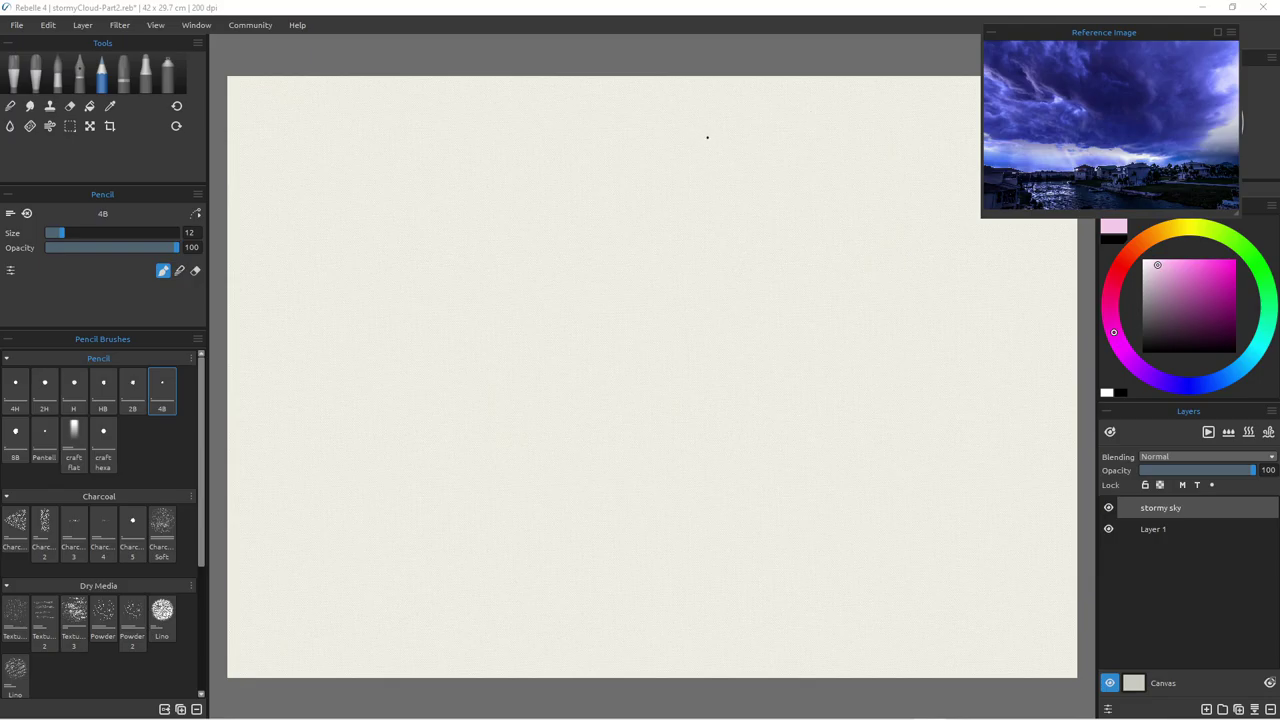
Step: Import the black-and-beige sketch stormy sky.png from the New folder window onto the canvas
mouse_move(599, 712)
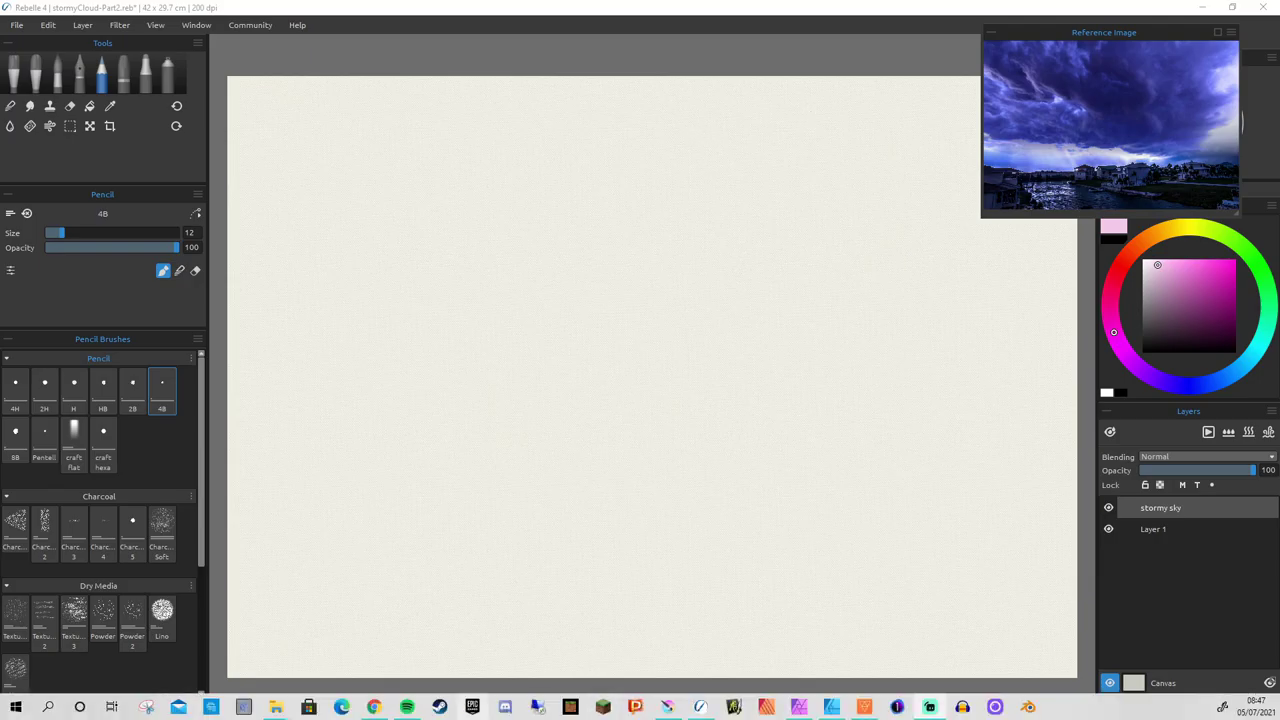
mouse_move(275, 707)
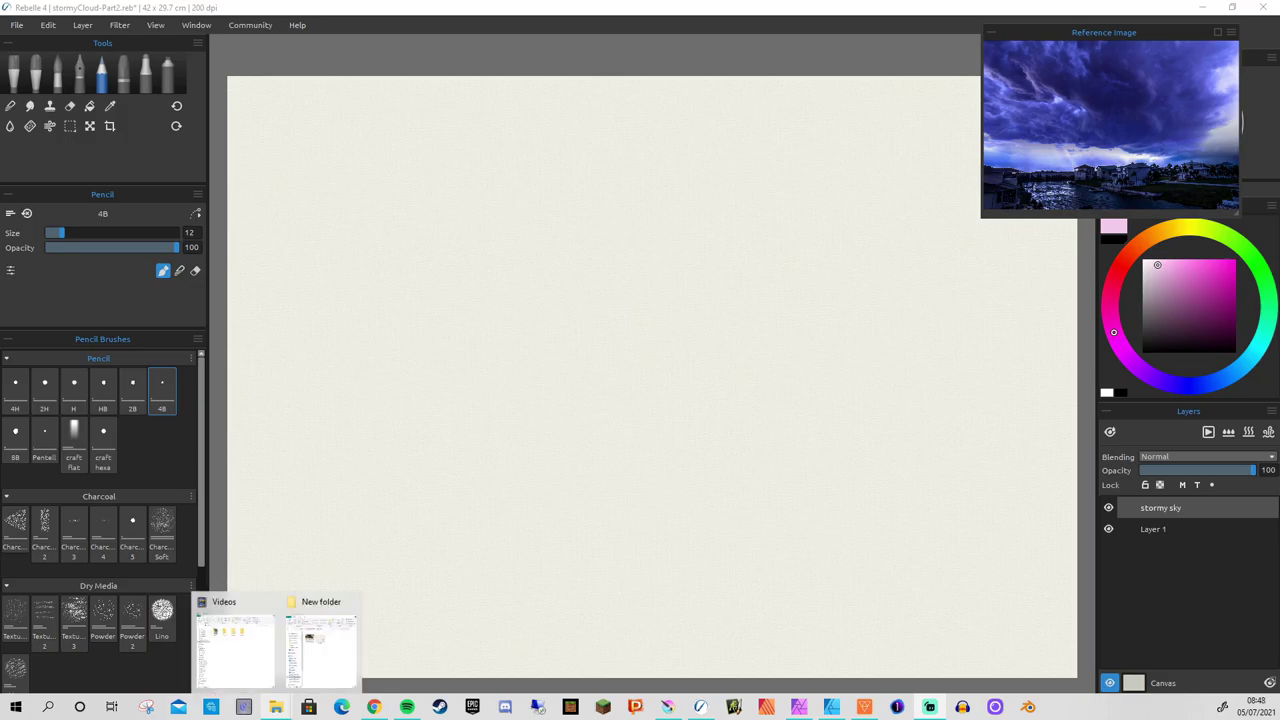
mouse_move(320, 640)
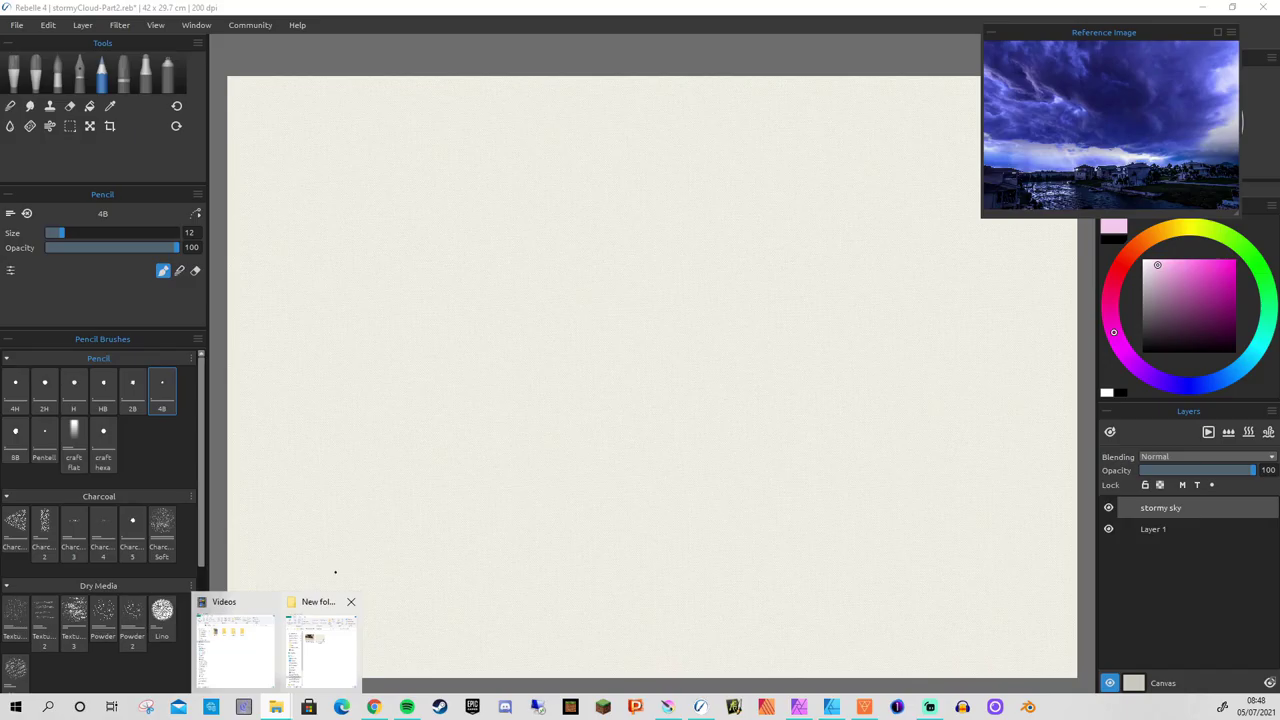
left_click(320, 640)
left_click_drag(940, 410, 510, 262)
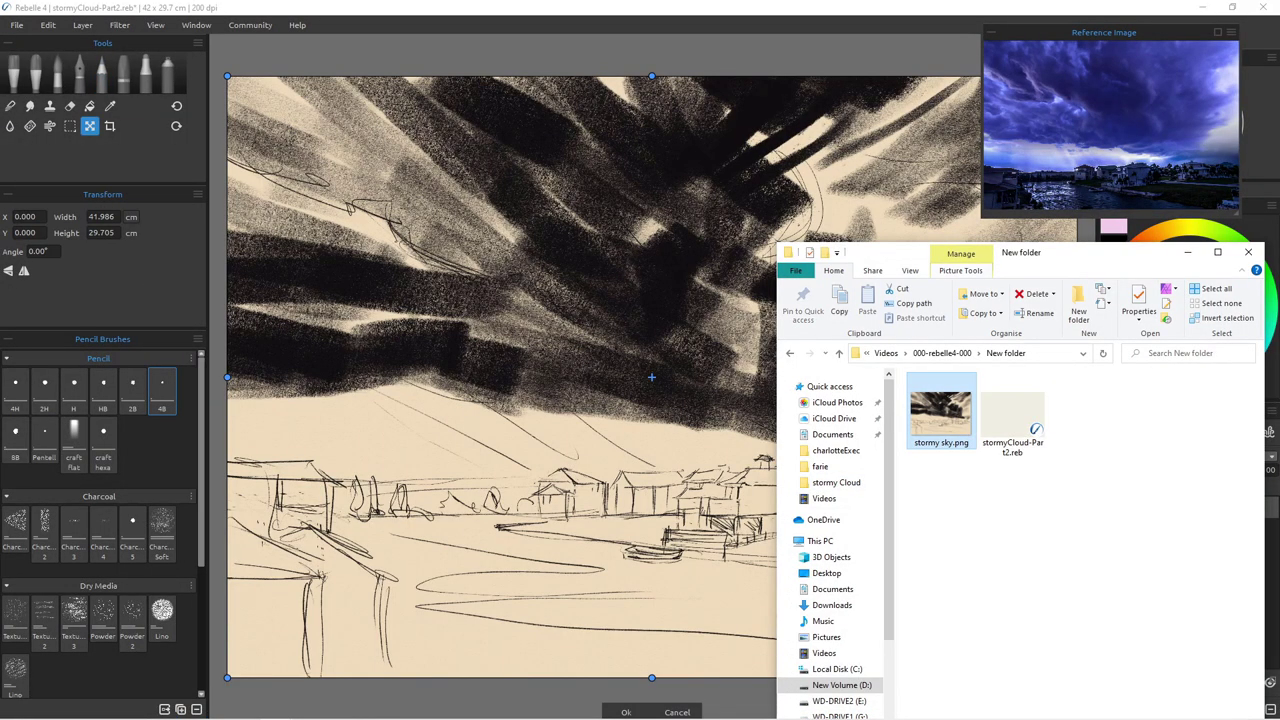
Step: In File Explorer, go up to 000-rebelle4-000 and open the stormy Cloud folder to find its stormy sky.png file
left_click_drag(1076, 259, 907, 229)
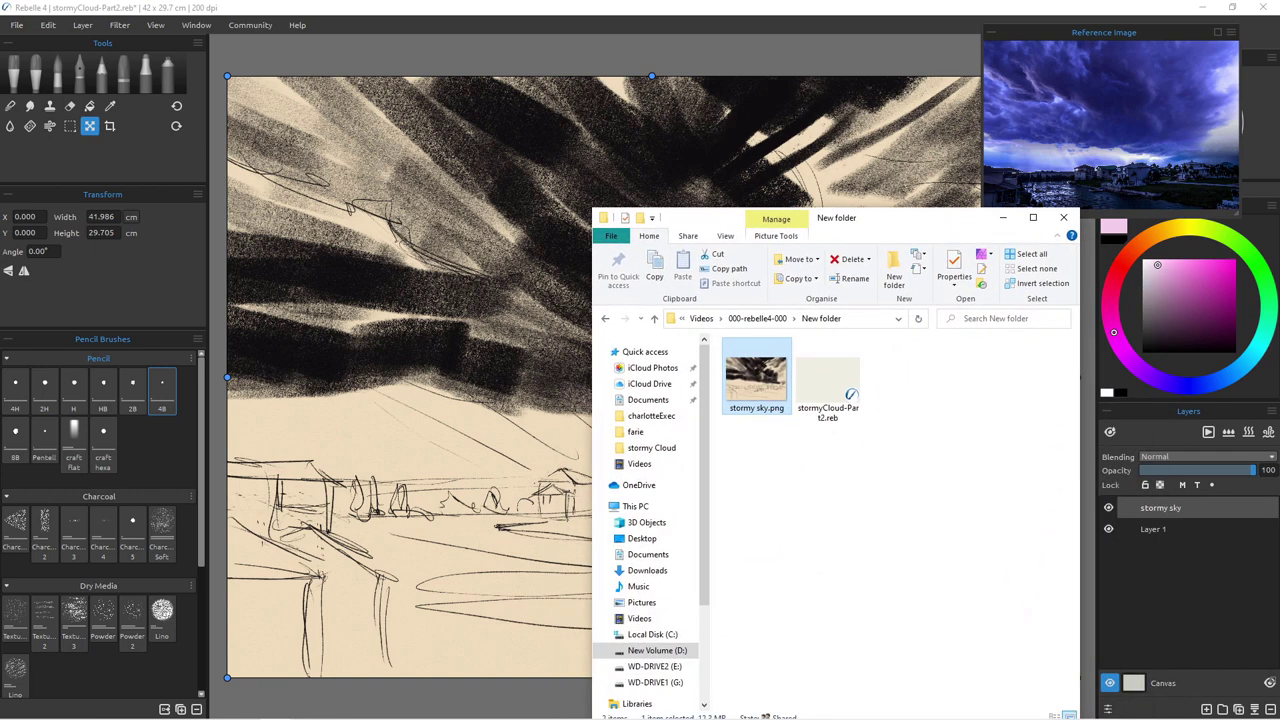
left_click(757, 318)
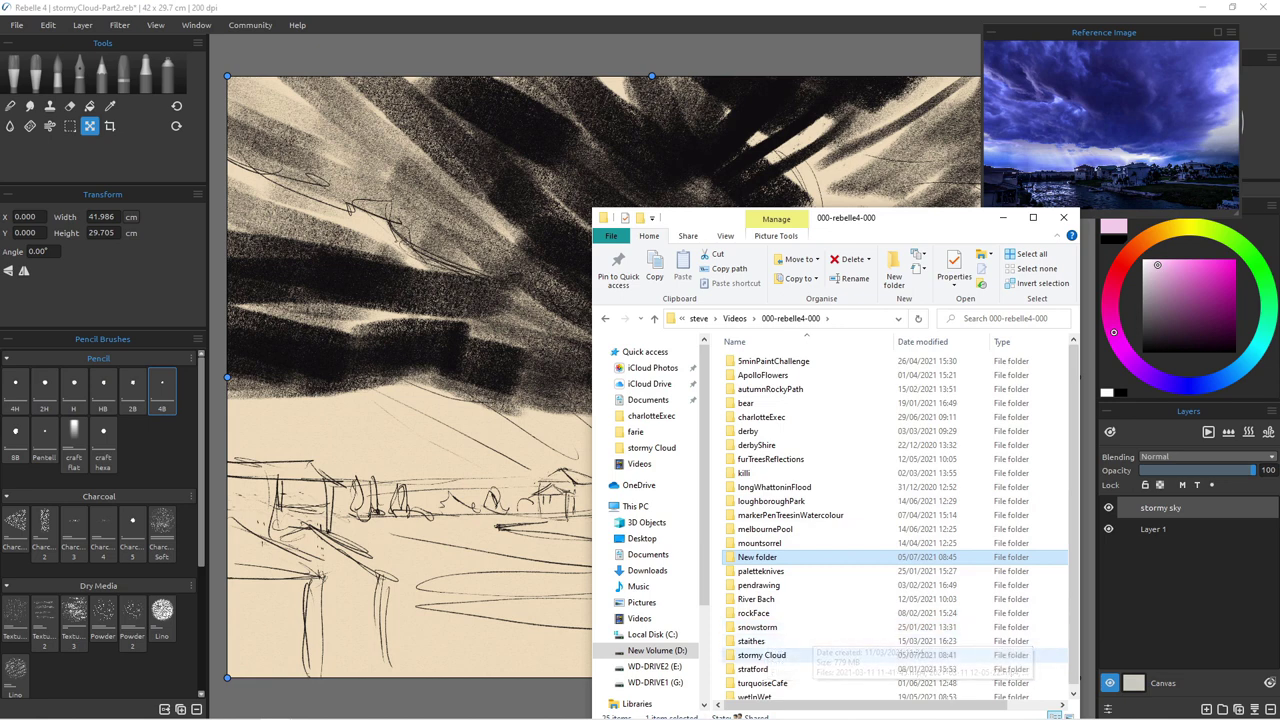
left_click(808, 656)
double_click(762, 655)
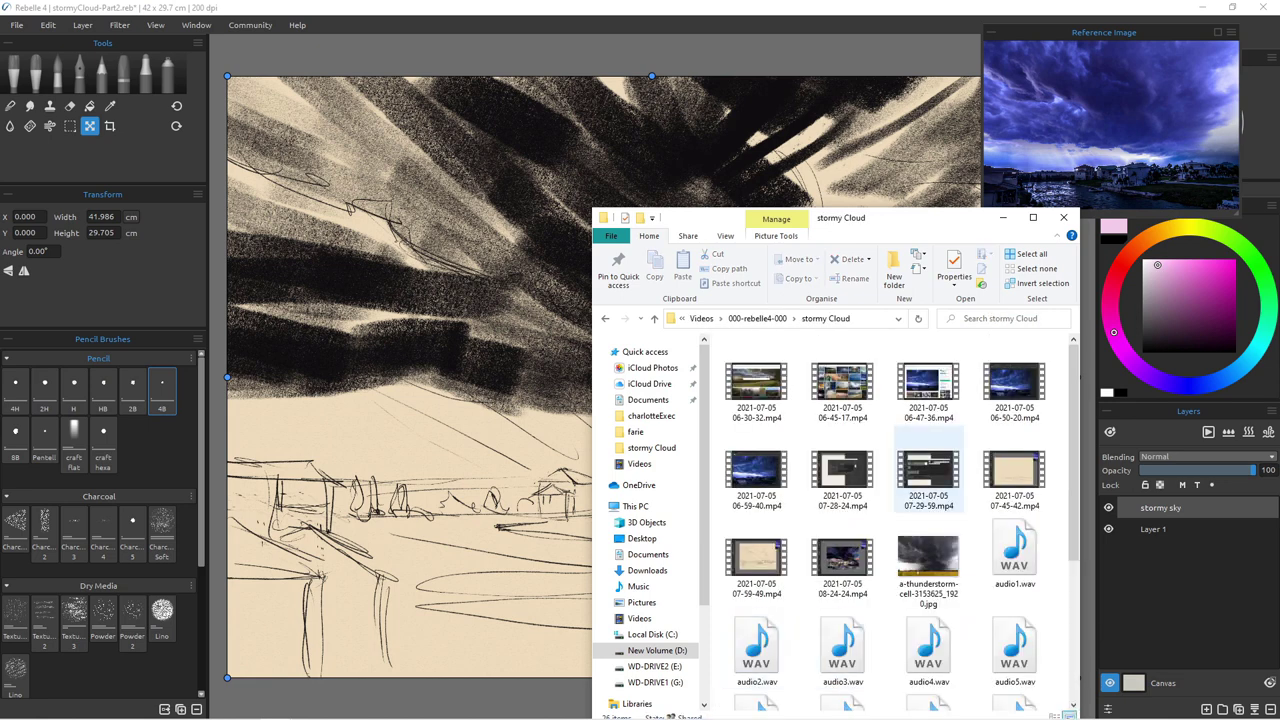
scroll(928, 505, "down", 3)
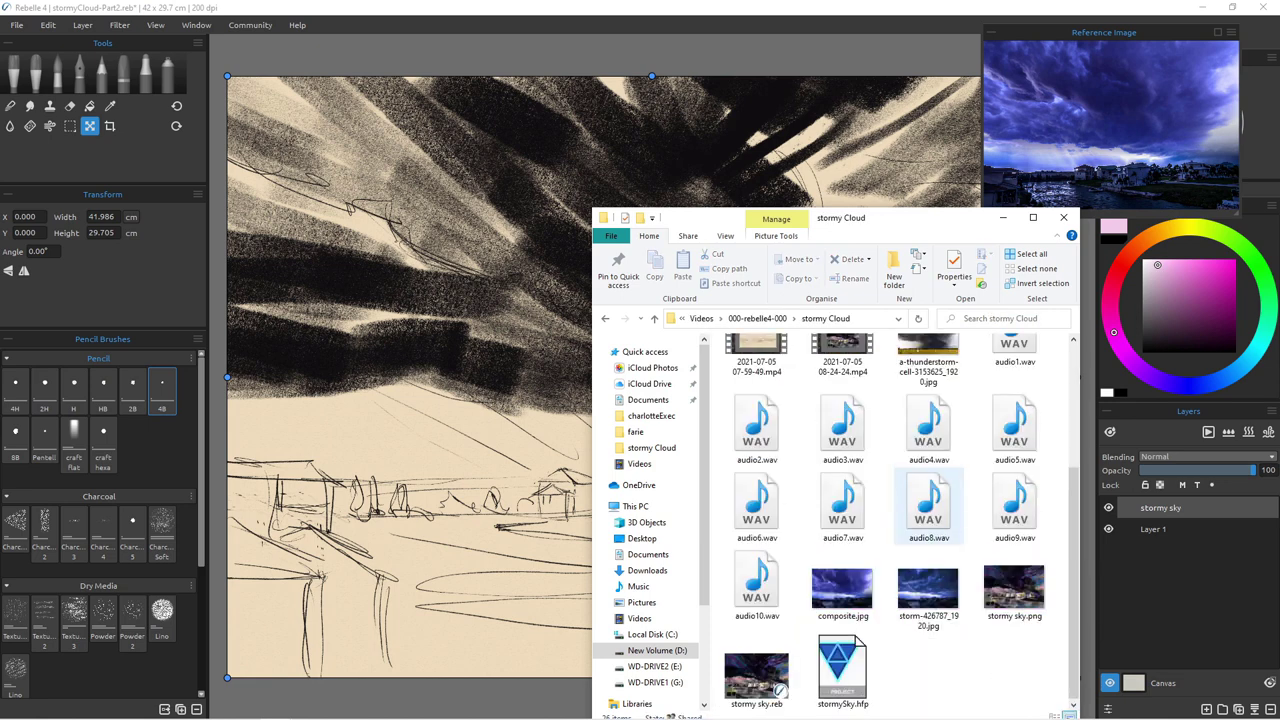
Step: Import the coloured stormy sky.png onto the canvas and apply its placement over the full page
left_click_drag(1014, 590, 430, 225)
left_click_drag(900, 225, 703, 135)
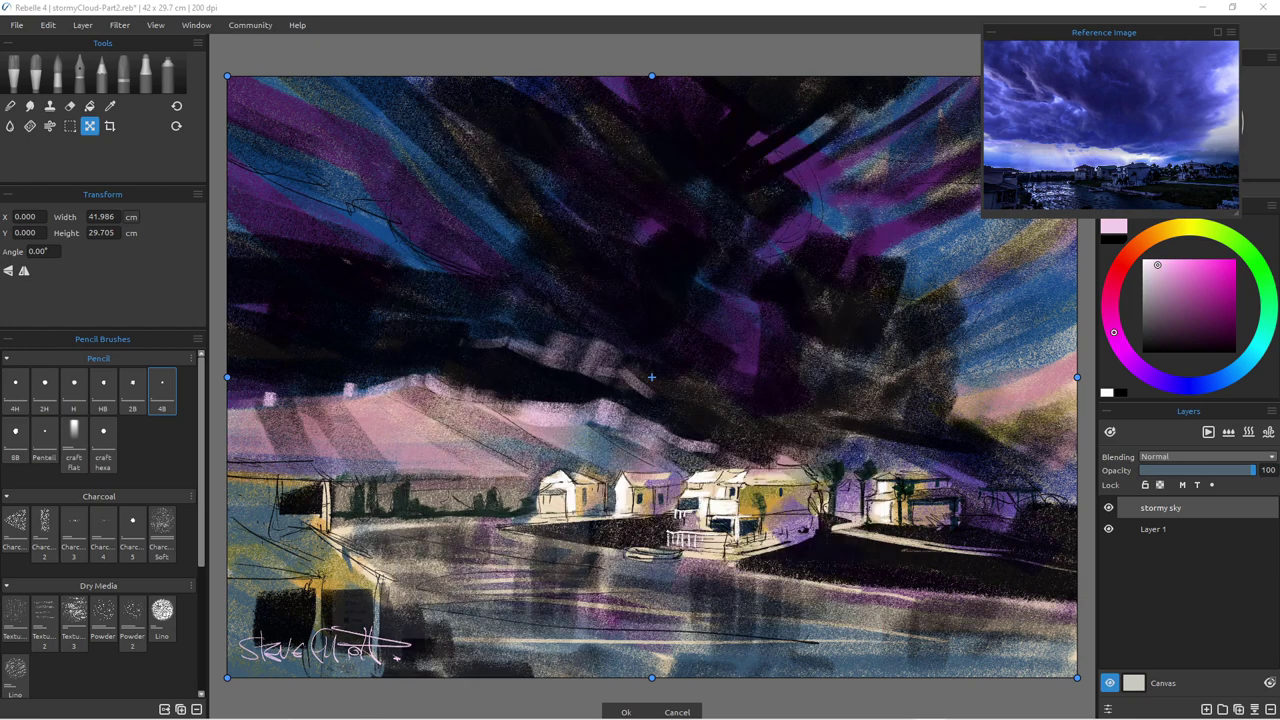
left_click(806, 126)
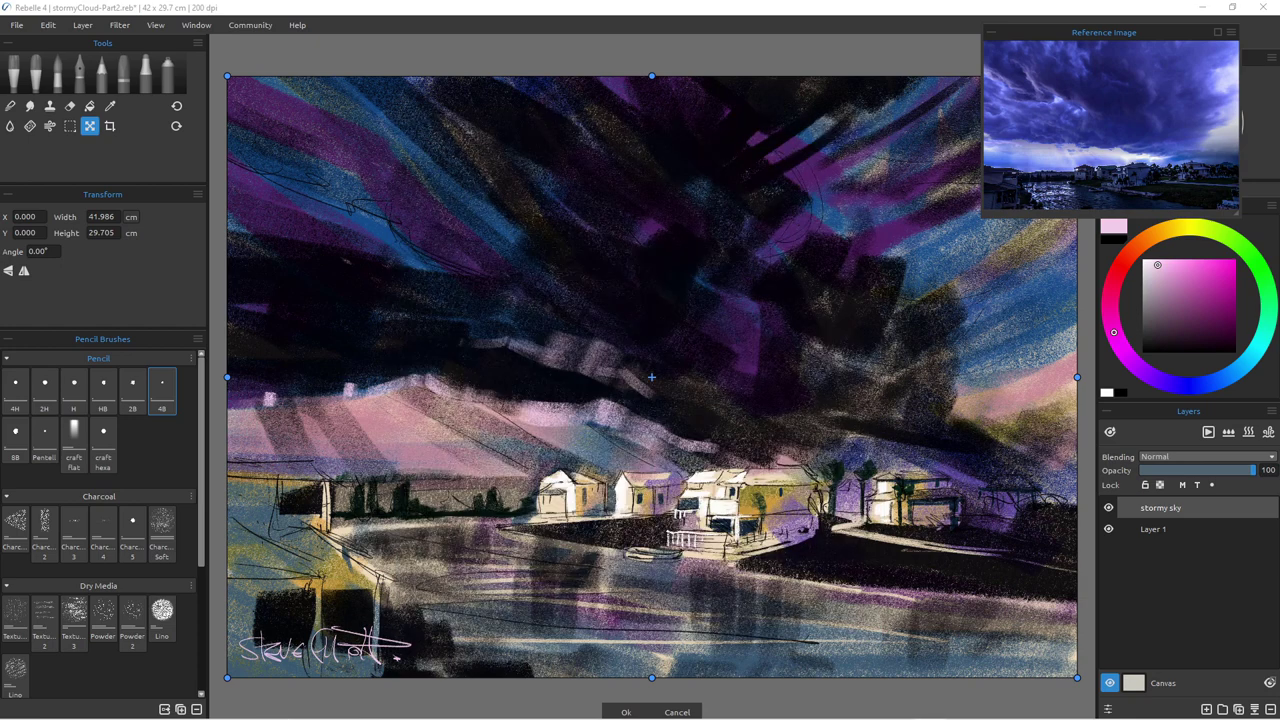
scroll(540, 321, "down", 3)
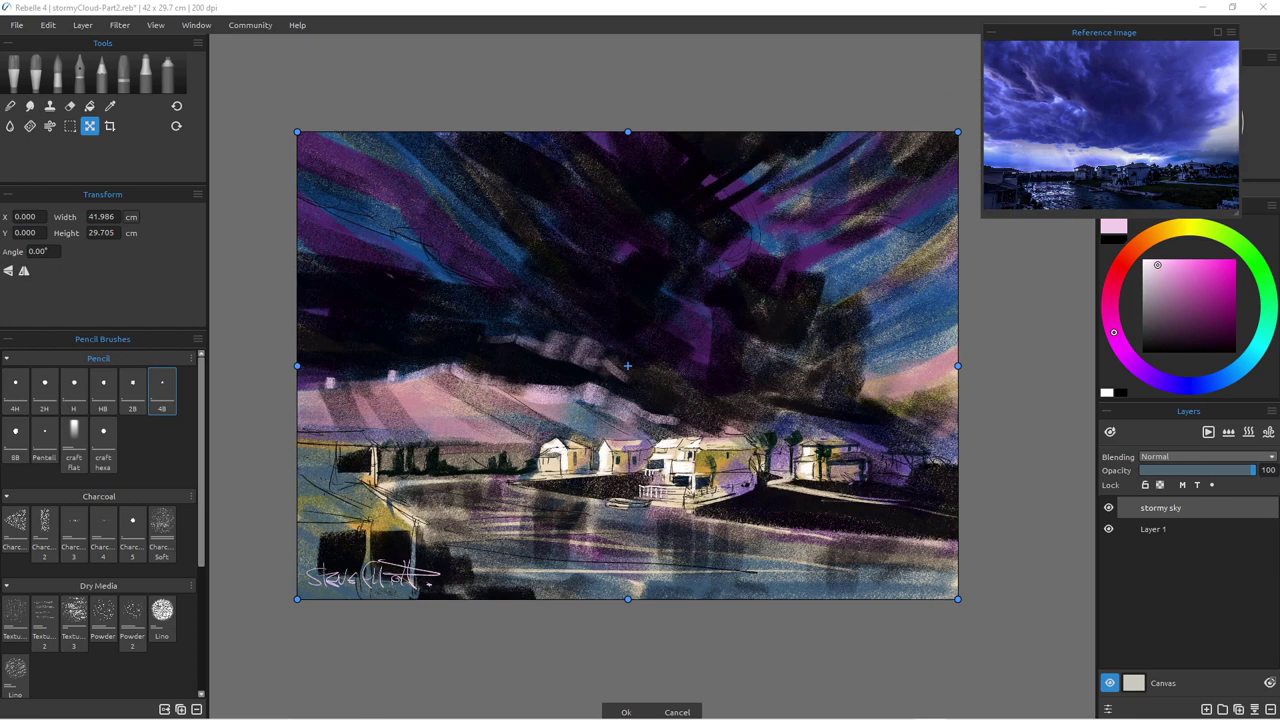
scroll(540, 321, "up", 2)
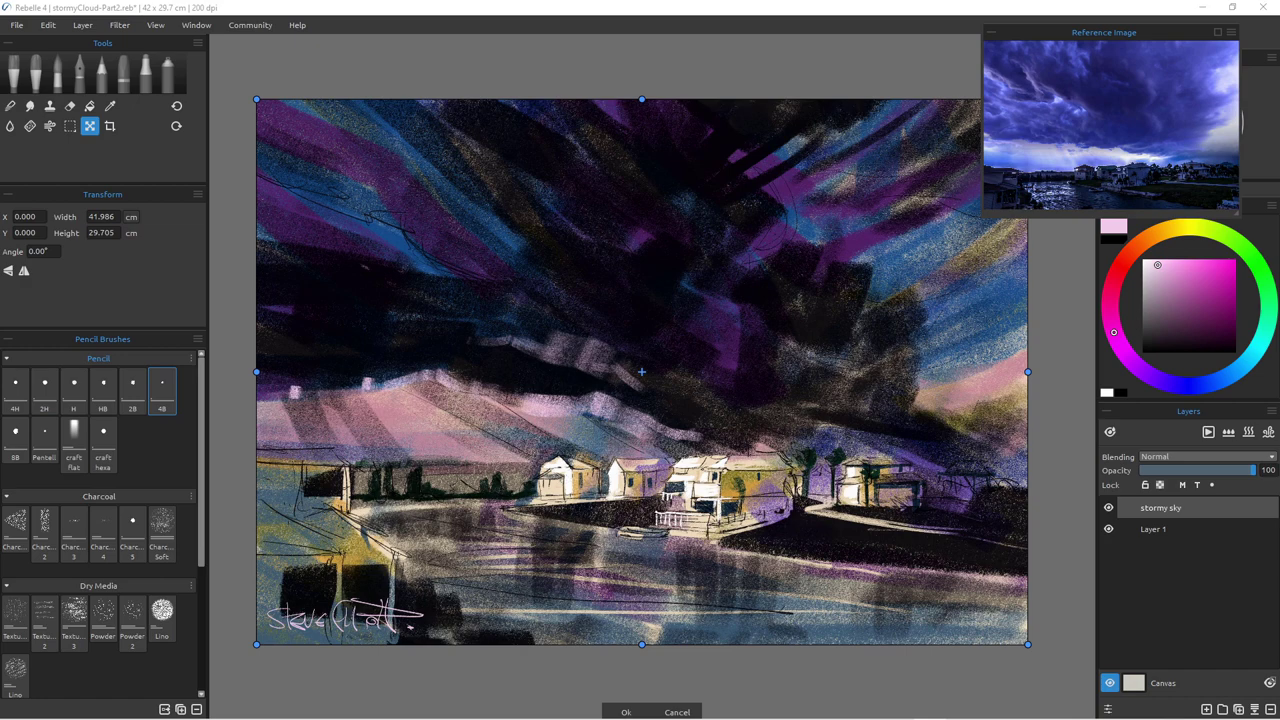
key("Return")
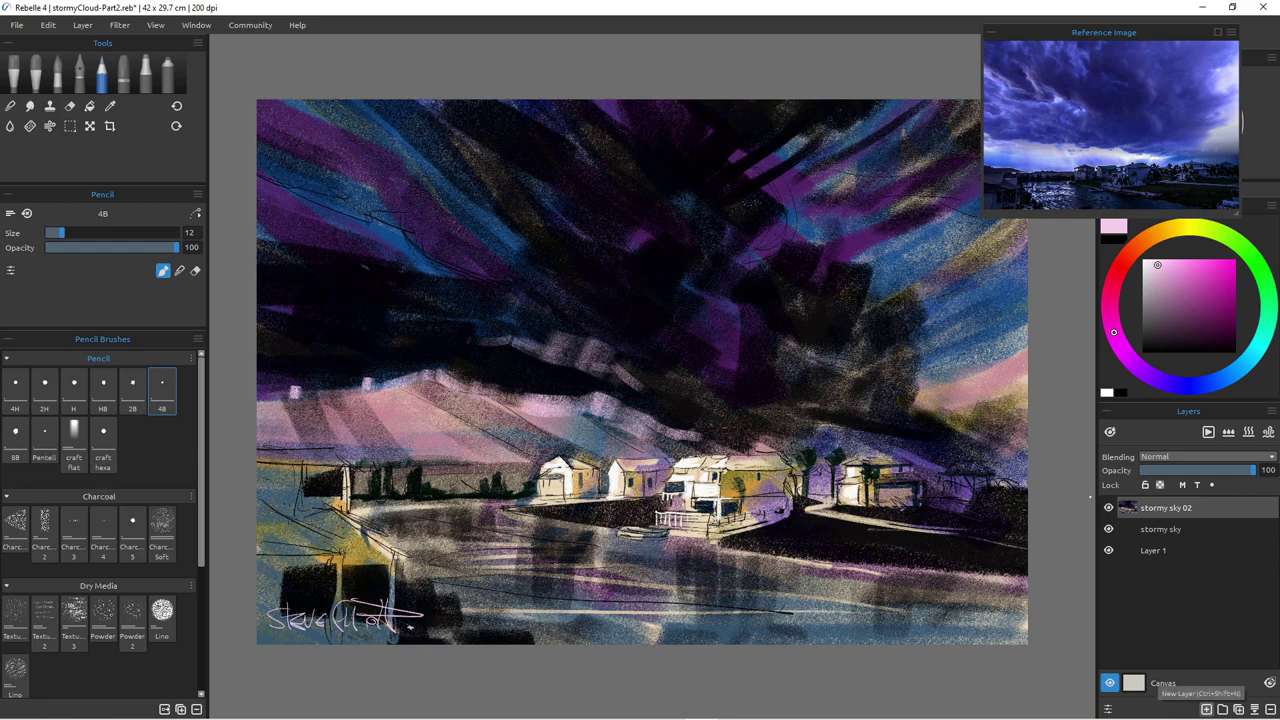
Step: Delete the empty stormy sky layer and keep the imported stormy sky 02 layer visible
left_click(1161, 529)
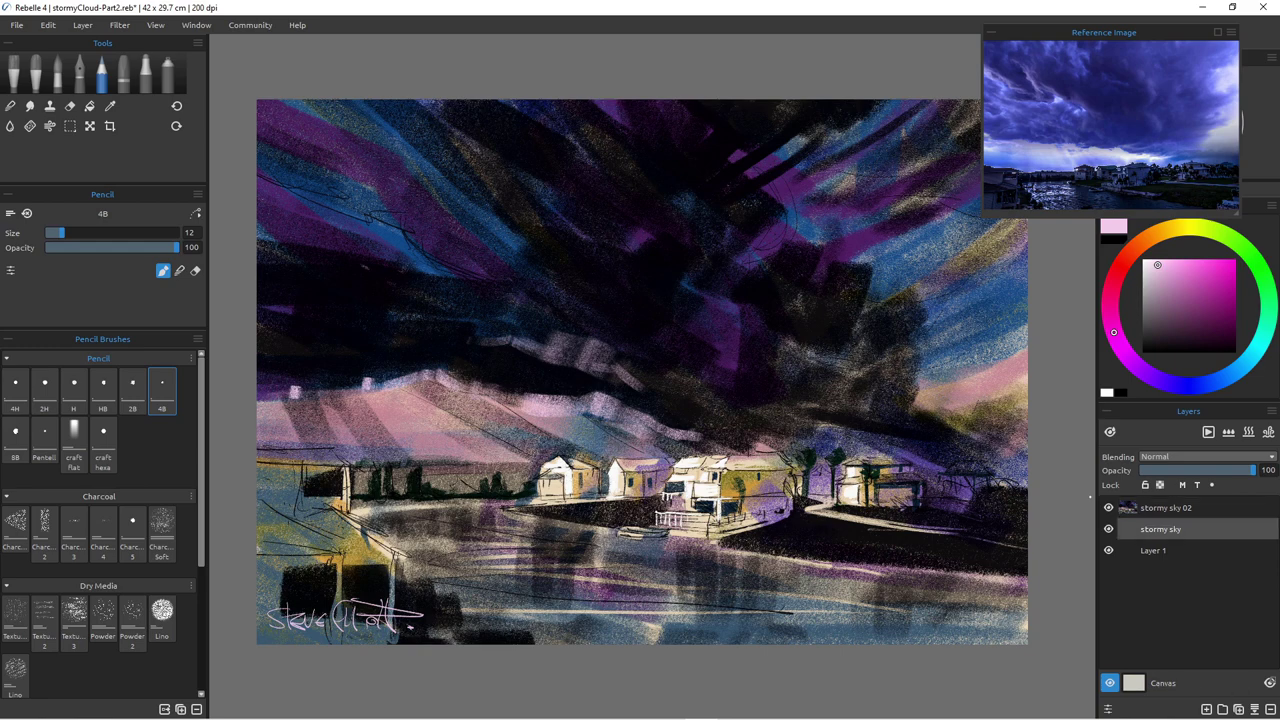
left_click(1270, 709)
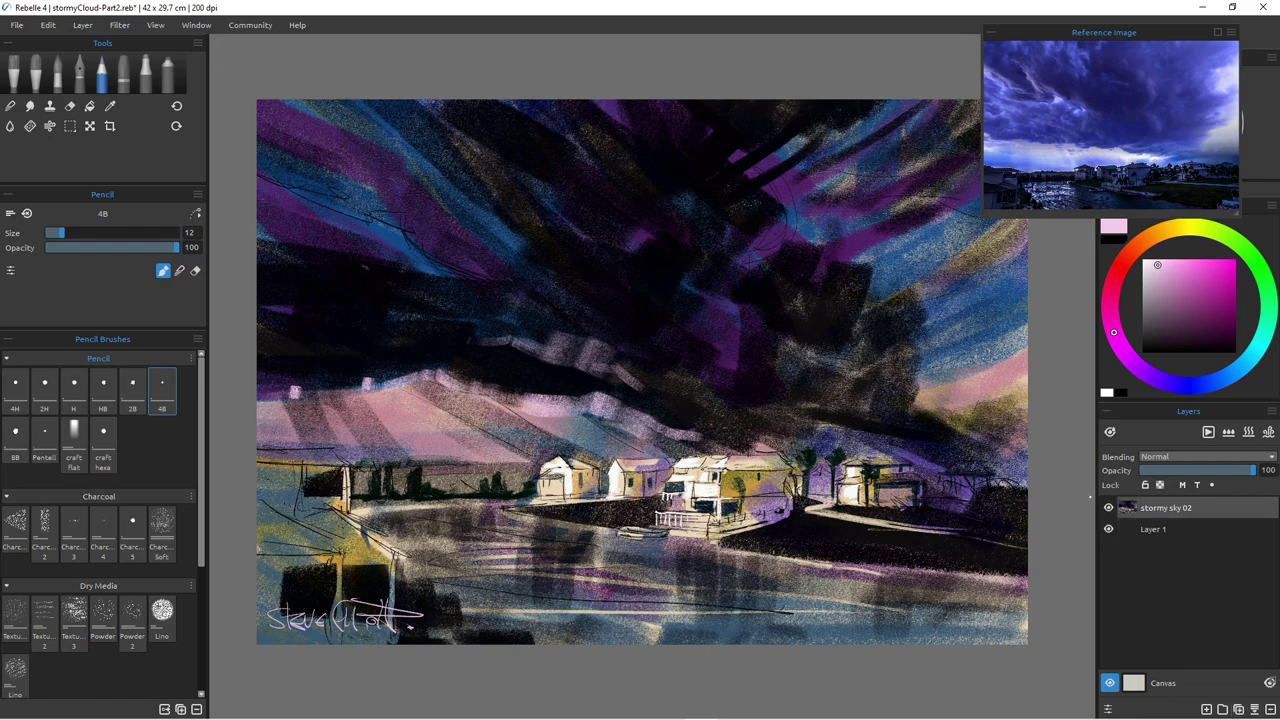
left_click(1109, 508)
left_click(1109, 508)
Step: Lock the stormy sky 02 layer and place it beneath Layer 1, with Layer 1 as the active painting layer
left_click(1145, 485)
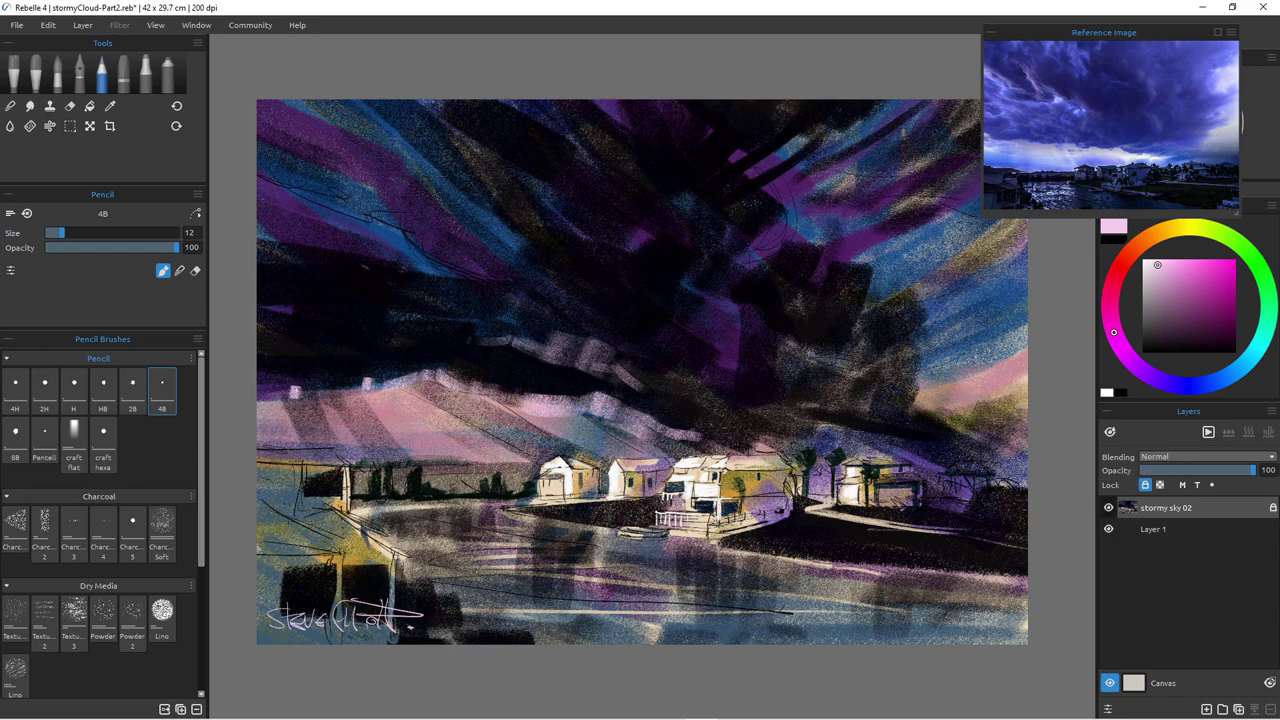
left_click_drag(1166, 508, 1168, 539)
left_click(1166, 508)
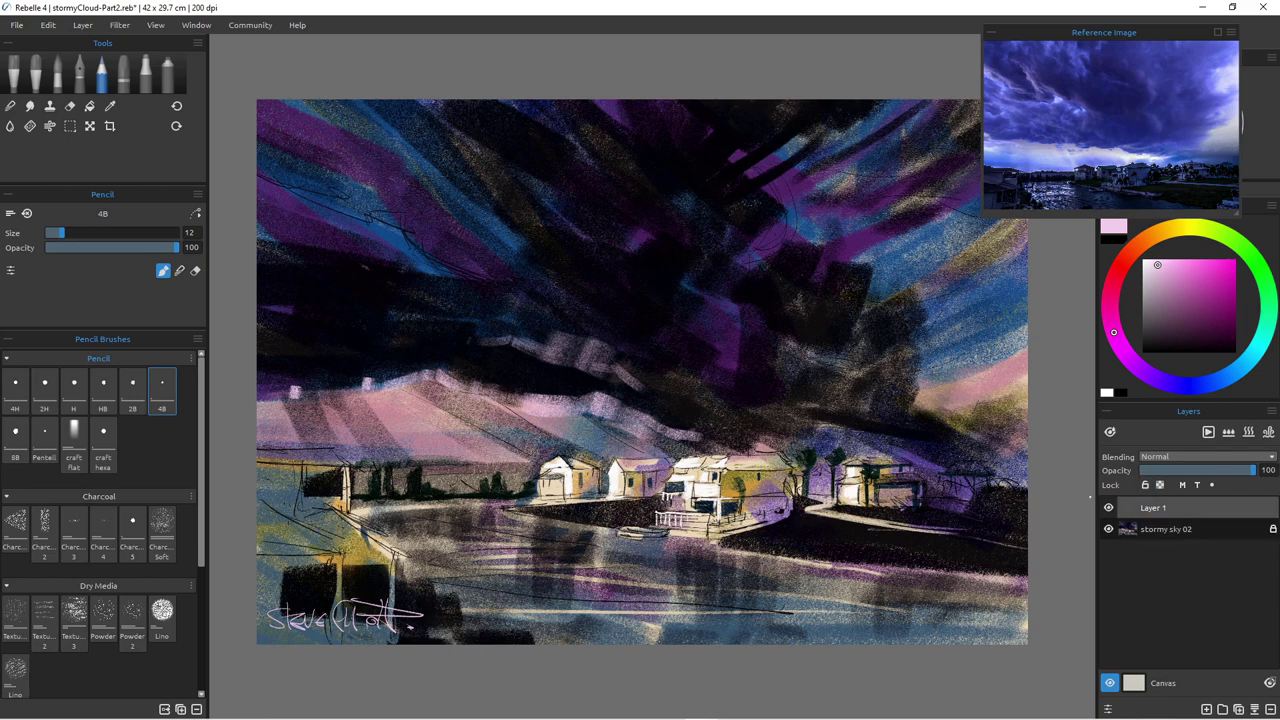
Step: Set up the acrylic Flat brush in a soft pink with size 100 and wetness about 49
left_click_drag(1157, 265, 1164, 273)
left_click(36, 72)
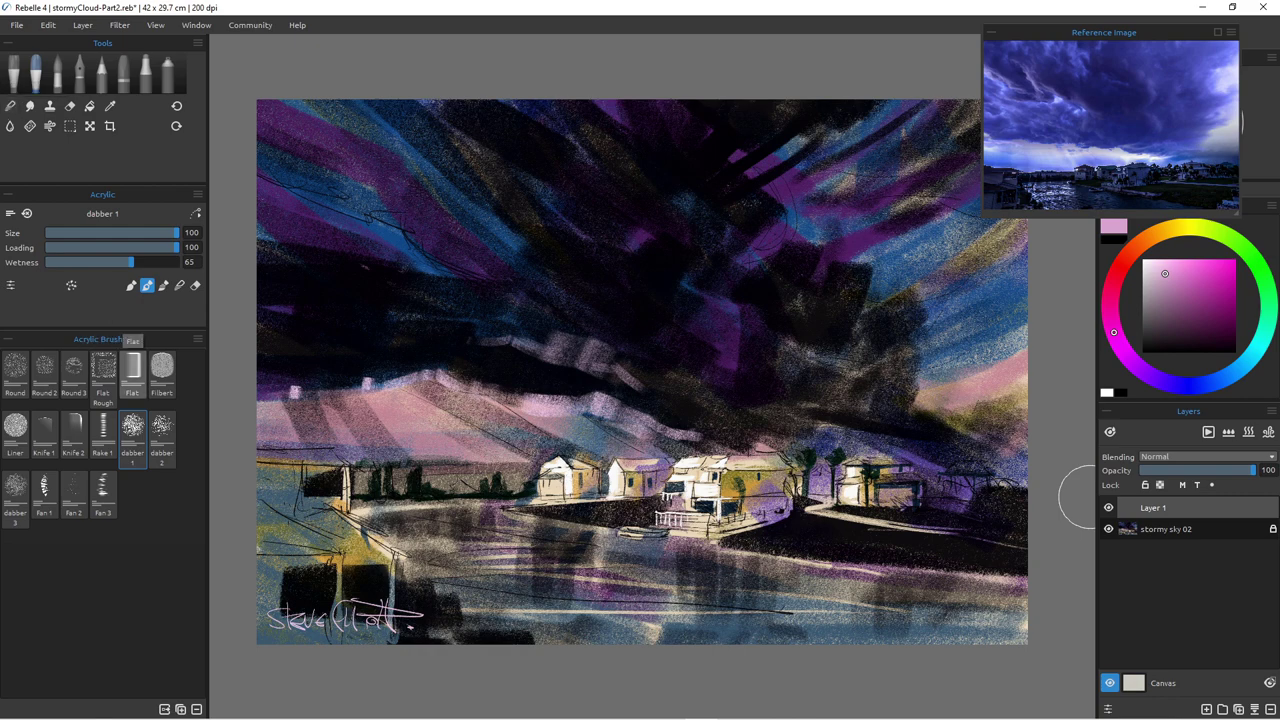
left_click(132, 372)
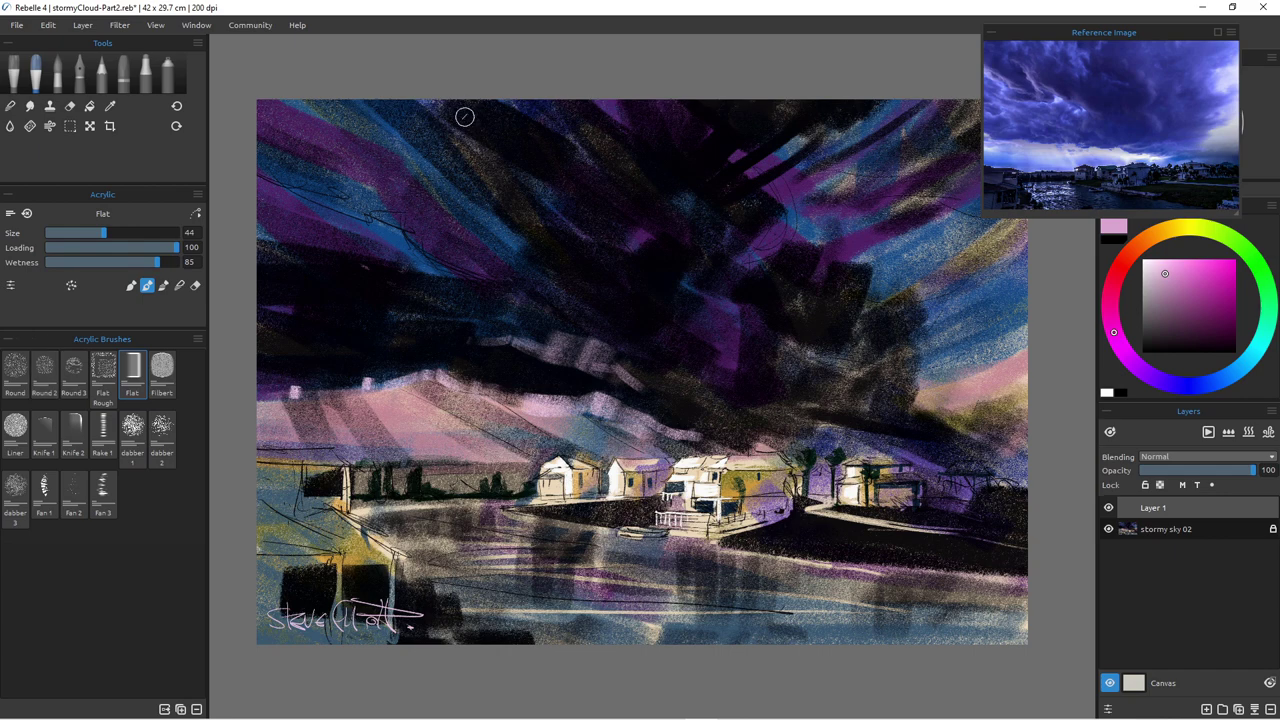
key("]")
key("]")
key("]")
key("]")
key("]")
key("]")
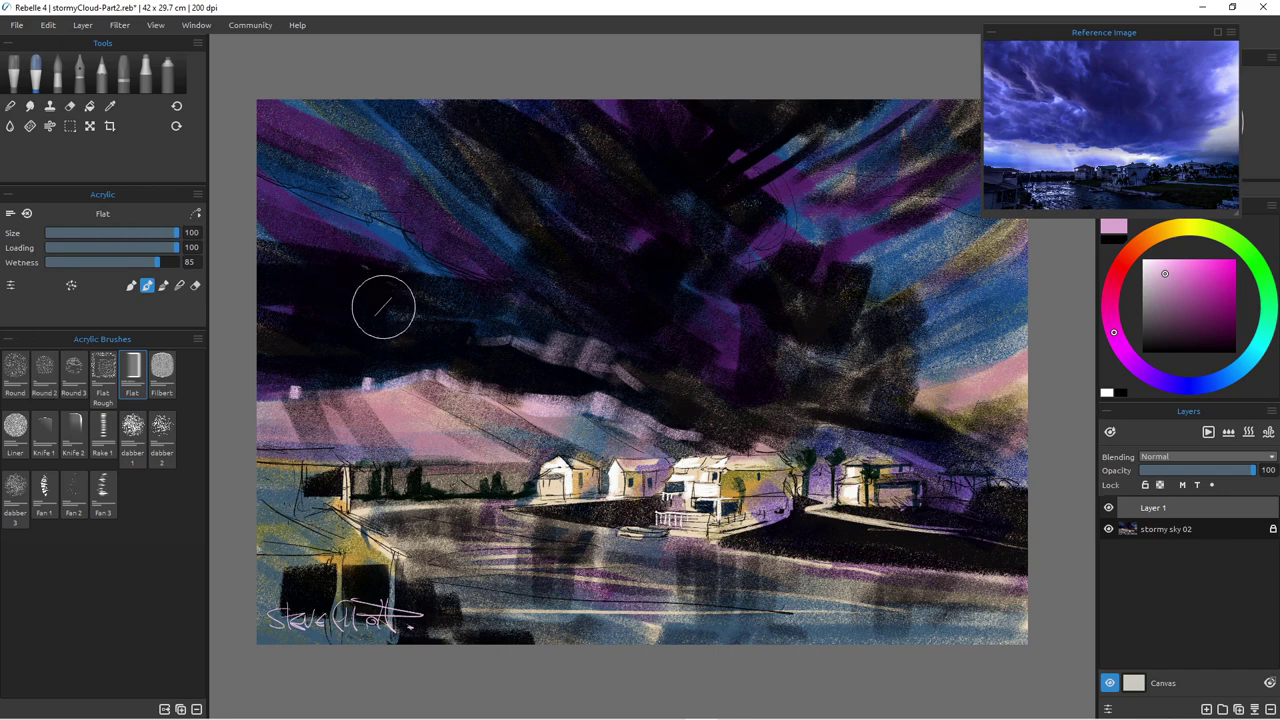
left_click_drag(157, 262, 109, 262)
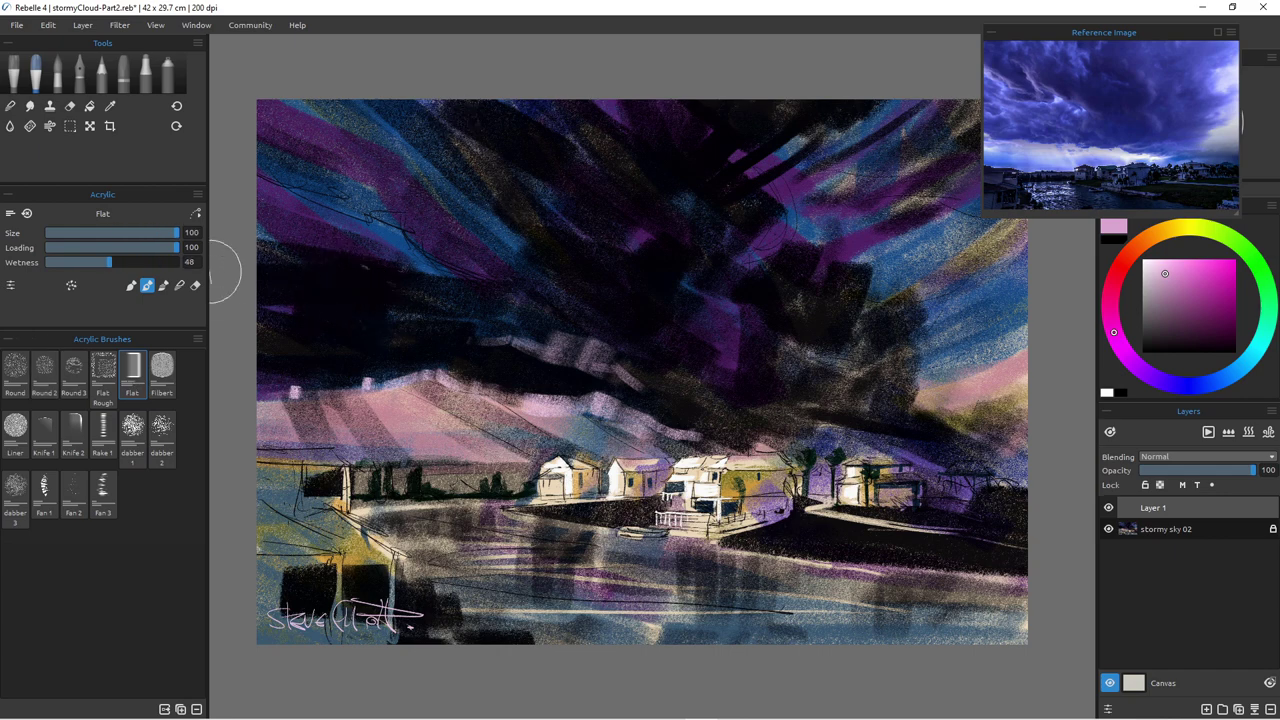
Step: Paint broad diagonal pink strokes across the upper-left sky, following the direction of the cloud streaks
mouse_move(385, 145)
left_mouse_down()
mouse_move(409, 126)
mouse_move(566, 214)
left_mouse_up()
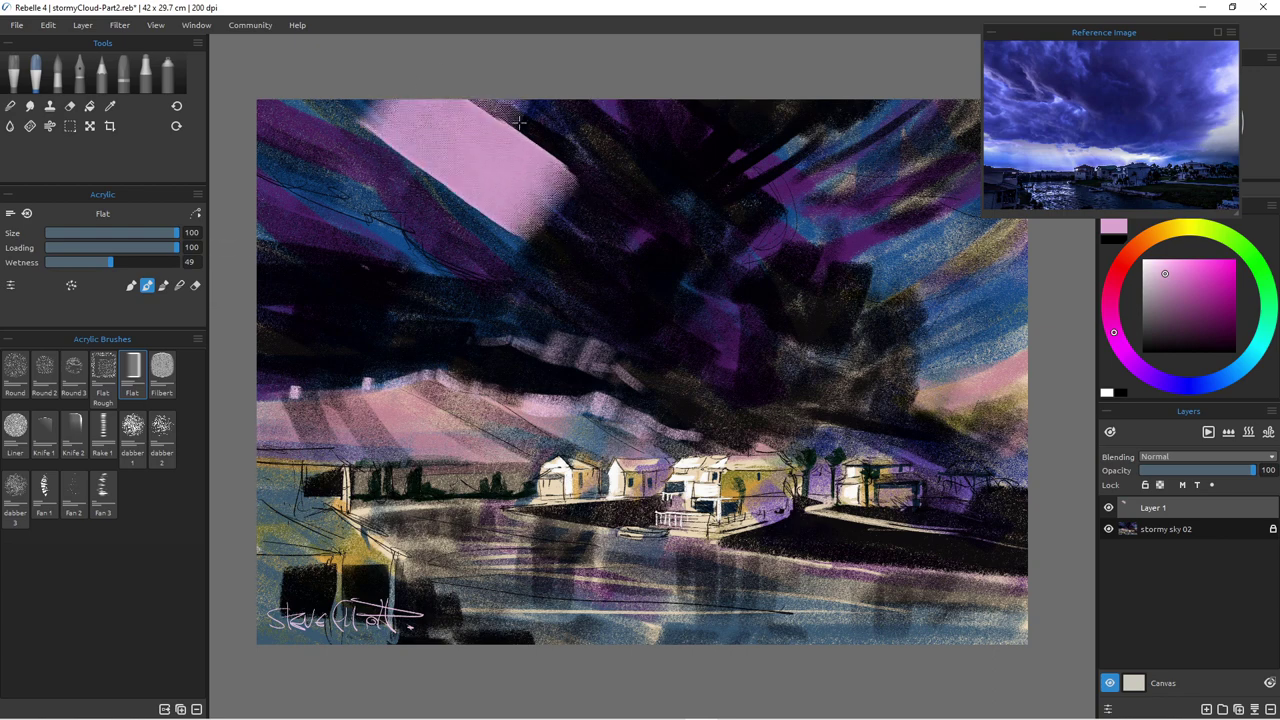
mouse_move(303, 80)
left_mouse_down()
mouse_move(440, 173)
mouse_move(241, 97)
mouse_move(428, 200)
left_mouse_up()
left_click_drag(262, 122, 432, 226)
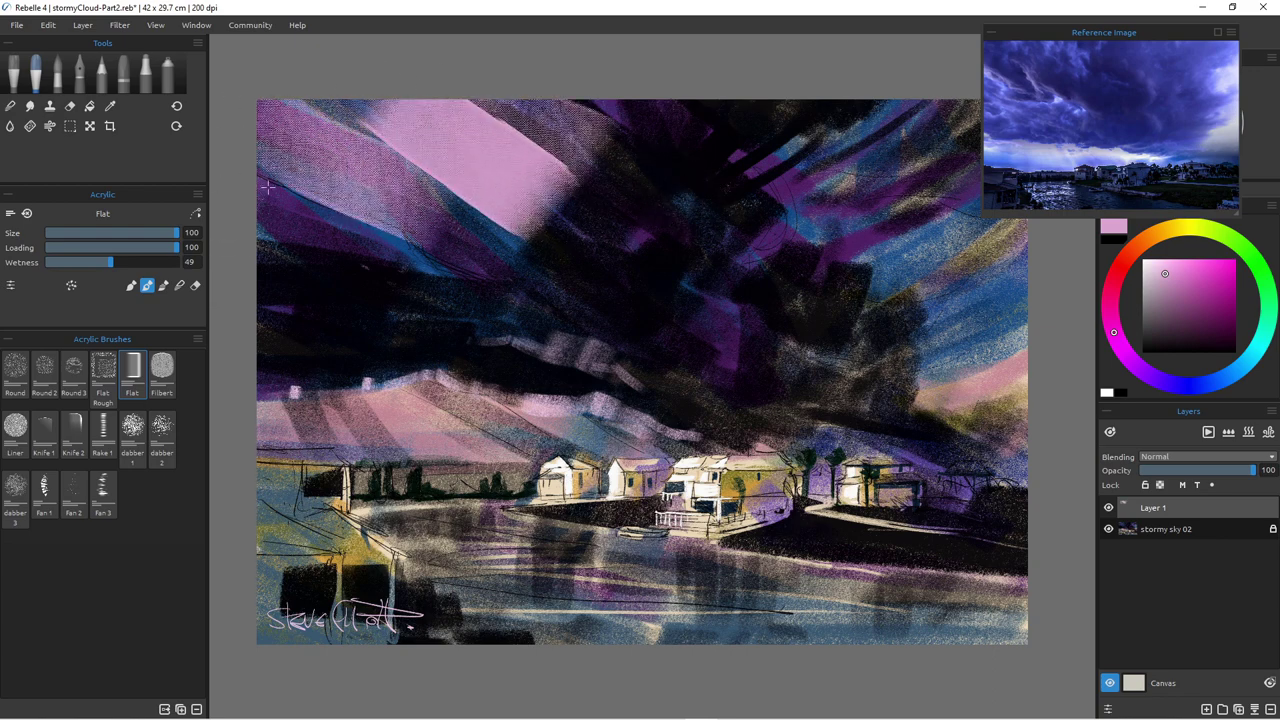
left_click_drag(233, 177, 425, 256)
left_click_drag(285, 218, 425, 330)
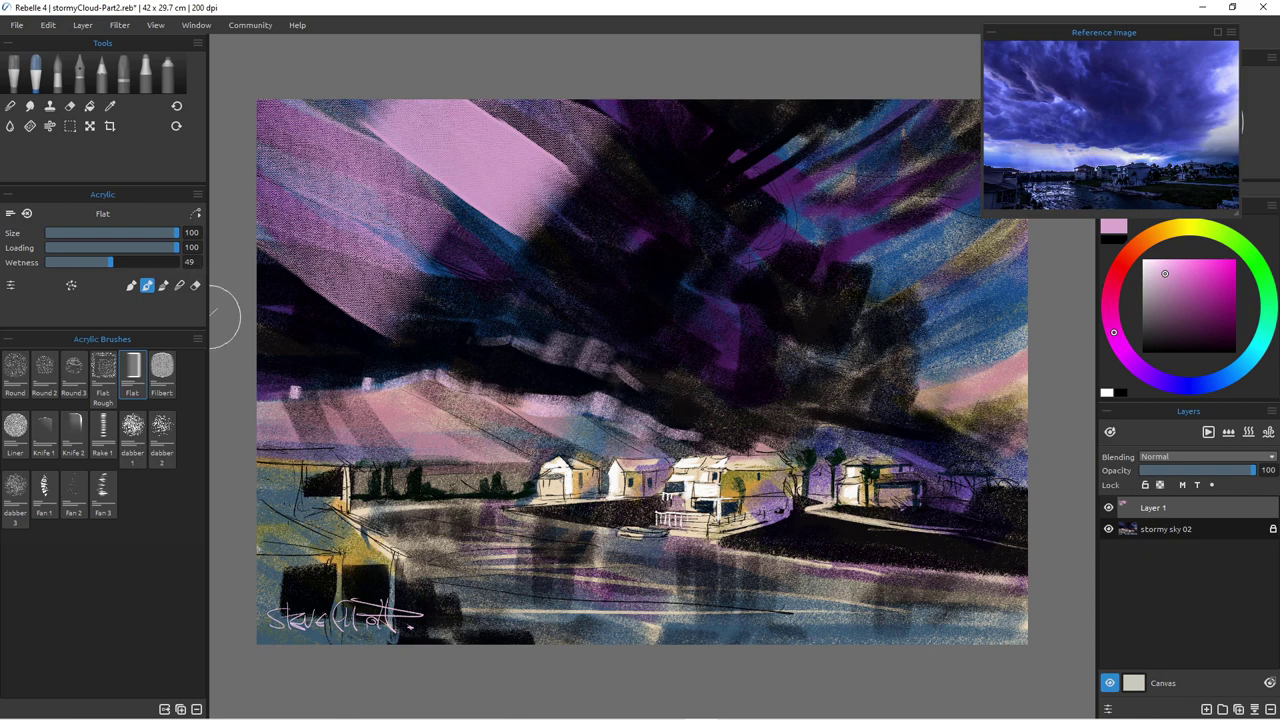
Step: Choose a muted light blue and brush it over the lighter sky on the right side of the painting
left_click_drag(1215, 381, 1225, 378)
left_click(1180, 286)
mouse_move(952, 282)
left_mouse_down()
mouse_move(1049, 283)
mouse_move(969, 347)
mouse_move(923, 290)
mouse_move(1015, 239)
mouse_move(955, 258)
left_mouse_up()
left_click_drag(998, 217, 913, 265)
mouse_move(951, 335)
left_mouse_down()
mouse_move(994, 335)
mouse_move(960, 376)
mouse_move(1025, 400)
mouse_move(967, 403)
mouse_move(982, 362)
mouse_move(880, 388)
left_mouse_up()
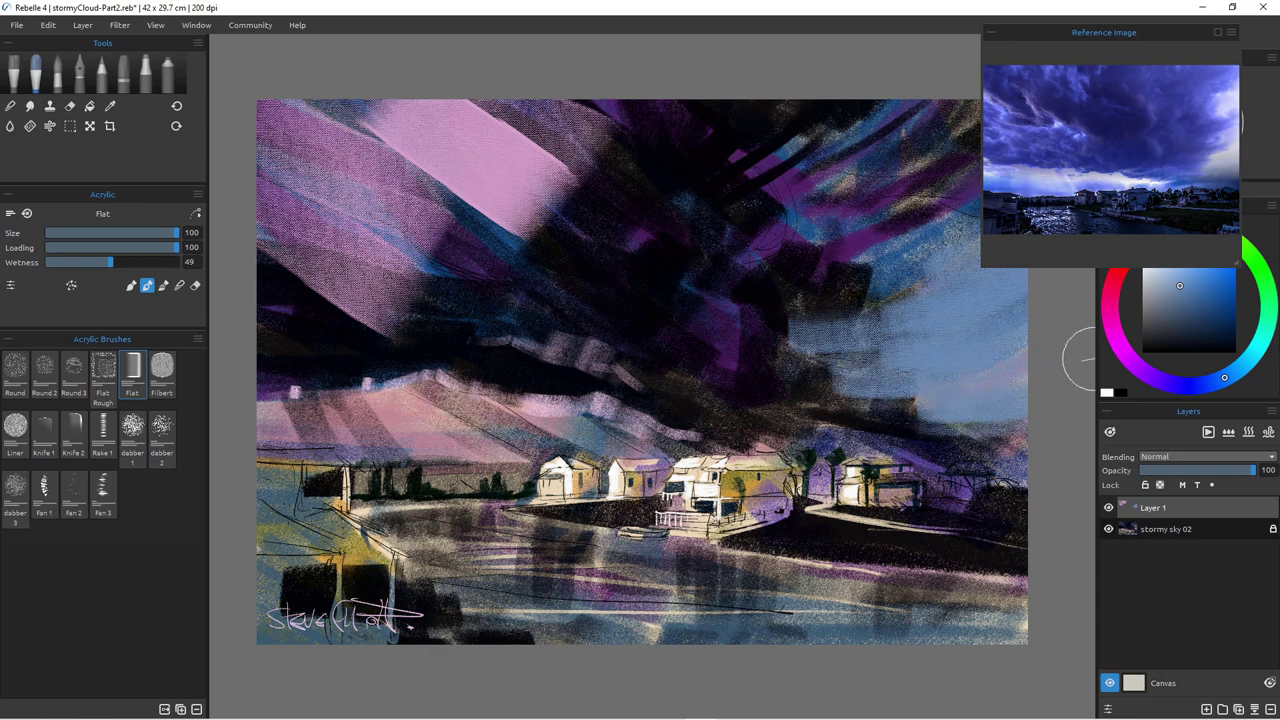
Step: Choose a soft purple and brush it across the right-hand sky just above the houses and horizon
left_click_drag(1121, 348, 1127, 356)
left_click_drag(950, 381, 1038, 367)
mouse_move(1038, 367)
left_mouse_down()
mouse_move(930, 409)
mouse_move(928, 429)
mouse_move(1048, 433)
mouse_move(960, 429)
mouse_move(1025, 464)
mouse_move(970, 471)
mouse_move(857, 393)
mouse_move(906, 382)
mouse_move(769, 383)
left_mouse_up()
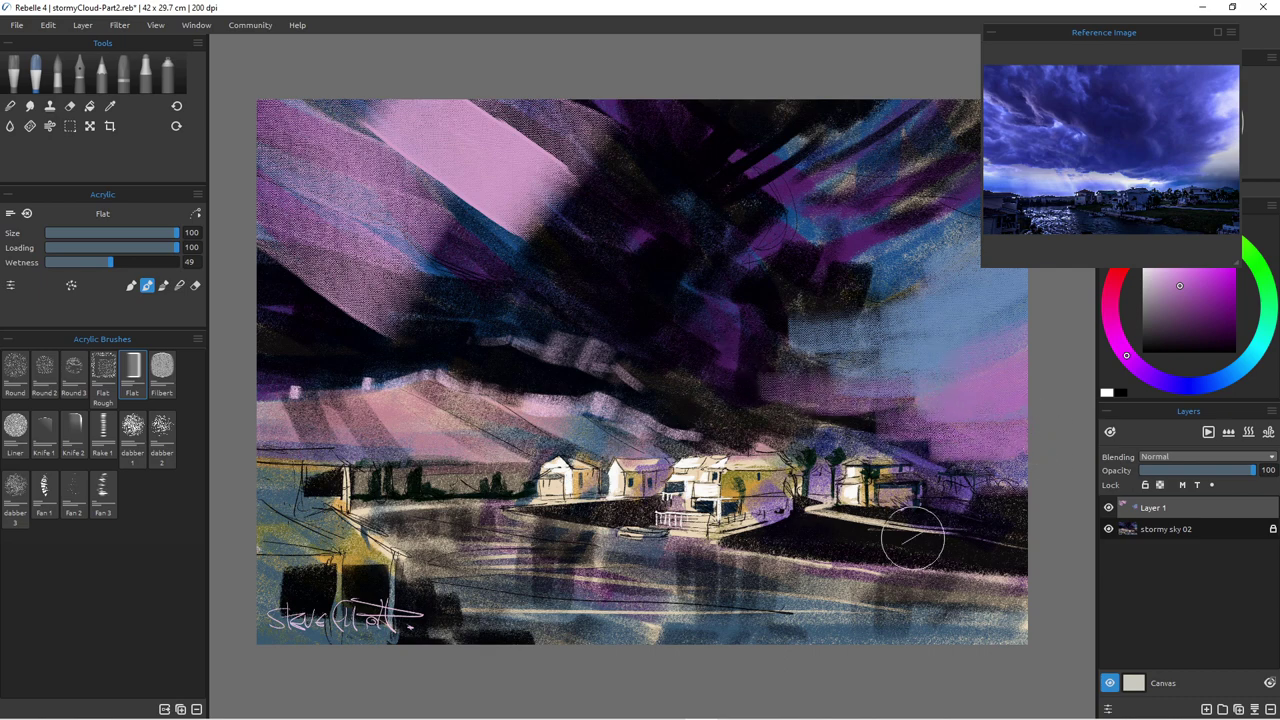
mouse_move(890, 438)
left_mouse_down()
mouse_move(825, 442)
mouse_move(882, 408)
mouse_move(772, 426)
left_mouse_up()
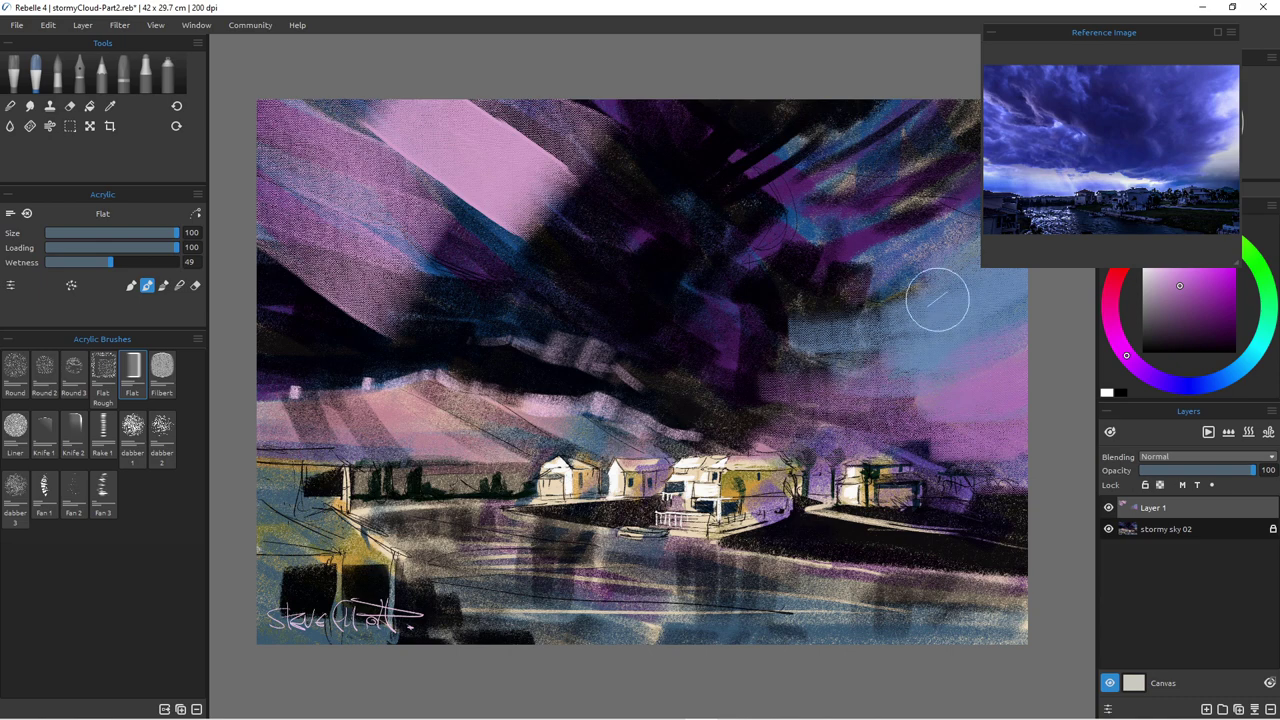
Step: Move the reference image clear of the painting and brush muted orange over the right sky and the pale band above the left horizon
left_click_drag(1104, 32, 1150, 3)
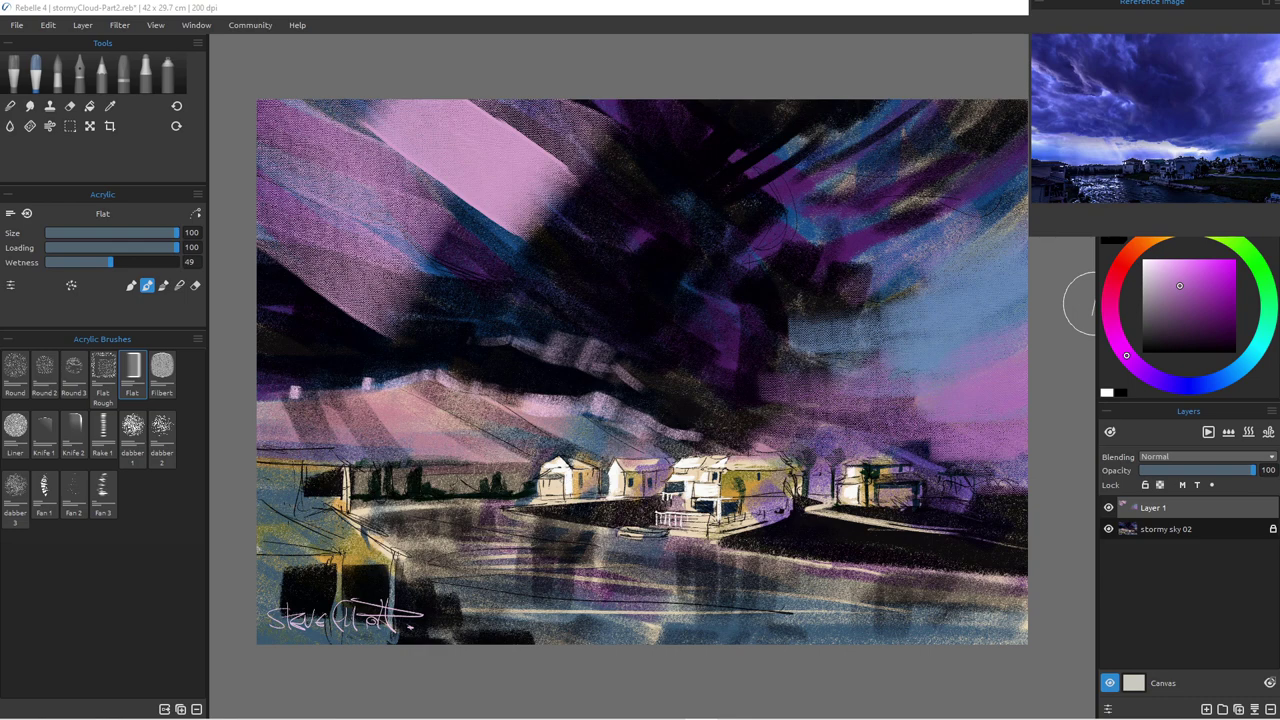
left_click(1146, 240)
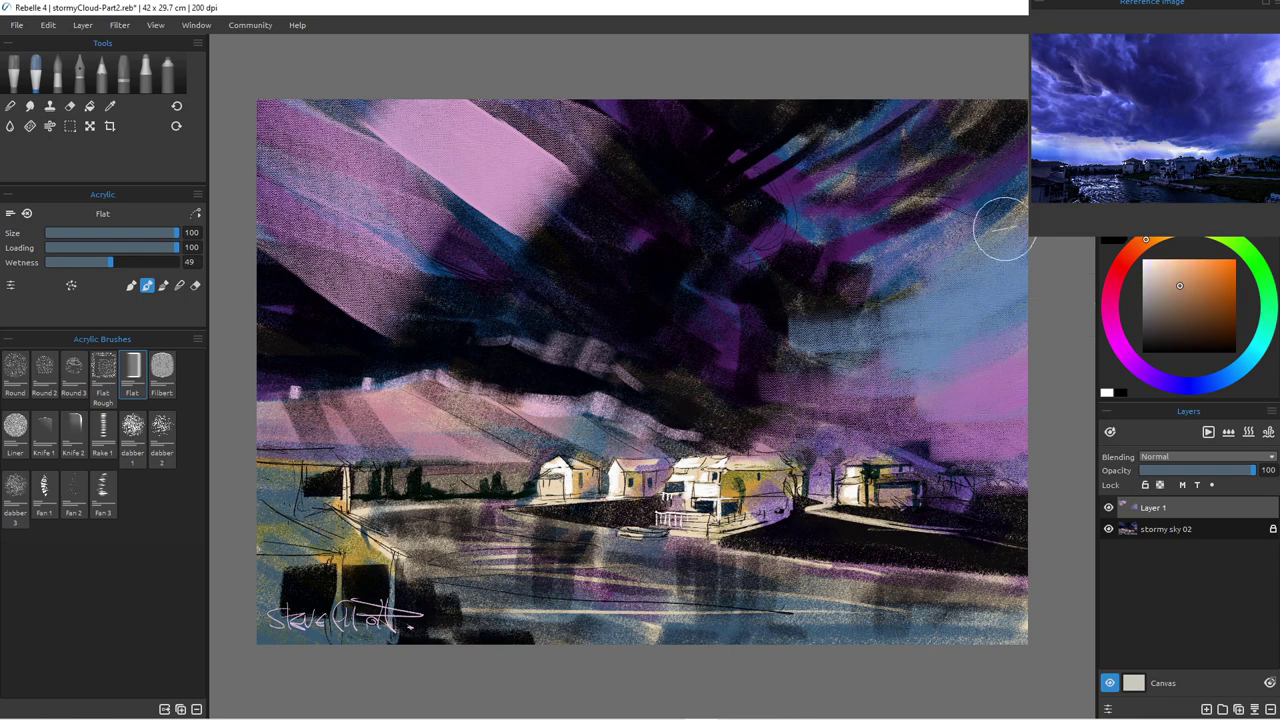
mouse_move(915, 272)
left_mouse_down()
mouse_move(1005, 192)
mouse_move(851, 288)
left_mouse_up()
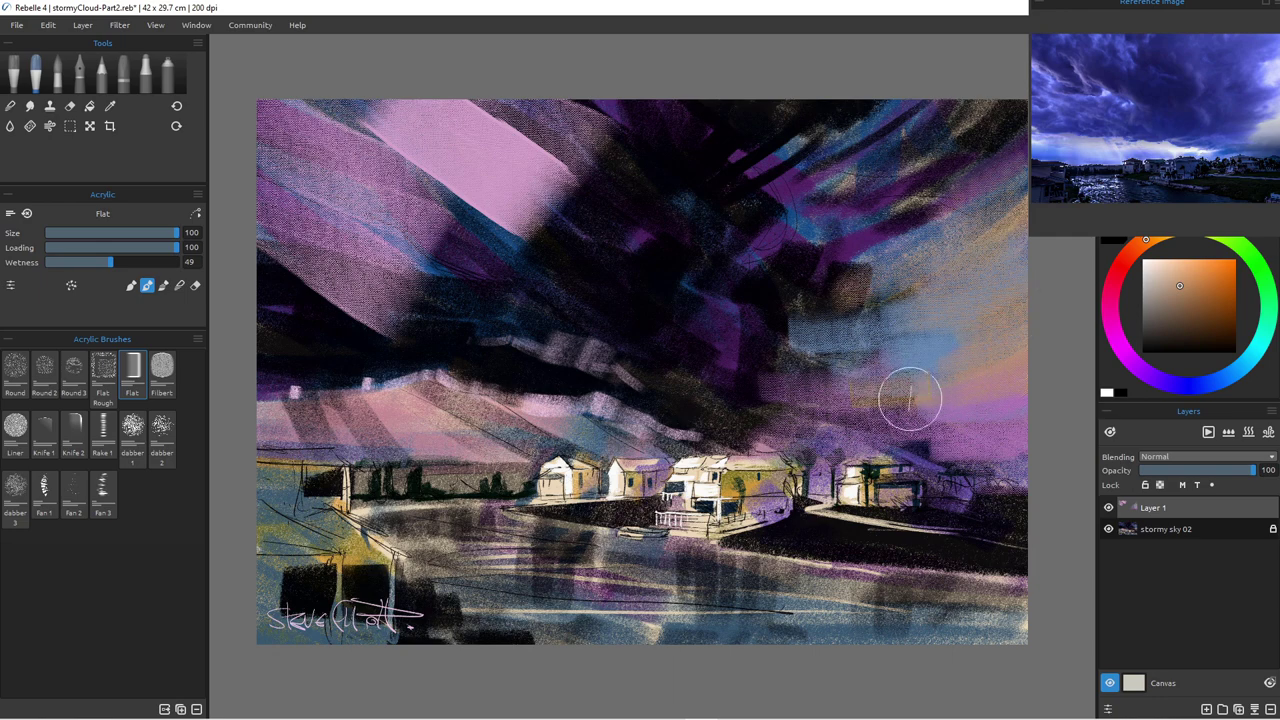
mouse_move(289, 397)
left_mouse_down()
mouse_move(420, 415)
mouse_move(242, 390)
left_mouse_up()
mouse_move(322, 404)
left_mouse_down()
mouse_move(401, 390)
mouse_move(411, 365)
mouse_move(439, 396)
mouse_move(349, 421)
mouse_move(427, 399)
mouse_move(551, 413)
mouse_move(462, 396)
mouse_move(598, 408)
left_mouse_up()
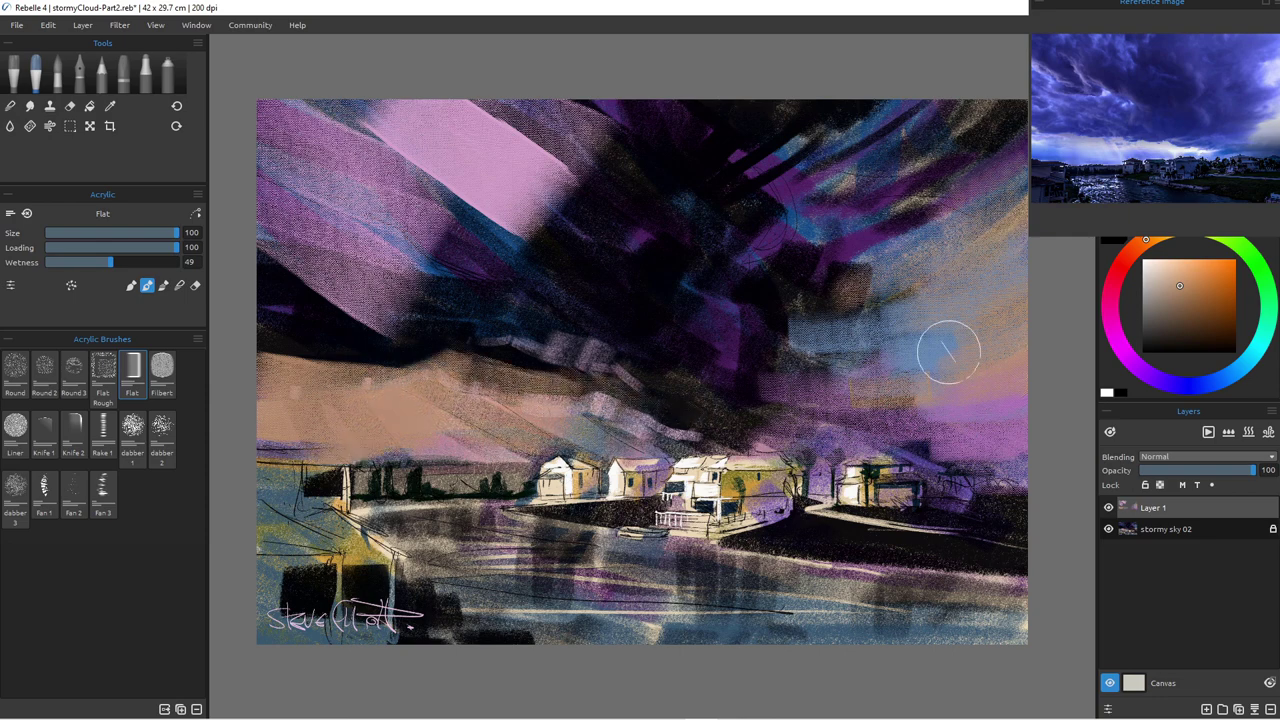
Step: Choose a pale pink and paint it over the middle of the orange band above the left horizon
left_click(1117, 340)
left_click(1160, 277)
left_click_drag(427, 395, 365, 405)
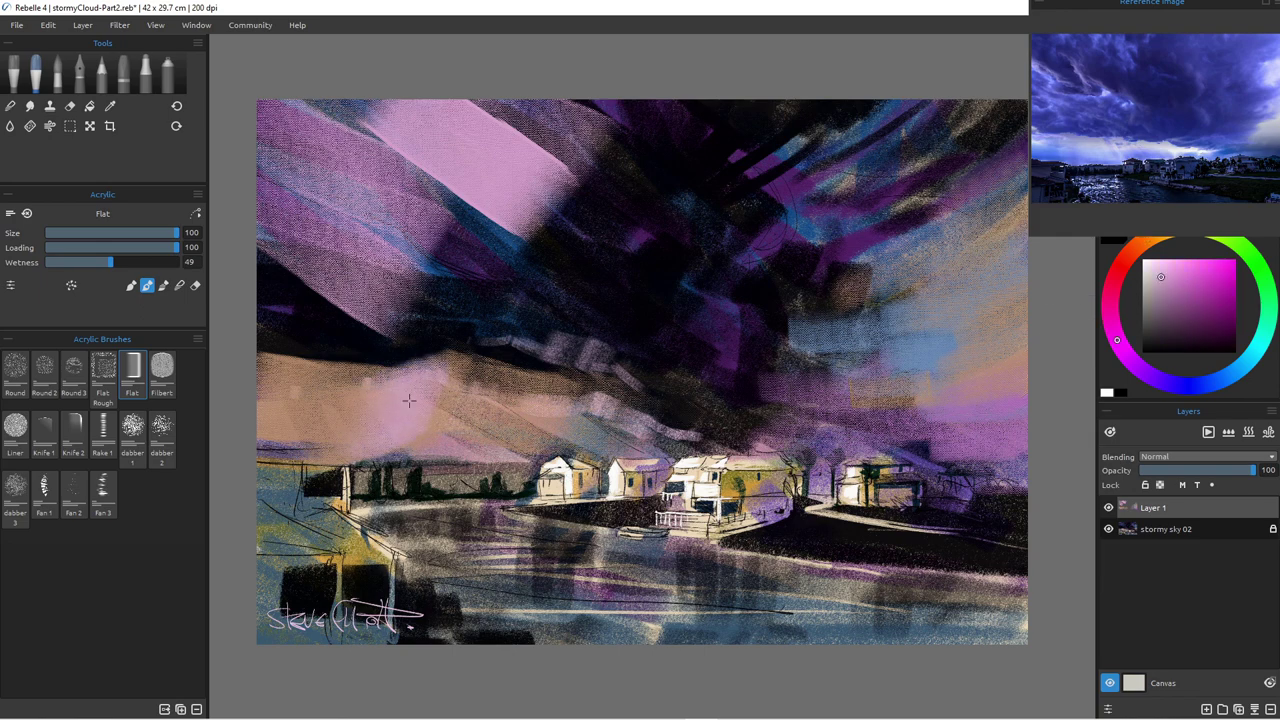
Step: Reduce the Flat brush to size 60 and paint a pale pink highlight along the lower edge of the dark cloud, left of centre
left_click(1156, 296)
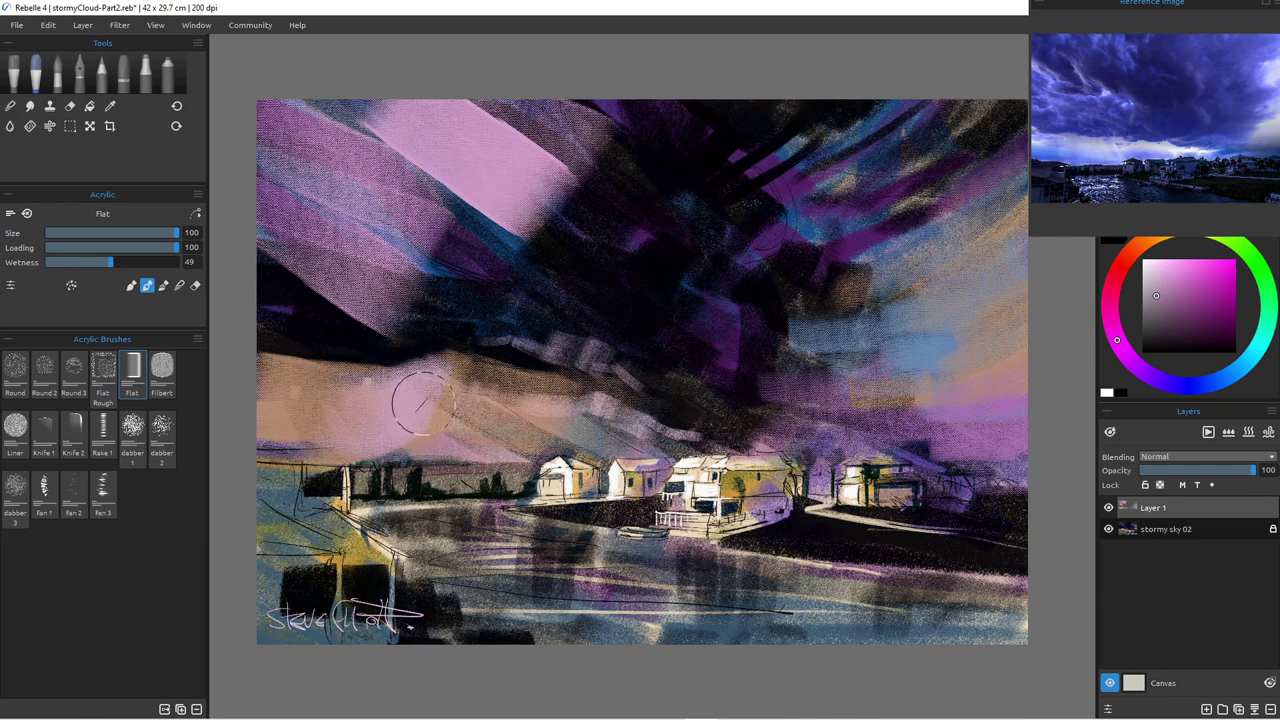
key("bracketleft")
key("bracketleft")
key("bracketleft")
key("bracketleft")
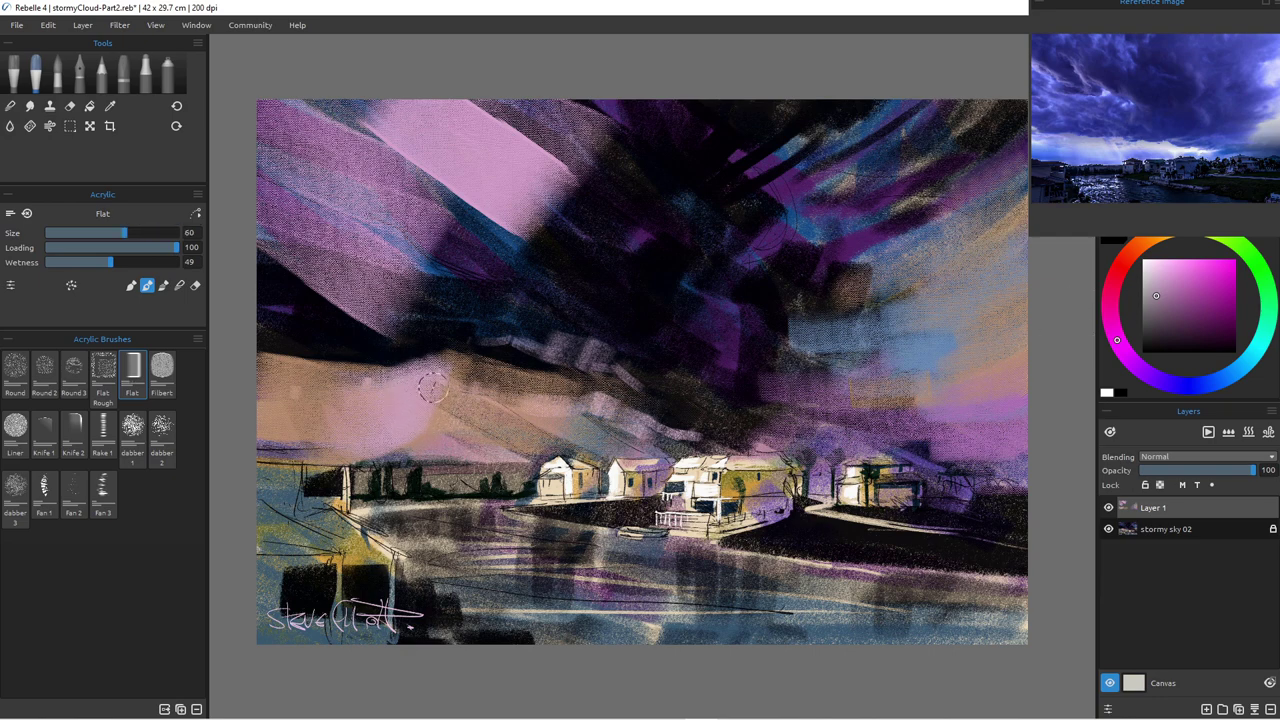
left_click(660, 380, "alt")
left_click_drag(431, 383, 542, 411)
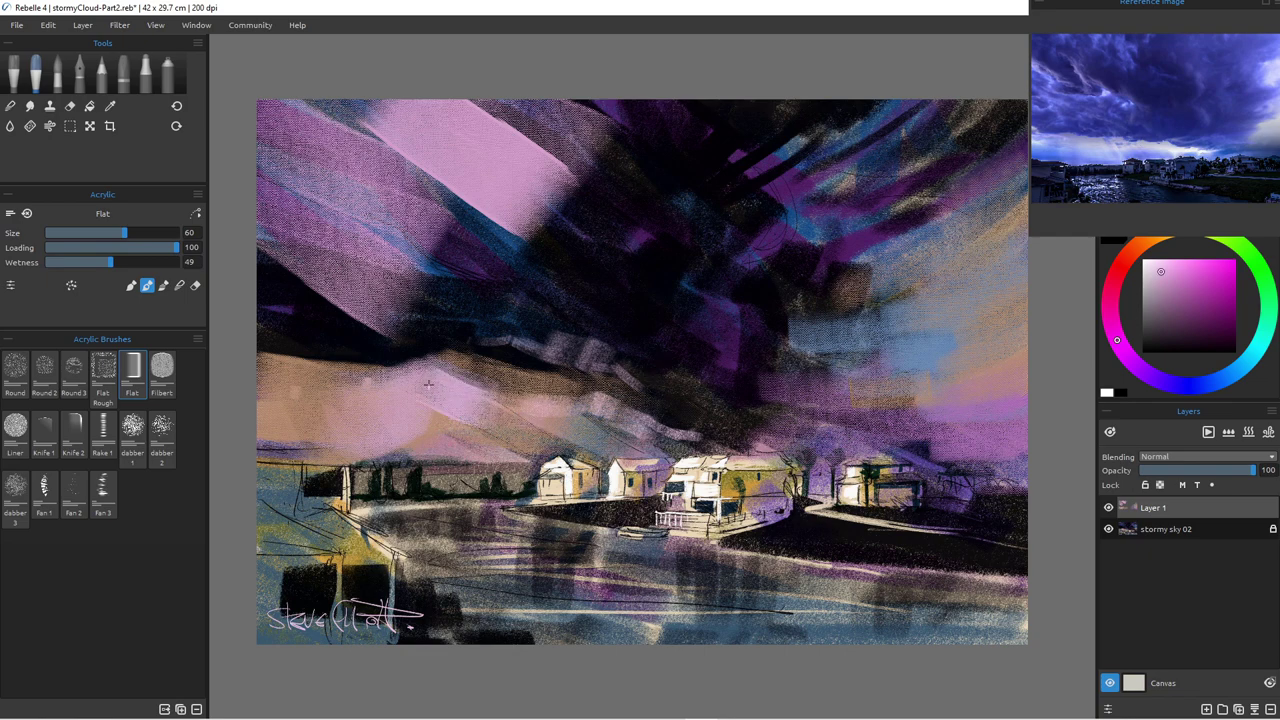
Step: Extend the pale pink with broad strokes across the lower part of the light band above the left horizon
mouse_move(443, 420)
left_mouse_down()
mouse_move(490, 432)
mouse_move(495, 412)
mouse_move(583, 409)
mouse_move(523, 417)
mouse_move(570, 416)
left_mouse_up()
mouse_move(436, 429)
left_mouse_down()
mouse_move(367, 409)
mouse_move(388, 385)
mouse_move(304, 387)
mouse_move(320, 405)
left_mouse_up()
Step: Reduce the Flat brush to size 50 and paint very pale blue along the light band from the left edge to the central houses
key("bracketleft")
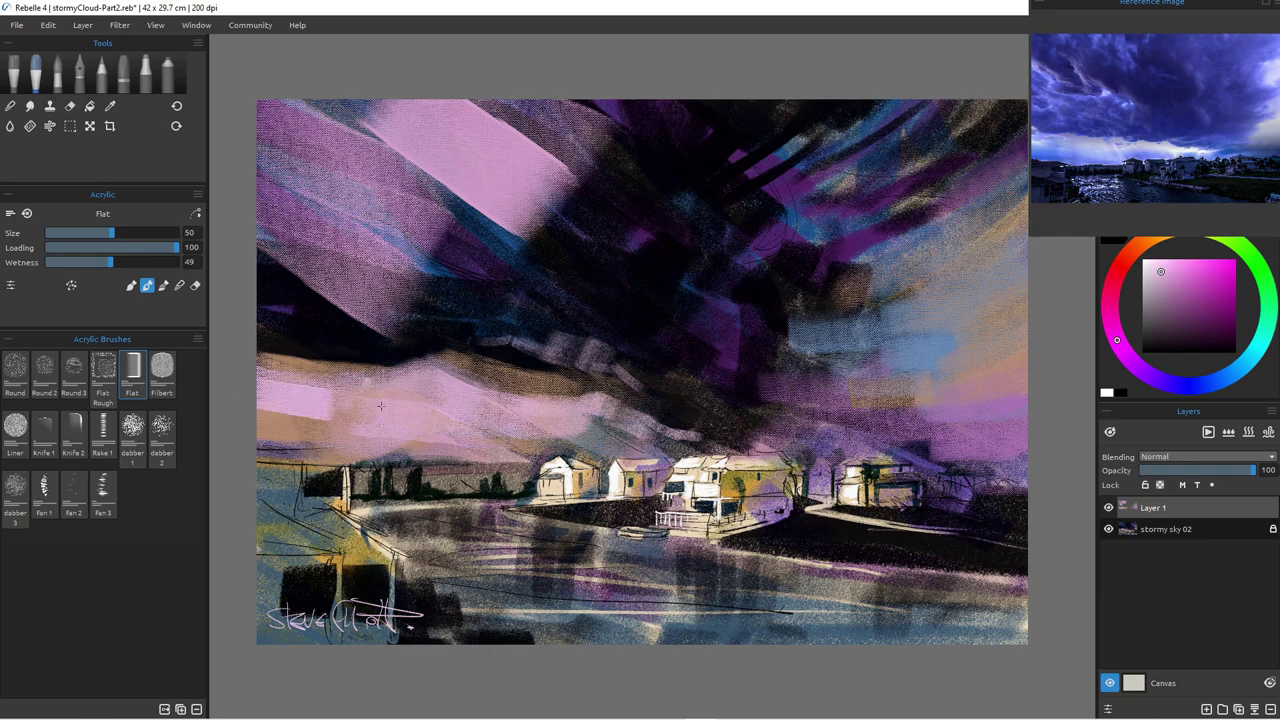
left_click(1203, 385)
left_click(1153, 267)
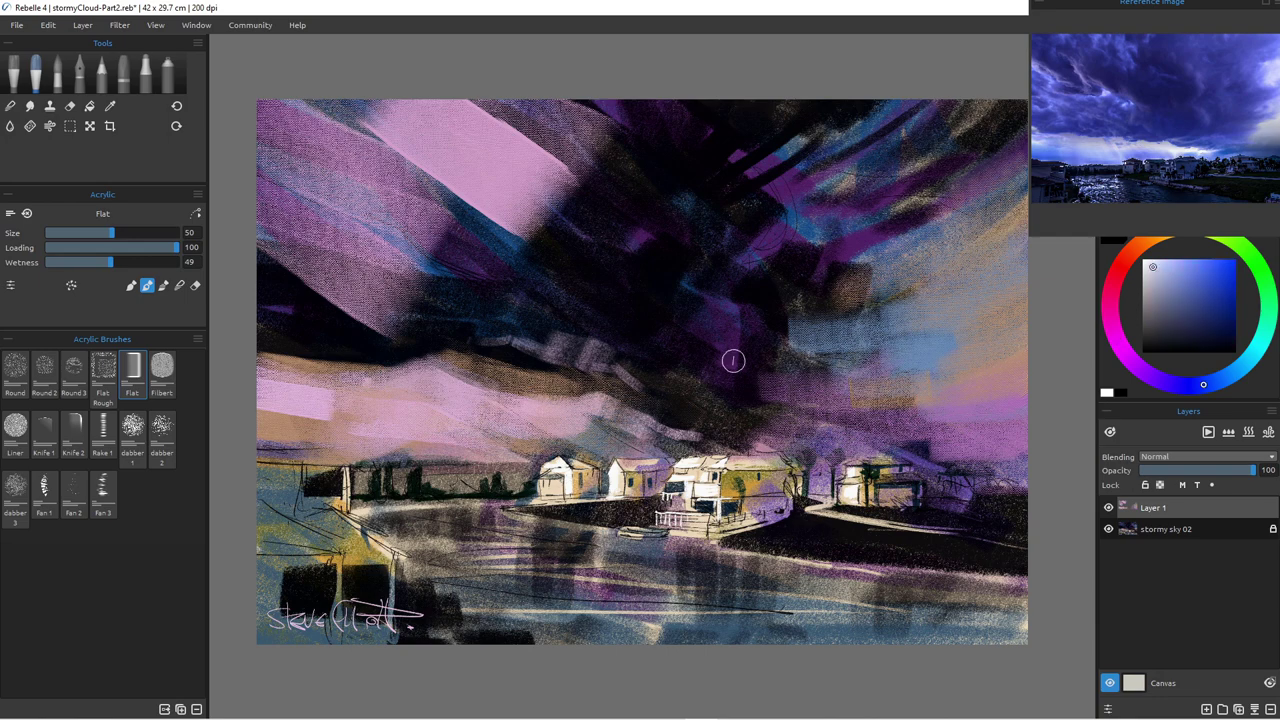
left_click_drag(258, 378, 357, 388)
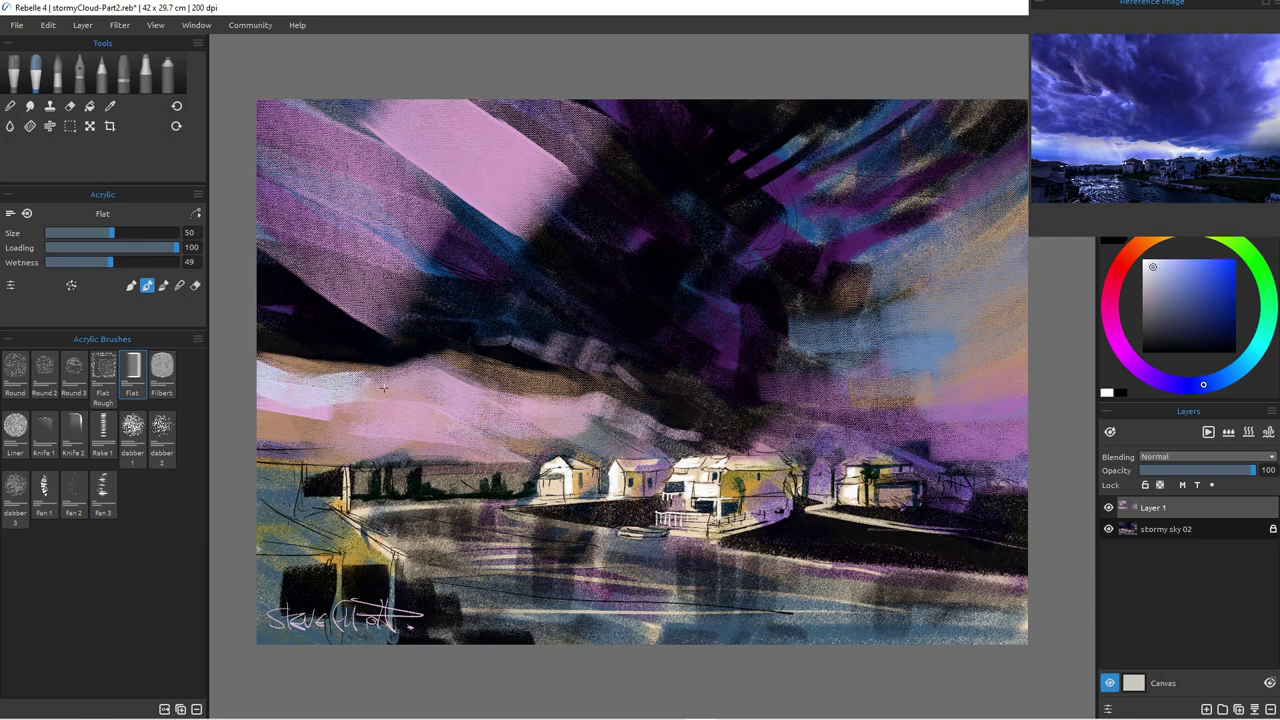
mouse_move(258, 407)
left_mouse_down()
mouse_move(301, 412)
mouse_move(419, 383)
left_mouse_up()
left_click_drag(606, 406, 503, 413)
mouse_move(606, 406)
left_mouse_down()
mouse_move(656, 433)
mouse_move(746, 435)
left_mouse_up()
Step: Set the Flat brush to size 35 and glaze a very pale pink over the whitish highlight above the middle houses
key("bracketleft")
key("bracketleft")
key("bracketleft")
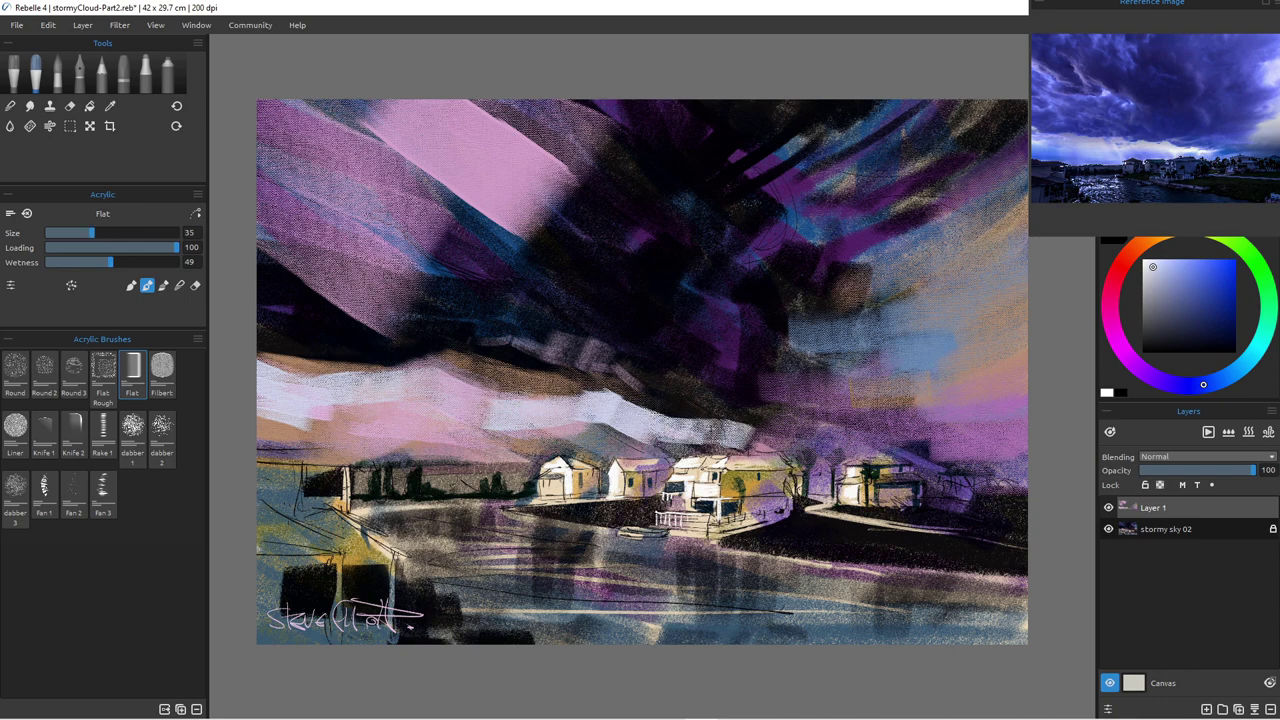
left_click(1121, 347)
left_click_drag(604, 414, 700, 436)
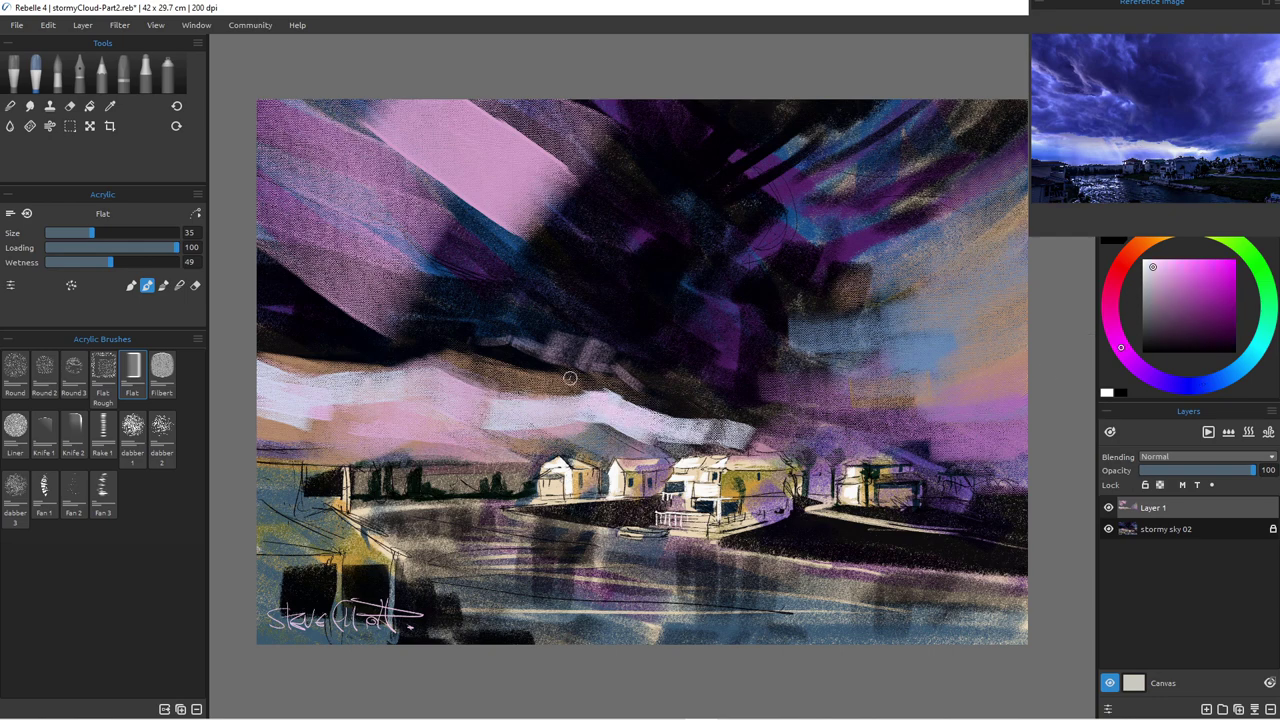
mouse_move(592, 389)
left_mouse_down()
mouse_move(546, 398)
mouse_move(673, 446)
left_mouse_up()
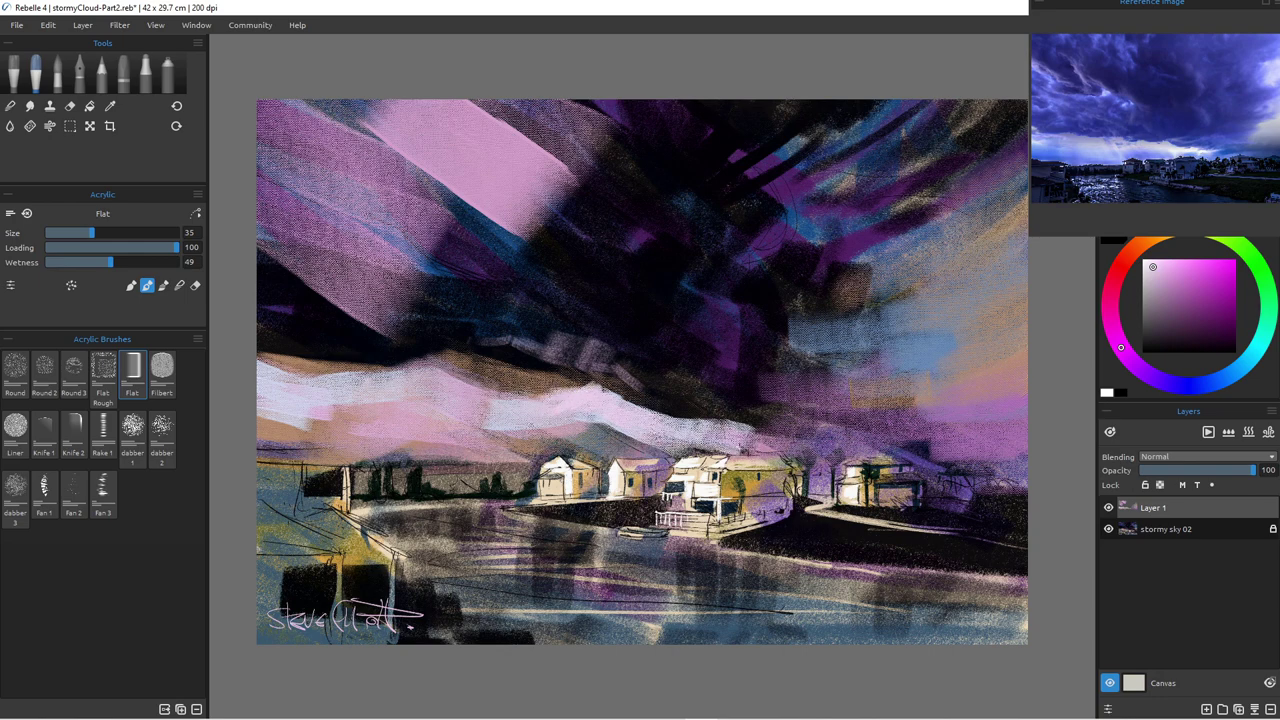
Step: Choose a light violet-blue, shift it toward blue, and brush it across the low sky directly behind the central houses
left_click(1173, 384)
mouse_move(737, 443)
left_mouse_down()
mouse_move(685, 445)
mouse_move(796, 423)
mouse_move(945, 477)
mouse_move(652, 447)
left_mouse_up()
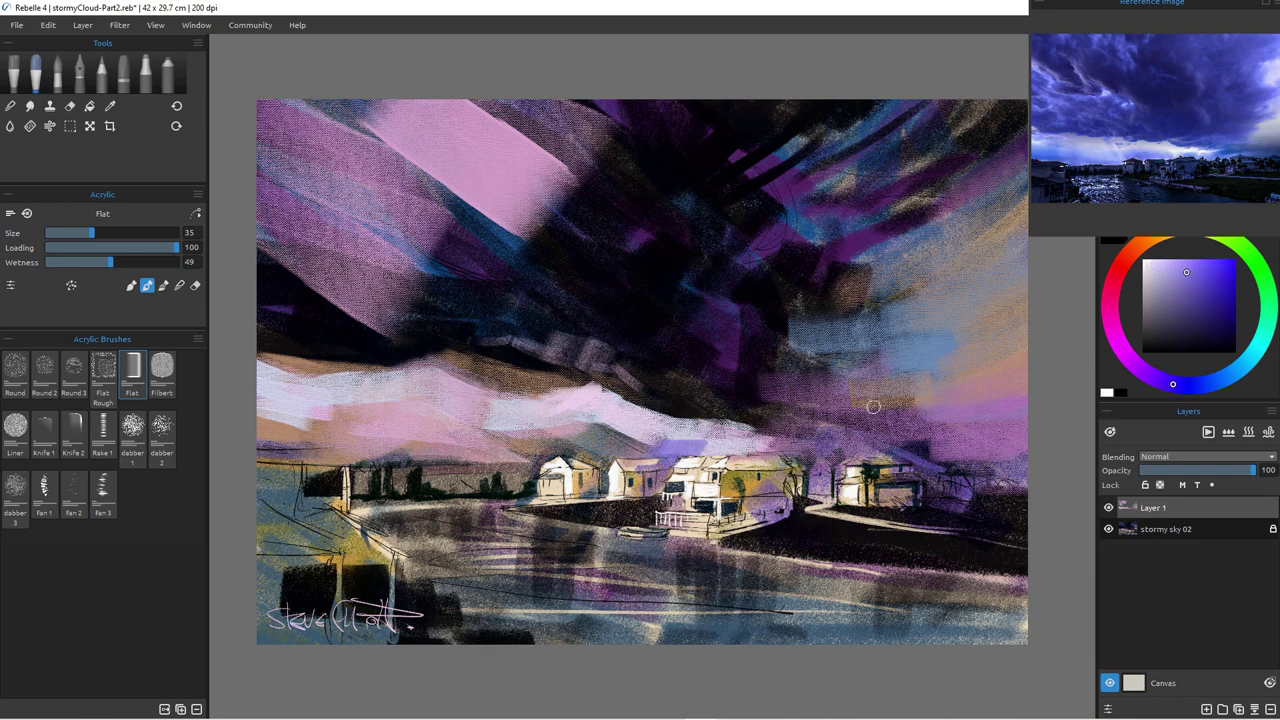
left_click(1202, 384)
mouse_move(682, 453)
left_mouse_down()
mouse_move(766, 448)
mouse_move(785, 434)
left_mouse_up()
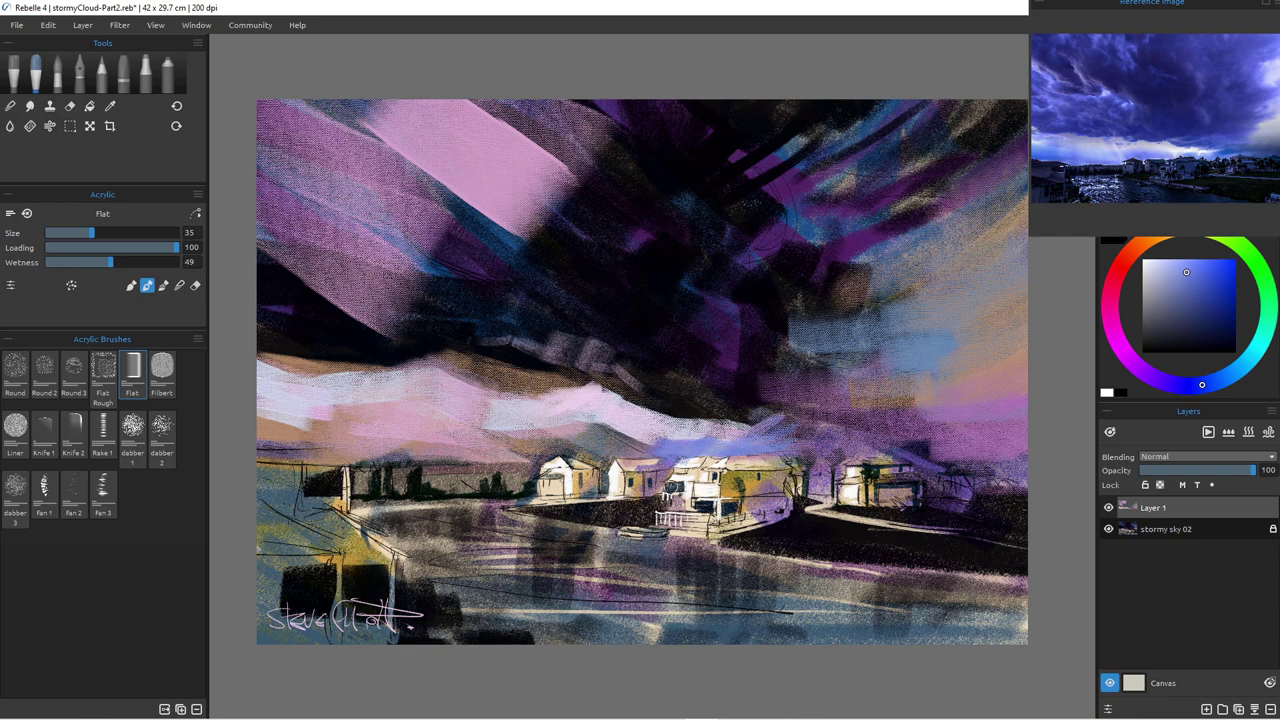
Step: Enlarge the Flat brush to size 45 and carry the light blue along the horizon above the leftmost houses
key("]")
key("]")
left_click_drag(588, 419, 648, 443)
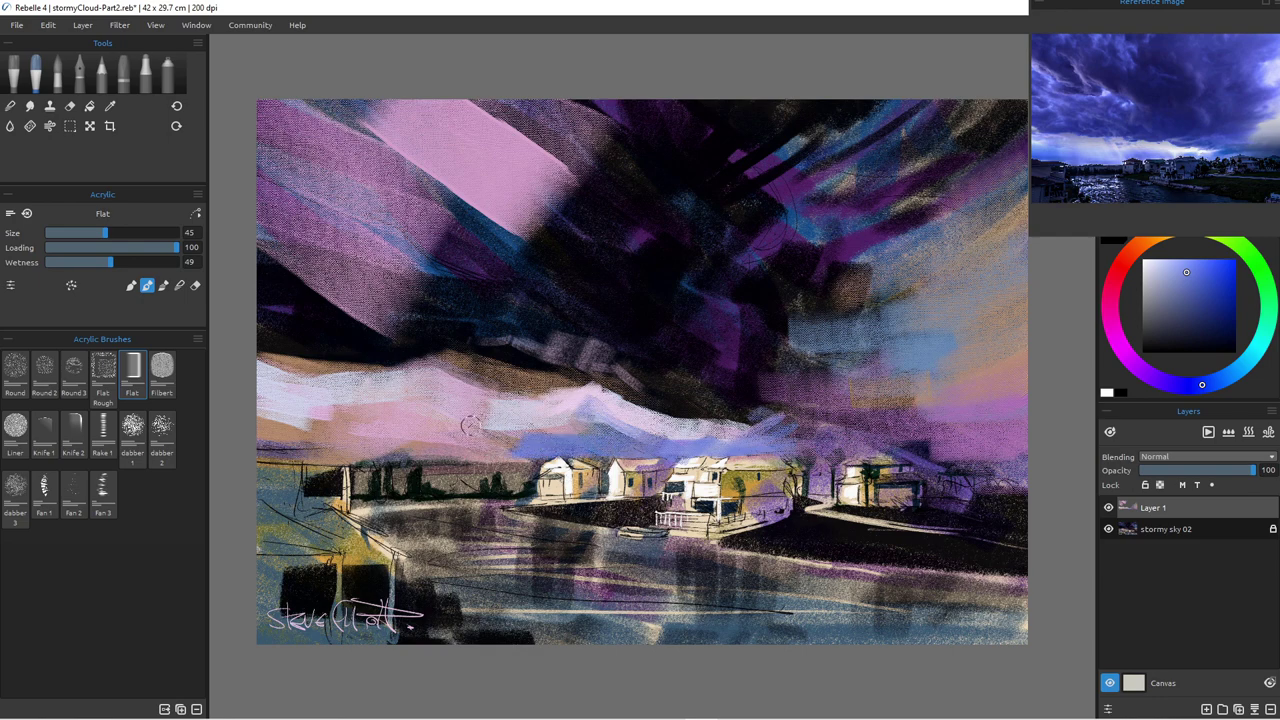
Step: Streak light blue through the pale highlight above the leftmost houses, varying the Flat brush from size 20 up to 90
key("bracketleft")
key("bracketleft")
key("bracketleft")
key("bracketleft")
key("bracketleft")
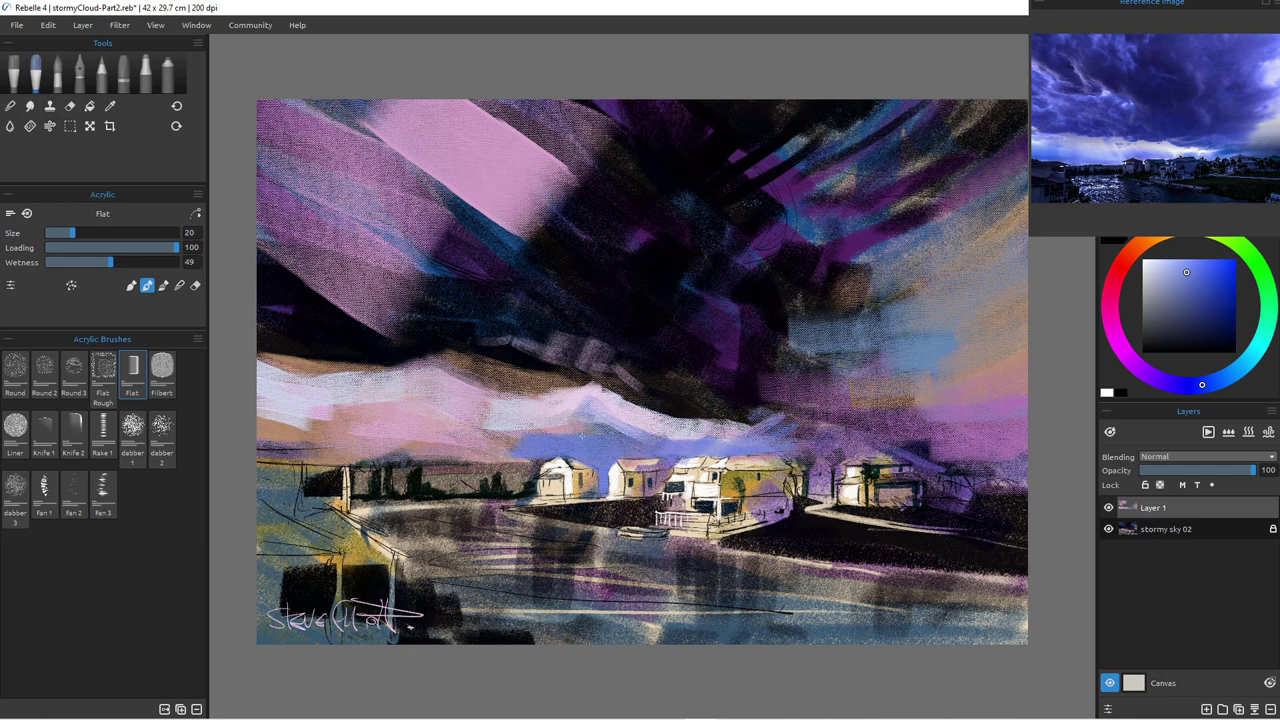
key("bracketright")
key("bracketleft")
key("bracketright")
key("bracketright")
key("bracketright")
key("bracketright")
key("bracketright")
key("bracketright")
key("bracketright")
key("bracketright")
key("bracketright")
key("bracketright")
key("bracketright")
key("bracketright")
key("bracketright")
key("bracketright")
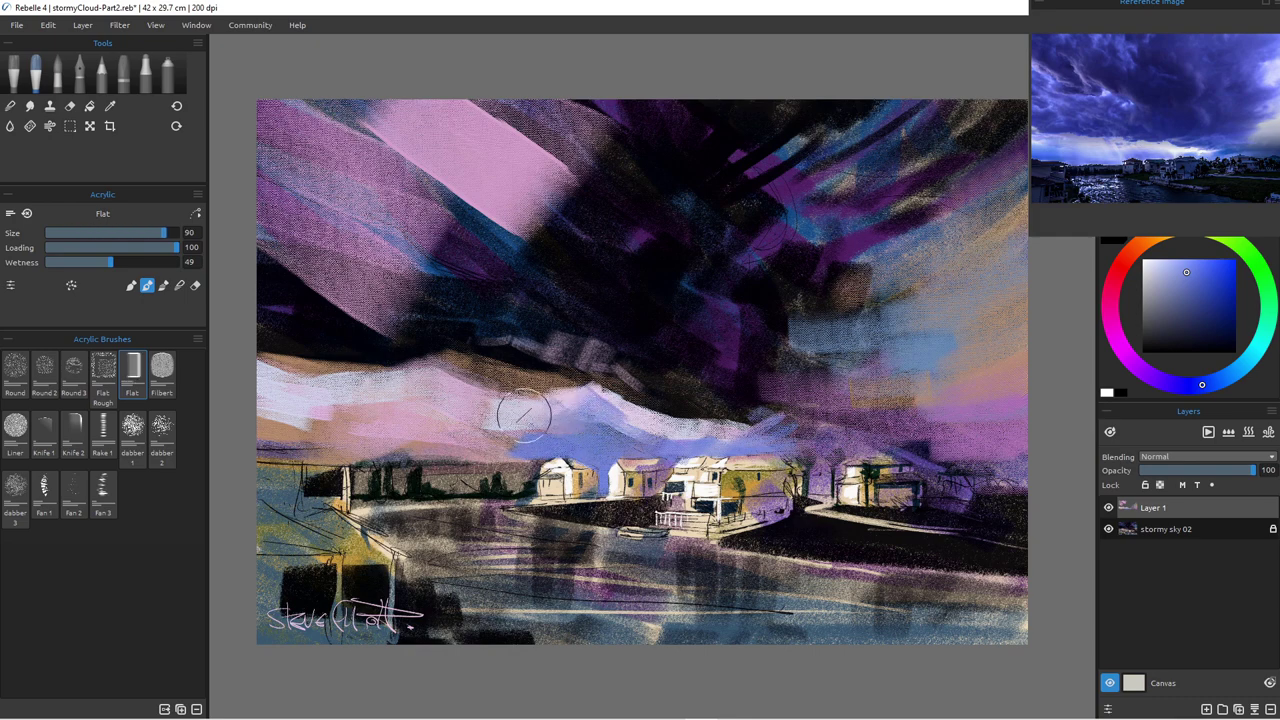
Step: Sample the muted pink from the light band and soften the blue edge left of the houses, reducing the Flat brush to size 35
left_click(457, 400, "alt")
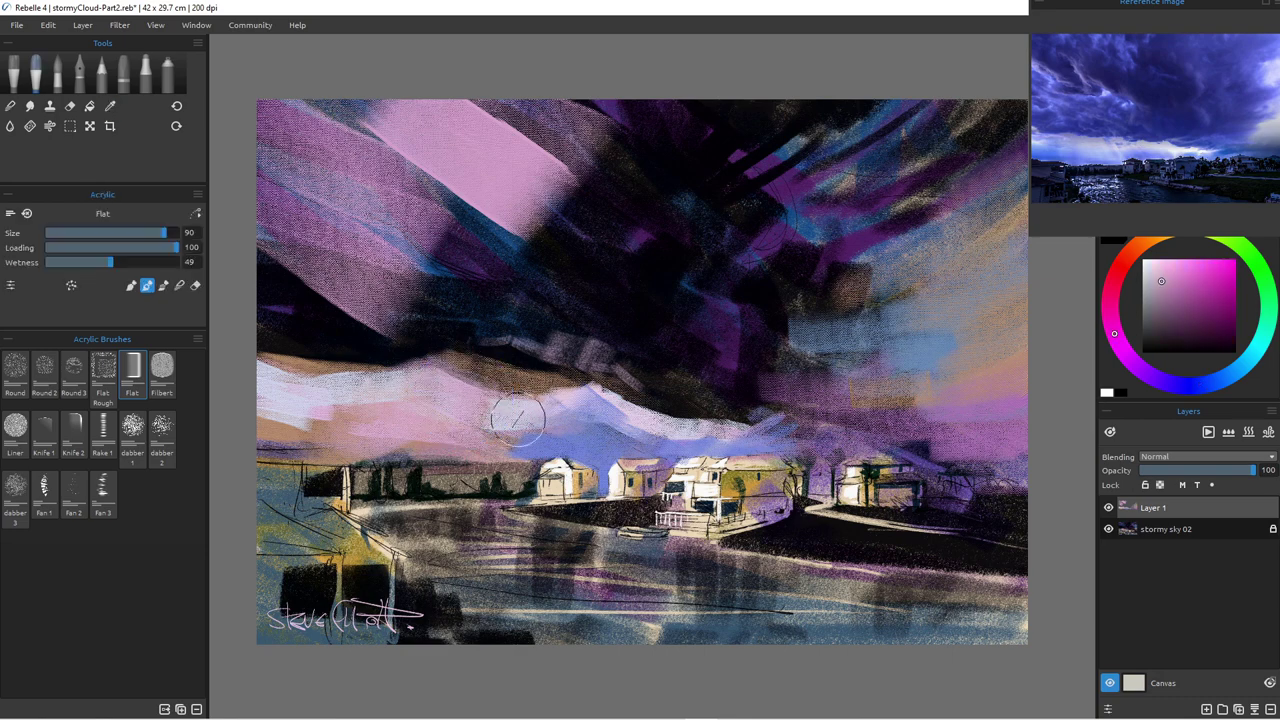
key("bracketleft")
key("bracketleft")
key("bracketleft")
key("bracketleft")
key("bracketleft")
key("bracketleft")
key("bracketleft")
key("bracketleft")
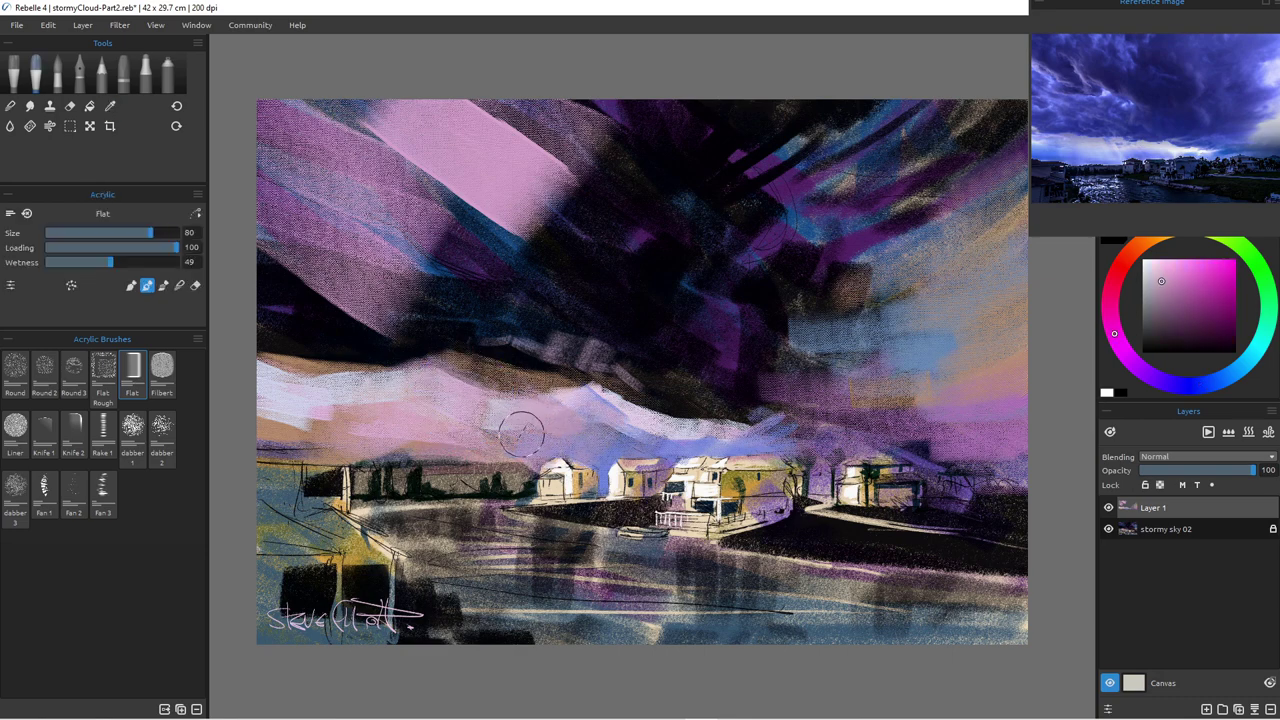
key("bracketleft")
key("bracketleft")
key("bracketleft")
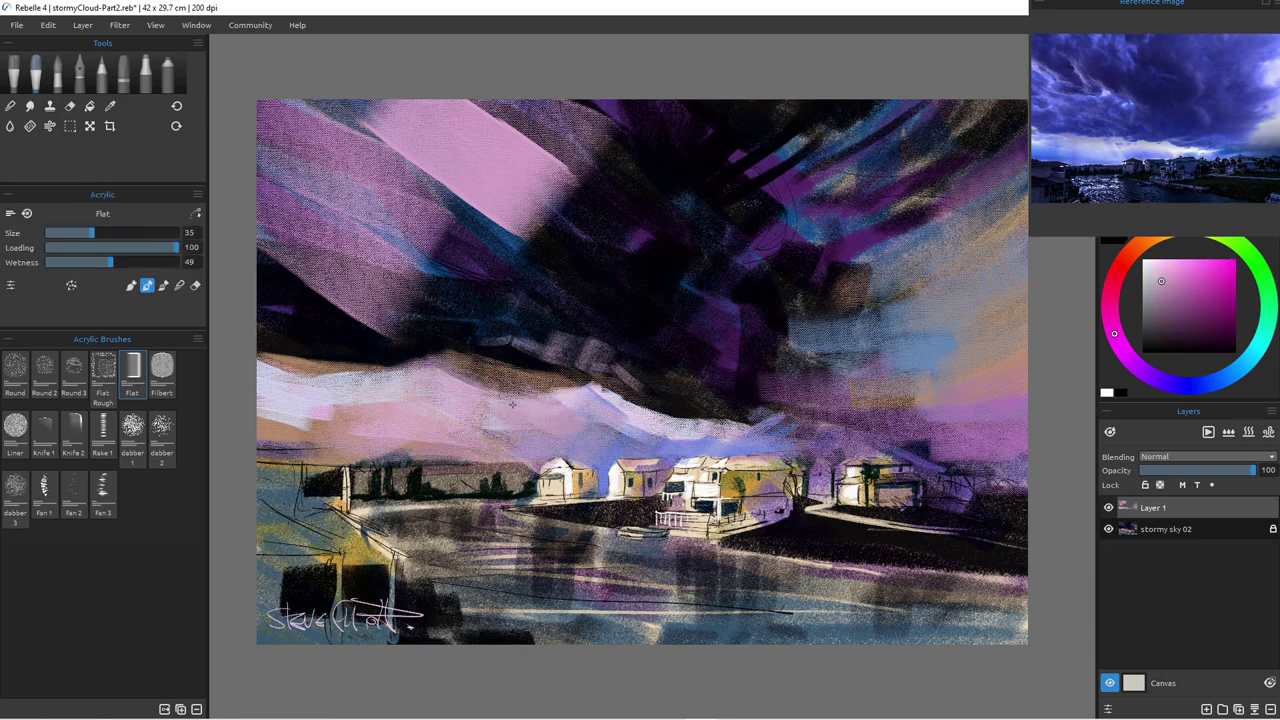
Step: Sample the muted orange below the dark cloud and brush short streaks of it into the middle of the light band
key("alt")
left_click_drag(515, 380, 530, 377)
key("b")
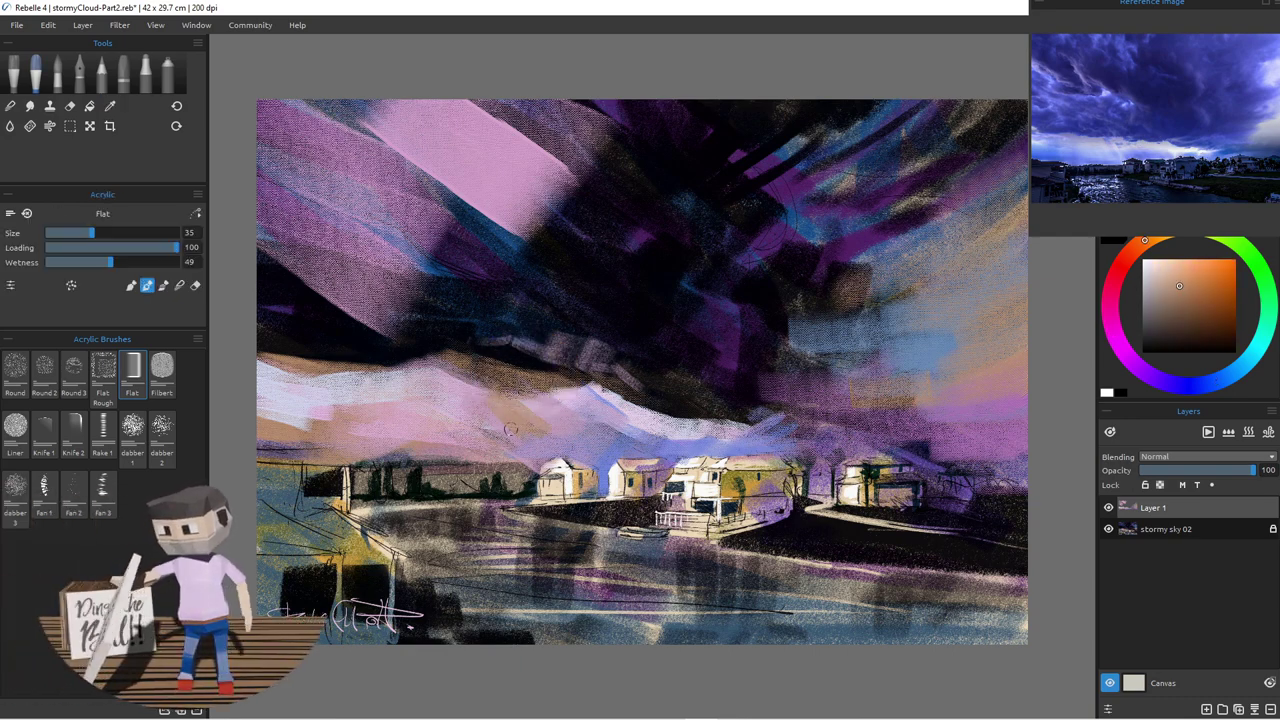
Step: Sample the very pale blue, set the Flat brush to size 50, and sweep diagonal strokes over the orange streaks toward the houses
key("i")
left_click(391, 371)
key("b")
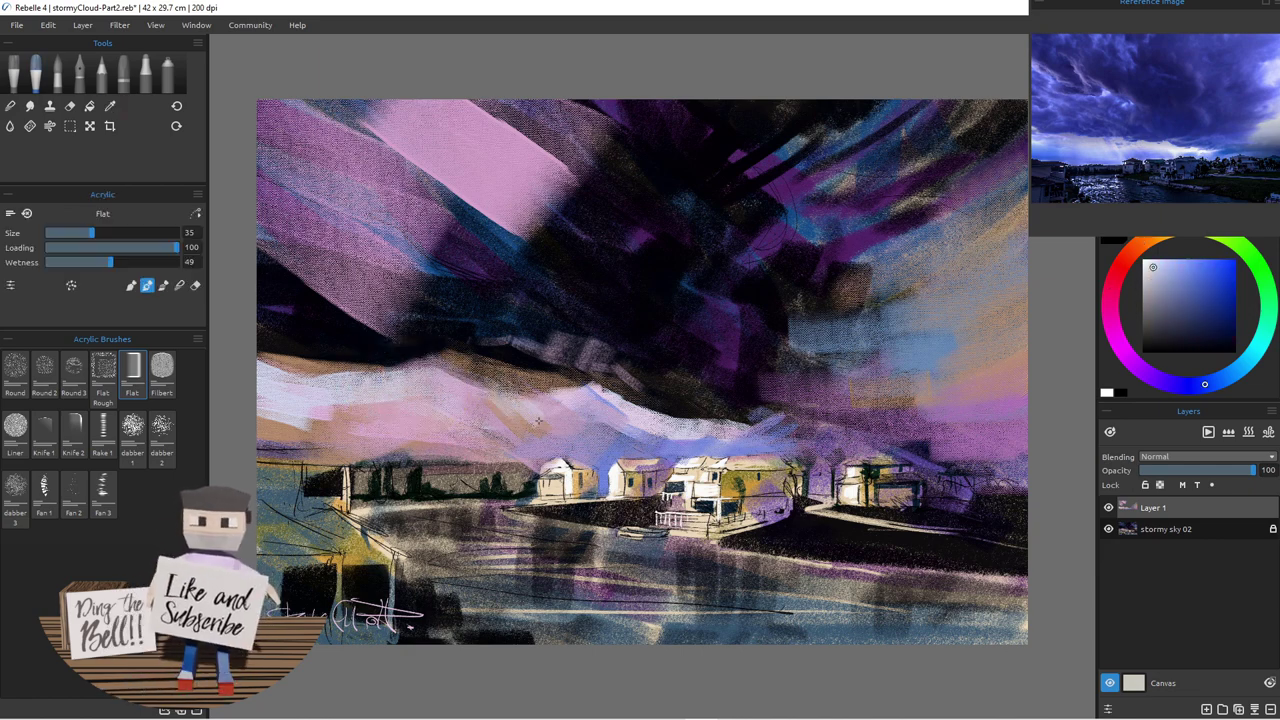
key("]")
key("]")
key("]")
left_click_drag(520, 384, 545, 424)
left_click_drag(480, 376, 522, 431)
mouse_move(539, 375)
left_mouse_down()
mouse_move(567, 423)
mouse_move(560, 392)
mouse_move(621, 447)
left_mouse_up()
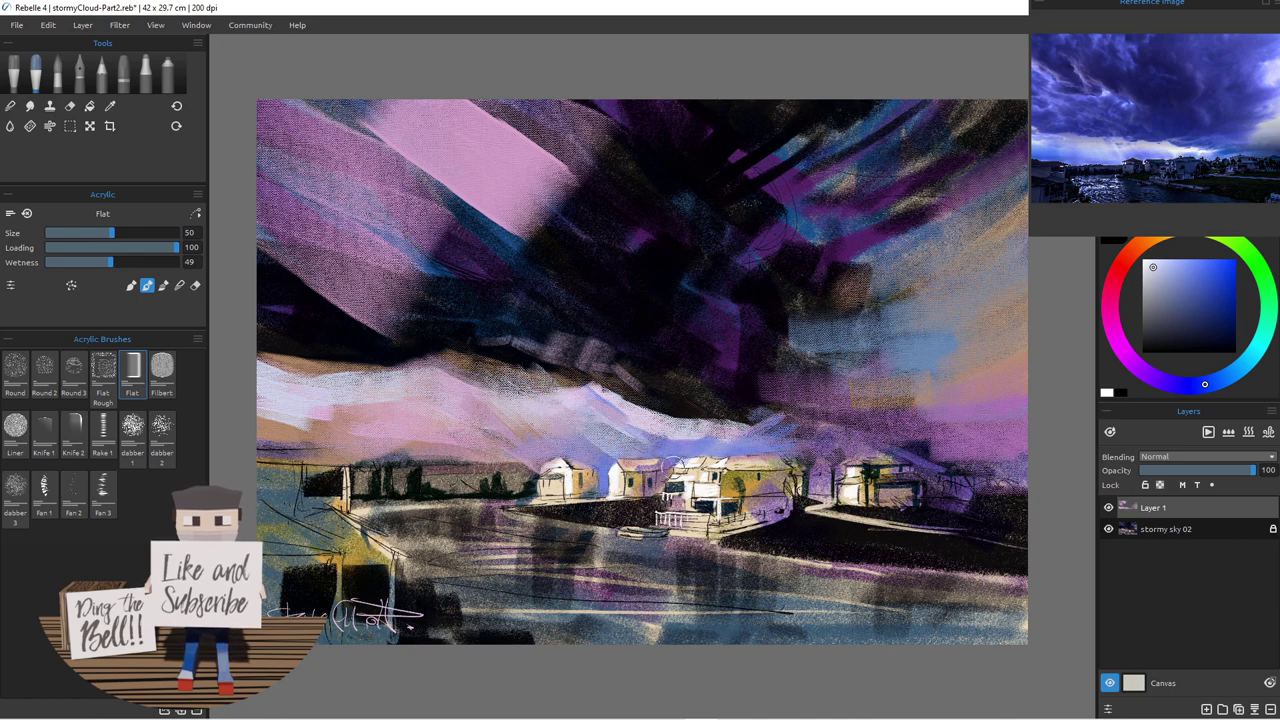
Step: Sample the violet-blue near the horizon, brush it above the trees left of the houses, and reduce the Flat brush to size 20
left_click(667, 447, "alt")
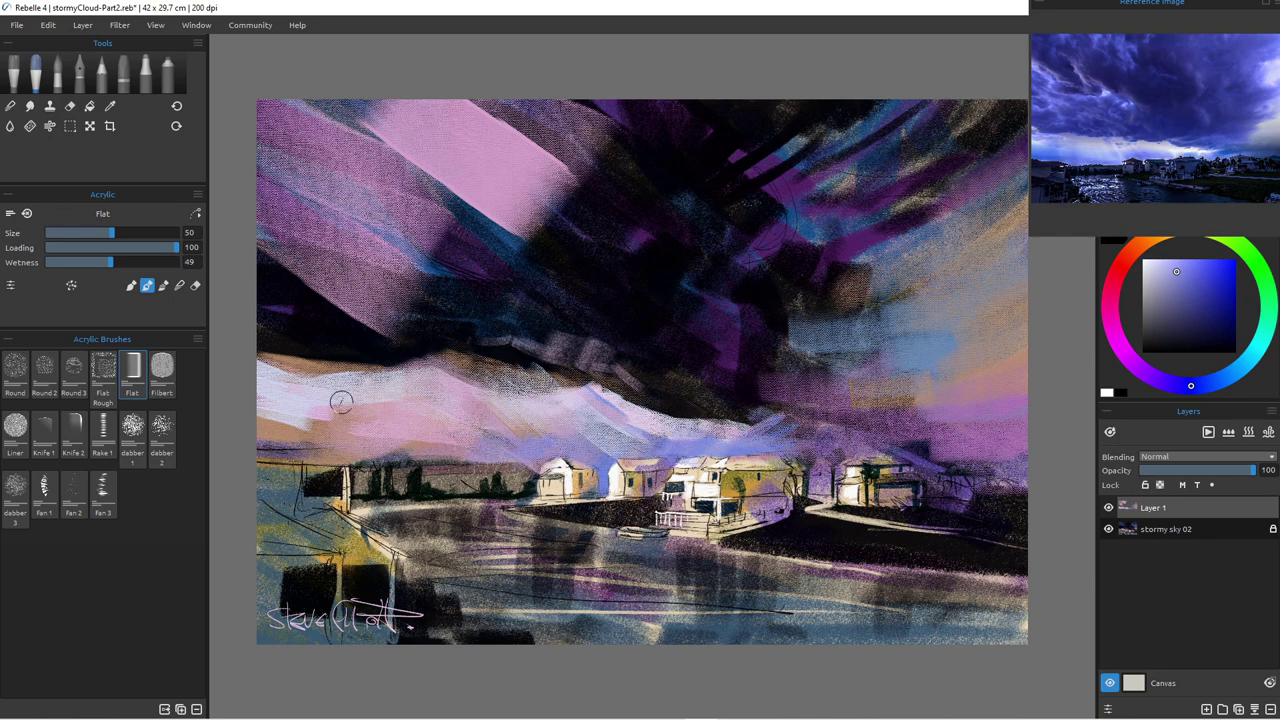
left_click_drag(476, 468, 498, 442)
key("[")
key("[")
key("[")
key("[")
key("[")
key("bracketleft")
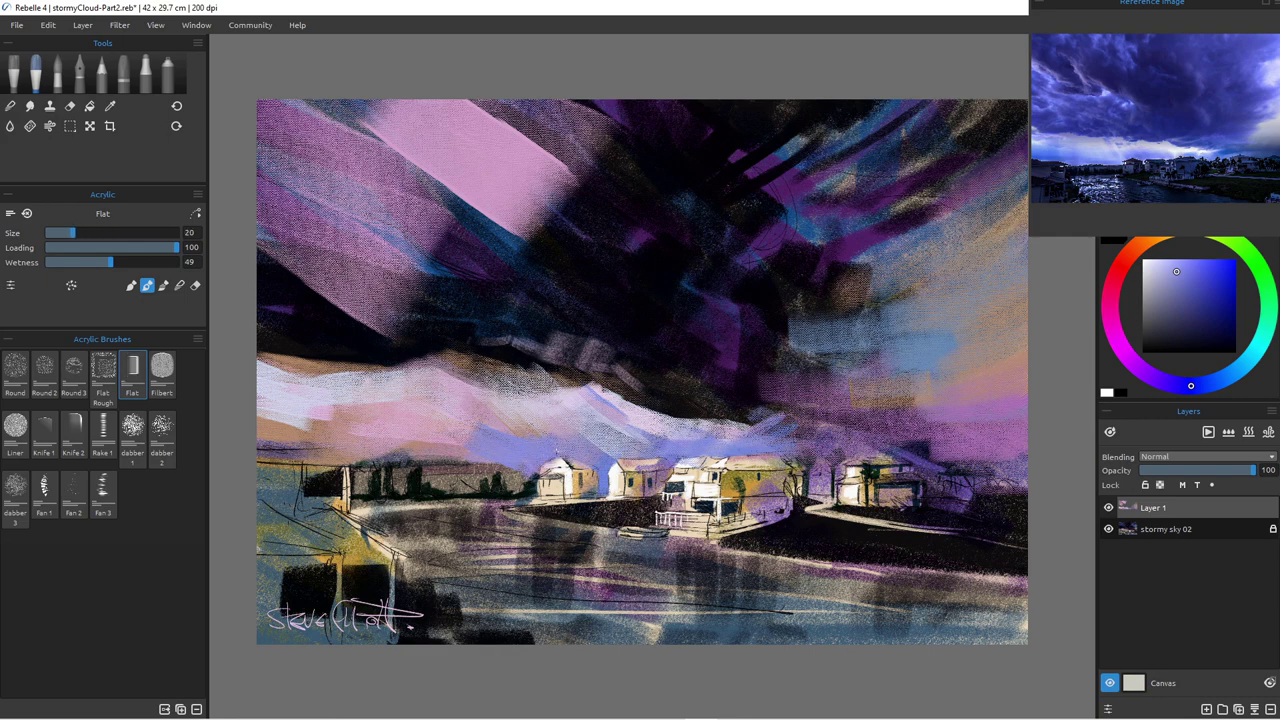
Step: Sweep violet-blue diagonal streaks down from the cloud edge left of centre, using the Flat brush at size 35 and then 45
key("bracketright")
key("bracketright")
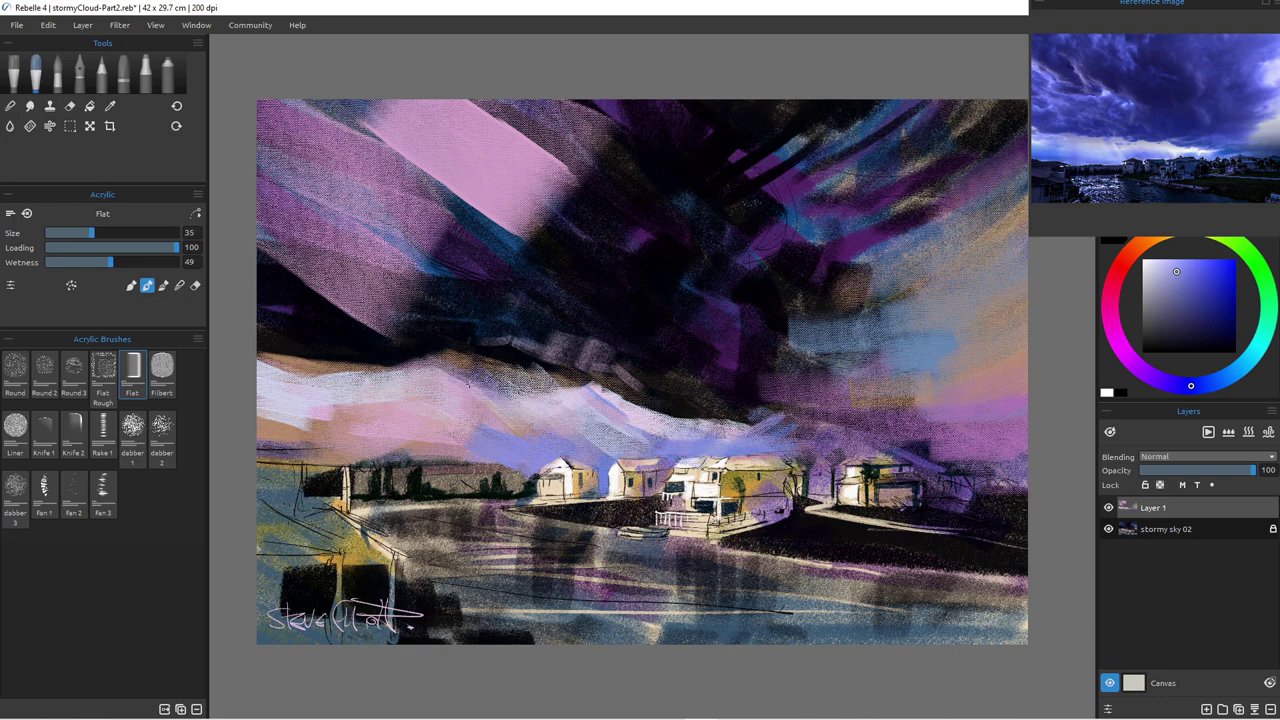
left_click_drag(456, 400, 454, 404)
left_click_drag(408, 378, 432, 418)
left_click_drag(390, 360, 464, 432)
key("bracketright")
key("bracketright")
left_click_drag(408, 366, 483, 446)
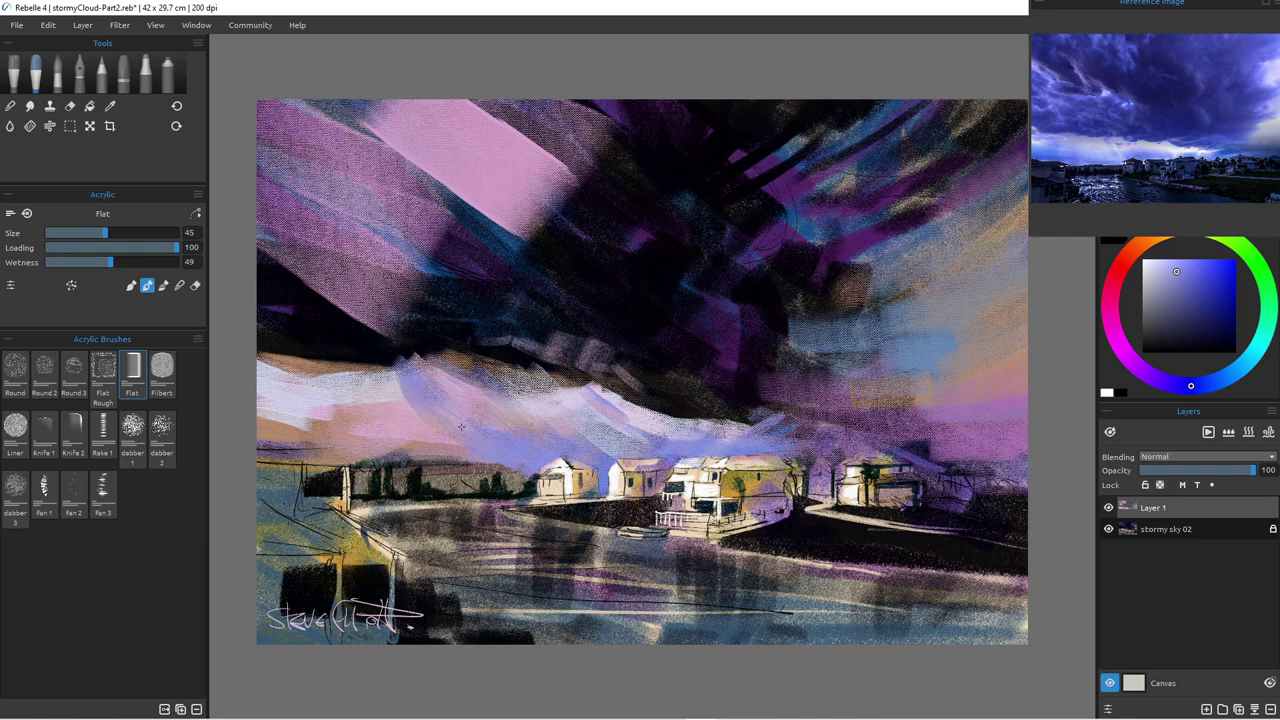
Step: Spread the violet-blue along the low sky above the left horizon out to the canvas's left edge
mouse_move(391, 369)
left_mouse_down()
mouse_move(421, 460)
mouse_move(346, 458)
mouse_move(325, 437)
left_mouse_up()
mouse_move(312, 434)
left_mouse_down()
mouse_move(357, 456)
mouse_move(407, 455)
left_mouse_up()
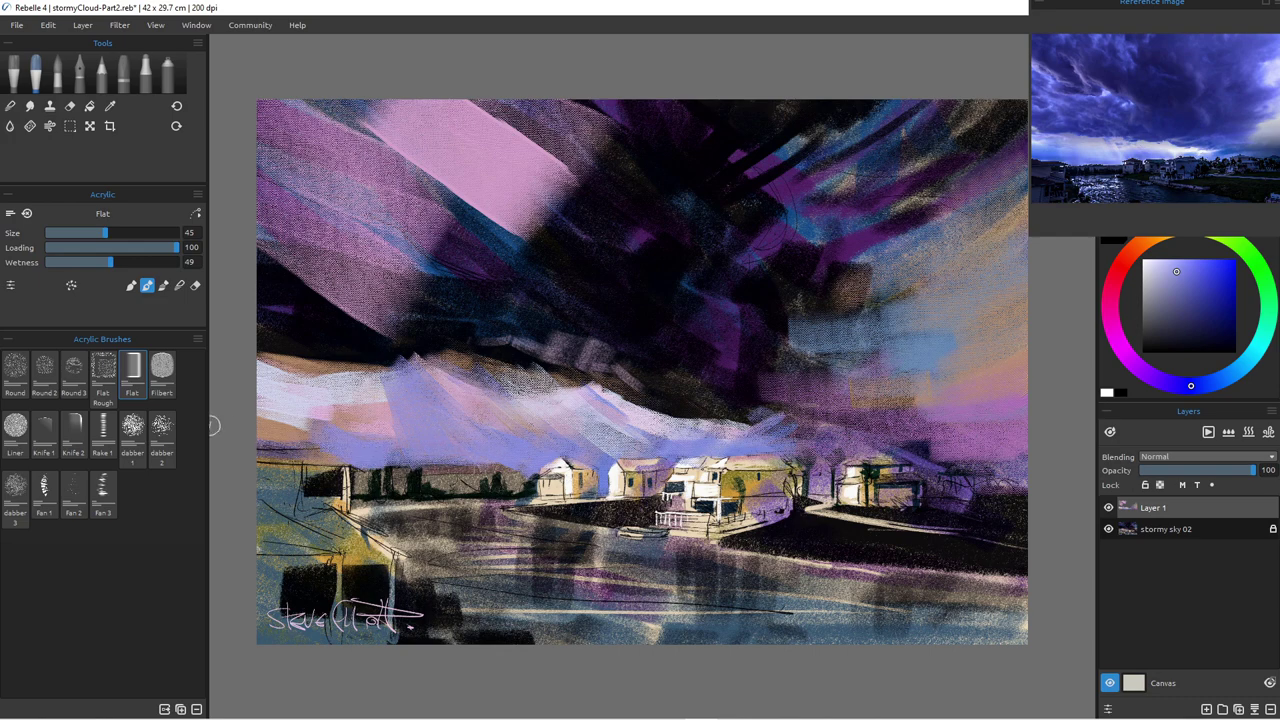
left_click_drag(261, 438, 326, 447)
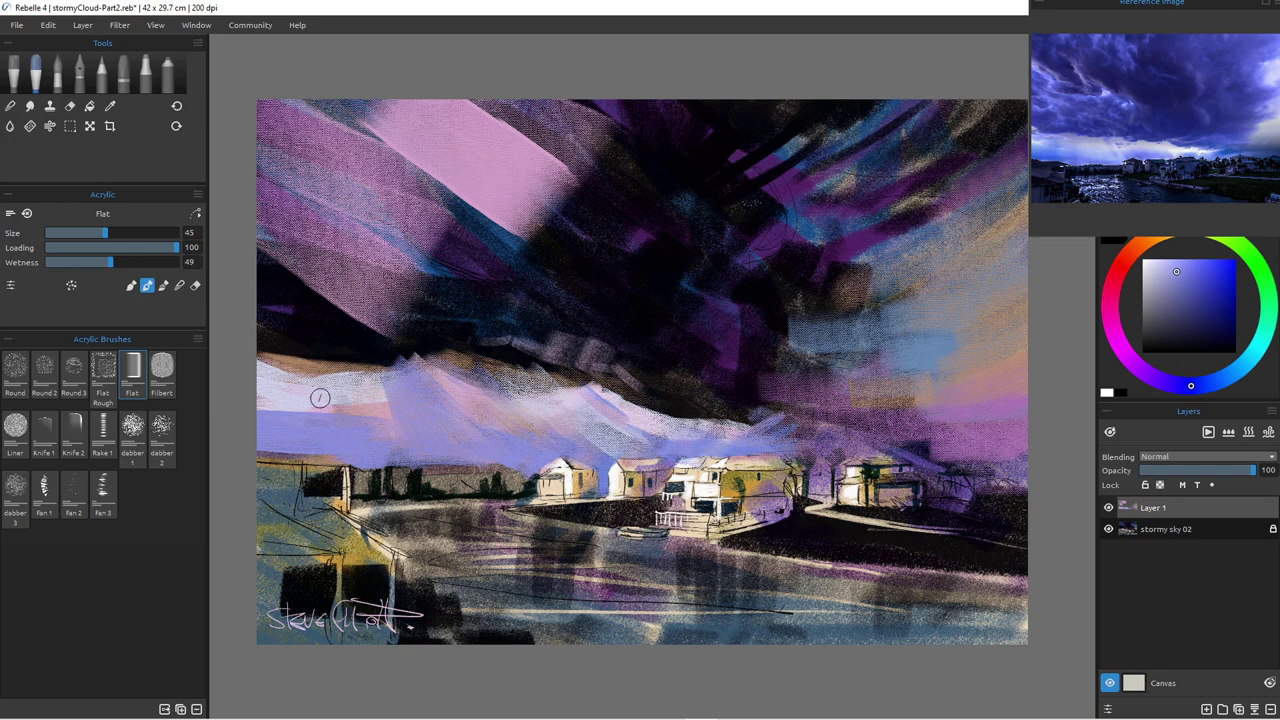
mouse_move(262, 392)
left_mouse_down()
mouse_move(322, 416)
mouse_move(335, 376)
mouse_move(366, 413)
left_mouse_up()
Step: Brush pale greyish-blue diagonal rain streaks from the dark cloud's lower edge down across the left light band
mouse_move(287, 353)
left_mouse_down()
mouse_move(272, 348)
mouse_move(292, 382)
mouse_move(263, 409)
mouse_move(304, 404)
left_mouse_up()
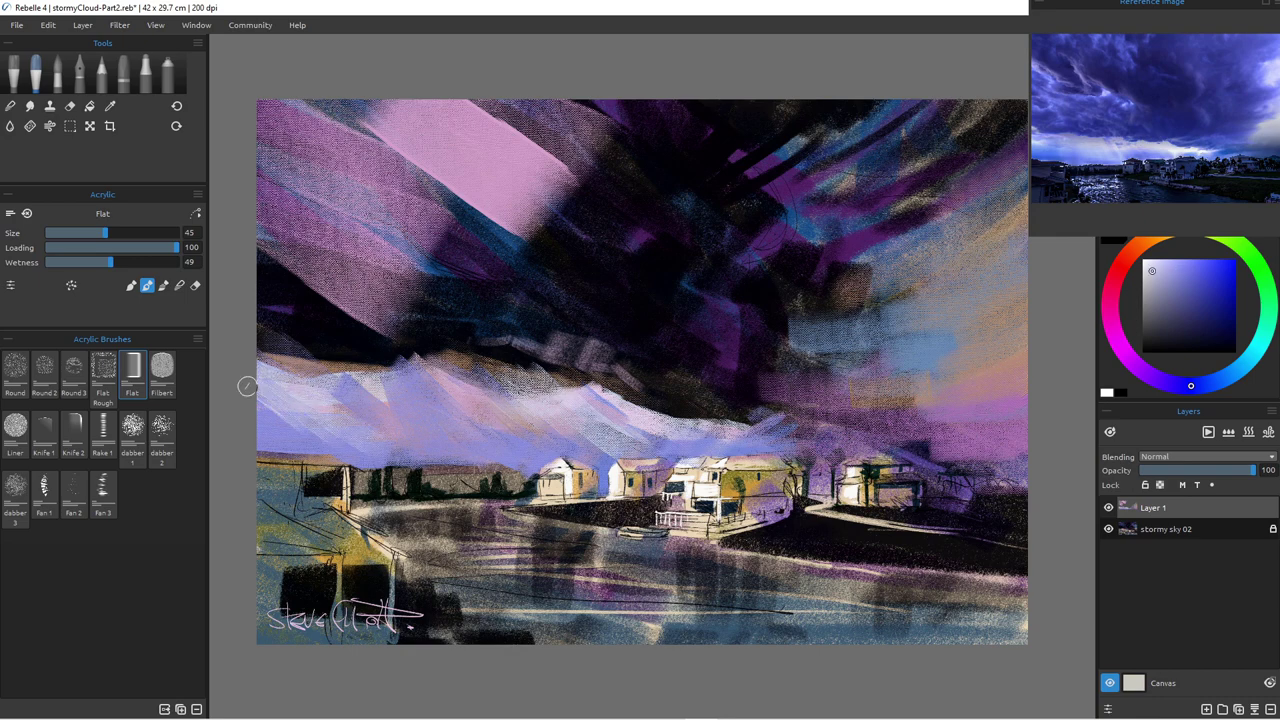
left_click_drag(329, 381, 375, 415)
left_click_drag(345, 367, 427, 432)
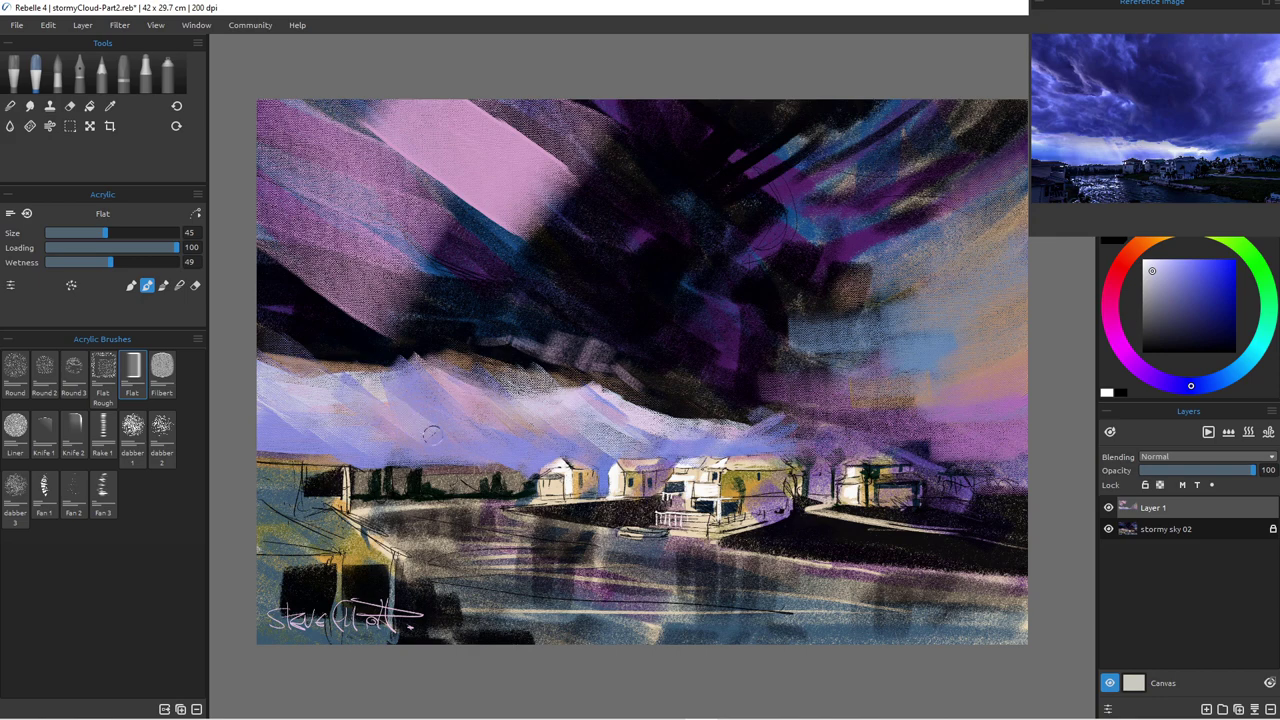
left_click_drag(391, 386, 446, 438)
left_click_drag(346, 338, 490, 465)
left_click_drag(403, 384, 478, 448)
left_click_drag(289, 322, 359, 366)
left_click_drag(315, 351, 364, 390)
left_click_drag(353, 360, 440, 421)
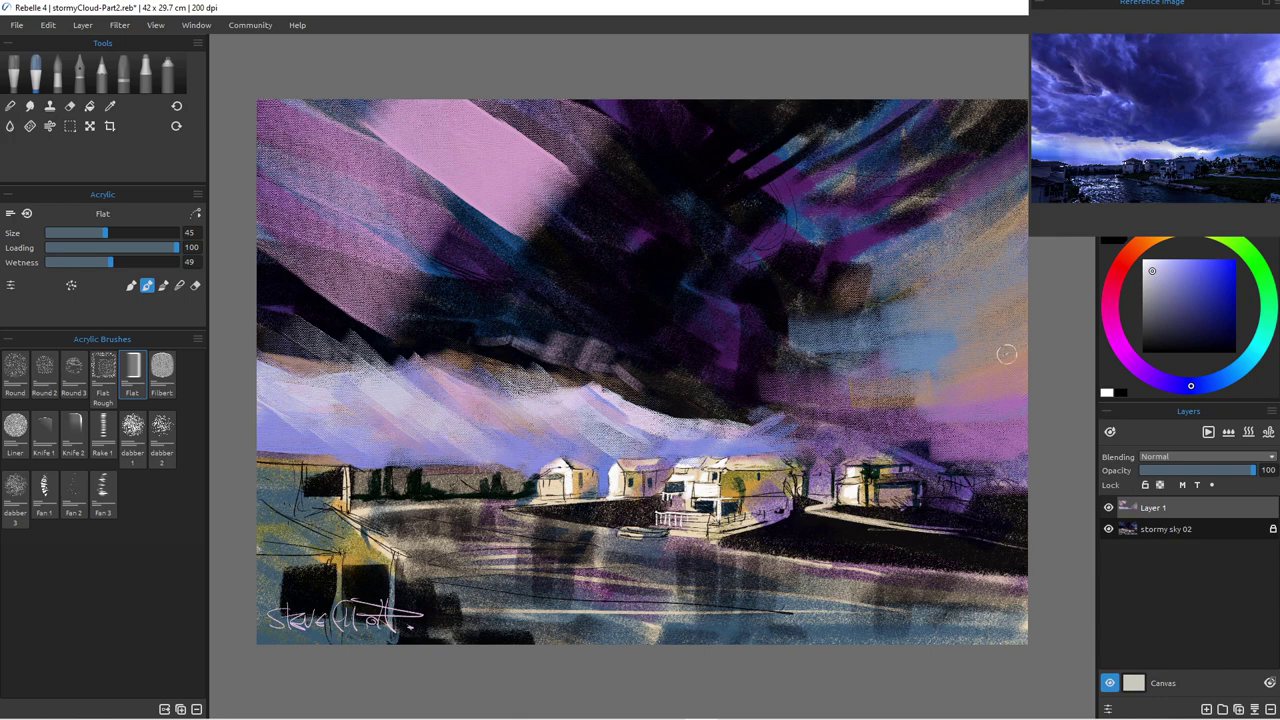
Step: Choose a pale pink and highlight the dark cloud's lower edge from the left side to the houses, with the Flat brush at 40, then 35
left_click(1114, 335)
key("[")
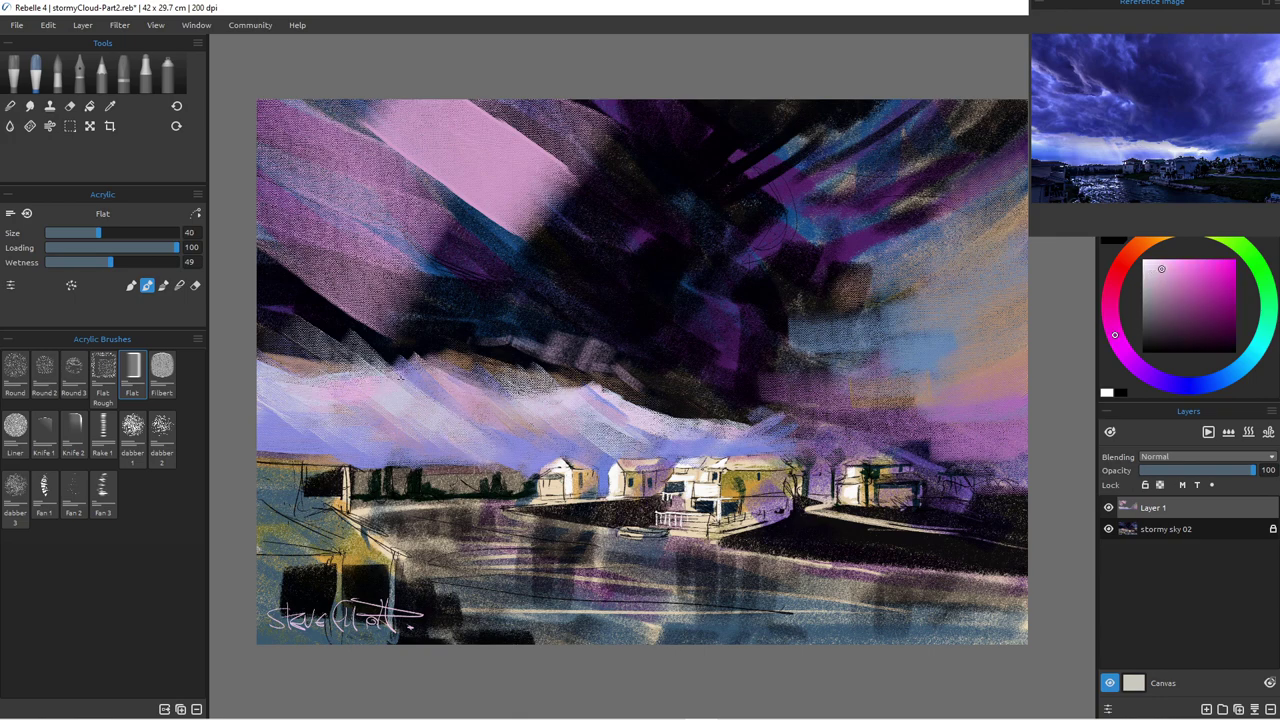
left_click_drag(420, 380, 444, 391)
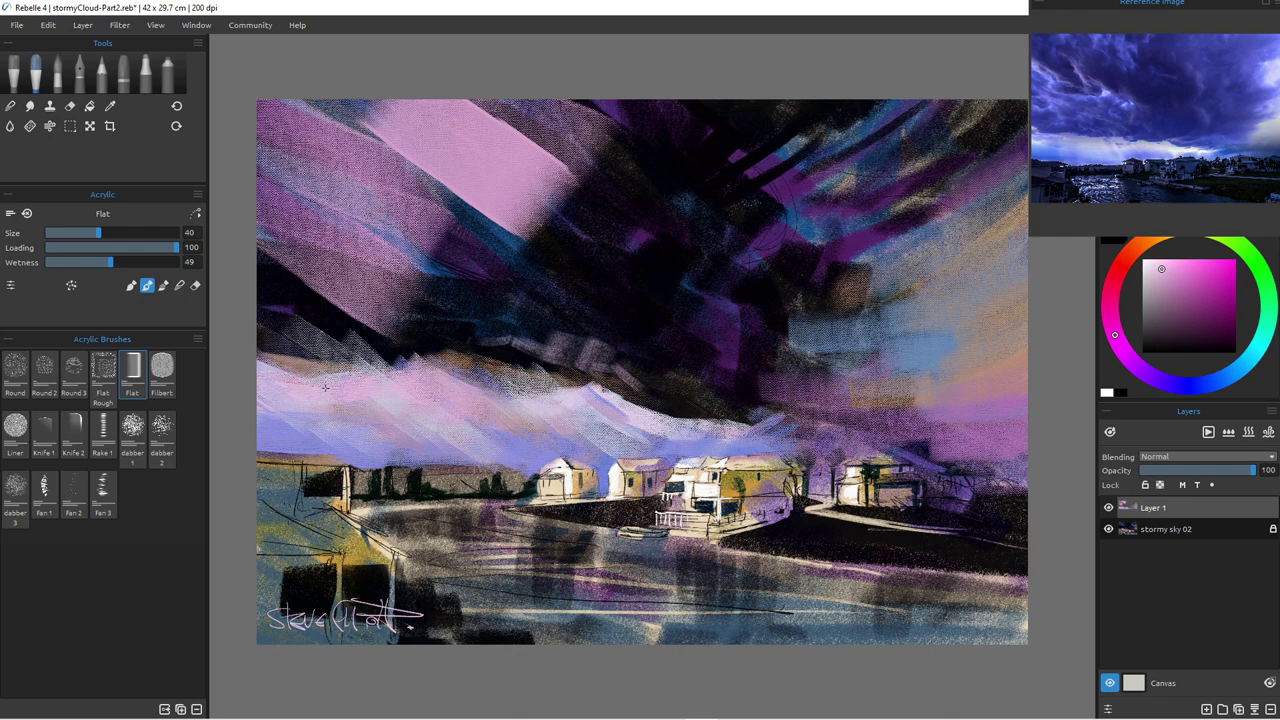
left_click_drag(292, 377, 338, 378)
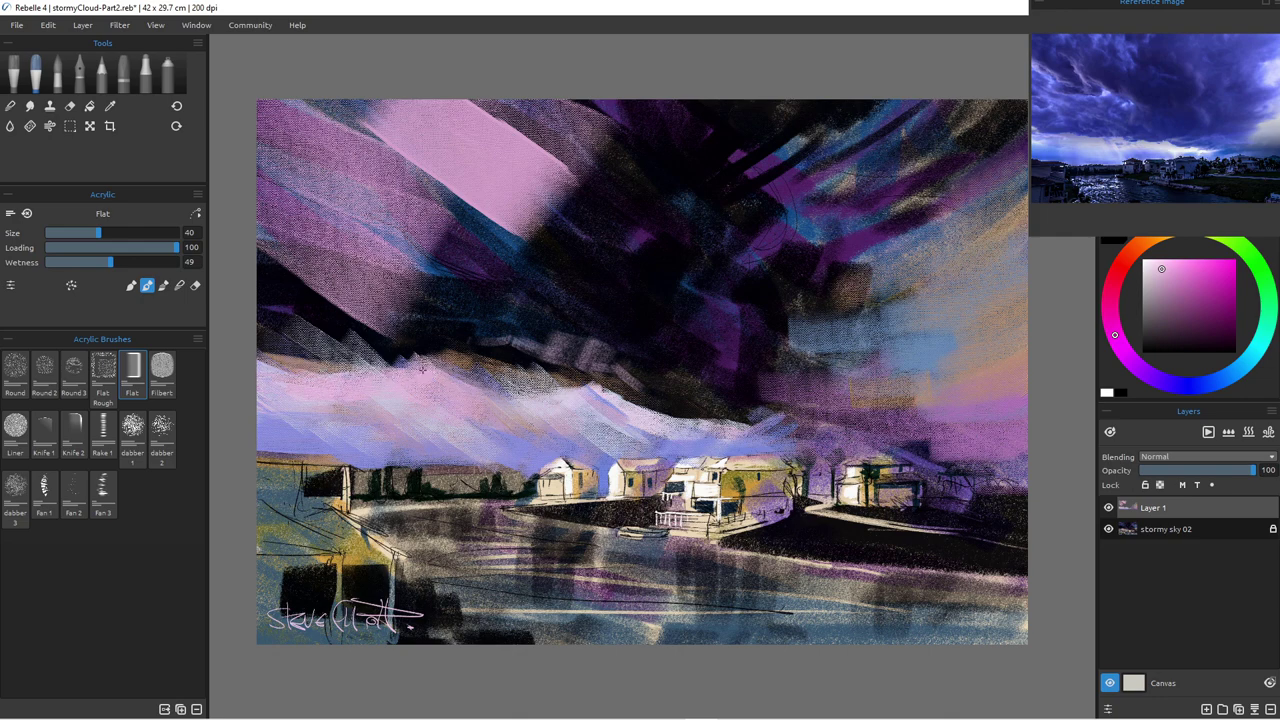
mouse_move(422, 374)
left_mouse_down()
mouse_move(471, 392)
mouse_move(454, 380)
left_mouse_up()
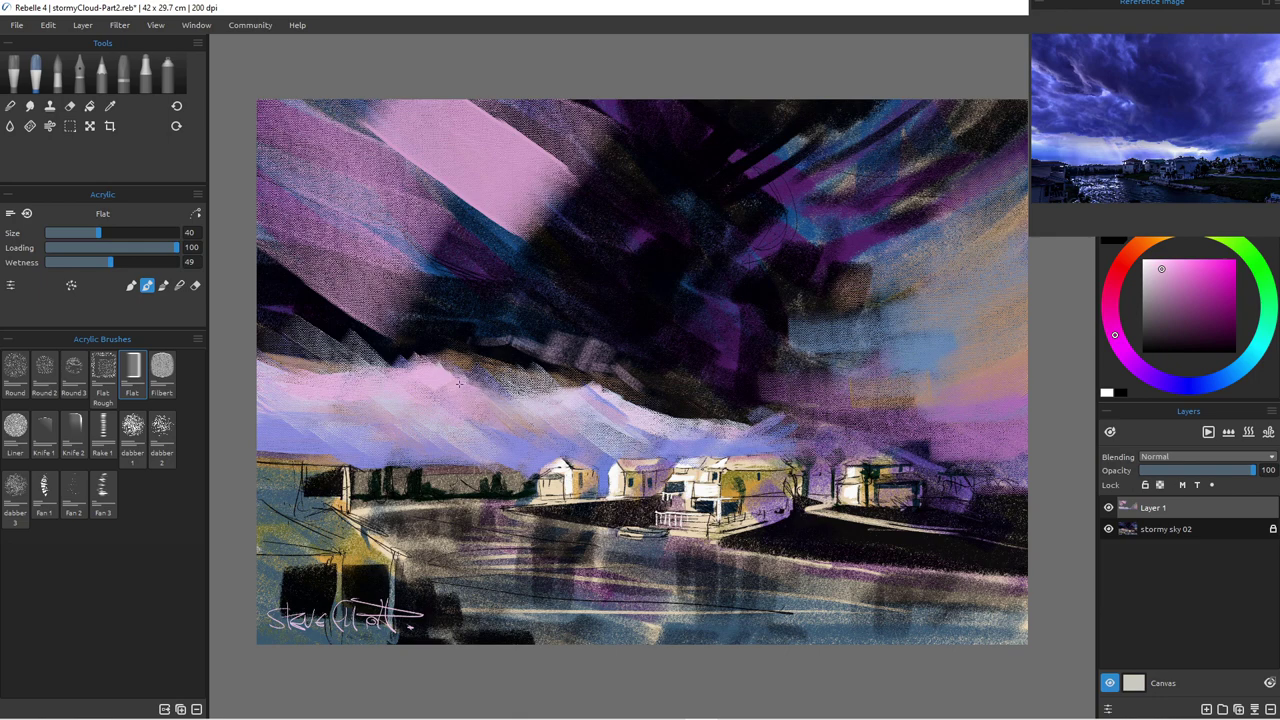
key("bracketleft")
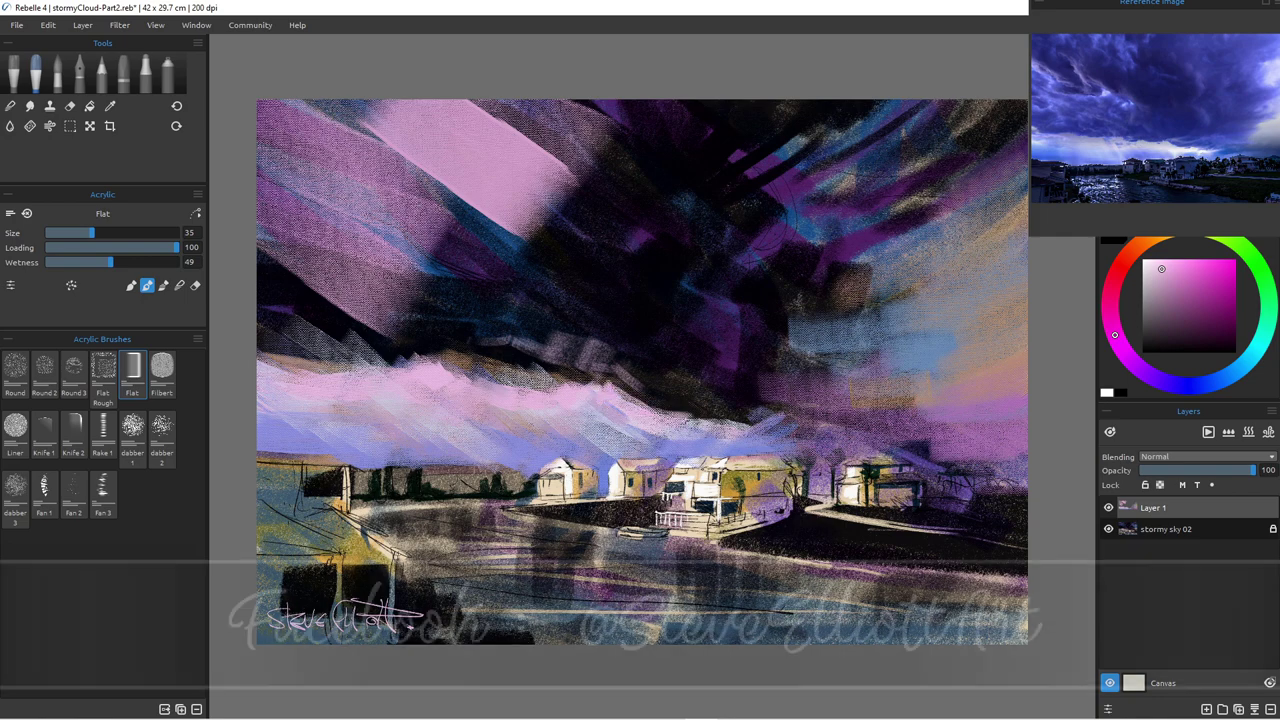
mouse_move(680, 415)
left_mouse_down()
mouse_move(715, 421)
mouse_move(697, 404)
mouse_move(766, 436)
mouse_move(806, 436)
left_mouse_up()
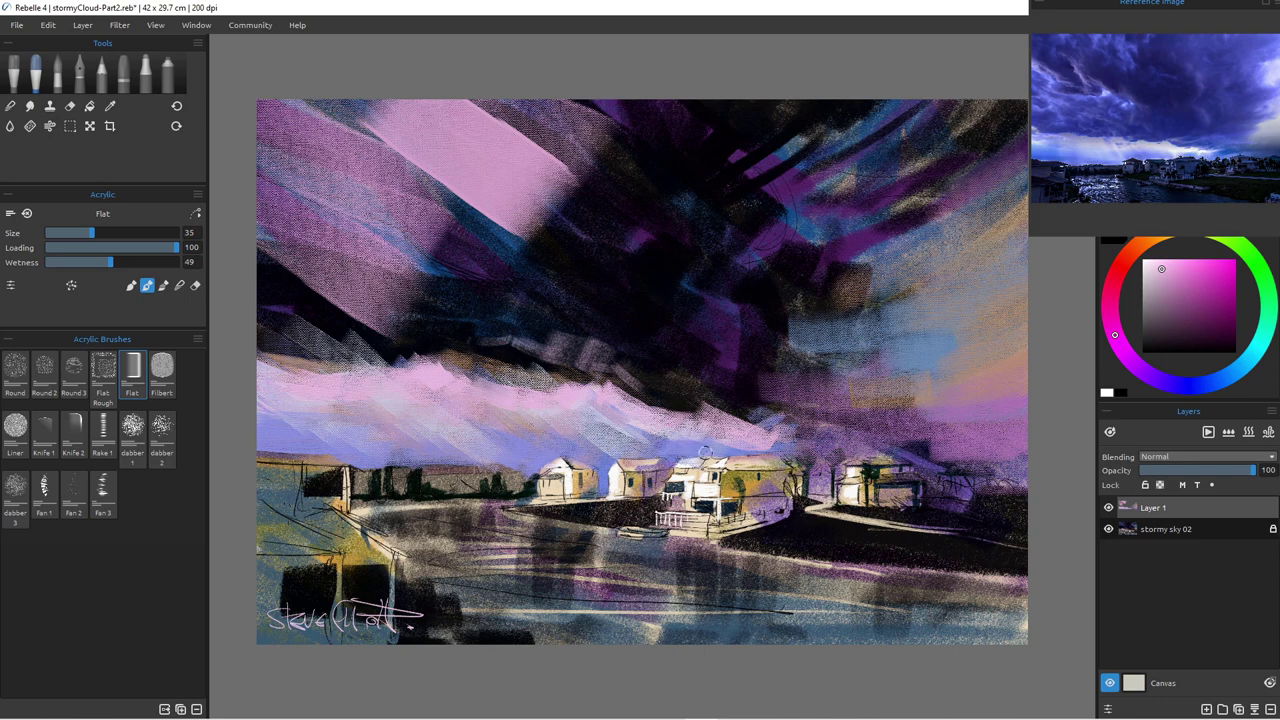
Step: Sample the light blue behind the central house and brush it over the low sky to that house's right
left_click(708, 450, "alt")
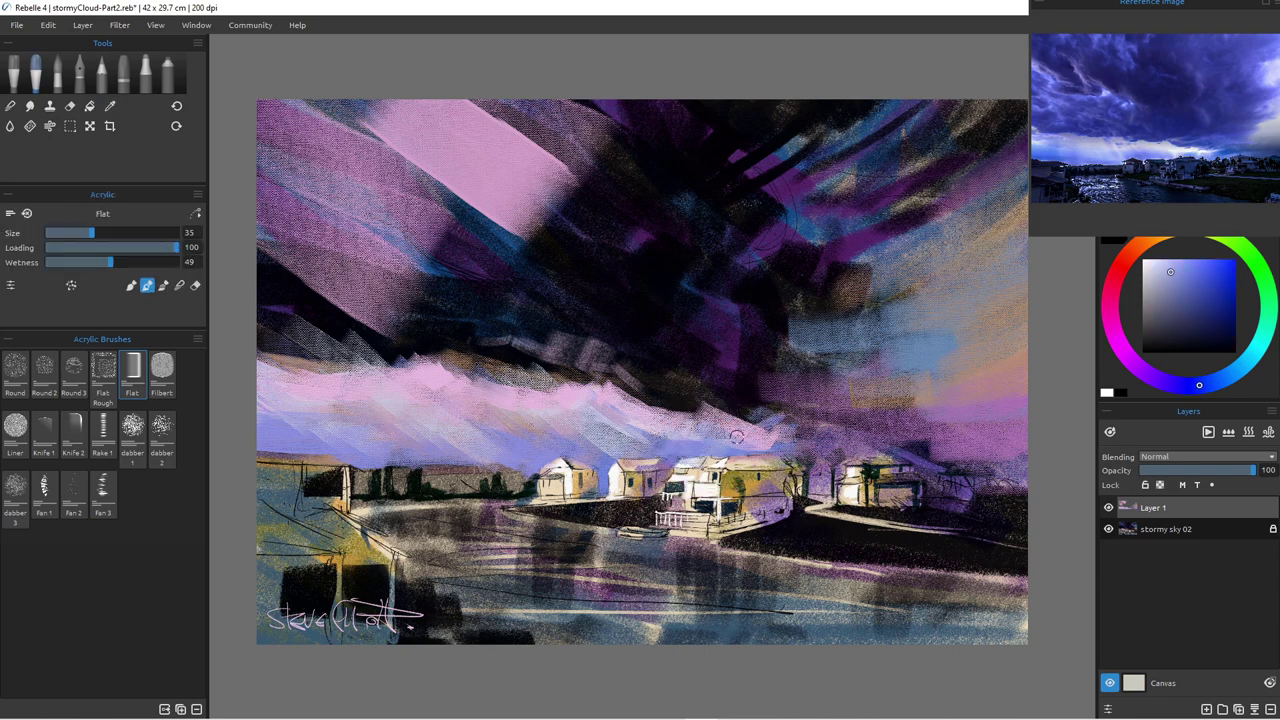
left_click_drag(754, 434, 839, 424)
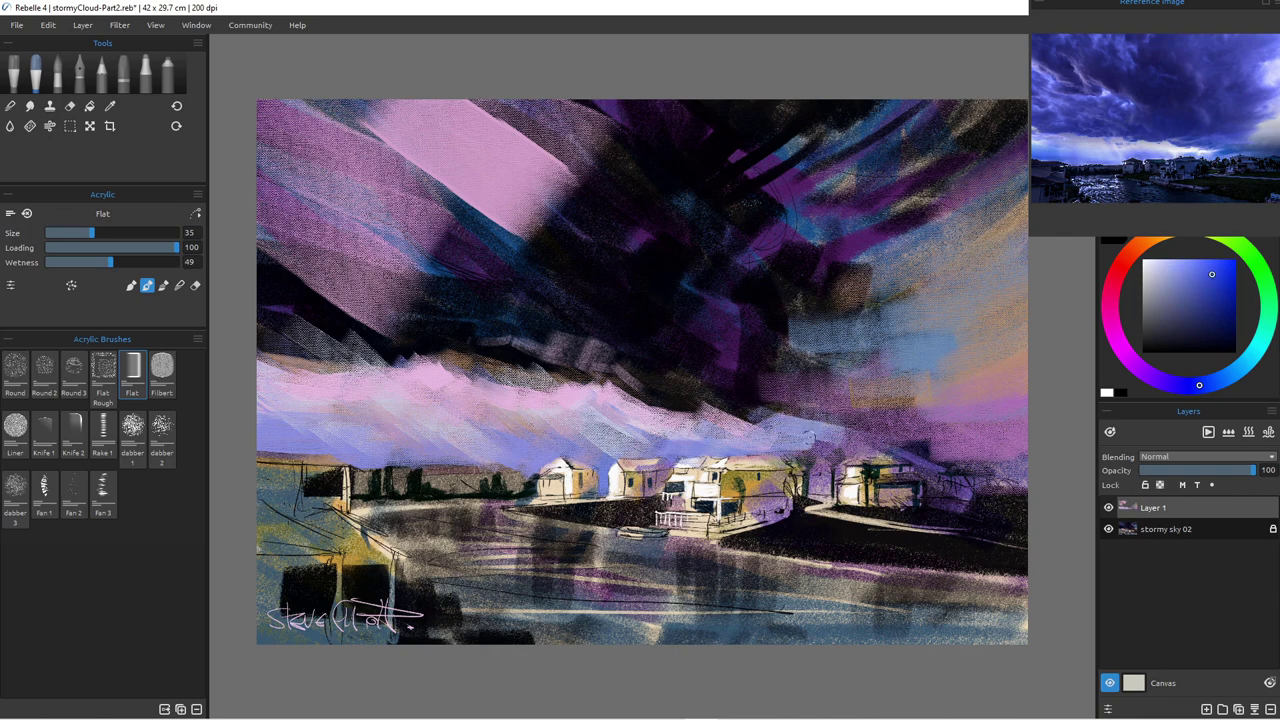
Step: Enlarge the Flat brush to about size 80 and paint a broad patch of stronger blue in the sky between the central and right-hand houses
key("]")
key("]")
key("]")
key("]")
key("]")
key("]")
key("]")
key("]")
key("]")
key("]")
key("]")
mouse_move(874, 405)
left_mouse_down()
mouse_move(819, 445)
mouse_move(841, 430)
mouse_move(835, 403)
mouse_move(800, 423)
left_mouse_up()
key("bracketleft")
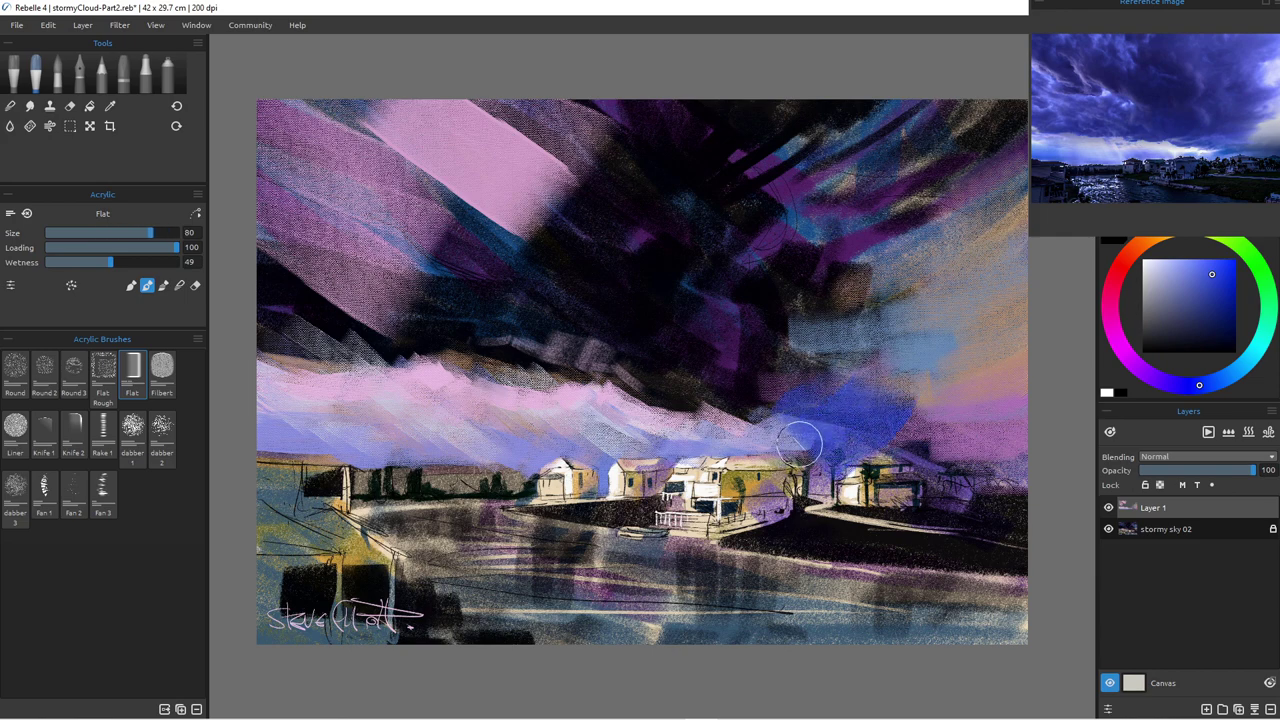
Step: Extend the strong blue over the sky above the right-hand houses and in a broad band along the dark cloud's lower edge to the left border
mouse_move(870, 368)
left_mouse_down()
mouse_move(903, 394)
mouse_move(905, 418)
mouse_move(963, 391)
mouse_move(1010, 395)
mouse_move(948, 425)
mouse_move(1016, 372)
mouse_move(905, 422)
mouse_move(900, 412)
left_mouse_up()
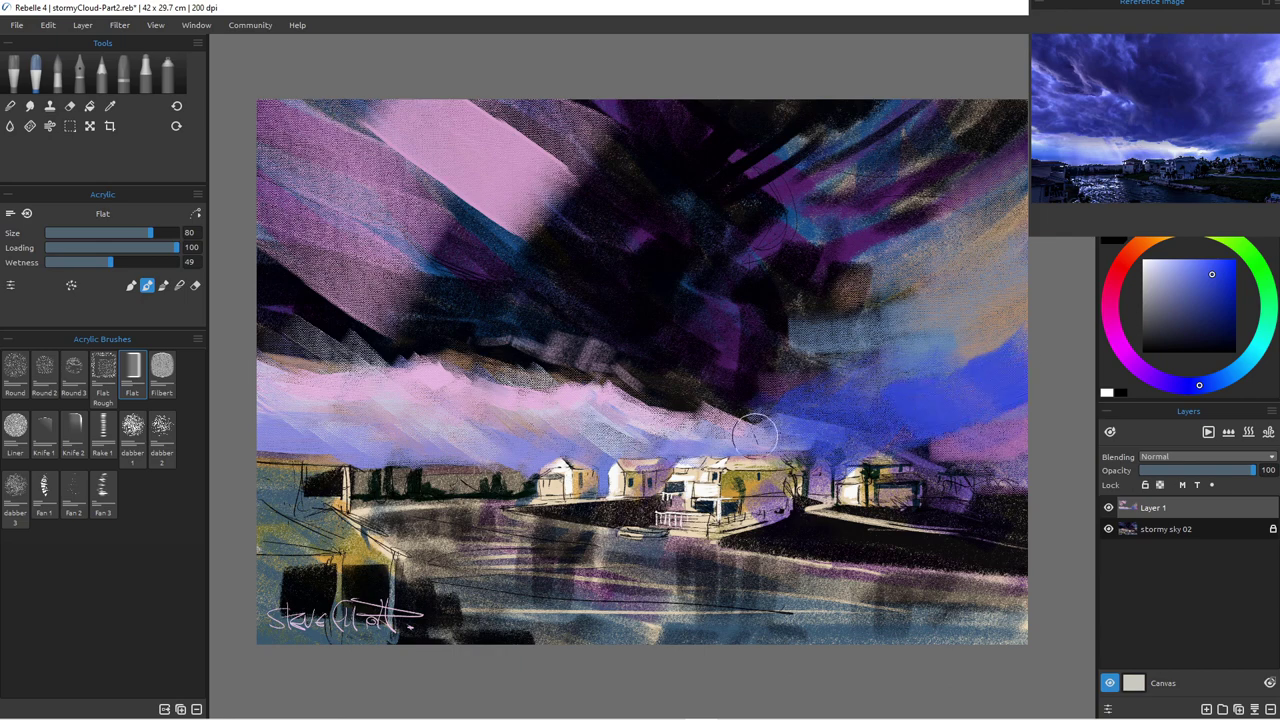
mouse_move(449, 337)
left_mouse_down()
mouse_move(522, 356)
mouse_move(572, 342)
mouse_move(527, 356)
mouse_move(565, 354)
left_mouse_up()
left_click_drag(515, 318, 440, 305)
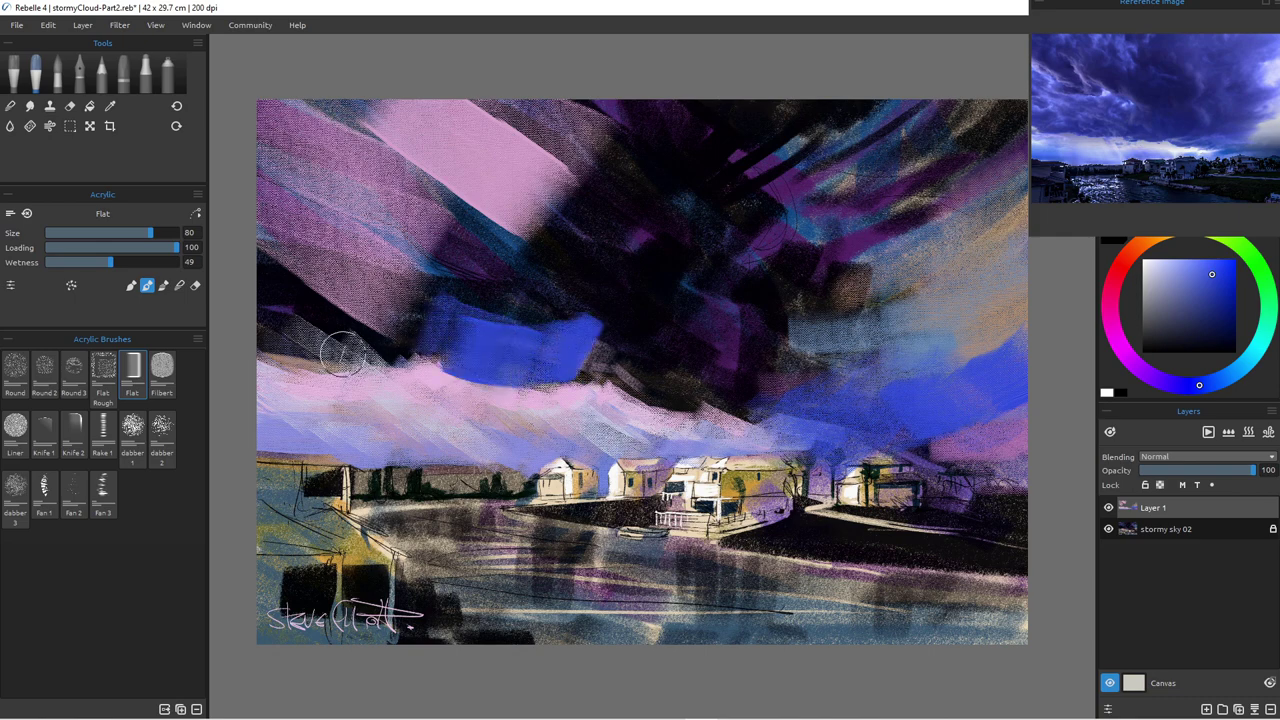
mouse_move(545, 378)
left_mouse_down()
mouse_move(622, 369)
mouse_move(572, 356)
mouse_move(622, 355)
mouse_move(702, 394)
mouse_move(666, 400)
mouse_move(606, 354)
mouse_move(571, 370)
left_mouse_up()
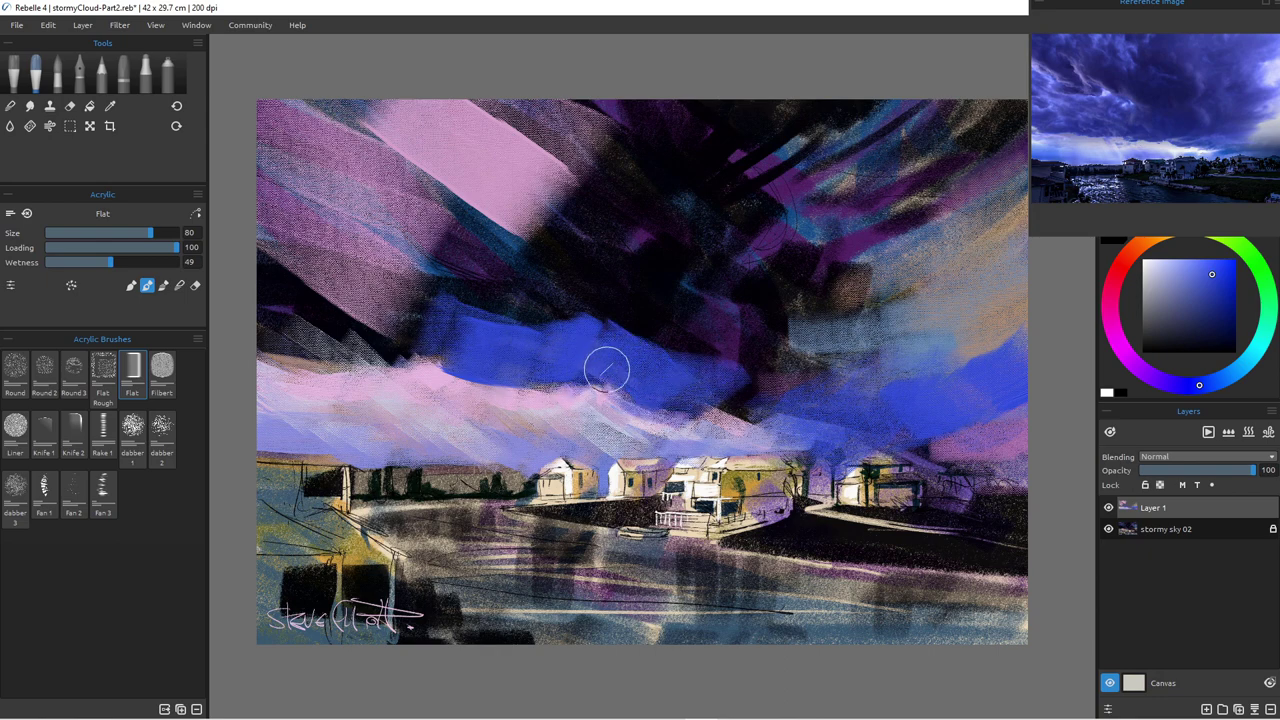
mouse_move(696, 406)
left_mouse_down()
mouse_move(726, 395)
mouse_move(767, 414)
left_mouse_up()
mouse_move(728, 350)
left_mouse_down()
mouse_move(754, 357)
mouse_move(776, 343)
left_mouse_up()
mouse_move(394, 334)
left_mouse_down()
mouse_move(451, 345)
mouse_move(377, 338)
mouse_move(358, 364)
mouse_move(359, 347)
mouse_move(306, 315)
mouse_move(436, 343)
left_mouse_up()
left_click_drag(427, 363, 466, 374)
mouse_move(382, 362)
left_mouse_down()
mouse_move(318, 364)
mouse_move(262, 336)
left_mouse_up()
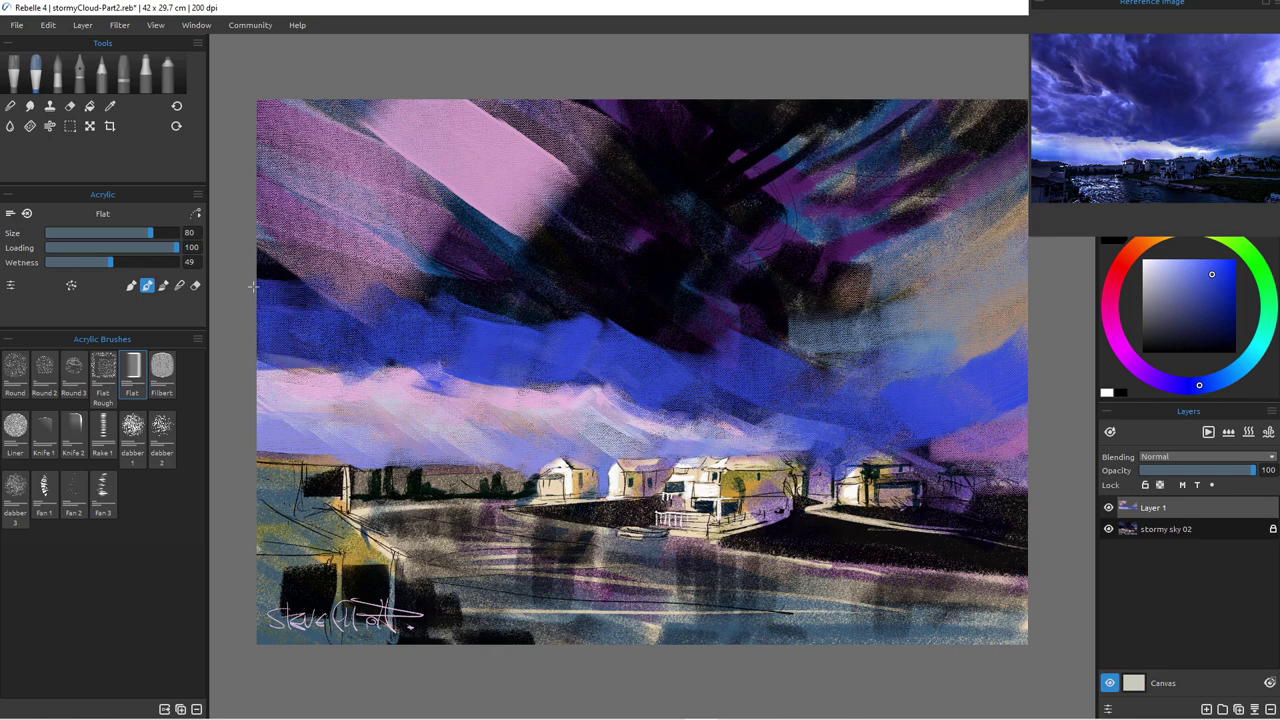
Step: Brush more strong blue higher into the dark cloud, with patches left of and across its centre
mouse_move(471, 277)
left_mouse_down()
mouse_move(547, 289)
mouse_move(582, 278)
mouse_move(498, 288)
mouse_move(499, 277)
mouse_move(460, 270)
left_mouse_up()
mouse_move(617, 302)
left_mouse_down()
mouse_move(592, 274)
mouse_move(635, 317)
mouse_move(657, 300)
mouse_move(625, 306)
mouse_move(732, 344)
left_mouse_up()
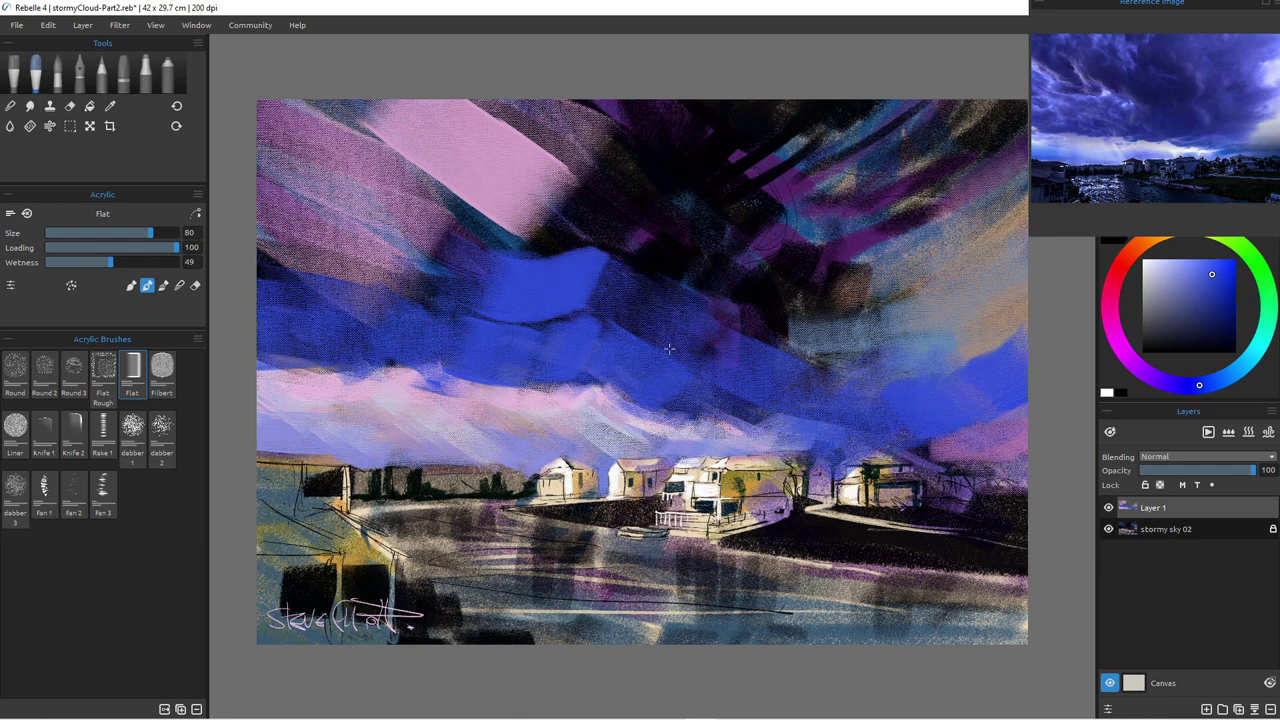
left_click_drag(613, 309, 704, 350)
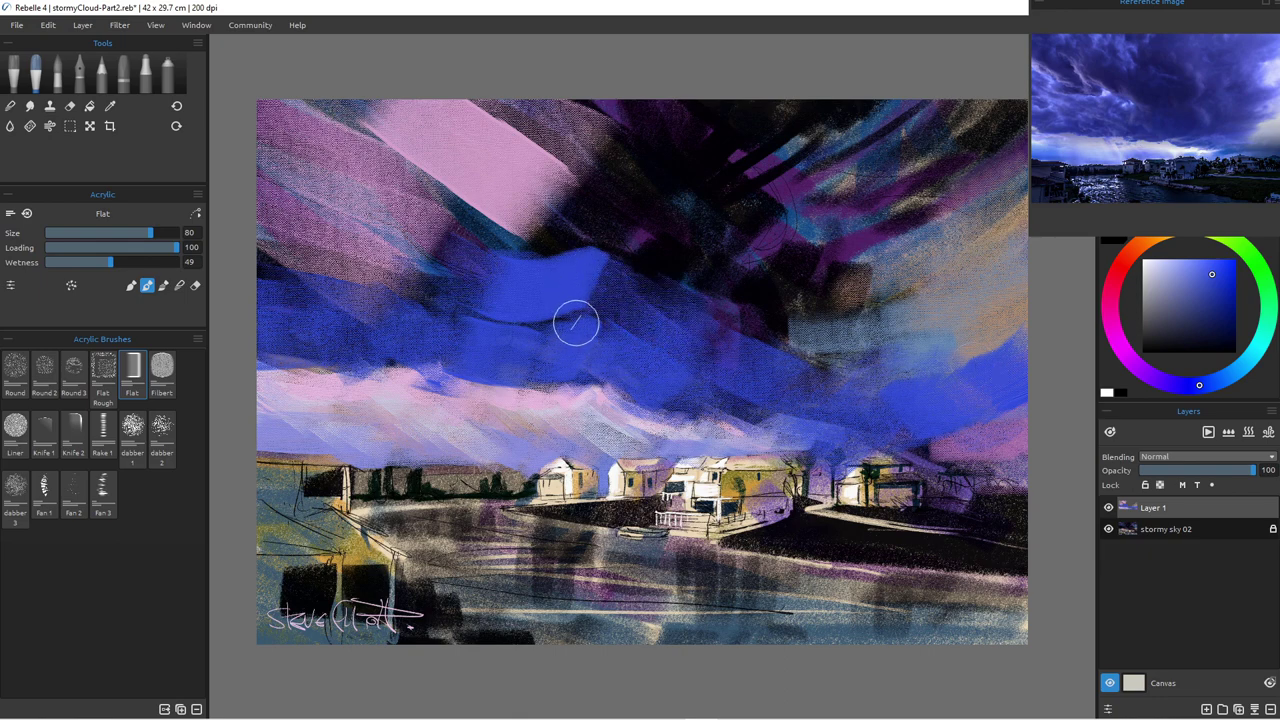
scroll(644, 321, "up", 10)
scroll(644, 321, "down", 13)
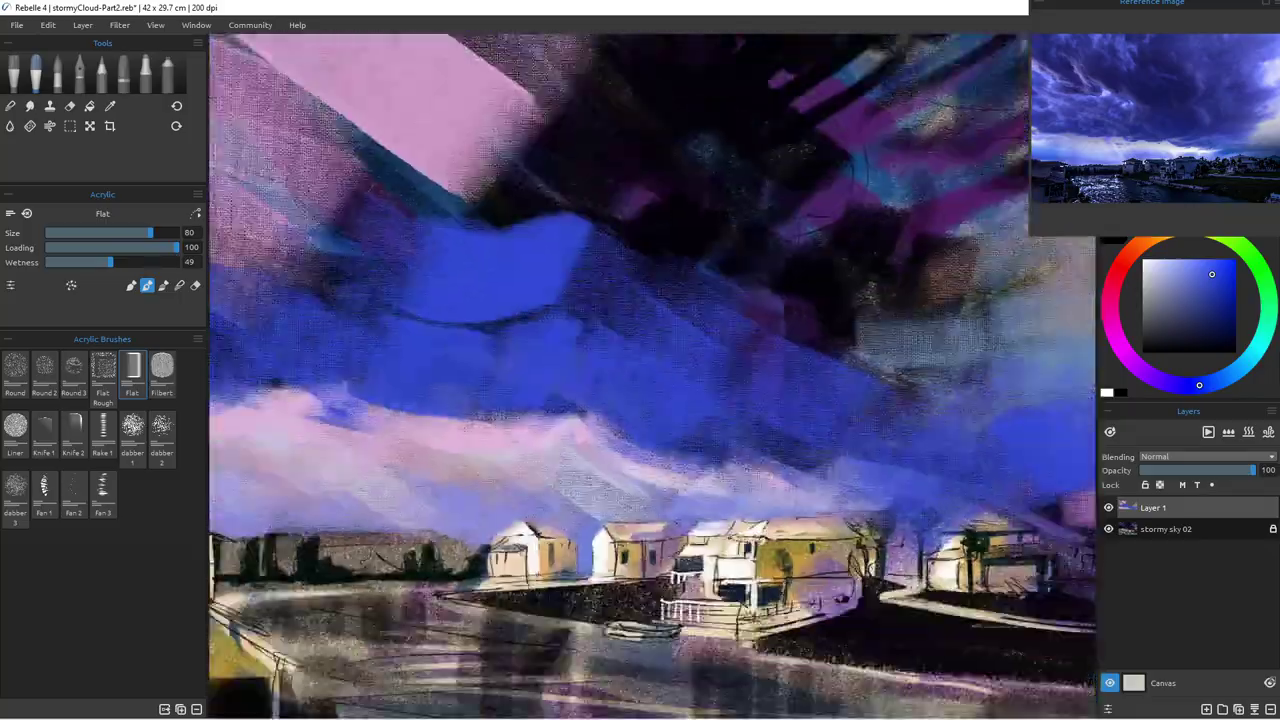
scroll(624, 312, "down", 1)
scroll(690, 310, "up", 6)
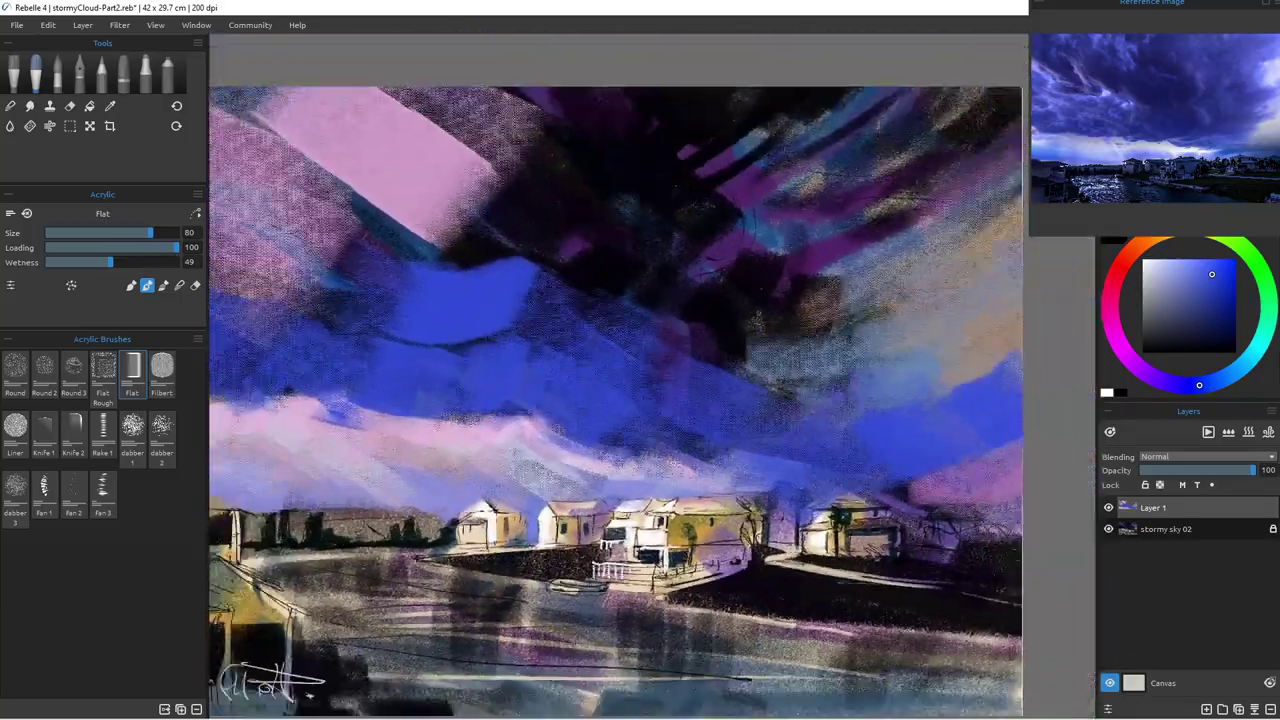
left_click_drag(557, 533, 572, 485)
scroll(572, 485, "down", 3)
mouse_move(701, 252)
left_mouse_down()
mouse_move(739, 248)
mouse_move(720, 310)
mouse_move(661, 345)
left_mouse_up()
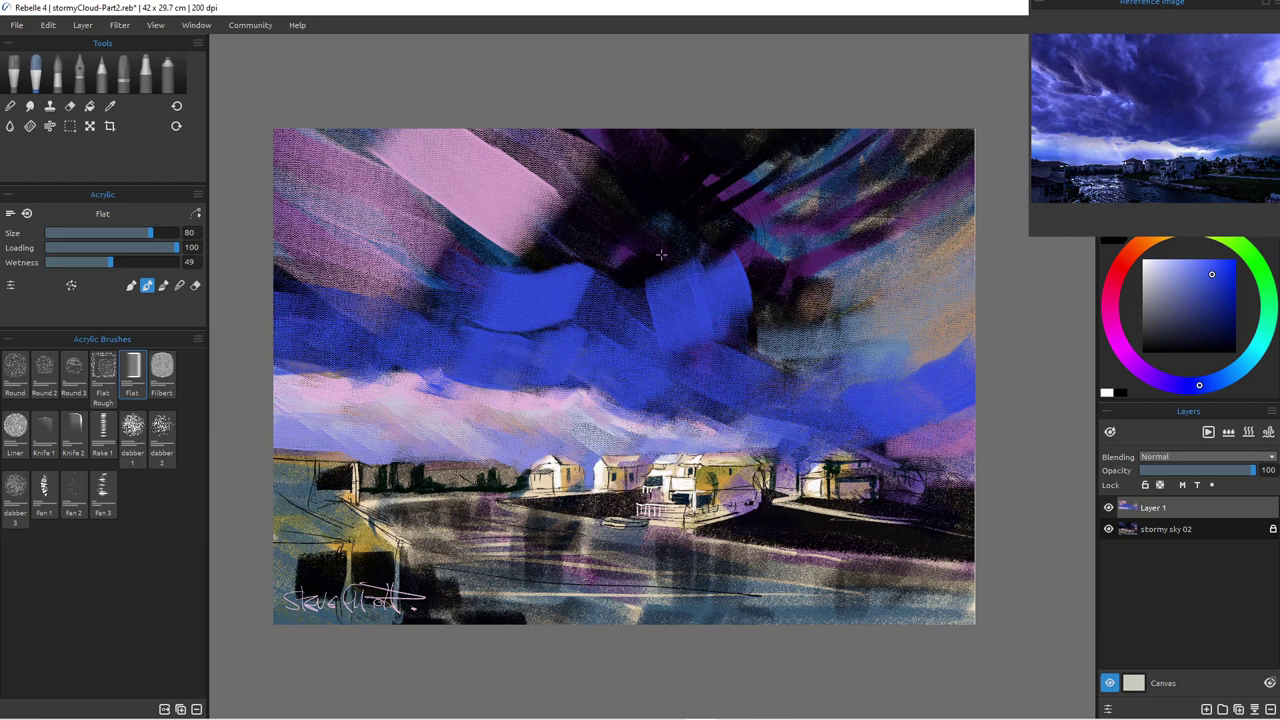
Step: Choose a dark purple and paint it over the dark cloud's centre and the large pink patch at the top of the sky
left_click(1145, 373)
left_click(1204, 333)
mouse_move(690, 256)
left_mouse_down()
mouse_move(675, 301)
mouse_move(637, 263)
mouse_move(662, 290)
mouse_move(715, 287)
mouse_move(707, 233)
mouse_move(716, 329)
mouse_move(712, 296)
mouse_move(696, 320)
mouse_move(710, 336)
mouse_move(716, 318)
mouse_move(689, 348)
mouse_move(709, 398)
mouse_move(654, 369)
mouse_move(618, 255)
mouse_move(681, 312)
mouse_move(701, 277)
mouse_move(639, 195)
mouse_move(604, 246)
mouse_move(640, 311)
mouse_move(591, 245)
mouse_move(581, 253)
mouse_move(611, 320)
mouse_move(588, 291)
mouse_move(571, 314)
mouse_move(538, 259)
mouse_move(573, 264)
mouse_move(615, 321)
mouse_move(509, 257)
mouse_move(536, 288)
left_mouse_up()
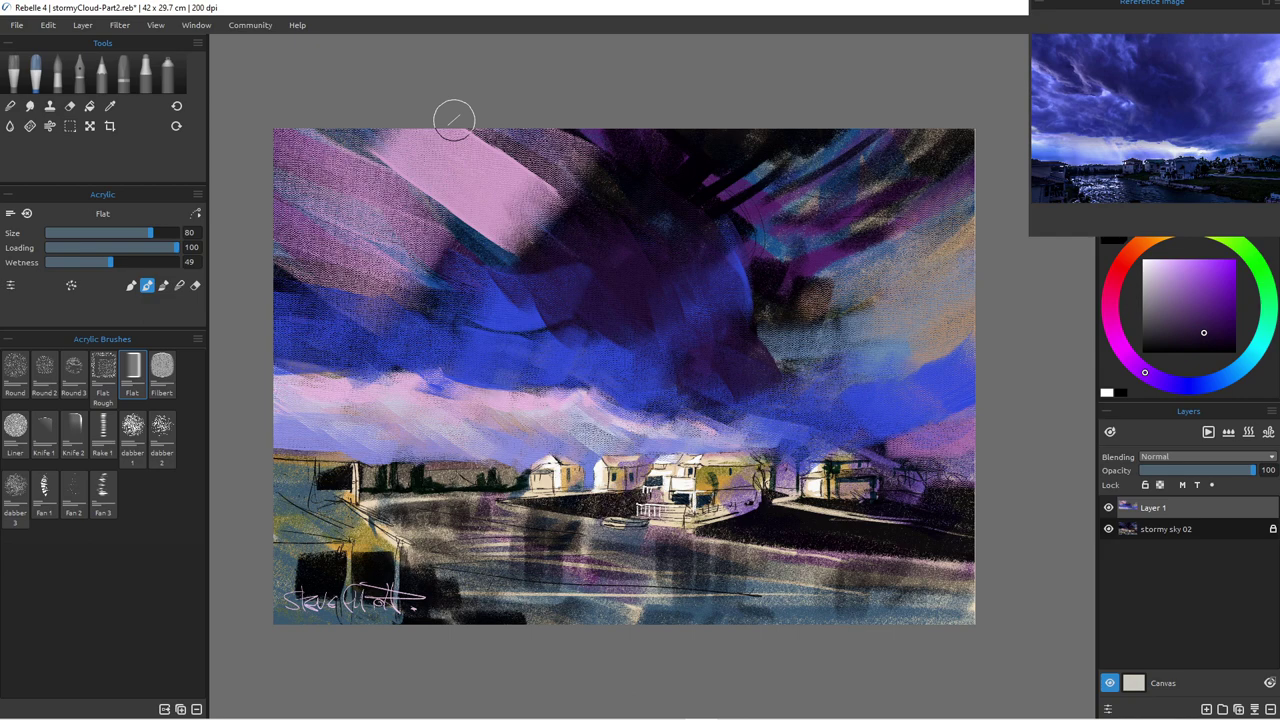
mouse_move(449, 186)
left_mouse_down()
mouse_move(530, 240)
mouse_move(433, 148)
mouse_move(485, 218)
mouse_move(426, 174)
mouse_move(484, 205)
left_mouse_up()
mouse_move(489, 140)
left_mouse_down()
mouse_move(577, 124)
mouse_move(544, 153)
mouse_move(584, 152)
mouse_move(567, 199)
mouse_move(547, 193)
mouse_move(525, 146)
mouse_move(535, 156)
mouse_move(513, 201)
mouse_move(609, 147)
mouse_move(613, 238)
left_mouse_up()
mouse_move(457, 120)
left_mouse_down()
mouse_move(416, 137)
mouse_move(431, 153)
mouse_move(378, 135)
mouse_move(388, 177)
mouse_move(392, 152)
mouse_move(413, 162)
mouse_move(471, 247)
mouse_move(394, 167)
mouse_move(367, 172)
mouse_move(466, 289)
mouse_move(382, 174)
mouse_move(368, 128)
mouse_move(304, 130)
mouse_move(377, 206)
mouse_move(418, 178)
left_mouse_up()
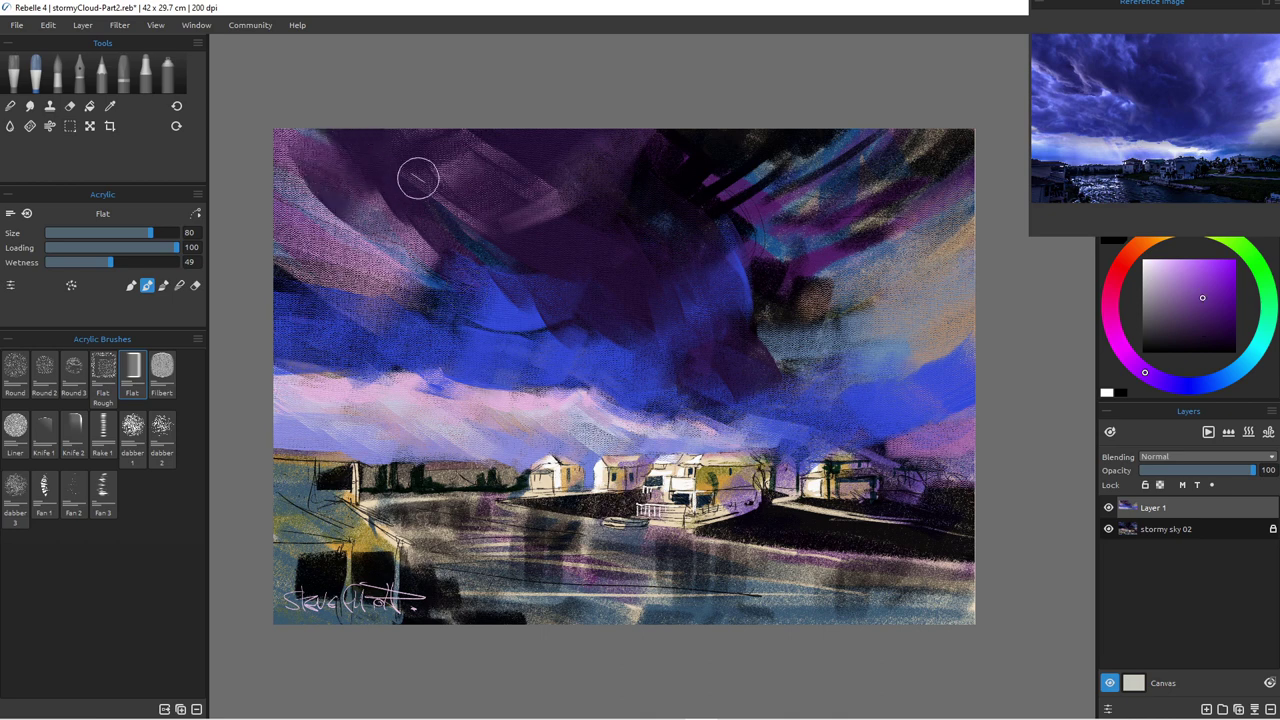
Step: Lighten the purple and brush it diagonally over the pink streaks in the upper-left sky
mouse_move(311, 151)
left_mouse_down()
mouse_move(300, 131)
mouse_move(343, 140)
mouse_move(498, 247)
left_mouse_up()
mouse_move(338, 218)
left_mouse_down()
mouse_move(402, 268)
mouse_move(300, 170)
mouse_move(290, 250)
mouse_move(363, 246)
mouse_move(328, 244)
mouse_move(436, 300)
mouse_move(460, 295)
mouse_move(393, 235)
left_mouse_up()
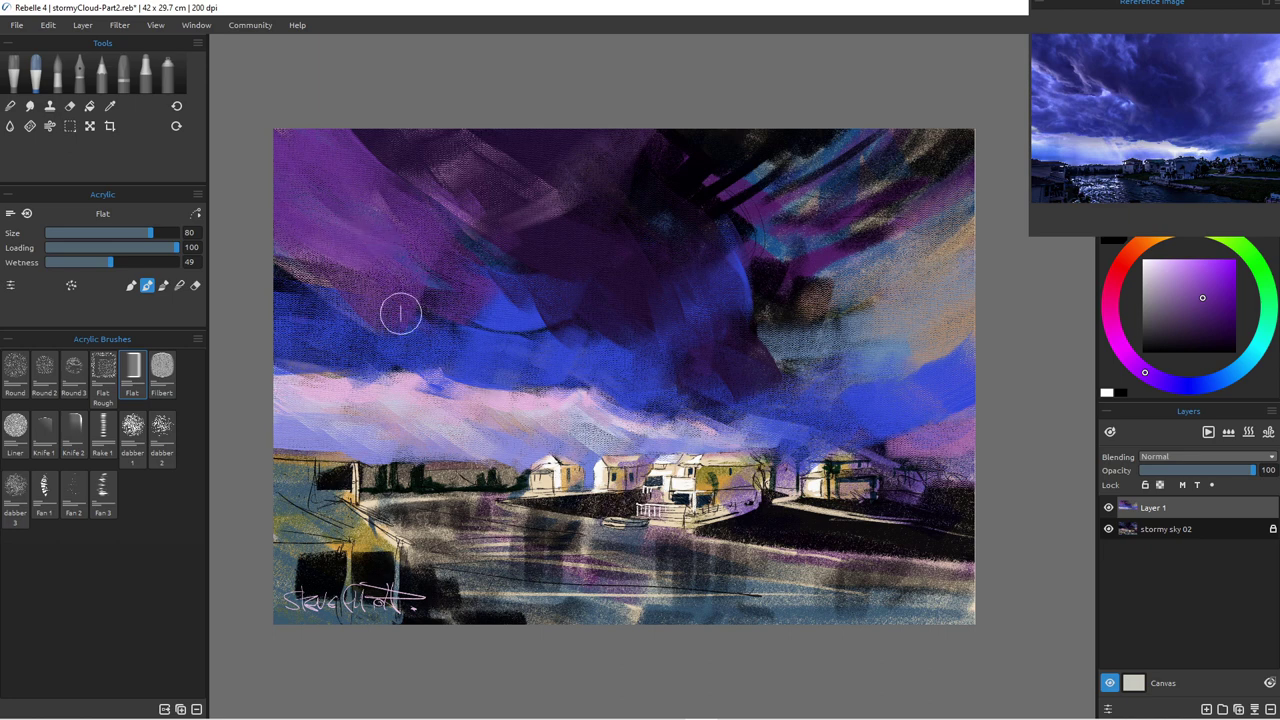
mouse_move(294, 220)
left_mouse_down()
mouse_move(286, 251)
mouse_move(354, 274)
left_mouse_up()
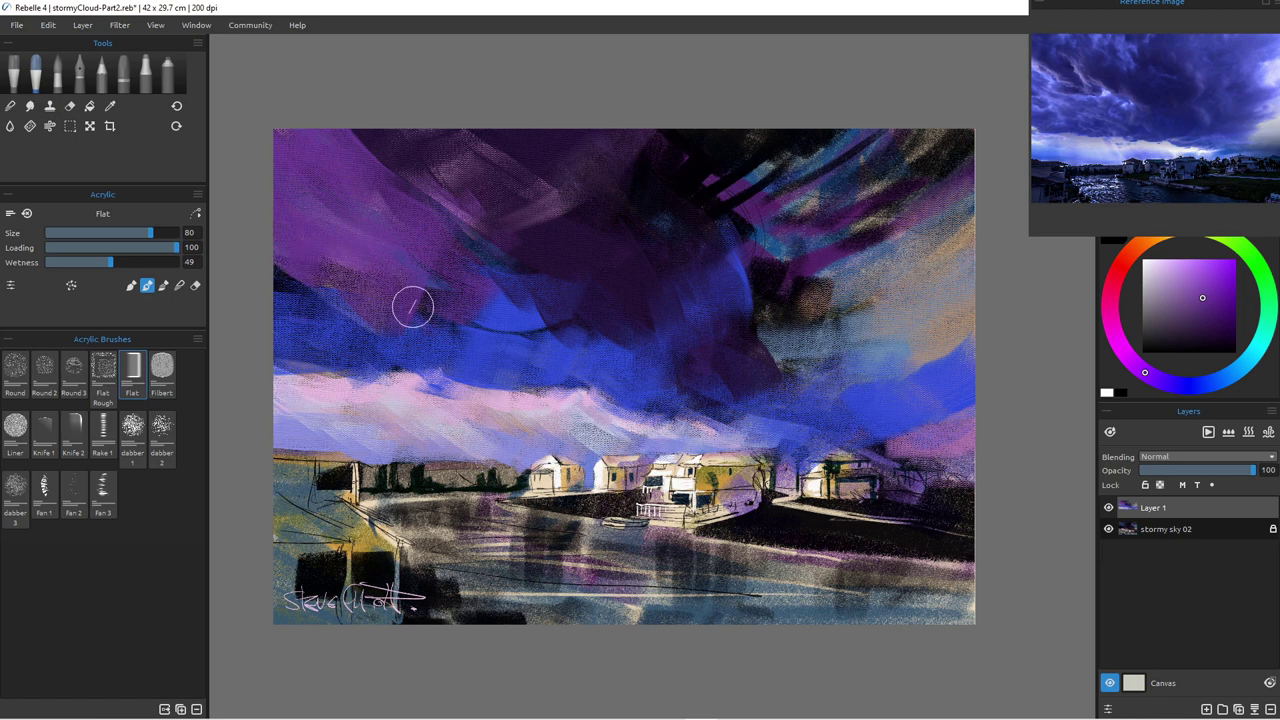
Step: Sample the pale pink from the light band and dab a small highlight into the cloud left of centre, varying the Flat brush between 25 and 40
left_click(534, 398, "alt")
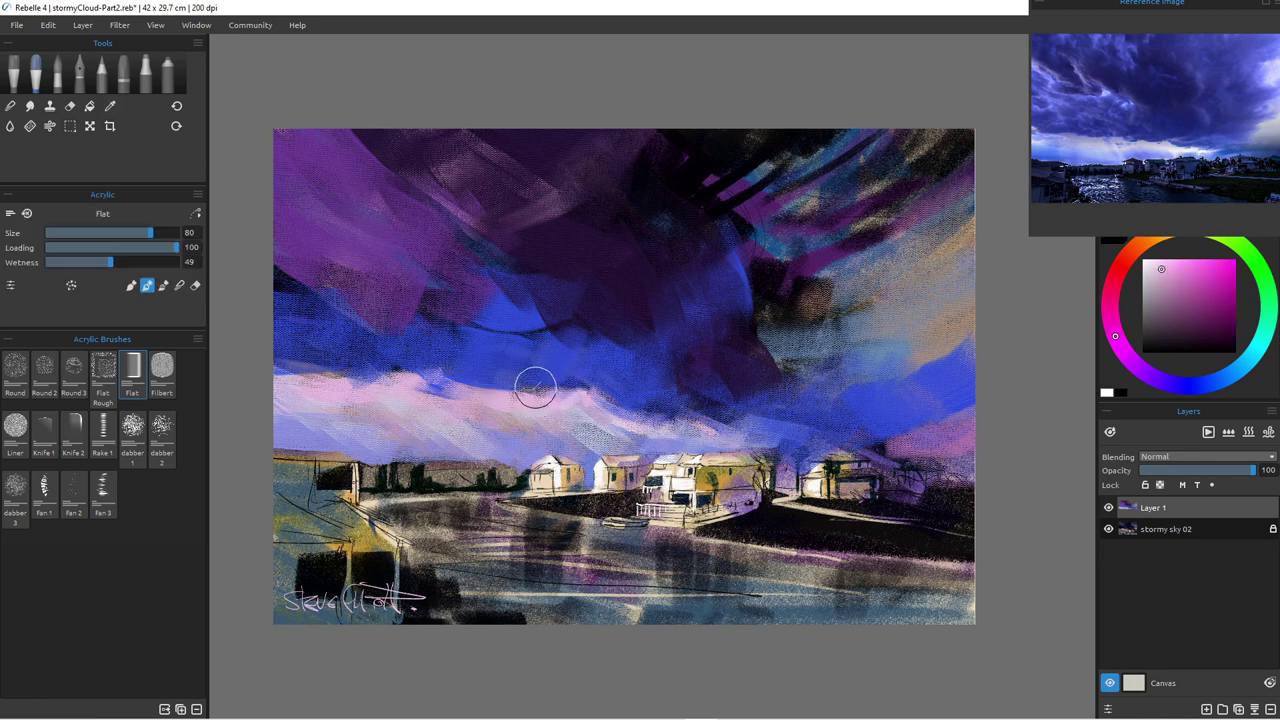
key("bracketleft")
key("bracketleft")
key("bracketleft")
key("bracketleft")
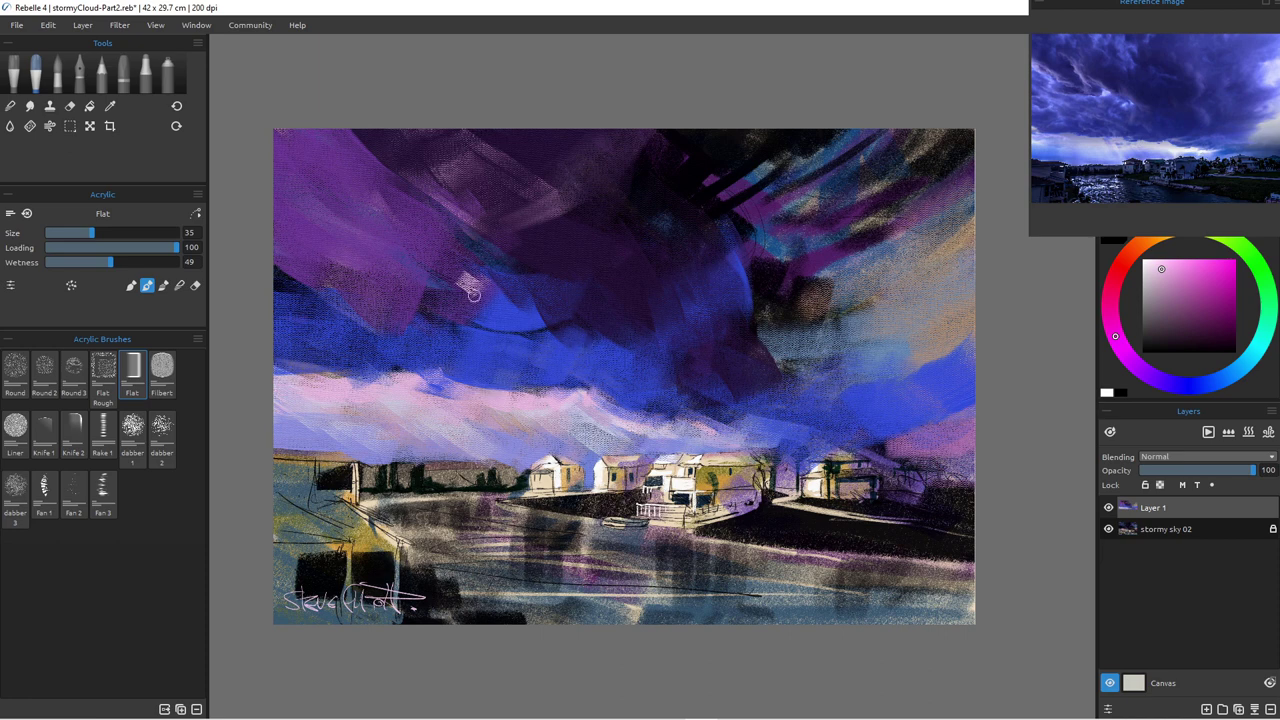
left_click_drag(462, 277, 507, 293)
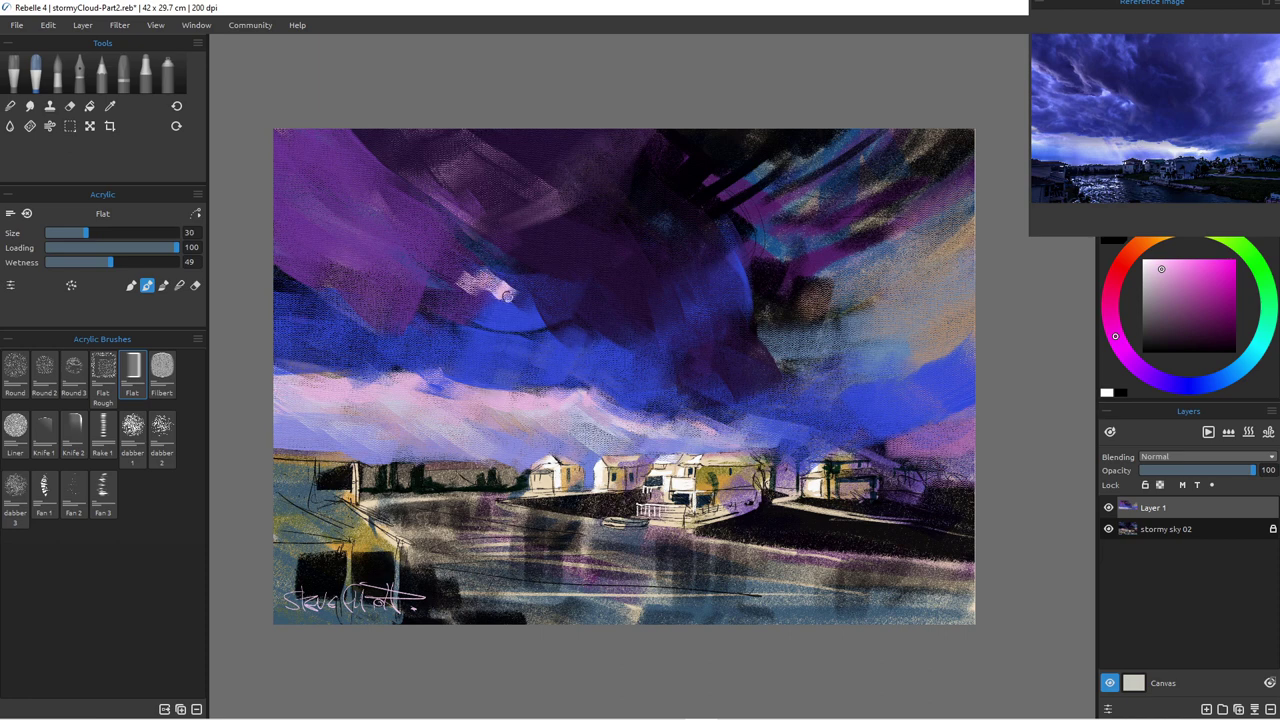
key("bracketleft")
key("bracketright")
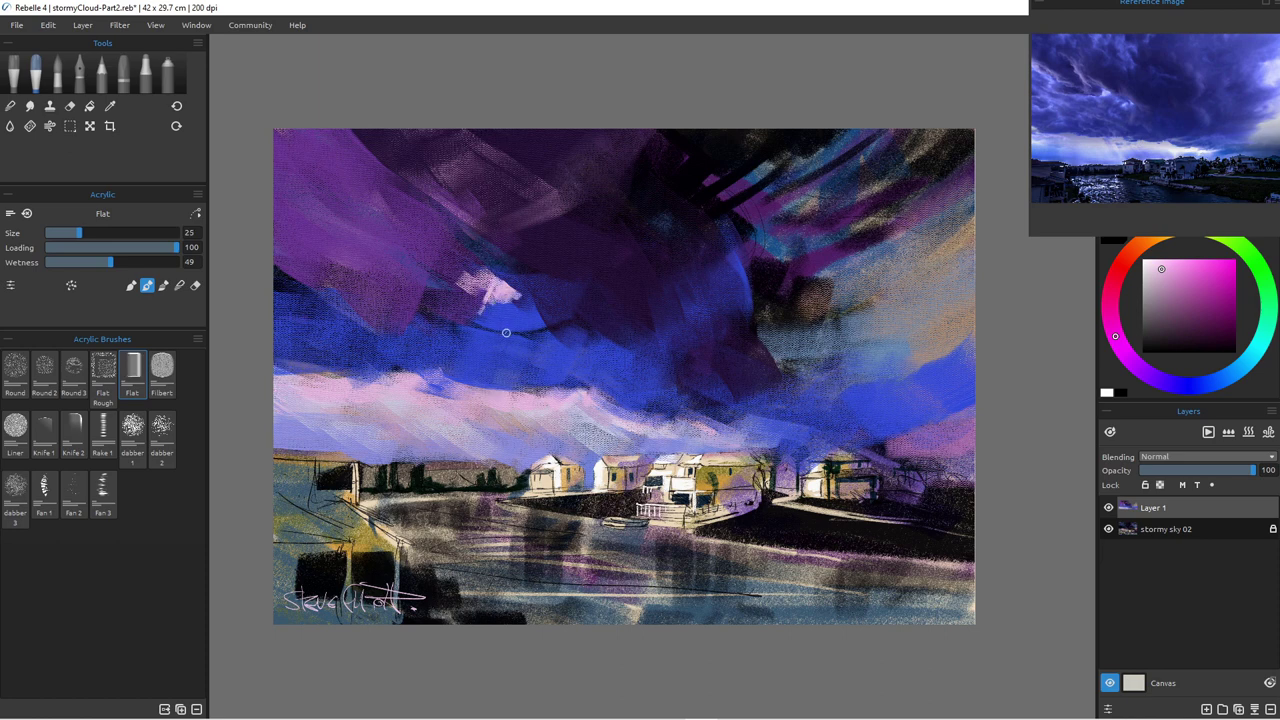
key("bracketright")
key("bracketright")
key("bracketright")
left_click_drag(490, 284, 528, 299)
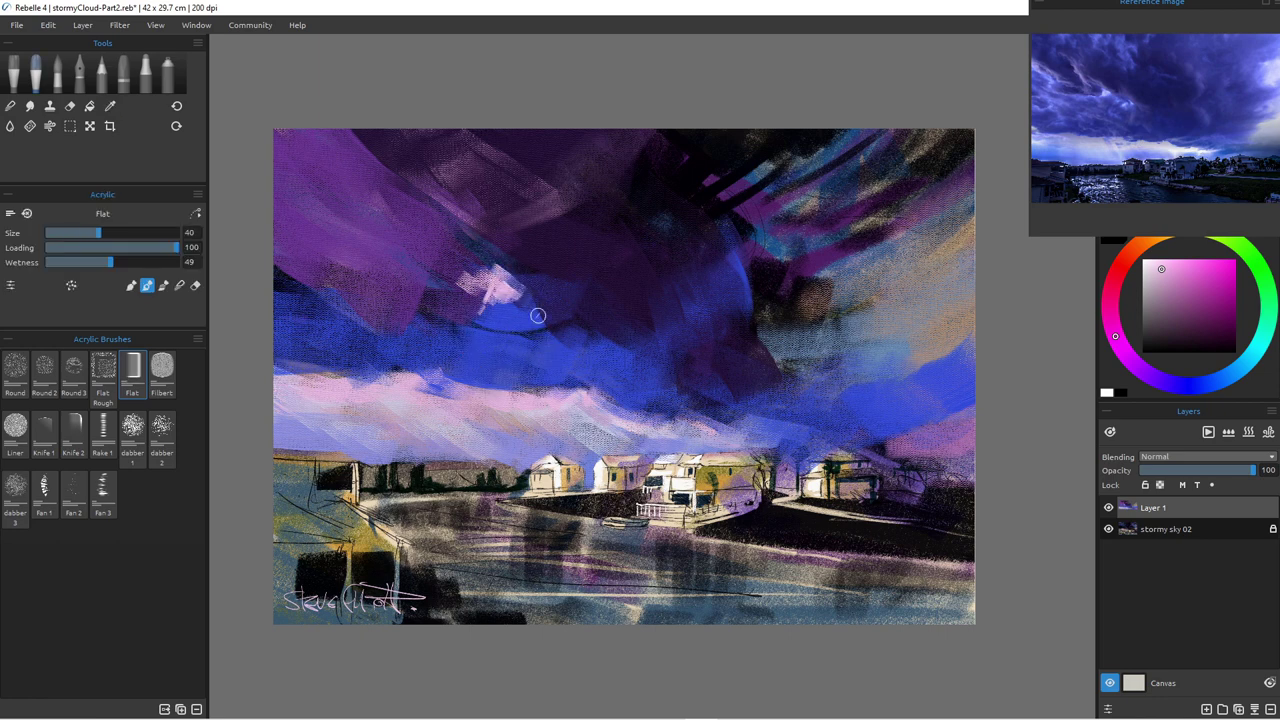
Step: Choose a light blue and dab it beside the pink highlight and down to its right with the Flat brush at 30, then 45
left_click(1163, 381)
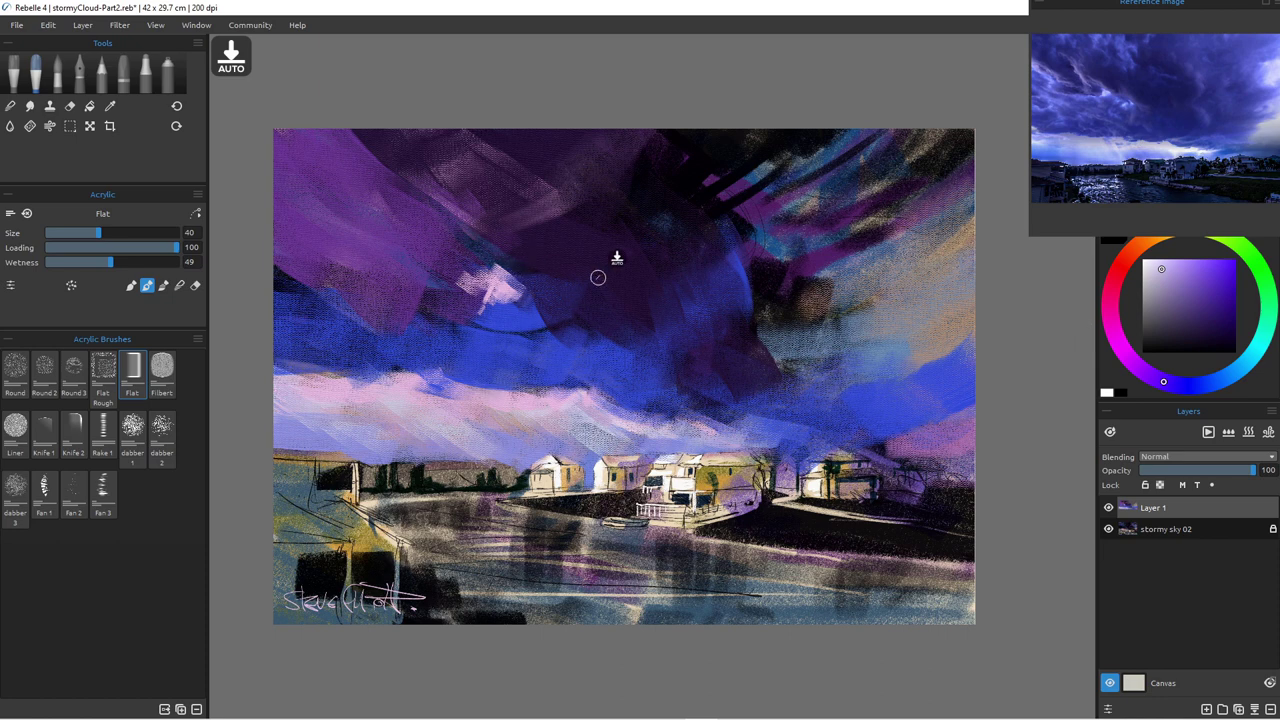
left_click(1178, 268)
left_click(1195, 386)
key("bracketleft")
key("bracketleft")
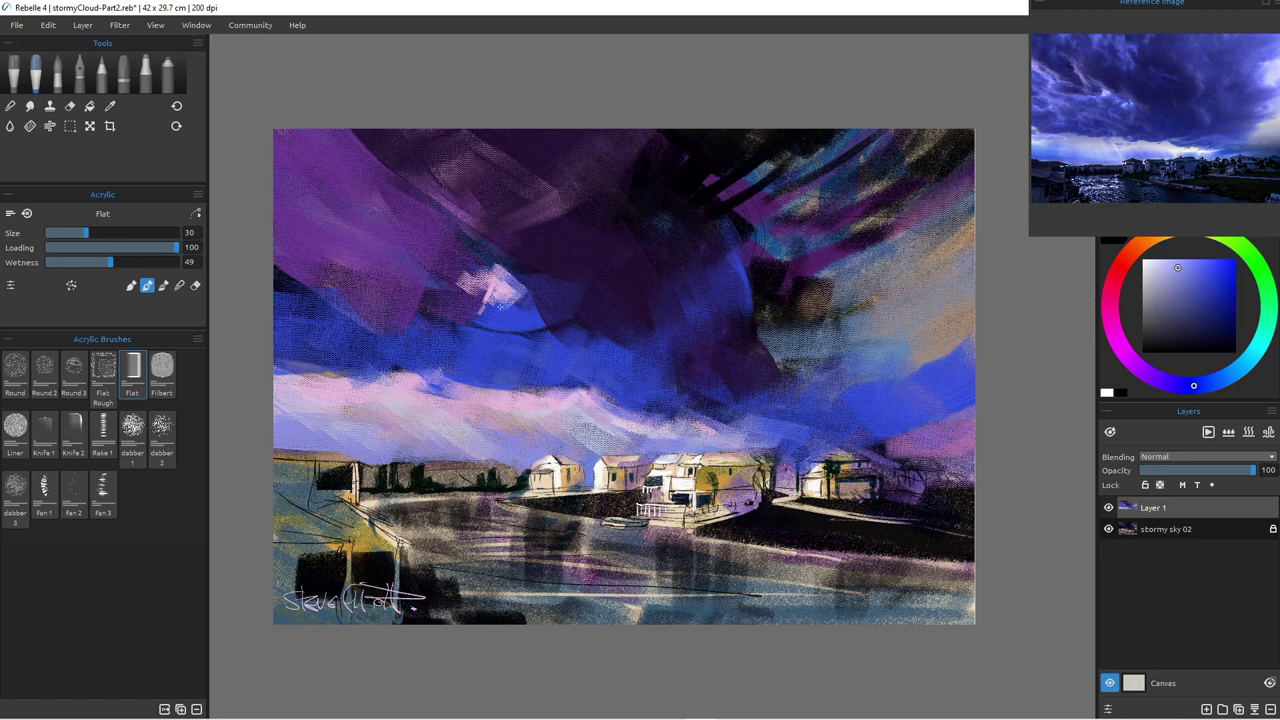
key("bracketright")
key("bracketright")
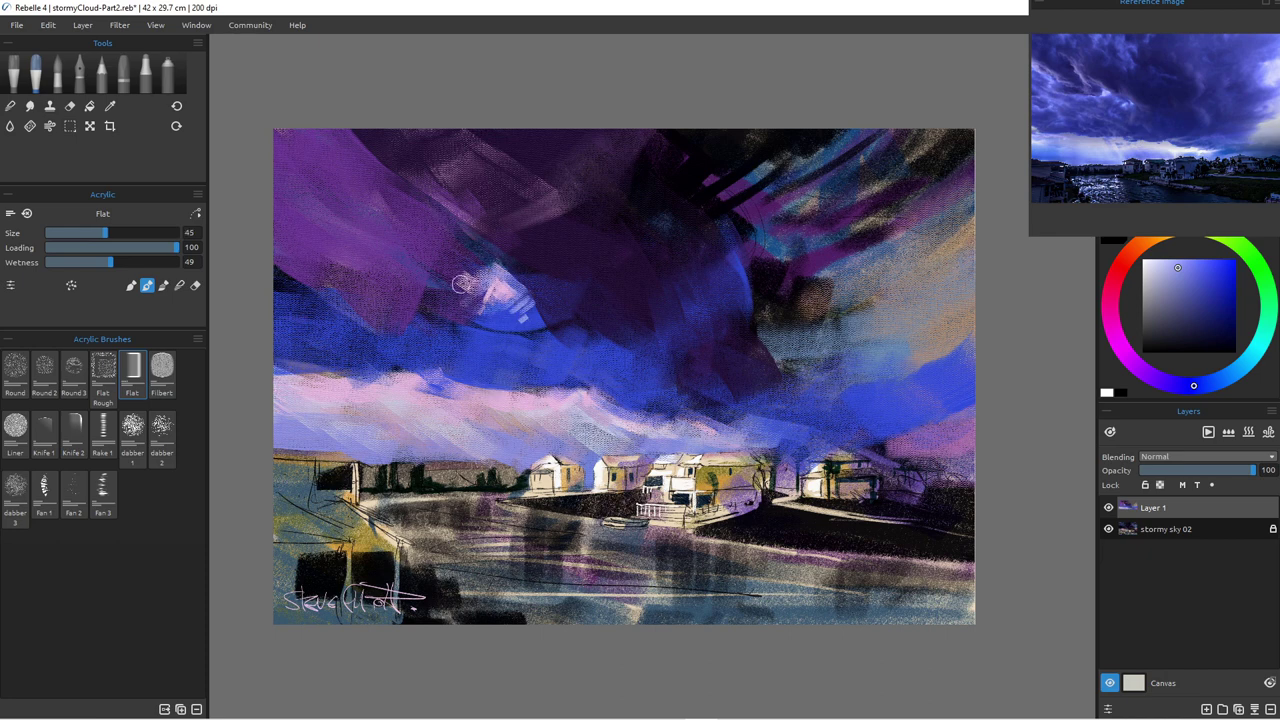
mouse_move(551, 328)
left_mouse_down()
mouse_move(553, 340)
mouse_move(578, 334)
left_mouse_up()
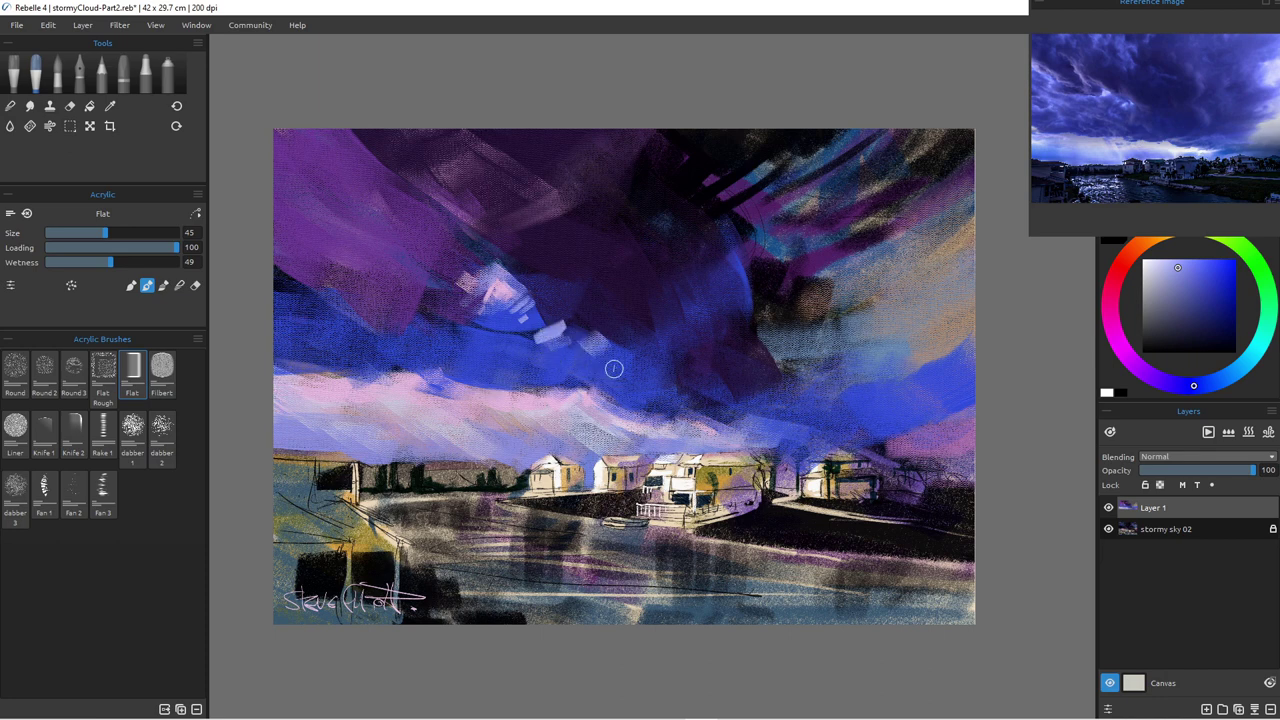
Step: Sample the pale pink again and accent the small light blue dabs with the Flat brush at 30, then 16
left_click(505, 402, "alt")
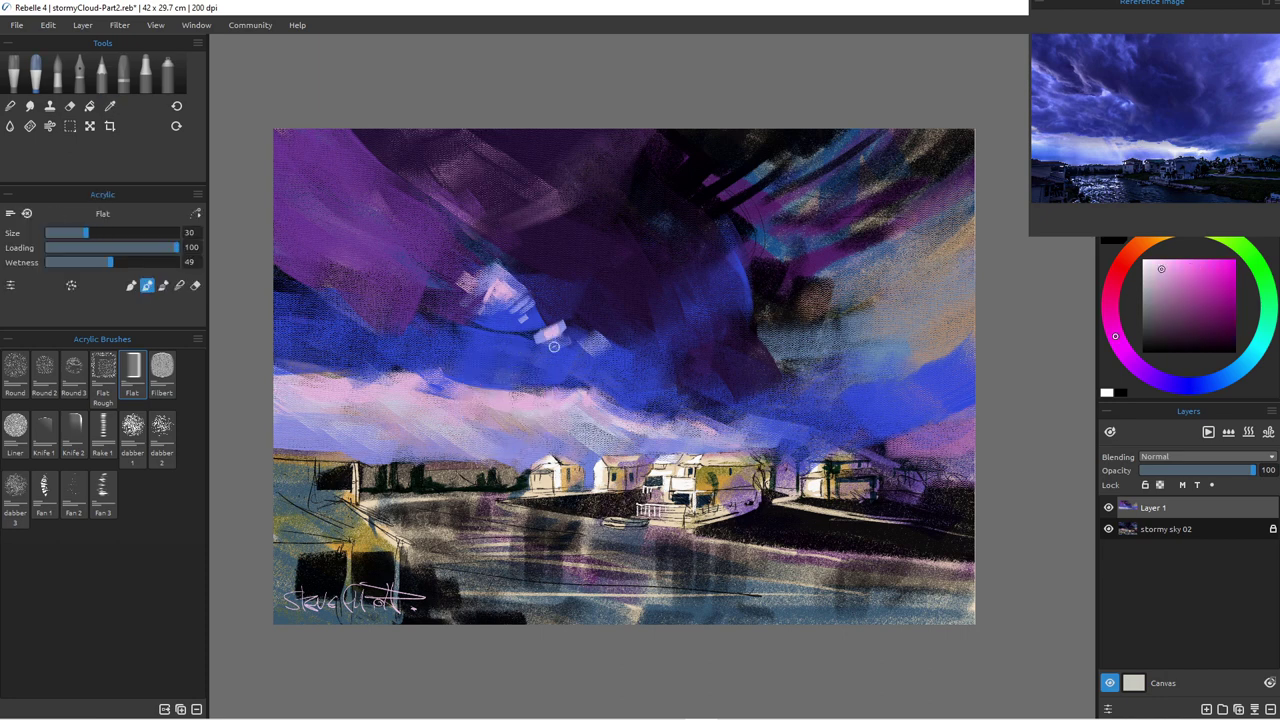
key("bracketleft")
key("bracketleft")
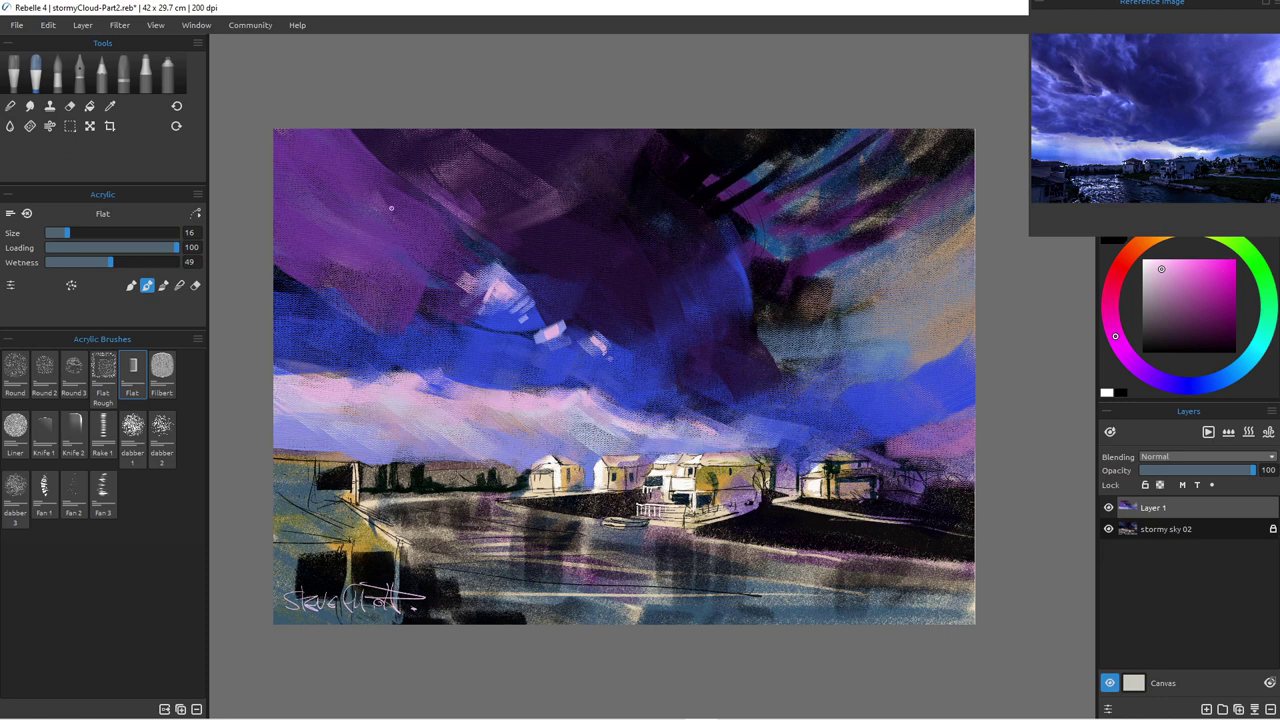
Step: Enlarge the Flat brush to 100, sample the cloud's dark purple and stroke it across the grey sky right of the cloud
key("]")
key("]")
key("]")
key("]")
key("]")
key("]")
key("]")
key("]")
key("]")
key("]")
key("]")
key("]")
key("]")
key("]")
key("]")
key("]")
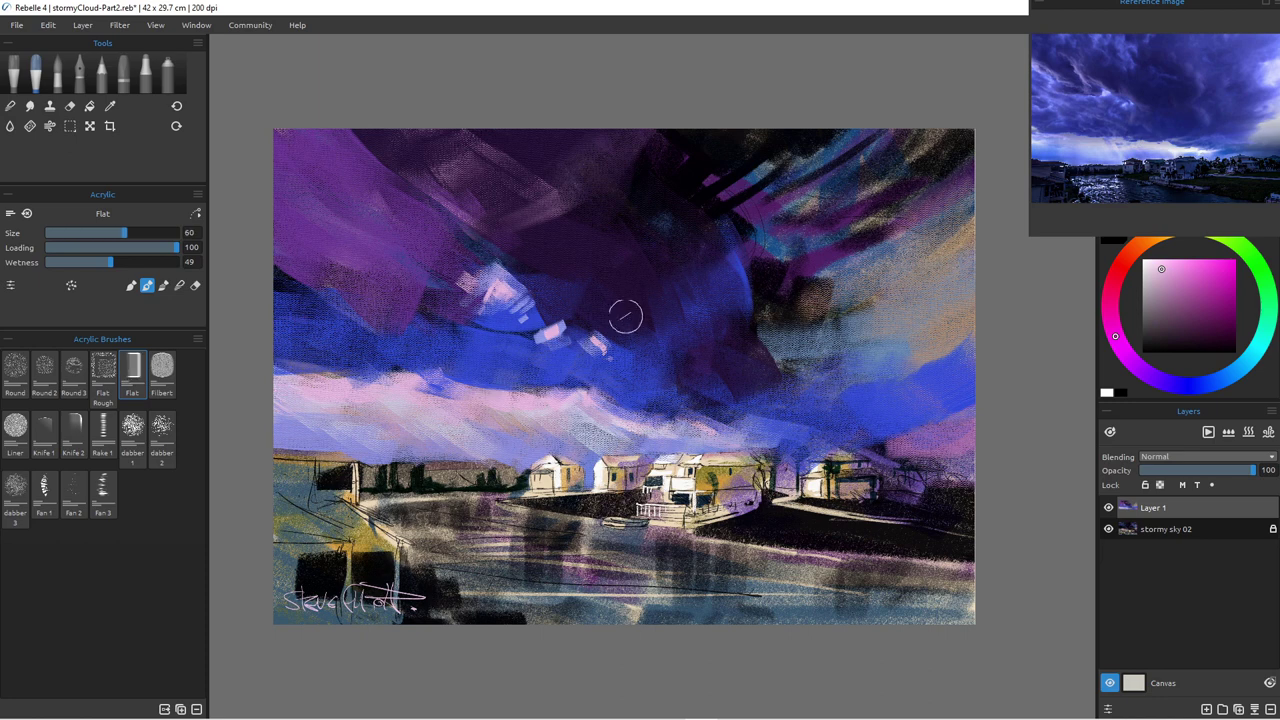
left_click(689, 294, "alt")
left_click_drag(793, 312, 797, 340)
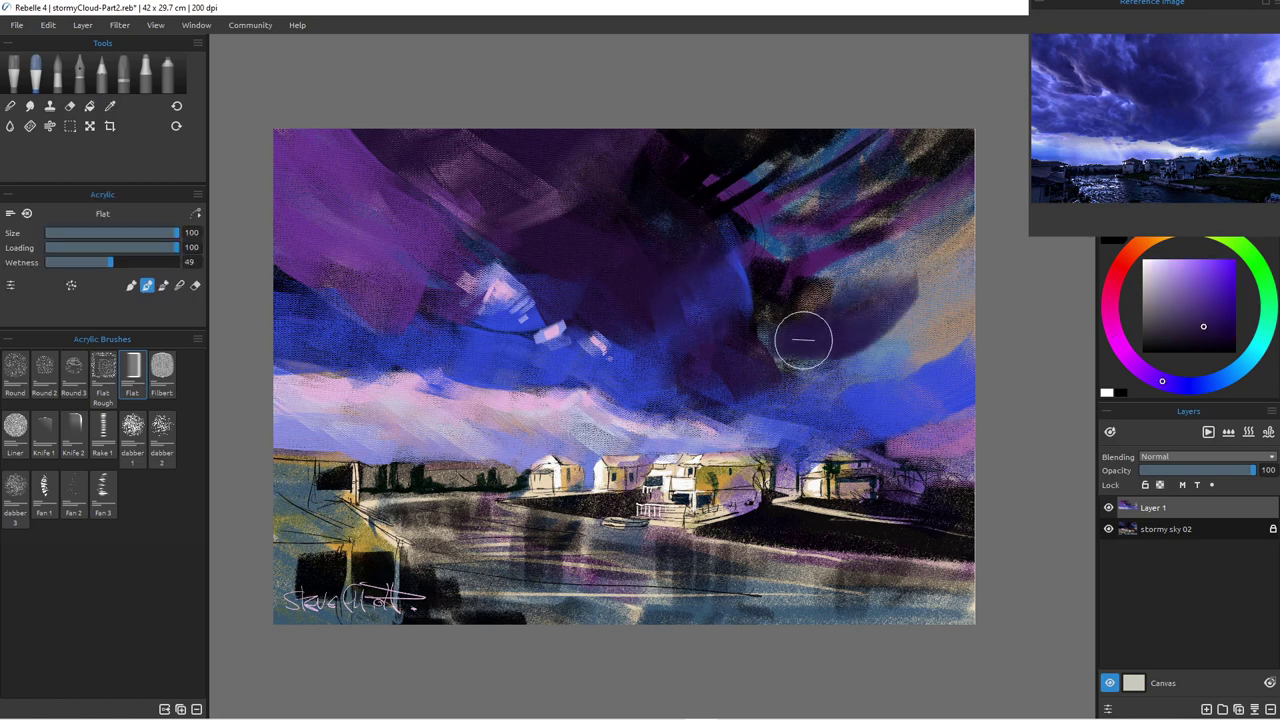
Step: Sample the strong blue and sweep it over the grey and orange sky from the right border to the dark cloud
left_click(527, 365, "alt")
left_click_drag(886, 286, 804, 340)
mouse_move(989, 250)
left_mouse_down()
mouse_move(861, 334)
mouse_move(755, 364)
mouse_move(774, 362)
left_mouse_up()
mouse_move(801, 300)
left_mouse_down()
mouse_move(915, 196)
mouse_move(795, 292)
mouse_move(812, 286)
mouse_move(748, 349)
left_mouse_up()
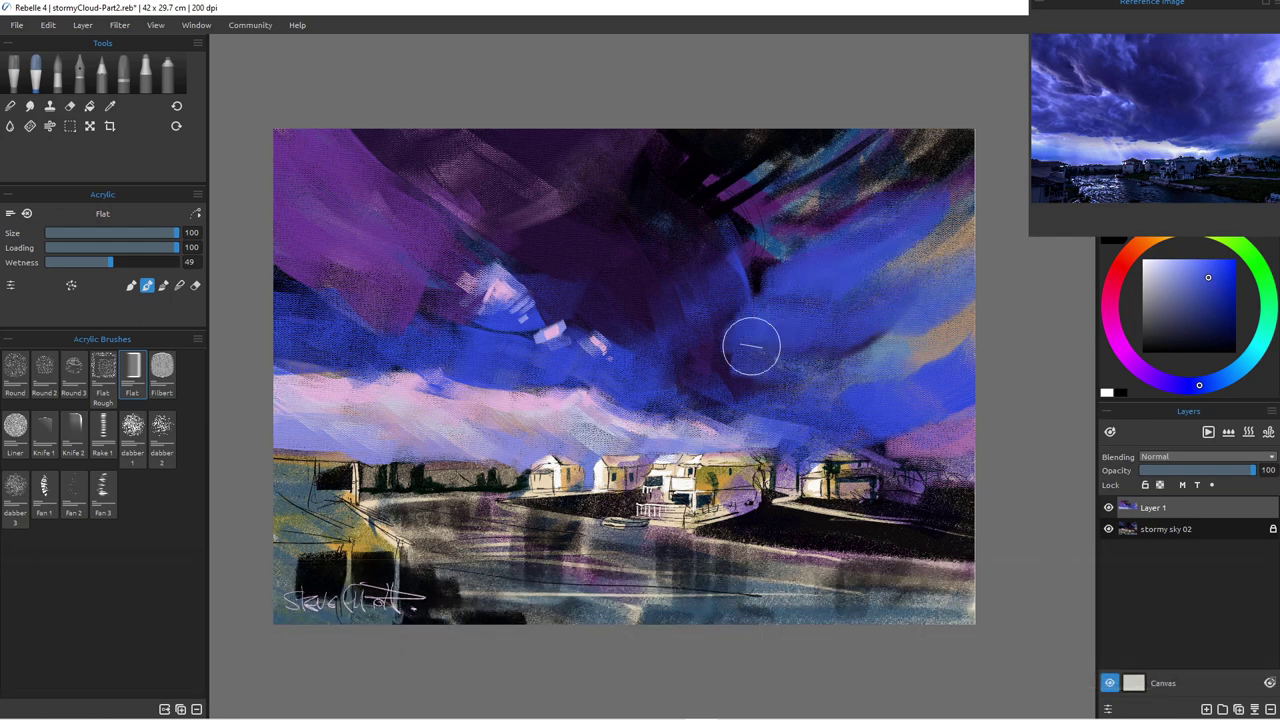
Step: Reduce the Flat brush to 60 and cover the purple and teal streaks in the upper-right sky with strong blue
key("bracketleft")
key("bracketleft")
key("bracketleft")
key("bracketleft")
mouse_move(883, 139)
left_mouse_down()
mouse_move(894, 154)
mouse_move(966, 134)
mouse_move(790, 238)
mouse_move(757, 277)
mouse_move(880, 123)
mouse_move(745, 232)
mouse_move(732, 221)
mouse_move(745, 288)
mouse_move(764, 289)
left_mouse_up()
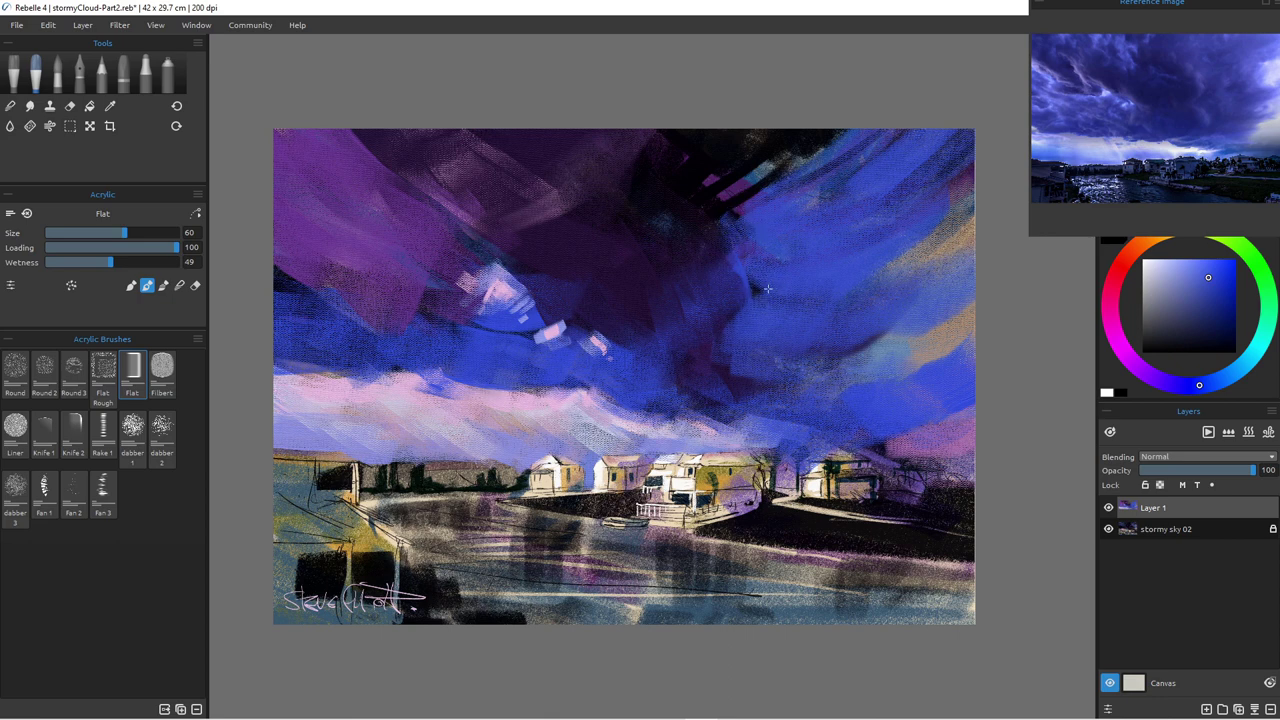
Step: Sample the dark purple and brush it along the dark cloud's right edge and over the black streaks at the top
left_click(683, 243, "alt")
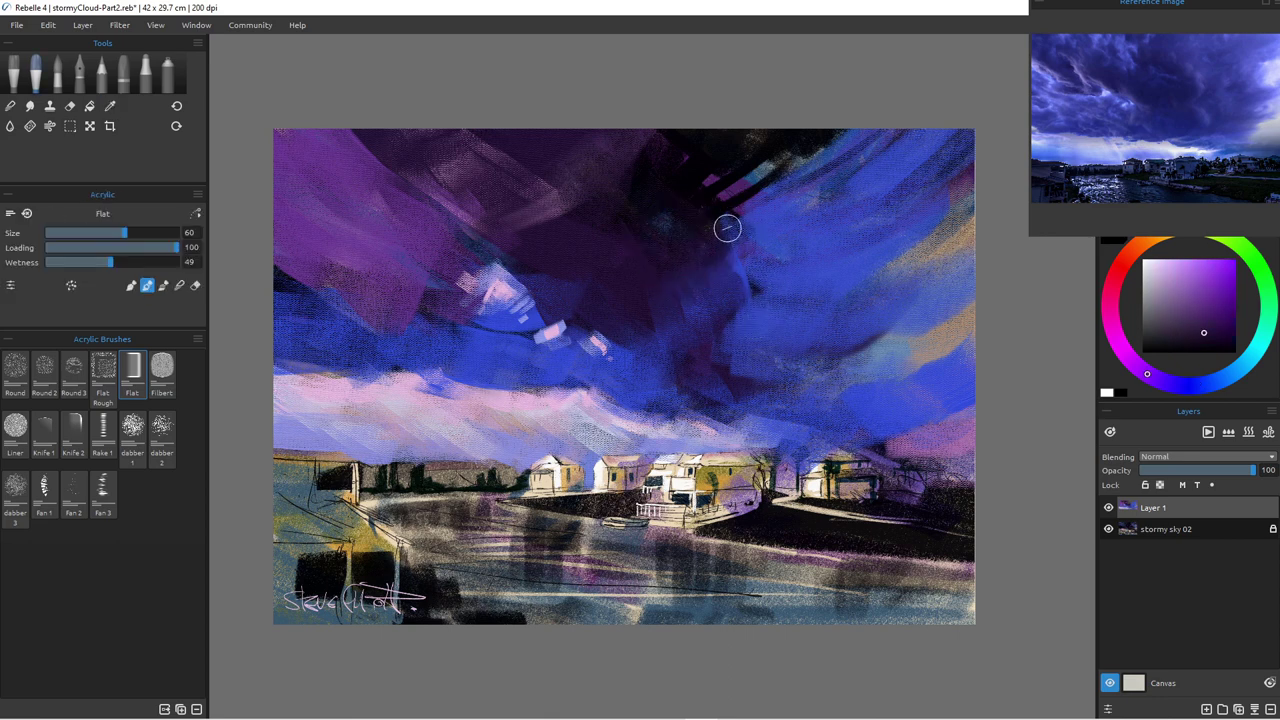
mouse_move(725, 196)
left_mouse_down()
mouse_move(755, 245)
mouse_move(743, 262)
mouse_move(757, 316)
left_mouse_up()
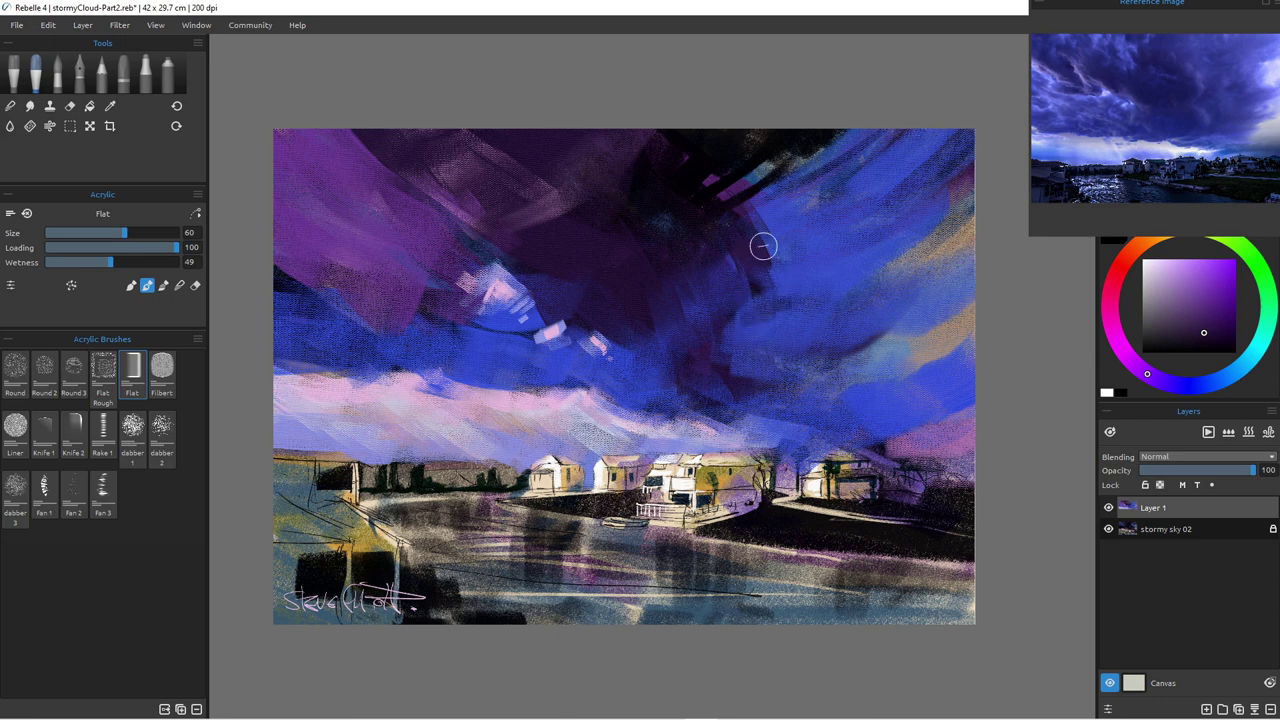
left_click_drag(789, 133, 741, 178)
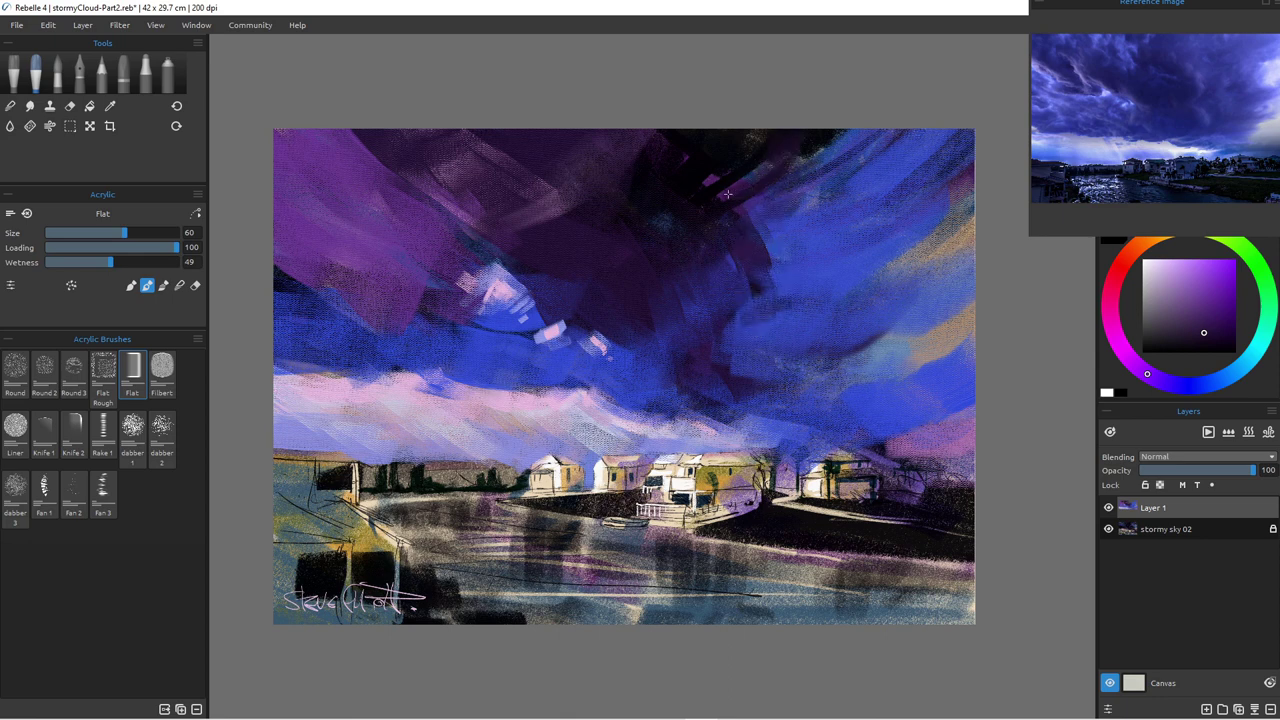
mouse_move(834, 131)
left_mouse_down()
mouse_move(809, 172)
mouse_move(871, 138)
mouse_move(785, 205)
mouse_move(801, 201)
mouse_move(788, 220)
mouse_move(782, 178)
mouse_move(755, 197)
mouse_move(800, 172)
mouse_move(757, 225)
left_mouse_up()
left_click_drag(832, 211, 776, 238)
left_click_drag(762, 169, 714, 190)
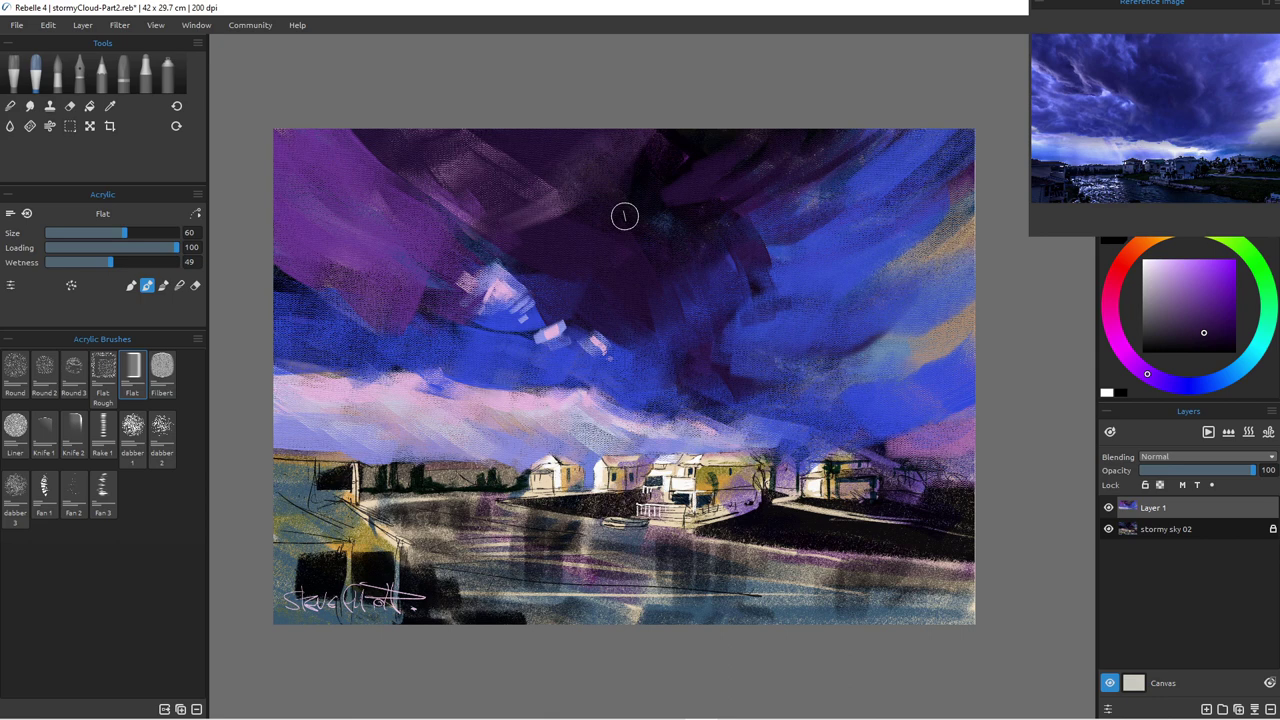
Step: Darken the upper-left sky with dark purple strokes, undoing the last stroke made over the pale pink highlight
mouse_move(366, 157)
left_mouse_down()
mouse_move(421, 206)
mouse_move(356, 124)
mouse_move(371, 166)
left_mouse_up()
mouse_move(290, 132)
left_mouse_down()
mouse_move(317, 174)
mouse_move(291, 181)
mouse_move(335, 216)
mouse_move(275, 150)
mouse_move(353, 240)
mouse_move(312, 190)
mouse_move(427, 290)
mouse_move(363, 231)
mouse_move(393, 272)
mouse_move(307, 210)
mouse_move(383, 280)
mouse_move(324, 256)
left_mouse_up()
mouse_move(278, 216)
left_mouse_down()
mouse_move(266, 189)
mouse_move(303, 184)
left_mouse_up()
left_click_drag(488, 310, 498, 289)
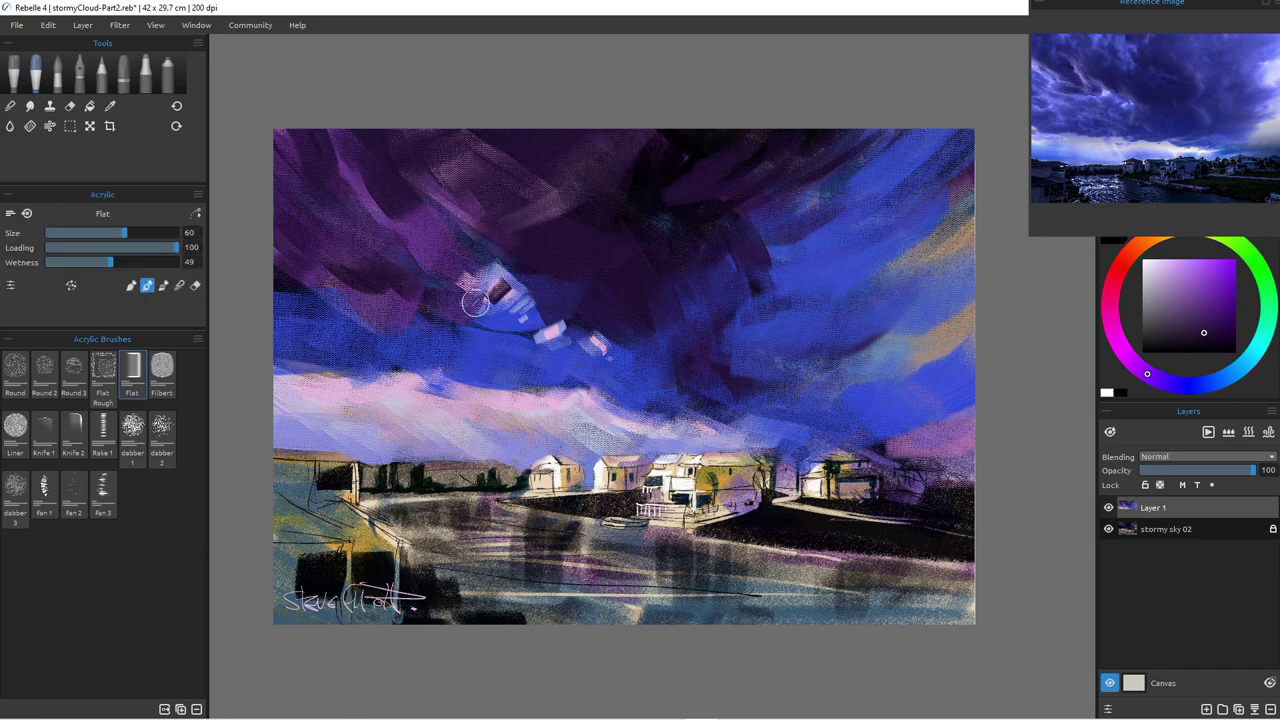
key("ctrl+z")
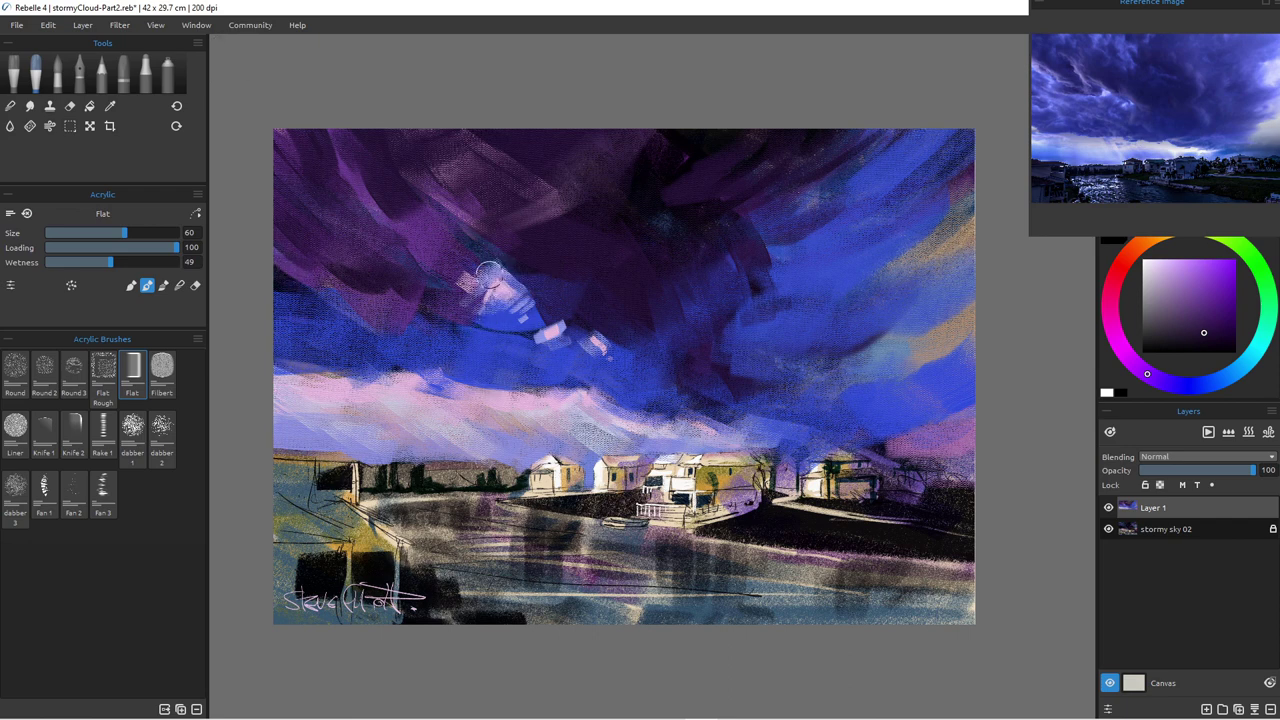
Step: Sample the pale pink, reduce the Flat brush to 30, and paint curved highlights along the upper-left cloud's lower edge and inner fold
key("i")
left_click(500, 285)
key("b")
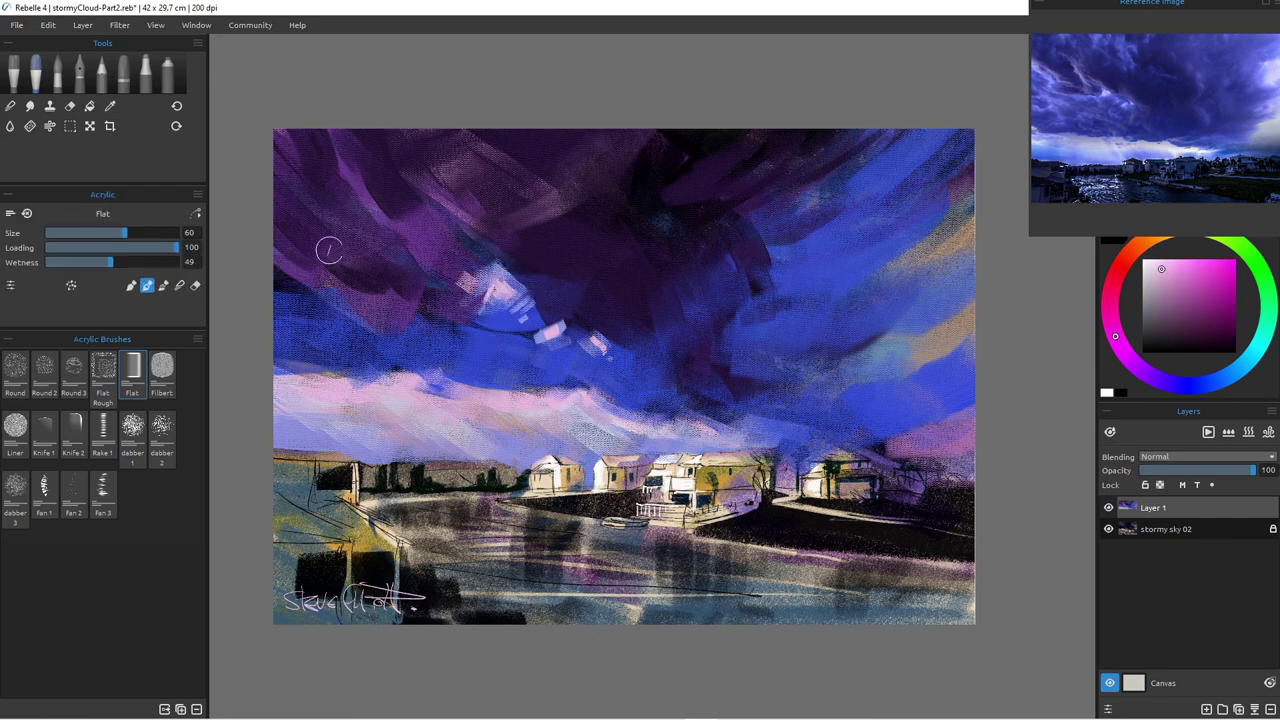
key("bracketleft")
key("bracketleft")
key("bracketleft")
key("bracketleft")
key("bracketleft")
key("bracketleft")
left_click_drag(274, 248, 337, 271)
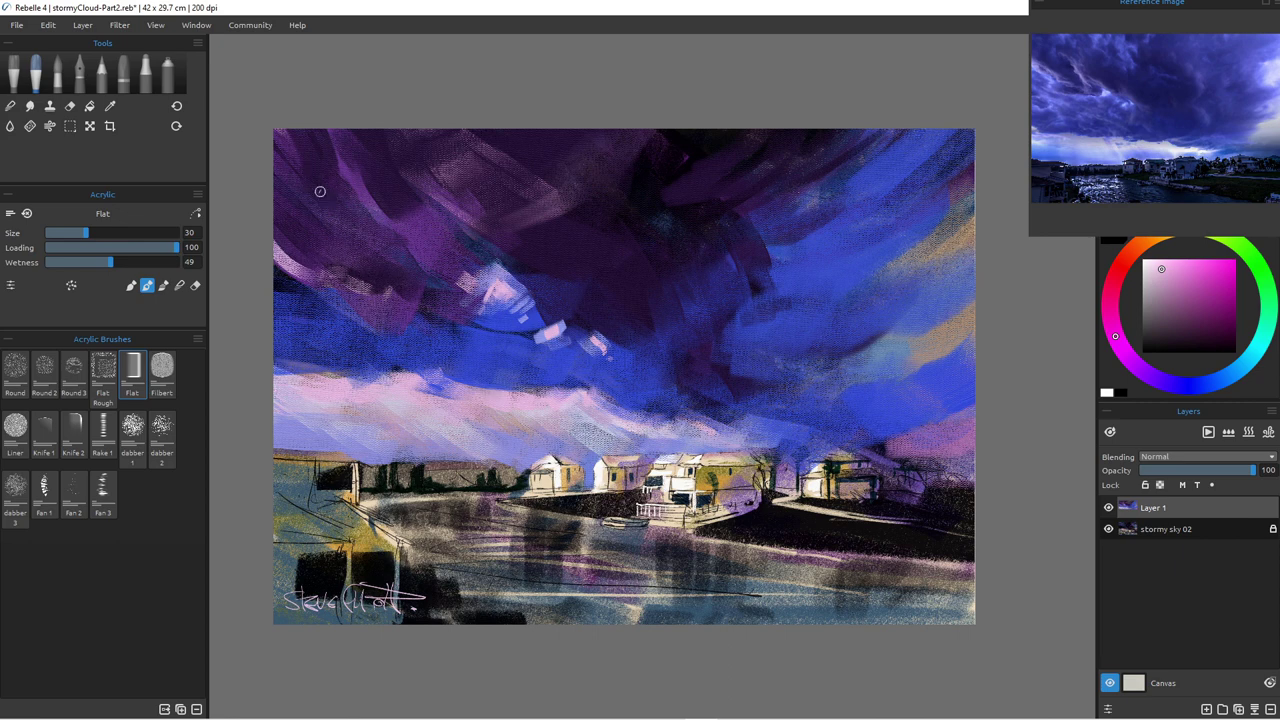
left_click_drag(340, 194, 404, 263)
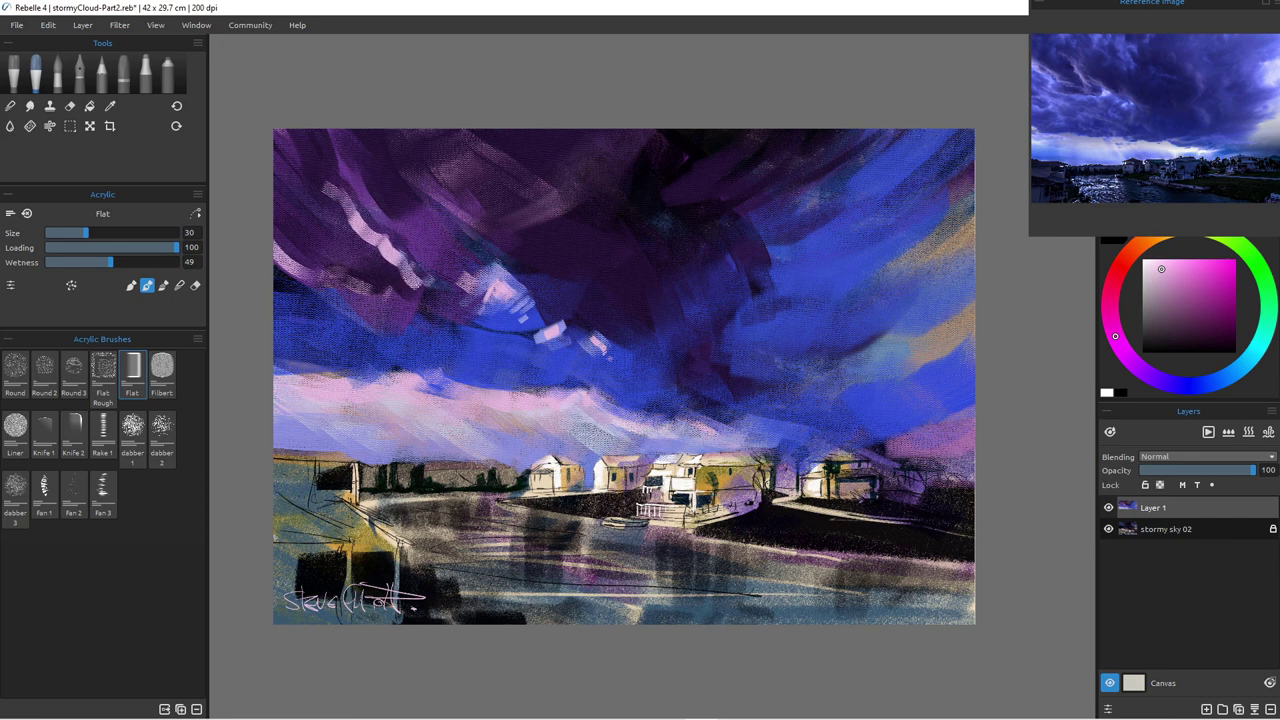
Step: Extend the pale pink highlight from the canvas's left border, reducing the Flat brush to 18 for finer touches under the purple cloud
left_click_drag(273, 238, 291, 262)
key("bracketleft")
key("bracketleft")
key("bracketleft")
key("bracketleft")
left_click_drag(351, 294, 378, 302)
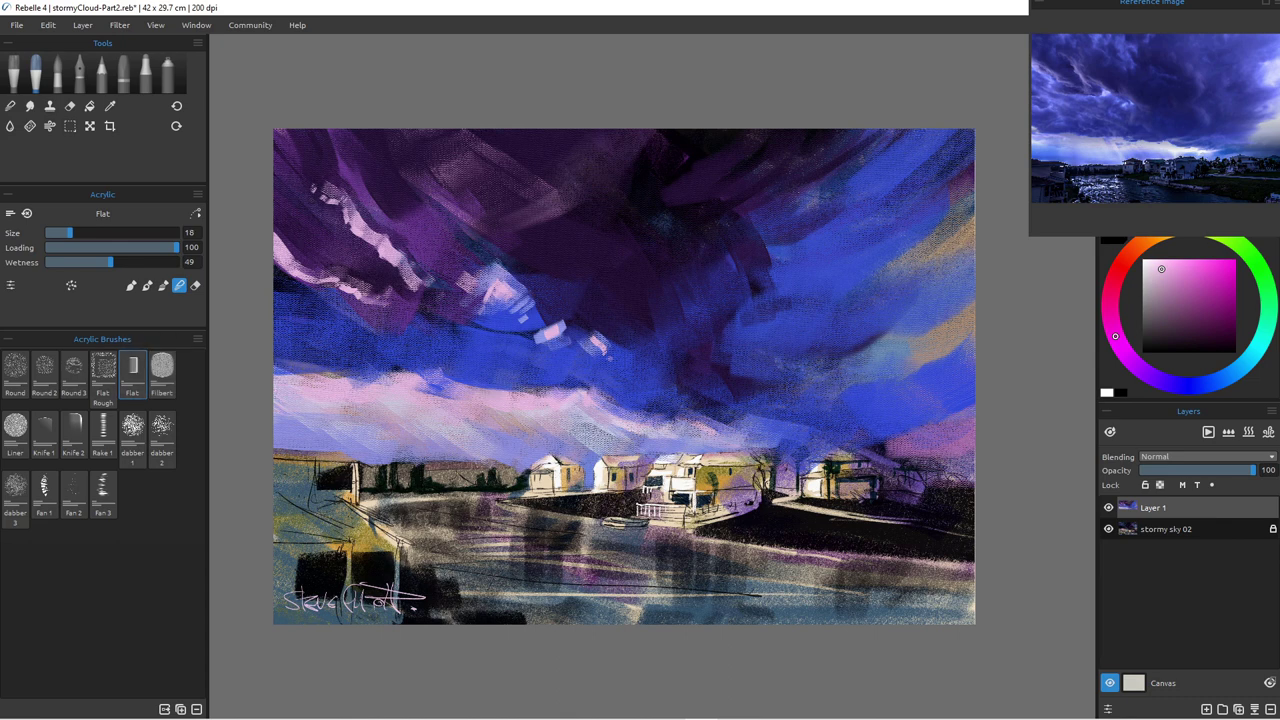
Step: Set the Flat brush size to 50 and blend the pale pink highlights into the surrounding purple and blue sky
left_click_drag(69, 233, 165, 233)
key("[")
key("[")
key("[")
key("[")
key("[")
key("[")
key("[")
key("[")
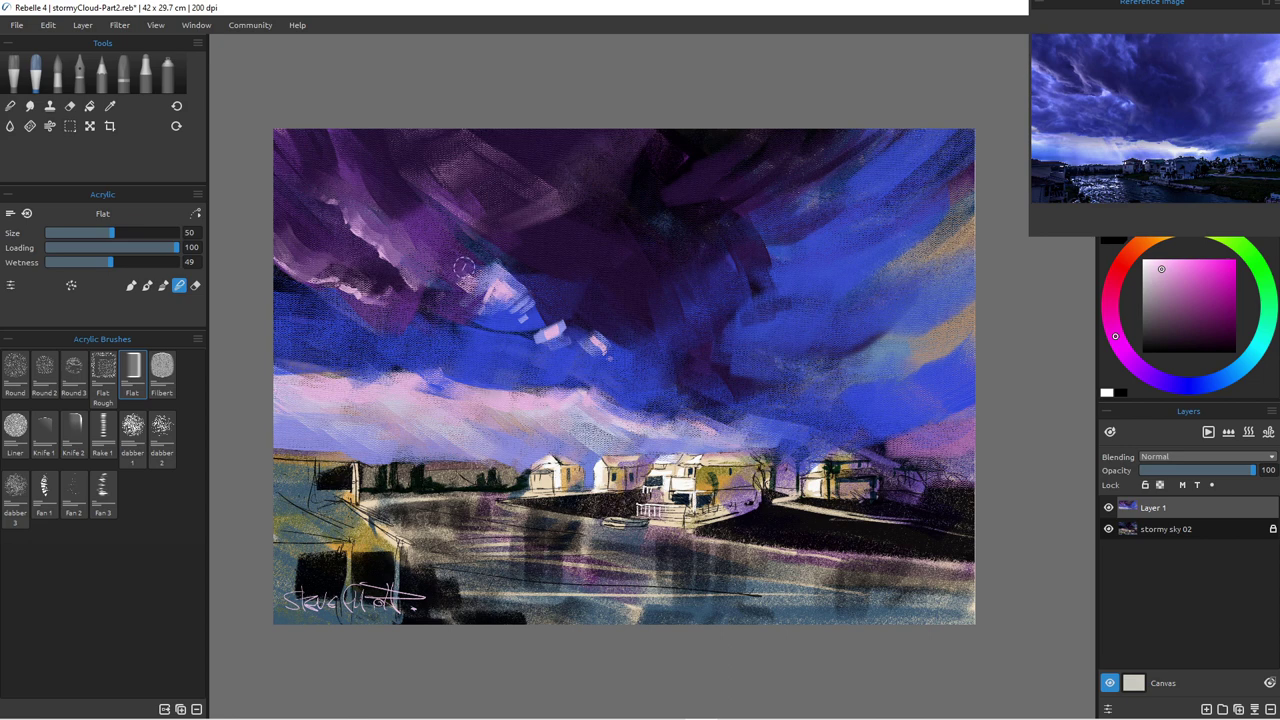
left_click_drag(498, 265, 549, 293)
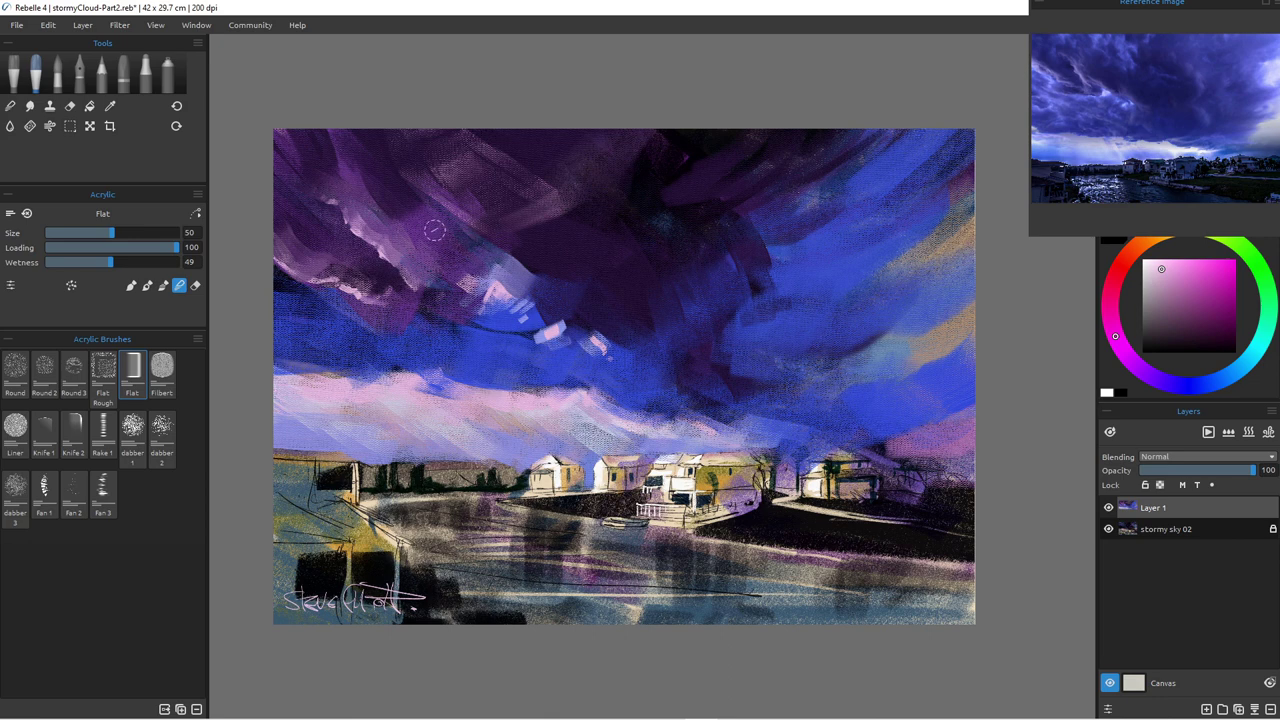
Step: Choose a dark magenta and brush it into the cloud between the pink highlights in the upper-left sky
left_click(1191, 298)
mouse_move(397, 243)
left_mouse_down()
mouse_move(366, 198)
mouse_move(389, 199)
mouse_move(346, 181)
mouse_move(428, 245)
mouse_move(417, 240)
mouse_move(509, 257)
left_mouse_up()
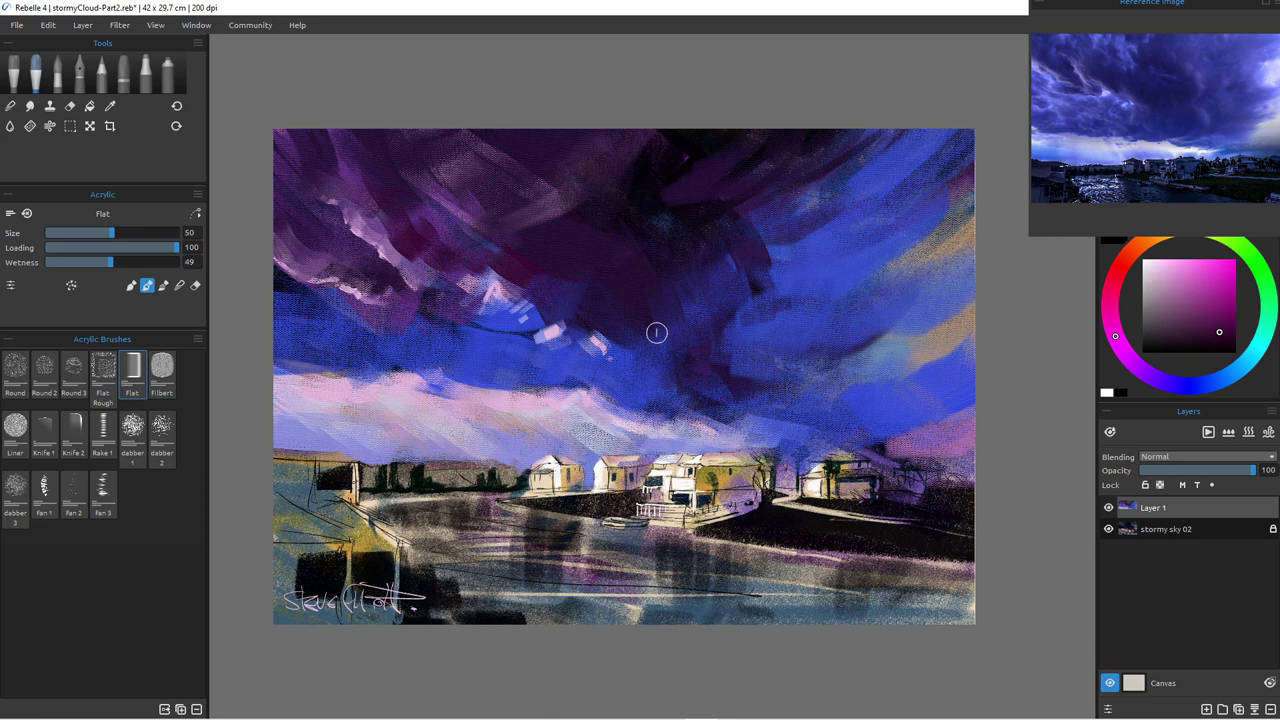
Step: Sample the muted mauve from the left cloud and dab billowing puffs down the dark cloud's right side
left_click(402, 266, "alt")
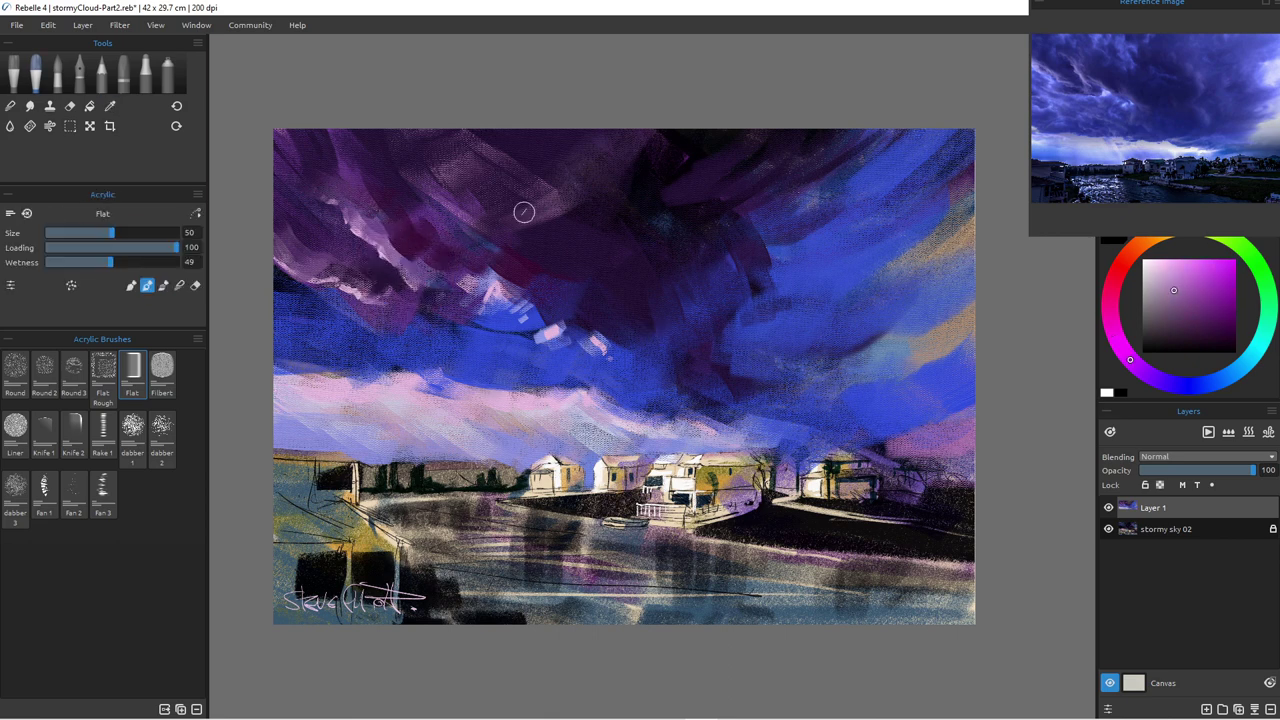
mouse_move(660, 180)
left_mouse_down()
mouse_move(705, 223)
mouse_move(729, 286)
mouse_move(750, 285)
mouse_move(725, 312)
mouse_move(745, 305)
mouse_move(750, 272)
mouse_move(736, 252)
mouse_move(747, 345)
mouse_move(717, 357)
mouse_move(726, 346)
mouse_move(717, 377)
left_mouse_up()
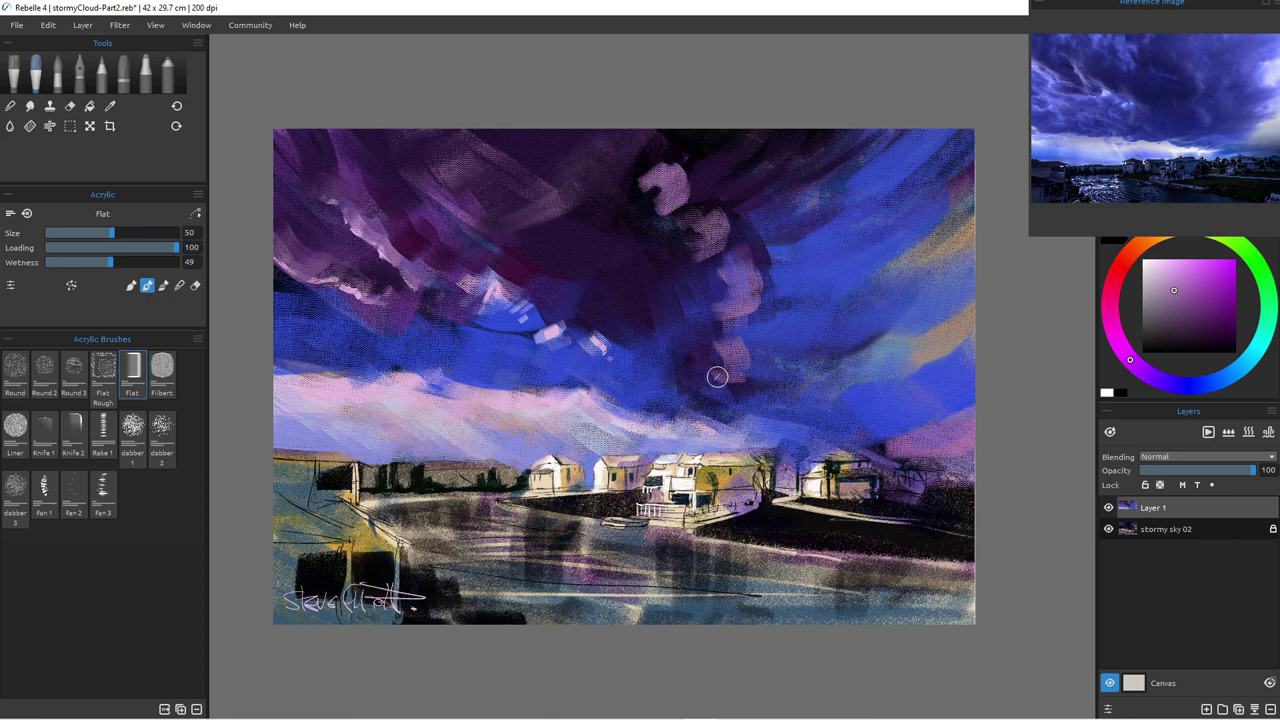
Step: Highlight the right edges of the mauve puffs with a smaller Flat brush and a paler mauve, working up to size 40
key("[")
key("bracketleft")
key("bracketleft")
key("bracketleft")
key("bracketleft")
key("bracketleft")
left_click_drag(665, 167, 757, 286)
left_click(1163, 284)
key("bracketright")
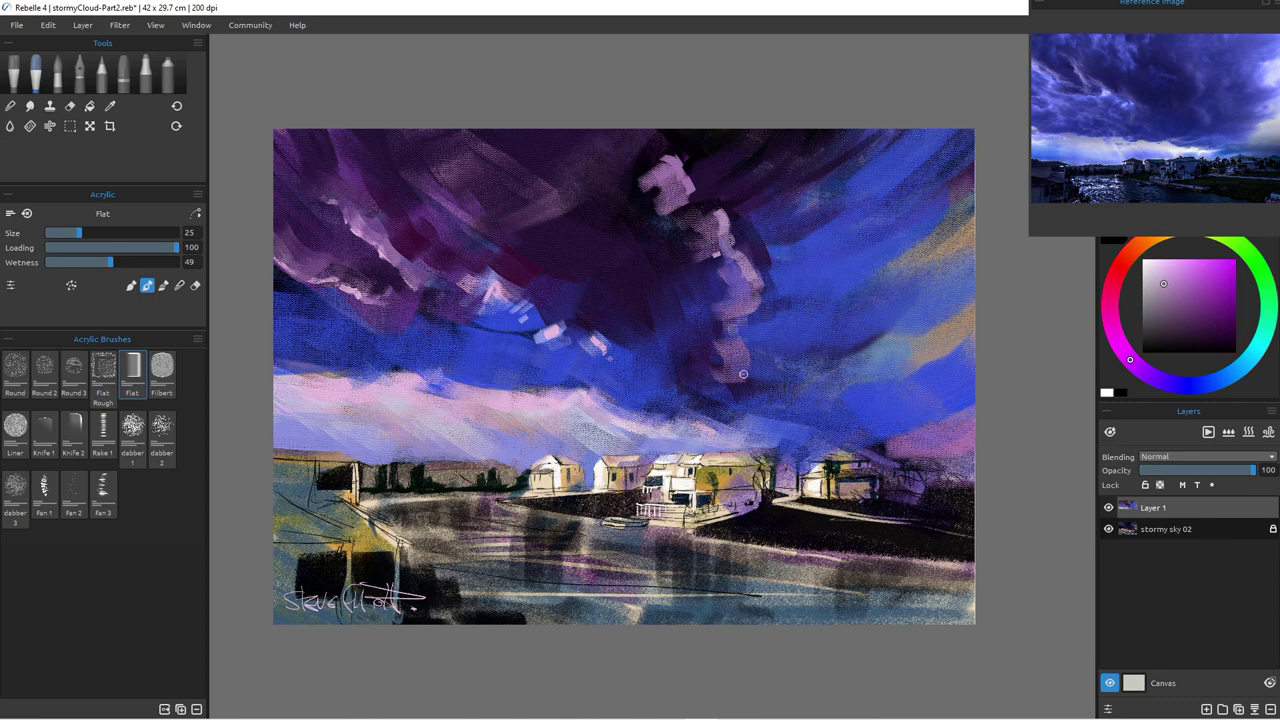
key("]")
key("]")
key("]")
left_click_drag(711, 212, 709, 246)
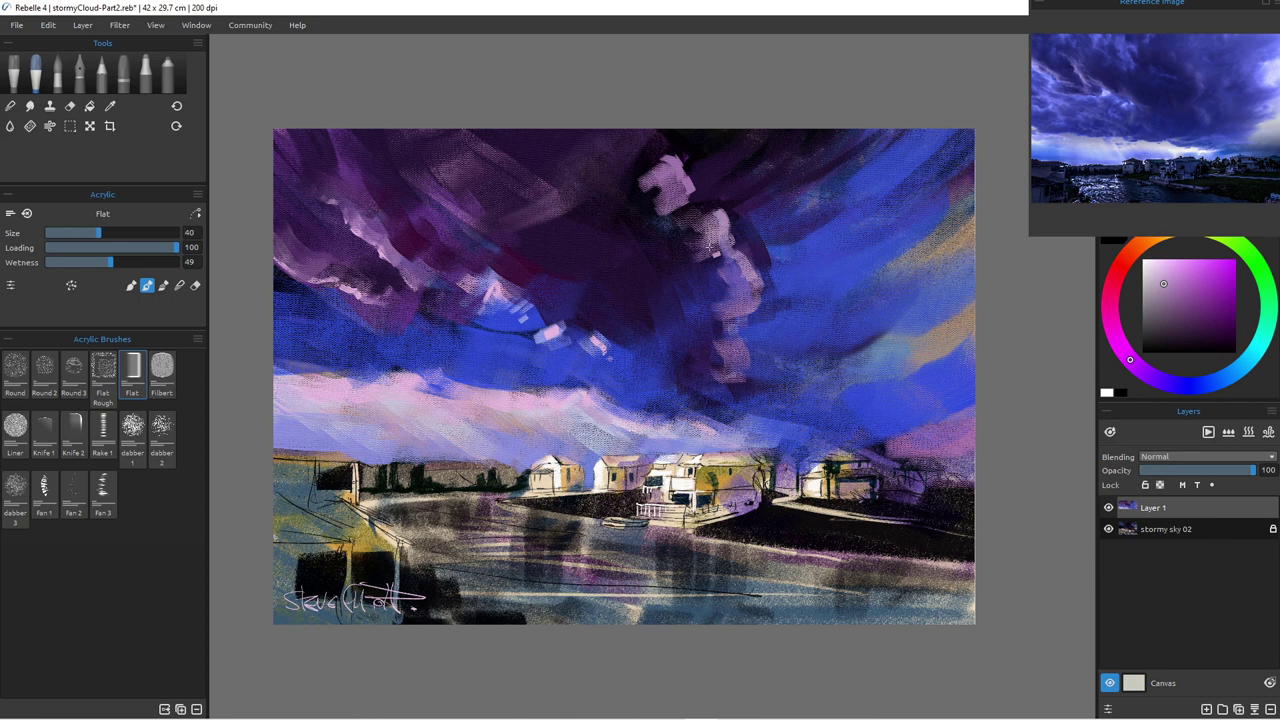
Step: Sample the dark purple, enlarge the Flat brush, and darken the left side of the mauve puffs down the cloud
left_click(633, 210, "alt")
key("bracketright")
key("bracketright")
key("bracketright")
key("bracketright")
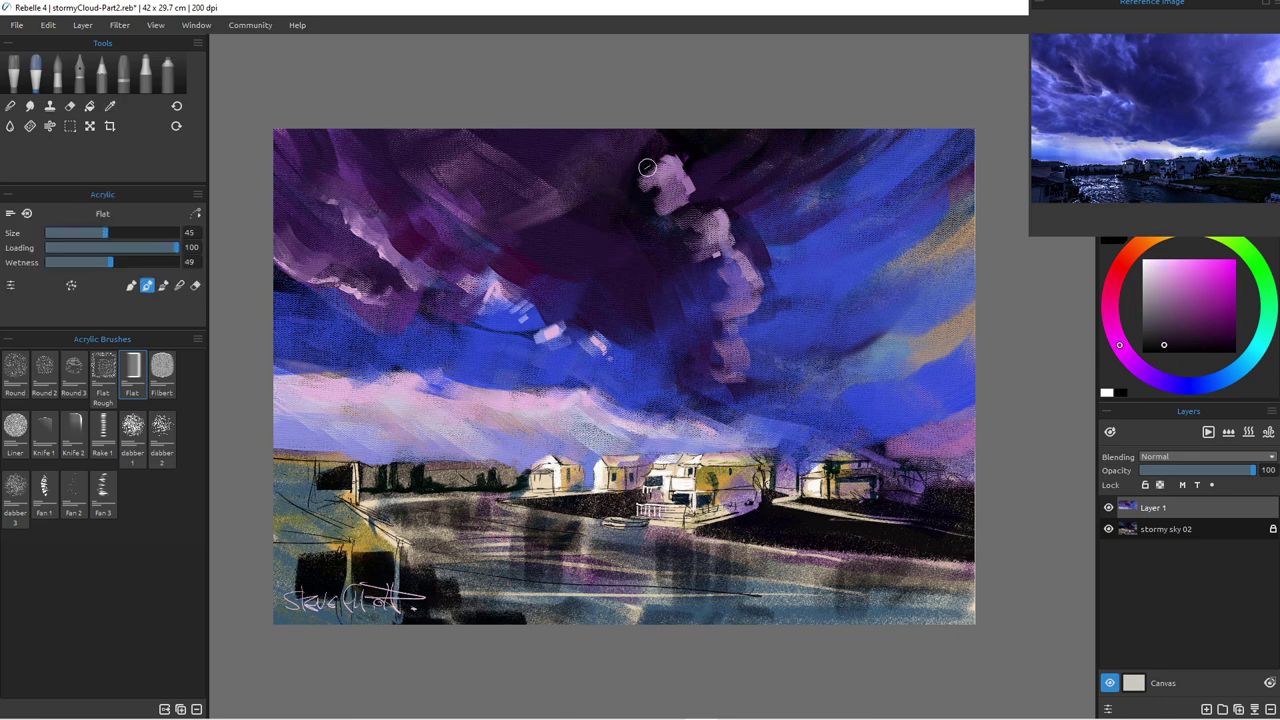
mouse_move(656, 196)
left_mouse_down()
mouse_move(653, 238)
mouse_move(699, 243)
mouse_move(701, 258)
mouse_move(680, 219)
mouse_move(704, 226)
mouse_move(720, 294)
mouse_move(736, 288)
mouse_move(719, 326)
mouse_move(719, 305)
mouse_move(694, 331)
mouse_move(706, 372)
left_mouse_up()
Step: Choose a richer purple and work it around the puffs and the dark cloud's base with the Flat brush at 60 and 70
left_click(1194, 311)
mouse_move(697, 328)
left_mouse_down()
mouse_move(680, 329)
mouse_move(683, 298)
left_mouse_up()
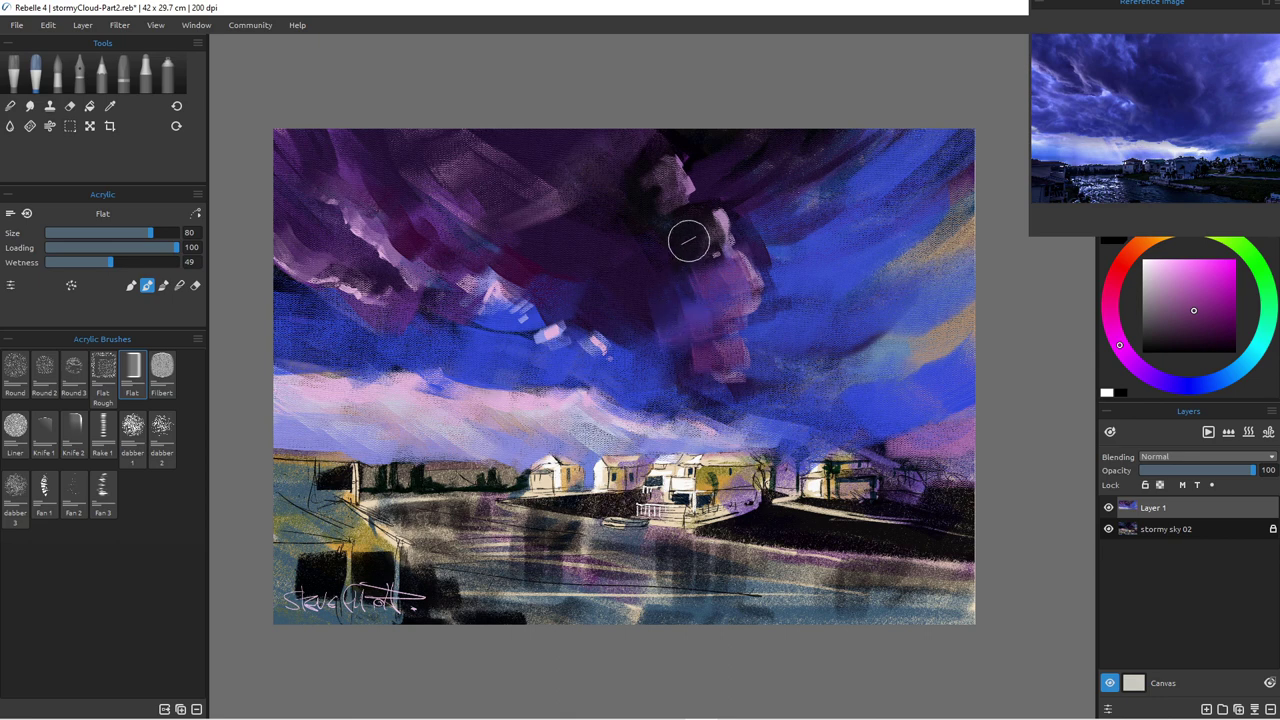
key("[")
key("[")
left_click_drag(704, 217, 713, 241)
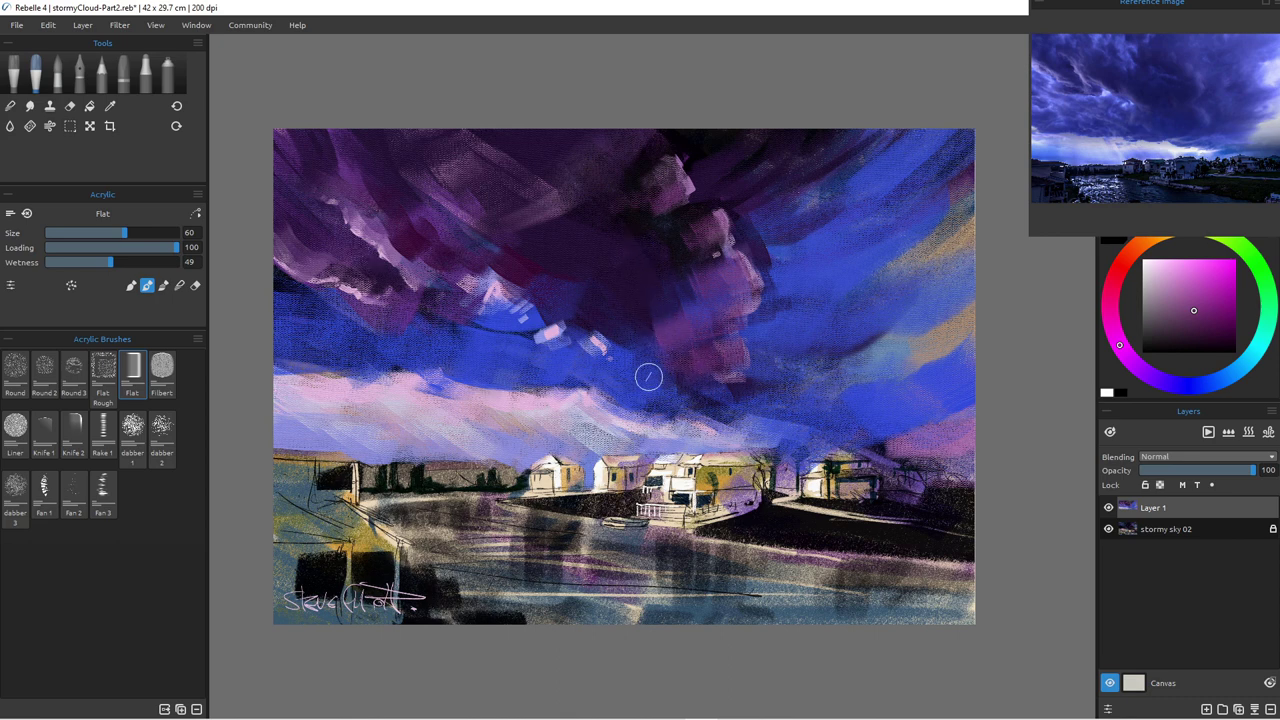
key("]")
left_click_drag(705, 372, 673, 385)
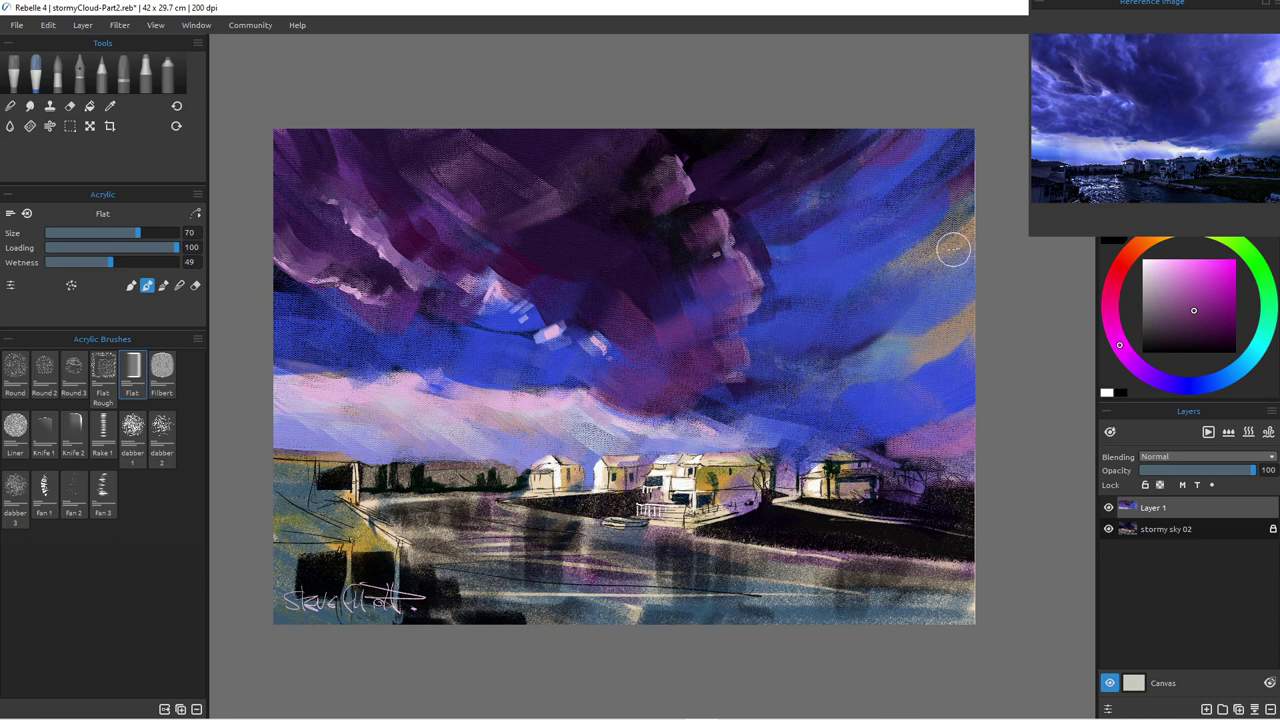
Step: Sample pale lavender tones and brush them over the orange streaks and lower sky along the canvas's right edge
left_click(943, 320, "alt")
mouse_move(973, 202)
left_mouse_down()
mouse_move(938, 233)
mouse_move(982, 224)
mouse_move(983, 237)
mouse_move(923, 269)
mouse_move(934, 335)
mouse_move(986, 254)
mouse_move(904, 294)
left_mouse_up()
left_click(420, 414, "alt")
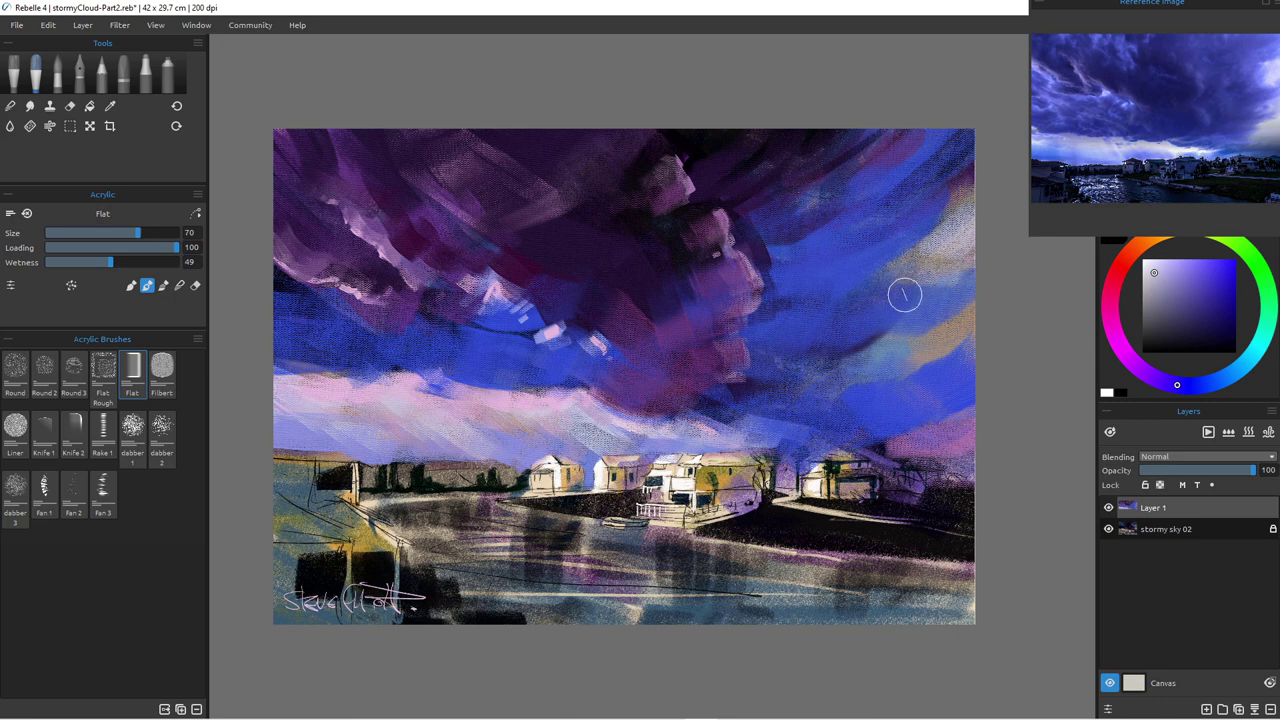
left_click_drag(977, 358, 890, 432)
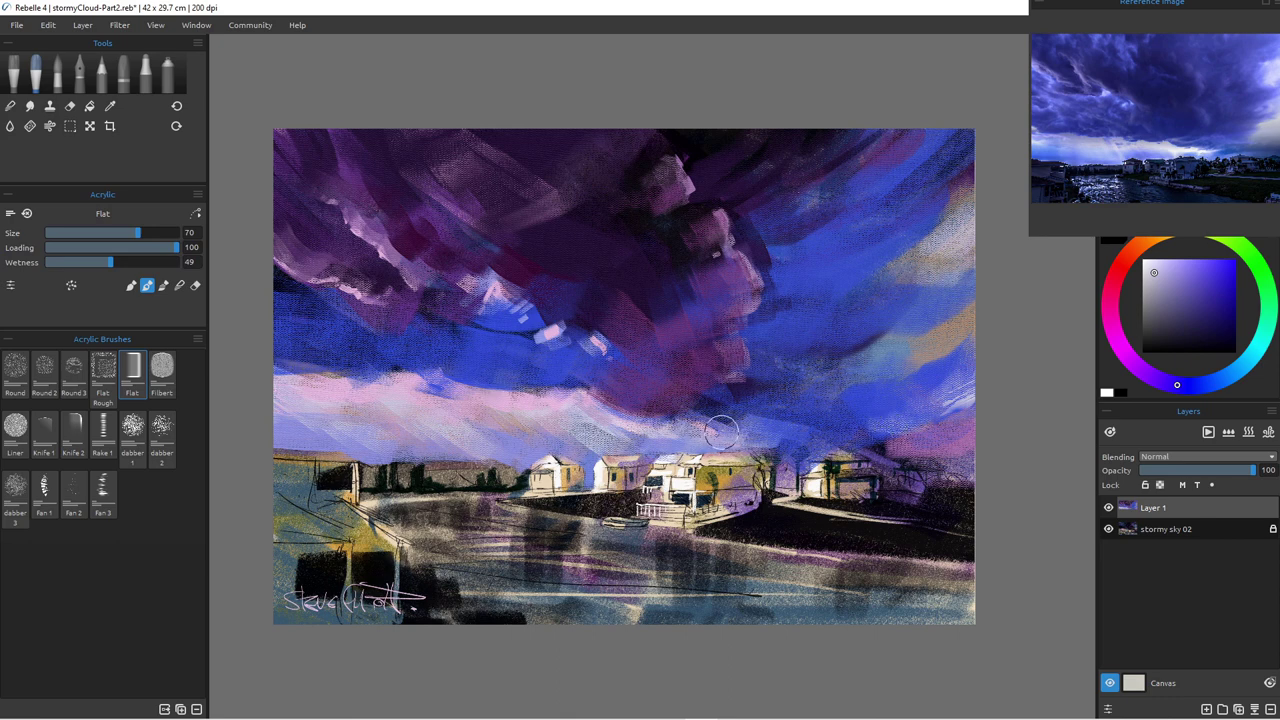
Step: Reduce the Flat brush to 20 and touch in fine pale lavender highlights in the sky just above the houses
key("bracketleft")
key("bracketleft")
key("bracketleft")
key("bracketleft")
key("bracketleft")
key("bracketleft")
key("bracketleft")
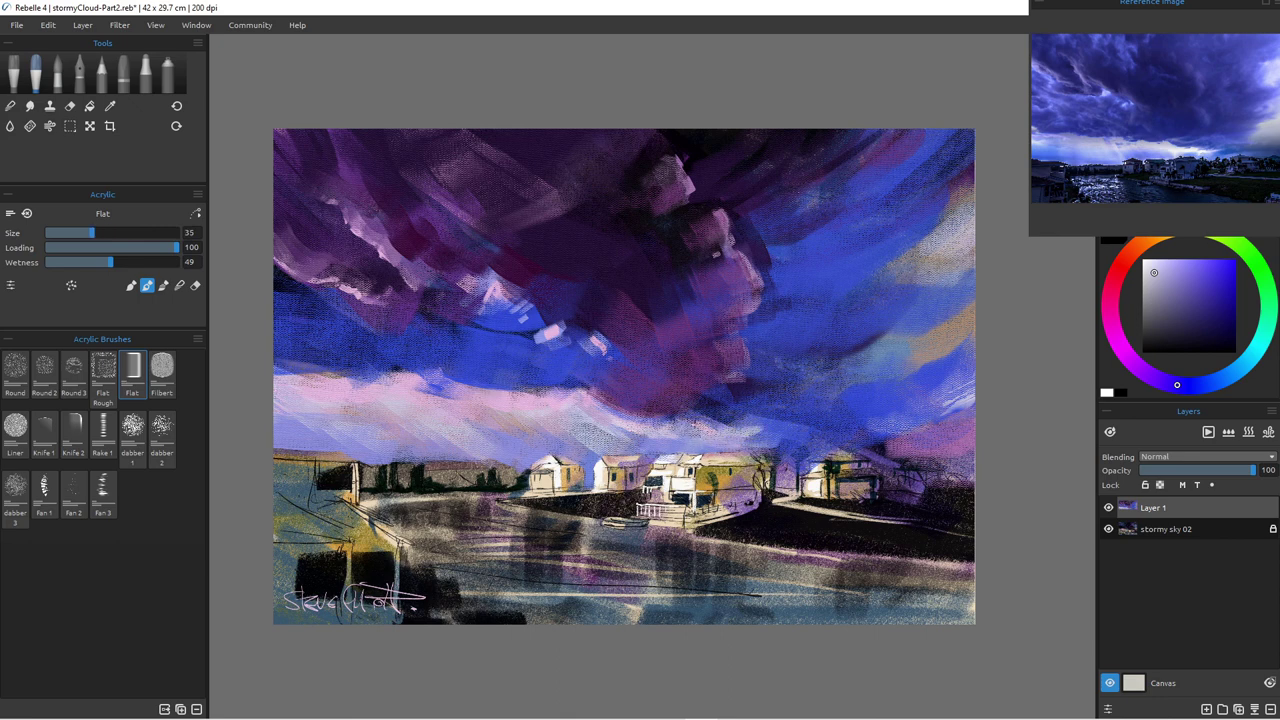
key("bracketleft")
key("bracketleft")
key("bracketleft")
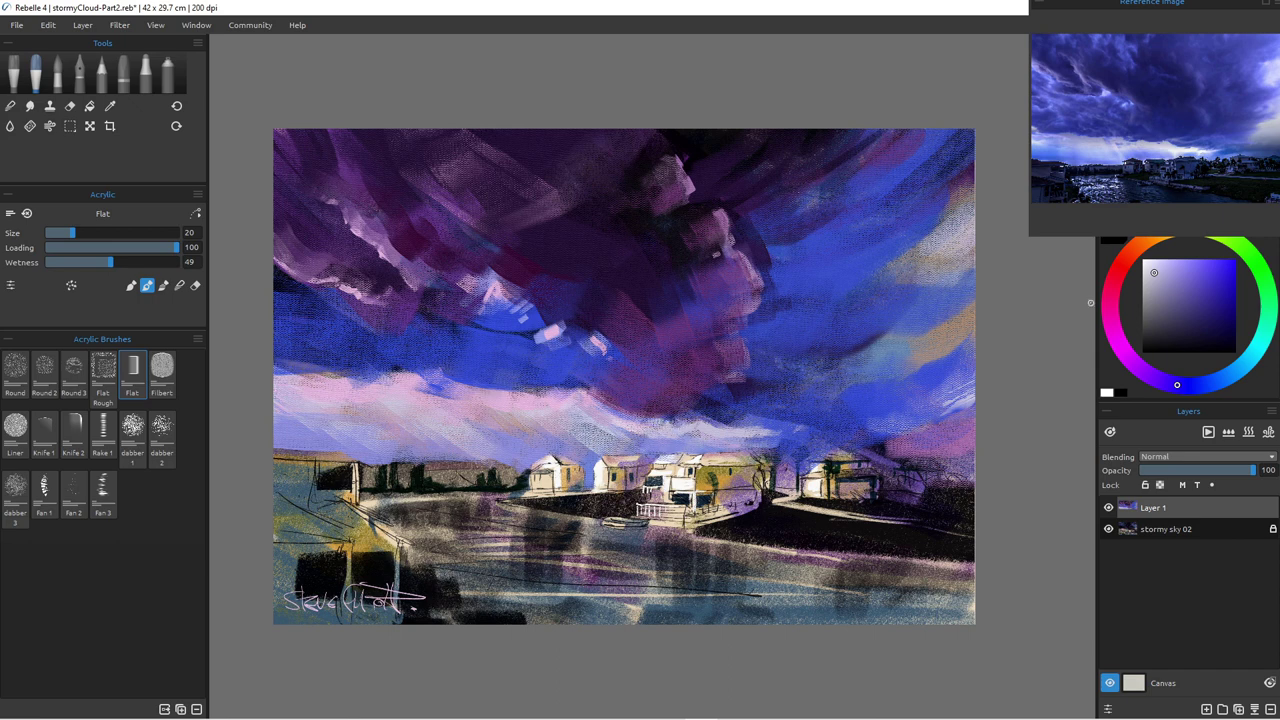
Step: Move the reference image clear of the color wheel and dab yellow and light orange accents along the cloud edge above the houses
left_click_drag(1152, 4, 1001, 3)
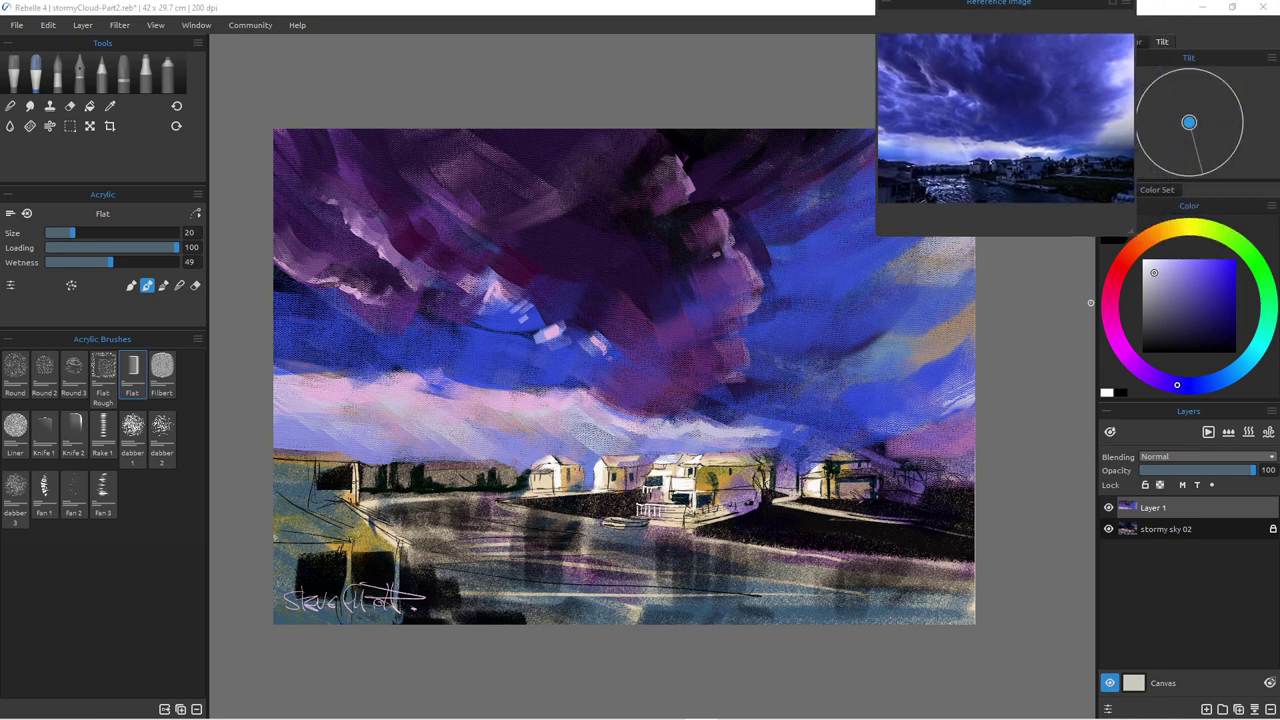
left_click(1185, 227)
left_click_drag(1193, 270, 1192, 263)
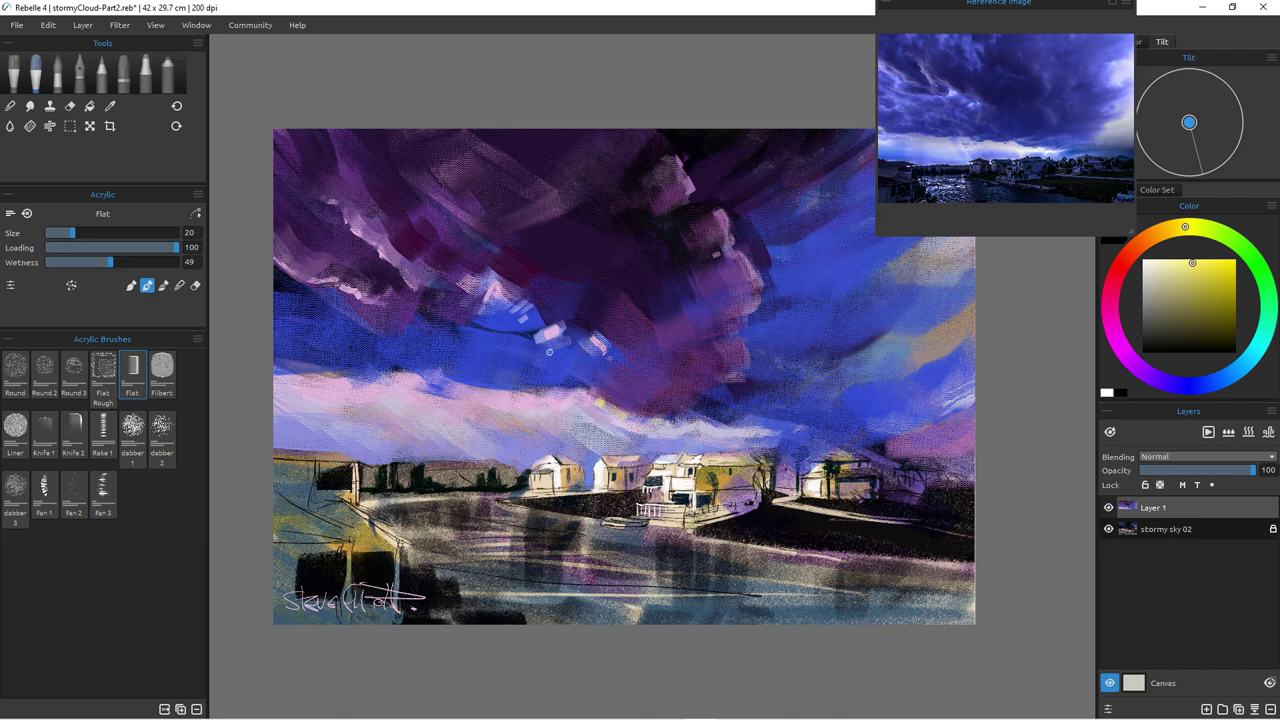
left_click(1159, 232)
left_click_drag(600, 402, 655, 416)
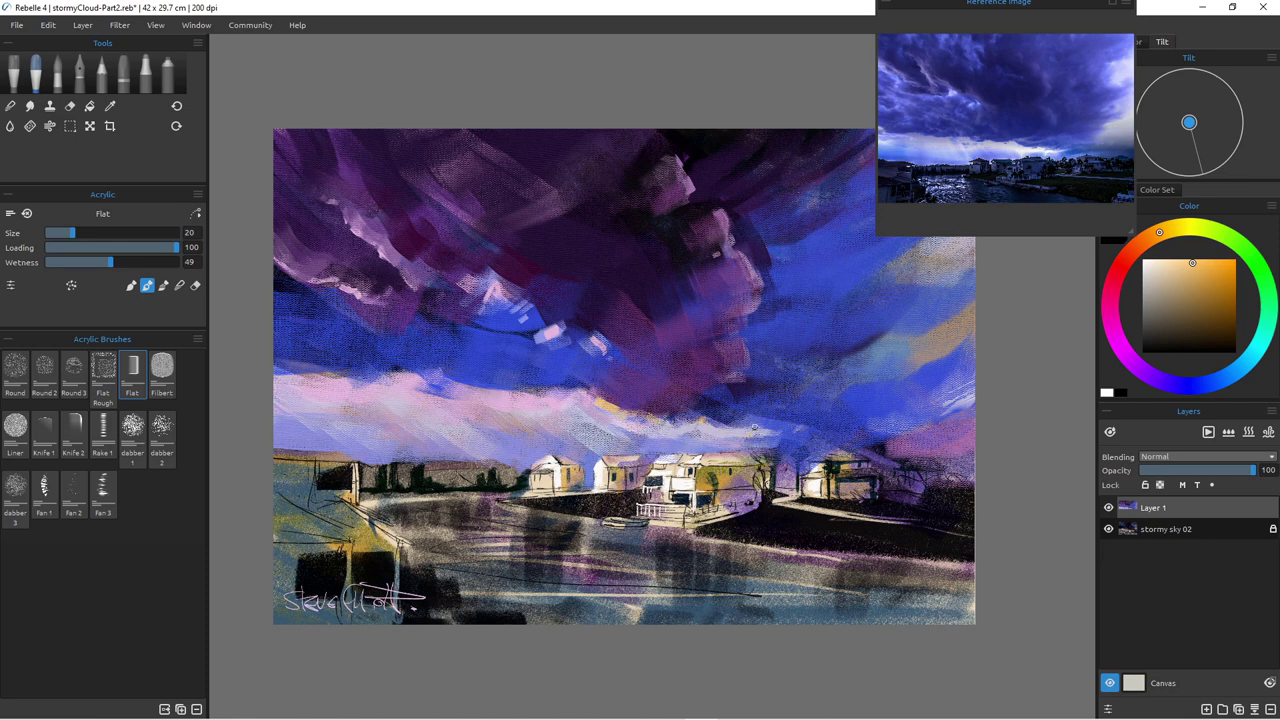
Step: Add light orange accents along the pink cloud band's upper edge toward the left, using the Flat brush at 50 and 16
key("]")
key("]")
left_click_drag(537, 391, 522, 389)
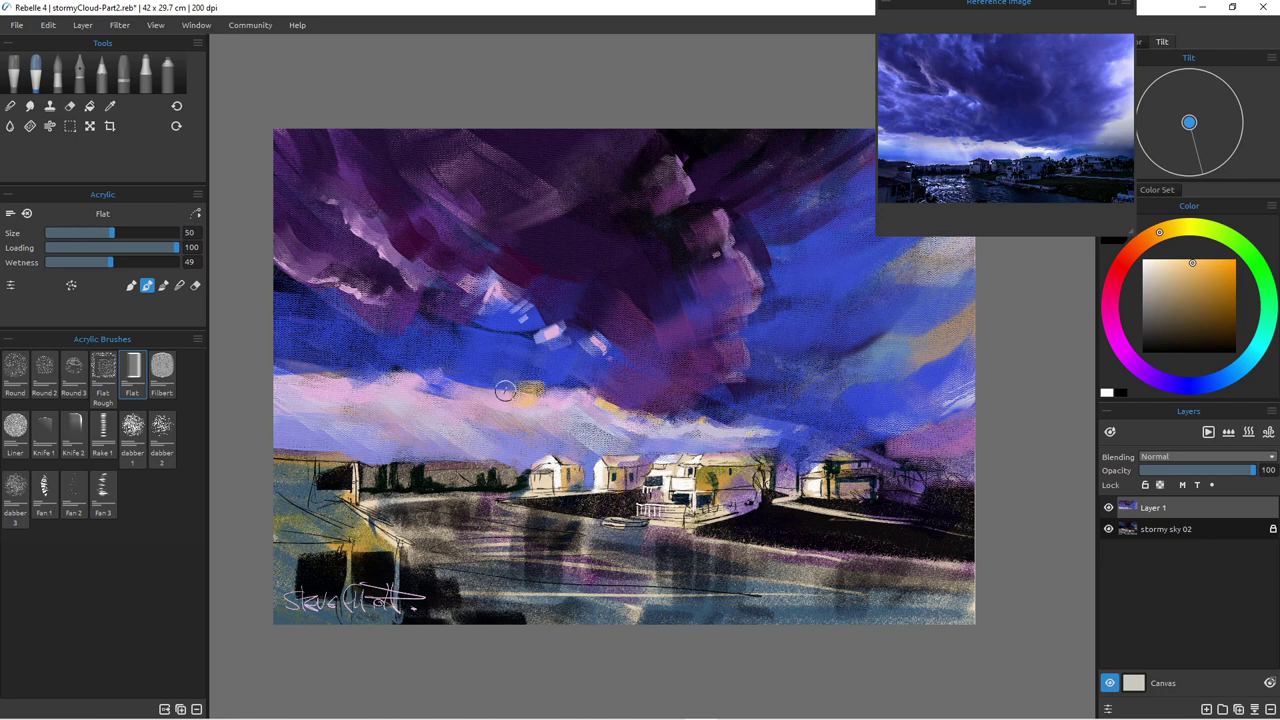
key("bracketleft")
key("bracketleft")
key("bracketleft")
key("bracketleft")
key("bracketleft")
key("bracketleft")
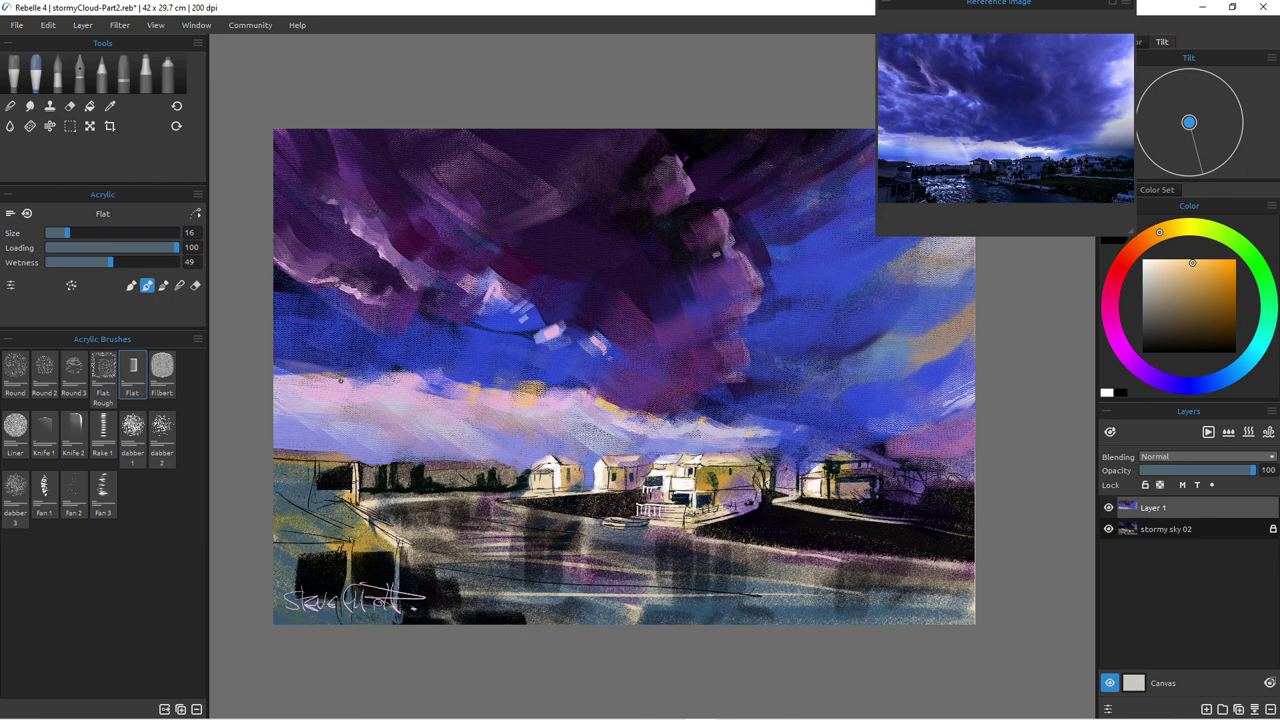
left_click_drag(381, 377, 410, 377)
Step: Dab the light orange onto the dark tree line between the left building and the first white house
scroll(511, 417, "down", 8)
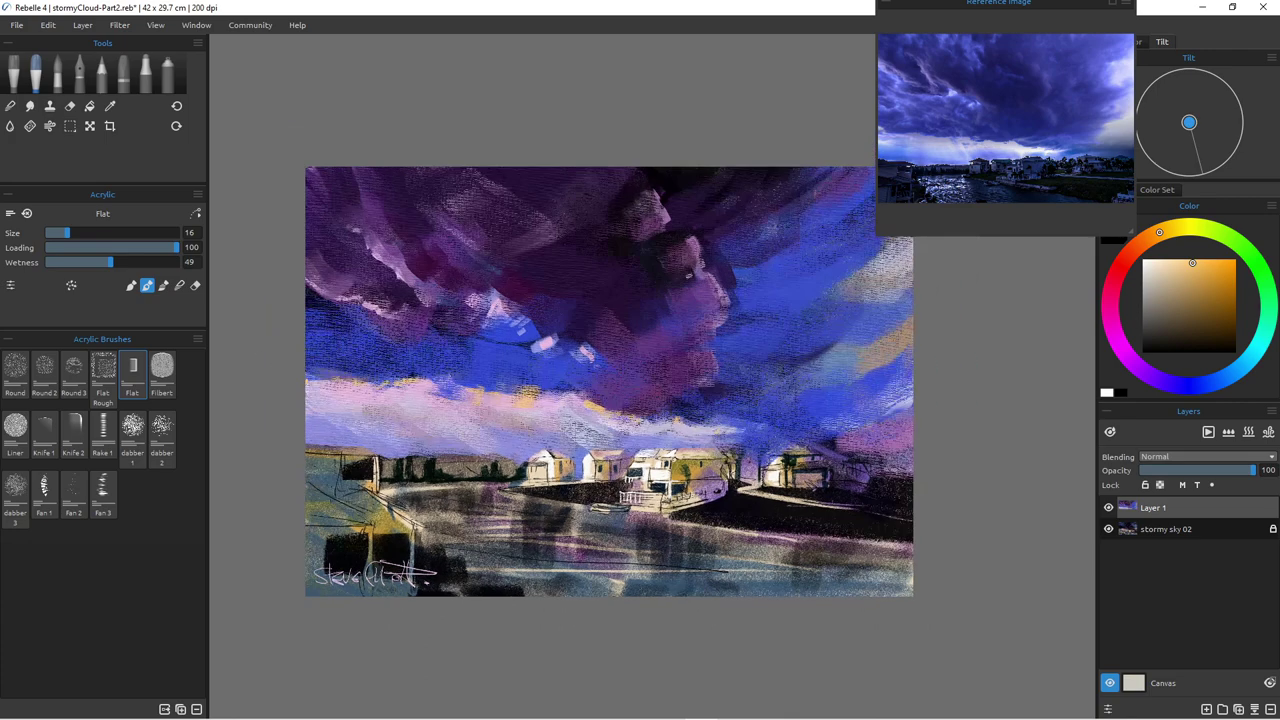
scroll(511, 417, "up", 6)
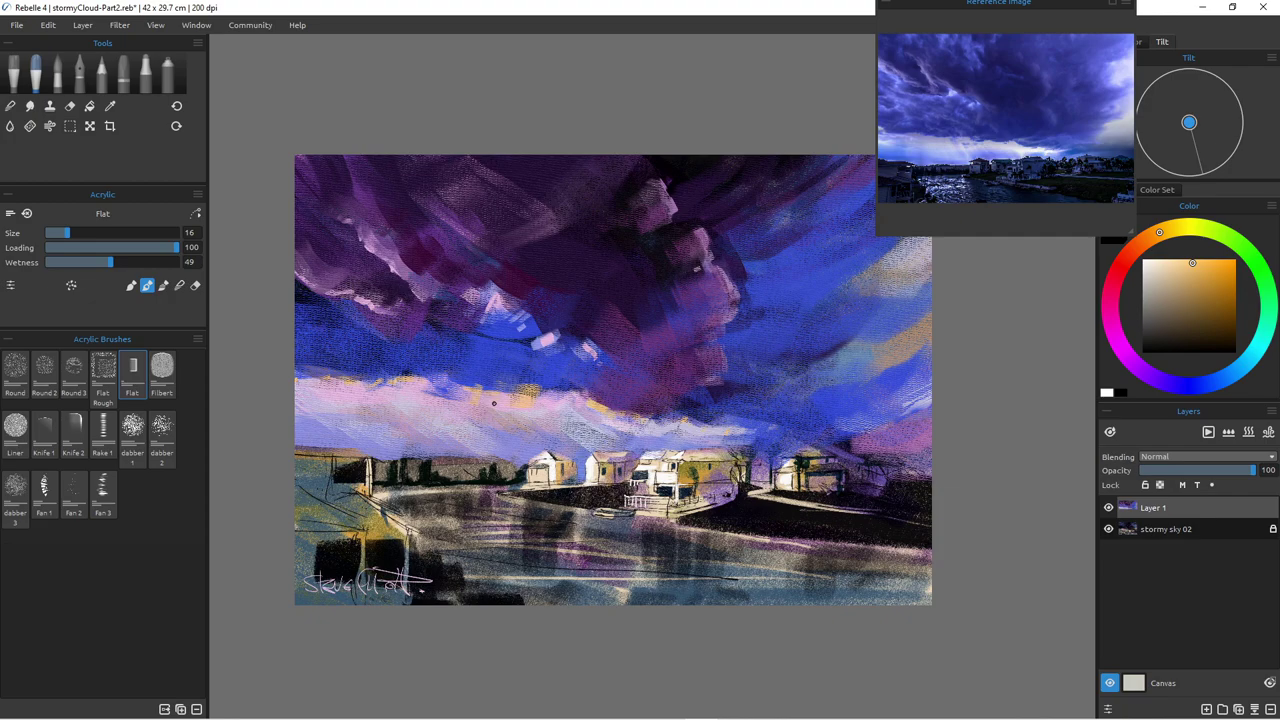
scroll(552, 444, "up", 10)
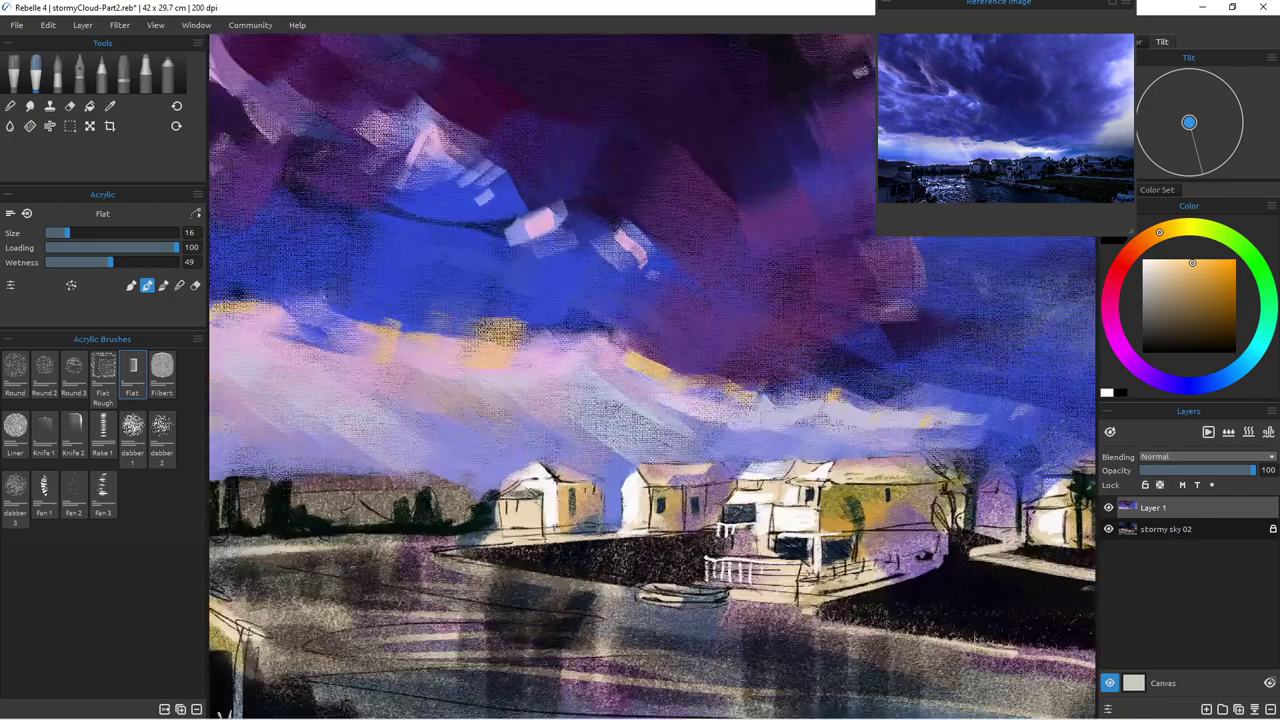
left_click_drag(552, 444, 638, 334)
scroll(560, 446, "down", 5)
scroll(560, 446, "up", 5)
left_click_drag(560, 446, 656, 393)
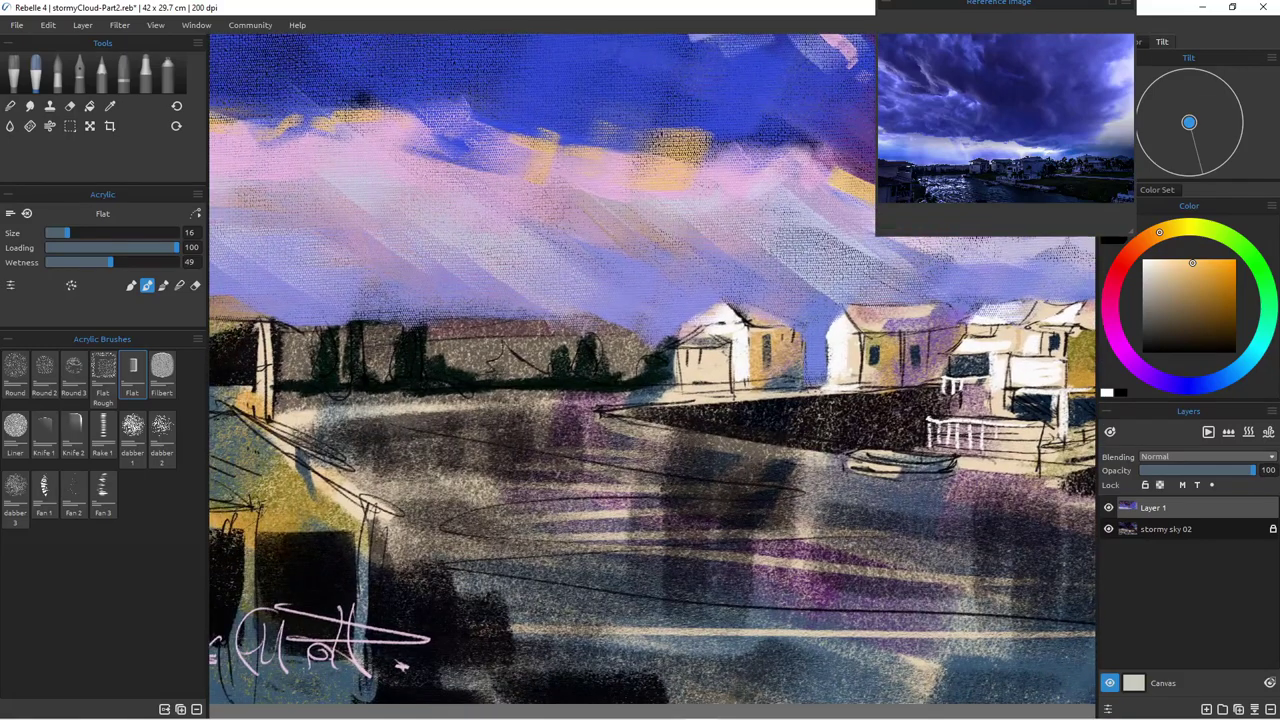
scroll(652, 446, "down", 3)
scroll(652, 446, "up", 1)
left_click_drag(502, 368, 541, 374)
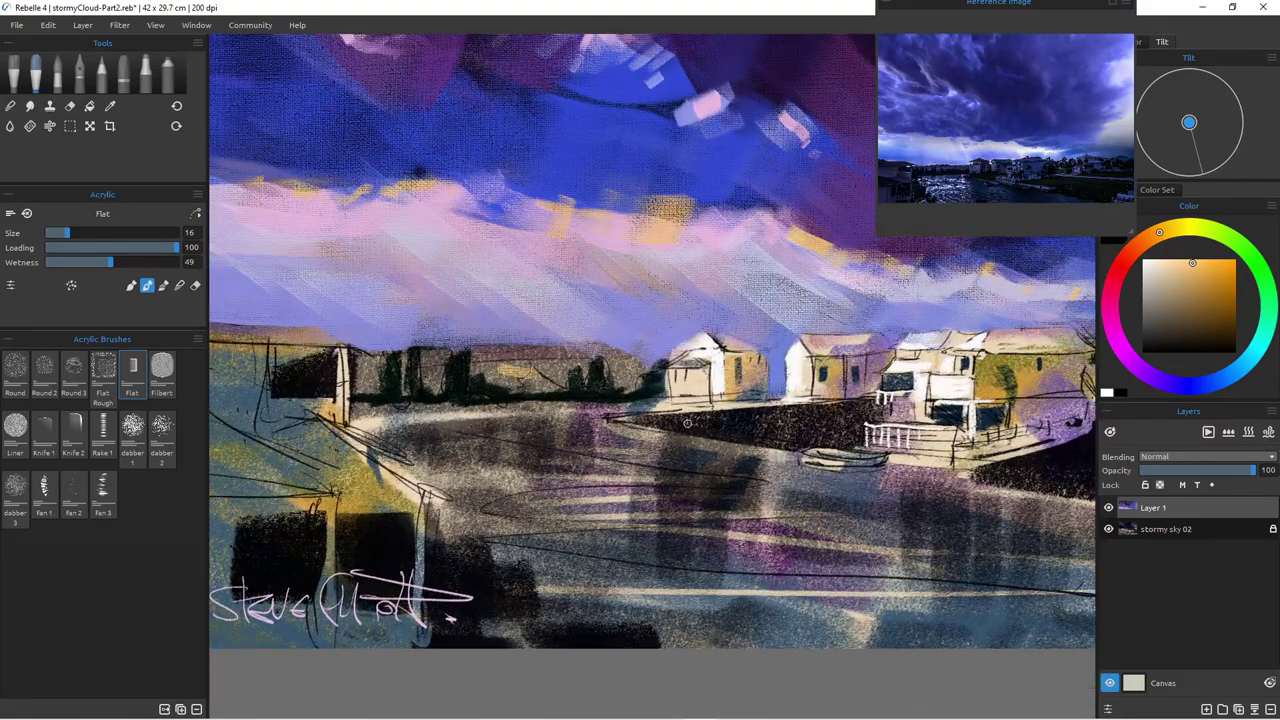
Step: Mix a muted olive green and cover the dark tree line beside the houses with the Flat brush at 60 and 50
left_click(1160, 294)
left_click_drag(1181, 227, 1188, 227)
left_click(1172, 296)
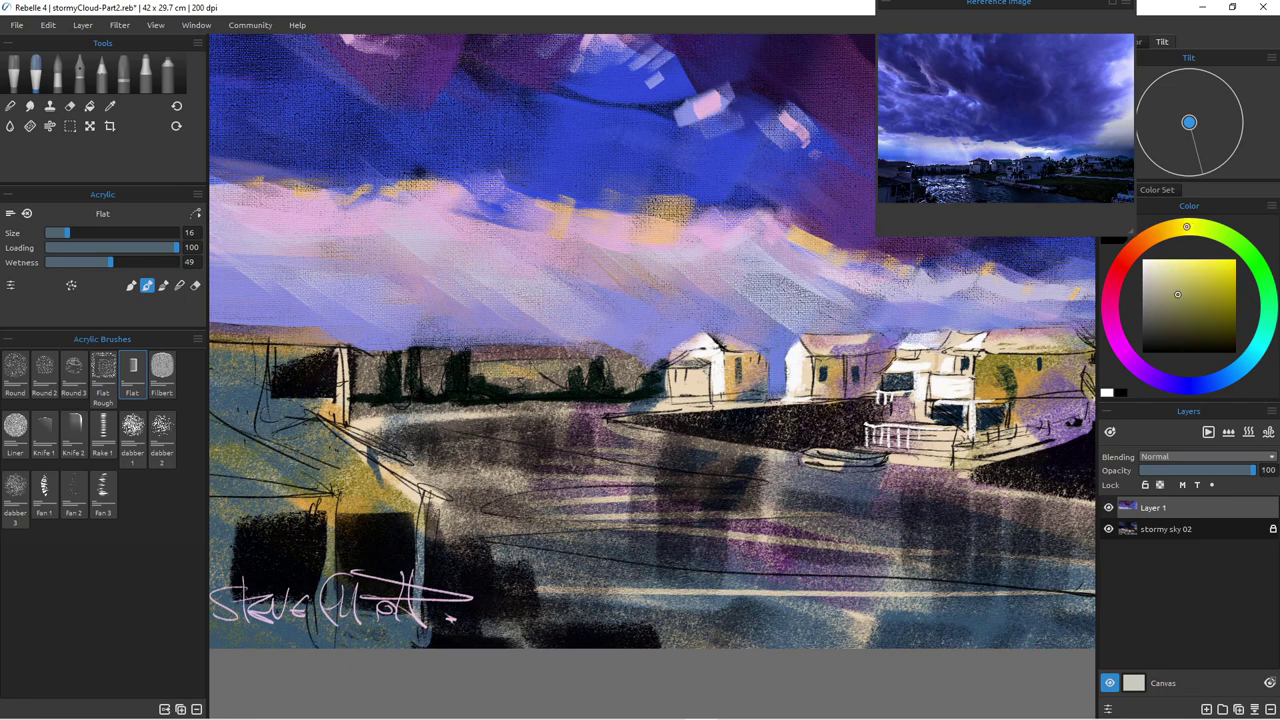
key("bracketright")
key("bracketright")
key("bracketright")
key("bracketright")
key("bracketright")
key("bracketright")
key("bracketright")
key("bracketright")
key("bracketright")
key("bracketright")
key("bracketleft")
key("bracketleft")
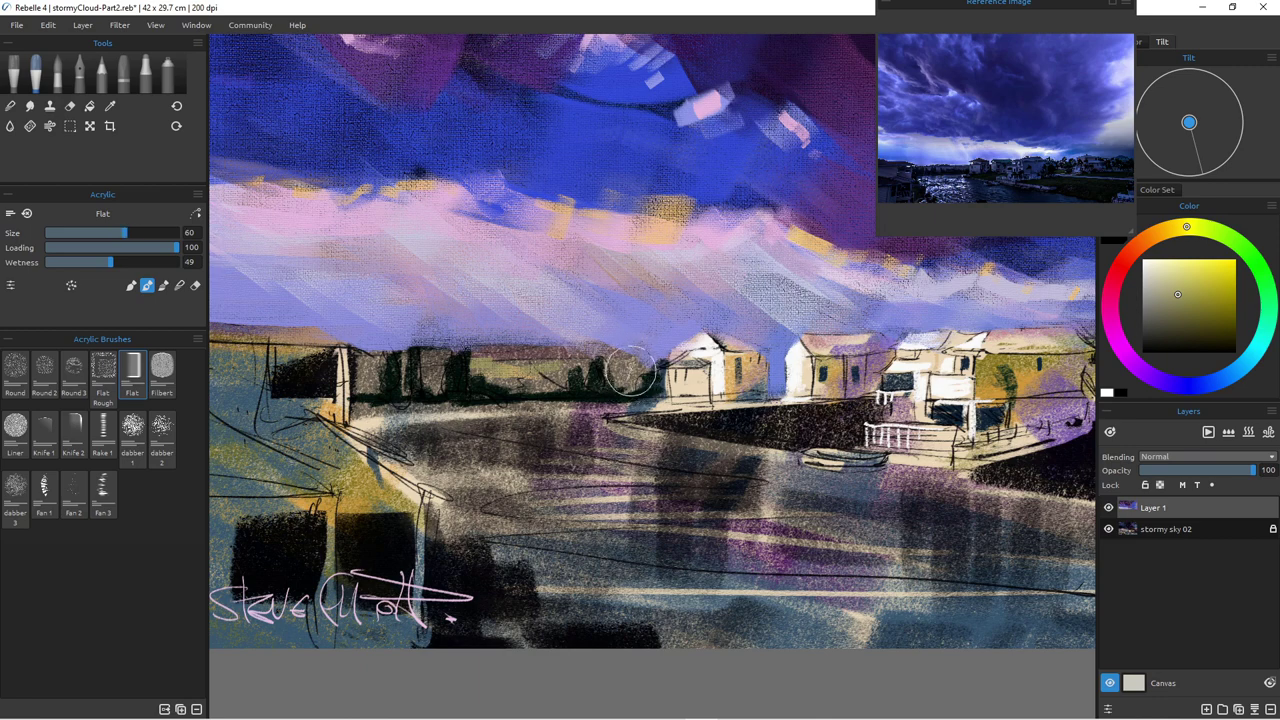
left_click_drag(648, 373, 440, 378)
key("bracketleft")
left_click_drag(365, 391, 511, 394)
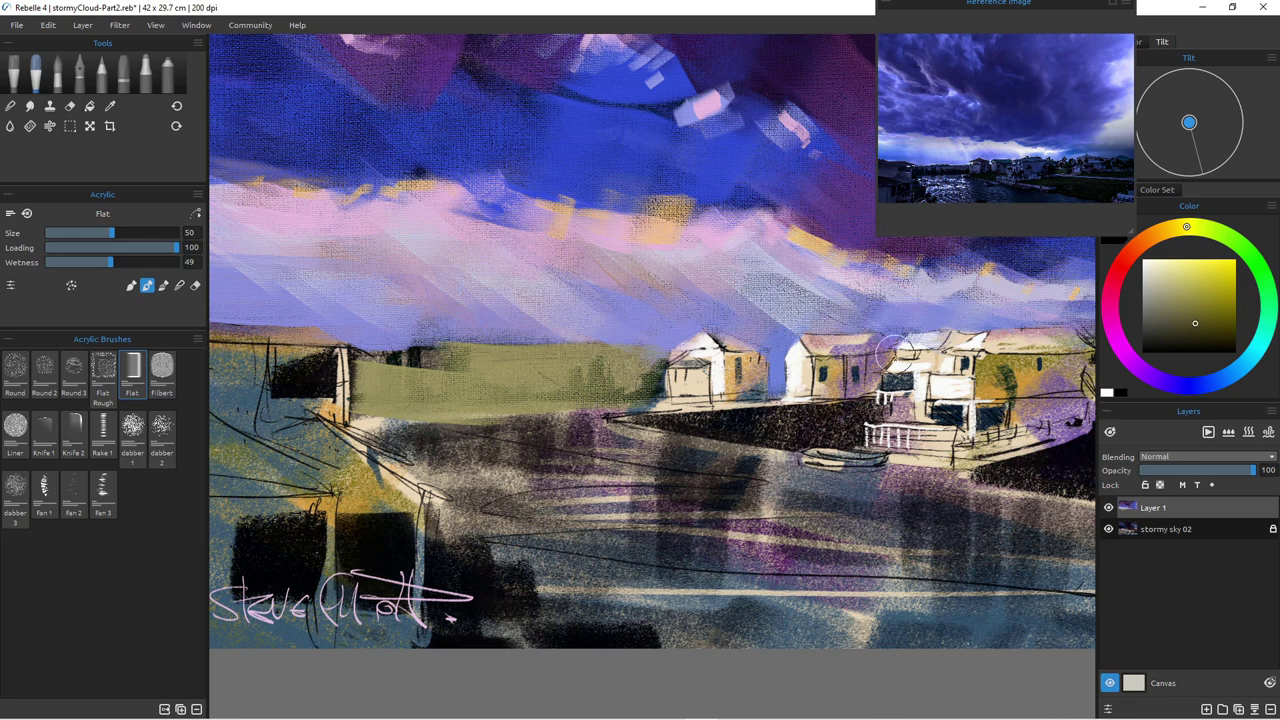
Step: Choose a muted dark blue and dab distant trees along the green bank's upper-left edge, reducing the Flat brush to 14
left_click(1131, 361)
left_click(1180, 385)
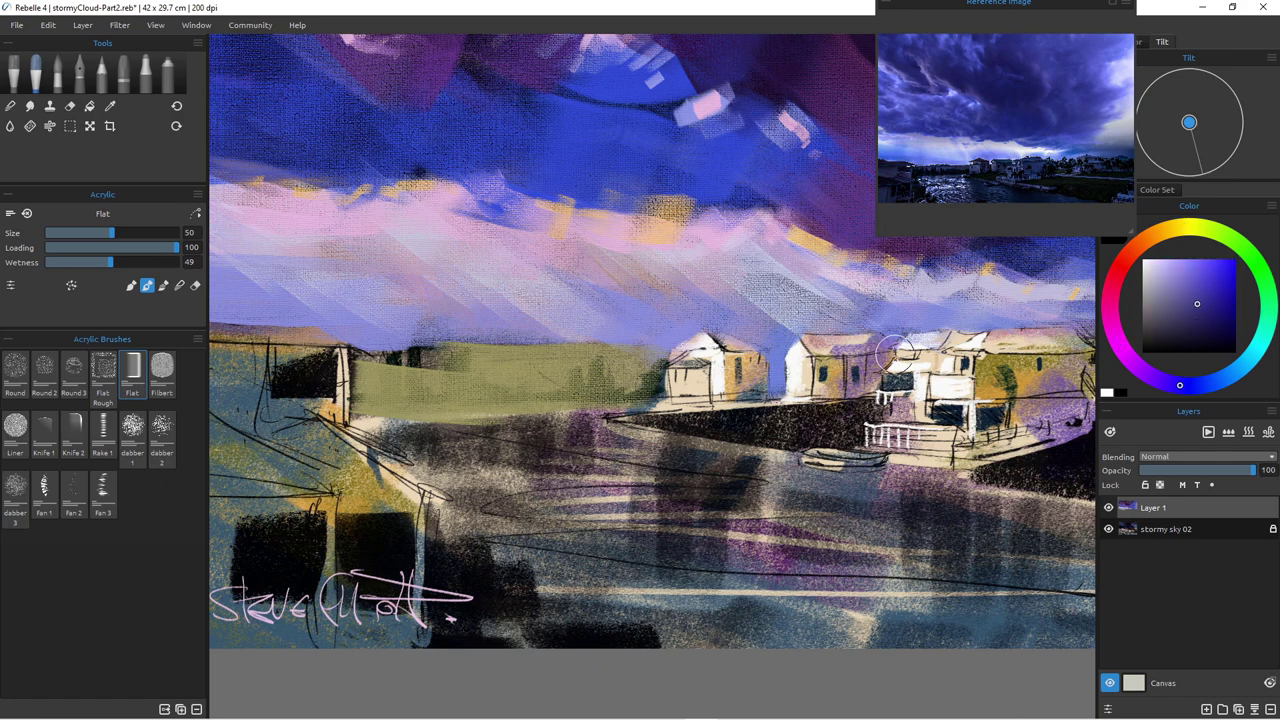
left_click(1187, 305)
mouse_move(412, 340)
left_mouse_down()
mouse_move(369, 325)
mouse_move(382, 299)
mouse_move(394, 350)
mouse_move(421, 347)
mouse_move(405, 356)
mouse_move(467, 360)
mouse_move(474, 346)
mouse_move(489, 354)
mouse_move(455, 352)
mouse_move(485, 339)
mouse_move(515, 368)
mouse_move(495, 348)
mouse_move(686, 375)
mouse_move(425, 371)
mouse_move(518, 357)
mouse_move(387, 361)
left_mouse_up()
key("bracketleft")
key("bracketleft")
key("bracketleft")
key("bracketleft")
key("bracketleft")
key("bracketleft")
key("bracketleft")
key("bracketleft")
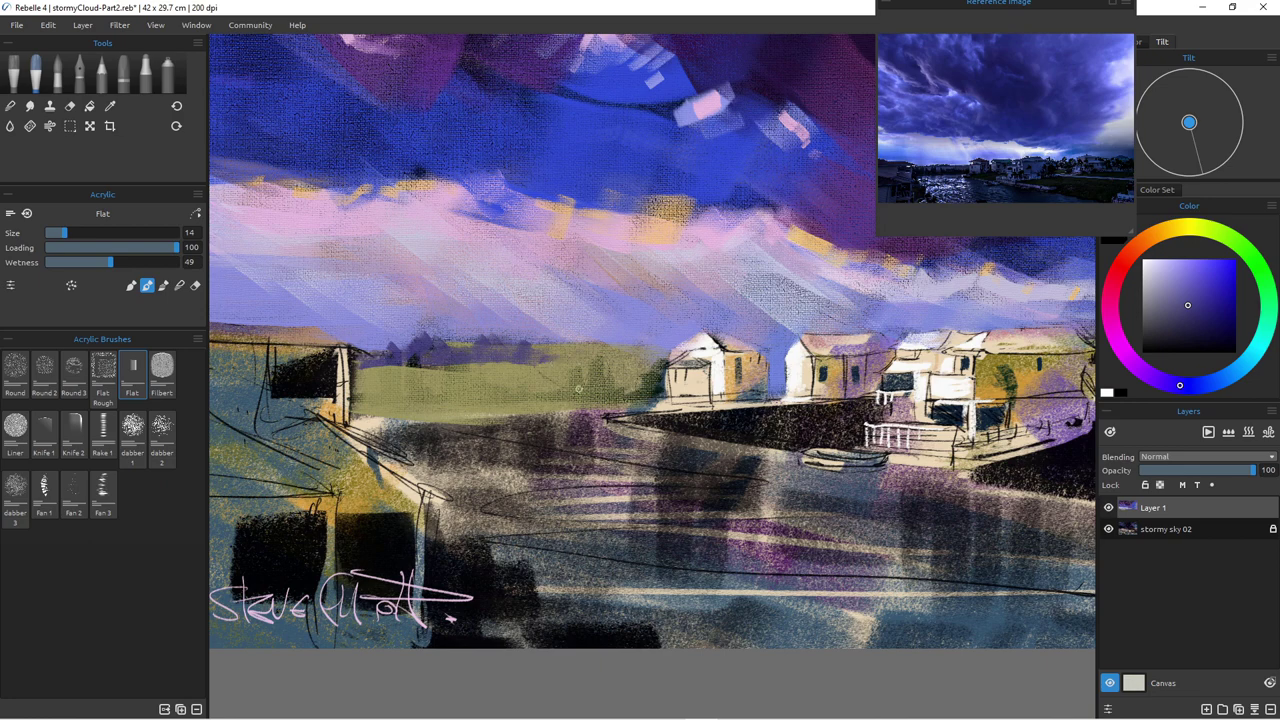
Step: Sample the pale sky tones above the white houses and rework the sky behind them with the Flat brush at 45
key("bracketright")
key("bracketright")
key("bracketright")
key("bracketright")
key("bracketright")
key("bracketright")
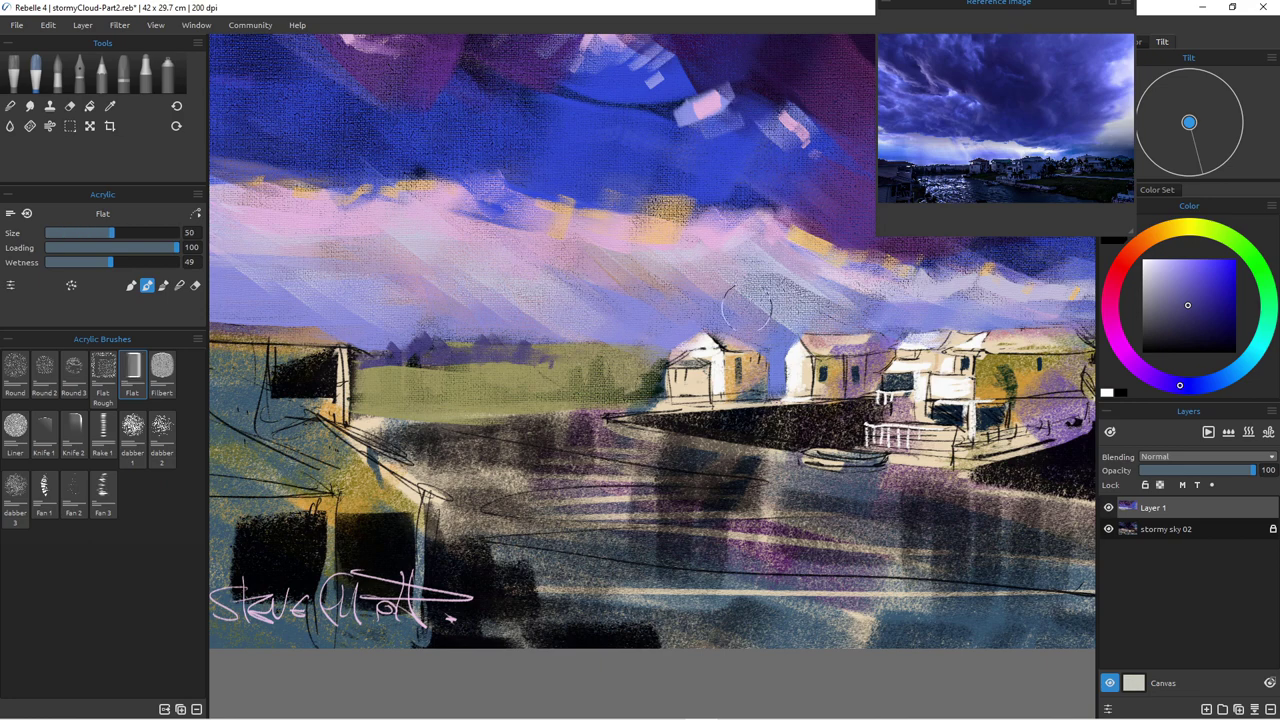
left_click(780, 275, "alt")
left_click(794, 277, "alt")
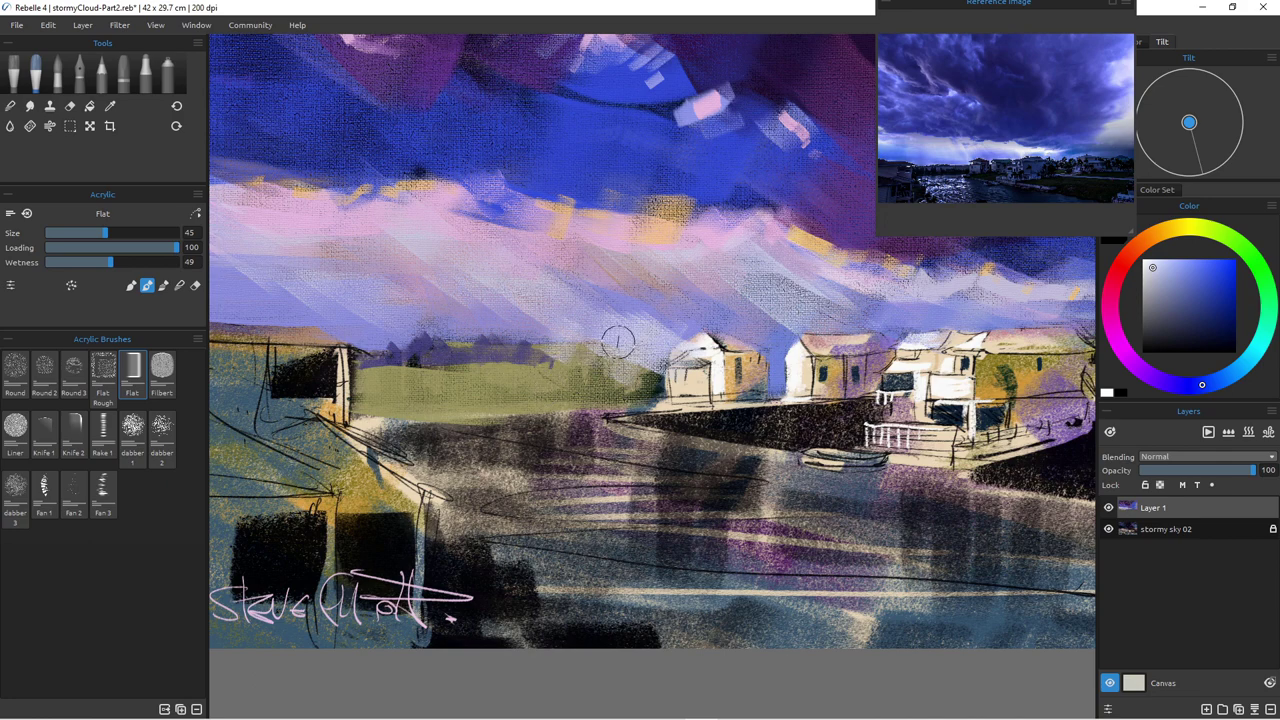
Step: Touch up the top of the tree line beside the first white house with sampled olive and pale sky color, Flat brush at 18
left_click(554, 380, "alt")
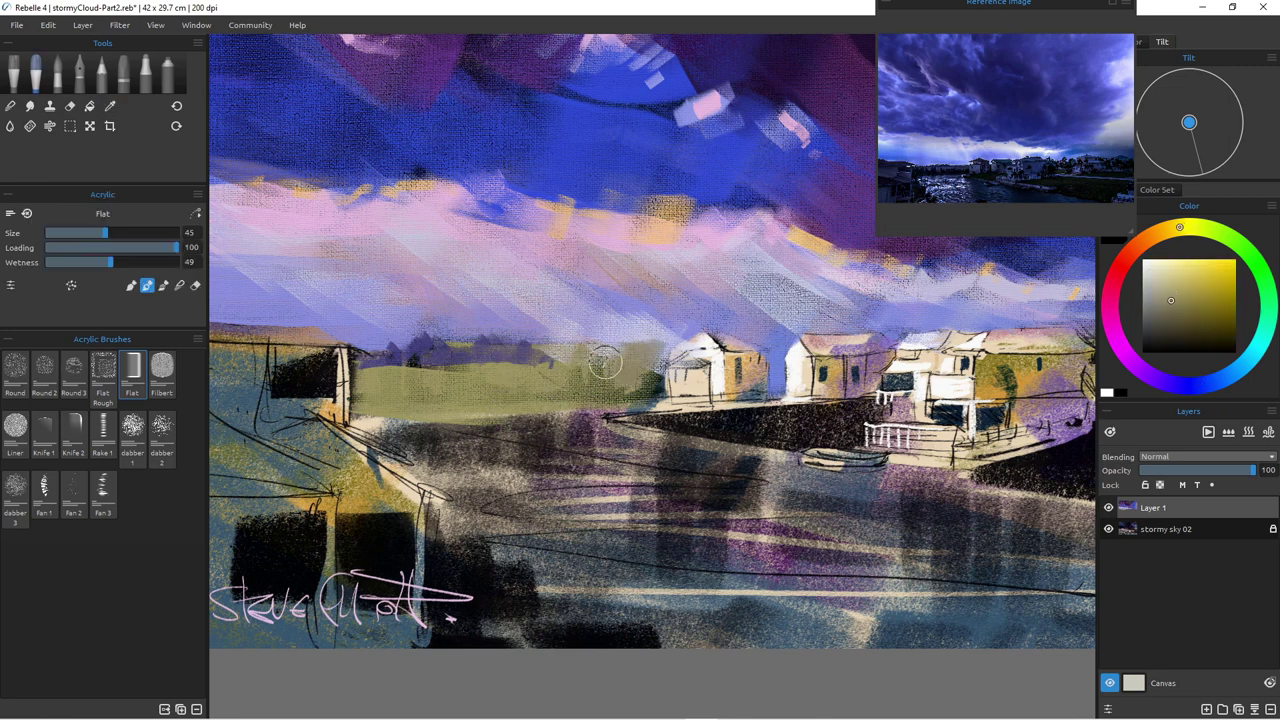
key("bracketleft")
key("bracketleft")
key("bracketleft")
key("bracketleft")
key("bracketleft")
key("bracketleft")
key("bracketleft")
key("bracketleft")
key("bracketleft")
left_click_drag(640, 348, 594, 349)
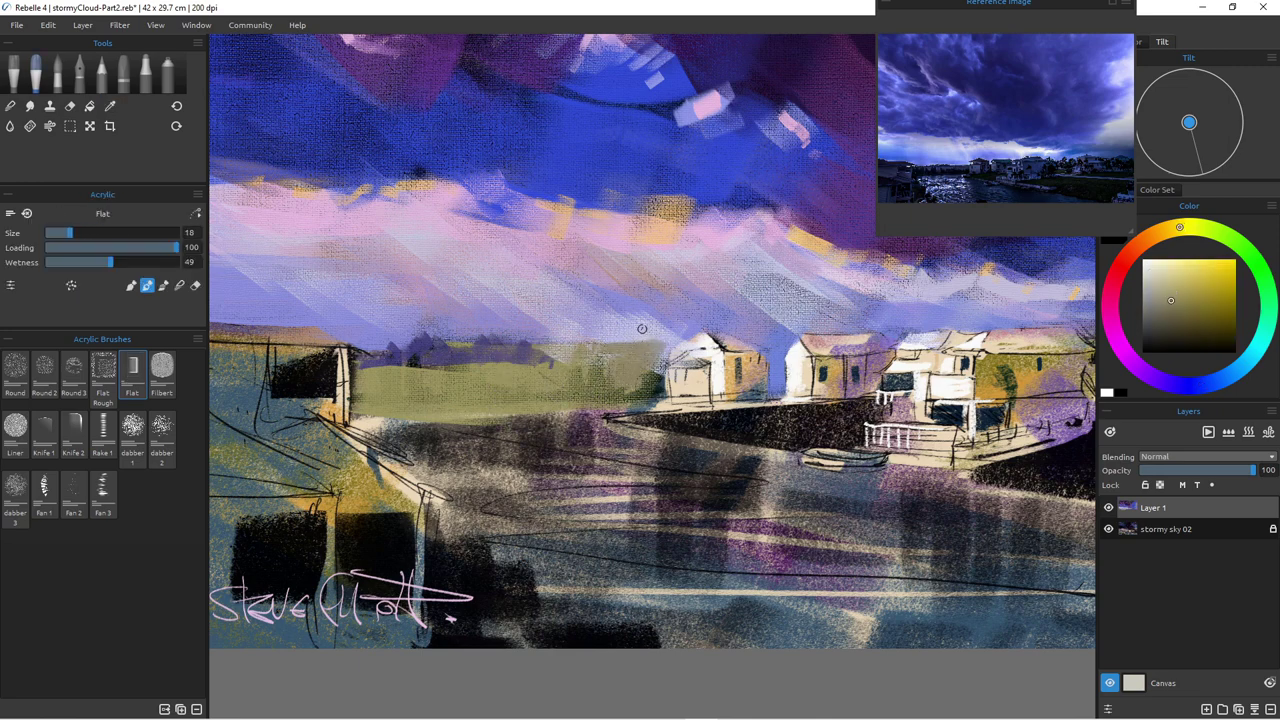
left_click(690, 350, "alt")
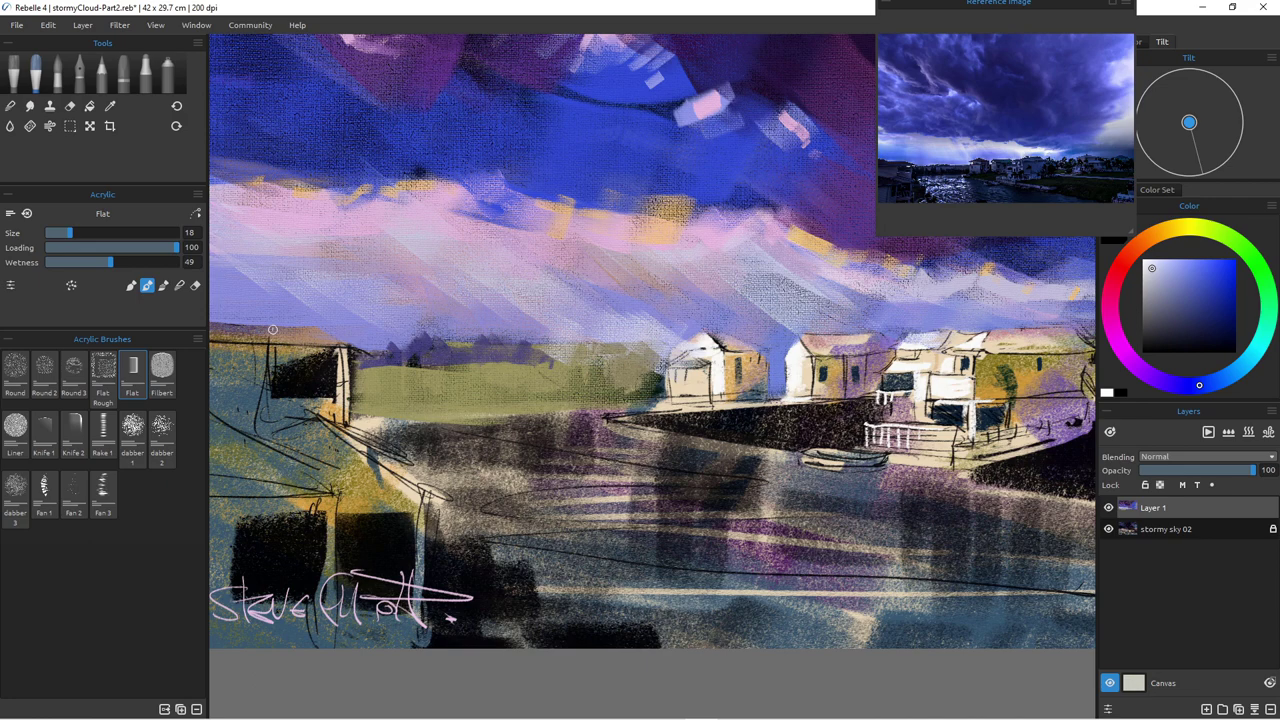
Step: Choose a dark green and dab the first bush on the olive bank beside the left building
left_click(1254, 260)
left_click(1170, 274)
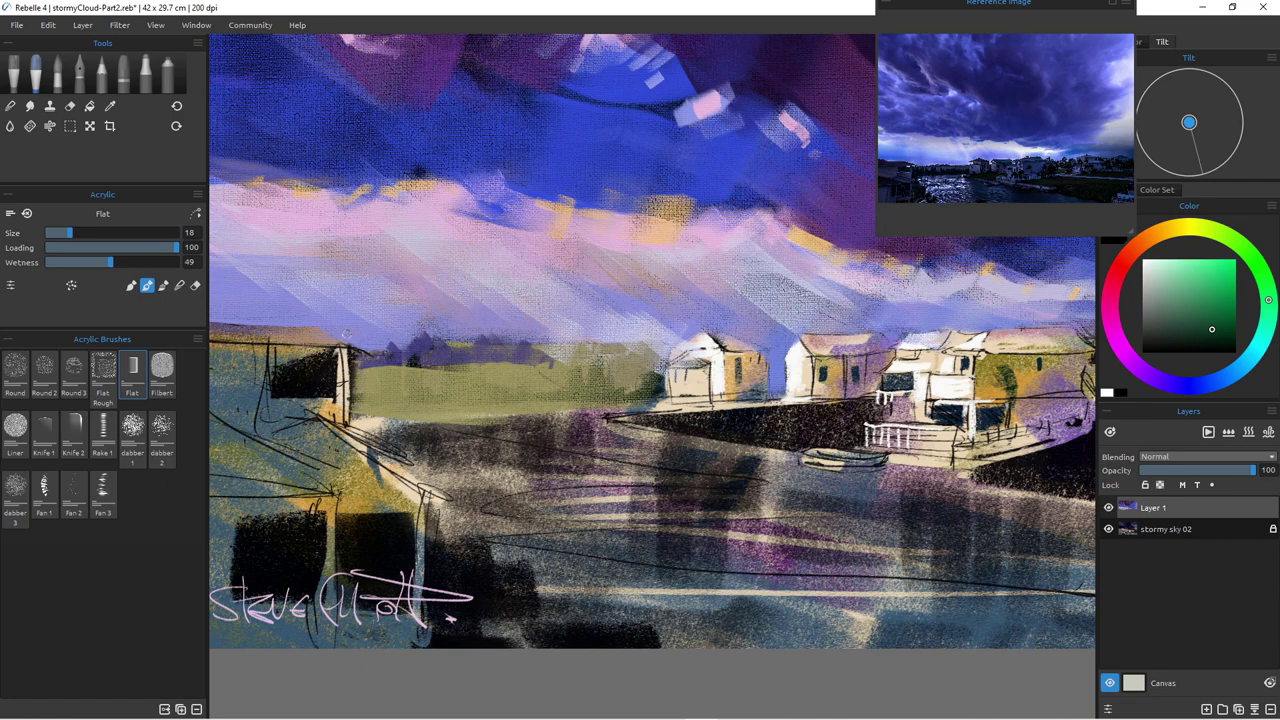
key("[")
key("[")
key("]")
key("]")
key("]")
key("]")
mouse_move(376, 380)
left_mouse_down()
mouse_move(383, 415)
mouse_move(362, 397)
mouse_move(358, 411)
mouse_move(400, 414)
left_mouse_up()
Step: Paint tall dark green trees rightward from the first bush on the bank, with the Flat brush at 18 and 20
key("[")
key("[")
key("bracketleft")
key("bracketleft")
key("bracketleft")
key("bracketright")
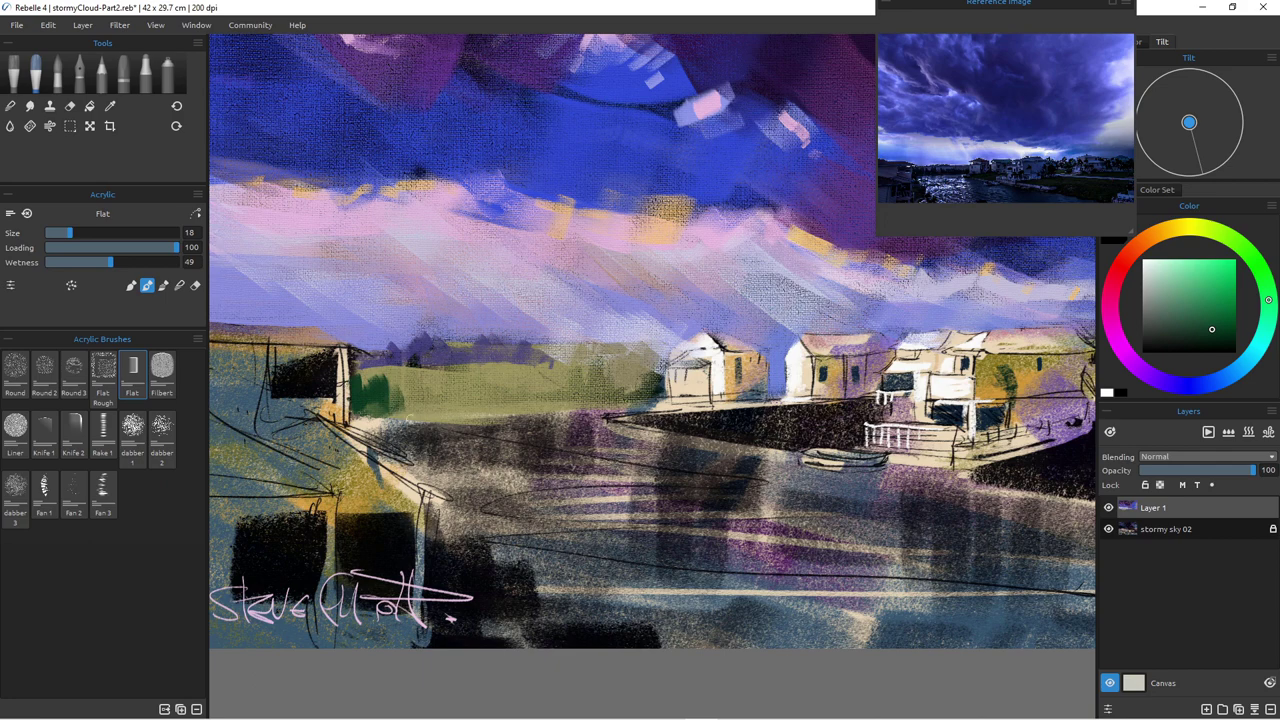
mouse_move(404, 370)
left_mouse_down()
mouse_move(404, 412)
mouse_move(410, 398)
mouse_move(420, 418)
left_mouse_up()
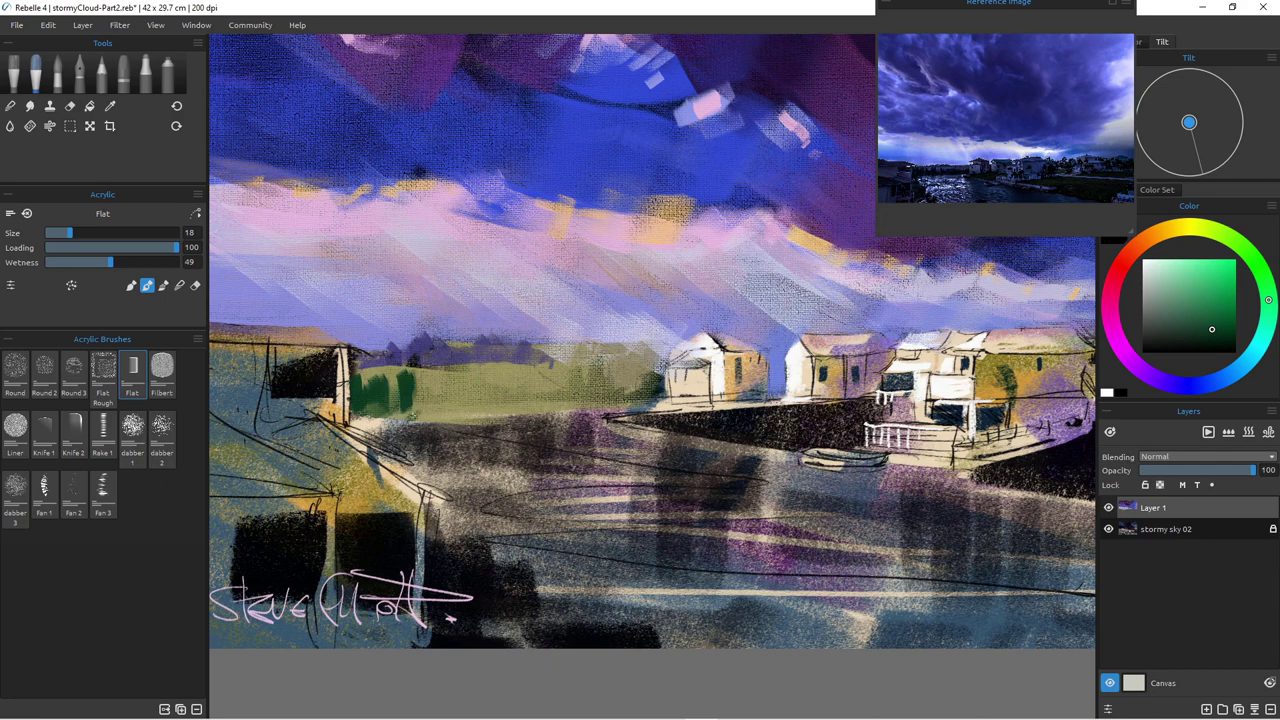
key("]")
mouse_move(405, 347)
left_mouse_down()
mouse_move(419, 408)
mouse_move(402, 414)
mouse_move(425, 406)
mouse_move(431, 381)
mouse_move(430, 412)
mouse_move(433, 362)
mouse_move(449, 410)
left_mouse_up()
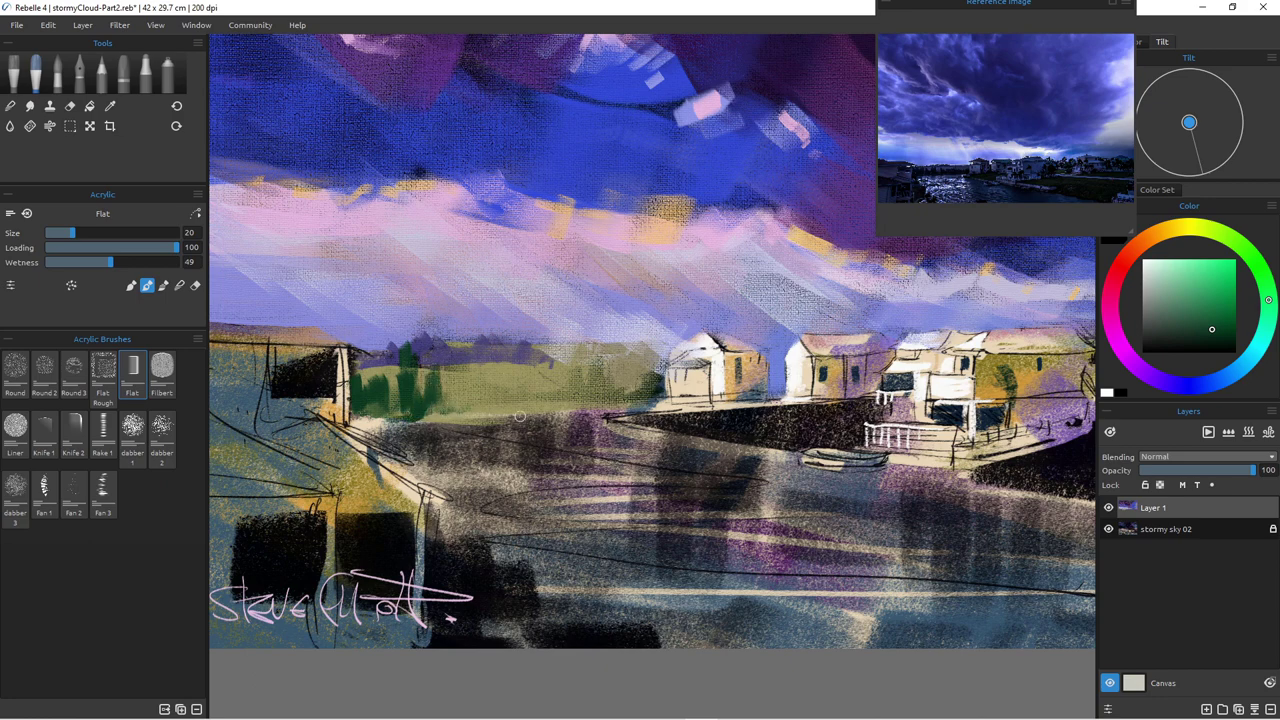
Step: Add dark green trees along the middle of the bank with the Flat brush at 16 and 18
key("[")
mouse_move(465, 373)
left_mouse_down()
mouse_move(452, 413)
mouse_move(466, 396)
mouse_move(457, 412)
mouse_move(512, 404)
left_mouse_up()
key("bracketleft")
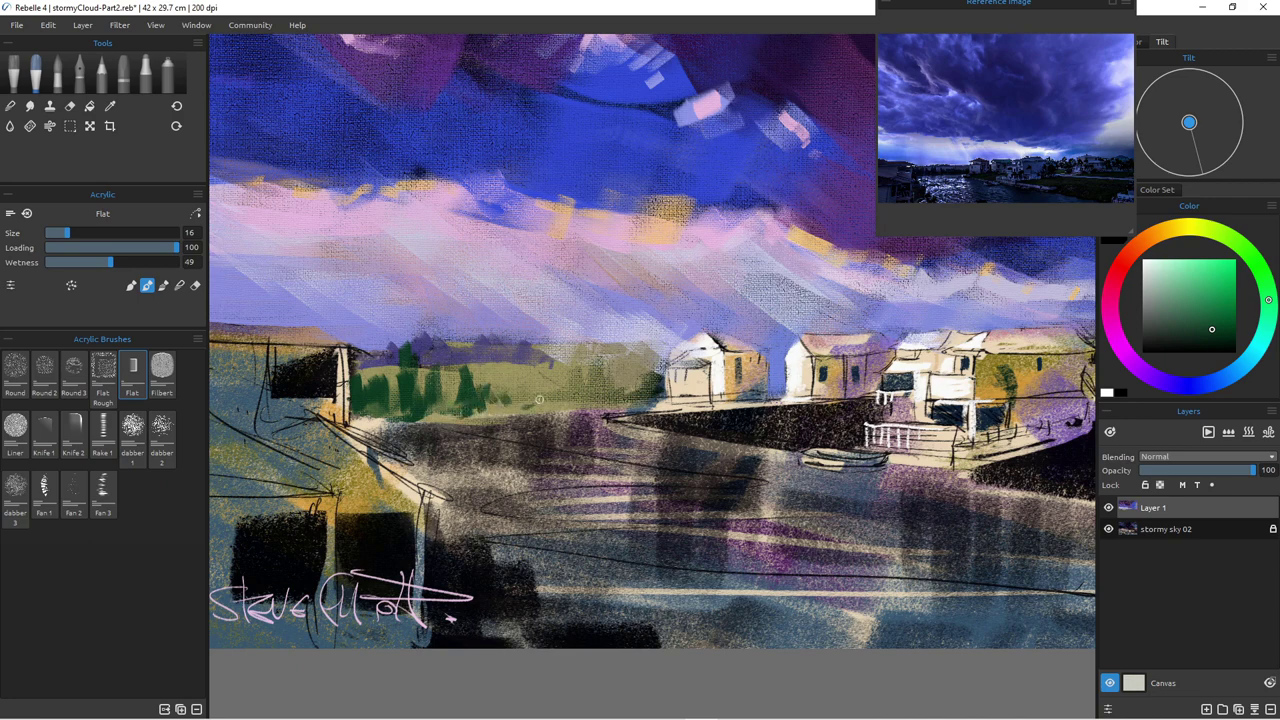
key("bracketright")
mouse_move(518, 365)
left_mouse_down()
mouse_move(512, 406)
mouse_move(542, 366)
mouse_move(549, 397)
left_mouse_up()
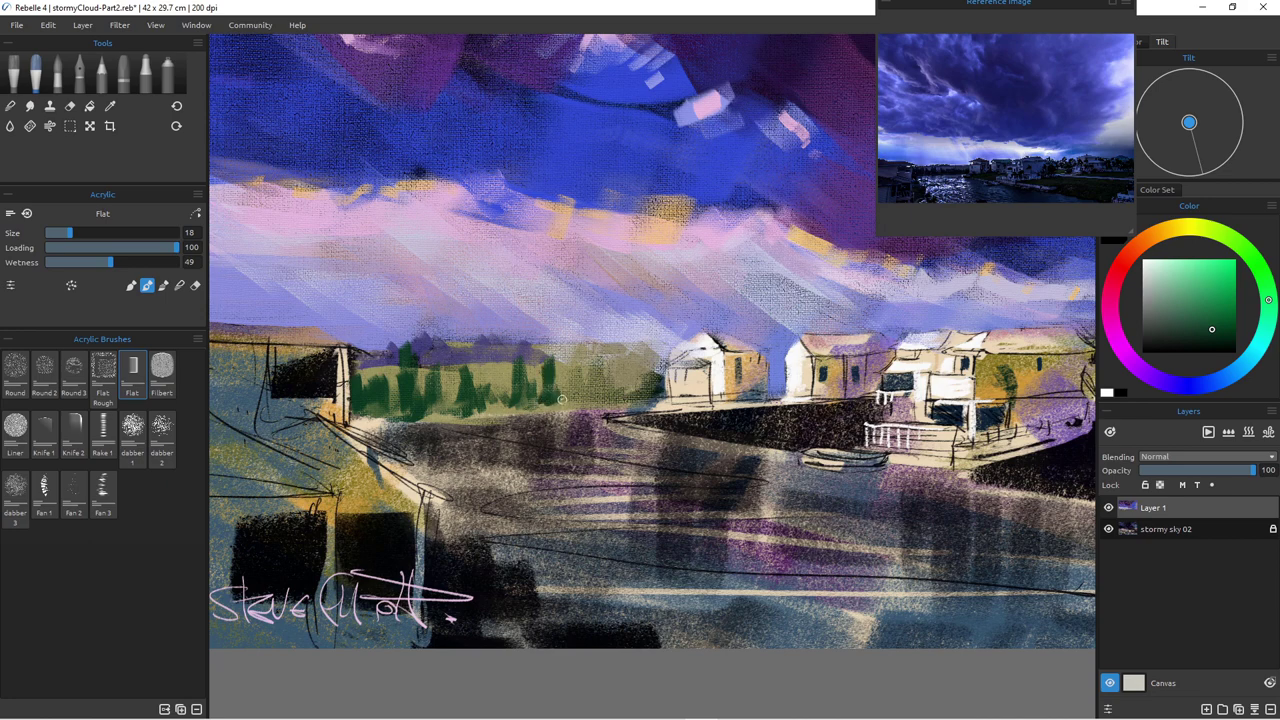
Step: Paint dark green trees from the first white house back to the middle of the bank and fill their bases, Flat brush at 14
mouse_move(660, 390)
left_mouse_down()
mouse_move(654, 374)
mouse_move(656, 398)
mouse_move(630, 398)
mouse_move(645, 386)
mouse_move(590, 396)
mouse_move(597, 405)
mouse_move(604, 354)
mouse_move(601, 384)
left_mouse_up()
key("bracketleft")
key("bracketleft")
mouse_move(618, 353)
left_mouse_down()
mouse_move(626, 384)
mouse_move(600, 350)
mouse_move(592, 384)
mouse_move(582, 396)
mouse_move(576, 371)
mouse_move(573, 394)
left_mouse_up()
left_click_drag(577, 383, 574, 407)
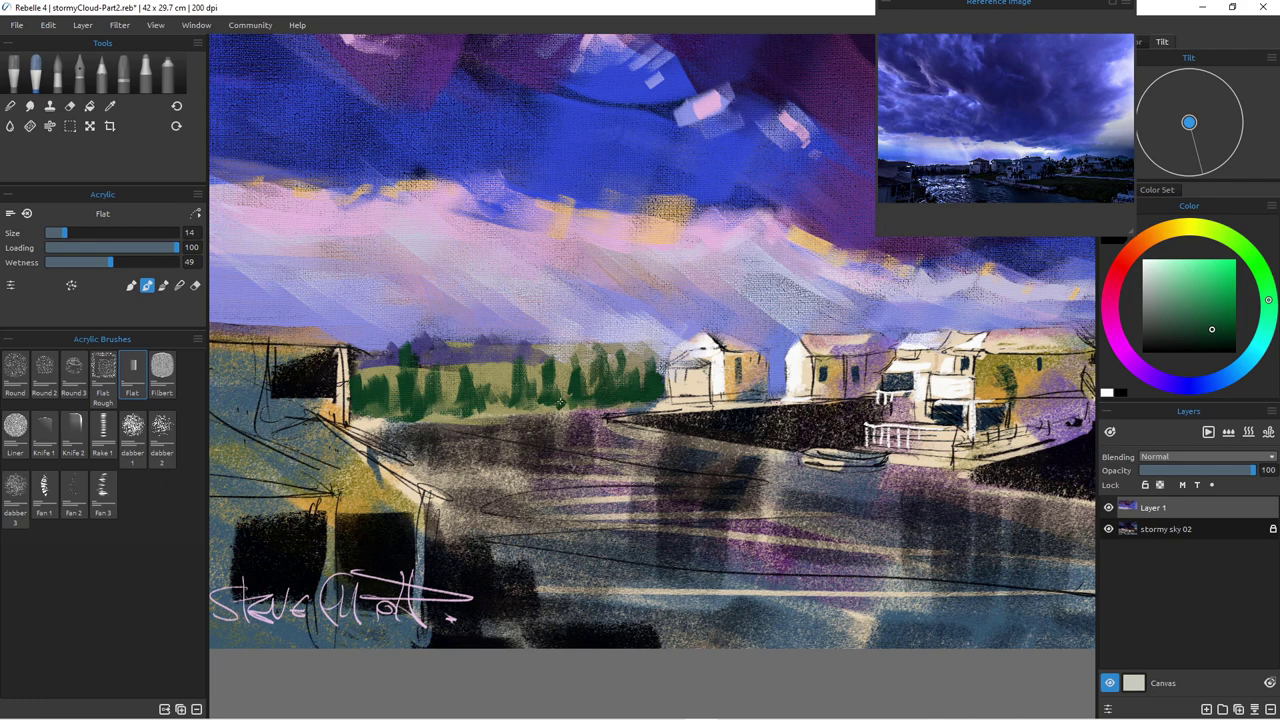
left_click_drag(531, 405, 512, 404)
left_click(1180, 385)
key("bracketright")
left_click_drag(576, 370, 578, 408)
left_click(1194, 271)
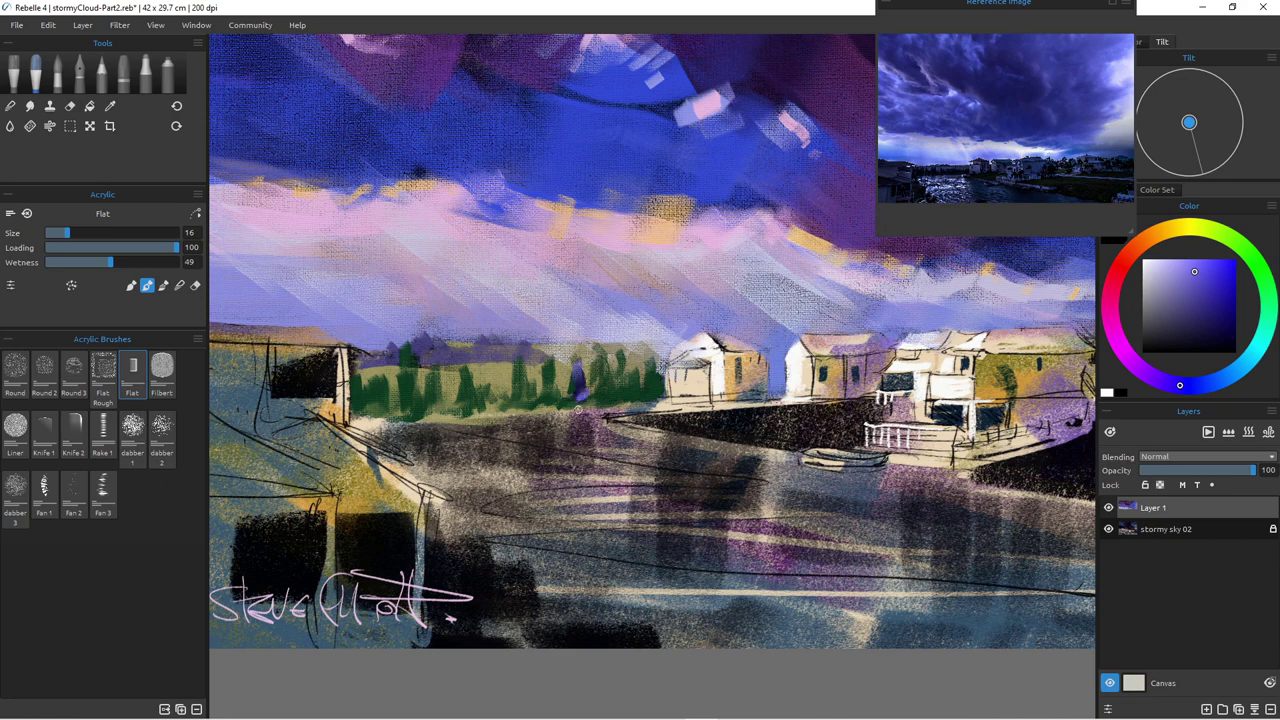
key("ctrl+z")
key("ctrl+z")
key("ctrl+z")
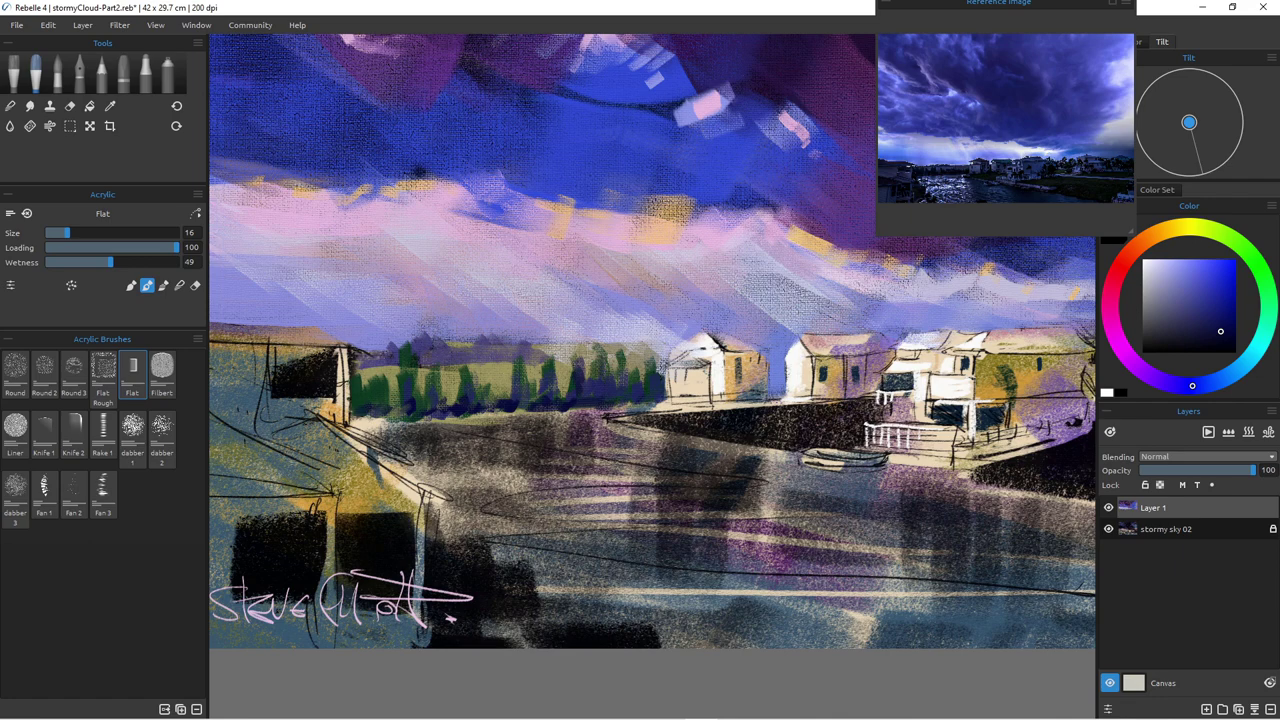
Step: Sample the left building's brown roof color and paint over its roof with the Flat brush at 16
key("ctrl+0")
scroll(514, 463, "up", 2)
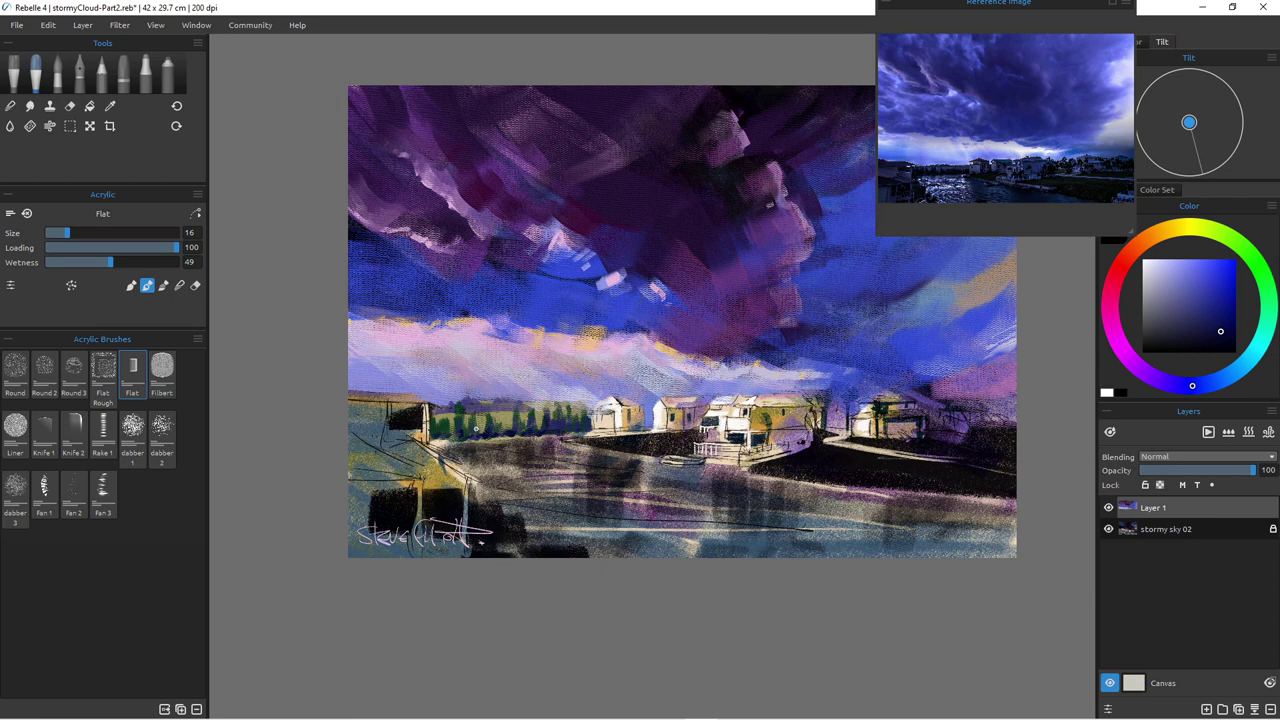
scroll(550, 416, "up", 4)
left_click_drag(550, 416, 729, 392)
left_click(428, 350, "alt")
mouse_move(424, 350)
left_mouse_down()
mouse_move(302, 346)
mouse_move(468, 367)
left_mouse_up()
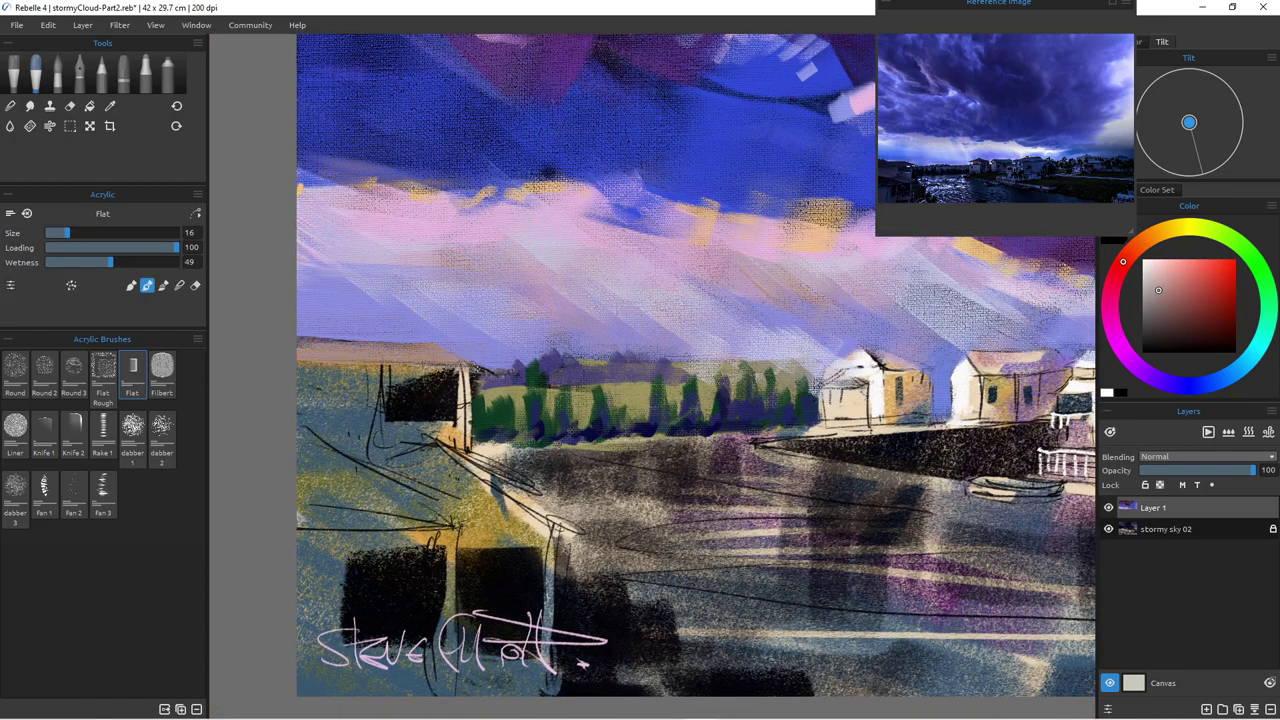
mouse_move(282, 327)
left_mouse_down()
mouse_move(367, 355)
mouse_move(311, 348)
left_mouse_up()
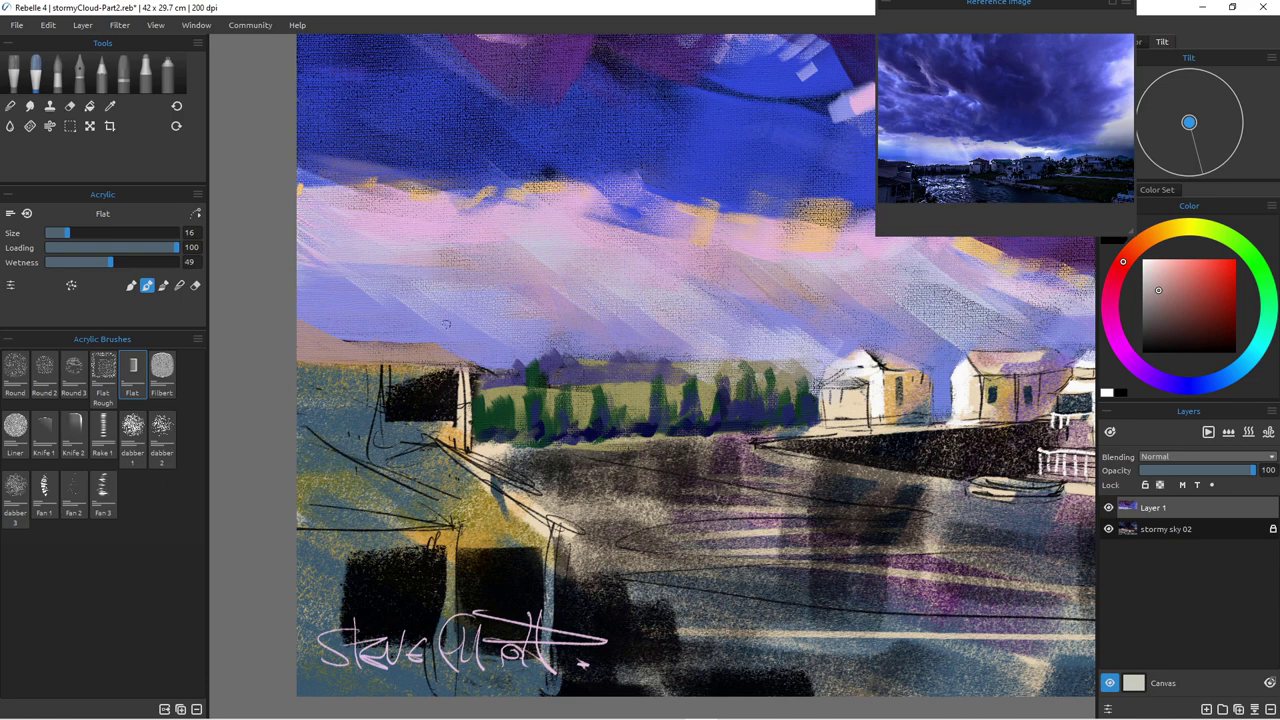
Step: Choose a pale lavender and paint the left building's eave and corner post with the Flat brush at 12
left_click(1173, 384)
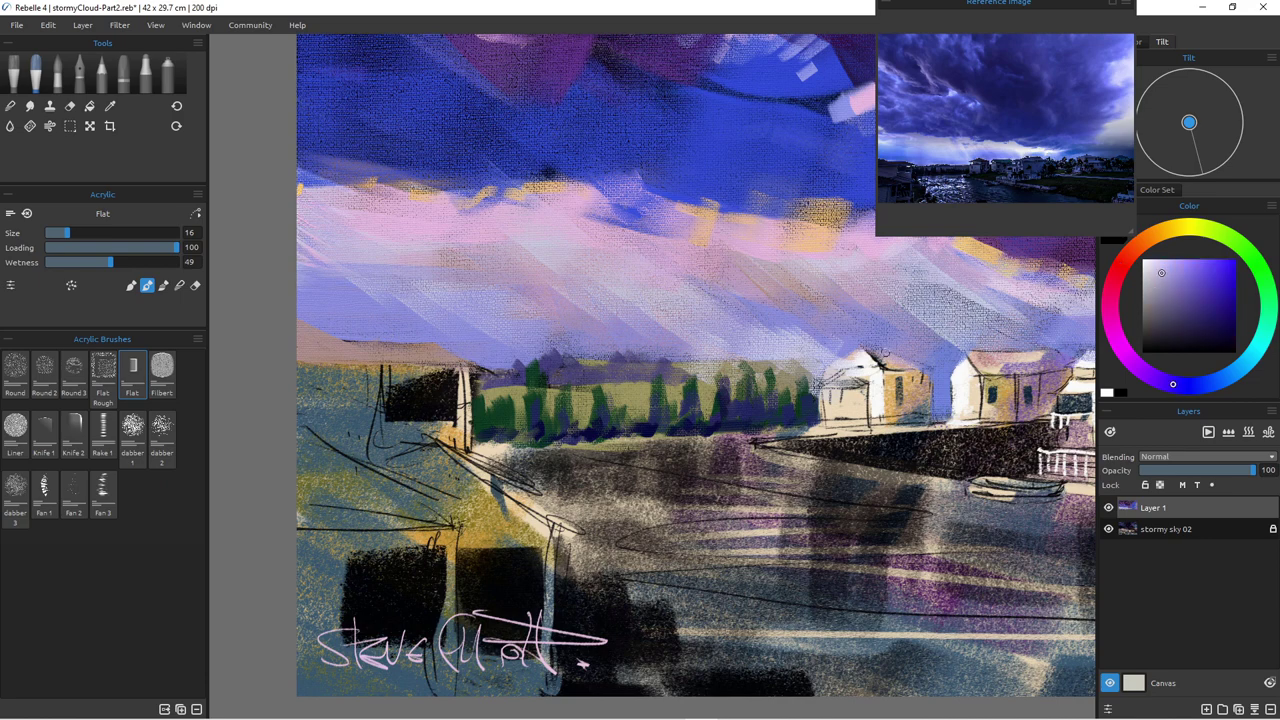
left_click_drag(66, 232, 55, 232)
mouse_move(472, 370)
left_mouse_down()
mouse_move(296, 368)
mouse_move(430, 365)
mouse_move(467, 446)
mouse_move(453, 421)
left_mouse_up()
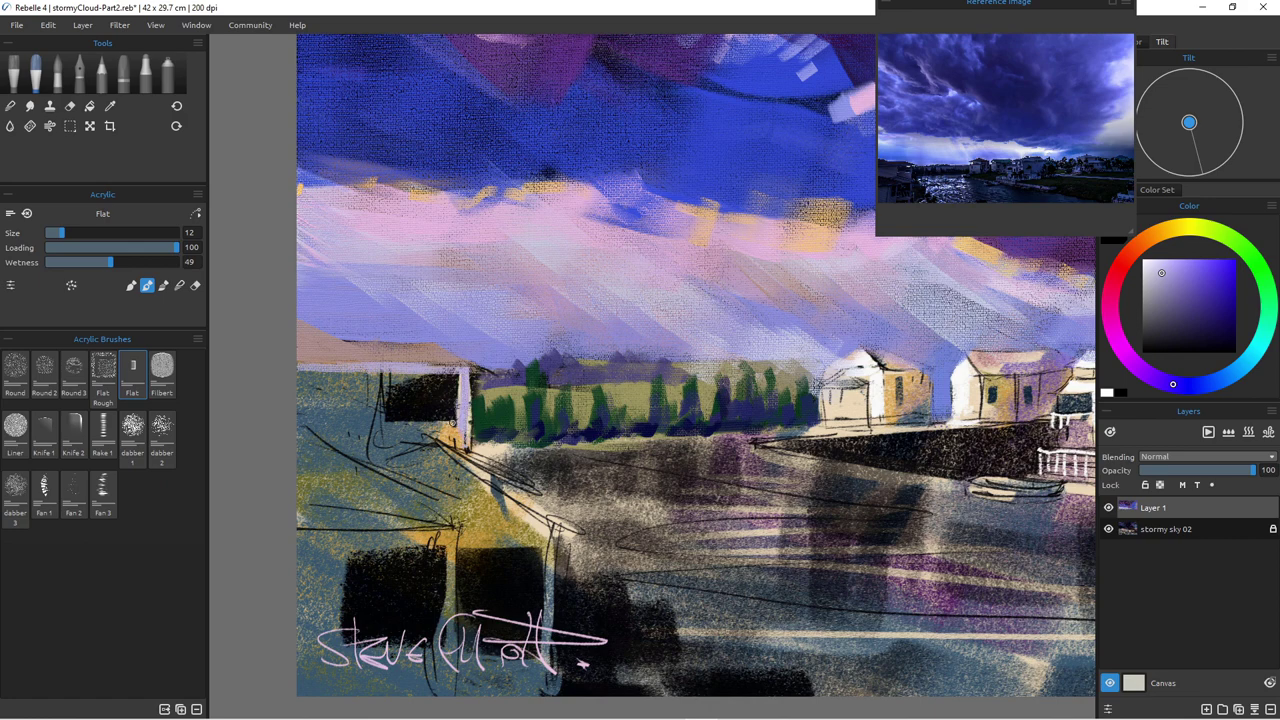
Step: Paint the distant trees and bank inside the left building's dark opening, using sampled muted violet and olive
left_click(508, 379, "alt")
mouse_move(430, 381)
left_mouse_down()
mouse_move(410, 380)
mouse_move(448, 388)
mouse_move(404, 375)
mouse_move(403, 389)
mouse_move(451, 393)
mouse_move(406, 393)
left_mouse_up()
left_click(465, 396, "alt")
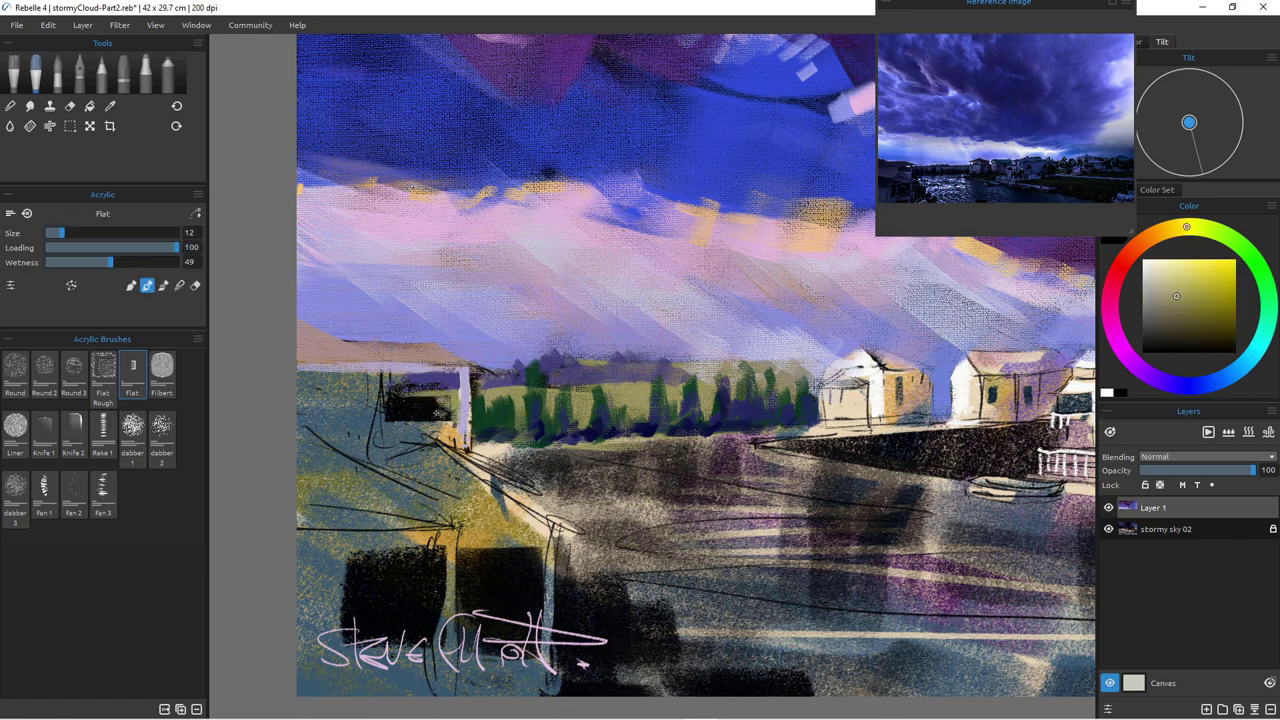
left_click_drag(443, 406, 390, 396)
Step: Mix a dark red-brown from the sampled roof color and paint the left building's wall with the Flat brush at 40
left_click(309, 337, "alt")
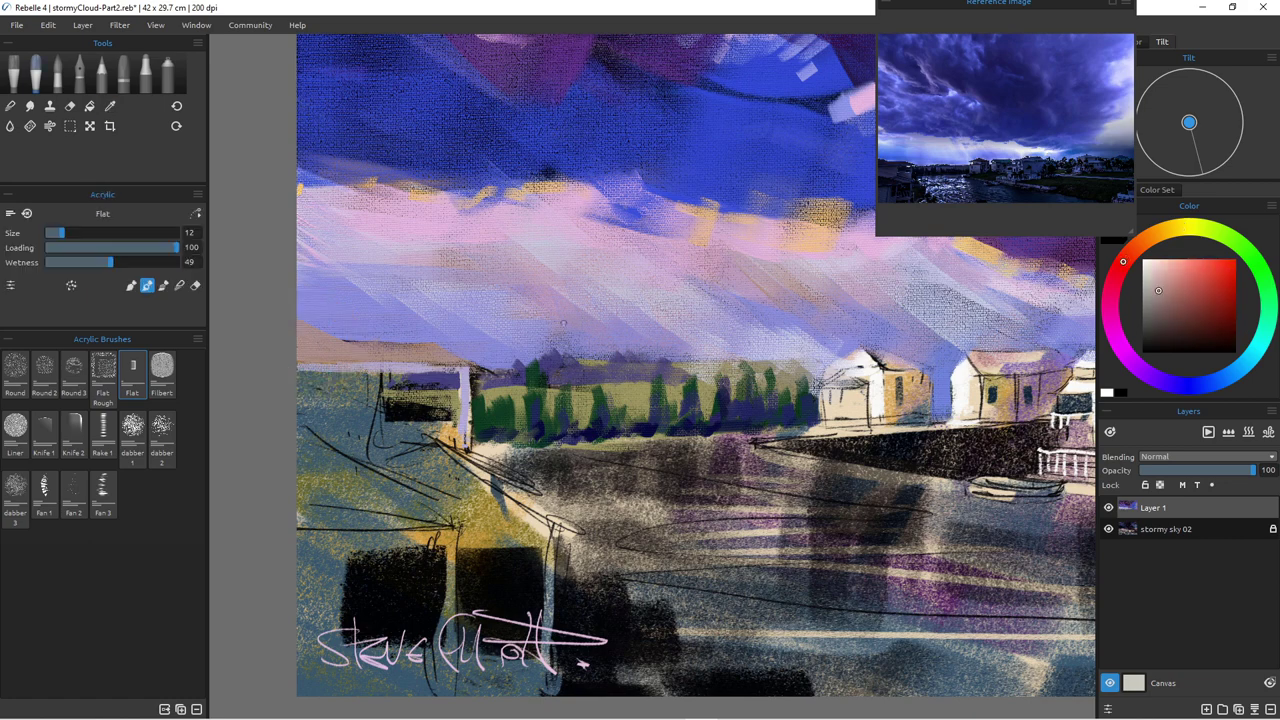
key("bracketright")
key("bracketright")
key("bracketright")
key("bracketright")
key("bracketright")
key("bracketright")
key("bracketright")
key("bracketright")
key("bracketleft")
mouse_move(362, 389)
left_mouse_down()
mouse_move(364, 418)
mouse_move(350, 400)
mouse_move(340, 415)
left_mouse_up()
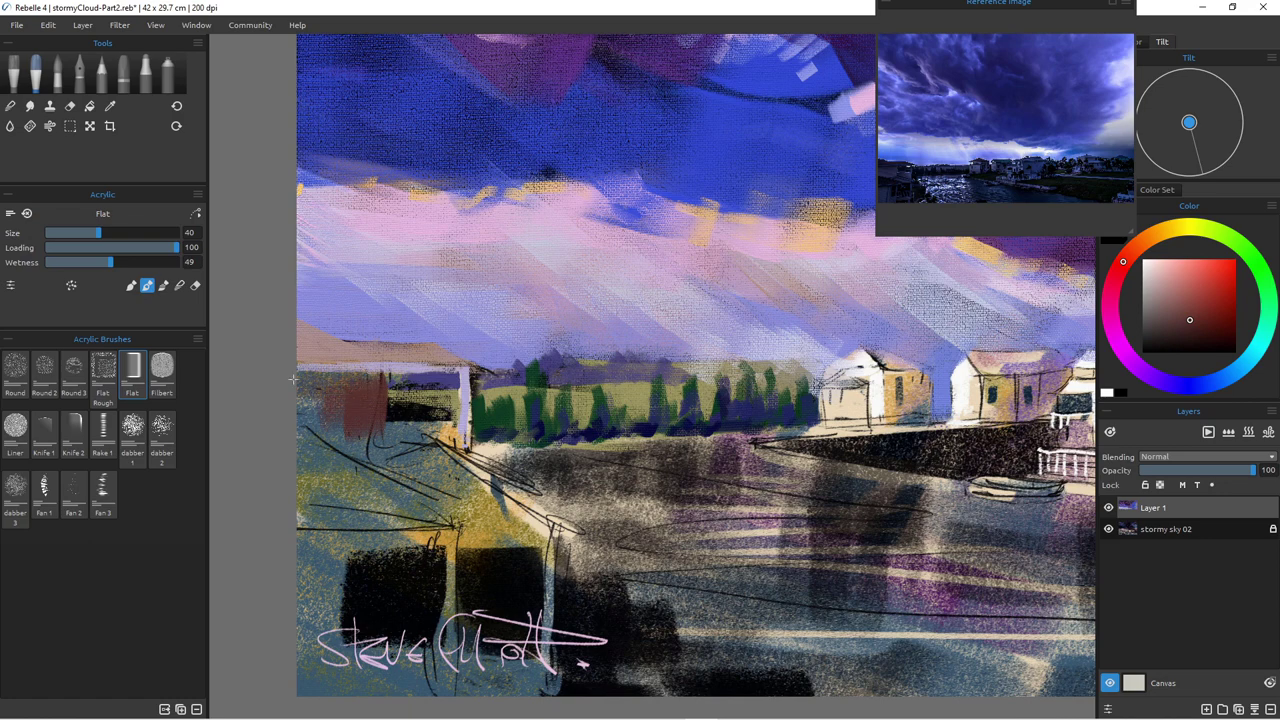
Step: Shade the outer slope of the left building's roof with the dark red-brown, Flat brush at 20
key("bracketleft")
key("bracketleft")
key("bracketleft")
key("bracketleft")
mouse_move(293, 326)
left_mouse_down()
mouse_move(345, 354)
mouse_move(324, 358)
mouse_move(350, 360)
mouse_move(306, 329)
mouse_move(343, 356)
left_mouse_up()
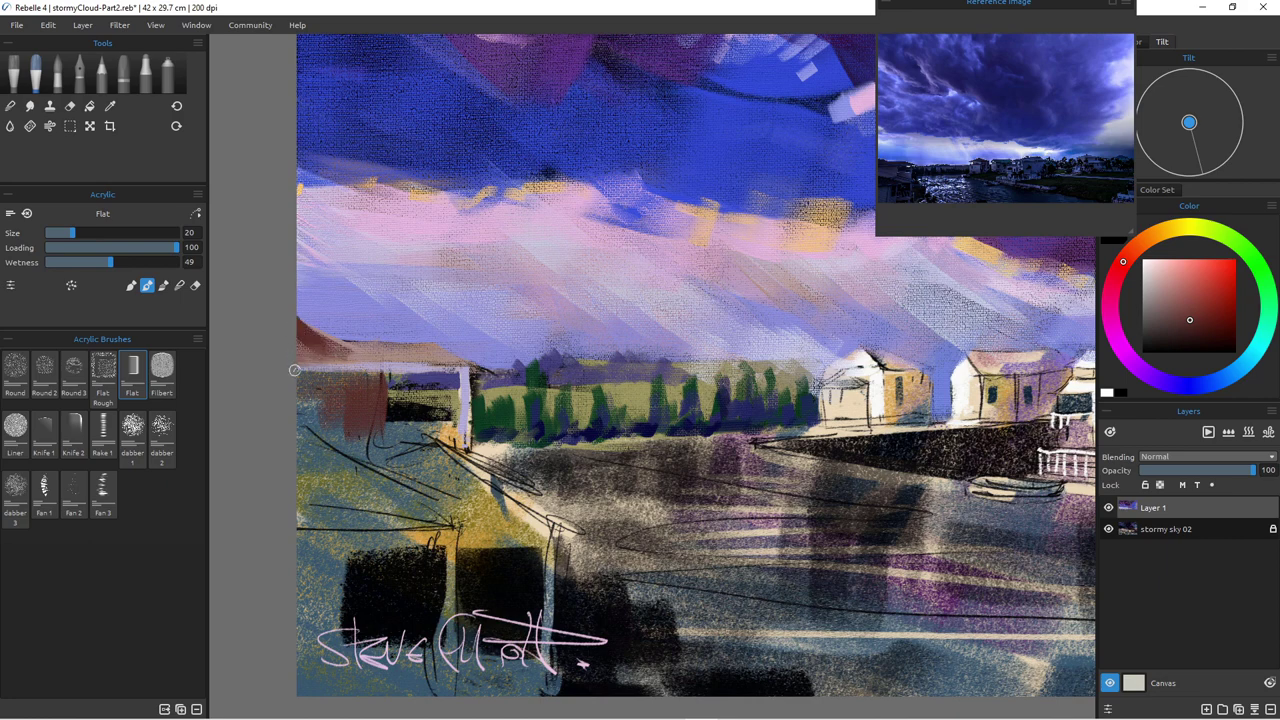
Step: Block in the lower foreground roof with the dark red-brown, using the Flat brush at 45
key("bracketright")
key("bracketright")
key("bracketright")
key("bracketright")
key("bracketright")
left_click_drag(296, 444, 391, 505)
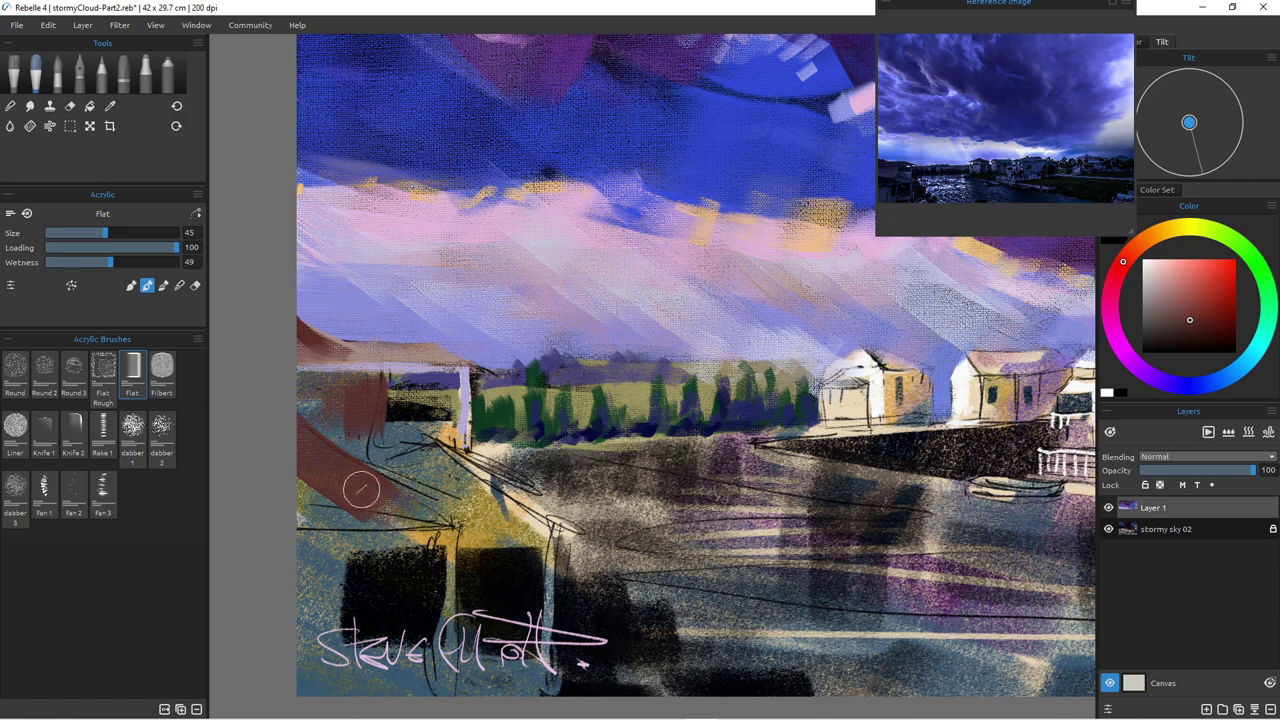
Step: Fill the remaining gaps and tidy the lower edge of the foreground roof, reducing the Flat brush to 9
key("bracketleft")
key("bracketleft")
key("bracketleft")
key("bracketleft")
key("bracketleft")
key("bracketleft")
left_click_drag(299, 482, 331, 505)
key("bracketleft")
key("bracketleft")
key("bracketleft")
mouse_move(410, 506)
left_mouse_down()
mouse_move(456, 524)
mouse_move(392, 511)
left_mouse_up()
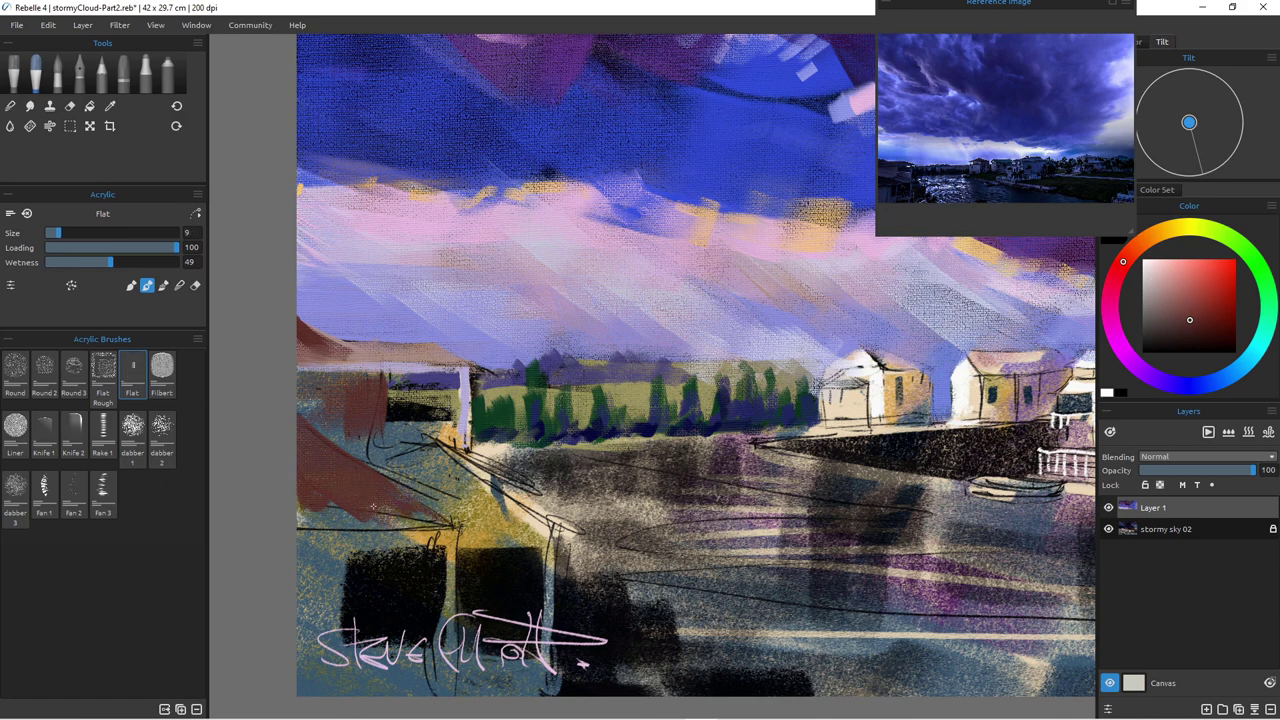
Step: Sample the lavender eave color and paint the foreground gable's sloping trim with the Flat brush at 18
key("bracketright")
key("bracketright")
key("bracketright")
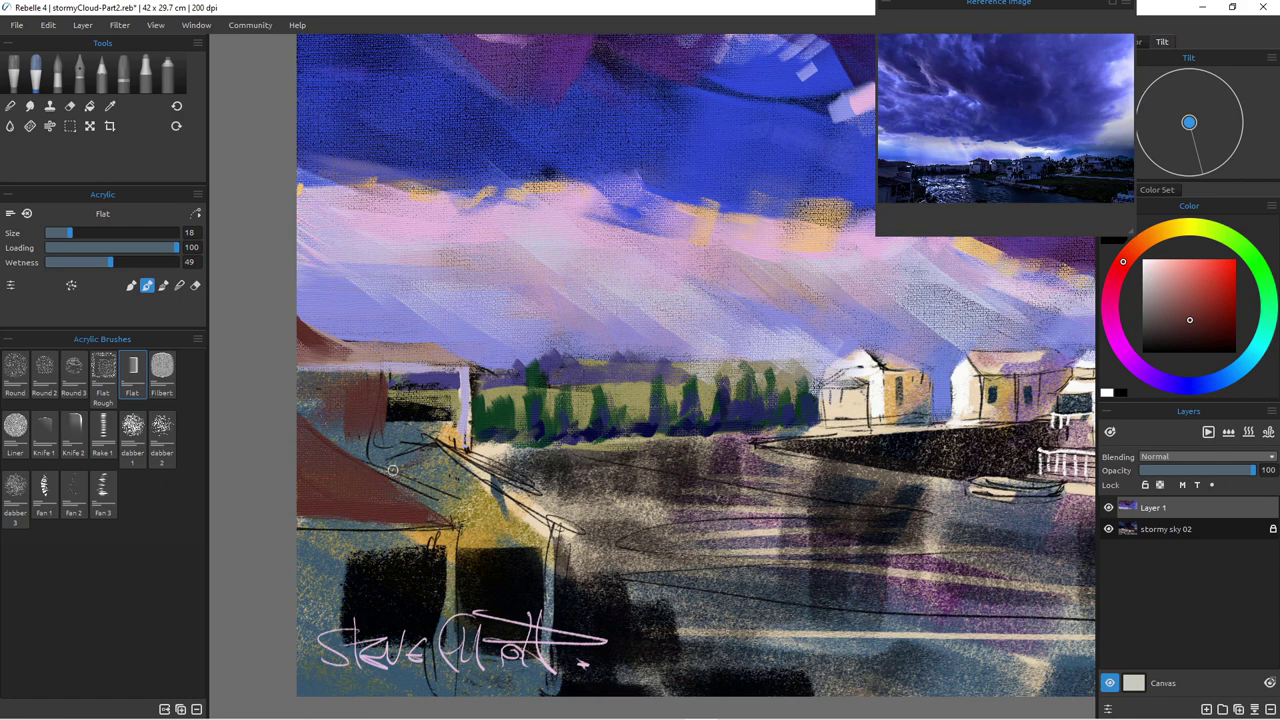
left_click(398, 369, "alt")
mouse_move(421, 444)
left_mouse_down()
mouse_move(397, 469)
mouse_move(425, 471)
mouse_move(400, 417)
mouse_move(553, 534)
left_mouse_up()
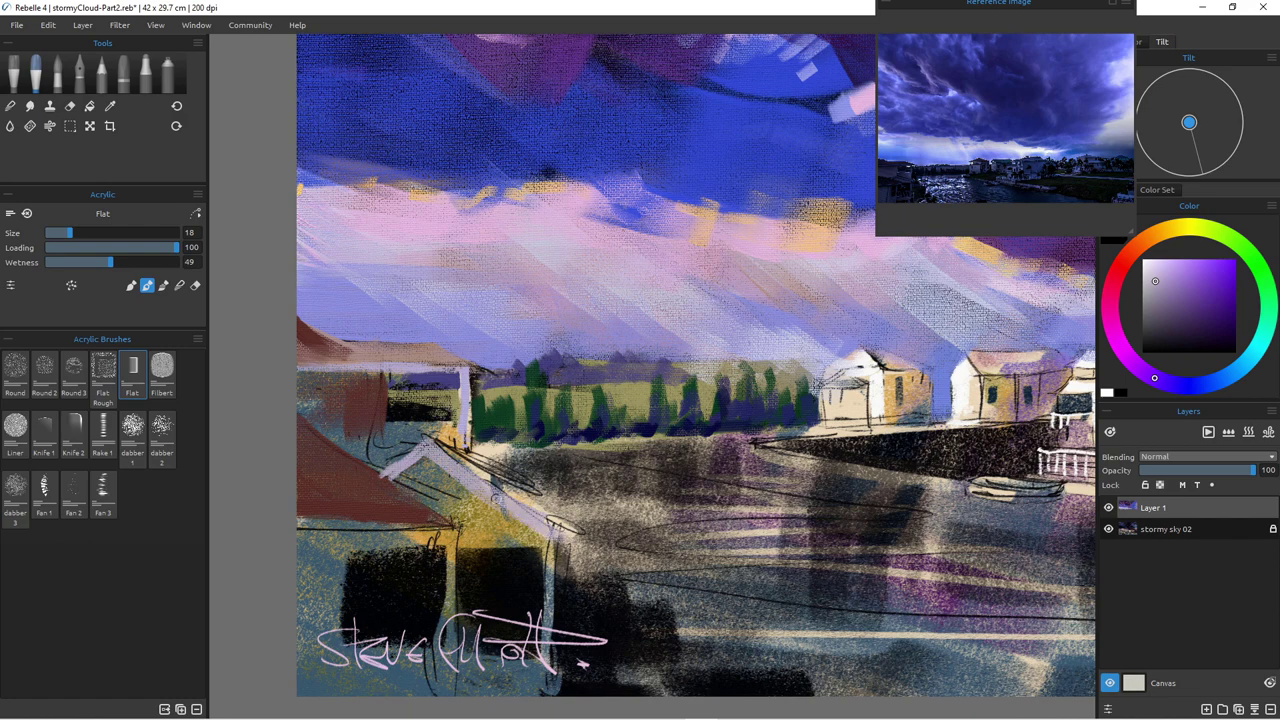
Step: Paint the shoreline behind the gable in sampled cream and touch up the base of the building's post in warm beige
left_click(487, 452, "alt")
left_click_drag(472, 450, 552, 514)
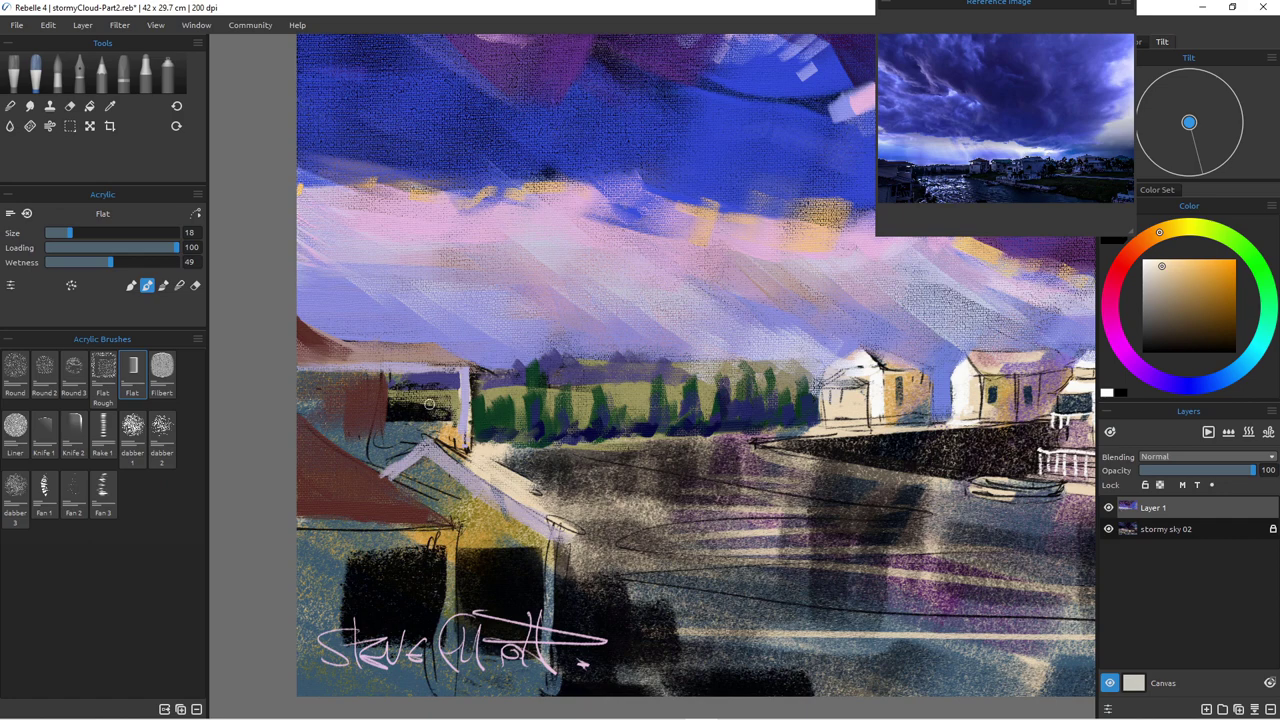
left_click(448, 440, "alt")
left_click_drag(454, 418, 457, 454)
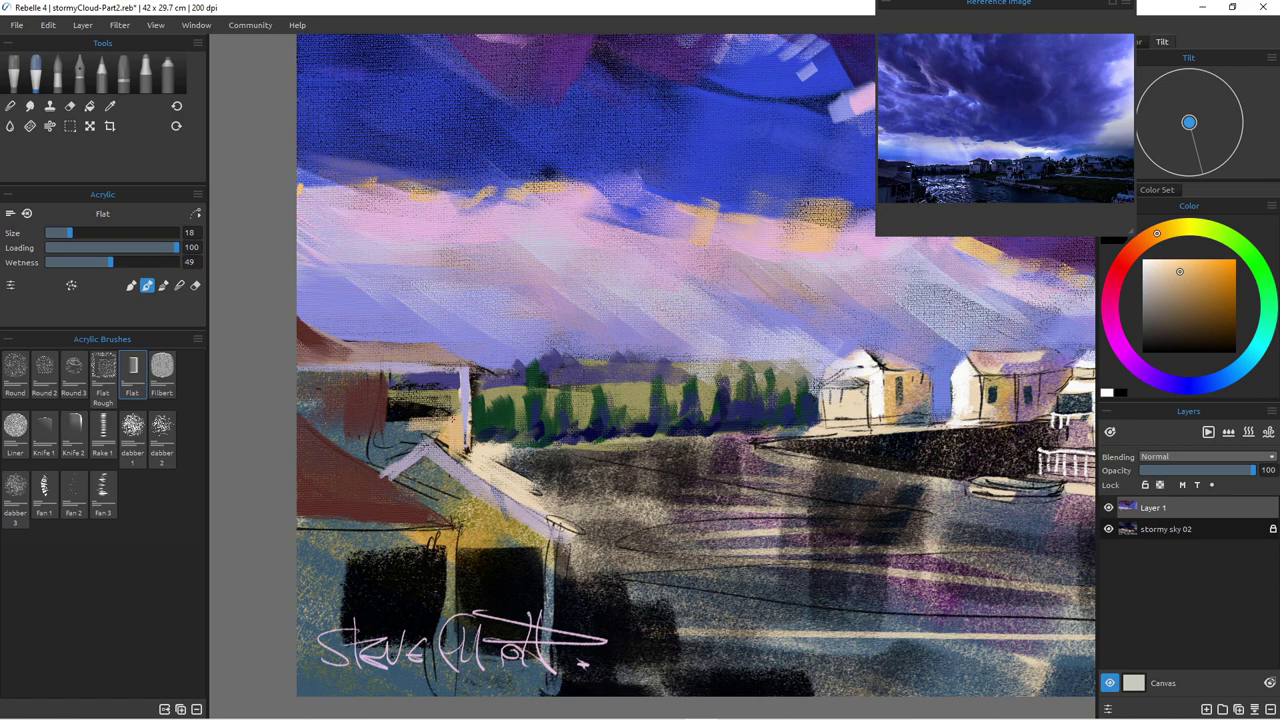
Step: Fill the foreground gable beneath its trim with sampled blue-grey and ochre strokes and retouch the trim edge
left_click(396, 430, "alt")
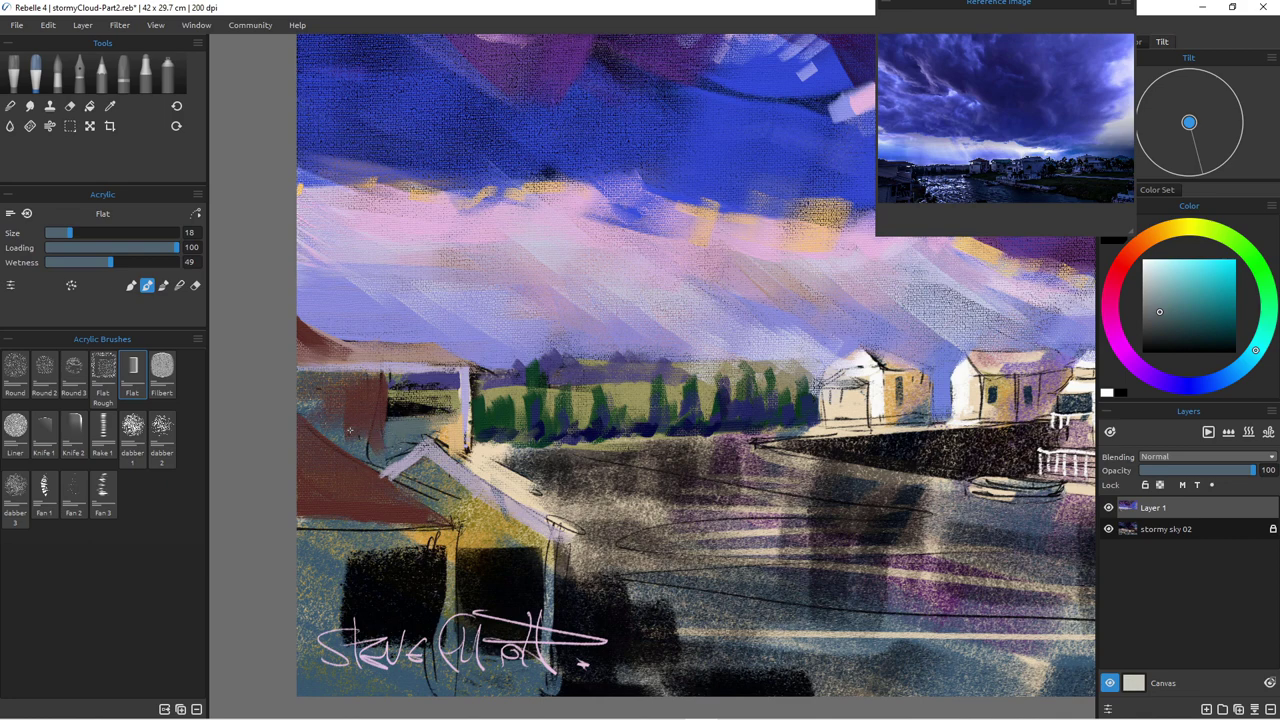
left_click(400, 457, "alt")
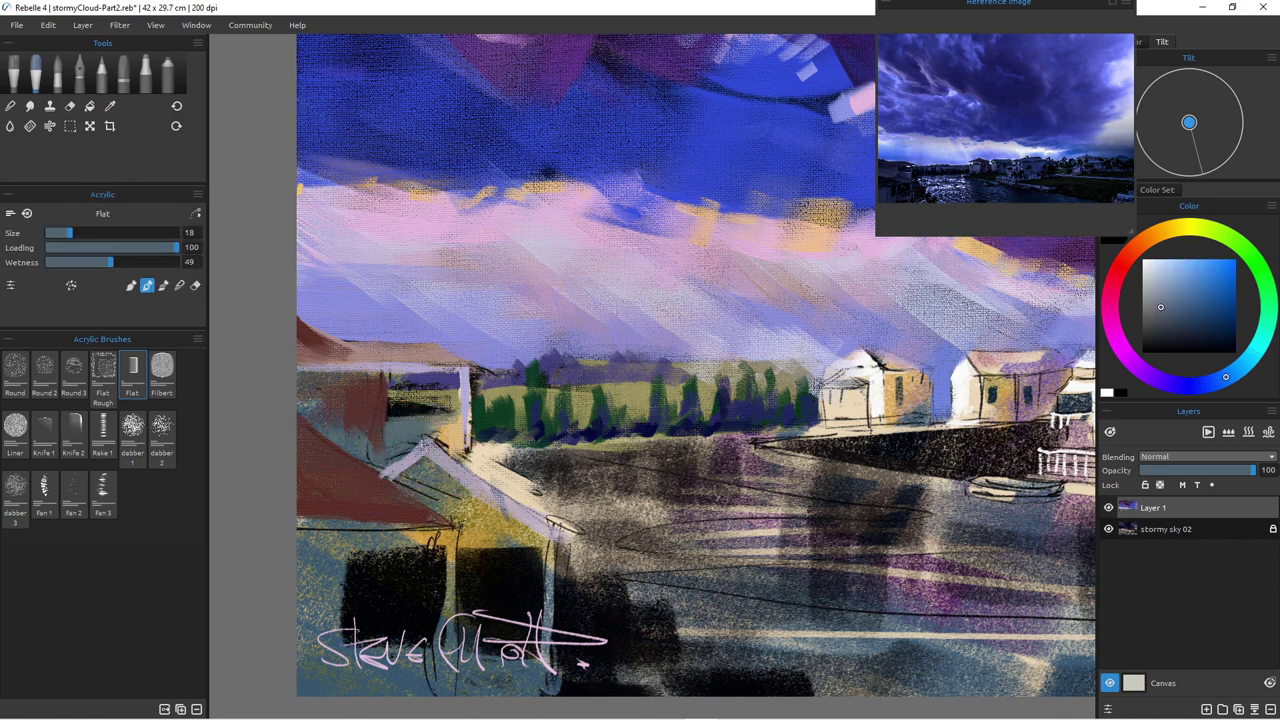
left_click(425, 448, "alt")
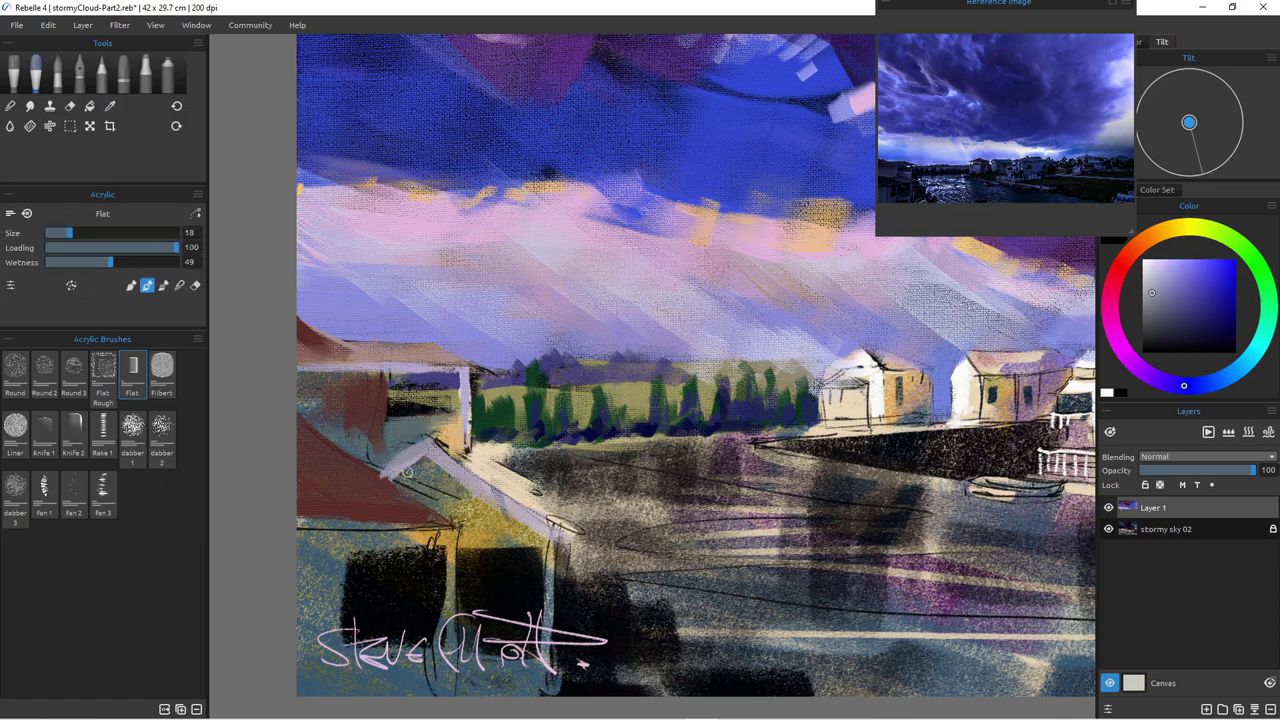
left_click(400, 468, "alt")
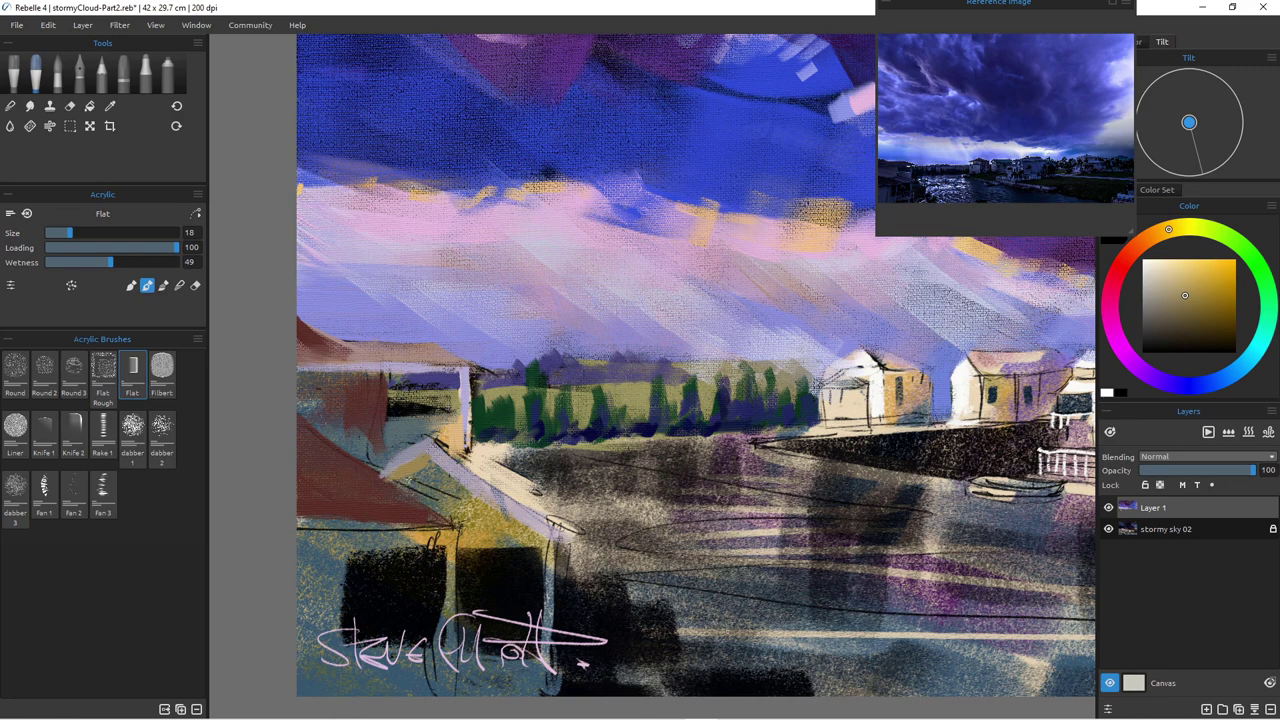
left_click(402, 440, "alt")
mouse_move(420, 458)
left_mouse_down()
mouse_move(394, 474)
mouse_move(480, 499)
mouse_move(412, 476)
left_mouse_up()
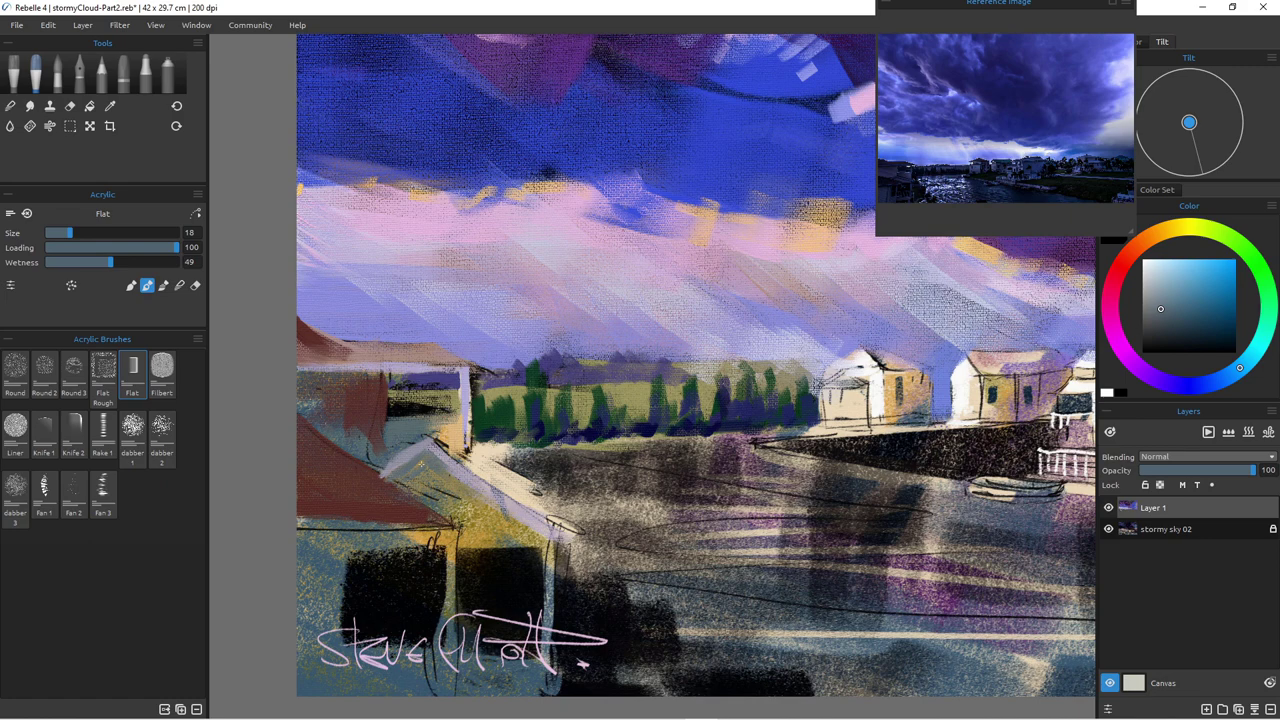
left_click(403, 457, "alt")
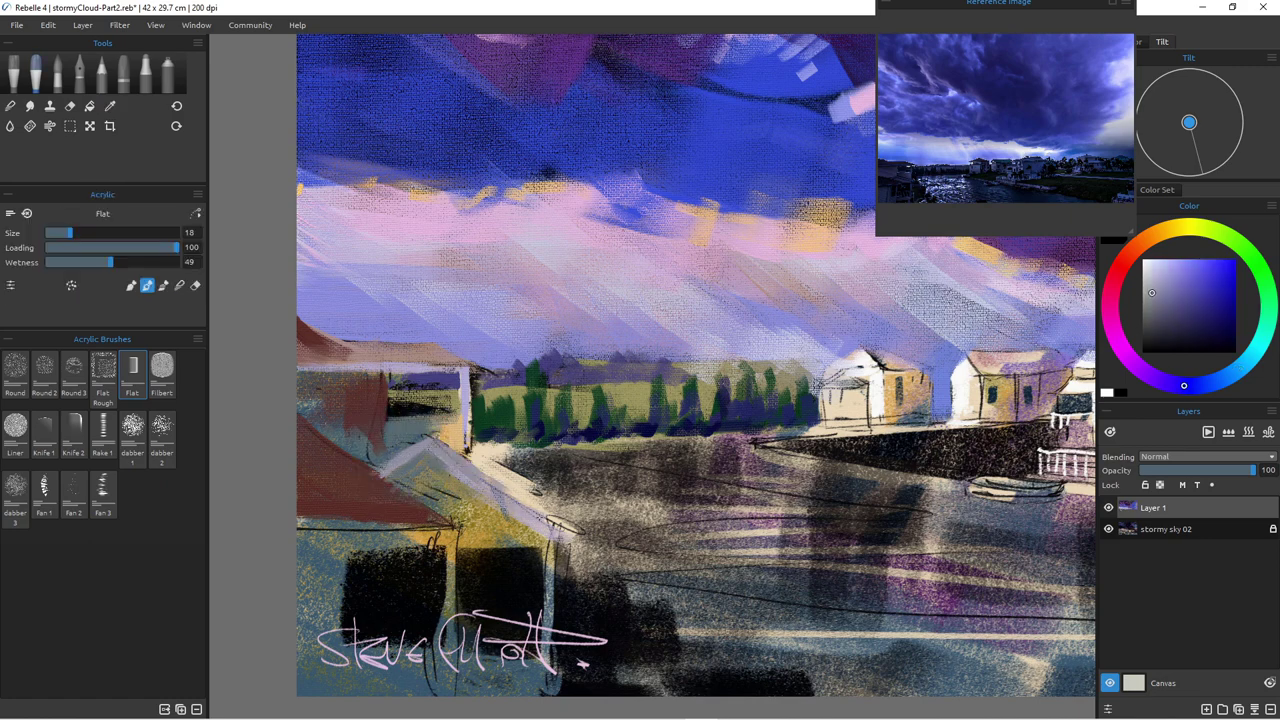
Step: Fill the foreground gable beneath its trim with sampled ochre and muted olive-grey strokes of the Flat brush
key("alt")
left_click(466, 476, "alt")
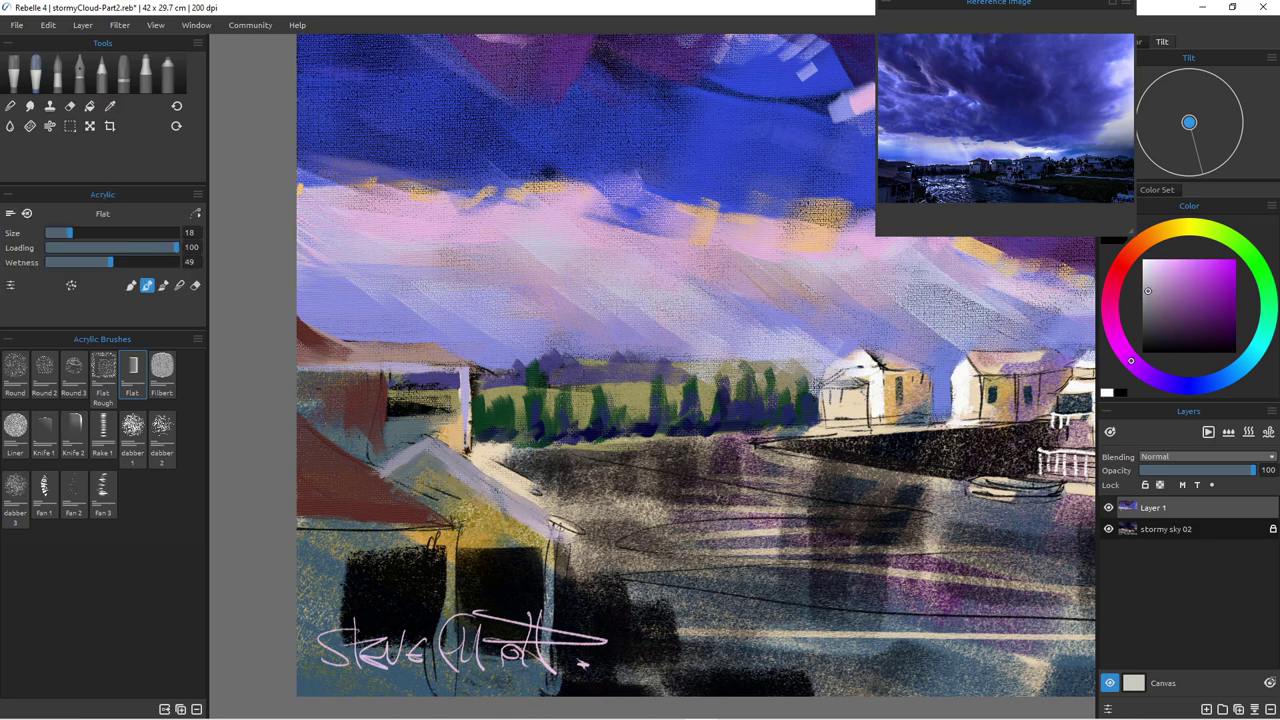
left_click(452, 476, "alt")
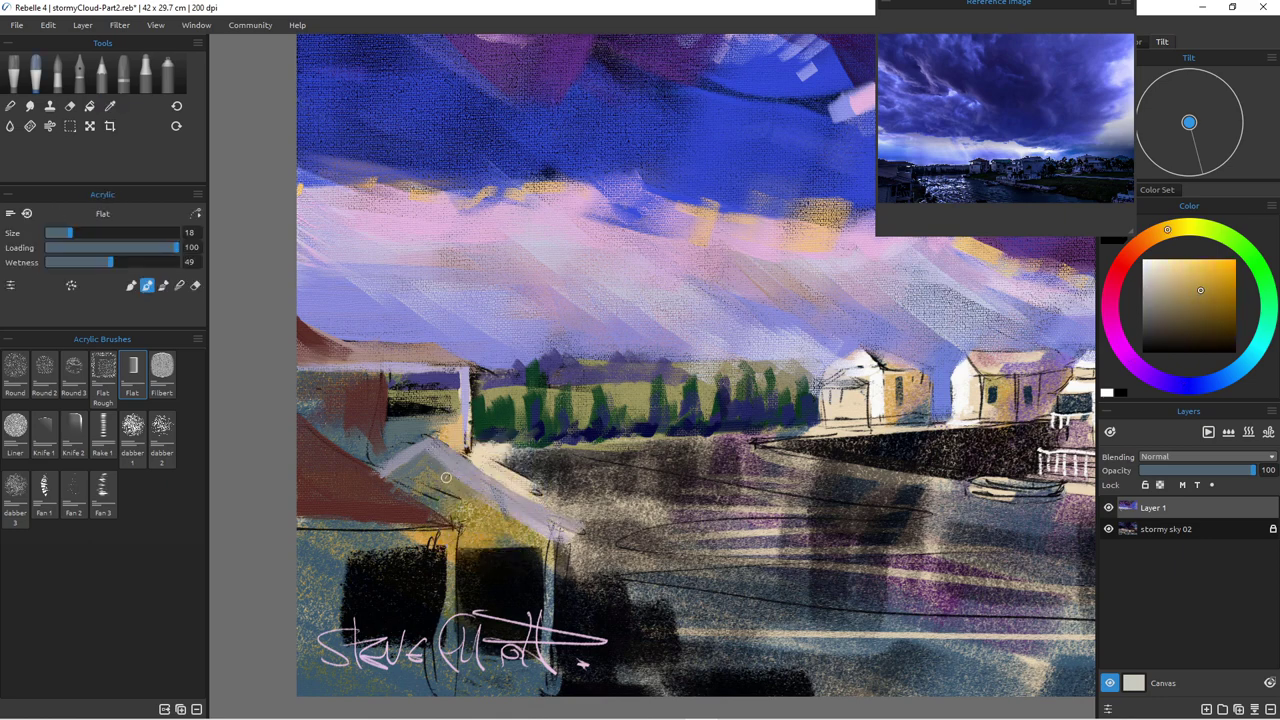
left_click_drag(514, 514, 550, 526)
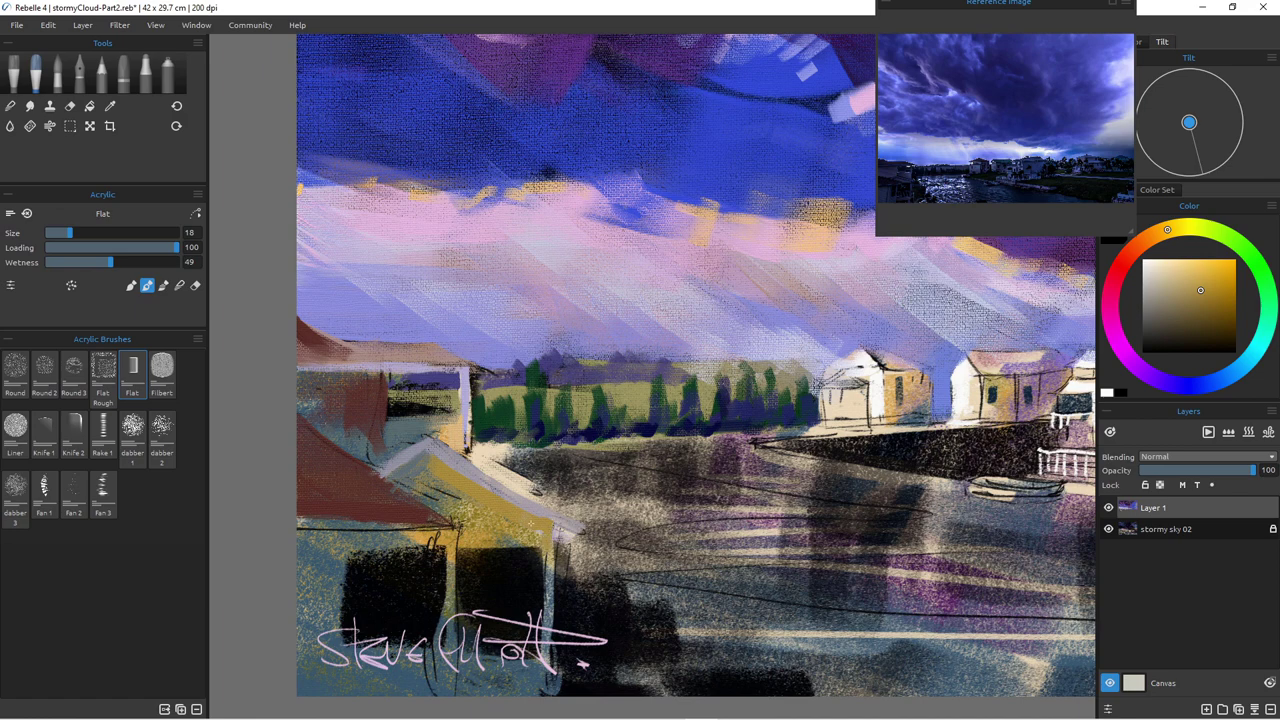
left_click(408, 468, "alt")
mouse_move(462, 484)
left_mouse_down()
mouse_move(548, 548)
mouse_move(505, 528)
mouse_move(534, 552)
mouse_move(482, 554)
mouse_move(464, 540)
left_mouse_up()
mouse_move(424, 482)
left_mouse_down()
mouse_move(482, 517)
mouse_move(439, 503)
left_mouse_up()
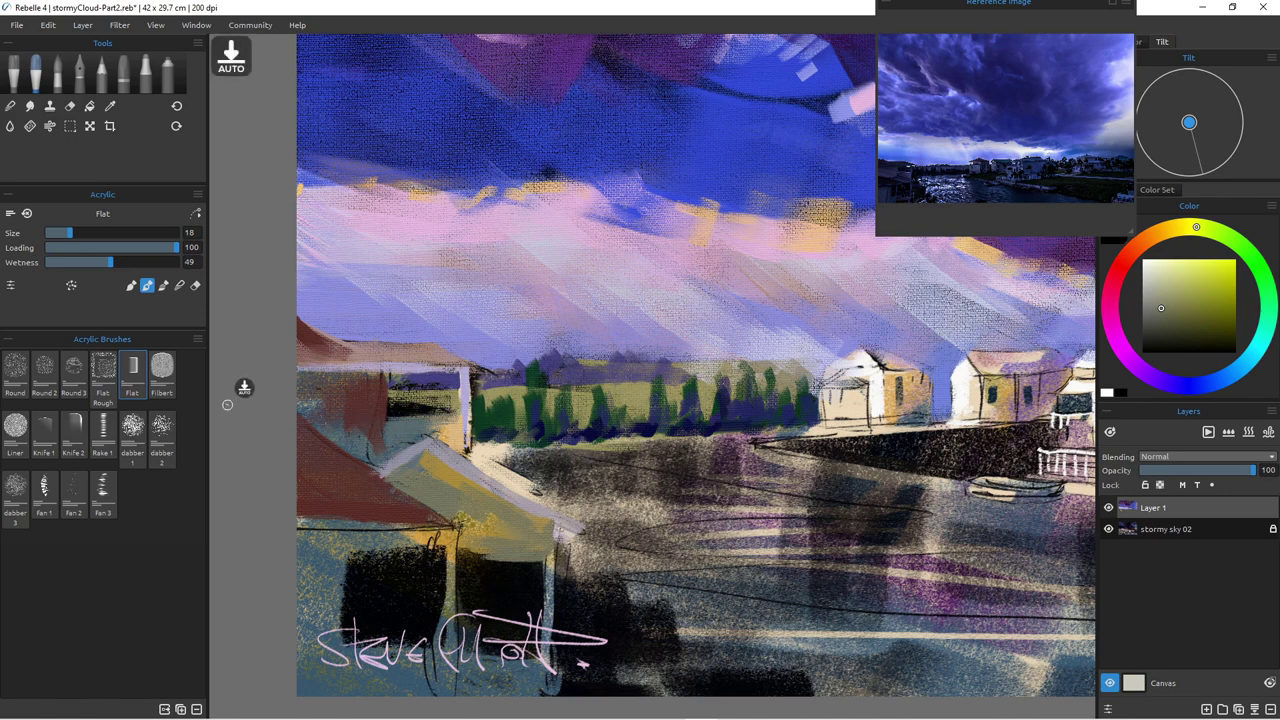
Step: Rework the rear building's reddish wall with sampled olive-grey strokes and a blue-grey band beneath its roof
left_click(367, 438, "alt")
left_click_drag(372, 432, 379, 460)
mouse_move(372, 401)
left_mouse_down()
mouse_move(375, 461)
mouse_move(363, 432)
mouse_move(370, 459)
mouse_move(358, 436)
left_mouse_up()
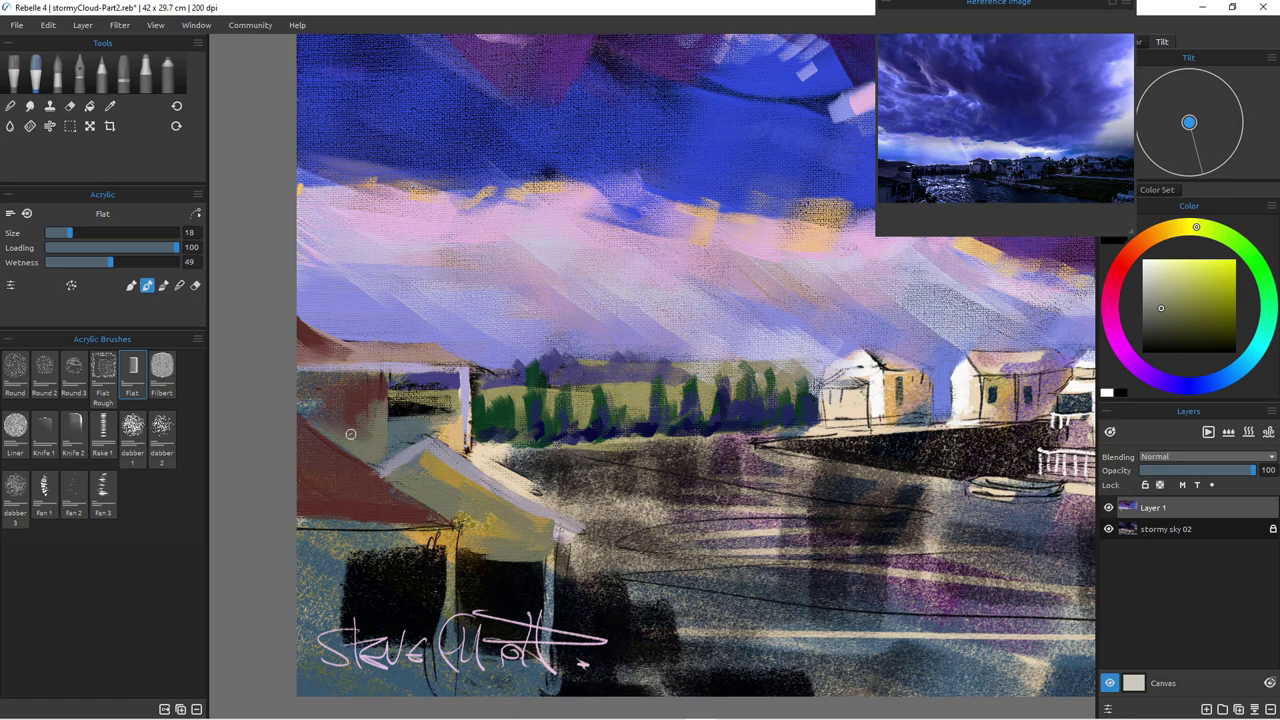
mouse_move(318, 396)
left_mouse_down()
mouse_move(304, 420)
mouse_move(348, 442)
mouse_move(355, 432)
left_mouse_up()
left_click(321, 380, "alt")
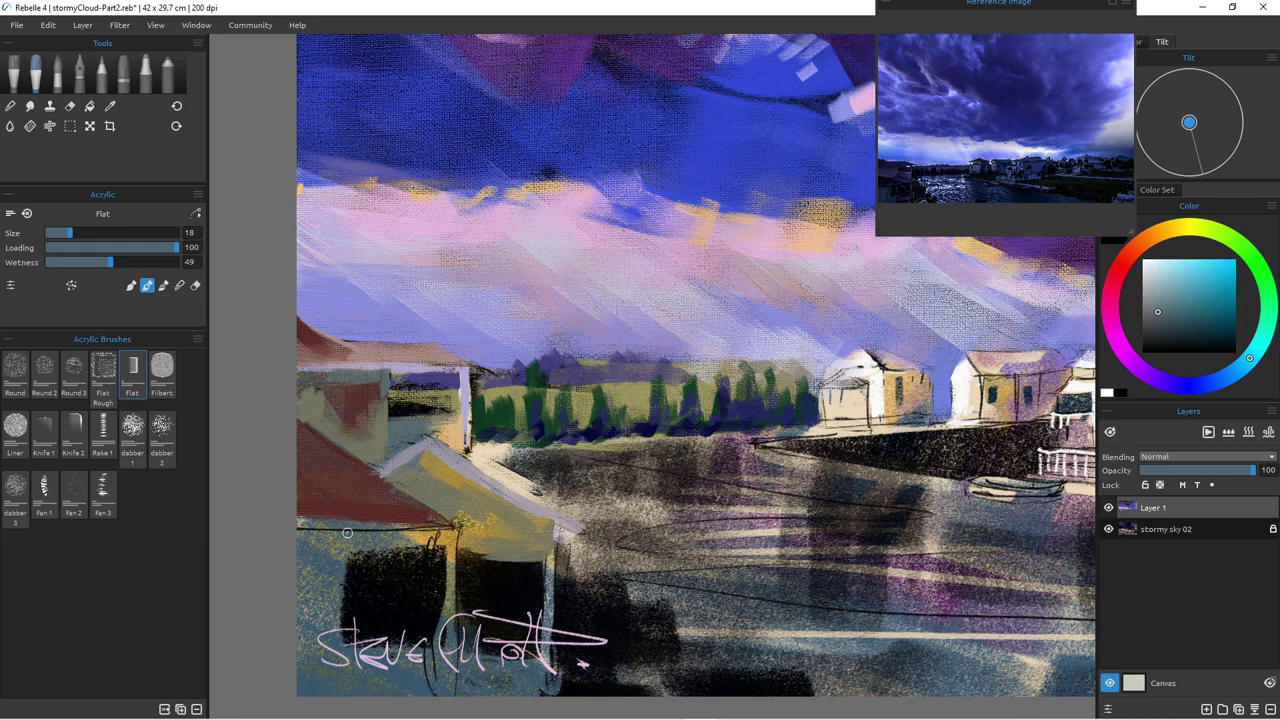
Step: Retouch the foreground roof's lower edge in sampled warm grey and red-brown, and brush sampled blue over the wall beneath it
left_click(455, 465, "alt")
left_click_drag(450, 526, 297, 525)
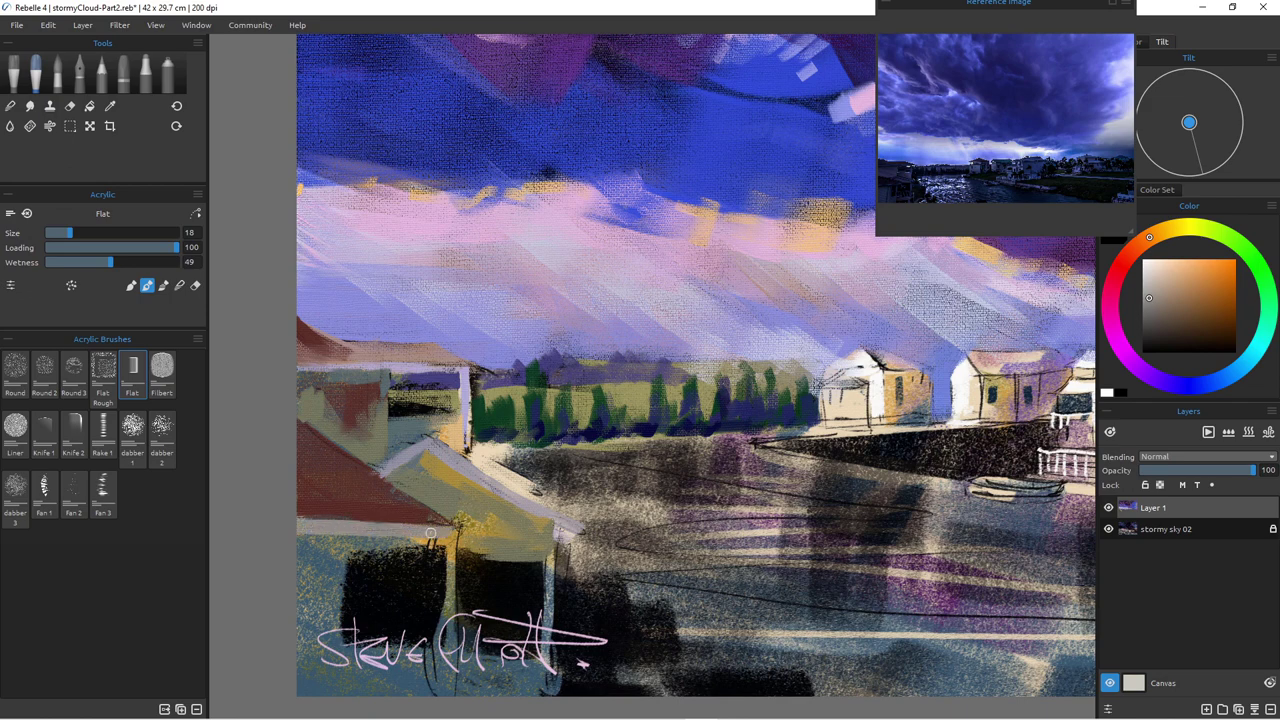
left_click(327, 513, "alt")
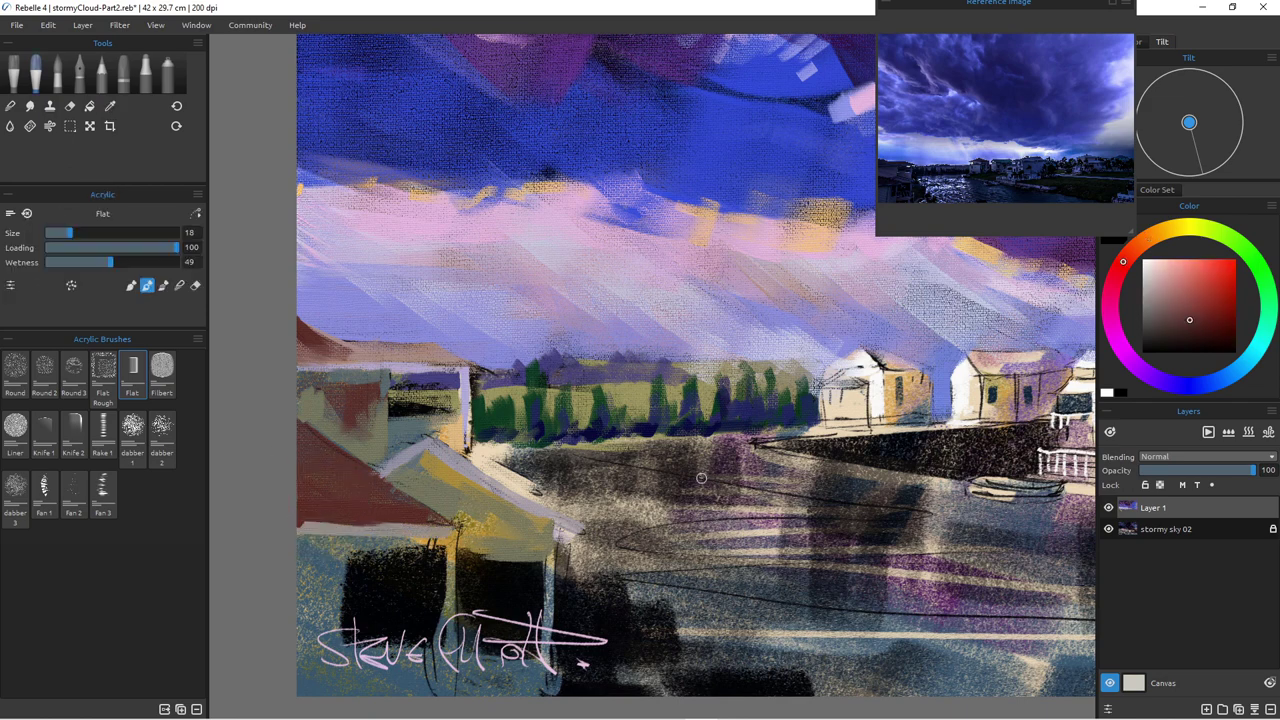
left_click_drag(418, 526, 286, 520)
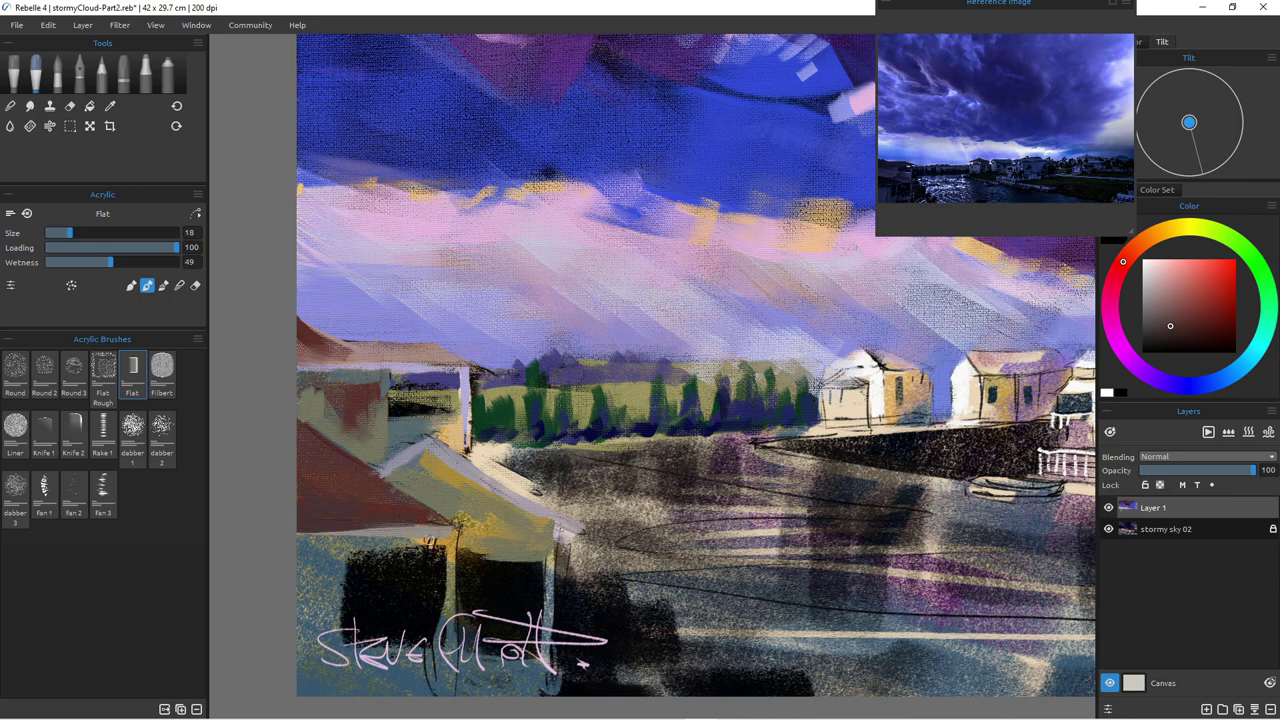
left_click_drag(452, 526, 364, 520)
left_click(314, 557, "alt")
mouse_move(370, 542)
left_mouse_down()
mouse_move(291, 540)
mouse_move(343, 628)
left_mouse_up()
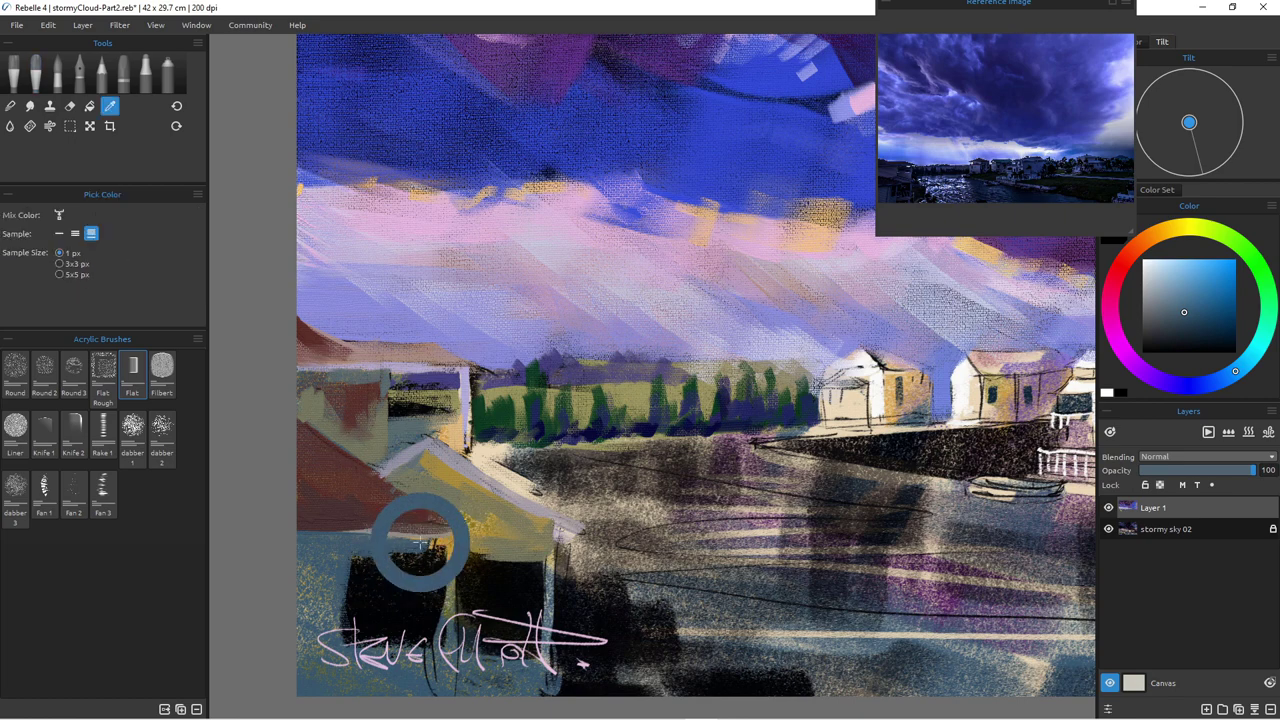
Step: Paint a vertical post beneath the foreground roof's corner in sampled lavender, undoing the first stroke and repainting it down to the base
left_click(442, 460, "alt")
left_click_drag(452, 530, 452, 600)
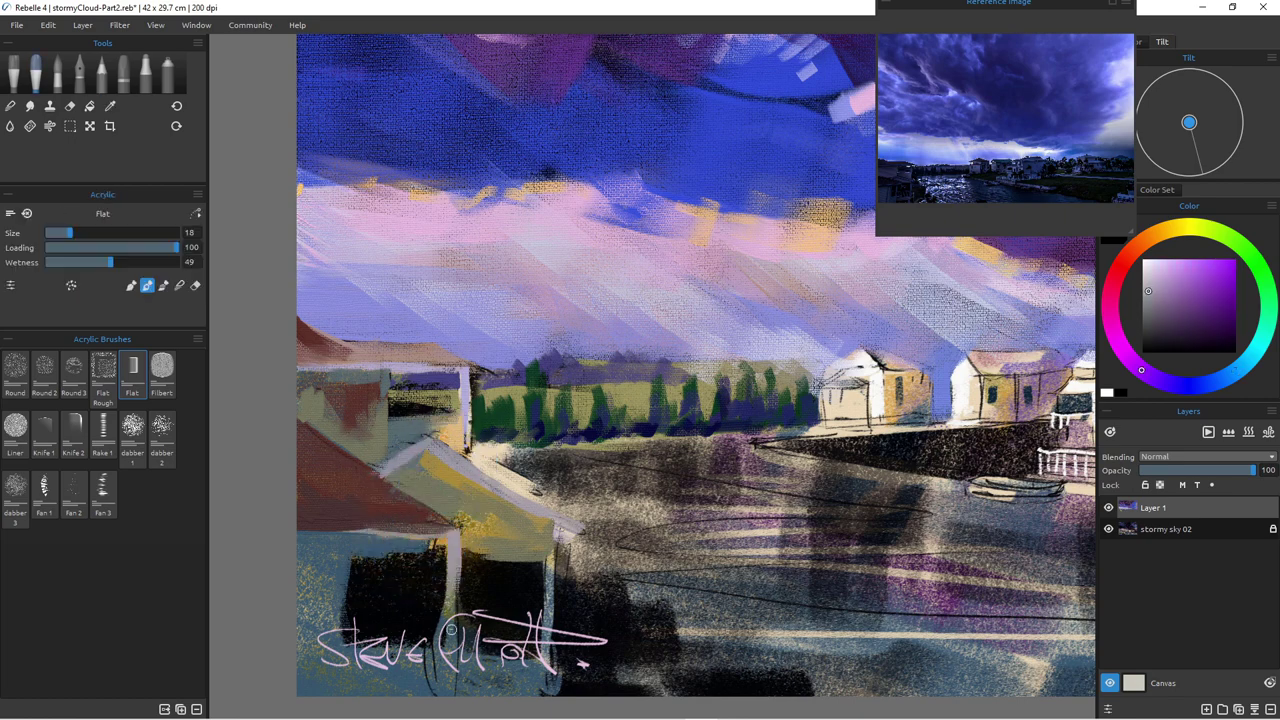
key("ctrl+z")
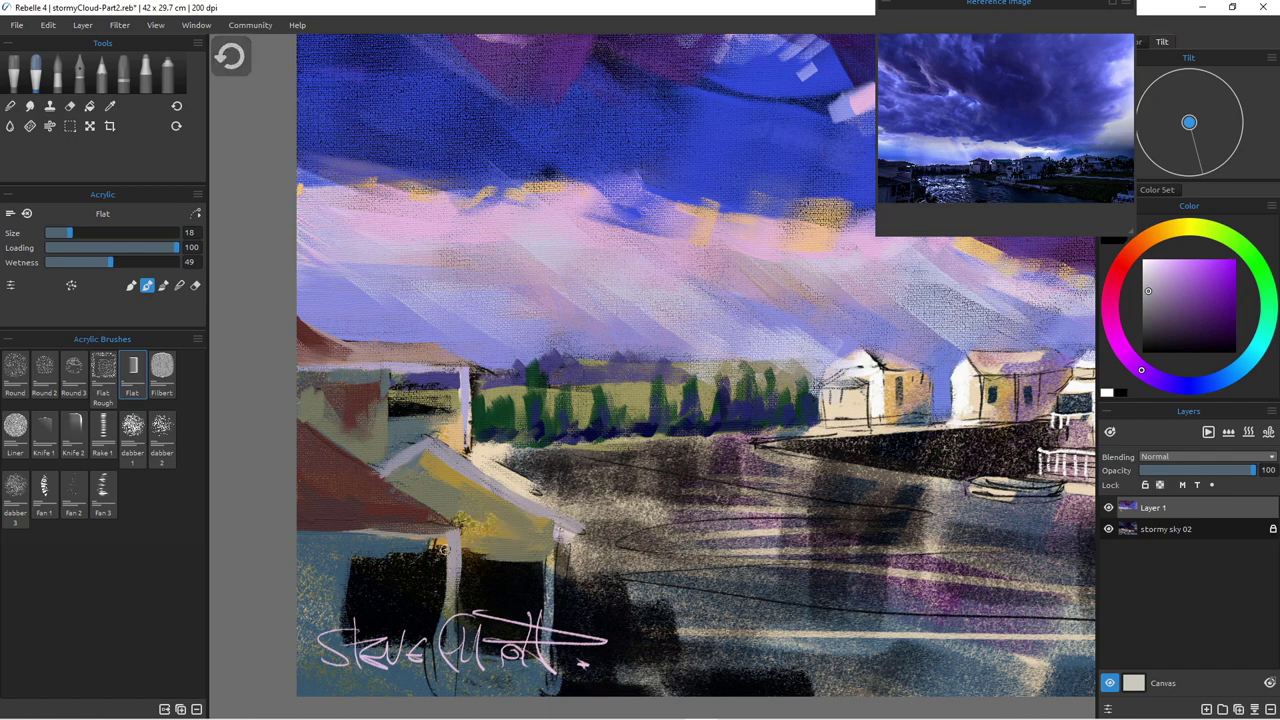
key("ctrl+z")
left_click_drag(451, 532, 451, 683)
left_click_drag(448, 630, 449, 675)
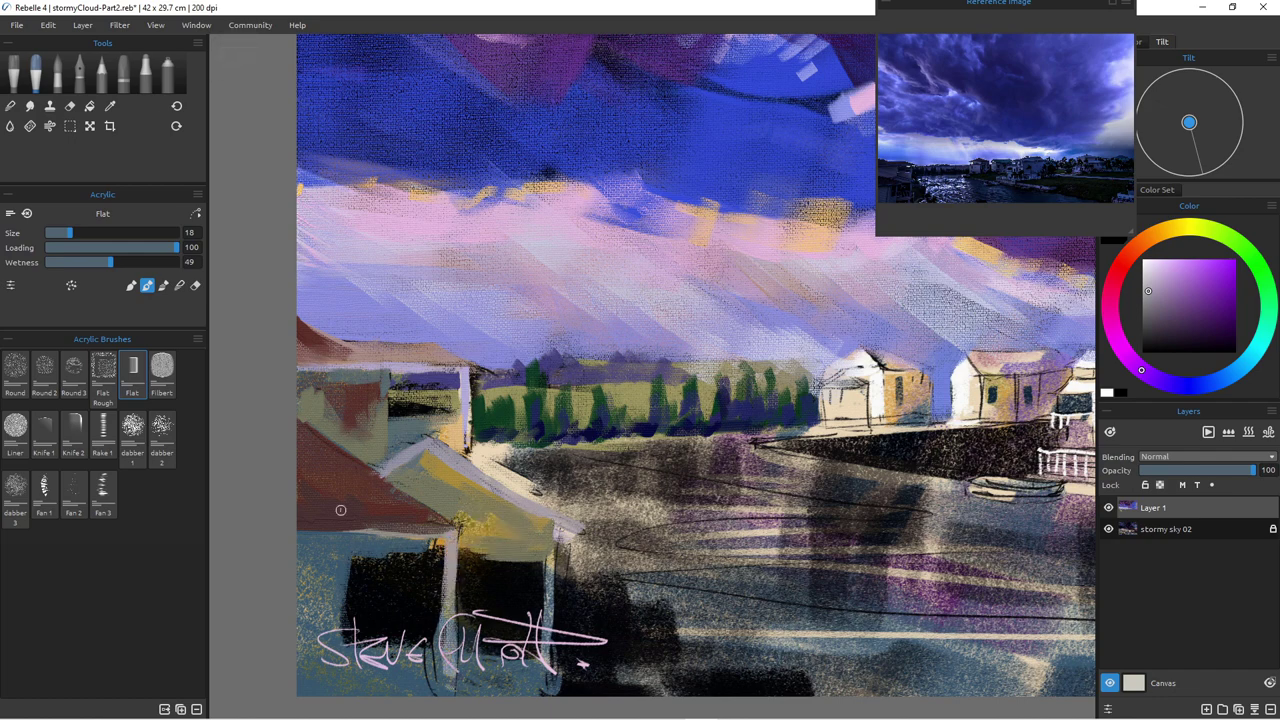
Step: Paint the foreground eave in lavender and add a second post parallel to the first, restating the first post's upper length
left_click_drag(448, 534, 353, 537)
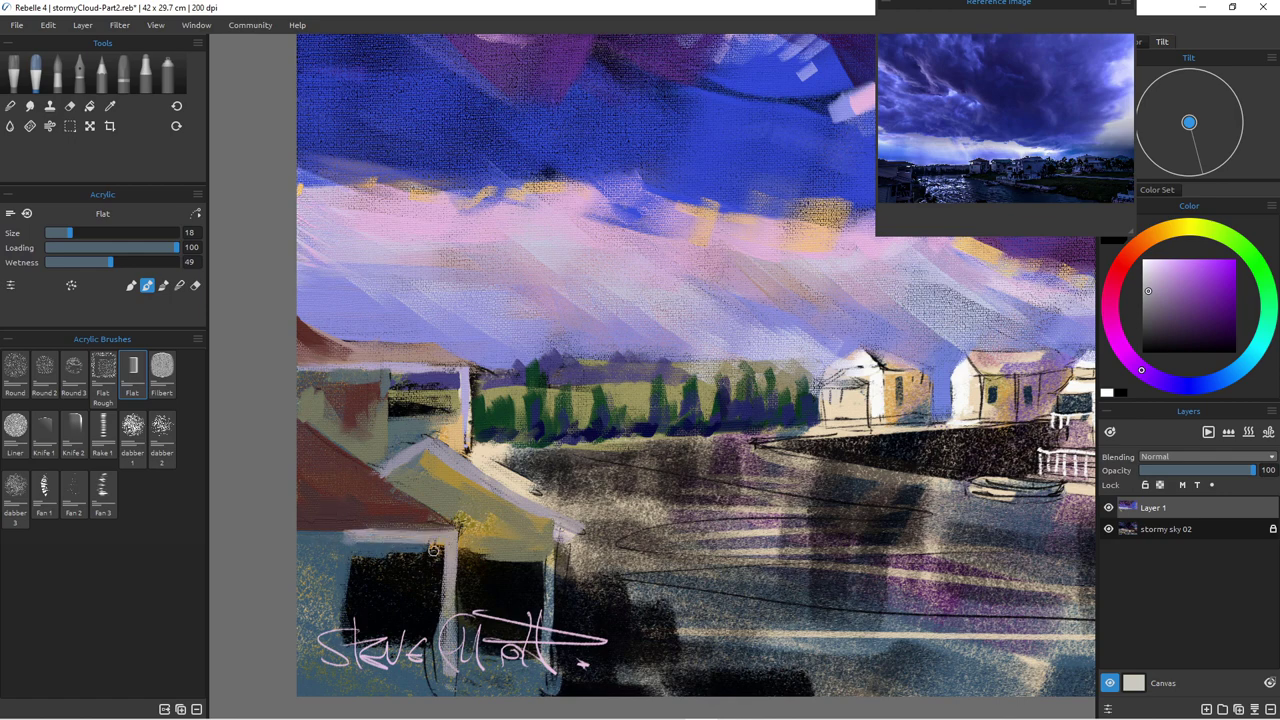
left_click_drag(432, 538, 430, 632)
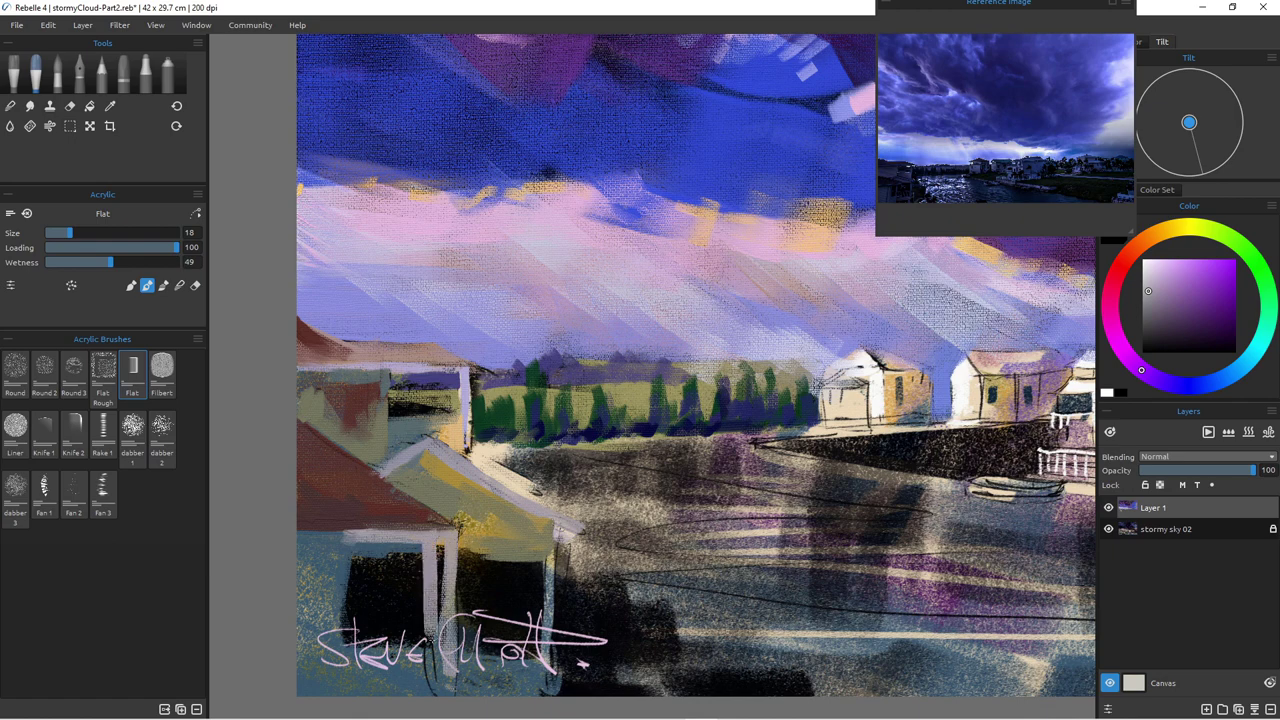
left_click_drag(431, 548, 430, 666)
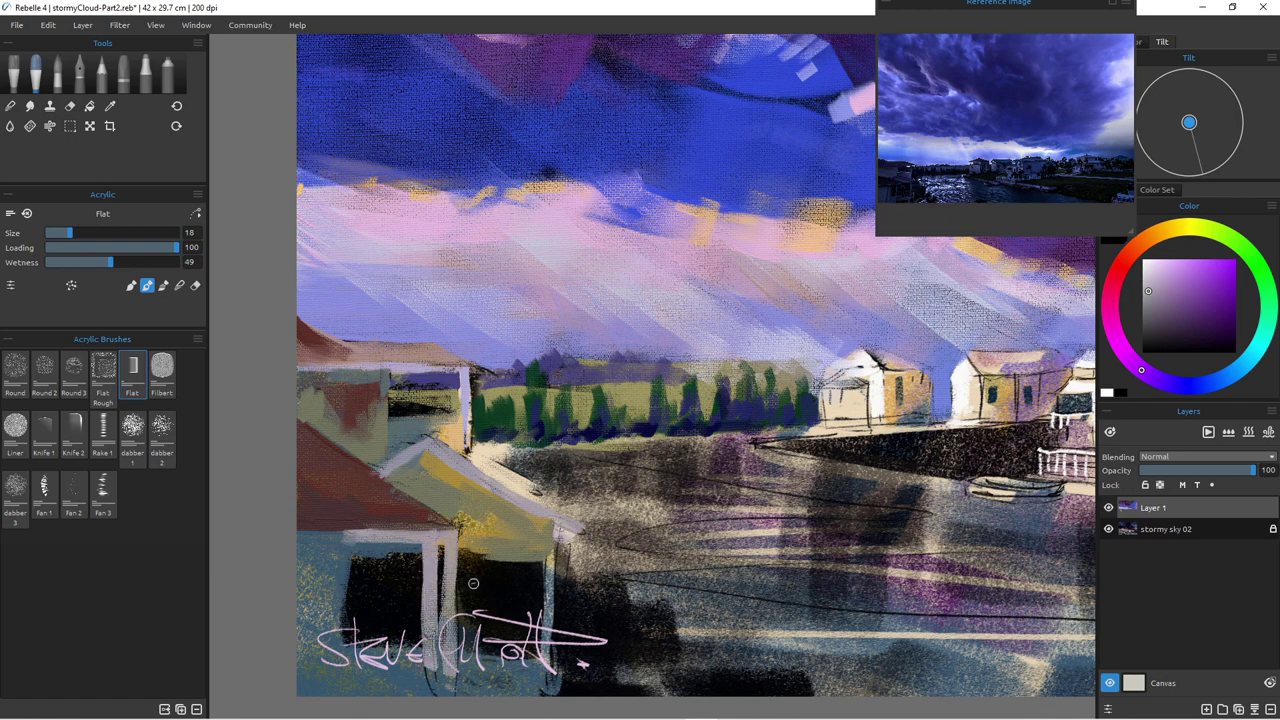
left_click_drag(450, 554, 450, 628)
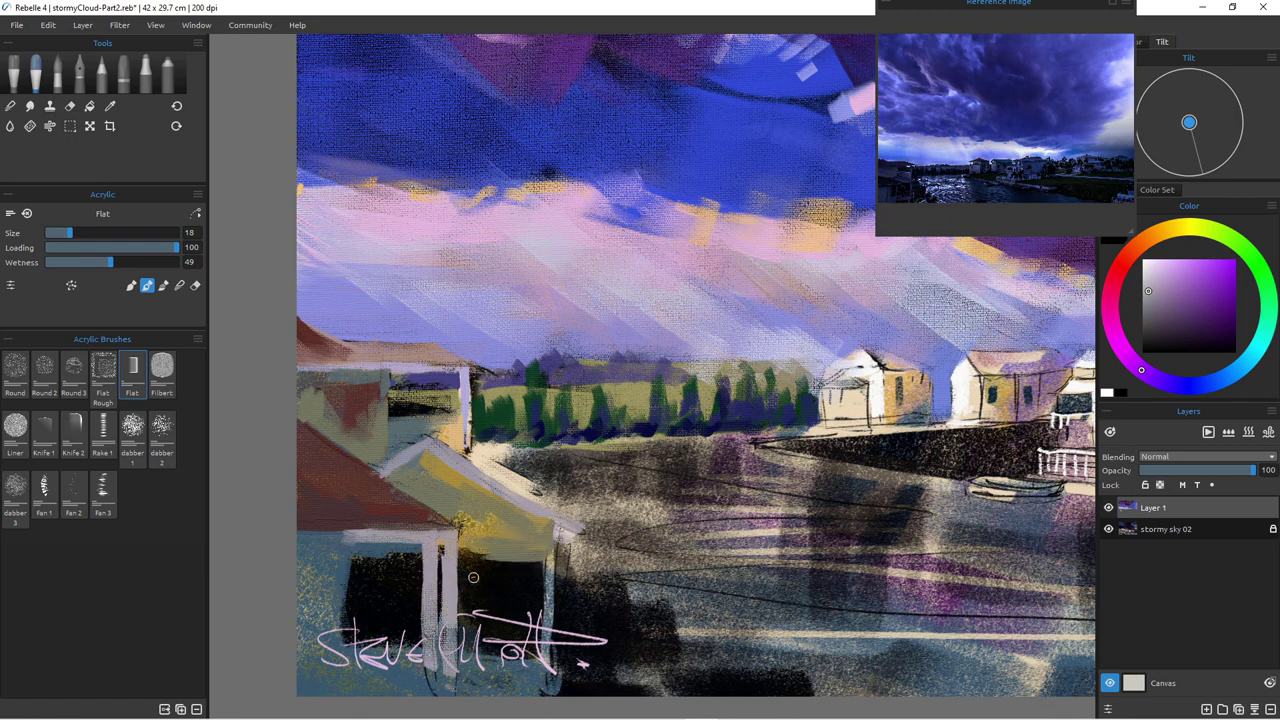
Step: Cover the post nearest the gable opening with sampled black and fill the gable above it with sampled olive
left_click(473, 579, "alt")
left_click_drag(455, 564, 449, 622)
left_click(465, 540, "alt")
left_click_drag(465, 545, 497, 553)
left_click_drag(446, 509, 466, 533)
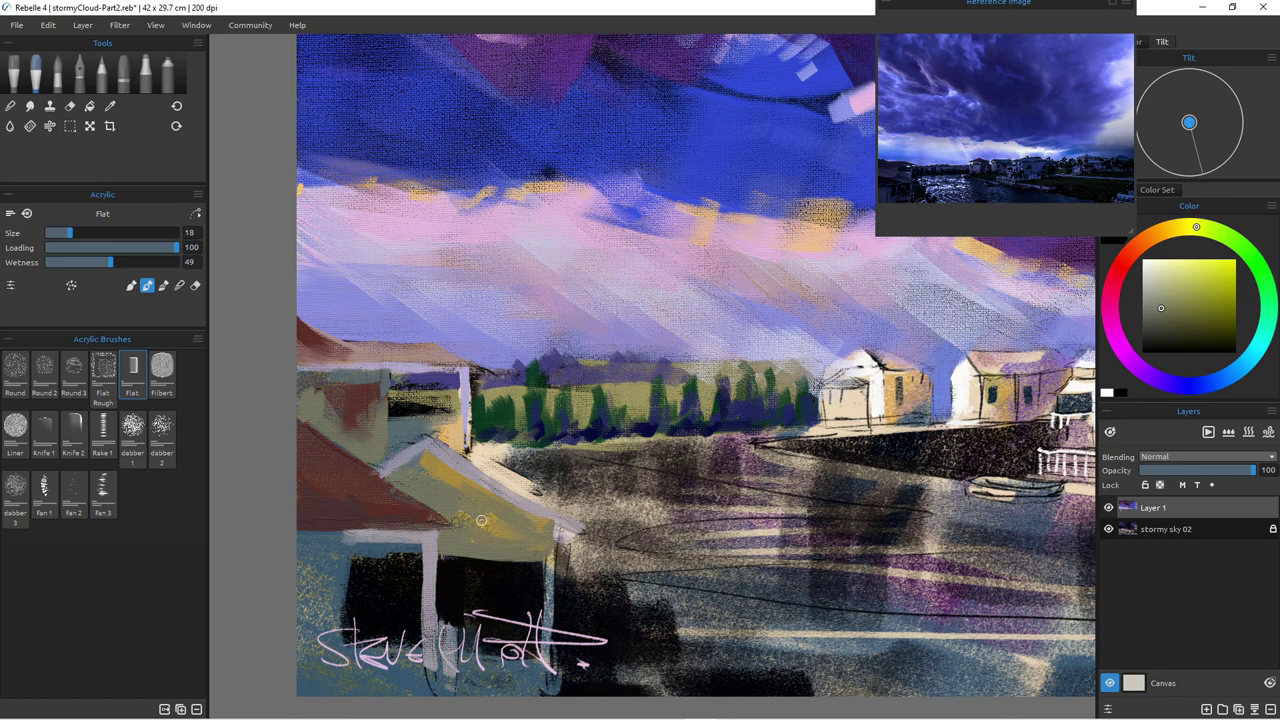
Step: Tone down the foreground eave and the remaining post with sampled grey-green strokes
left_click(360, 532, "alt")
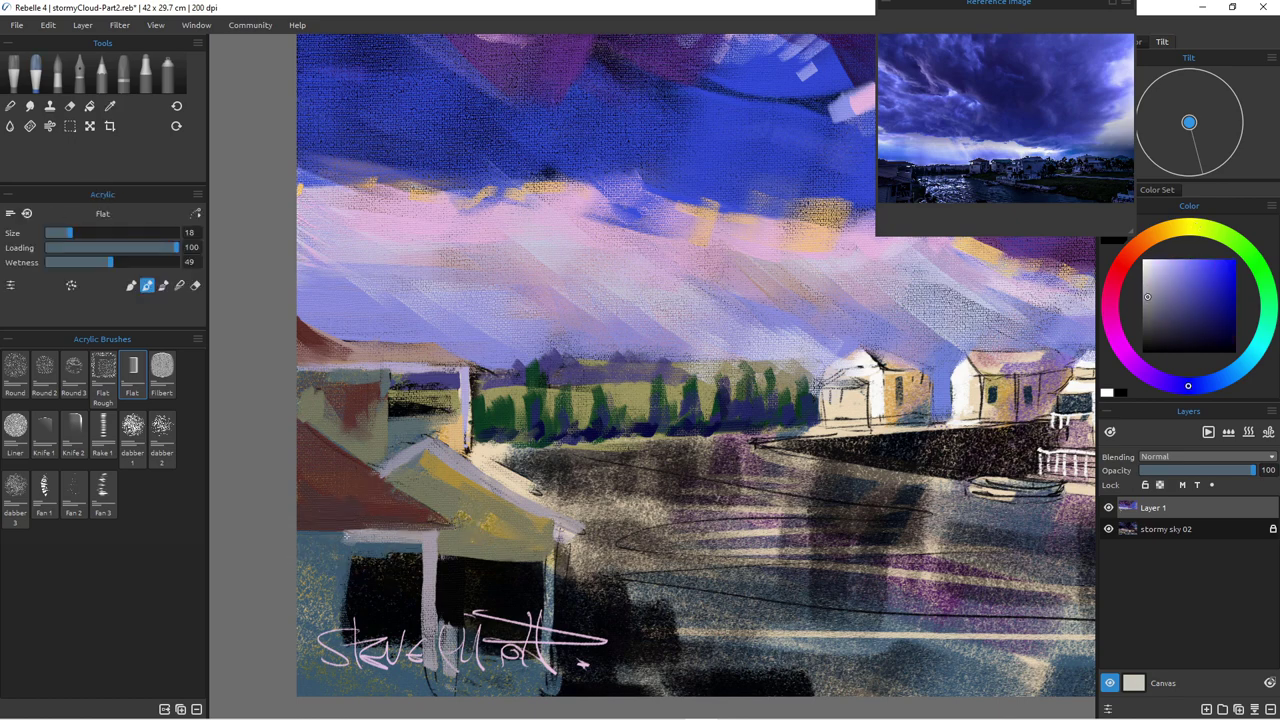
left_click(320, 551, "alt")
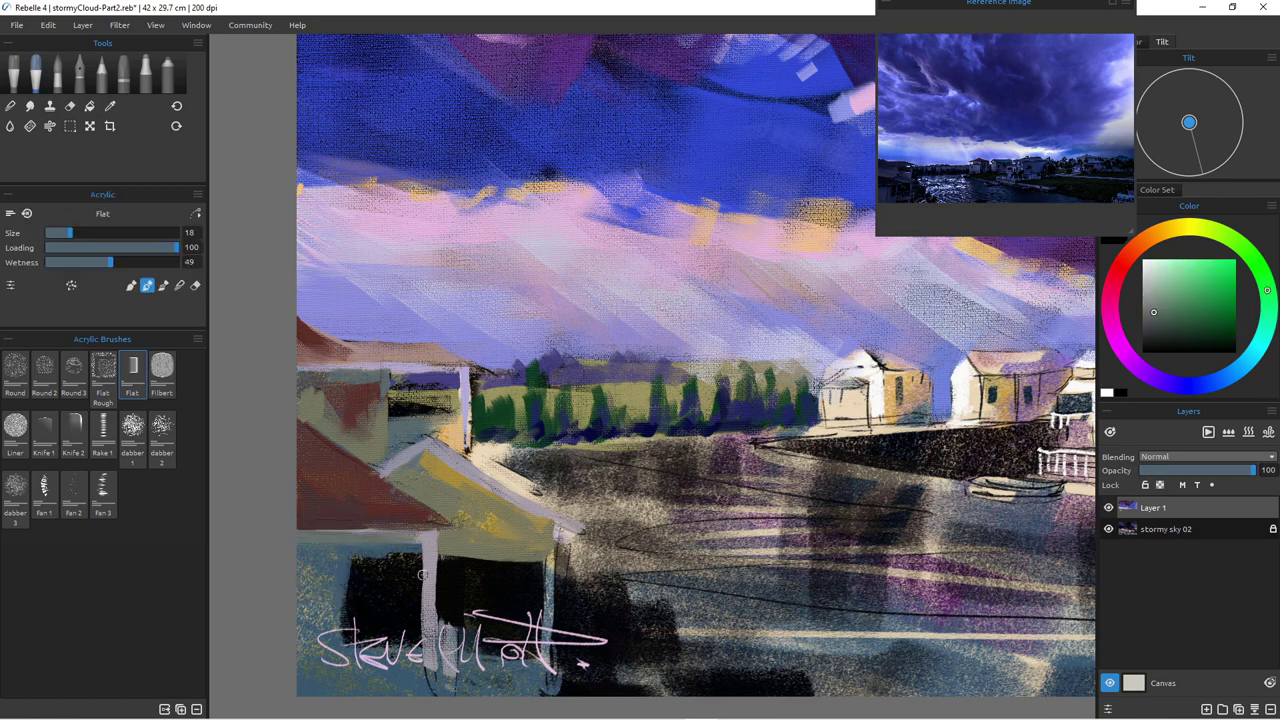
left_click_drag(429, 543, 429, 606)
left_click_drag(426, 556, 422, 608)
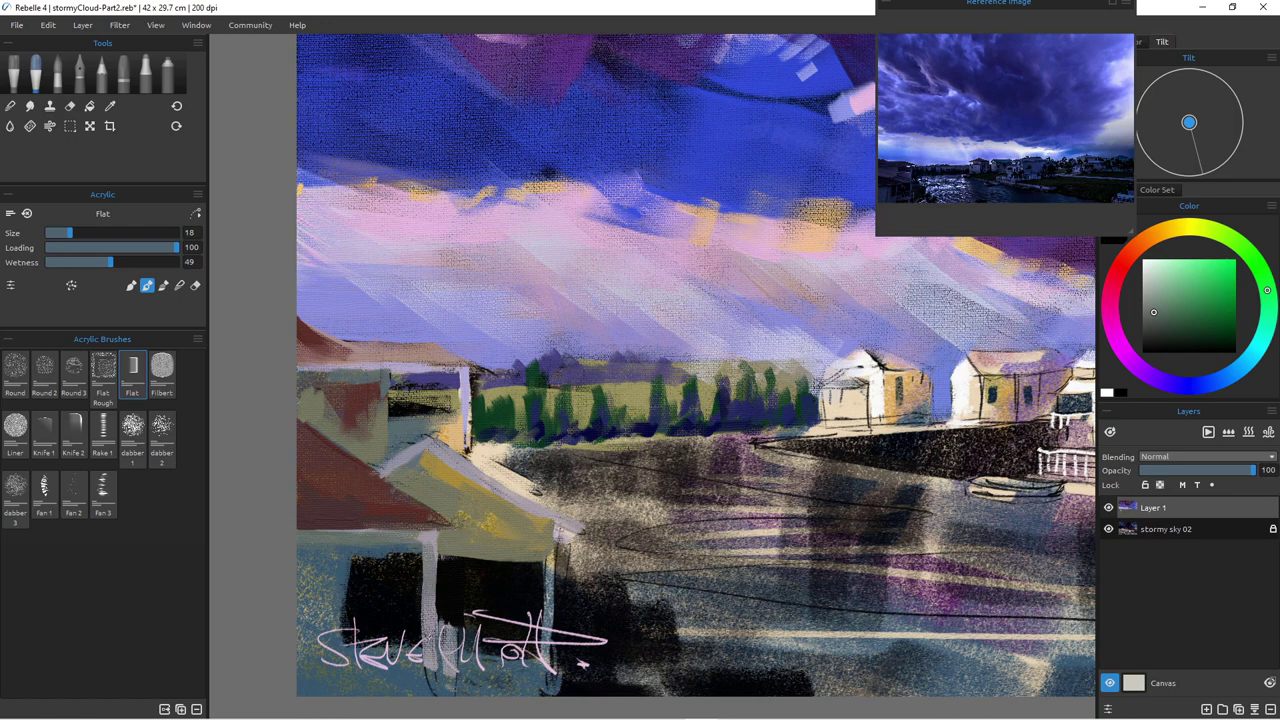
Step: Block in the foreground wall over the dark opening with sampled blue-grey, leaving small window shapes and reducing the Flat brush to 12
left_click(345, 555, "alt")
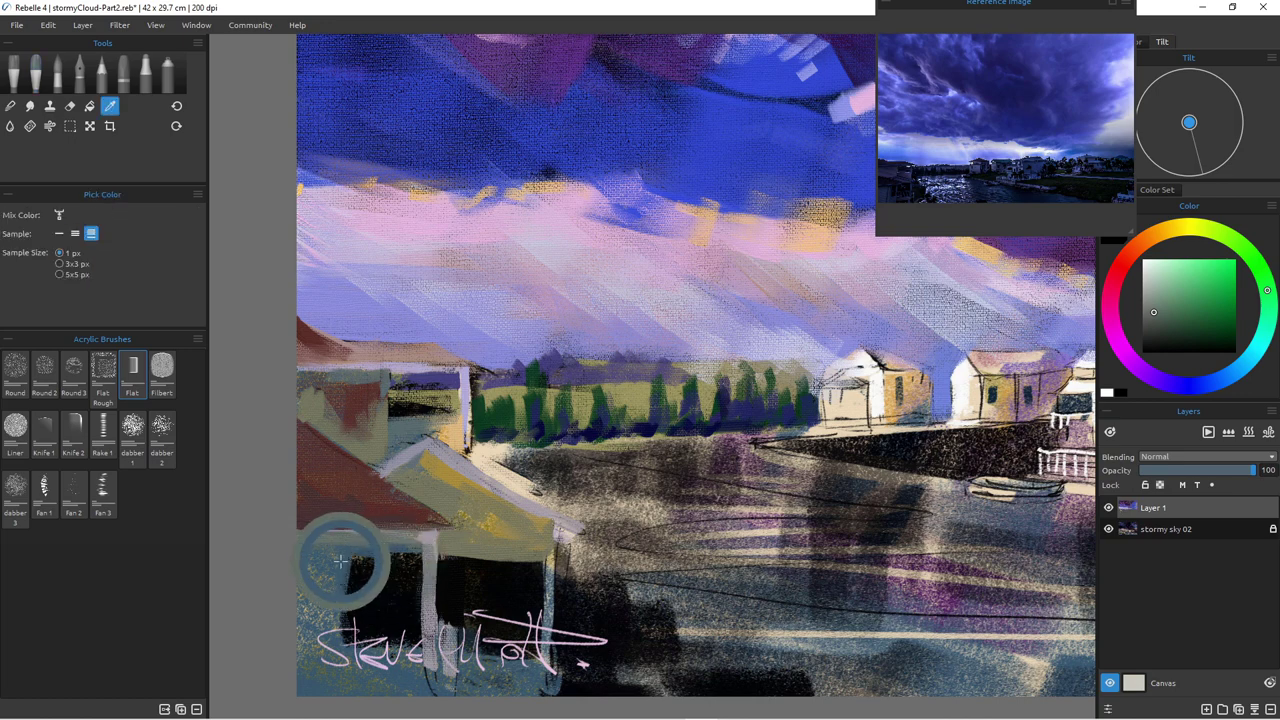
left_click_drag(384, 556, 378, 626)
mouse_move(373, 558)
left_mouse_down()
mouse_move(373, 622)
mouse_move(365, 604)
left_mouse_up()
mouse_move(354, 560)
left_mouse_down()
mouse_move(353, 580)
mouse_move(412, 662)
left_mouse_up()
mouse_move(416, 614)
left_mouse_down()
mouse_move(418, 646)
mouse_move(400, 664)
mouse_move(382, 658)
left_mouse_up()
left_click_drag(373, 605, 374, 662)
key("bracketleft")
key("bracketleft")
key("bracketleft")
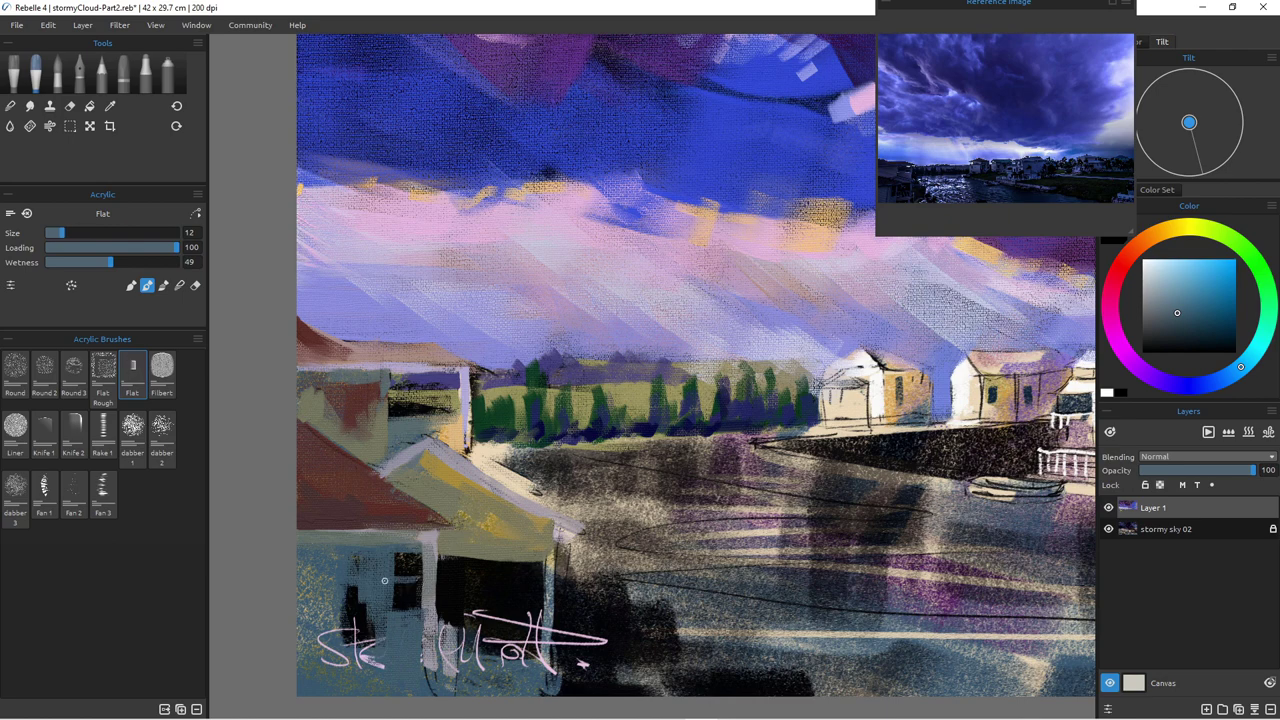
left_click_drag(377, 620, 343, 620)
Step: Layer sampled ochre over the foreground wall with the Flat brush at 40, and brush sampled blue-grey back over it
left_click(441, 466, "alt")
key("bracketright")
key("bracketright")
key("bracketright")
key("bracketright")
key("bracketright")
left_click_drag(360, 558, 372, 686)
mouse_move(355, 600)
left_mouse_down()
mouse_move(350, 656)
mouse_move(333, 612)
mouse_move(325, 664)
left_mouse_up()
mouse_move(364, 558)
left_mouse_down()
mouse_move(384, 556)
mouse_move(378, 602)
left_mouse_up()
left_click_drag(346, 560, 347, 617)
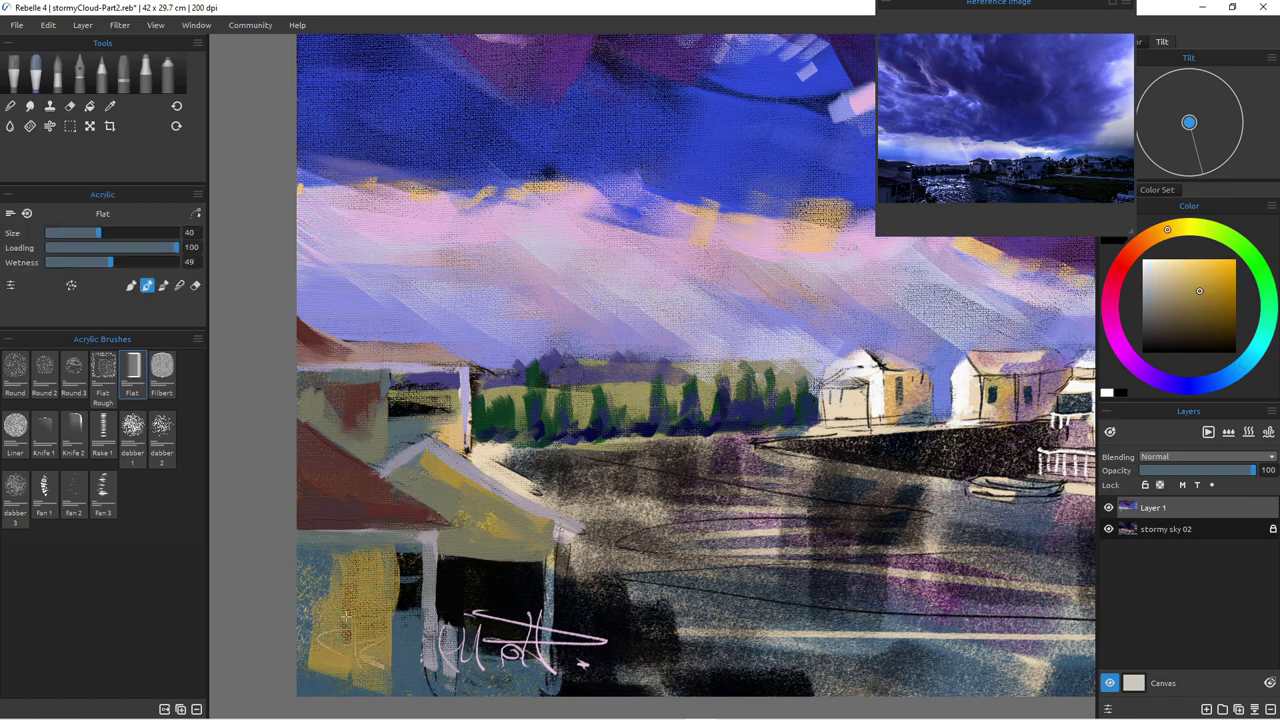
left_click(401, 651, "alt")
mouse_move(375, 552)
left_mouse_down()
mouse_move(369, 641)
mouse_move(346, 555)
mouse_move(347, 661)
mouse_move(323, 635)
mouse_move(326, 672)
mouse_move(384, 641)
mouse_move(391, 698)
mouse_move(361, 658)
mouse_move(358, 571)
mouse_move(390, 649)
left_mouse_up()
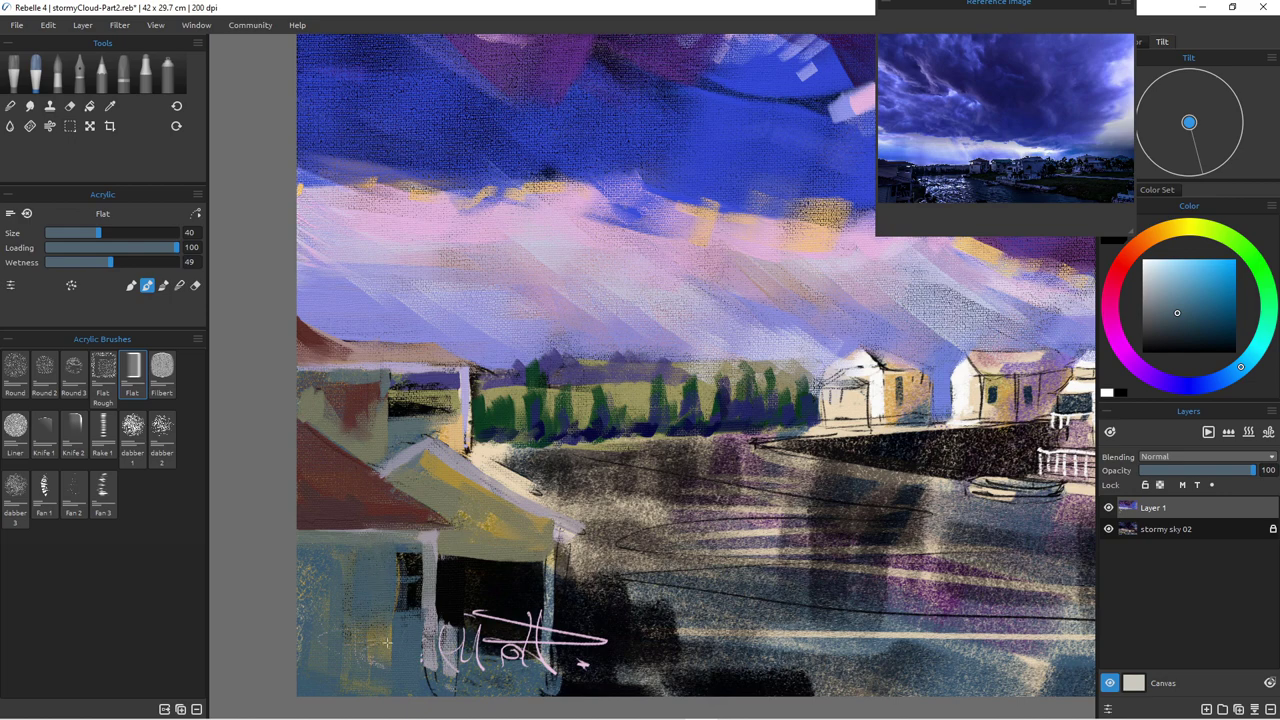
Step: Darken the window beside the post with a sampled near-black, and add a shadow stroke under the eave with the brush reduced to 18
left_click(408, 594, "alt")
left_click_drag(406, 565, 404, 606)
key("bracketleft")
key("bracketleft")
key("bracketleft")
key("bracketleft")
key("bracketleft")
key("bracketleft")
key("bracketleft")
key("bracketleft")
key("bracketleft")
key("bracketleft")
key("bracketleft")
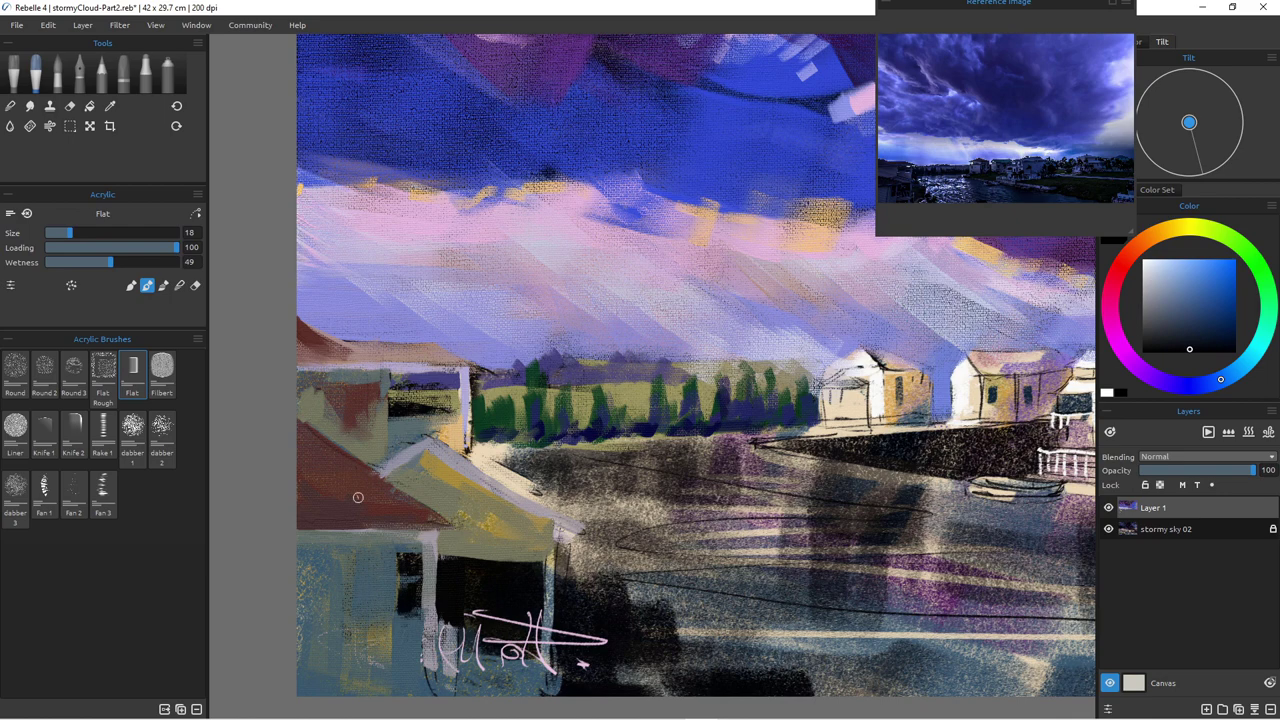
left_click_drag(424, 537, 364, 533)
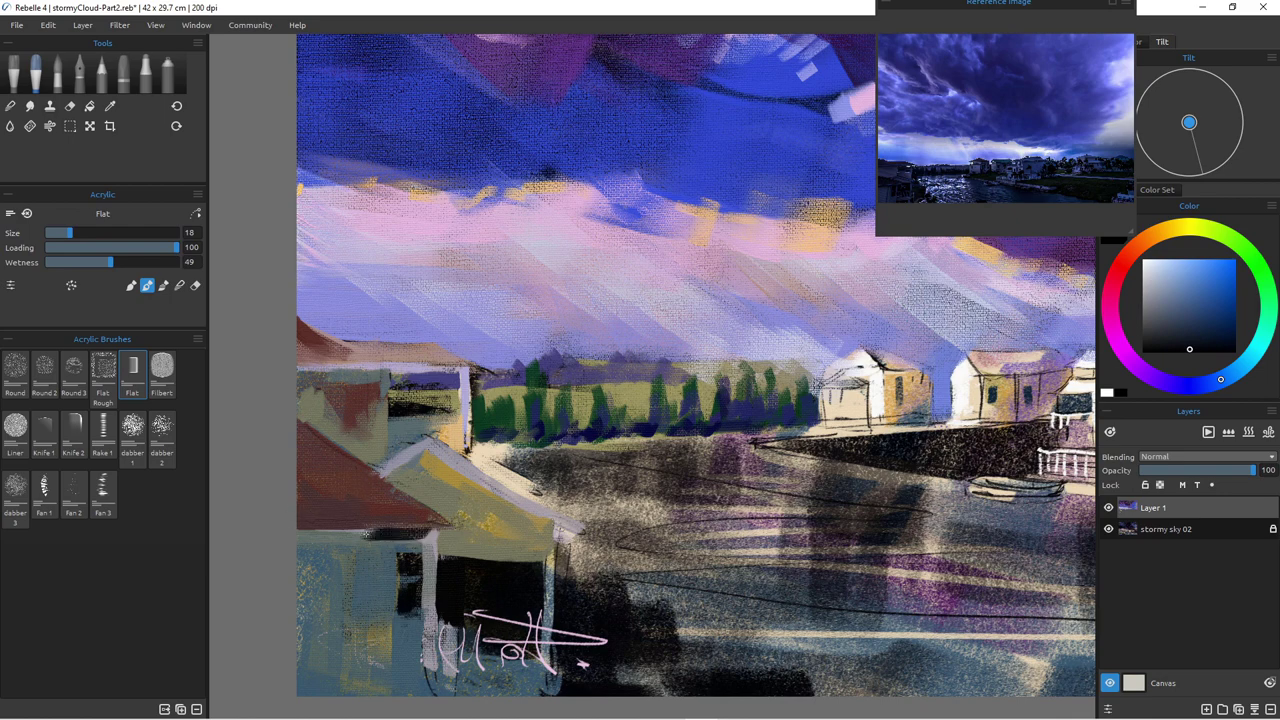
Step: Choose a deep violet and paint the shadow under the foreground eave plus vertical streaks down the wall
left_click(1157, 379)
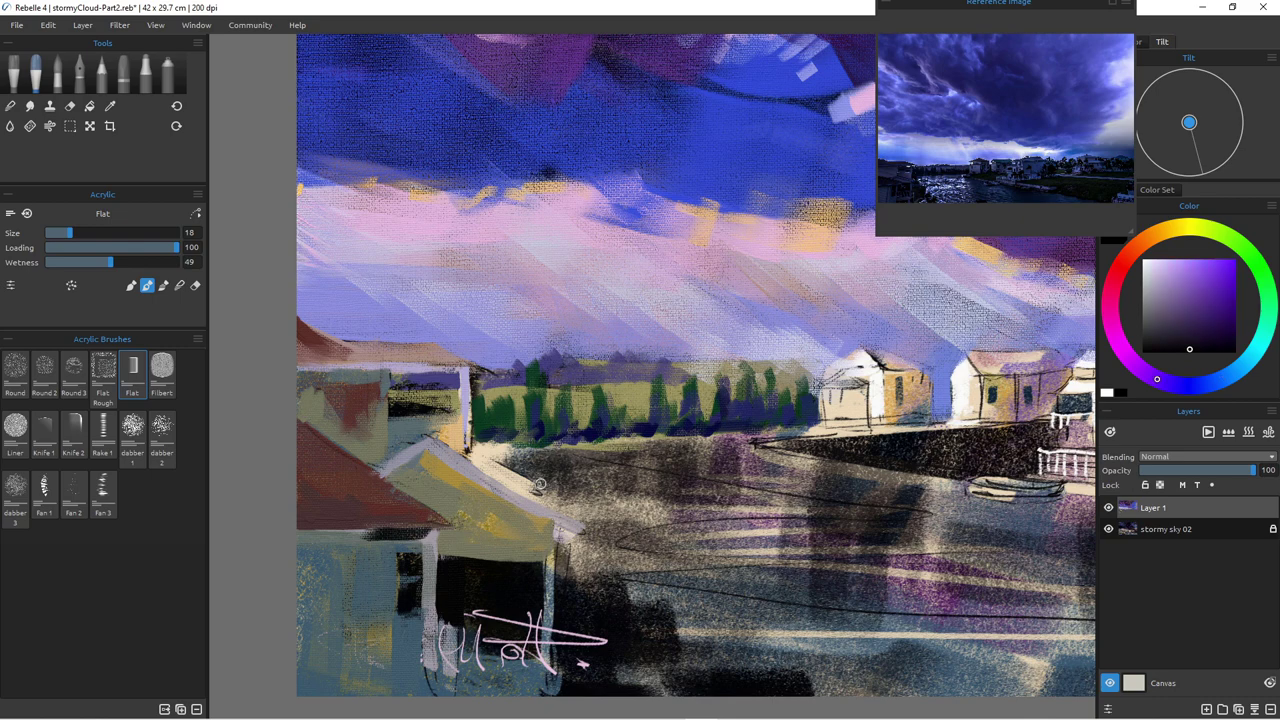
left_click_drag(397, 532, 291, 538)
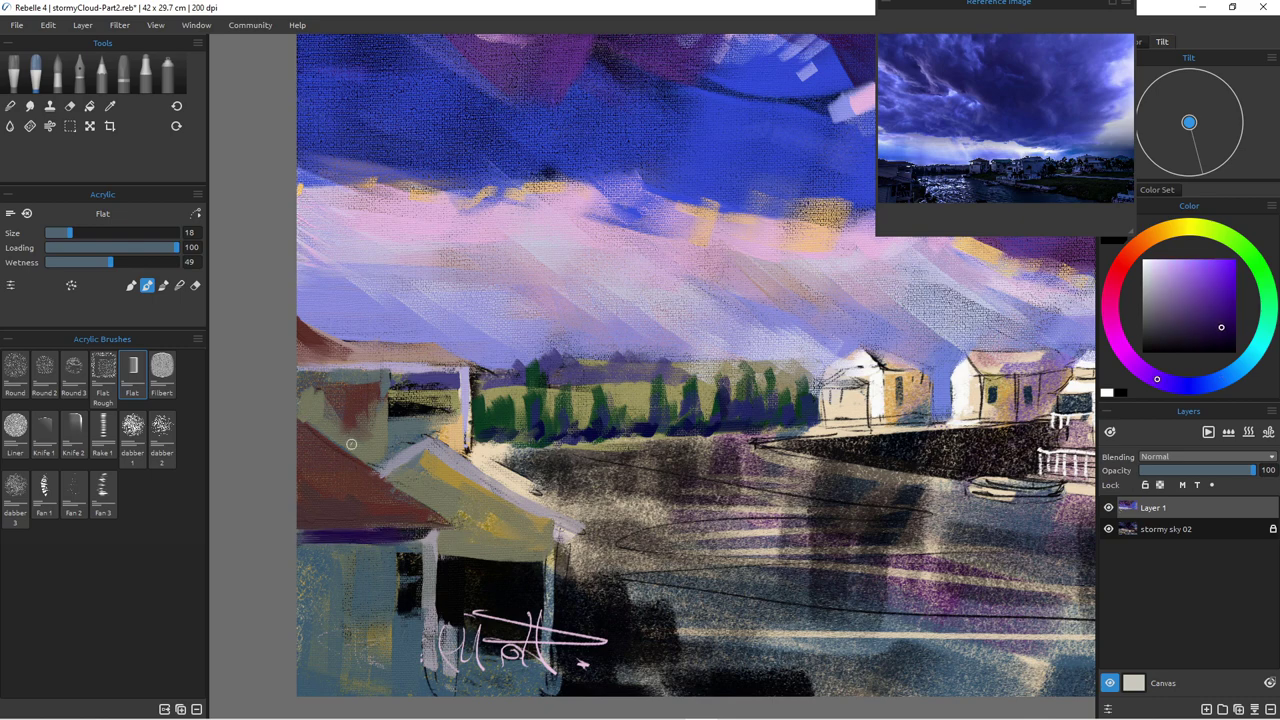
key("bracketright")
left_click_drag(371, 540, 374, 588)
key("bracketleft")
key("bracketleft")
left_click_drag(377, 649, 376, 670)
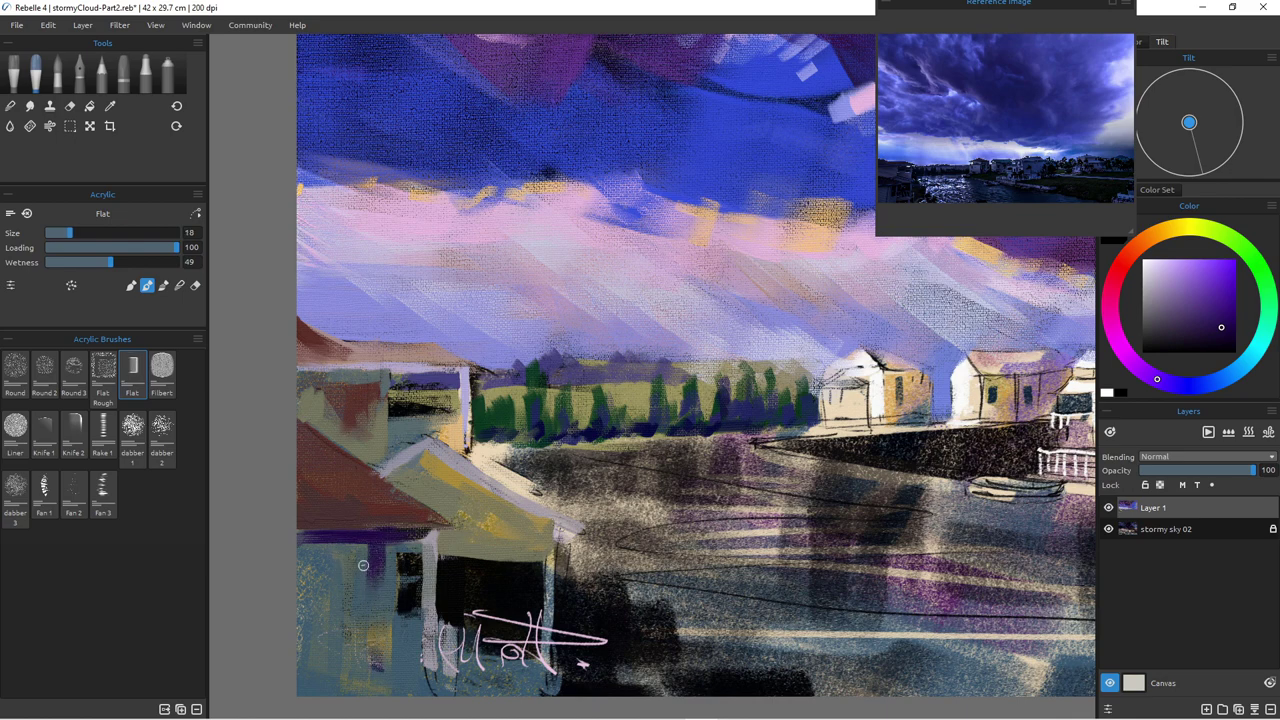
Step: Soften the violet streaks on the foreground wall with sampled blue-grey and restate them with sampled violet
left_click(354, 576, "alt")
left_click_drag(368, 548, 364, 622)
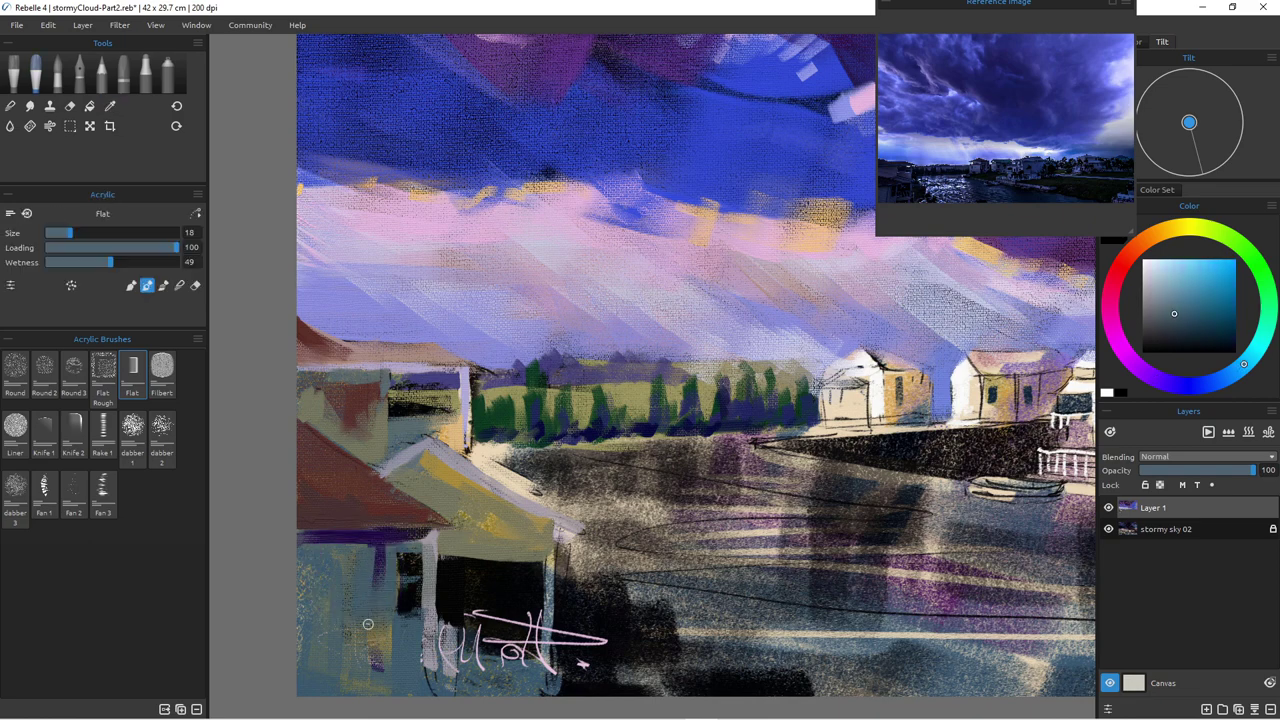
left_click_drag(372, 550, 366, 600)
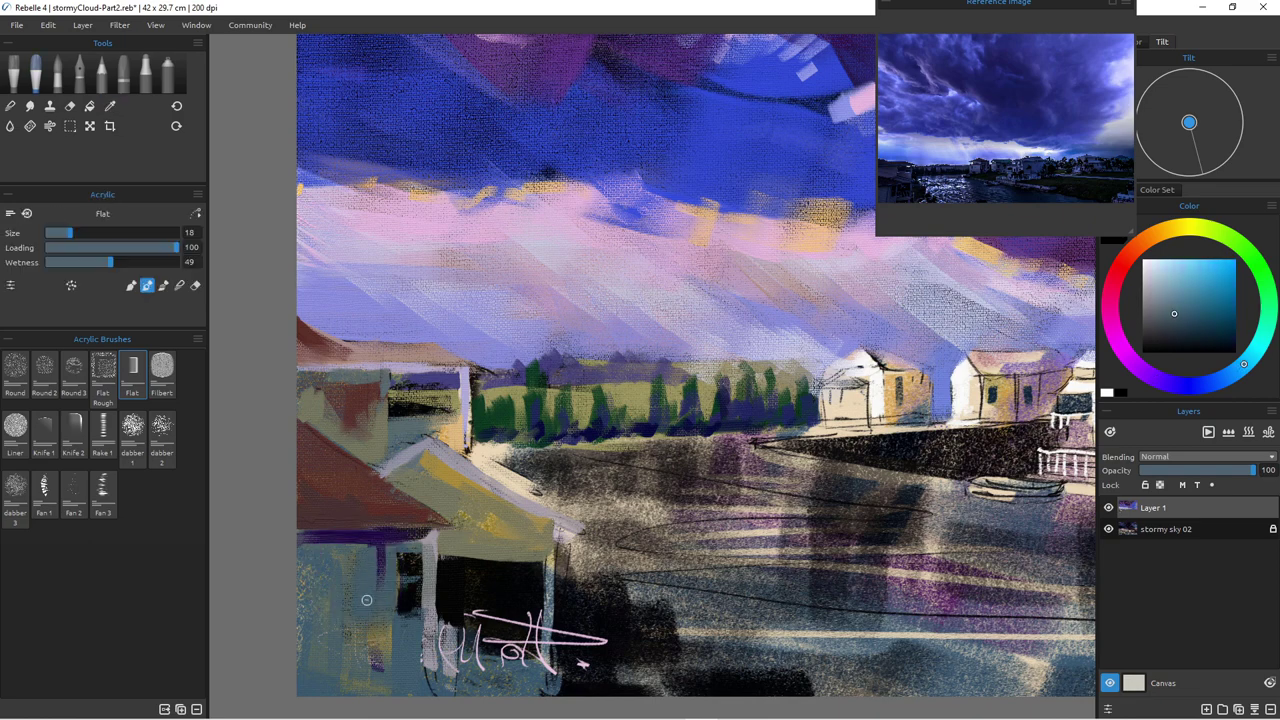
left_click(372, 530, "alt")
left_click_drag(380, 540, 381, 632)
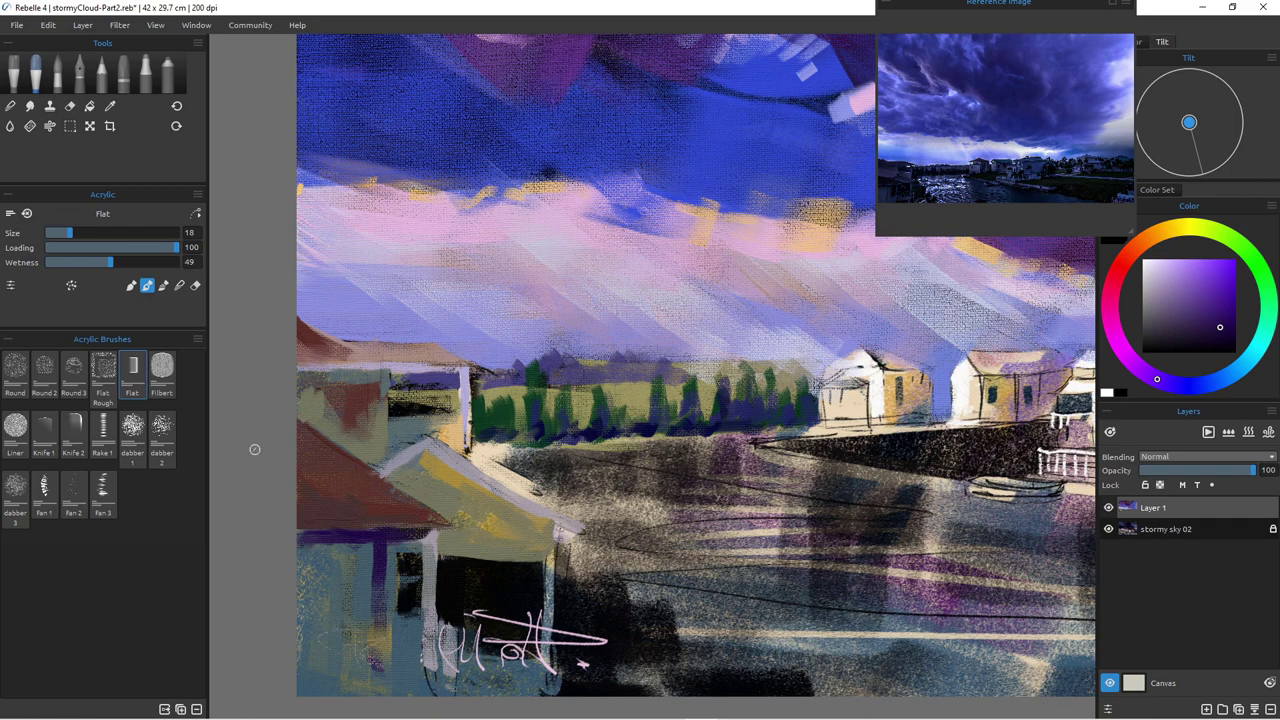
Step: Brush a tan sampled from the rear roof along the foreground roof's lower edge and sample the roof's red-brown
key("alt")
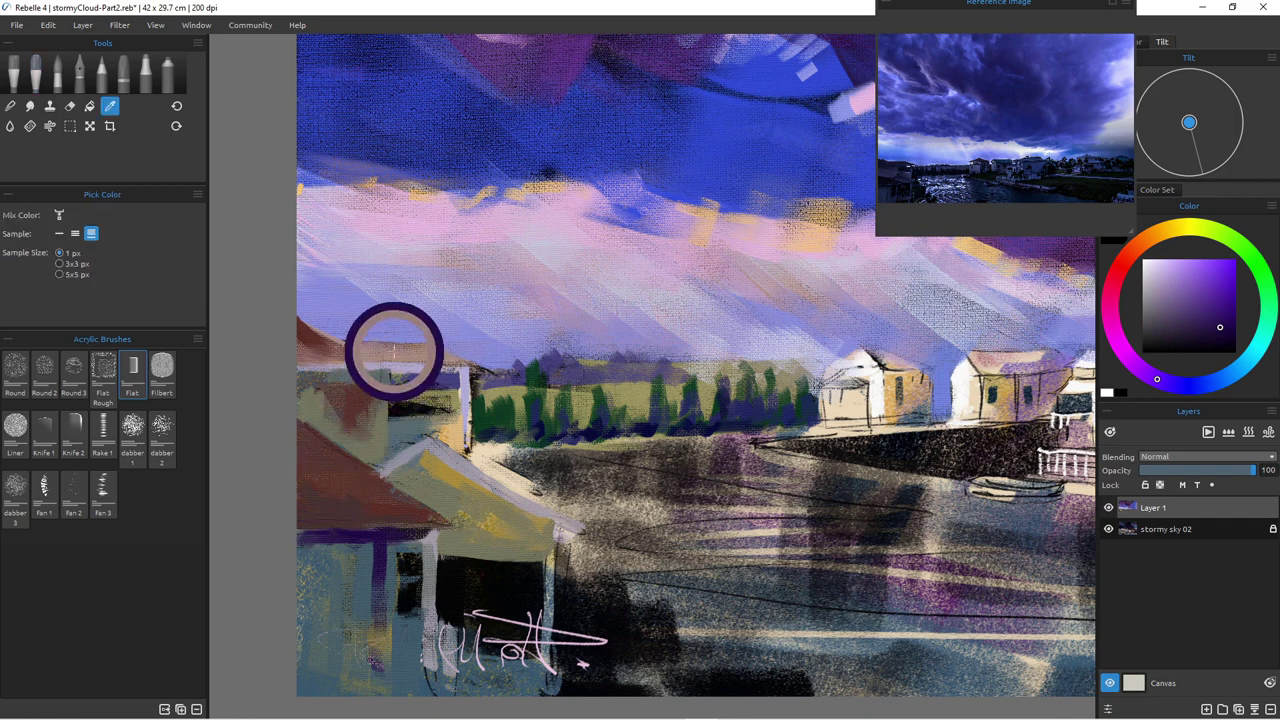
left_click(393, 358, "alt")
mouse_move(416, 518)
left_mouse_down()
mouse_move(310, 497)
mouse_move(373, 520)
left_mouse_up()
mouse_move(322, 522)
left_mouse_down()
mouse_move(389, 515)
mouse_move(292, 519)
left_mouse_up()
left_click(343, 499, "alt")
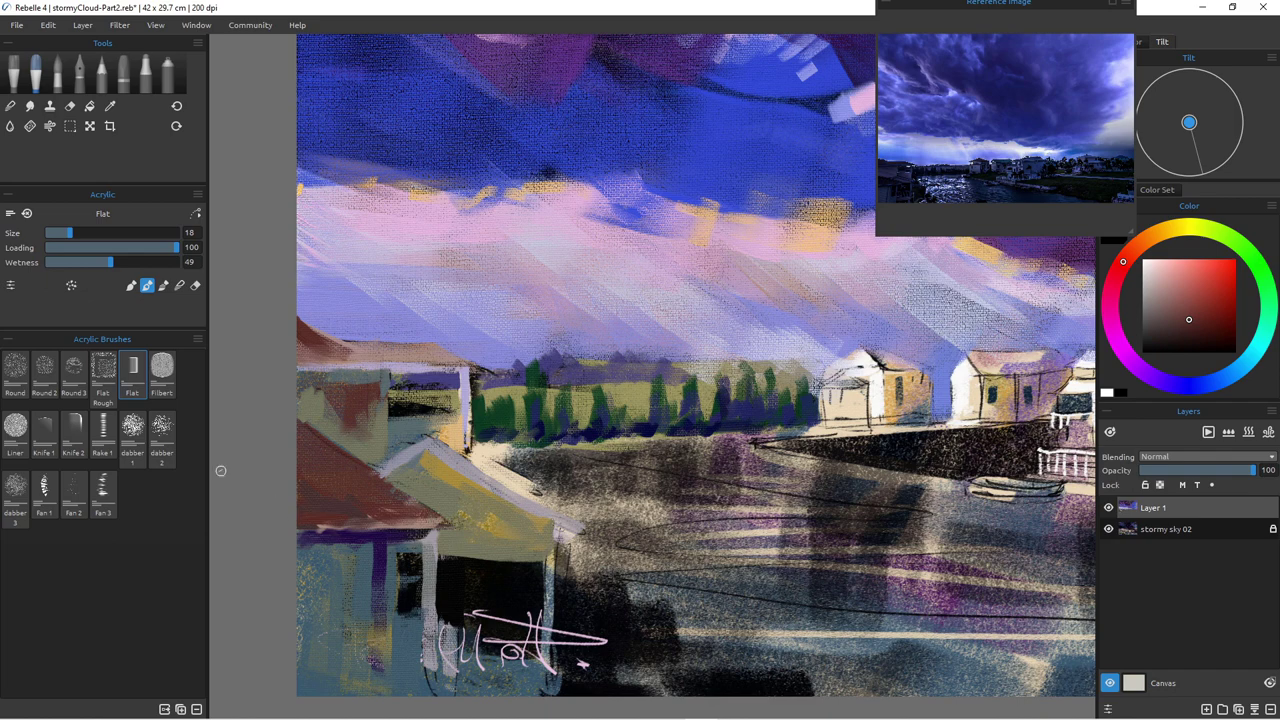
Step: Cover the pink scribble in the large window with sampled near-black and darken the area beside the post with a sampled dark tone
left_click(484, 596, "alt")
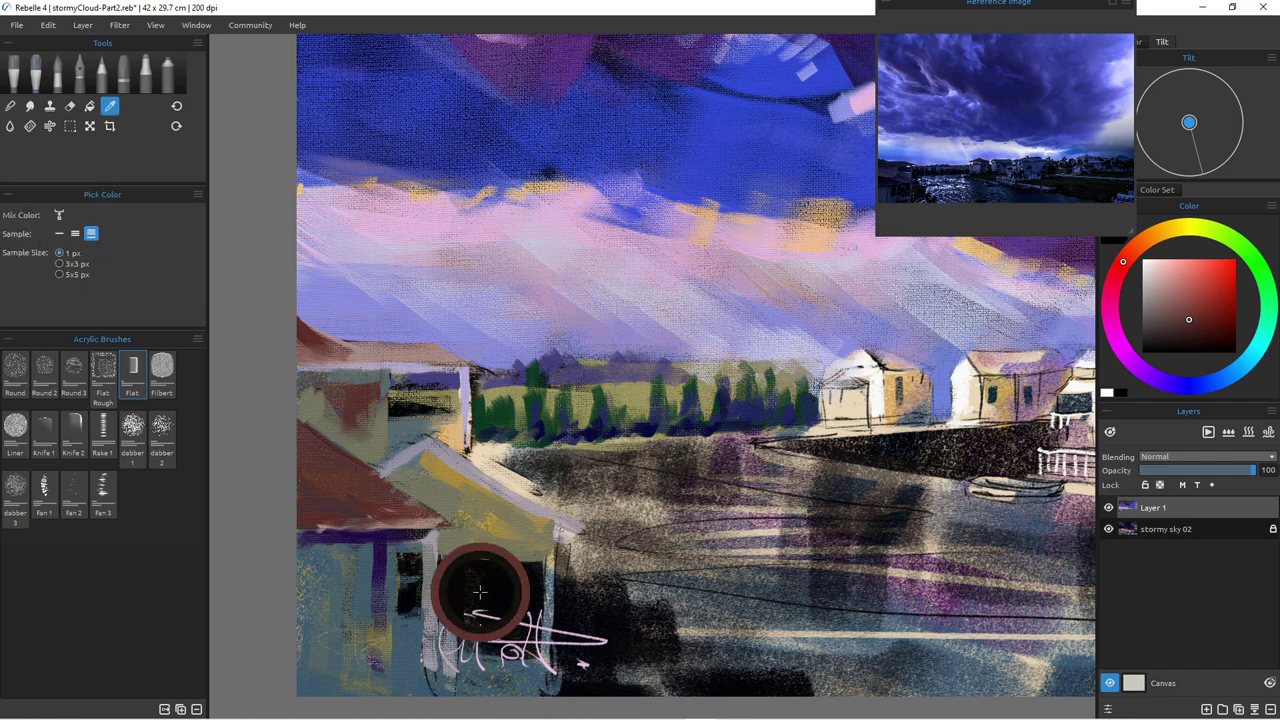
mouse_move(523, 600)
left_mouse_down()
mouse_move(532, 645)
mouse_move(512, 625)
mouse_move(470, 625)
mouse_move(495, 620)
left_mouse_up()
left_click(568, 604, "alt")
mouse_move(568, 606)
left_mouse_down()
mouse_move(582, 657)
mouse_move(570, 653)
mouse_move(560, 604)
mouse_move(558, 619)
mouse_move(617, 657)
left_mouse_up()
left_click(457, 634, "alt")
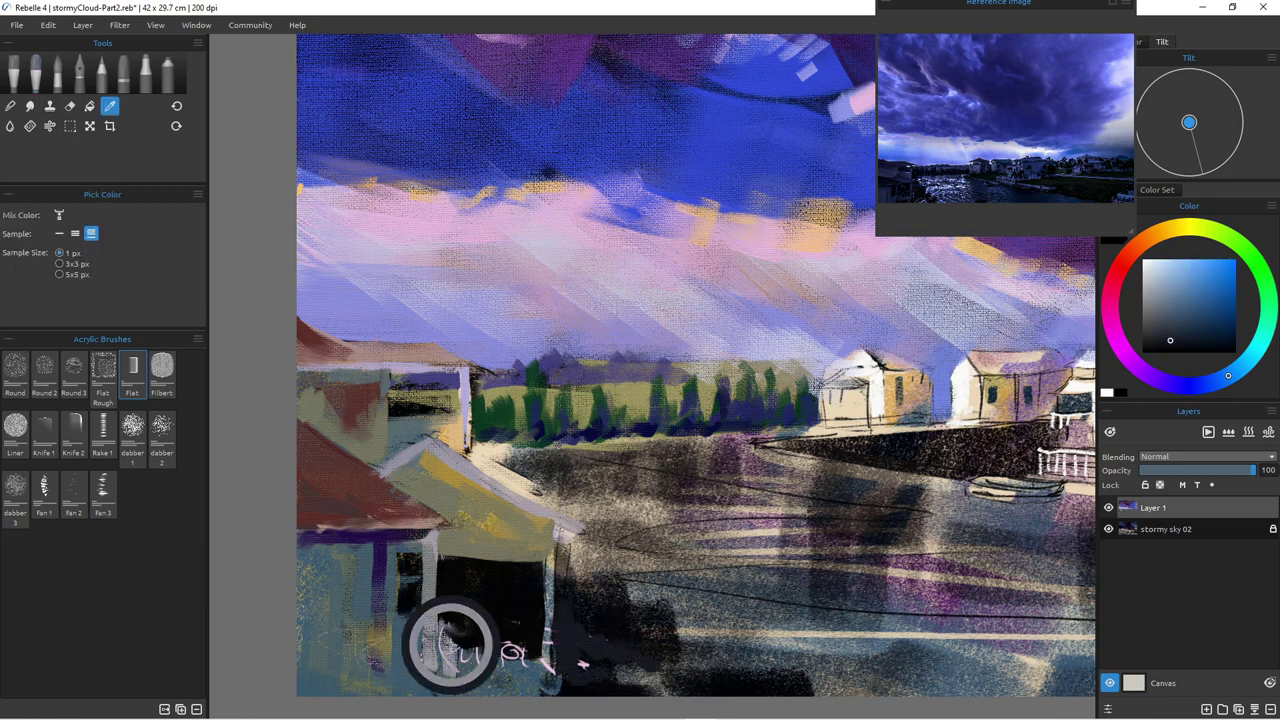
Step: Sample the pale grey and, with the brush reduced to 7, paint thin horizontal and vertical glazing bars across the large window
left_click(544, 606, "alt")
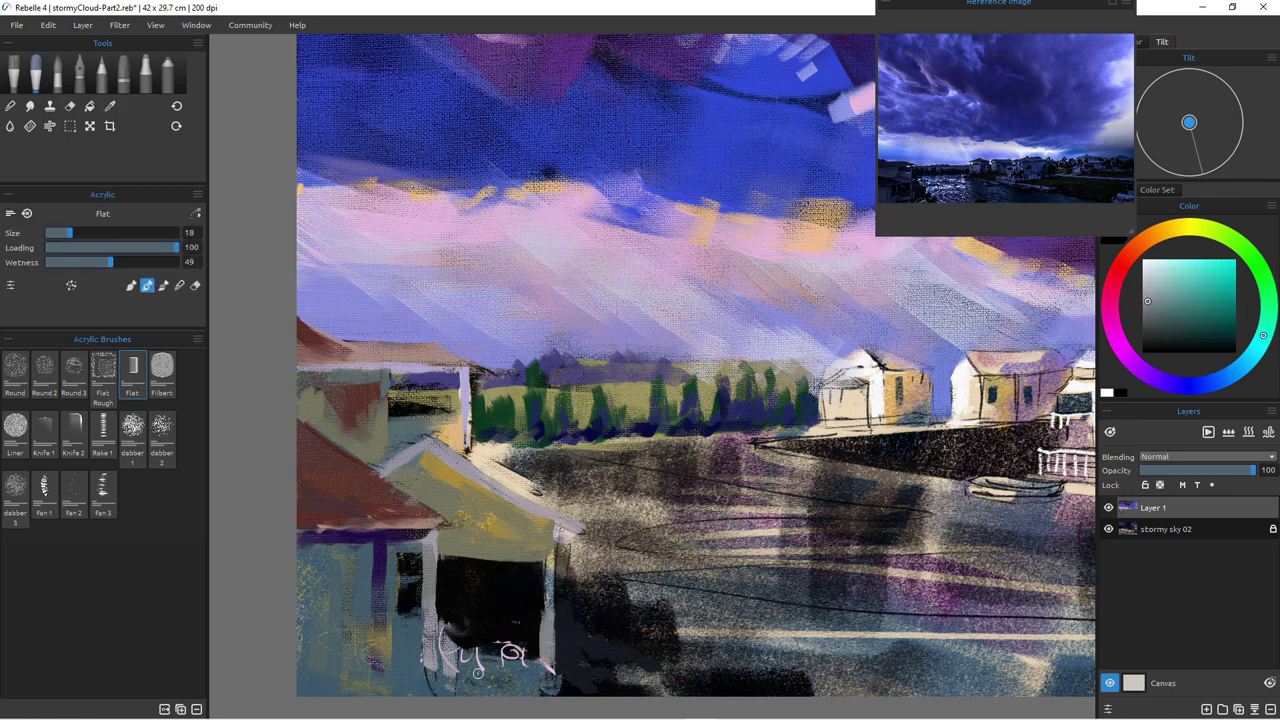
key("bracketleft")
key("bracketleft")
key("bracketleft")
key("bracketleft")
key("bracketleft")
key("bracketleft")
key("bracketleft")
key("bracketleft")
left_click_drag(510, 617, 446, 620)
left_click_drag(540, 618, 452, 615)
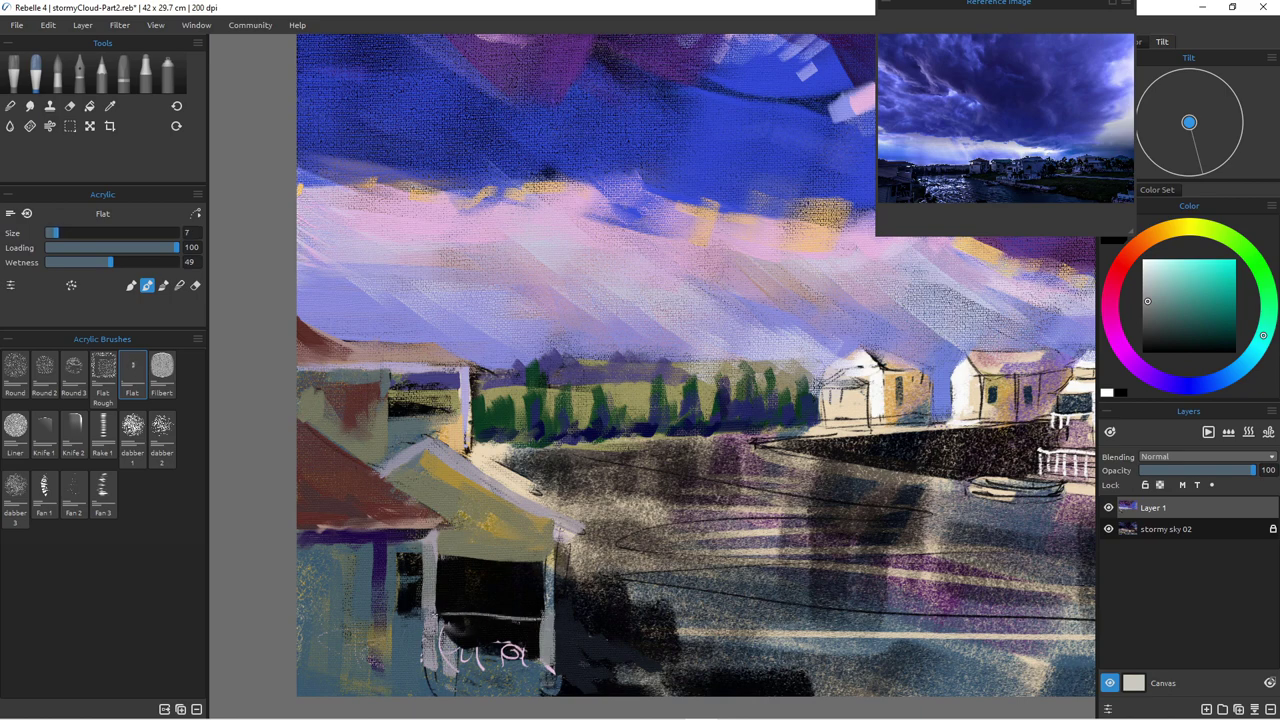
left_click_drag(465, 560, 465, 620)
Step: Paint over the remaining scribble below the large window with sampled blue-grey, enlarging the brush to 20
left_click(508, 671, "alt")
mouse_move(458, 649)
left_mouse_down()
mouse_move(547, 654)
mouse_move(450, 644)
mouse_move(452, 668)
mouse_move(476, 681)
left_mouse_up()
key("]")
left_click_drag(547, 657, 548, 685)
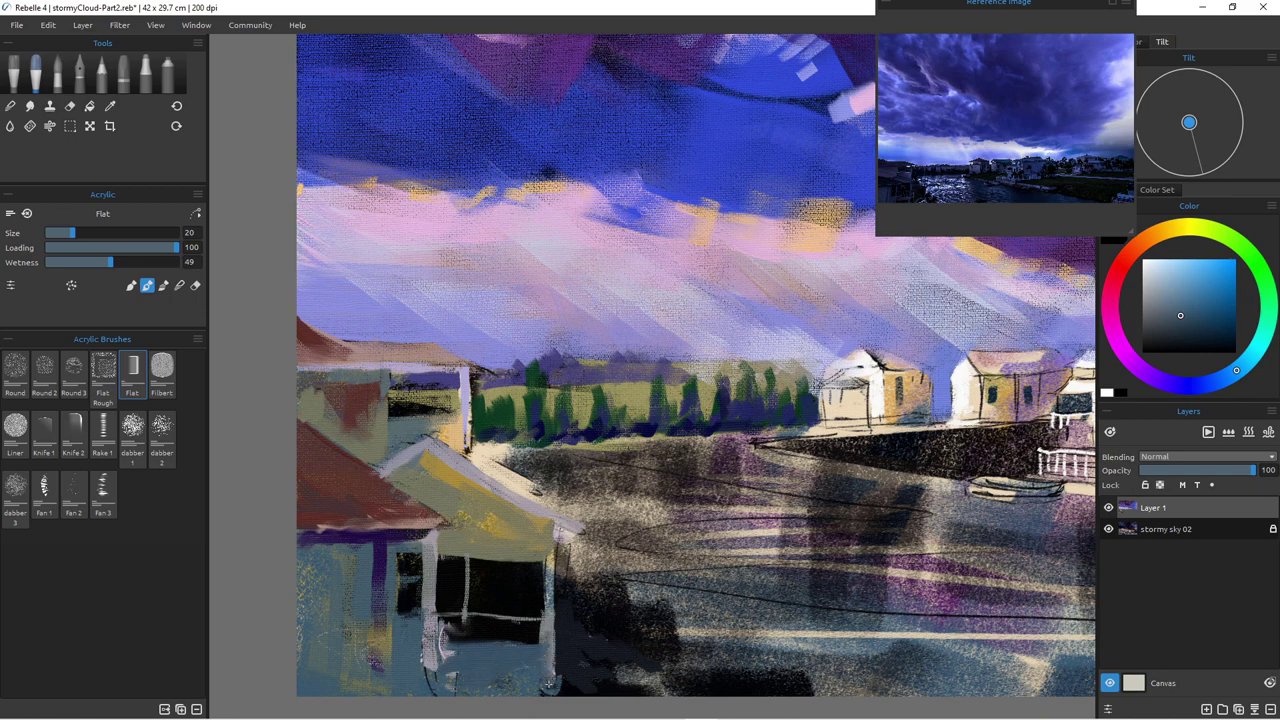
mouse_move(461, 651)
left_mouse_down()
mouse_move(441, 656)
mouse_move(441, 687)
mouse_move(446, 678)
left_mouse_up()
Step: Sample the post's pale grey and extend the post between the windows downward with the brush reduced to 14
left_click(414, 638, "alt")
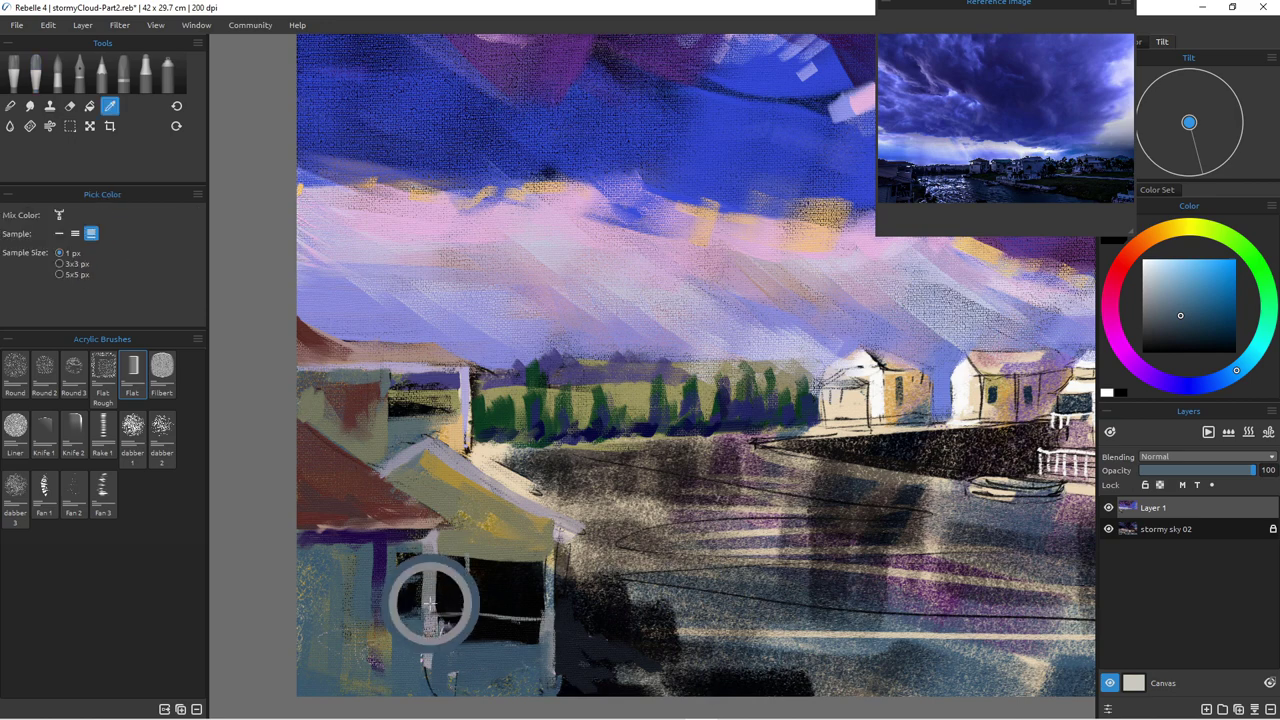
left_click(418, 632)
key("b")
key("[")
key("[")
key("[")
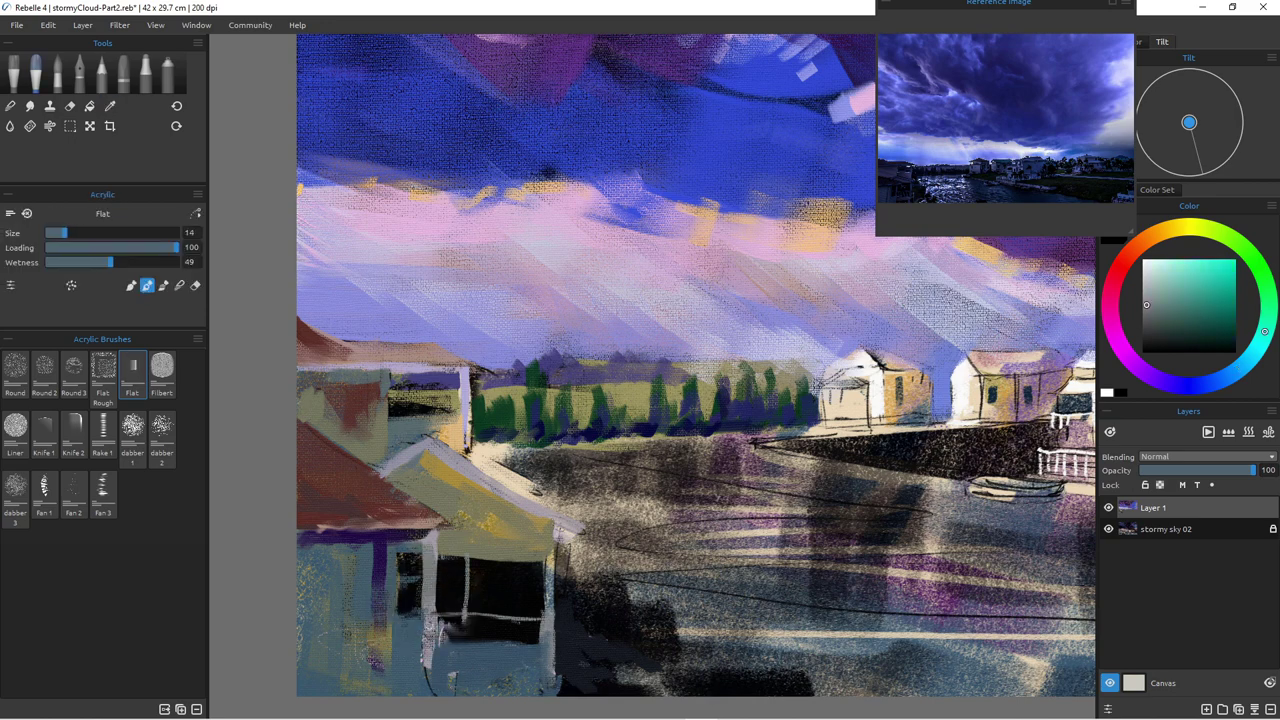
left_click_drag(431, 655, 430, 694)
Step: Sample the wall's blue-grey, enlarge the brush and fill in the wall around the post's base below the large window
left_click(450, 681, "alt")
key("bracketright")
key("bracketright")
key("bracketright")
key("bracketright")
key("bracketright")
key("bracketright")
key("bracketright")
key("bracketright")
key("bracketright")
key("bracketright")
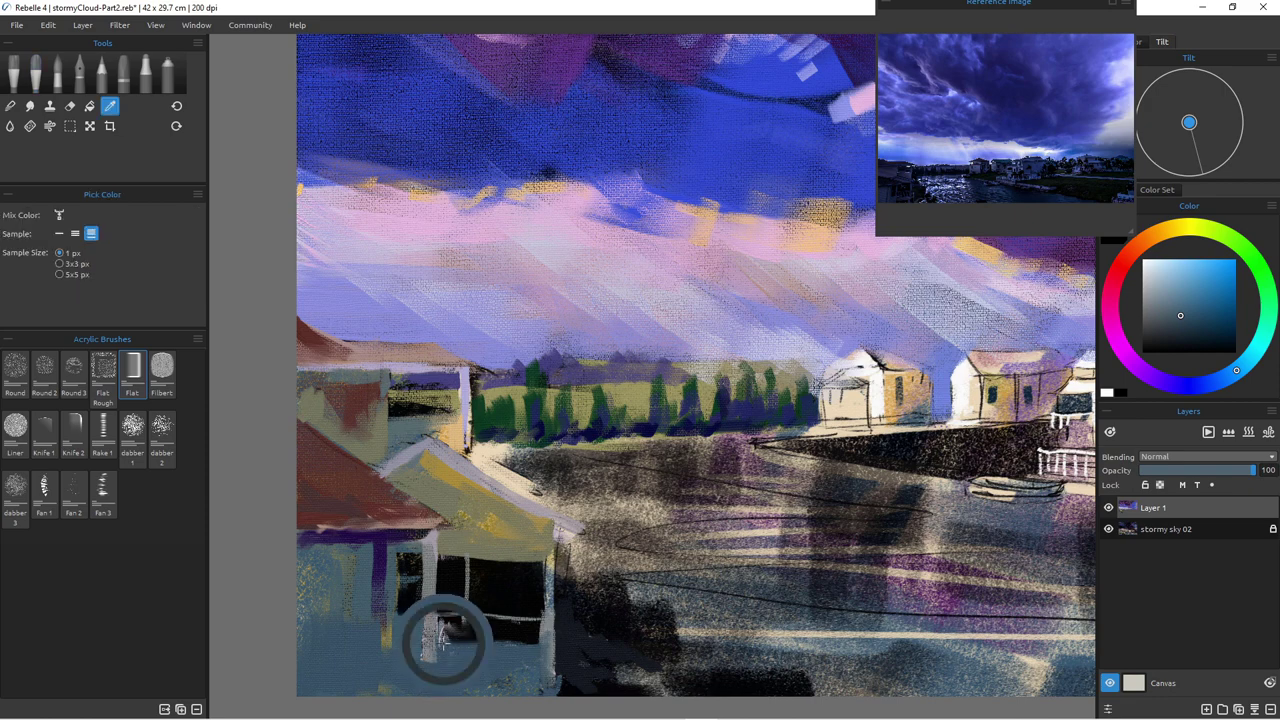
left_click(444, 642, "alt")
left_click_drag(446, 651, 452, 694)
Step: Reduce the brush to 20 and tidy the large window's sill, the lower post and the wall beside the small window
left_click(491, 654, "alt")
key("bracketleft")
key("bracketleft")
key("bracketleft")
left_click_drag(490, 659, 451, 655)
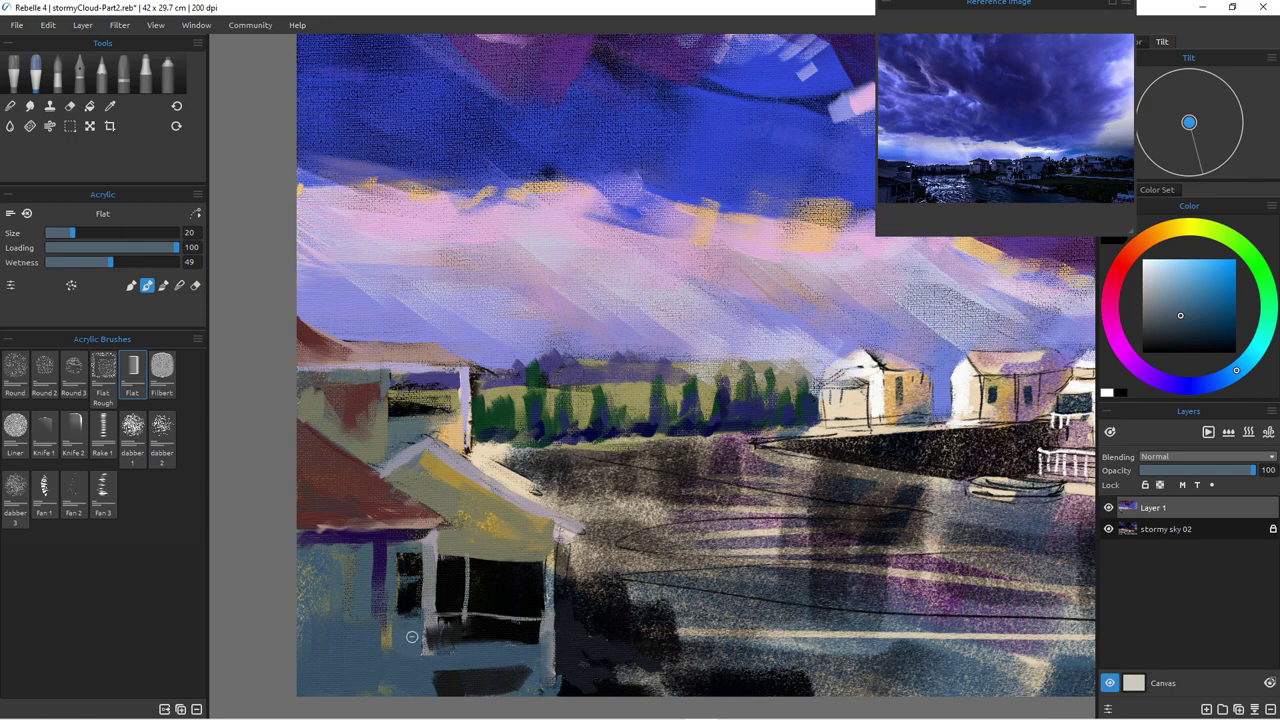
left_click_drag(430, 591, 429, 652)
left_click_drag(427, 580, 427, 672)
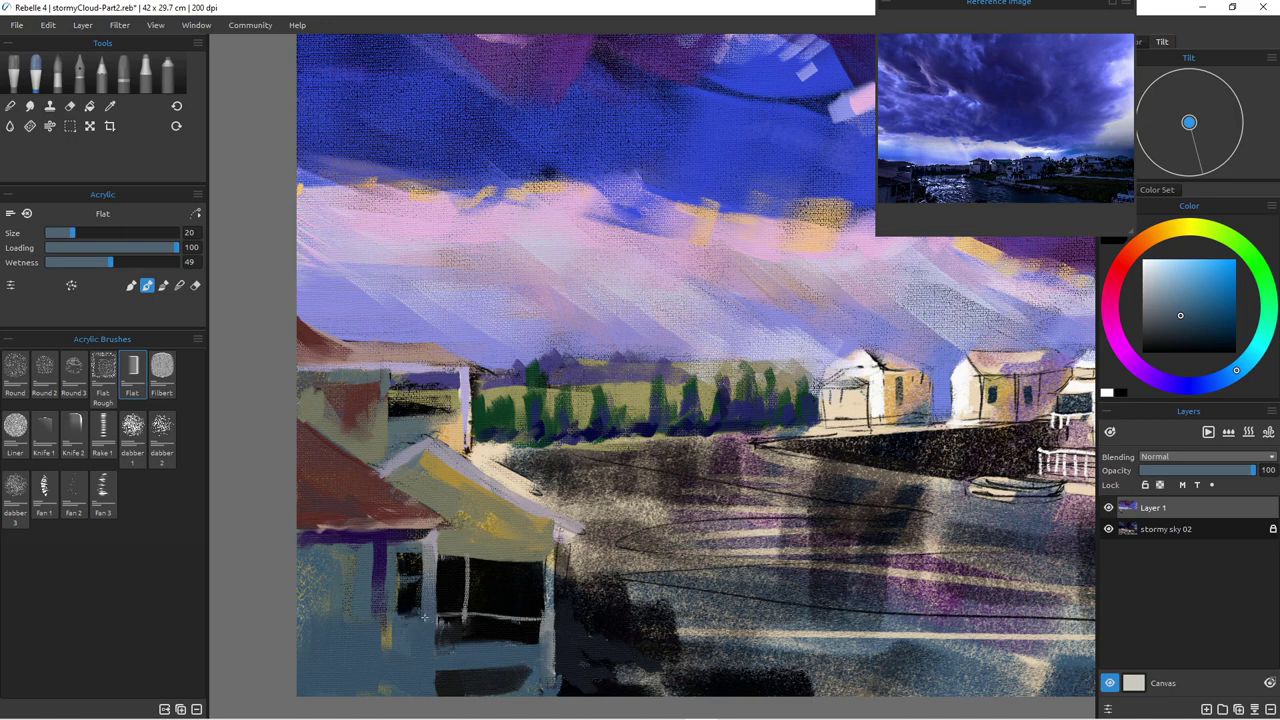
left_click_drag(393, 619, 392, 650)
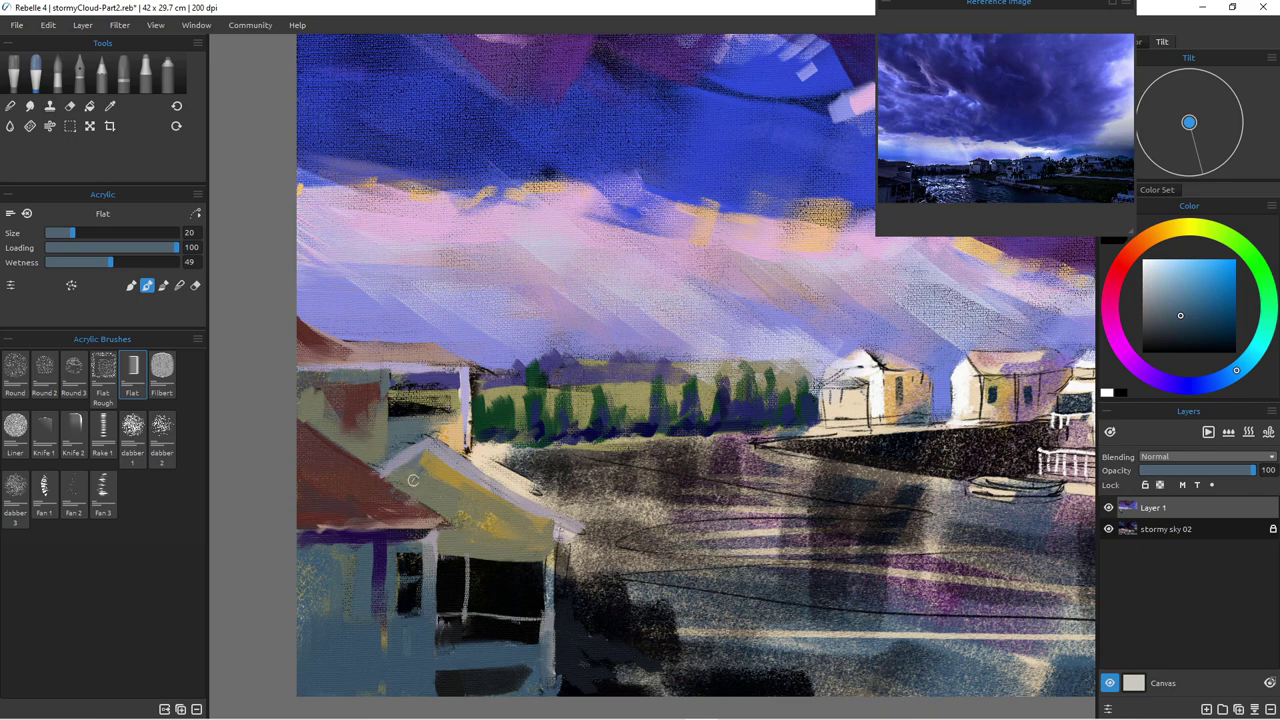
Step: Sample the gable's pale colours and broaden the trim along both slopes of the foreground gable
left_click(443, 457, "alt")
left_click(523, 514, "alt")
left_click_drag(446, 471, 578, 536)
mouse_move(386, 482)
left_mouse_down()
mouse_move(427, 468)
mouse_move(394, 429)
mouse_move(408, 431)
mouse_move(402, 462)
left_mouse_up()
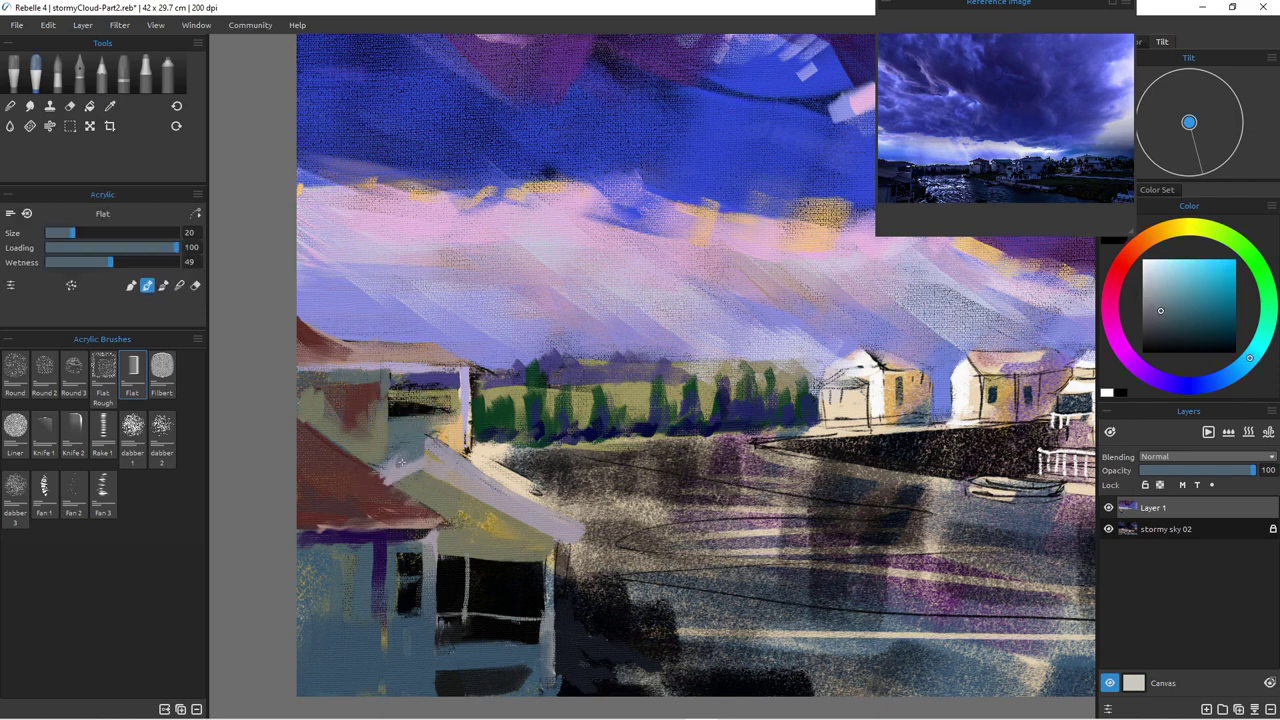
Step: Paint over the dark opening beneath the rear porch roof with sampled foliage green
left_click(440, 404, "alt")
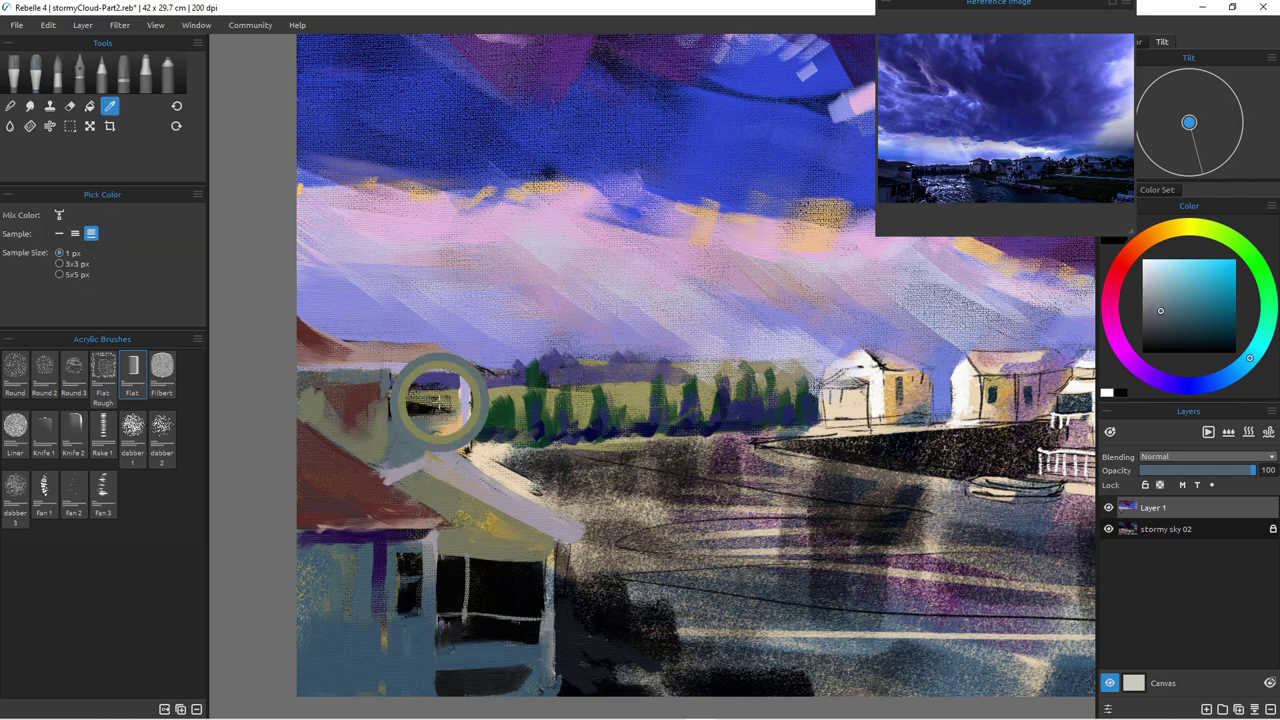
mouse_move(450, 417)
left_mouse_down()
mouse_move(409, 418)
mouse_move(435, 402)
mouse_move(450, 414)
mouse_move(416, 398)
mouse_move(453, 405)
mouse_move(450, 441)
left_mouse_up()
left_click(458, 412, "alt")
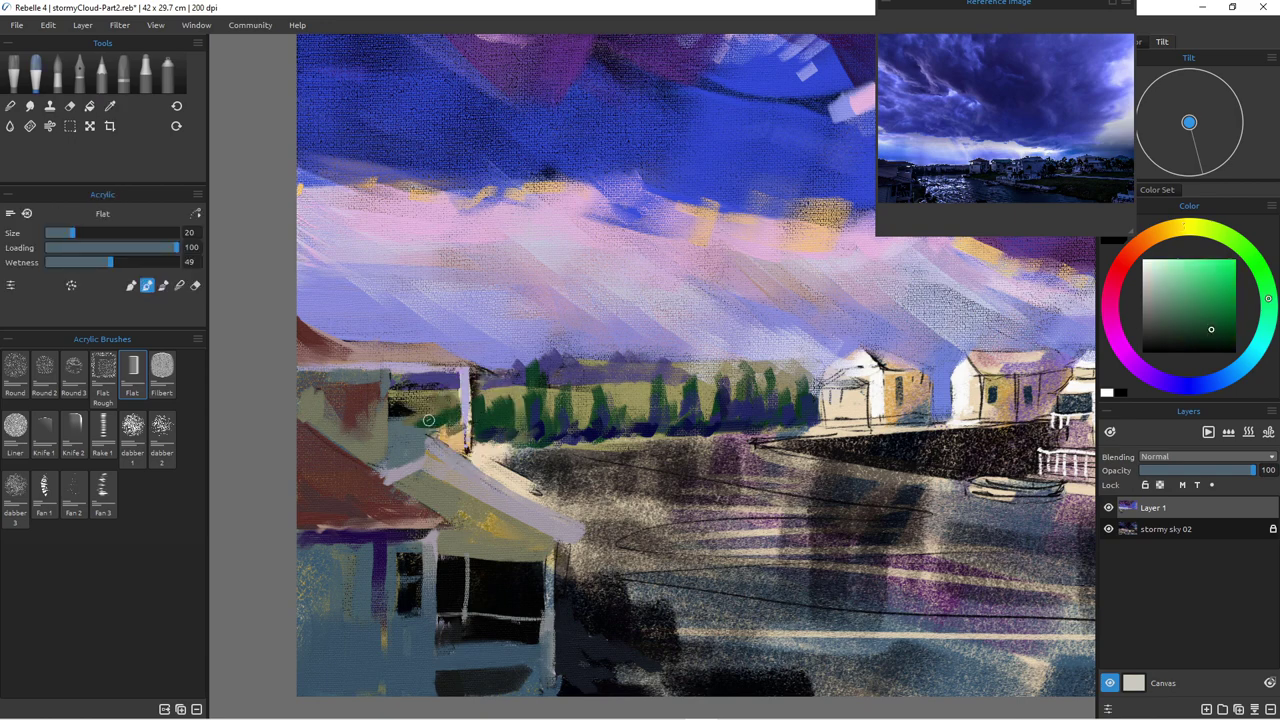
key("alt")
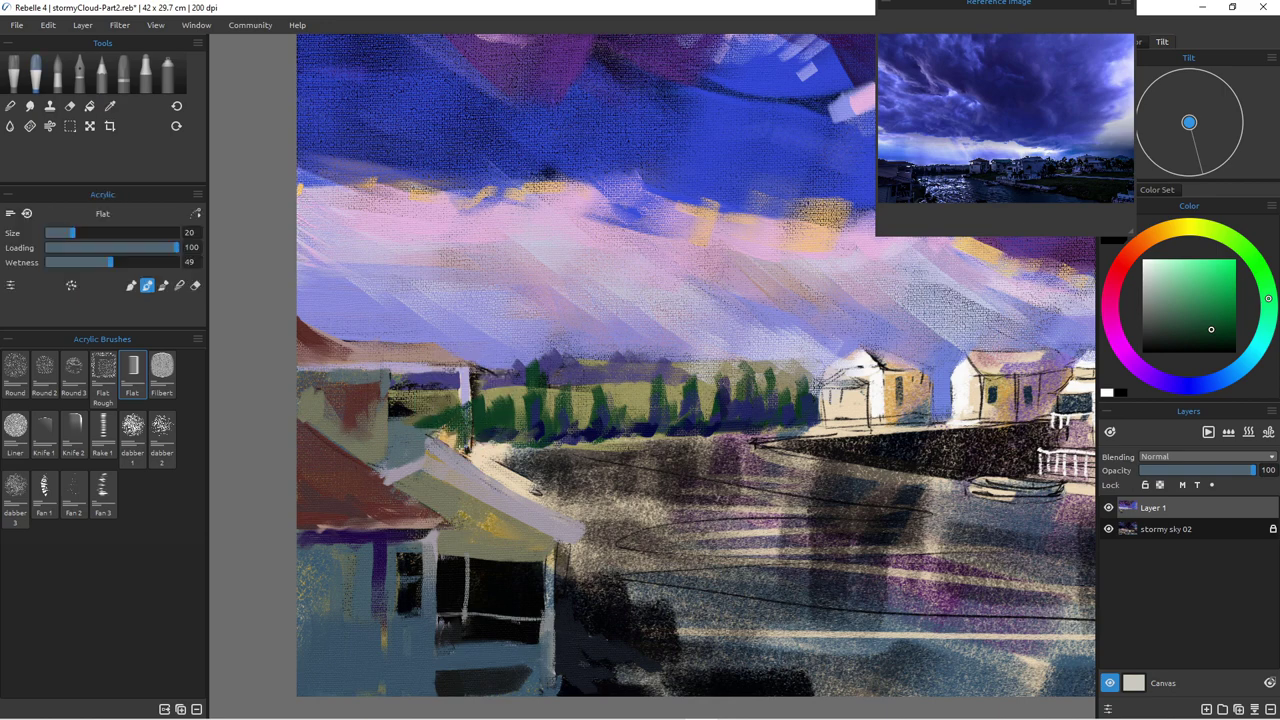
Step: Restate the rear porch post in sampled pale lavender, reduce the brush to 8 and undo the last stroke
left_click(457, 398, "alt")
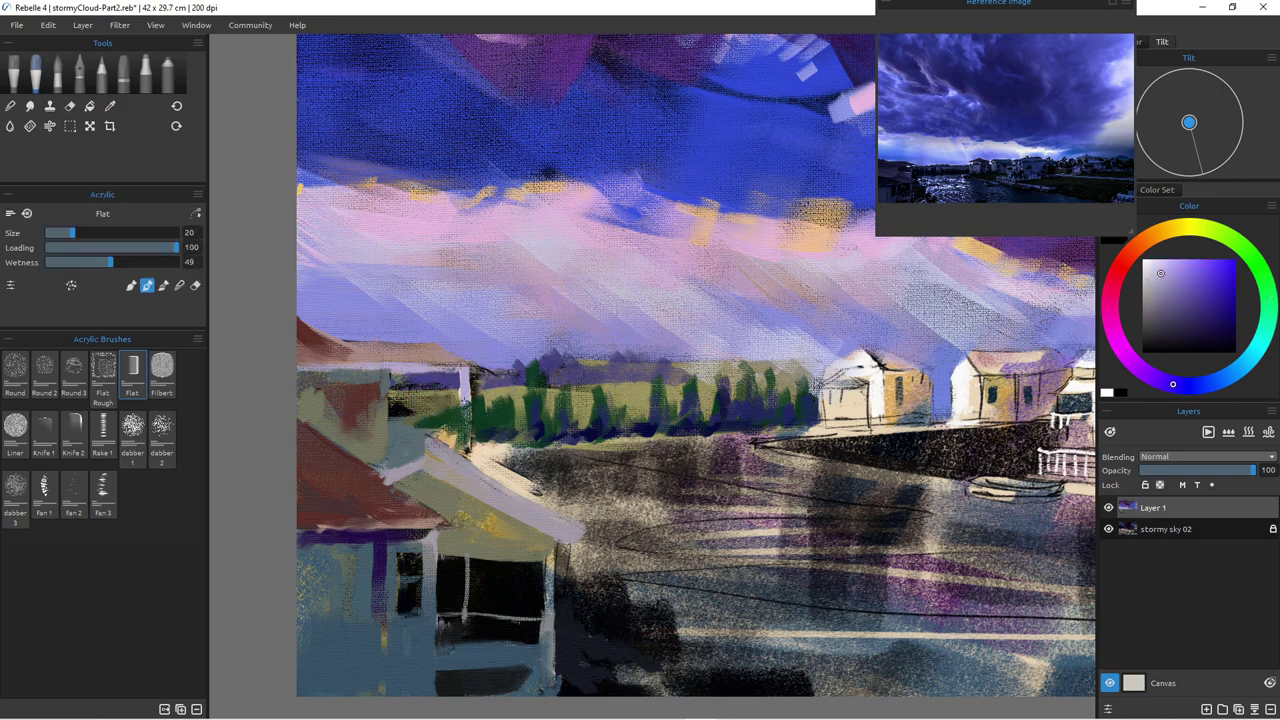
key("[")
key("[")
key("ctrl+z")
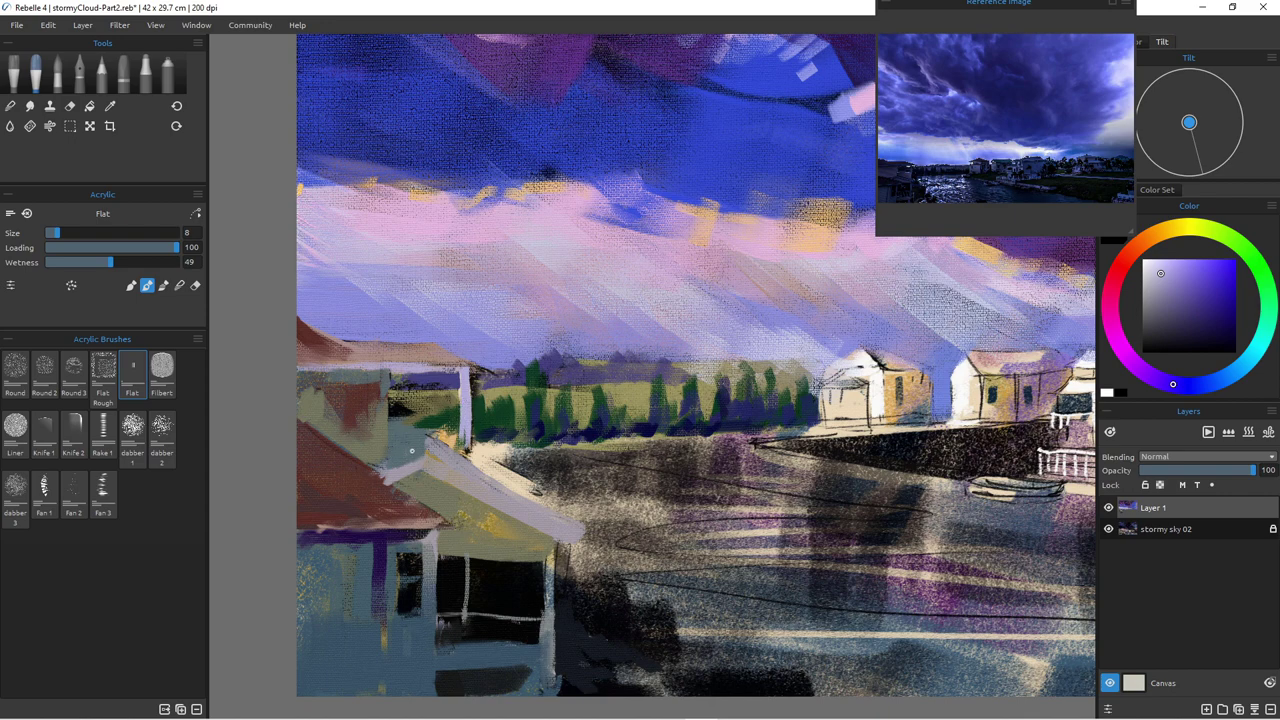
Step: Sample the blue-grey, enlarge the brush to 20 and fill the rear building's wall between its post and the foreground gable
left_click(409, 447, "alt")
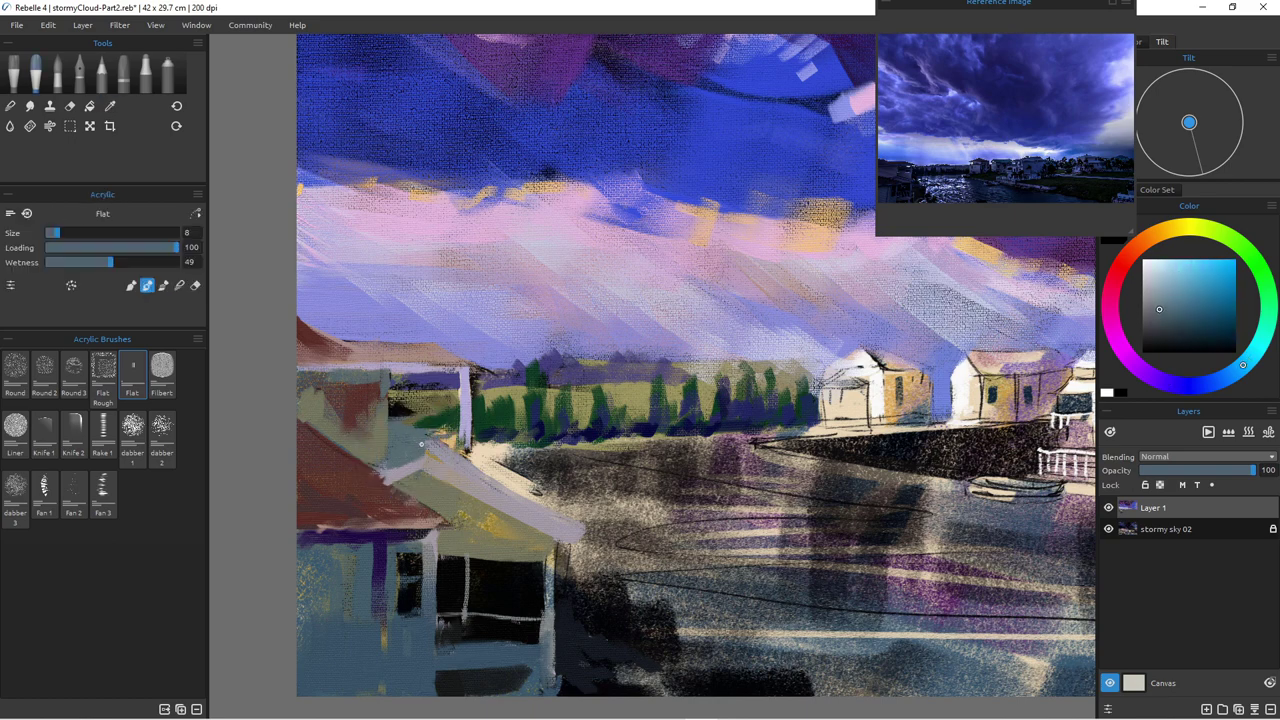
key("bracketright")
key("bracketright")
key("bracketright")
key("bracketright")
key("bracketright")
key("bracketright")
left_click_drag(453, 436, 406, 433)
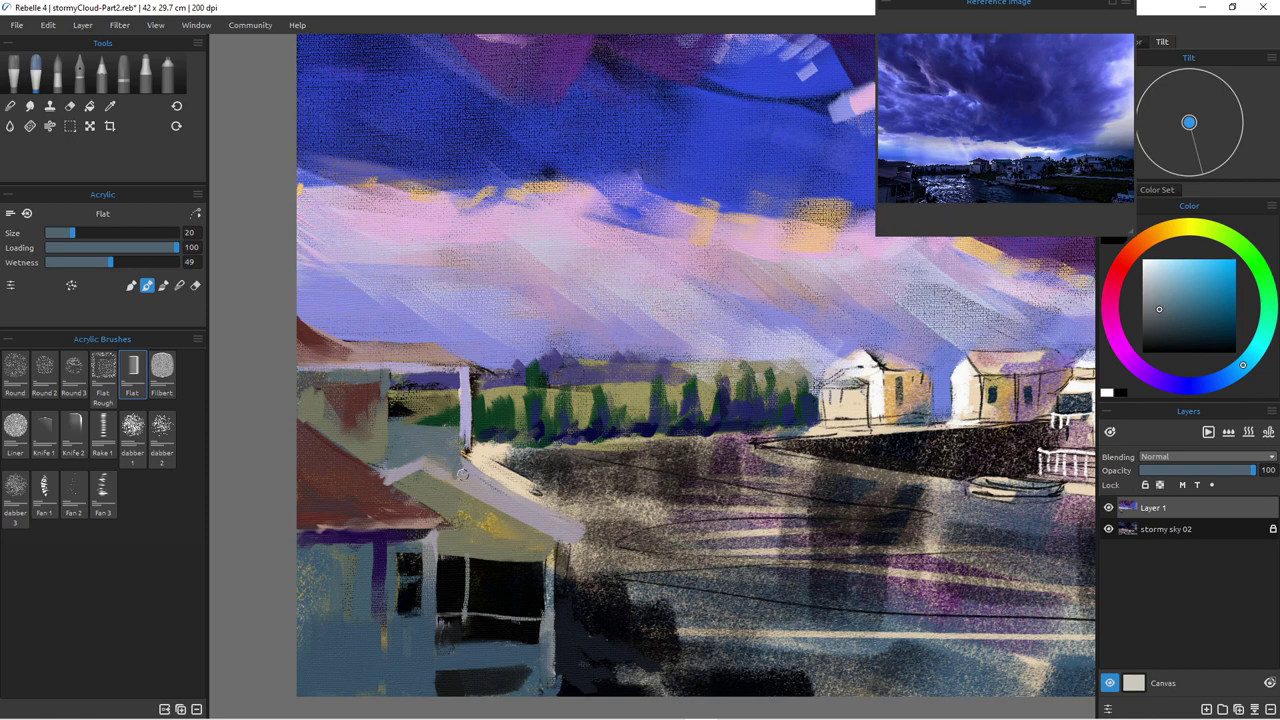
left_click_drag(459, 437, 467, 474)
Step: Restate the gable's edge with sampled lavender, and paint a red-brown roof slope behind it with colour sampled from the foreground roof
left_click(443, 476, "alt")
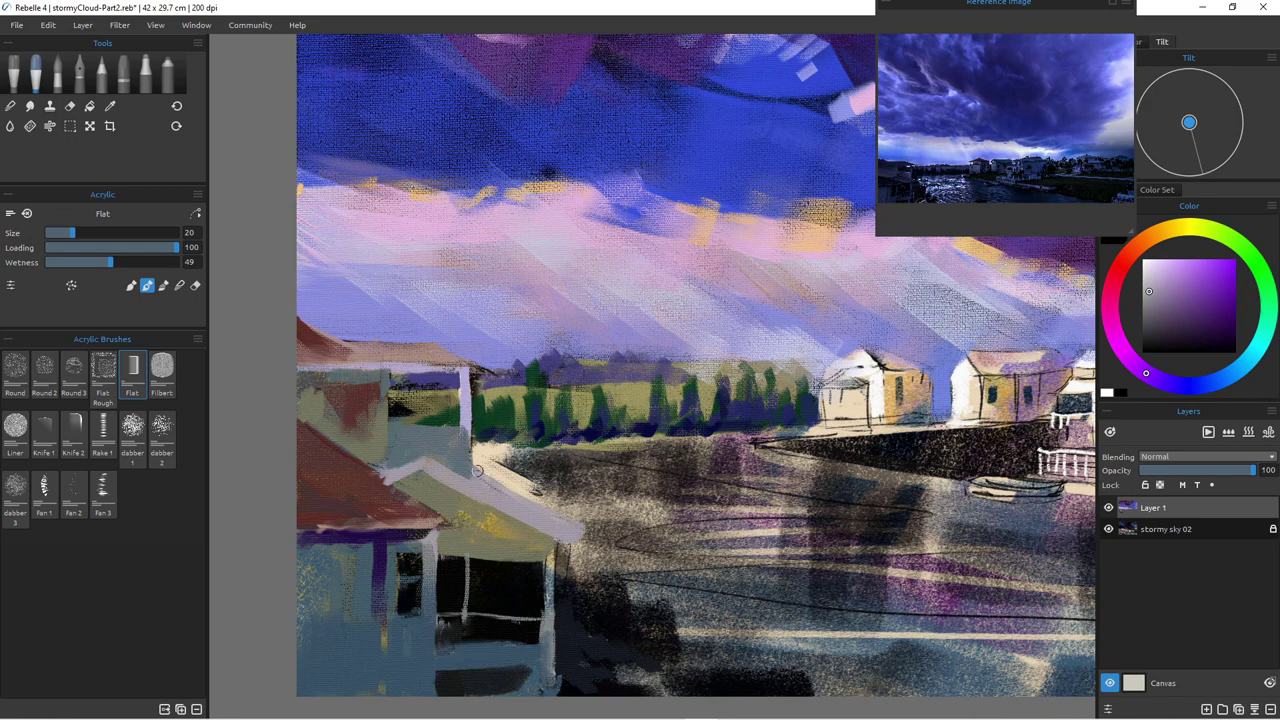
left_click(467, 479, "alt")
mouse_move(483, 455)
left_mouse_down()
mouse_move(498, 460)
mouse_move(487, 442)
mouse_move(494, 459)
mouse_move(479, 463)
mouse_move(557, 516)
left_mouse_up()
left_click(547, 462, "alt")
left_click(328, 462, "alt")
left_click_drag(489, 481, 543, 508)
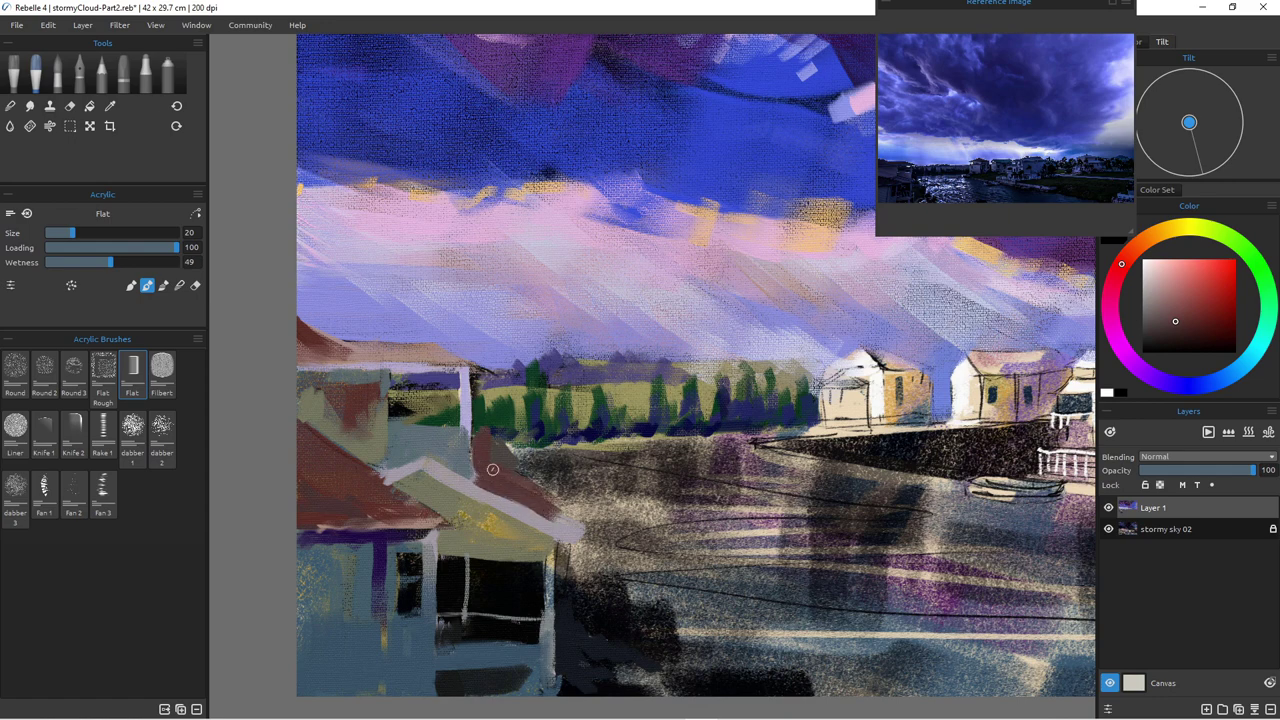
left_click_drag(530, 463, 571, 519)
mouse_move(478, 481)
left_mouse_down()
mouse_move(593, 537)
mouse_move(618, 582)
mouse_move(605, 591)
mouse_move(574, 539)
mouse_move(586, 562)
mouse_move(561, 547)
mouse_move(575, 587)
mouse_move(578, 567)
mouse_move(594, 575)
mouse_move(563, 567)
mouse_move(569, 602)
left_mouse_up()
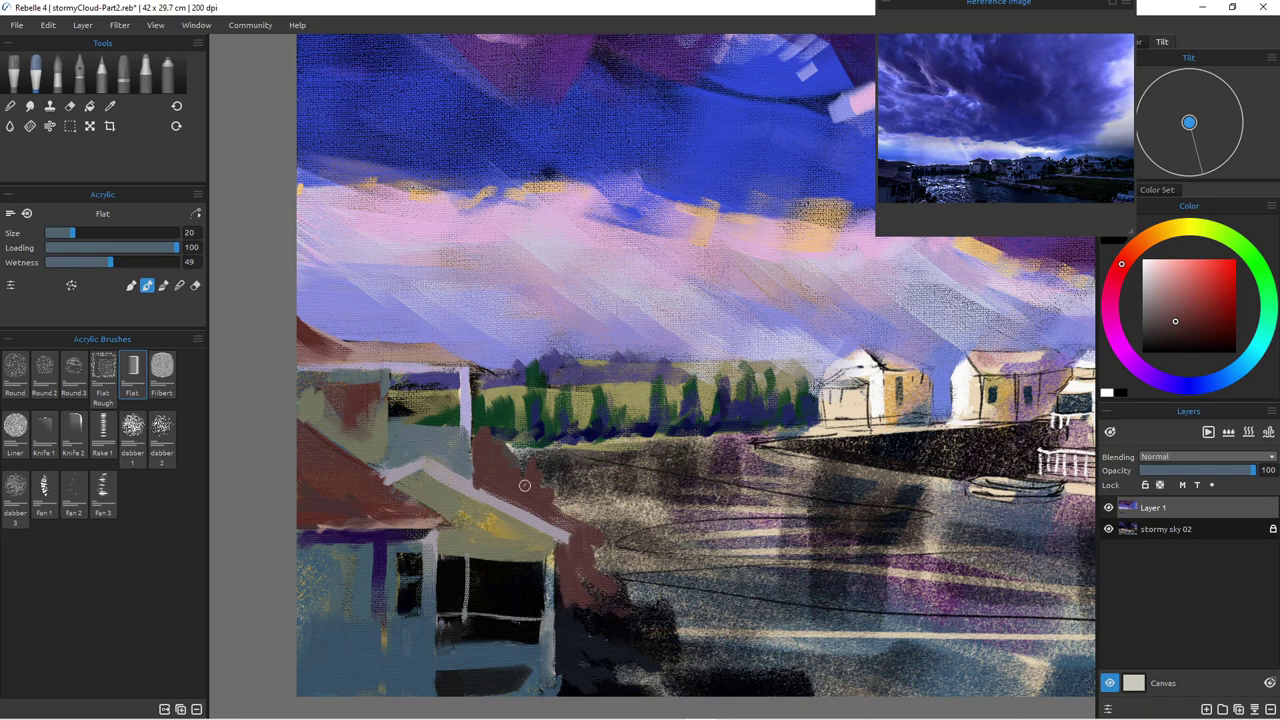
Step: Paint the dark area beside the foreground building with a sampled dark blue, enlarging the brush to 50
left_click(601, 415, "alt")
mouse_move(594, 568)
left_mouse_down()
mouse_move(622, 584)
mouse_move(585, 563)
mouse_move(609, 626)
mouse_move(586, 613)
mouse_move(596, 660)
mouse_move(616, 626)
mouse_move(608, 656)
mouse_move(610, 641)
mouse_move(648, 653)
left_mouse_up()
key("]")
key("]")
key("]")
key("]")
key("]")
key("]")
key("]")
key("]")
key("[")
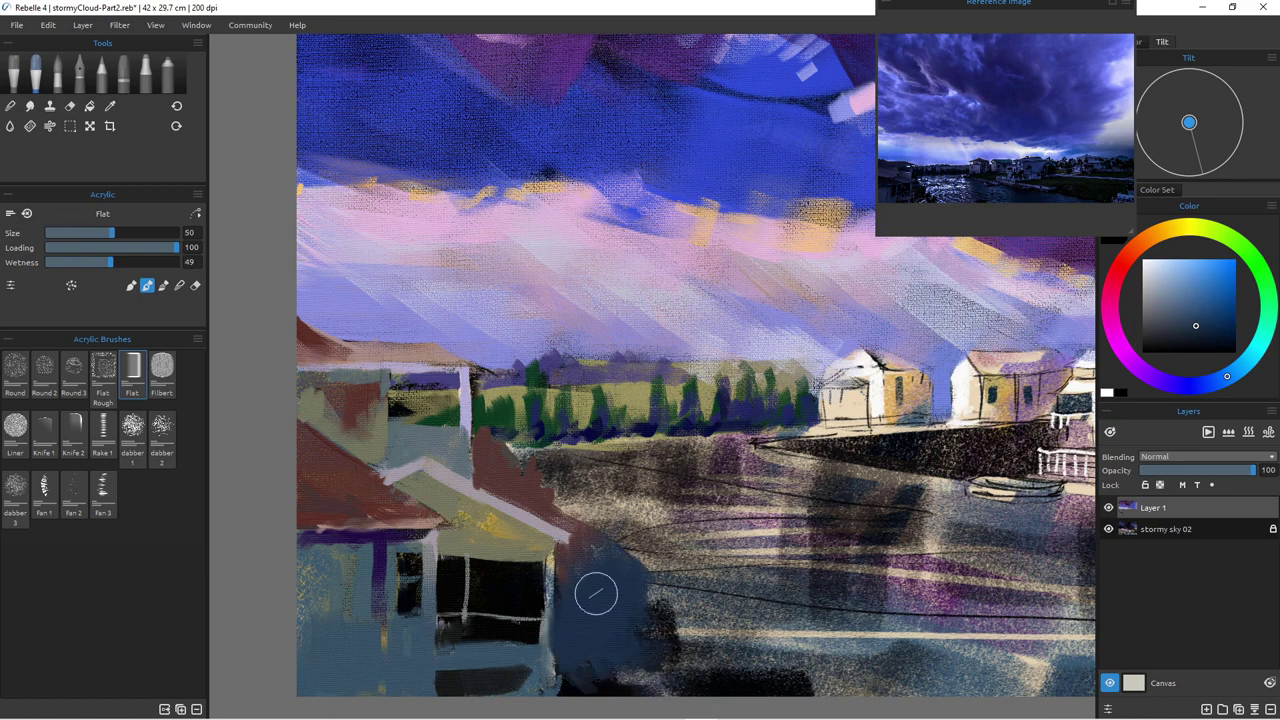
left_click_drag(591, 574, 578, 540)
Step: Sample the red-brown and sweep it down the foreground building's side and across the gable and large window
left_click(512, 478, "alt")
left_click_drag(580, 542, 611, 622)
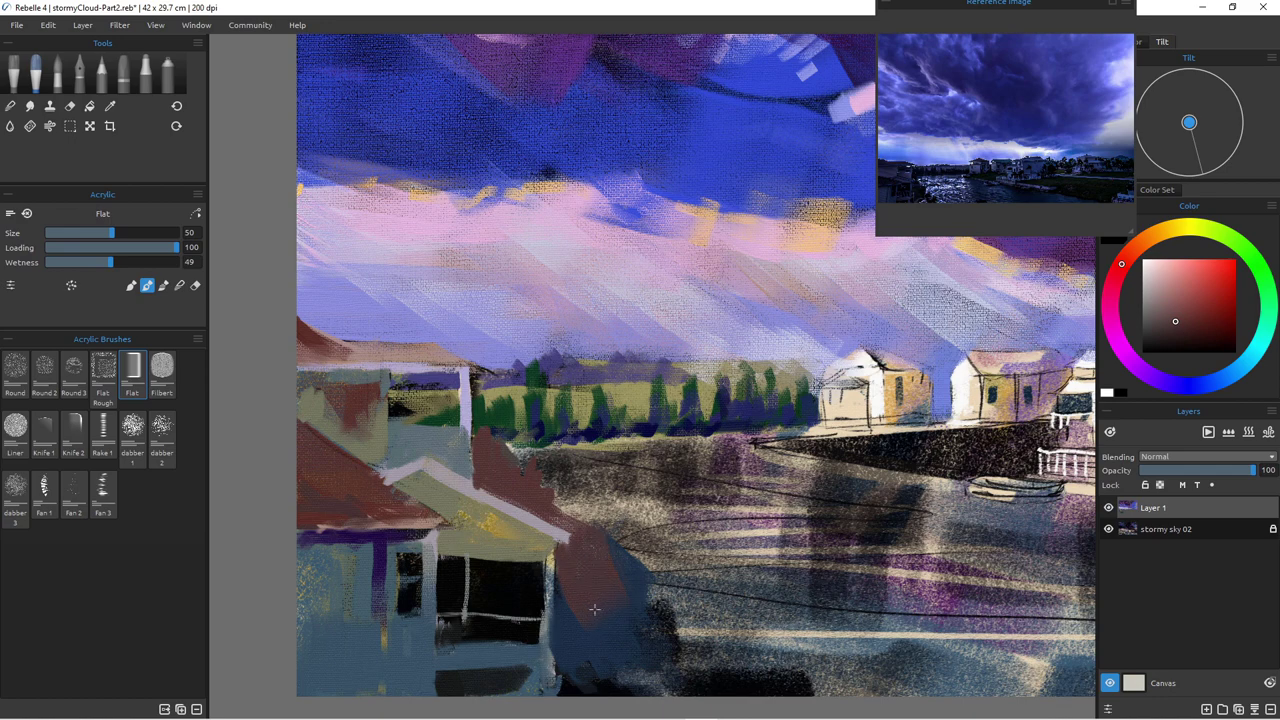
mouse_move(577, 576)
left_mouse_down()
mouse_move(587, 653)
mouse_move(626, 616)
mouse_move(628, 645)
mouse_move(653, 657)
mouse_move(650, 638)
mouse_move(668, 667)
mouse_move(674, 640)
mouse_move(692, 646)
mouse_move(682, 632)
mouse_move(694, 688)
mouse_move(612, 674)
mouse_move(583, 647)
mouse_move(560, 675)
left_mouse_up()
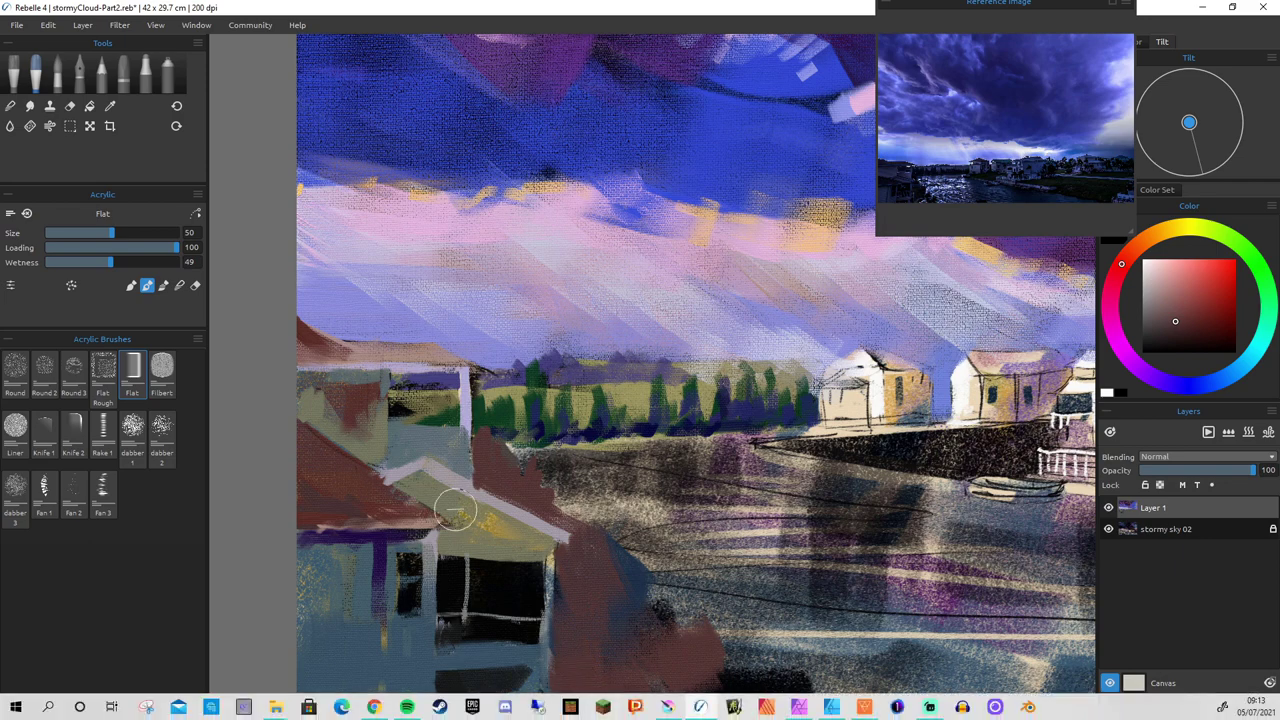
mouse_move(514, 609)
left_mouse_down()
mouse_move(548, 600)
mouse_move(575, 675)
mouse_move(483, 629)
mouse_move(581, 694)
mouse_move(540, 579)
mouse_move(448, 511)
mouse_move(594, 605)
left_mouse_up()
mouse_move(453, 515)
left_mouse_down()
mouse_move(528, 537)
mouse_move(548, 560)
left_mouse_up()
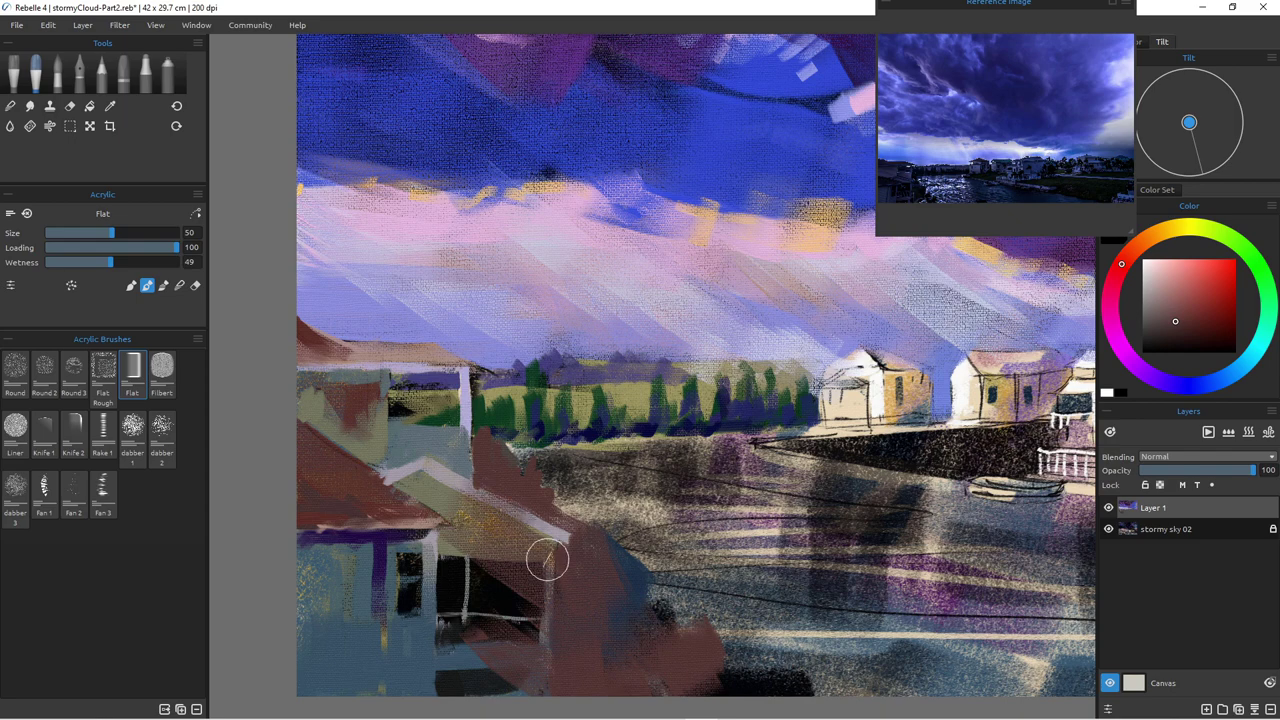
Step: Examine the whole composition against the reference image, checking the foreground buildings, water and distant houses
scroll(414, 598, "down", 4)
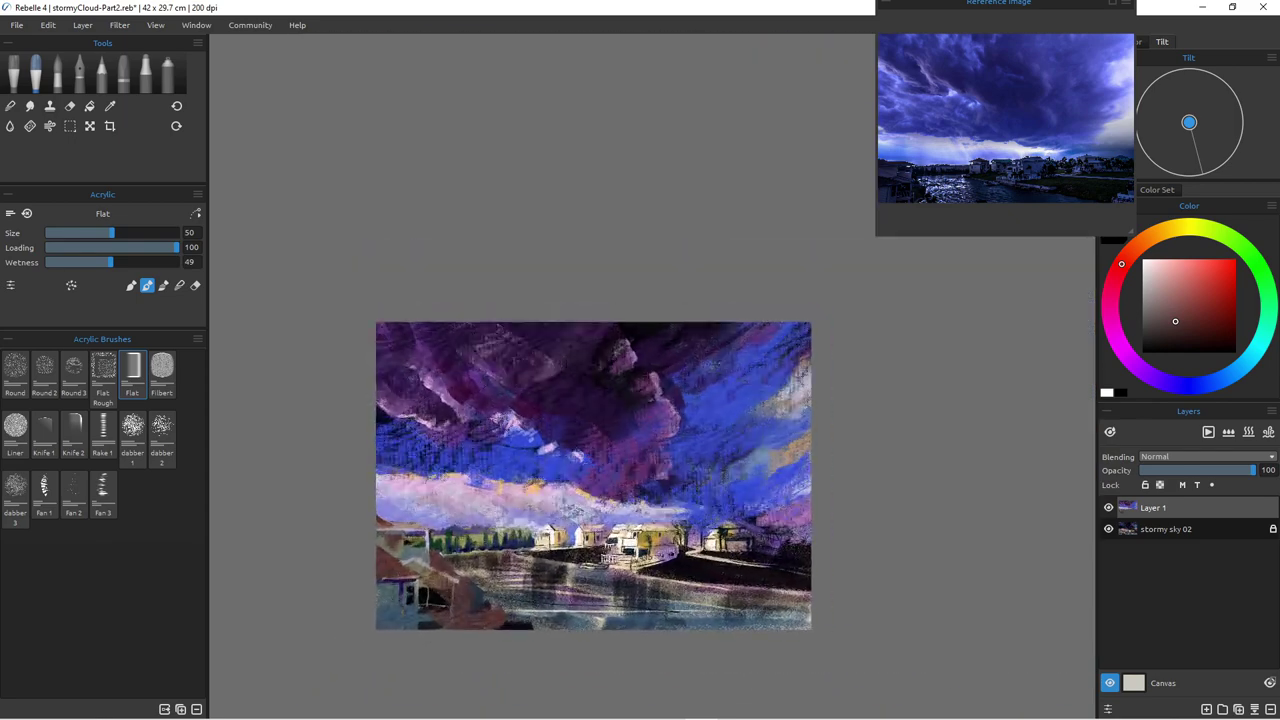
scroll(410, 599, "up", 2)
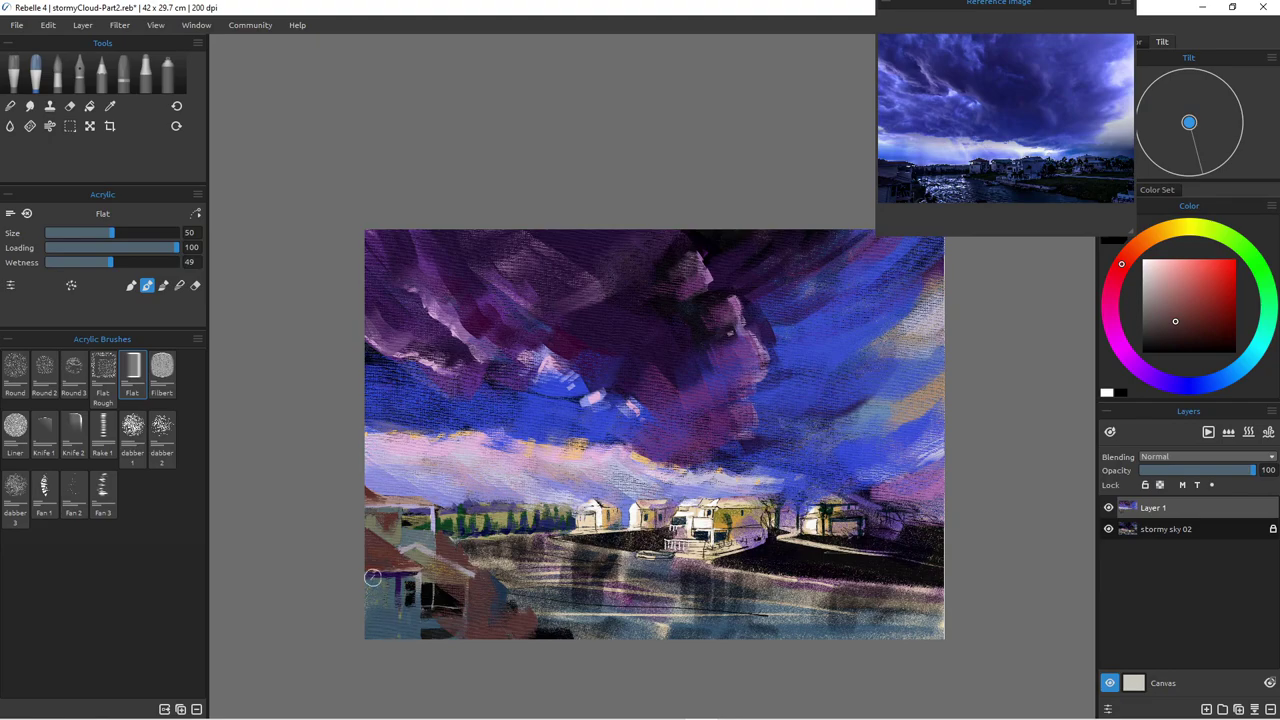
scroll(404, 630, "up", 4)
scroll(404, 630, "down", 4)
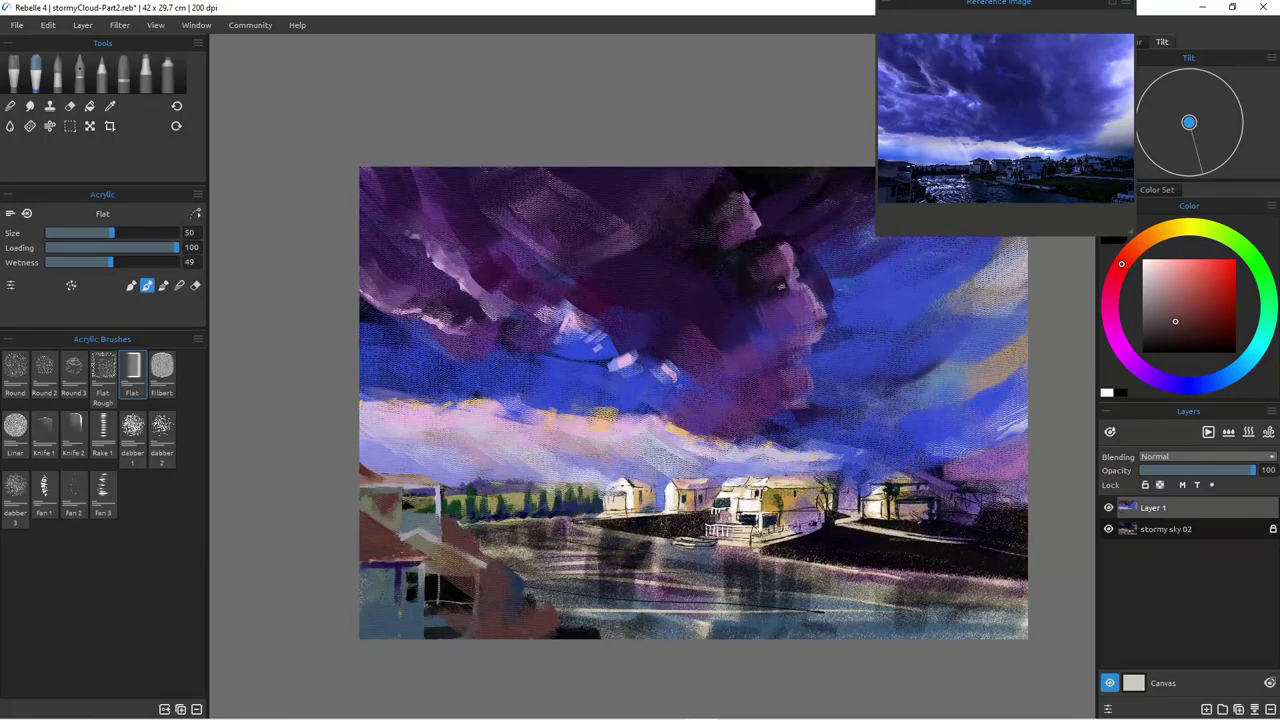
scroll(446, 588, "down", 2)
scroll(446, 588, "up", 4)
left_click_drag(446, 588, 391, 595)
scroll(300, 640, "up", 2)
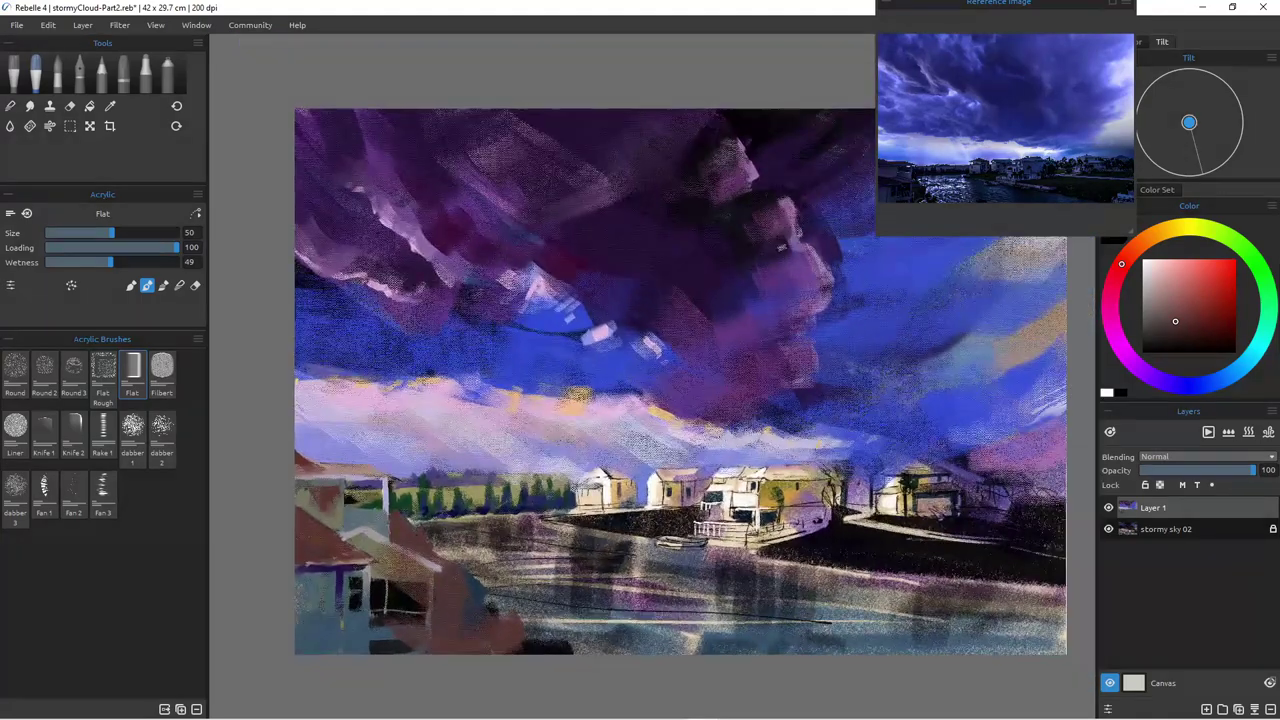
scroll(688, 362, "up", 1)
left_click_drag(438, 547, 404, 561)
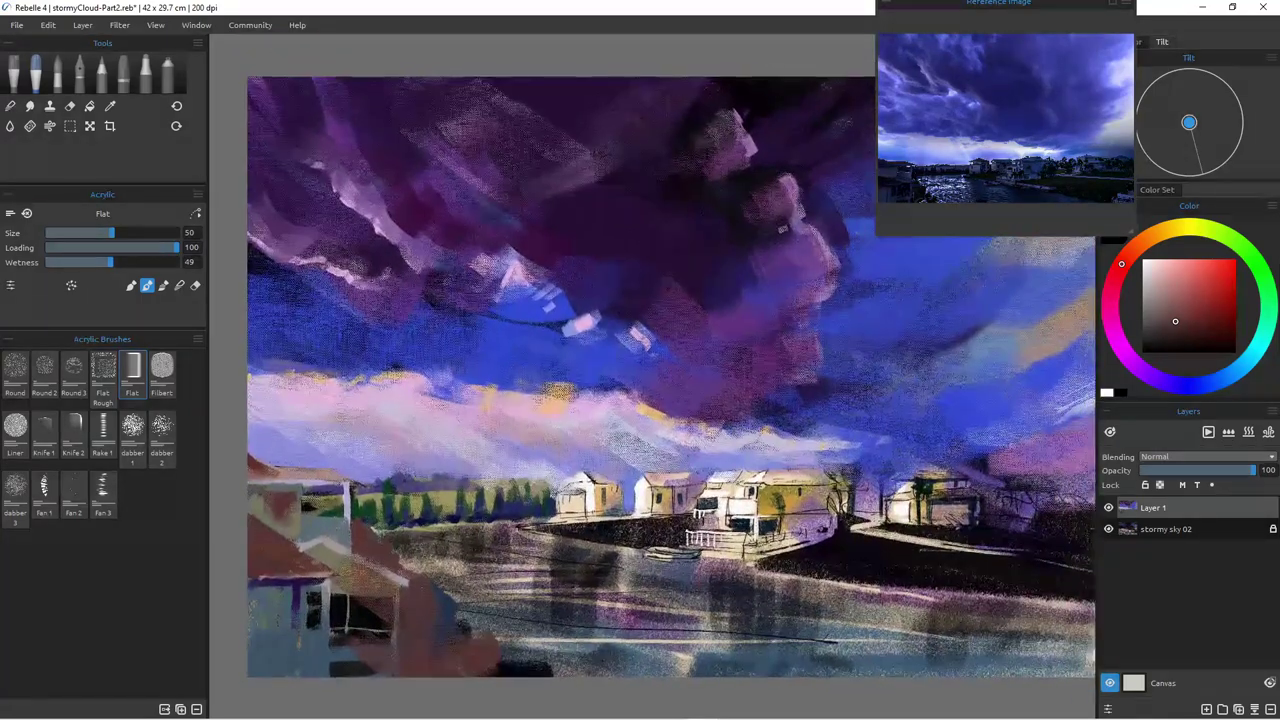
scroll(404, 561, "up", 2)
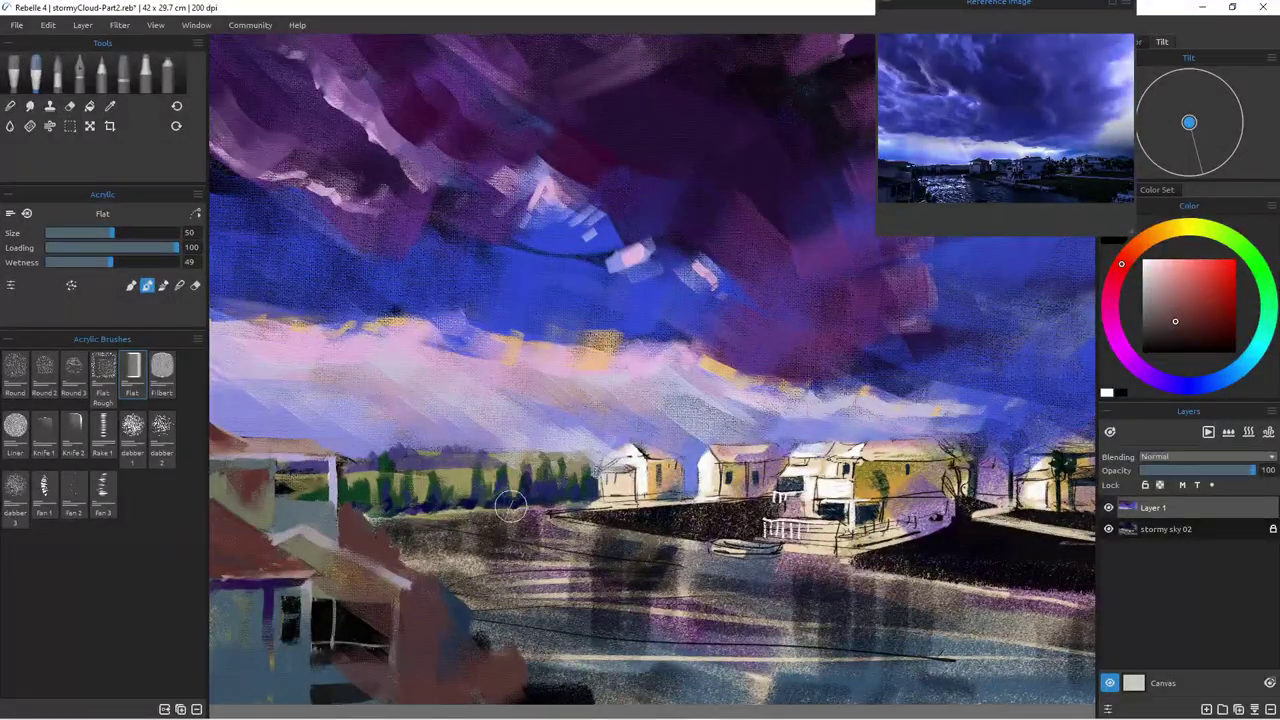
Step: Sample the sky's bright blue, set the brush to 80 and sweep a sky reflection across the water beyond the foreground buildings
key("bracketleft")
key("bracketleft")
key("bracketleft")
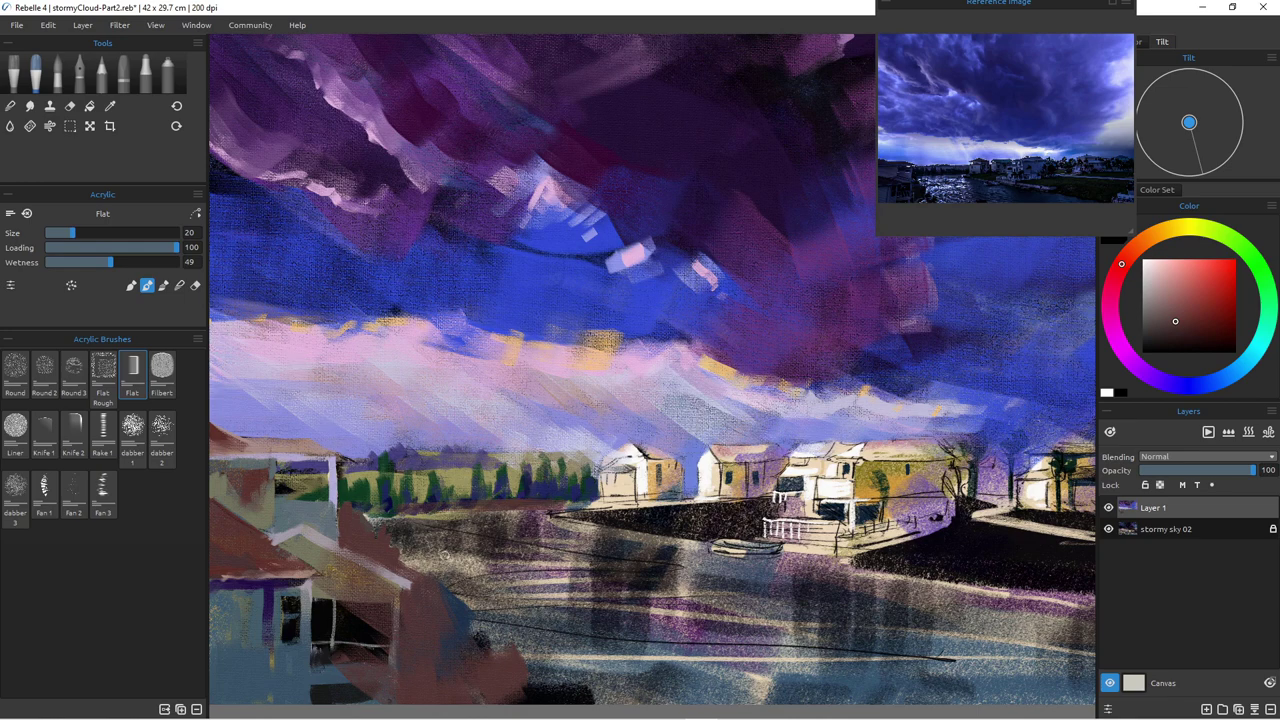
left_click(543, 300, "alt")
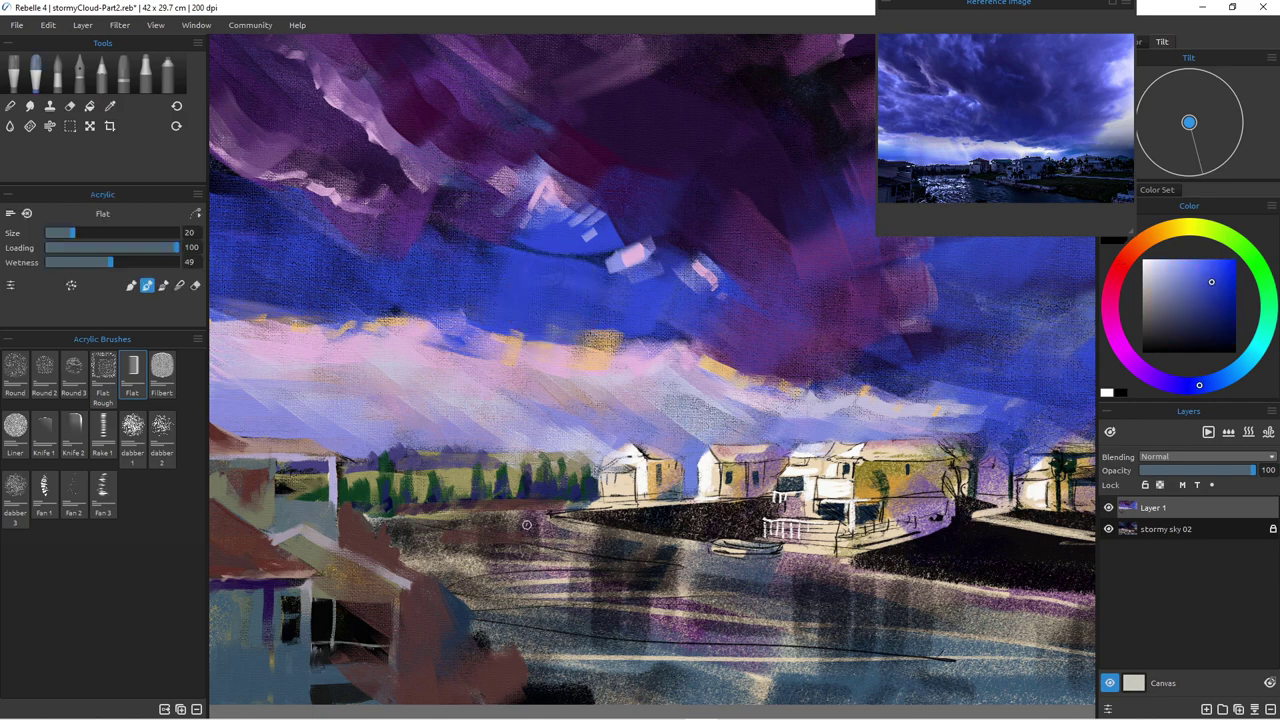
key("bracketright")
key("bracketright")
key("bracketright")
key("bracketright")
key("bracketright")
key("bracketright")
key("bracketright")
key("bracketright")
key("bracketright")
key("bracketright")
key("bracketright")
key("bracketleft")
key("bracketleft")
mouse_move(512, 506)
left_mouse_down()
mouse_move(514, 557)
mouse_move(522, 495)
mouse_move(512, 550)
mouse_move(523, 535)
mouse_move(663, 605)
left_mouse_up()
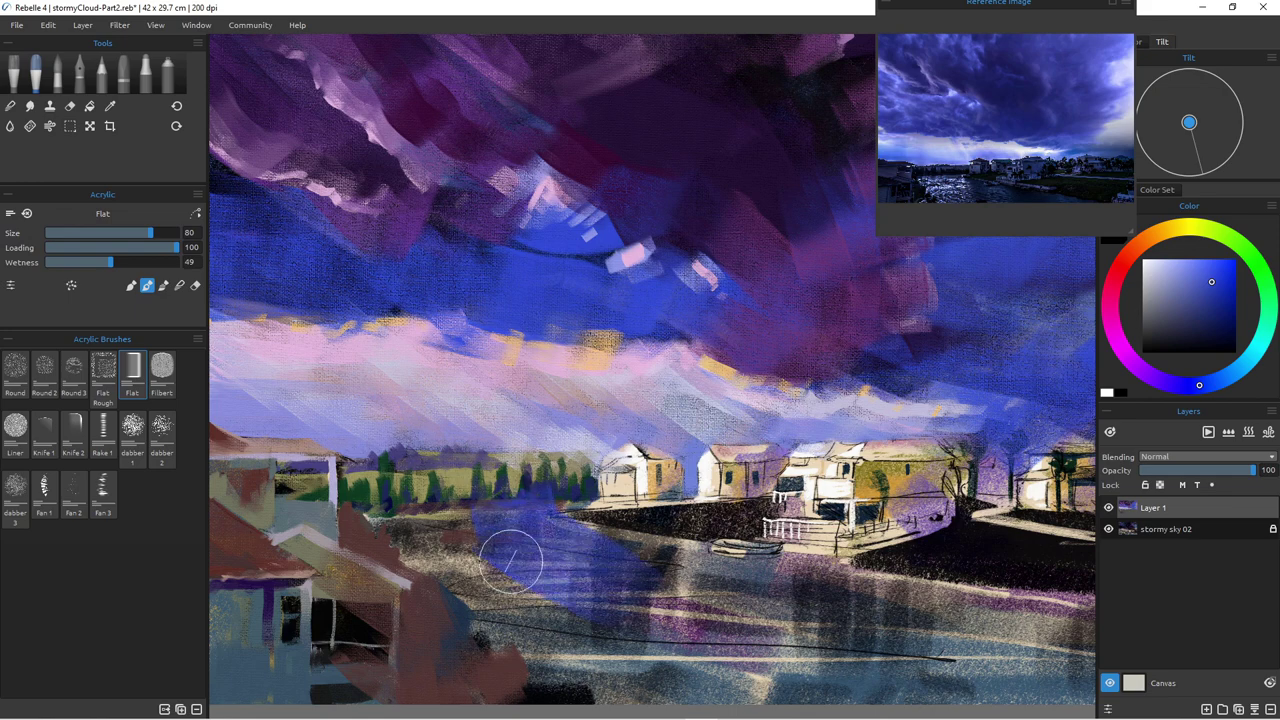
Step: Sweep the bright blue sky reflection across the rest of the water, from beside the foreground building to the far bank's right-hand stretch
mouse_move(453, 577)
left_mouse_down()
mouse_move(470, 545)
mouse_move(420, 535)
mouse_move(560, 535)
mouse_move(720, 596)
left_mouse_up()
left_click_drag(572, 566, 705, 640)
left_click_drag(530, 597, 629, 652)
left_click_drag(470, 572, 600, 650)
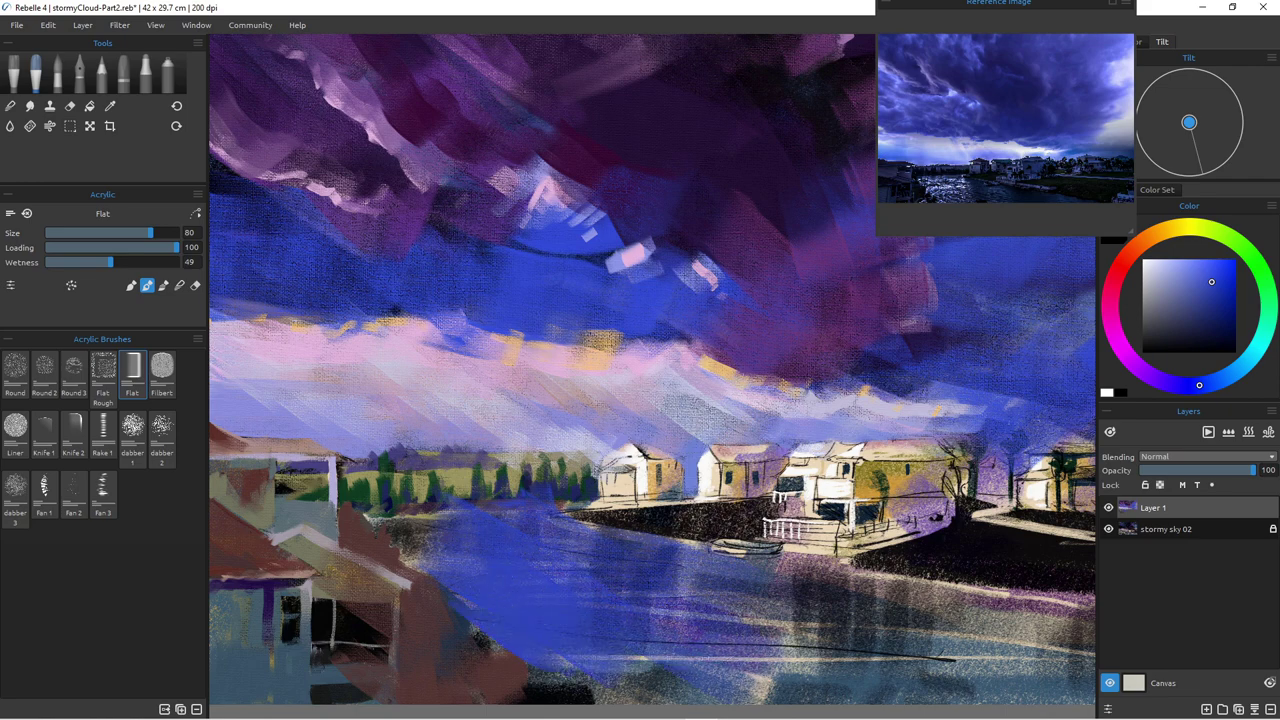
scroll(541, 589, "down", 10)
scroll(541, 597, "up", 10)
scroll(538, 600, "down", 4)
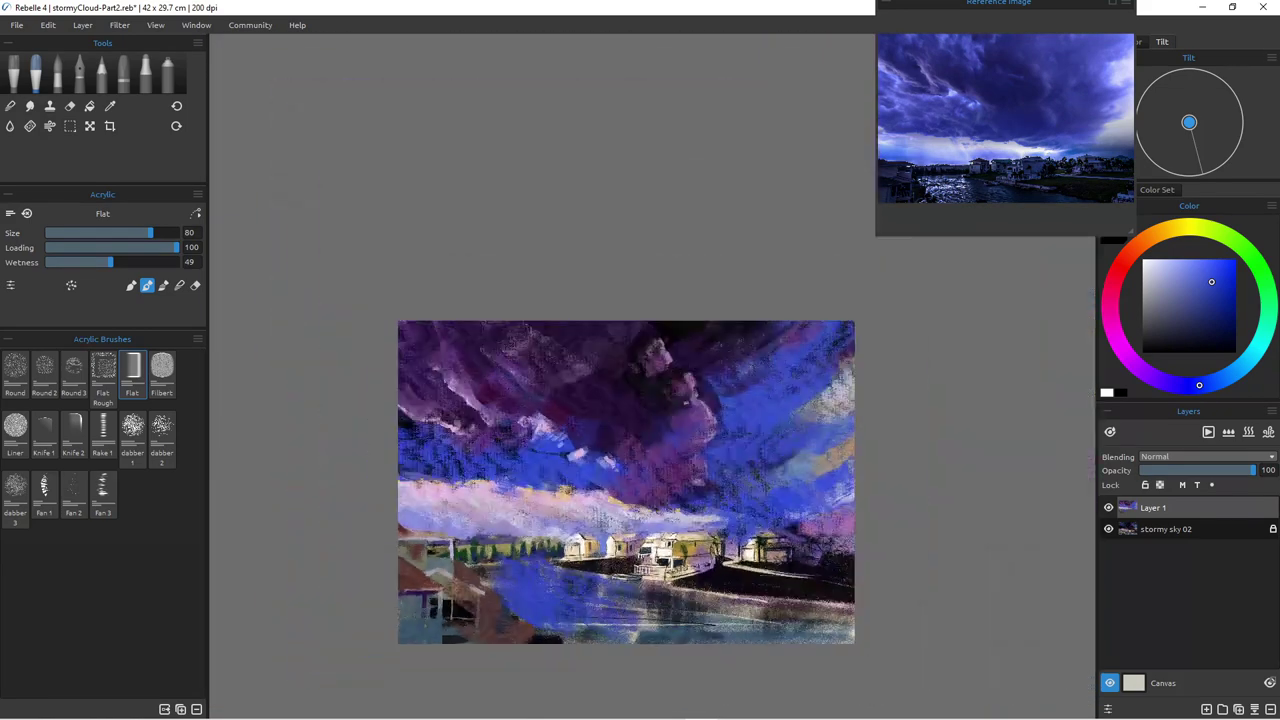
left_click_drag(538, 600, 504, 576)
scroll(591, 457, "up", 2)
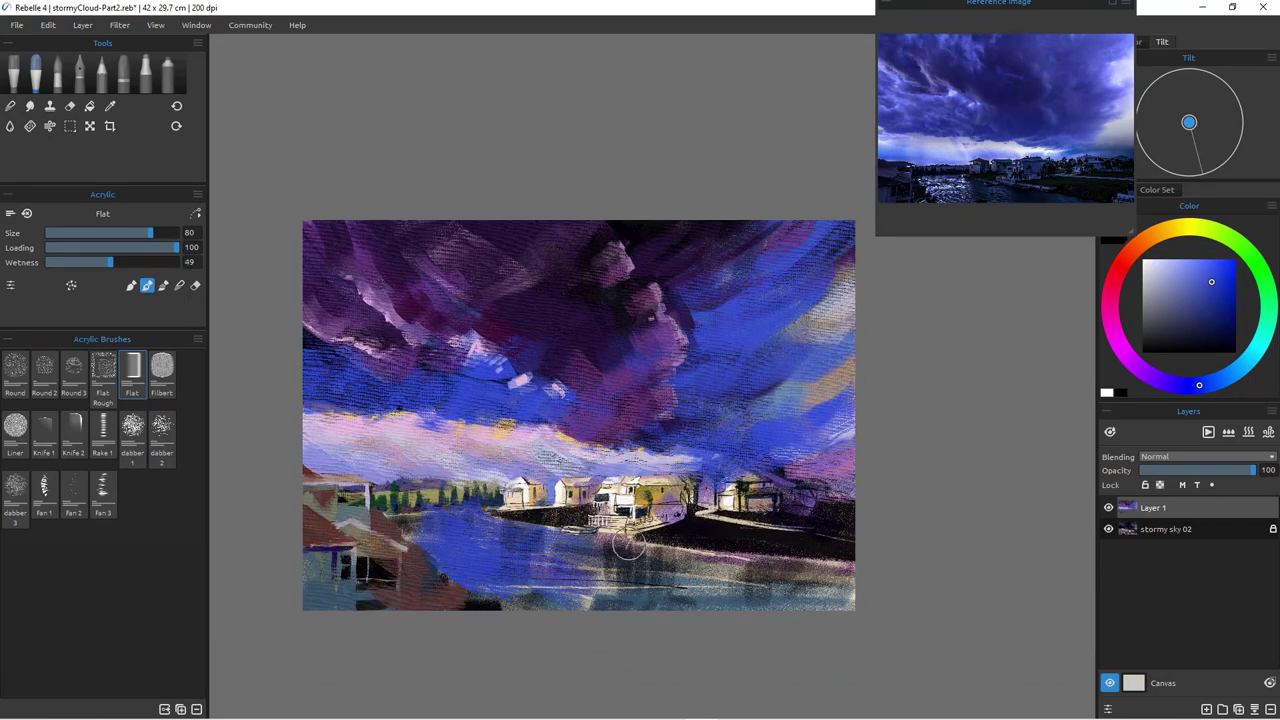
left_click_drag(843, 591, 632, 571)
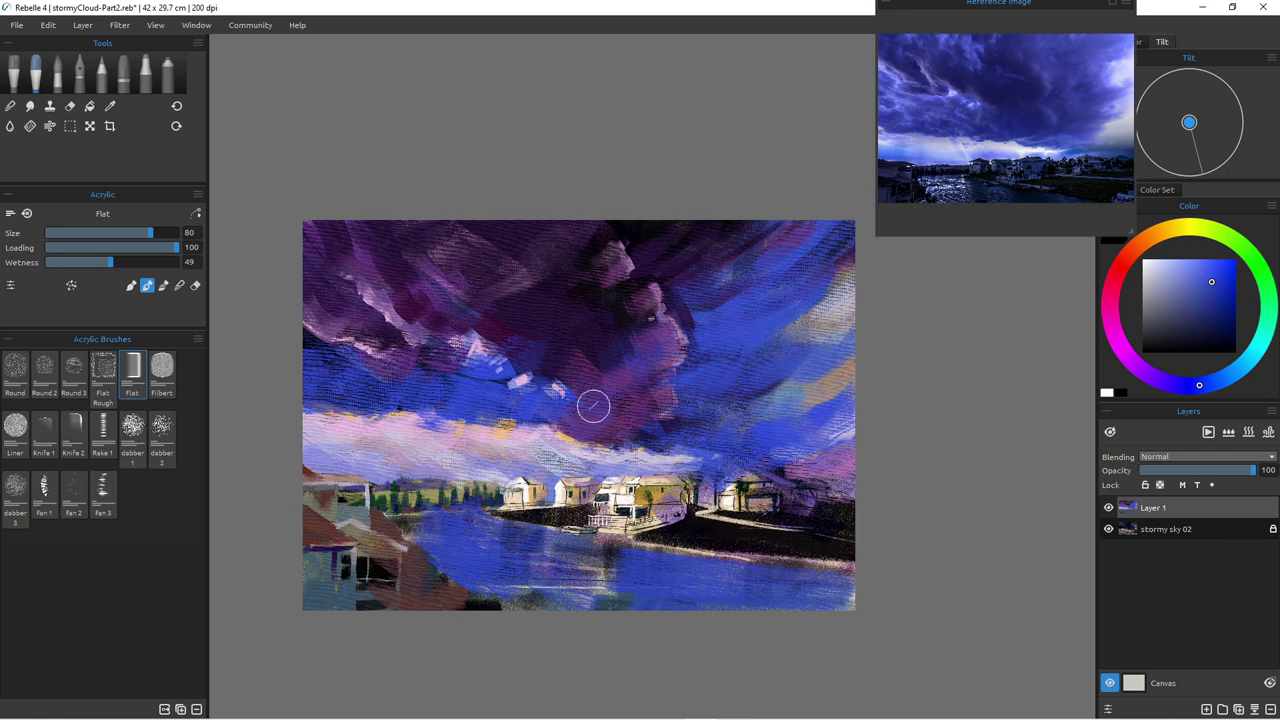
Step: Sample purples from the storm cloud and sweep them over the blue water to reflect the cloud
left_click(636, 398, "alt")
left_click_drag(636, 398, 580, 400)
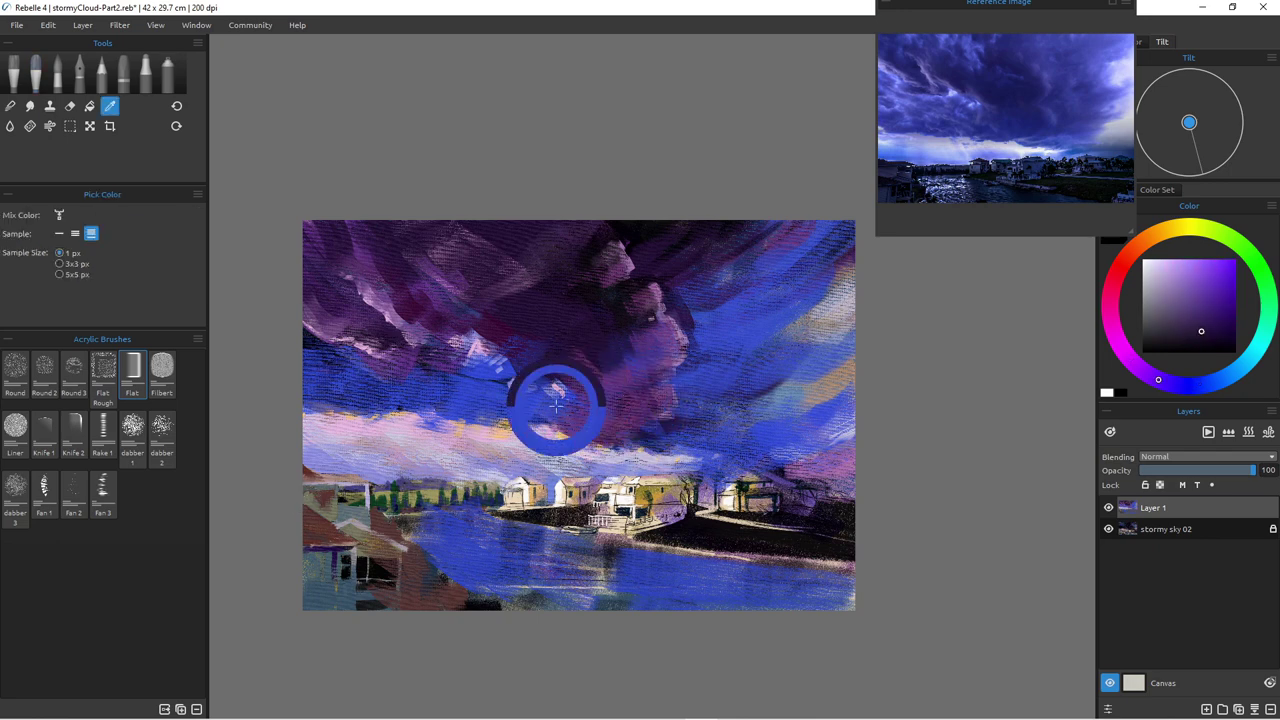
left_click_drag(602, 566, 747, 614)
left_click(580, 386, "alt")
mouse_move(580, 386)
left_mouse_down()
mouse_move(651, 314)
mouse_move(671, 331)
left_mouse_up()
mouse_move(792, 596)
left_mouse_down()
mouse_move(614, 561)
mouse_move(712, 606)
left_mouse_up()
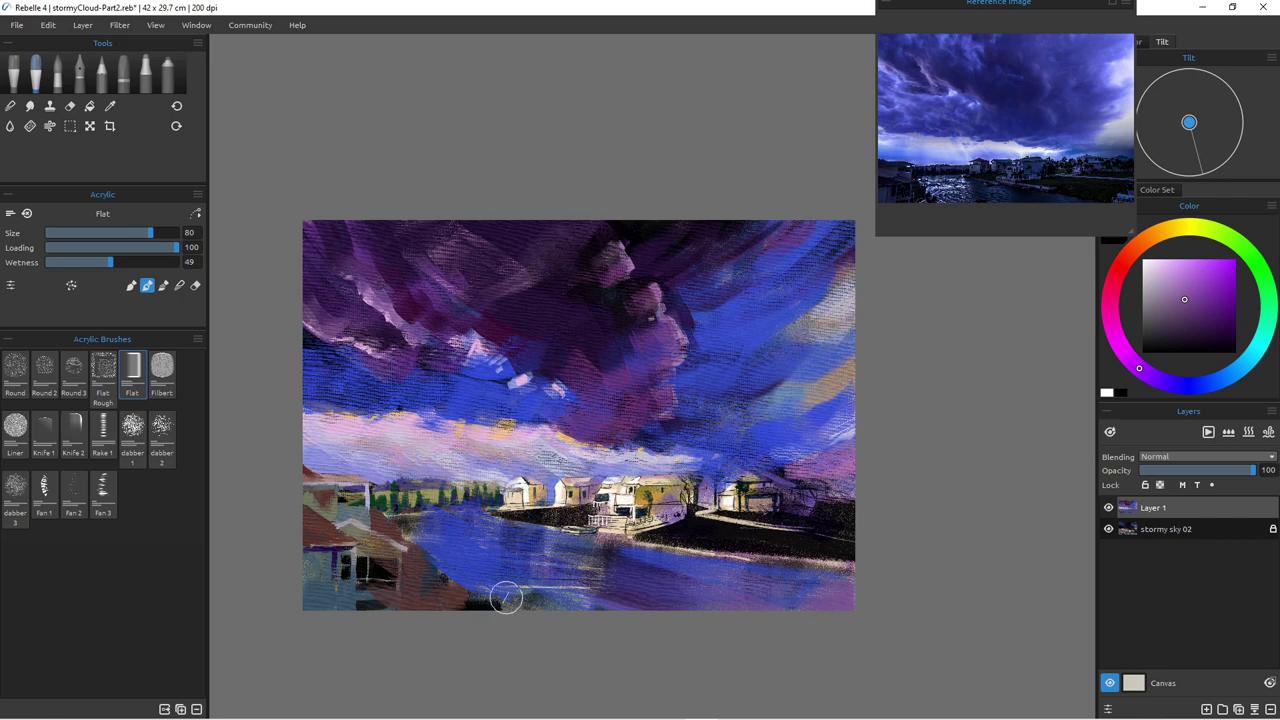
left_click_drag(506, 583, 580, 614)
left_click_drag(530, 560, 445, 538)
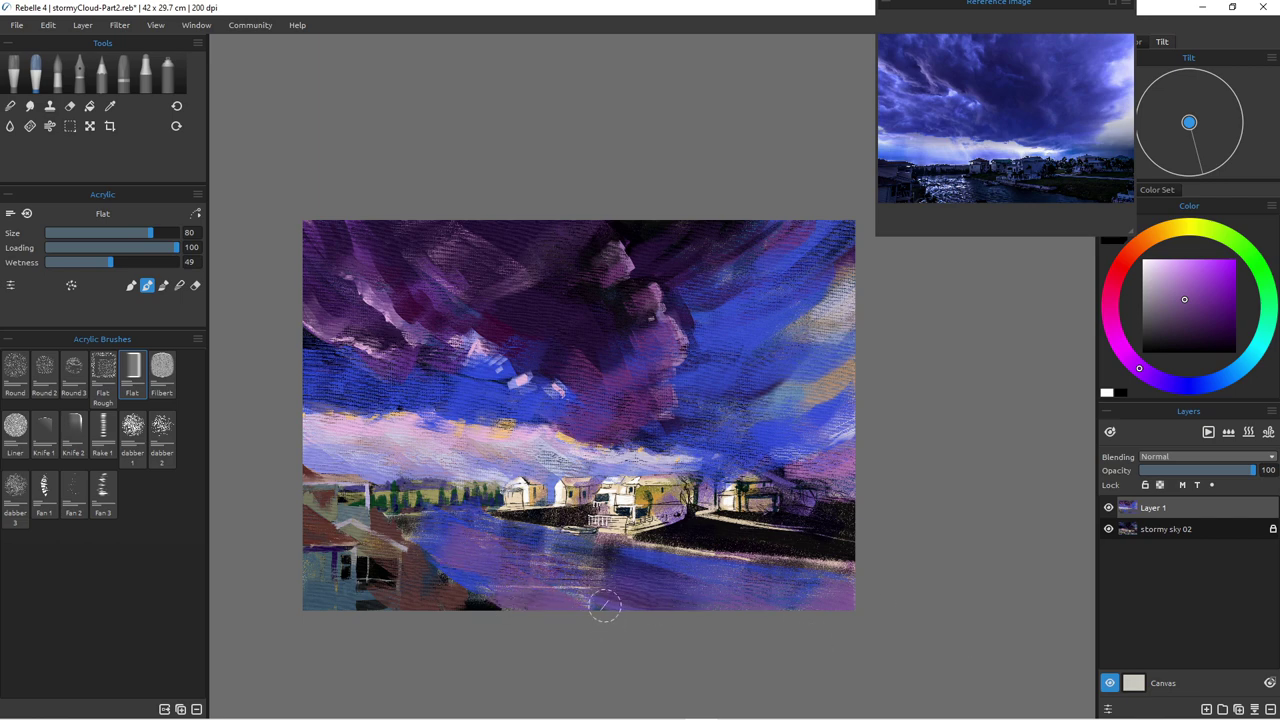
Step: Sample a dark teal-green from the distant trees and paint foreground bushes beside the building, reducing the brush to 40
key("i")
left_click(440, 500)
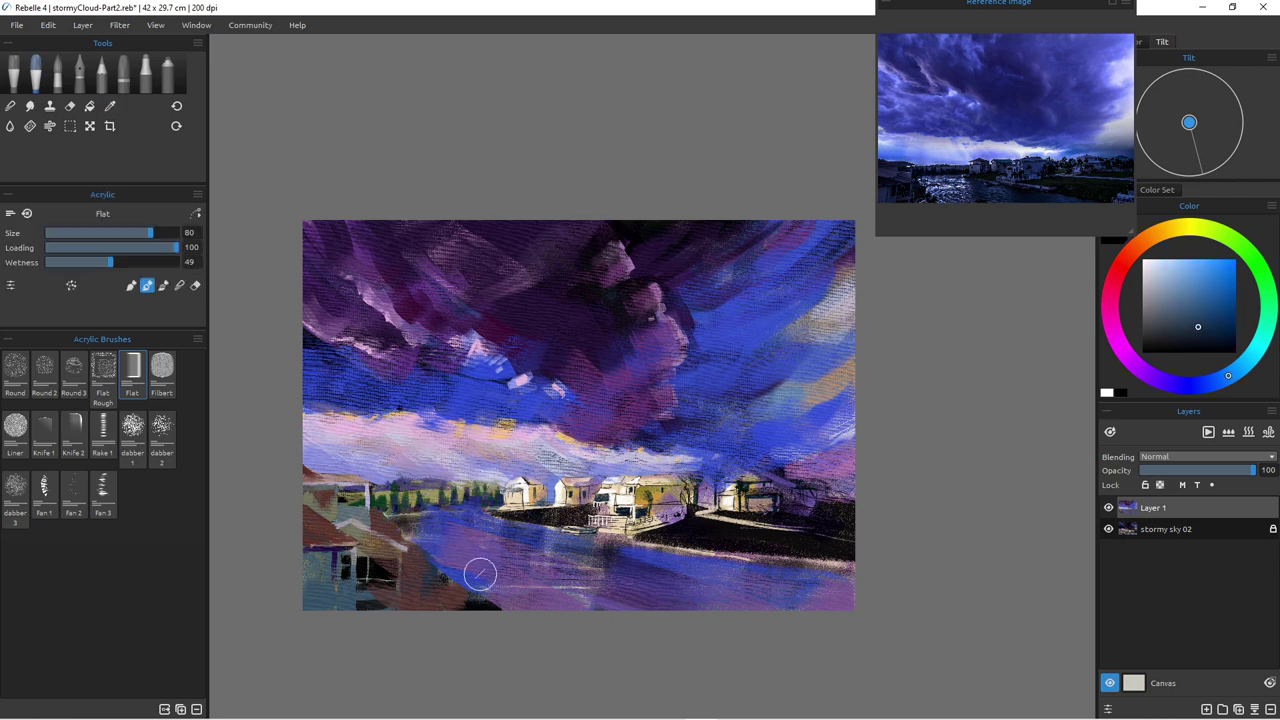
key("i")
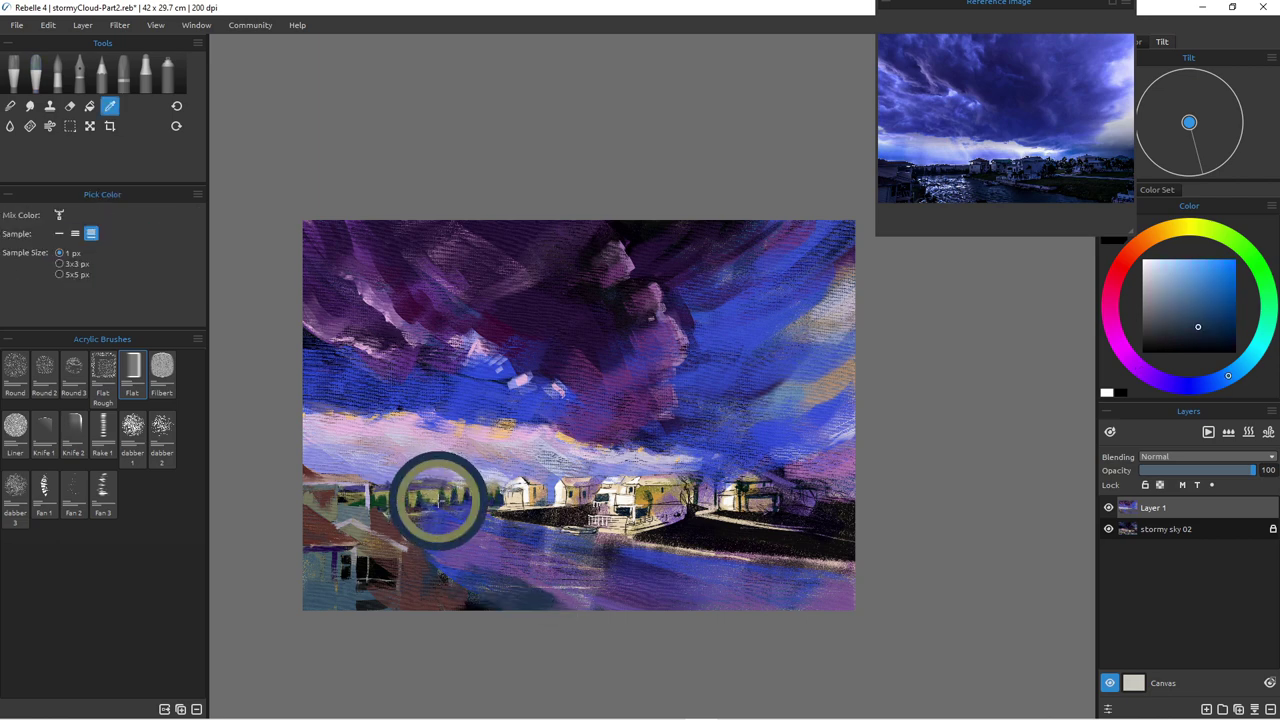
left_click(440, 495)
mouse_move(480, 590)
left_mouse_down()
mouse_move(505, 617)
mouse_move(437, 566)
mouse_move(476, 603)
mouse_move(496, 595)
mouse_move(601, 639)
mouse_move(552, 594)
mouse_move(650, 608)
left_mouse_up()
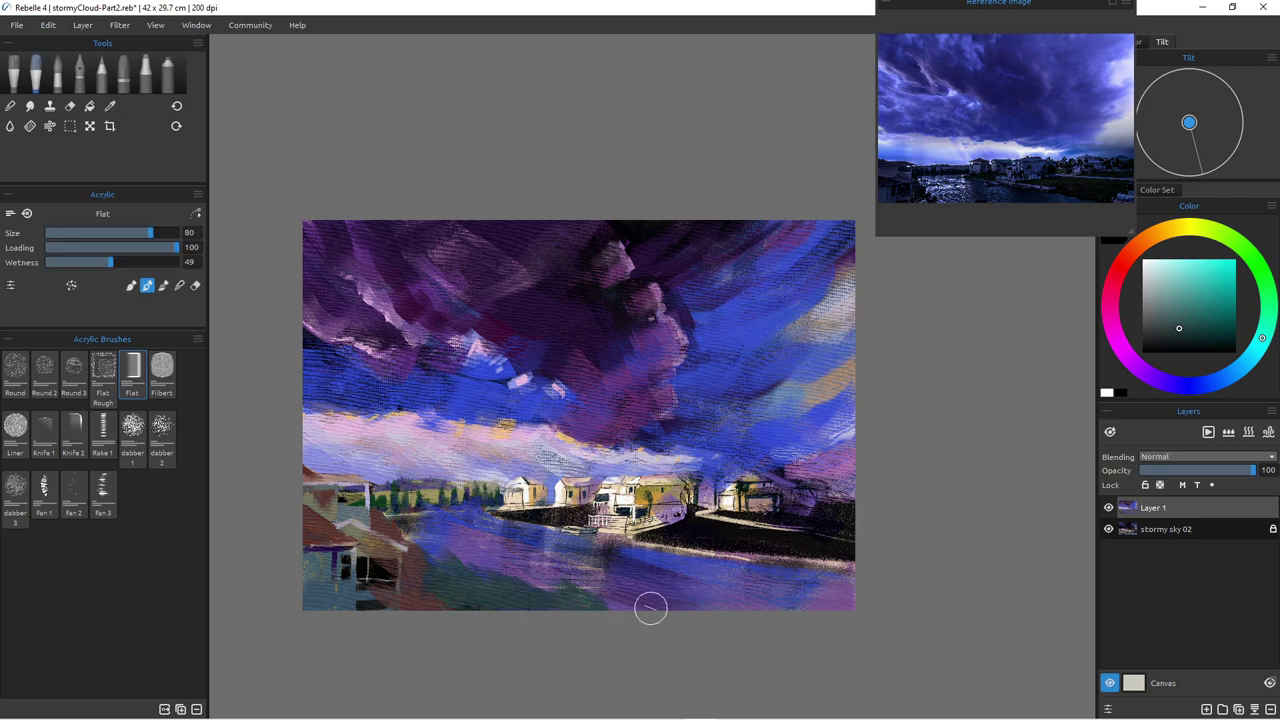
mouse_move(443, 557)
left_mouse_down()
mouse_move(443, 591)
mouse_move(420, 566)
mouse_move(435, 586)
left_mouse_up()
key("[")
key("[")
key("[")
key("[")
key("[")
key("[")
key("[")
key("[")
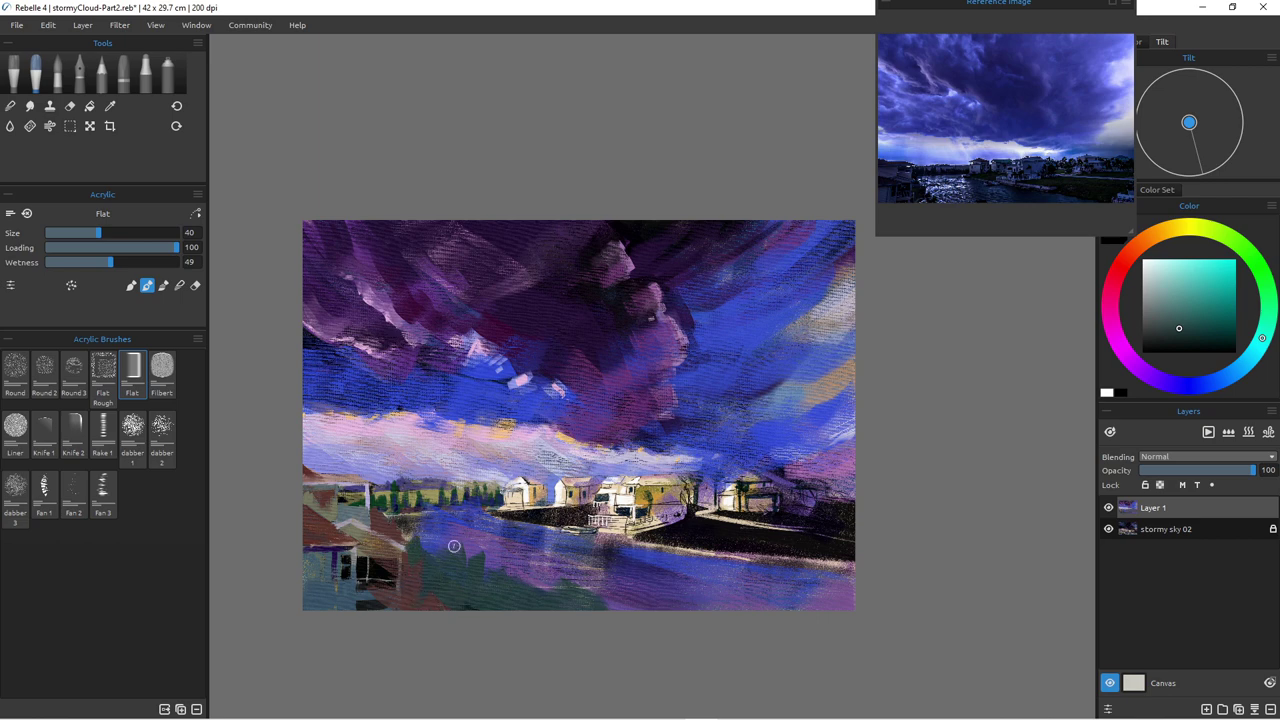
Step: Examine the foreground bushes, the water and the distant tree line up close and as a whole
scroll(472, 558, "up", 3)
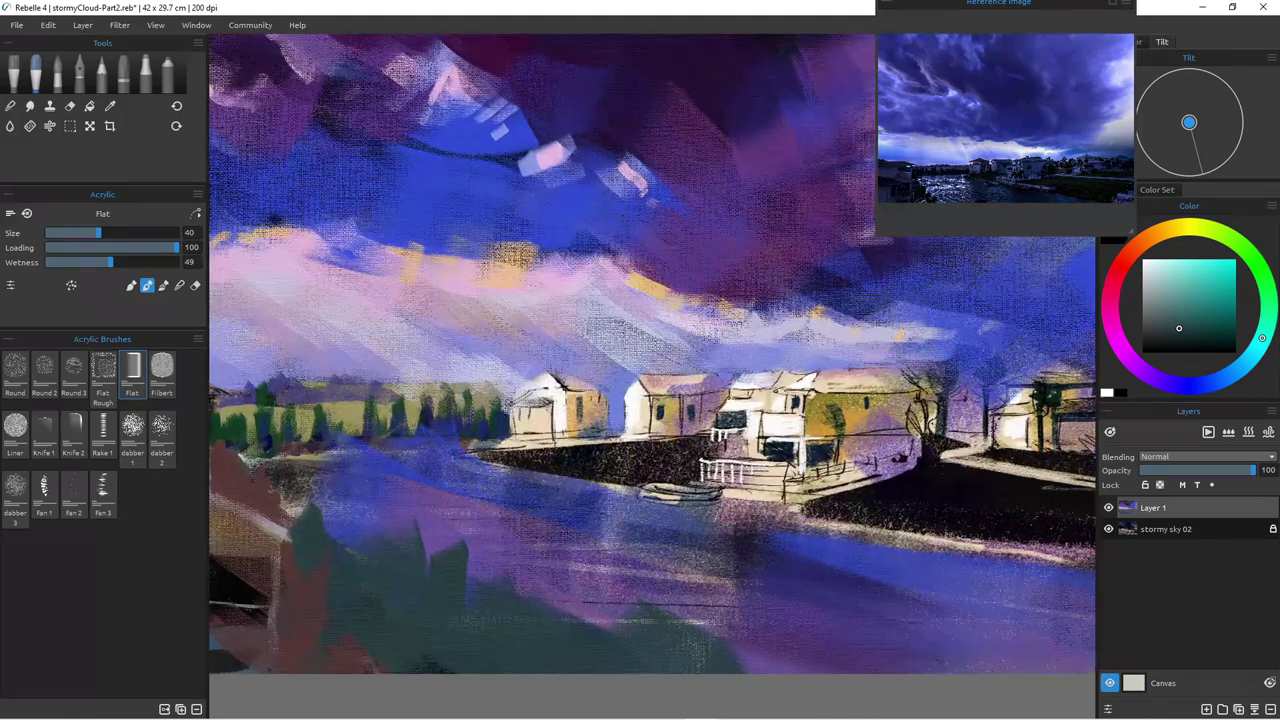
scroll(472, 558, "down", 4)
scroll(490, 557, "up", 1)
mouse_move(472, 558)
left_mouse_down()
mouse_move(488, 522)
mouse_move(420, 612)
left_mouse_up()
scroll(465, 552, "up", 3)
scroll(485, 553, "up", 2)
scroll(472, 555, "down", 4)
scroll(430, 605, "up", 1)
scroll(503, 582, "up", 6)
scroll(503, 582, "down", 5)
left_click_drag(490, 575, 550, 540)
scroll(550, 540, "down", 2)
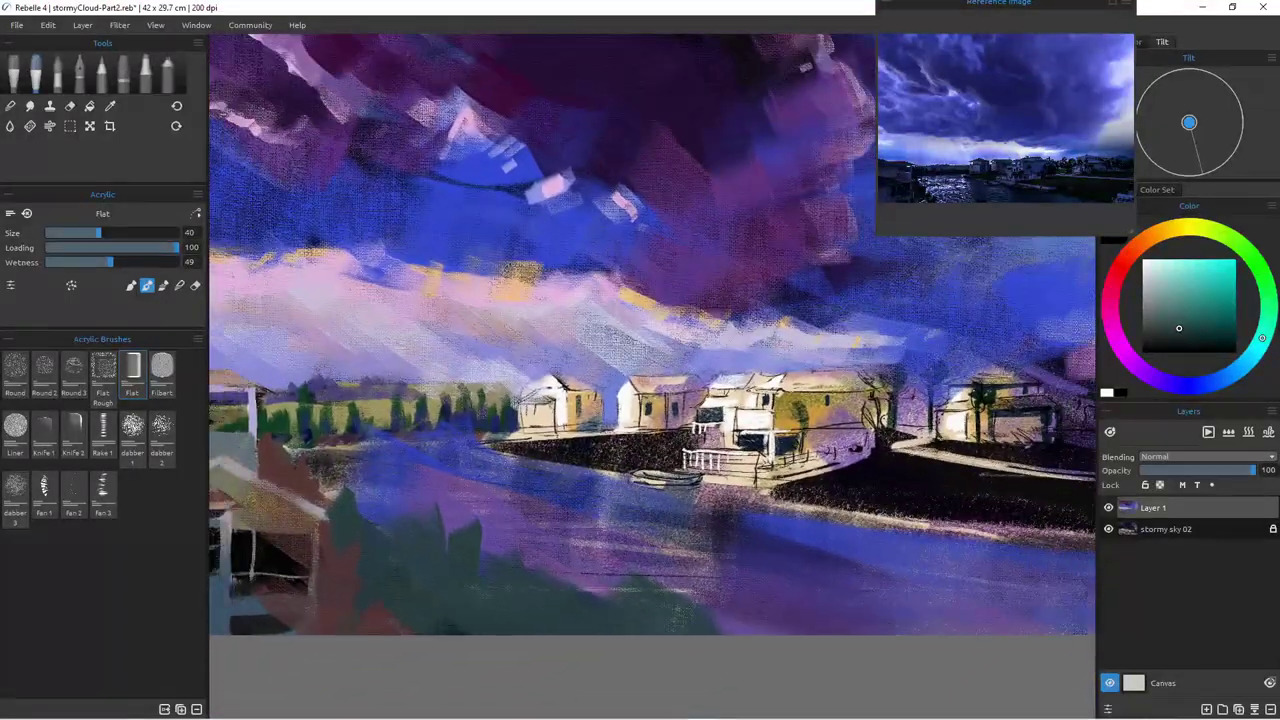
Step: Set the brush to 25, sample a very dark violet from the sky and darken the distant trees beside the first house
left_click(346, 504, "alt")
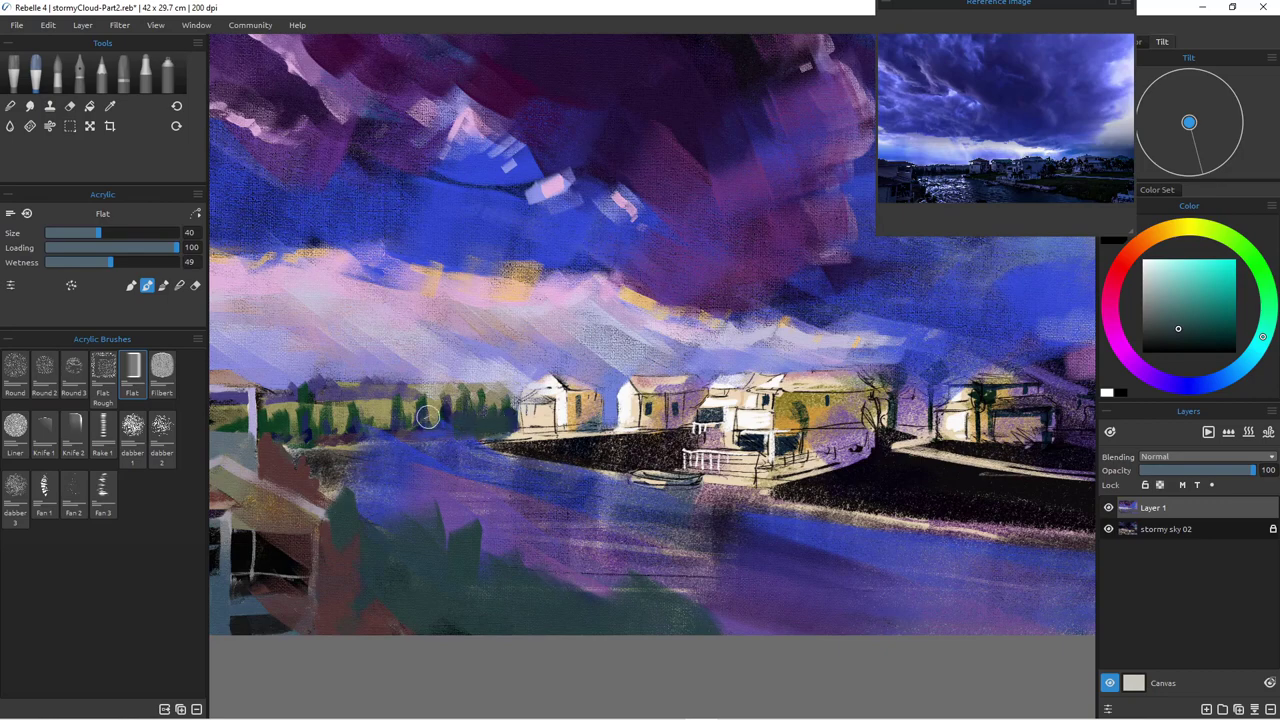
key("bracketleft")
key("bracketleft")
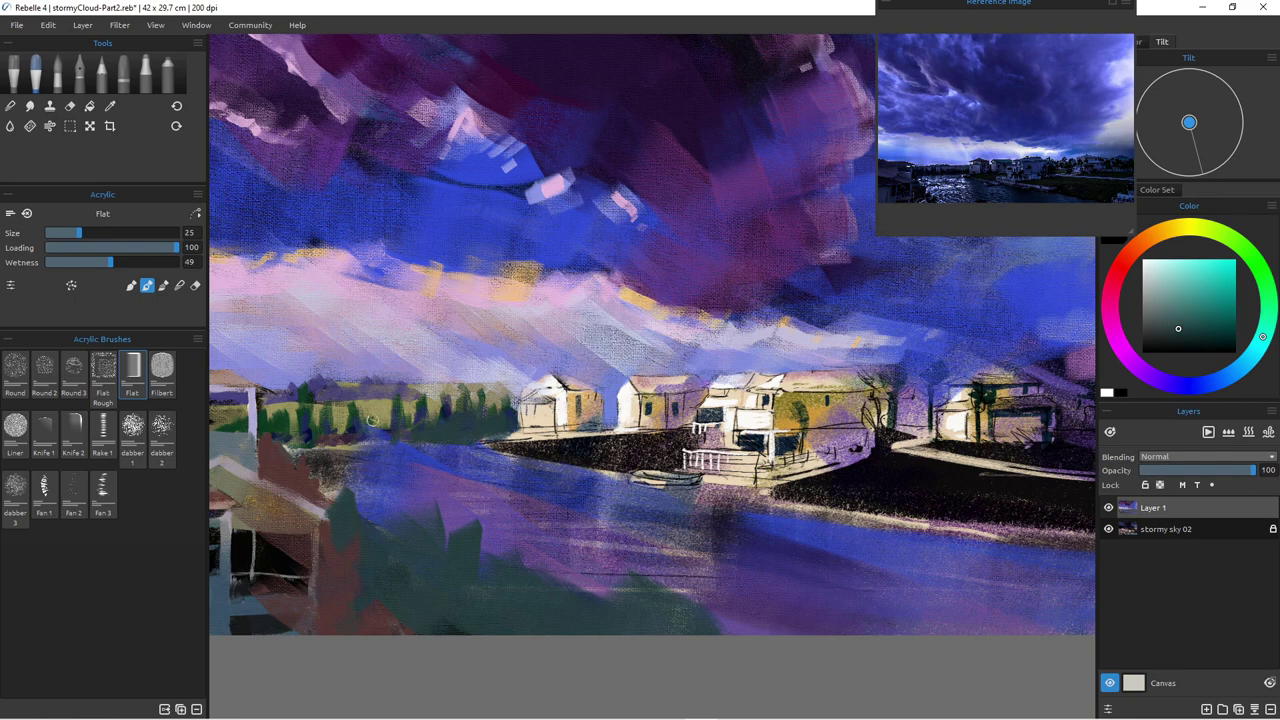
left_click(819, 275, "alt")
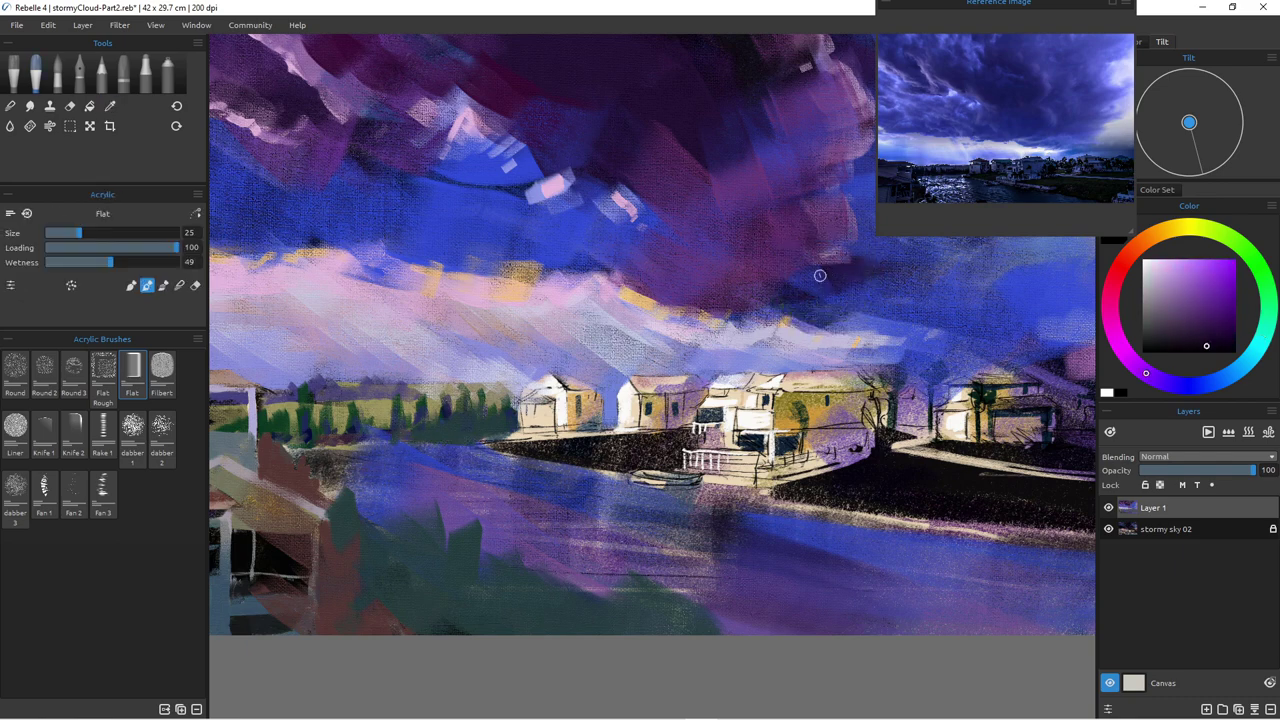
mouse_move(449, 419)
left_mouse_down()
mouse_move(468, 436)
mouse_move(456, 432)
mouse_move(492, 426)
left_mouse_up()
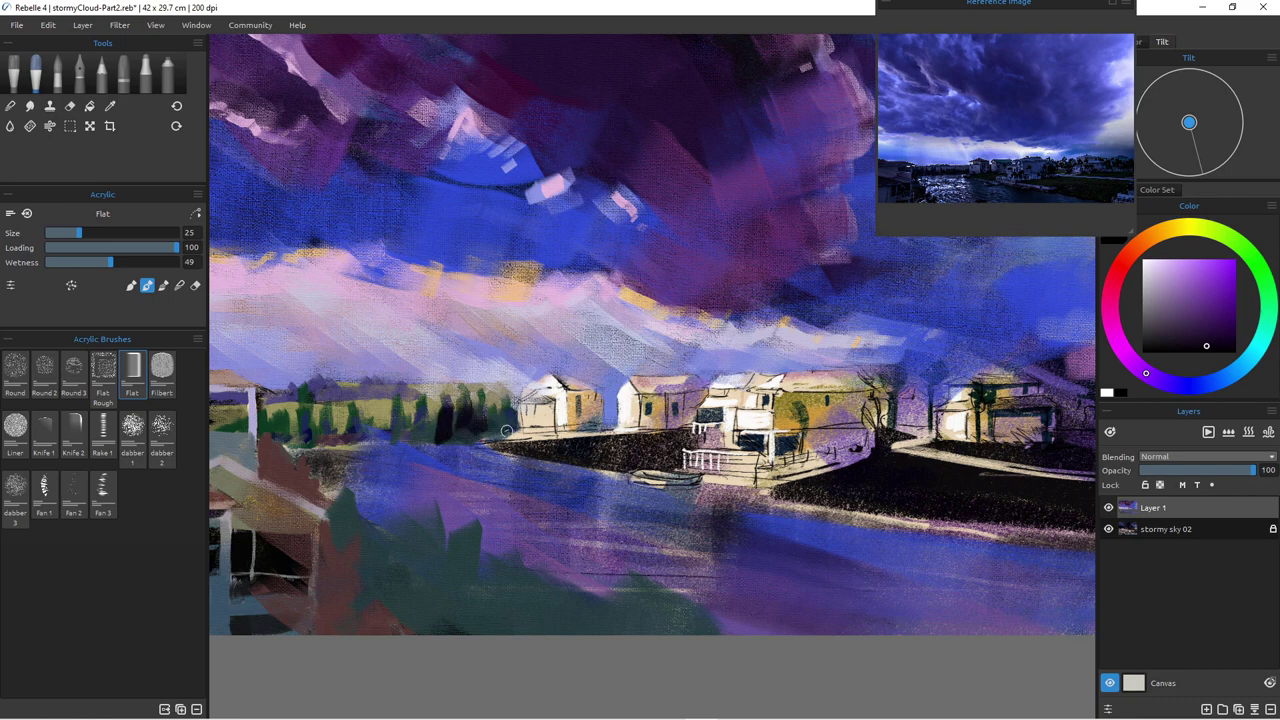
mouse_move(415, 440)
left_mouse_down()
mouse_move(432, 436)
mouse_move(420, 436)
left_mouse_up()
Step: Sample the field's olive green and pull its reflection down into the water below the distant trees at brush size 25
left_click(391, 423, "alt")
key("bracketleft")
key("bracketleft")
key("bracketleft")
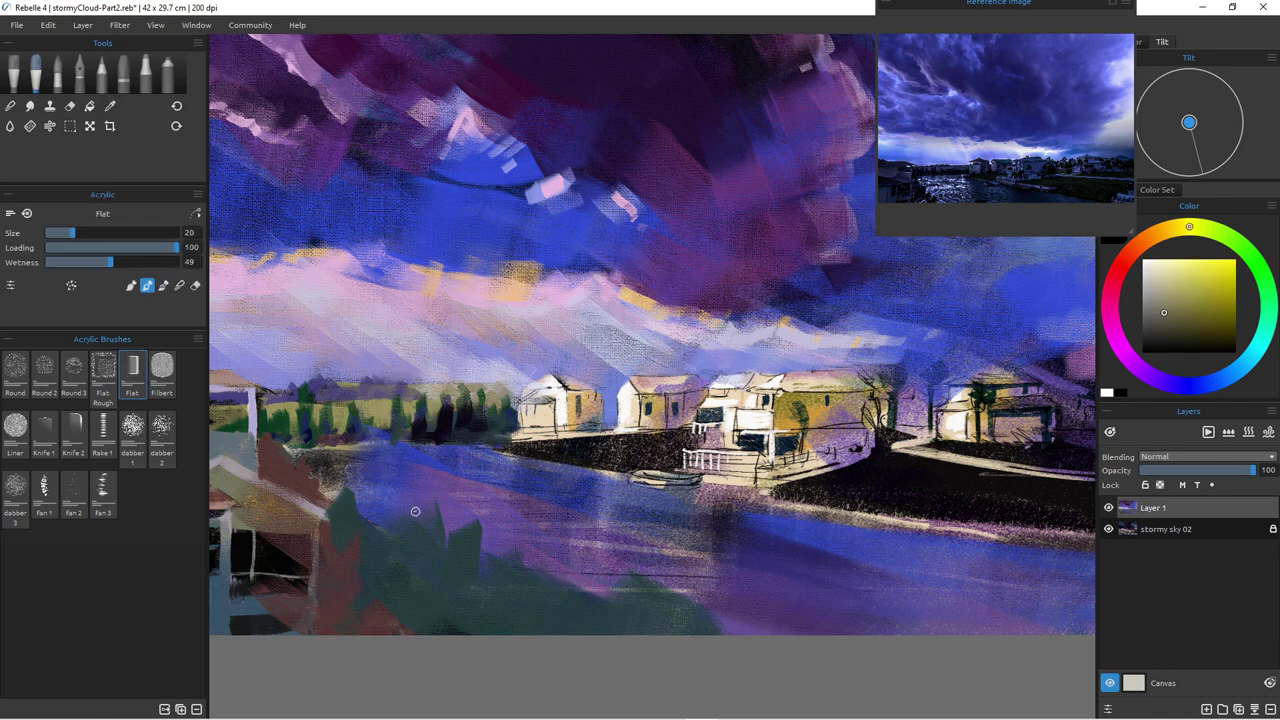
key("bracketright")
key("bracketright")
key("bracketright")
mouse_move(440, 436)
left_mouse_down()
mouse_move(447, 498)
mouse_move(457, 478)
mouse_move(442, 449)
mouse_move(442, 500)
mouse_move(462, 441)
mouse_move(464, 475)
left_mouse_up()
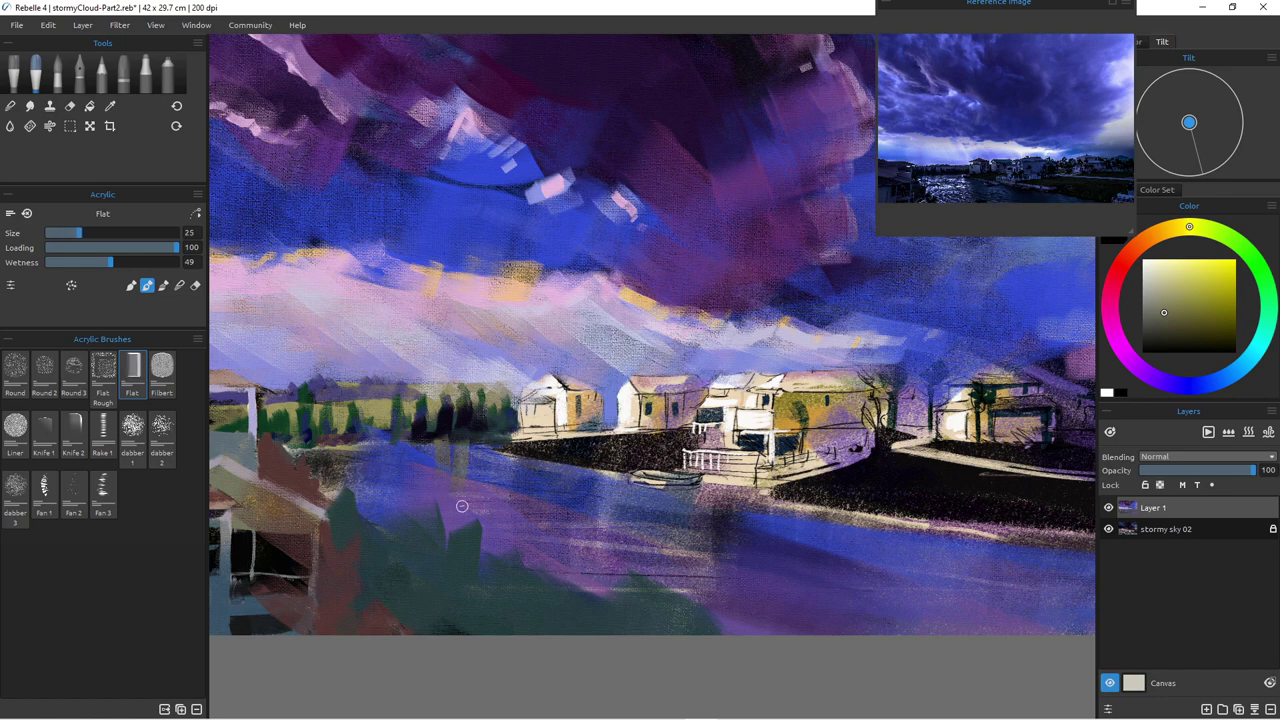
left_click_drag(399, 436, 401, 470)
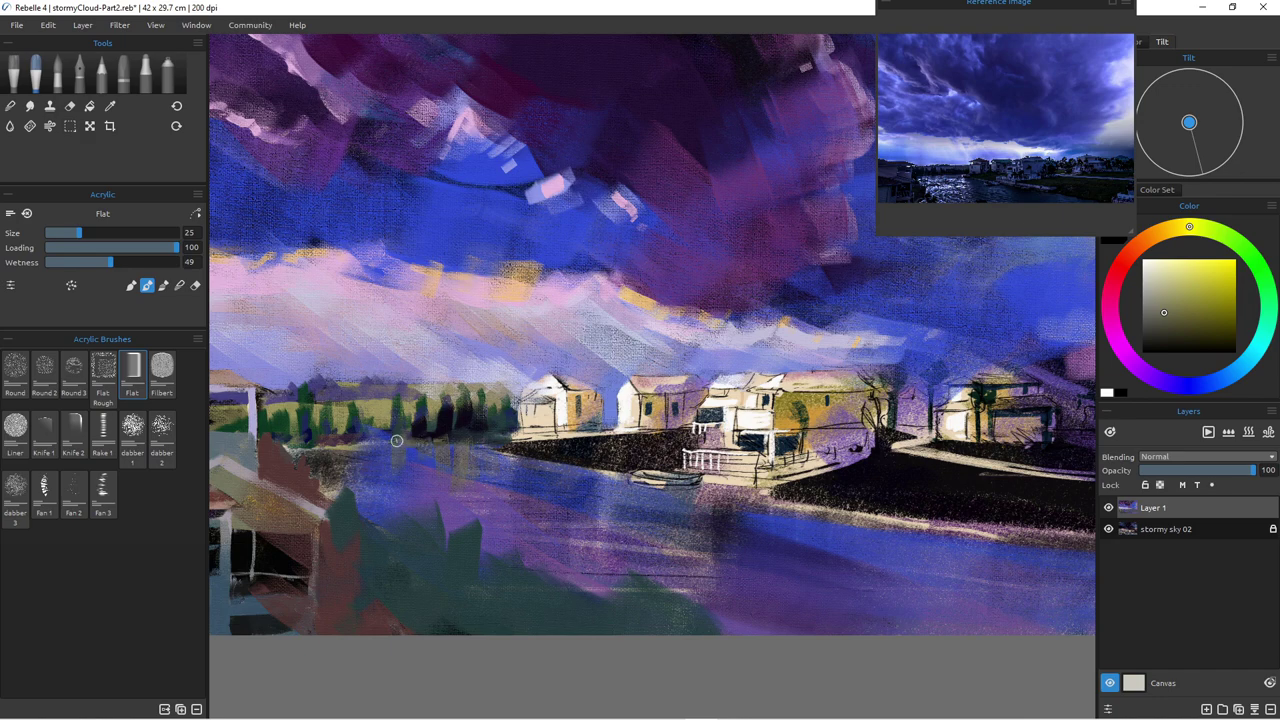
Step: Sample the bushes' dark teal and paint vertical reflections of the distant trees in the water
left_click(457, 549, "alt")
mouse_move(462, 441)
left_mouse_down()
mouse_move(464, 474)
mouse_move(481, 477)
left_mouse_up()
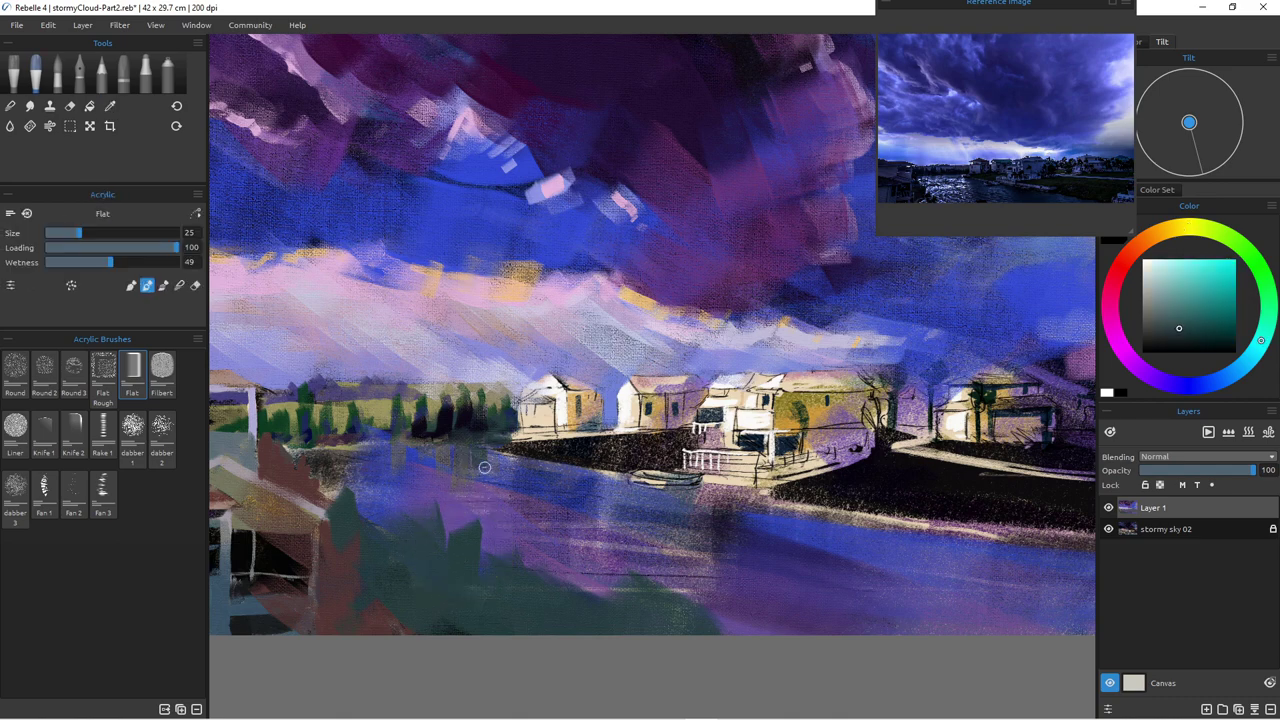
mouse_move(441, 440)
left_mouse_down()
mouse_move(423, 498)
mouse_move(443, 448)
mouse_move(418, 446)
mouse_move(416, 466)
mouse_move(381, 481)
mouse_move(387, 459)
mouse_move(370, 461)
mouse_move(397, 437)
mouse_move(393, 485)
mouse_move(399, 432)
mouse_move(402, 464)
mouse_move(414, 439)
mouse_move(349, 446)
mouse_move(357, 498)
left_mouse_up()
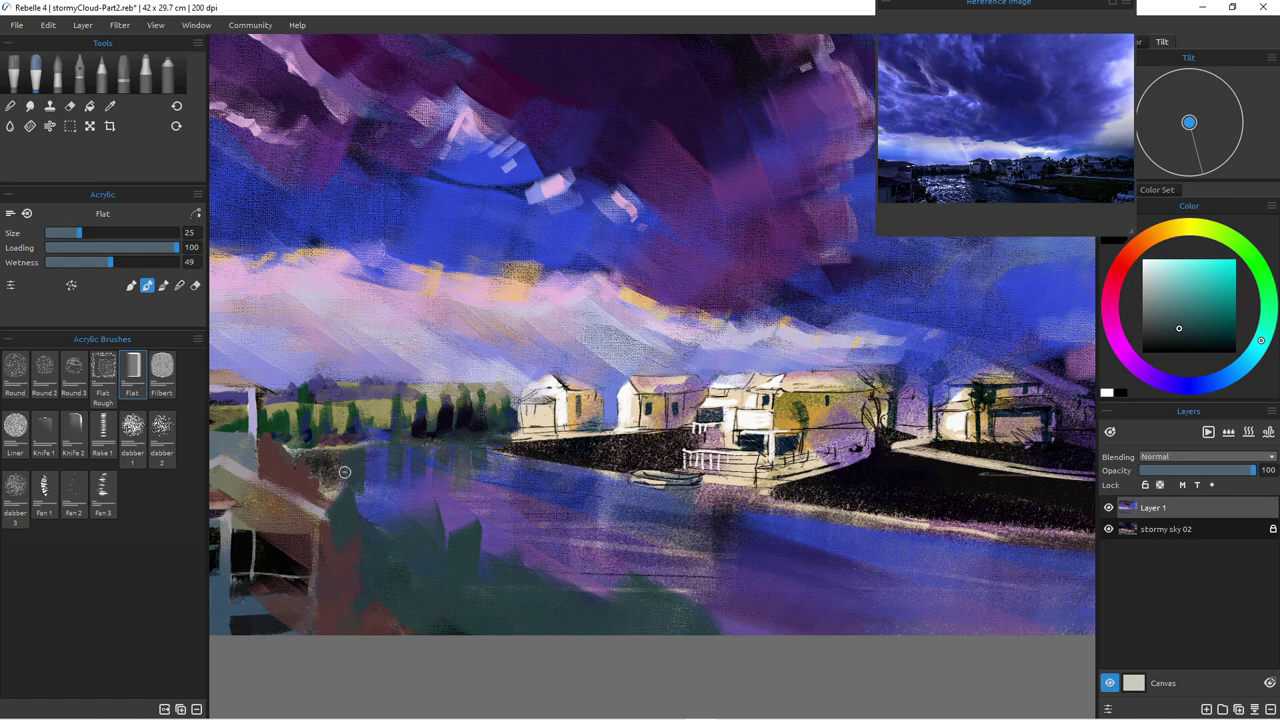
mouse_move(350, 448)
left_mouse_down()
mouse_move(360, 444)
mouse_move(303, 461)
left_mouse_up()
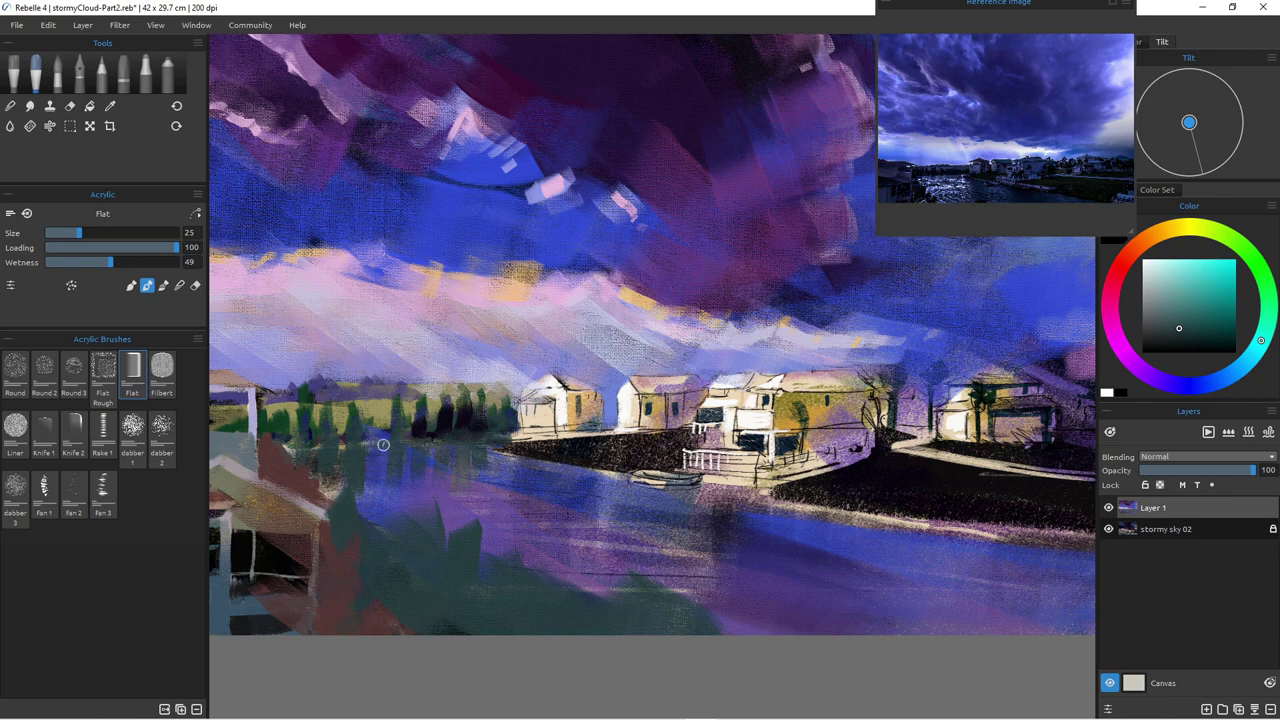
Step: Sample the cream of the first house, reduce the brush to 8 and draw a thin shoreline beneath the distant trees
left_click(526, 428, "alt")
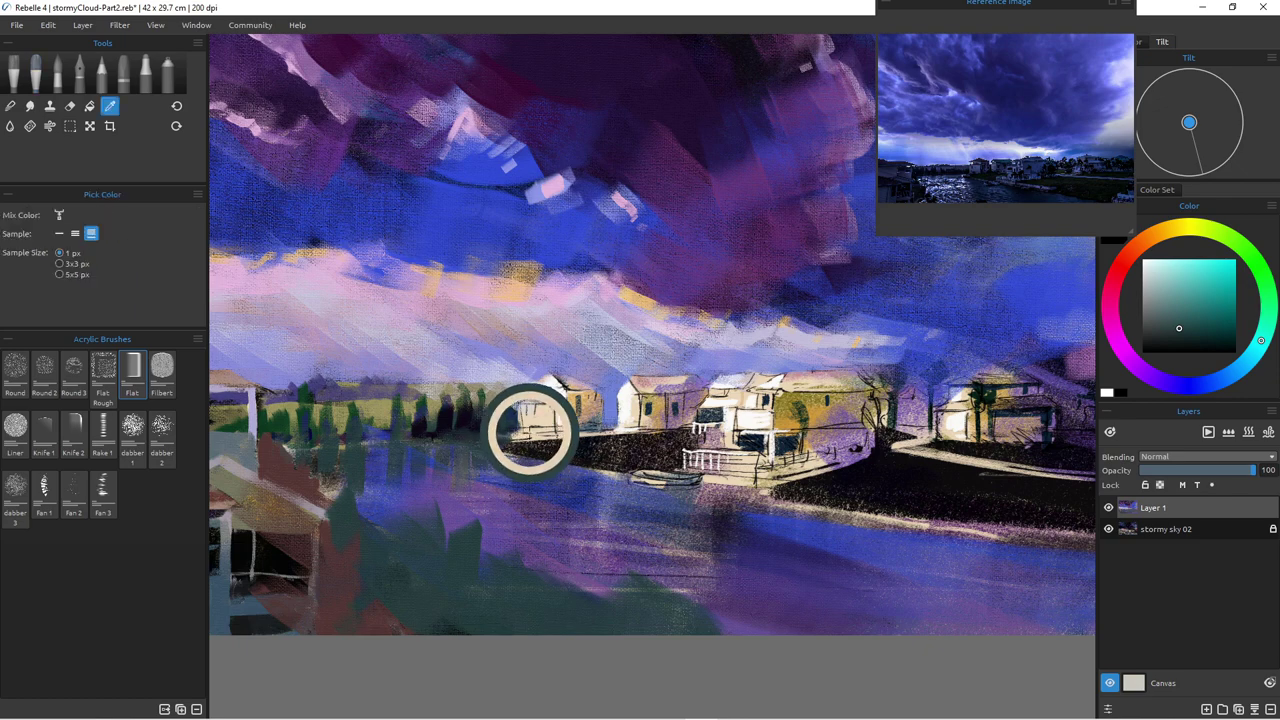
key("[")
key("[")
key("[")
key("[")
key("[")
key("[")
key("[")
key("[")
key("[")
key("[")
key("[")
key("[")
key("[")
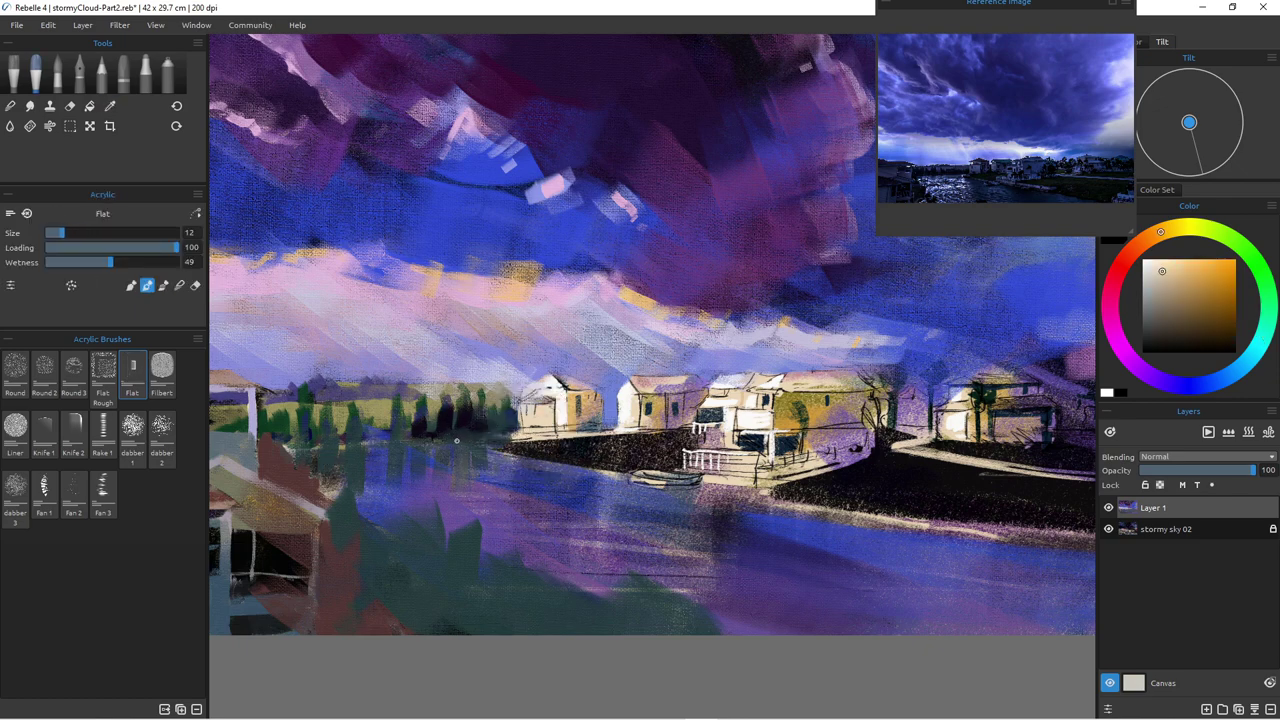
left_click_drag(436, 437, 383, 434)
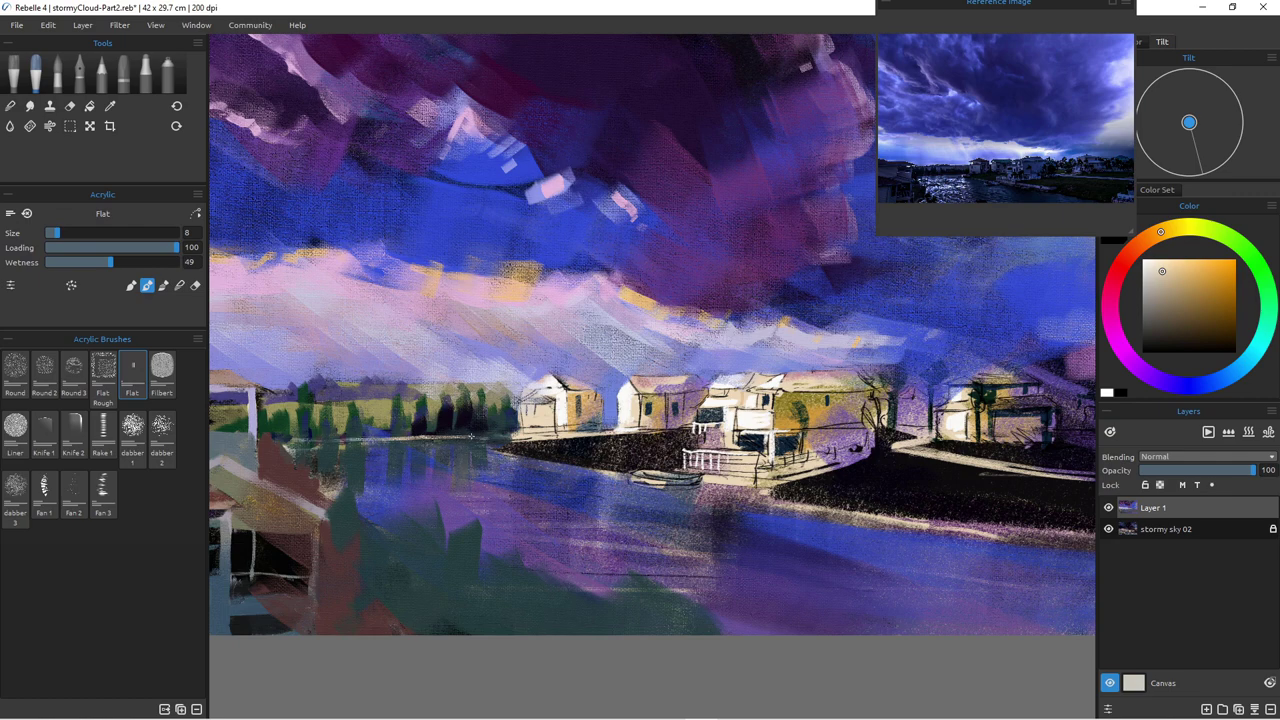
Step: Paint the cream shoreline along the bank past the boat and below the main house, enlarging the brush to 14 and then 25
key("]")
key("]")
key("]")
key("]")
key("]")
left_click_drag(526, 460, 595, 472)
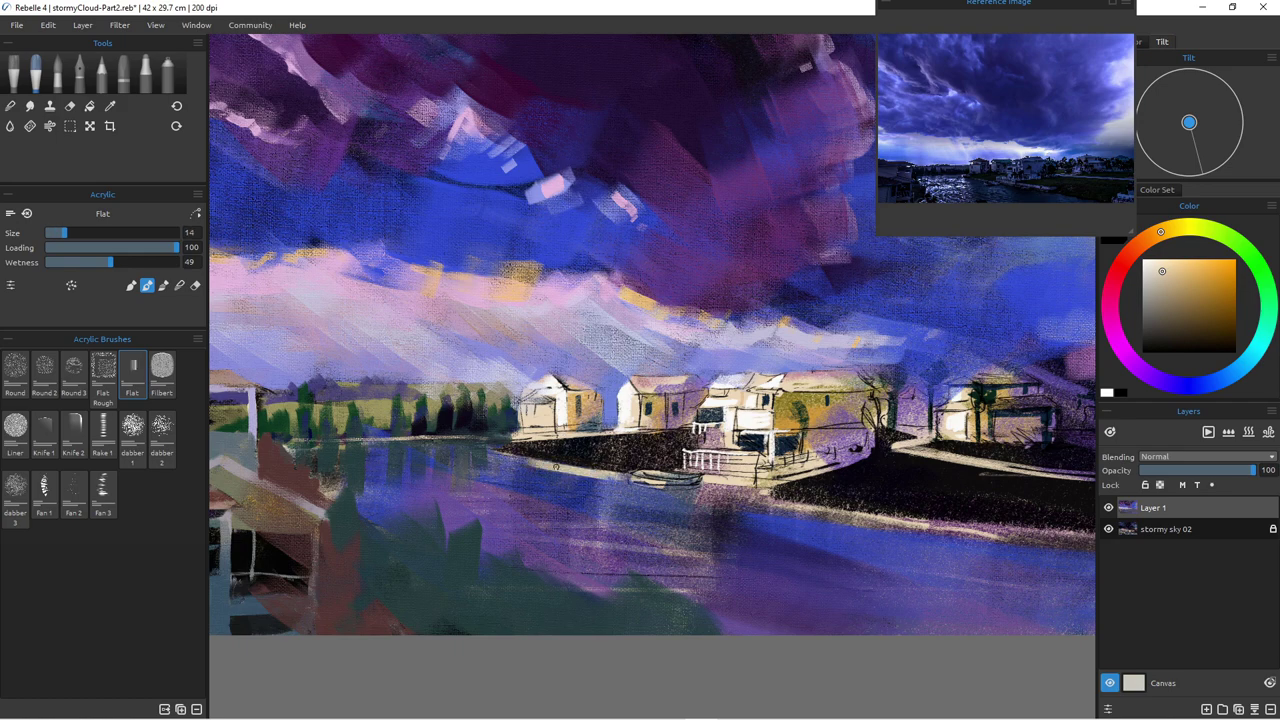
mouse_move(706, 495)
left_mouse_down()
mouse_move(862, 518)
mouse_move(782, 508)
left_mouse_up()
key("bracketright")
key("bracketright")
mouse_move(943, 530)
left_mouse_down()
mouse_move(957, 533)
mouse_move(740, 506)
mouse_move(752, 502)
left_mouse_up()
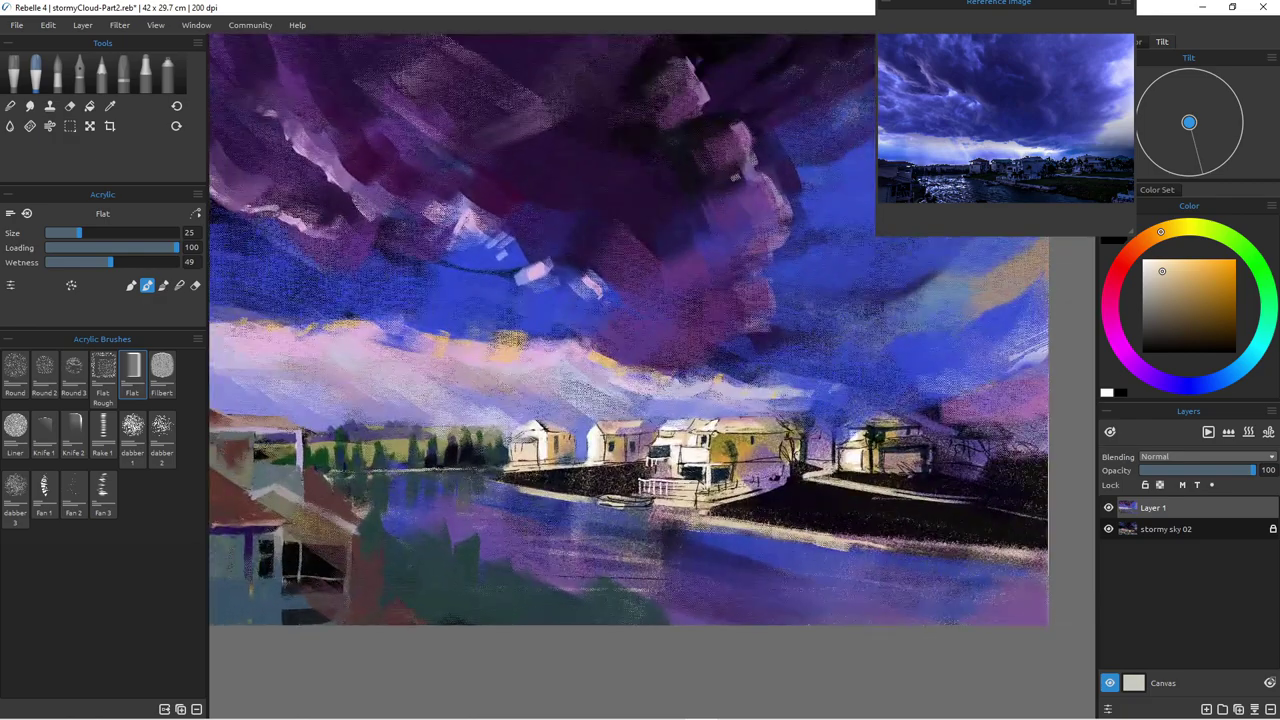
Step: Cover the black bank in front of the first two houses with the bushes' dark teal-green
scroll(720, 500, "down", 2)
left_click_drag(736, 489, 720, 503)
scroll(720, 503, "up", 2)
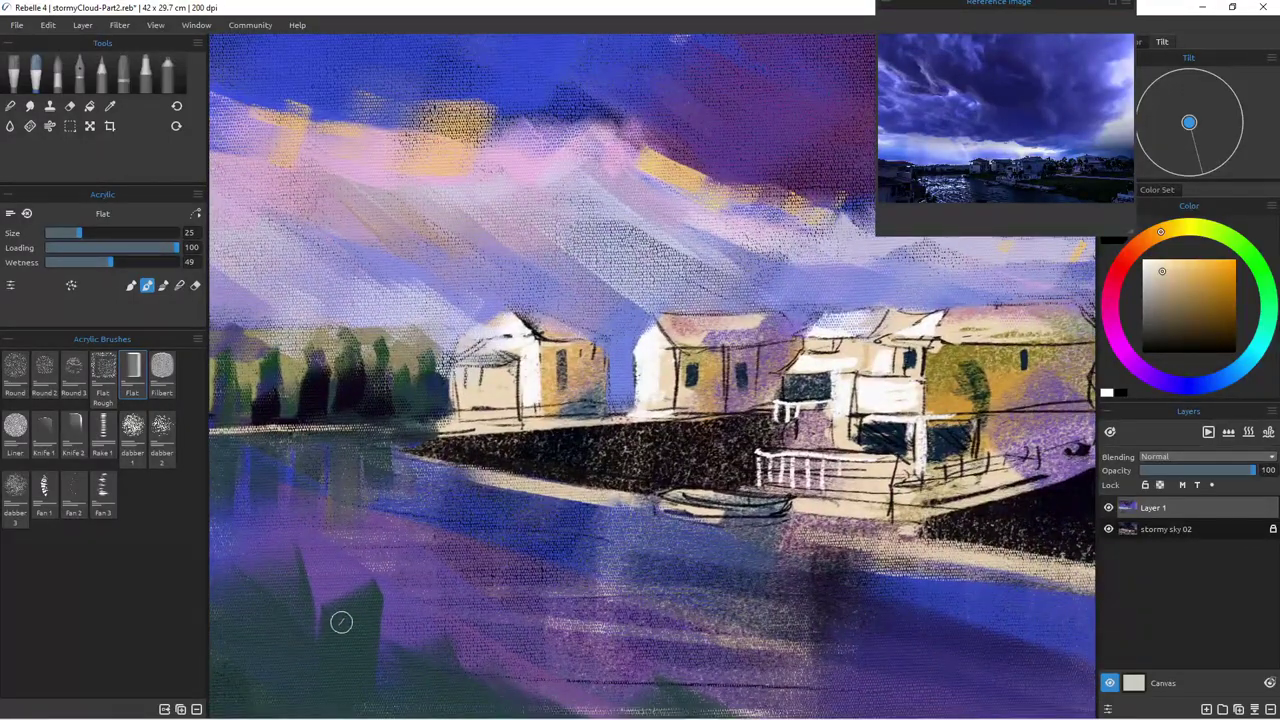
mouse_move(656, 442)
left_mouse_down()
mouse_move(568, 457)
mouse_move(573, 441)
mouse_move(460, 448)
mouse_move(640, 480)
mouse_move(740, 425)
mouse_move(655, 452)
mouse_move(748, 455)
mouse_move(676, 468)
left_mouse_up()
Step: Sample the green beside the main house, shift it to a bright yellow-green and paint sunlit grass on the bank
left_click(963, 388, "alt")
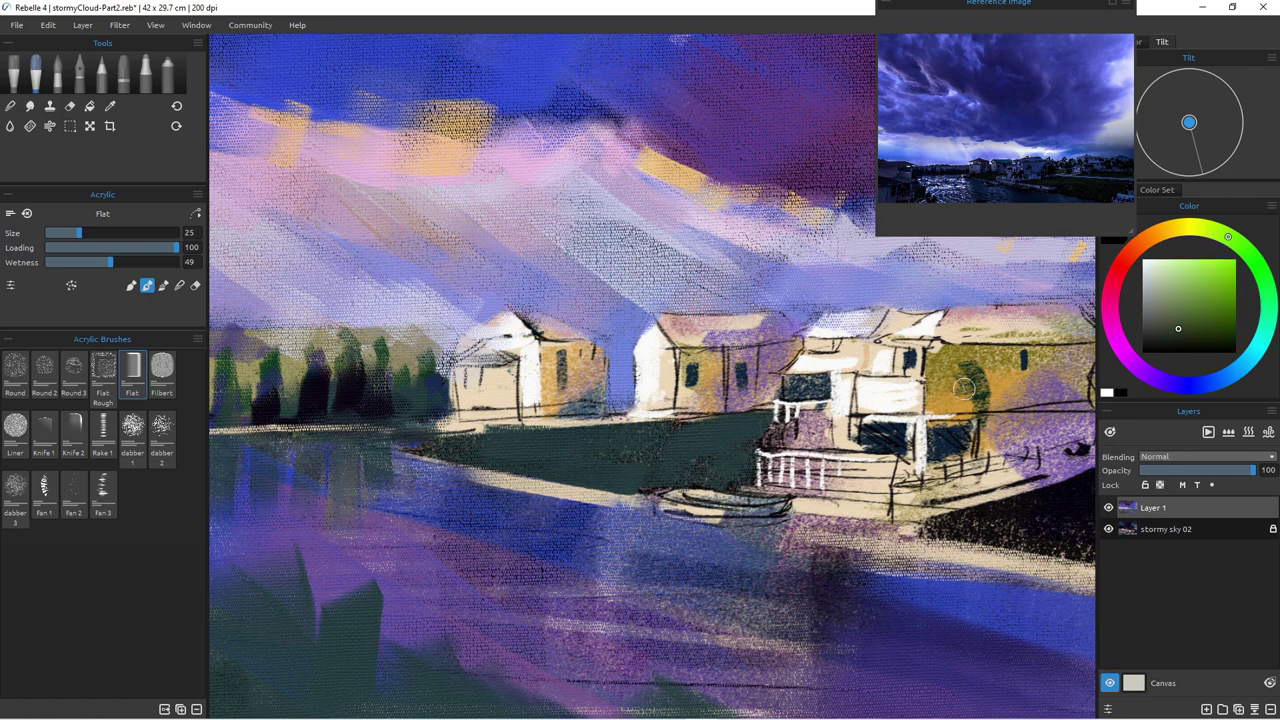
left_click_drag(1228, 237, 1206, 229)
left_click(963, 388, "alt")
mouse_move(680, 422)
left_mouse_down()
mouse_move(570, 444)
mouse_move(778, 411)
mouse_move(566, 434)
mouse_move(693, 456)
mouse_move(420, 445)
left_mouse_up()
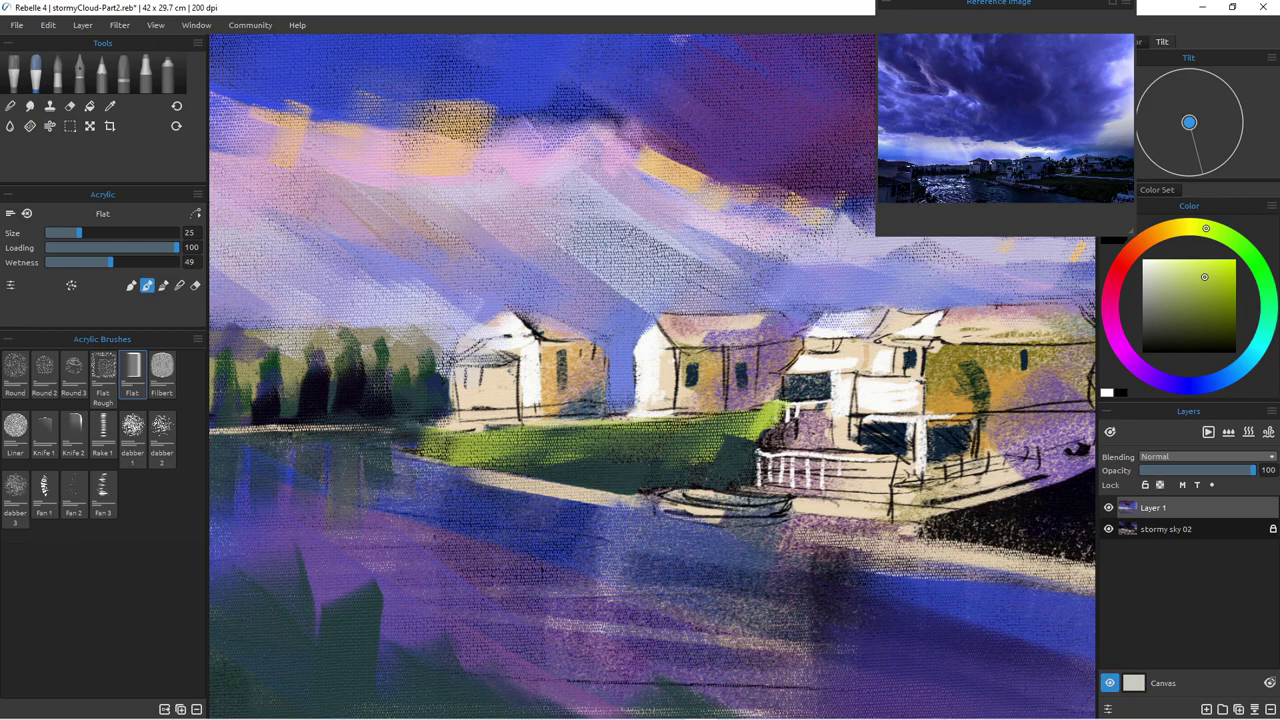
Step: Paint yellow-green grass strips on both sides of the path in front of the far-right house
scroll(540, 473, "down", 5)
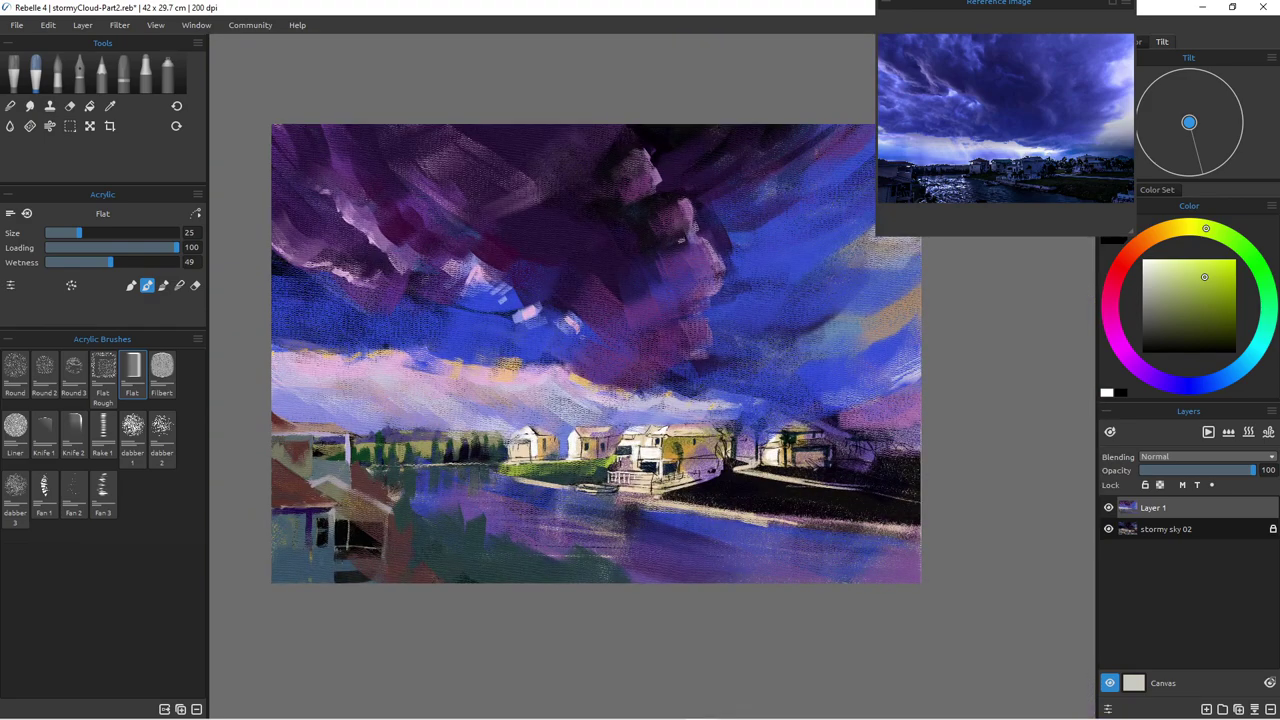
scroll(577, 478, "up", 4)
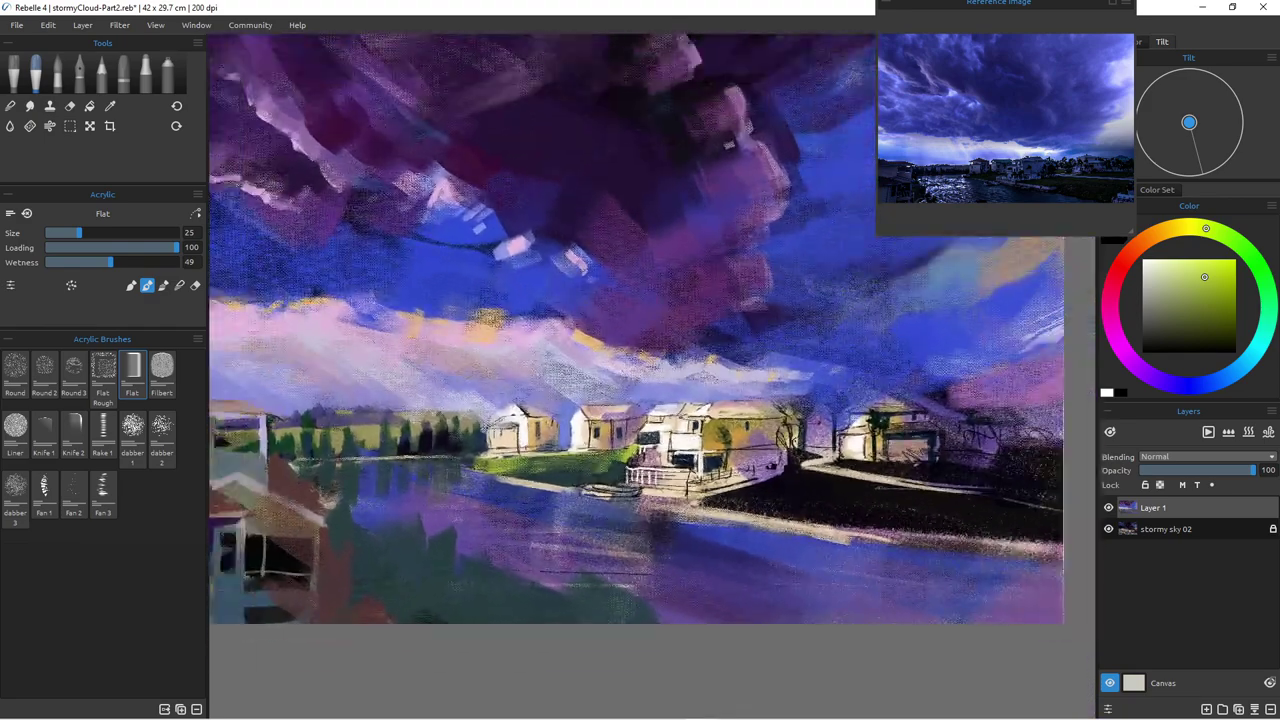
scroll(577, 478, "down", 2)
left_click_drag(577, 478, 463, 506)
scroll(647, 498, "up", 1)
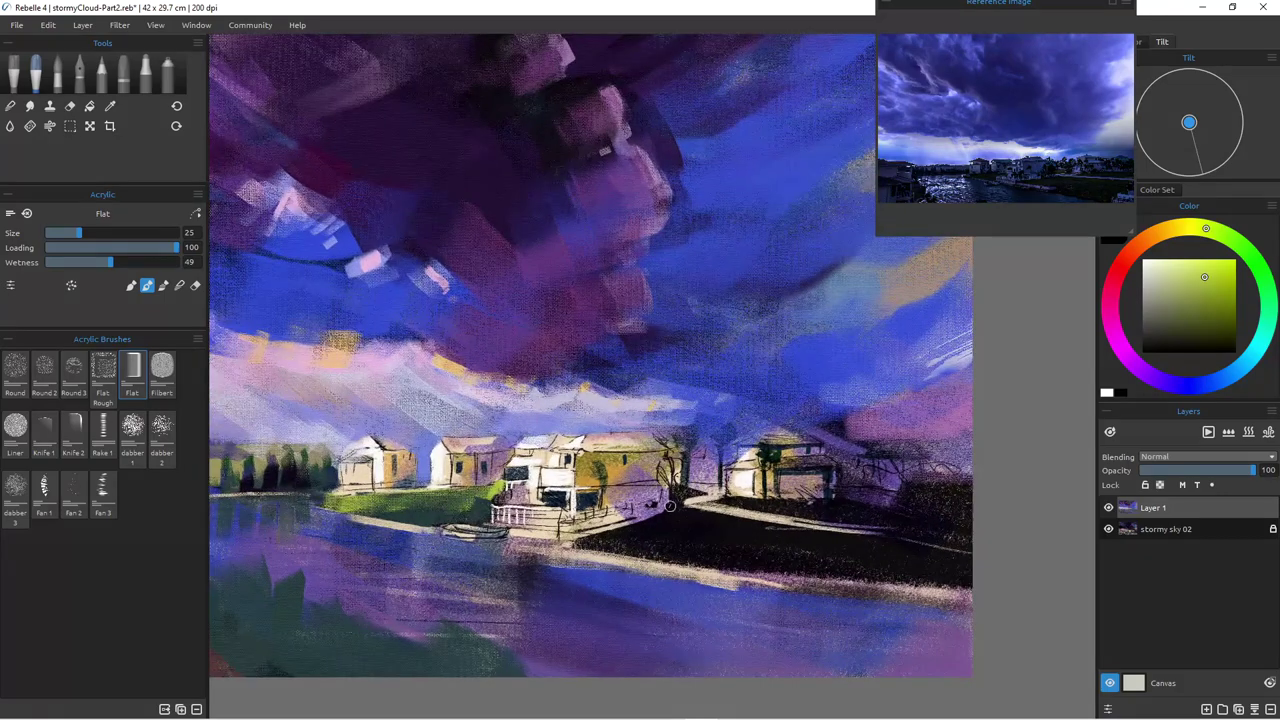
mouse_move(868, 538)
left_mouse_down()
mouse_move(684, 512)
mouse_move(728, 499)
mouse_move(850, 520)
mouse_move(746, 498)
mouse_move(863, 519)
left_mouse_up()
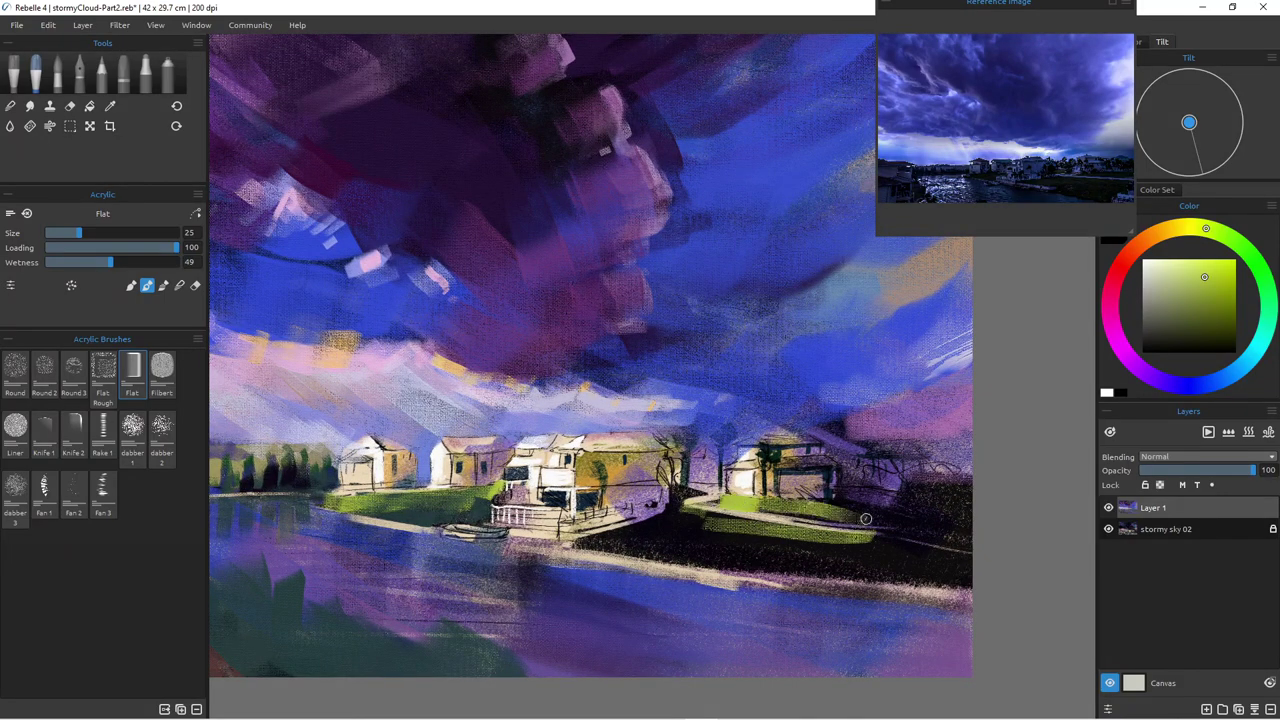
Step: Sample the dark teal-green and shade the lawns around the path in front of the far-right house
left_click(470, 510, "alt")
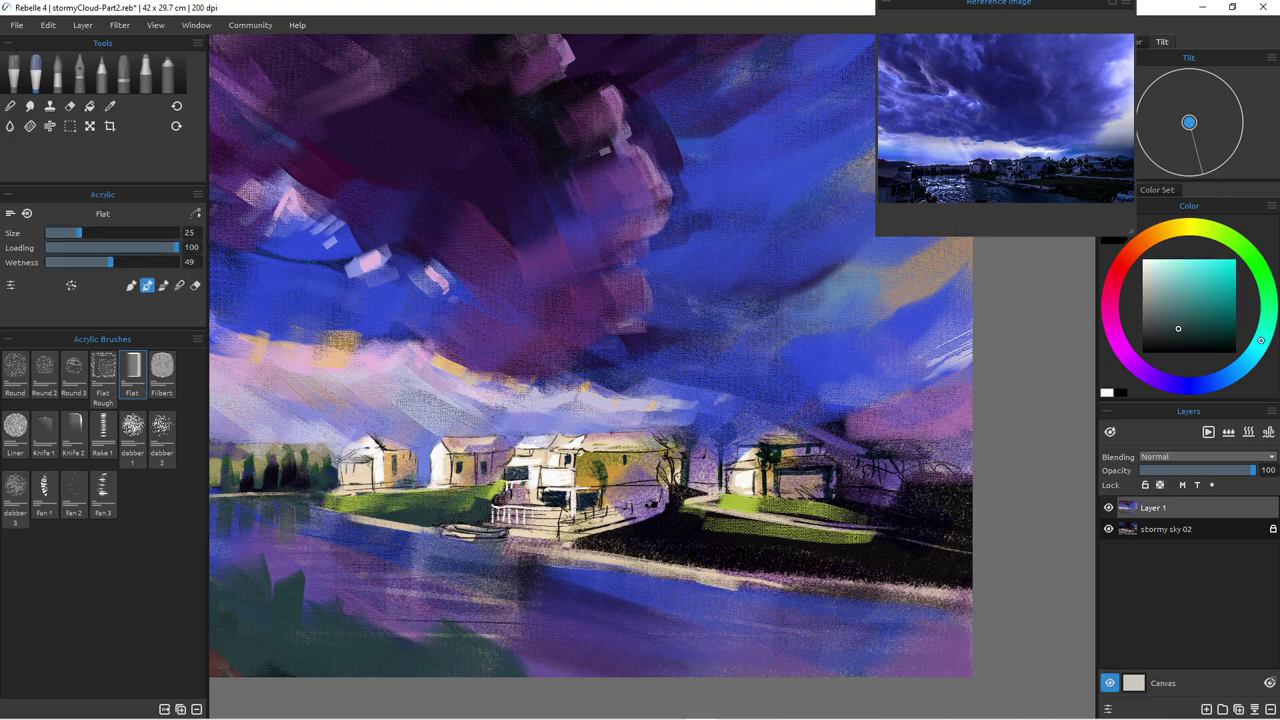
scroll(568, 507, "up", 10)
left_click_drag(700, 480, 297, 371)
left_click_drag(700, 400, 550, 356)
scroll(575, 365, "down", 10)
scroll(575, 365, "up", 5)
left_click_drag(800, 360, 560, 405)
scroll(515, 404, "up", 4)
scroll(475, 403, "down", 10)
left_click_drag(480, 404, 461, 379)
scroll(463, 400, "up", 8)
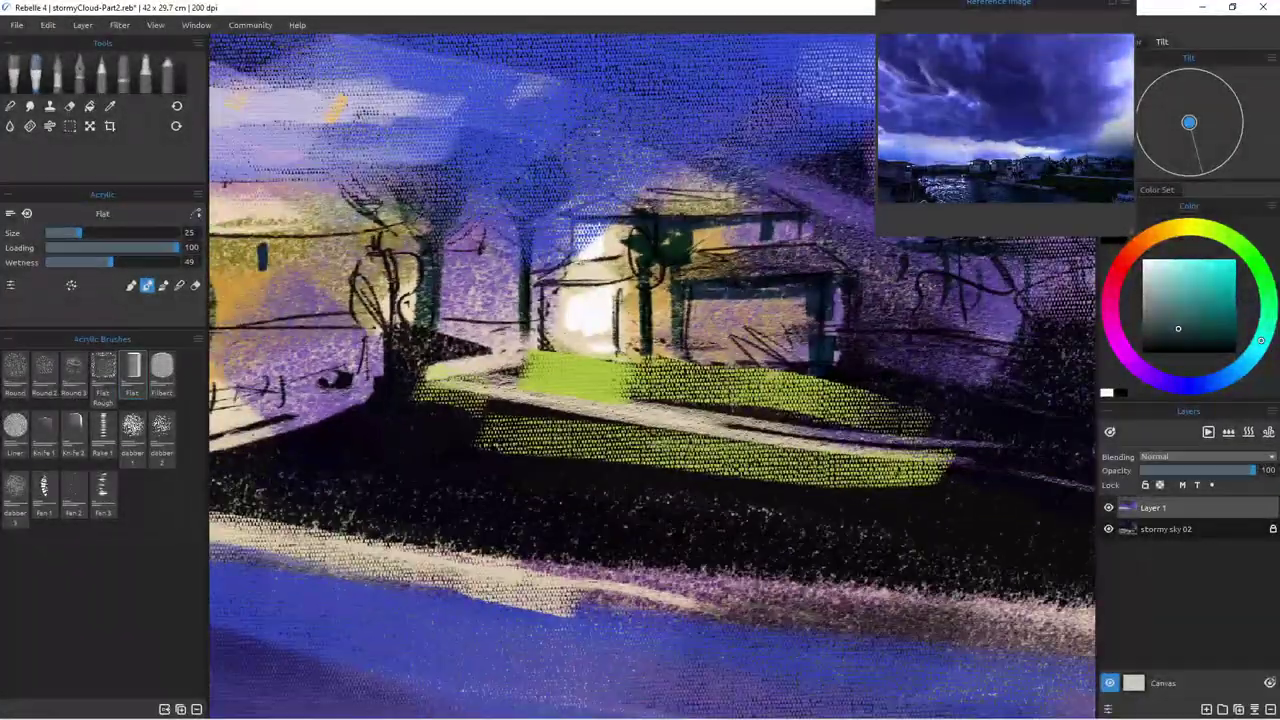
left_click_drag(880, 465, 500, 450)
mouse_move(640, 445)
left_mouse_down()
mouse_move(480, 432)
mouse_move(397, 406)
mouse_move(585, 430)
left_mouse_up()
mouse_move(745, 463)
left_mouse_down()
mouse_move(972, 499)
mouse_move(955, 477)
mouse_move(743, 443)
left_mouse_up()
left_click_drag(768, 395, 923, 391)
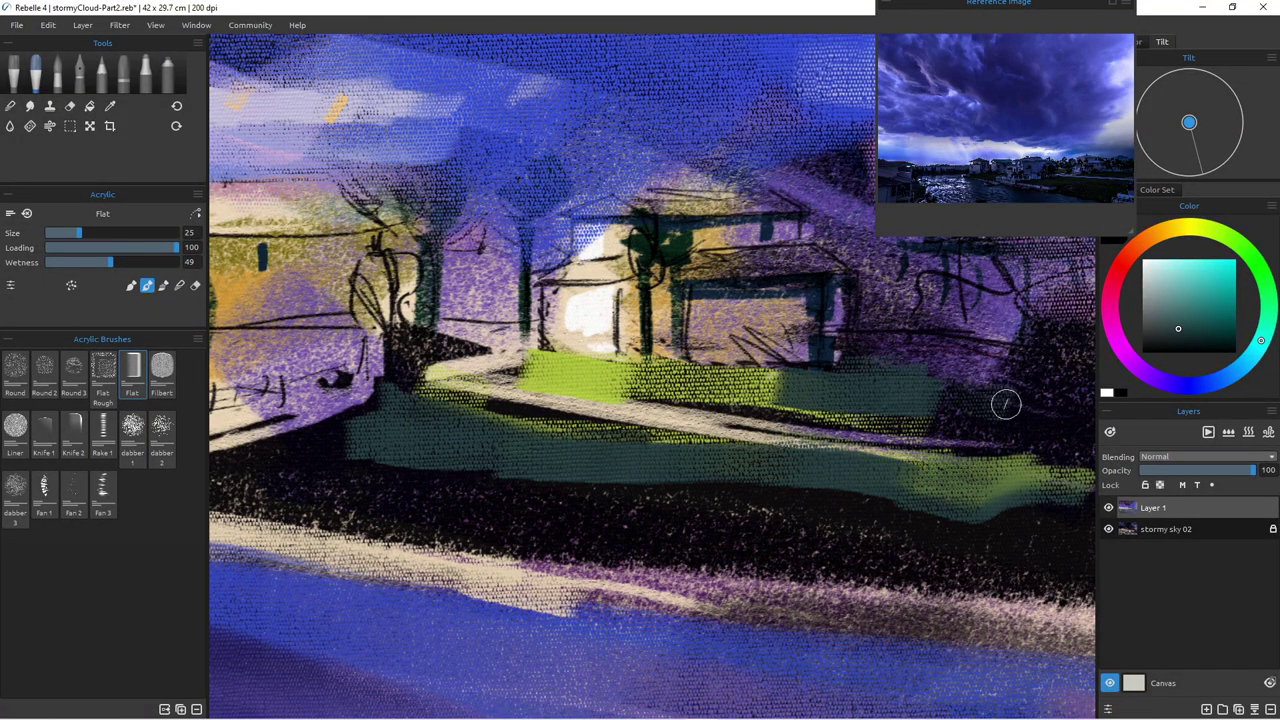
Step: Paint dark teal green over the black ground on both sides of the pale path and across the riverbank
left_click_drag(778, 387, 687, 381)
left_click_drag(836, 411, 1062, 428)
left_click_drag(668, 390, 588, 386)
mouse_move(405, 420)
left_mouse_down()
mouse_move(336, 409)
mouse_move(253, 475)
mouse_move(484, 502)
mouse_move(391, 464)
mouse_move(553, 517)
left_mouse_up()
mouse_move(305, 480)
left_mouse_down()
mouse_move(236, 498)
mouse_move(530, 544)
left_mouse_up()
Step: Switch to a muted purple and paint broad strokes along the shadowed riverbank below the path
left_click(1187, 386)
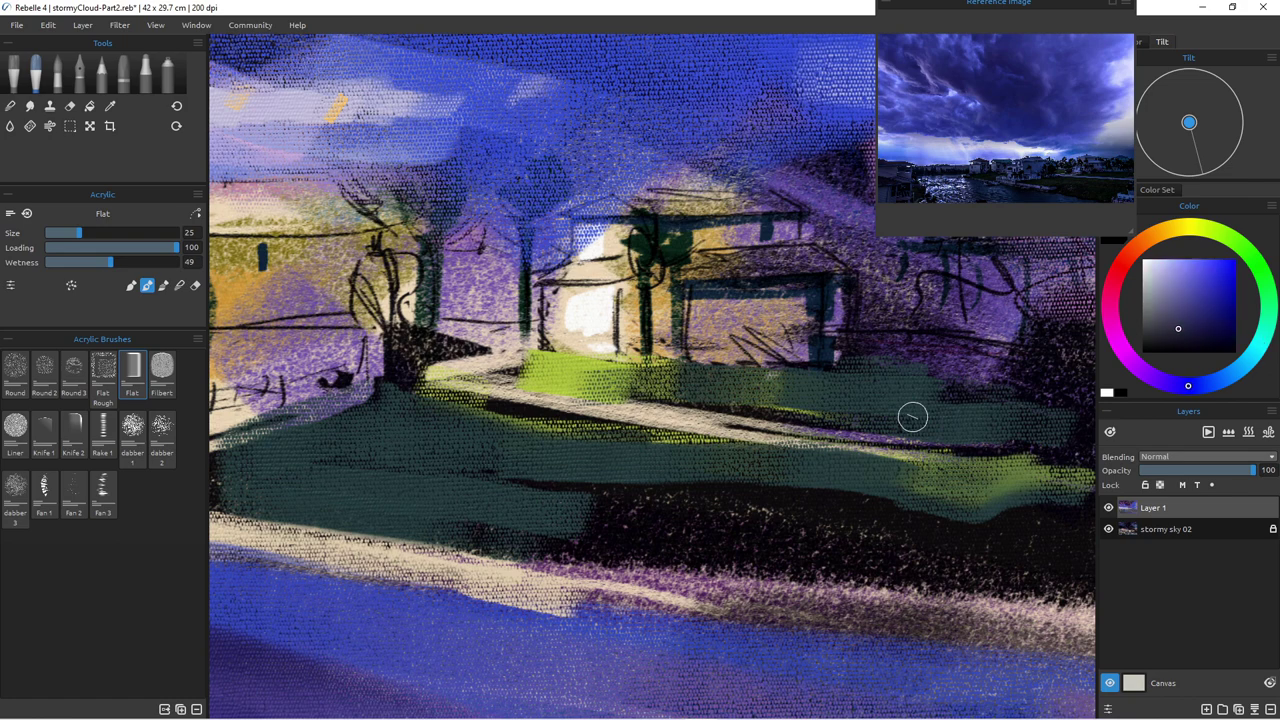
left_click(1129, 358)
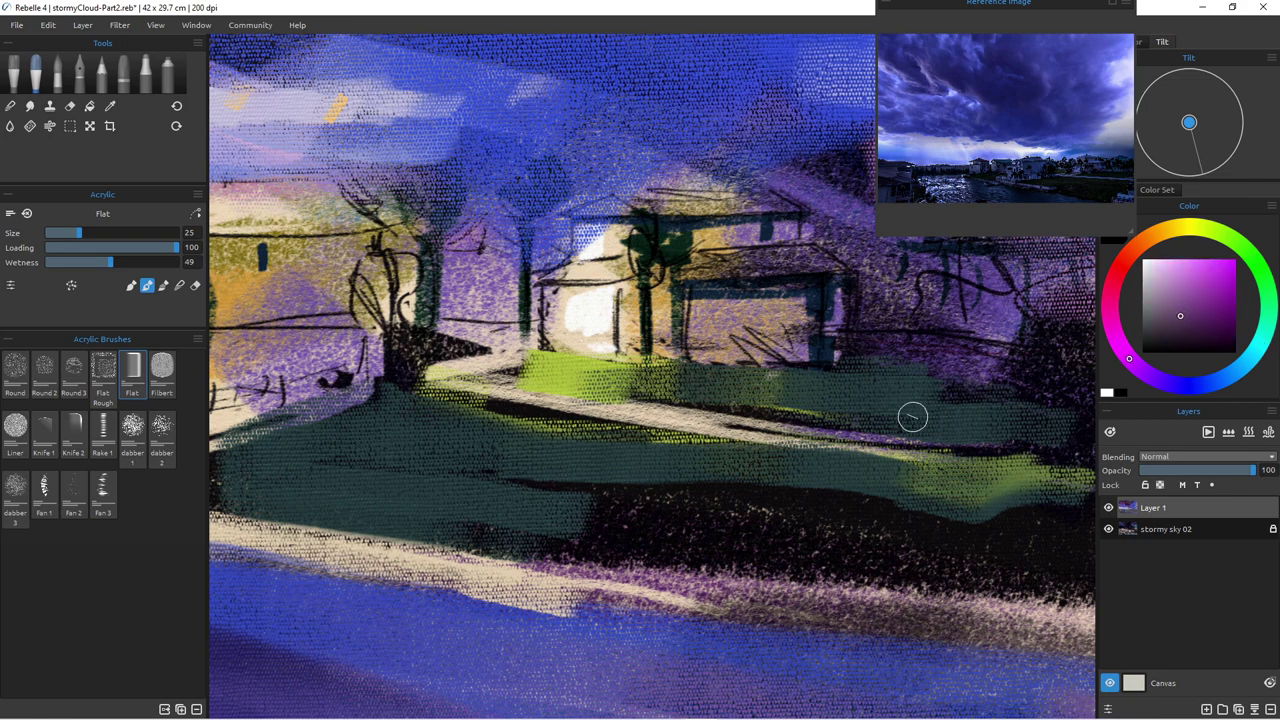
mouse_move(409, 457)
left_mouse_down()
mouse_move(651, 531)
mouse_move(705, 535)
left_mouse_up()
left_click_drag(457, 457, 732, 534)
left_click_drag(350, 520, 718, 562)
left_click_drag(660, 490, 768, 508)
left_click_drag(634, 486, 866, 482)
left_click_drag(1036, 512, 776, 512)
left_click_drag(912, 510, 814, 527)
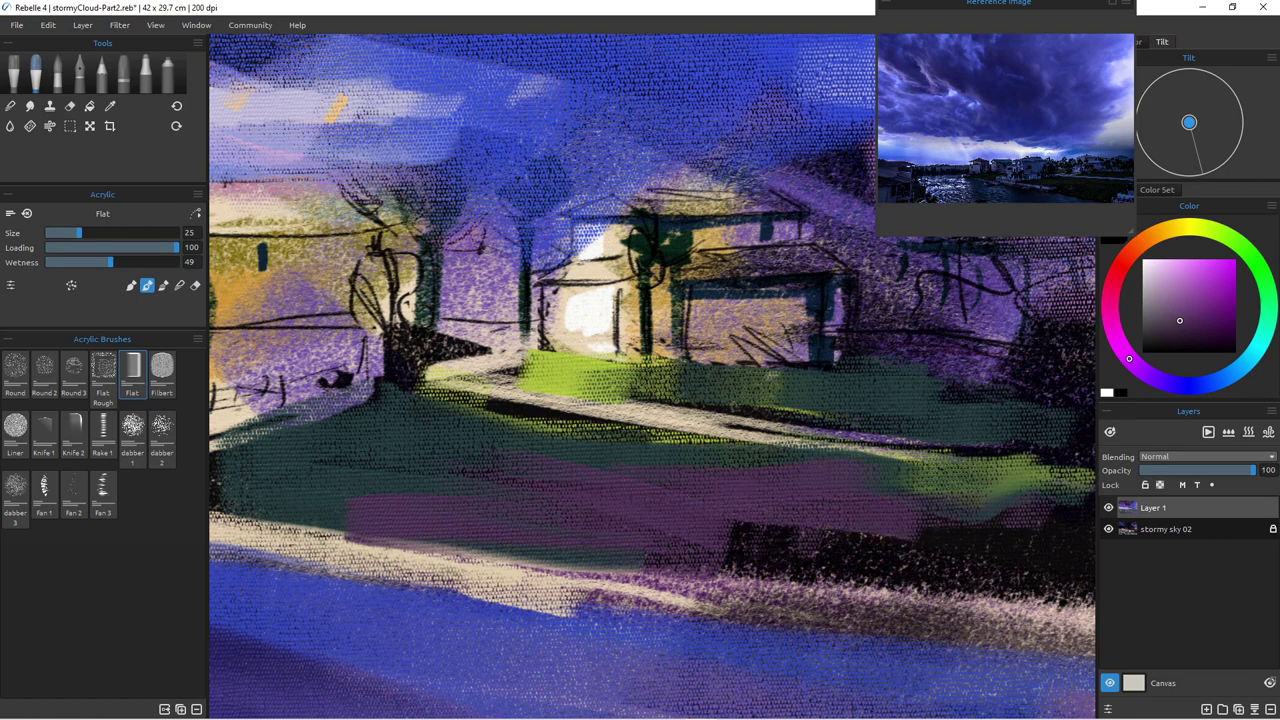
Step: Paint muted purple over the dark ground beside the far-right house, extending to the painting's right edge
scroll(727, 516, "down", 3)
scroll(734, 514, "down", 10)
scroll(734, 514, "up", 8)
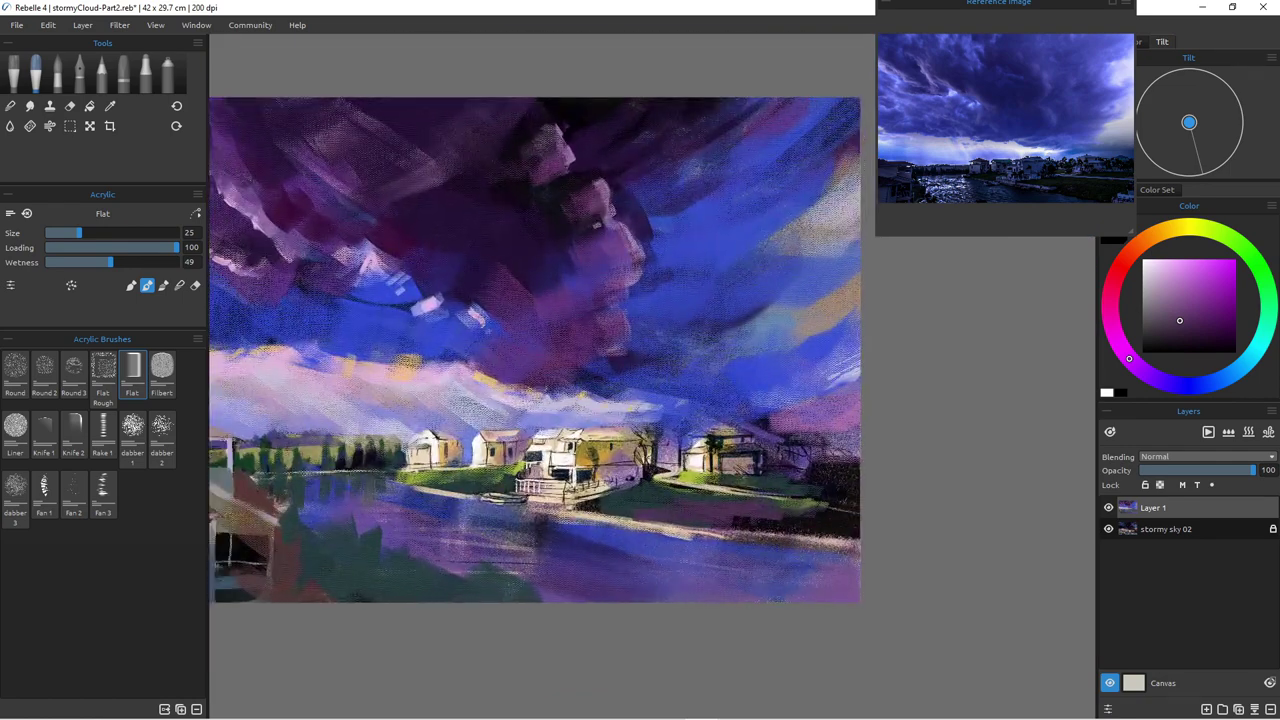
left_click_drag(734, 514, 714, 524)
scroll(750, 480, "up", 3)
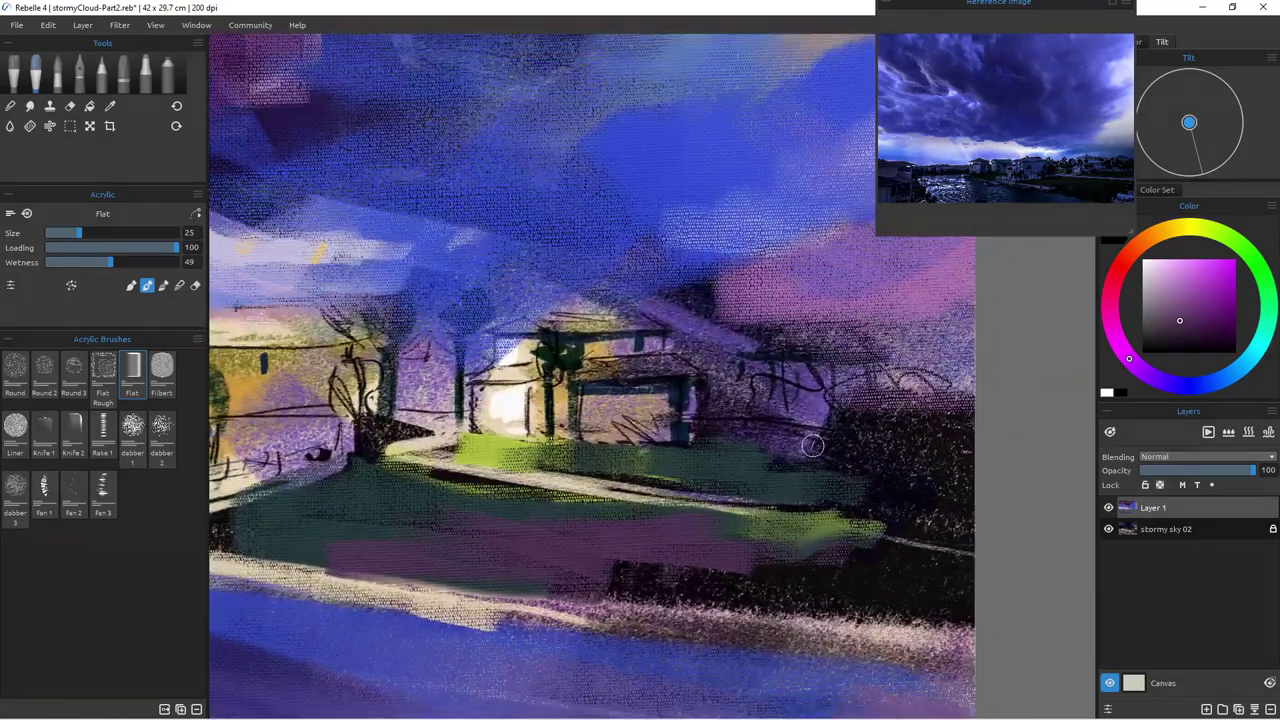
mouse_move(743, 460)
left_mouse_down()
mouse_move(885, 503)
mouse_move(1003, 517)
mouse_move(682, 481)
left_mouse_up()
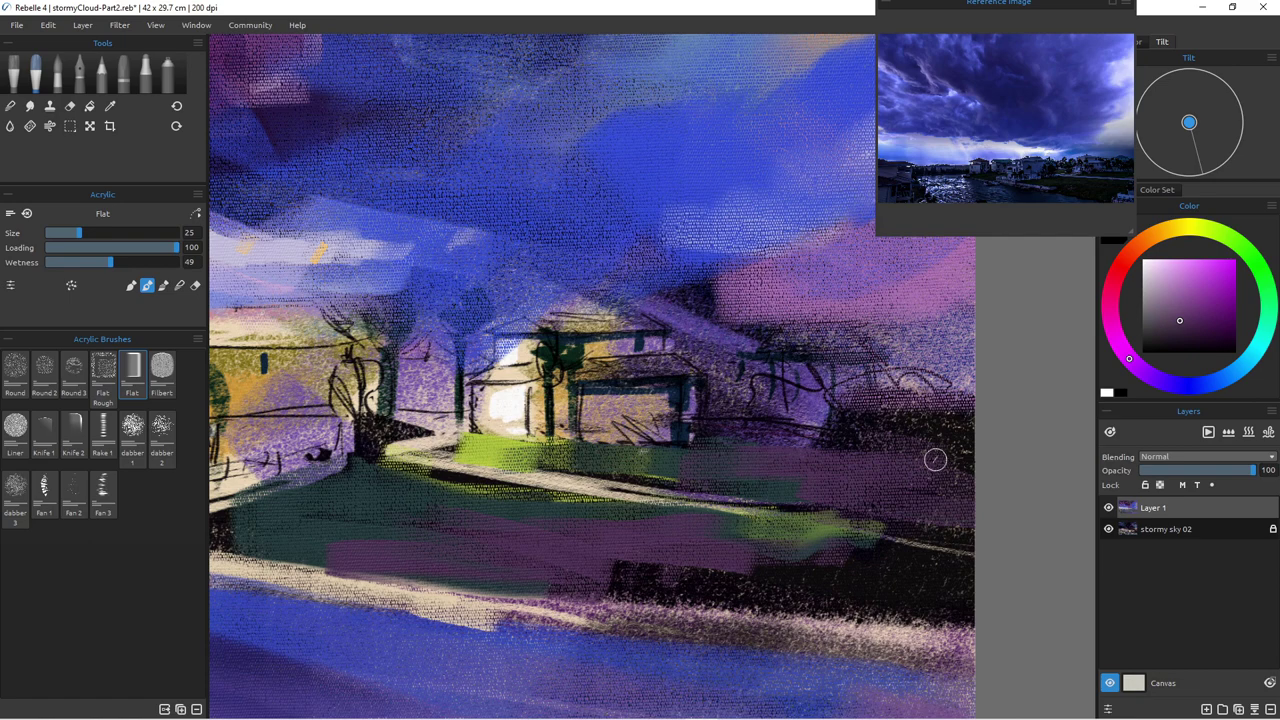
mouse_move(983, 438)
left_mouse_down()
mouse_move(935, 425)
mouse_move(947, 411)
mouse_move(992, 471)
mouse_move(850, 399)
mouse_move(841, 450)
mouse_move(1025, 421)
mouse_move(990, 381)
left_mouse_up()
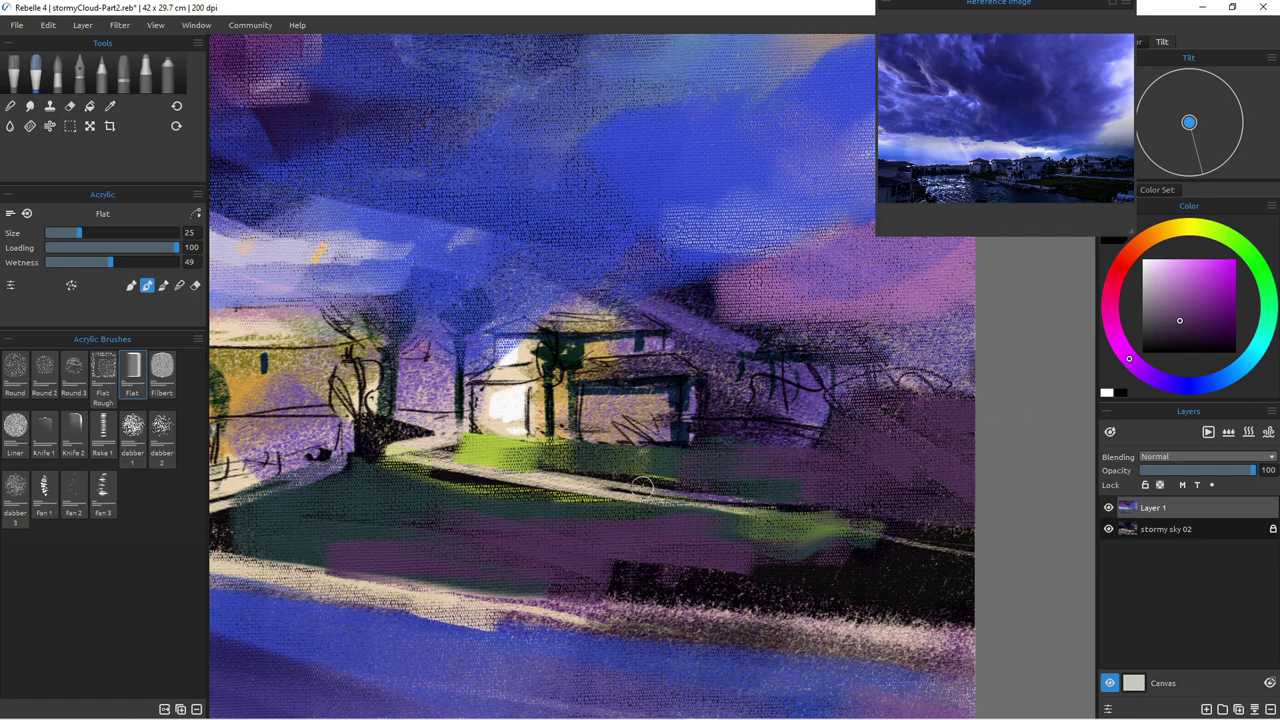
Step: Choose a dark green and paint bushes beside the far-right house and along the painting's right edge
left_click(1268, 316)
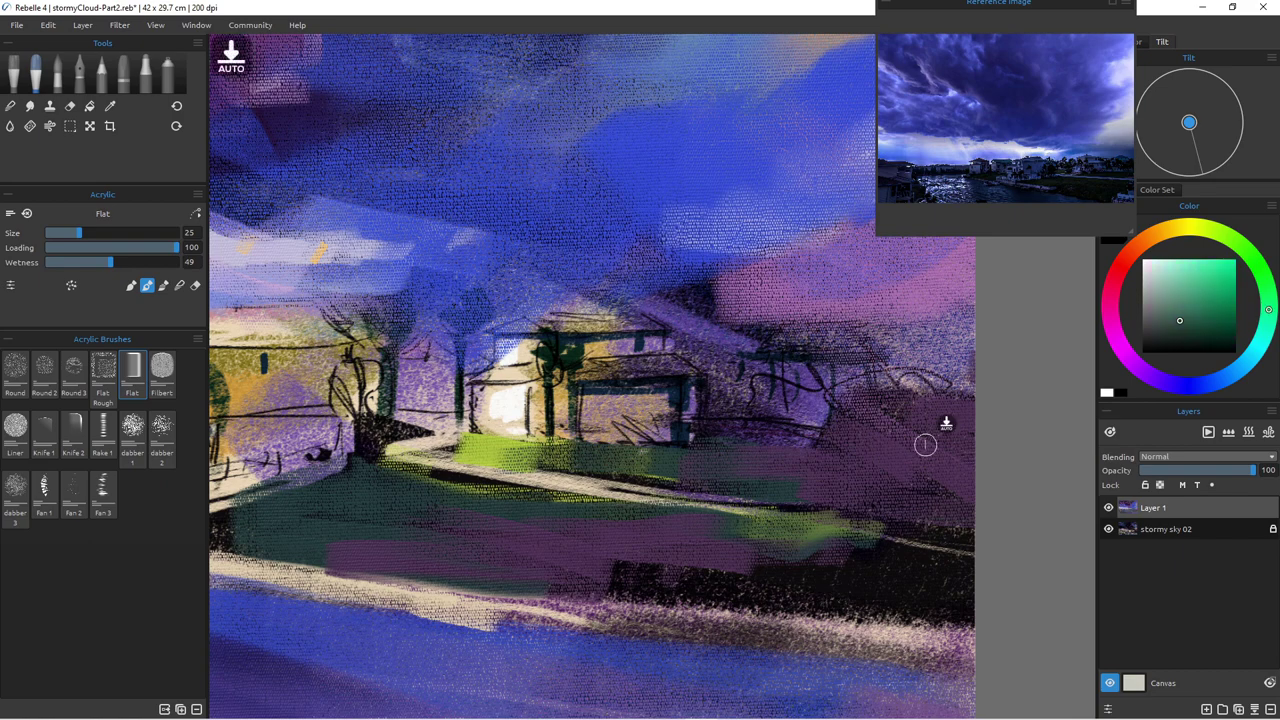
mouse_move(900, 395)
left_mouse_down()
mouse_move(951, 443)
mouse_move(918, 382)
mouse_move(962, 406)
mouse_move(880, 409)
mouse_move(907, 372)
mouse_move(960, 362)
mouse_move(882, 418)
left_mouse_up()
mouse_move(758, 393)
left_mouse_down()
mouse_move(760, 372)
mouse_move(720, 385)
mouse_move(698, 428)
mouse_move(711, 381)
mouse_move(741, 412)
left_mouse_up()
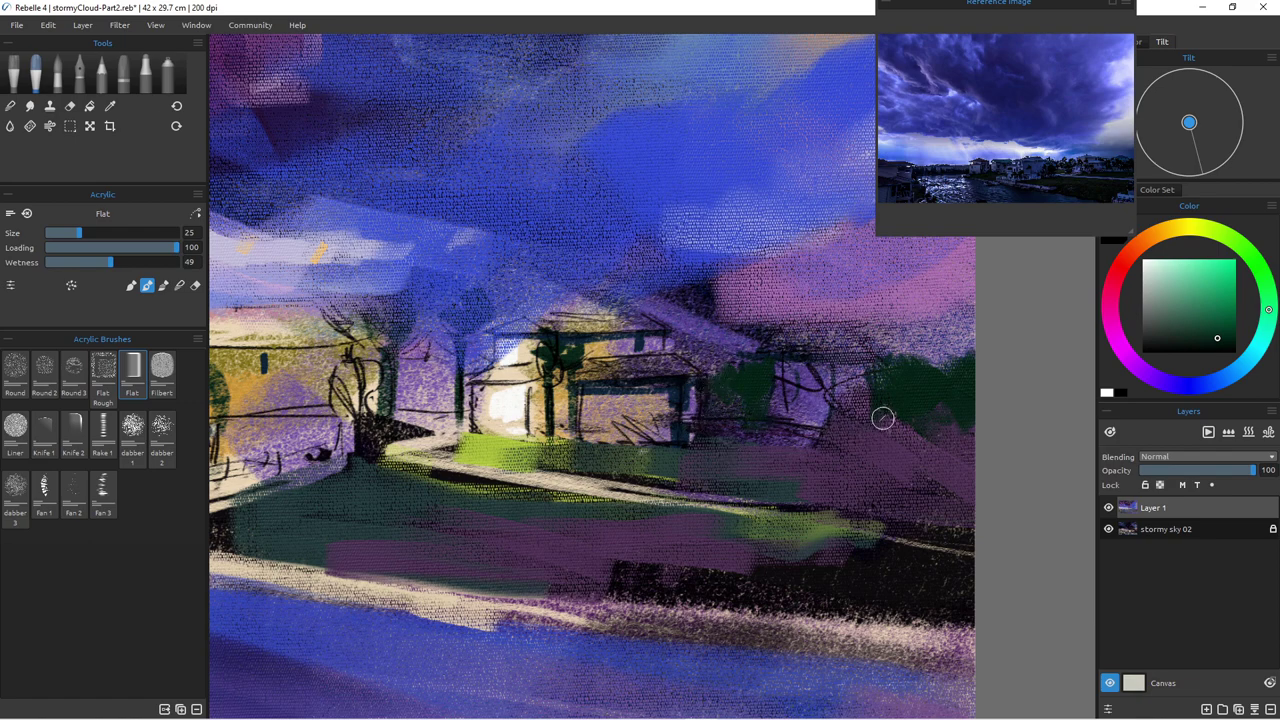
mouse_move(846, 417)
left_mouse_down()
mouse_move(897, 421)
mouse_move(773, 403)
left_mouse_up()
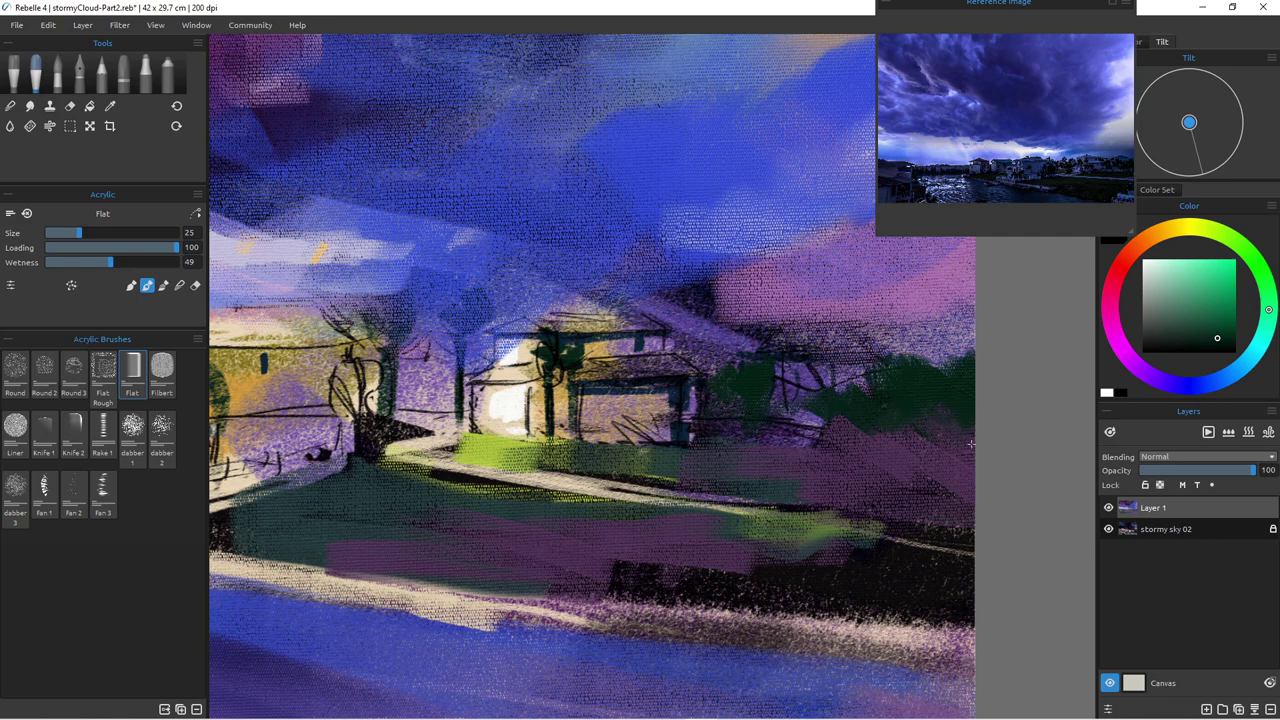
left_click_drag(841, 420, 855, 446)
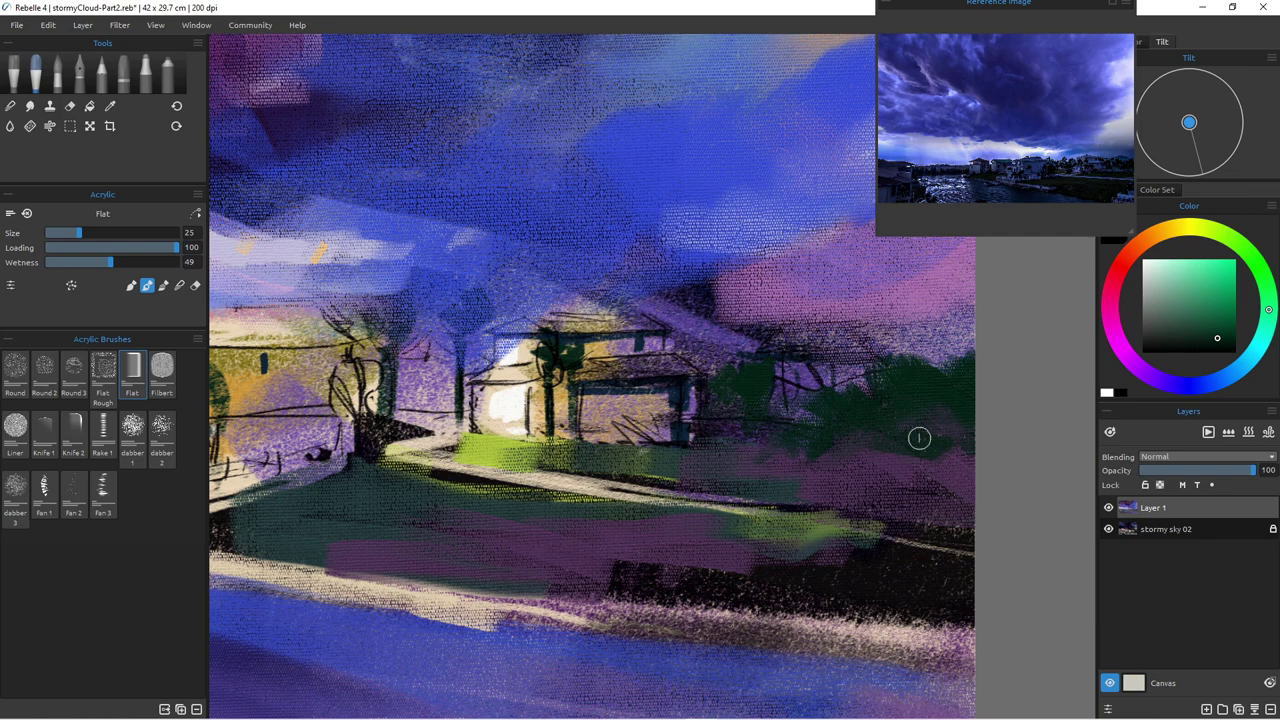
Step: Choose a bright, light green as the paint color
left_click(179, 286)
left_click(1192, 286)
key("n")
key("n")
key("n")
key("n")
left_click_drag(877, 534, 923, 553)
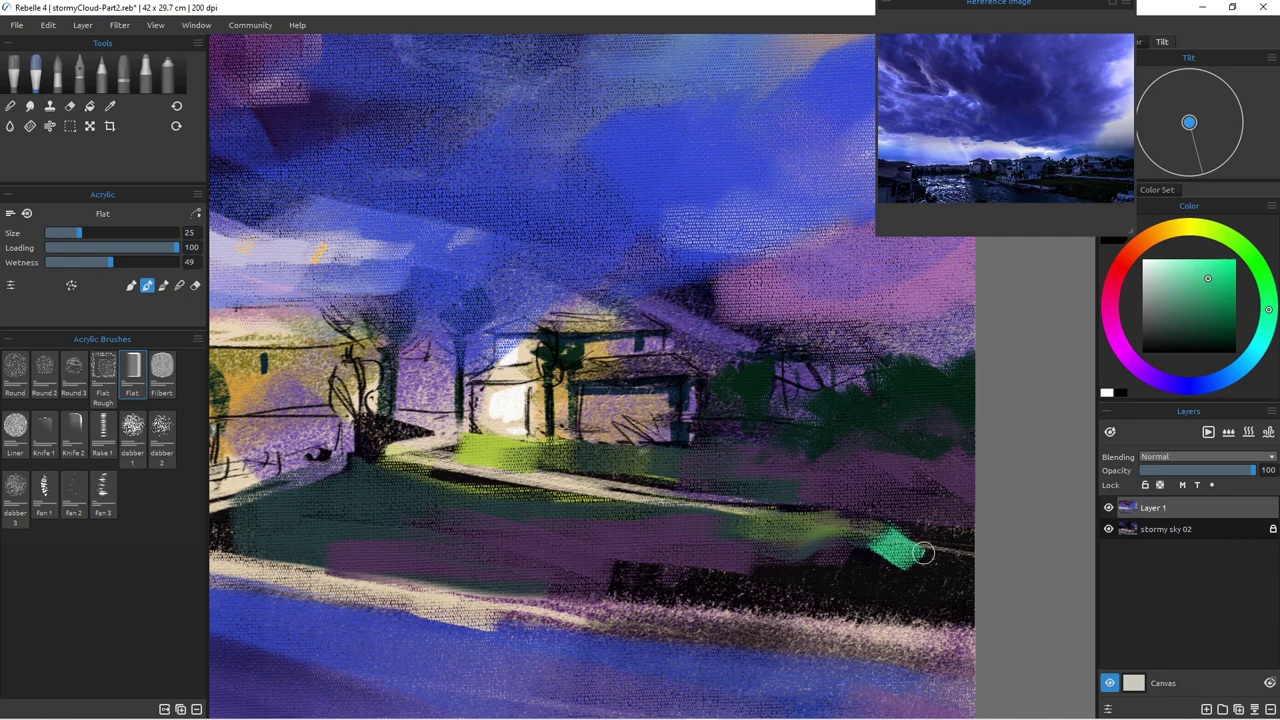
key("ctrl+z")
key("ctrl+z")
key("ctrl+z")
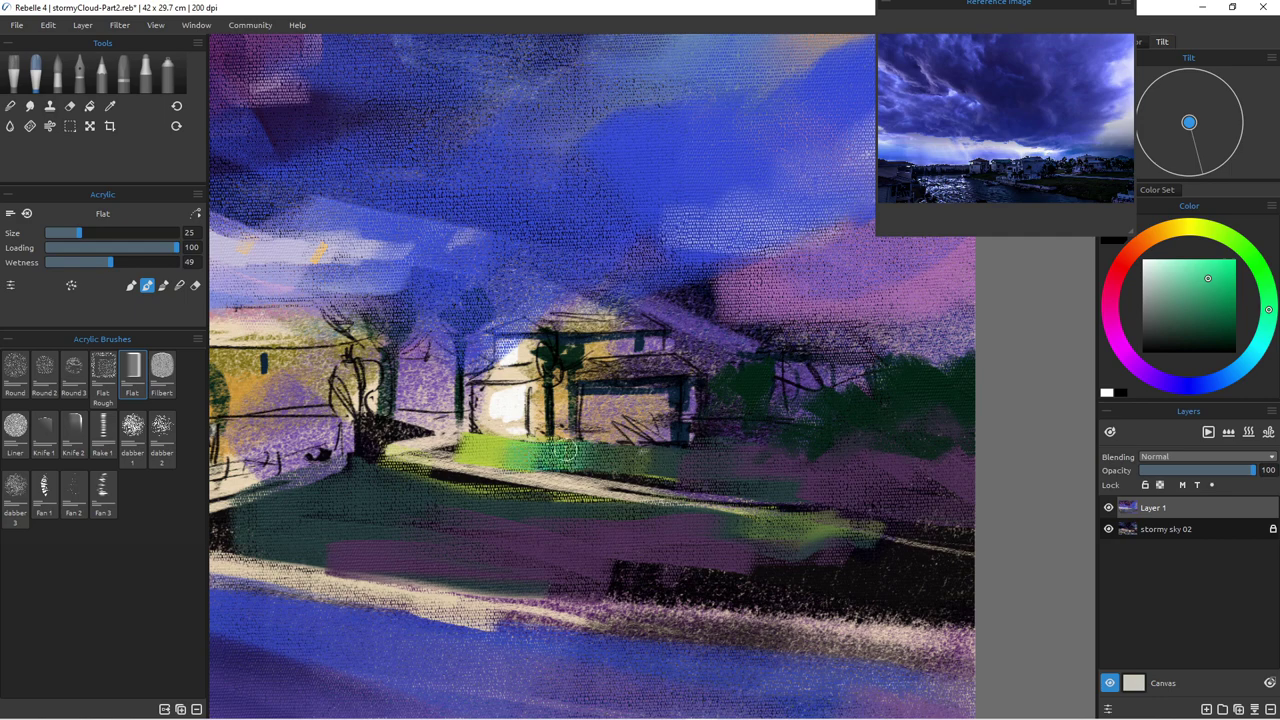
Step: Reduce the brush size to 14 and paint bright green highlights along the lawn in front of the left houses
key("bracketleft")
key("bracketleft")
key("bracketleft")
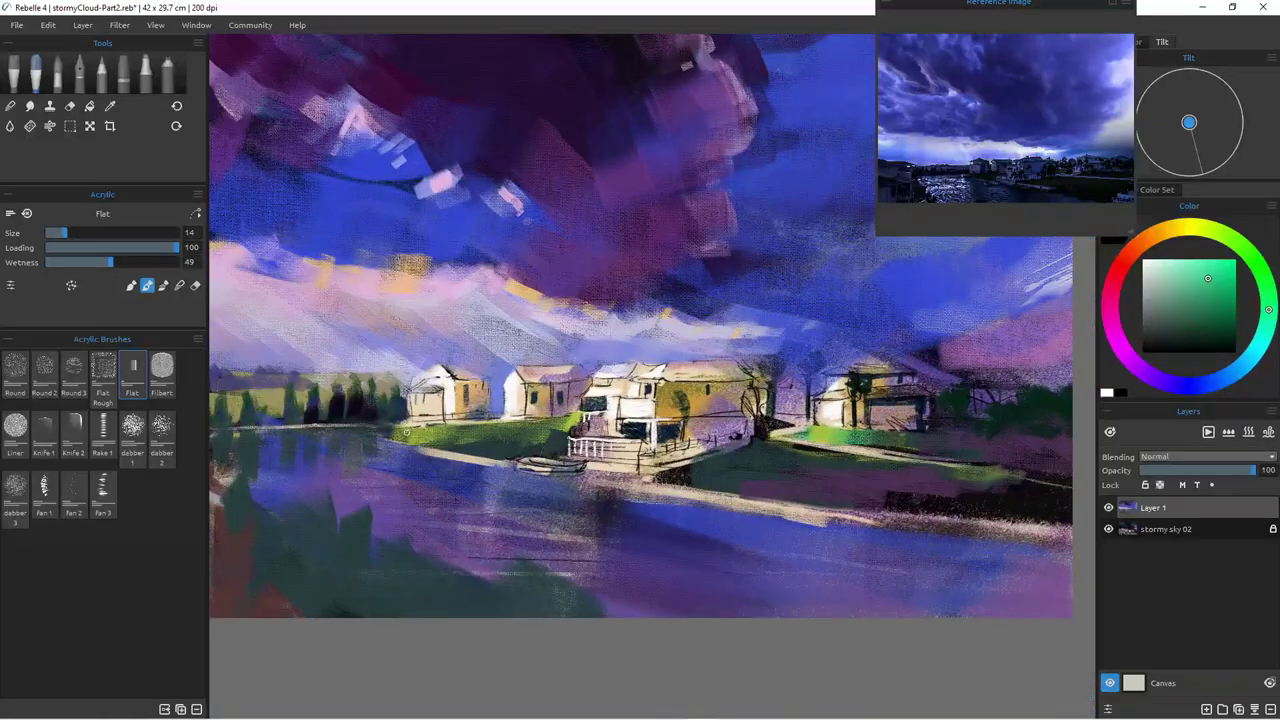
mouse_move(404, 430)
left_mouse_down()
mouse_move(574, 417)
mouse_move(502, 425)
mouse_move(514, 425)
left_mouse_up()
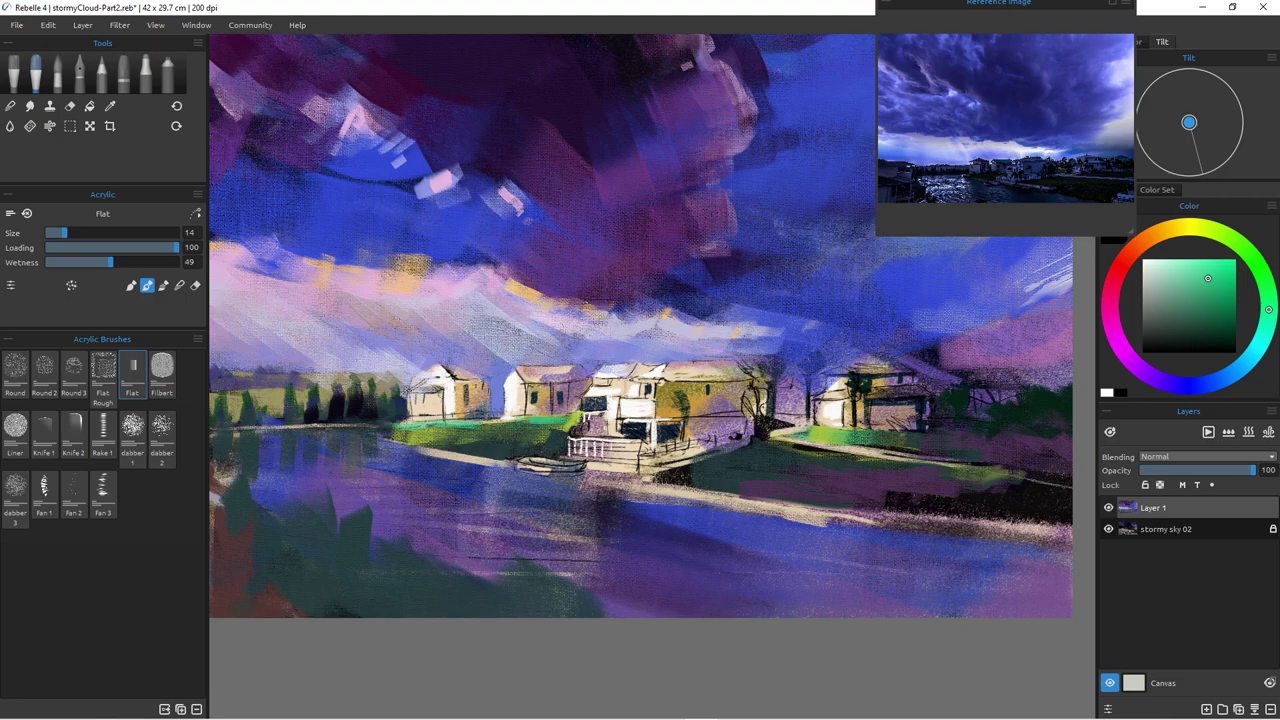
Step: Examine the houses up close and the painting as a whole
scroll(537, 460, "up", 5)
scroll(537, 460, "down", 10)
scroll(532, 456, "up", 5)
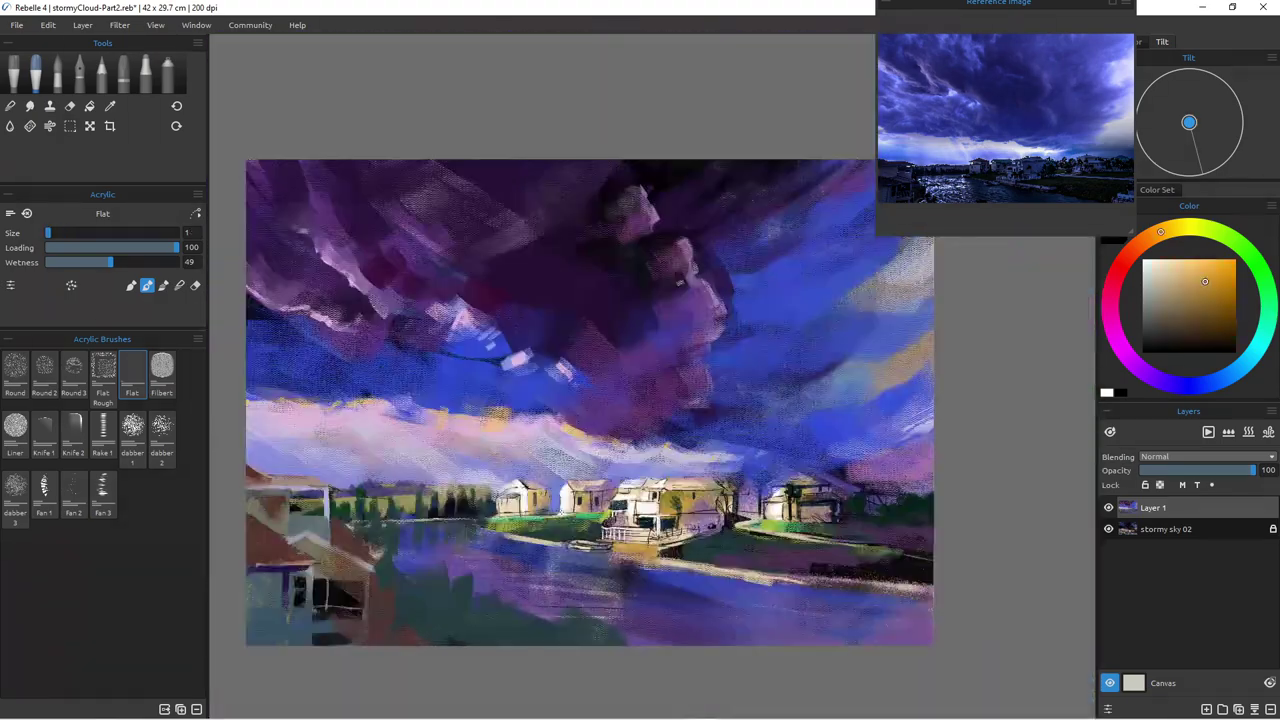
scroll(573, 516, "down", 3)
scroll(573, 516, "up", 7)
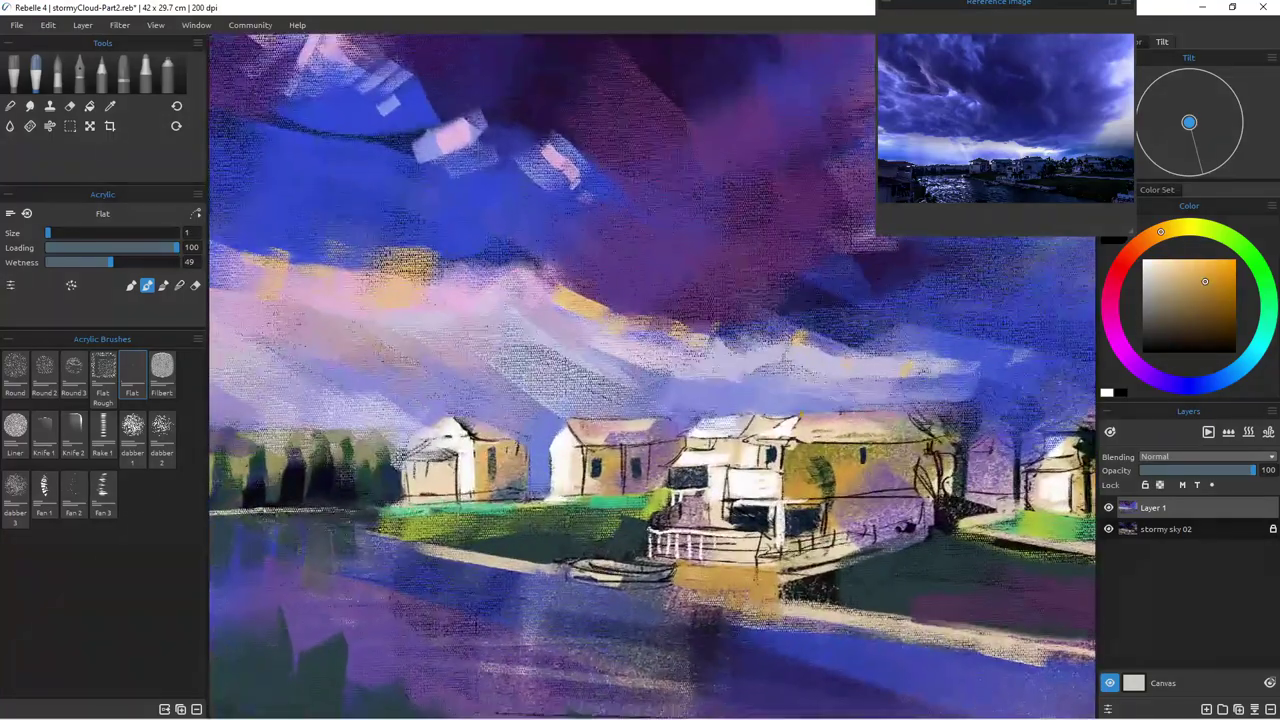
scroll(640, 400, "down", 6)
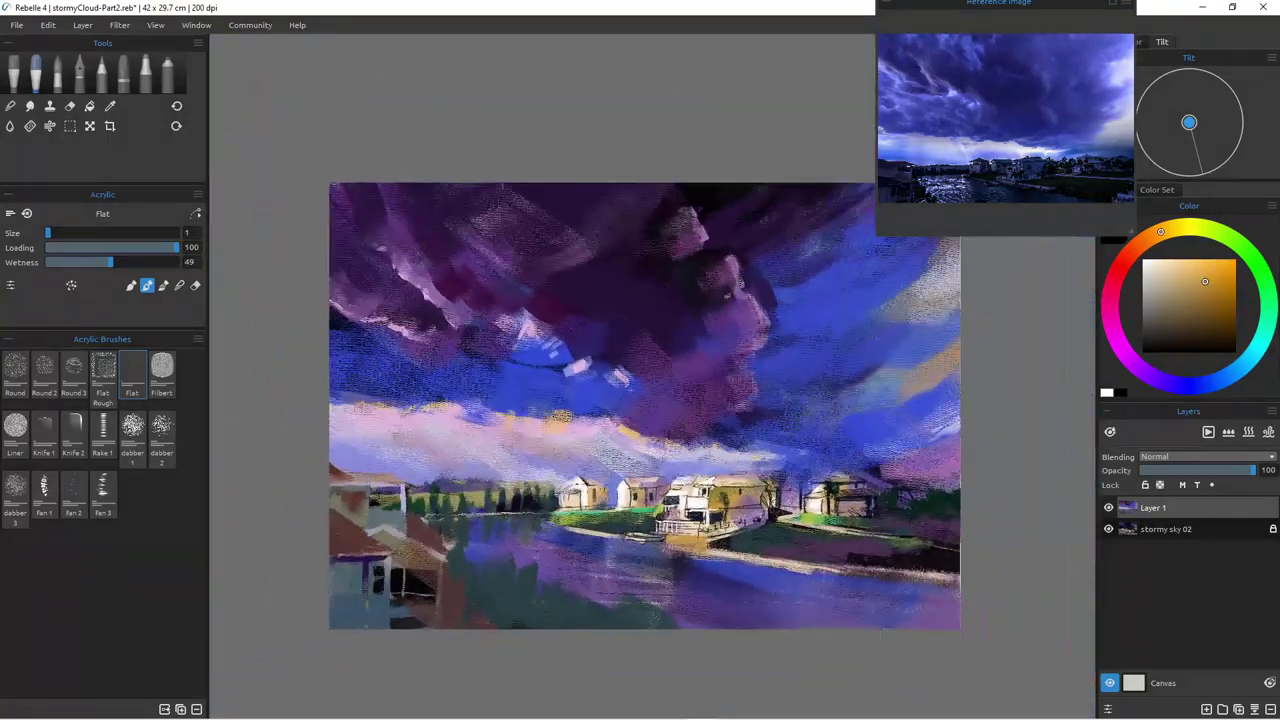
scroll(640, 400, "up", 2)
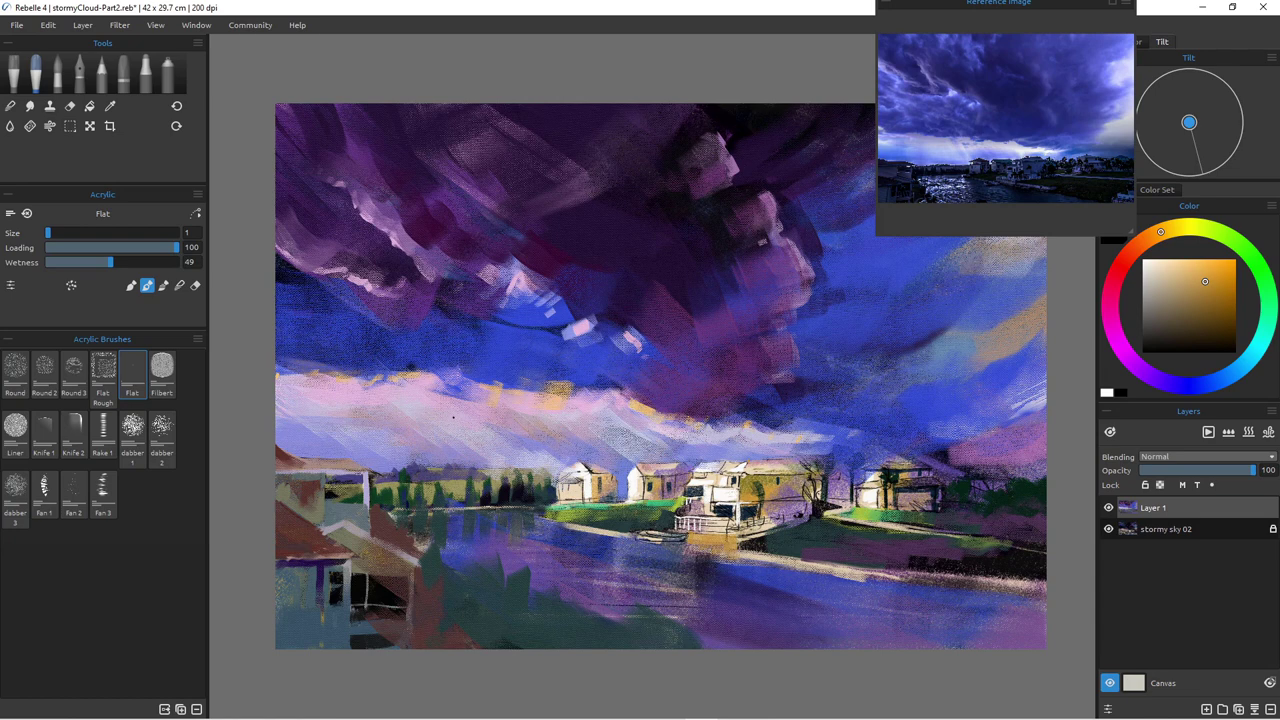
Step: Sample a blue from the sky beneath the dark cloud and make it less saturated
left_click(510, 340, "alt")
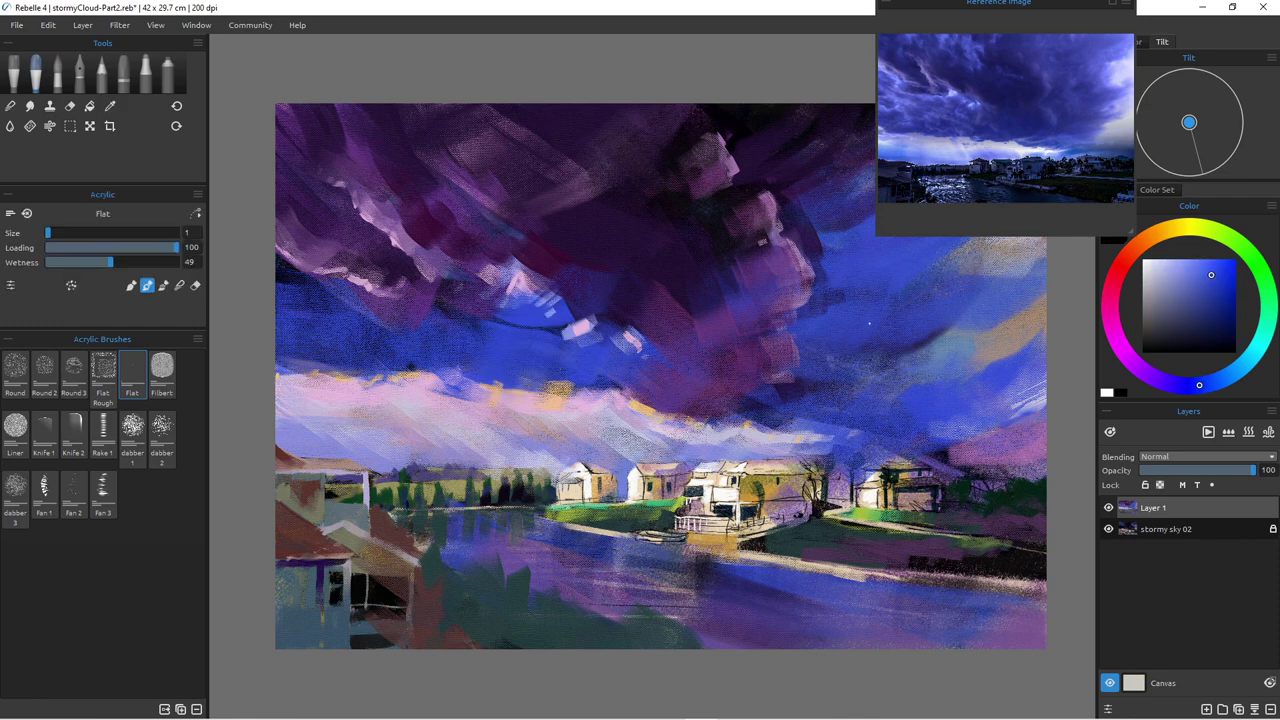
left_click(511, 351, "alt")
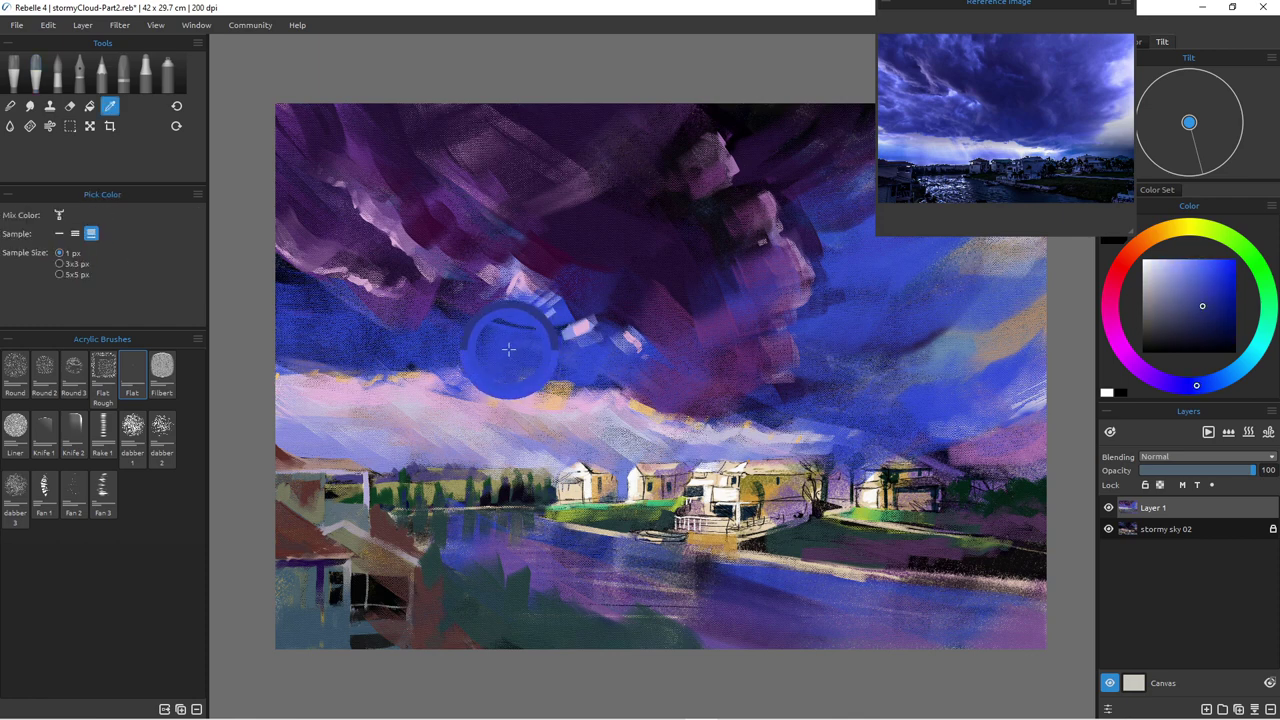
left_click(509, 349, "alt")
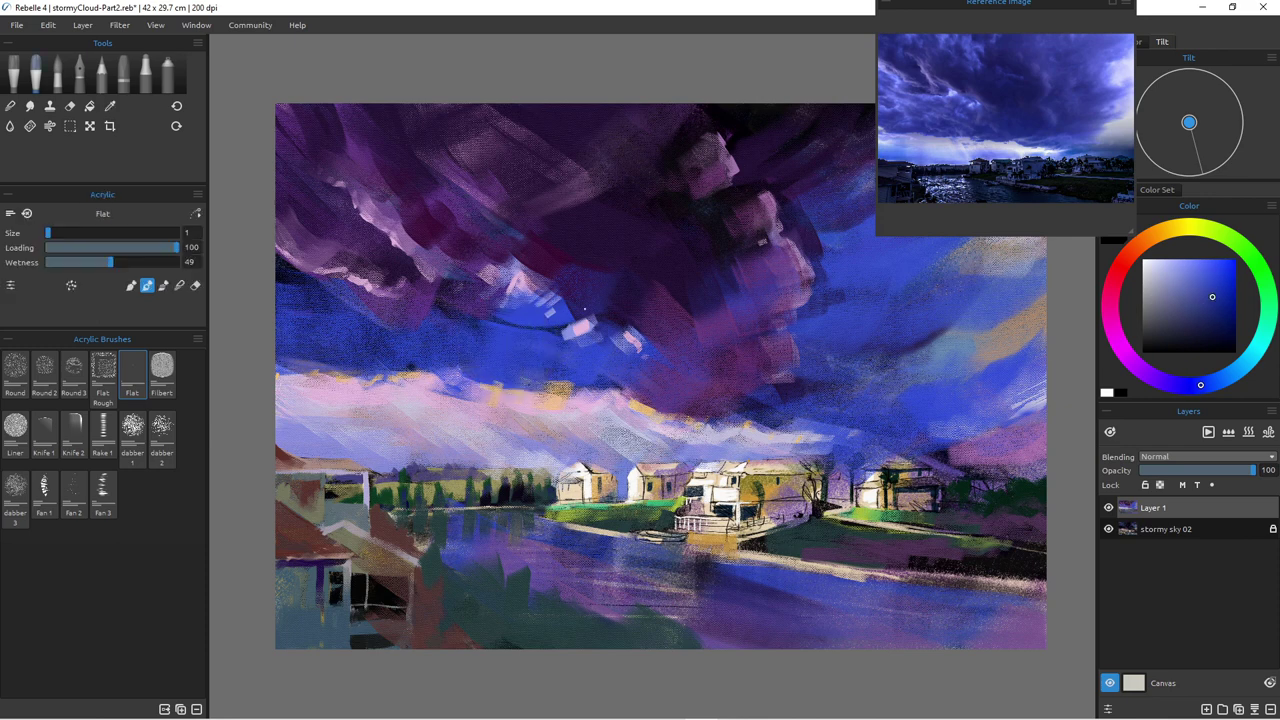
left_click_drag(1212, 296, 1184, 294)
Step: Set the brush size to 60 and paint a paler blue stroke beside the small bright cloud fragments
key("bracketright")
key("bracketright")
key("bracketright")
key("bracketright")
key("bracketright")
key("bracketright")
key("bracketright")
key("bracketright")
key("bracketright")
key("bracketright")
key("bracketright")
key("bracketright")
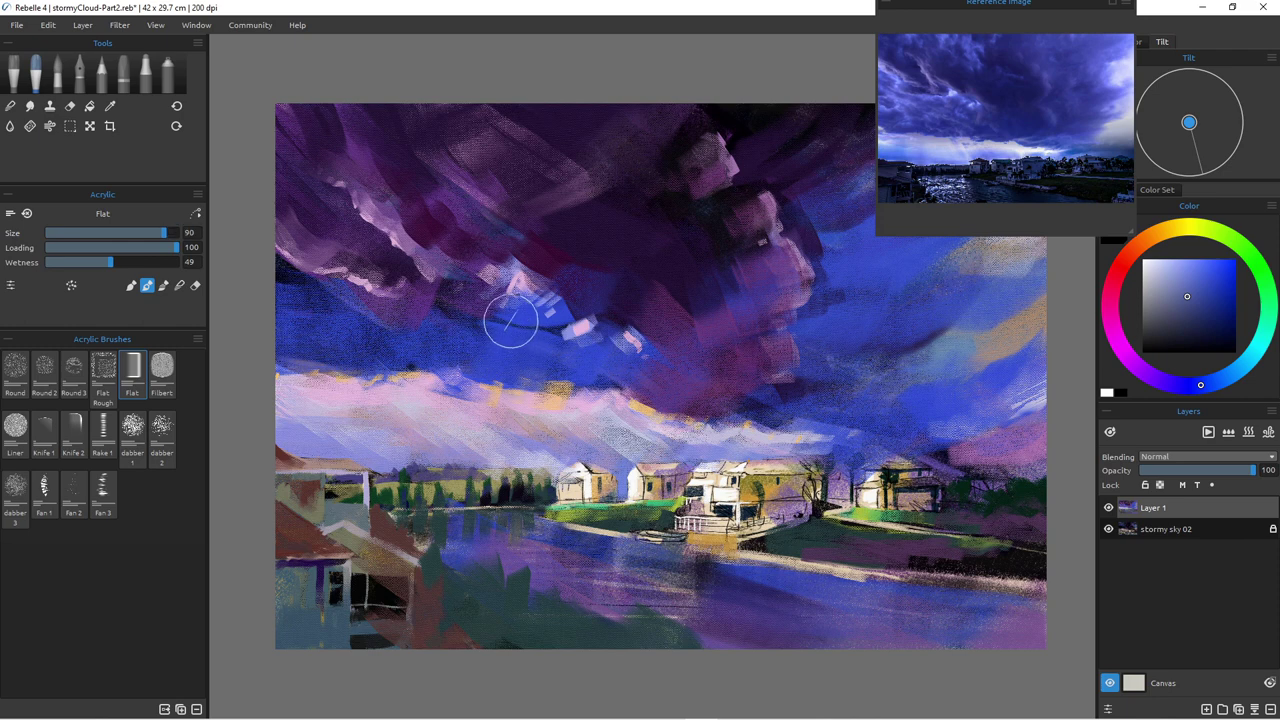
key("bracketleft")
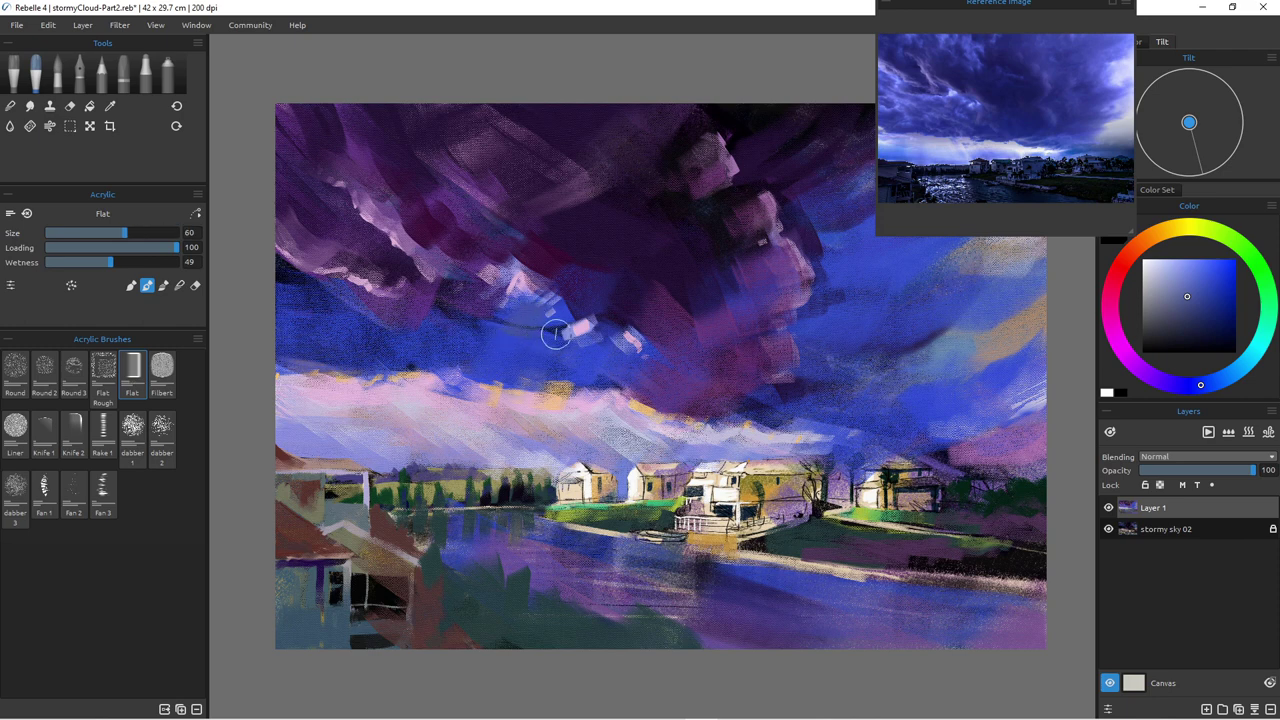
left_click(565, 333, "alt")
left_click_drag(515, 311, 531, 331)
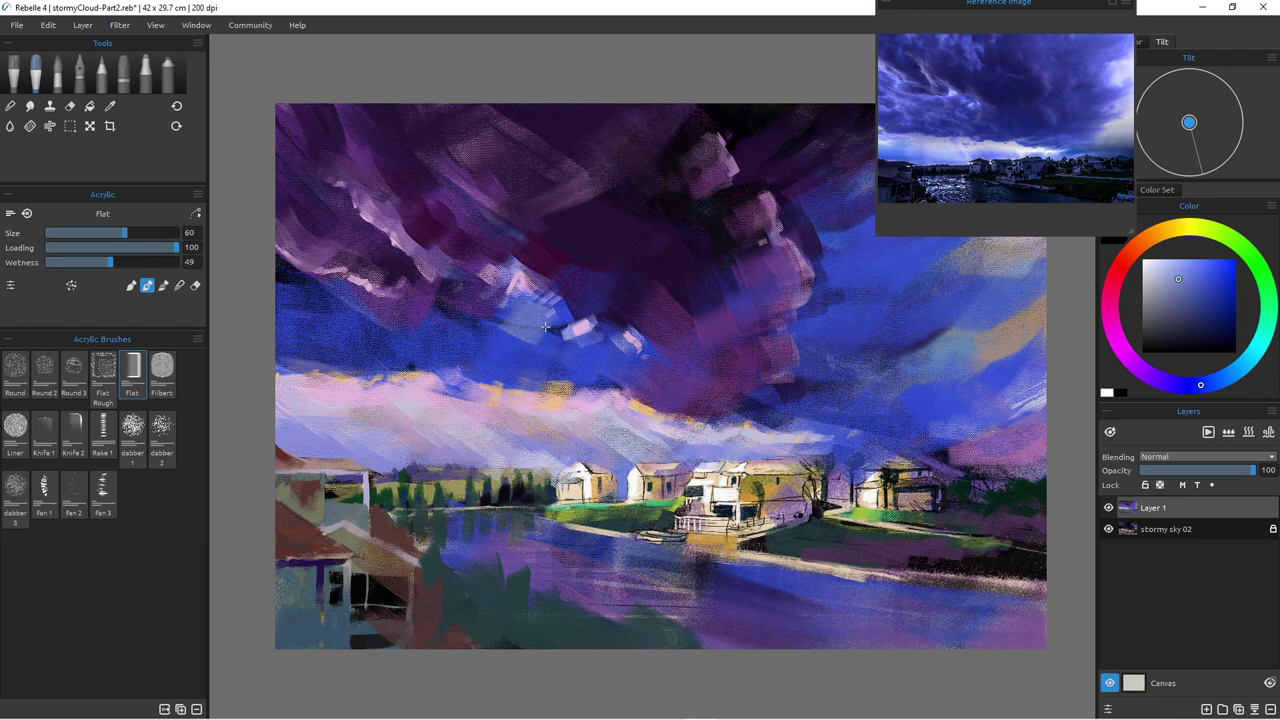
Step: Reduce the brush size to 35 and paint light blue cloud patches across the left part of the sky
key("bracketleft")
key("bracketleft")
key("bracketleft")
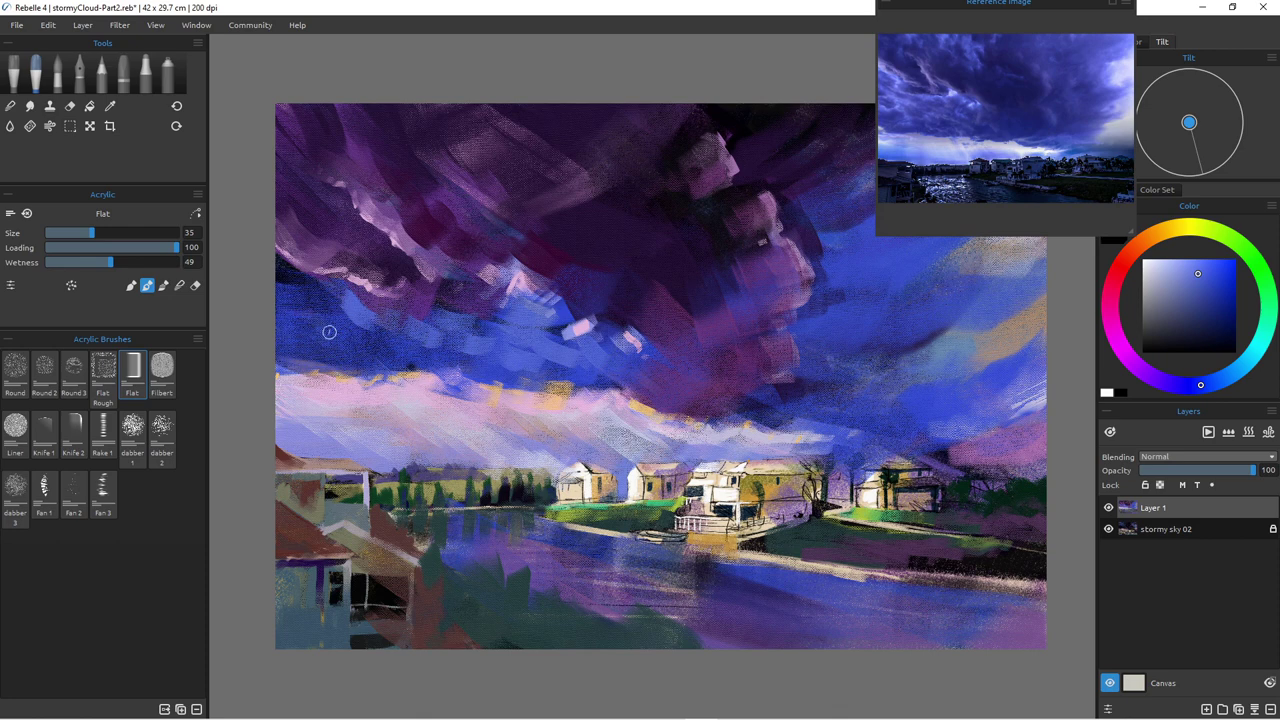
left_click_drag(329, 320, 309, 306)
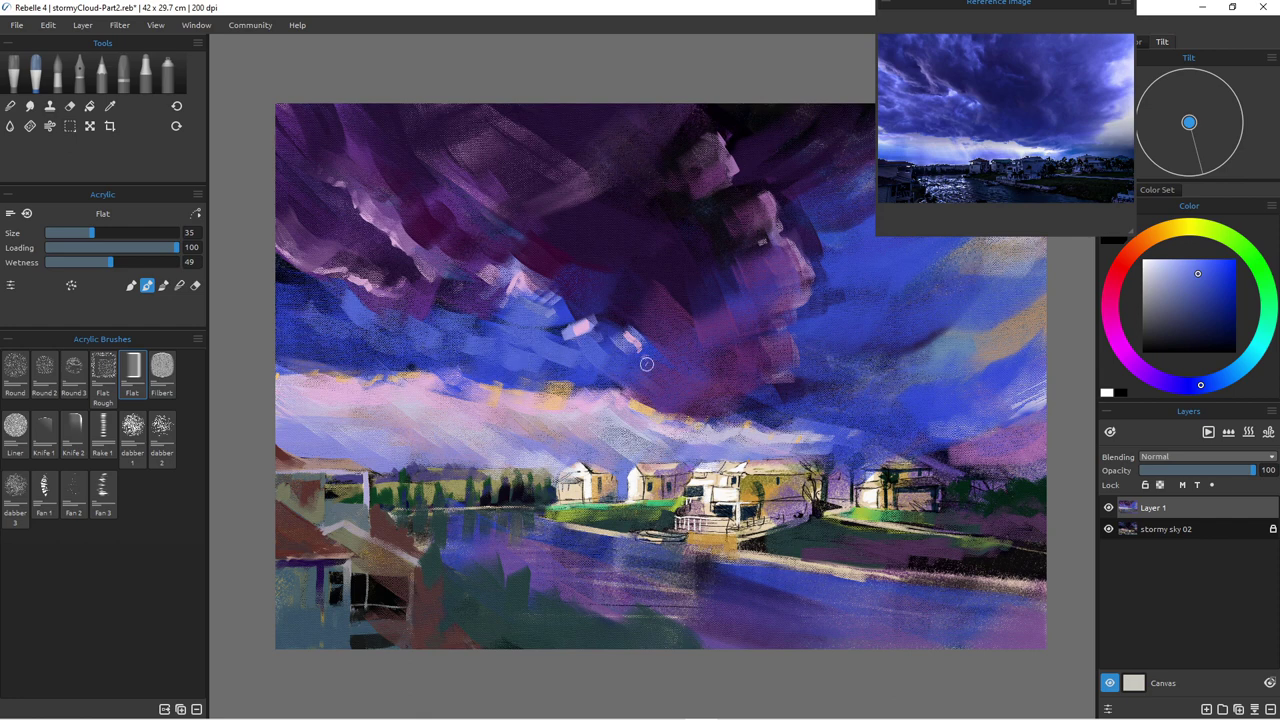
Step: Reduce the brush size to 18 and add pale blue highlight strokes to the clouds in the left sky
key("bracketleft")
key("bracketleft")
key("bracketleft")
key("bracketleft")
key("bracketleft")
key("bracketleft")
left_click_drag(307, 318, 327, 333)
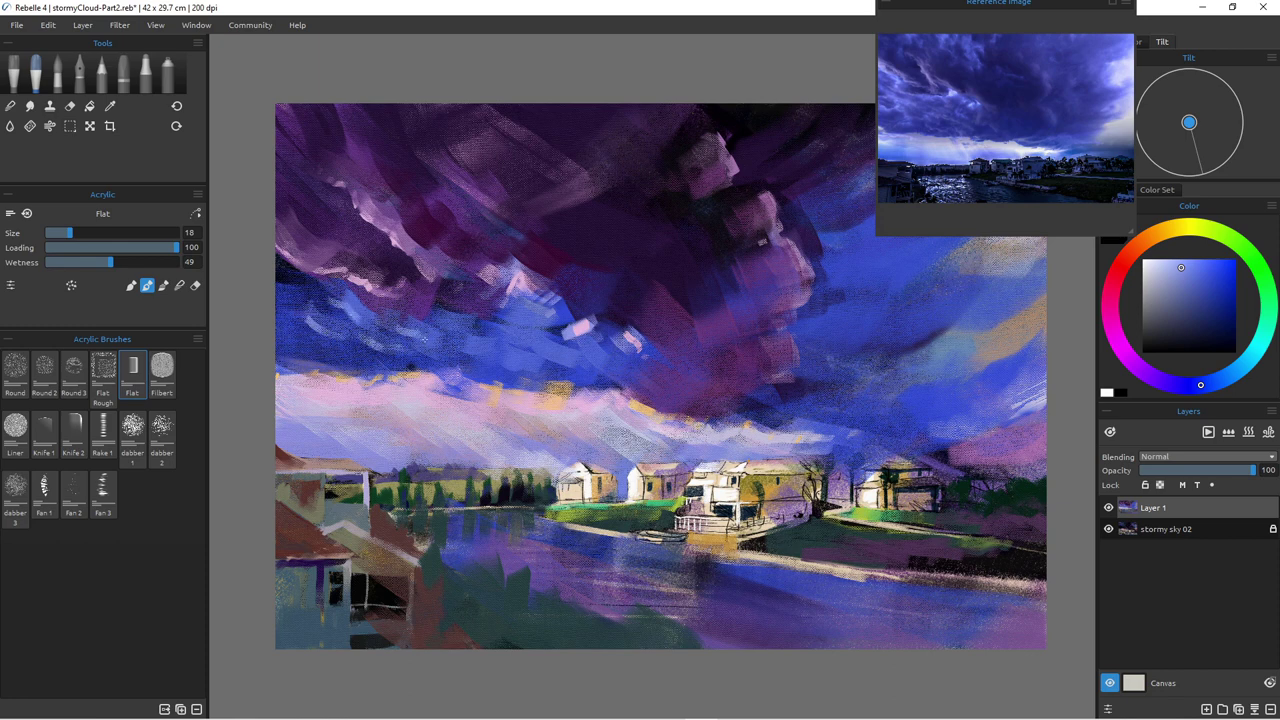
Step: Blend the pale cloud highlights and paint thinner pale blue wisps above the bright horizon band
left_click(180, 286)
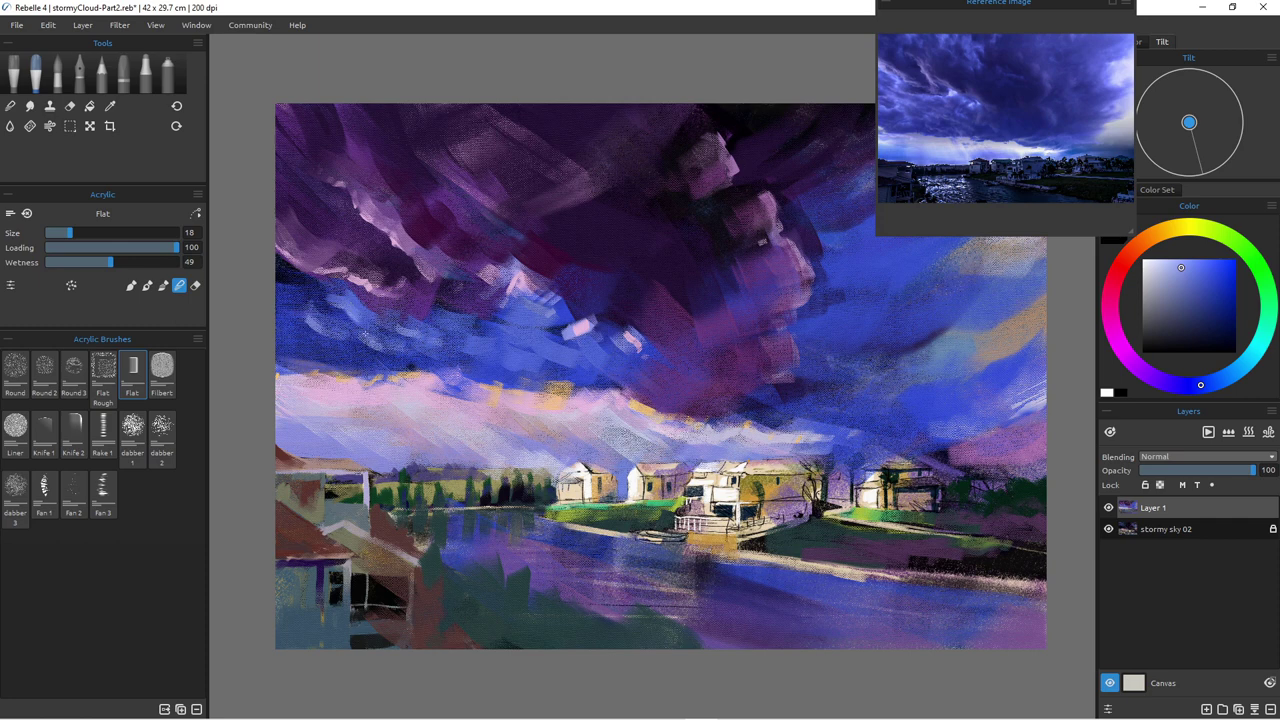
left_click(147, 285)
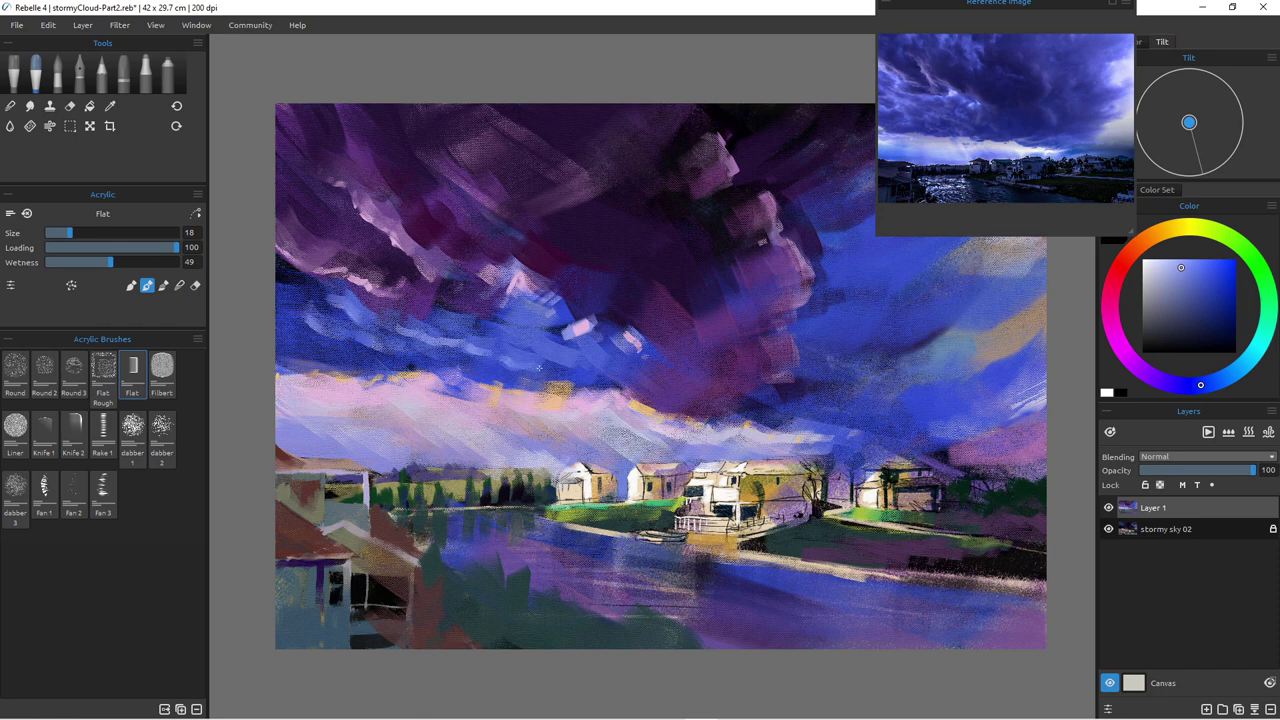
key("bracketleft")
key("bracketleft")
left_click_drag(536, 367, 495, 351)
Step: Blend the pale blue wisps into the surrounding blue sky with the brush size raised to 30
left_click(179, 285)
key("bracketright")
key("bracketright")
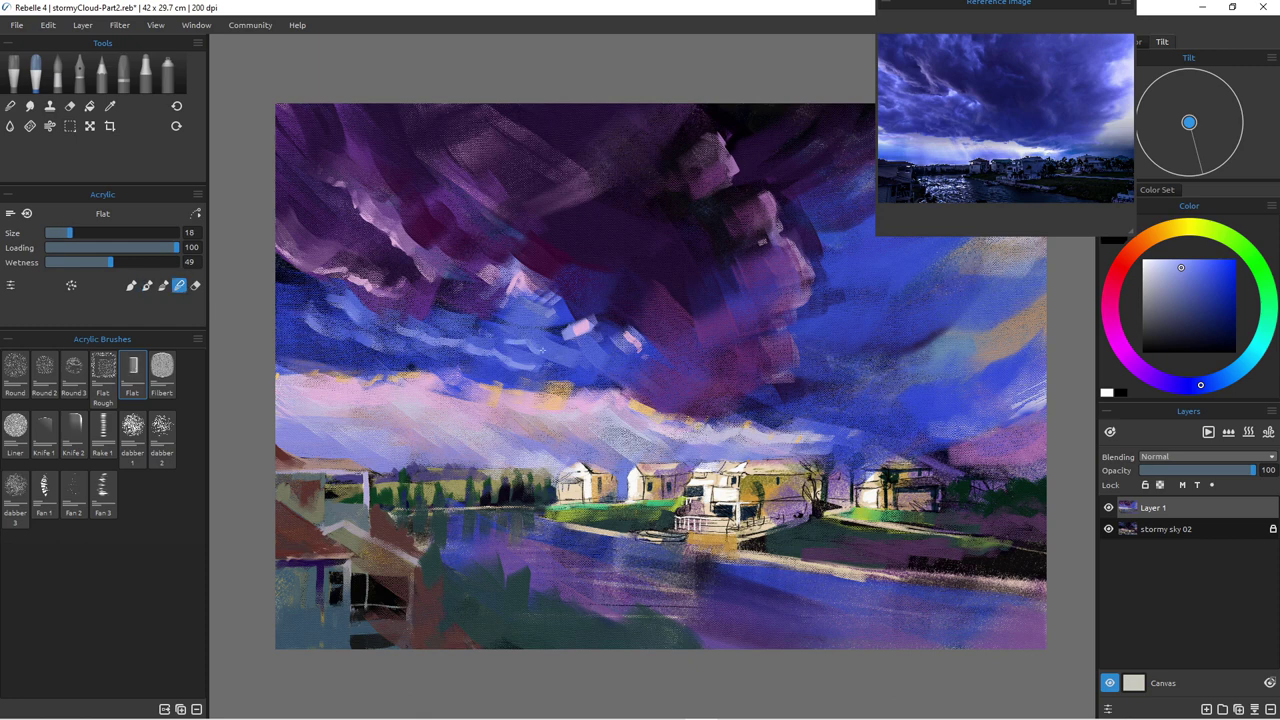
key("bracketright")
key("bracketright")
key("bracketright")
key("bracketright")
key("bracketright")
key("bracketright")
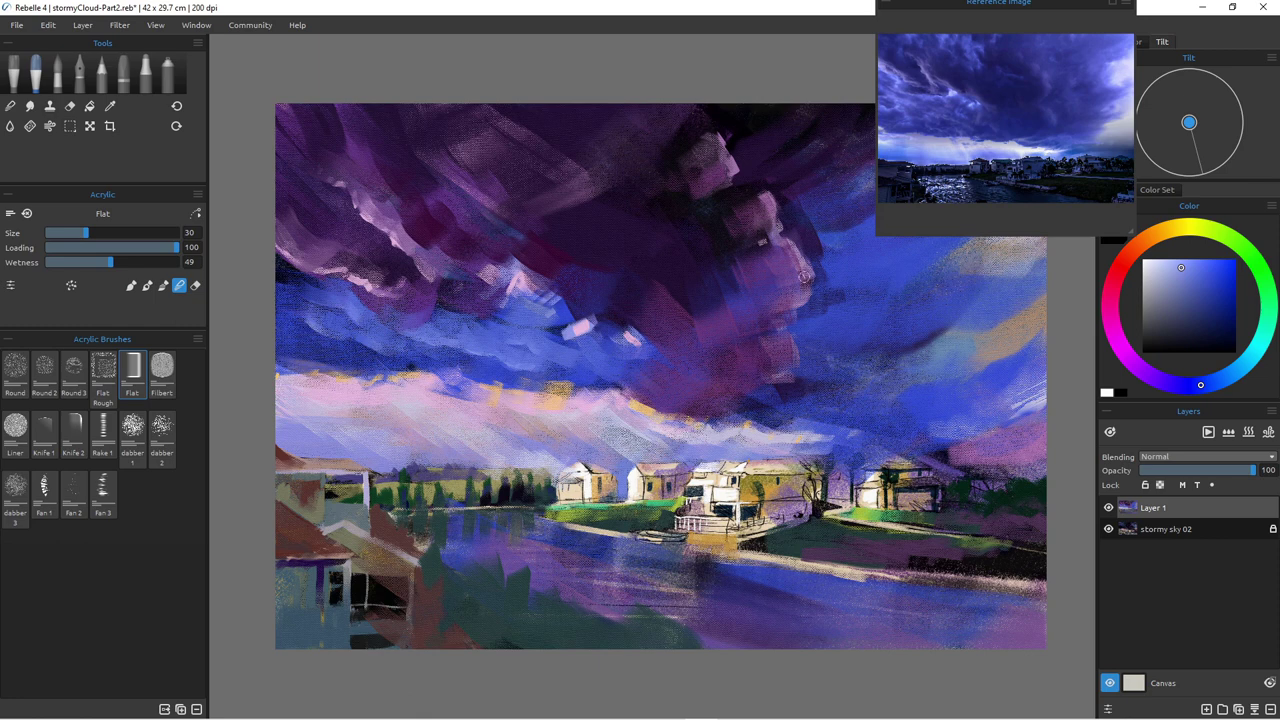
Step: Choose a light pink and paint small accents at brush size 16 on the blue clouds in the left sky
left_click(1110, 319)
key("[")
key("[")
key("bracketleft")
left_click_drag(306, 328, 332, 333)
key("bracketleft")
left_click_drag(362, 344, 384, 345)
left_click_drag(430, 345, 447, 346)
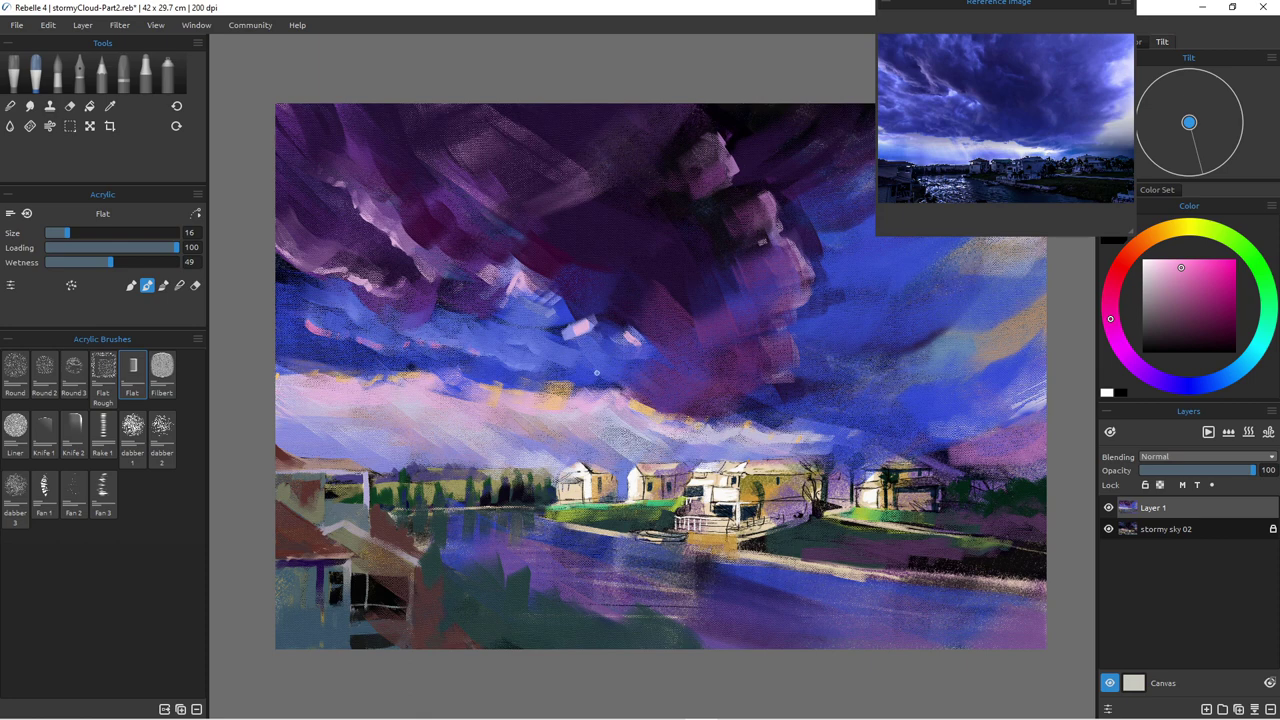
Step: Blend the pink accents into the blue clouds, bringing the brush size to 30
left_click(179, 285)
key("bracketleft")
key("bracketleft")
key("bracketleft")
key("bracketleft")
key("bracketleft")
key("bracketleft")
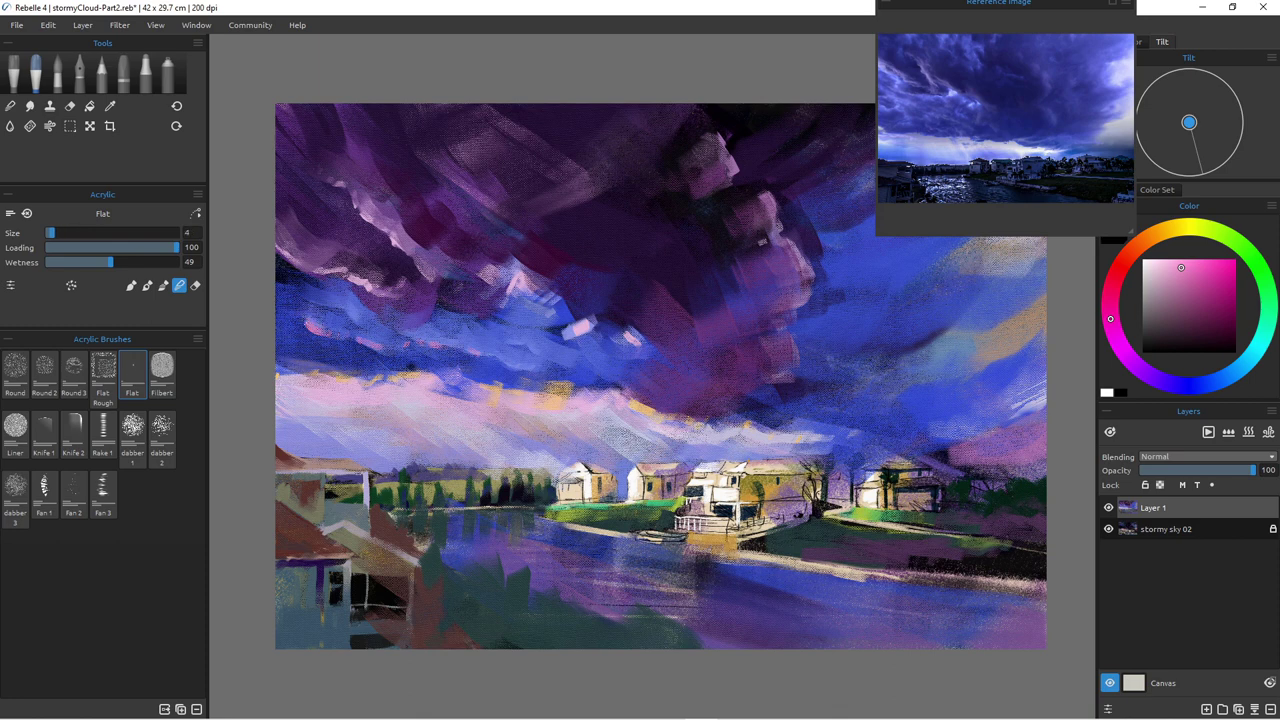
key("bracketright")
key("bracketright")
key("bracketright")
key("bracketright")
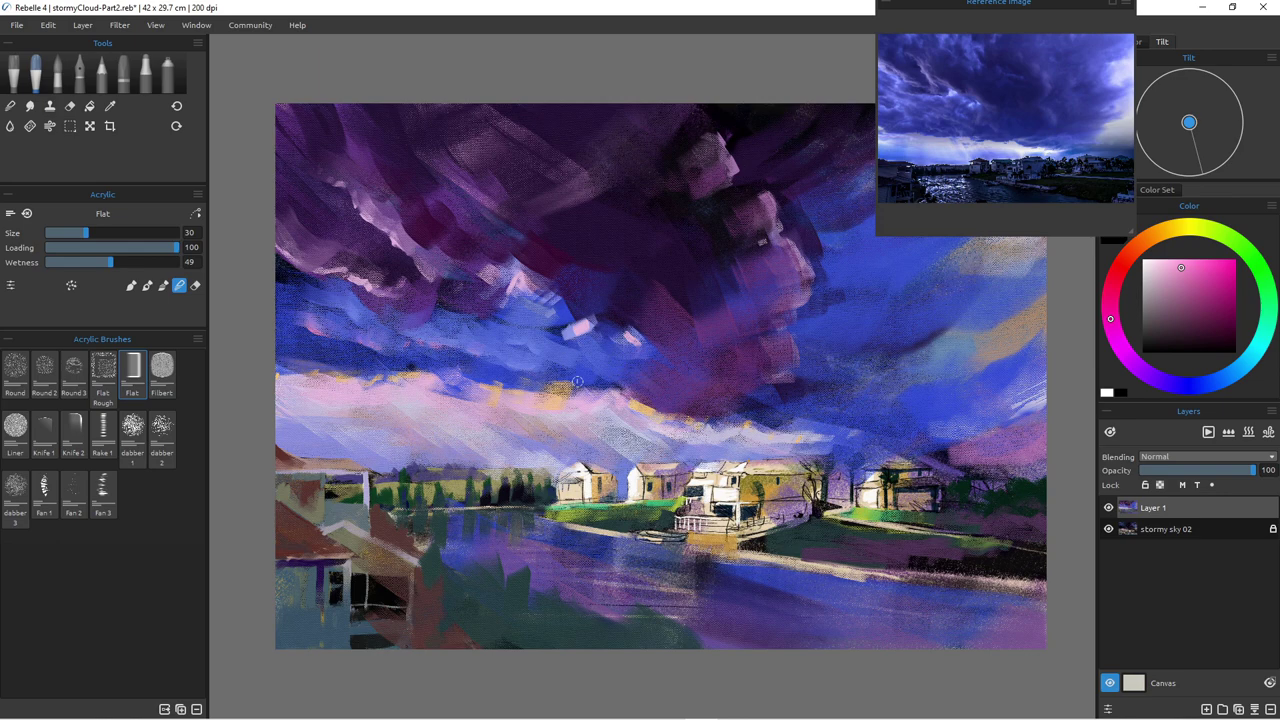
Step: Blend the pink and orange touches along the bright horizon clouds into their surroundings, raising the brush size to 35
scroll(613, 363, "down", 3)
scroll(613, 363, "up", 2)
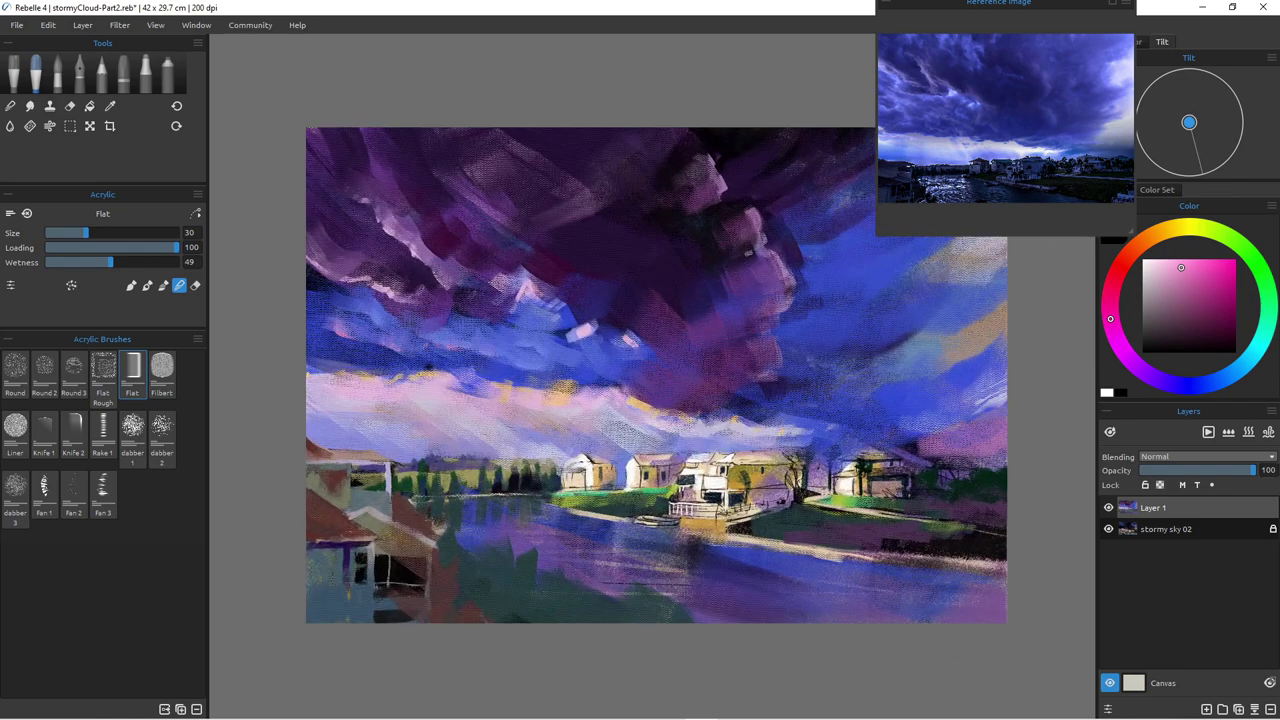
scroll(645, 390, "down", 2)
scroll(650, 390, "up", 3)
left_click_drag(655, 390, 600, 428)
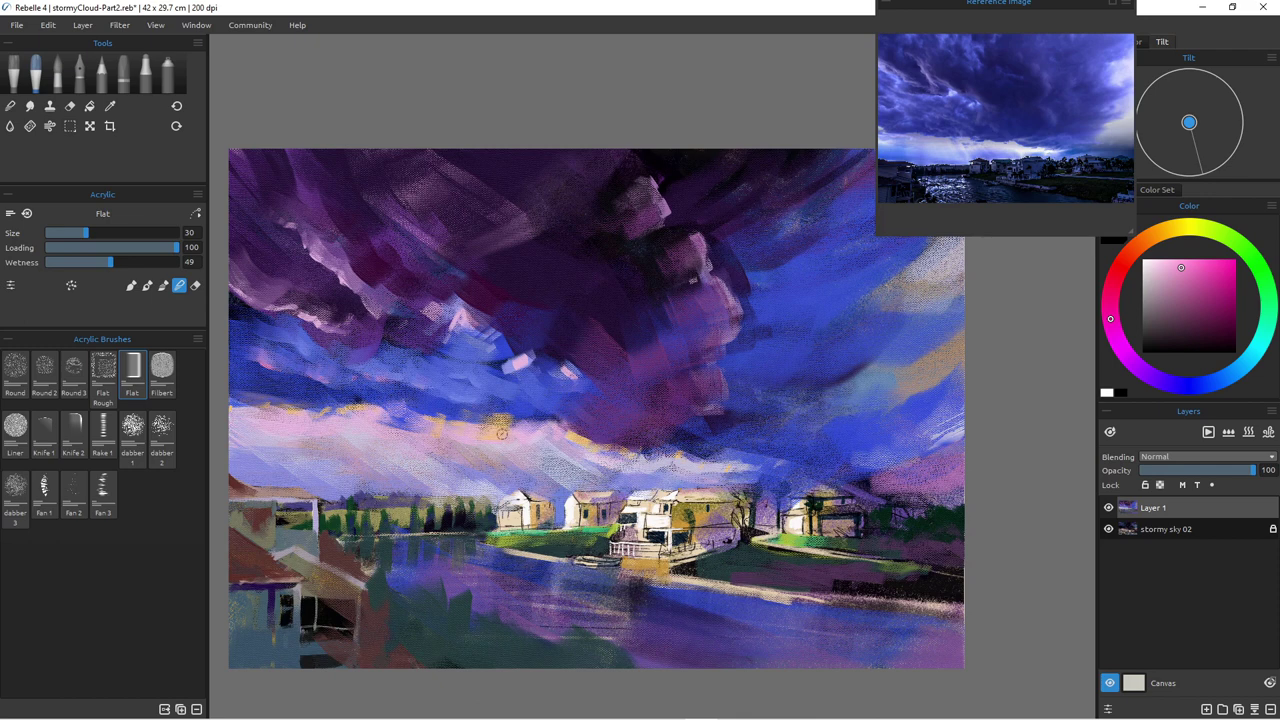
key("bracketright")
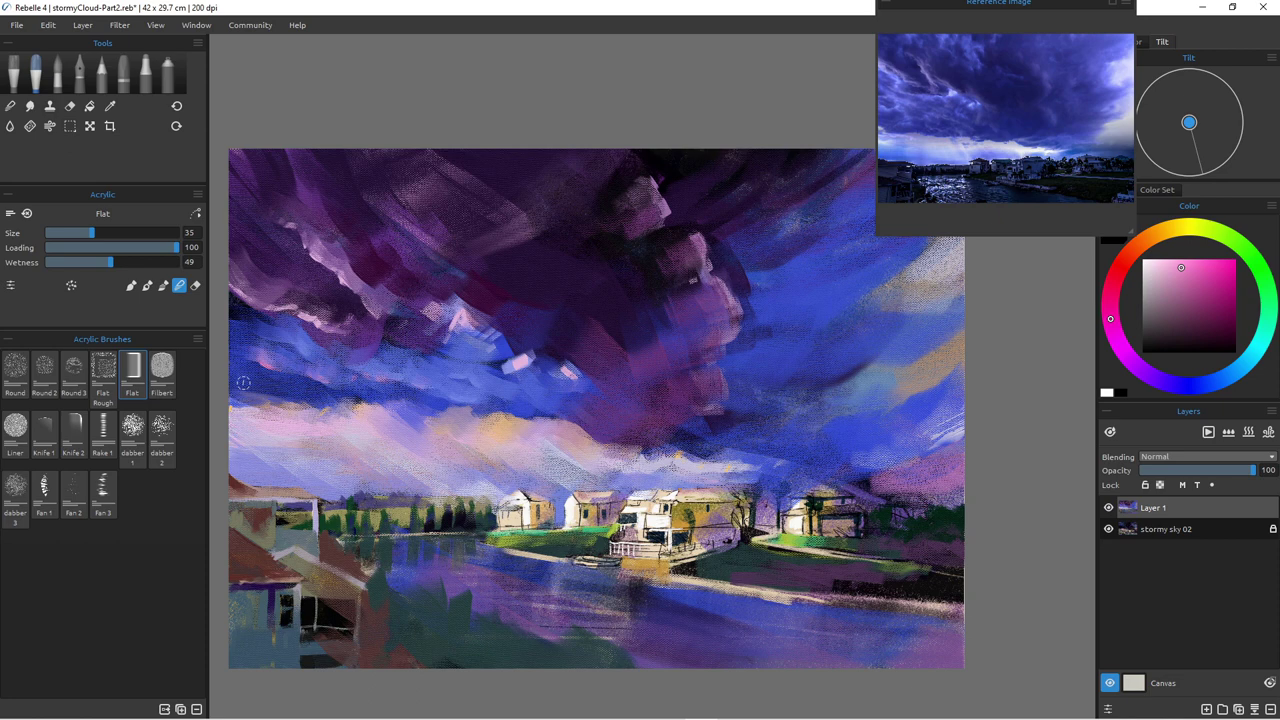
Step: Sample a muted purple from the storm cloud, paint lavender wisps in the blue sky beside it and blend them at brush size 50
left_click(725, 296, "alt")
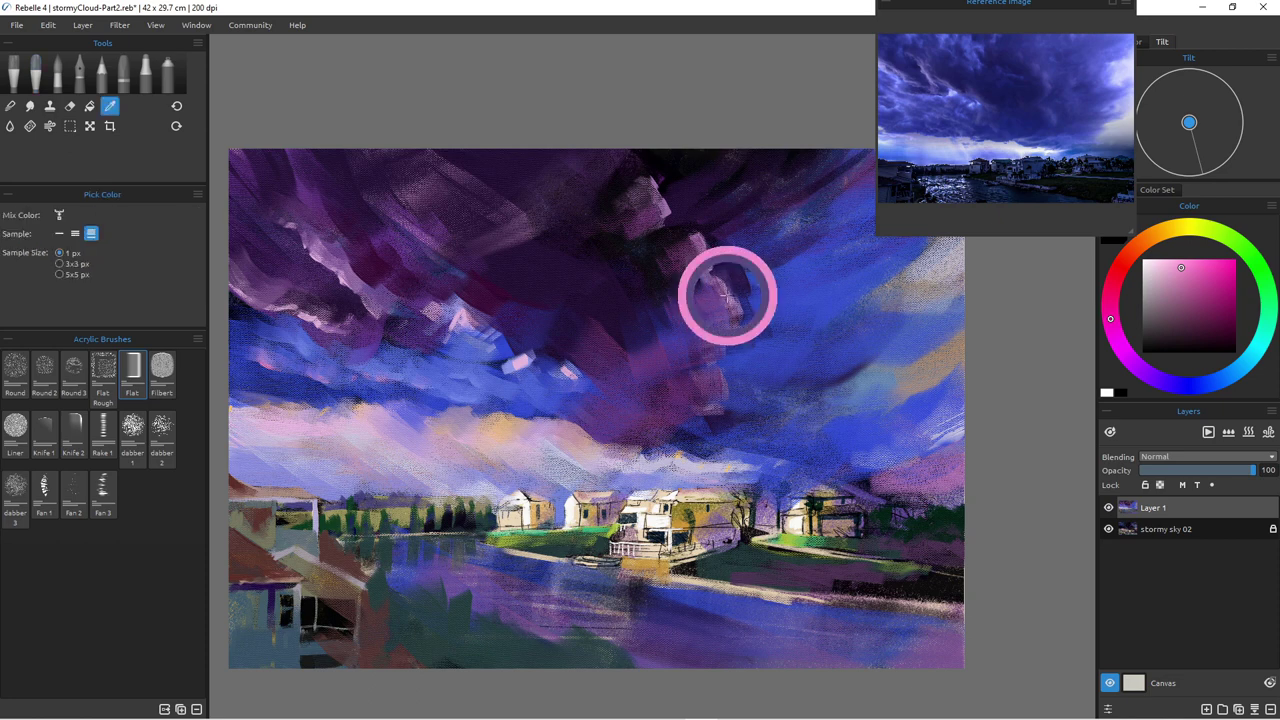
mouse_move(823, 247)
left_mouse_down()
mouse_move(783, 313)
mouse_move(829, 273)
mouse_move(810, 293)
mouse_move(839, 289)
mouse_move(810, 326)
left_mouse_up()
key("n")
key("bracketright")
key("bracketright")
key("bracketright")
mouse_move(811, 260)
left_mouse_down()
mouse_move(785, 291)
mouse_move(809, 254)
mouse_move(779, 278)
mouse_move(796, 314)
mouse_move(817, 283)
mouse_move(783, 327)
left_mouse_up()
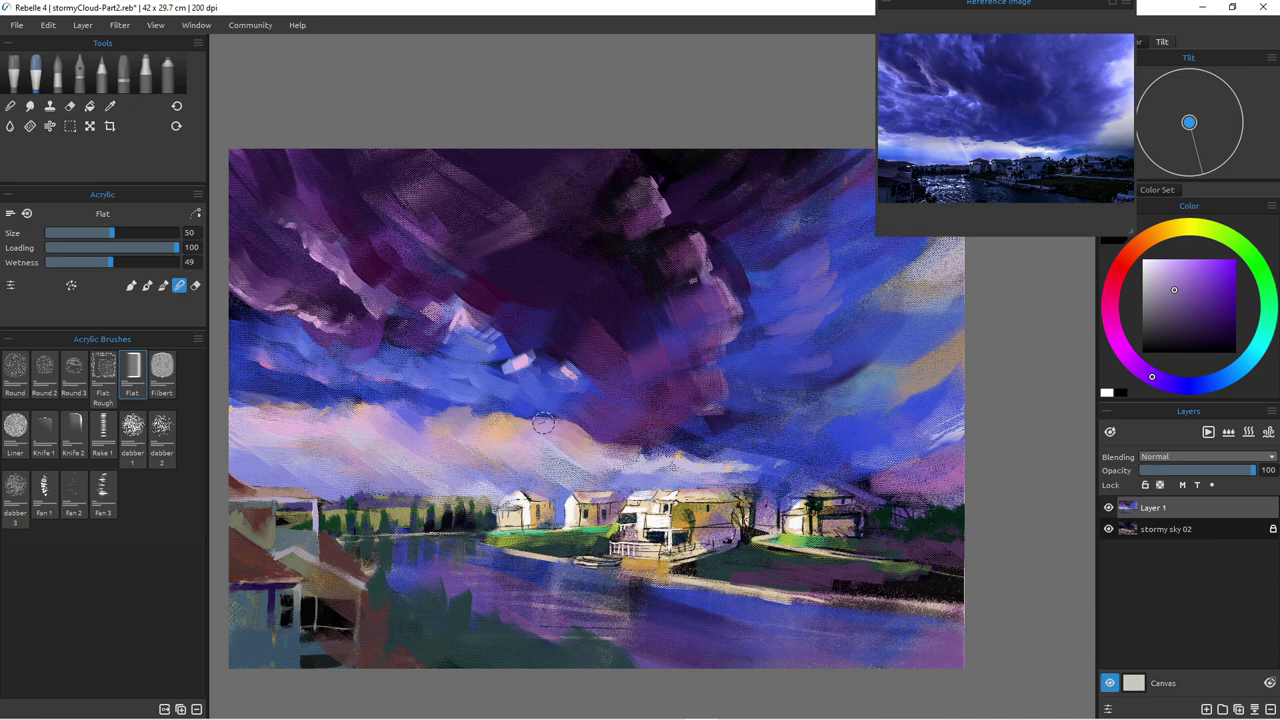
Step: Define the storm cloud's lower edge above the bright horizon band with dark blue strokes at brush size 20
key("i")
left_click(612, 432)
key("b")
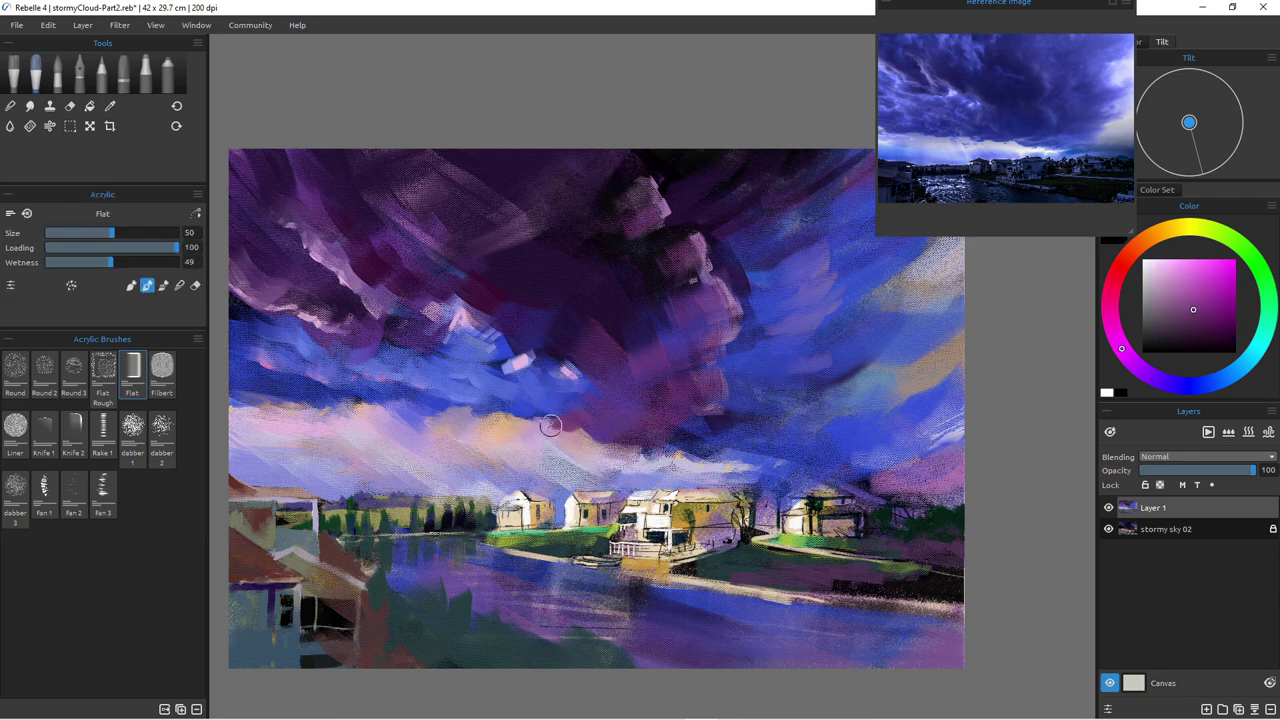
key("bracketleft")
key("bracketleft")
key("bracketleft")
key("bracketleft")
key("bracketleft")
key("bracketleft")
left_click_drag(566, 418, 563, 427)
key("ctrl+z")
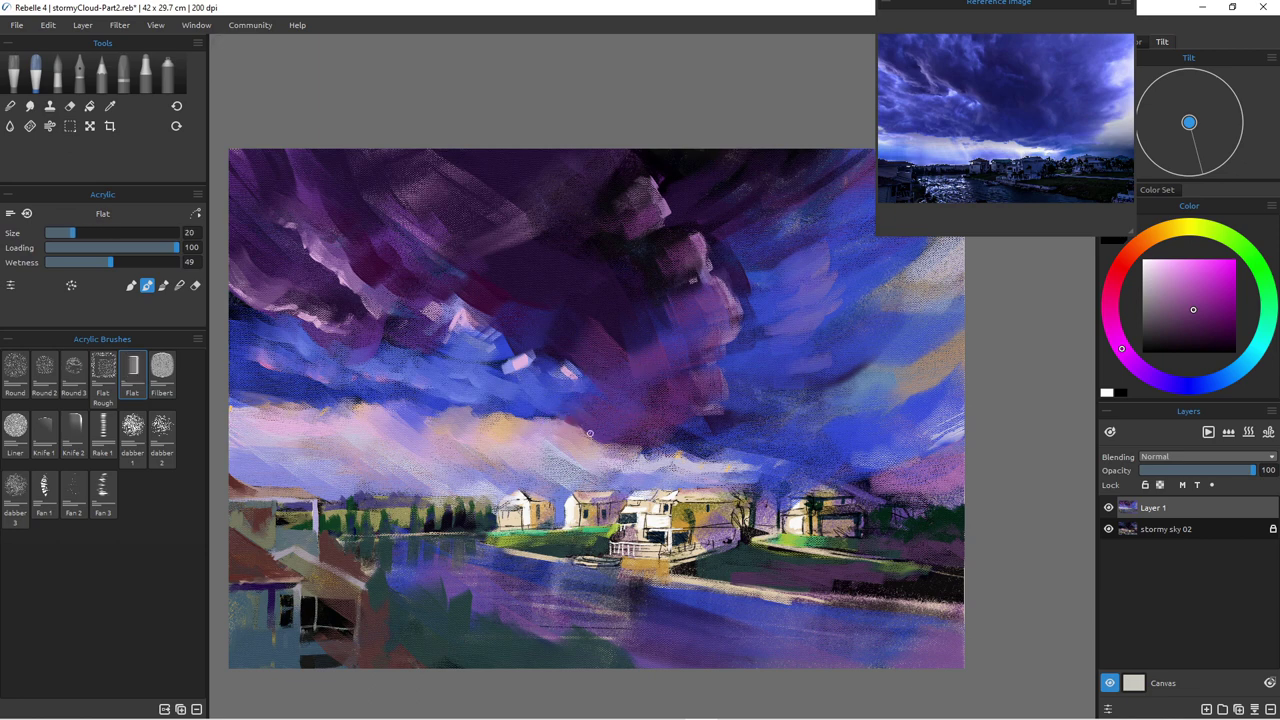
left_click(637, 275, "alt")
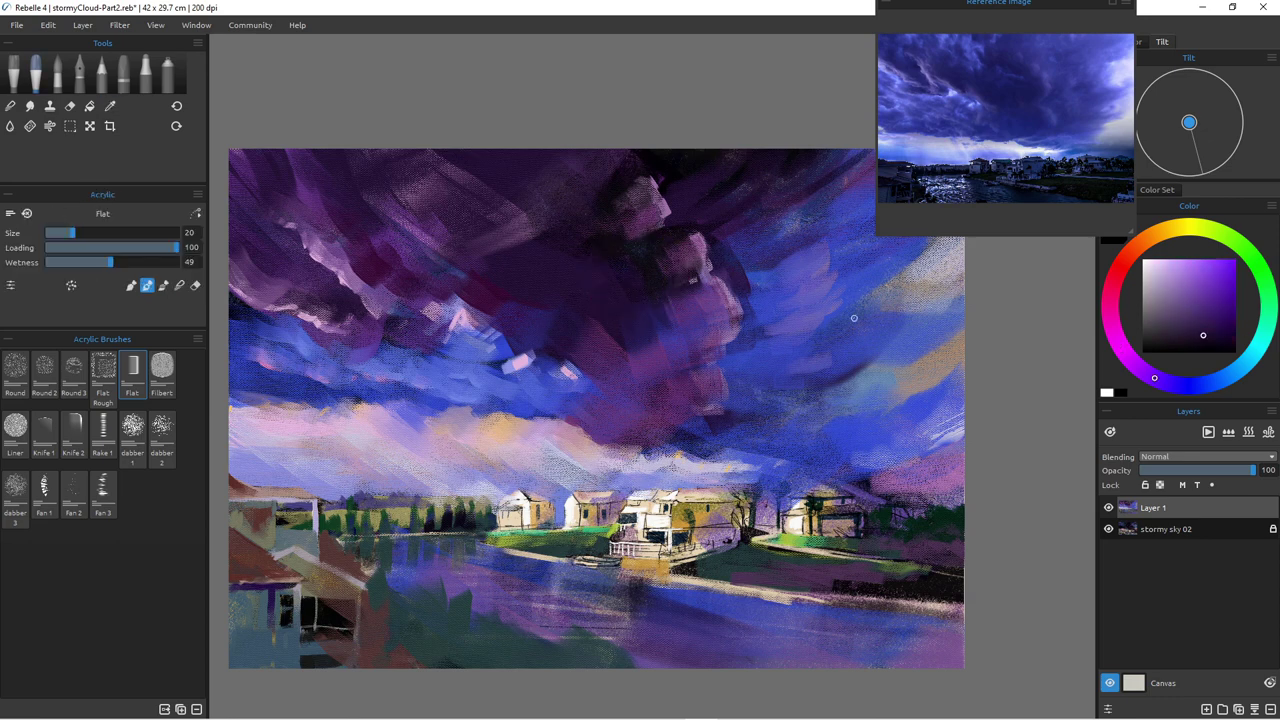
left_click_drag(1172, 384, 1181, 386)
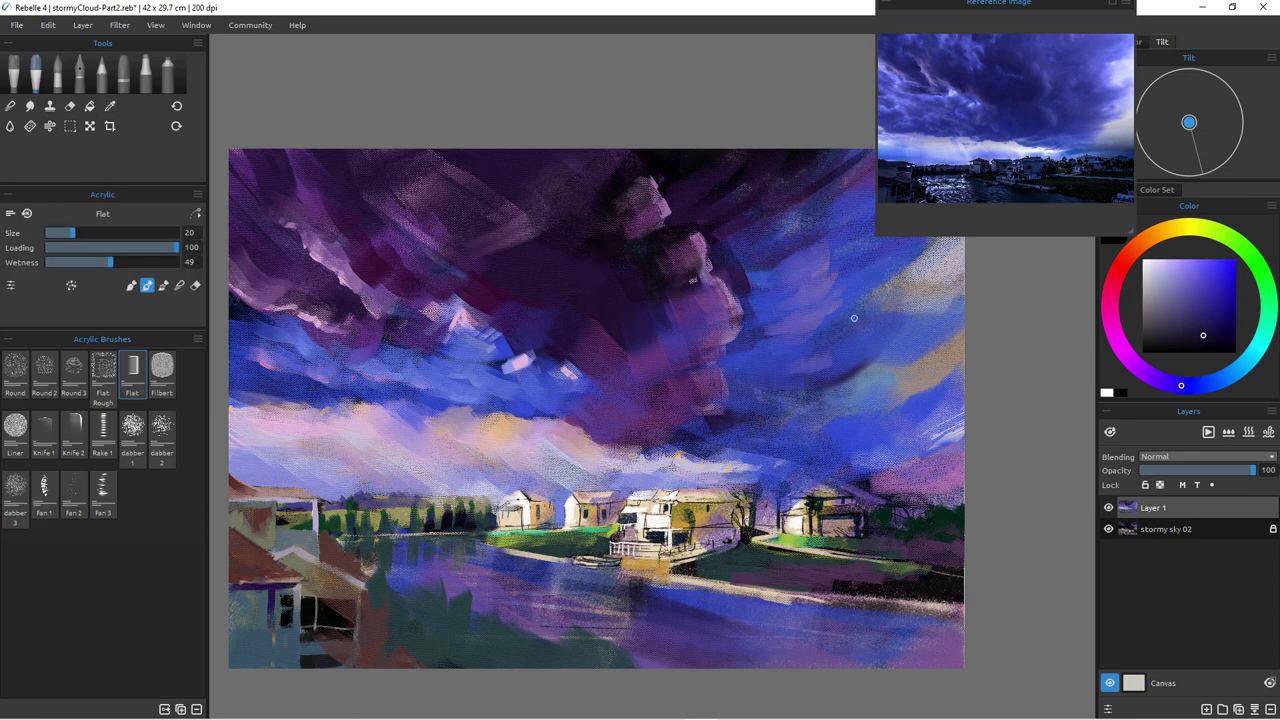
left_click_drag(568, 422, 590, 436)
left_click_drag(572, 424, 596, 437)
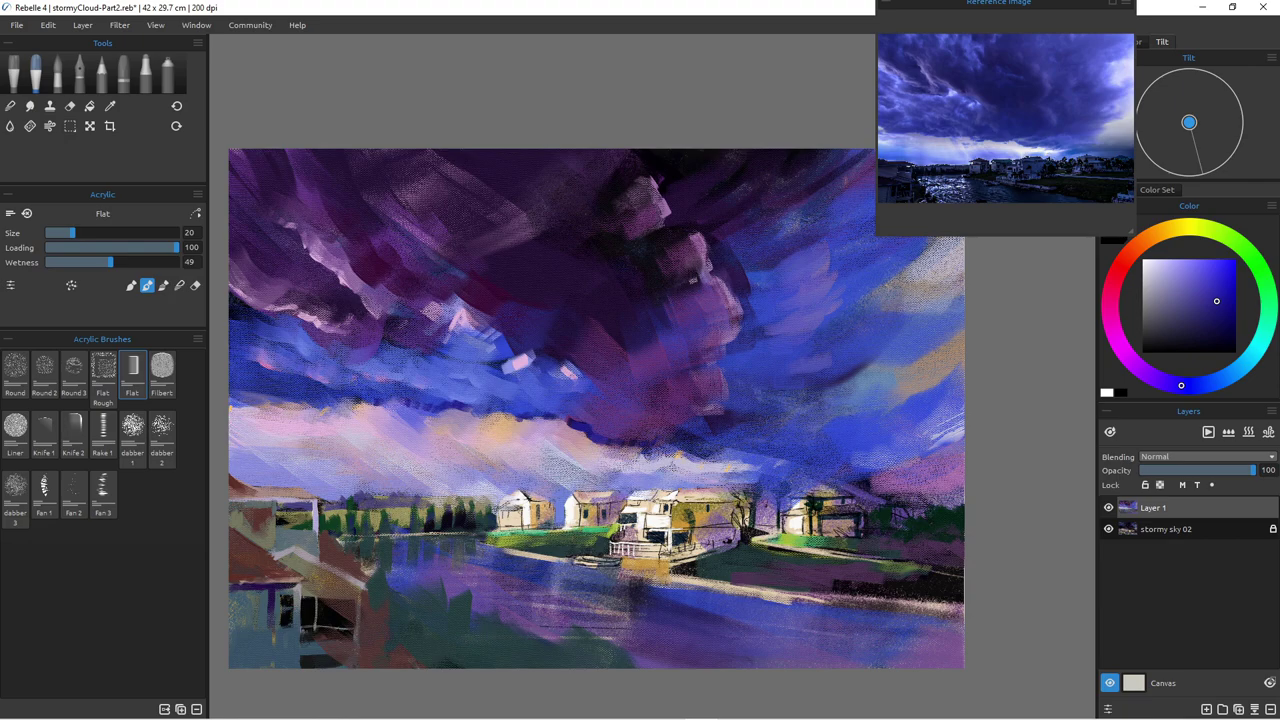
Step: Paint the upper roof of the far-right house in an ochre sampled from the roof, at brush size 12
scroll(762, 543, "down", 4)
scroll(762, 543, "up", 9)
scroll(762, 543, "down", 3)
left_click_drag(762, 543, 692, 516)
scroll(694, 490, "up", 3)
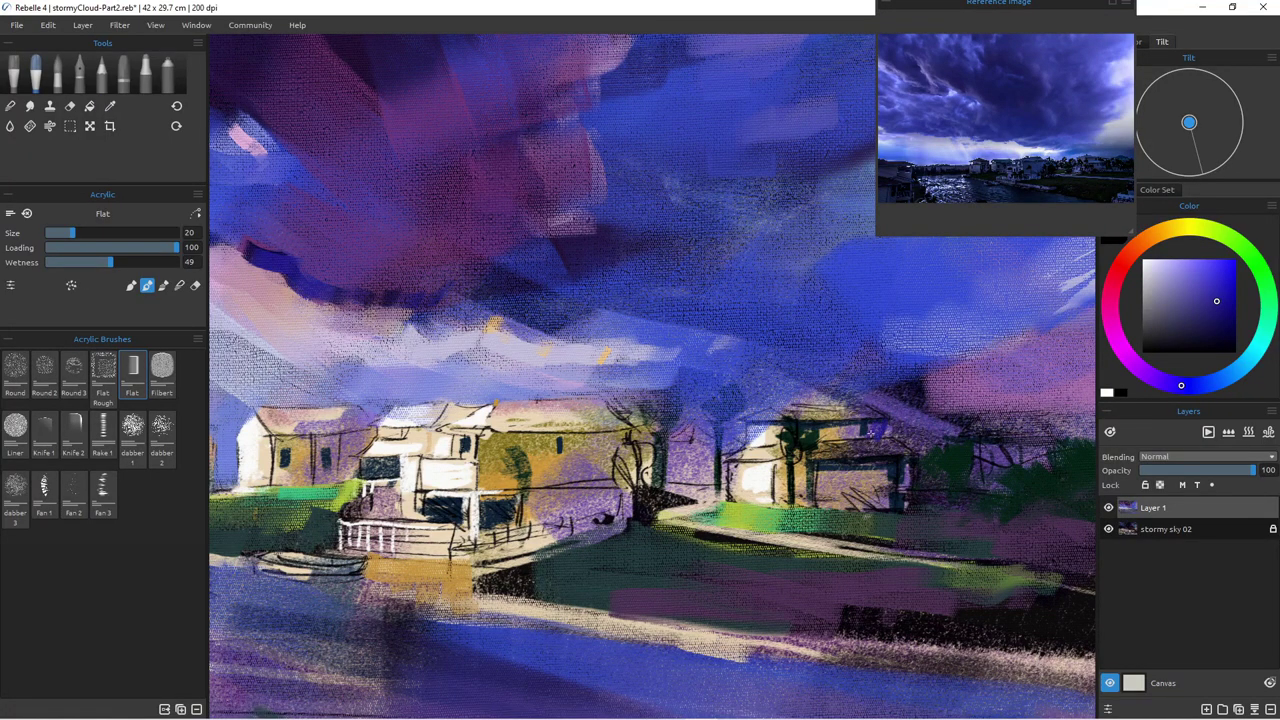
left_click(845, 430, "alt")
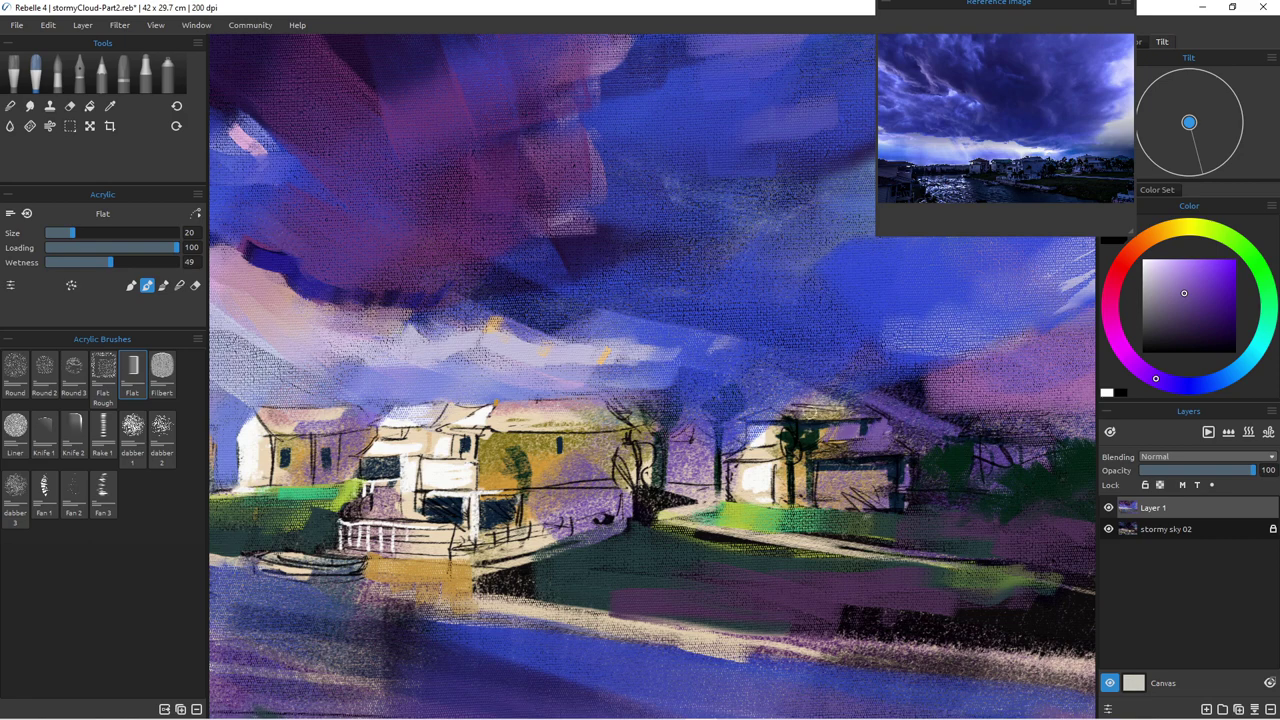
left_click(829, 410, "alt")
key("[")
key("[")
key("[")
key("[")
mouse_move(879, 416)
left_mouse_down()
mouse_move(846, 414)
mouse_move(873, 412)
left_mouse_up()
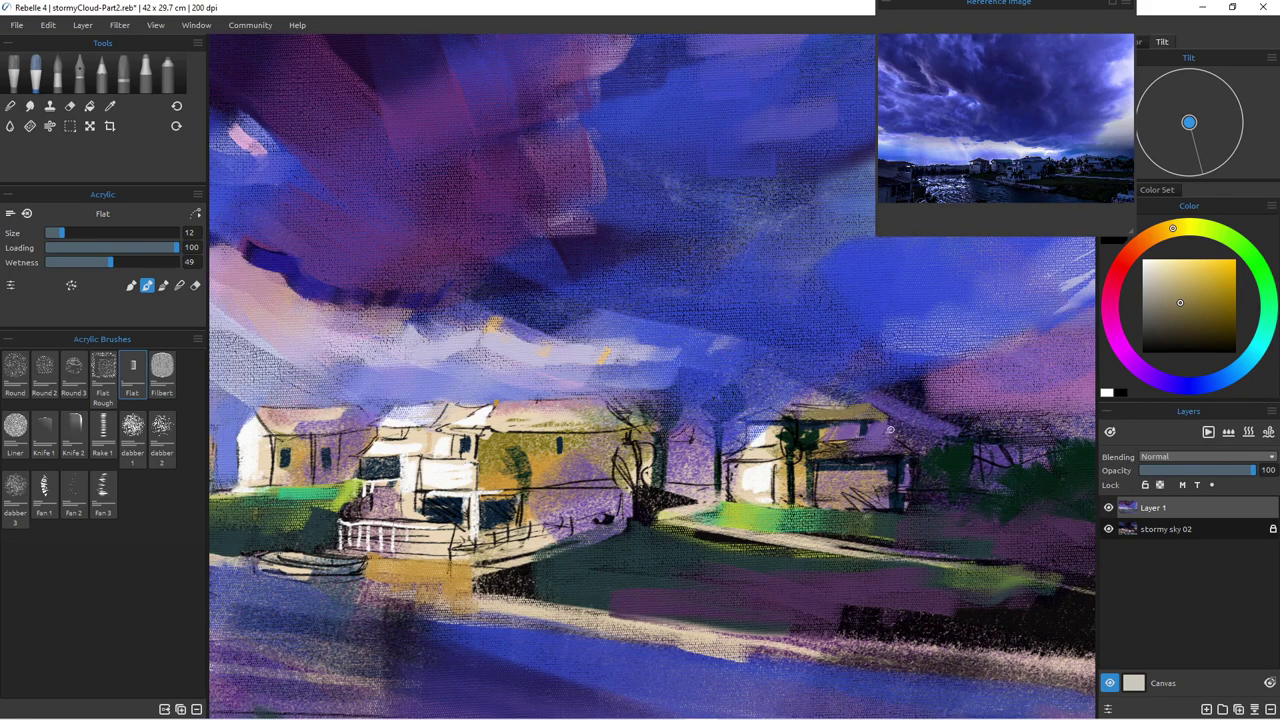
Step: Paint the far-right house's lower roof with muted and lighter blue strokes, reducing the brush size to 7
left_click(893, 430, "alt")
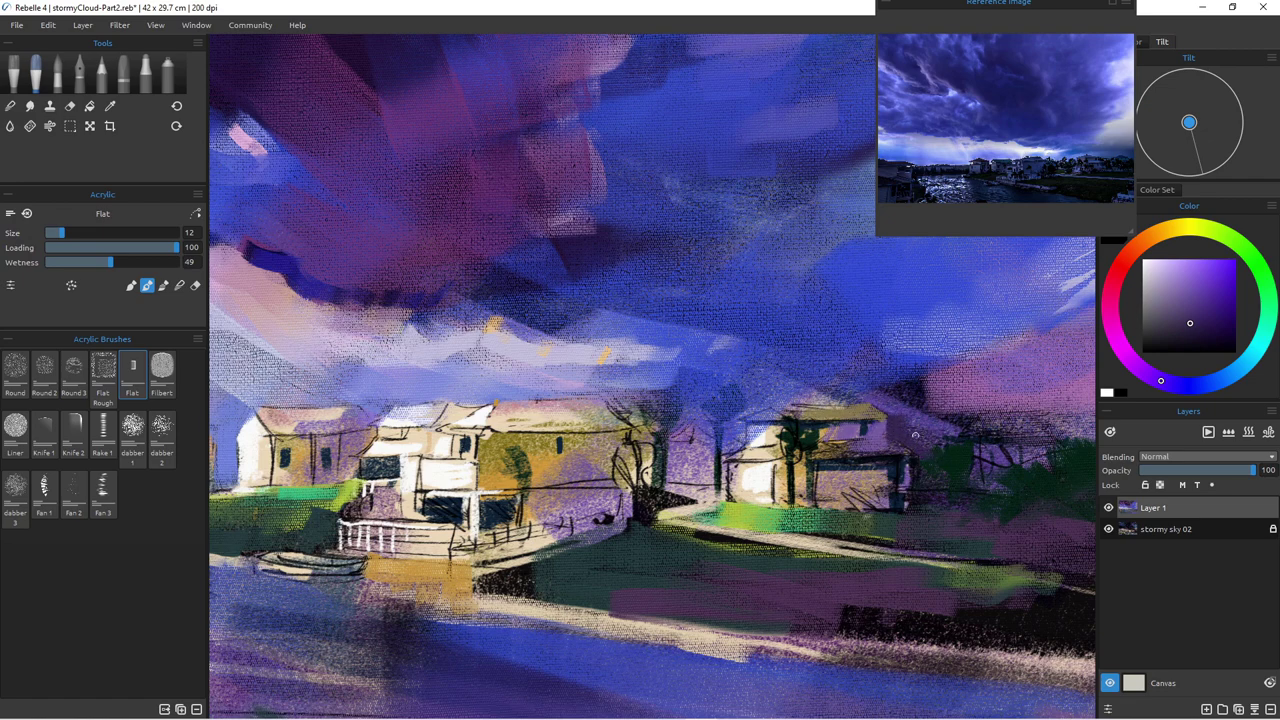
left_click(873, 447, "alt")
left_click(955, 410, "alt")
left_click_drag(879, 446, 905, 452)
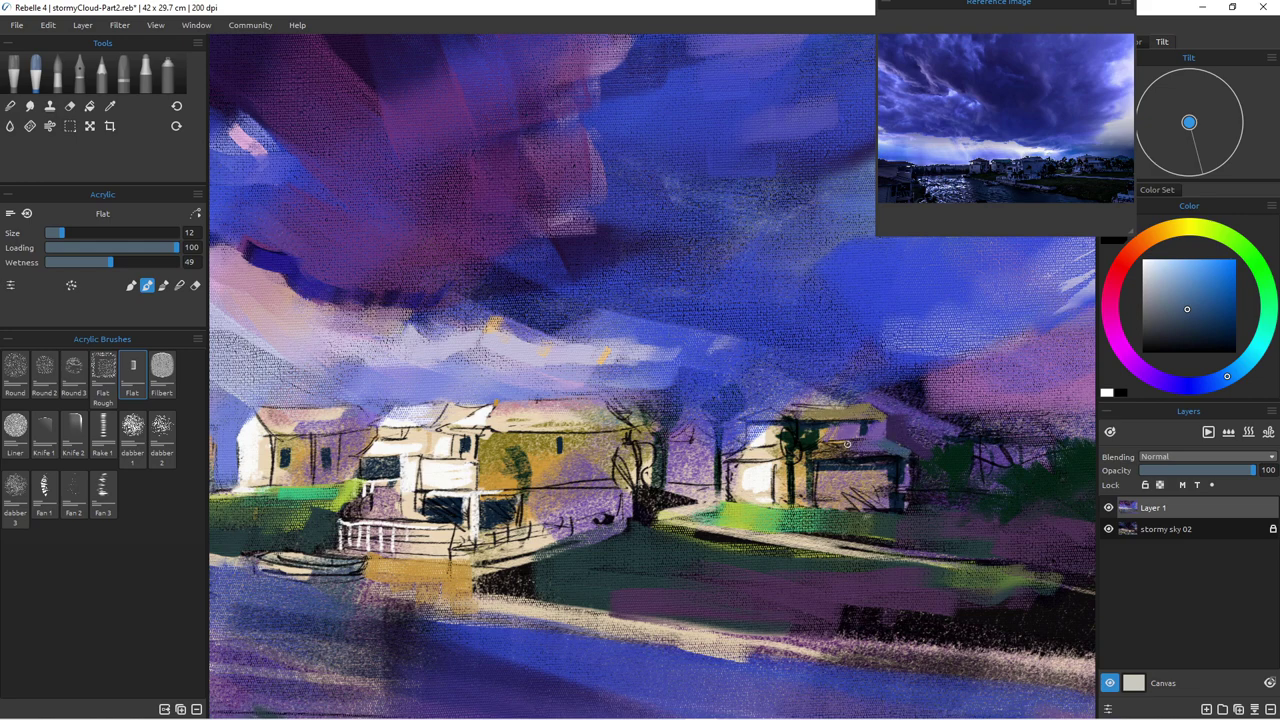
left_click(959, 424, "alt")
mouse_move(888, 446)
left_mouse_down()
mouse_move(899, 449)
mouse_move(864, 452)
mouse_move(892, 453)
left_mouse_up()
key("[")
key("bracketleft")
key("bracketleft")
left_click_drag(866, 454, 892, 453)
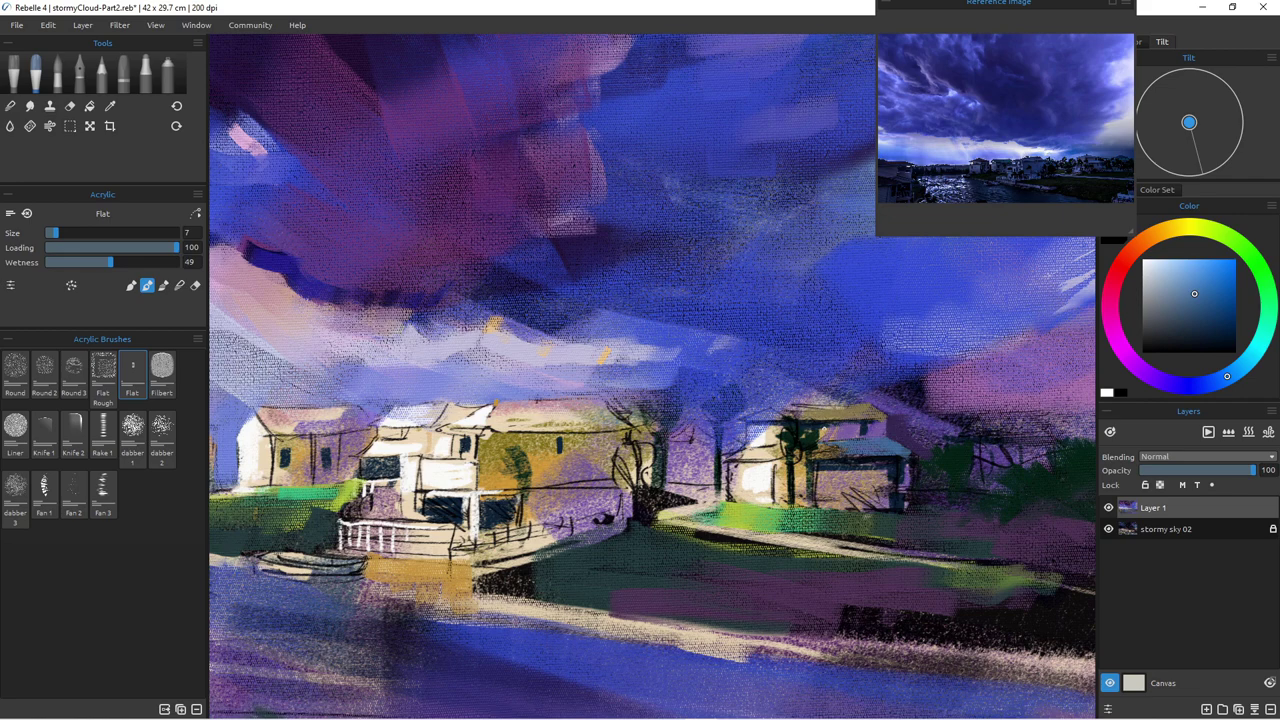
Step: Paint the small gable roof of the far-right house's front wing in ochre and add cream strokes around it
left_click(818, 412, "alt")
left_click_drag(744, 420, 786, 417)
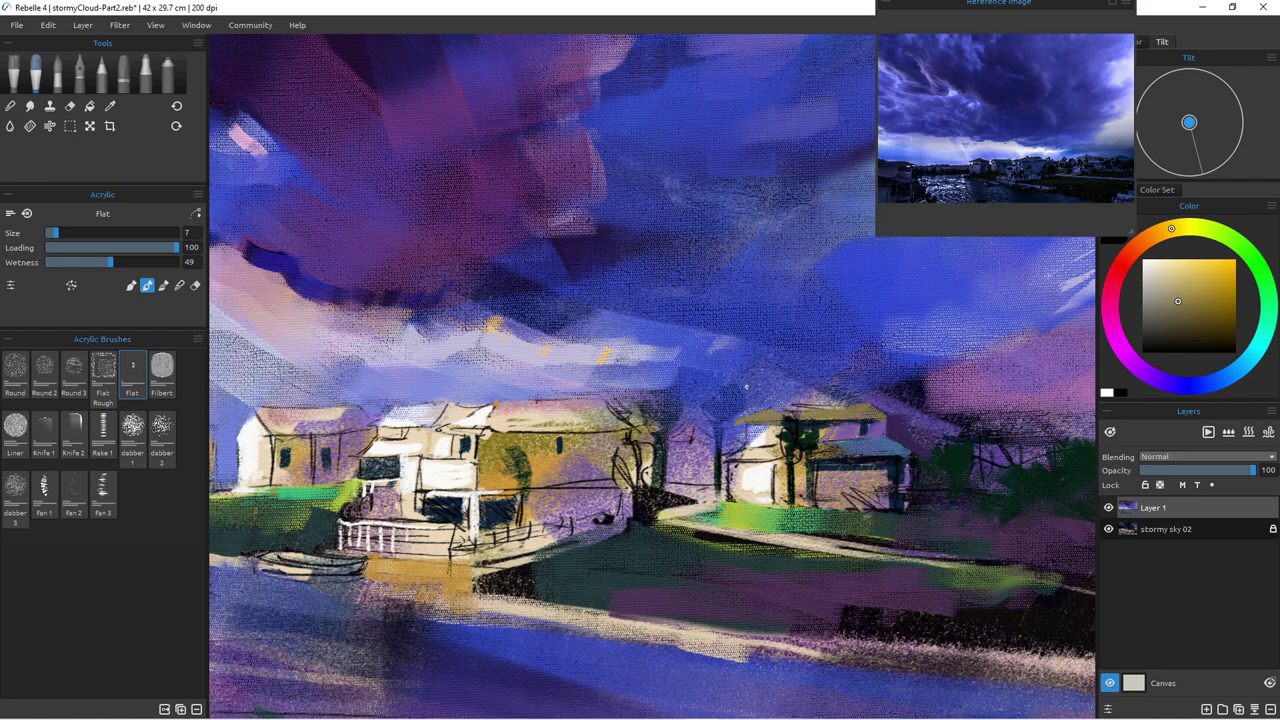
left_click(842, 431, "alt")
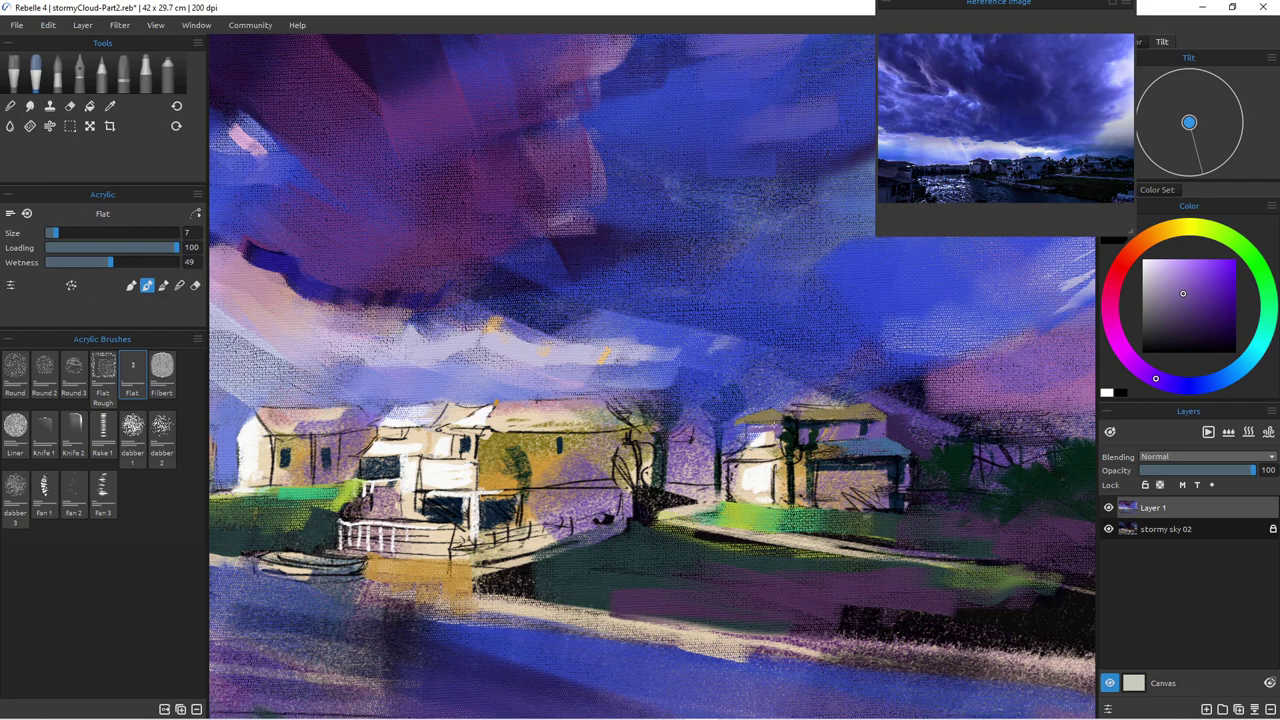
left_click(763, 429, "alt")
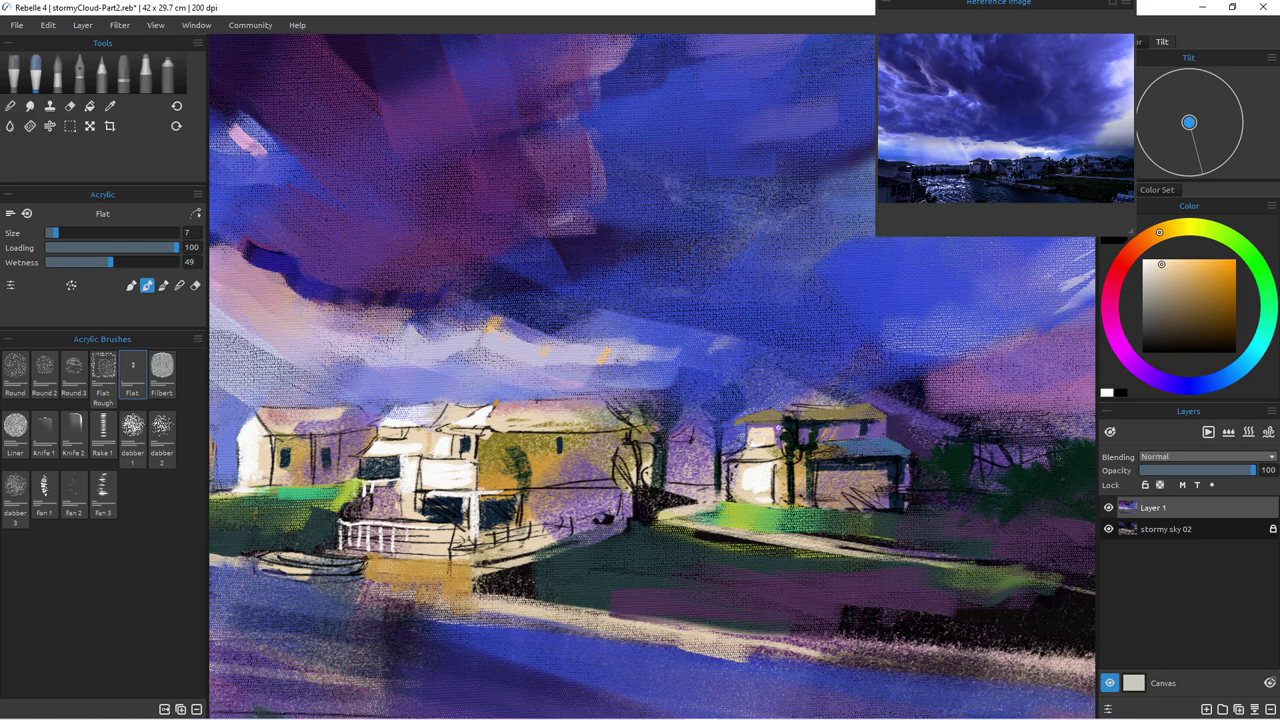
mouse_move(746, 424)
left_mouse_down()
mouse_move(782, 422)
mouse_move(762, 406)
mouse_move(772, 412)
left_mouse_up()
Step: Refine the small gable's outline with cream and sky-blue strokes, painting the sky beside it at brush size 25
left_click(748, 400, "alt")
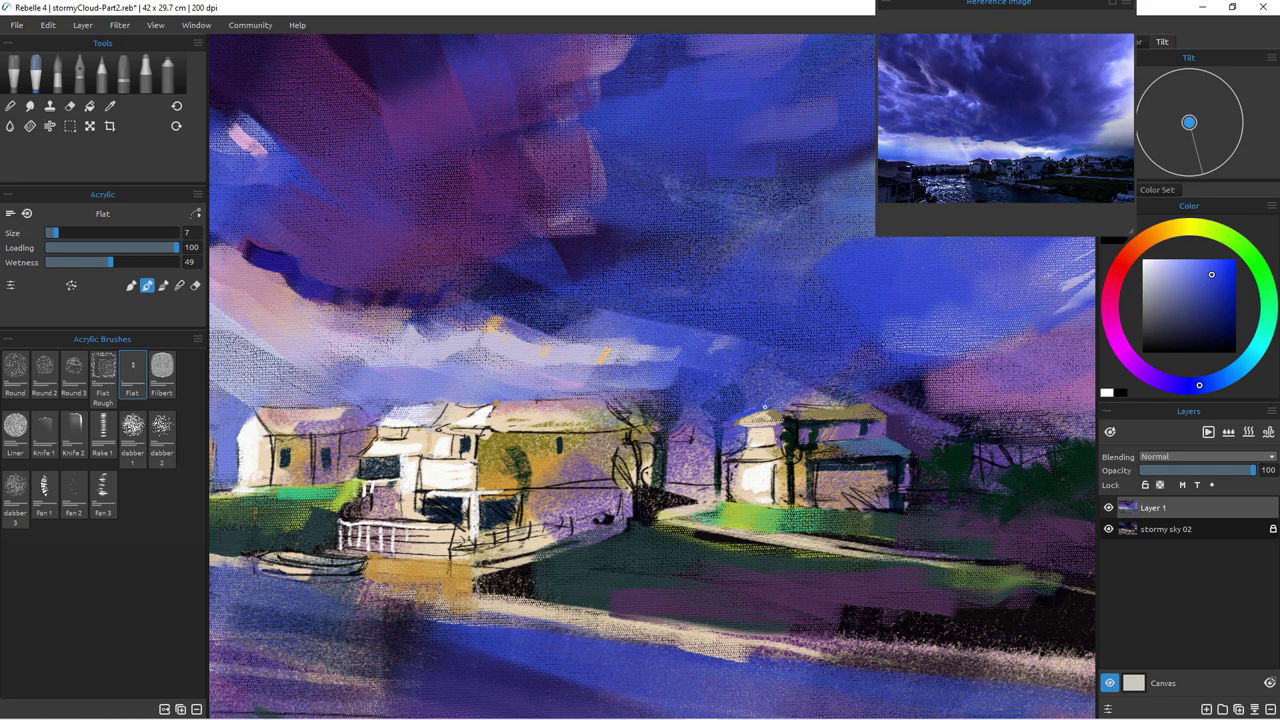
left_click(749, 420, "alt")
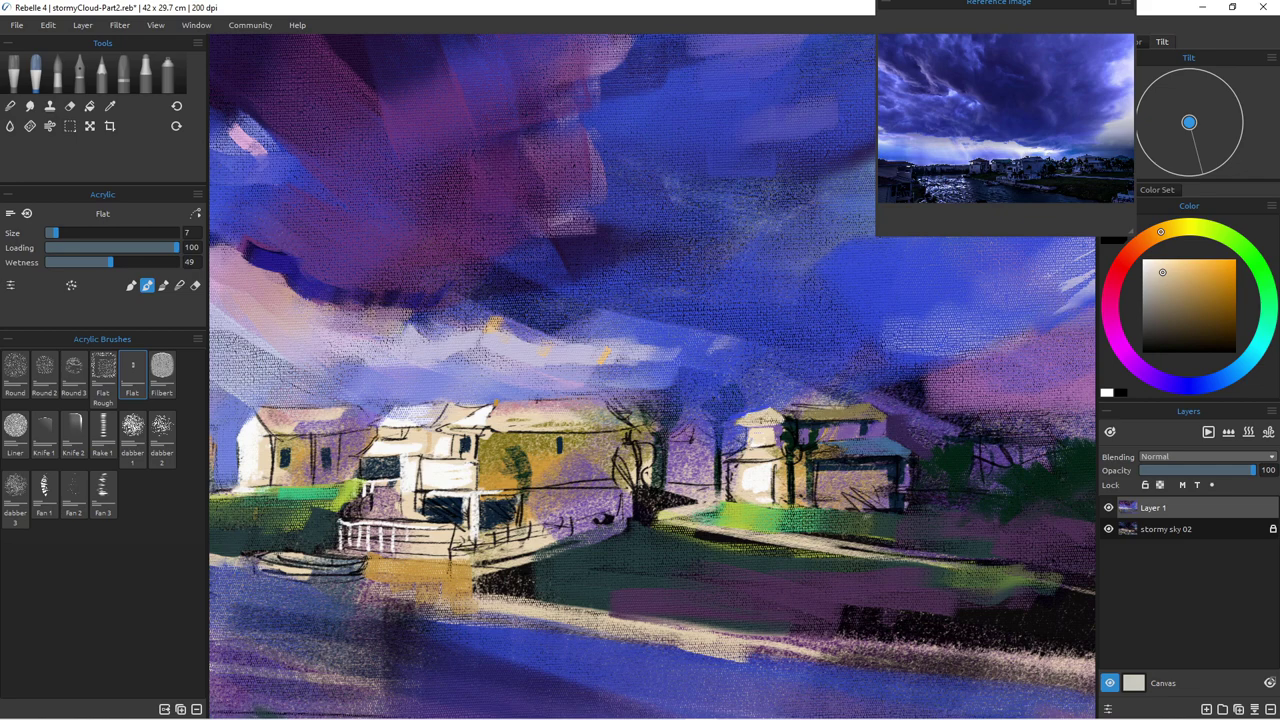
left_click(755, 410, "alt")
left_click_drag(765, 404, 736, 423)
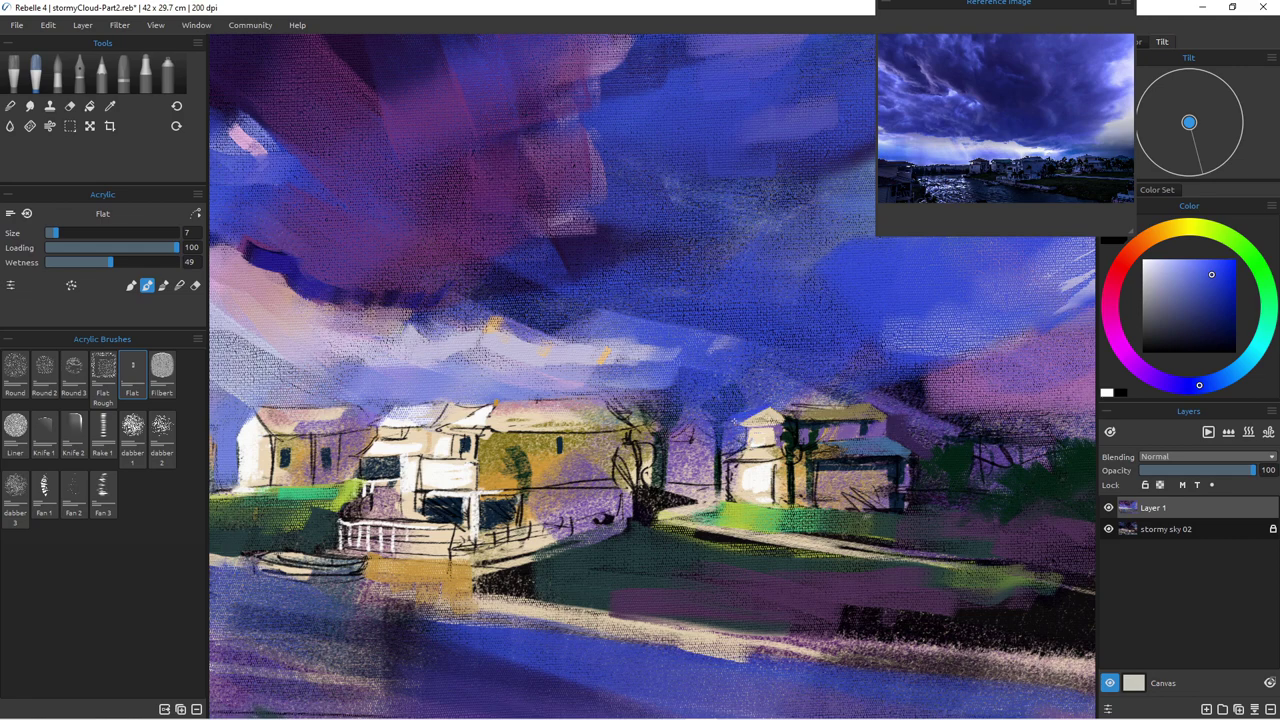
left_click(760, 391, "alt")
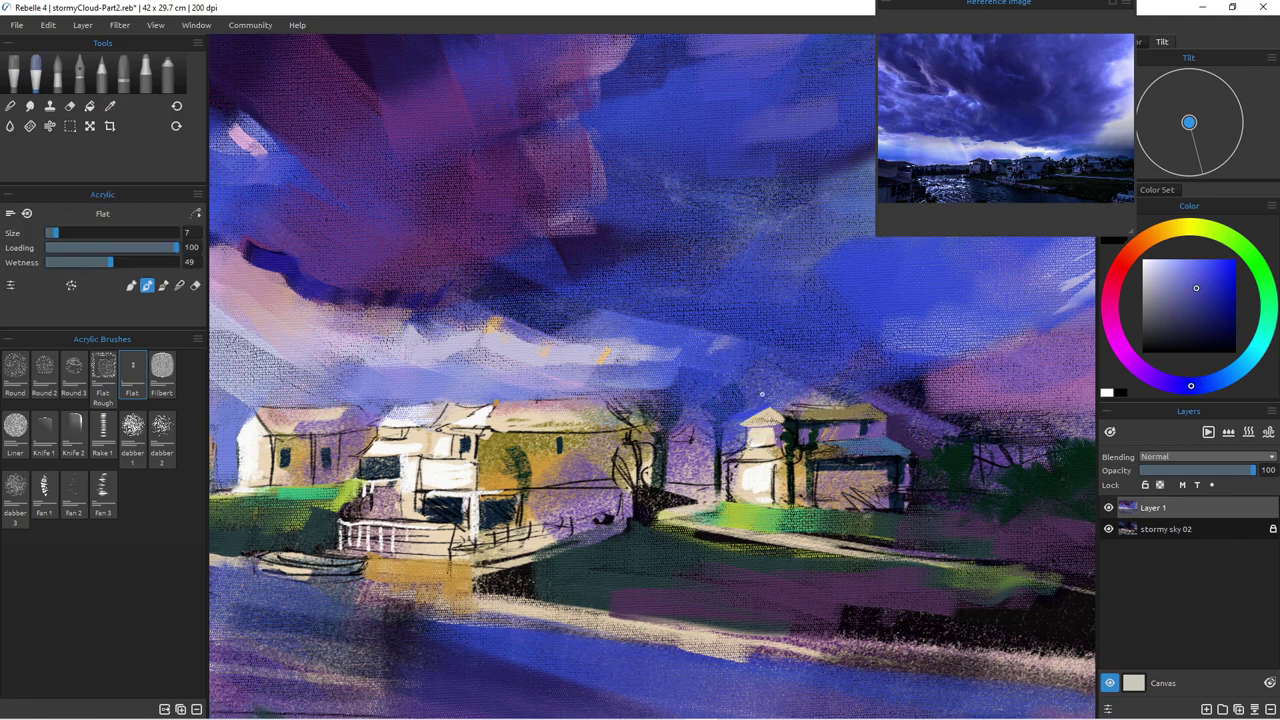
key("bracketright")
key("bracketright")
key("bracketright")
key("bracketright")
key("bracketright")
key("bracketright")
left_click_drag(762, 409, 728, 420)
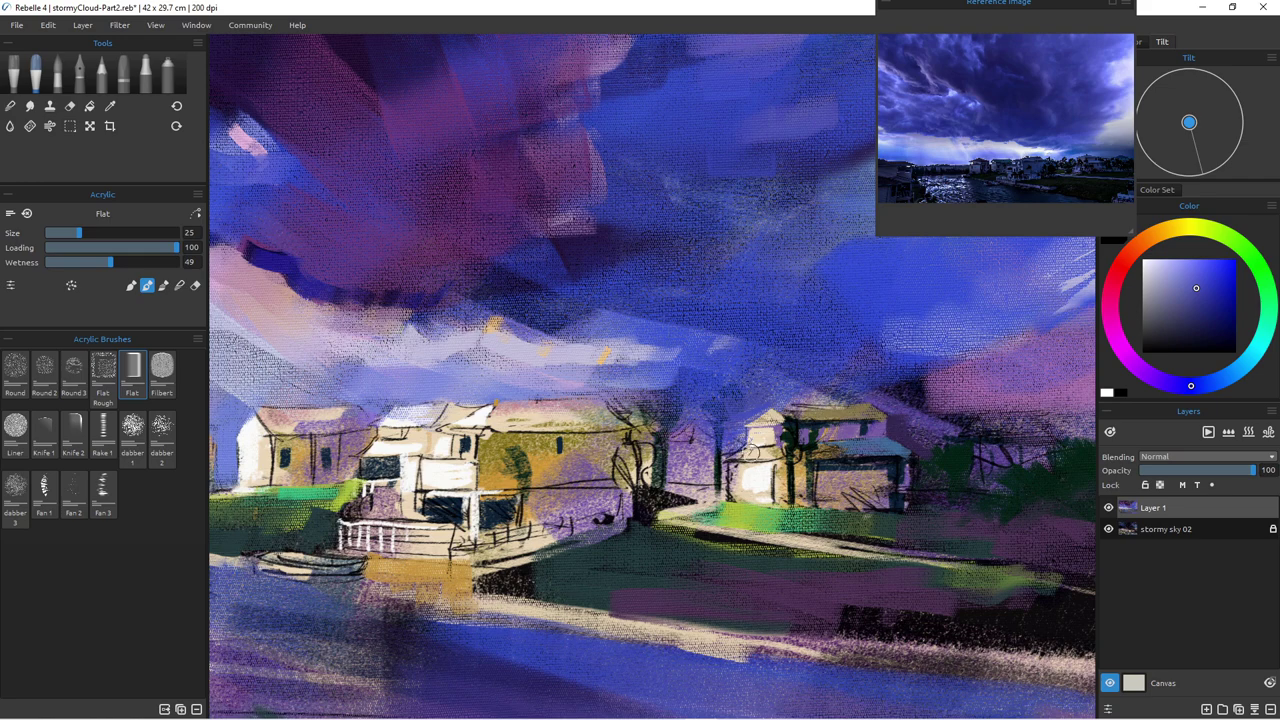
Step: Paint the lower wall of the far-right house's front wing in sampled cream at brush size 14
left_click(752, 458, "alt")
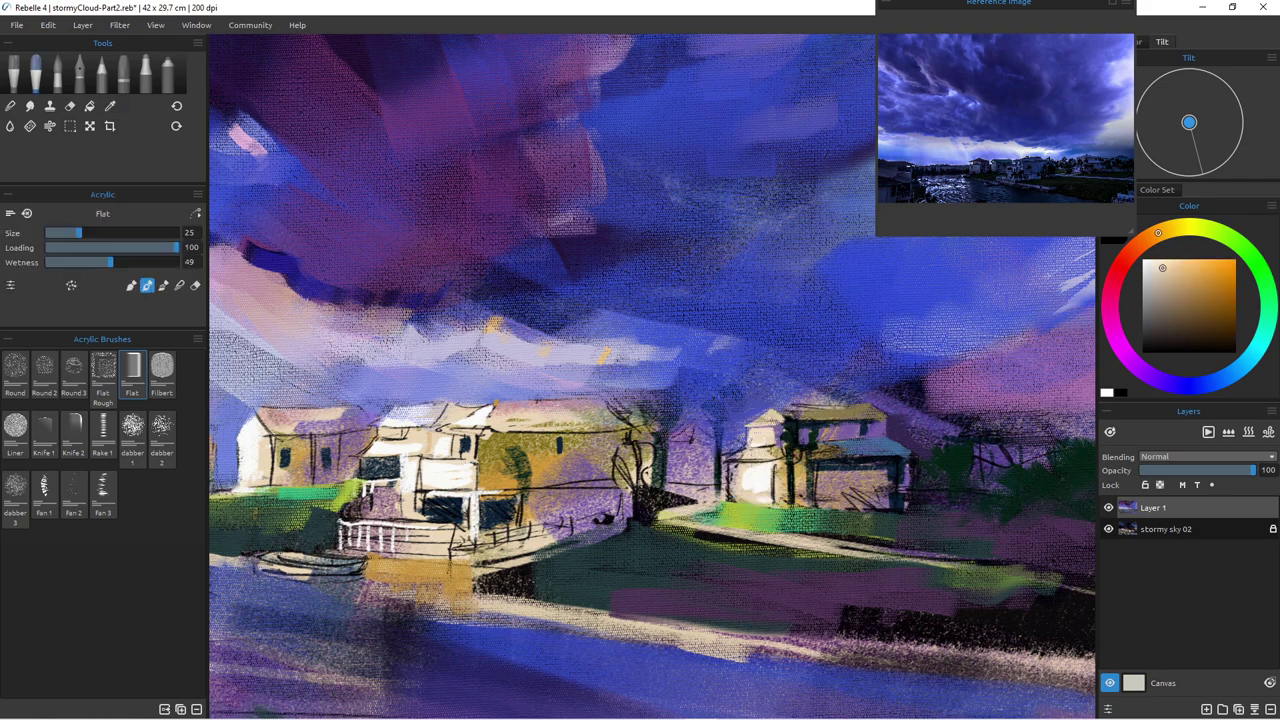
key("bracketleft")
key("bracketleft")
key("bracketleft")
key("bracketleft")
key("bracketleft")
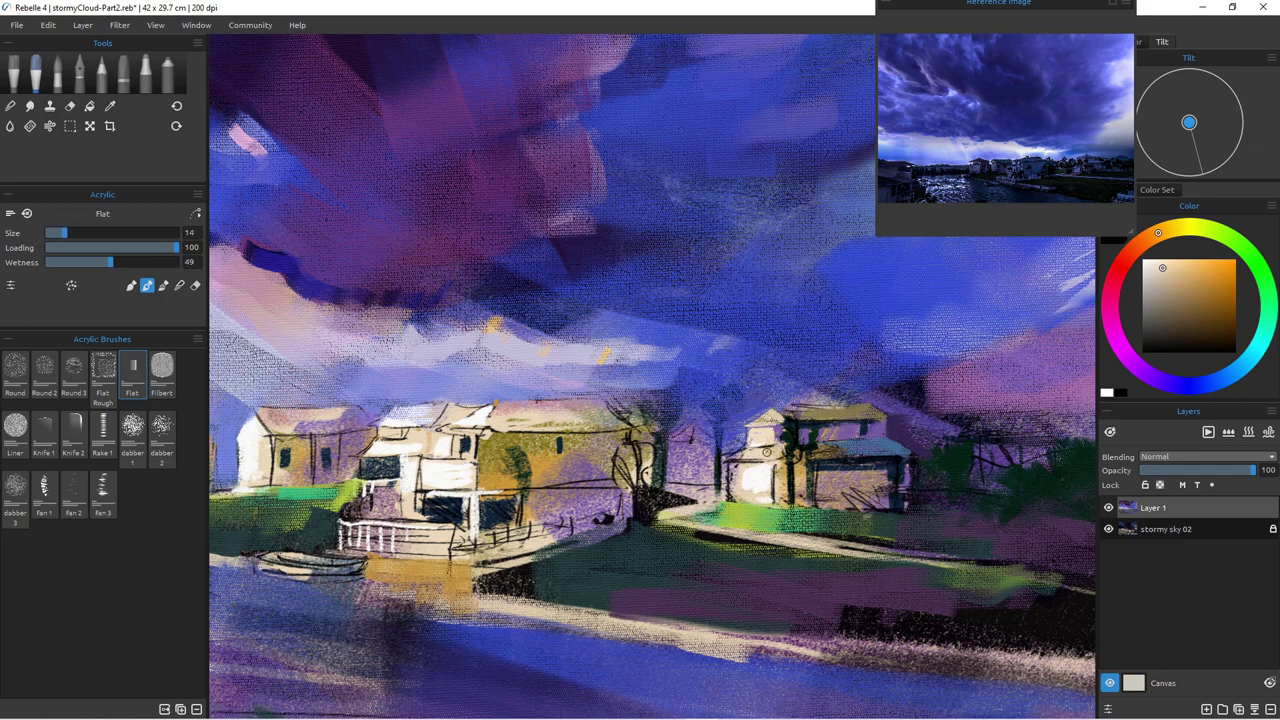
mouse_move(736, 462)
left_mouse_down()
mouse_move(722, 453)
mouse_move(745, 450)
left_mouse_up()
Step: Shade the front wing's lower wall with a sampled light purple, bringing the brush size to 16
left_click(772, 432, "alt")
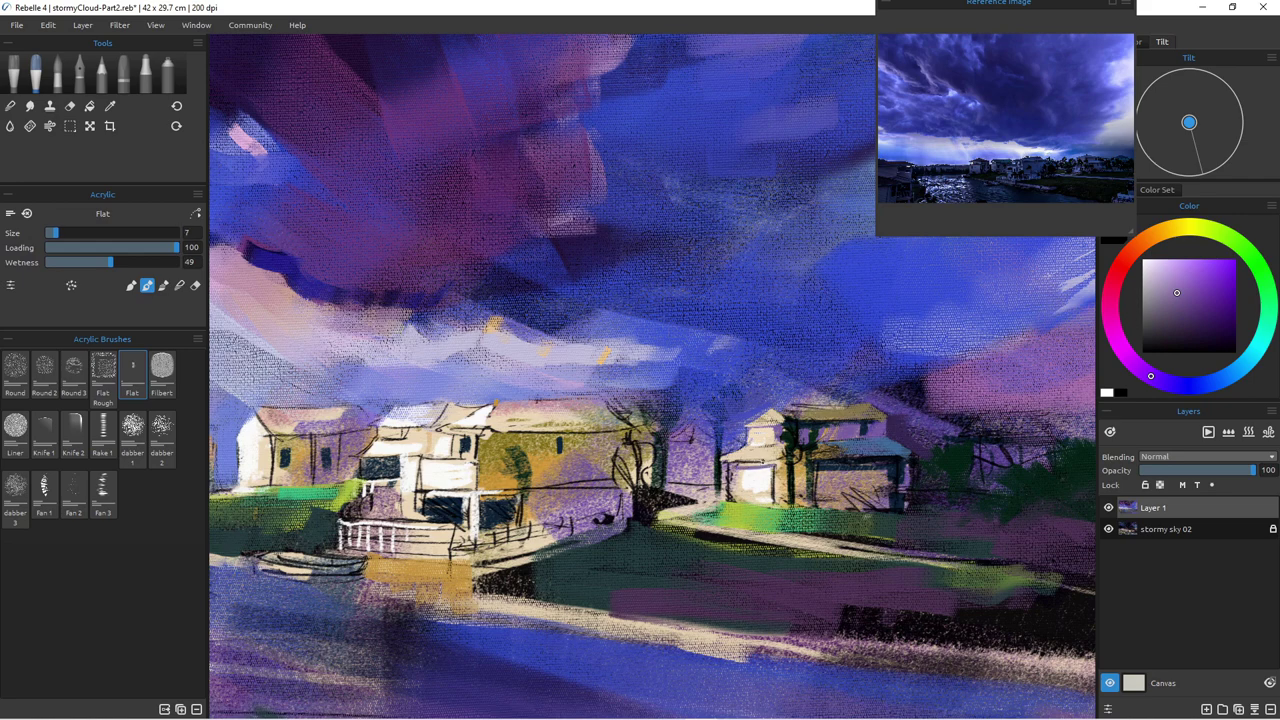
key("bracketright")
key("bracketright")
key("bracketright")
key("bracketright")
key("bracketright")
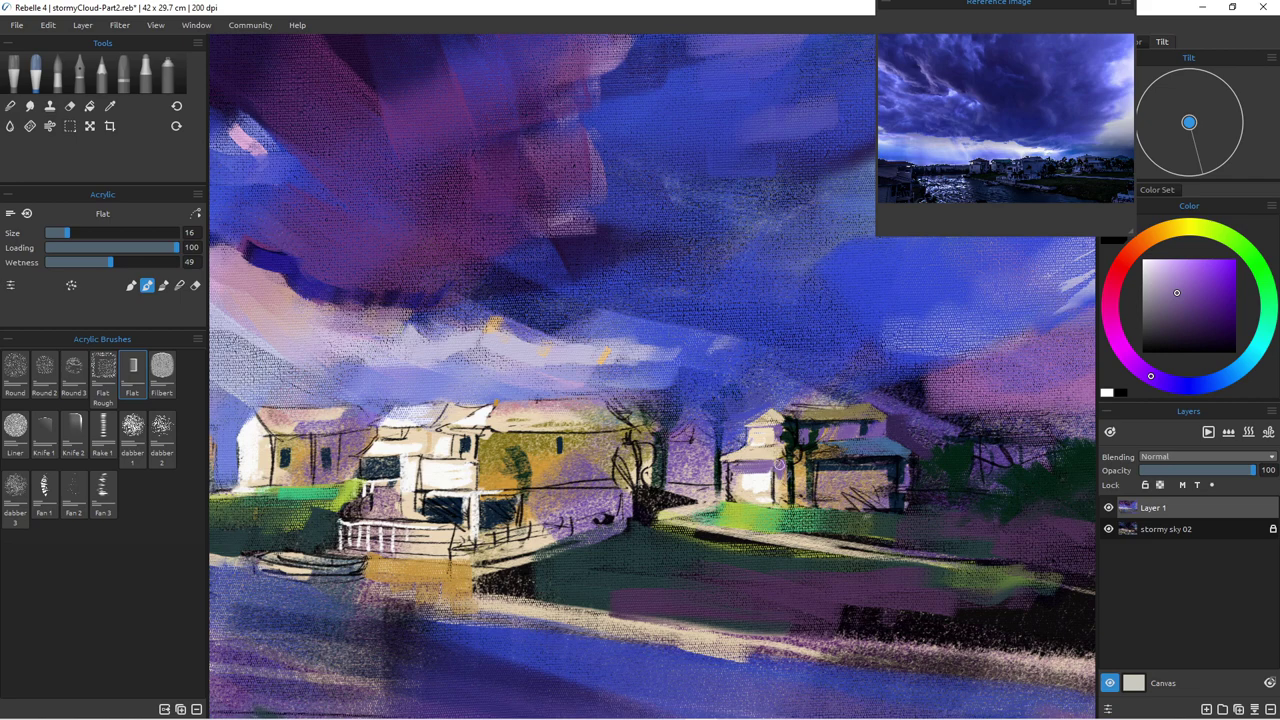
Step: Add near-white and cream highlights to the front wing's walls and blend them into the light purple shading
left_click(764, 436, "alt")
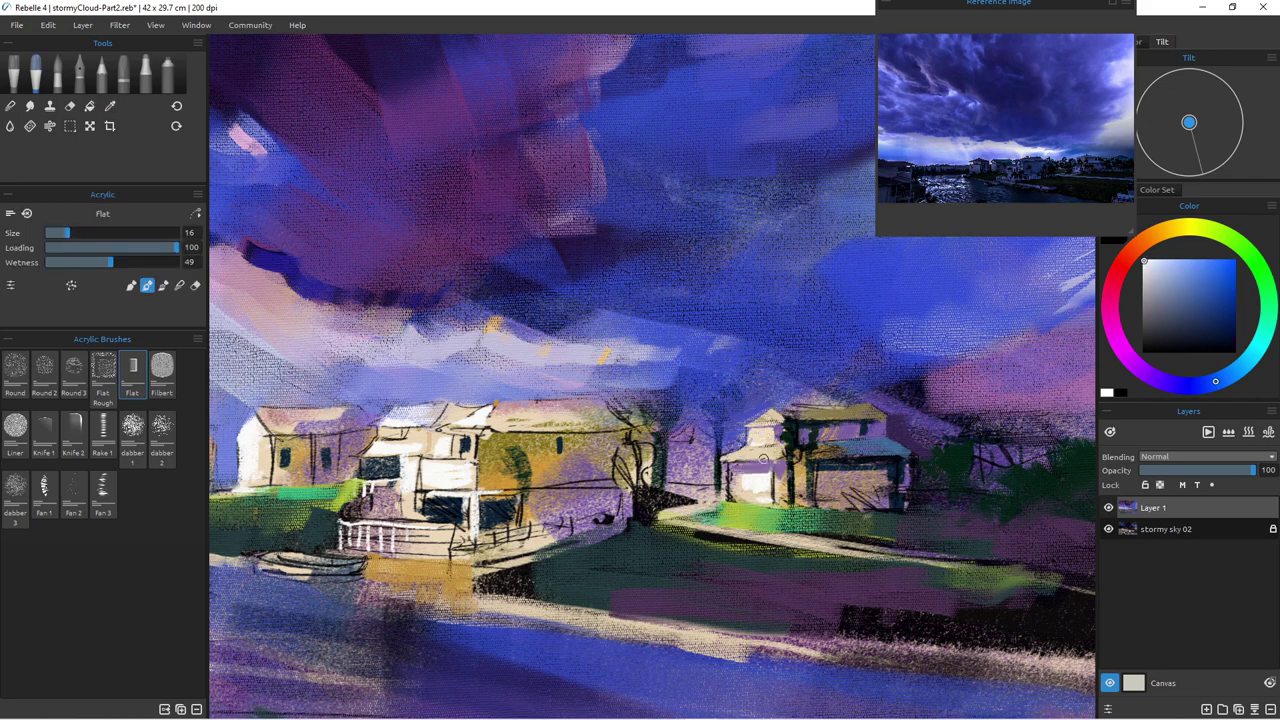
left_click(766, 487, "alt")
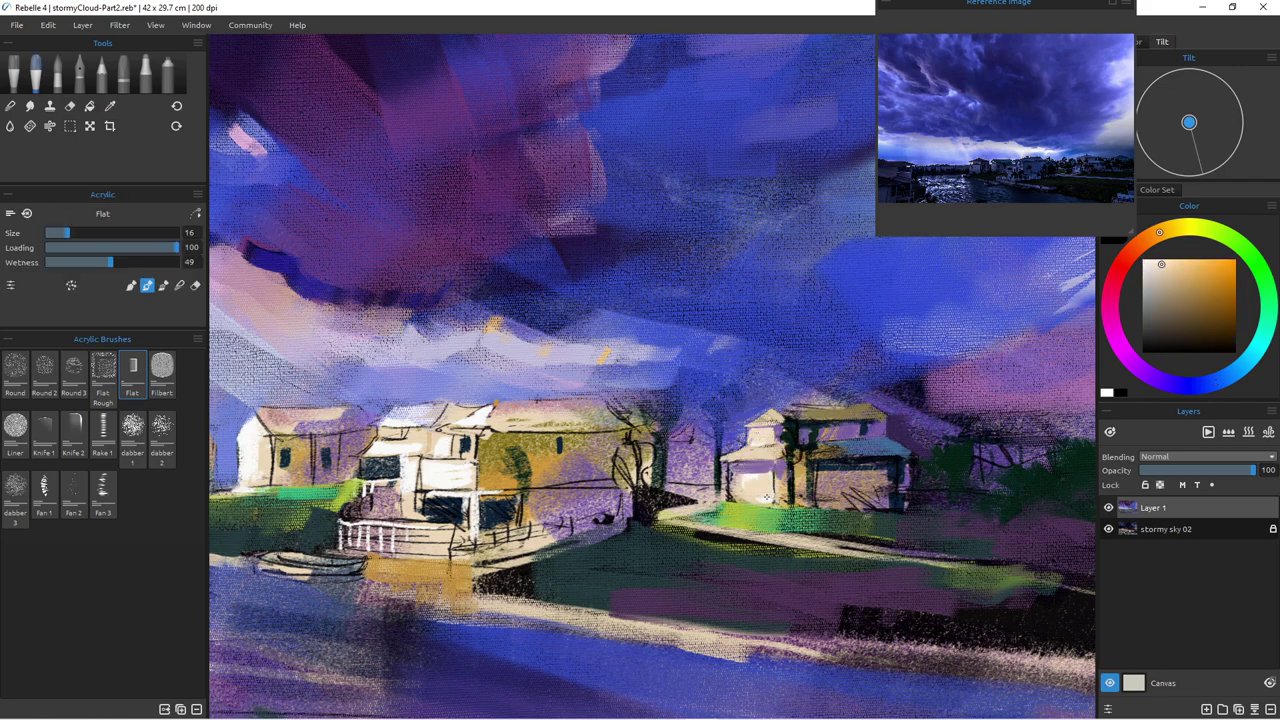
left_click(748, 478, "alt")
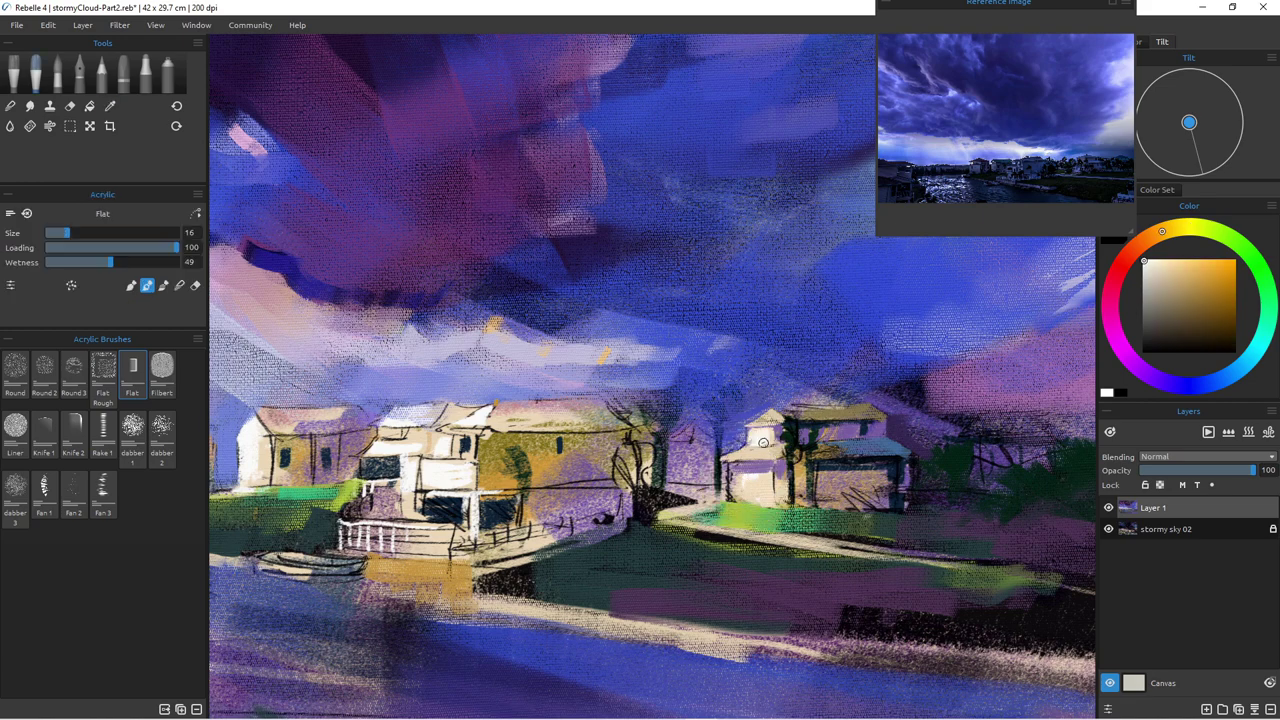
key("b")
mouse_move(758, 474)
left_mouse_down()
mouse_move(769, 489)
mouse_move(732, 480)
mouse_move(733, 495)
mouse_move(781, 499)
left_mouse_up()
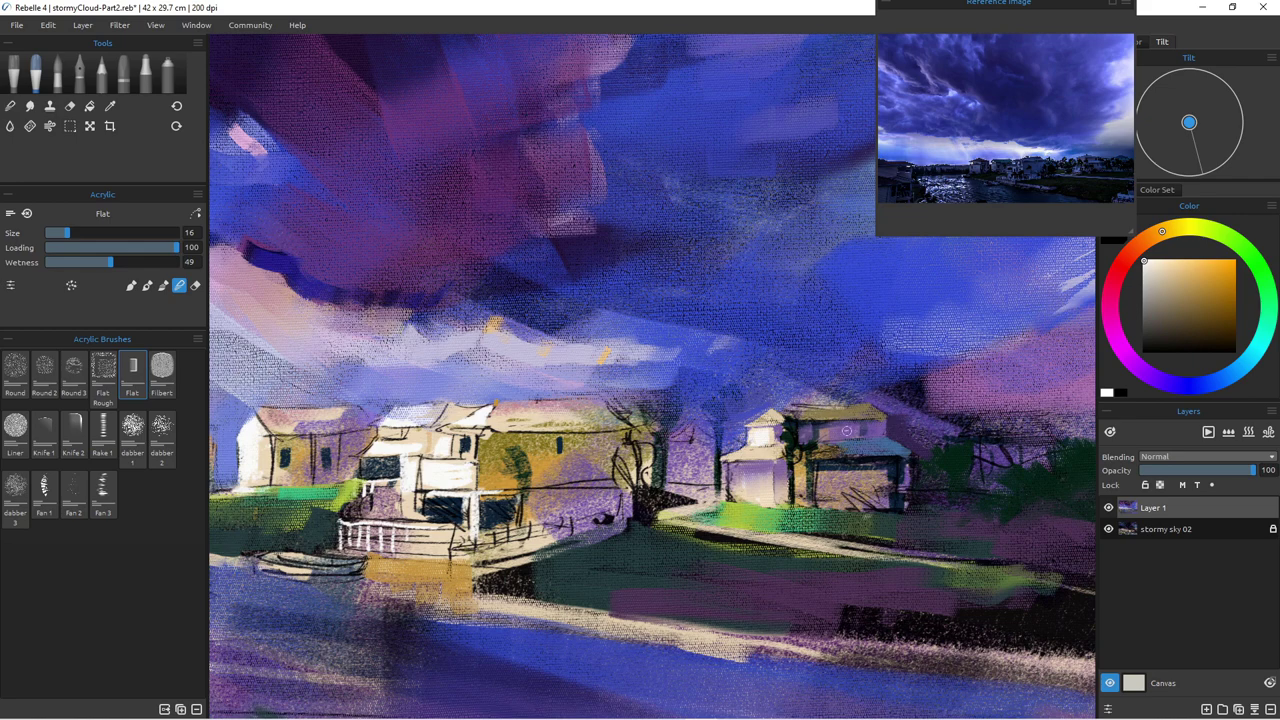
Step: Edge the far-right house's upper roof with sampled muted blue strokes at brush size 8
left_click(777, 443, "alt")
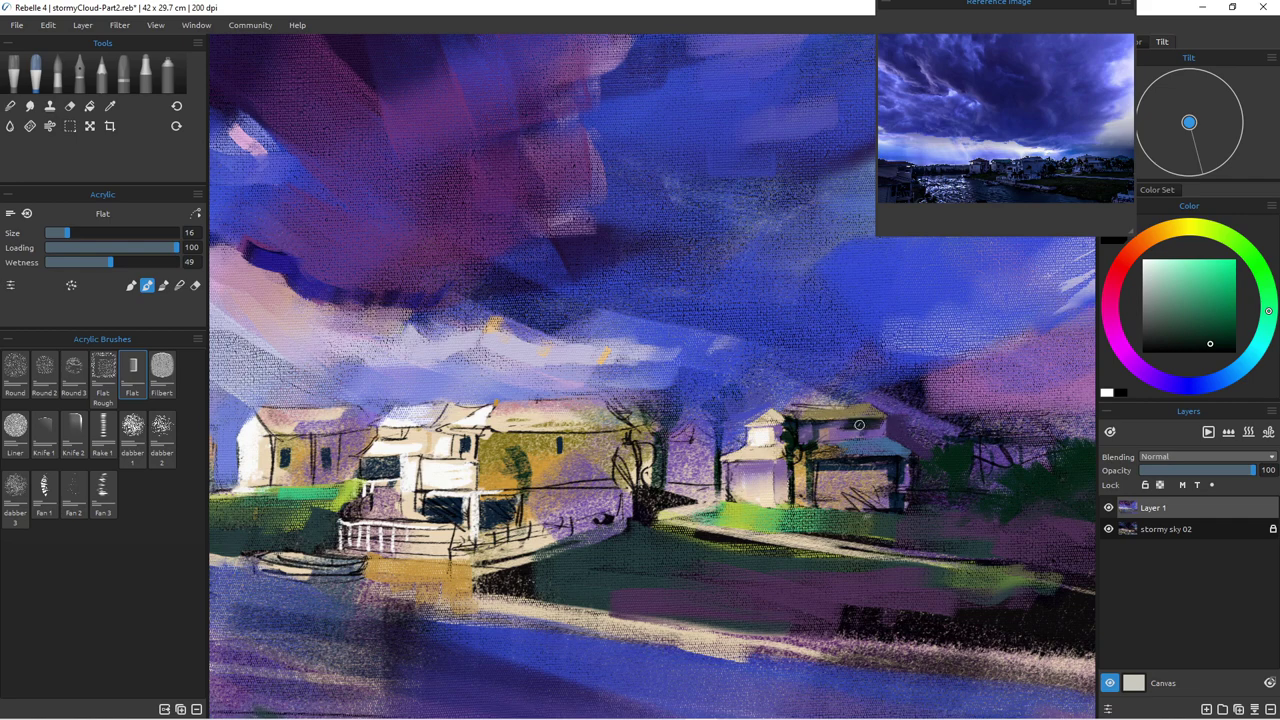
scroll(860, 435, "down", 1)
key("bracketleft")
key("bracketleft")
key("bracketleft")
key("bracketleft")
key("bracketleft")
key("bracketleft")
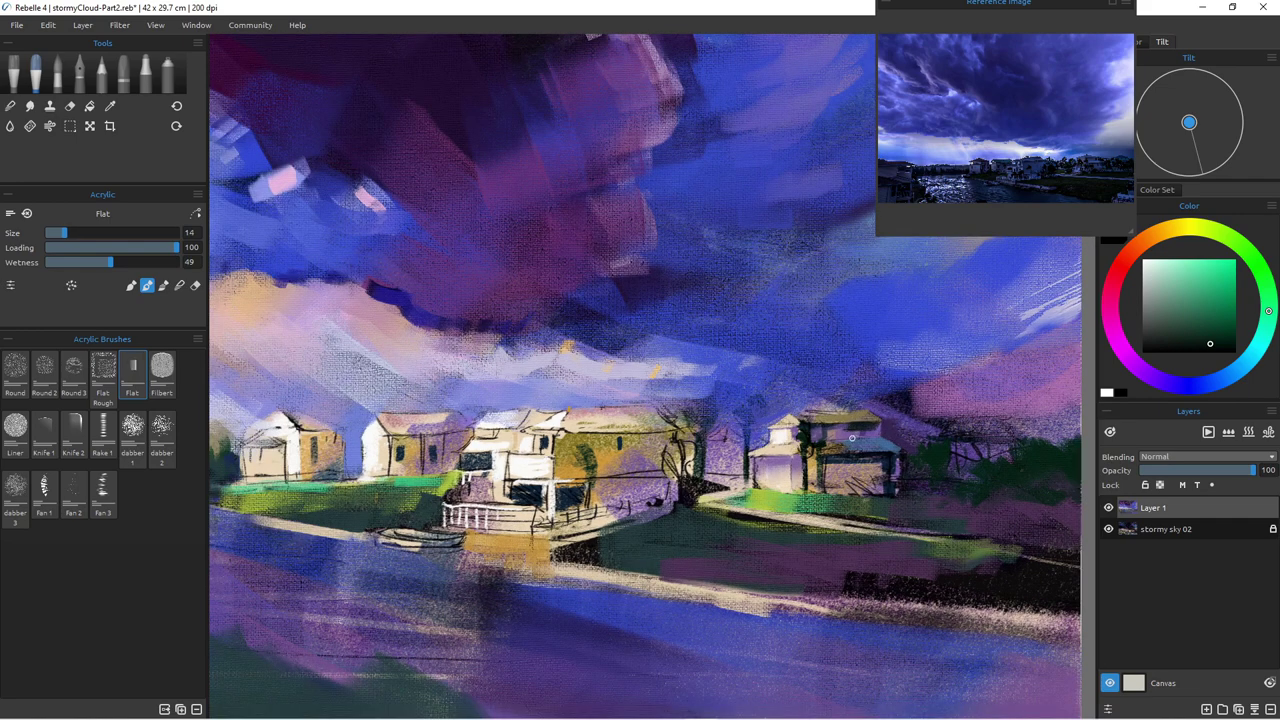
scroll(859, 433, "down", 3)
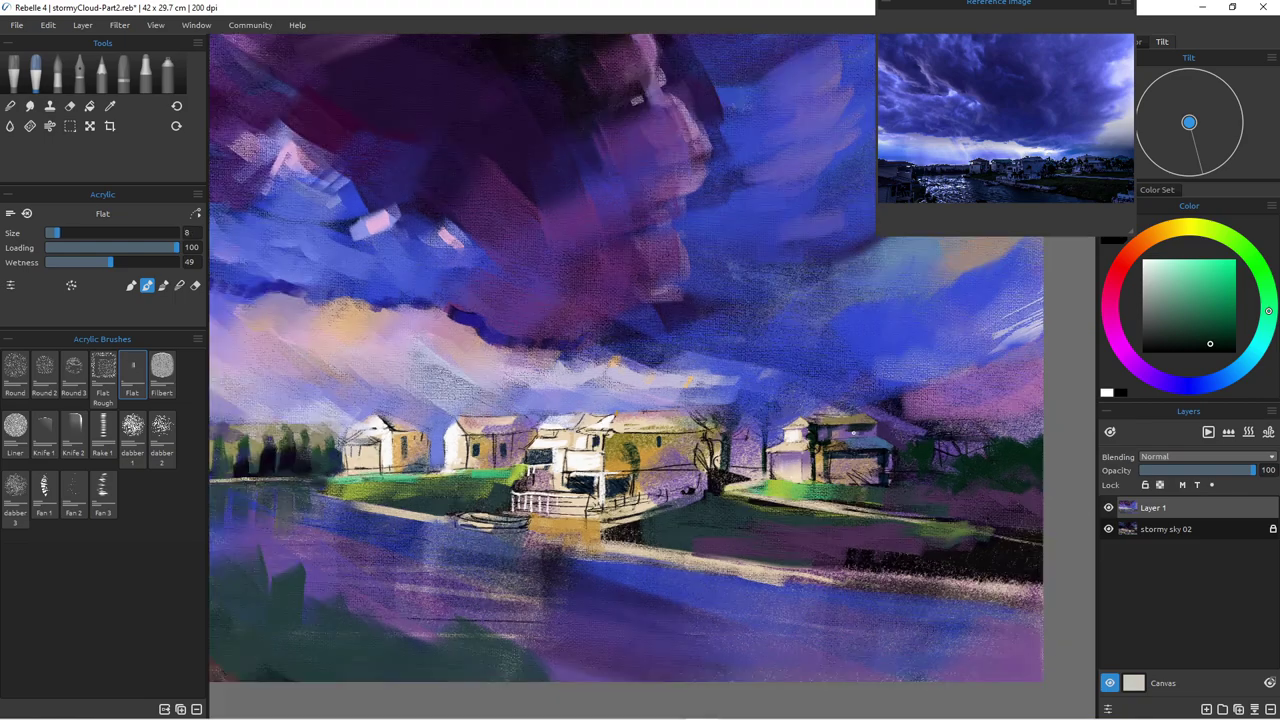
scroll(856, 432, "up", 6)
scroll(853, 432, "up", 4)
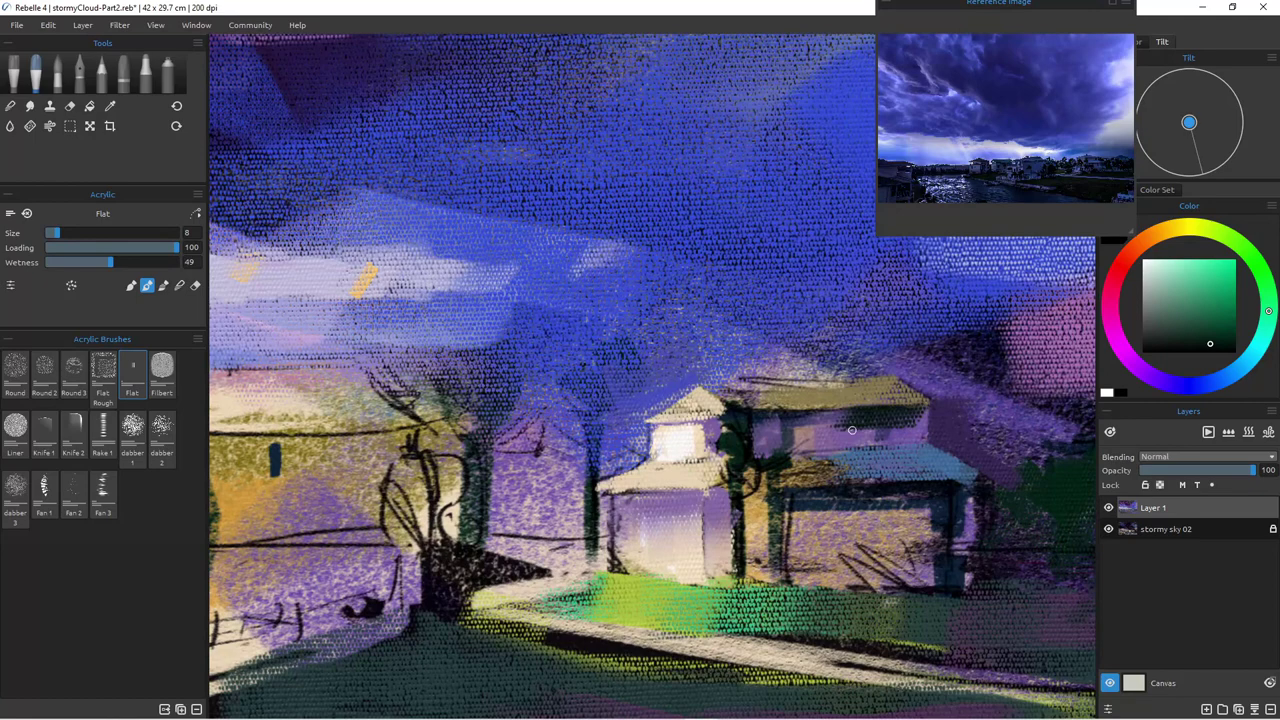
left_click(936, 462, "alt")
mouse_move(873, 403)
left_mouse_down()
mouse_move(920, 408)
mouse_move(830, 409)
mouse_move(884, 438)
mouse_move(926, 413)
mouse_move(819, 455)
mouse_move(845, 414)
mouse_move(769, 418)
left_mouse_up()
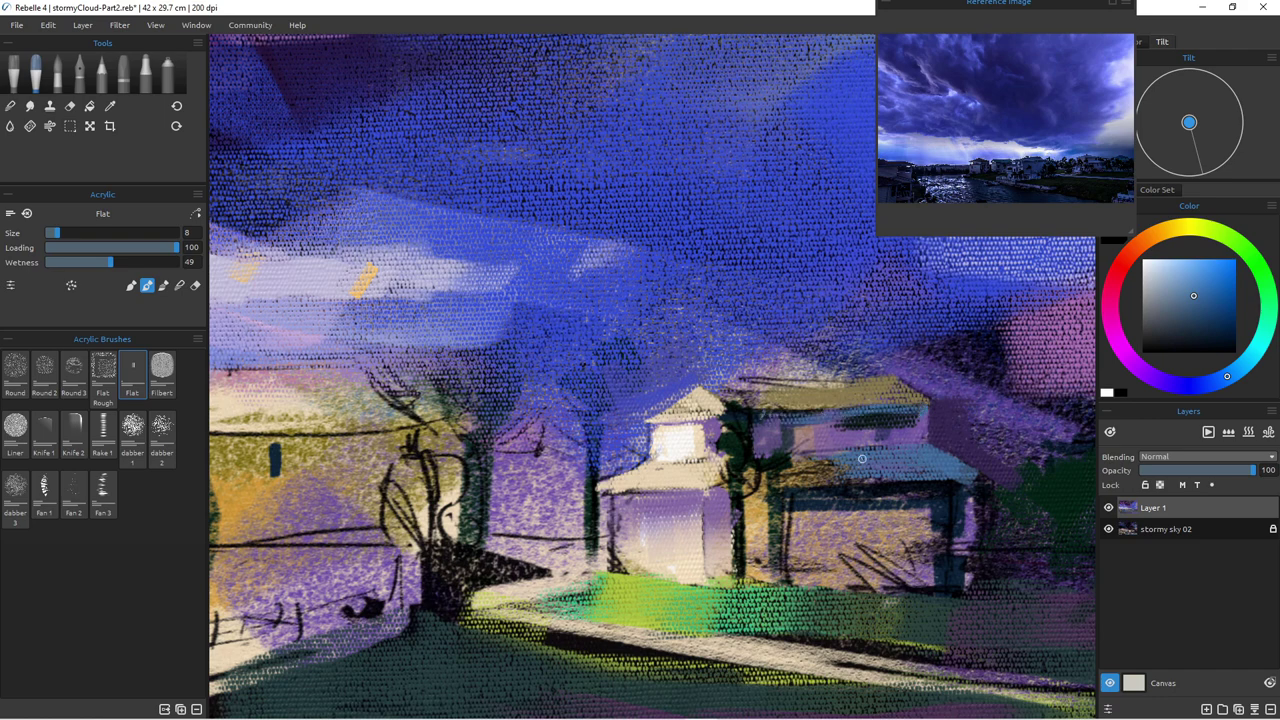
left_click(787, 403, "alt")
mouse_move(760, 387)
left_mouse_down()
mouse_move(709, 385)
mouse_move(807, 389)
mouse_move(732, 377)
left_mouse_up()
left_click(877, 461, "alt")
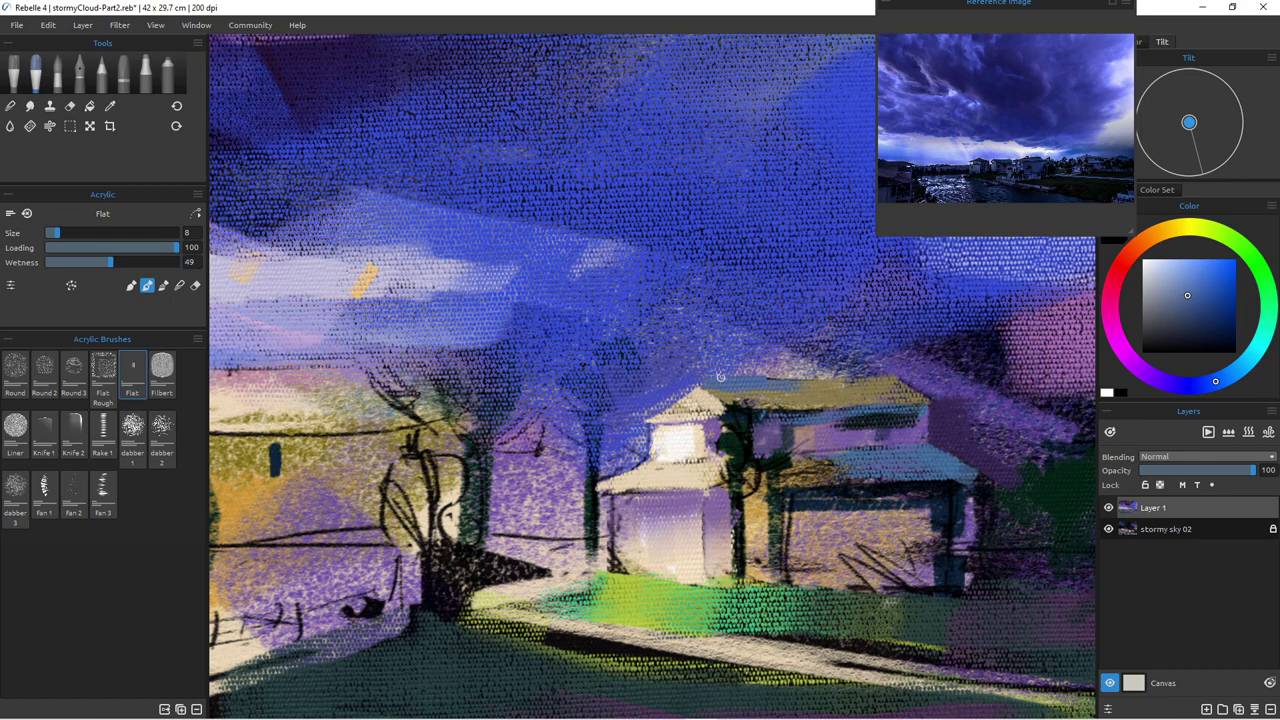
Step: Paint the upper-storey windows of the far-right house in sampled dark purple
left_click(898, 427, "alt")
mouse_move(907, 416)
left_mouse_down()
mouse_move(911, 439)
mouse_move(868, 434)
left_mouse_up()
mouse_move(864, 420)
left_mouse_down()
mouse_move(836, 425)
mouse_move(891, 432)
mouse_move(835, 410)
mouse_move(976, 358)
mouse_move(950, 349)
left_mouse_up()
left_click(888, 418, "alt")
key("i")
left_click_drag(879, 415, 877, 437)
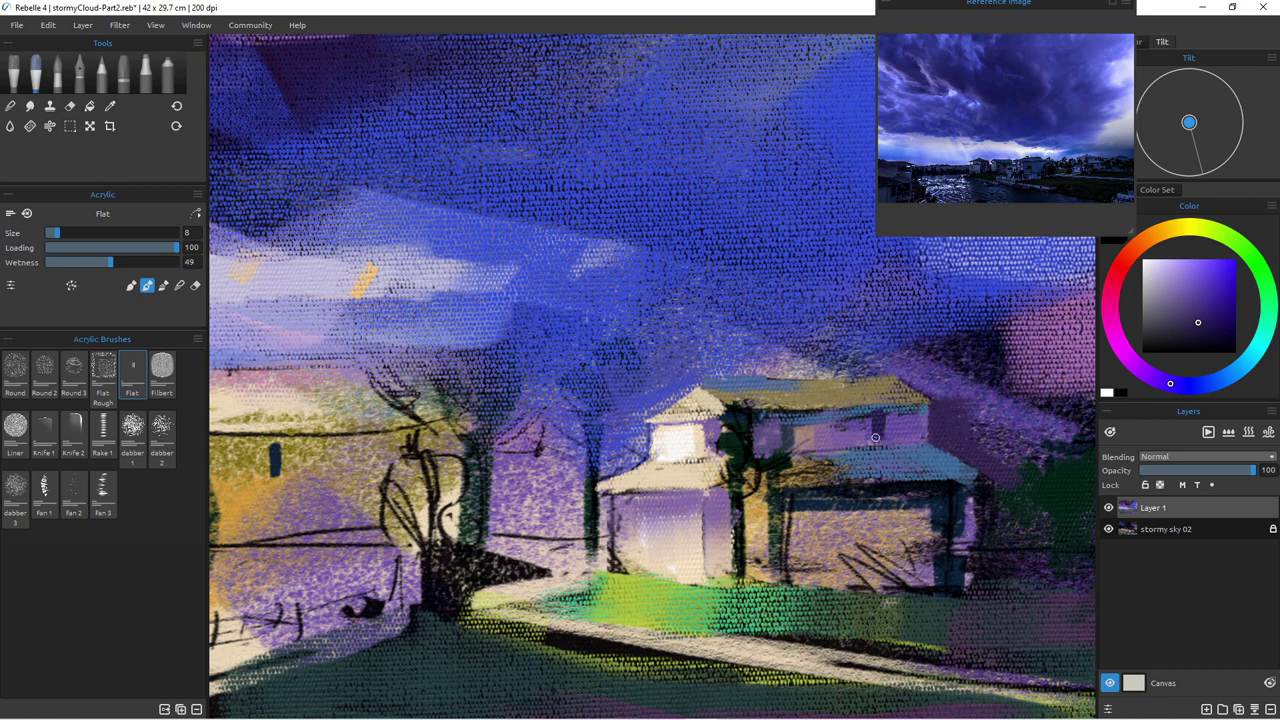
Step: Fill in the upper-storey wall with sampled dusty pink and extend the blue porch roof toward the trees
key("i")
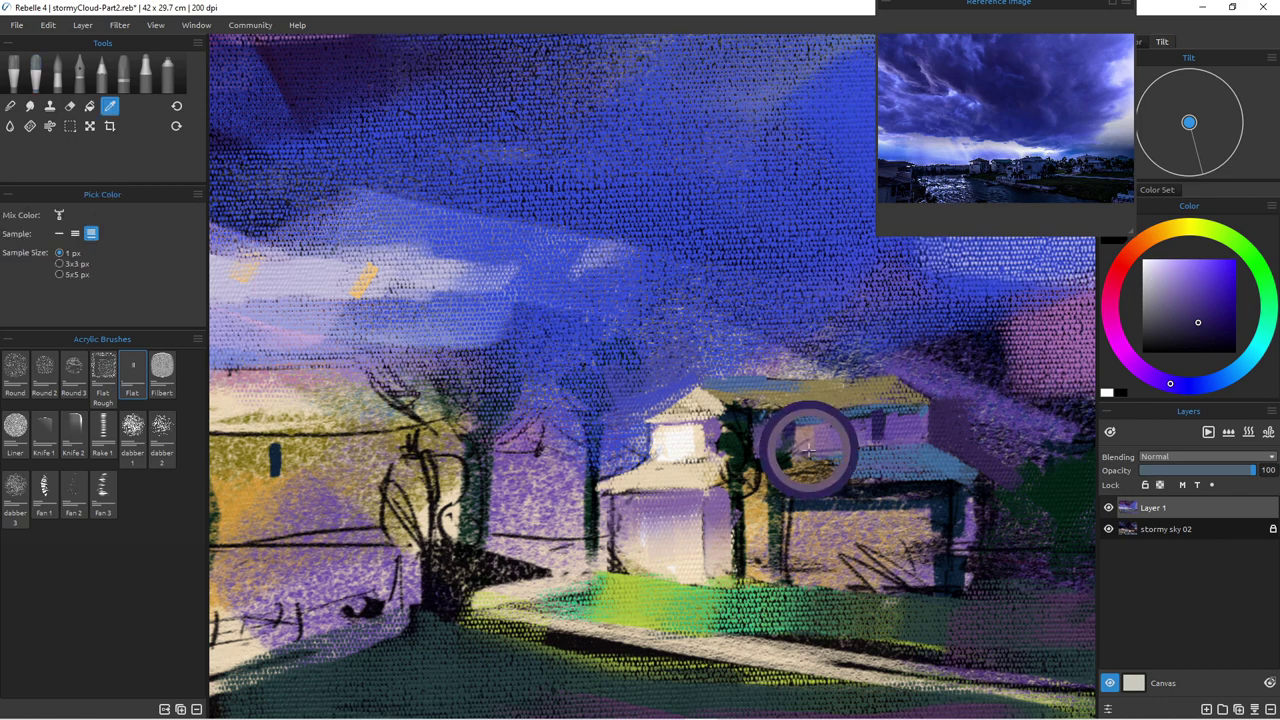
left_click(810, 450)
key("b")
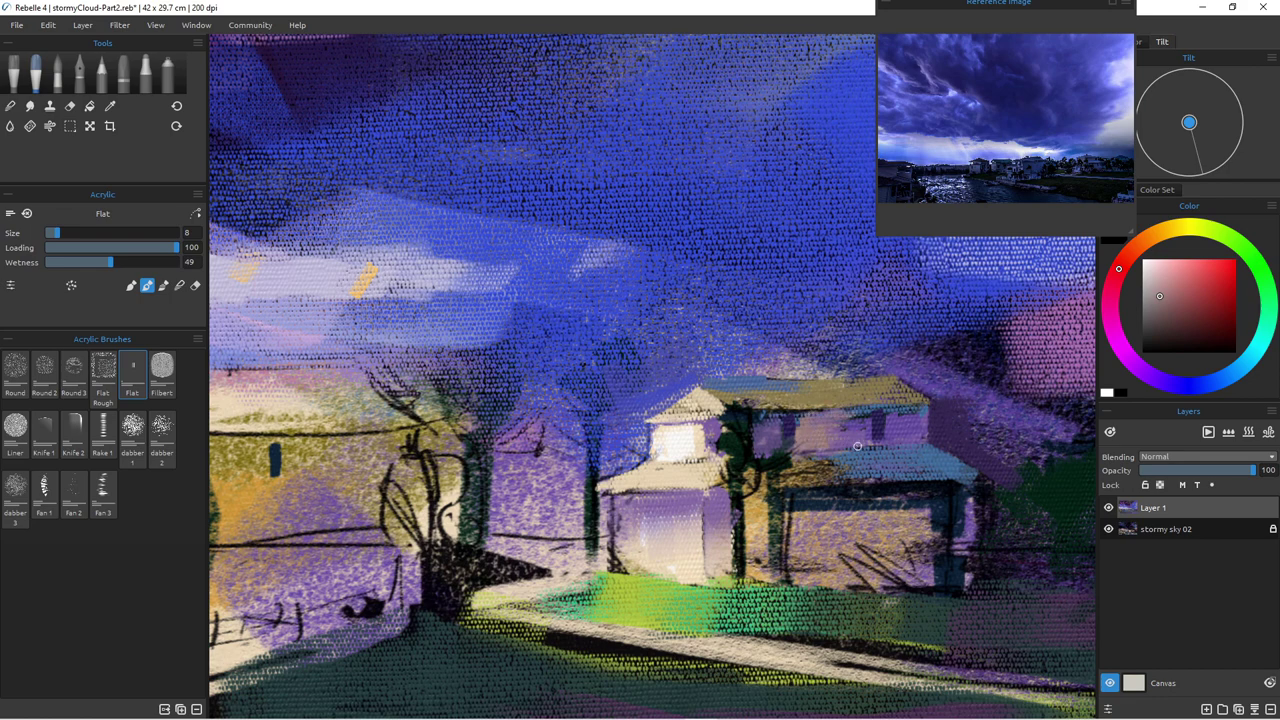
left_click_drag(756, 420, 758, 443)
left_click(840, 461, "alt")
mouse_move(843, 465)
left_mouse_down()
mouse_move(803, 473)
mouse_move(827, 477)
left_mouse_up()
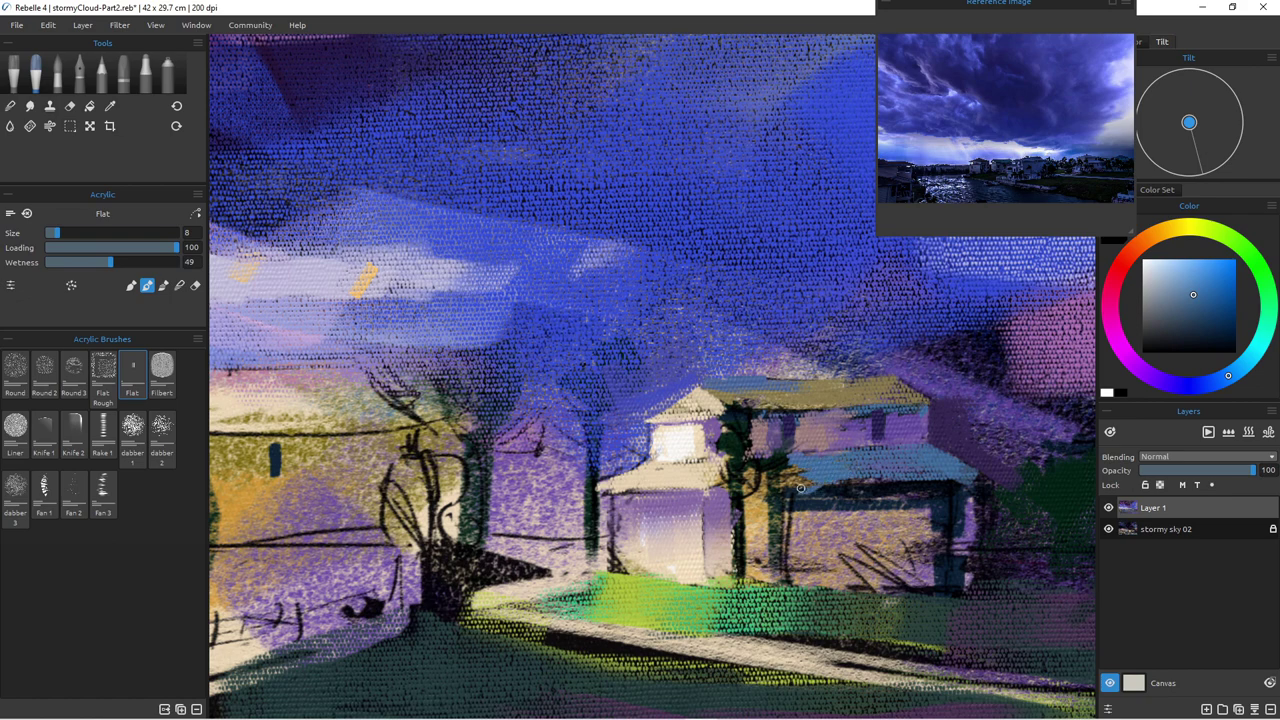
Step: Paint dark green trees in front of the far-right house, bringing the brush down to size 3 for the thin trunks
left_click(730, 443, "alt")
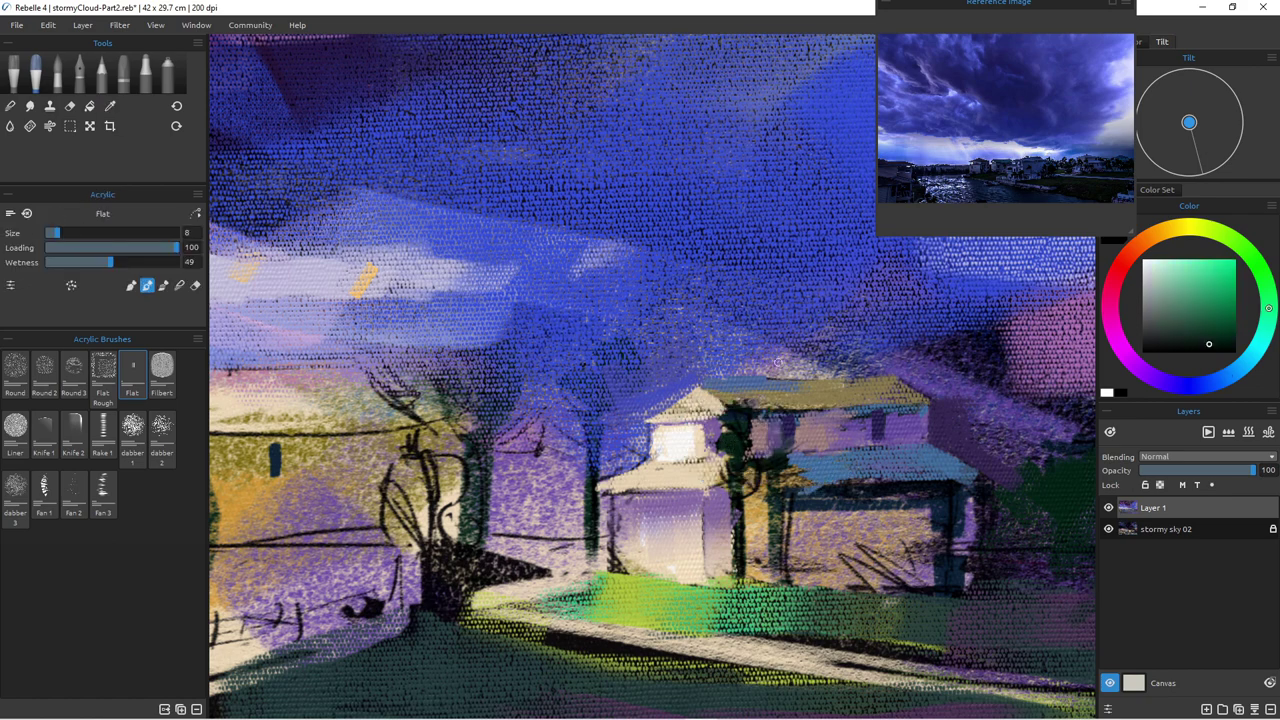
mouse_move(778, 476)
left_mouse_down()
mouse_move(781, 446)
mouse_move(788, 470)
mouse_move(772, 481)
mouse_move(791, 499)
mouse_move(770, 498)
mouse_move(767, 456)
mouse_move(768, 493)
left_mouse_up()
mouse_move(745, 456)
left_mouse_down()
mouse_move(733, 486)
mouse_move(714, 474)
mouse_move(732, 461)
mouse_move(730, 475)
mouse_move(727, 457)
mouse_move(728, 500)
mouse_move(716, 475)
mouse_move(716, 499)
mouse_move(730, 501)
mouse_move(760, 495)
left_mouse_up()
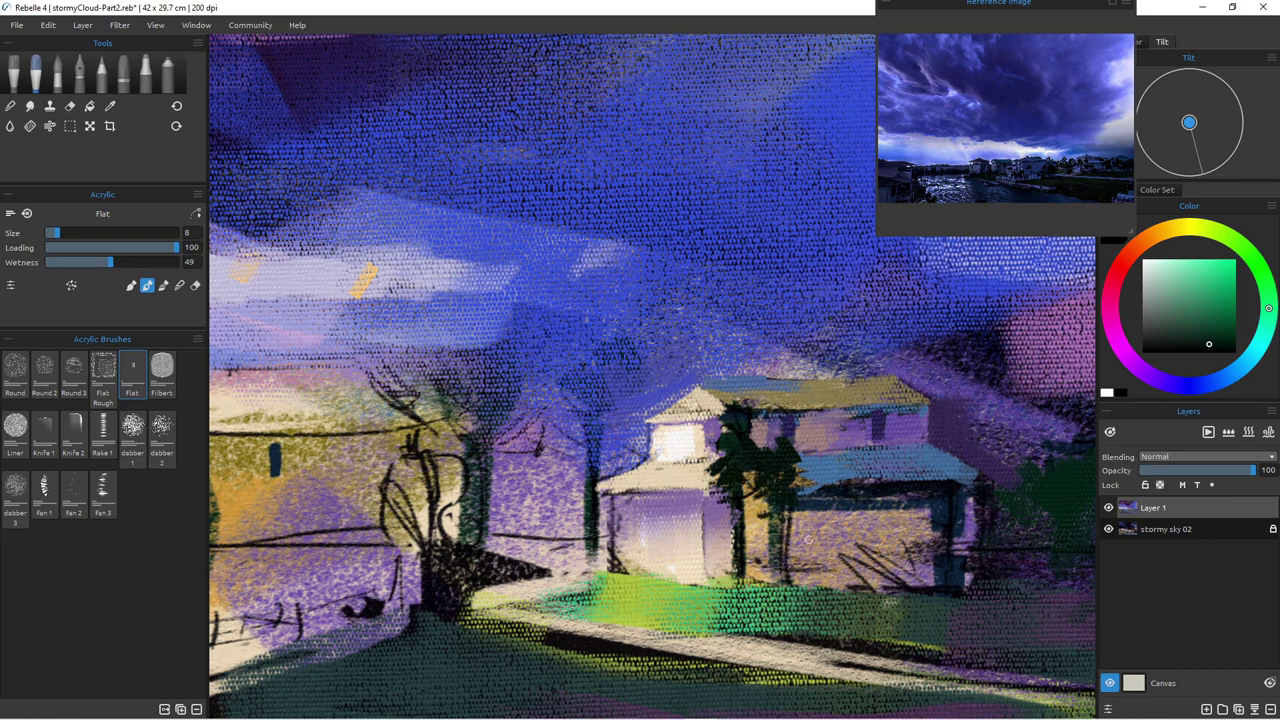
mouse_move(812, 510)
left_mouse_down()
mouse_move(806, 522)
mouse_move(843, 528)
mouse_move(819, 532)
mouse_move(820, 507)
mouse_move(815, 583)
left_mouse_up()
key("[")
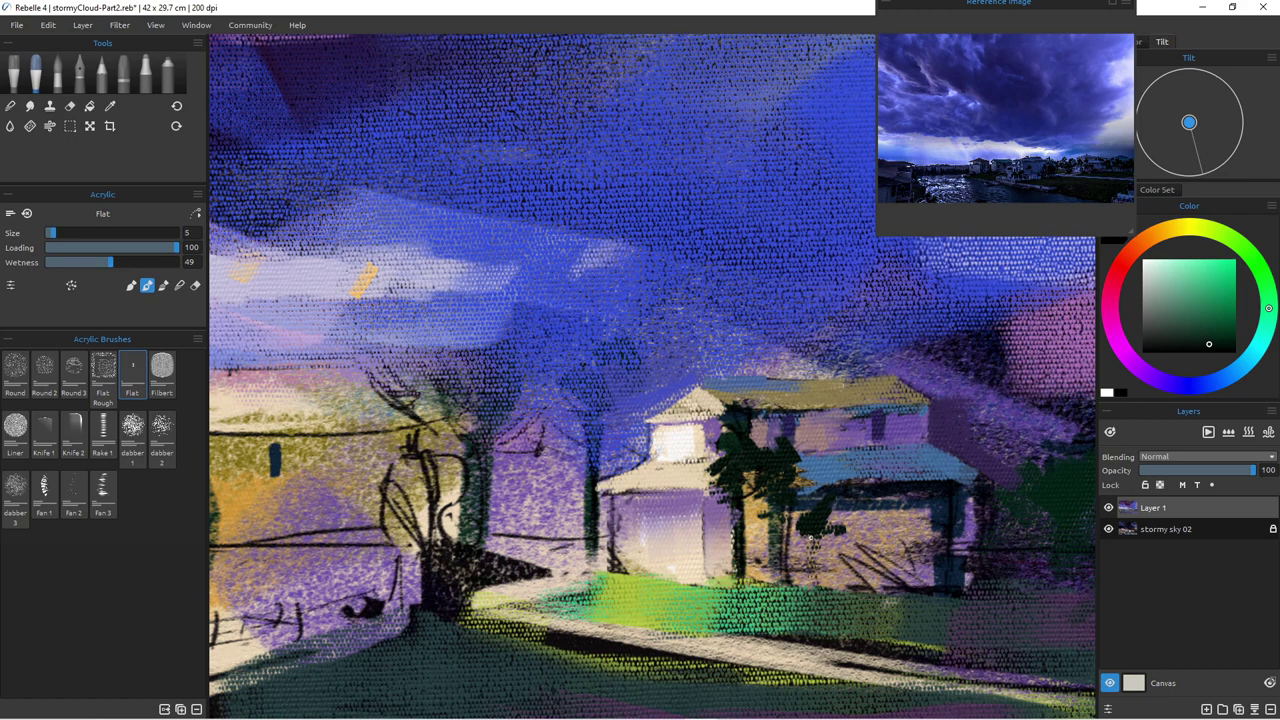
left_click_drag(815, 529, 816, 584)
left_click_drag(778, 512, 781, 573)
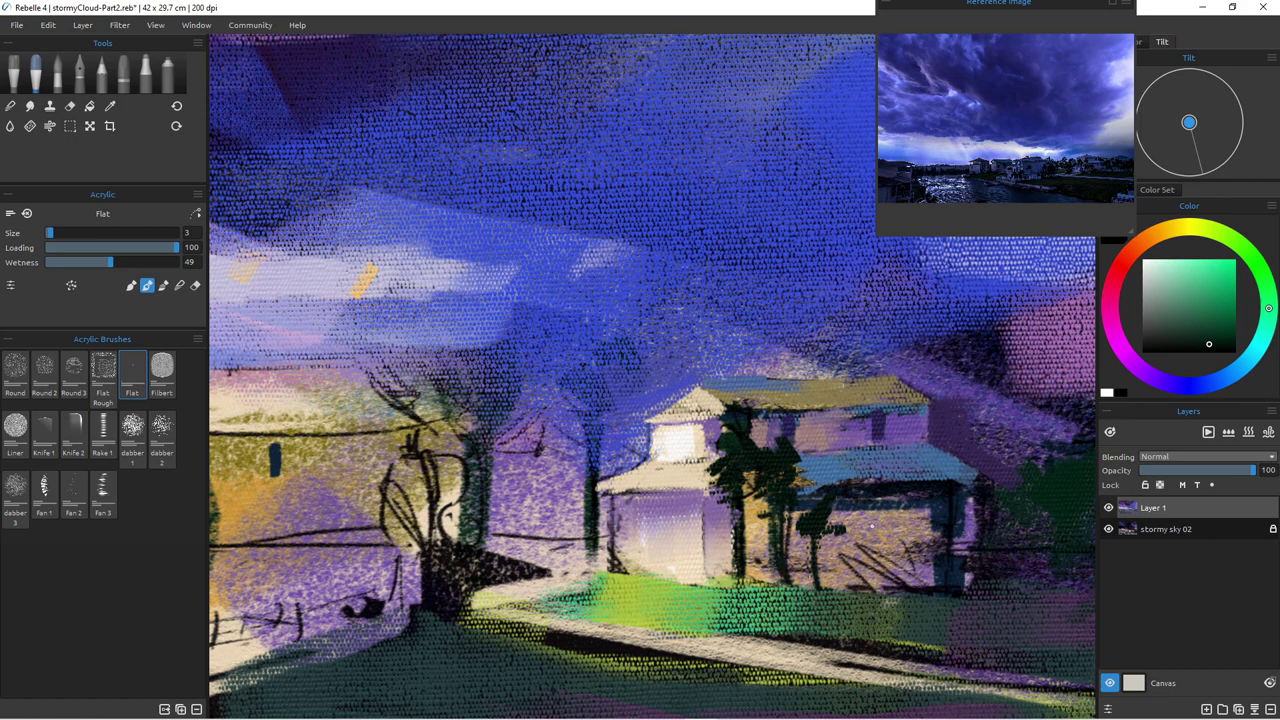
Step: Paint sampled mauve between the tree trunks and add a purple shadow to the adjacent wall at brush size 14
left_click(871, 530, "alt")
mouse_move(788, 515)
left_mouse_down()
mouse_move(787, 567)
mouse_move(772, 555)
left_mouse_up()
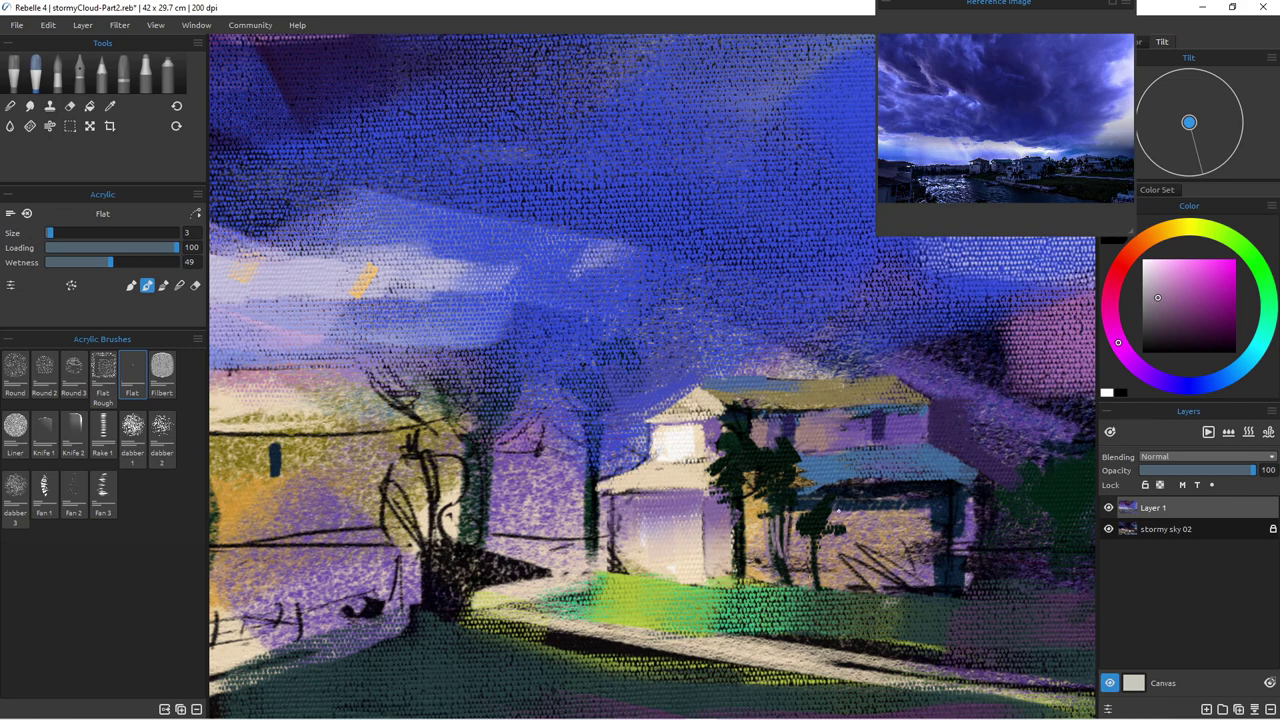
left_click(929, 571, "alt")
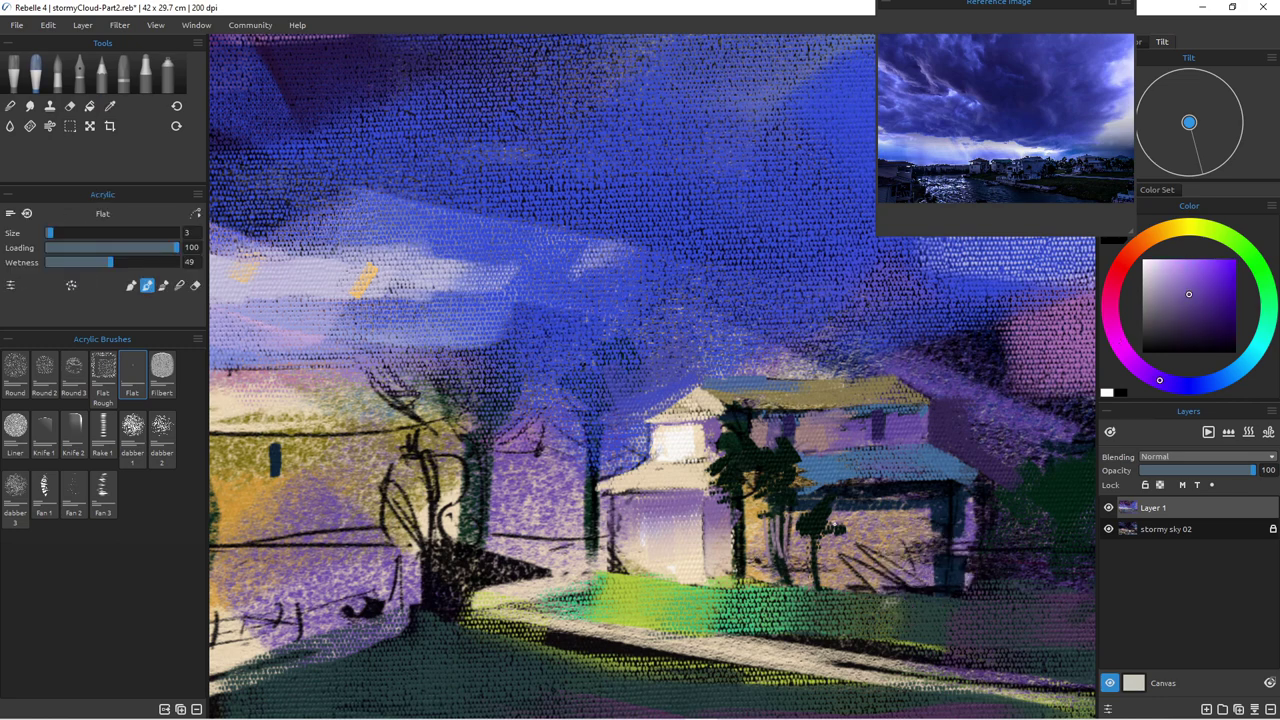
key("]")
key("]")
key("]")
key("]")
mouse_move(725, 530)
left_mouse_down()
mouse_move(718, 566)
mouse_move(761, 575)
left_mouse_up()
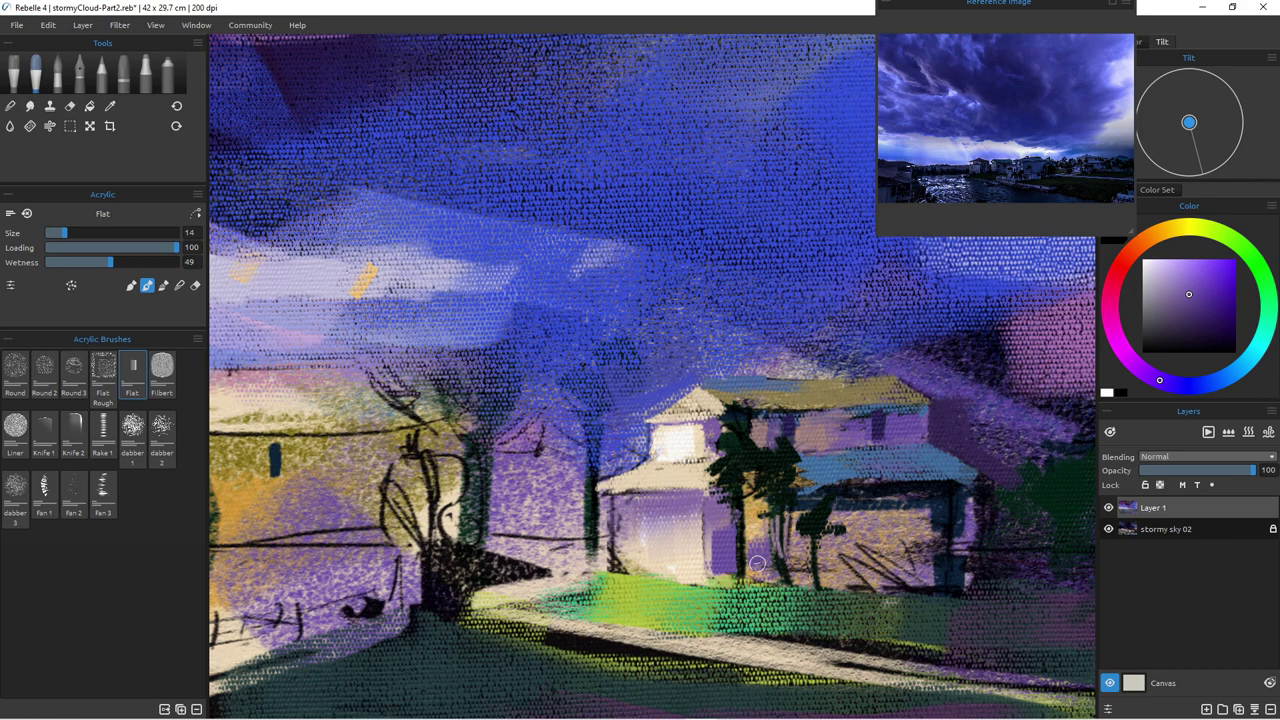
Step: Darken the shadow under the blue porch roof with sampled dark blue
left_click(836, 494, "alt")
left_click_drag(801, 492, 840, 495)
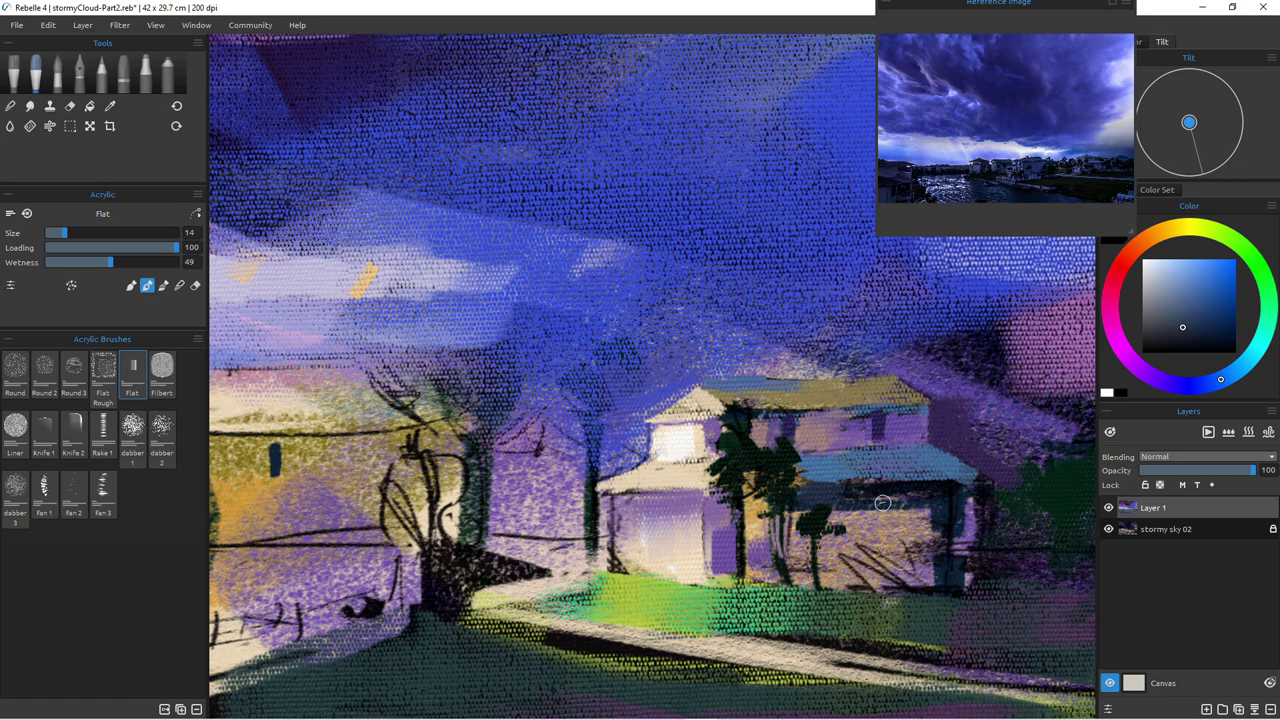
left_click_drag(979, 488, 976, 514)
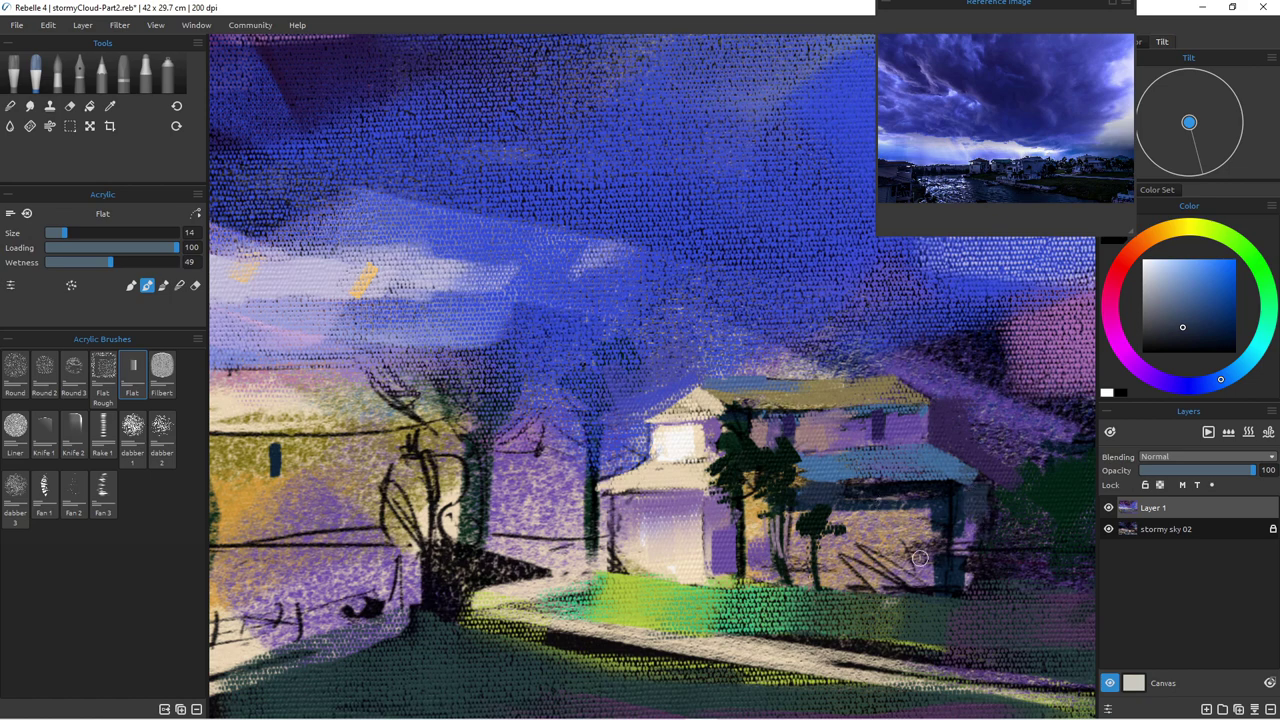
Step: Paint the porch's outer post, roof edge and railing in sampled light blue, bringing the brush size to 6
left_click(944, 463, "alt")
key("[")
key("[")
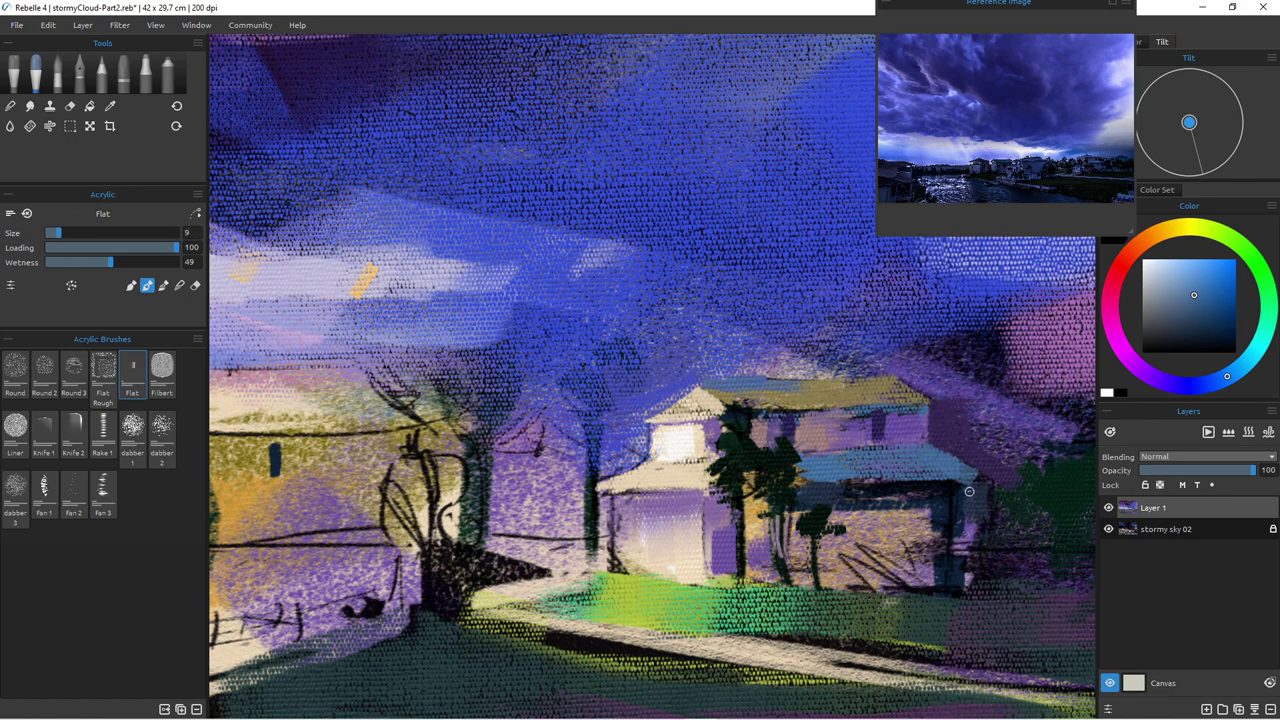
left_click_drag(982, 479, 984, 541)
left_click_drag(976, 477, 954, 479)
key("bracketright")
key("bracketright")
left_click_drag(952, 529, 927, 532)
key("bracketleft")
left_click_drag(986, 532, 985, 577)
Step: Add dark purple window strokes under the porch roof and refine the wall around them with sampled warm beige
left_click(875, 425, "alt")
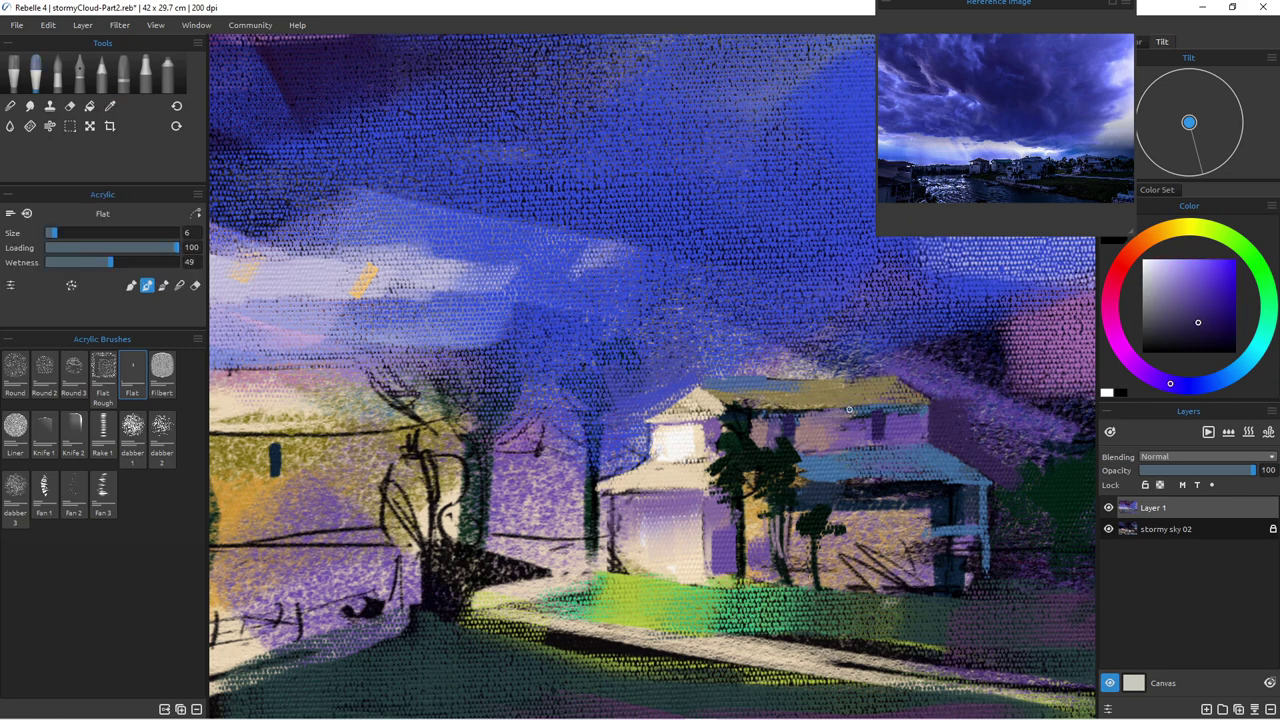
left_click_drag(902, 497, 904, 541)
left_click_drag(925, 495, 930, 560)
left_click_drag(920, 494, 919, 543)
left_click(908, 523, "alt")
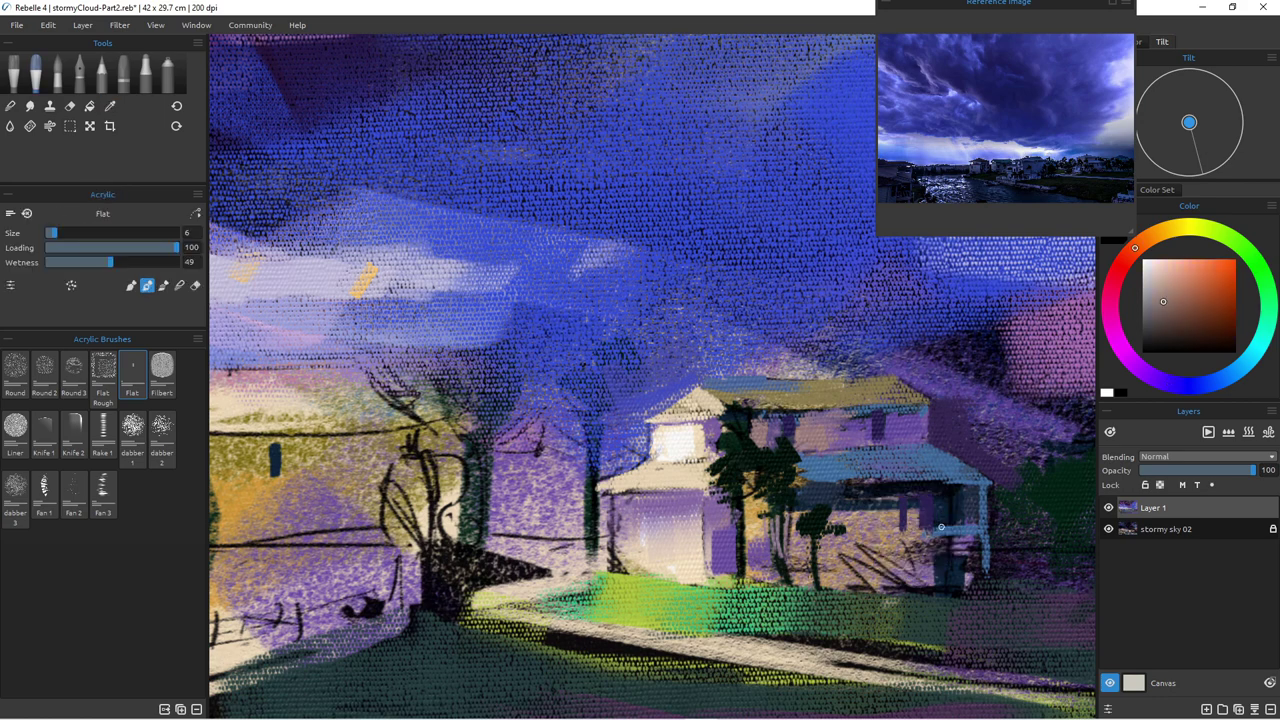
left_click_drag(936, 511, 937, 576)
left_click_drag(919, 512, 920, 530)
Step: Paint dark green bushes in front of the porch and a dark edge along the base of the house
left_click(895, 553, "alt")
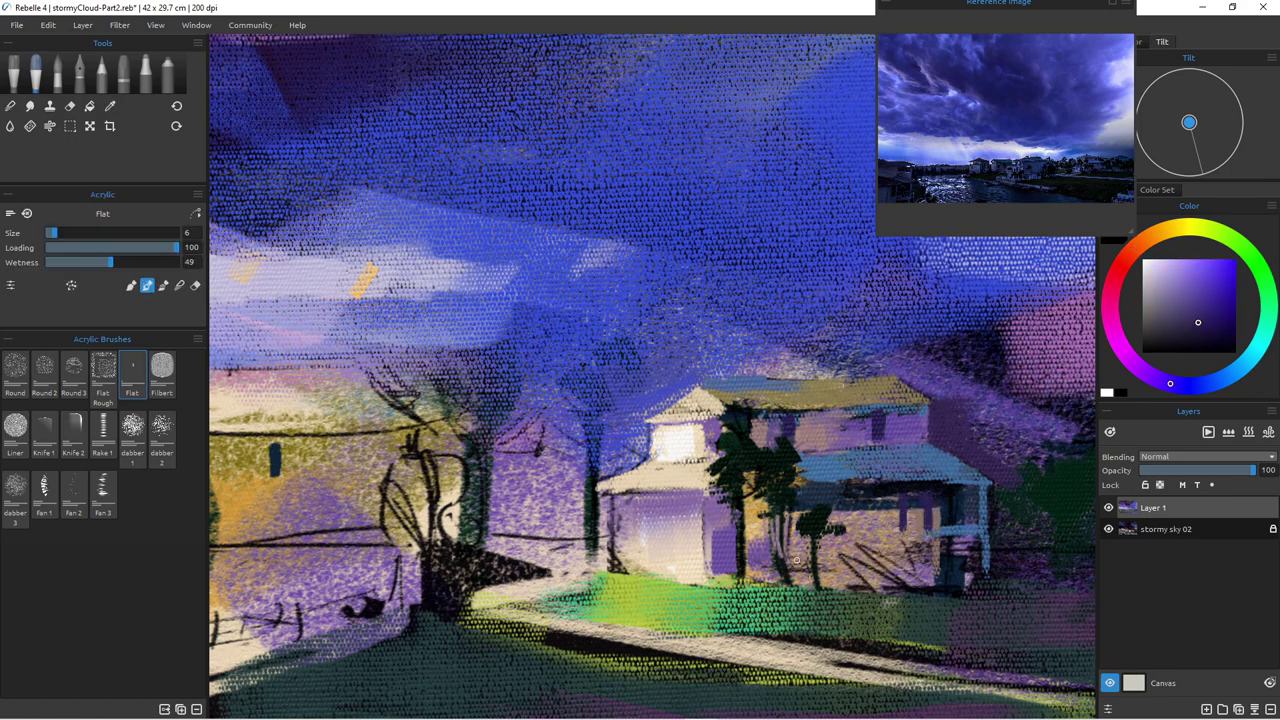
mouse_move(855, 565)
left_mouse_down()
mouse_move(823, 538)
mouse_move(871, 561)
mouse_move(845, 577)
mouse_move(872, 584)
mouse_move(872, 556)
mouse_move(912, 586)
left_mouse_up()
left_click(808, 519, "alt")
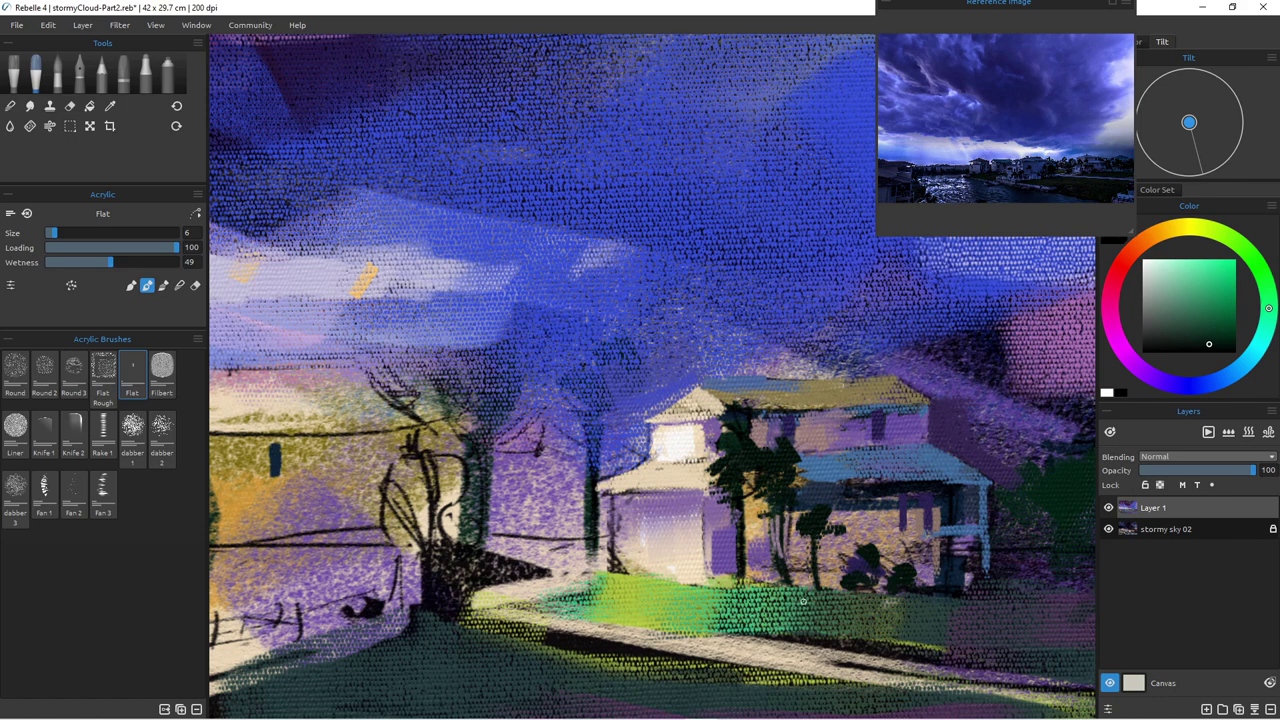
left_click_drag(838, 592, 730, 592)
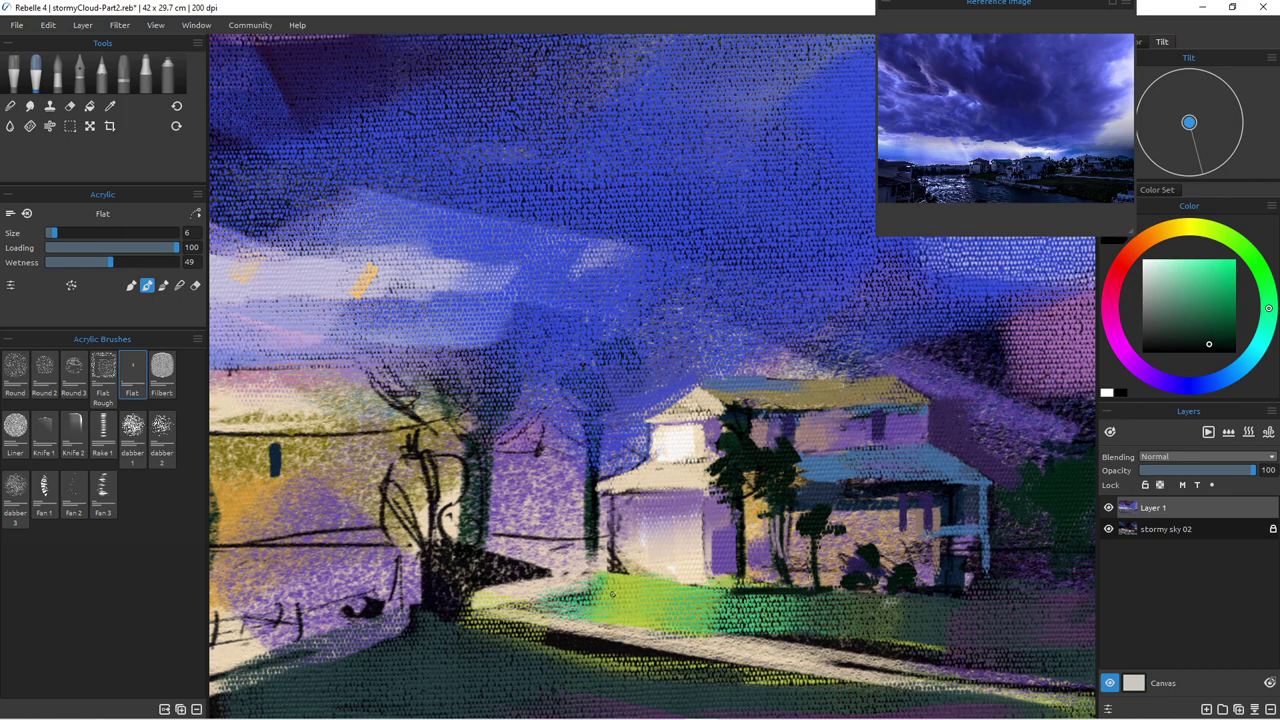
Step: Paint posts and a railing on the front wing's lower storey in a lightened sampled blue
left_click(829, 457, "alt")
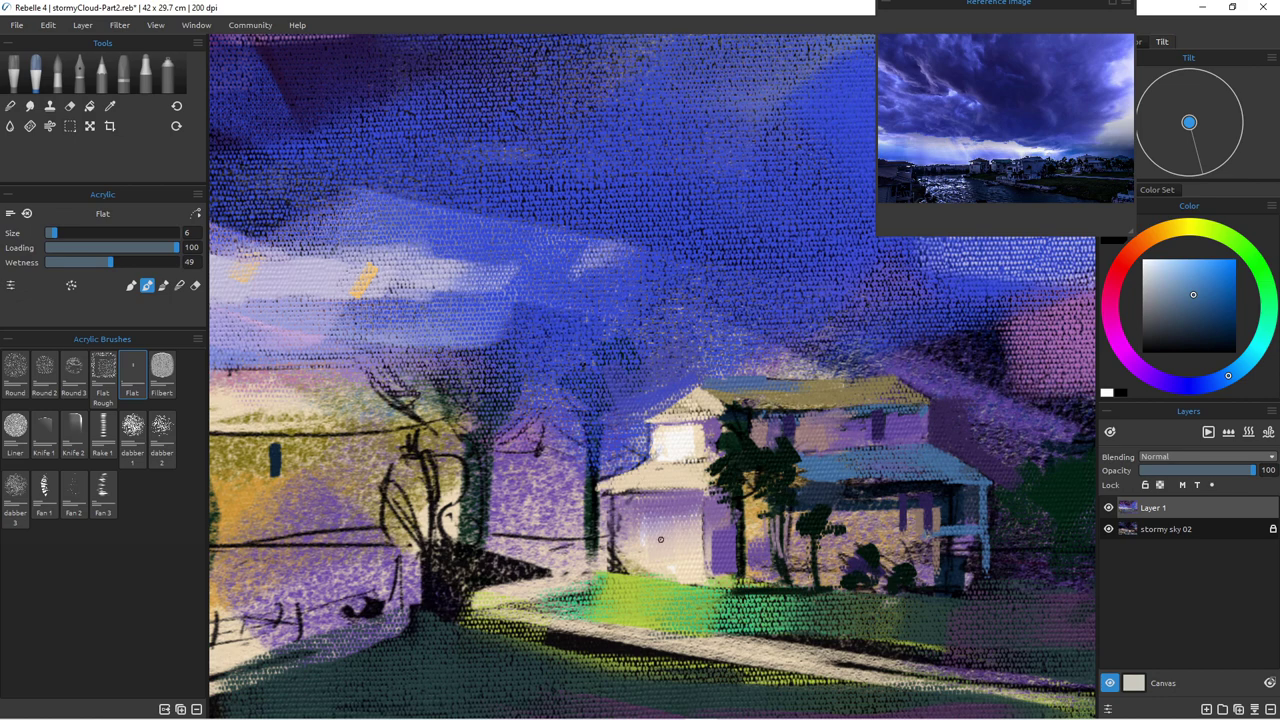
left_click_drag(699, 539, 642, 533)
left_click(1172, 269)
left_click_drag(704, 533, 633, 533)
left_click_drag(701, 492, 701, 578)
left_click_drag(702, 528, 703, 576)
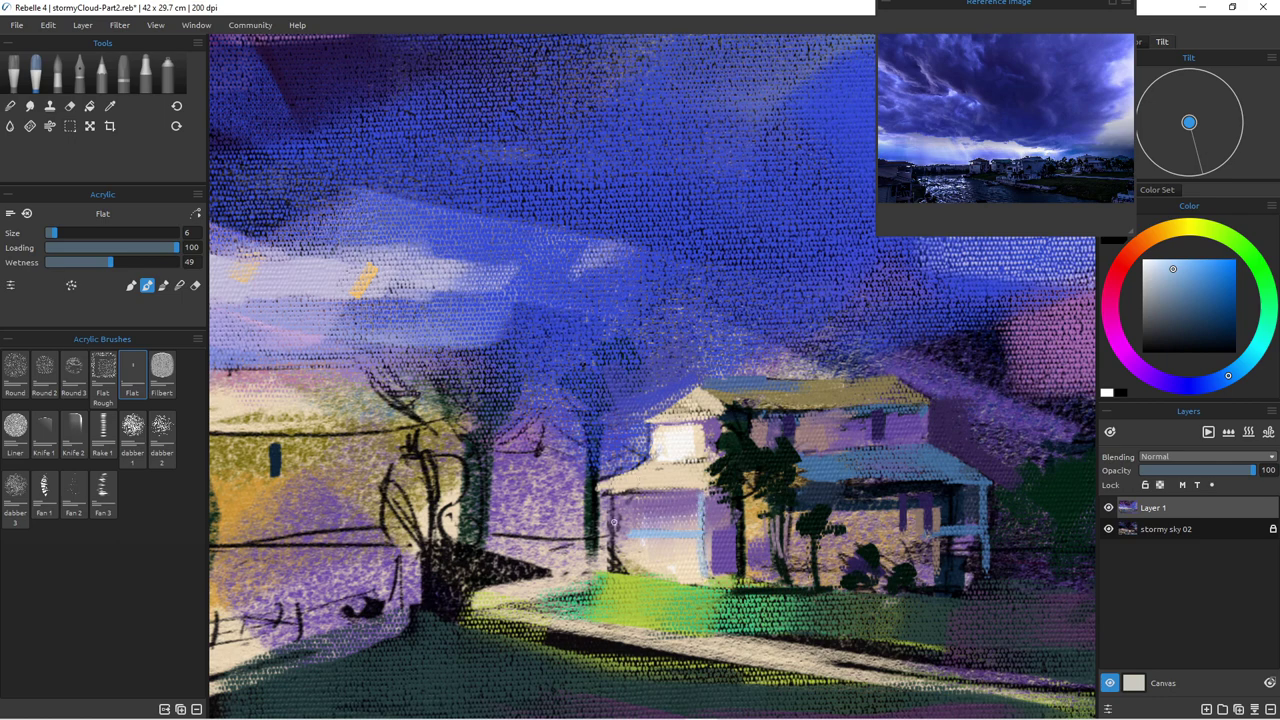
left_click_drag(612, 497, 614, 566)
left_click_drag(672, 488, 701, 489)
Step: Paint a dark green bush behind the front wing's roof and touch up around its outer post at brush size 10
left_click(589, 506, "alt")
left_click(723, 443, "alt")
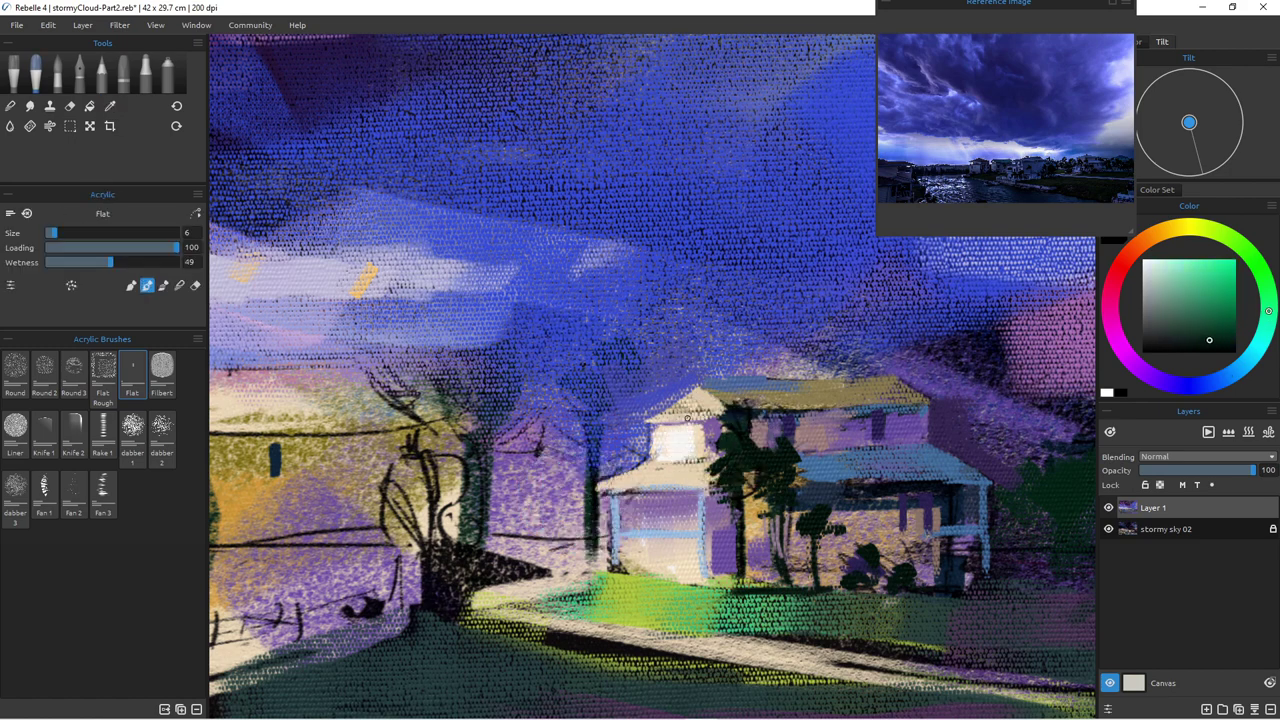
key("bracketright")
key("bracketright")
key("bracketright")
key("bracketright")
mouse_move(620, 440)
left_mouse_down()
mouse_move(608, 468)
mouse_move(630, 460)
mouse_move(616, 471)
left_mouse_up()
key("bracketleft")
key("bracketleft")
key("bracketleft")
key("bracketleft")
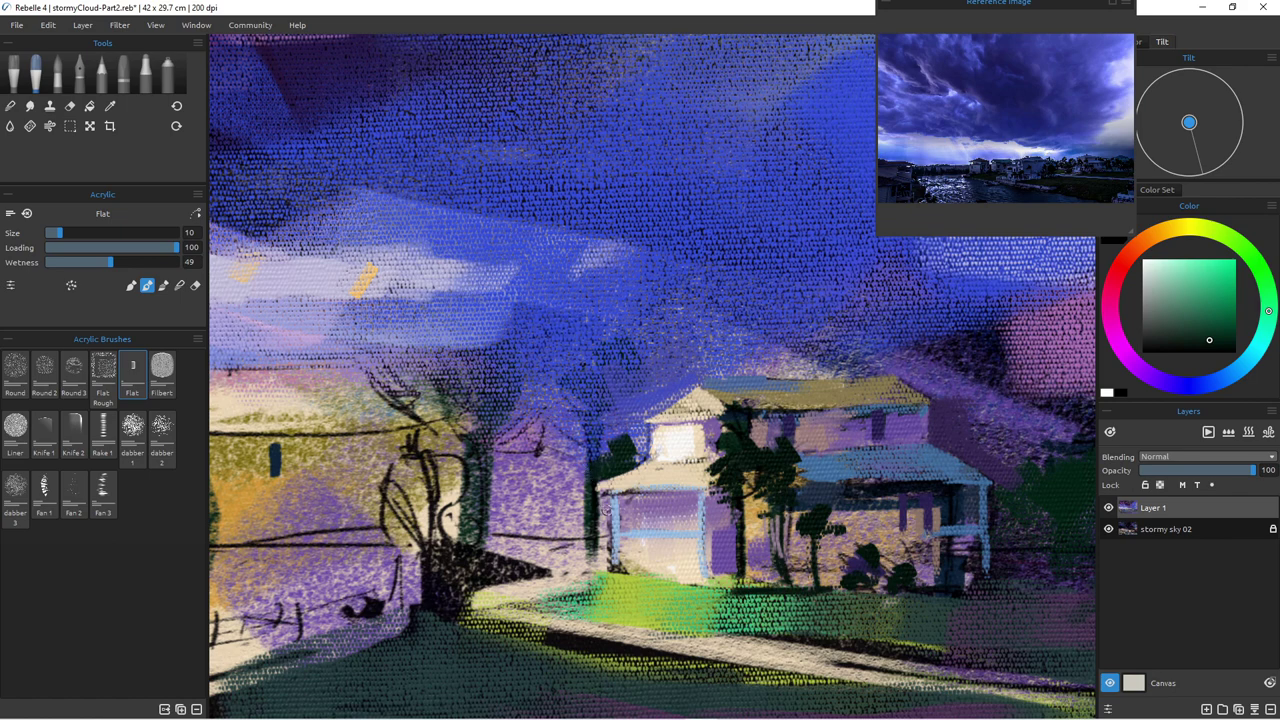
mouse_move(606, 502)
left_mouse_down()
mouse_move(604, 541)
mouse_move(626, 544)
left_mouse_up()
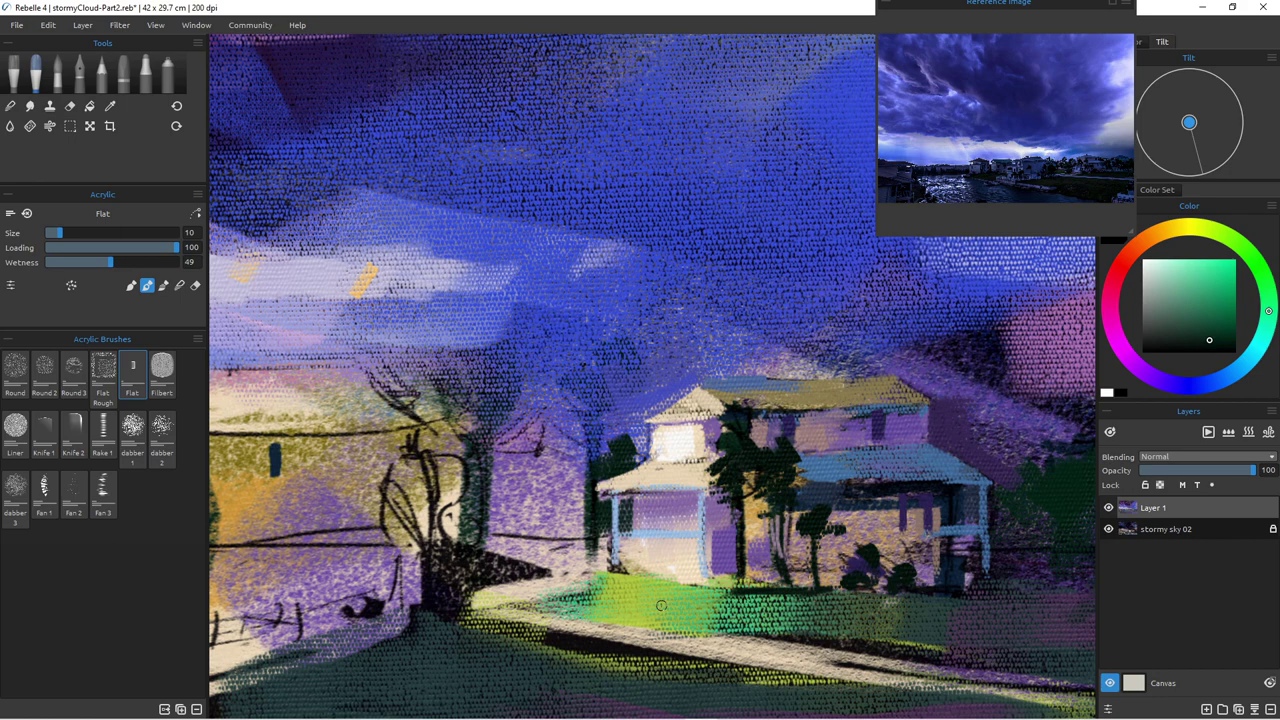
left_click_drag(622, 545, 627, 569)
Step: Build up the tall dark green tree beside the front wing, bringing the brush size to 5
mouse_move(608, 376)
left_mouse_down()
mouse_move(642, 372)
mouse_move(628, 396)
mouse_move(600, 373)
mouse_move(603, 404)
mouse_move(618, 411)
mouse_move(580, 420)
mouse_move(606, 442)
mouse_move(598, 490)
left_mouse_up()
key("bracketright")
key("bracketright")
key("bracketright")
key("bracketright")
key("bracketleft")
key("bracketleft")
left_click_drag(606, 438, 598, 488)
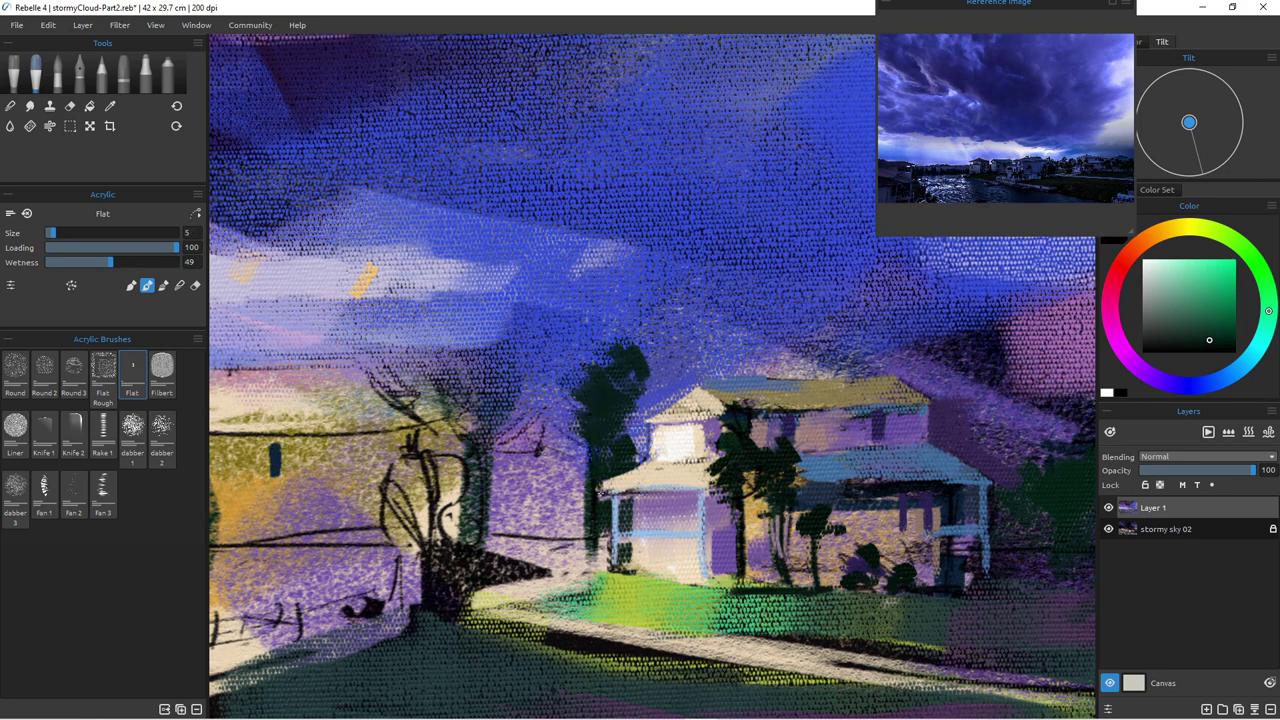
Step: Carve the tall tree's outline and foliage gaps with sampled sky blue at brush size 12
left_click(543, 386, "alt")
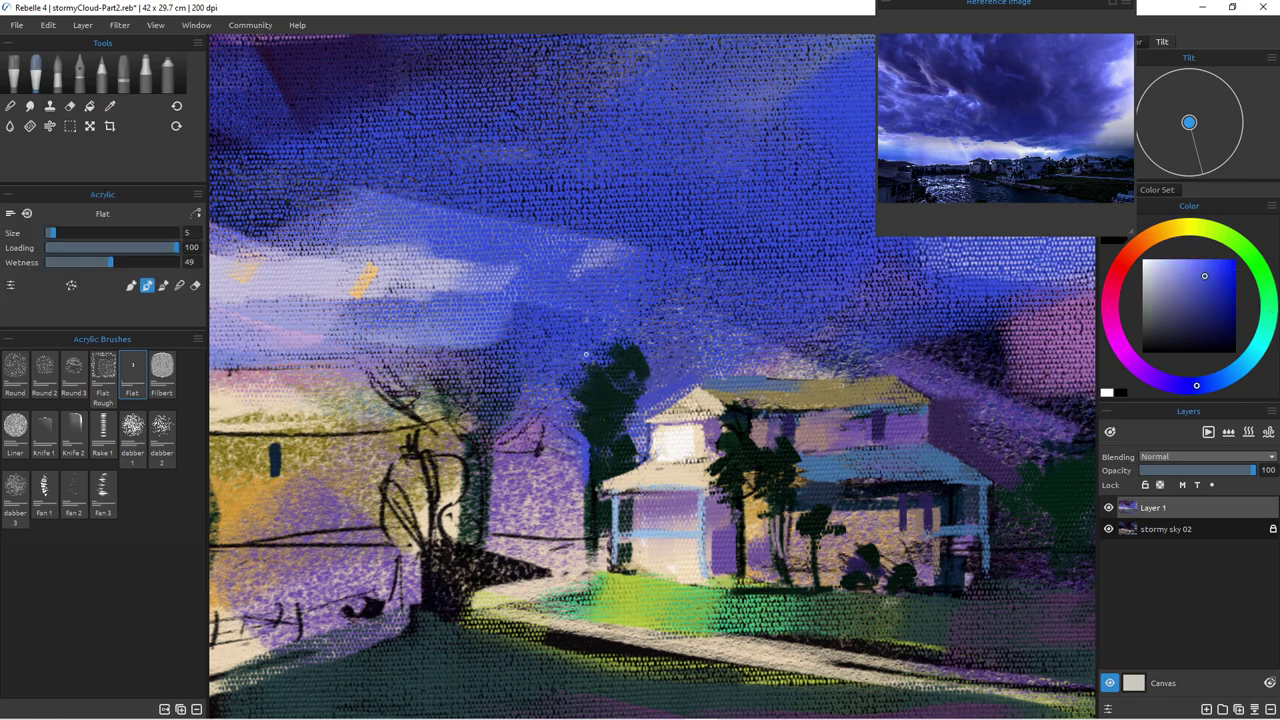
key("bracketright")
mouse_move(576, 371)
left_mouse_down()
mouse_move(594, 382)
mouse_move(580, 403)
left_mouse_up()
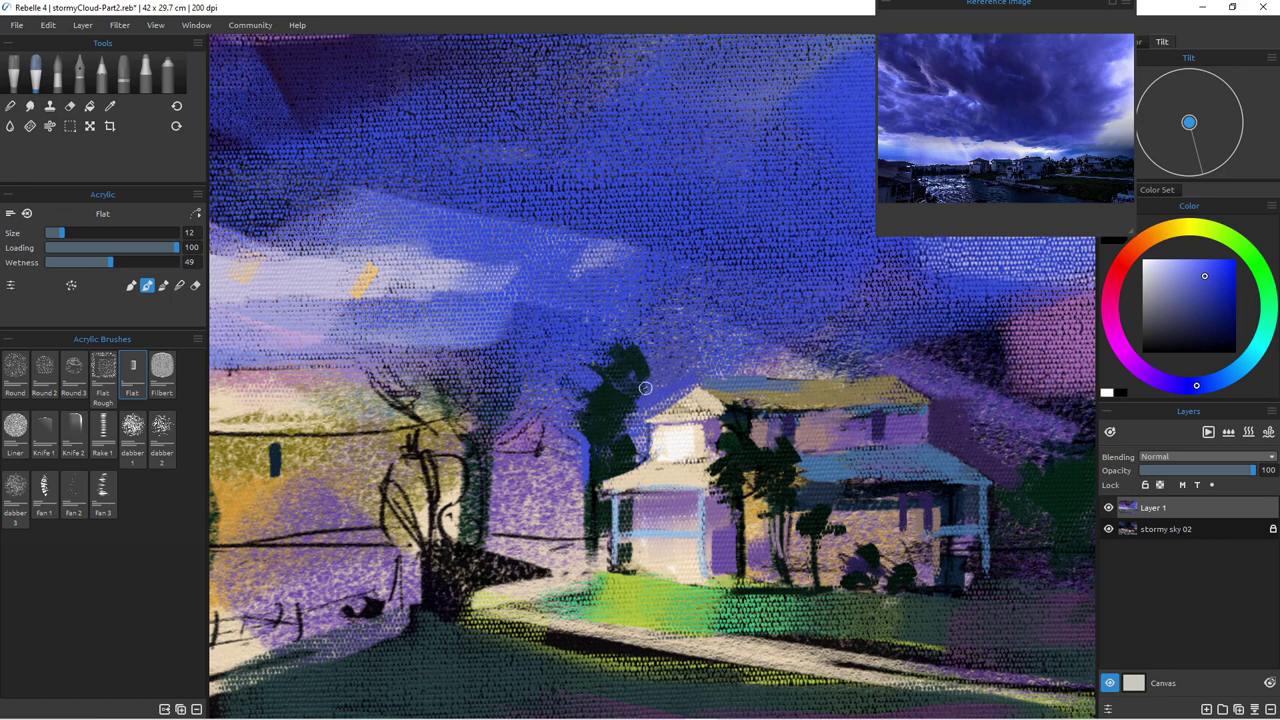
mouse_move(632, 369)
left_mouse_down()
mouse_move(618, 374)
mouse_move(627, 426)
mouse_move(604, 446)
left_mouse_up()
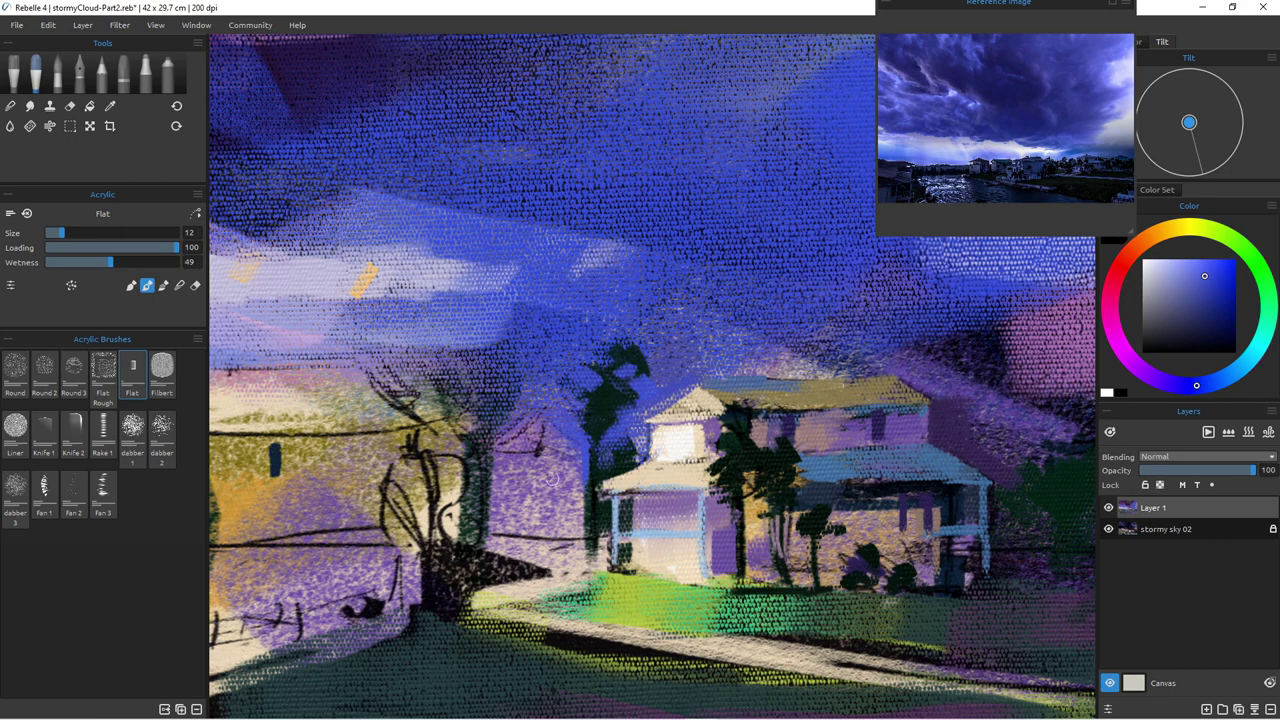
Step: Fill the small distant house between the two larger ones with sampled purple and add a dark shape below its gable
left_click(527, 481, "alt")
left_click(517, 463, "alt")
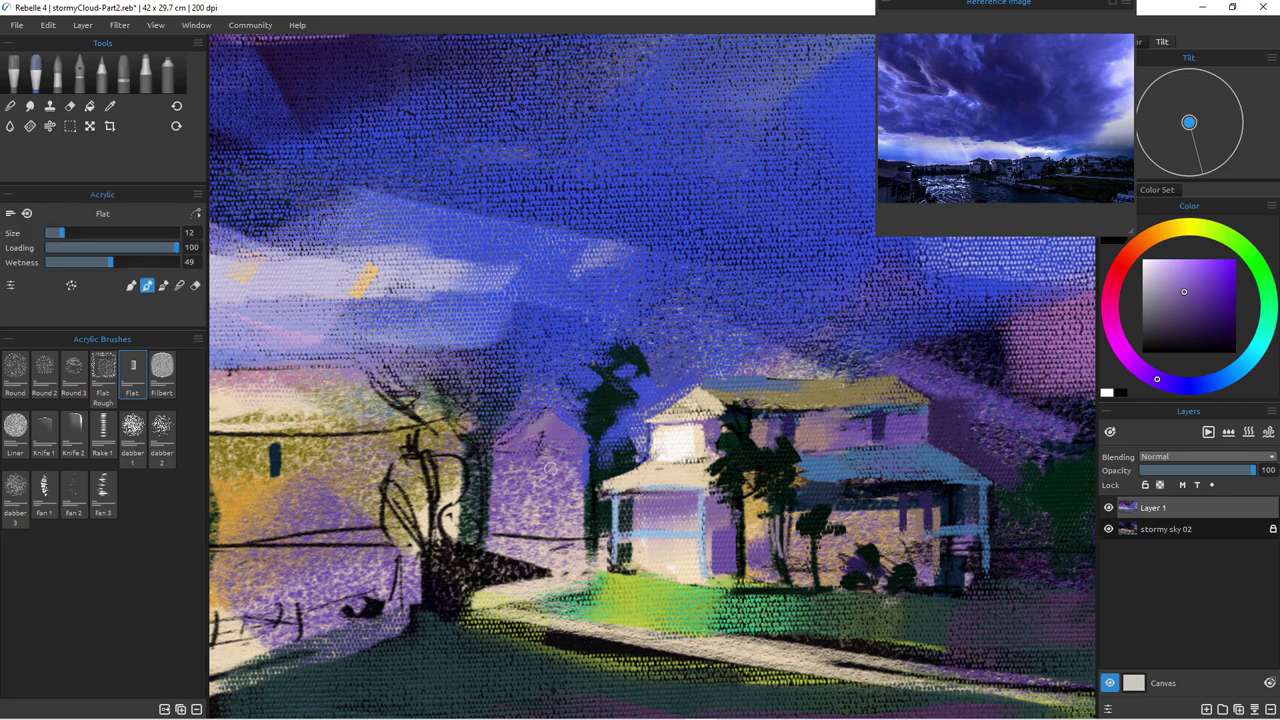
left_click(592, 495, "alt")
left_click_drag(558, 490, 582, 502)
mouse_move(548, 461)
left_mouse_down()
mouse_move(561, 482)
mouse_move(515, 490)
mouse_move(530, 495)
mouse_move(515, 510)
mouse_move(585, 527)
mouse_move(554, 547)
mouse_move(547, 518)
mouse_move(598, 540)
mouse_move(490, 540)
mouse_move(580, 540)
mouse_move(550, 540)
left_mouse_up()
Step: Paint dark green ground at the foot of the small purple house and dark foliage along its side
left_click(766, 615, "alt")
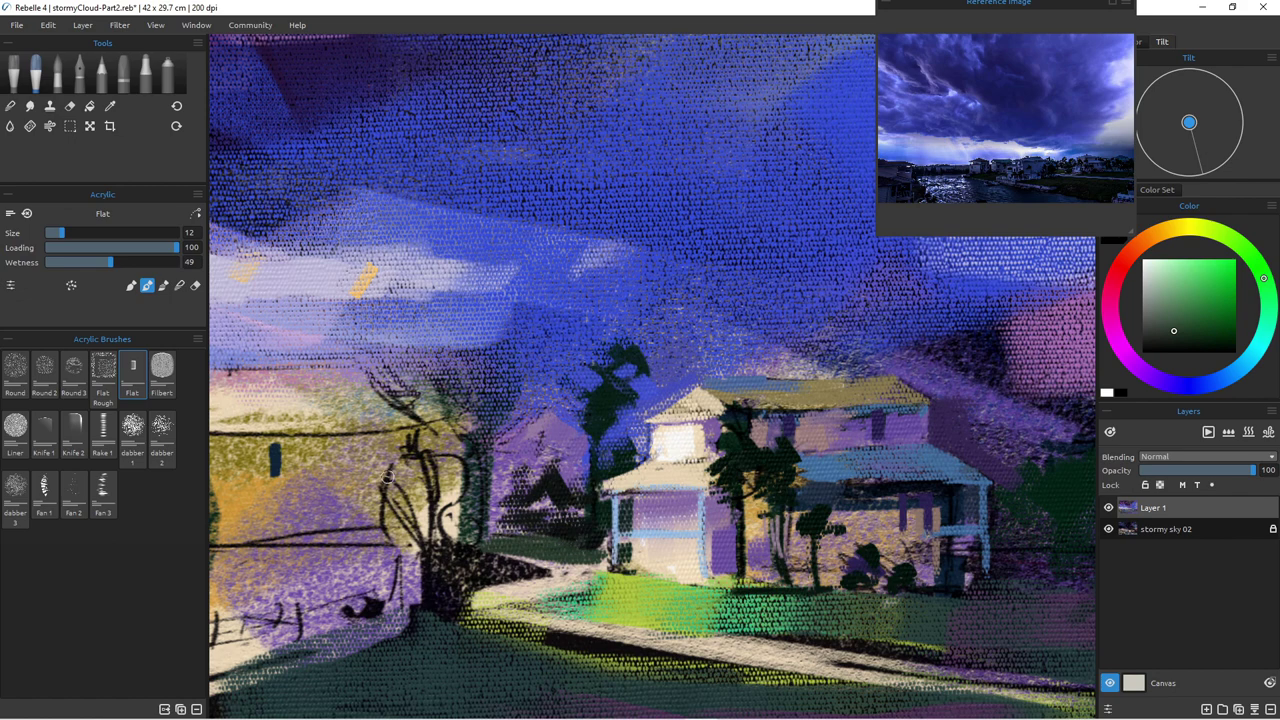
mouse_move(569, 568)
left_mouse_down()
mouse_move(553, 572)
mouse_move(602, 542)
mouse_move(530, 581)
left_mouse_up()
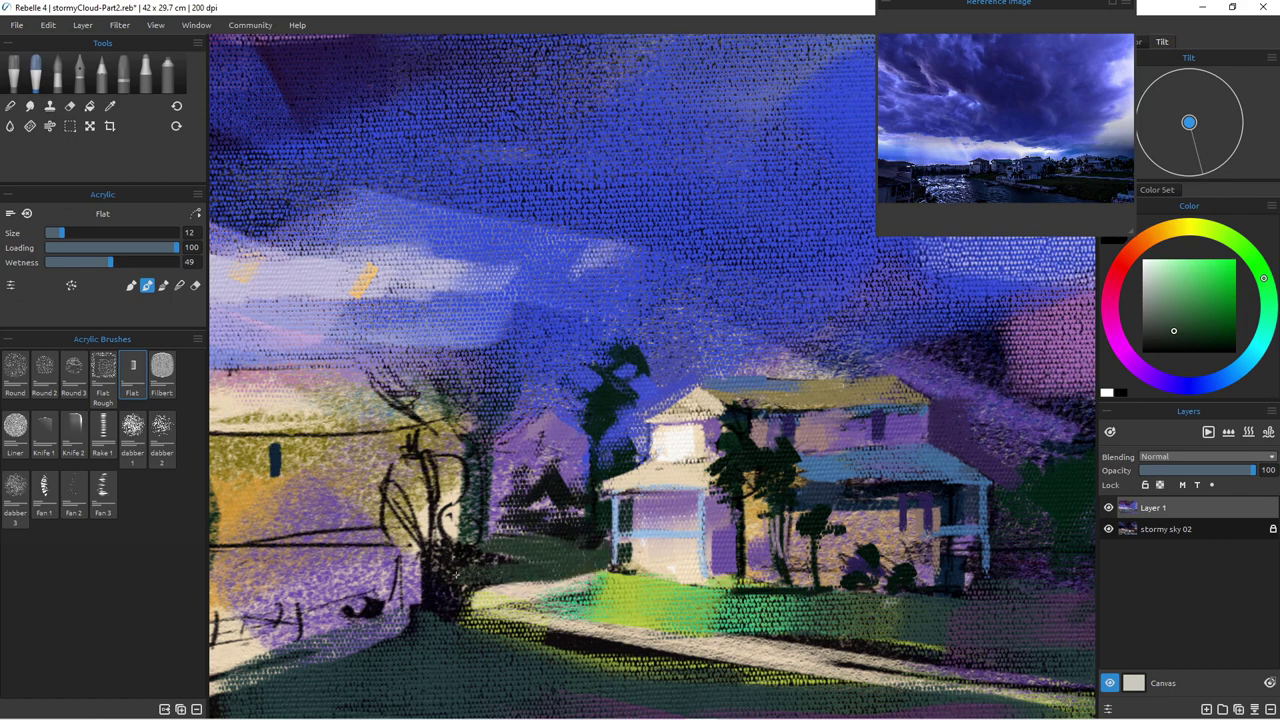
left_click(531, 492, "alt")
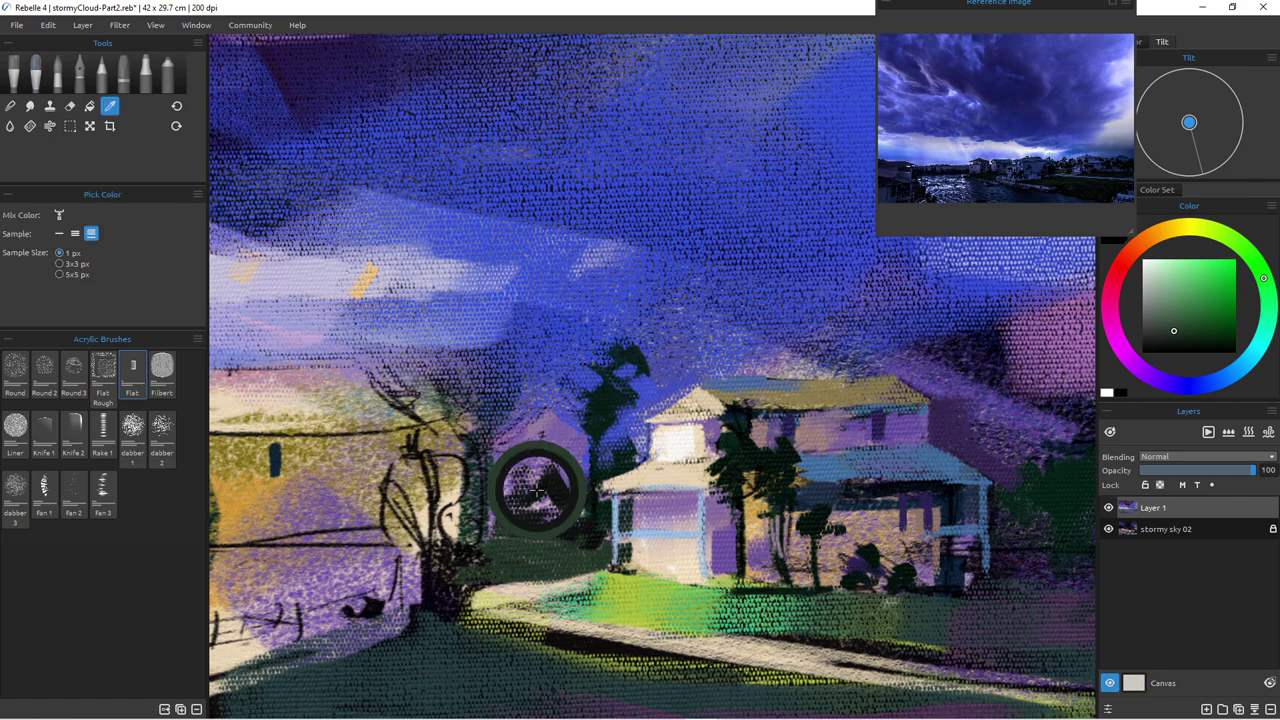
mouse_move(489, 482)
left_mouse_down()
mouse_move(470, 570)
mouse_move(481, 553)
left_mouse_up()
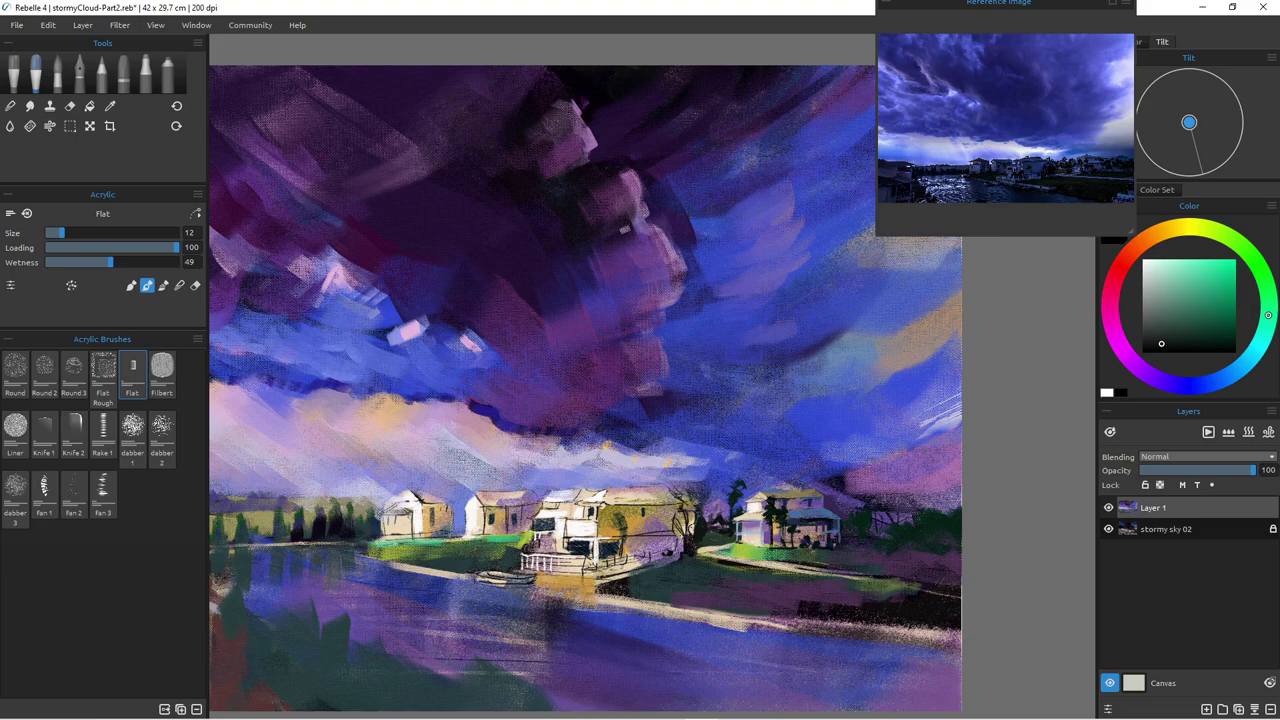
Step: Start covering the main house's side wall with a dusty pink sampled from its roof, using an enlarged brush
scroll(612, 551, "up", 5)
scroll(612, 551, "down", 2)
mouse_move(612, 551)
left_mouse_down()
mouse_move(682, 521)
mouse_move(602, 560)
left_mouse_up()
scroll(690, 526, "down", 3)
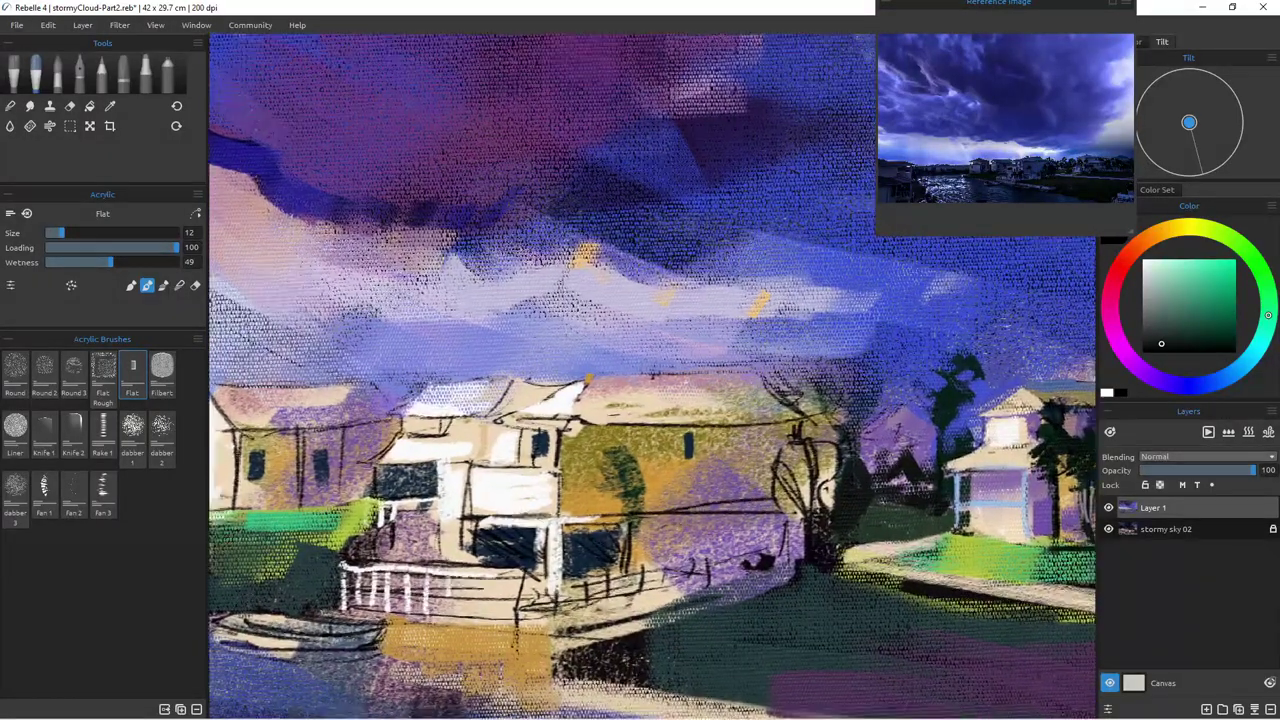
left_click(679, 386, "alt")
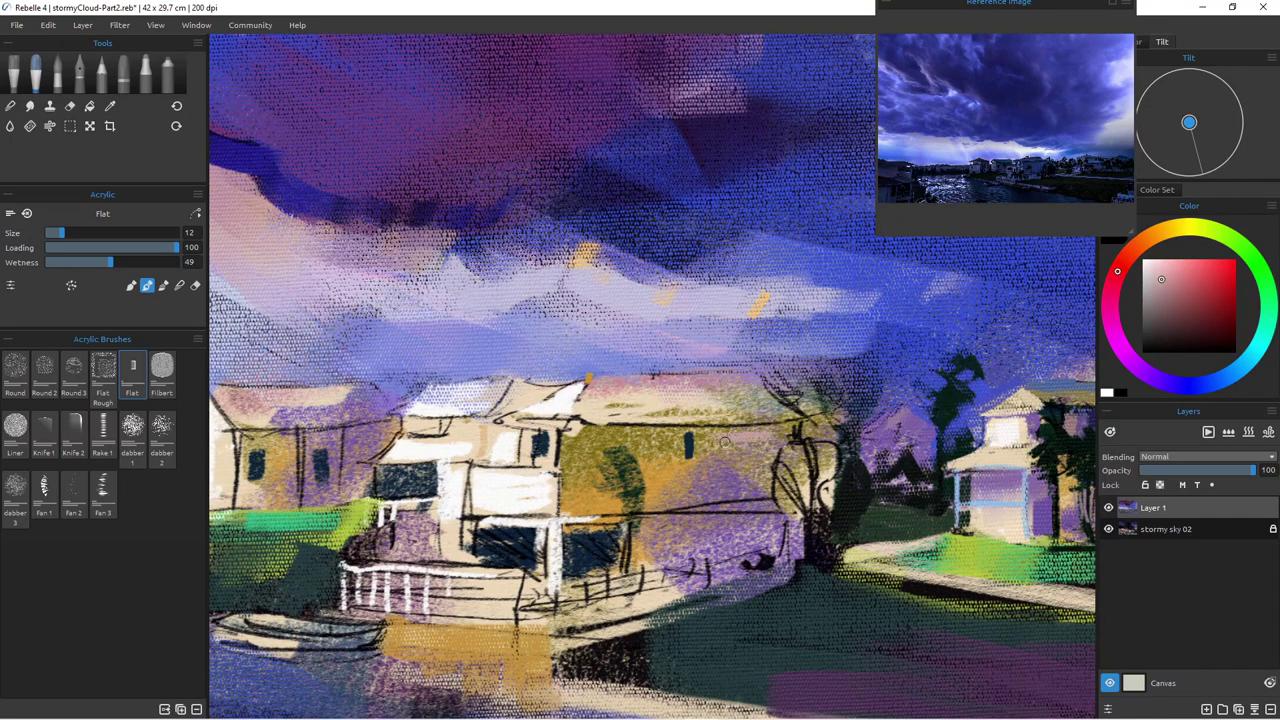
key("]")
key("]")
key("]")
key("]")
key("]")
mouse_move(731, 441)
left_mouse_down()
mouse_move(752, 438)
mouse_move(705, 482)
mouse_move(735, 500)
mouse_move(760, 470)
left_mouse_up()
Step: Extend the dusty pink across the main house's side wall, around its window and to its outer edge, at brush size 18
key("bracketleft")
key("bracketleft")
key("bracketleft")
key("bracketleft")
mouse_move(656, 442)
left_mouse_down()
mouse_move(600, 440)
mouse_move(650, 430)
mouse_move(574, 425)
mouse_move(606, 483)
mouse_move(588, 464)
mouse_move(595, 497)
mouse_move(630, 462)
mouse_move(568, 460)
mouse_move(575, 510)
left_mouse_up()
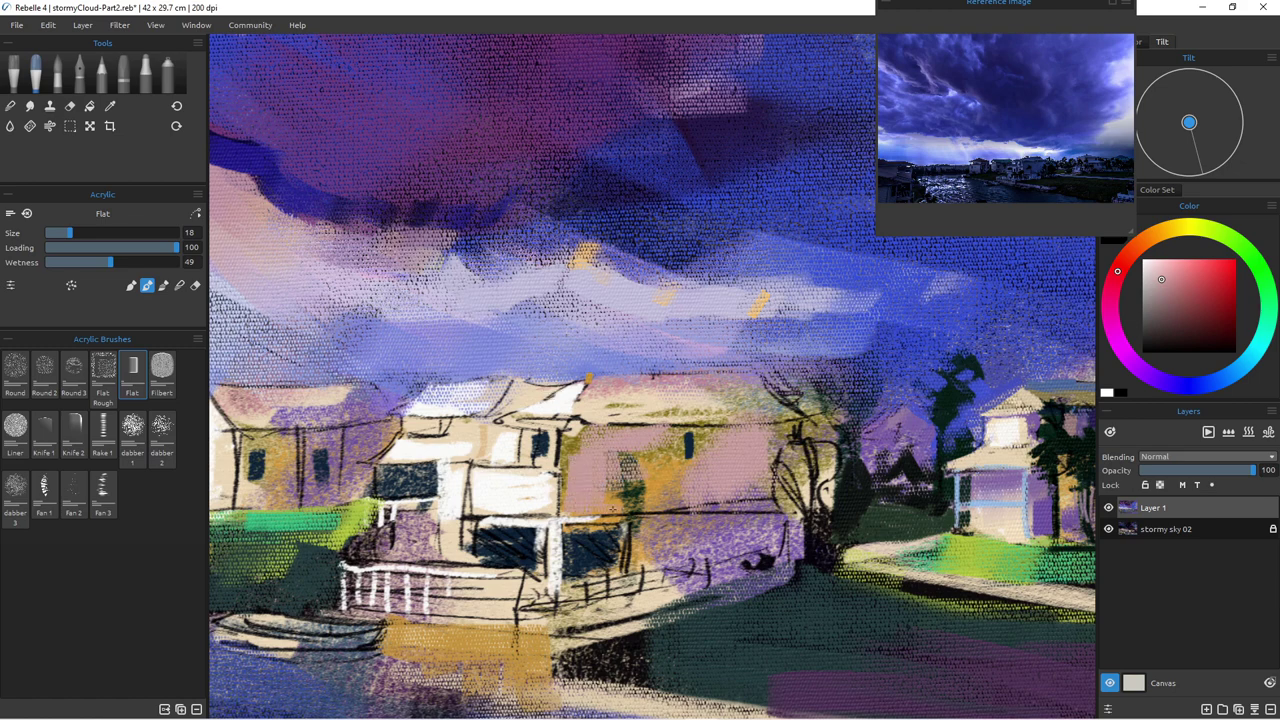
mouse_move(656, 451)
left_mouse_down()
mouse_move(712, 503)
mouse_move(742, 501)
mouse_move(785, 440)
mouse_move(790, 465)
mouse_move(790, 430)
mouse_move(684, 434)
left_mouse_up()
left_click_drag(775, 470, 784, 510)
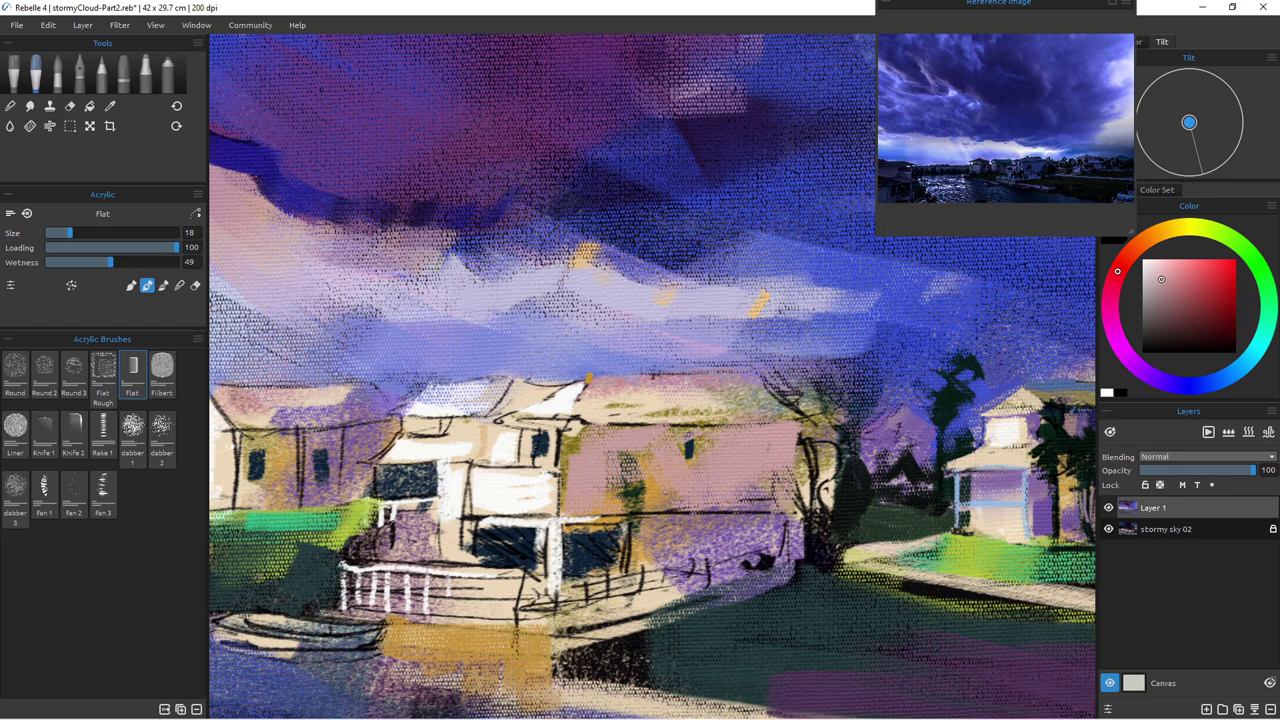
left_click_drag(795, 435, 801, 487)
Step: Cover the bare branches beside the main house and the sky above its roof with sampled lavender blue
left_click(869, 381, "alt")
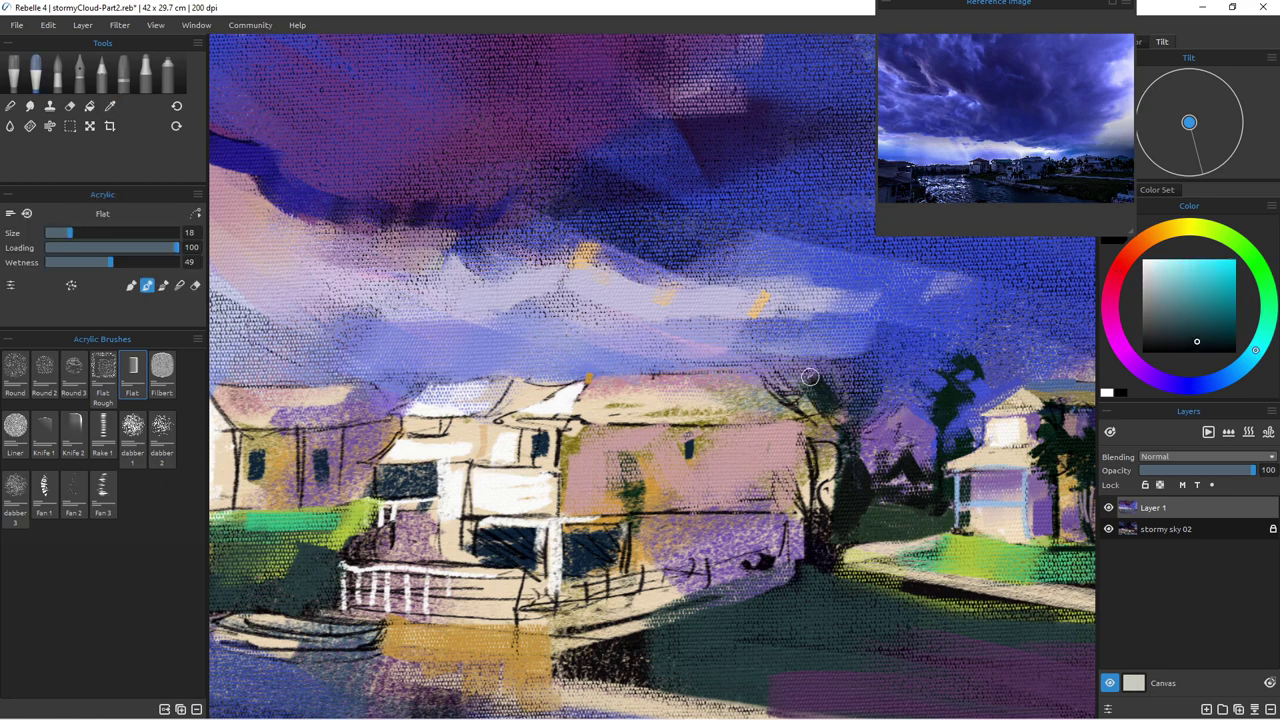
left_click(820, 332, "alt")
mouse_move(810, 360)
left_mouse_down()
mouse_move(826, 434)
mouse_move(853, 437)
mouse_move(834, 365)
left_mouse_up()
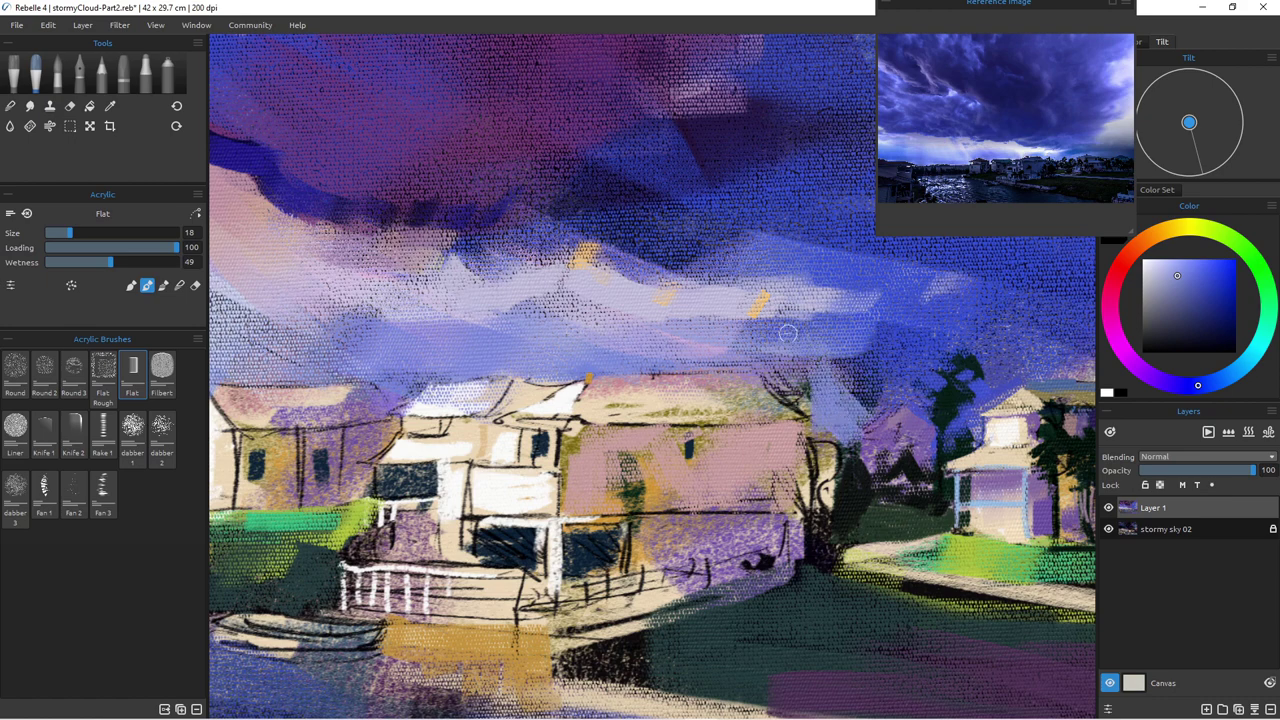
mouse_move(731, 362)
left_mouse_down()
mouse_move(748, 346)
mouse_move(692, 346)
mouse_move(702, 332)
mouse_move(811, 413)
mouse_move(757, 362)
mouse_move(655, 362)
left_mouse_up()
left_click_drag(758, 338, 811, 380)
Step: Brush a sampled pale lilac cloud band down behind the main house's roof and along its ridge
left_click(686, 303, "alt")
left_click_drag(715, 322, 751, 335)
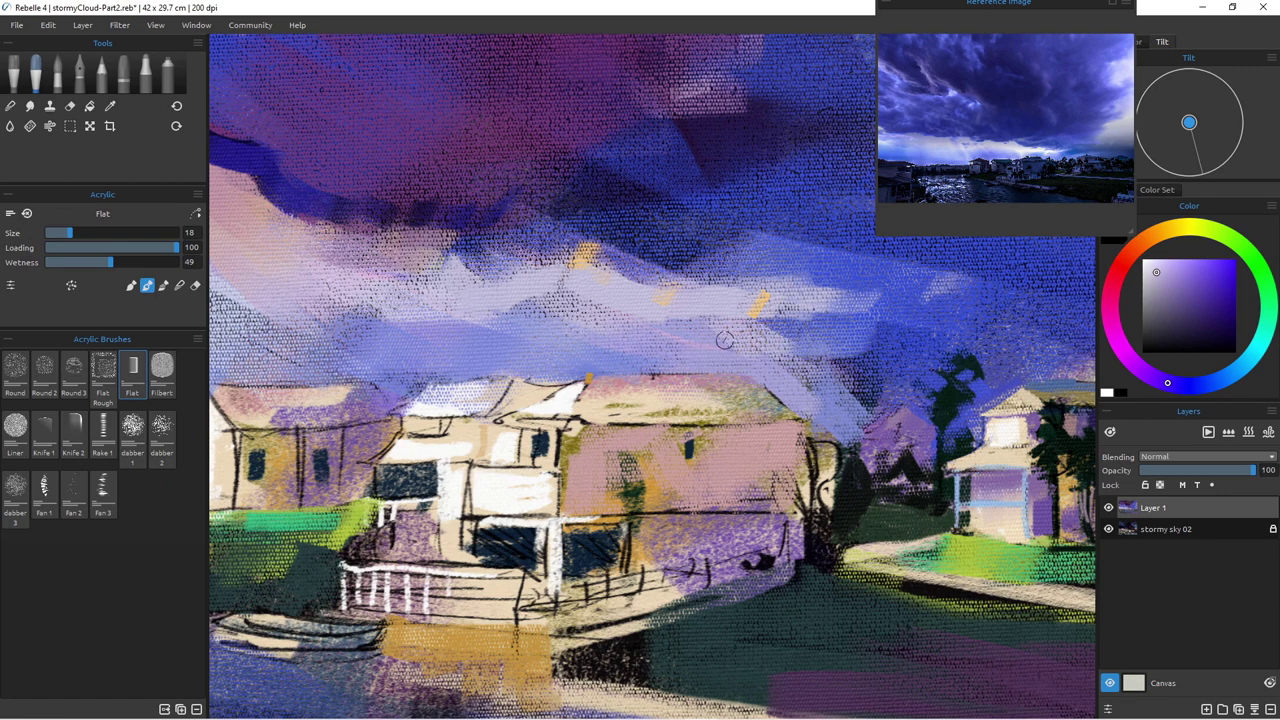
mouse_move(660, 368)
left_mouse_down()
mouse_move(752, 369)
mouse_move(802, 404)
mouse_move(784, 364)
mouse_move(746, 332)
left_mouse_up()
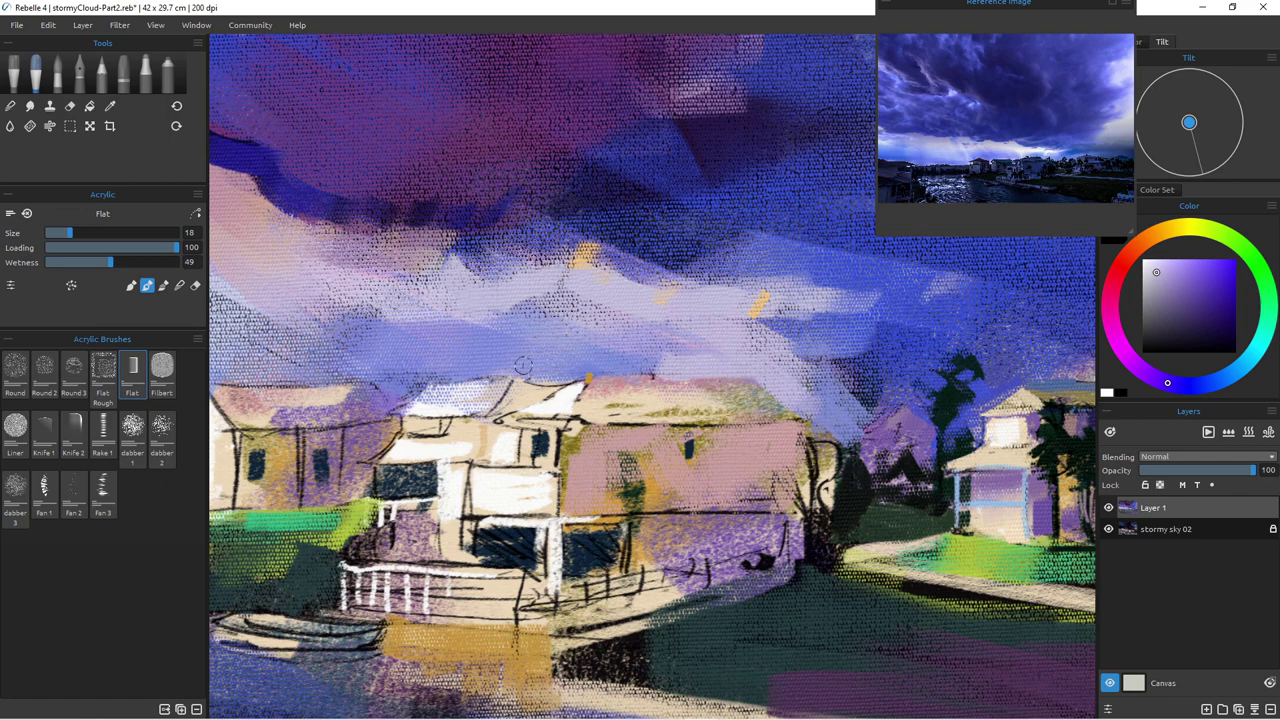
left_click_drag(630, 367, 652, 370)
Step: Block in the far end of the main house's roof with sampled grey-green and define the eave at brush size 9
left_click(744, 398, "alt")
left_click_drag(759, 384, 778, 408)
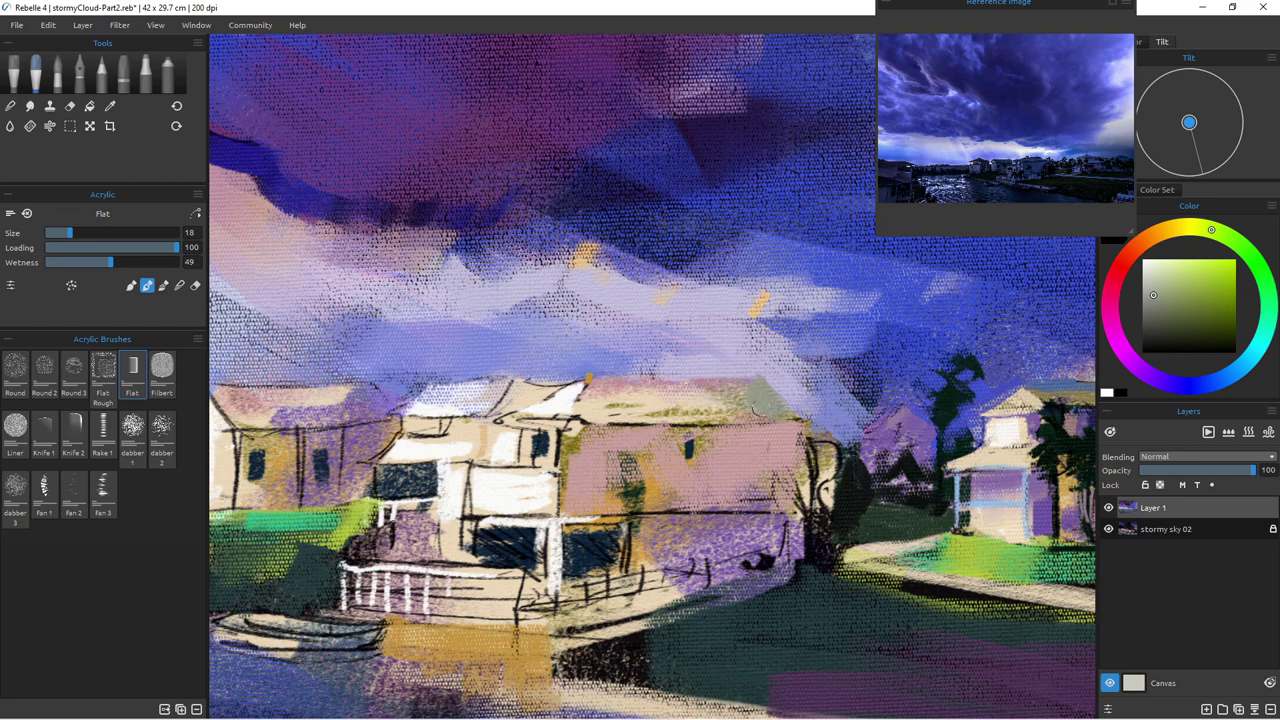
key("bracketleft")
key("bracketleft")
key("bracketleft")
key("bracketleft")
key("bracketleft")
key("bracketleft")
key("bracketleft")
key("bracketleft")
key("bracketleft")
left_click_drag(796, 420, 699, 425)
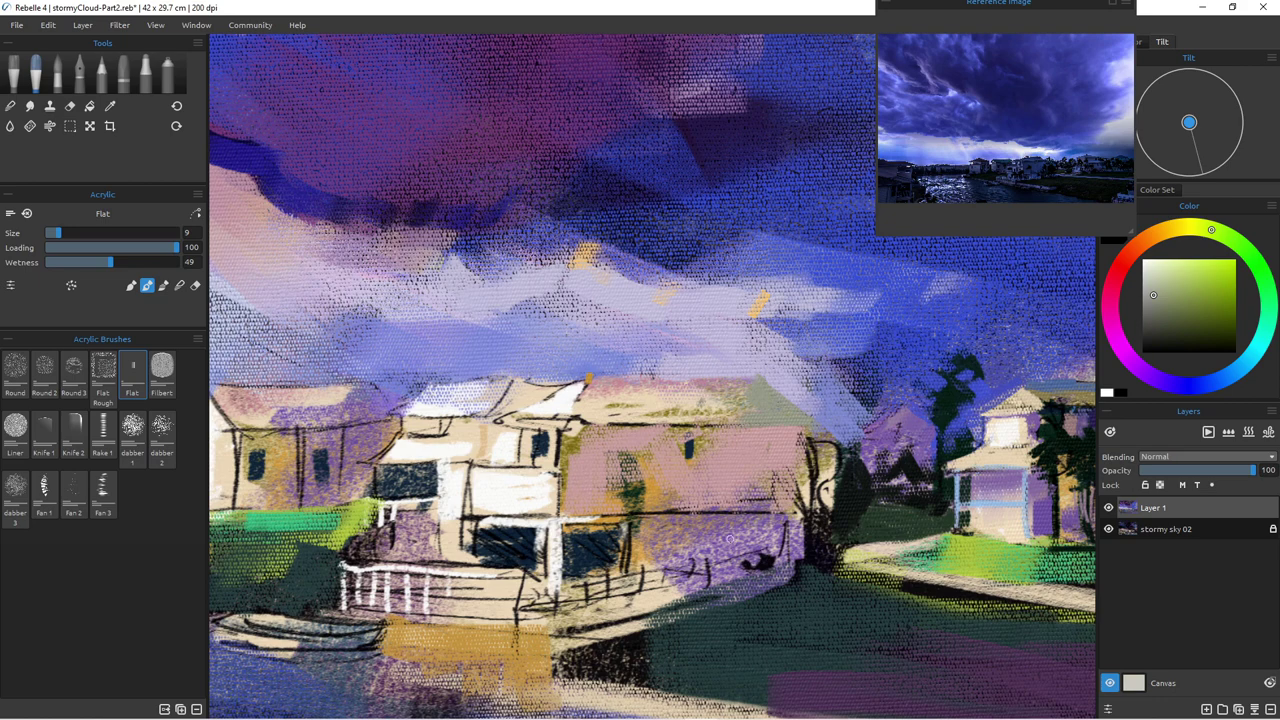
Step: Paint a sampled purple line under the main roof's eave, a pink chimney, and a purple edge along the ridge
left_click(742, 555, "alt")
left_click_drag(800, 430, 612, 427)
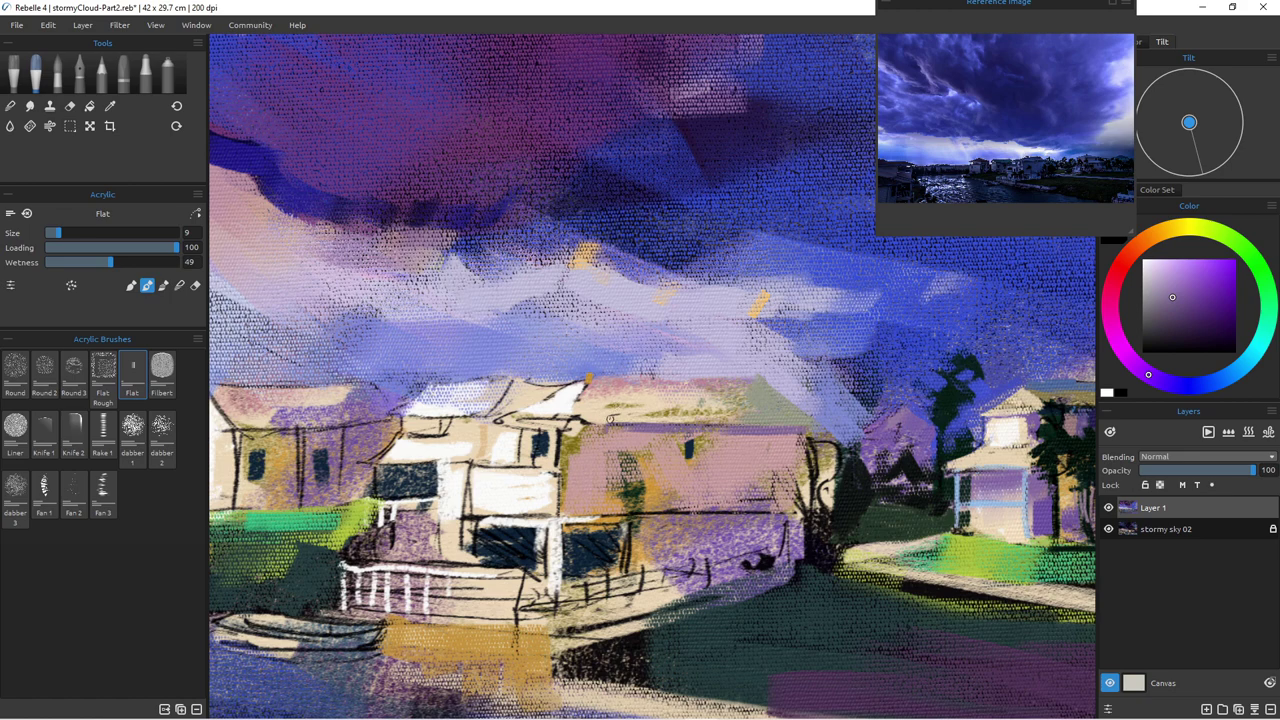
left_click(686, 382, "alt")
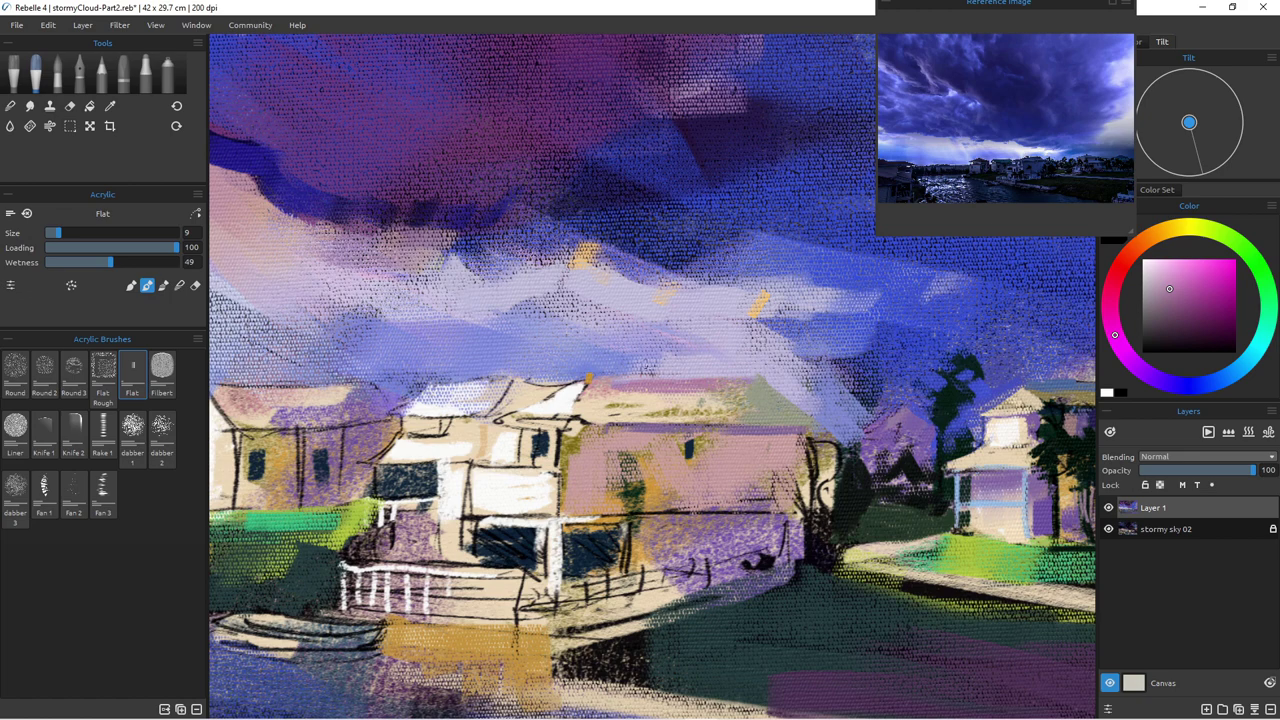
left_click_drag(648, 376, 683, 379)
left_click(676, 429, "alt")
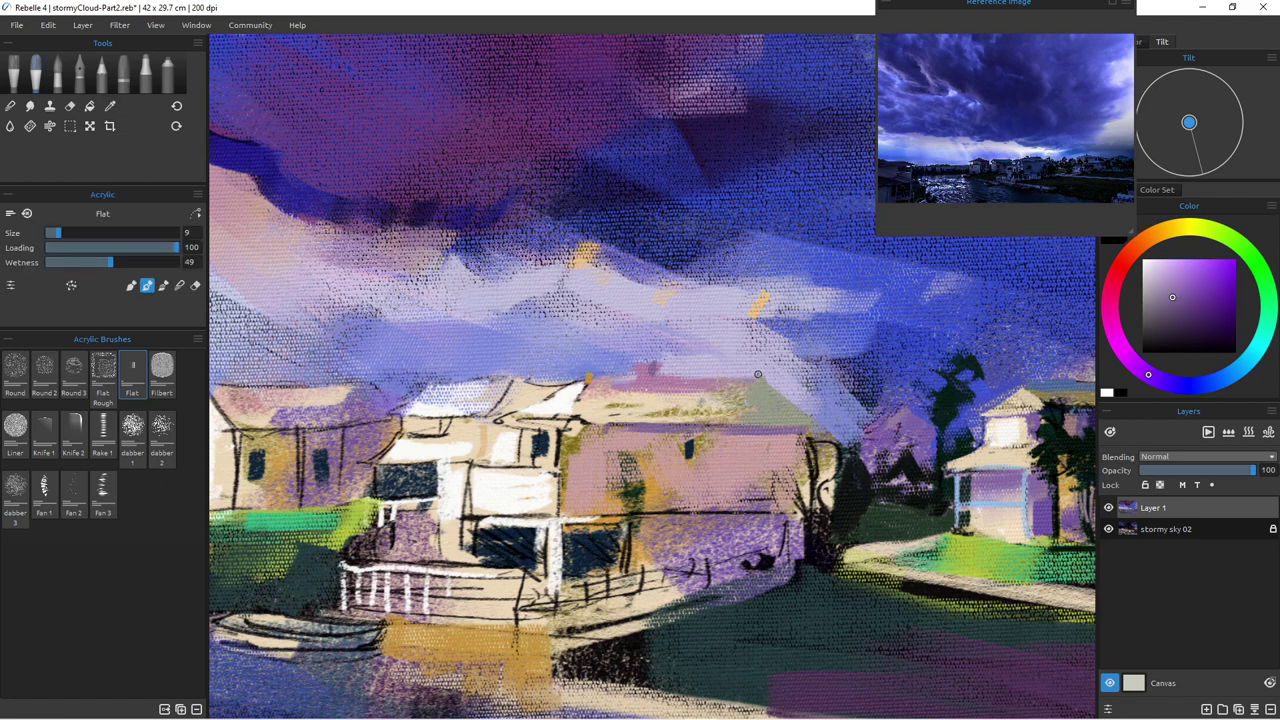
left_click_drag(755, 374, 678, 377)
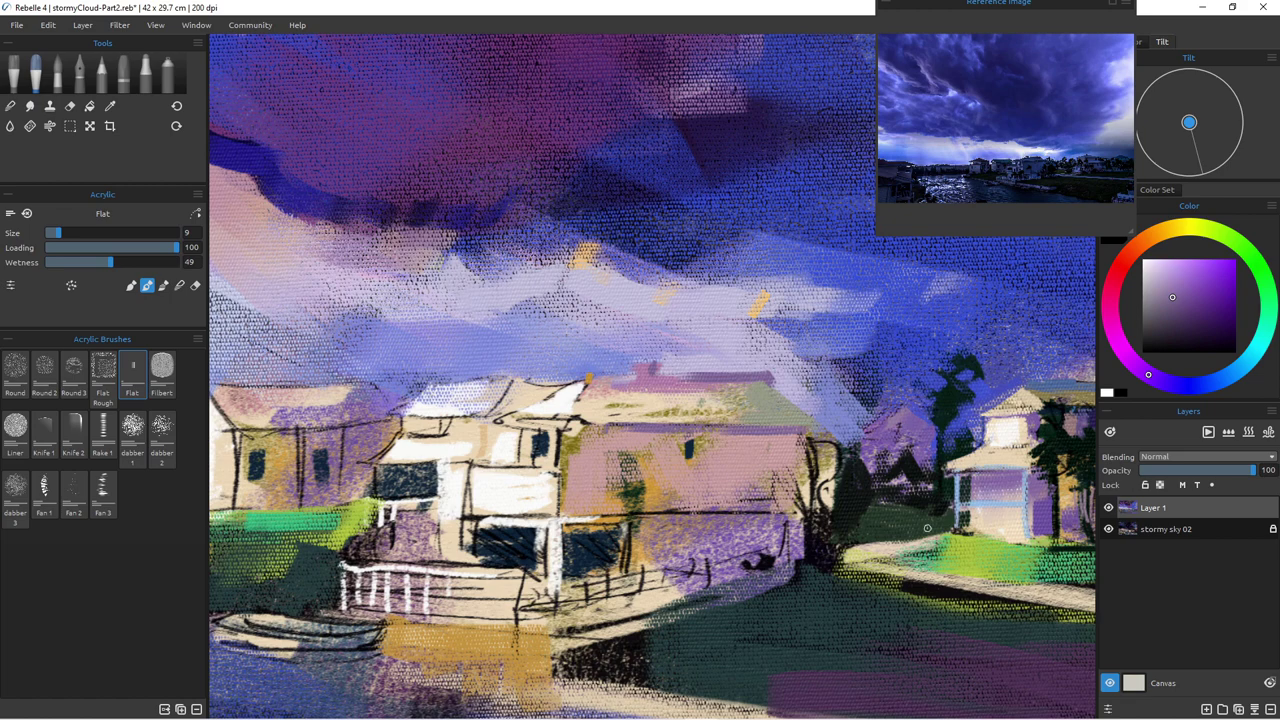
Step: Touch up the near corner of the main house's roof with sampled cream and the wall below it with dusty pink
key("ctrl")
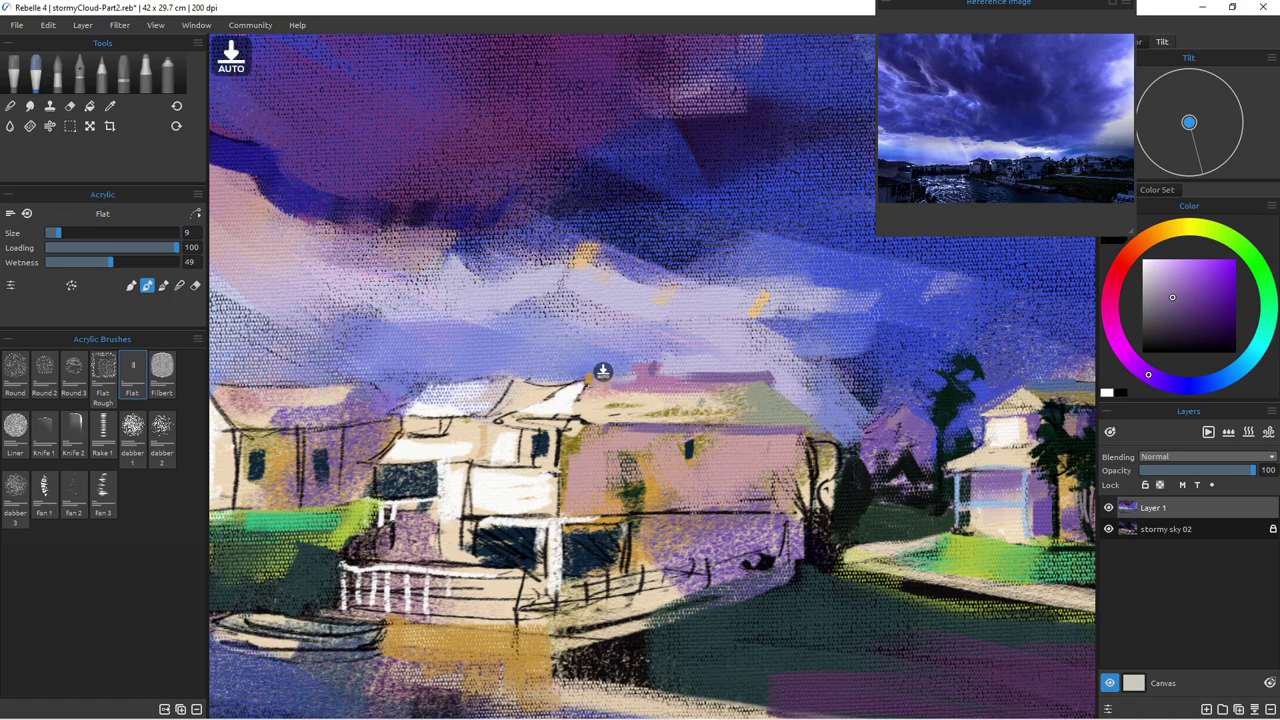
left_click(598, 404, "ctrl")
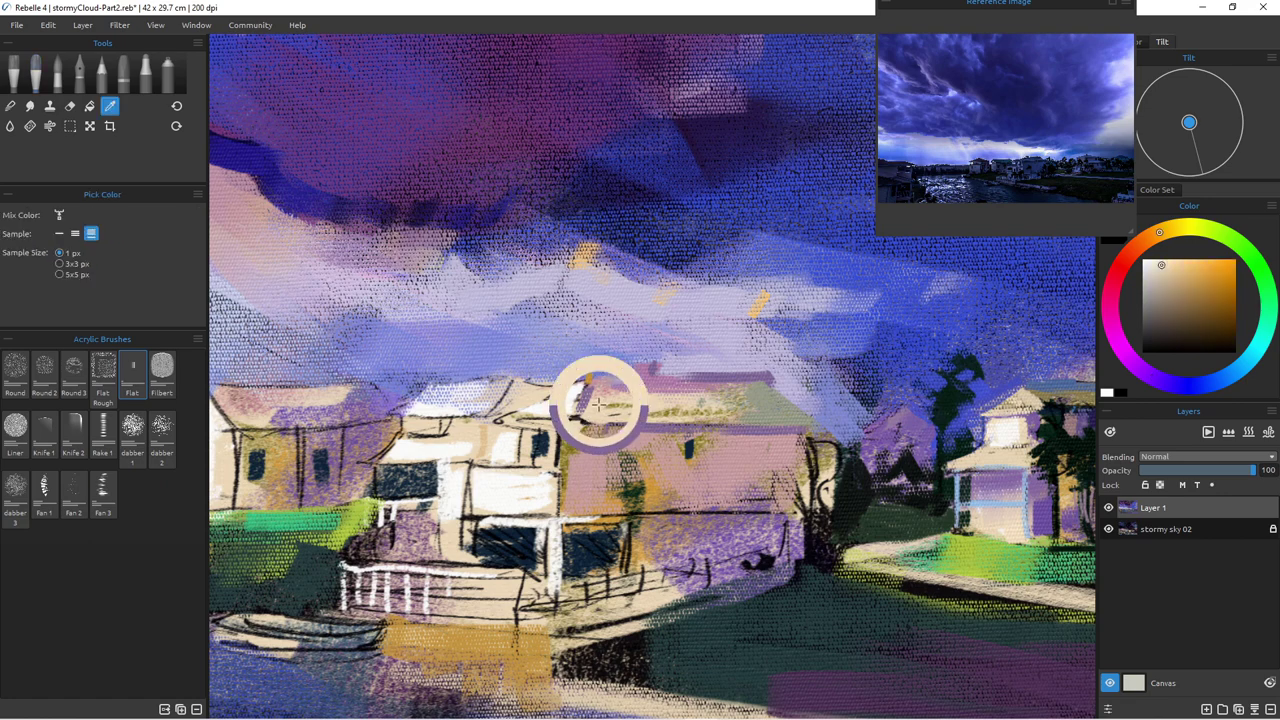
left_click_drag(608, 419, 580, 432)
left_click(584, 450, "alt")
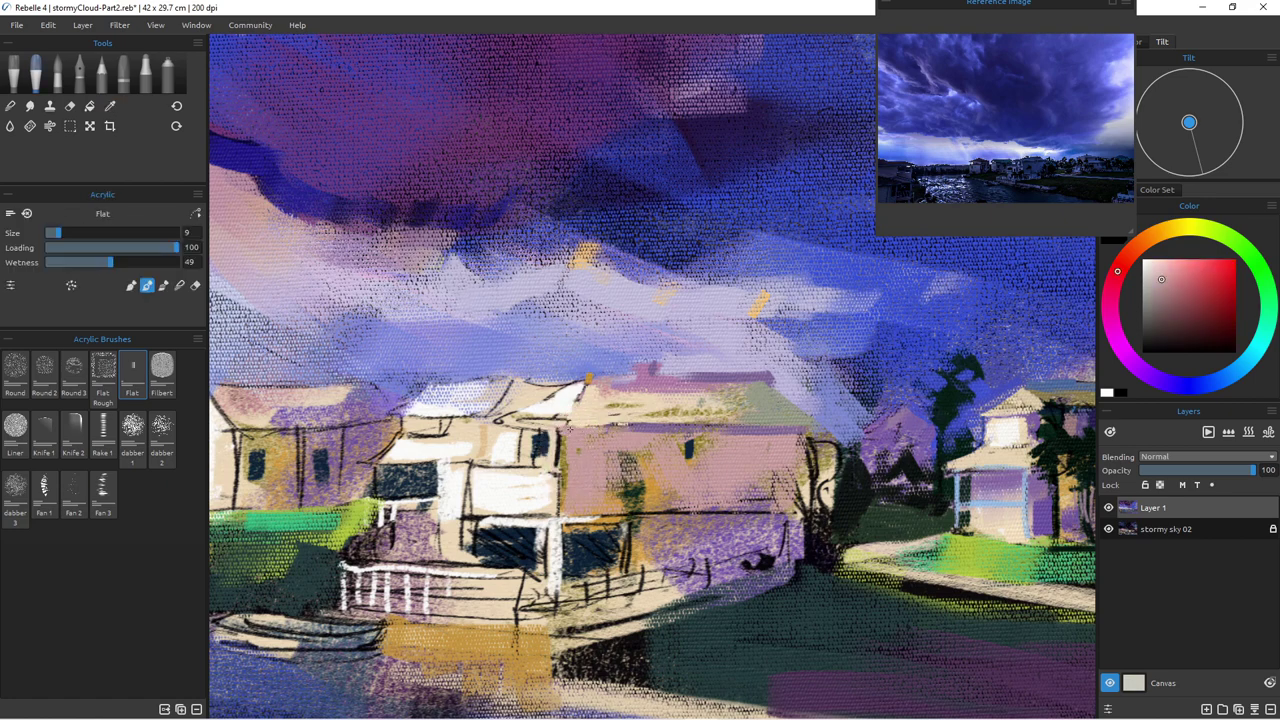
left_click_drag(566, 426, 571, 434)
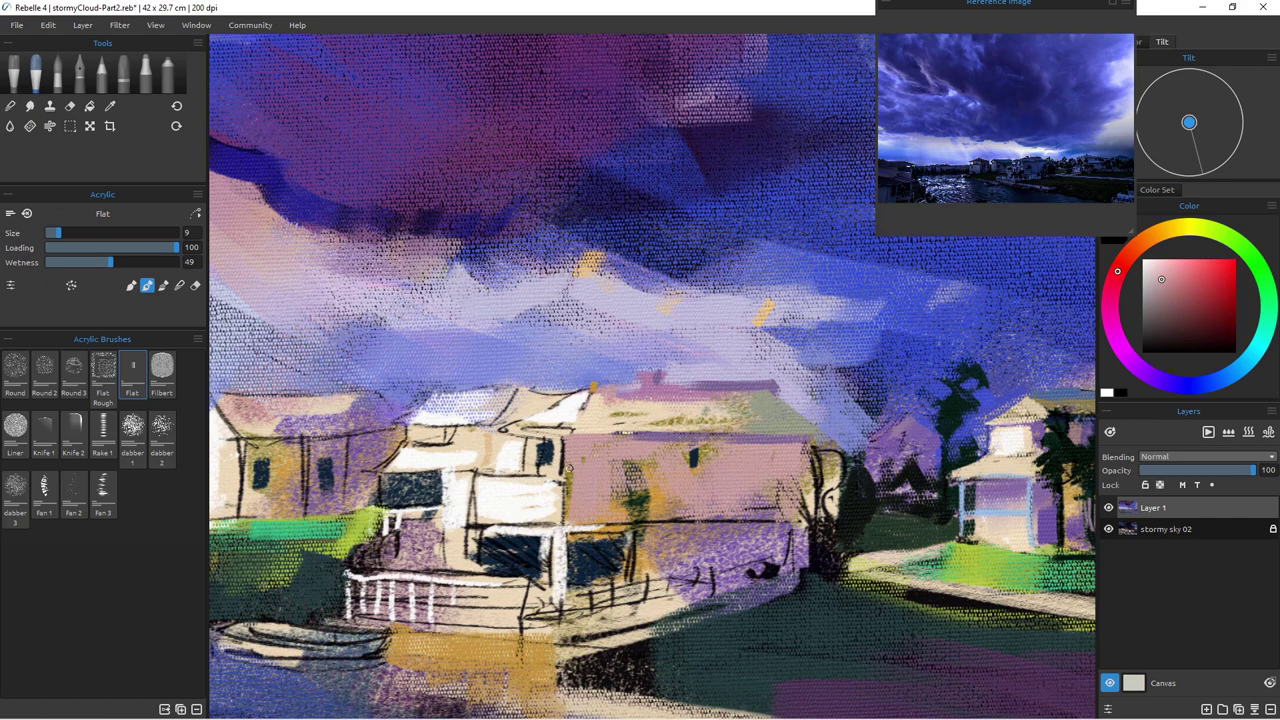
Step: Brush a light blue adjusted from the sampled sky over the near part of the main house's side wall at brush size 18
left_click(965, 510, "alt")
key("bracketright")
key("bracketright")
key("bracketright")
key("bracketright")
mouse_move(581, 449)
left_mouse_down()
mouse_move(596, 478)
mouse_move(628, 462)
mouse_move(580, 451)
left_mouse_up()
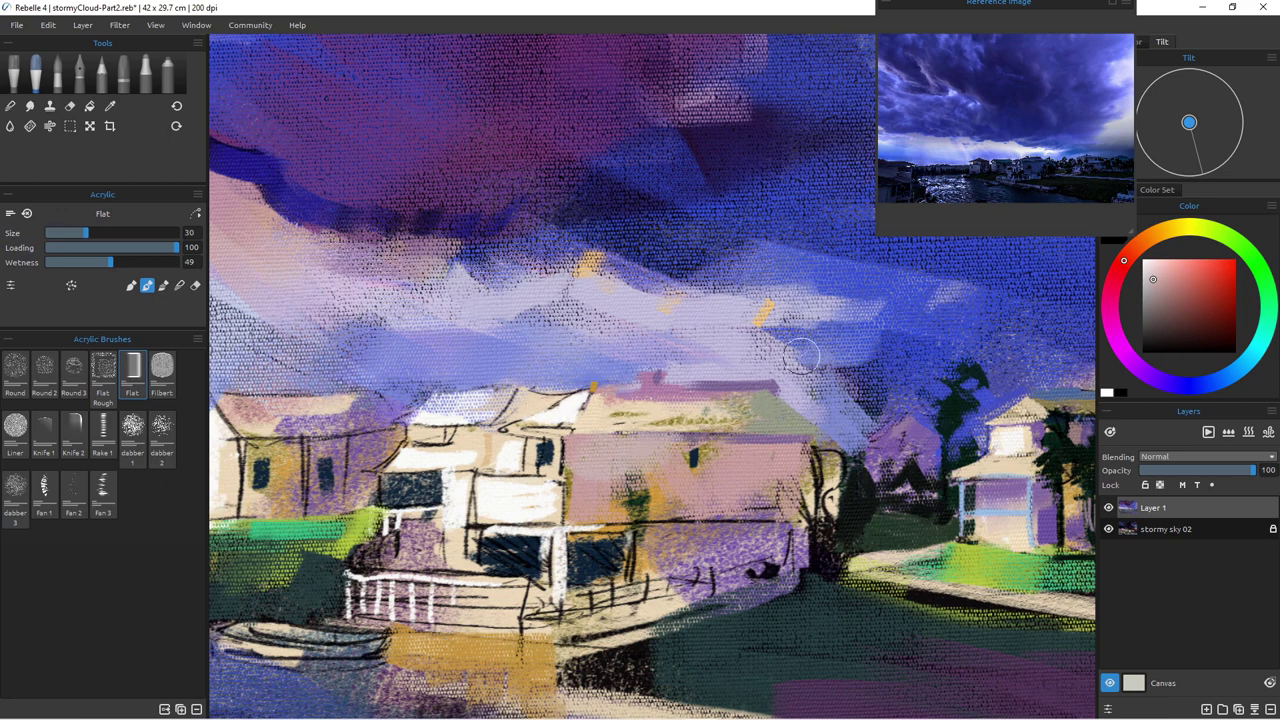
left_click(997, 317, "alt")
left_click_drag(1170, 384, 1215, 381)
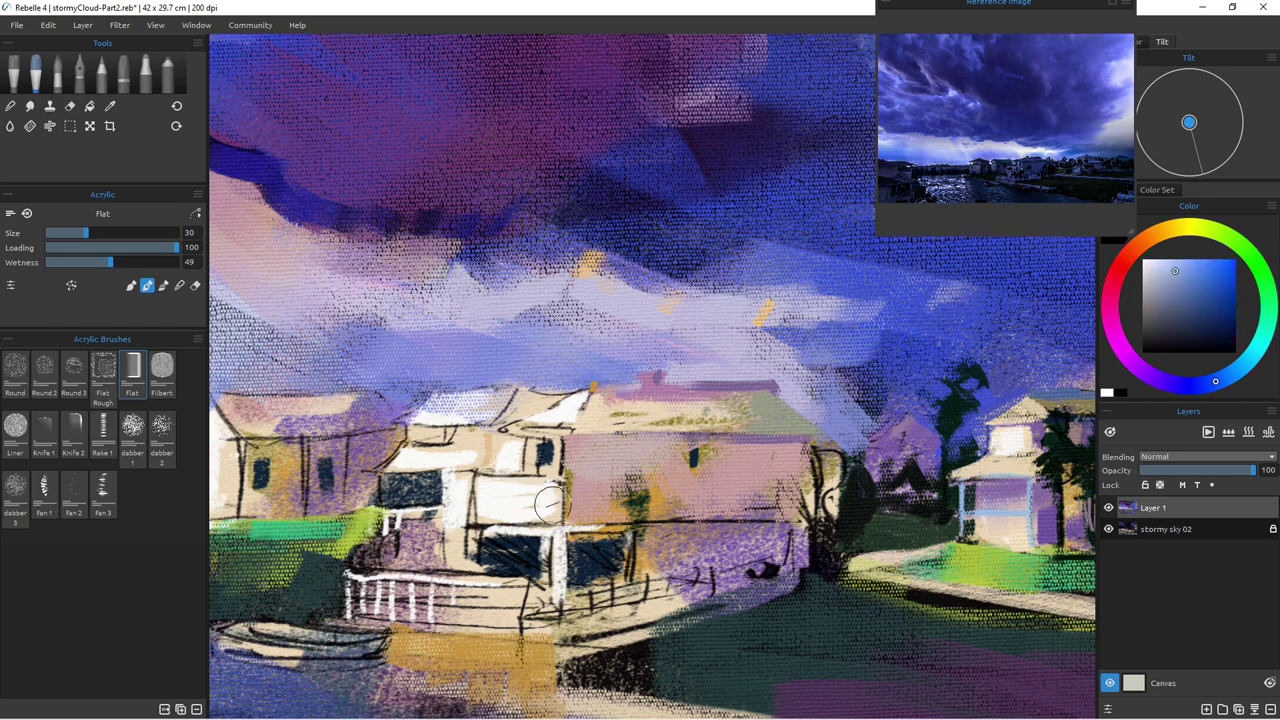
key("bracketleft")
key("bracketleft")
key("bracketleft")
key("bracketleft")
mouse_move(567, 462)
left_mouse_down()
mouse_move(576, 516)
mouse_move(586, 471)
mouse_move(574, 462)
mouse_move(596, 462)
left_mouse_up()
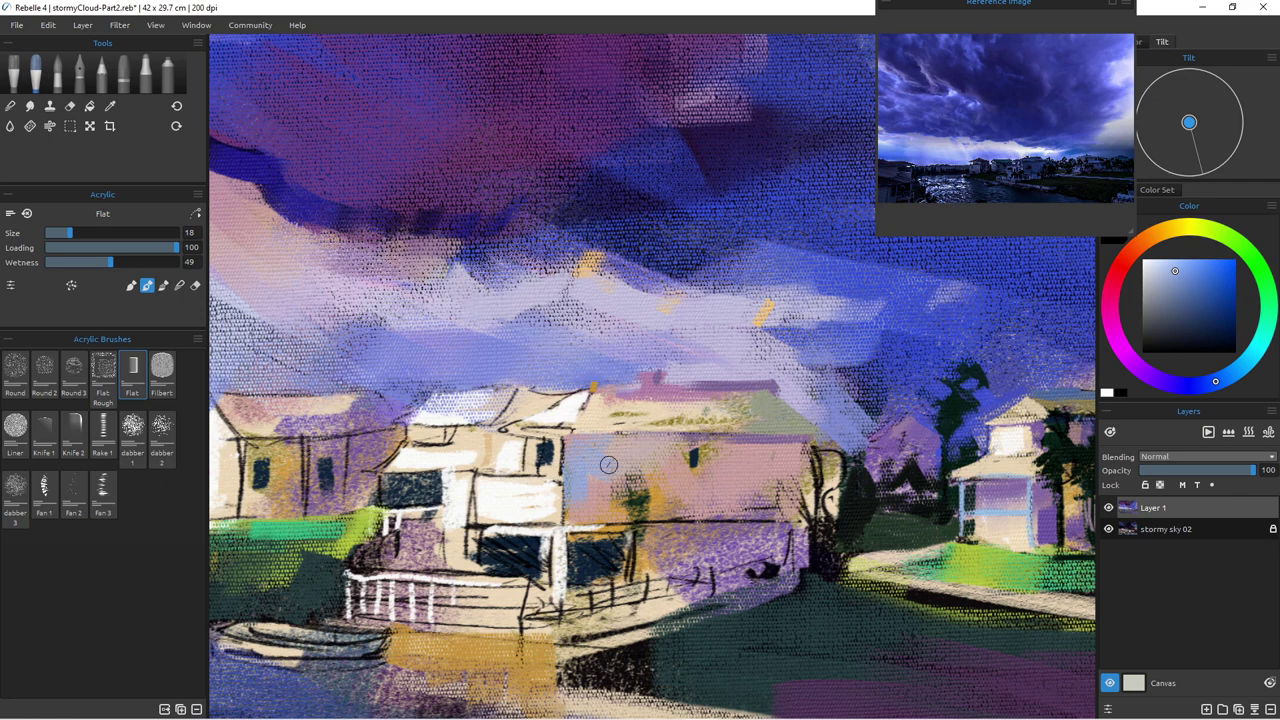
mouse_move(669, 505)
left_mouse_down()
mouse_move(624, 456)
mouse_move(626, 502)
left_mouse_up()
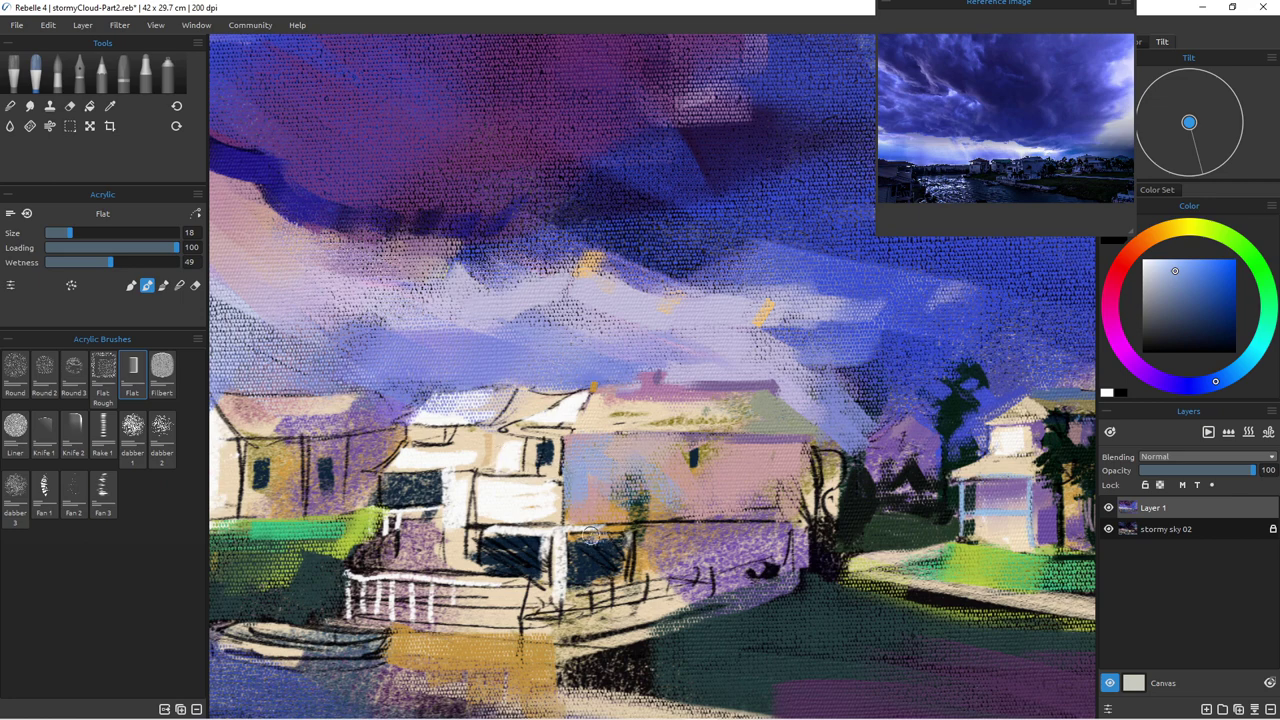
mouse_move(654, 578)
left_mouse_down()
mouse_move(660, 535)
mouse_move(668, 555)
mouse_move(780, 538)
mouse_move(708, 547)
mouse_move(702, 571)
mouse_move(695, 562)
mouse_move(732, 587)
mouse_move(728, 552)
mouse_move(735, 594)
mouse_move(675, 594)
mouse_move(701, 602)
left_mouse_up()
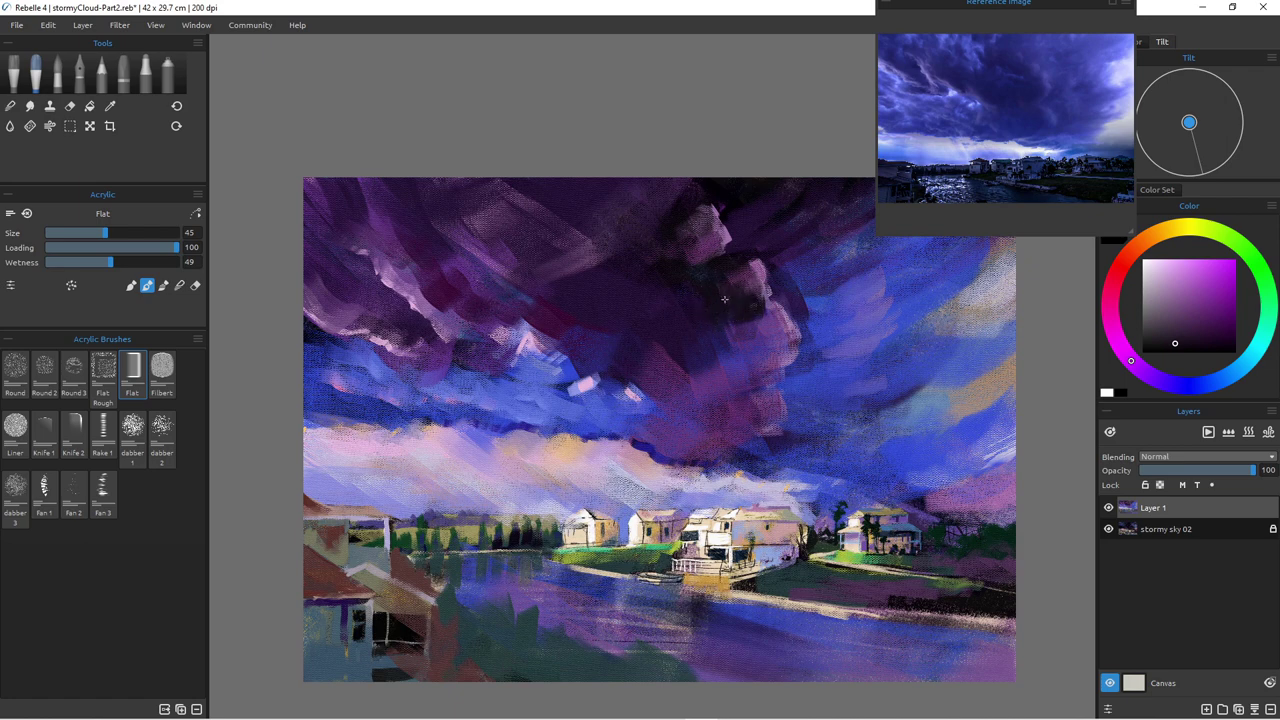
Step: Rework the storm cloud's lit edge with sampled muted purple, undoing a stroke and bringing the brush size to 30
key("bracketright")
key("bracketright")
key("bracketright")
key("bracketright")
key("bracketright")
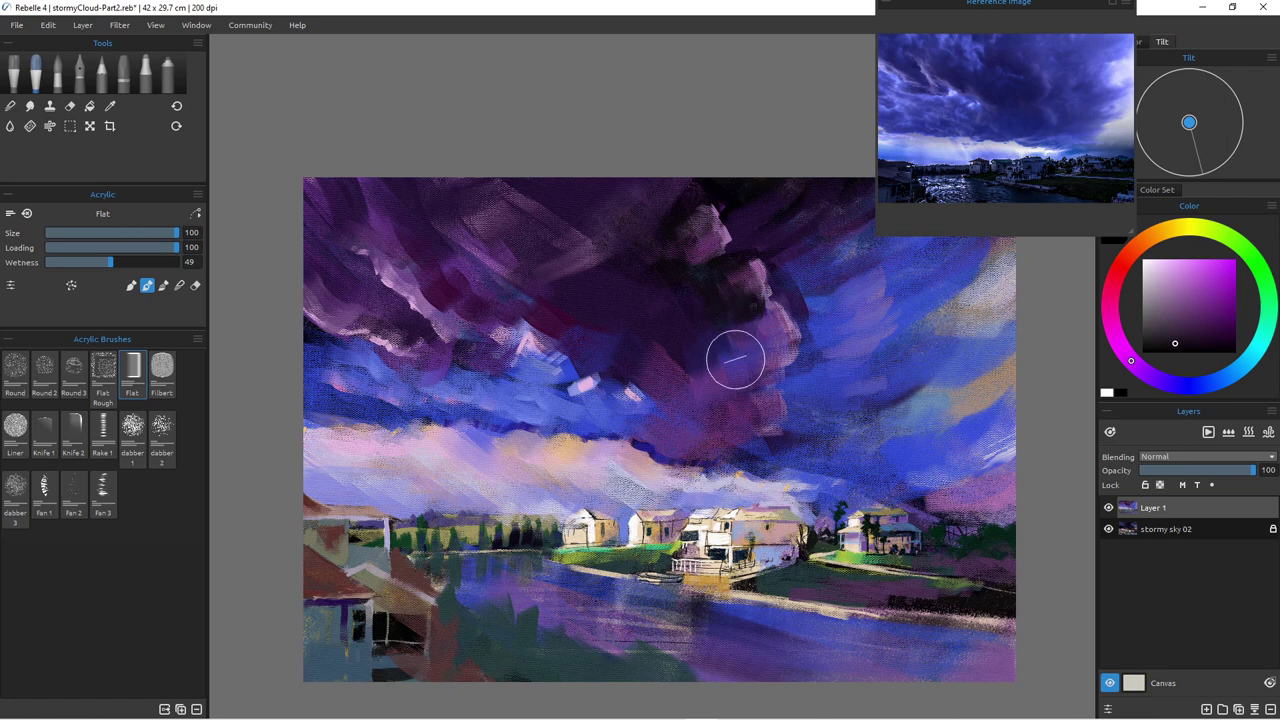
key("bracketleft")
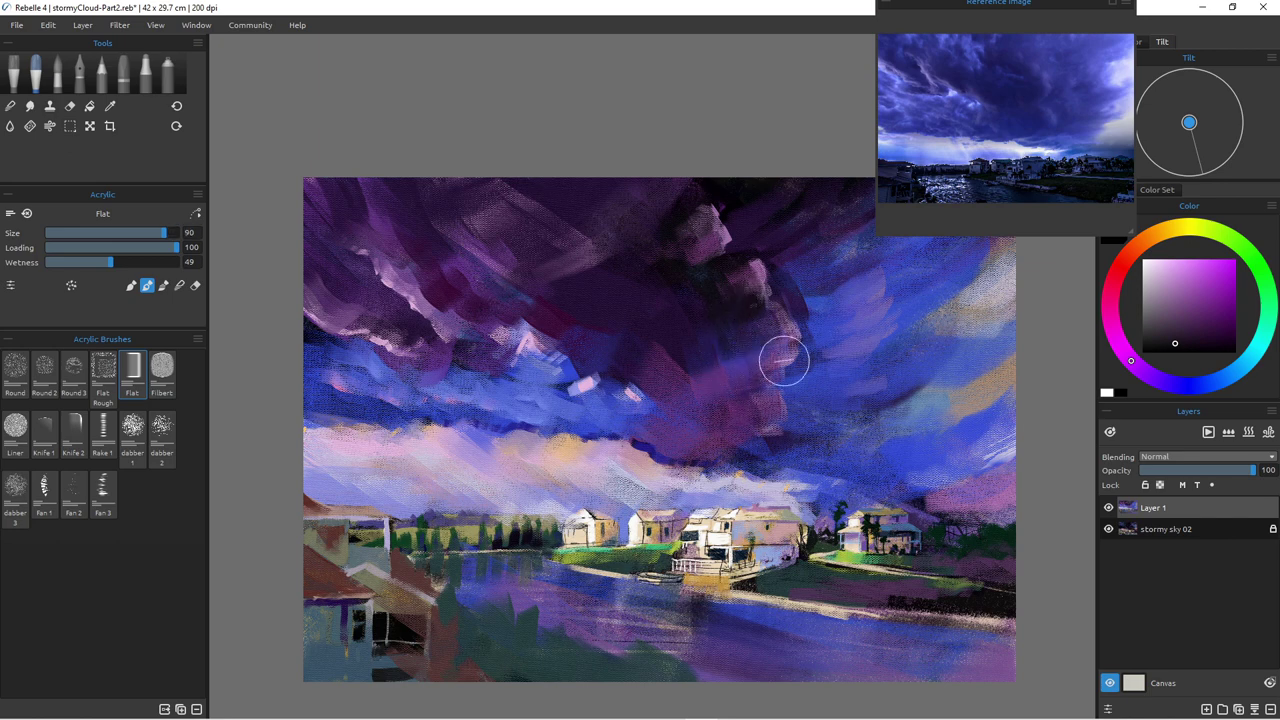
key("i")
left_click(787, 349)
key("bracketleft")
key("bracketleft")
key("bracketleft")
key("bracketleft")
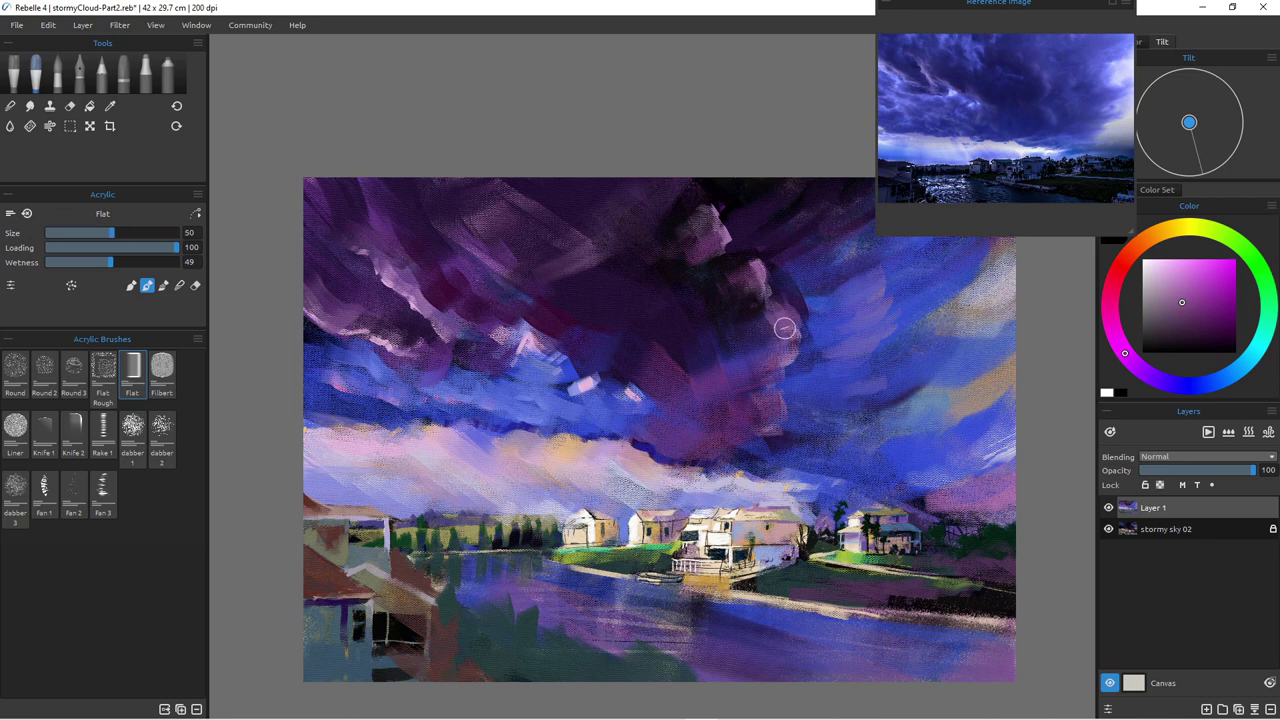
key("ctrl+z")
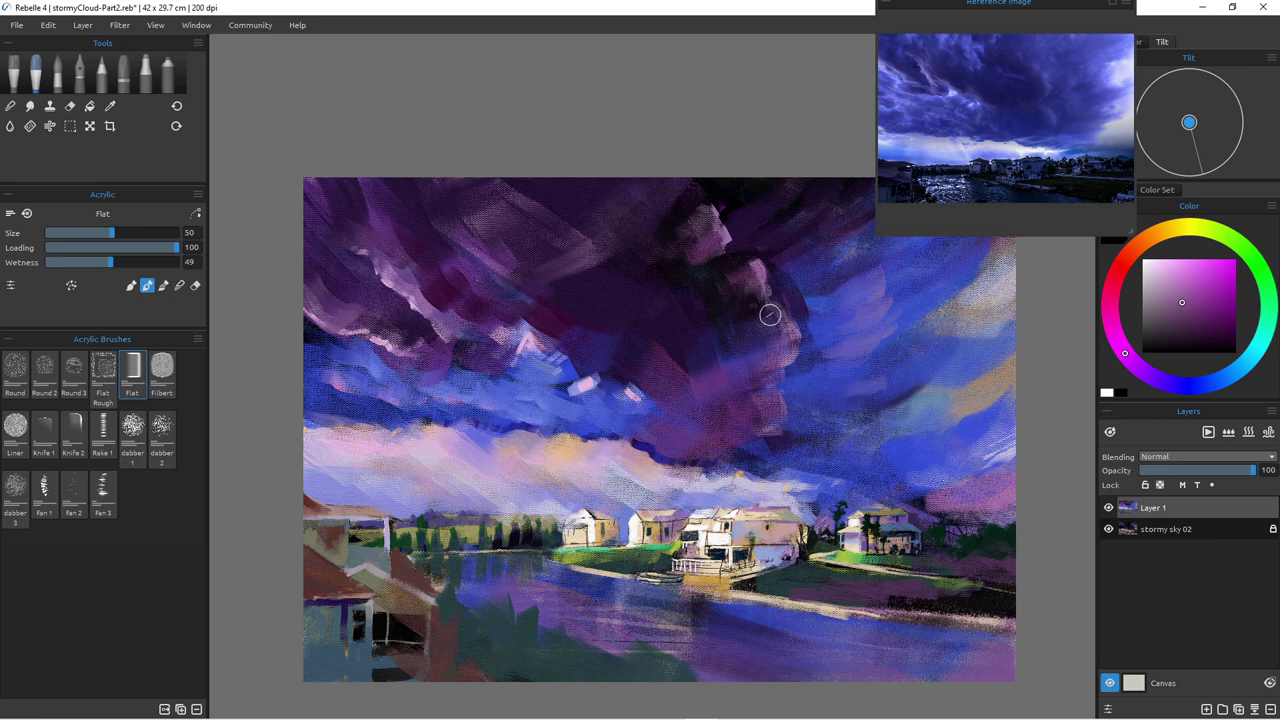
key("bracketleft")
key("bracketleft")
key("bracketleft")
key("bracketleft")
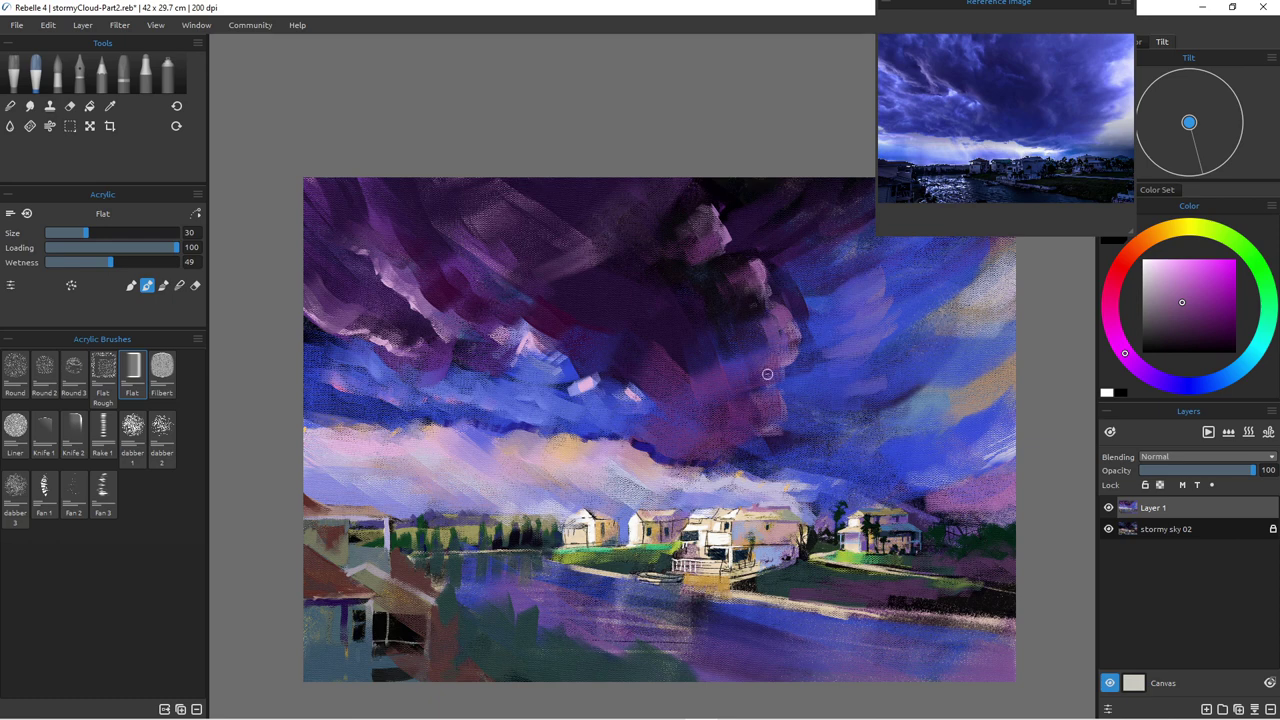
Step: Brush sampled sky blue into the dark storm cloud beside its lit edge at brush size 100
left_click(810, 284, "alt")
key("bracketright")
key("bracketright")
key("bracketright")
key("bracketright")
key("bracketright")
key("bracketright")
key("bracketright")
key("bracketright")
key("bracketright")
key("bracketright")
key("bracketright")
key("bracketright")
key("bracketright")
key("bracketright")
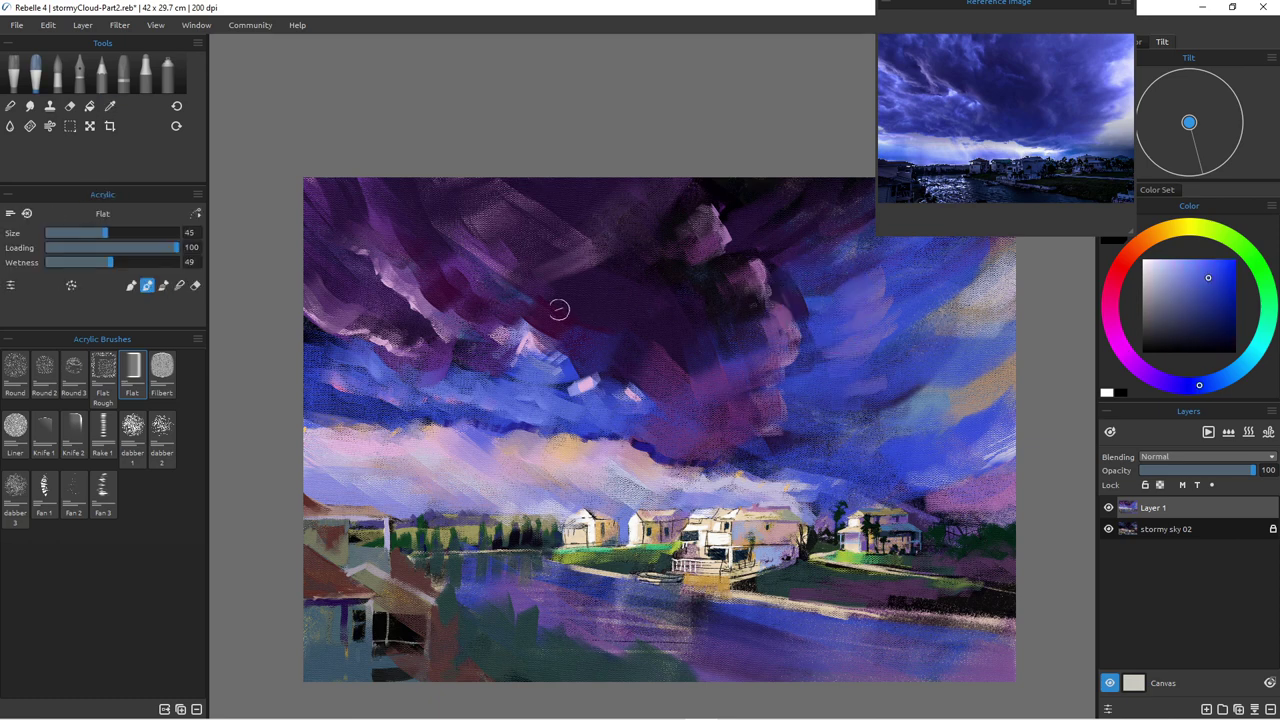
left_click_drag(720, 346, 715, 386)
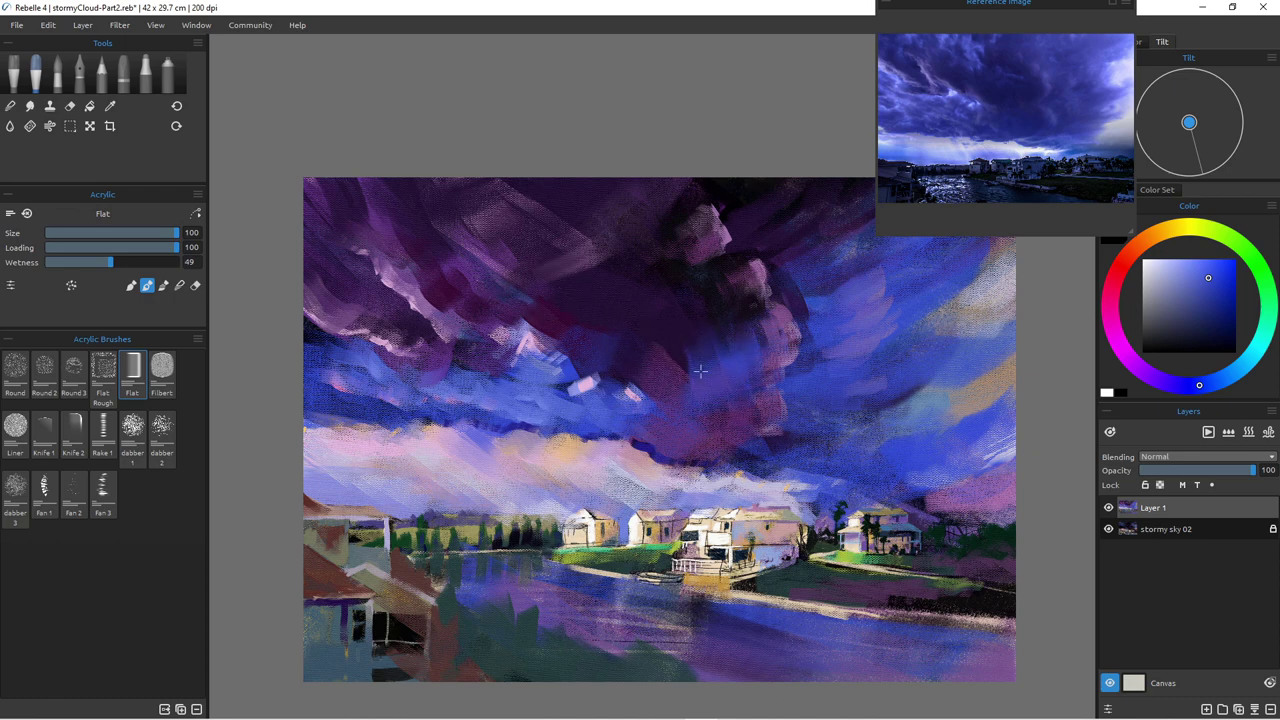
Step: Work another sky blue stroke into the storm cloud beside its lit edge, and brush sampled dark purple over it at brush size 70
left_click_drag(678, 335, 692, 388)
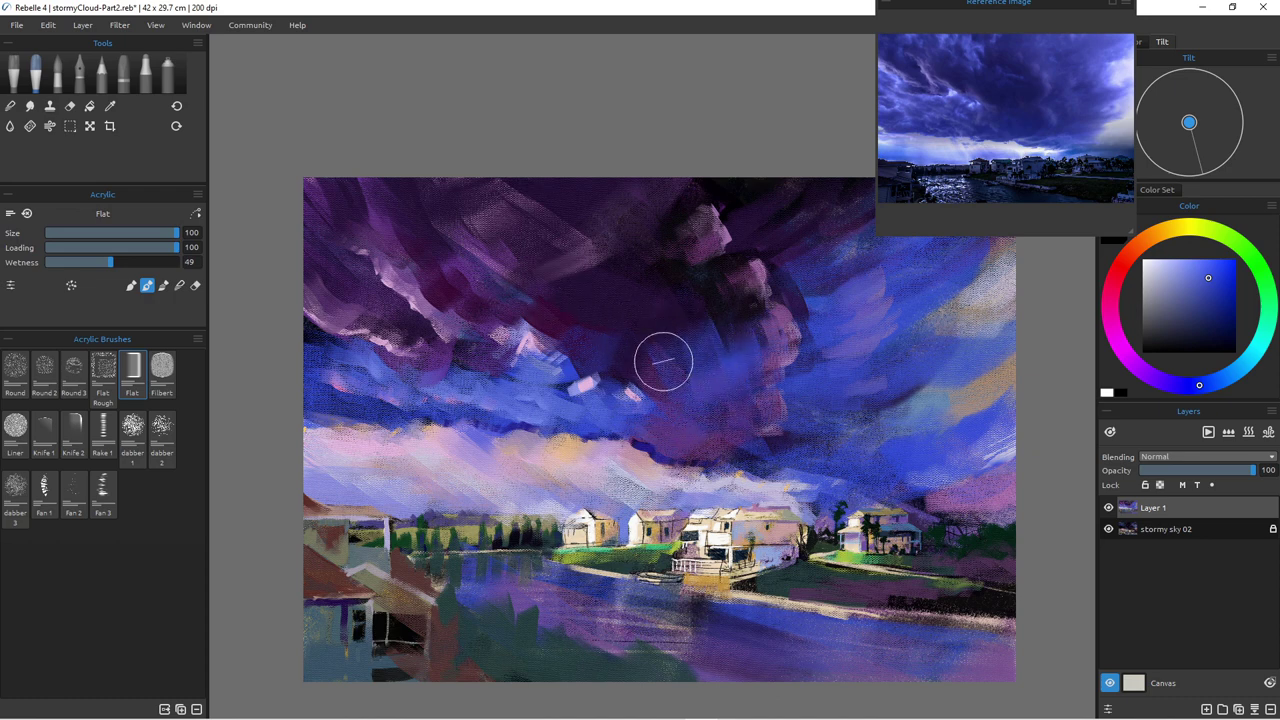
left_click(688, 296, "alt")
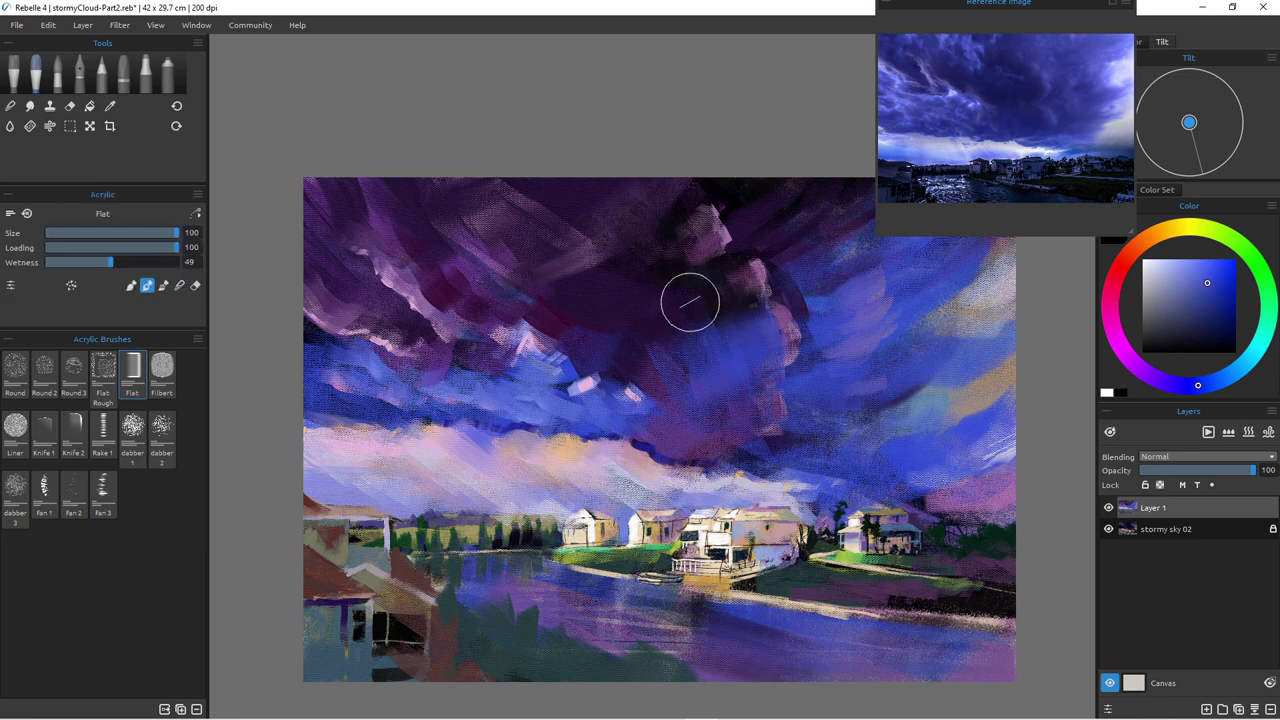
left_click(688, 298, "alt")
key("bracketleft")
key("bracketleft")
key("bracketleft")
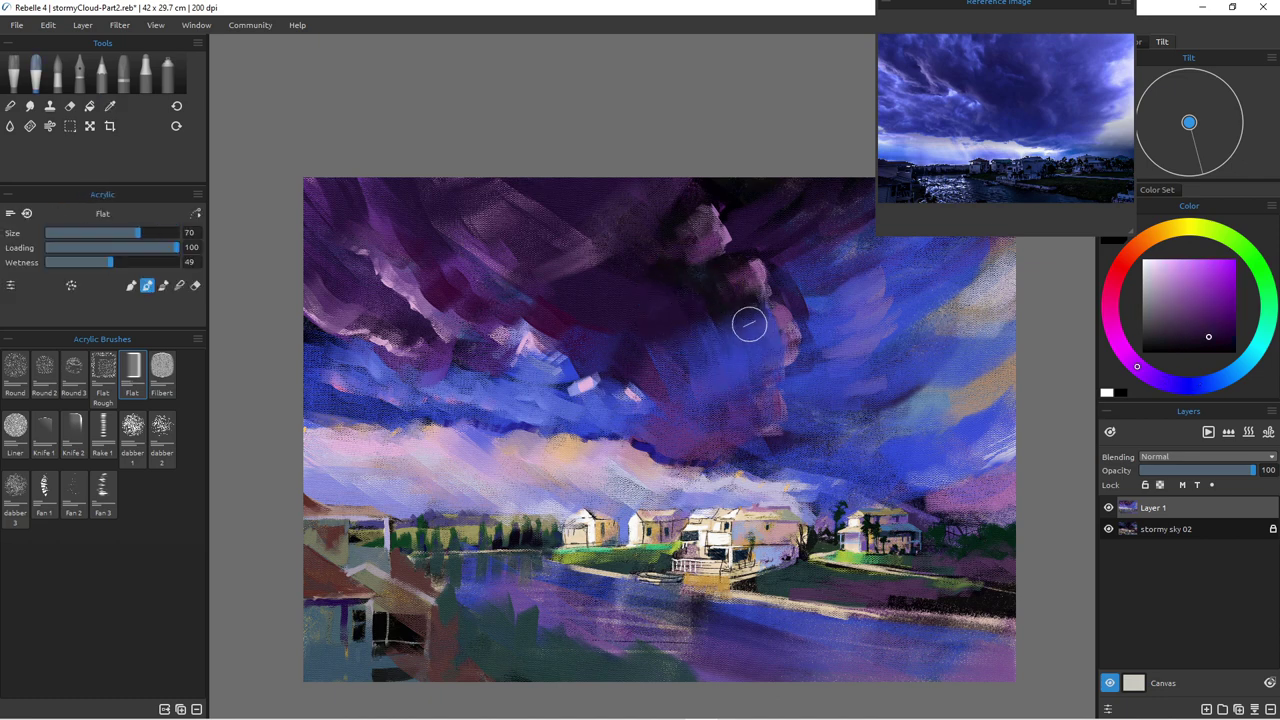
mouse_move(744, 351)
left_mouse_down()
mouse_move(709, 316)
mouse_move(711, 356)
mouse_move(697, 363)
mouse_move(741, 365)
mouse_move(743, 387)
mouse_move(731, 371)
mouse_move(746, 389)
mouse_move(728, 422)
mouse_move(708, 361)
mouse_move(712, 429)
left_mouse_up()
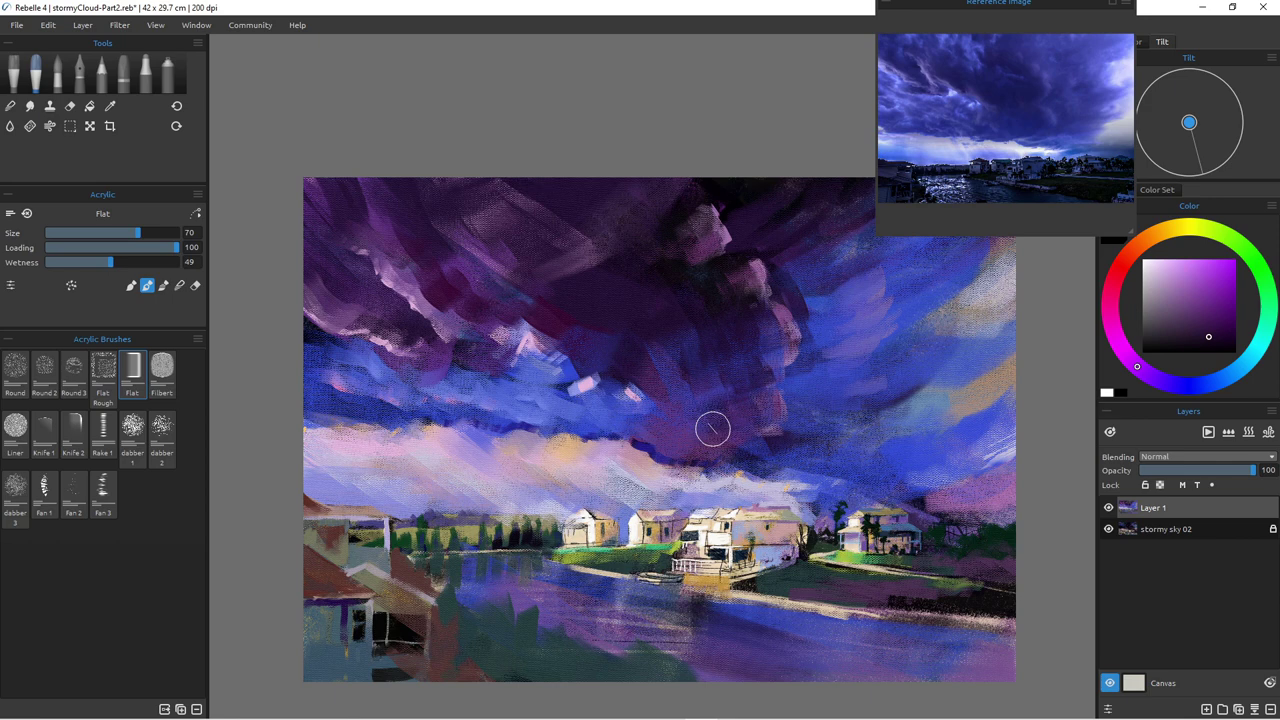
Step: Brush sampled sky blue along the shaded side of the cloud's lit edge and tone down its upper part with sampled dark purple
left_click(906, 284, "alt")
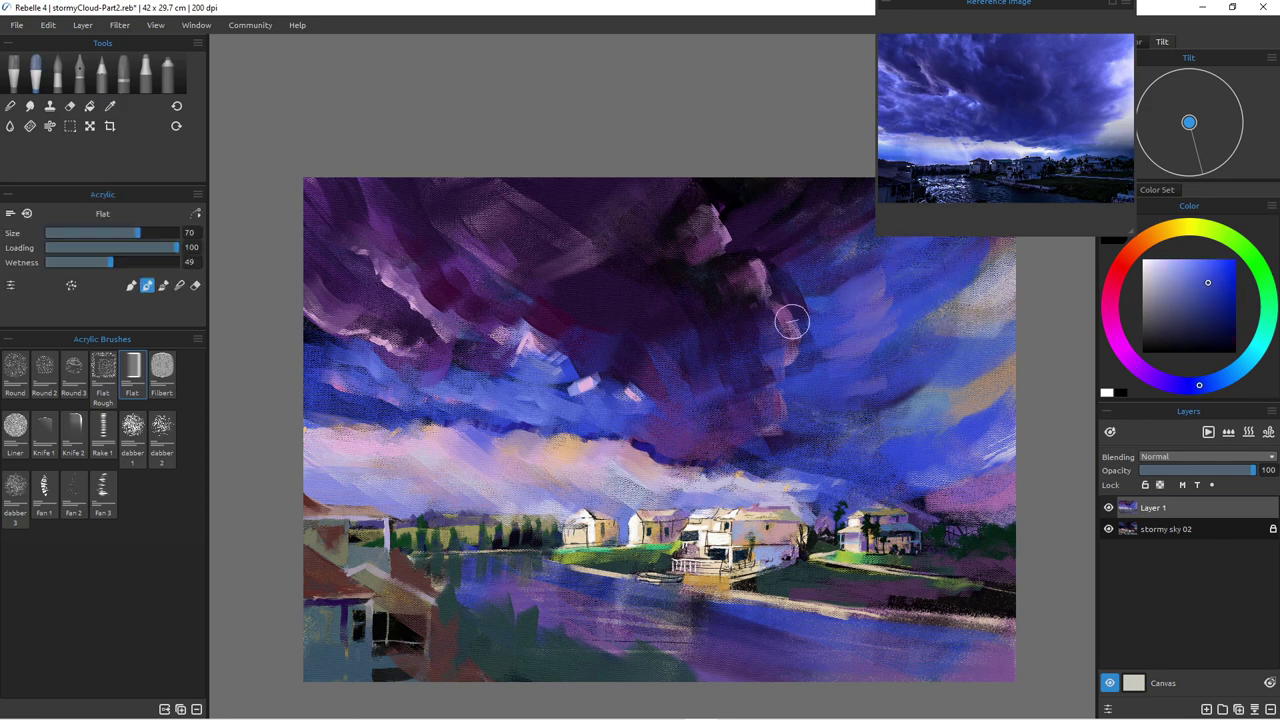
mouse_move(674, 290)
left_mouse_down()
mouse_move(685, 257)
mouse_move(696, 273)
mouse_move(672, 230)
mouse_move(694, 266)
mouse_move(678, 282)
mouse_move(710, 282)
mouse_move(714, 303)
mouse_move(714, 280)
mouse_move(726, 334)
left_mouse_up()
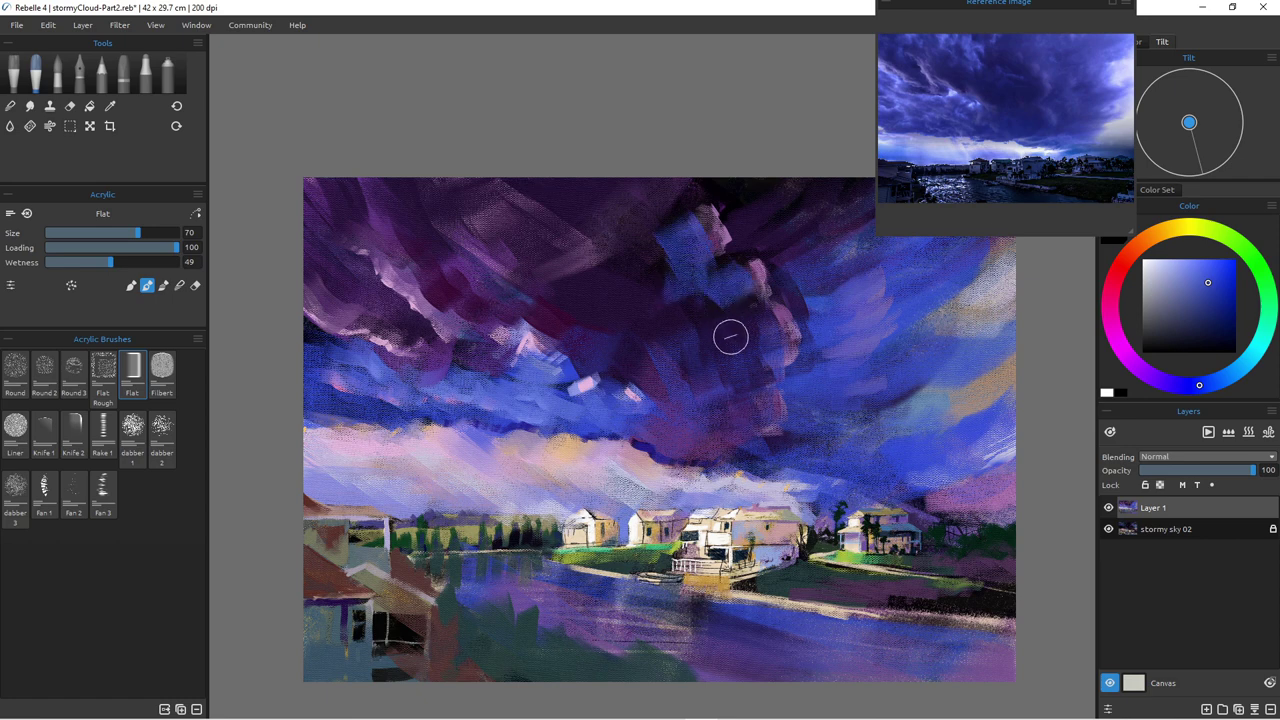
mouse_move(707, 181)
left_mouse_down()
mouse_move(676, 250)
mouse_move(648, 256)
left_mouse_up()
left_click(648, 284, "alt")
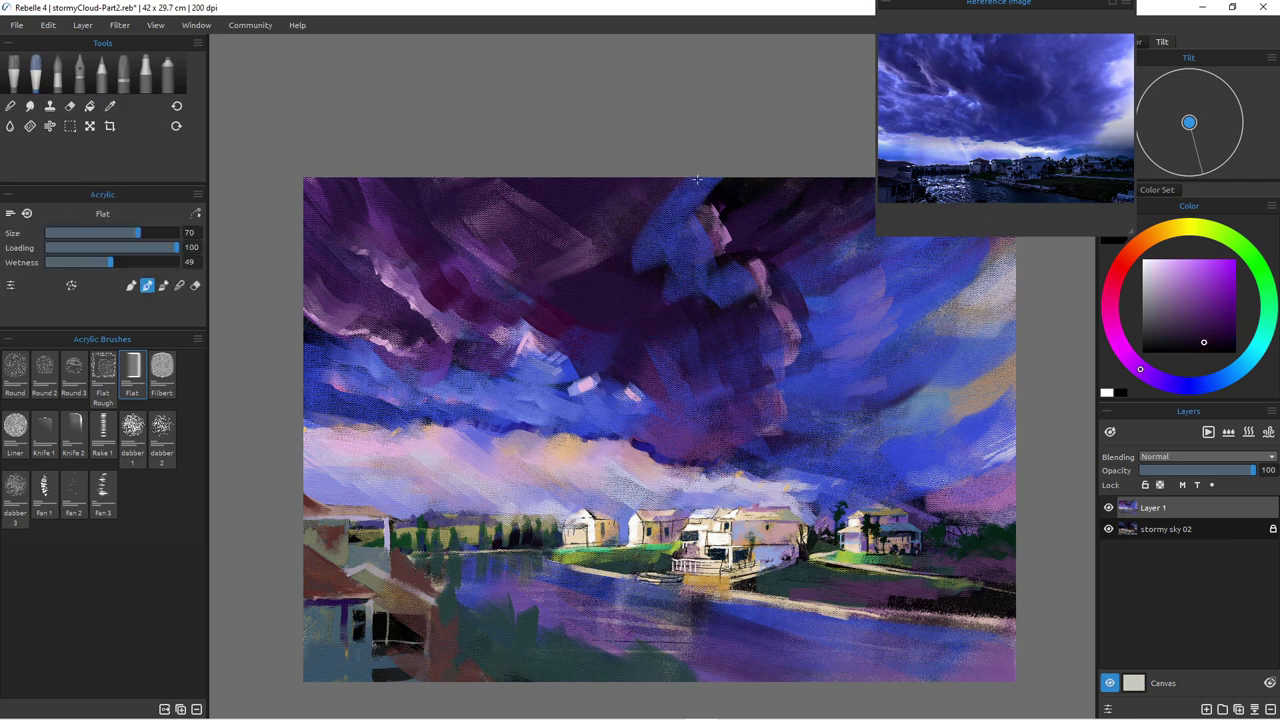
left_click_drag(694, 192, 658, 252)
mouse_move(669, 174)
left_mouse_down()
mouse_move(654, 266)
mouse_move(691, 281)
mouse_move(678, 283)
mouse_move(687, 296)
mouse_move(674, 290)
mouse_move(689, 301)
mouse_move(614, 233)
left_mouse_up()
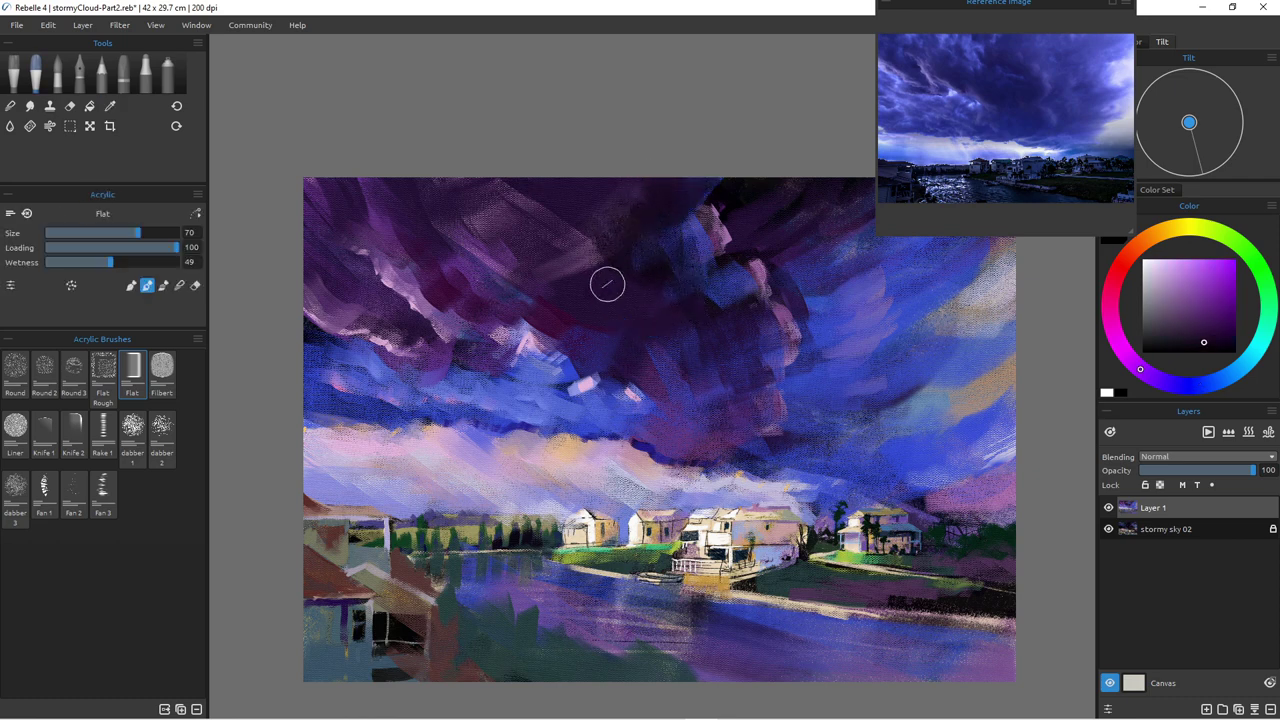
Step: Add sampled muted blue strokes to the top of the dark storm cloud, reducing the brush size to 45
left_click(734, 286, "alt")
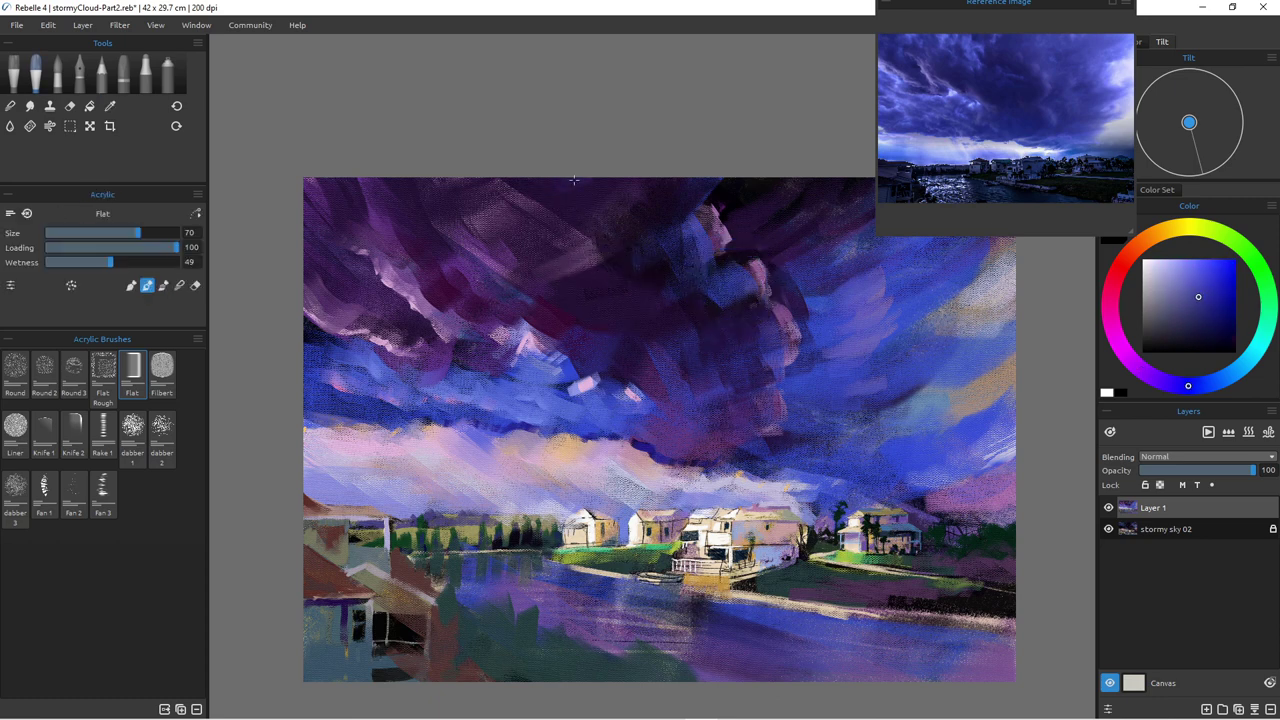
left_click_drag(572, 180, 567, 224)
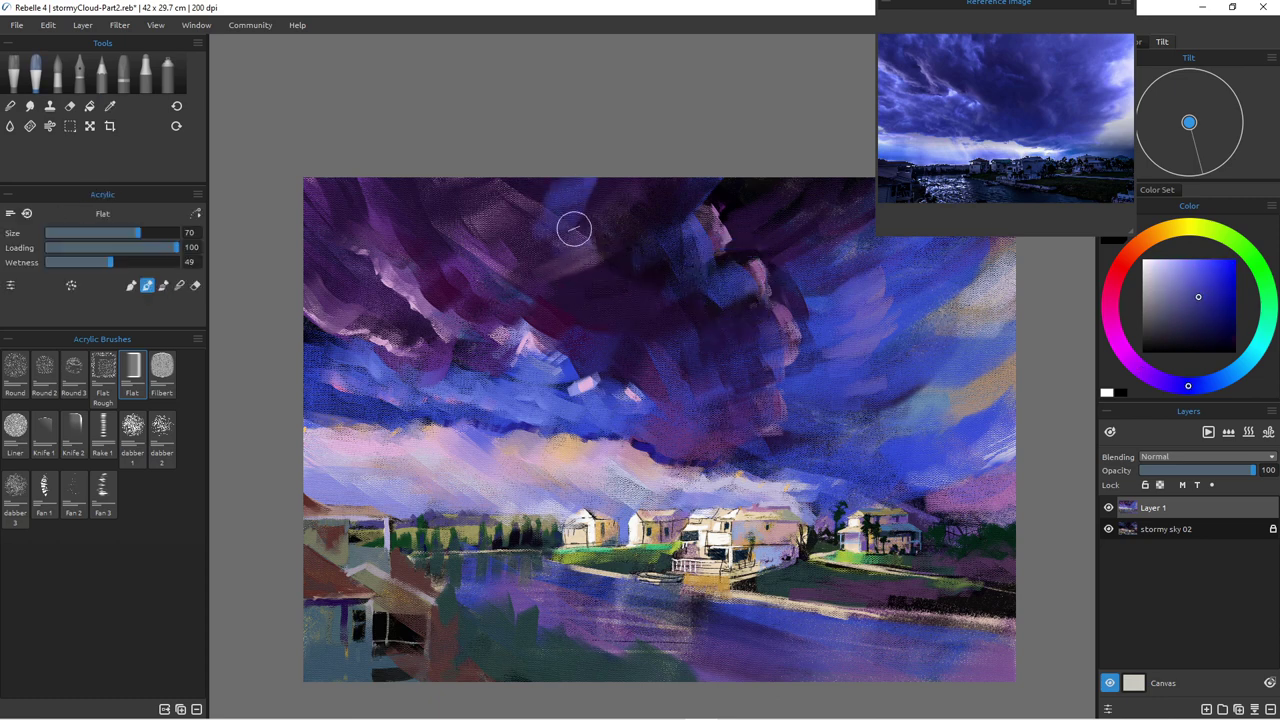
key("bracketleft")
key("bracketleft")
key("bracketleft")
key("bracketleft")
key("bracketleft")
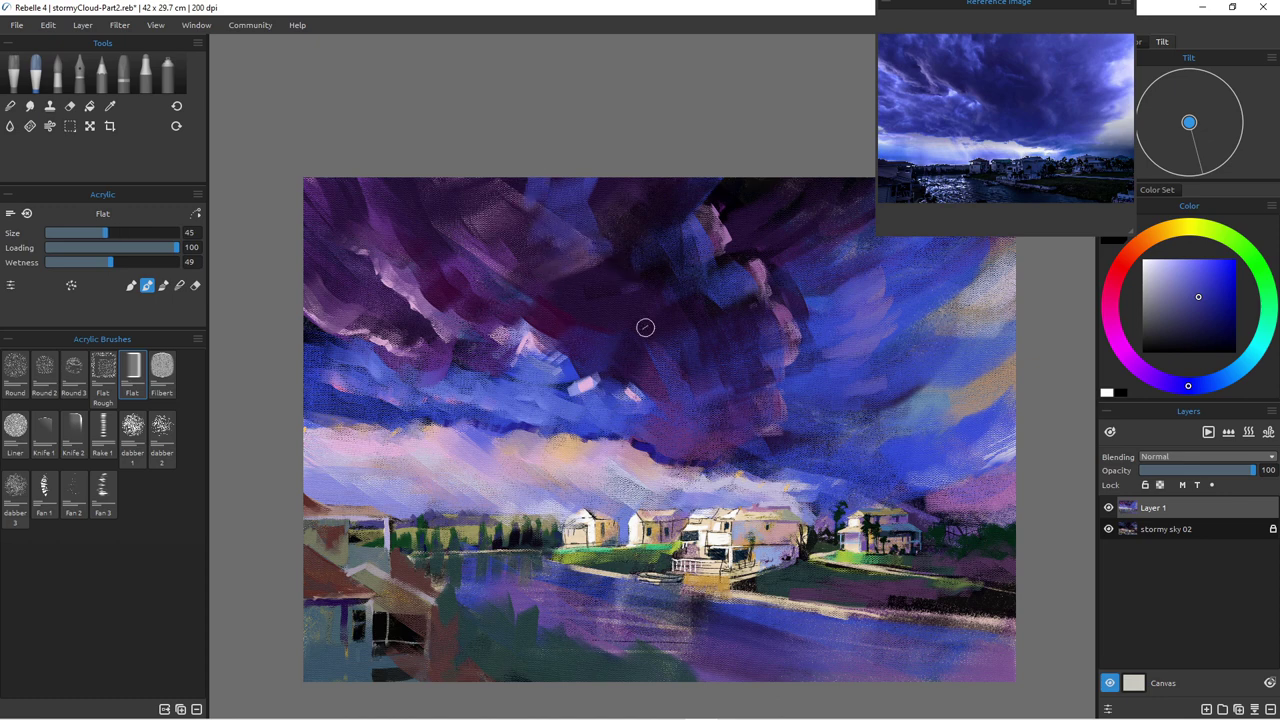
left_click_drag(585, 175, 564, 214)
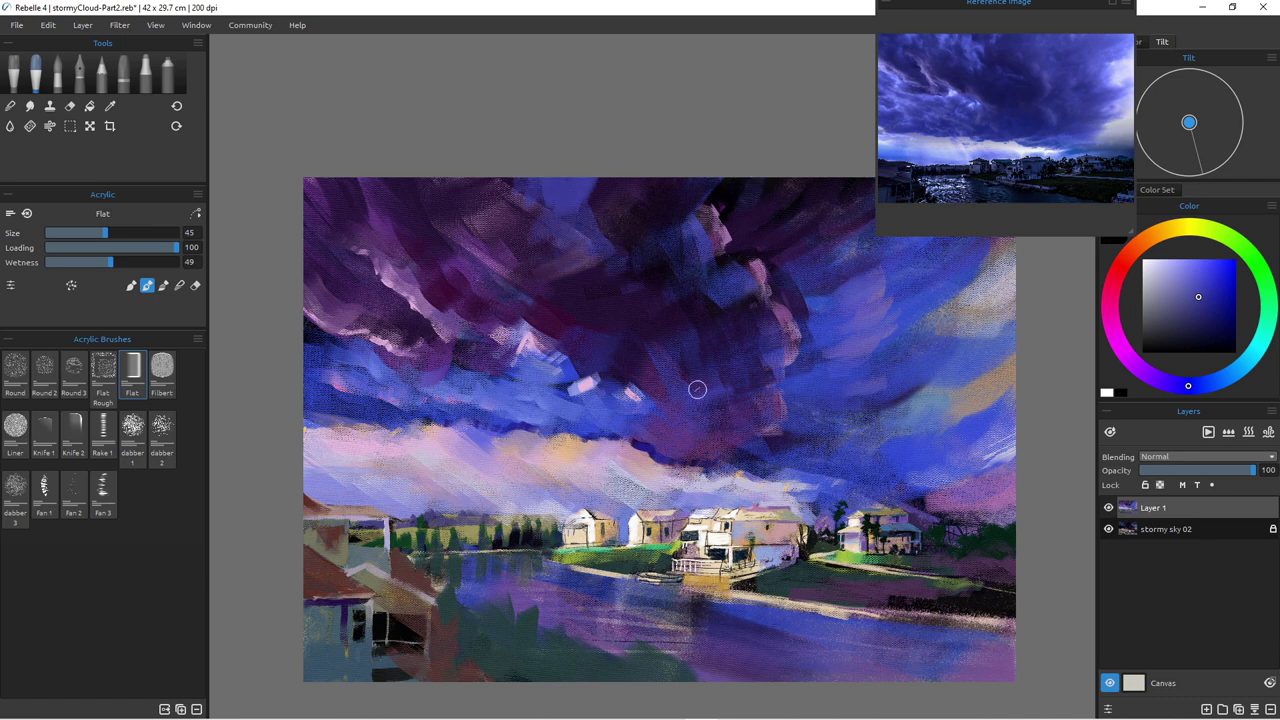
Step: Darken the lower part of the storm cloud with sampled deep violet at brush size 70, undoing a stroke over its blue edge
scroll(640, 405, "down", 6)
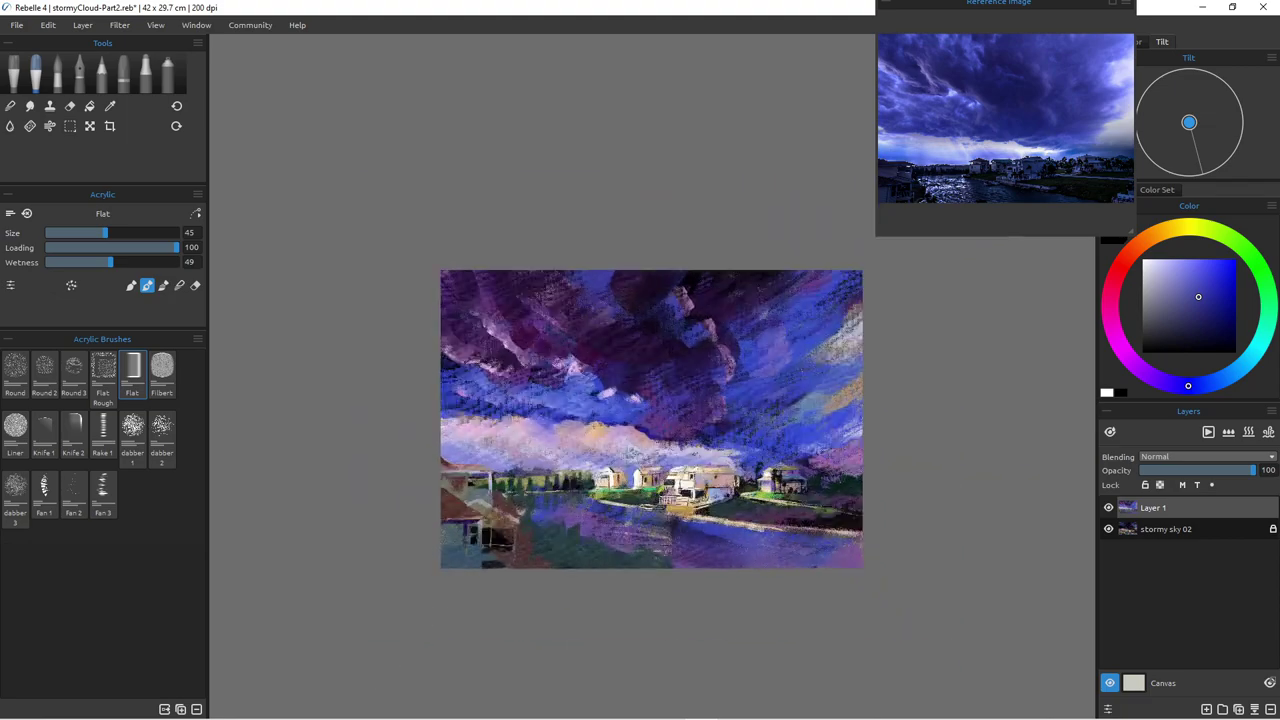
scroll(640, 405, "up", 4)
left_click_drag(640, 405, 589, 431)
scroll(571, 357, "up", 3)
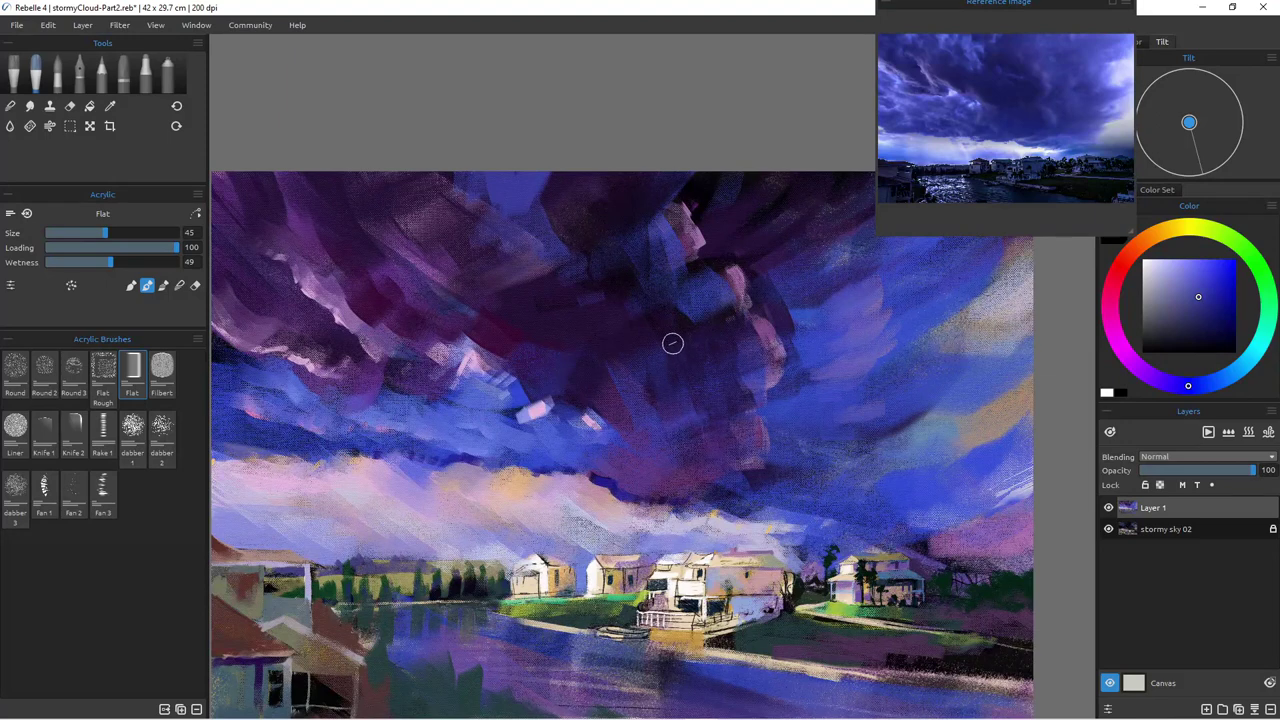
left_click(677, 334, "alt")
key("]")
key("]")
key("]")
key("]")
key("]")
left_click_drag(729, 414, 738, 479)
mouse_move(699, 430)
left_mouse_down()
mouse_move(669, 423)
mouse_move(679, 466)
mouse_move(693, 446)
mouse_move(652, 453)
mouse_move(698, 441)
mouse_move(628, 468)
mouse_move(670, 434)
mouse_move(611, 431)
left_mouse_up()
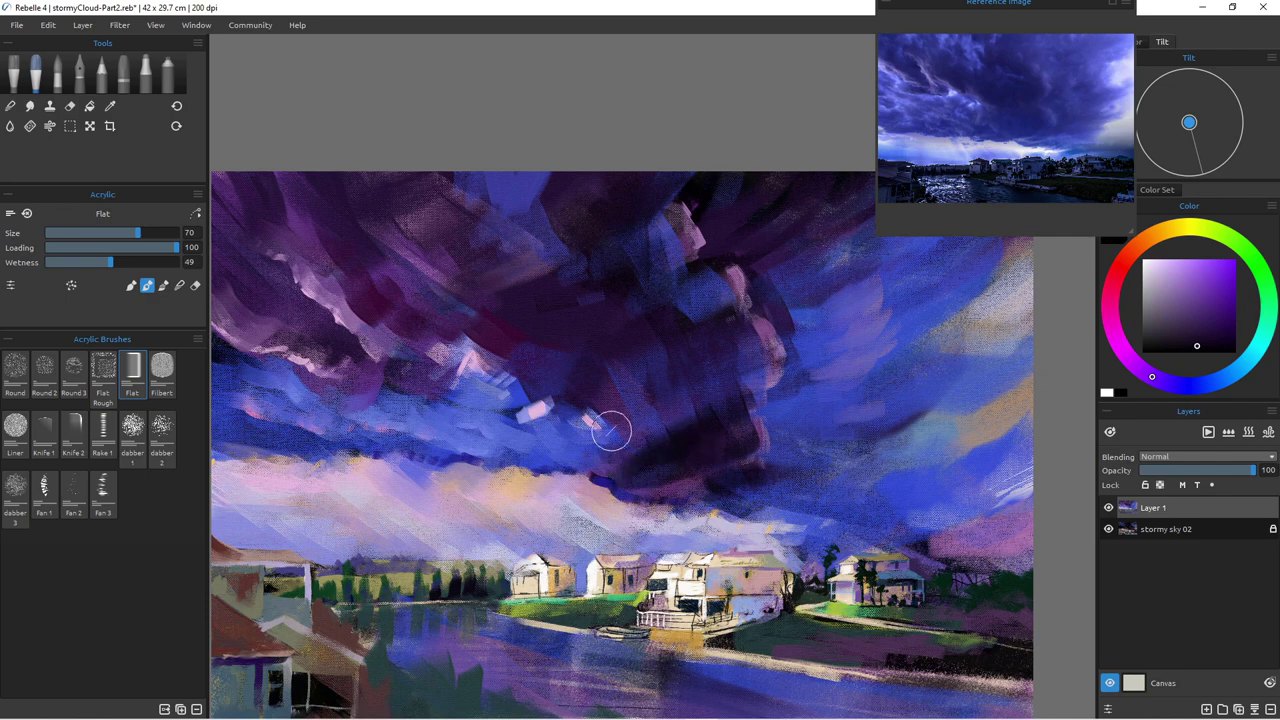
key("ctrl+z")
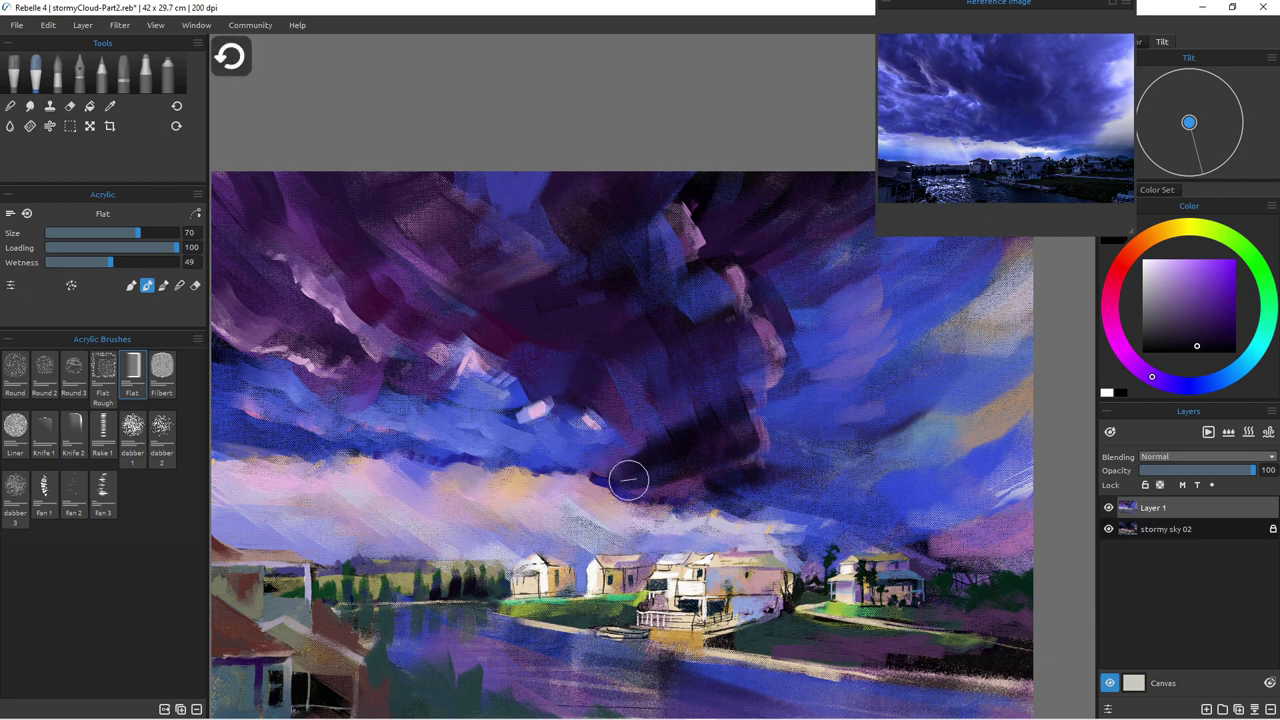
mouse_move(629, 494)
left_mouse_down()
mouse_move(673, 432)
mouse_move(644, 407)
left_mouse_up()
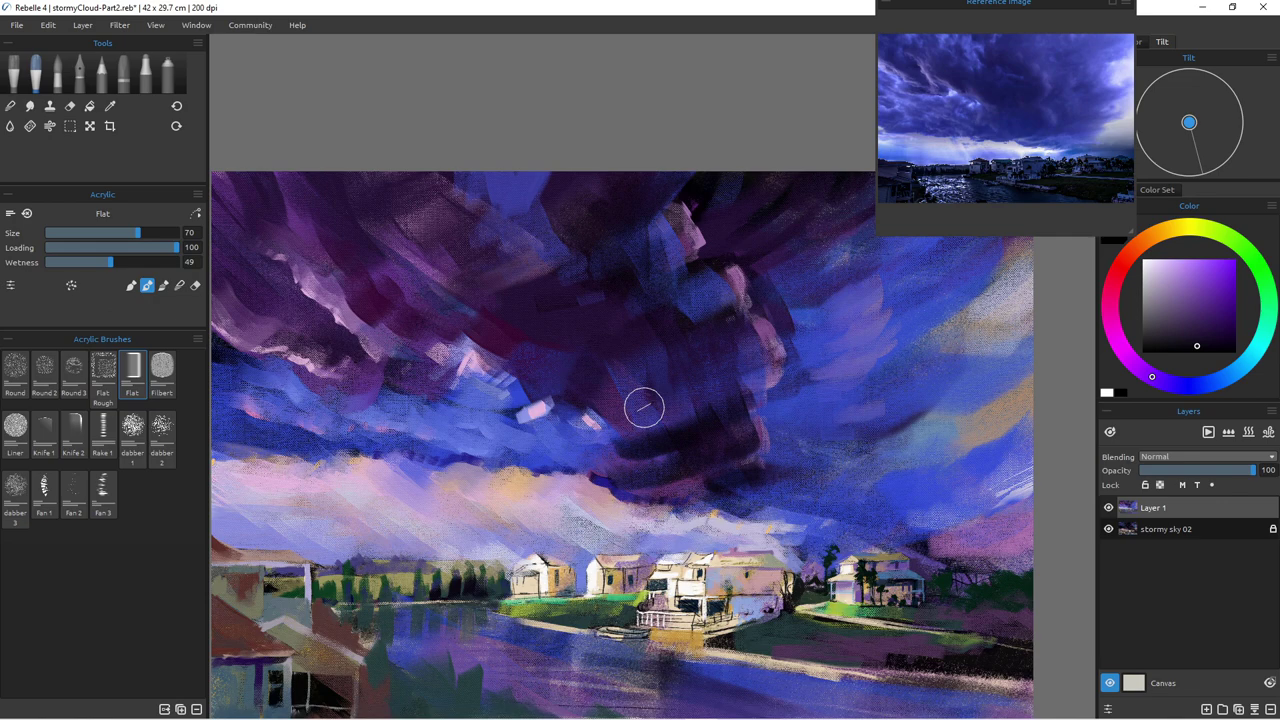
Step: Brush sampled sky blue into the dark cloud's base and sweep sampled muted violet across the sky beside it, above the far-right house
left_click(565, 430, "alt")
mouse_move(660, 443)
left_mouse_down()
mouse_move(643, 443)
mouse_move(691, 446)
mouse_move(702, 414)
mouse_move(708, 450)
left_mouse_up()
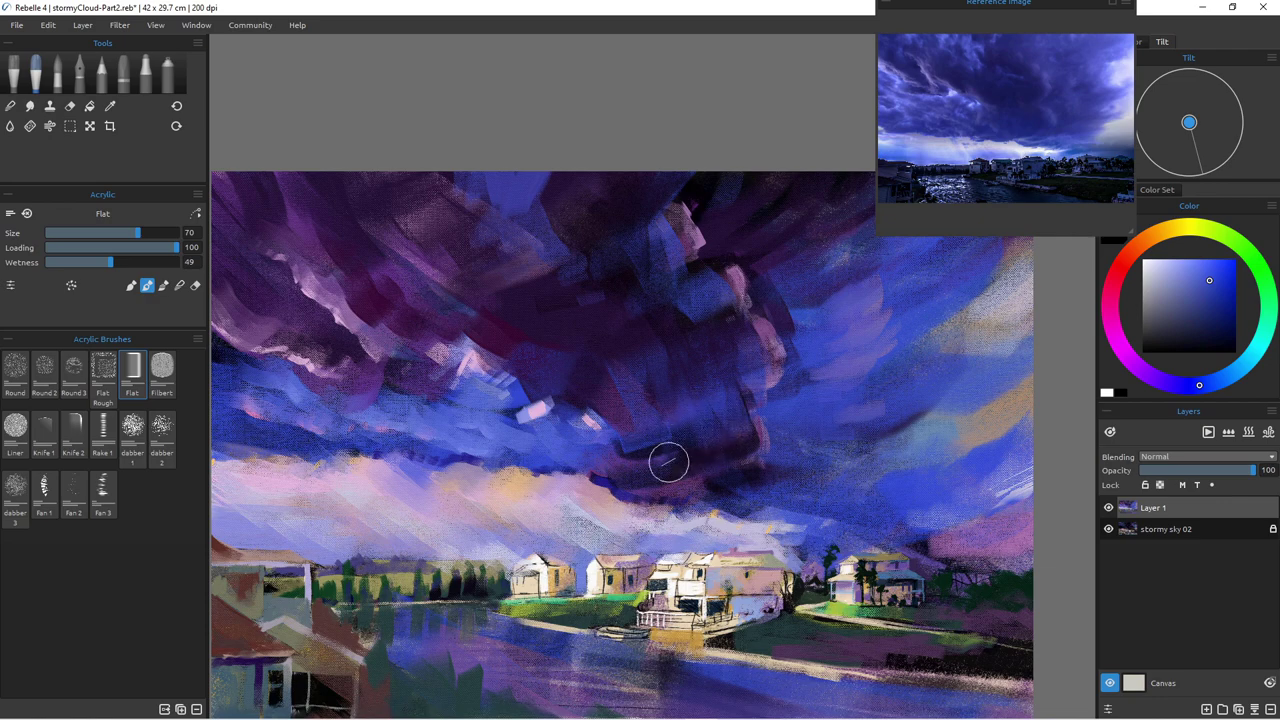
left_click(779, 316, "alt")
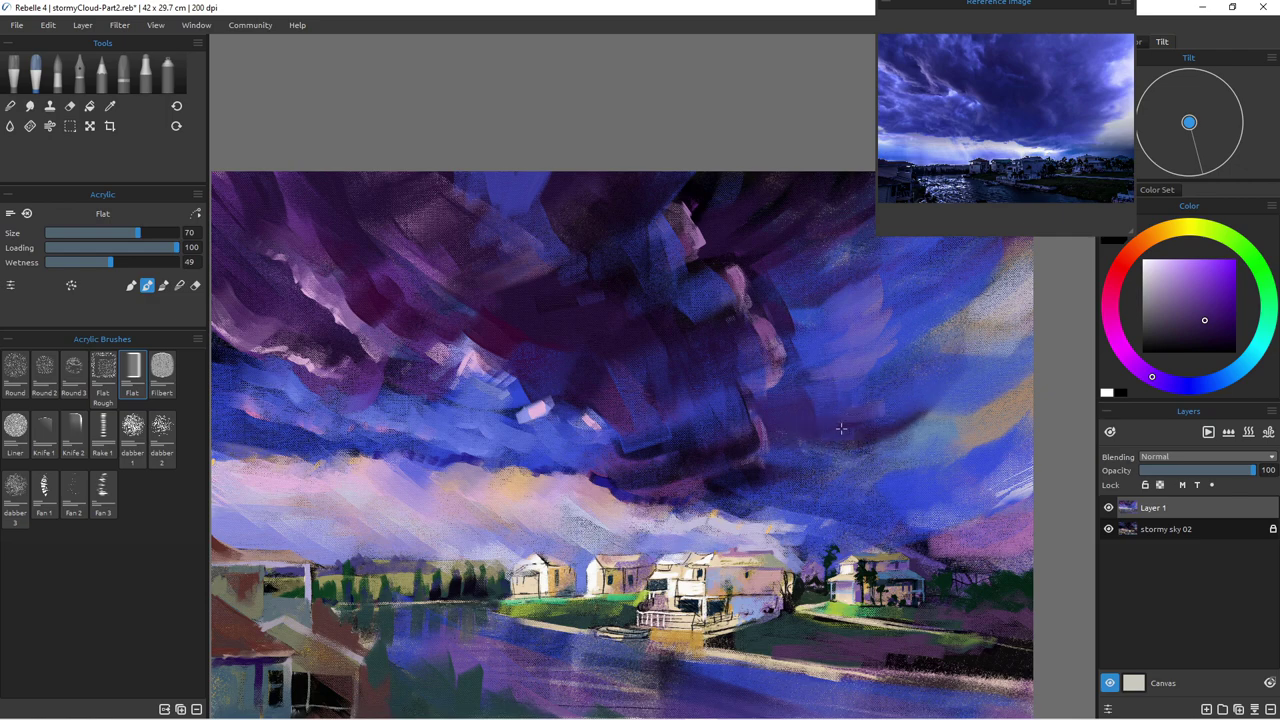
left_click_drag(912, 322, 854, 374)
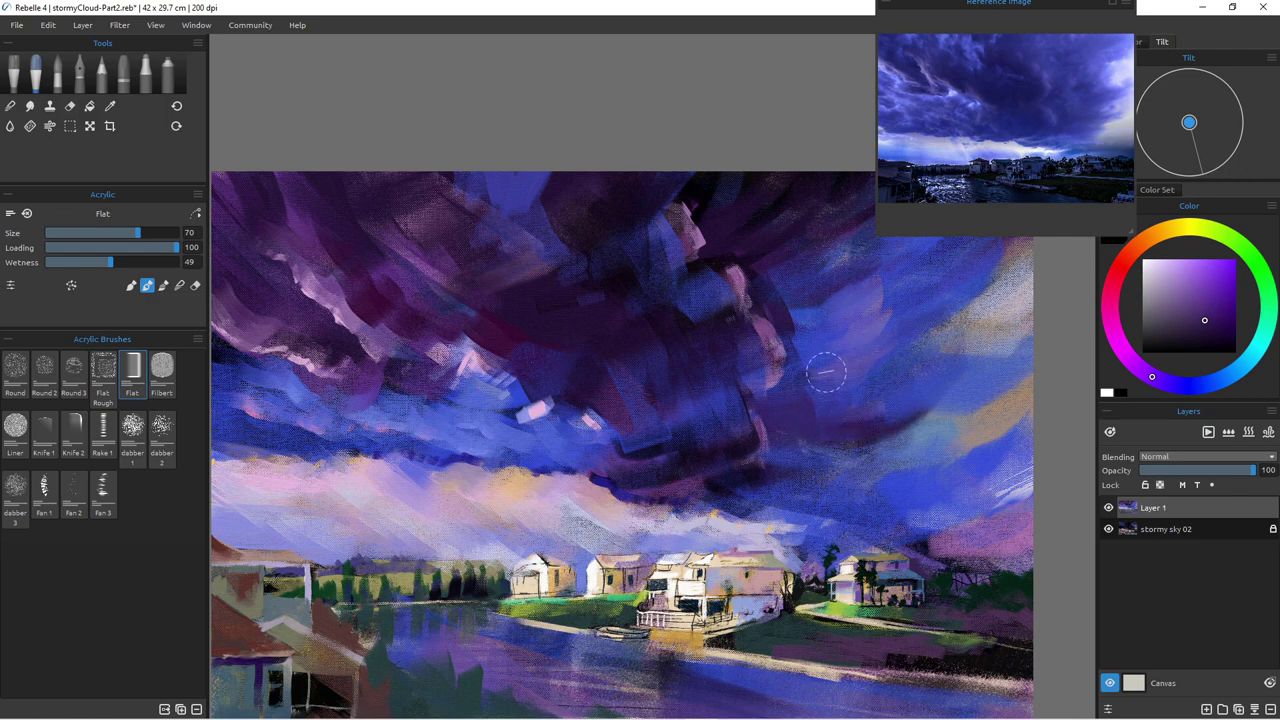
left_click_drag(923, 314, 828, 376)
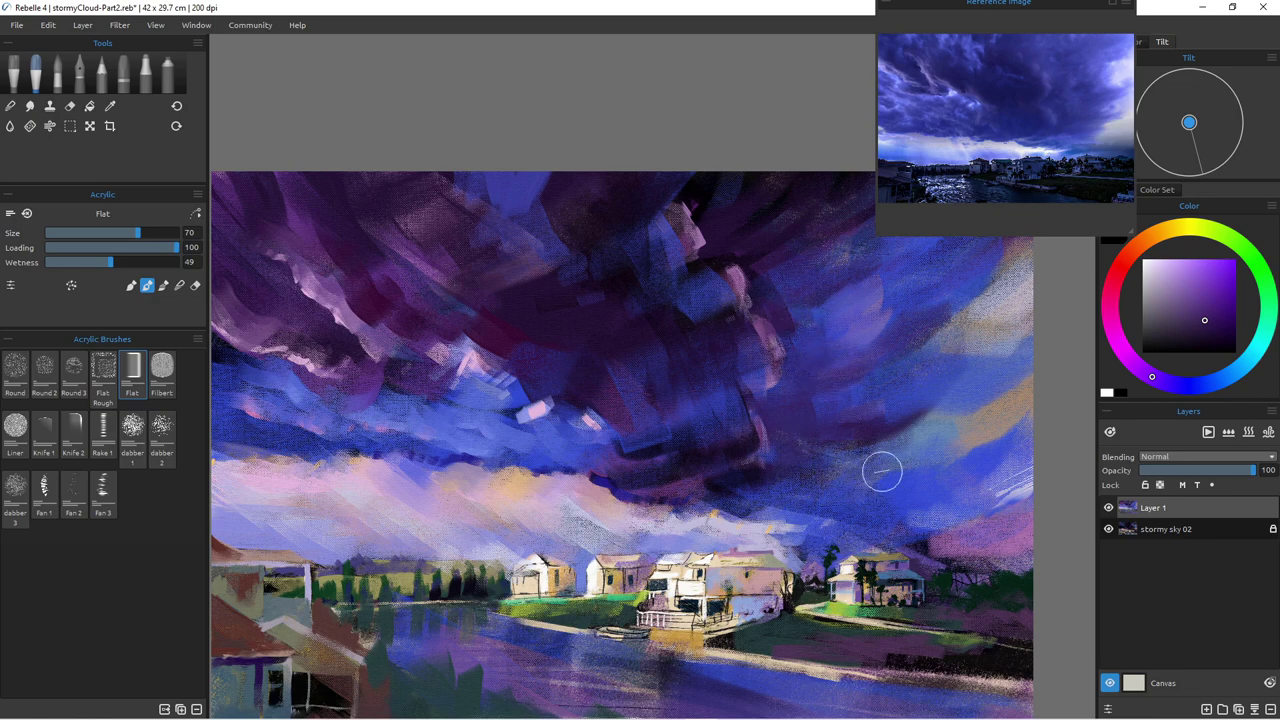
left_click_drag(935, 459, 801, 463)
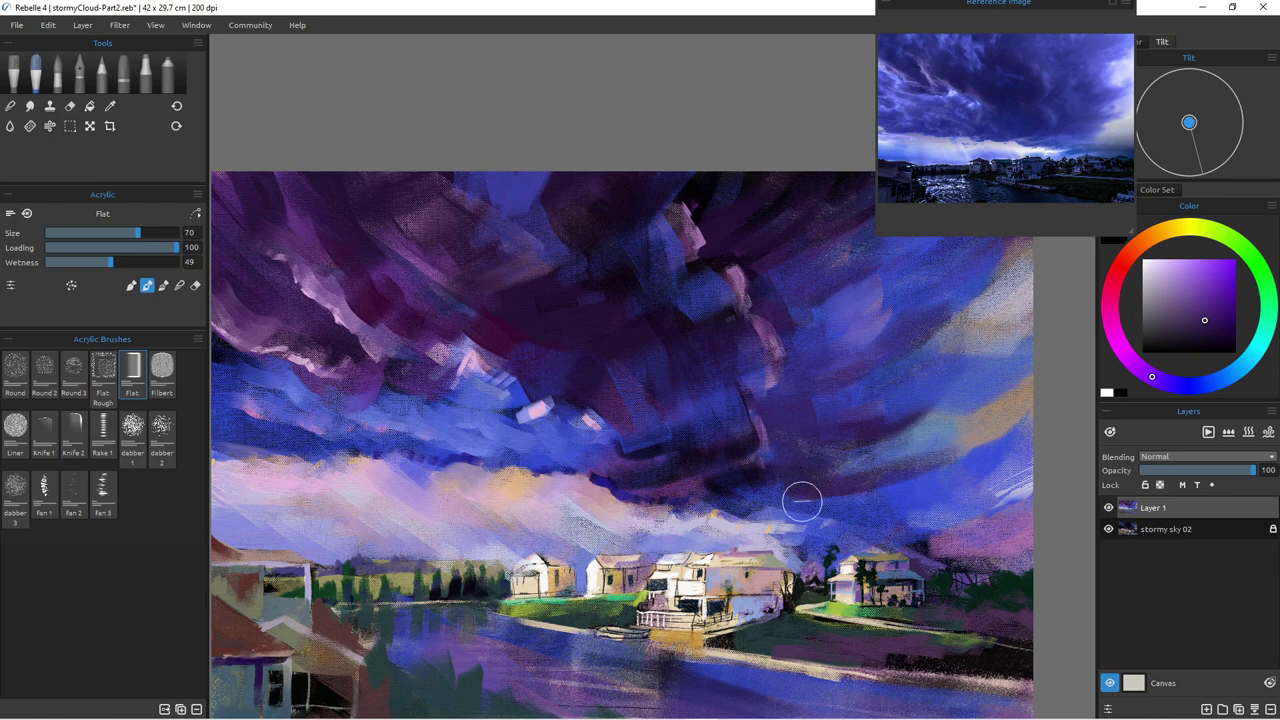
left_click_drag(876, 497, 801, 503)
Step: Blend sampled sky blue over the violet sweep and the yellowish cloud near the canvas's right edge
key("i")
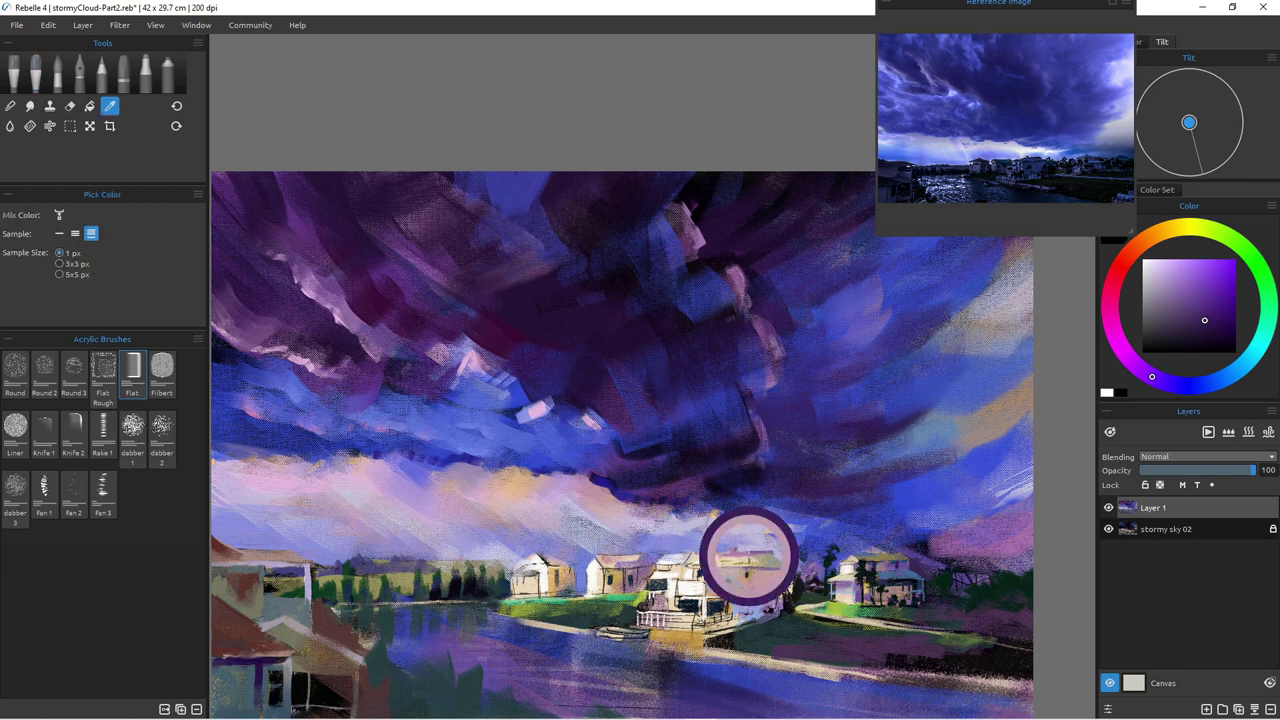
left_click(981, 412)
mouse_move(918, 483)
left_mouse_down()
mouse_move(874, 492)
mouse_move(940, 446)
mouse_move(938, 423)
mouse_move(895, 433)
mouse_move(981, 386)
mouse_move(914, 436)
left_mouse_up()
left_click(923, 372, "alt")
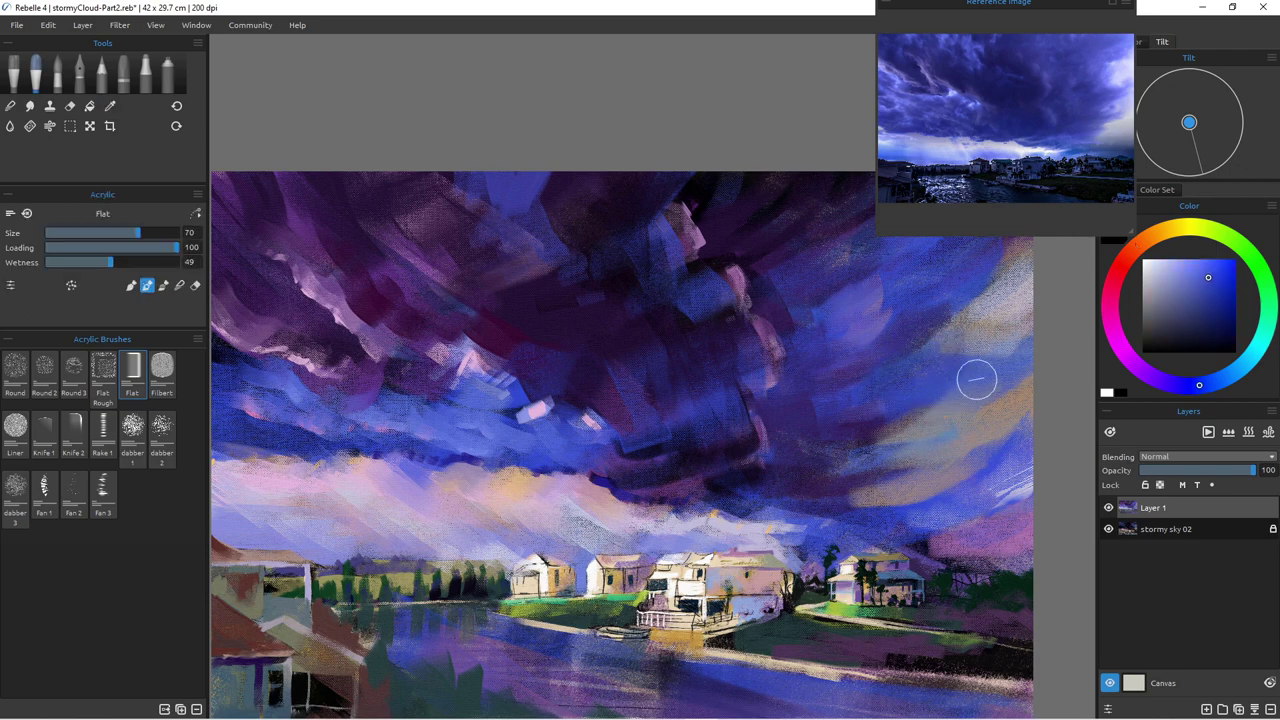
left_click_drag(1028, 387, 955, 402)
mouse_move(988, 447)
left_mouse_down()
mouse_move(991, 384)
mouse_move(868, 424)
left_mouse_up()
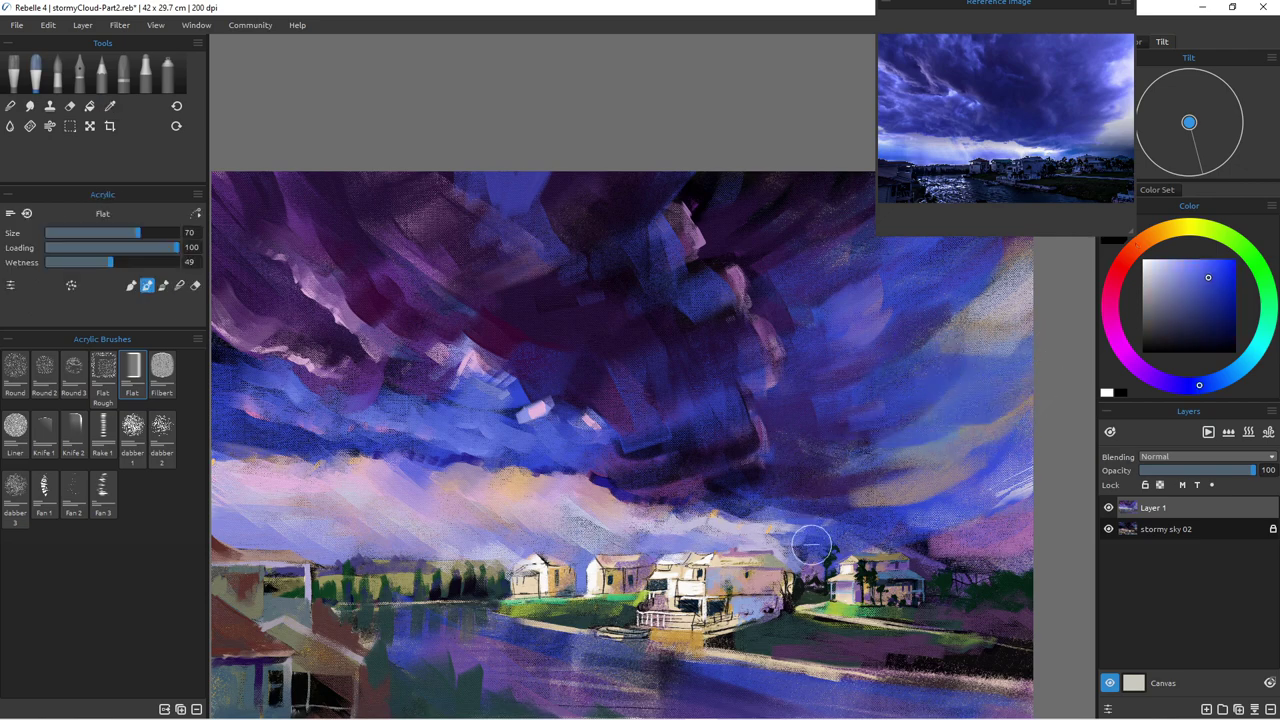
Step: Brush sampled warm beige streaks into the sky above the far-right house, setting the brush size to 20 and finishing at 45
key("bracketleft")
key("bracketleft")
key("bracketleft")
key("bracketleft")
key("bracketleft")
left_click(905, 495, "alt")
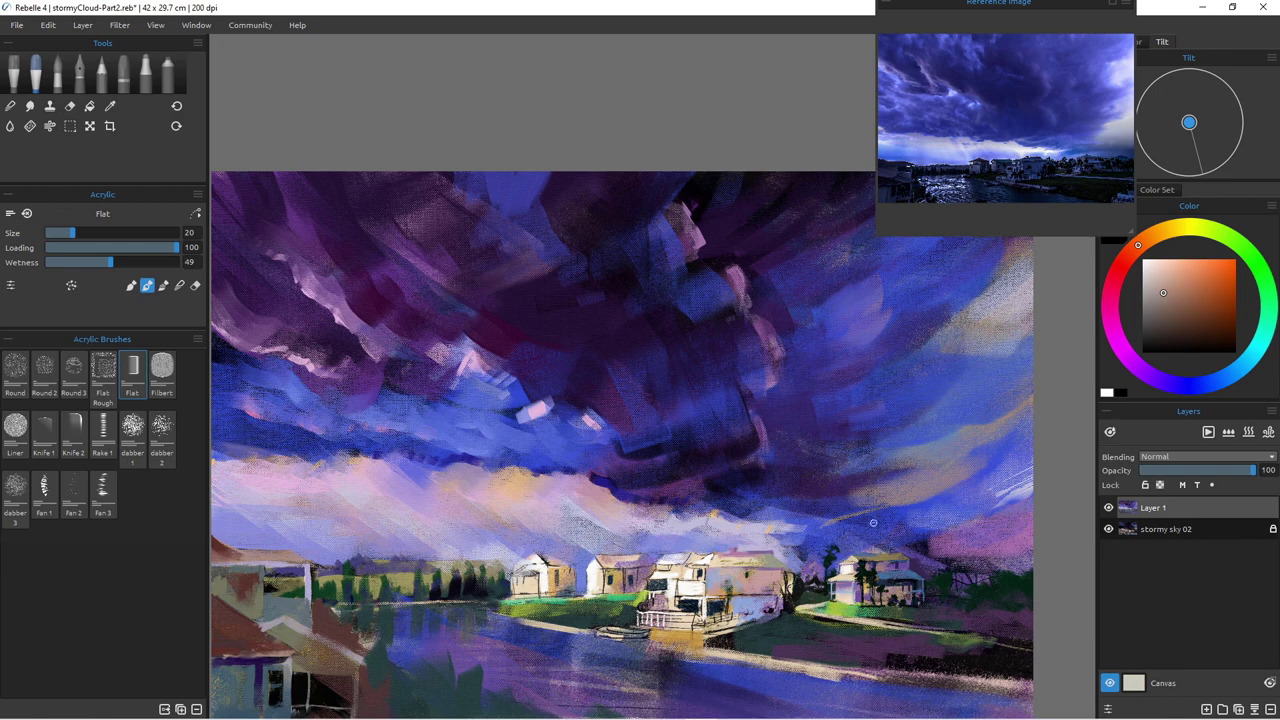
key("bracketright")
key("bracketright")
key("bracketright")
key("bracketright")
key("bracketright")
key("bracketright")
key("bracketright")
key("bracketleft")
key("bracketleft")
key("bracketleft")
key("bracketleft")
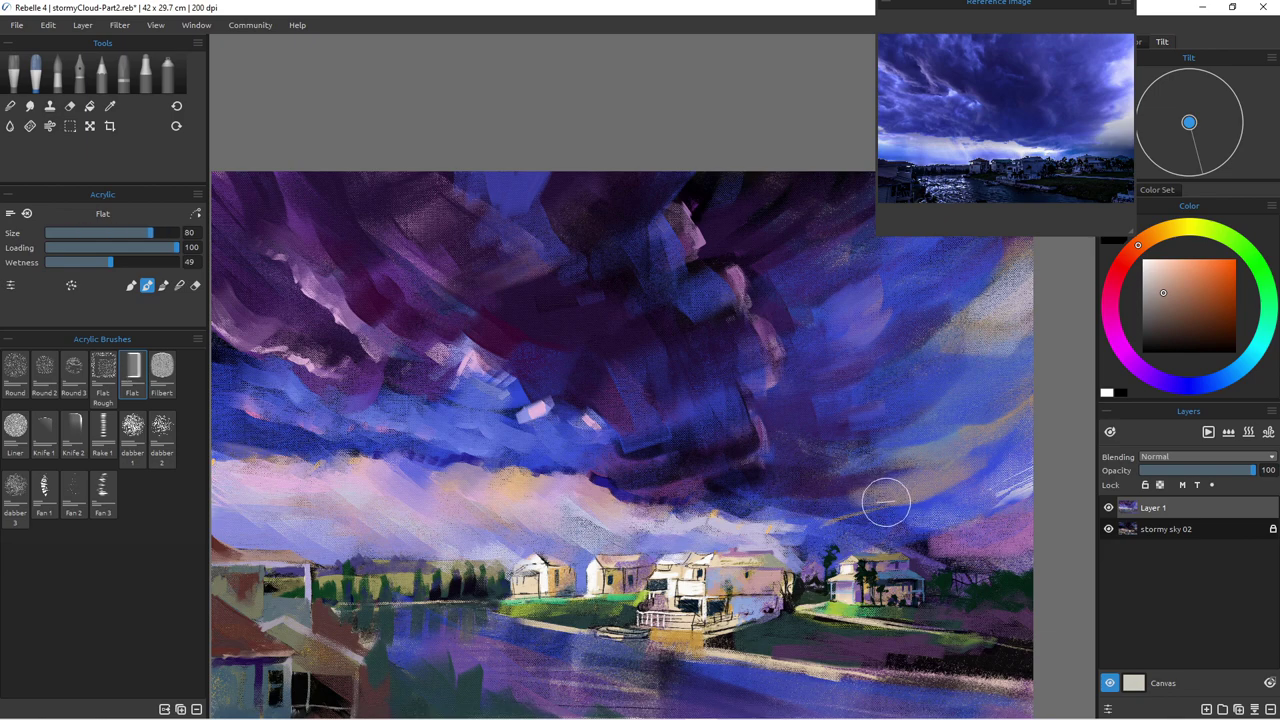
key("bracketleft")
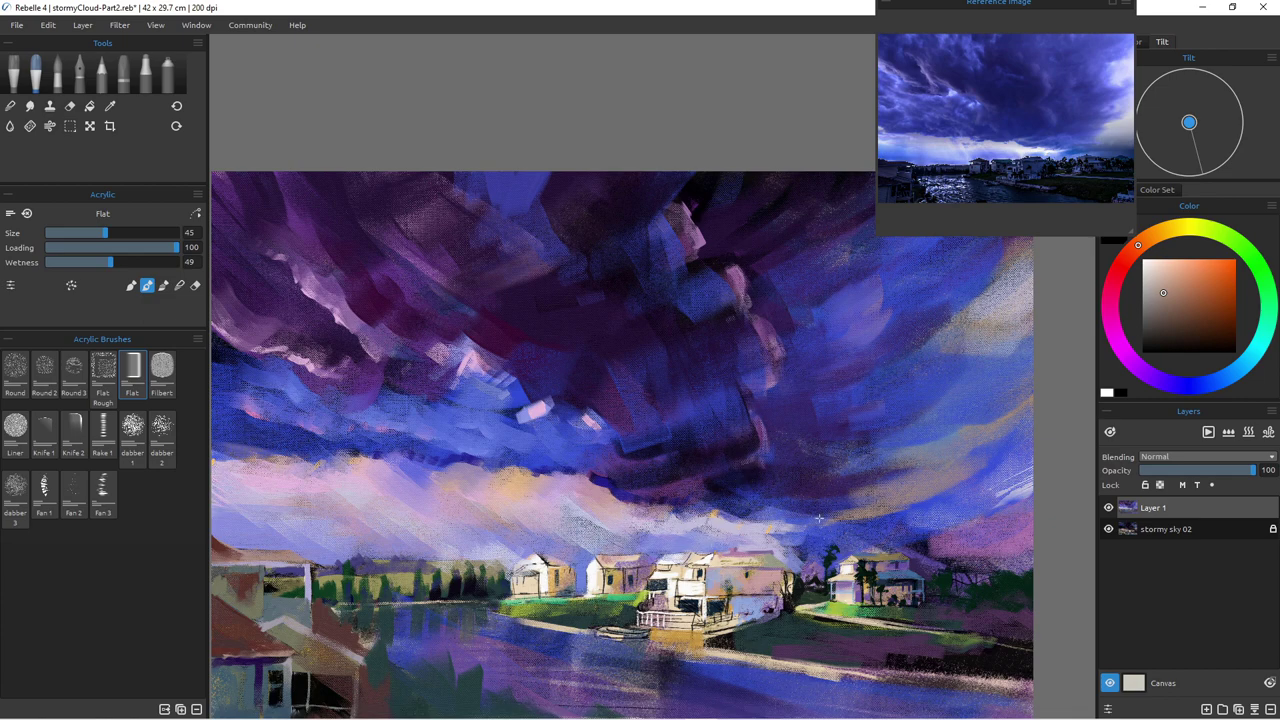
Step: Brighten the lit band beneath the storm cloud with cream sampled from the main house at brush size 25
left_click(712, 563, "alt")
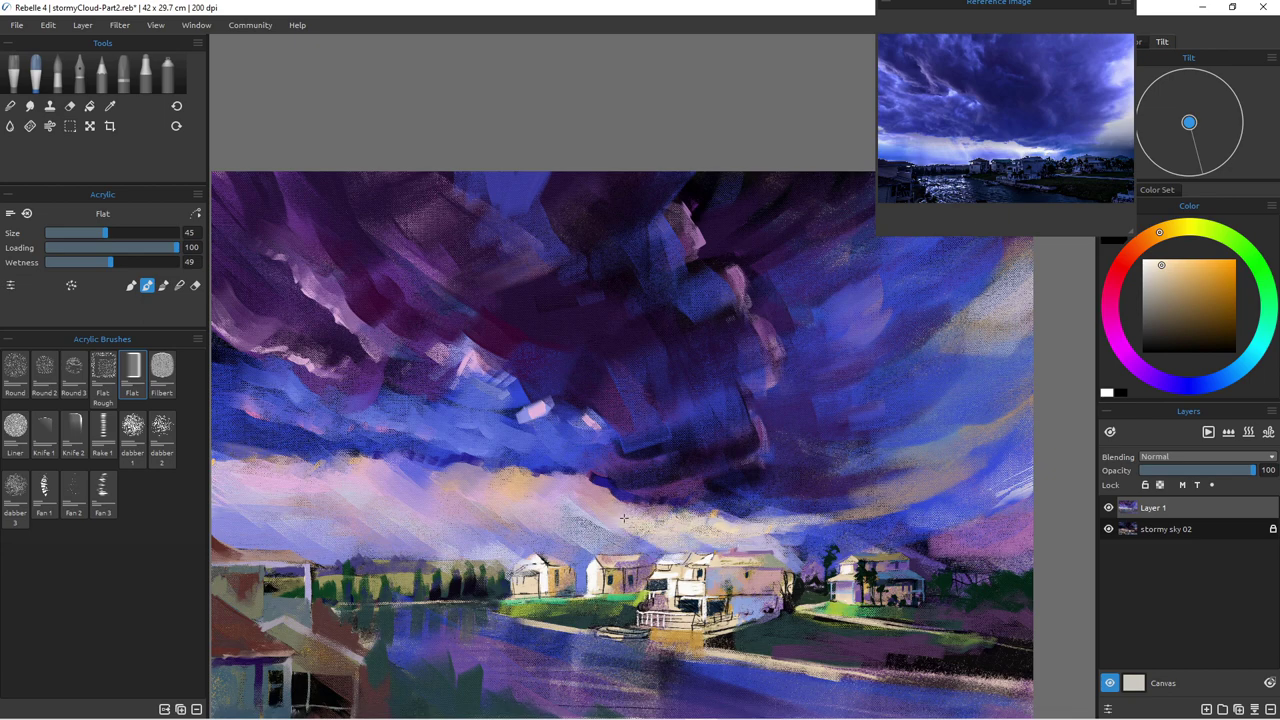
key("bracketleft")
key("bracketleft")
key("bracketleft")
key("bracketleft")
mouse_move(632, 507)
left_mouse_down()
mouse_move(662, 516)
mouse_move(612, 505)
left_mouse_up()
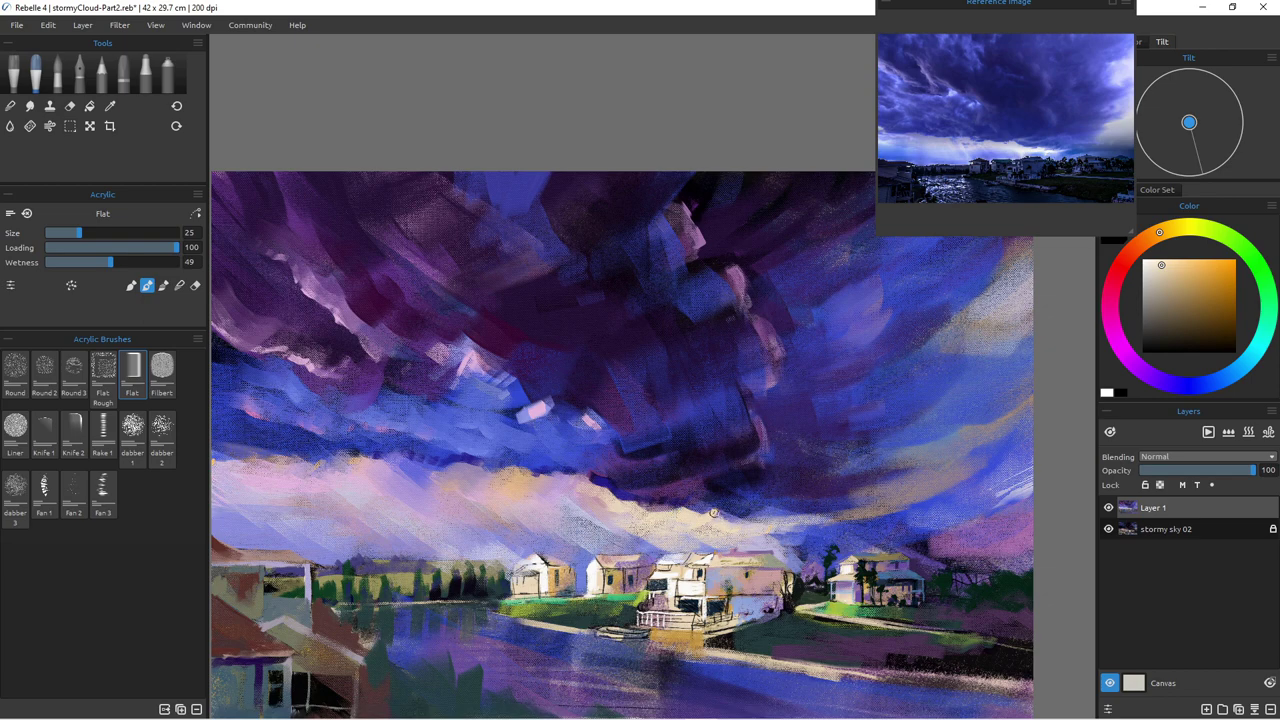
left_click_drag(790, 514, 738, 524)
Step: Brush light blue adjusted from the sampled sky under the storm cloud above the main house at brush size 30, undoing a darker first stroke
left_click(900, 264, "alt")
key("bracketleft")
key("bracketleft")
key("bracketleft")
key("bracketleft")
key("bracketleft")
key("bracketleft")
key("bracketleft")
key("bracketleft")
key("bracketleft")
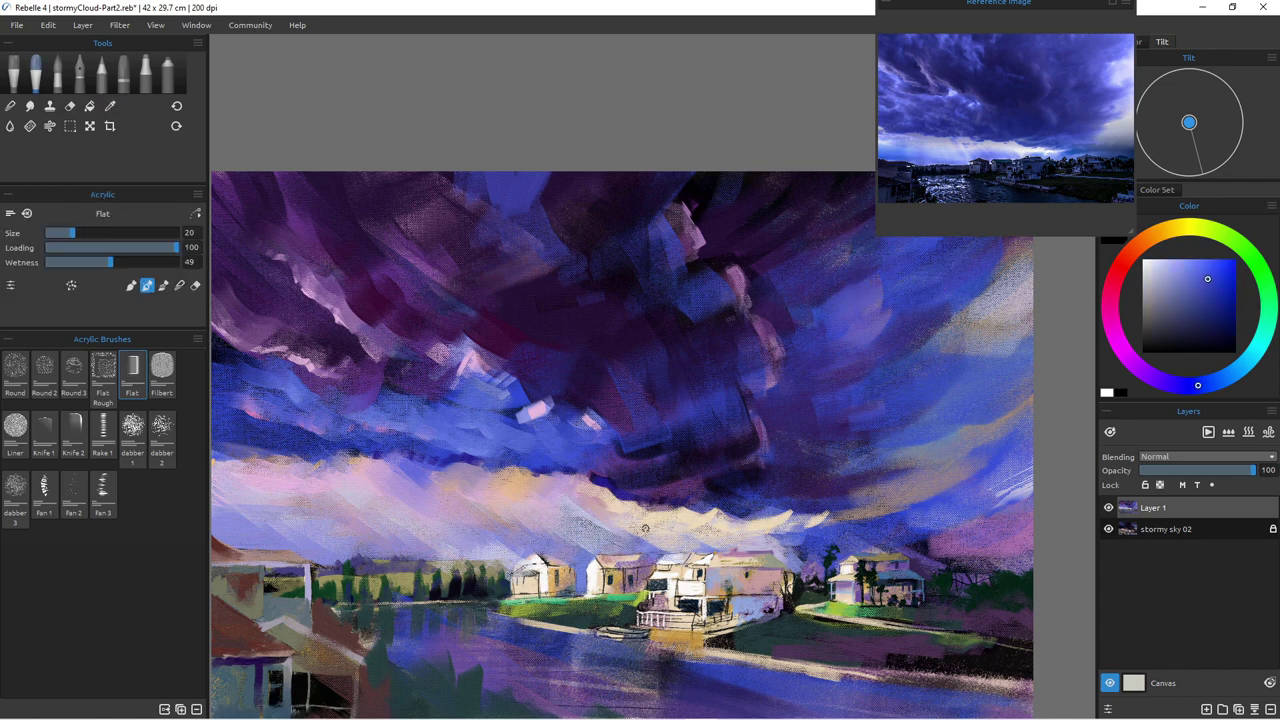
key("bracketright")
key("bracketright")
key("bracketright")
key("bracketright")
key("bracketright")
key("bracketright")
key("bracketright")
key("bracketright")
key("bracketright")
key("bracketright")
key("bracketright")
key("bracketright")
left_click_drag(723, 541, 733, 548)
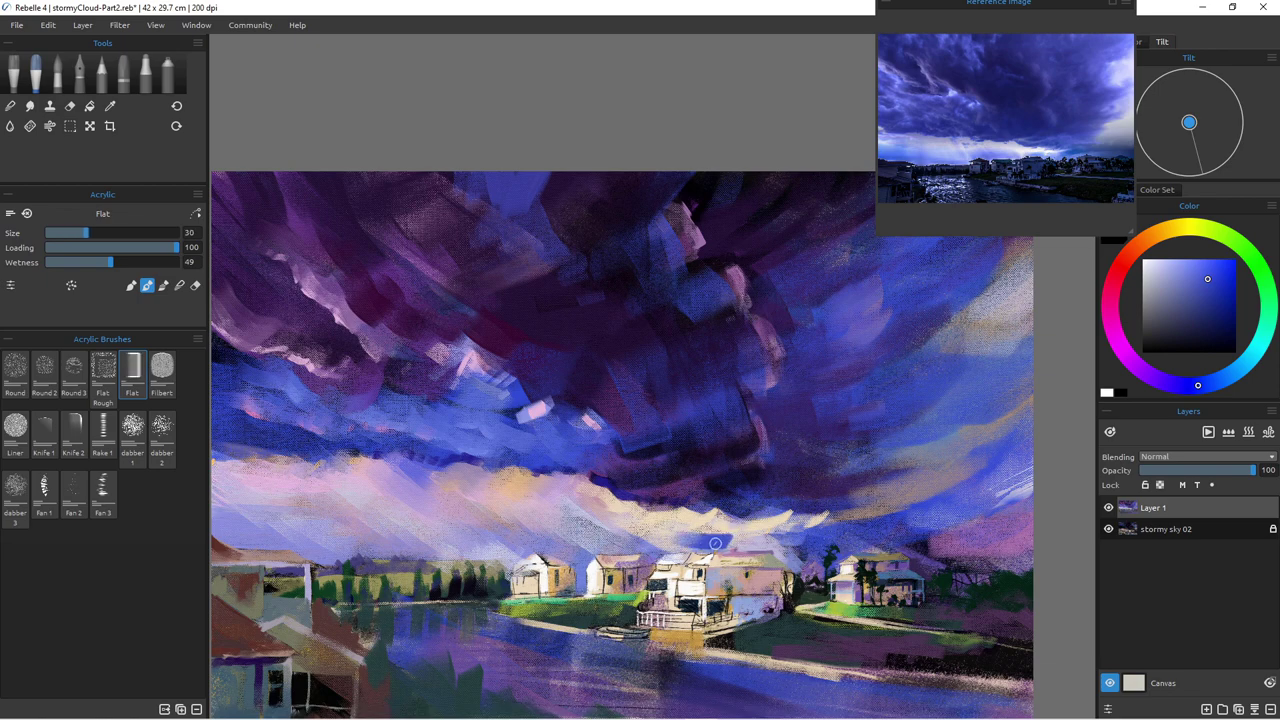
key("ctrl+z")
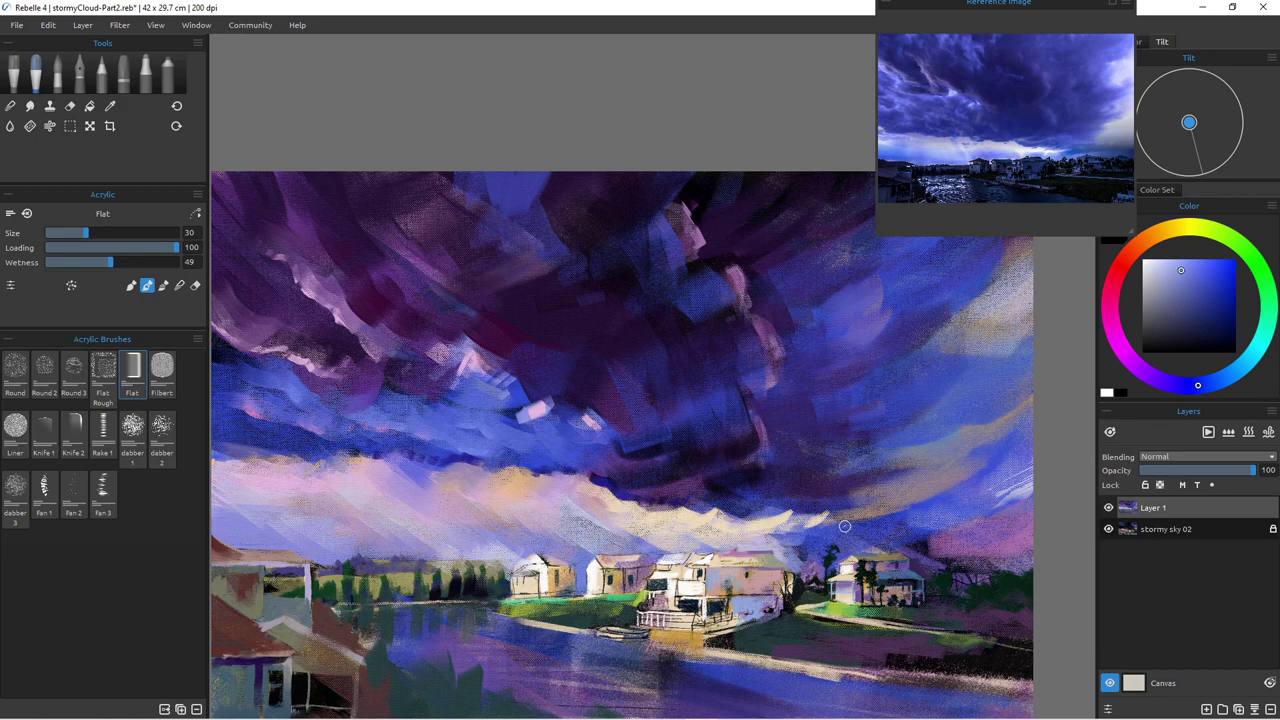
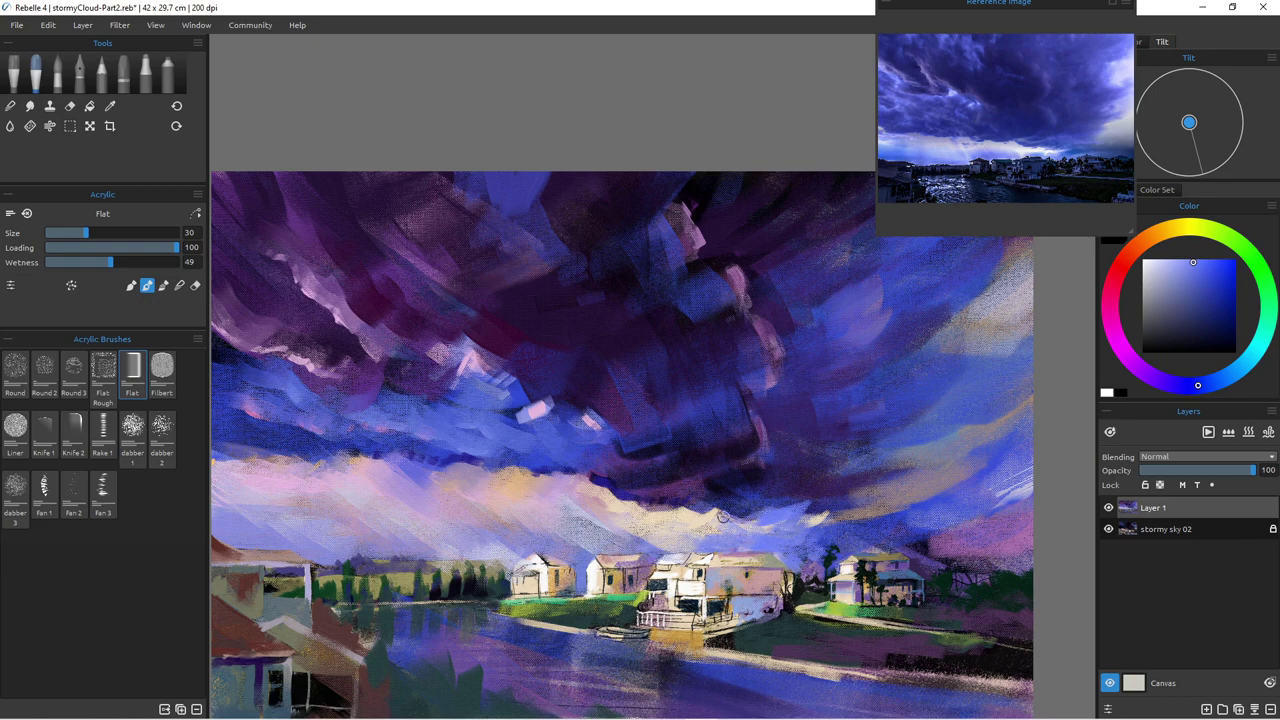
left_click_drag(791, 490, 700, 506)
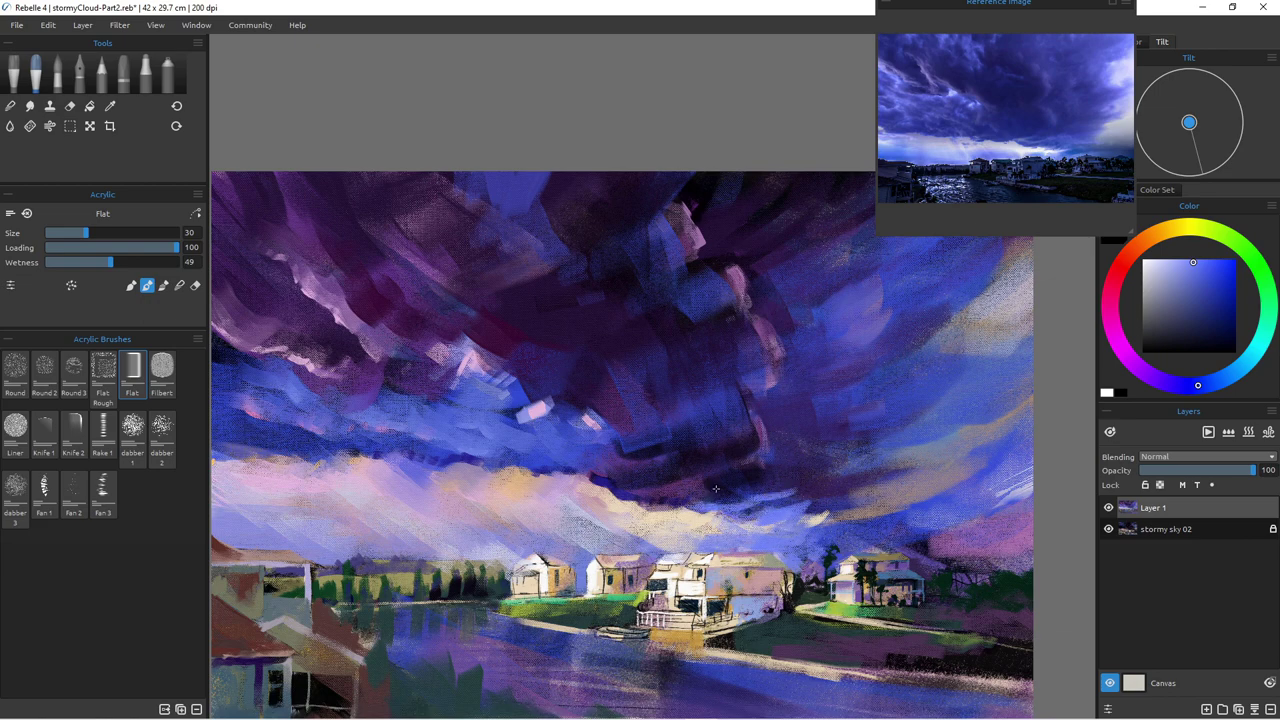
Step: Add a light blue stroke to the storm cloud's lower edge above the main house and switch the flat brush to blending
left_click_drag(707, 489, 667, 483)
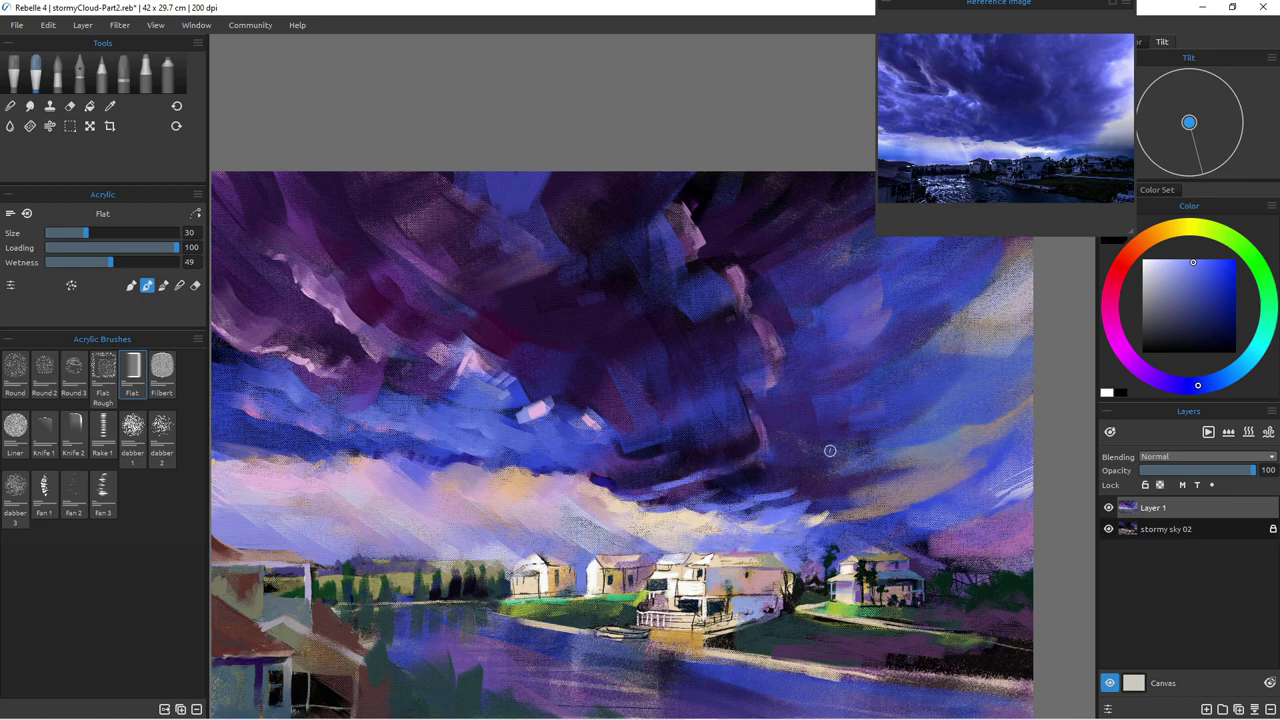
left_click(180, 286)
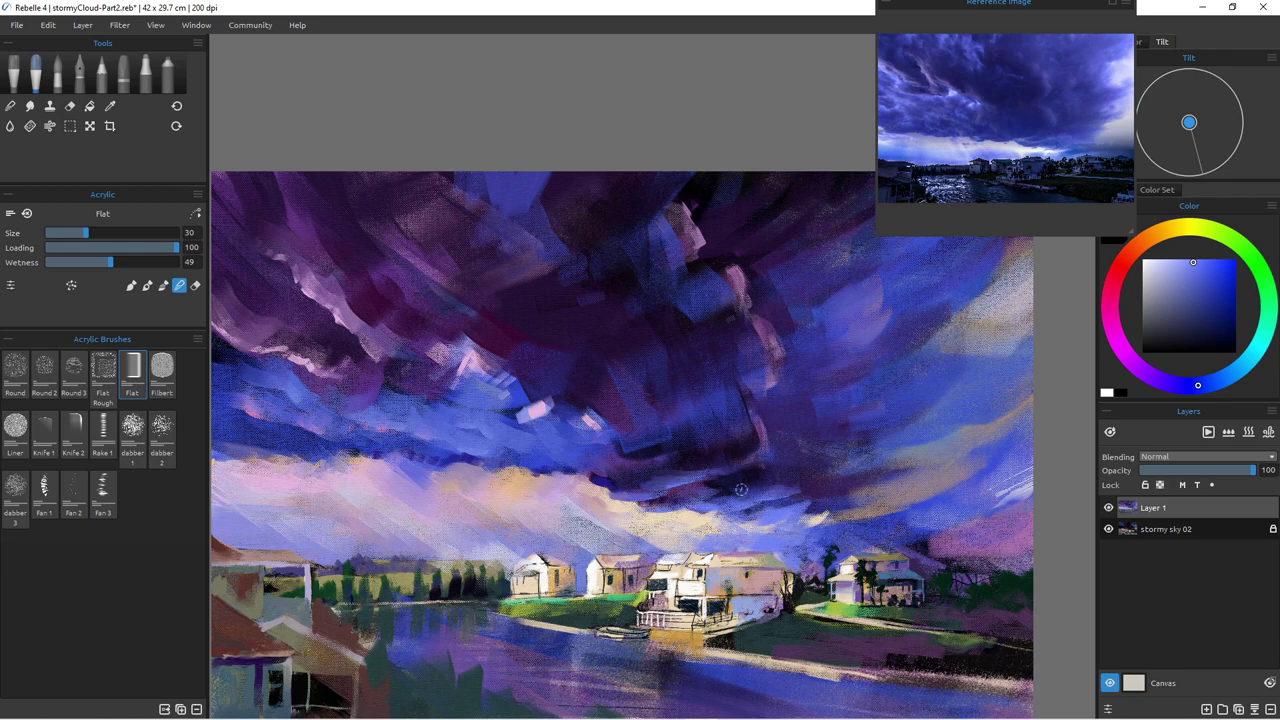
Step: Examine the whole painting and the waterfront houses, ending close on the main house
scroll(555, 511, "up", 5)
scroll(555, 511, "down", 7)
scroll(540, 530, "up", 3)
left_click_drag(550, 530, 554, 342)
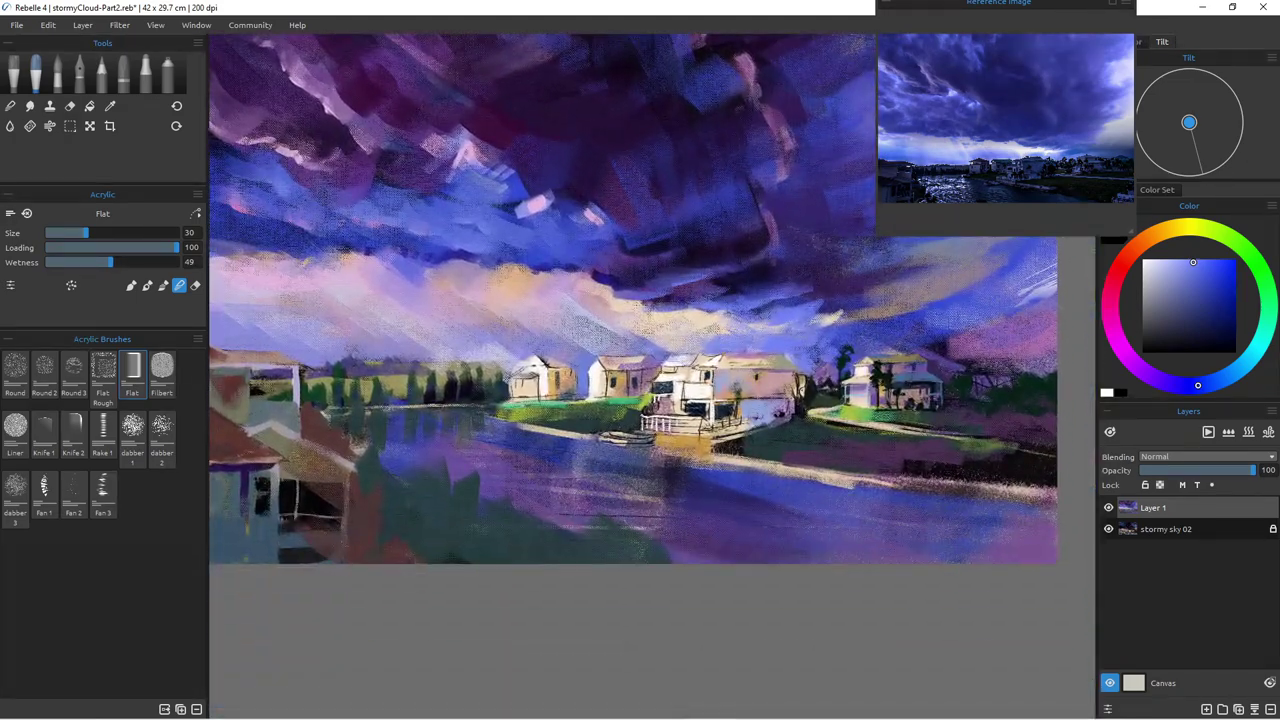
scroll(631, 462, "down", 3)
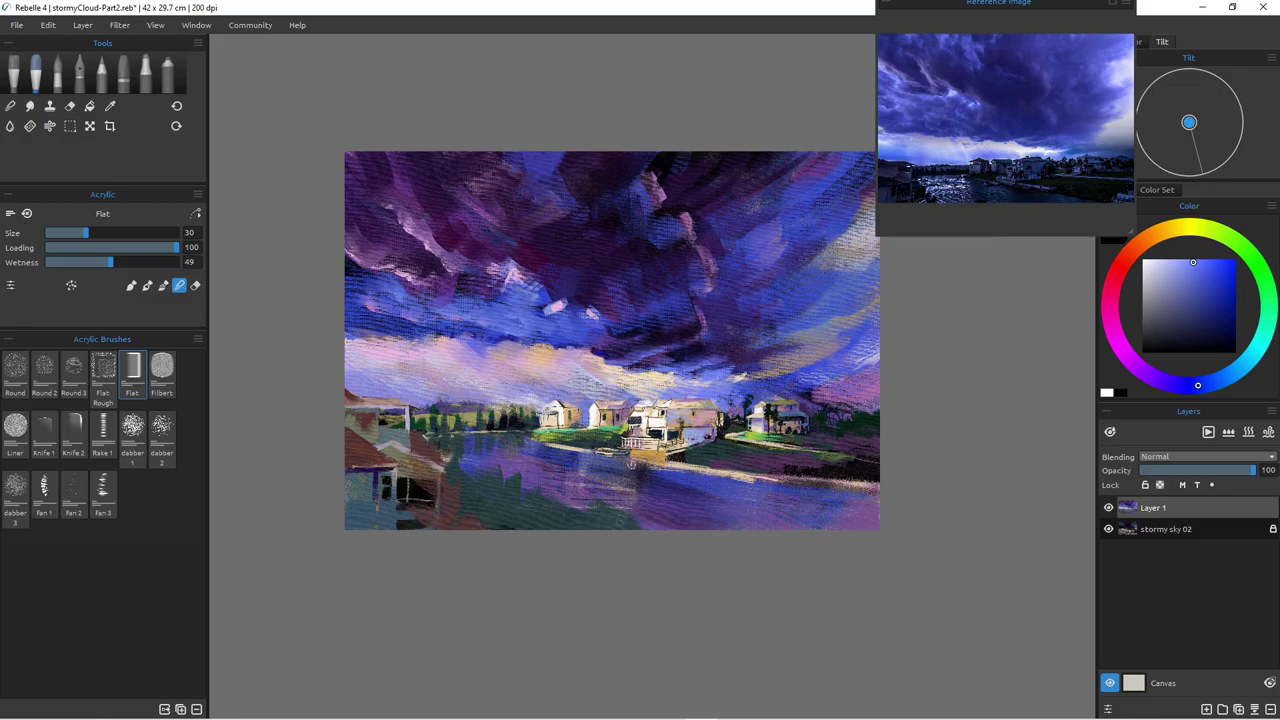
scroll(630, 420, "up", 4)
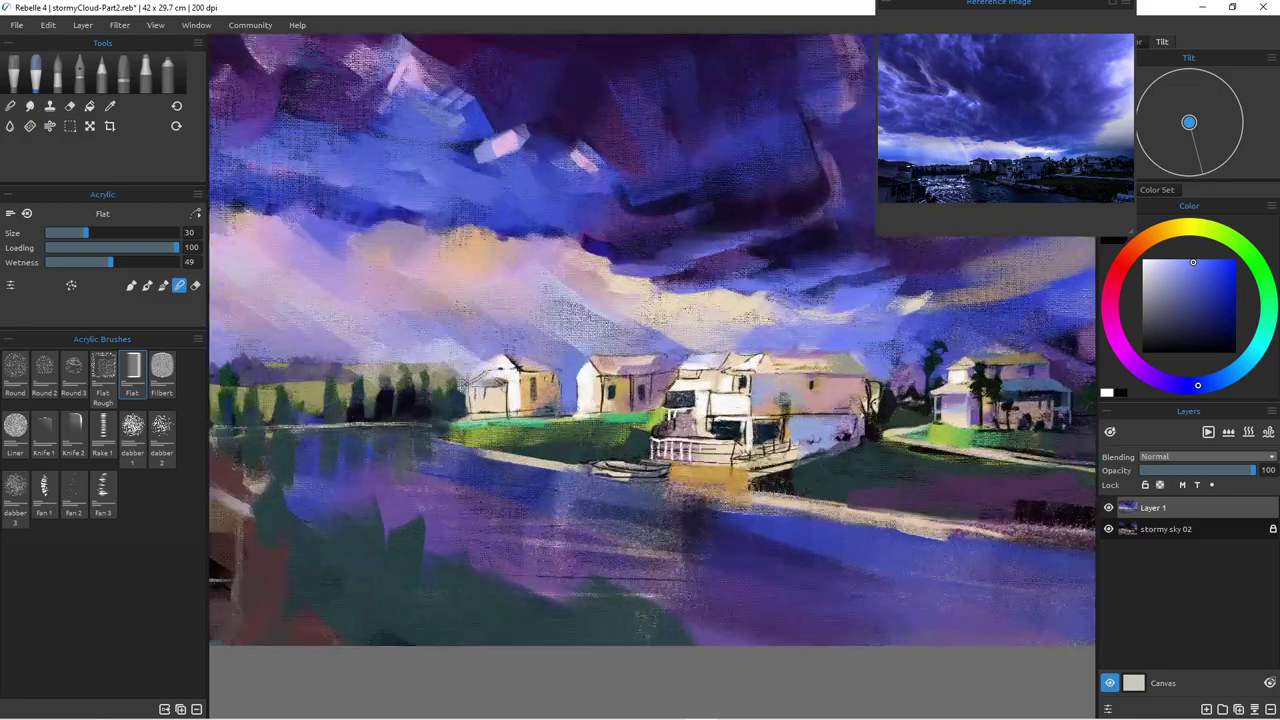
scroll(630, 420, "down", 1)
scroll(630, 420, "up", 2)
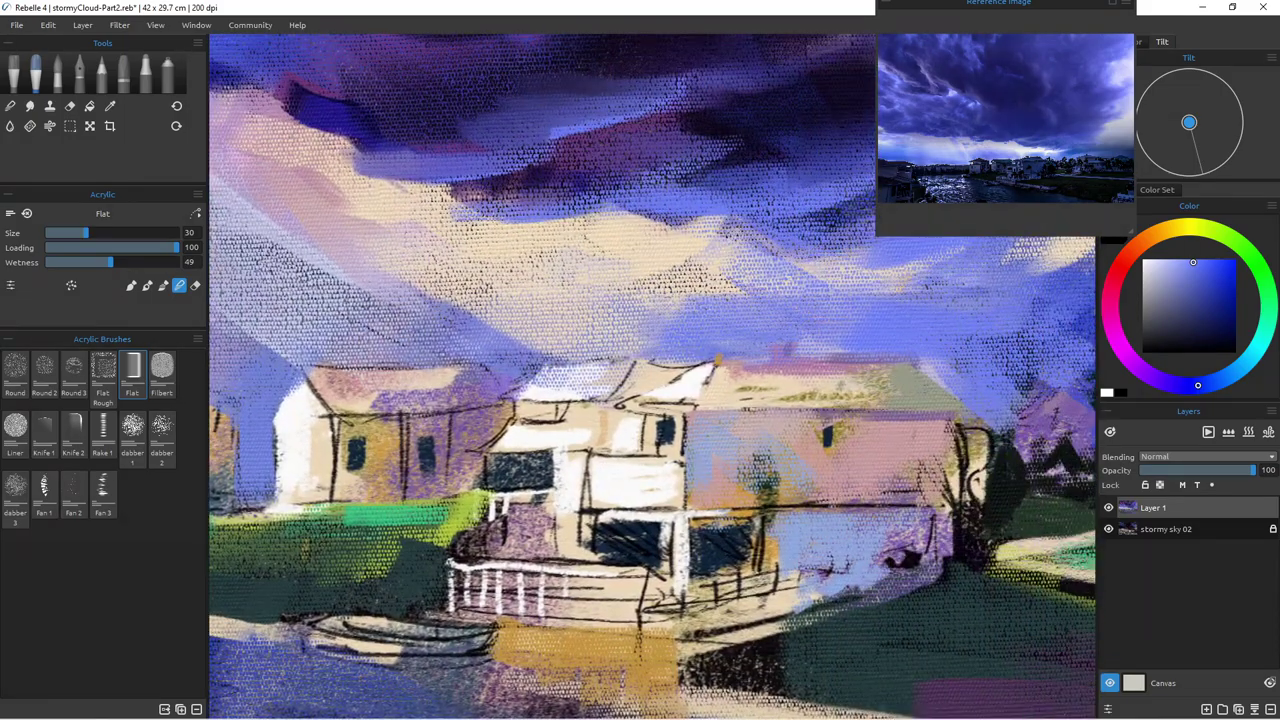
scroll(630, 420, "up", 2)
scroll(630, 420, "down", 1)
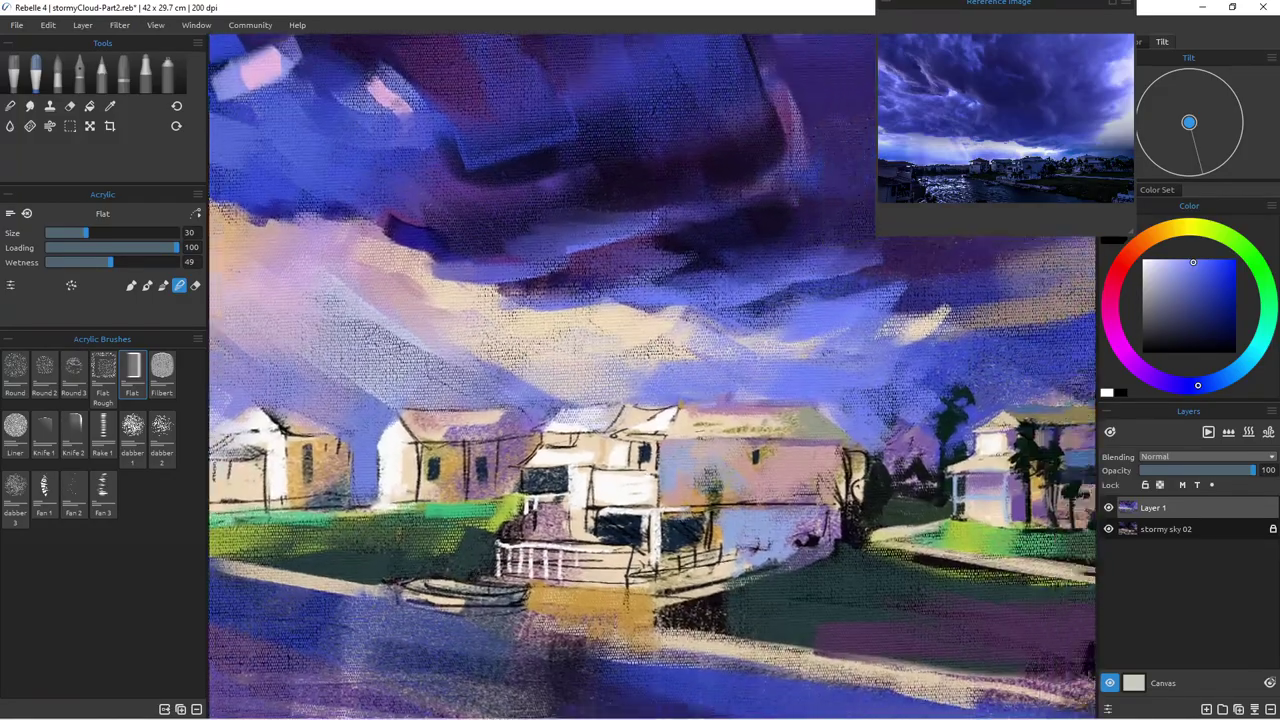
scroll(653, 420, "up", 2)
scroll(725, 455, "up", 4)
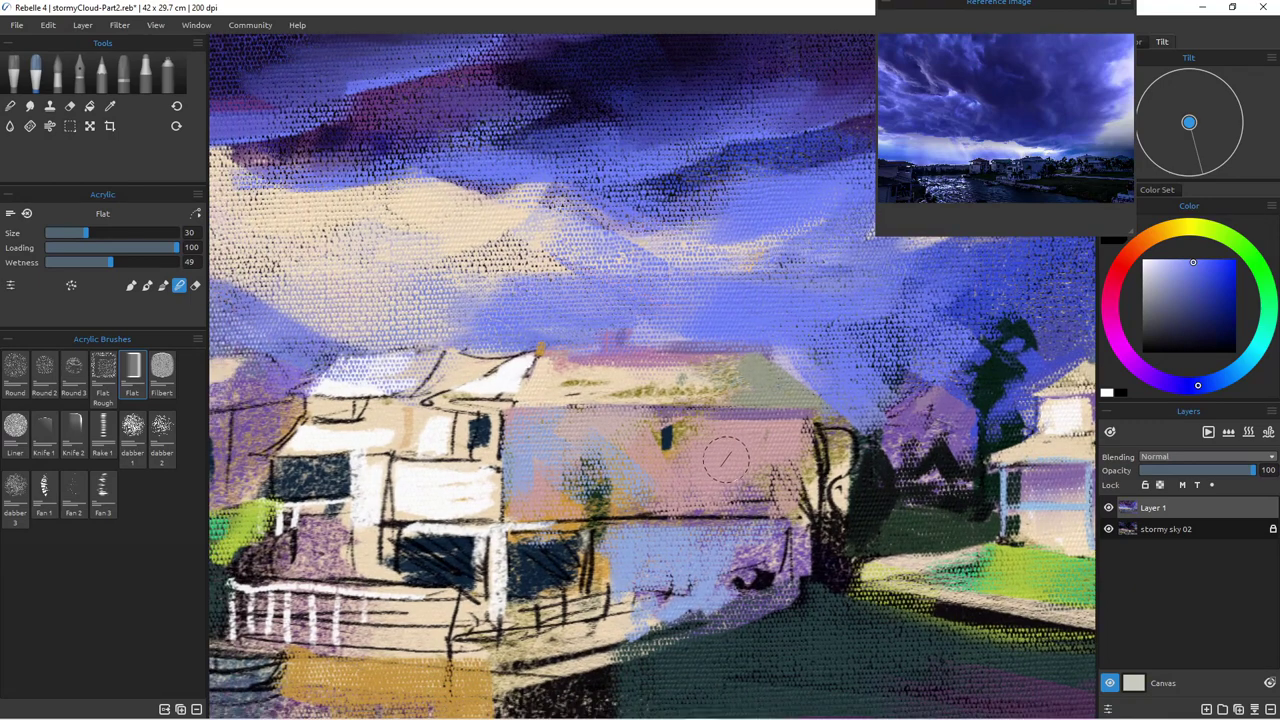
Step: Brush a muted red, darkened from the sampled wall pink, onto the far end of the main house's side wall at brush size 16
left_click(716, 457, "alt")
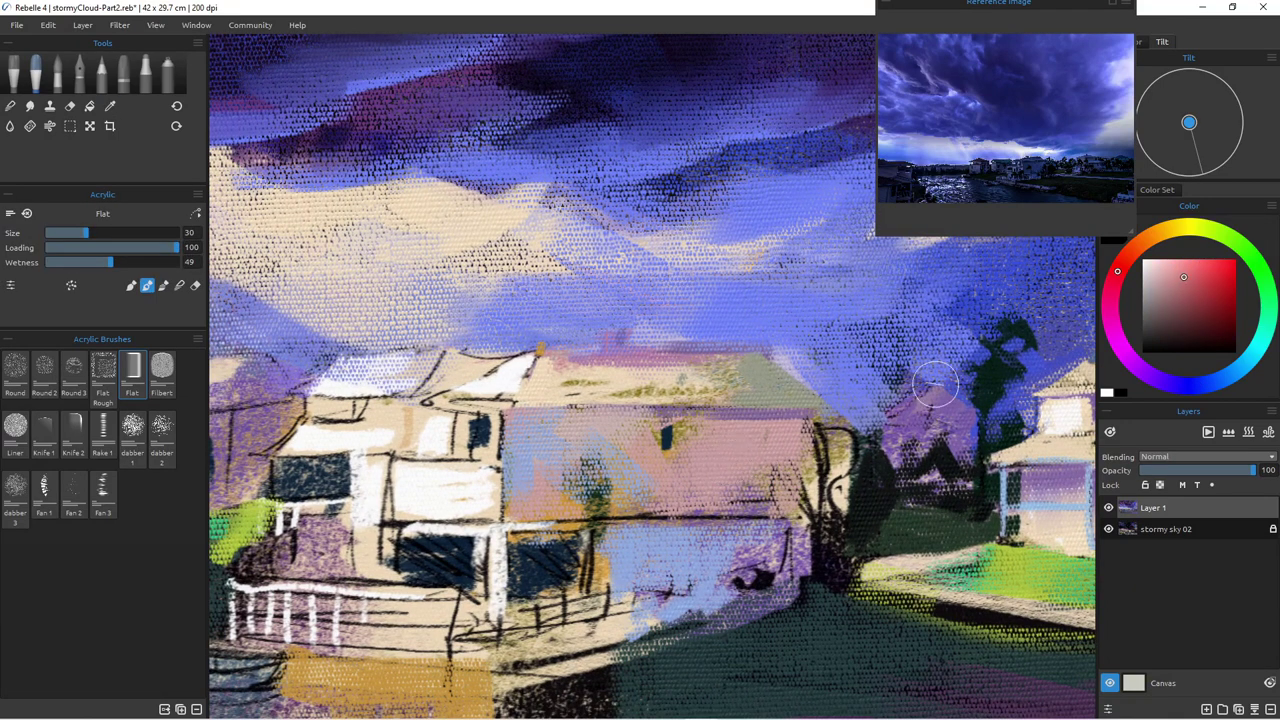
mouse_move(790, 422)
left_mouse_down()
mouse_move(793, 478)
mouse_move(743, 440)
mouse_move(759, 438)
mouse_move(752, 455)
mouse_move(859, 426)
mouse_move(750, 472)
mouse_move(772, 400)
mouse_move(773, 458)
mouse_move(790, 423)
mouse_move(767, 455)
left_mouse_up()
key("bracketleft")
key("bracketleft")
key("bracketleft")
key("bracketleft")
key("bracketleft")
left_click_drag(772, 425, 762, 424)
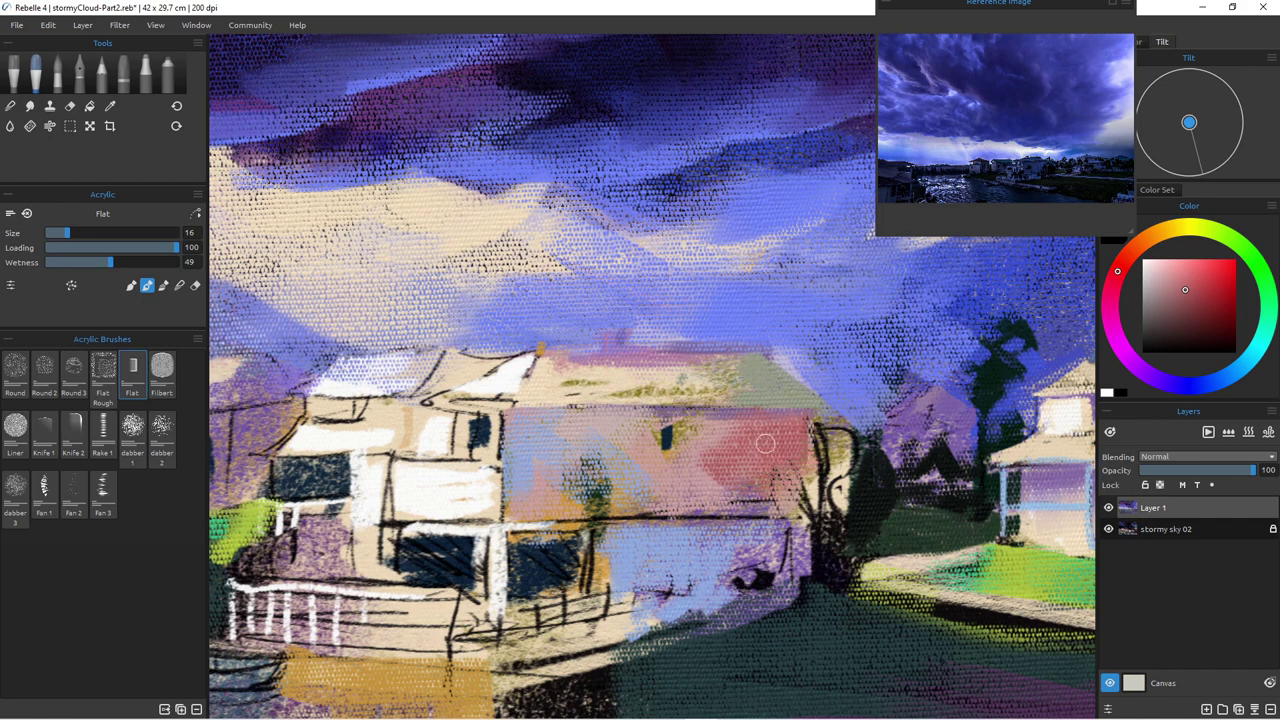
Step: Enlarge the reference image and frame it closely on the main house
left_click_drag(882, 236, 882, 389)
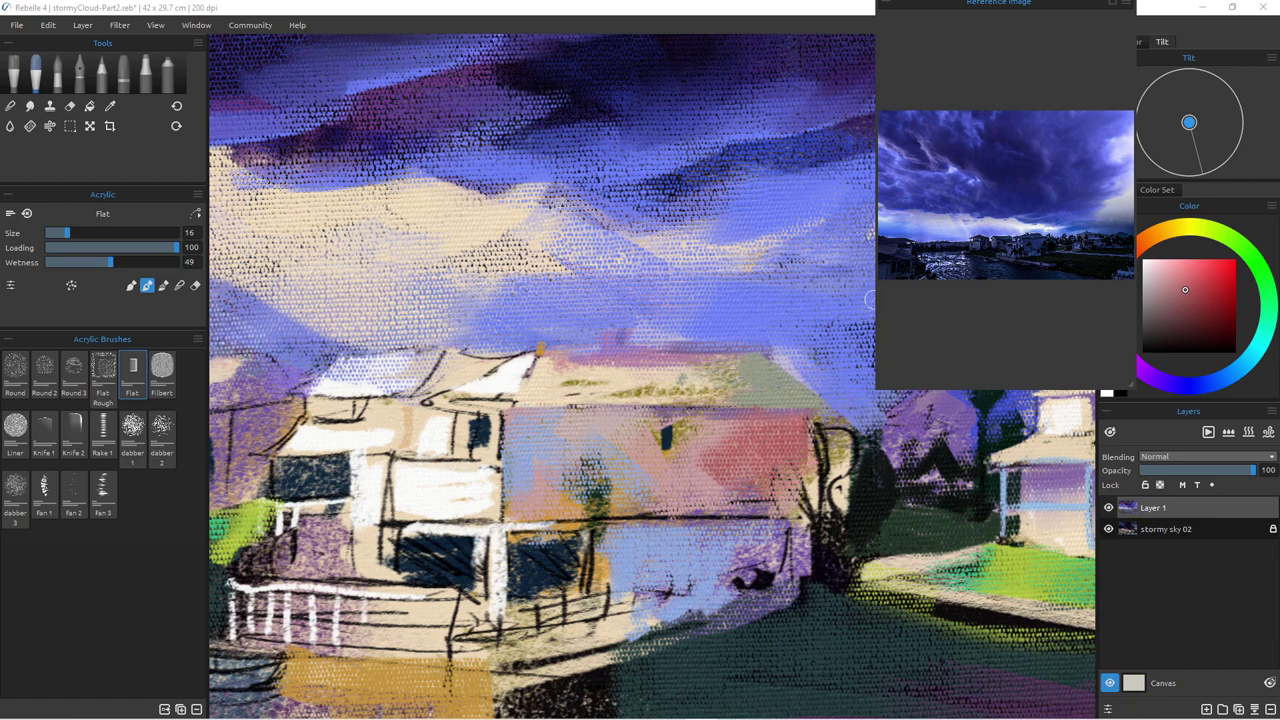
left_click_drag(873, 318, 573, 231)
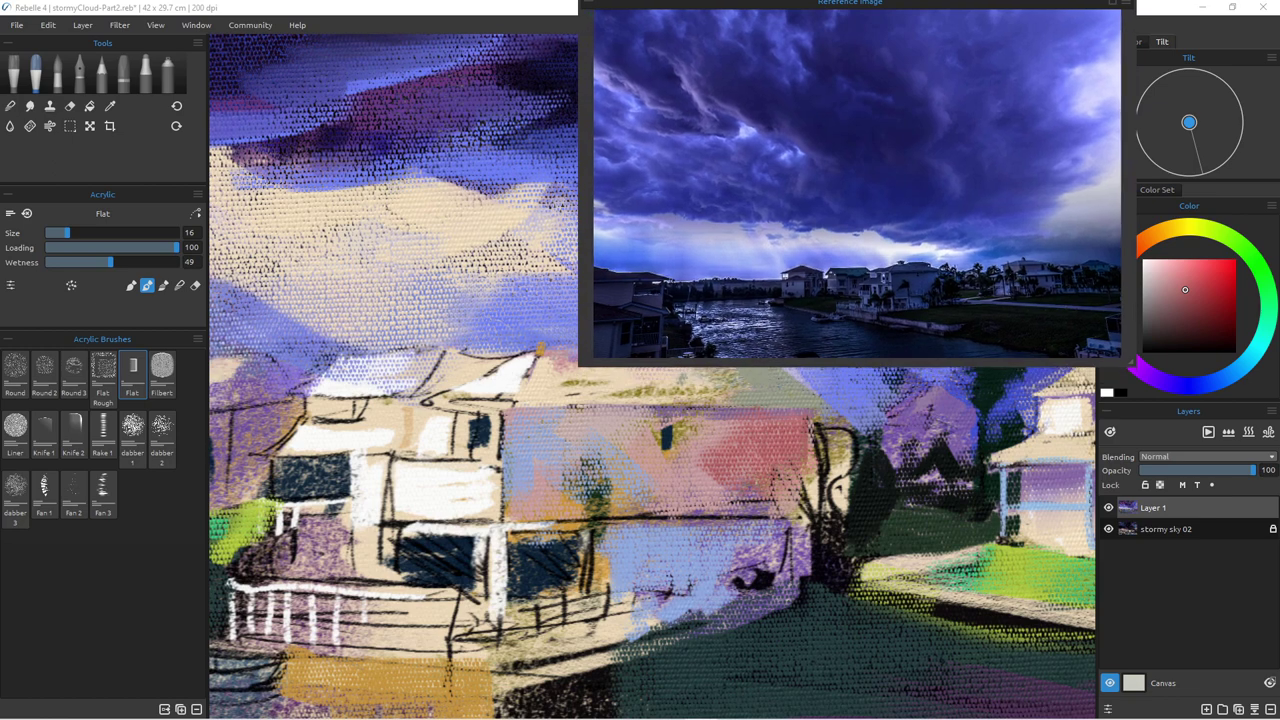
scroll(861, 265, "up", 6)
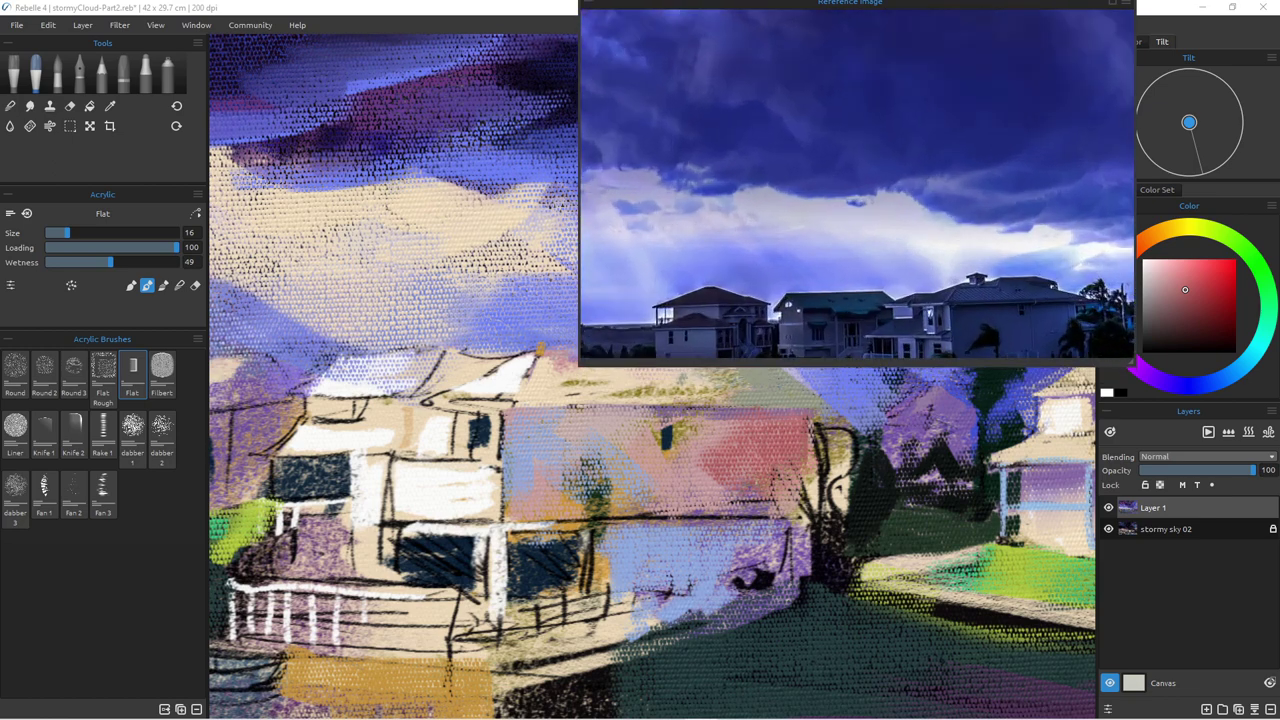
left_click_drag(861, 265, 770, 95)
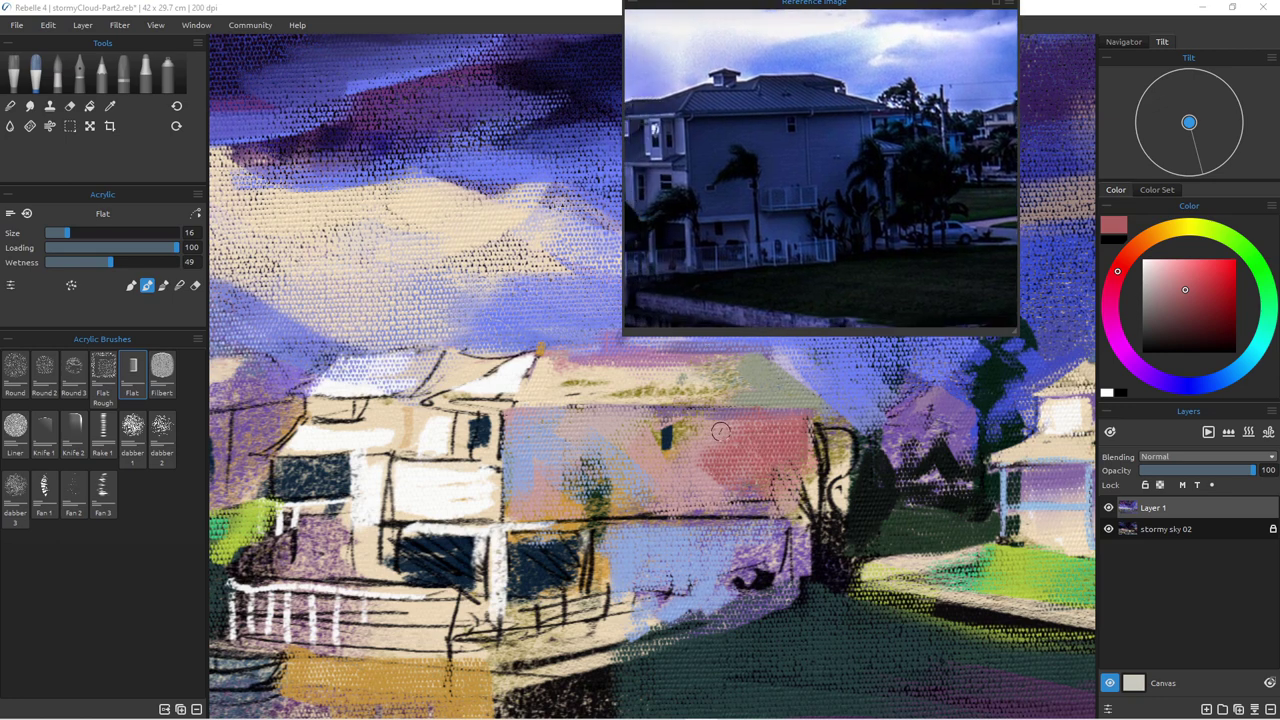
Step: Spread the muted red over the upper side wall of the main house and add a patch on its lower wall
mouse_move(701, 424)
left_mouse_down()
mouse_move(715, 445)
mouse_move(728, 420)
left_mouse_up()
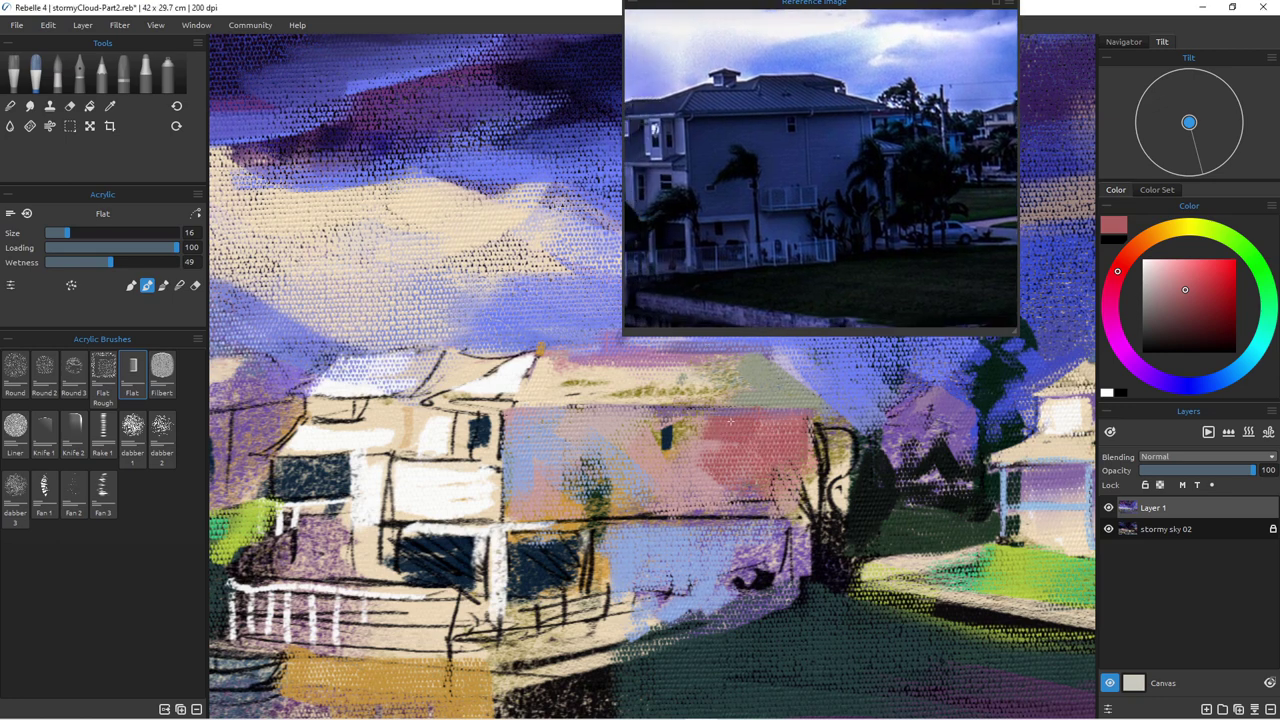
mouse_move(524, 441)
left_mouse_down()
mouse_move(545, 500)
mouse_move(572, 506)
left_mouse_up()
left_click_drag(540, 453, 556, 486)
mouse_move(654, 446)
left_mouse_down()
mouse_move(726, 495)
mouse_move(655, 492)
mouse_move(750, 500)
mouse_move(650, 515)
mouse_move(658, 504)
left_mouse_up()
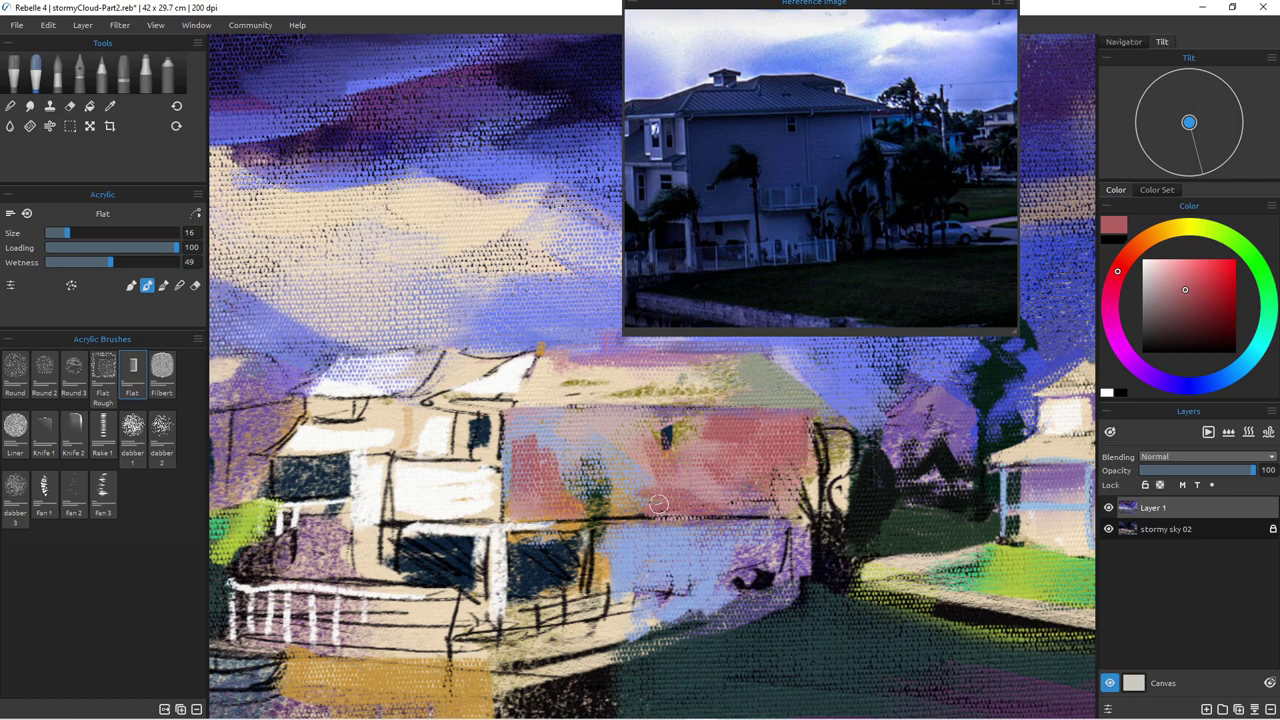
mouse_move(700, 528)
left_mouse_down()
mouse_move(748, 534)
mouse_move(710, 542)
mouse_move(778, 552)
mouse_move(745, 568)
mouse_move(800, 590)
mouse_move(707, 580)
left_mouse_up()
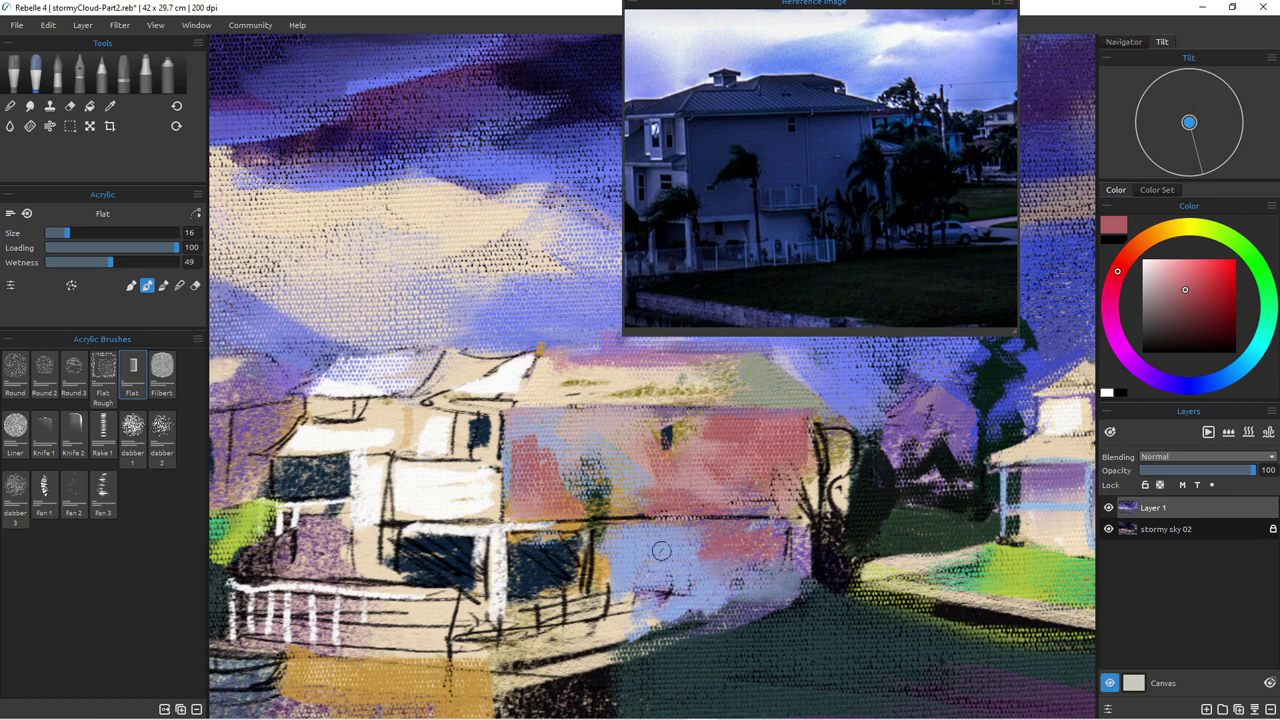
Step: Brush greyed teal blue along the side wall's front edge and down over the lower wall and its dark window
left_click(549, 438, "alt")
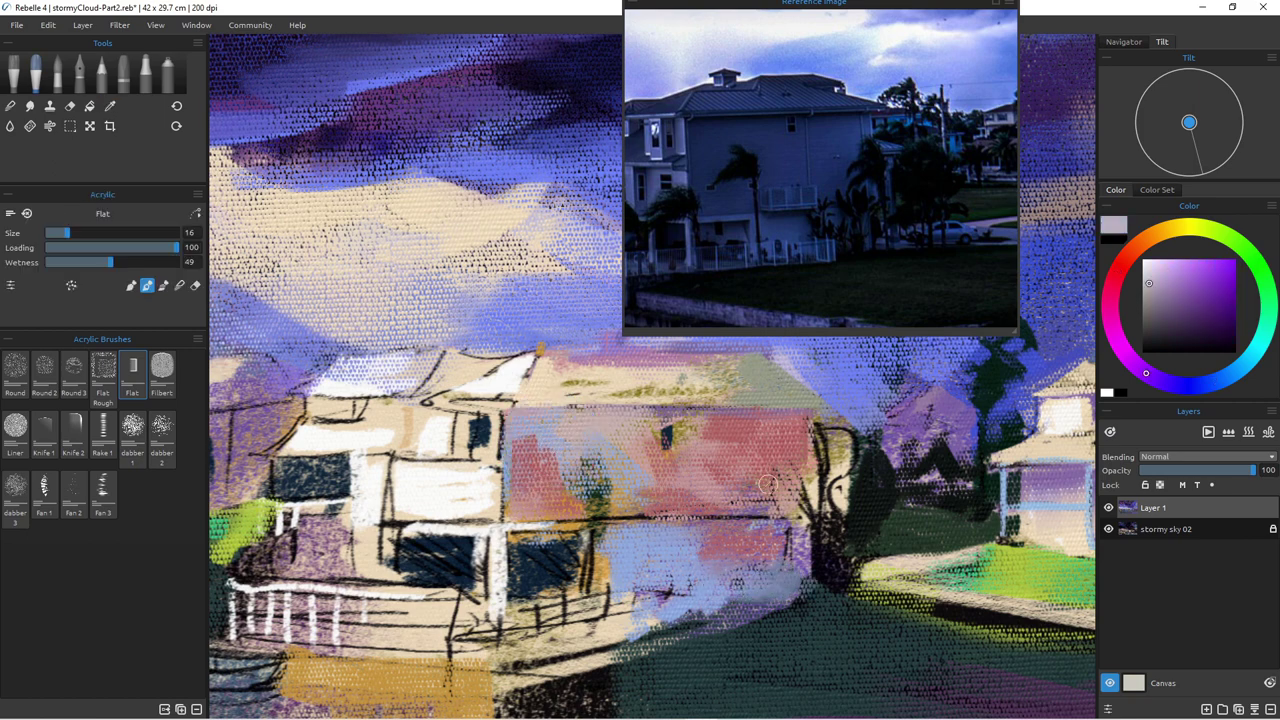
left_click(1244, 364)
left_click(862, 473, "alt")
mouse_move(526, 418)
left_mouse_down()
mouse_move(548, 446)
mouse_move(512, 442)
mouse_move(507, 464)
left_mouse_up()
mouse_move(545, 420)
left_mouse_down()
mouse_move(638, 424)
mouse_move(573, 424)
left_mouse_up()
left_click_drag(598, 511, 603, 582)
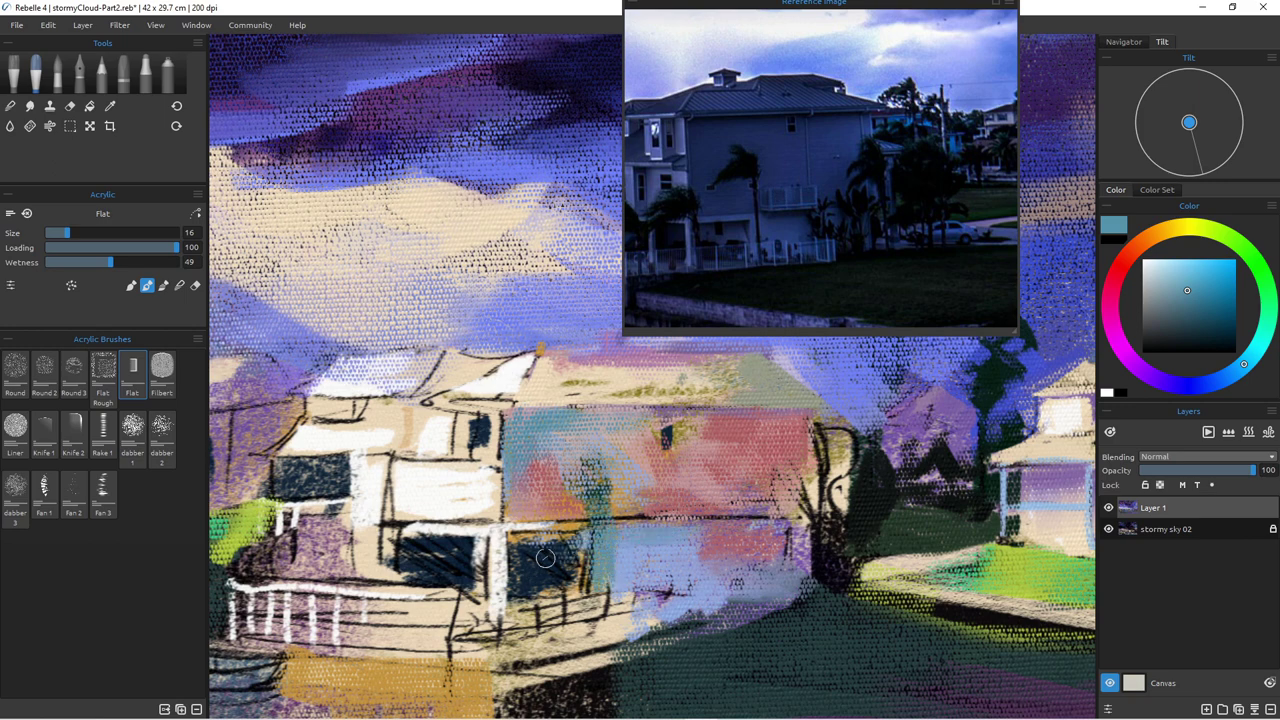
mouse_move(570, 540)
left_mouse_down()
mouse_move(506, 548)
mouse_move(586, 596)
mouse_move(570, 558)
mouse_move(536, 596)
mouse_move(570, 624)
mouse_move(550, 614)
left_mouse_up()
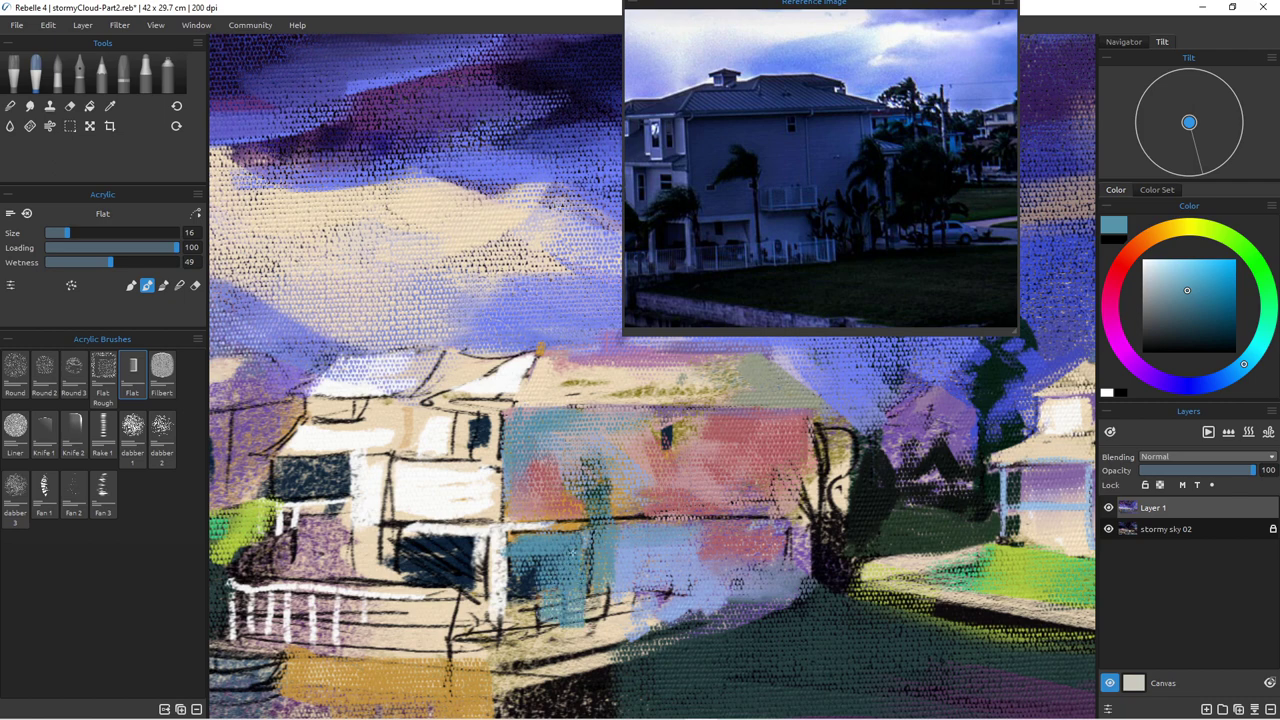
mouse_move(620, 546)
left_mouse_down()
mouse_move(612, 618)
mouse_move(632, 578)
mouse_move(630, 646)
mouse_move(616, 656)
left_mouse_up()
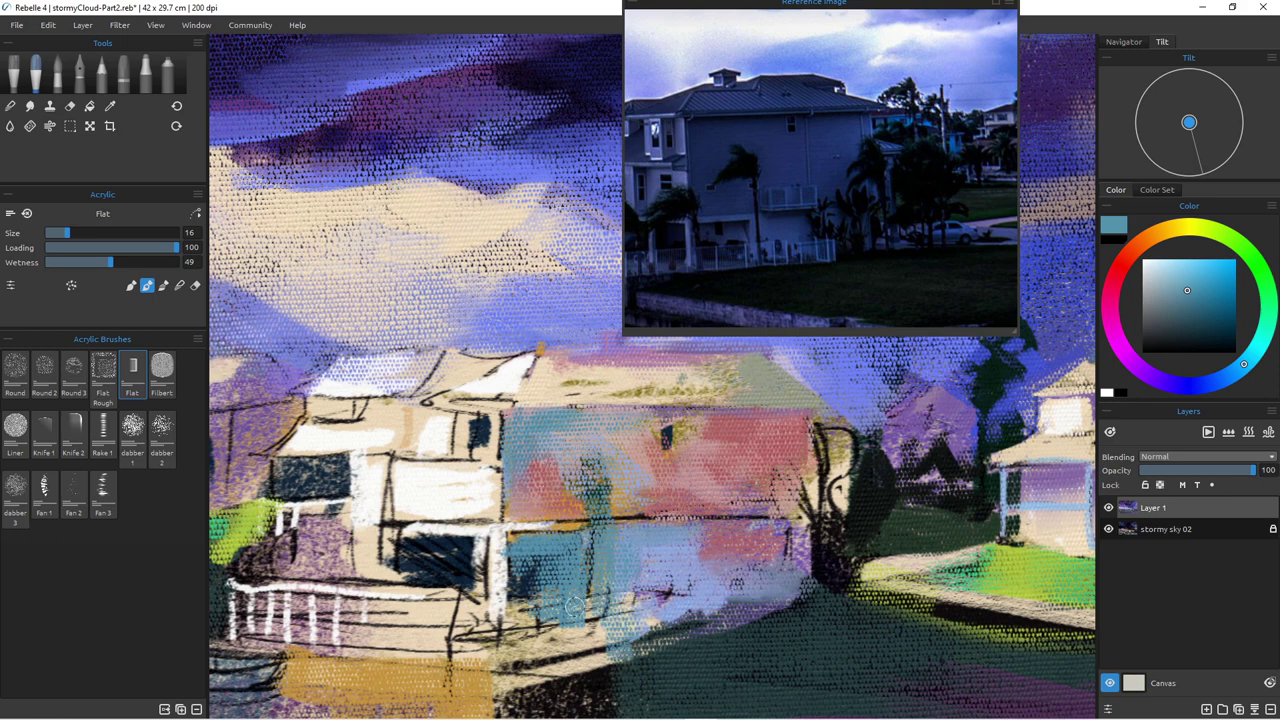
Step: Paint a sampled dusty pink band across the middle of the side wall, then restate sampled blue along its front edge and underneath
left_click(536, 494, "alt")
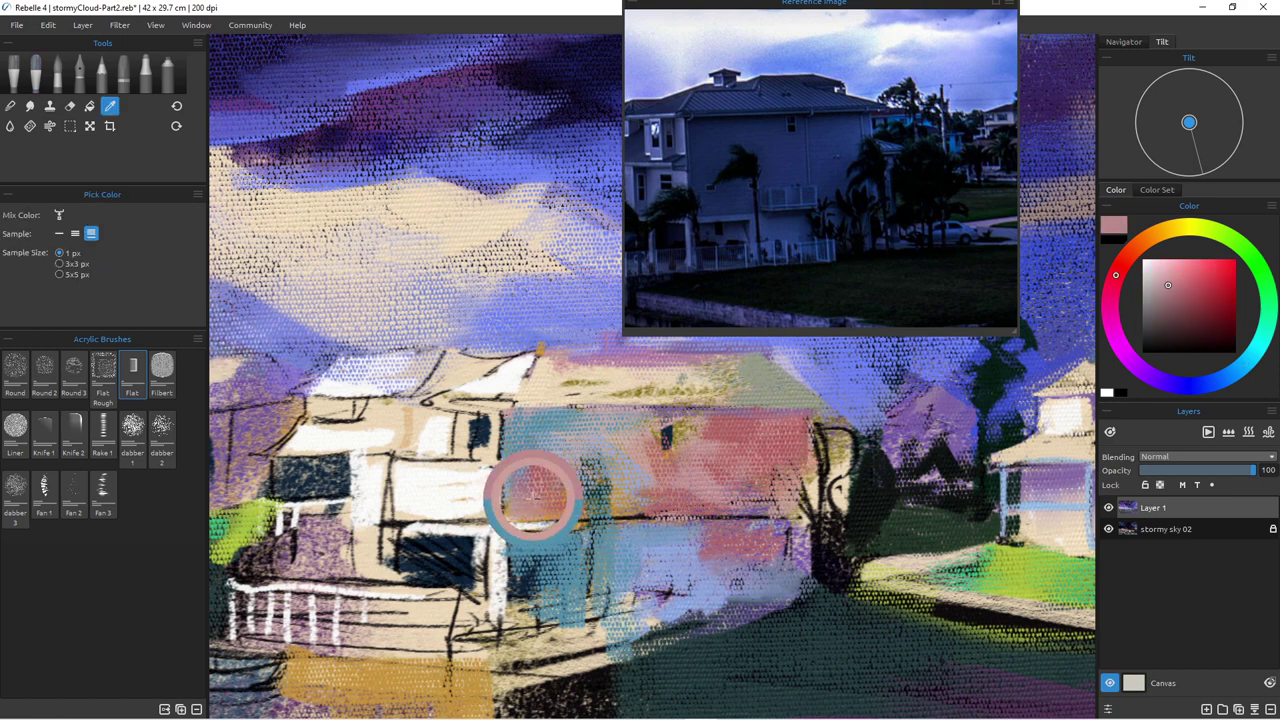
mouse_move(706, 514)
left_mouse_down()
mouse_move(500, 534)
mouse_move(510, 504)
left_mouse_up()
left_click_drag(768, 512, 680, 520)
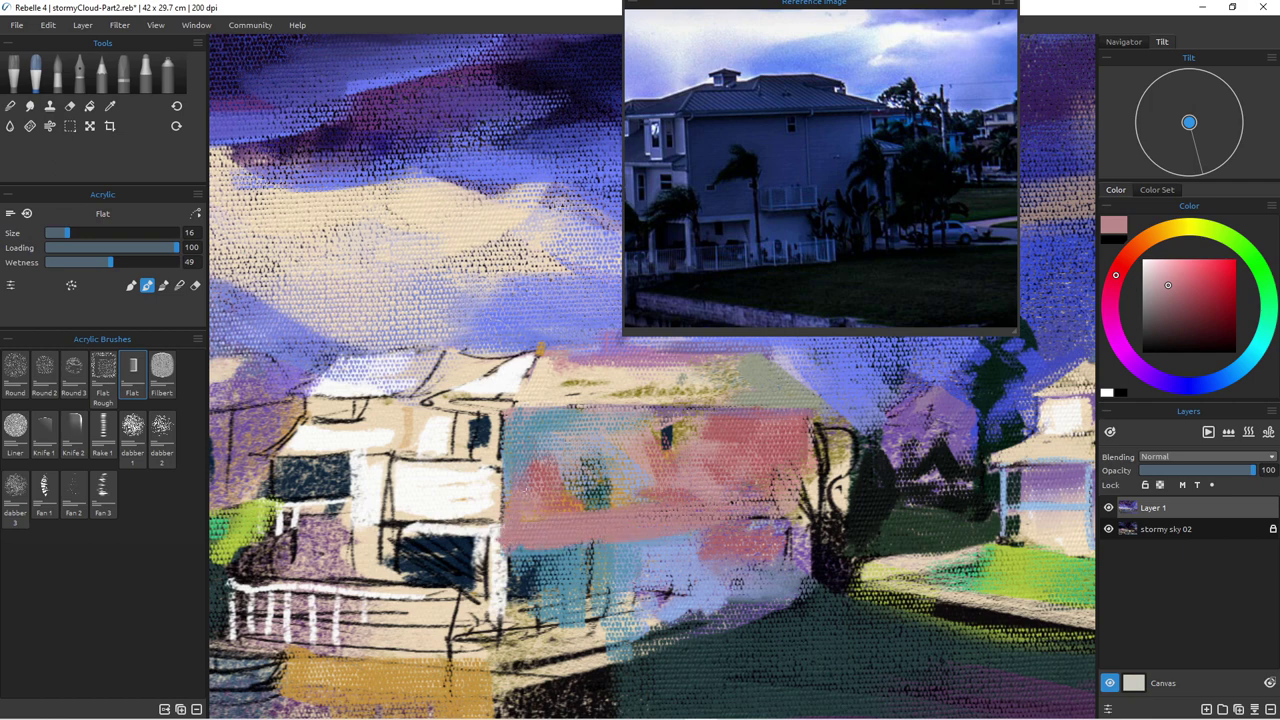
left_click(543, 423, "alt")
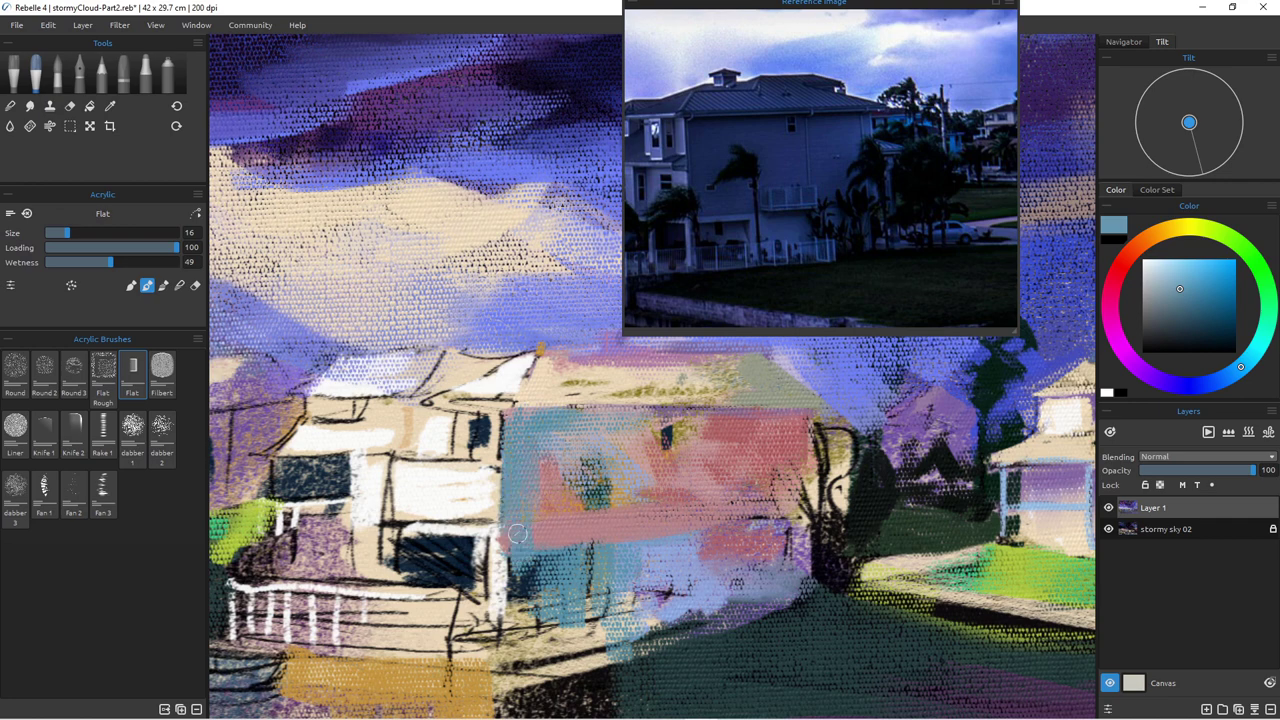
left_click_drag(533, 563, 640, 552)
key("alt")
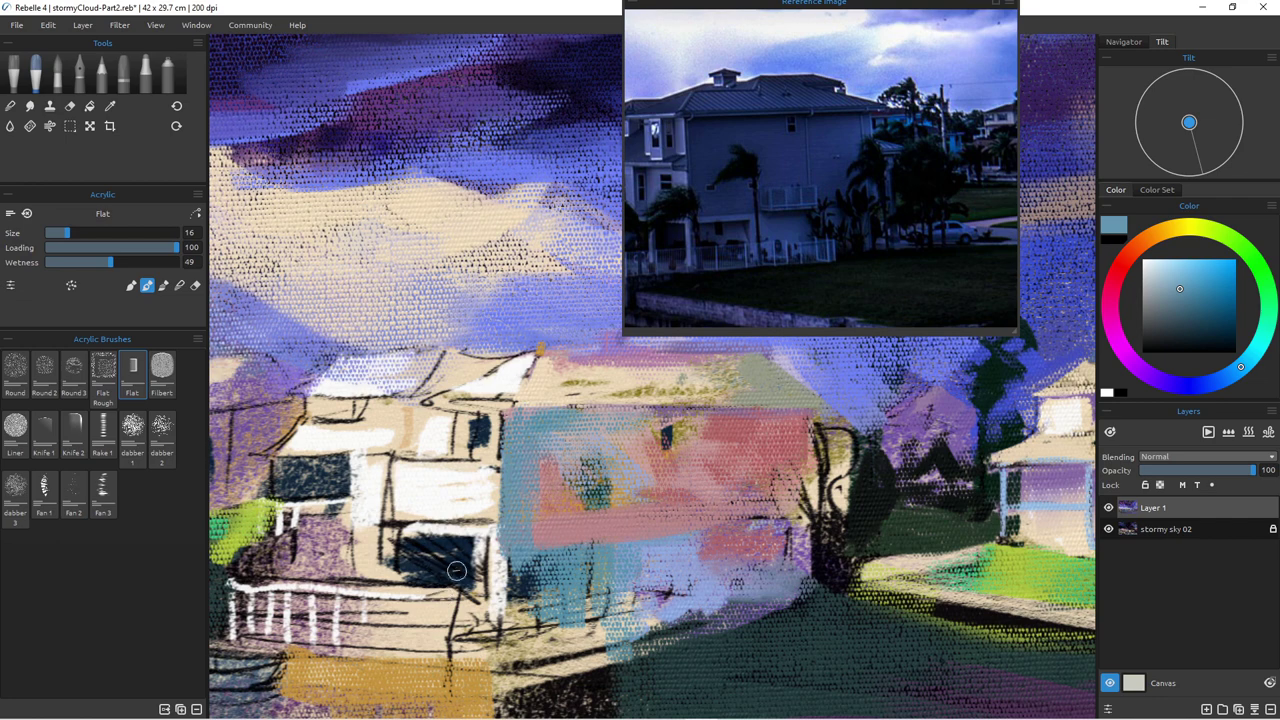
Step: Extend the main house's dark ground-floor front opening down to its base with sampled navy
left_click(443, 568, "alt")
mouse_move(454, 578)
left_mouse_down()
mouse_move(462, 623)
mouse_move(442, 618)
mouse_move(446, 630)
mouse_move(440, 606)
mouse_move(436, 636)
mouse_move(429, 618)
left_mouse_up()
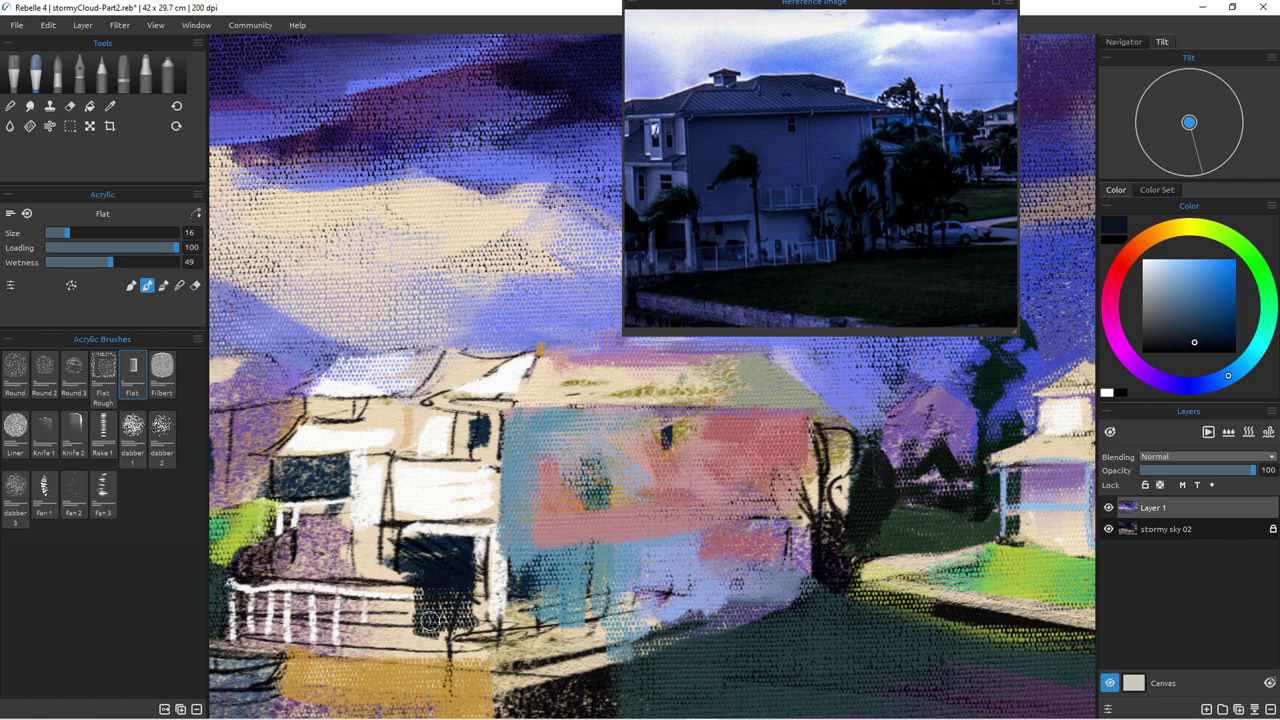
left_click_drag(465, 575, 468, 648)
mouse_move(440, 606)
left_mouse_down()
mouse_move(450, 648)
mouse_move(462, 644)
left_mouse_up()
Step: Brush sampled dark blue shadows onto the front corner of the lower side wall and along the ground beneath the house
left_click(518, 600, "alt")
mouse_move(520, 578)
left_mouse_down()
mouse_move(517, 640)
mouse_move(546, 594)
mouse_move(548, 634)
mouse_move(572, 630)
mouse_move(552, 626)
left_mouse_up()
left_click(528, 585, "alt")
left_click_drag(556, 630, 590, 630)
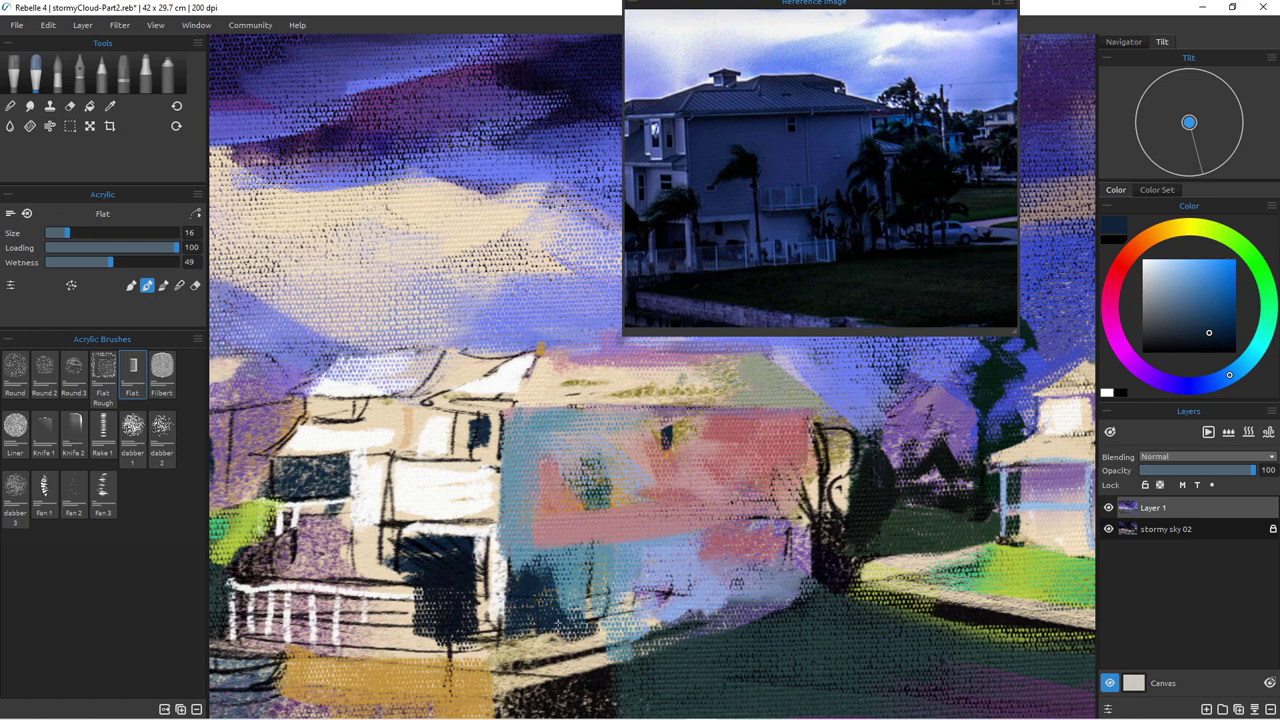
left_click_drag(671, 652, 555, 676)
mouse_move(670, 622)
left_mouse_down()
mouse_move(490, 688)
mouse_move(510, 691)
mouse_move(446, 677)
mouse_move(500, 712)
left_mouse_up()
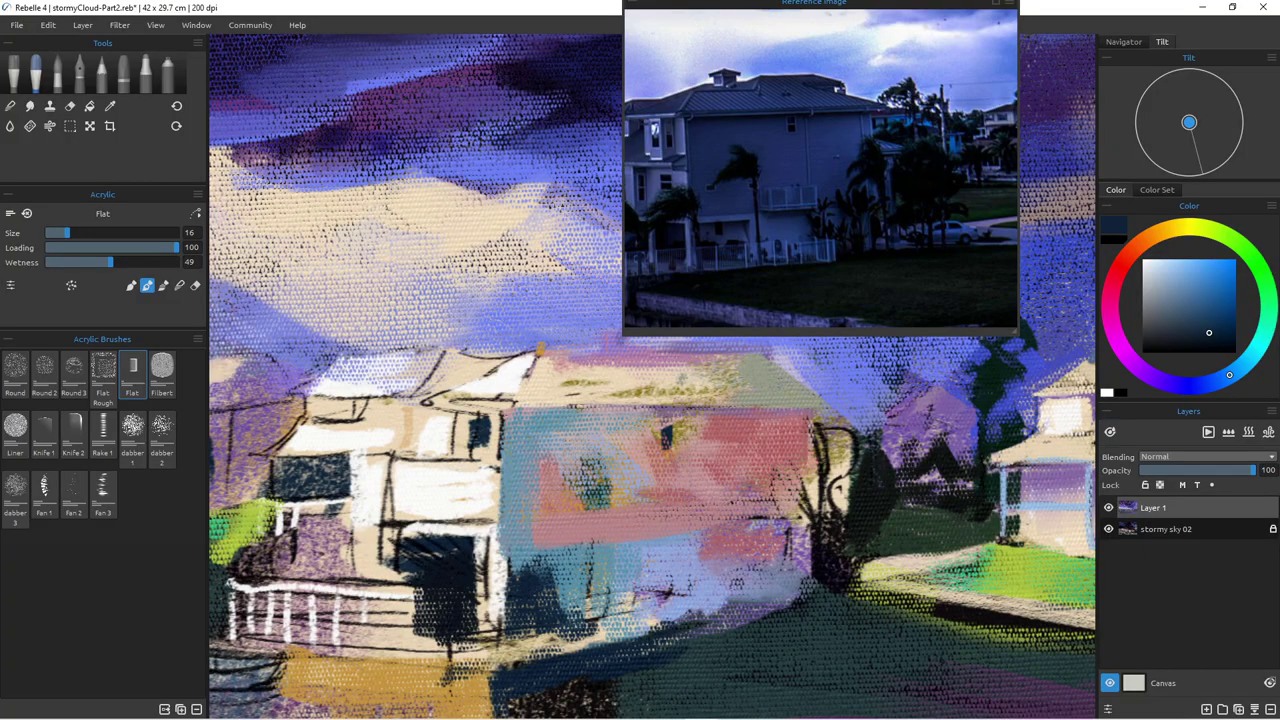
Step: Redefine the lawn's edge below the main house's side wall with dark green sampled from the grass
scroll(580, 595, "down", 4)
left_click_drag(600, 560, 530, 435)
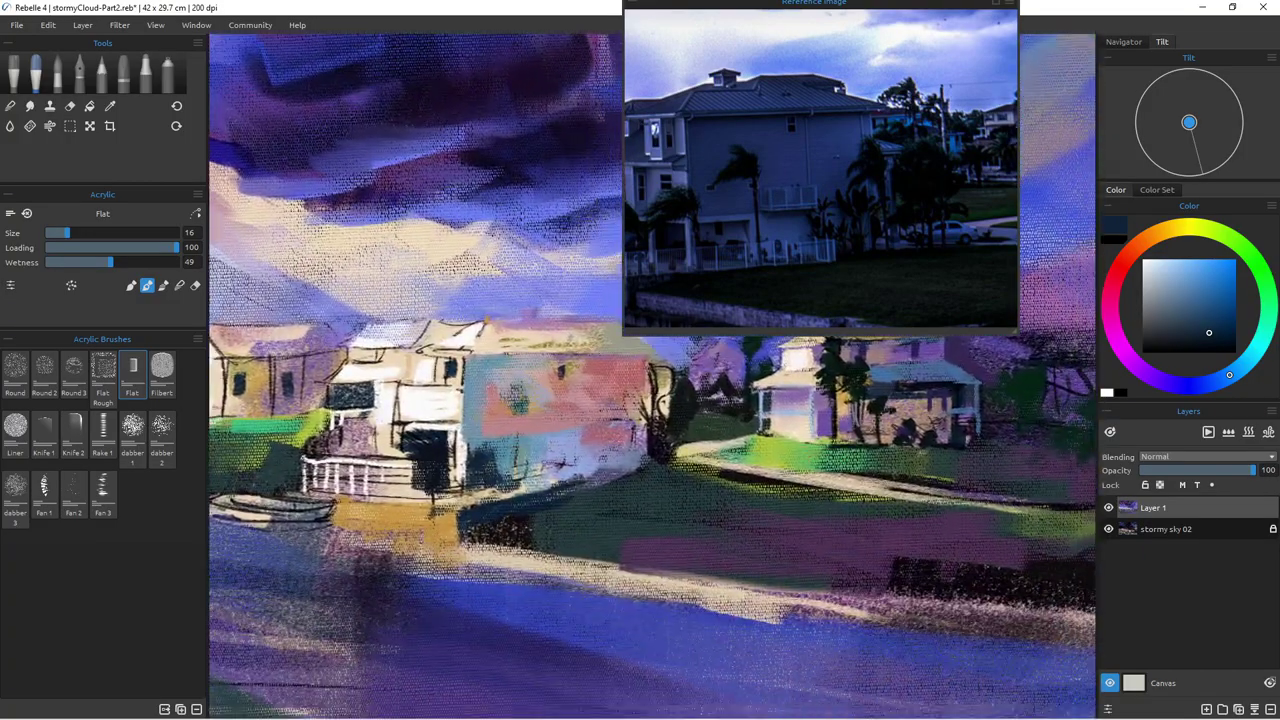
scroll(483, 540, "up", 6)
scroll(483, 540, "down", 4)
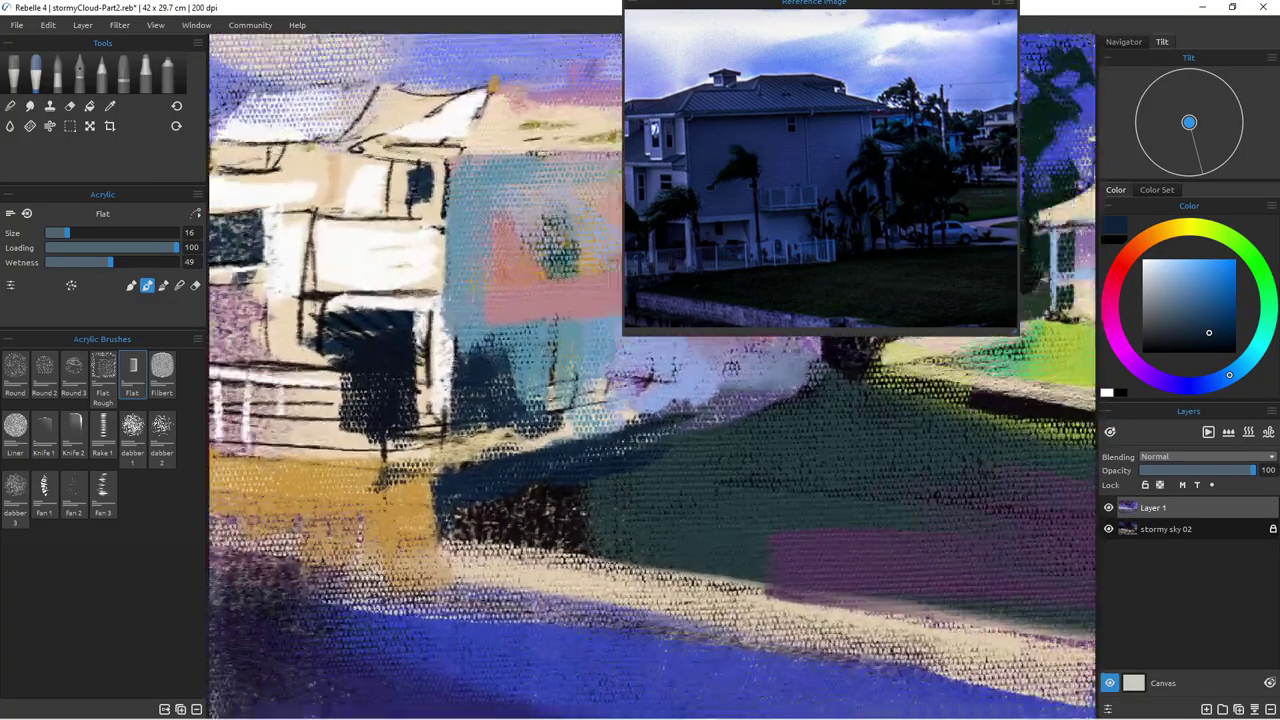
scroll(652, 376, "down", 2)
scroll(652, 376, "up", 4)
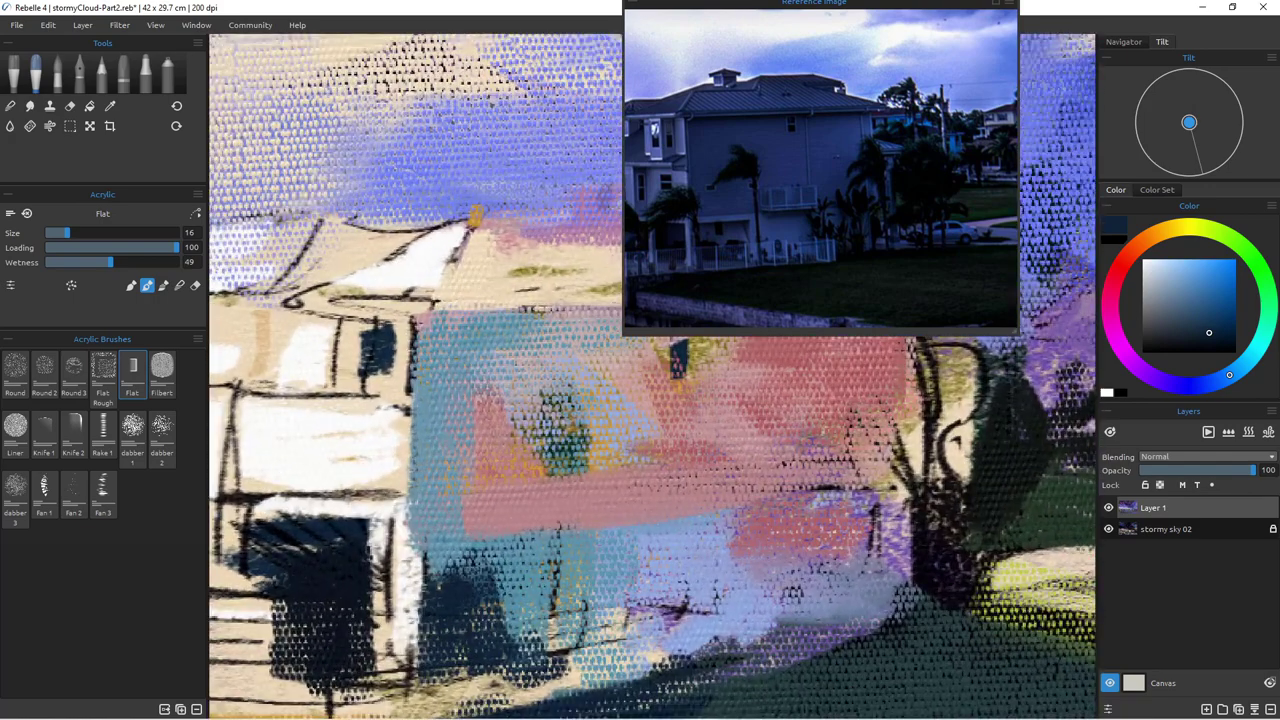
left_click(807, 687, "alt")
left_click_drag(731, 643, 496, 675)
mouse_move(646, 651)
left_mouse_down()
mouse_move(521, 678)
mouse_move(703, 675)
mouse_move(691, 666)
mouse_move(840, 648)
left_mouse_up()
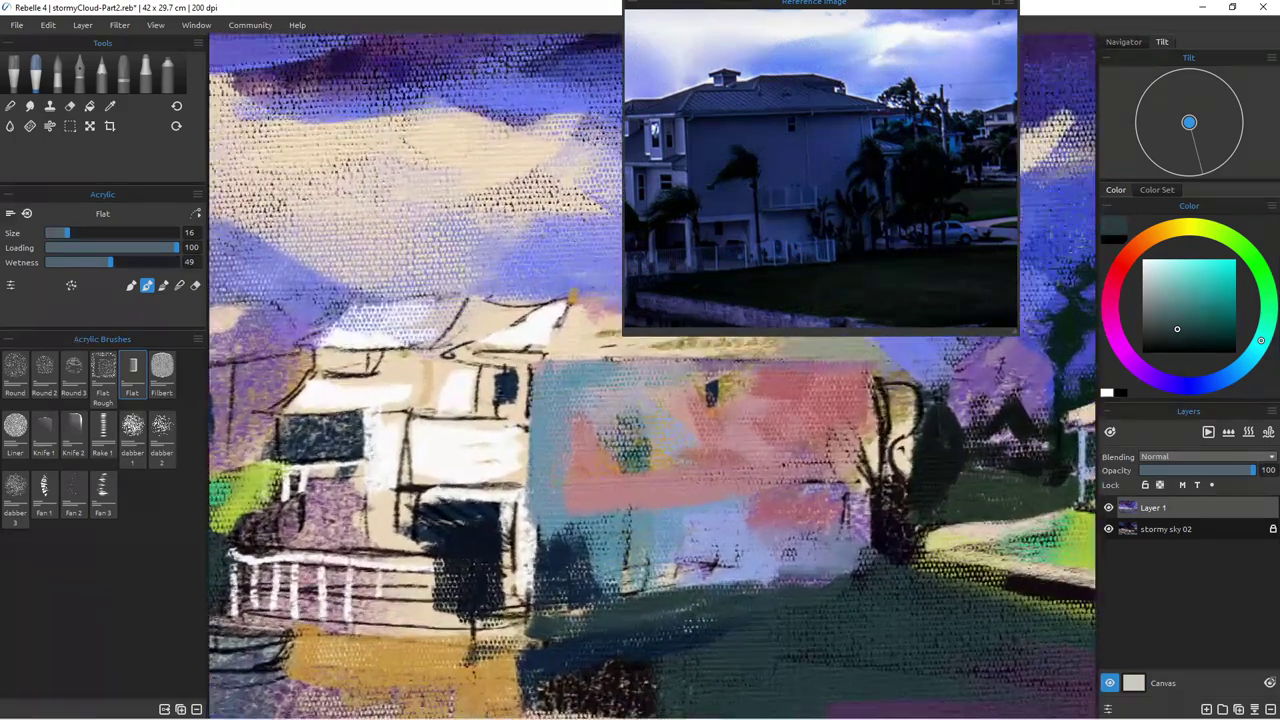
Step: Block in a teal panel on the front part of the lower side wall and lighten parts of it with sampled lighter blue
left_click_drag(1187, 290, 1213, 307)
mouse_move(612, 522)
left_mouse_down()
mouse_move(564, 527)
mouse_move(527, 476)
mouse_move(539, 555)
mouse_move(566, 530)
mouse_move(539, 526)
mouse_move(574, 540)
mouse_move(623, 525)
mouse_move(626, 596)
mouse_move(614, 557)
left_mouse_up()
key("bracketleft")
key("bracketleft")
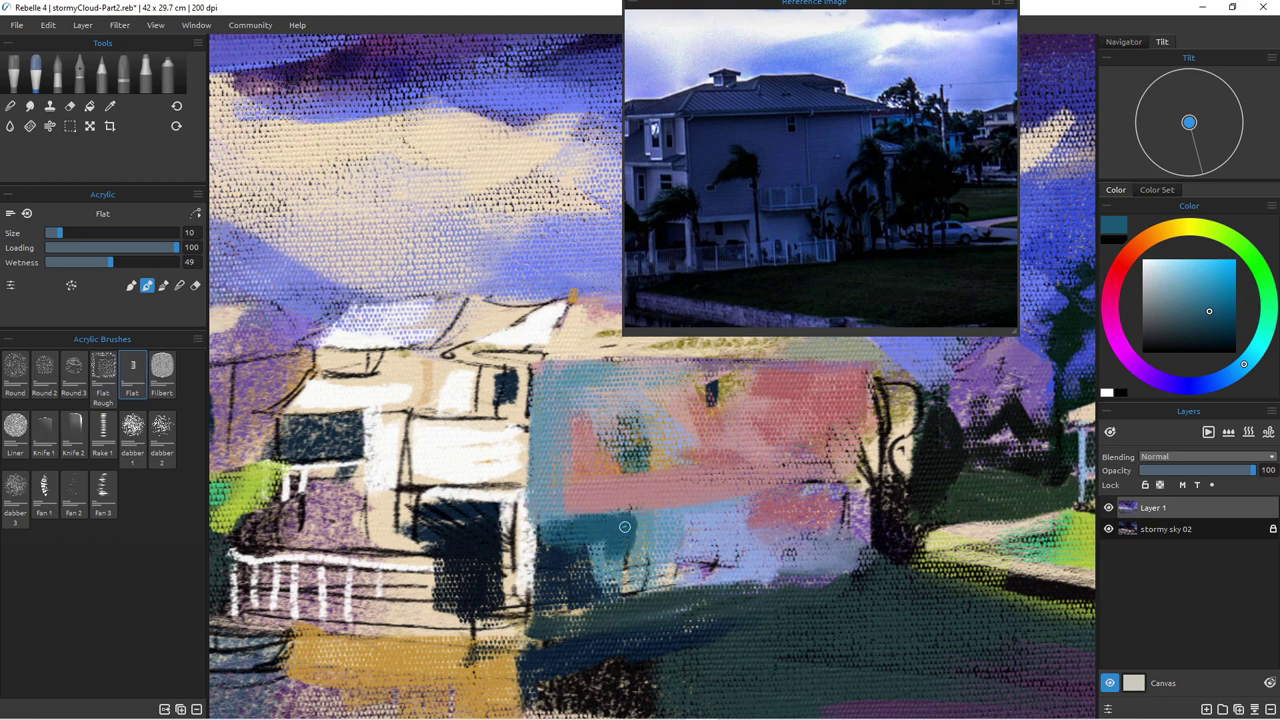
left_click_drag(628, 514, 630, 596)
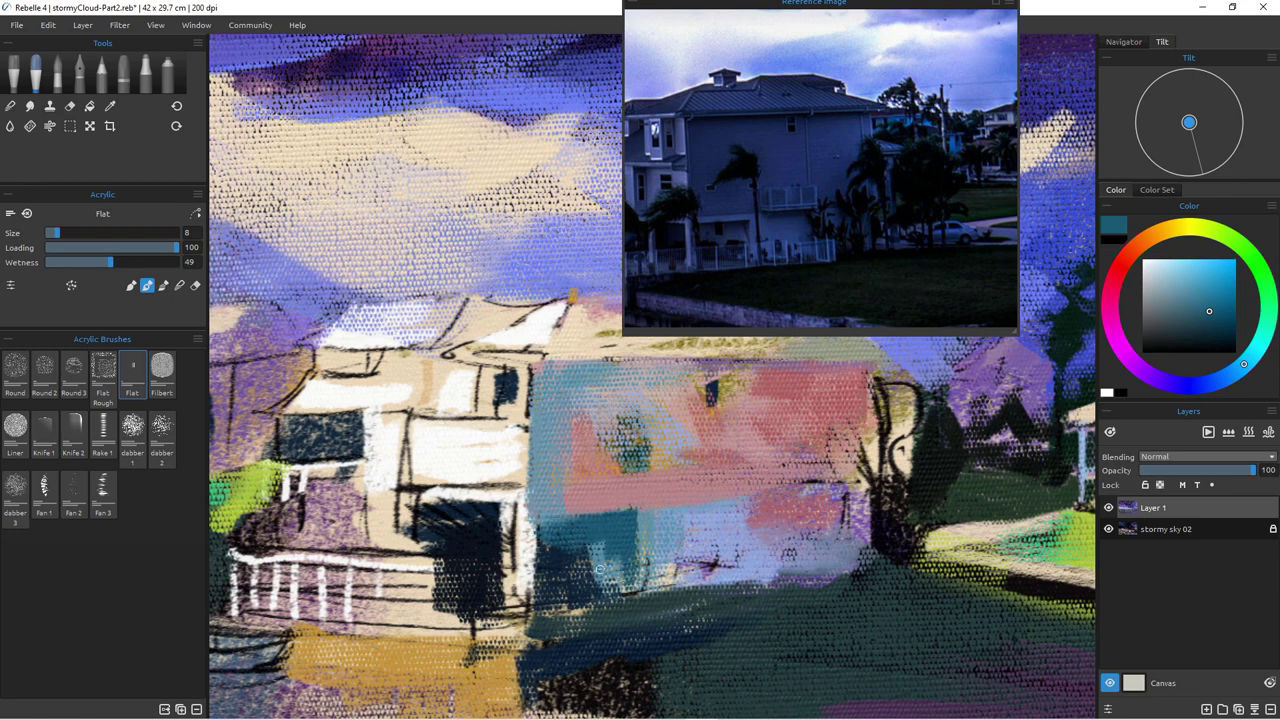
left_click(604, 562, "alt")
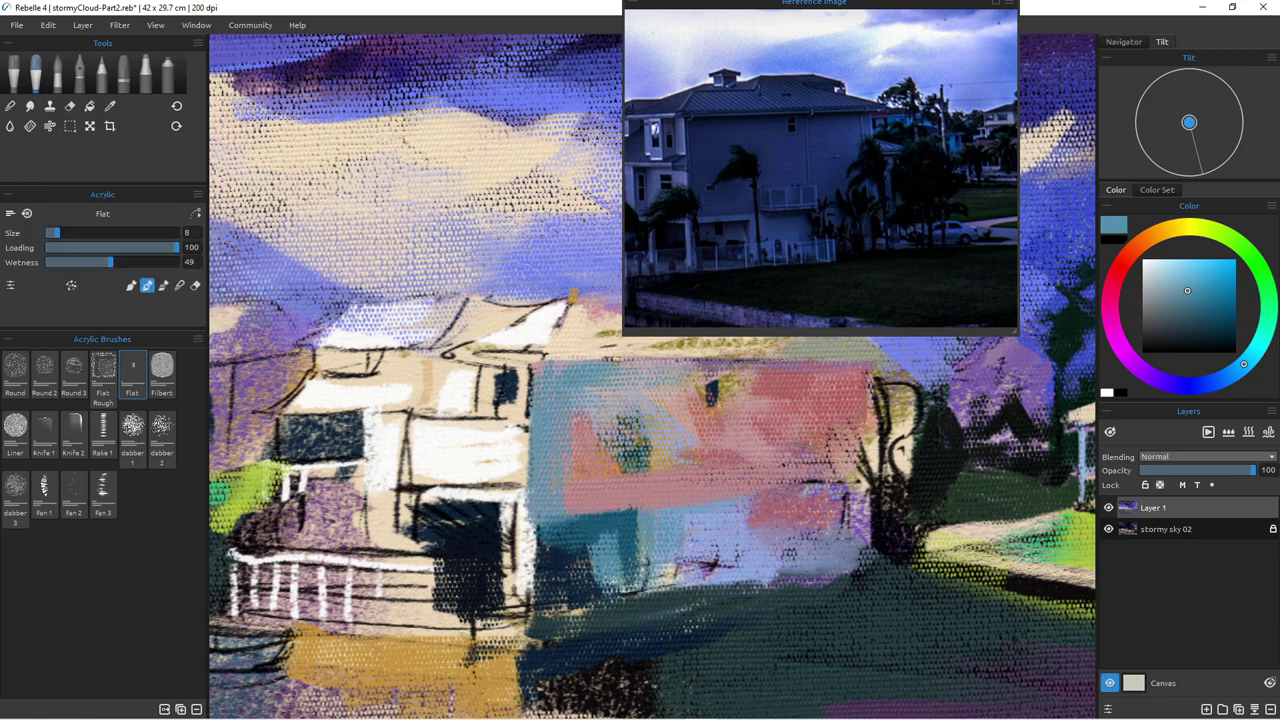
left_click_drag(626, 536, 630, 594)
mouse_move(585, 537)
left_mouse_down()
mouse_move(590, 576)
mouse_move(574, 568)
left_mouse_up()
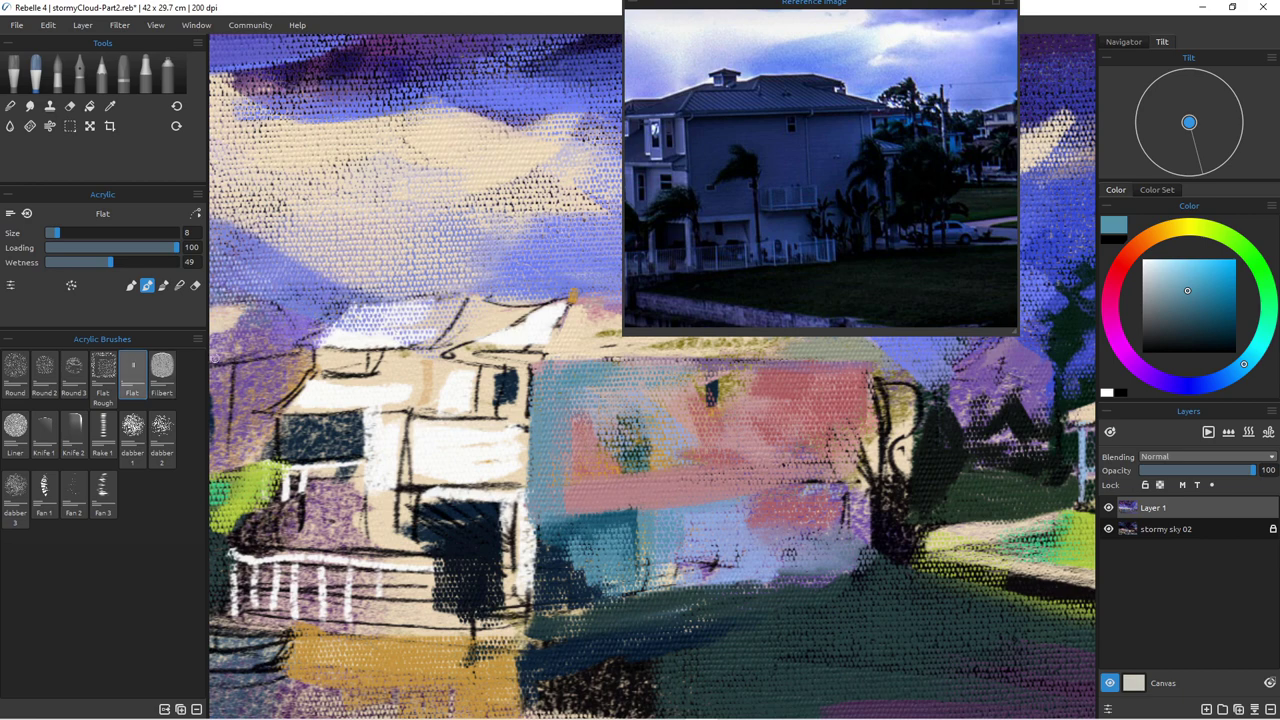
left_click(179, 285)
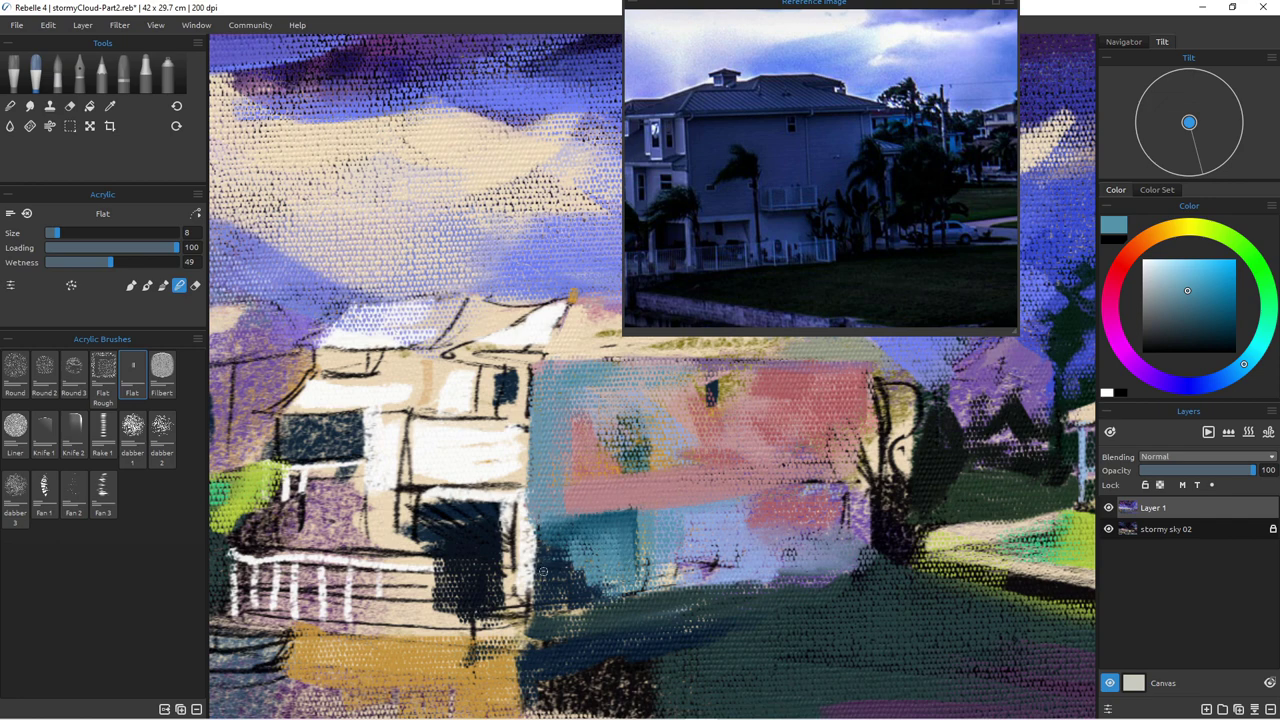
Step: Paint a cream ledge along the upper edge of the main house's ground-floor front opening and around the corner, using sampled cream
left_click(517, 525, "alt")
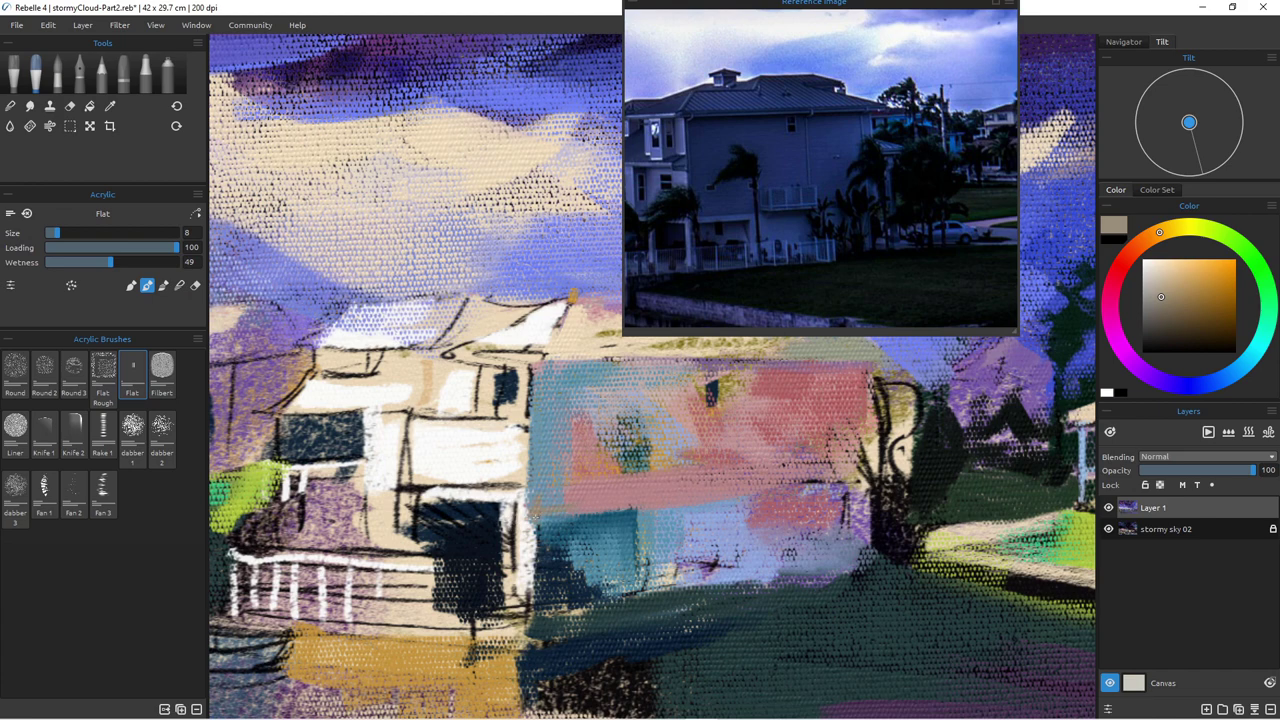
left_click(516, 529, "alt")
left_click_drag(509, 511, 432, 512)
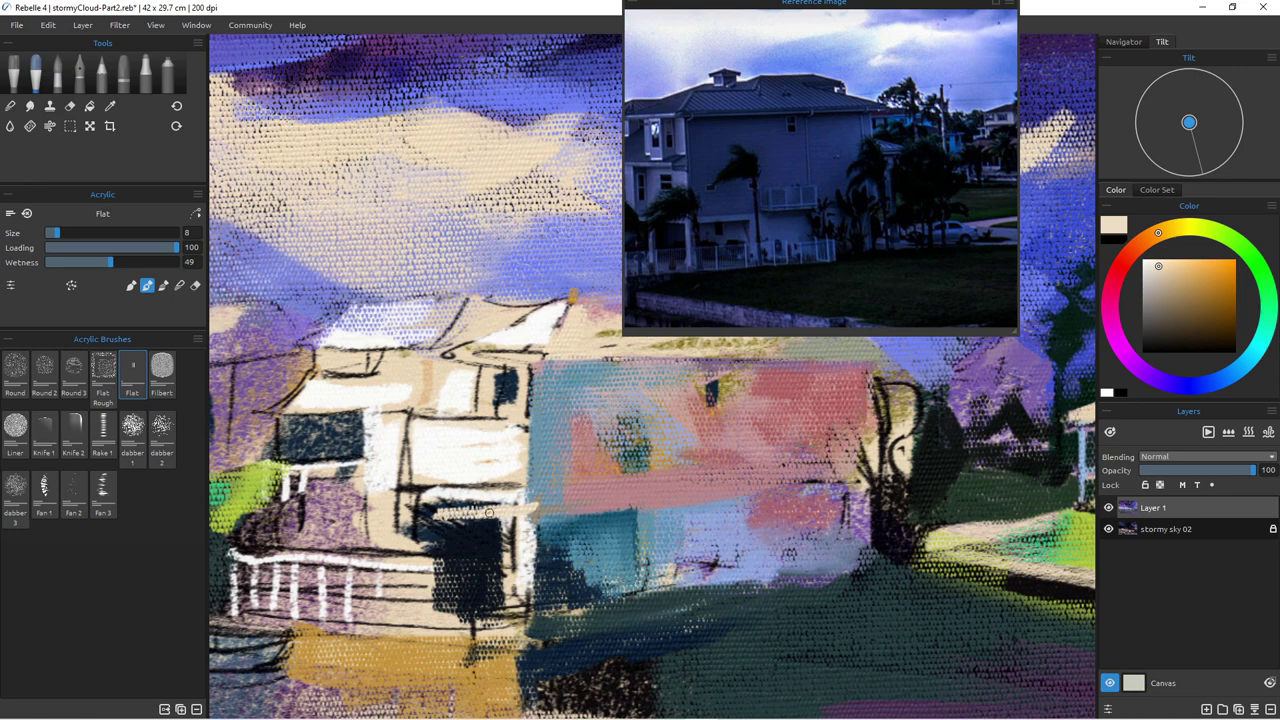
mouse_move(518, 518)
left_mouse_down()
mouse_move(448, 512)
mouse_move(531, 520)
left_mouse_up()
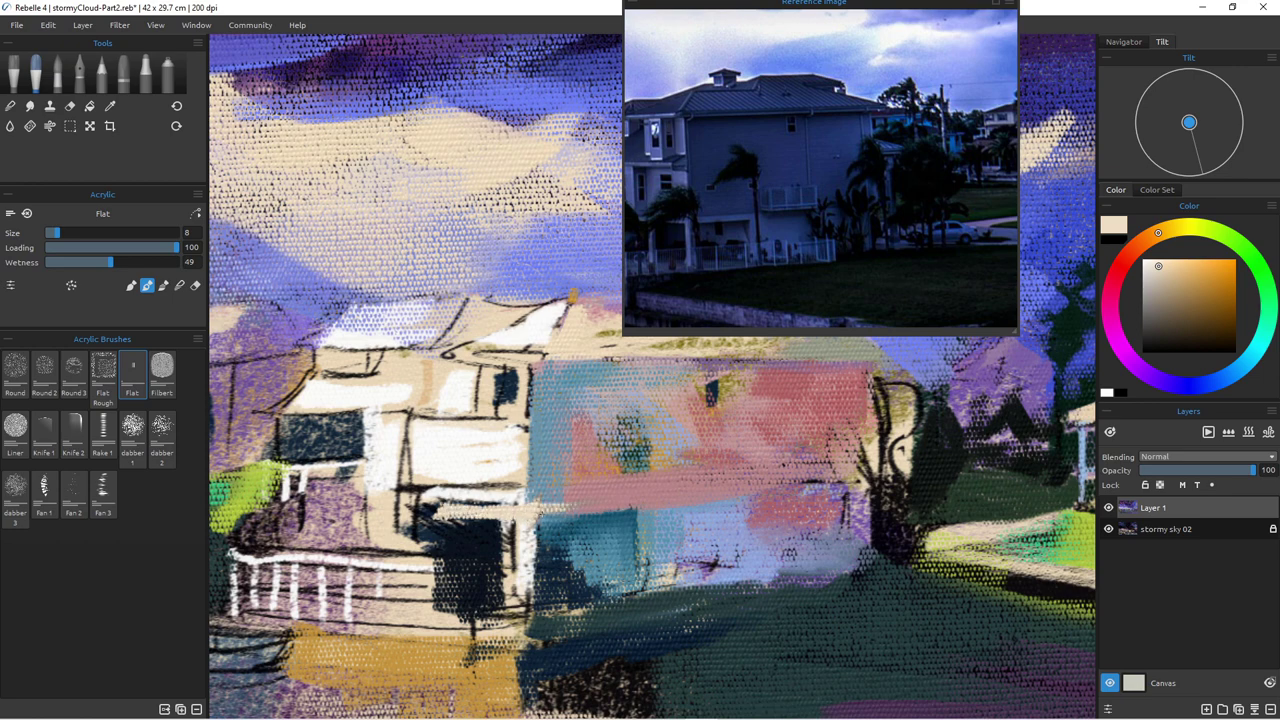
left_click_drag(558, 506, 521, 501)
Step: Widen the ground-floor front opening with sampled navy, then shade and blend the upper edge of the teal panel on the side wall
left_click_drag(507, 526, 507, 574)
left_click(501, 527, "alt")
left_click_drag(505, 524, 510, 590)
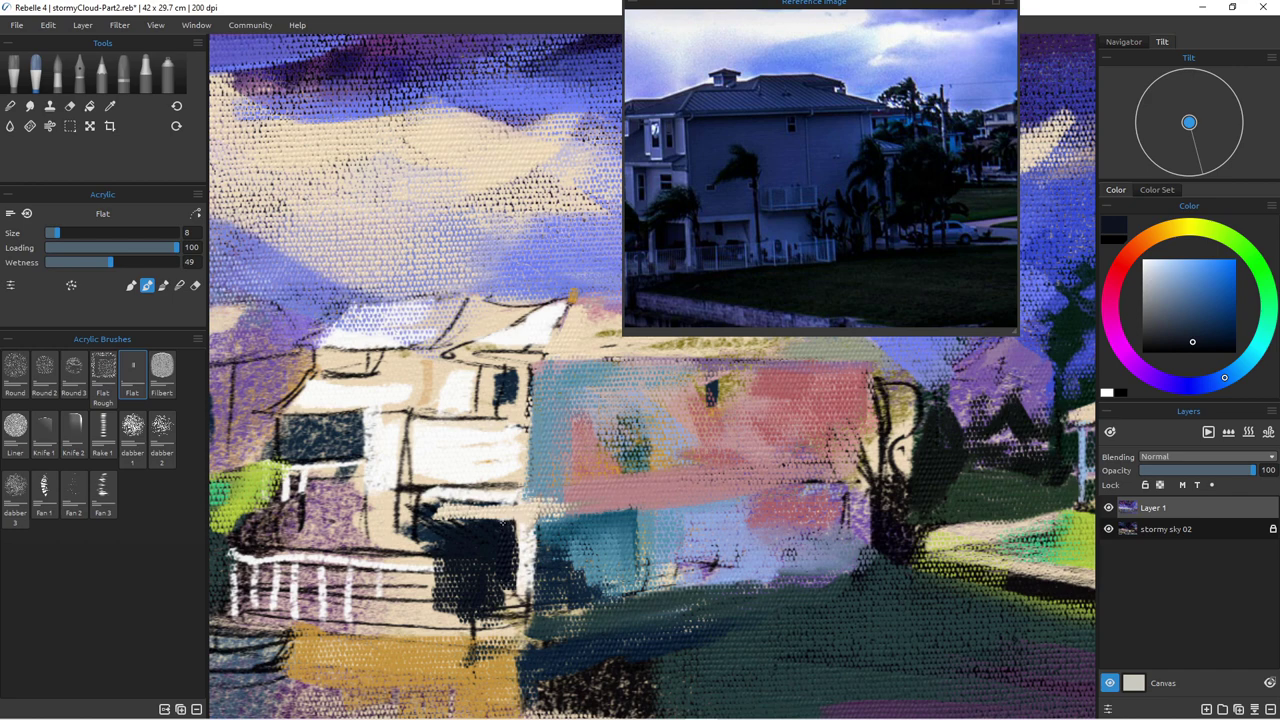
mouse_move(543, 520)
left_mouse_down()
mouse_move(547, 556)
mouse_move(584, 521)
mouse_move(540, 522)
mouse_move(628, 533)
mouse_move(602, 518)
left_mouse_up()
left_click(179, 285)
mouse_move(618, 523)
left_mouse_down()
mouse_move(624, 558)
mouse_move(606, 540)
left_mouse_up()
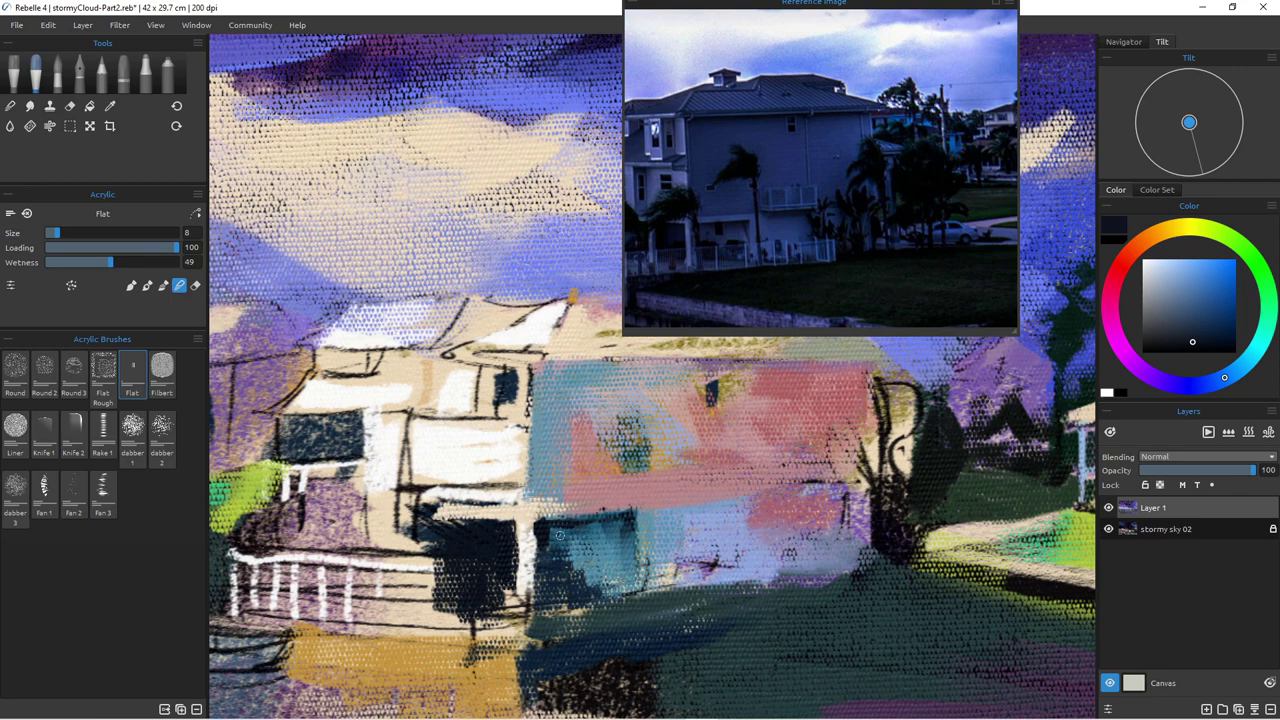
Step: Extend the ledge along the side wall above the teal panel with brown and sampled cream, blending it and the upper window mark into the wall
left_click(534, 509, "alt")
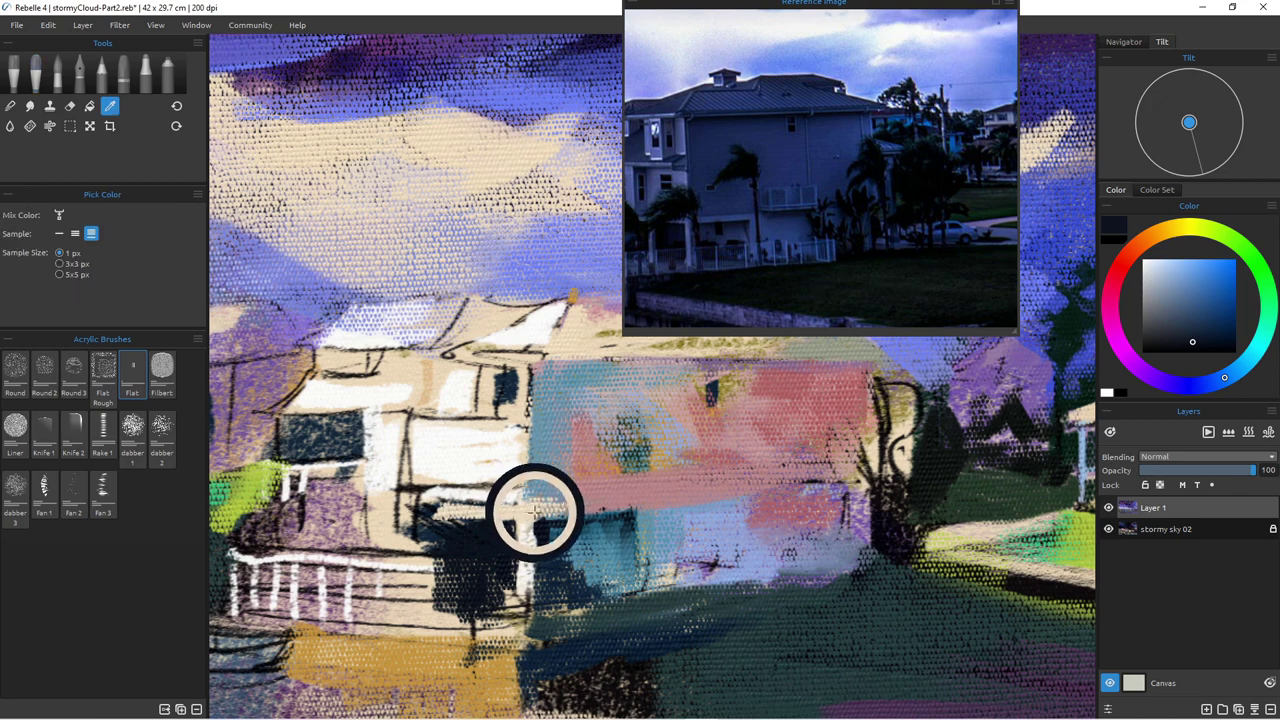
left_click_drag(1180, 284, 1195, 304)
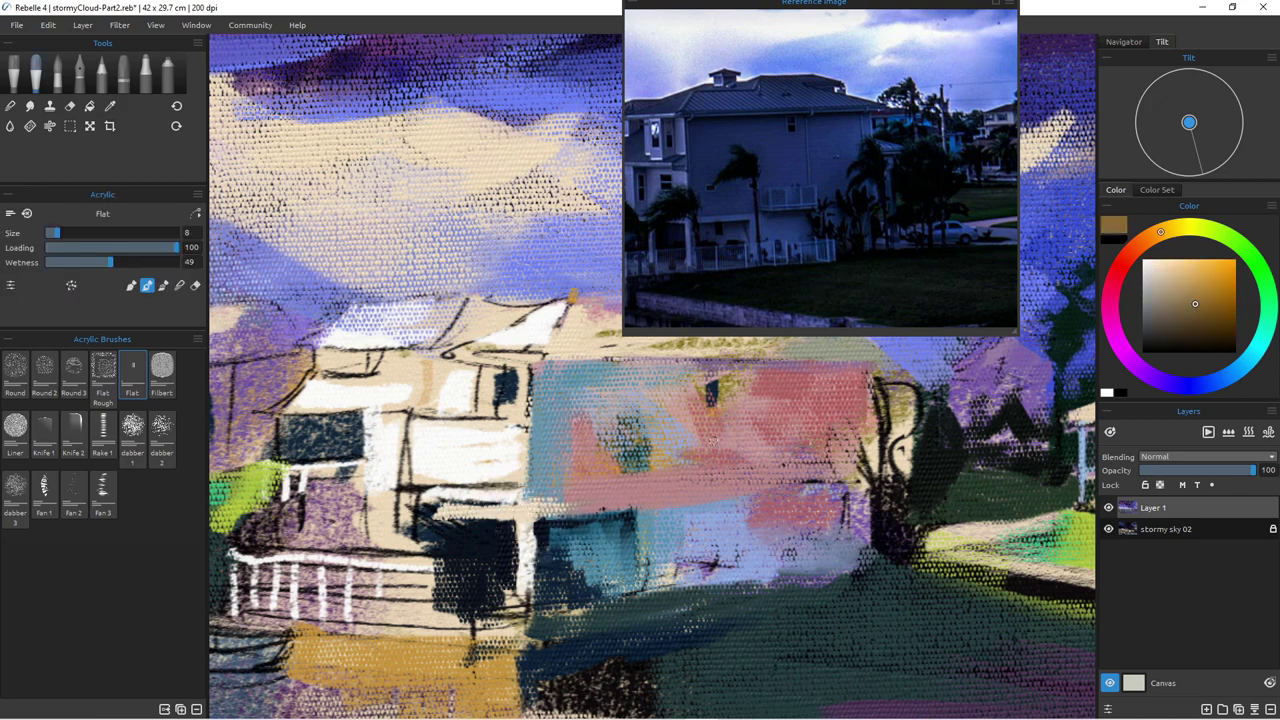
left_click_drag(534, 506, 604, 499)
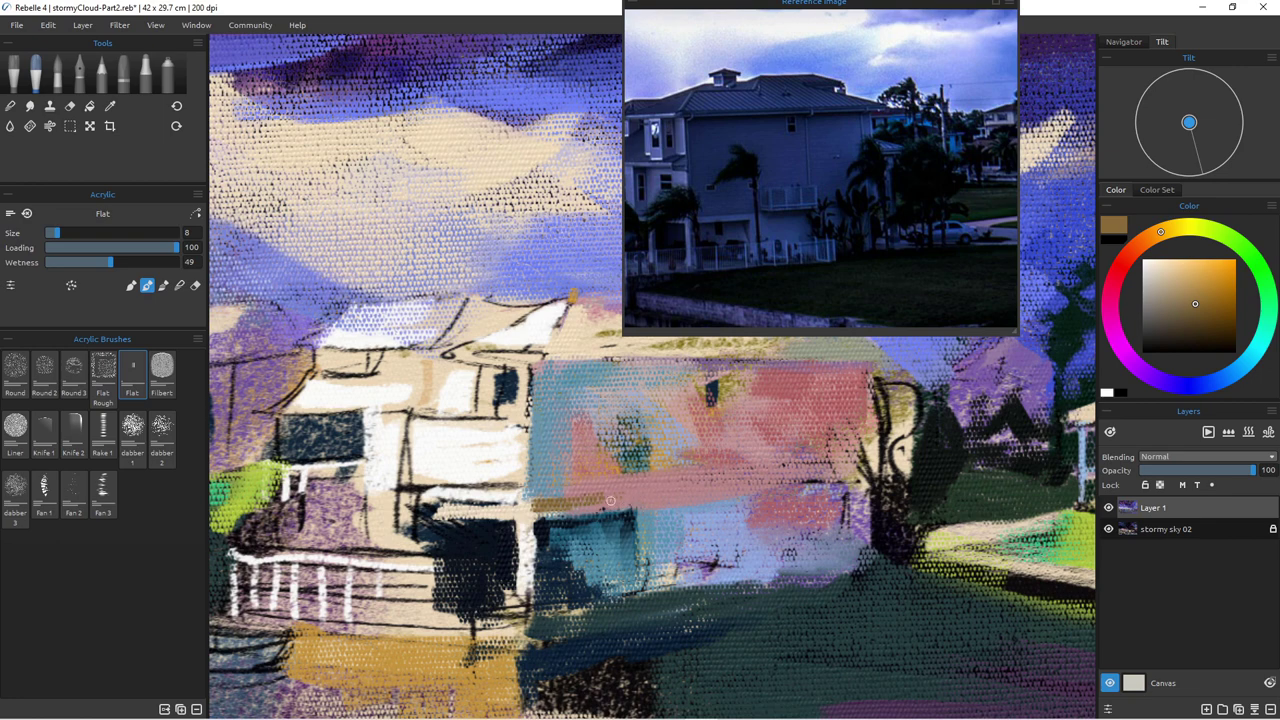
left_click(520, 515, "alt")
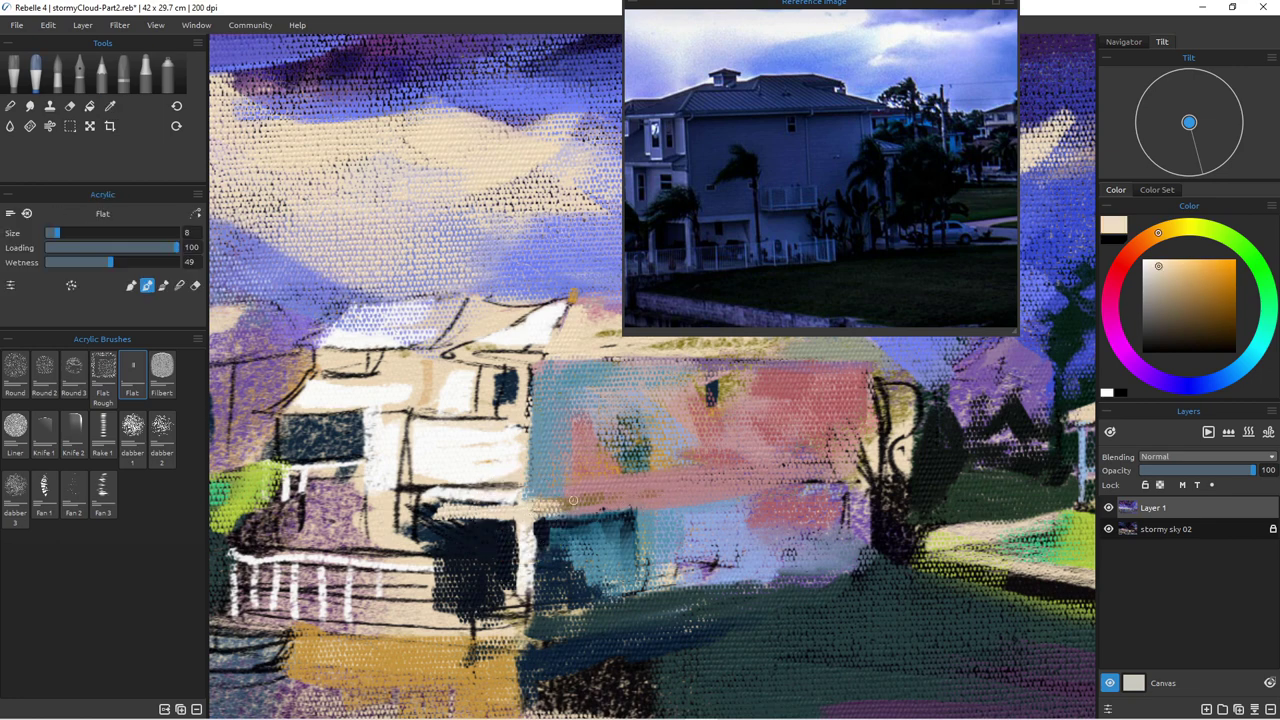
left_click_drag(530, 507, 640, 497)
left_click(179, 285)
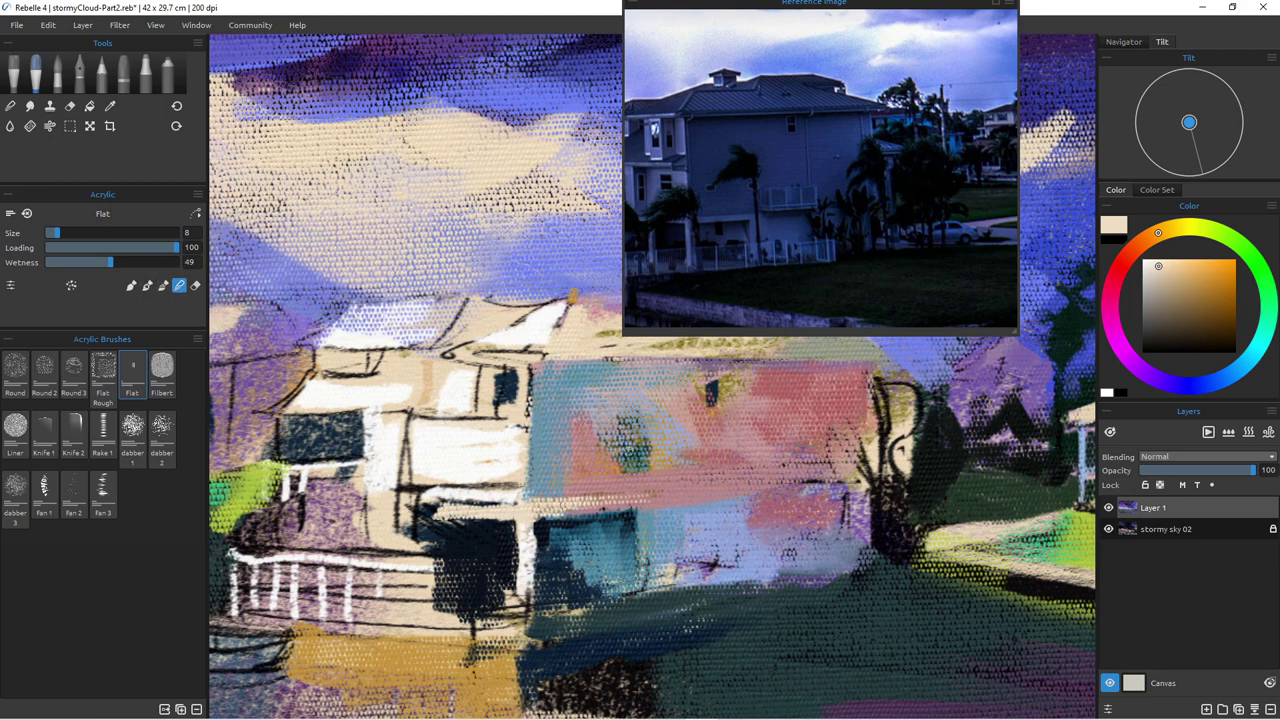
mouse_move(574, 506)
left_mouse_down()
mouse_move(541, 513)
mouse_move(623, 508)
left_mouse_up()
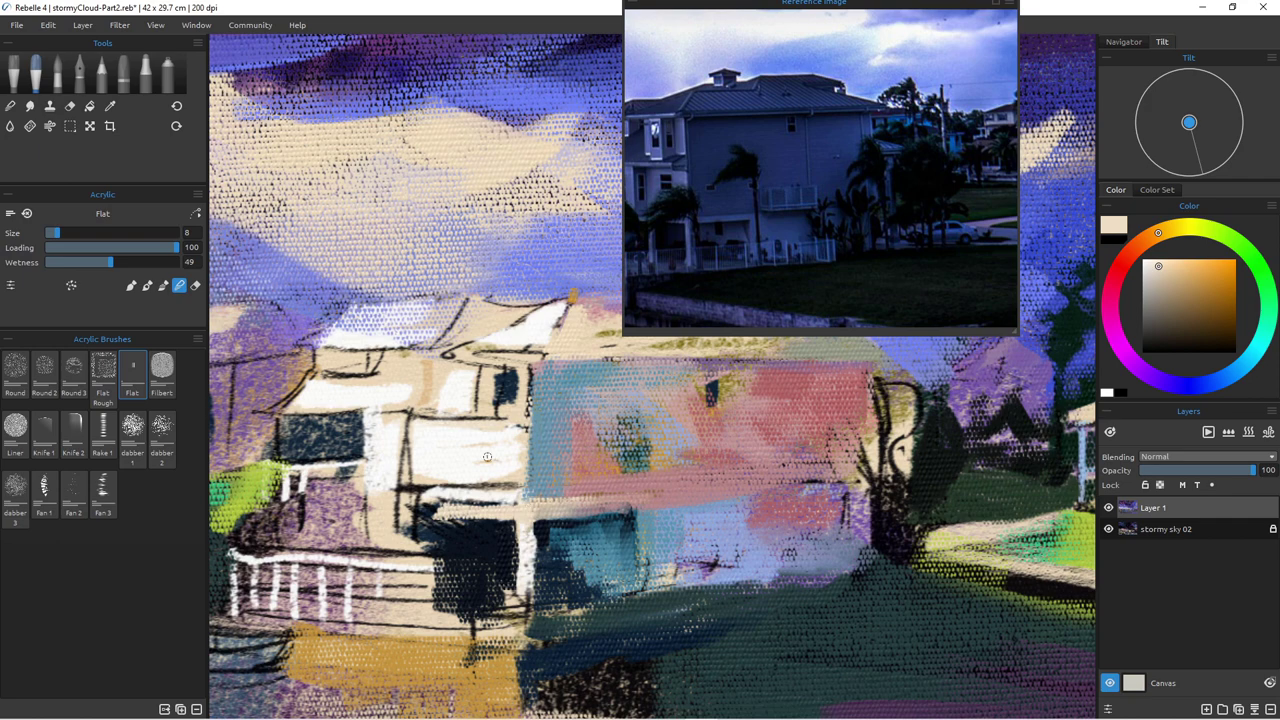
left_click_drag(711, 372, 708, 393)
Step: Paint a sampled dark blue shadow beneath the pink band on the far part of the lower side wall and blend it downward
left_click(717, 417, "alt")
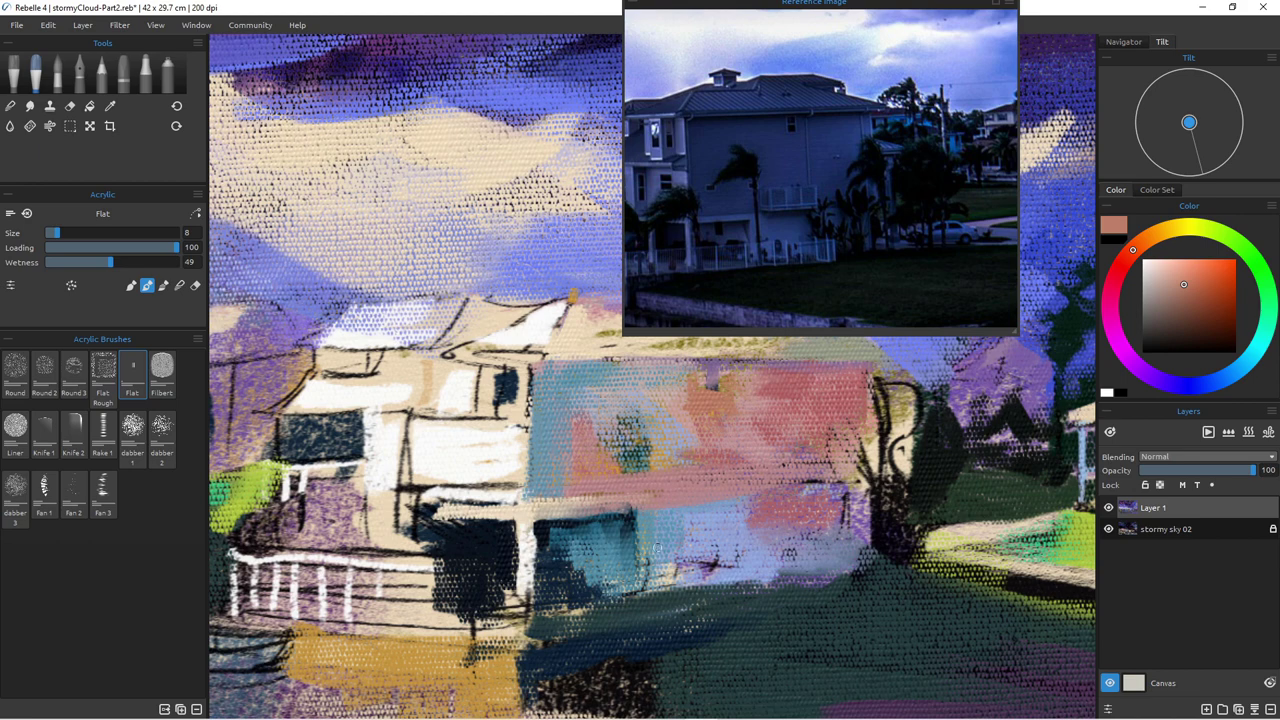
left_click(615, 522, "alt")
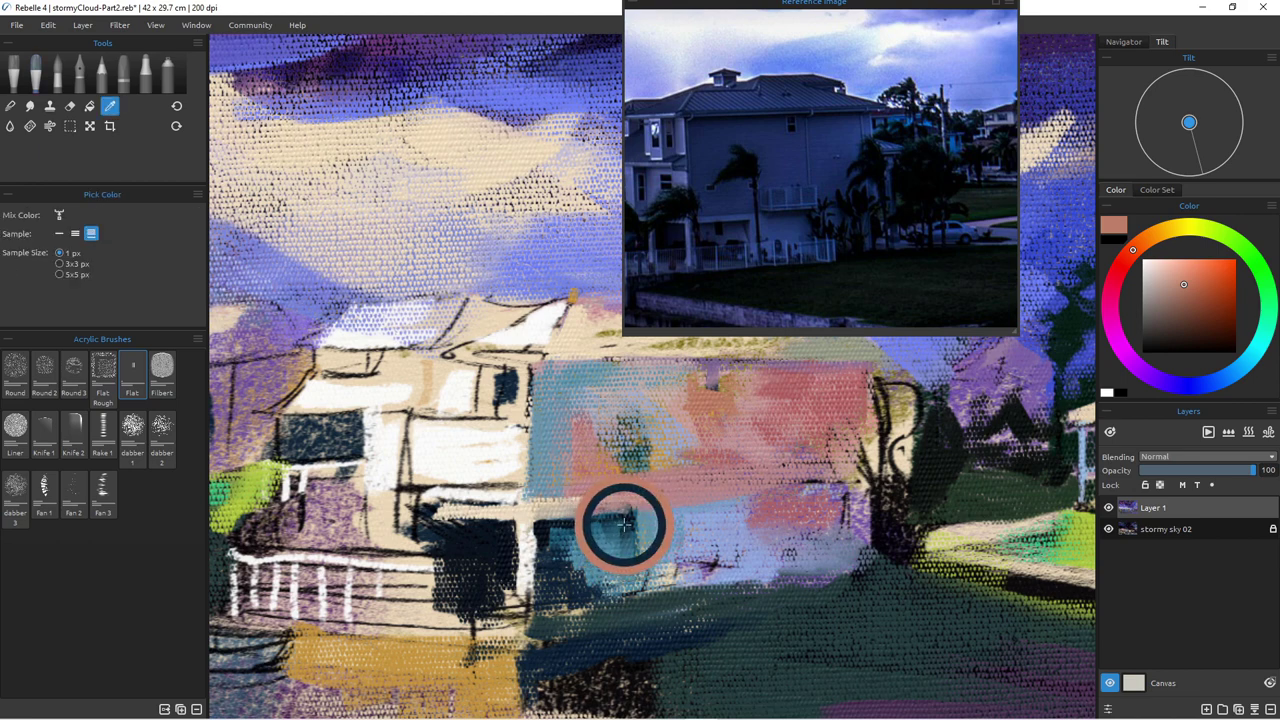
left_click(614, 521)
mouse_move(714, 494)
left_mouse_down()
mouse_move(762, 491)
mouse_move(656, 494)
left_mouse_up()
mouse_move(757, 521)
left_mouse_down()
mouse_move(766, 495)
mouse_move(756, 545)
mouse_move(740, 507)
mouse_move(748, 548)
mouse_move(764, 532)
mouse_move(749, 541)
mouse_move(769, 552)
mouse_move(708, 504)
mouse_move(666, 500)
mouse_move(733, 514)
mouse_move(720, 541)
left_mouse_up()
left_click(179, 285)
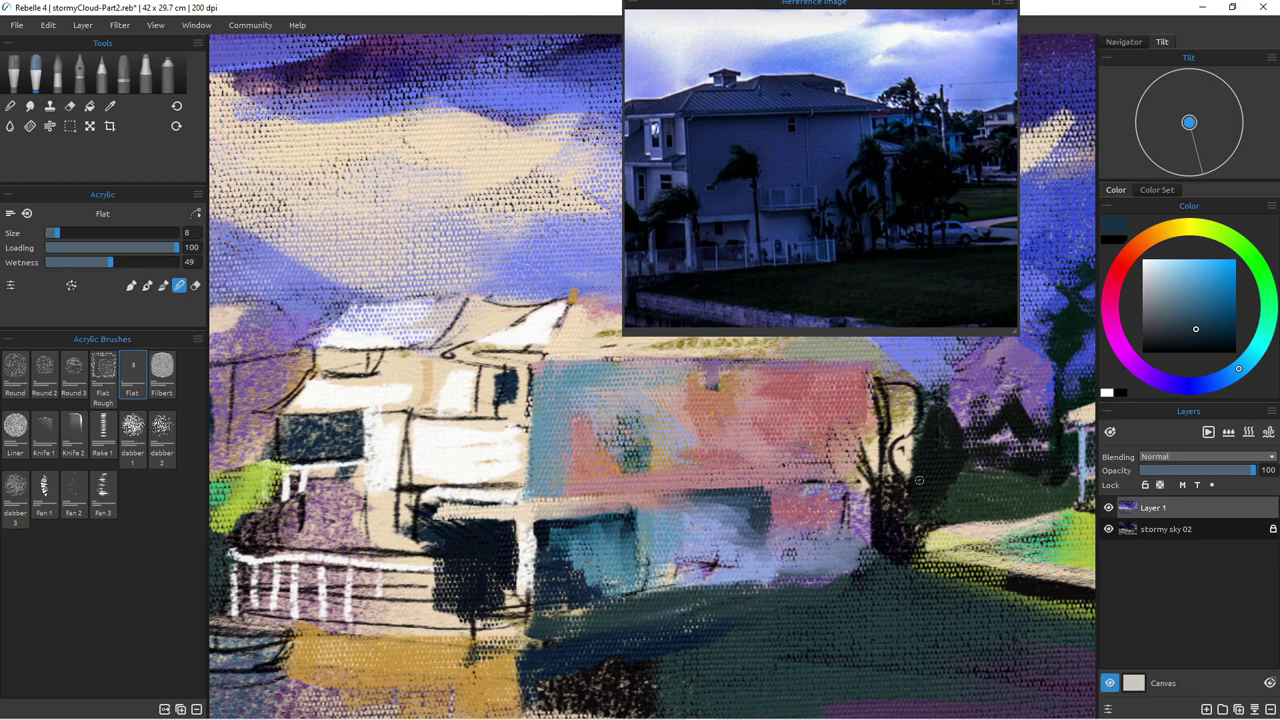
Step: Paint palm fronds against the main house's side wall with dark green sampled from the distant tree
left_click(1056, 341, "alt")
mouse_move(626, 405)
left_mouse_down()
mouse_move(646, 450)
mouse_move(580, 437)
mouse_move(570, 452)
mouse_move(604, 466)
mouse_move(585, 450)
mouse_move(650, 455)
mouse_move(645, 478)
mouse_move(641, 467)
left_mouse_up()
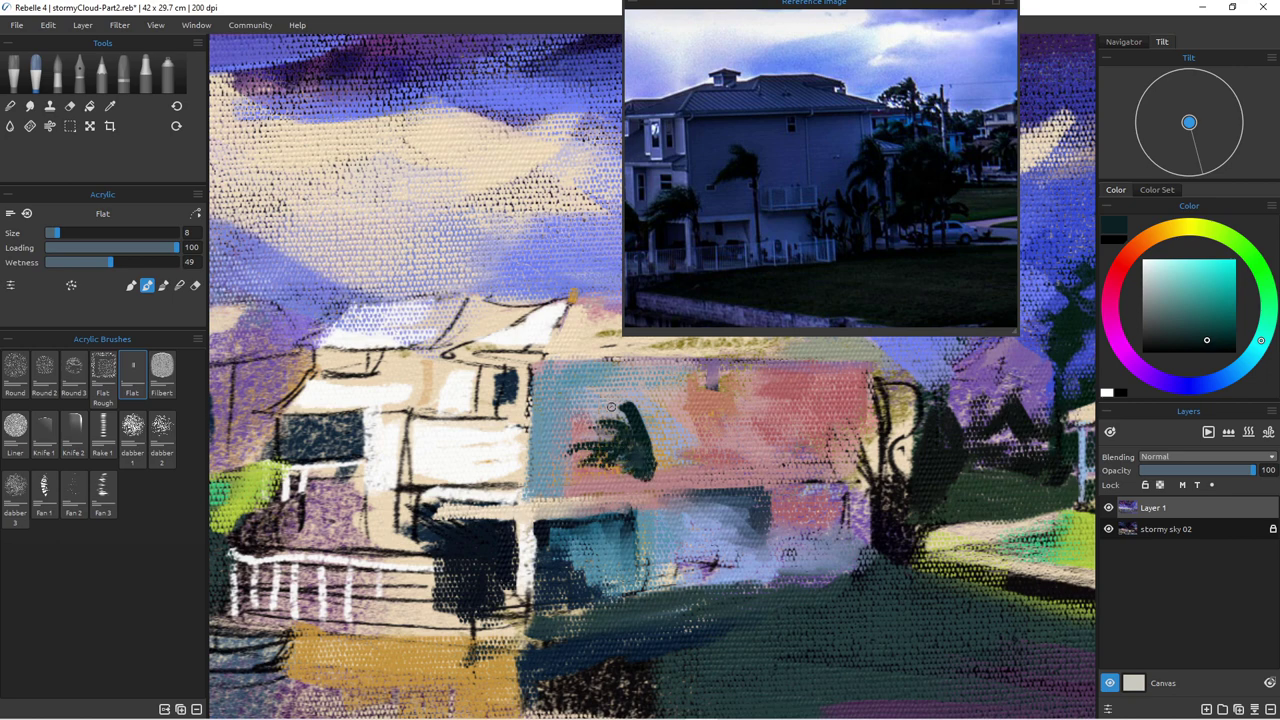
left_click_drag(628, 408, 612, 388)
key("[")
key("[")
mouse_move(636, 409)
left_mouse_down()
mouse_move(651, 459)
mouse_move(641, 419)
left_mouse_up()
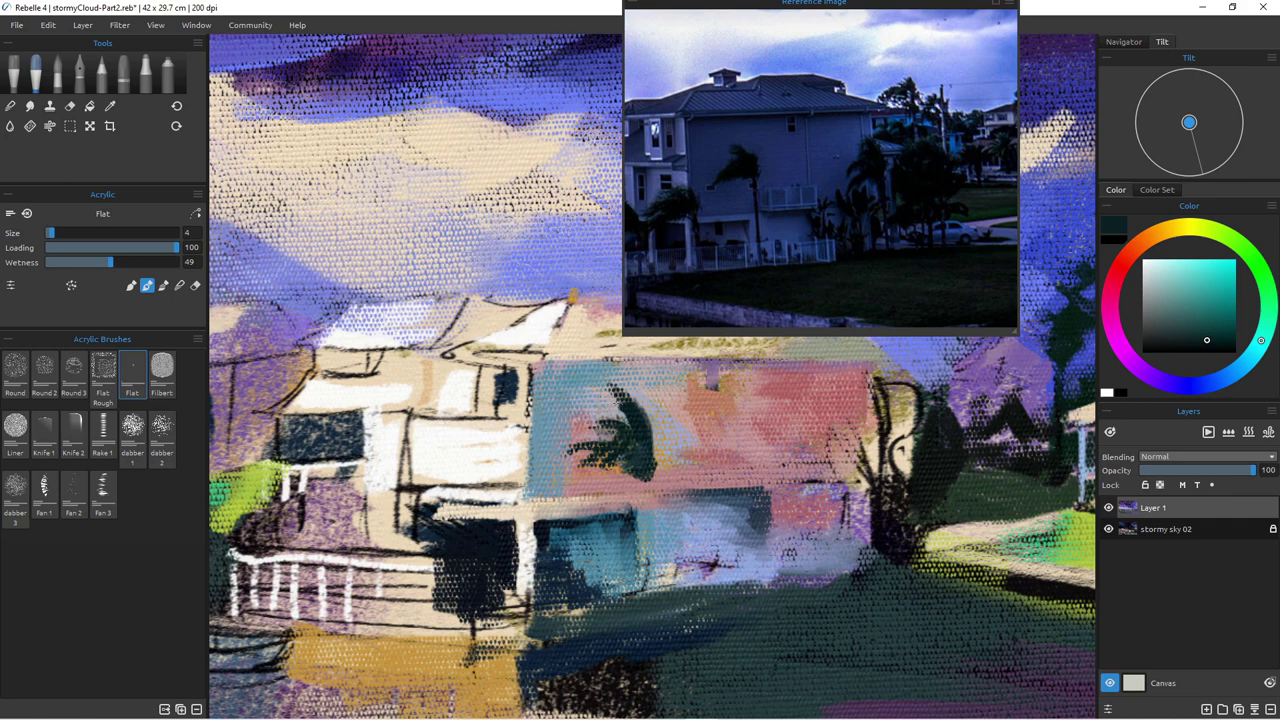
Step: Fill out the palm's crown with a larger brush, then add finer frond tips at smaller sizes
key("]")
key("]")
key("]")
key("]")
key("]")
key("]")
key("]")
key("]")
key("]")
left_click_drag(625, 421, 584, 452)
key("bracketleft")
key("bracketleft")
key("bracketleft")
mouse_move(600, 384)
left_mouse_down()
mouse_move(630, 401)
mouse_move(603, 391)
mouse_move(618, 393)
left_mouse_up()
key("bracketleft")
key("bracketleft")
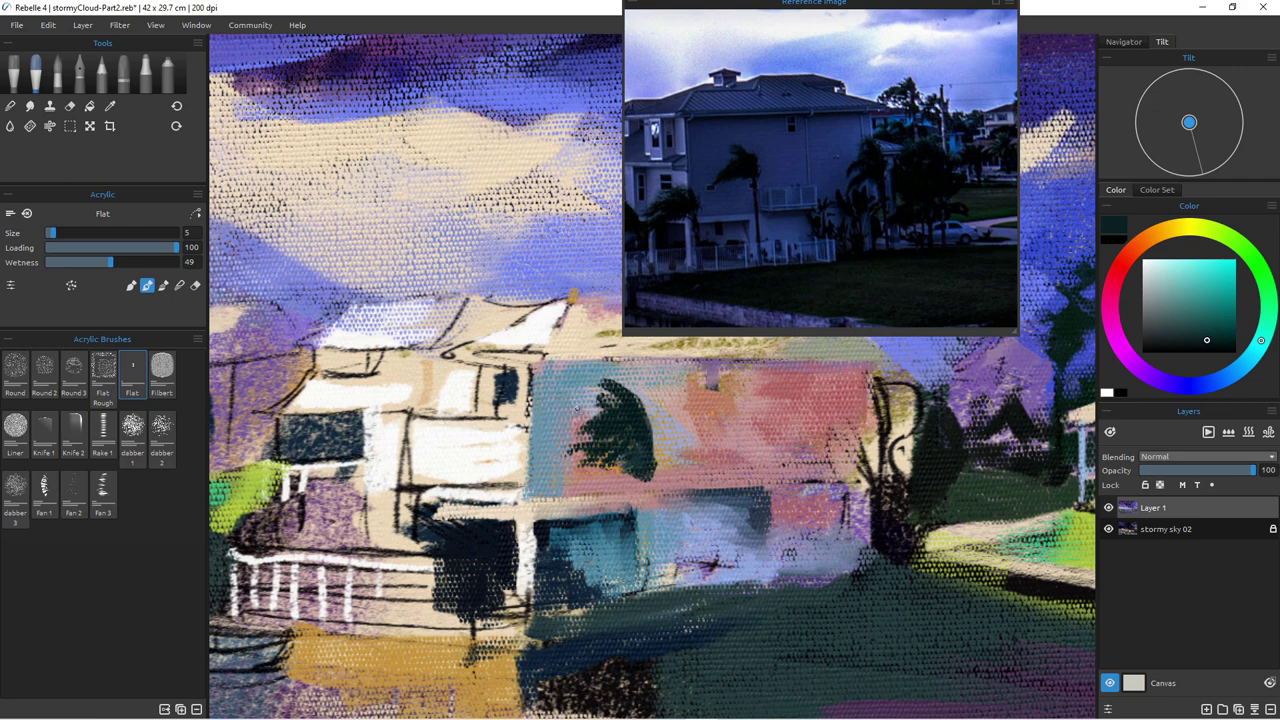
Step: Cut gaps into the palm crown with sampled wall blue, then paint the trunk down to the lawn in sampled dark green
left_click(560, 384, "alt")
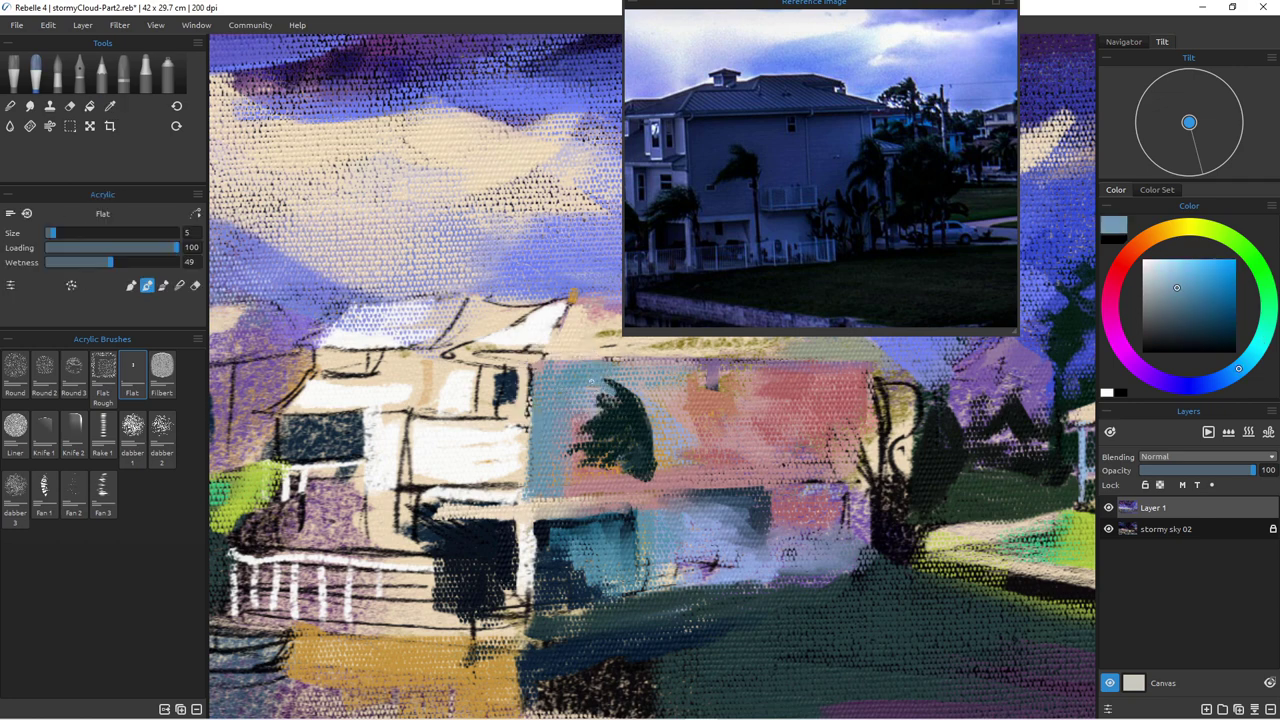
mouse_move(617, 400)
left_mouse_down()
mouse_move(588, 395)
mouse_move(657, 410)
left_mouse_up()
left_click(626, 459, "alt")
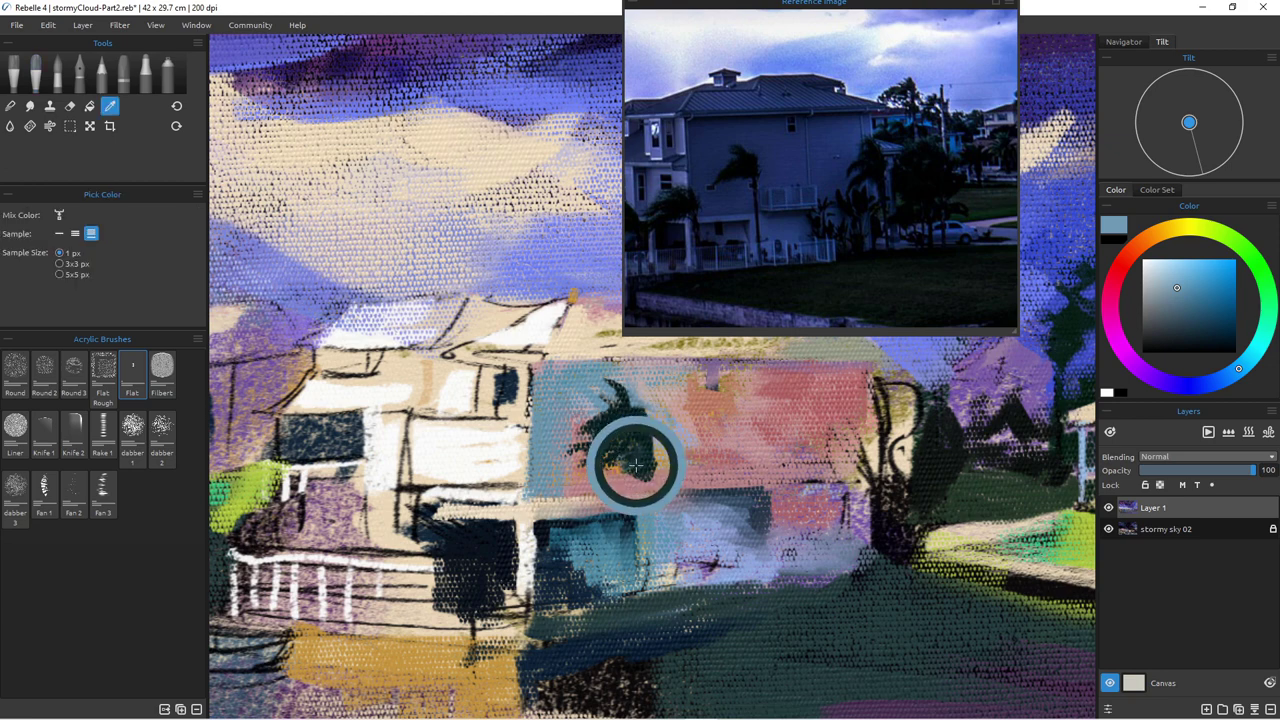
left_click_drag(639, 473, 644, 622)
left_click(635, 459, "alt")
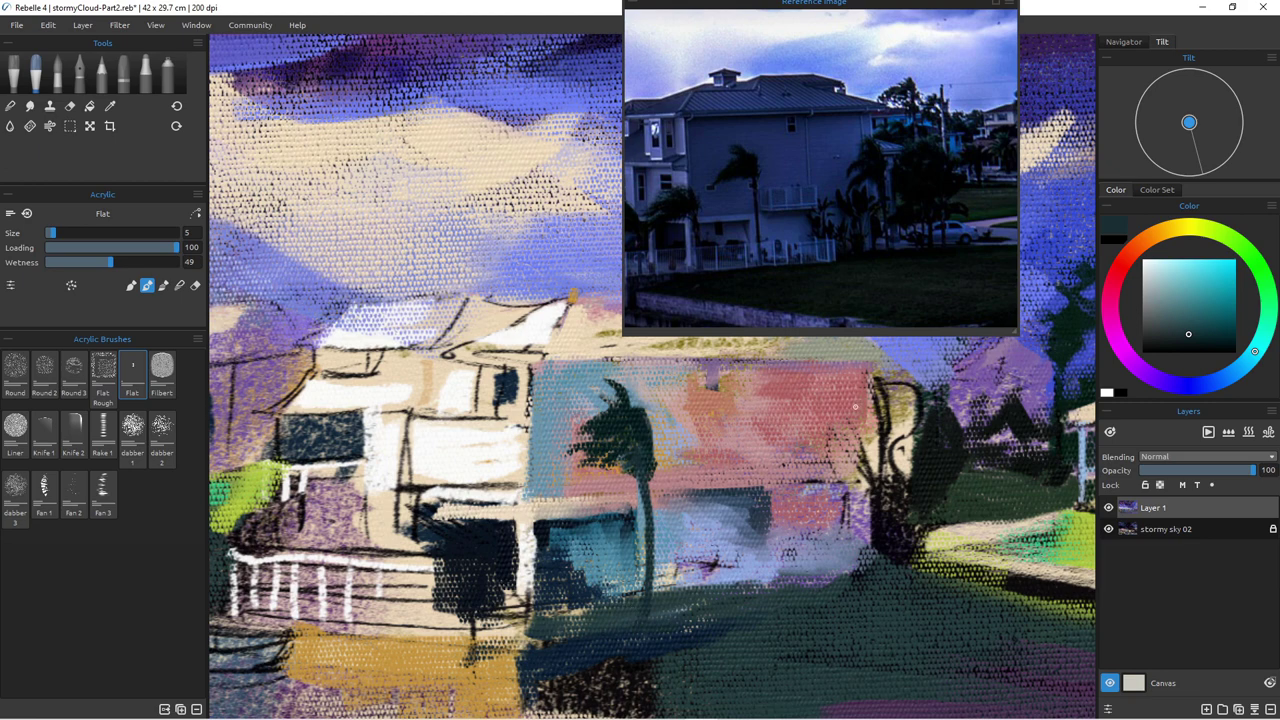
Step: Paint a cluster of dark green palms and low bushes in front of the side wall's far end
mouse_move(915, 398)
left_mouse_down()
mouse_move(933, 426)
mouse_move(920, 421)
mouse_move(918, 452)
mouse_move(889, 439)
mouse_move(916, 483)
mouse_move(887, 438)
mouse_move(888, 463)
mouse_move(867, 386)
mouse_move(881, 436)
mouse_move(854, 390)
mouse_move(882, 434)
mouse_move(833, 403)
mouse_move(848, 417)
mouse_move(835, 436)
mouse_move(875, 467)
mouse_move(859, 436)
mouse_move(878, 518)
mouse_move(797, 402)
mouse_move(800, 469)
mouse_move(848, 424)
mouse_move(822, 420)
mouse_move(843, 482)
mouse_move(821, 537)
mouse_move(852, 541)
mouse_move(850, 495)
mouse_move(864, 486)
mouse_move(812, 488)
mouse_move(814, 502)
mouse_move(809, 483)
mouse_move(825, 505)
mouse_move(810, 458)
mouse_move(814, 504)
mouse_move(782, 480)
mouse_move(812, 508)
mouse_move(813, 549)
left_mouse_up()
mouse_move(822, 497)
left_mouse_down()
mouse_move(822, 574)
mouse_move(848, 588)
mouse_move(845, 578)
left_mouse_up()
mouse_move(866, 494)
left_mouse_down()
mouse_move(844, 569)
mouse_move(800, 572)
mouse_move(856, 557)
mouse_move(764, 556)
mouse_move(774, 597)
mouse_move(766, 559)
mouse_move(783, 562)
mouse_move(796, 587)
mouse_move(773, 572)
mouse_move(795, 601)
mouse_move(793, 570)
mouse_move(845, 565)
left_mouse_up()
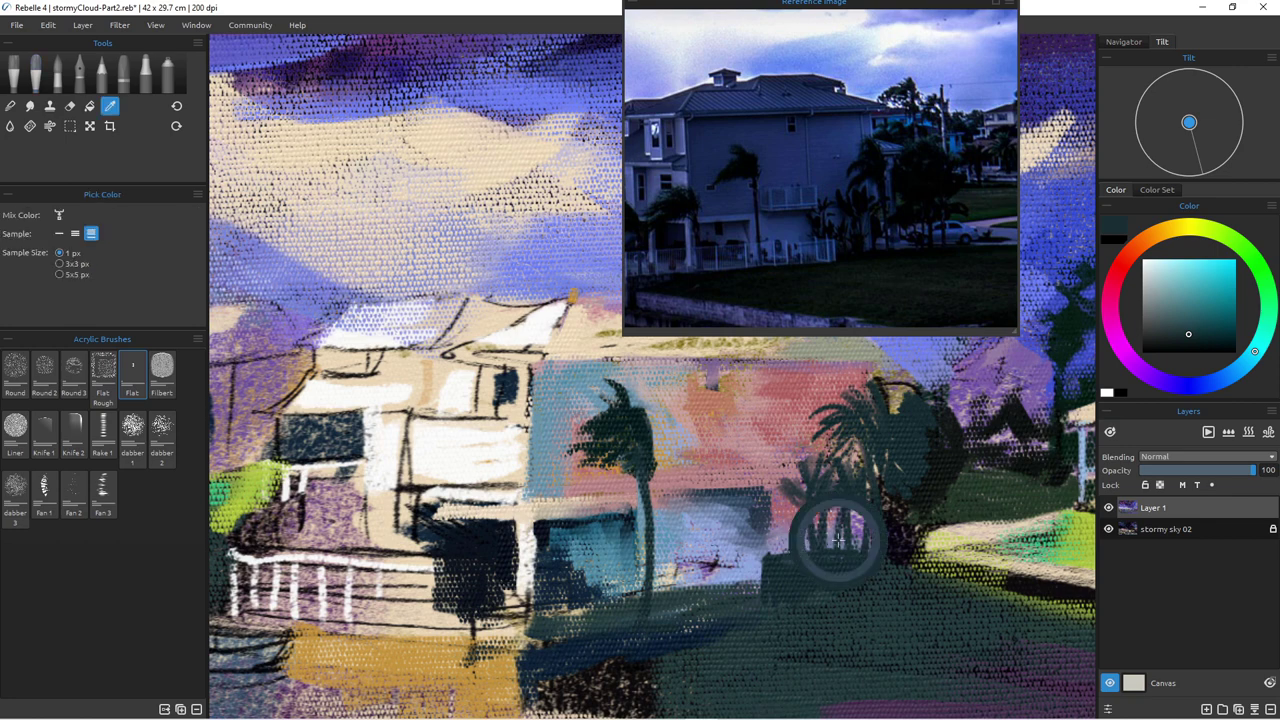
Step: Deepen the base of the palm cluster and the far edge of the lower wall's shadow with sampled dark purple
left_click(902, 532, "alt")
mouse_move(845, 495)
left_mouse_down()
mouse_move(867, 545)
mouse_move(837, 526)
mouse_move(835, 555)
mouse_move(829, 533)
mouse_move(764, 555)
left_mouse_up()
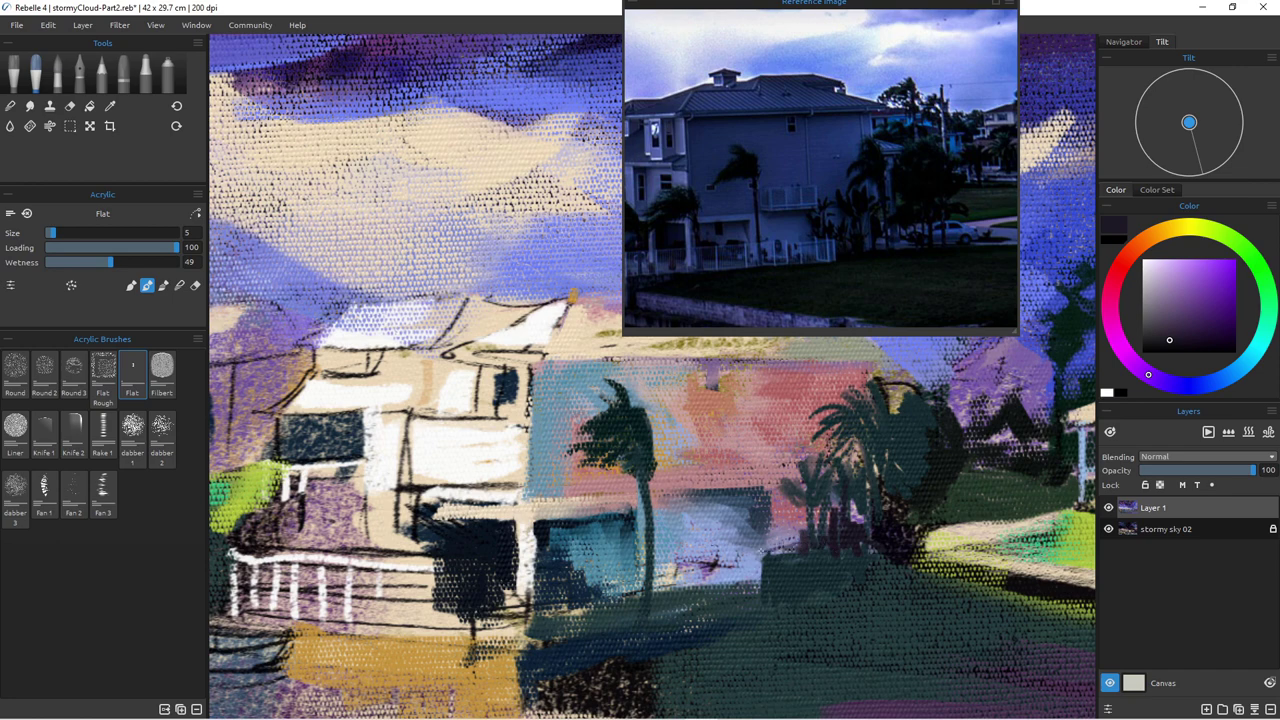
left_click_drag(768, 510, 775, 578)
Step: Paint a thin teal fence with a top rail and posts along the base of the side wall, using sampled teal
left_click(603, 563, "alt")
mouse_move(742, 575)
left_mouse_down()
mouse_move(667, 580)
mouse_move(702, 584)
left_mouse_up()
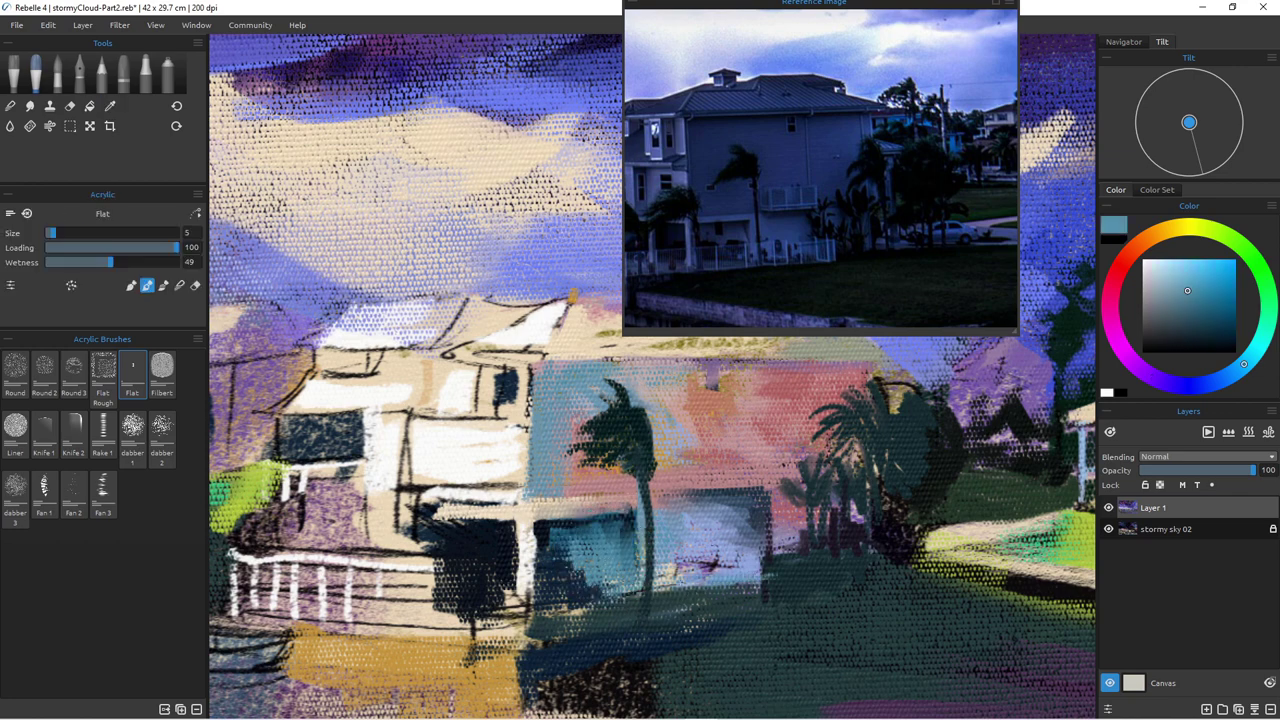
mouse_move(569, 598)
left_mouse_down()
mouse_move(576, 626)
mouse_move(608, 630)
left_mouse_up()
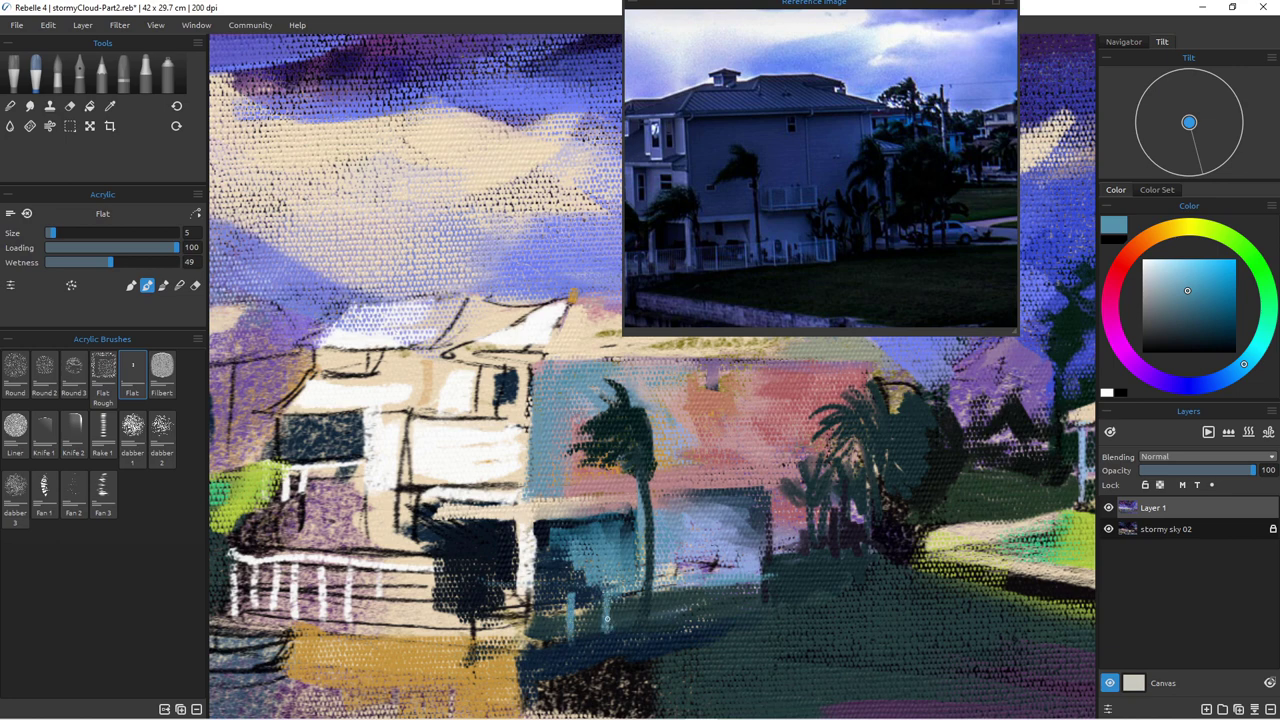
left_click_drag(655, 592, 657, 626)
mouse_move(689, 587)
left_mouse_down()
mouse_move(688, 614)
mouse_move(720, 608)
left_mouse_up()
left_click_drag(604, 593, 538, 595)
right_click(535, 594)
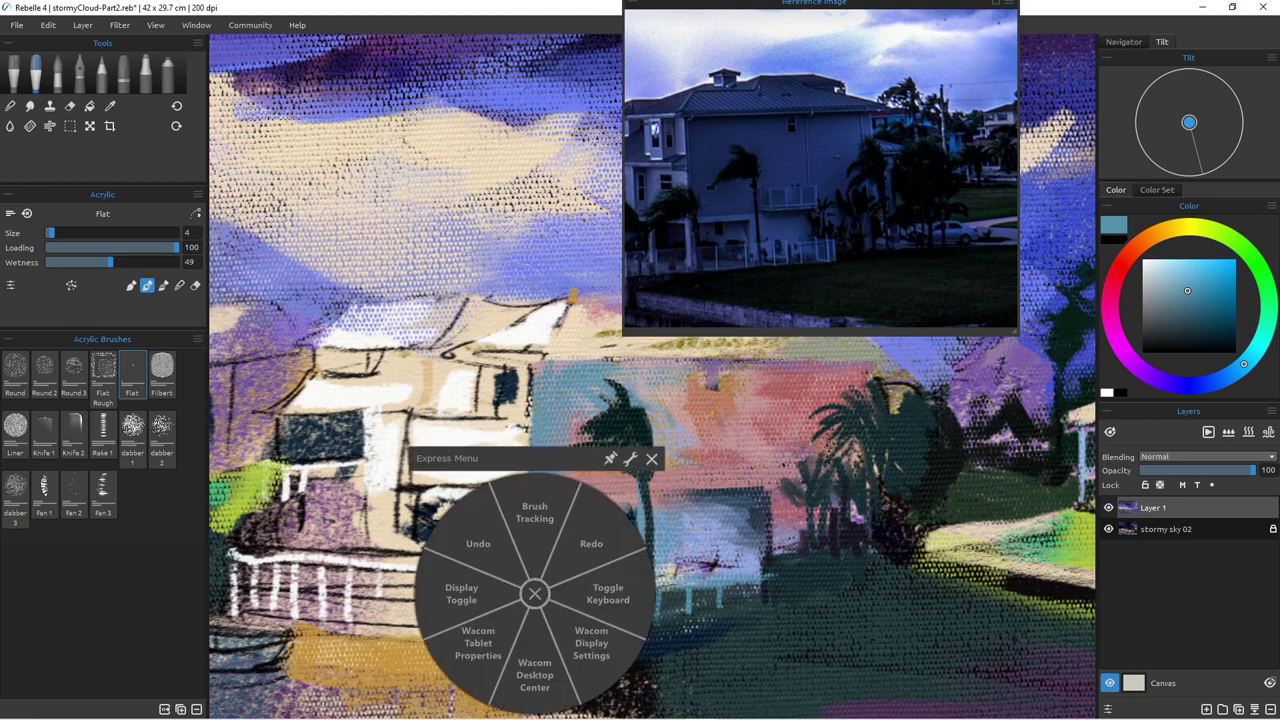
left_click(652, 459)
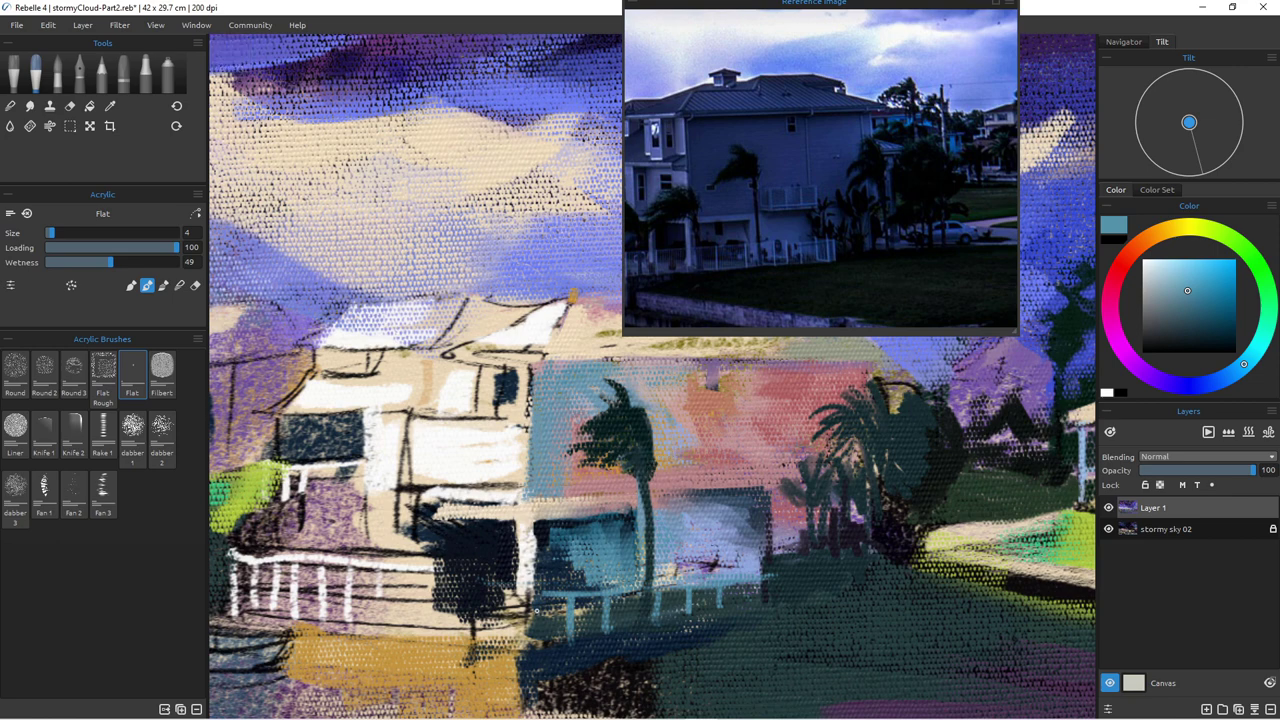
left_click_drag(514, 588, 536, 593)
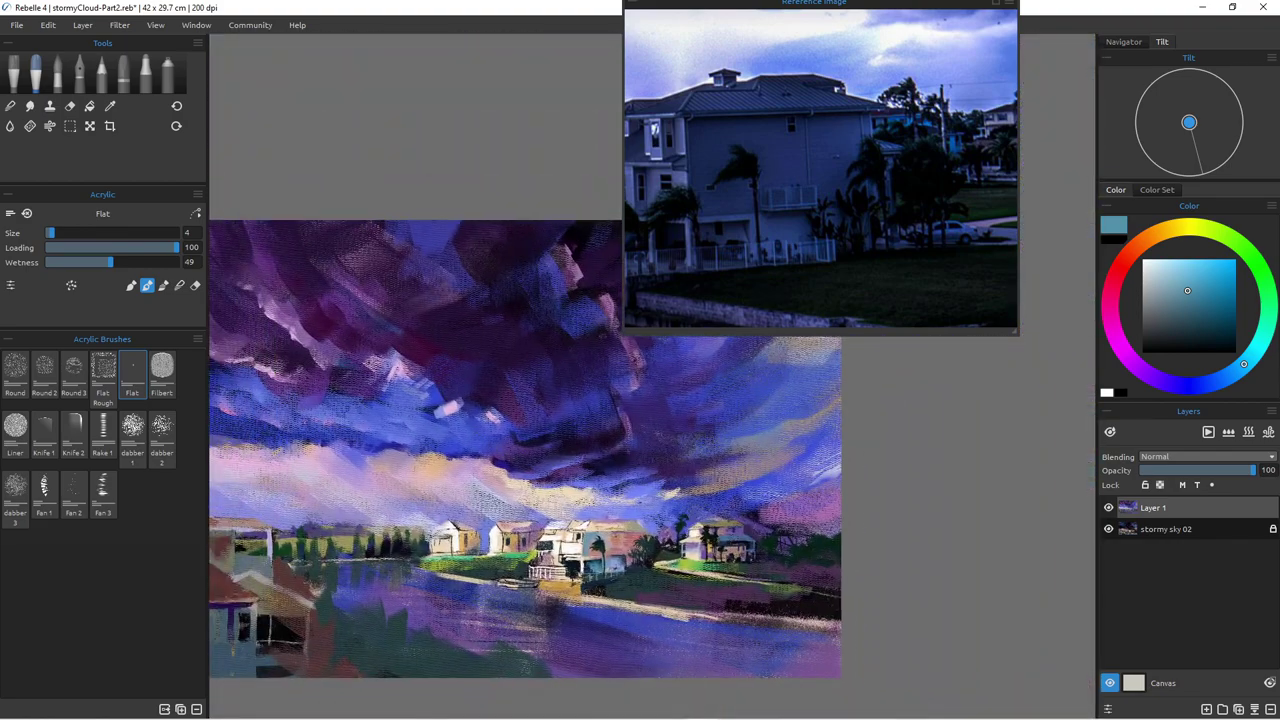
Step: Define the front edge of the main house's roof with a teal line from the peak down to the side wall
scroll(537, 594, "up", 7)
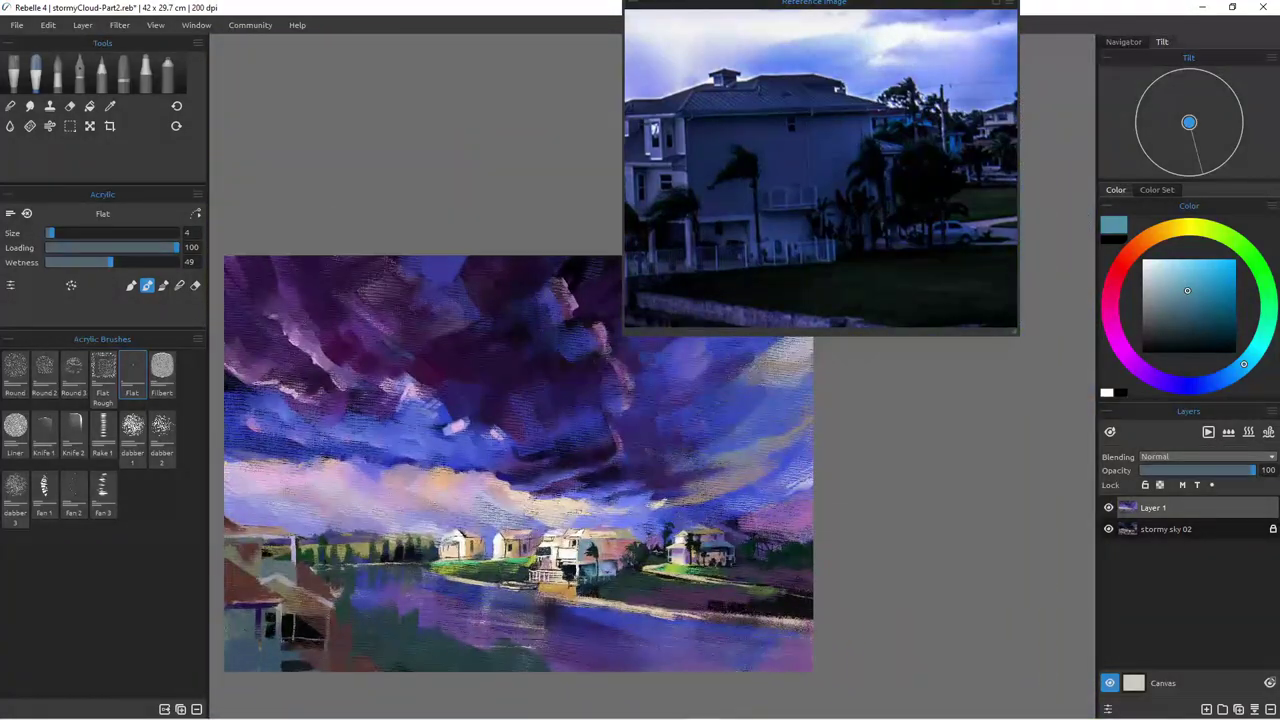
scroll(497, 582, "up", 9)
left_click_drag(497, 582, 300, 665)
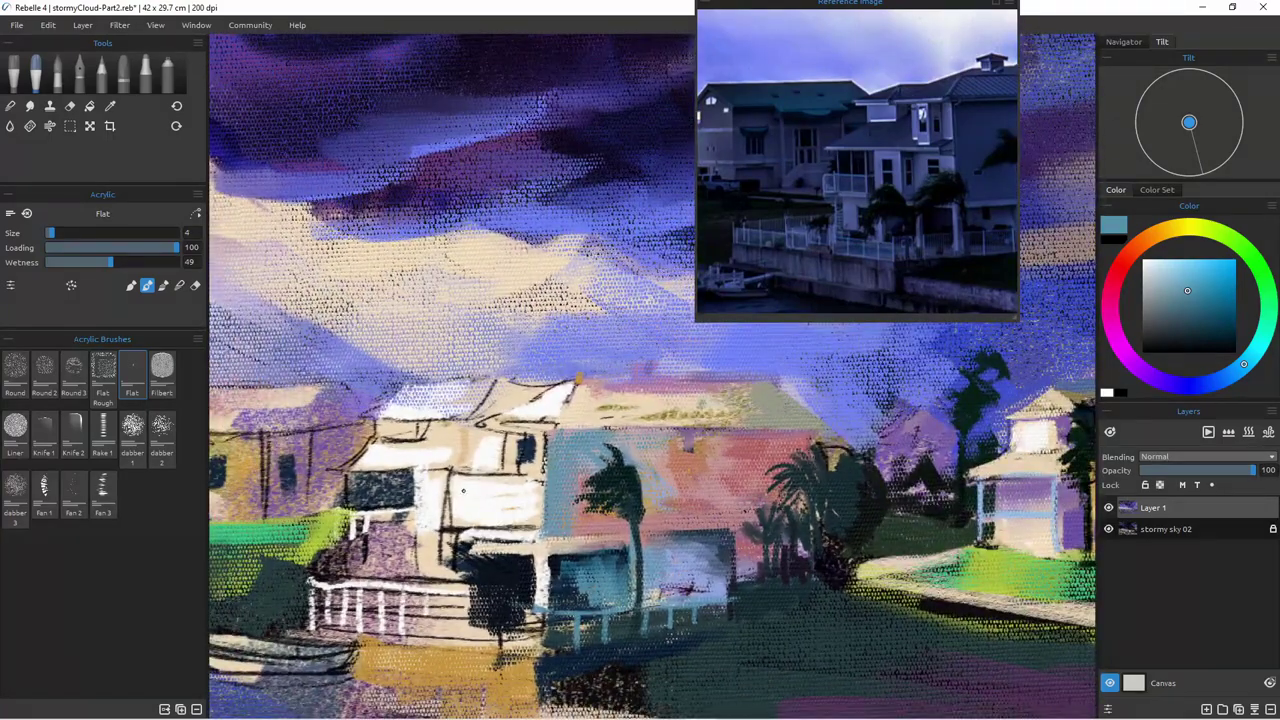
left_click_drag(578, 382, 548, 441)
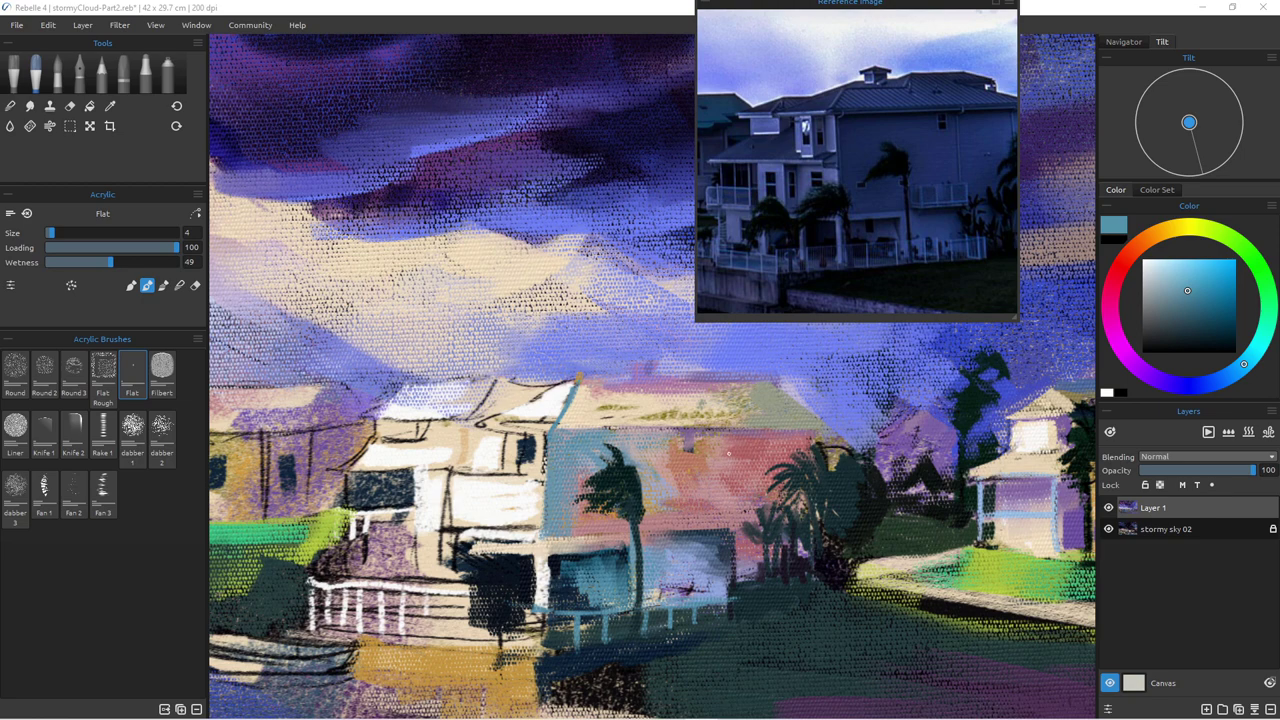
Step: Cover the main house's roof with sampled dusty pink using a size 30 flat brush
left_click(638, 398, "alt")
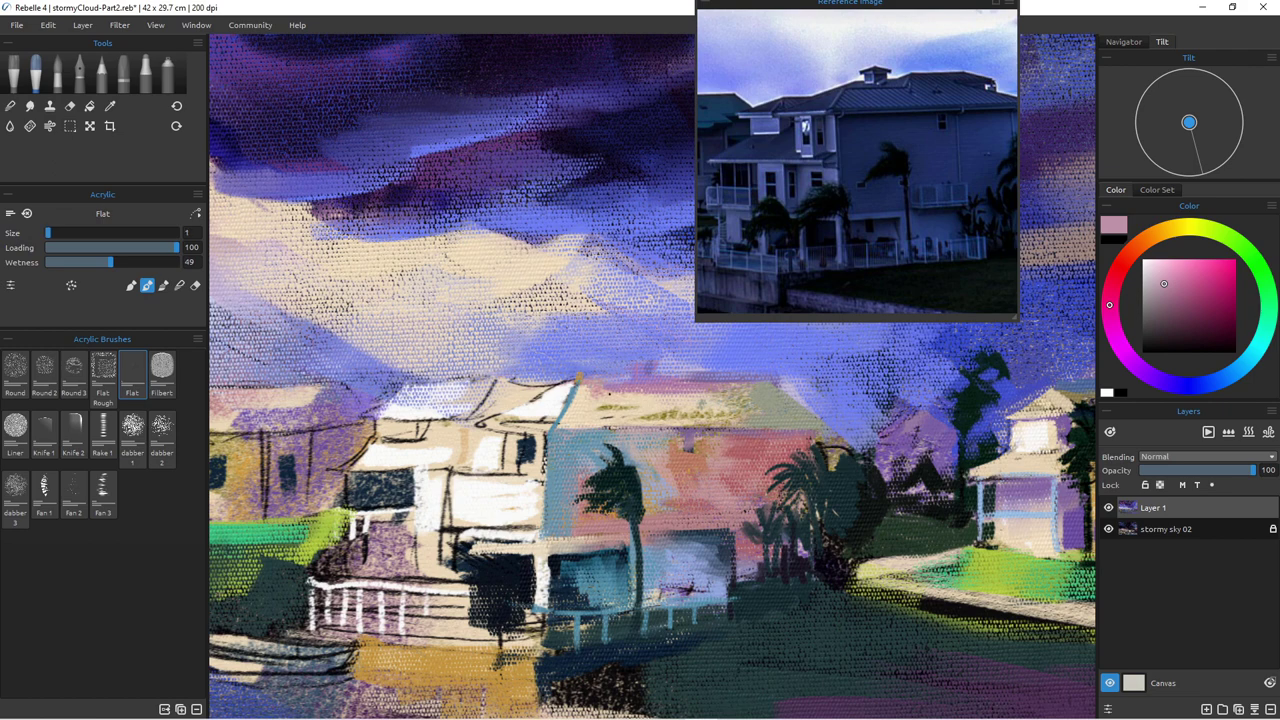
key("]")
key("]")
key("]")
key("]")
key("]")
key("]")
key("]")
key("]")
key("]")
key("]")
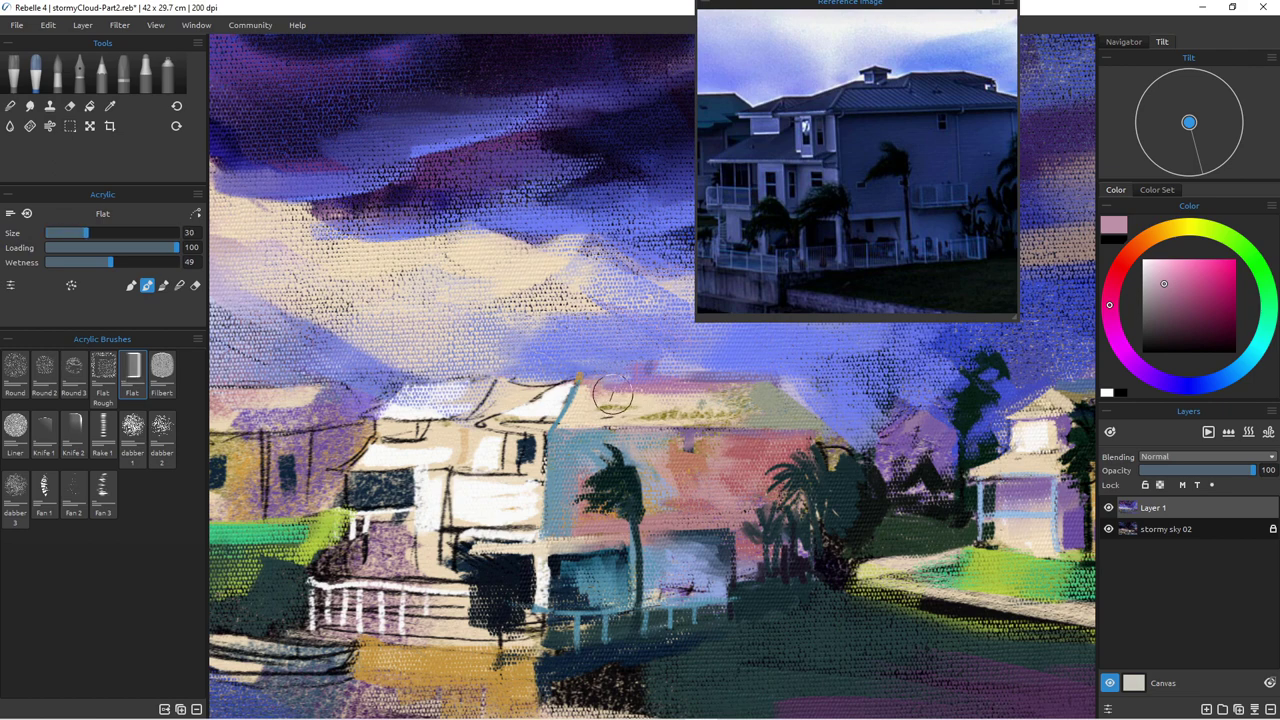
left_click_drag(614, 398, 714, 403)
Step: Vary the main roof's colour with smaller strokes of sampled gray-green, muted red and teal
key("bracketleft")
key("bracketleft")
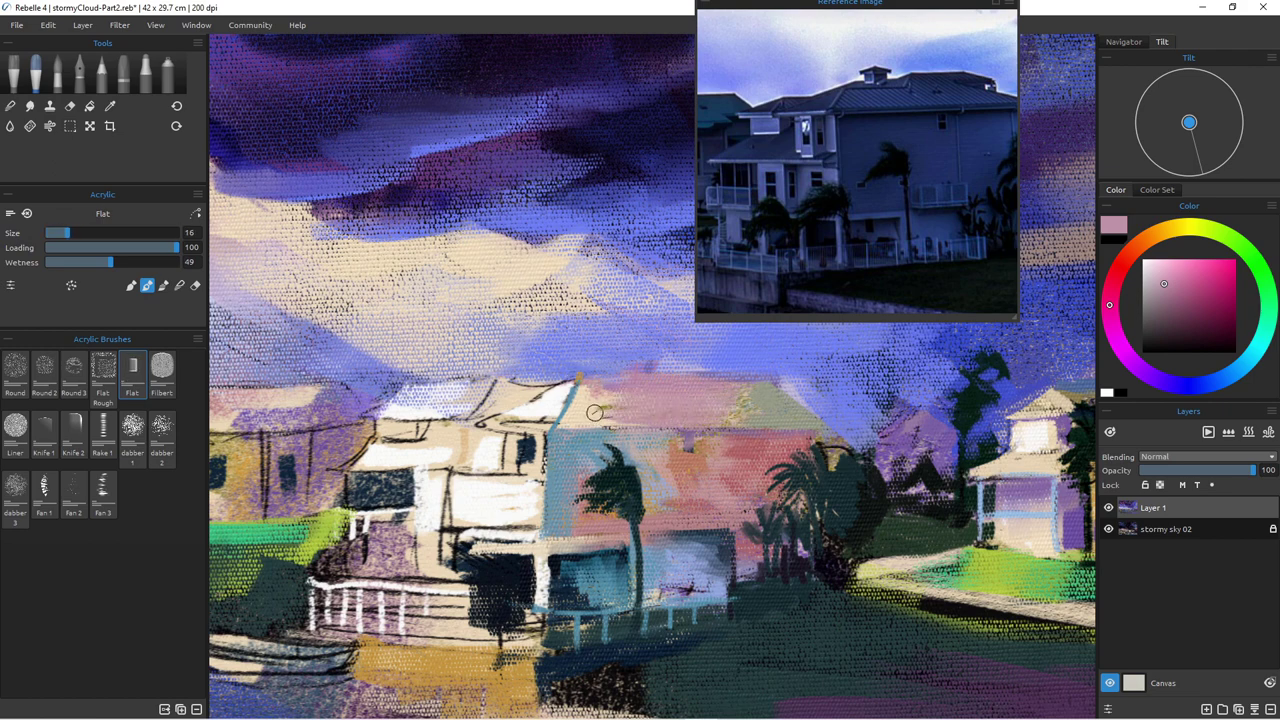
left_click(684, 434, "alt")
mouse_move(640, 392)
left_mouse_down()
mouse_move(786, 408)
mouse_move(597, 394)
mouse_move(567, 418)
left_mouse_up()
left_click(772, 408, "alt")
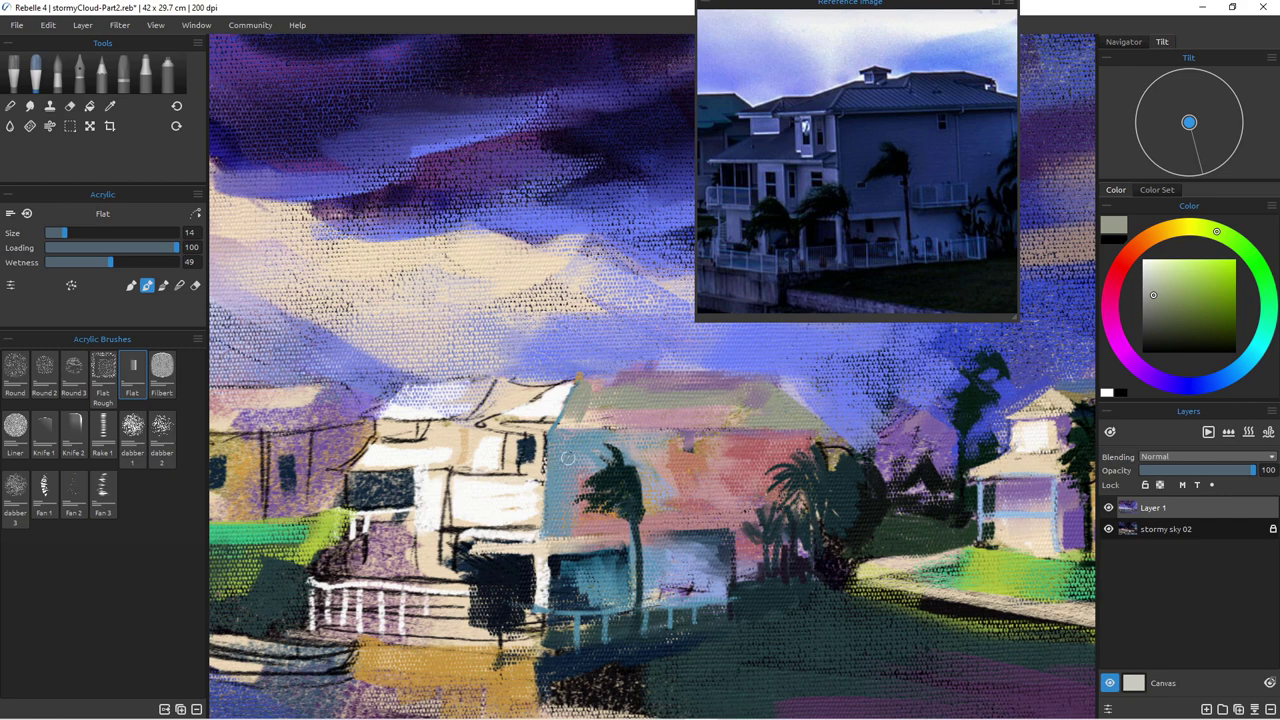
key("alt")
left_click(728, 448)
mouse_move(650, 412)
left_mouse_down()
mouse_move(568, 415)
mouse_move(647, 418)
mouse_move(582, 400)
mouse_move(580, 411)
mouse_move(665, 418)
left_mouse_up()
left_click_drag(561, 421, 618, 429)
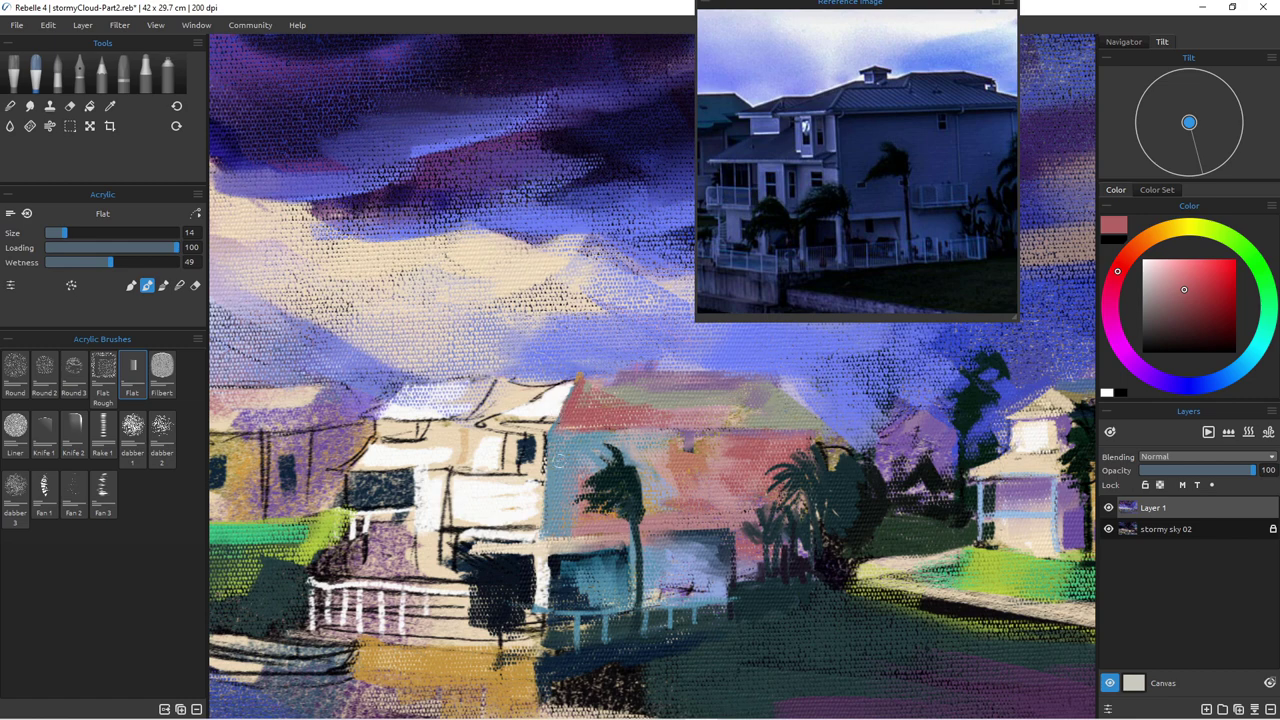
left_click(563, 463, "alt")
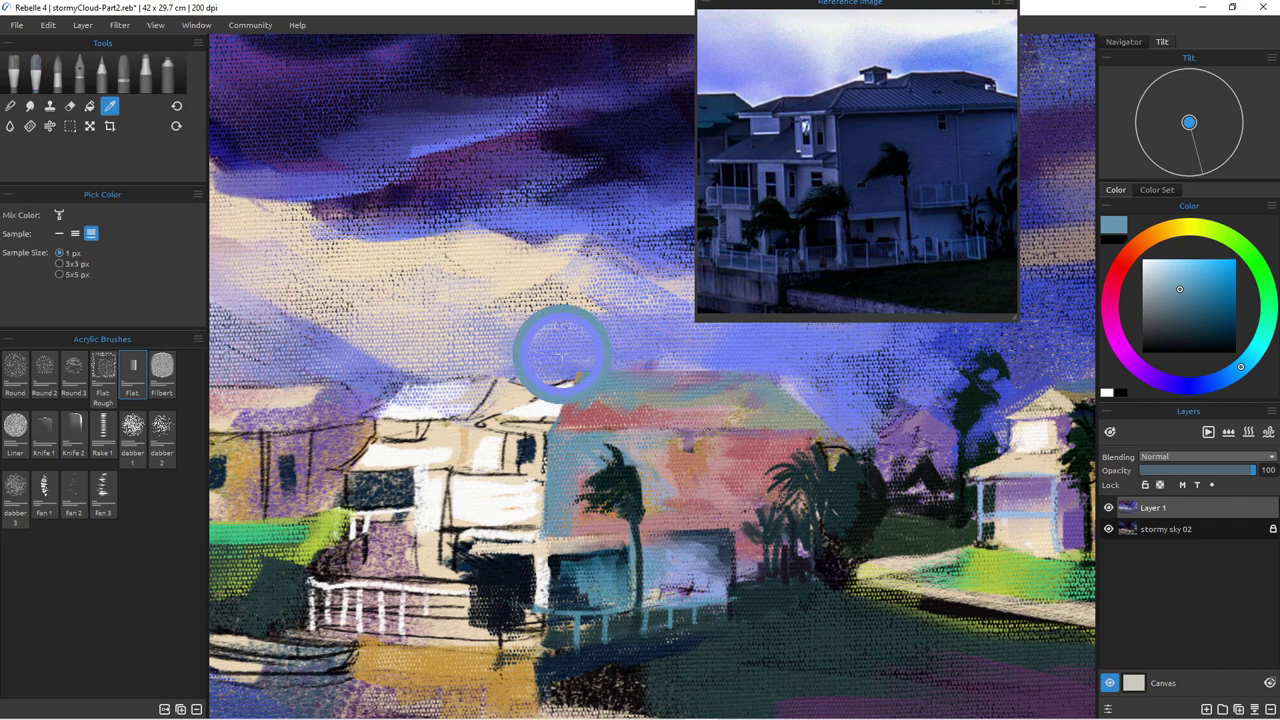
Step: Paint diagonal cream light streaks across the sky above the main house with sampled cream at brush size 14
left_click(539, 322, "alt")
left_click(505, 288, "alt")
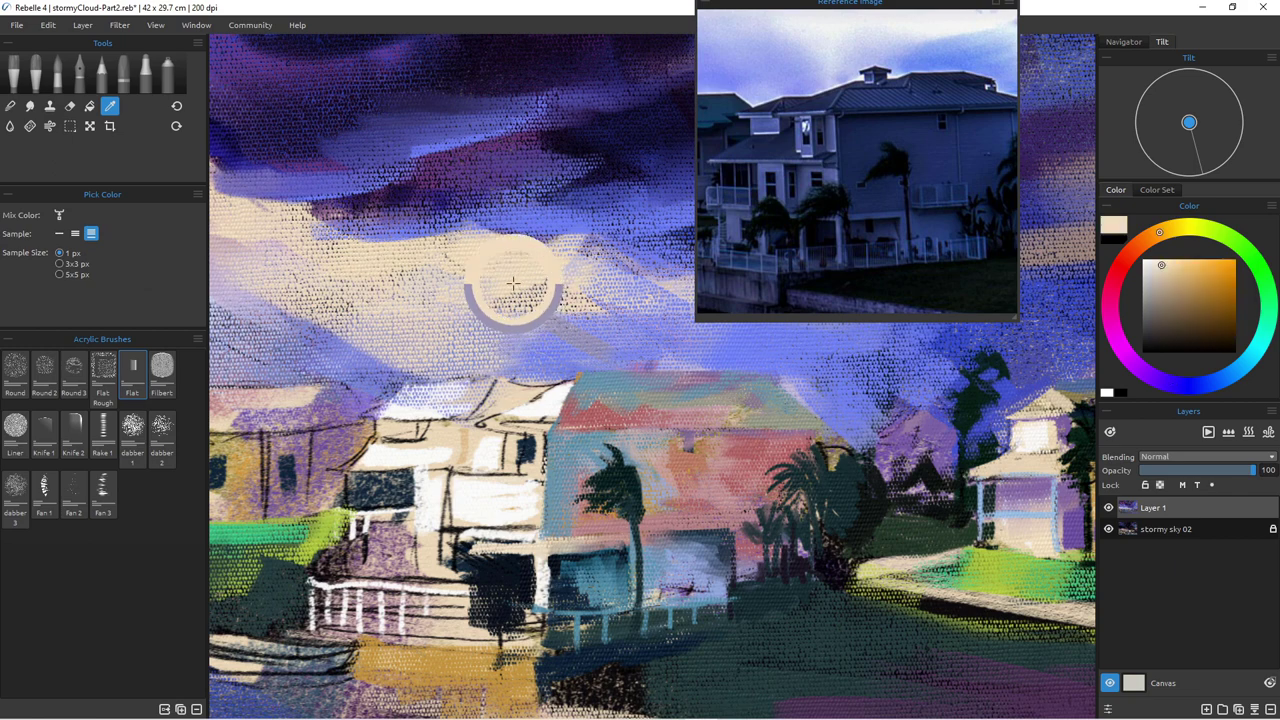
left_click_drag(528, 322, 606, 366)
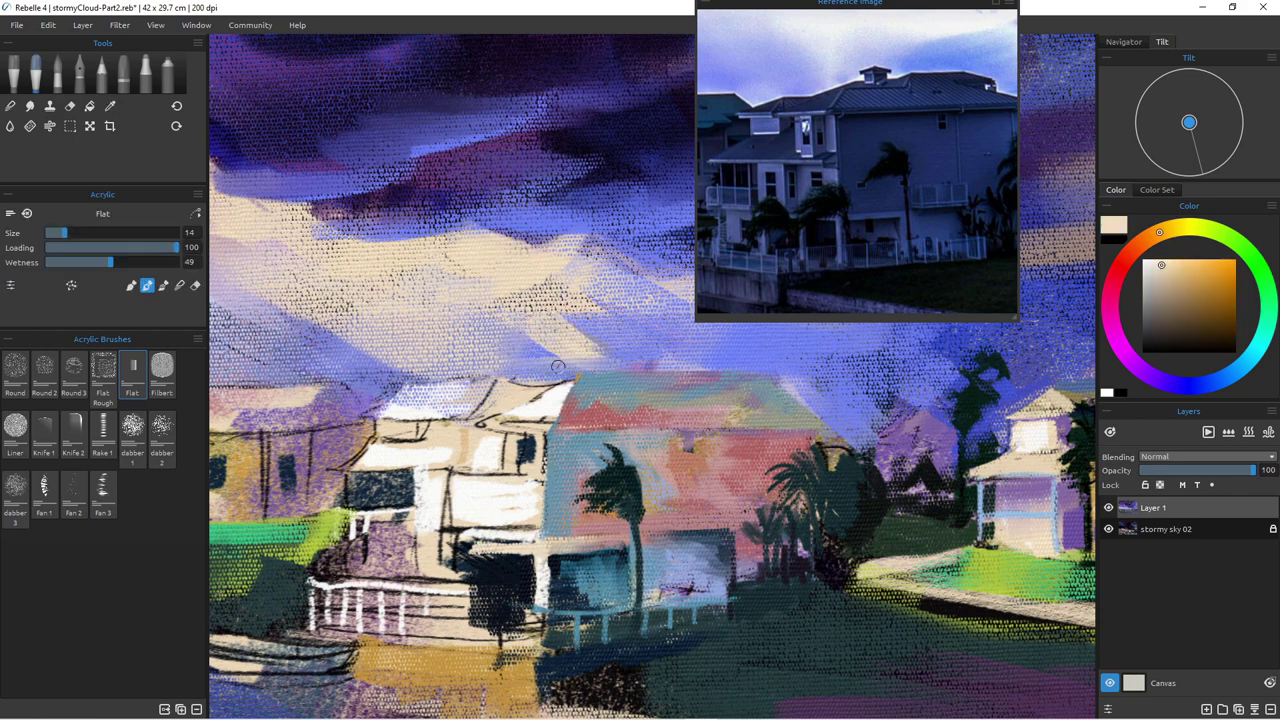
mouse_move(716, 358)
left_mouse_down()
mouse_move(620, 356)
mouse_move(581, 320)
mouse_move(638, 362)
left_mouse_up()
mouse_move(624, 306)
left_mouse_down()
mouse_move(762, 368)
mouse_move(500, 348)
left_mouse_up()
mouse_move(575, 370)
left_mouse_down()
mouse_move(500, 374)
mouse_move(430, 306)
left_mouse_up()
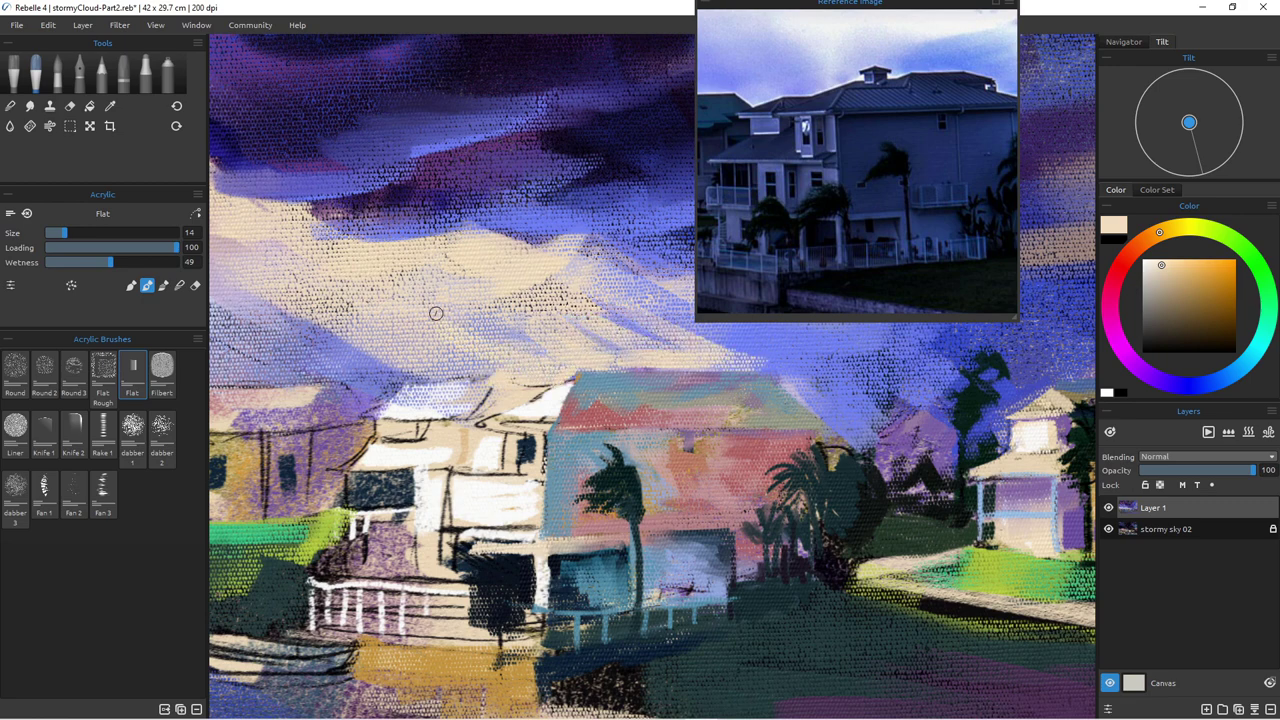
left_click_drag(602, 305, 666, 332)
mouse_move(548, 298)
left_mouse_down()
mouse_move(609, 325)
mouse_move(584, 337)
left_mouse_up()
left_click_drag(490, 320, 552, 344)
left_click_drag(540, 275, 577, 298)
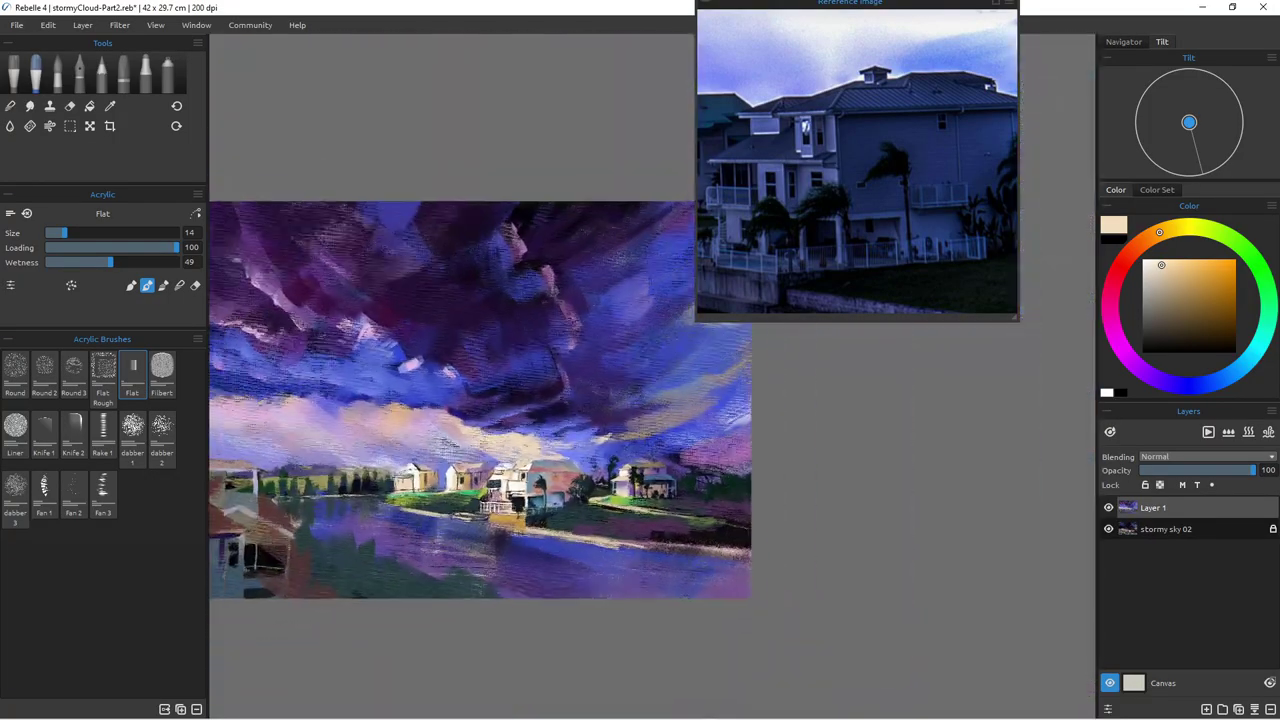
Step: Break up the cream streaks above the houses with diagonal strokes of sampled grayish lavender and periwinkle at brush size 35
scroll(497, 446, "down", 3)
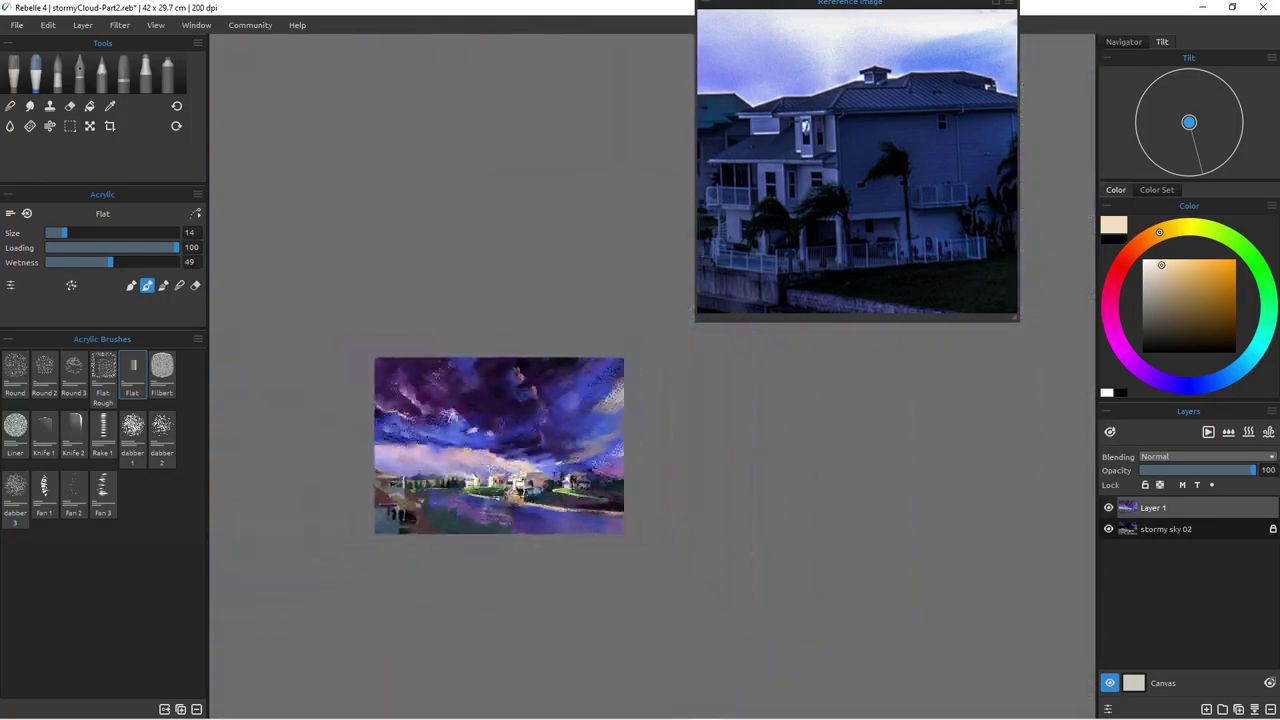
scroll(497, 446, "up", 5)
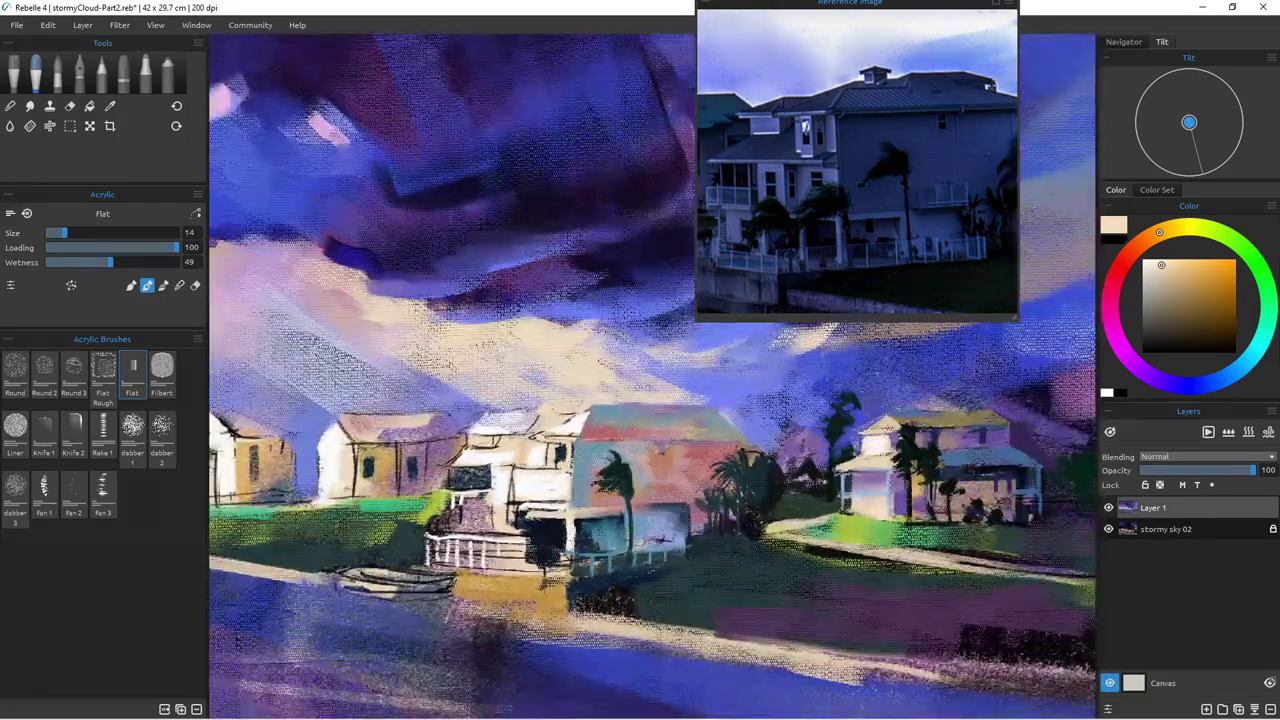
scroll(650, 400, "up", 3)
left_click(446, 408, "alt")
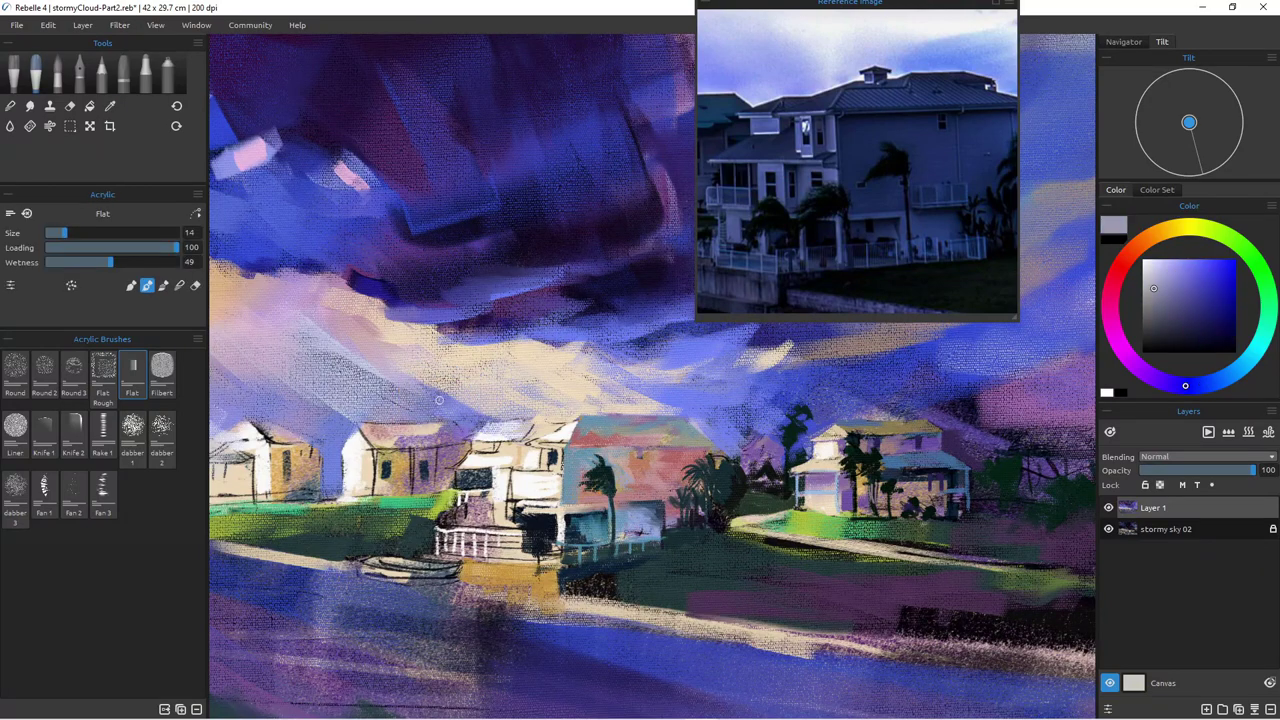
key("bracketright")
key("bracketright")
key("bracketright")
key("bracketright")
key("bracketright")
key("bracketright")
left_click_drag(487, 364, 550, 404)
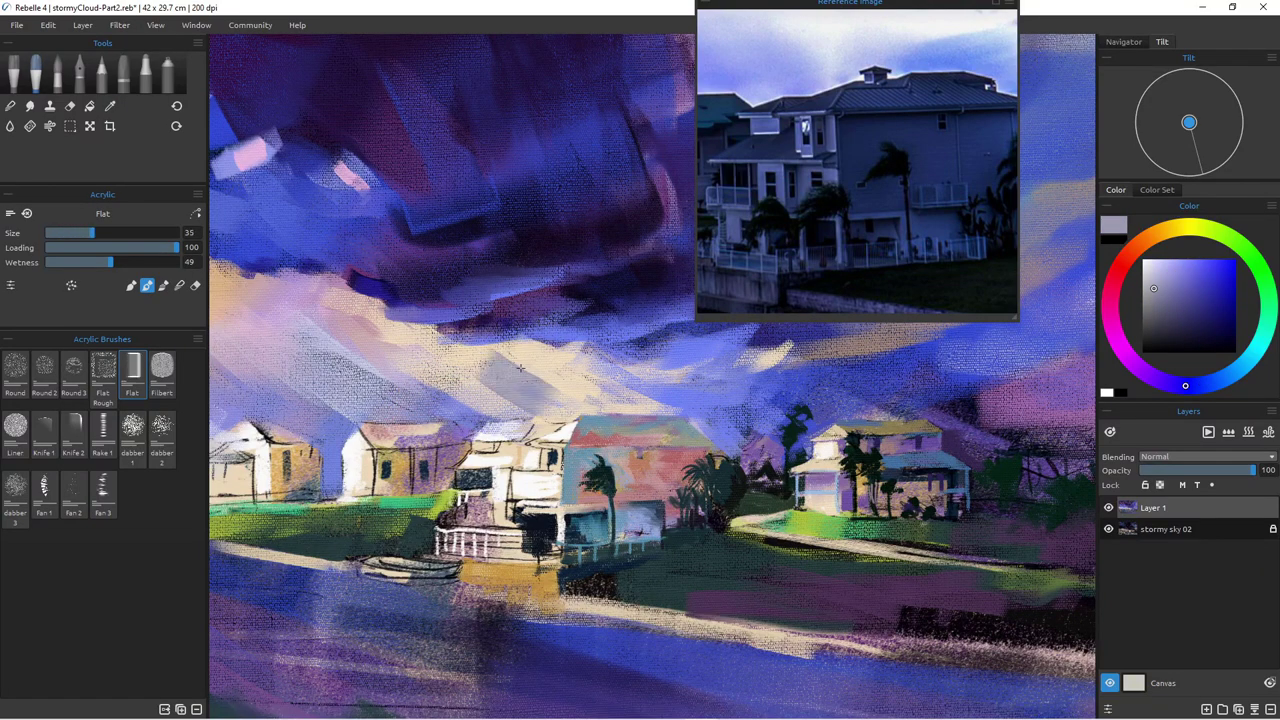
left_click(446, 410, "alt")
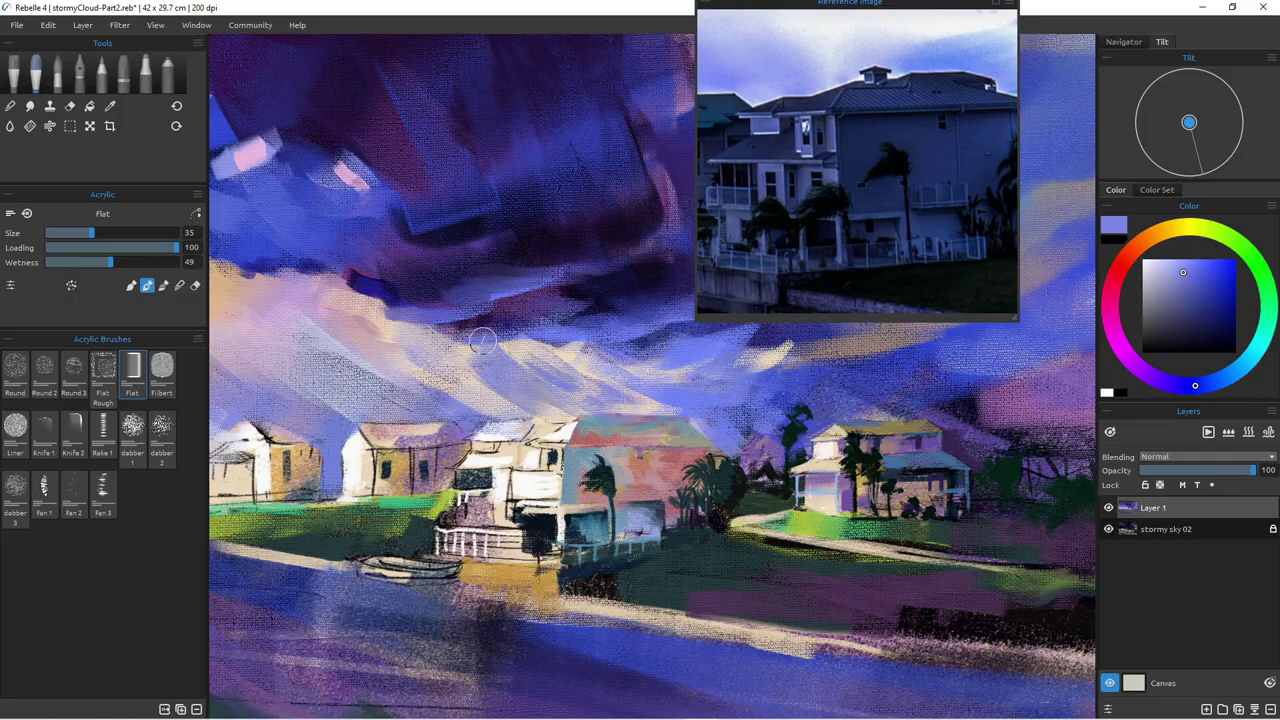
Step: Touch up the sky along the main roof's ridge with sampled light cream at brush size 14
scroll(577, 430, "up", 5)
scroll(577, 430, "down", 3)
scroll(672, 455, "up", 5)
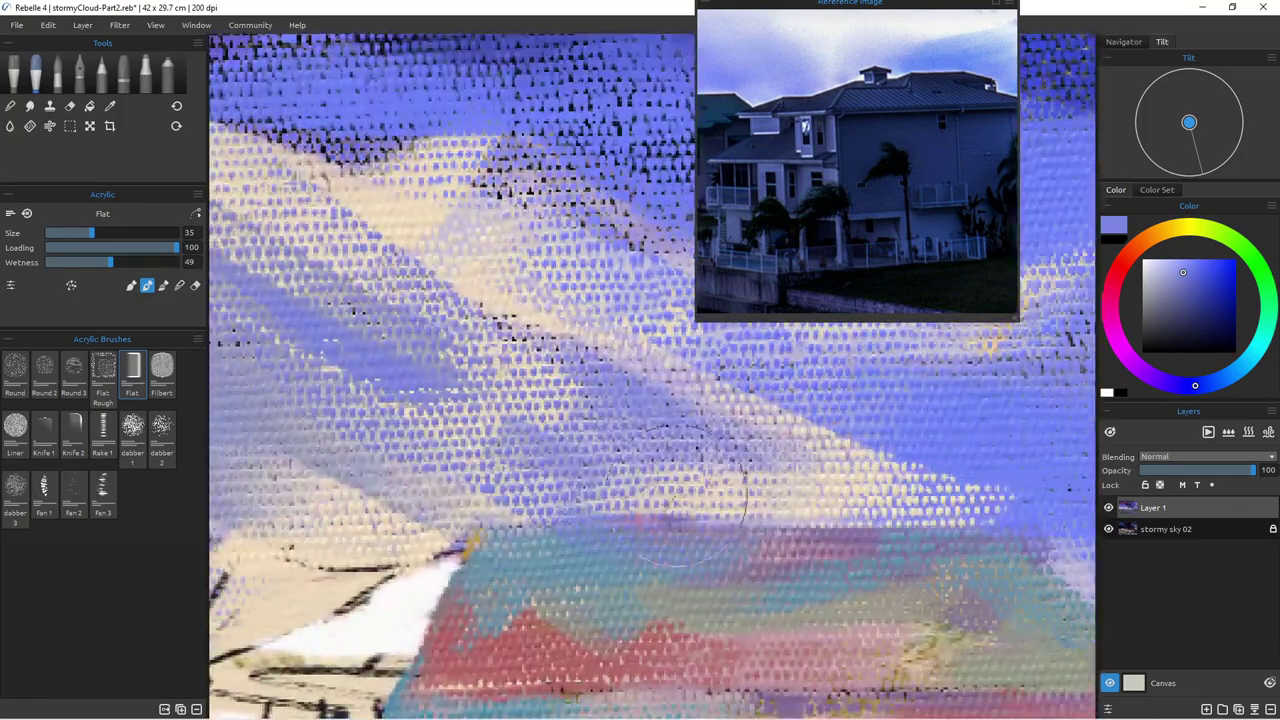
left_click(700, 499, "alt")
key("[")
key("bracketleft")
key("bracketleft")
key("bracketleft")
key("bracketleft")
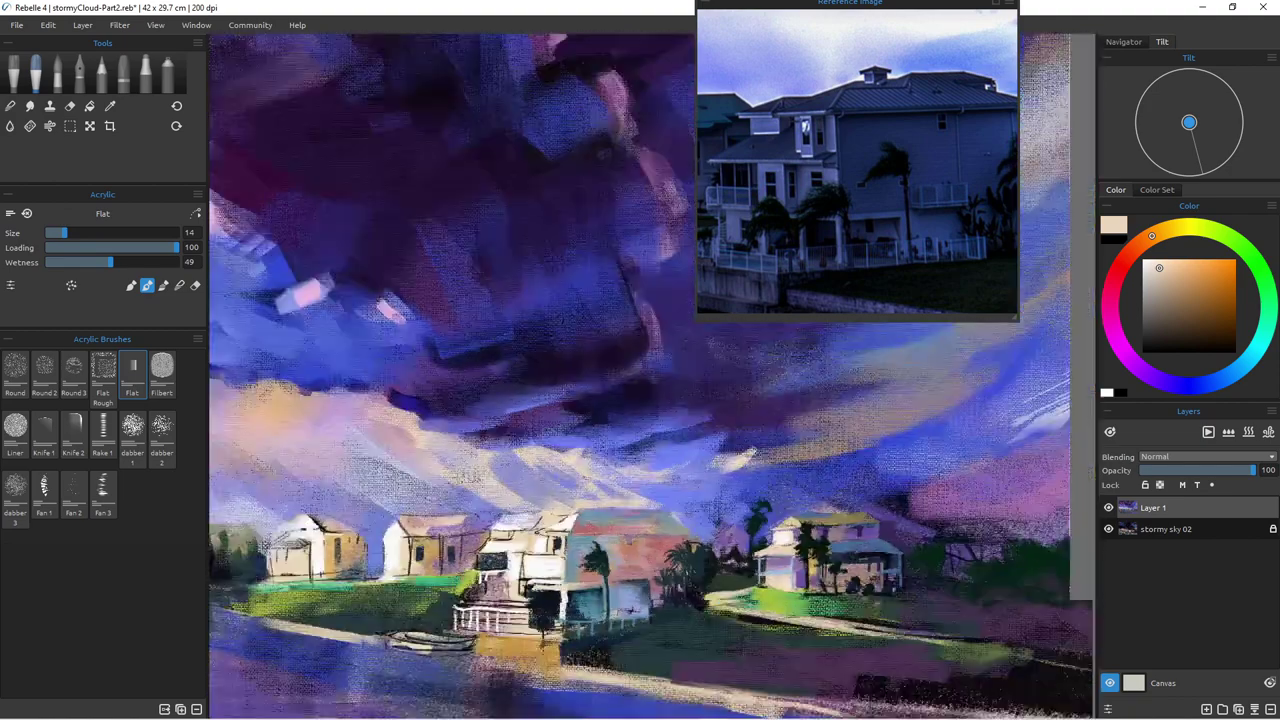
Step: Extend the cream diagonal rays through the bright cloud above the smaller houses with larger flat brush strokes
scroll(605, 480, "down", 4)
scroll(605, 480, "up", 3)
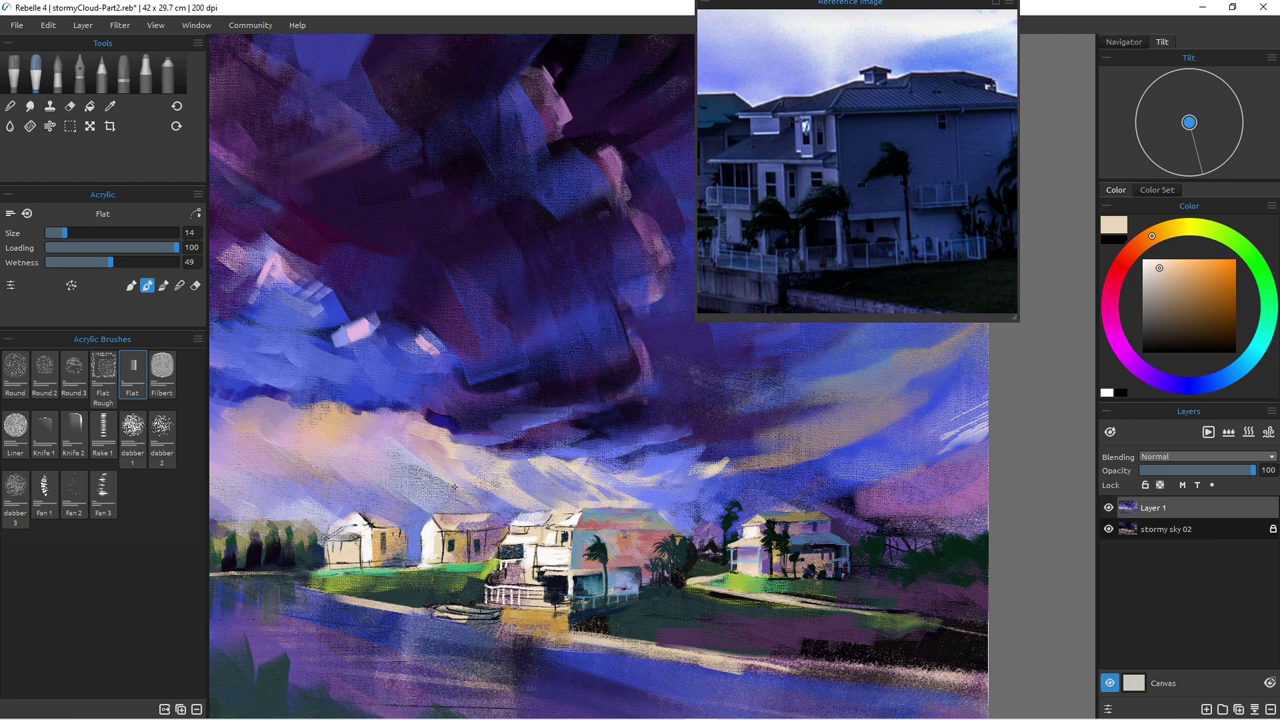
key("bracketright")
key("bracketright")
key("bracketright")
key("bracketright")
key("bracketright")
key("bracketright")
key("bracketright")
key("bracketright")
key("bracketright")
key("bracketright")
mouse_move(372, 454)
left_mouse_down()
mouse_move(402, 487)
mouse_move(386, 462)
left_mouse_up()
key("bracketleft")
key("bracketleft")
key("bracketleft")
key("bracketleft")
key("bracketleft")
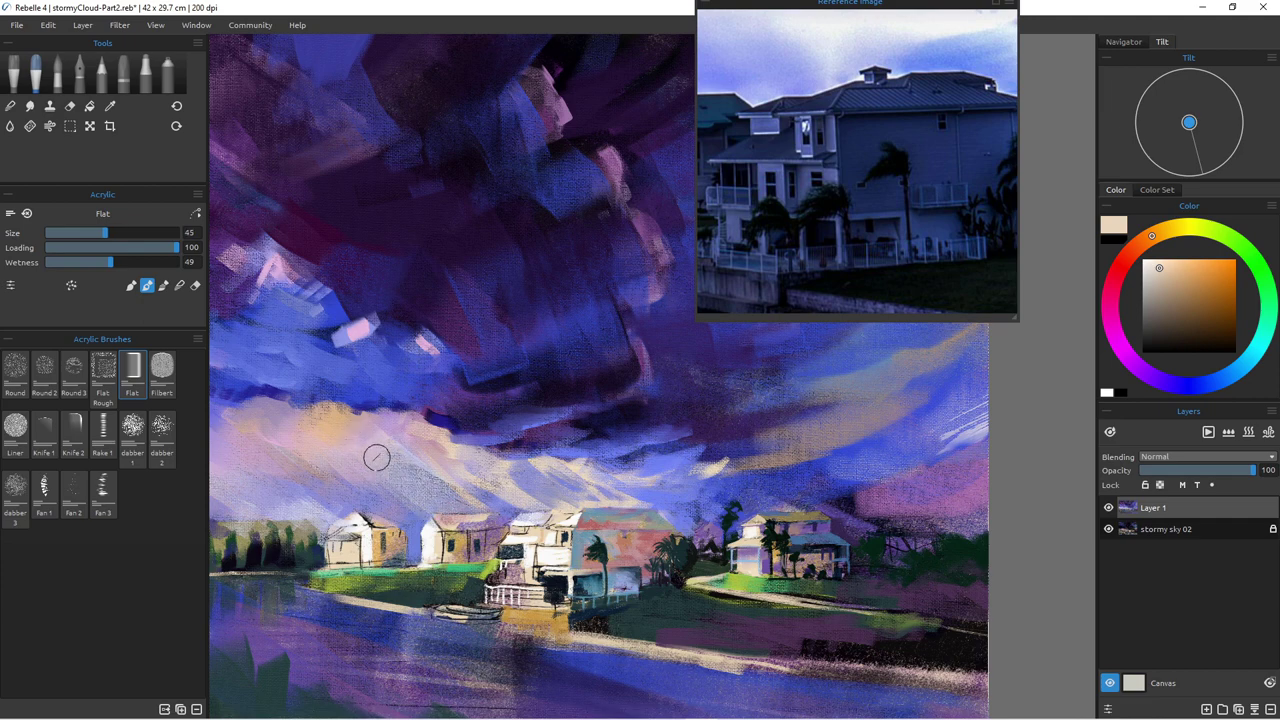
left_click_drag(360, 414, 385, 431)
left_click_drag(434, 501, 457, 521)
left_click_drag(366, 411, 394, 433)
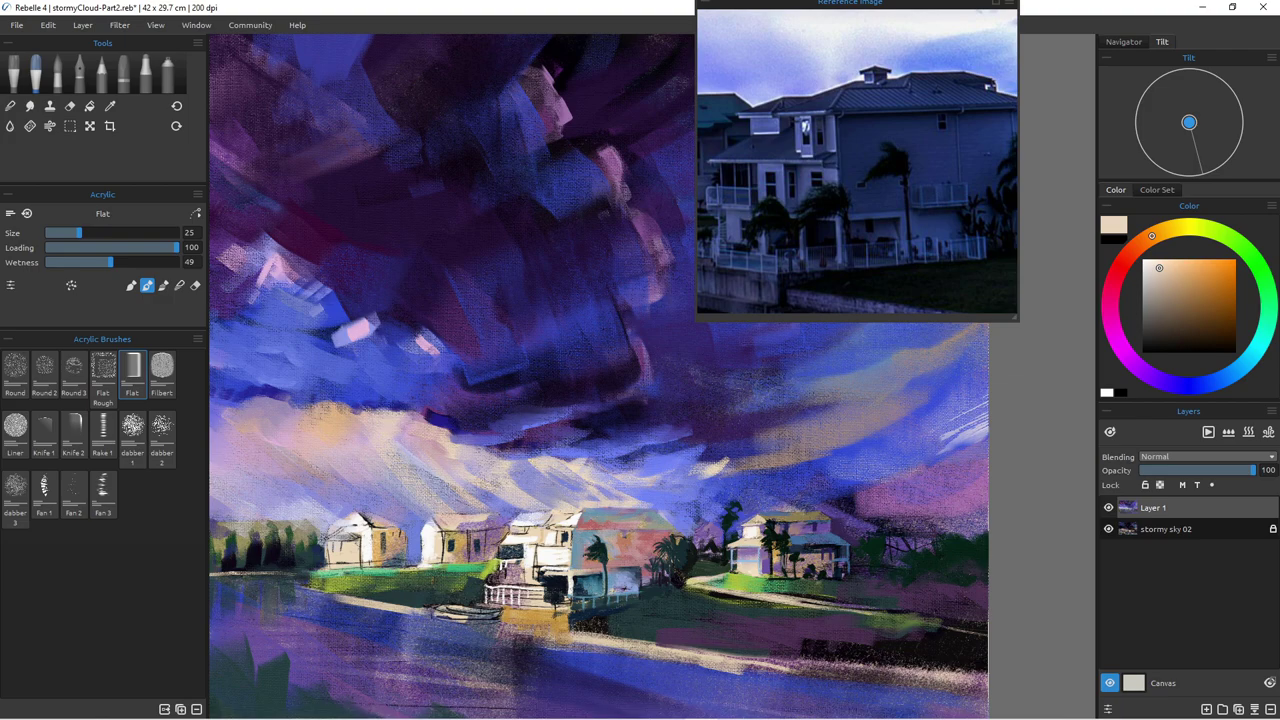
Step: Paint a cream ledge above the main house's dark ground-floor opening with sampled cream at brush size 12
scroll(477, 525, "up", 8)
left_click_drag(477, 525, 223, 476)
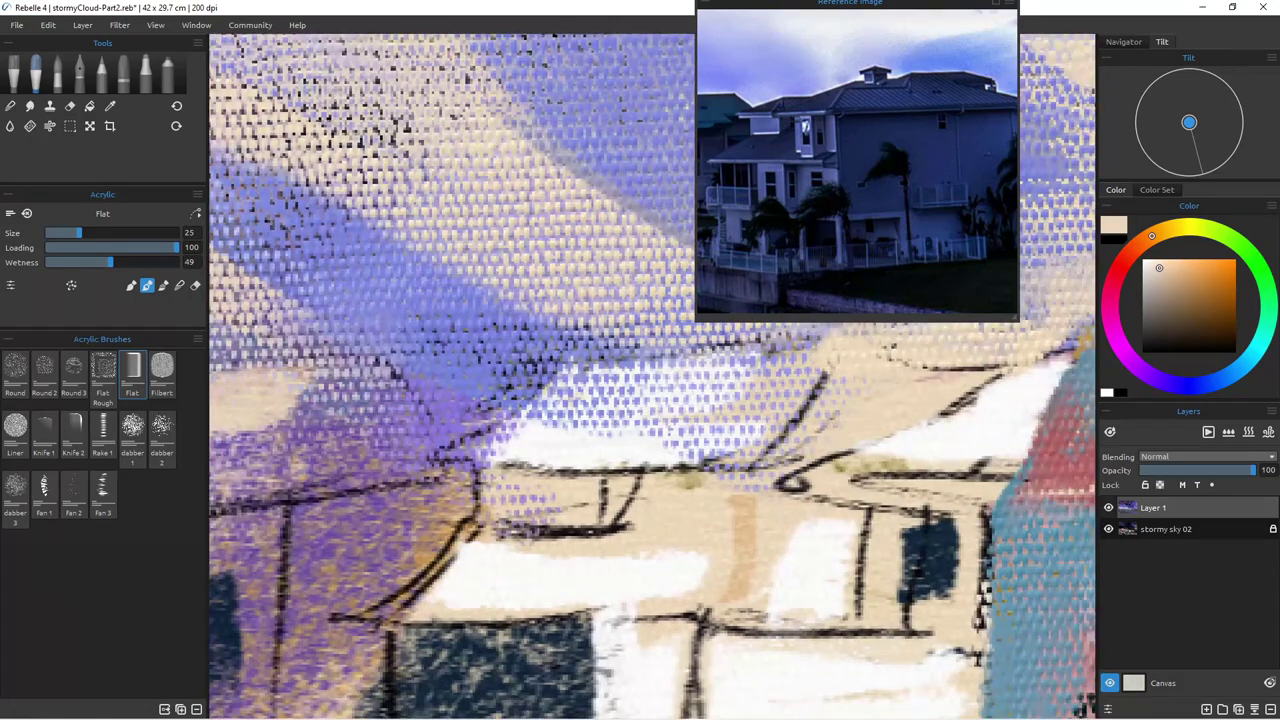
scroll(500, 489, "down", 4)
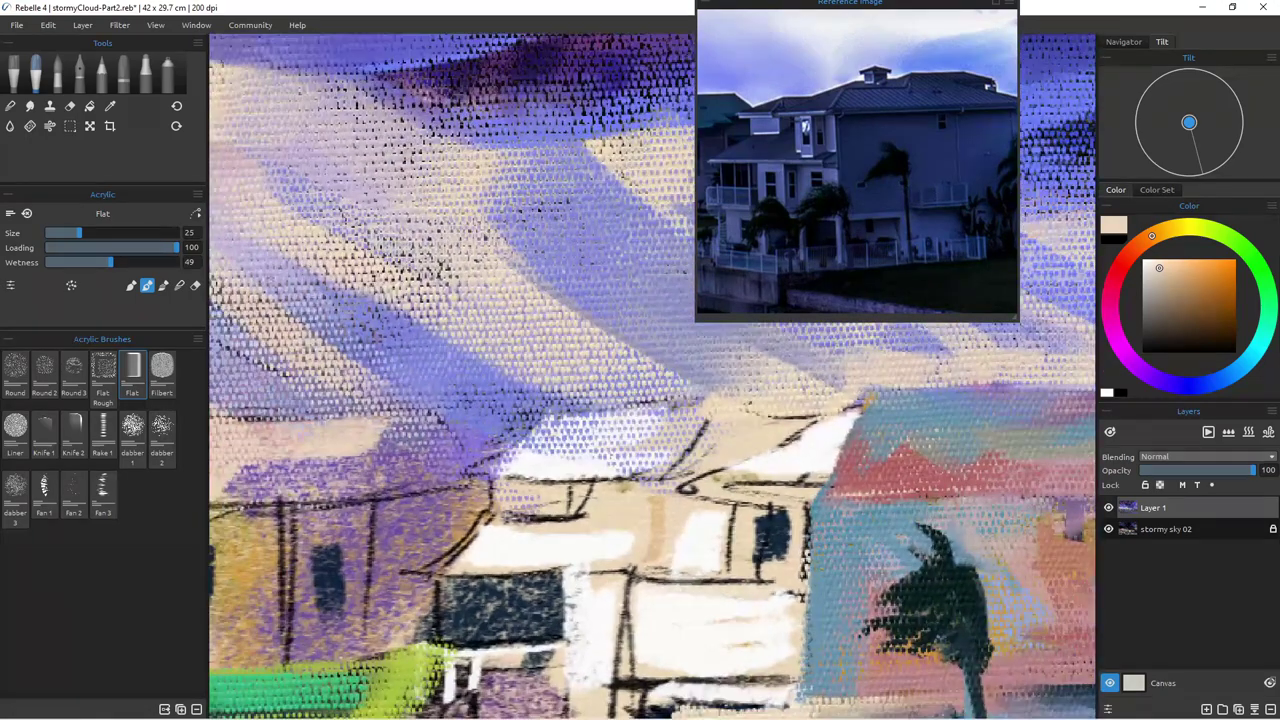
left_click_drag(500, 489, 368, 473)
scroll(500, 487, "down", 2)
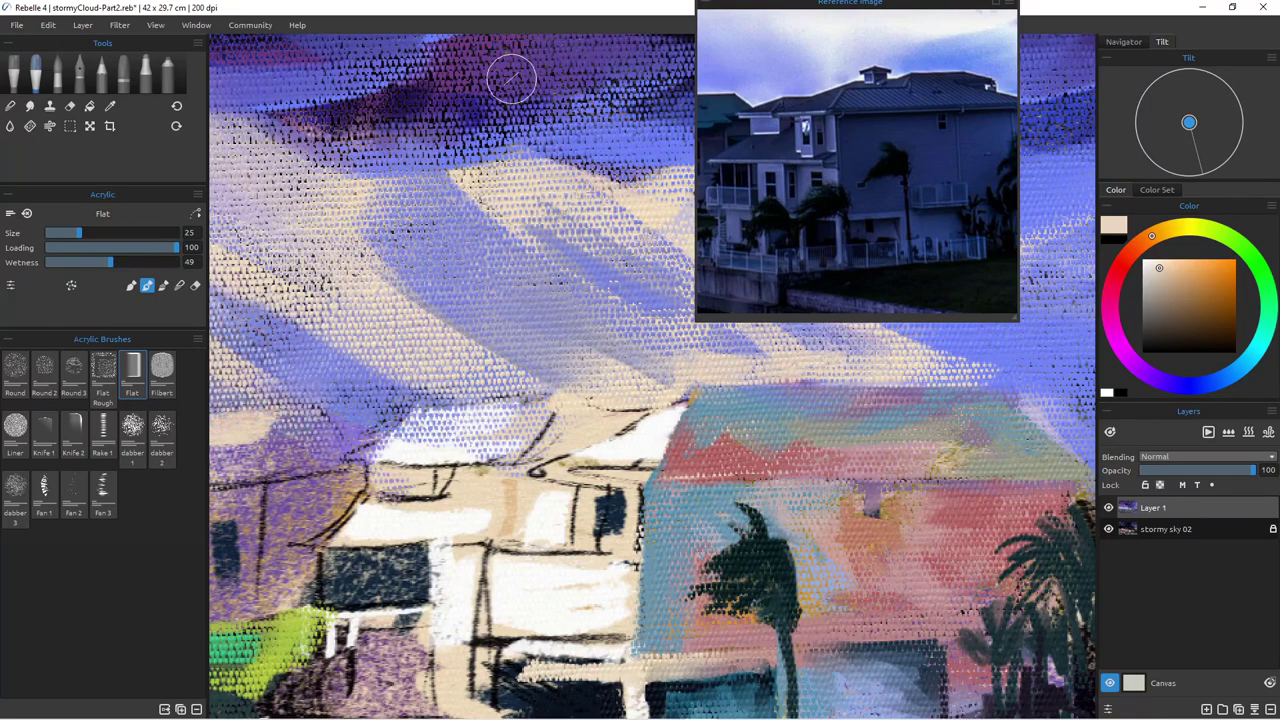
key("alt")
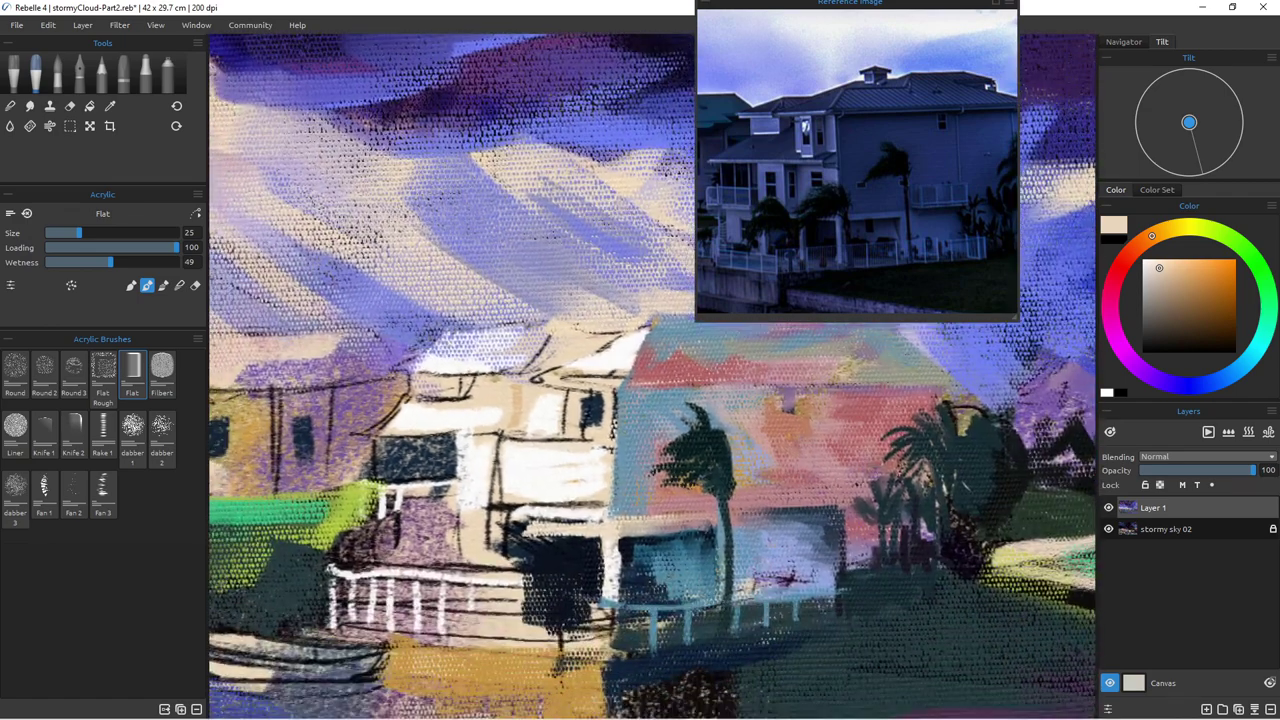
left_click_drag(620, 430, 659, 426)
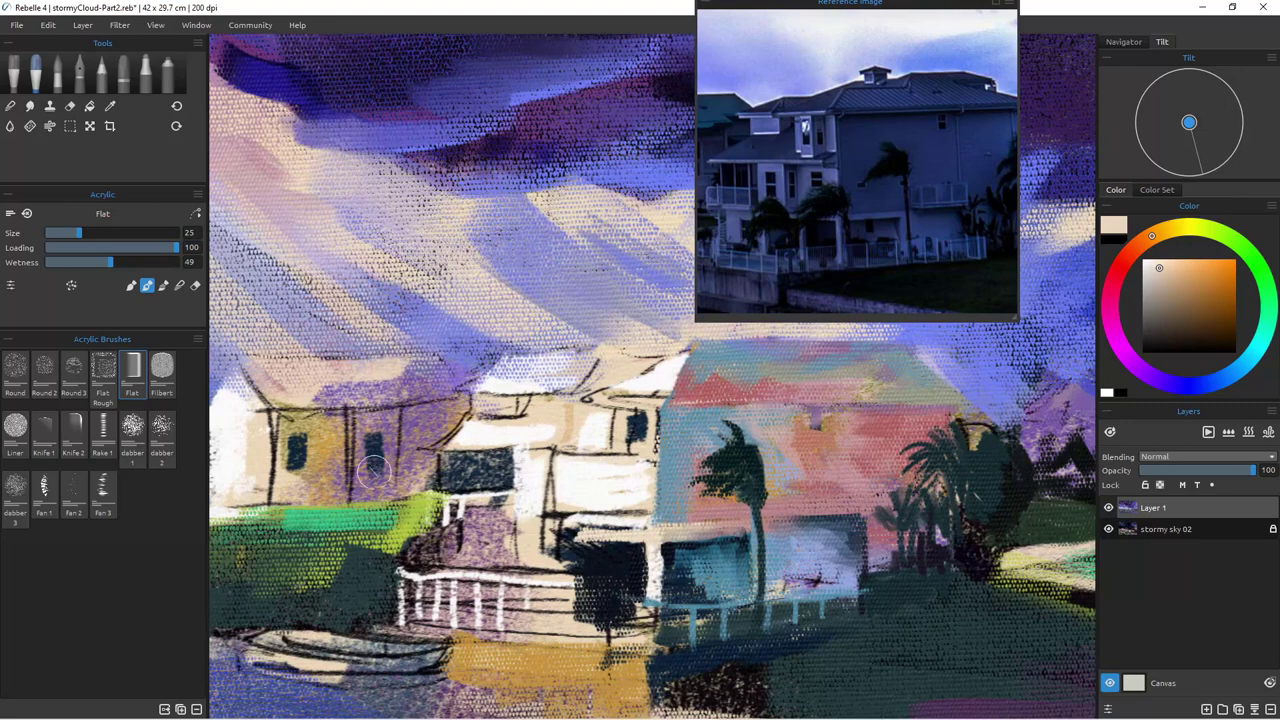
left_click(624, 539, "alt")
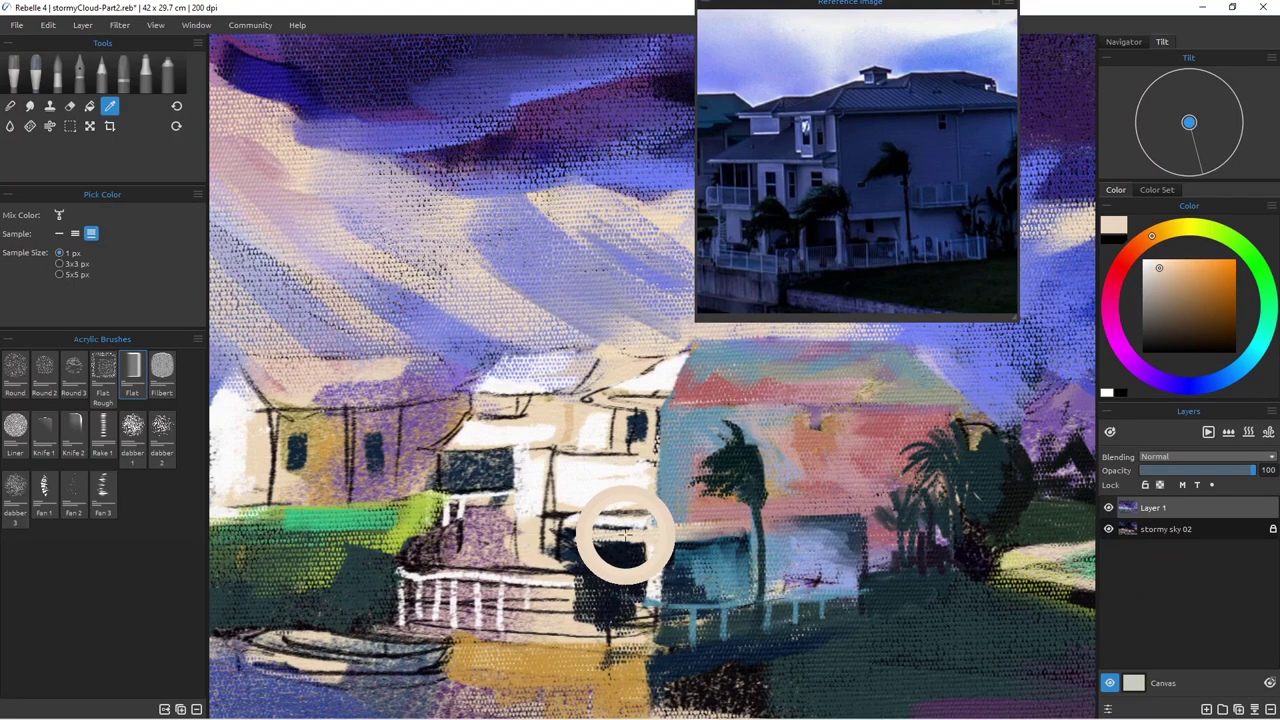
key("bracketleft")
key("bracketleft")
key("bracketleft")
key("bracketleft")
key("bracketleft")
left_click_drag(645, 532, 558, 531)
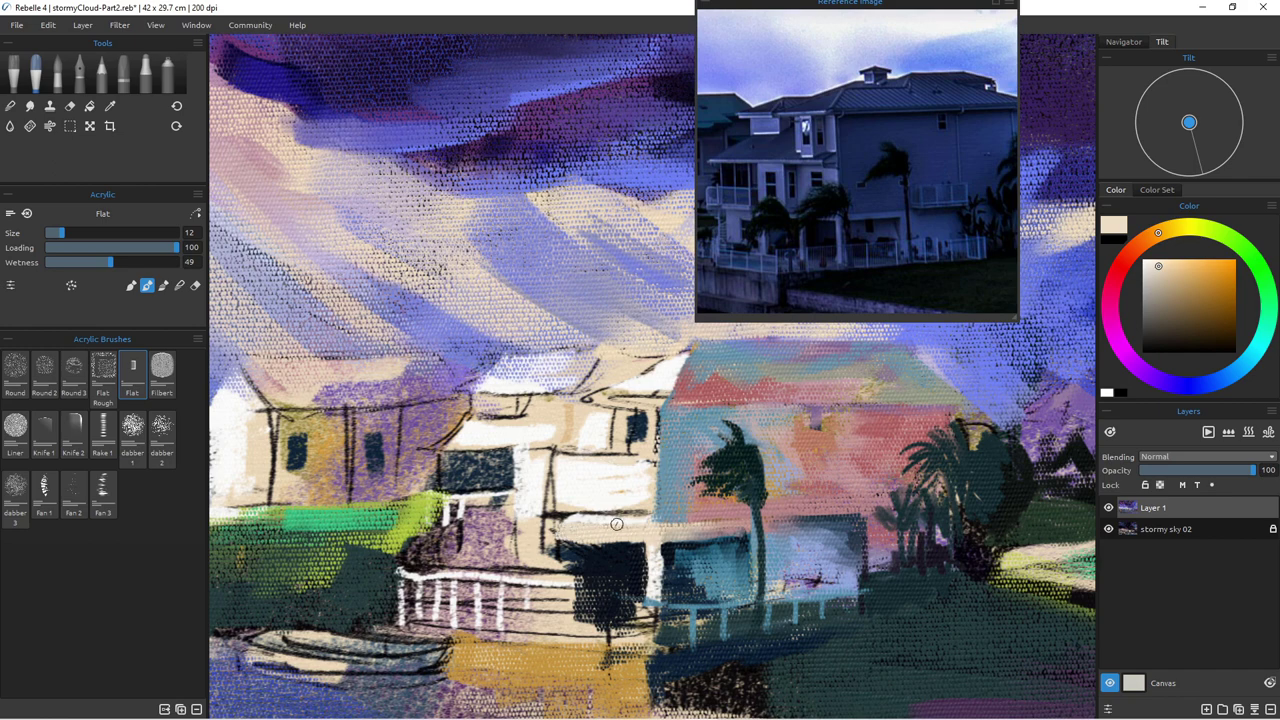
Step: Break up the white front wall of the main house's middle floor with sampled beige and white patches
left_click(571, 411, "alt")
mouse_move(594, 461)
left_mouse_down()
mouse_move(623, 492)
mouse_move(628, 463)
mouse_move(646, 501)
mouse_move(609, 513)
mouse_move(569, 489)
mouse_move(646, 468)
mouse_move(646, 506)
left_mouse_up()
left_click(569, 489, "alt")
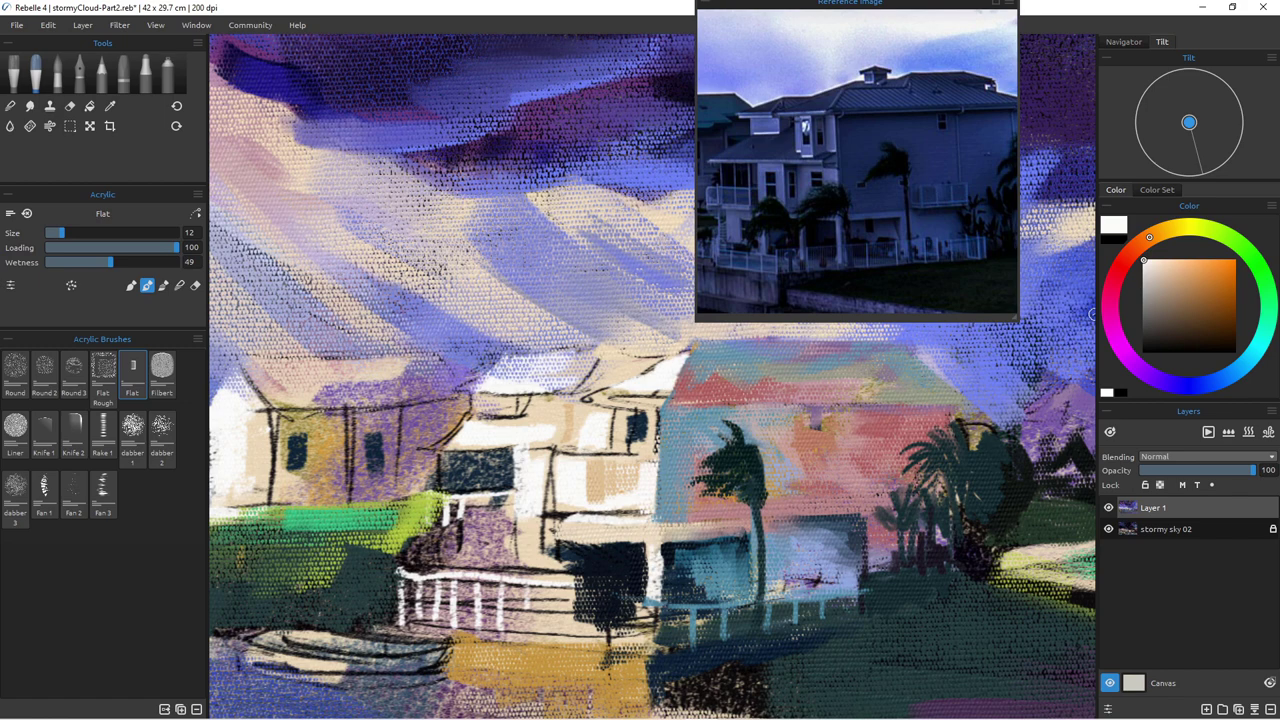
Step: Warm the main house's upper front walls and porch roof edge with pale orange-cream and pale yellow strokes
left_click(1164, 231)
left_click_drag(1164, 267, 1167, 262)
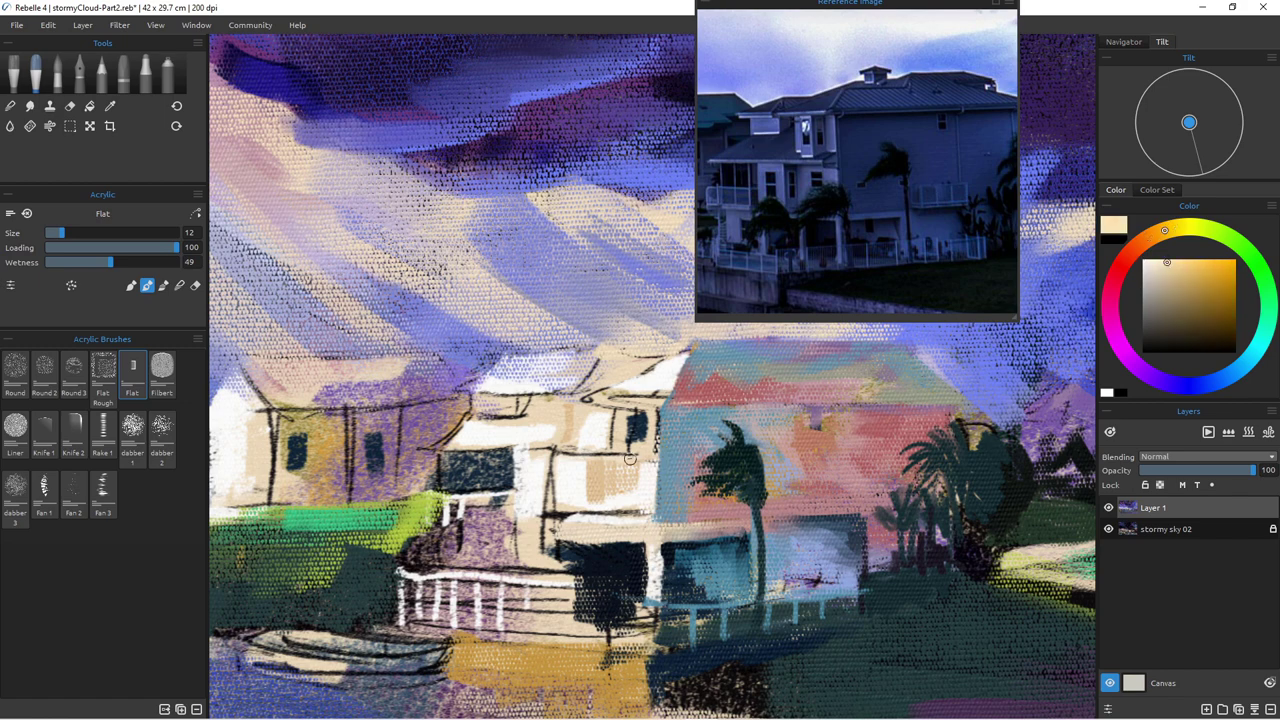
left_click_drag(645, 464, 654, 510)
left_click(1175, 228)
mouse_move(615, 462)
left_mouse_down()
mouse_move(575, 456)
mouse_move(580, 495)
mouse_move(592, 490)
left_mouse_up()
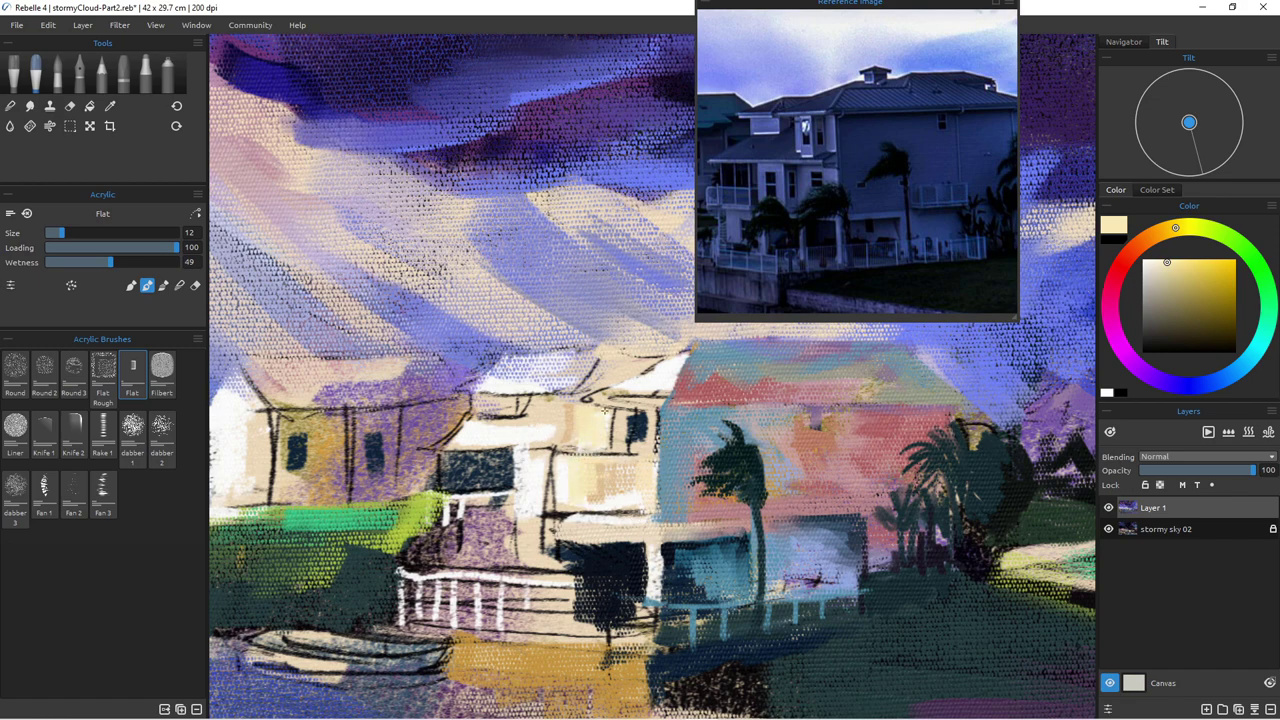
mouse_move(614, 413)
left_mouse_down()
mouse_move(616, 448)
mouse_move(650, 448)
left_mouse_up()
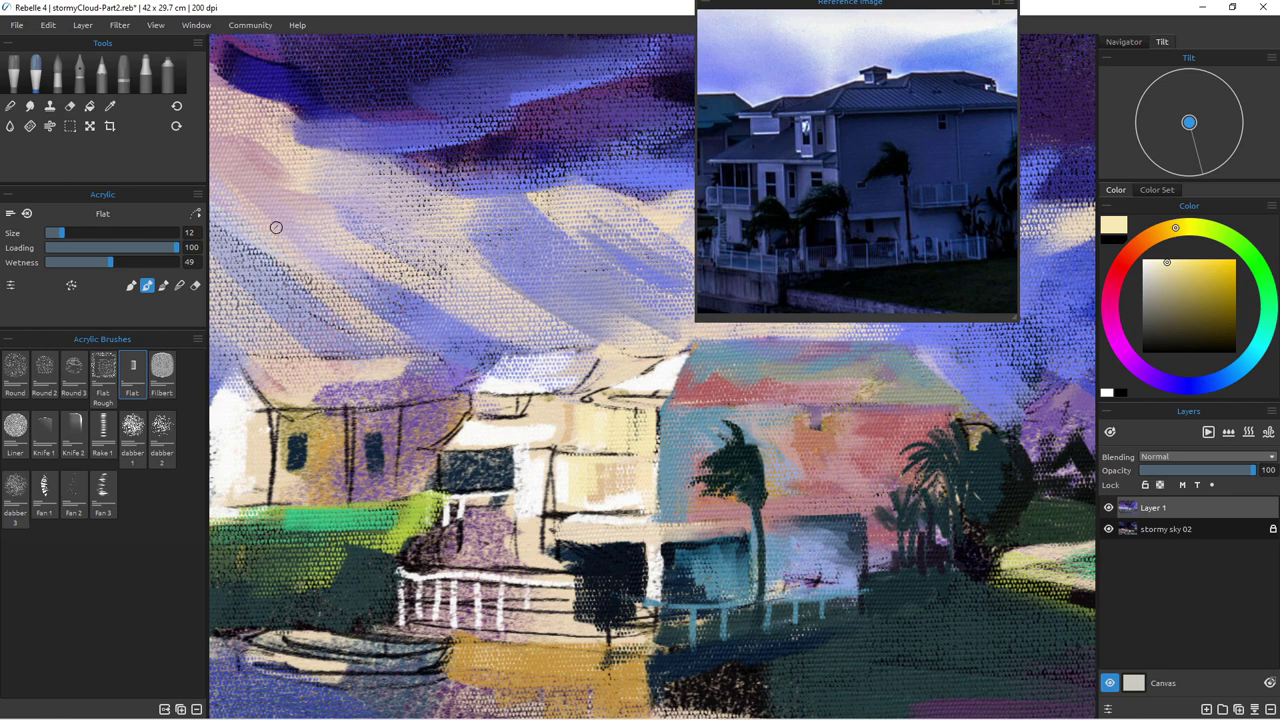
left_click_drag(628, 454, 494, 444)
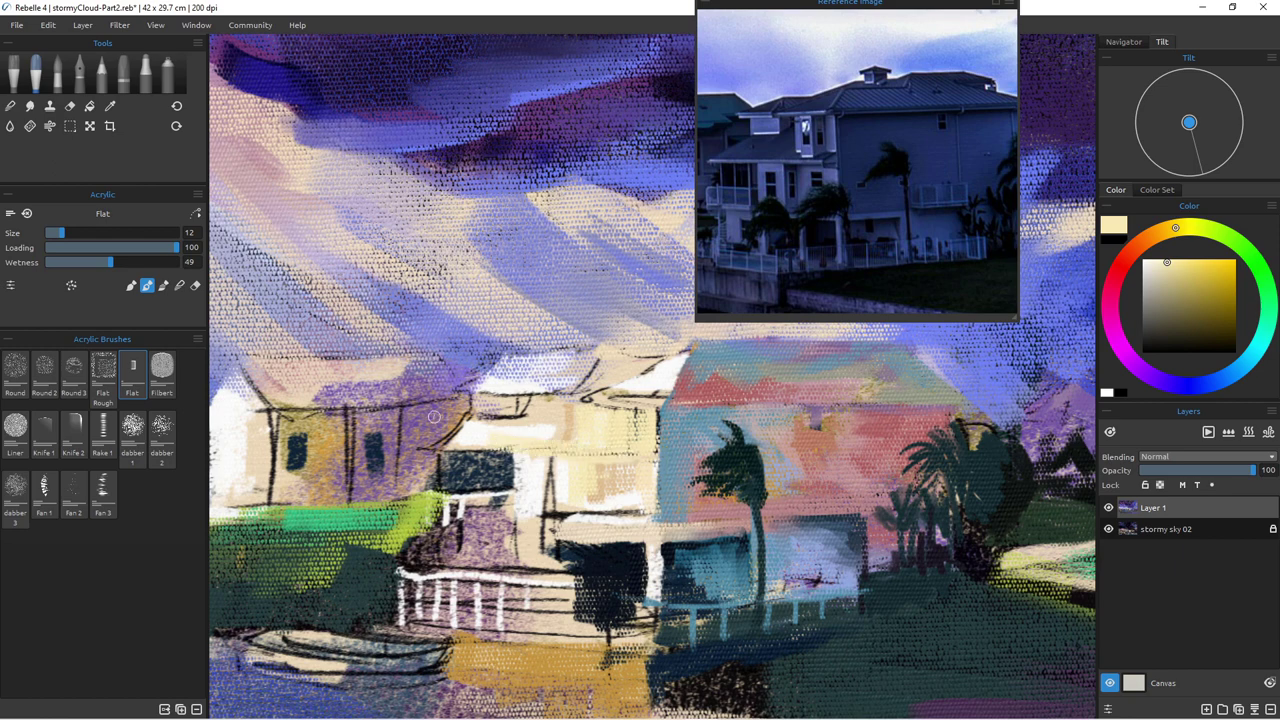
Step: Define the porch roof's lower edge and its far corner on the main house's front with sampled white
left_click(470, 435, "alt")
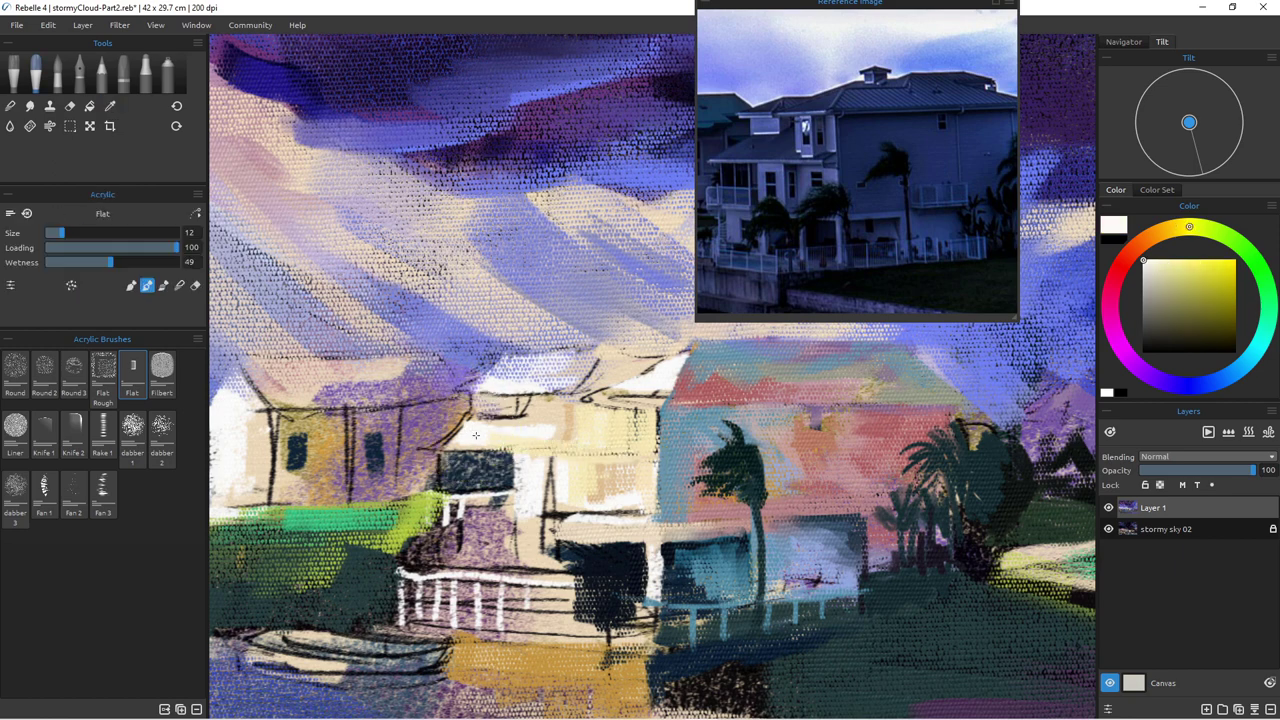
left_click_drag(638, 452, 456, 448)
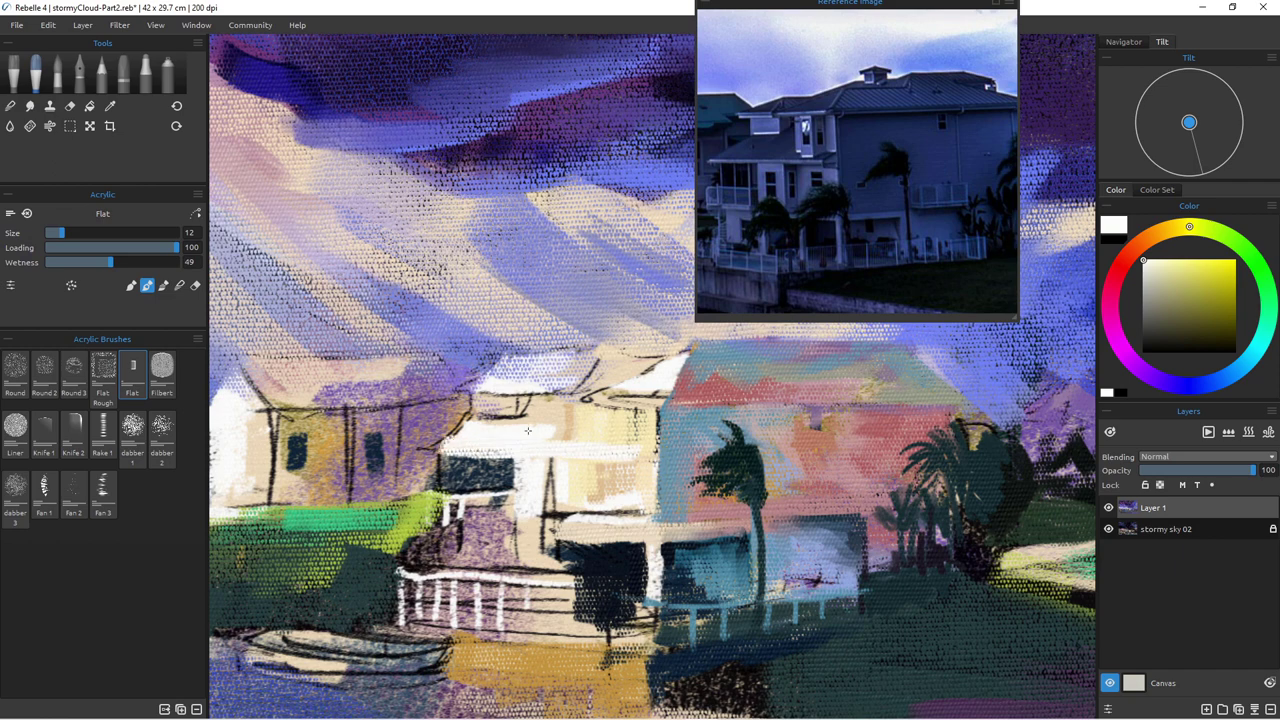
key("[")
mouse_move(460, 428)
left_mouse_down()
mouse_move(433, 453)
mouse_move(500, 453)
mouse_move(425, 451)
mouse_move(462, 457)
left_mouse_up()
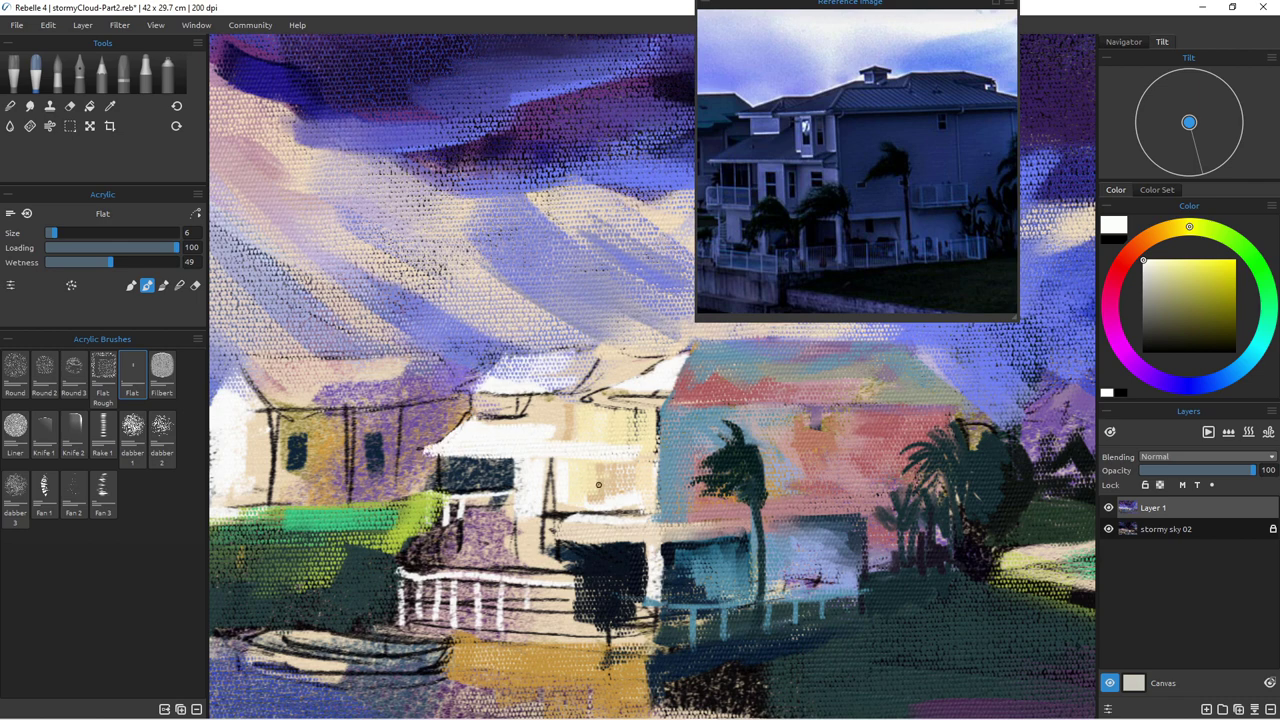
Step: Paint a thin shadow line under the porch roof's front edge with blue-grey sampled from the main house's side wall
key("c")
left_click(660, 450)
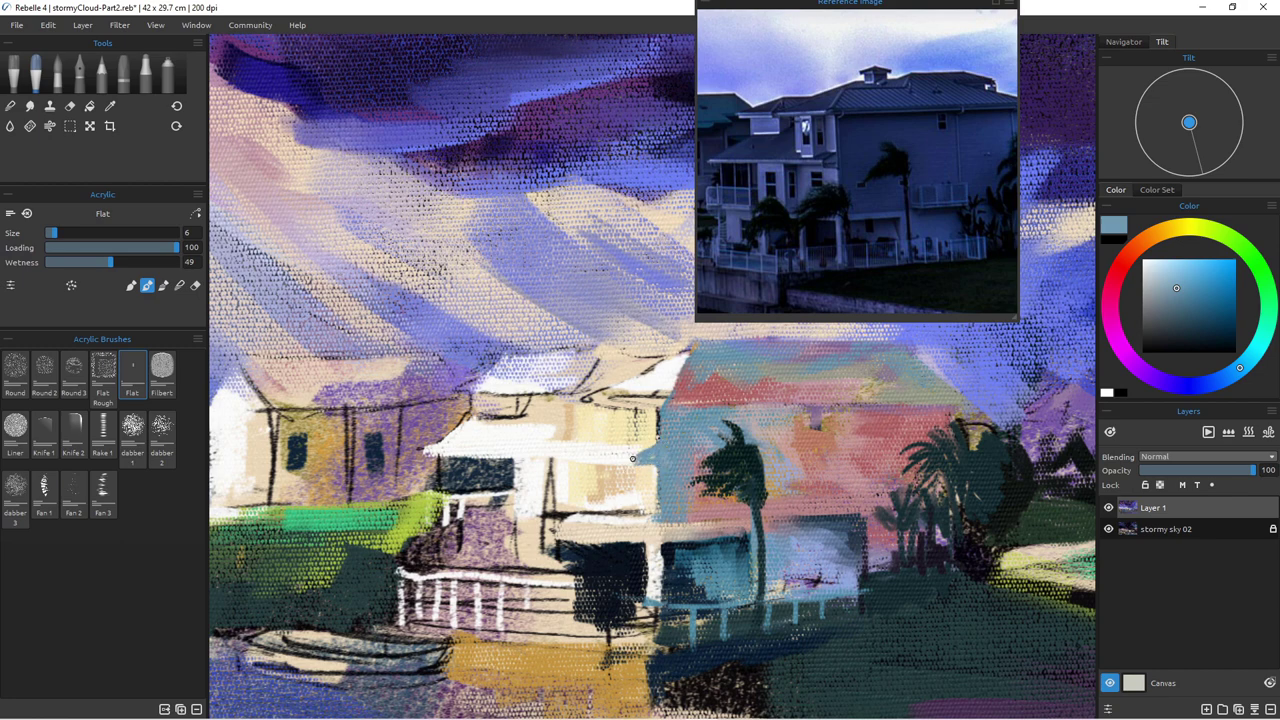
left_click_drag(640, 462, 432, 458)
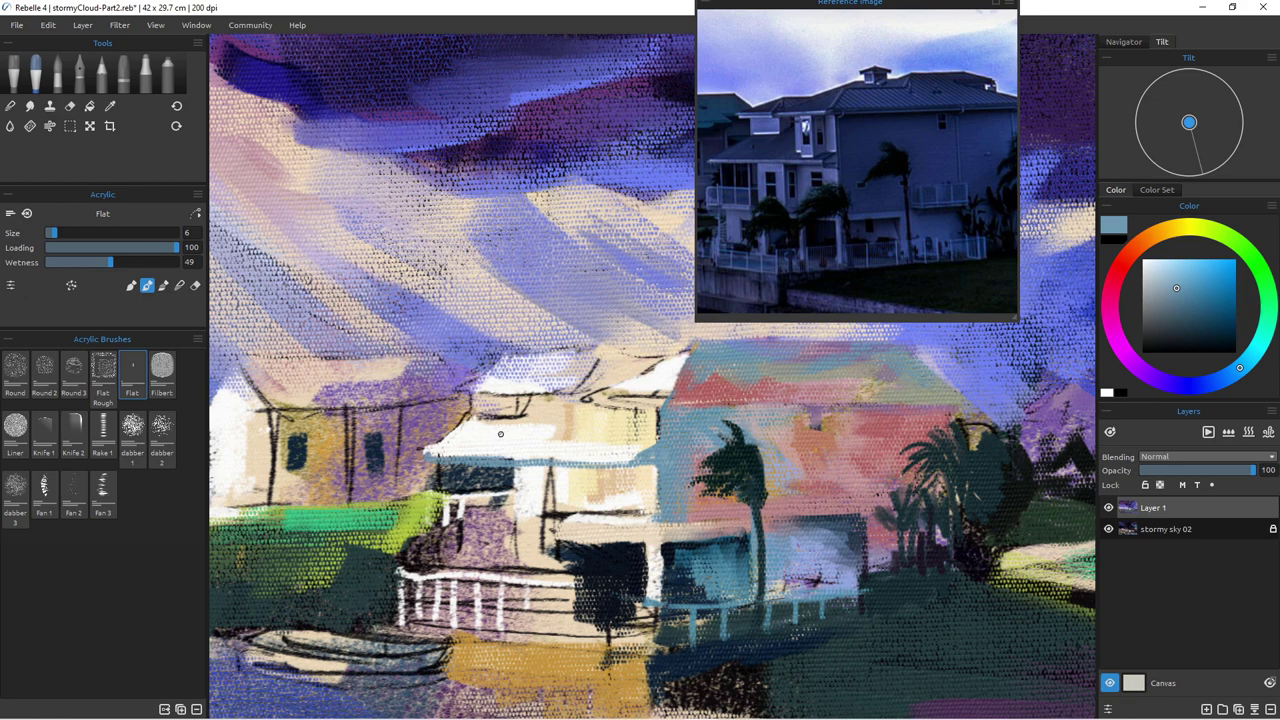
Step: Add thin shadow lines beneath the main house's upper roof eaves across the front with sampled darker blue-grey
left_click(500, 413, "alt")
mouse_move(513, 400)
left_mouse_down()
mouse_move(481, 420)
mouse_move(492, 401)
mouse_move(474, 399)
mouse_move(477, 426)
left_mouse_up()
left_click(490, 464, "alt")
left_click_drag(572, 395, 470, 397)
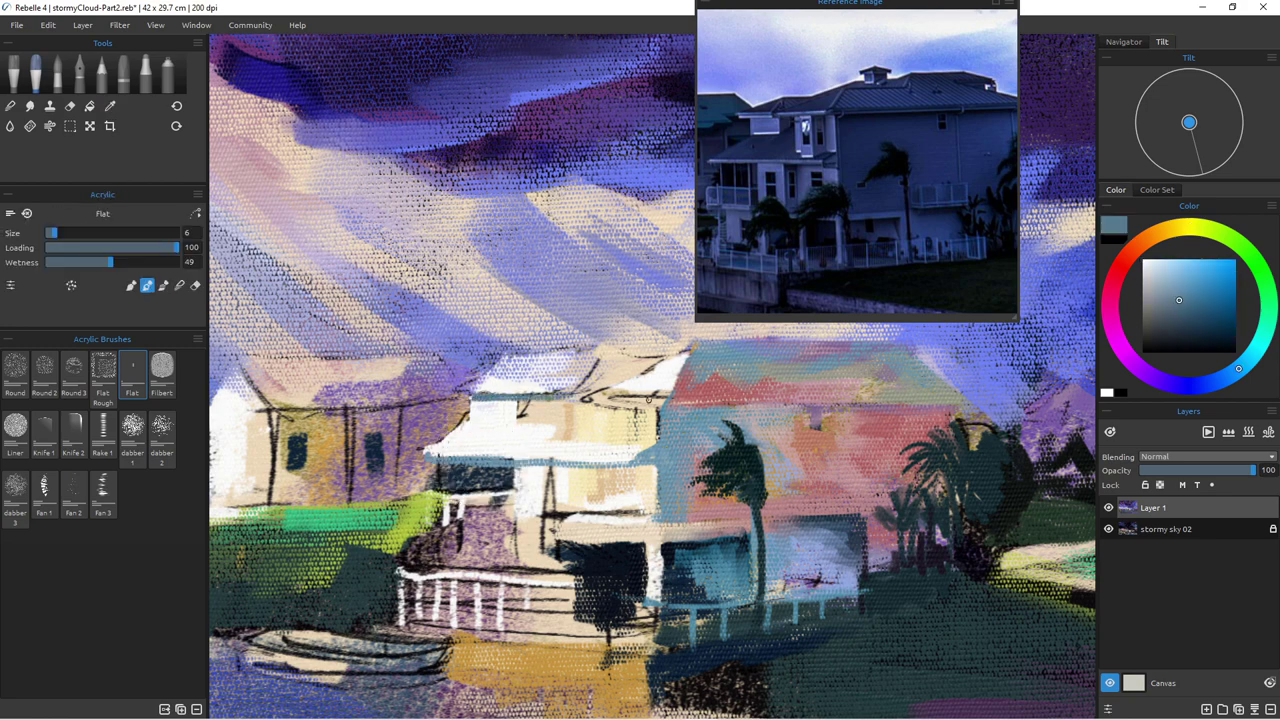
left_click_drag(658, 408, 580, 406)
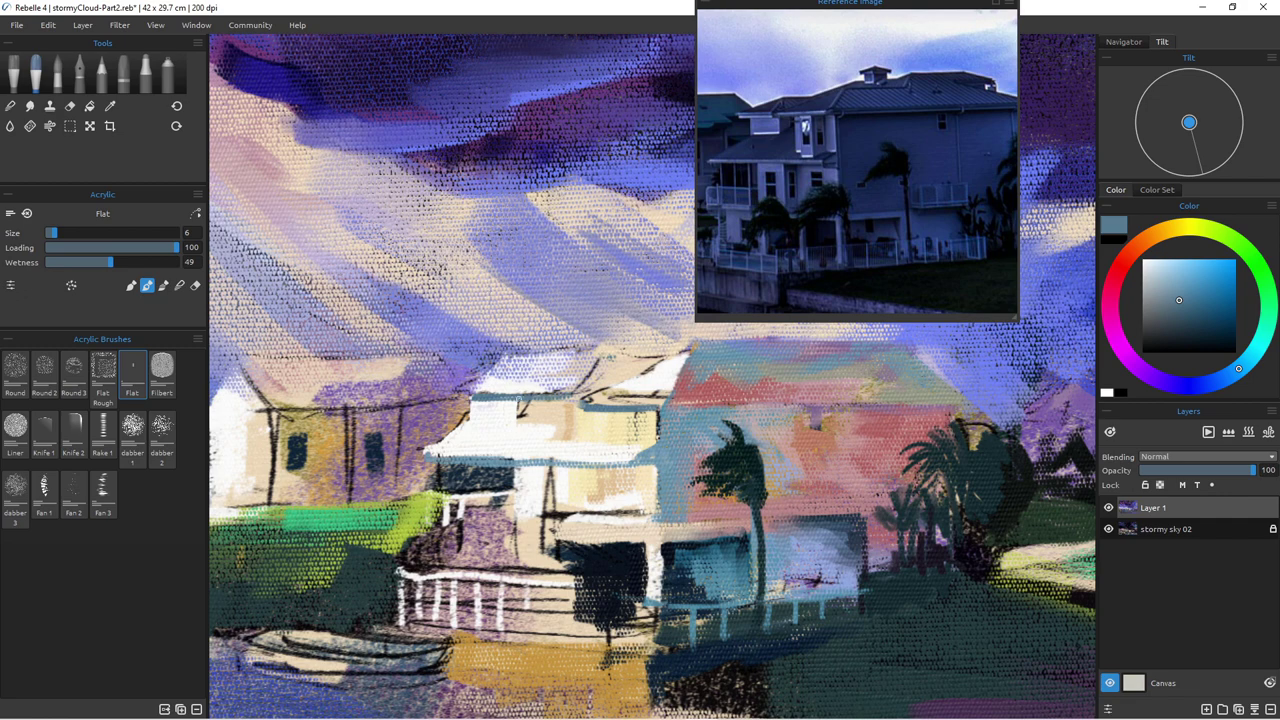
Step: Rework the upper front wall above the porch roof with sampled peach at brush size 10, and sample white from the porch roof
left_click(569, 421, "alt")
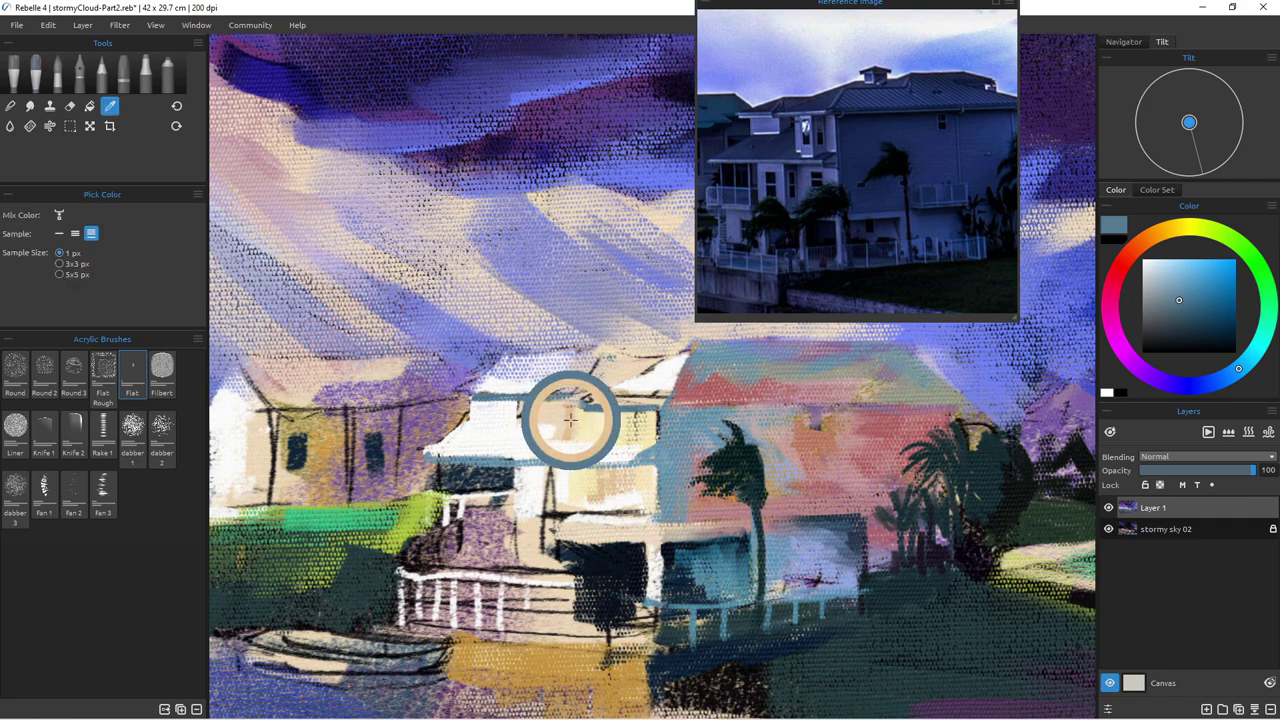
key("bracketright")
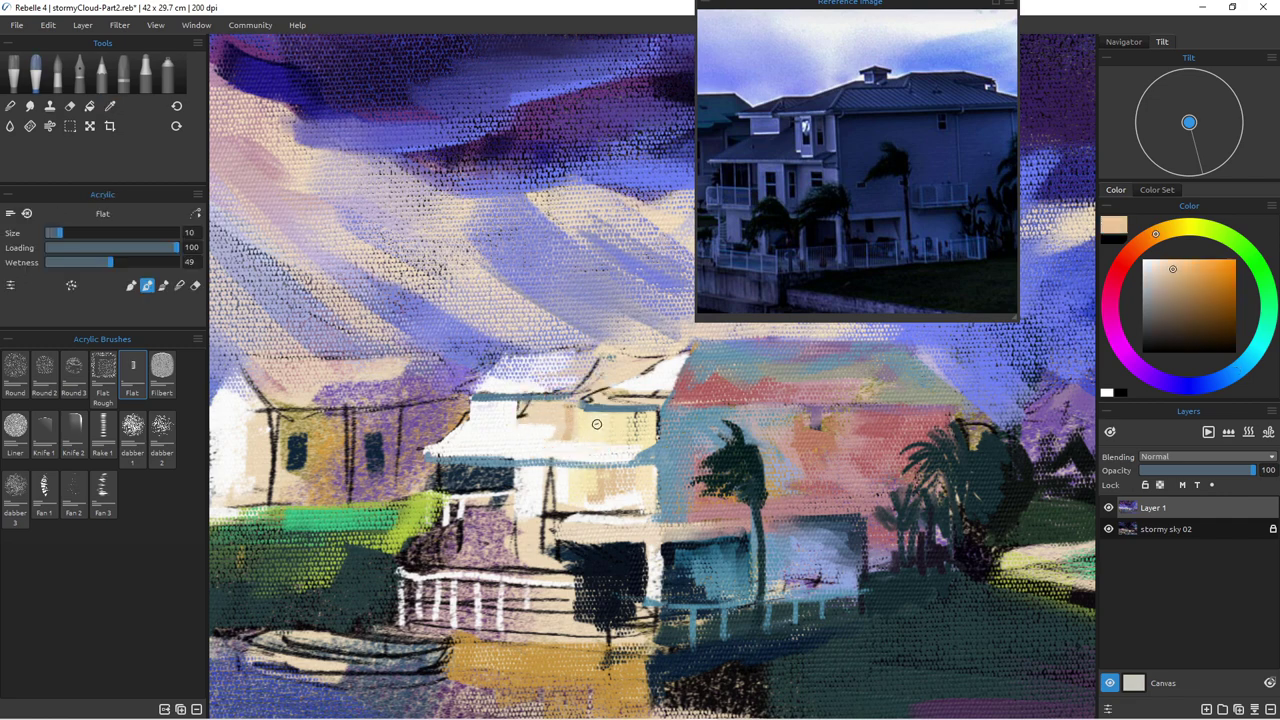
left_click_drag(621, 412, 624, 460)
left_click(585, 456, "alt")
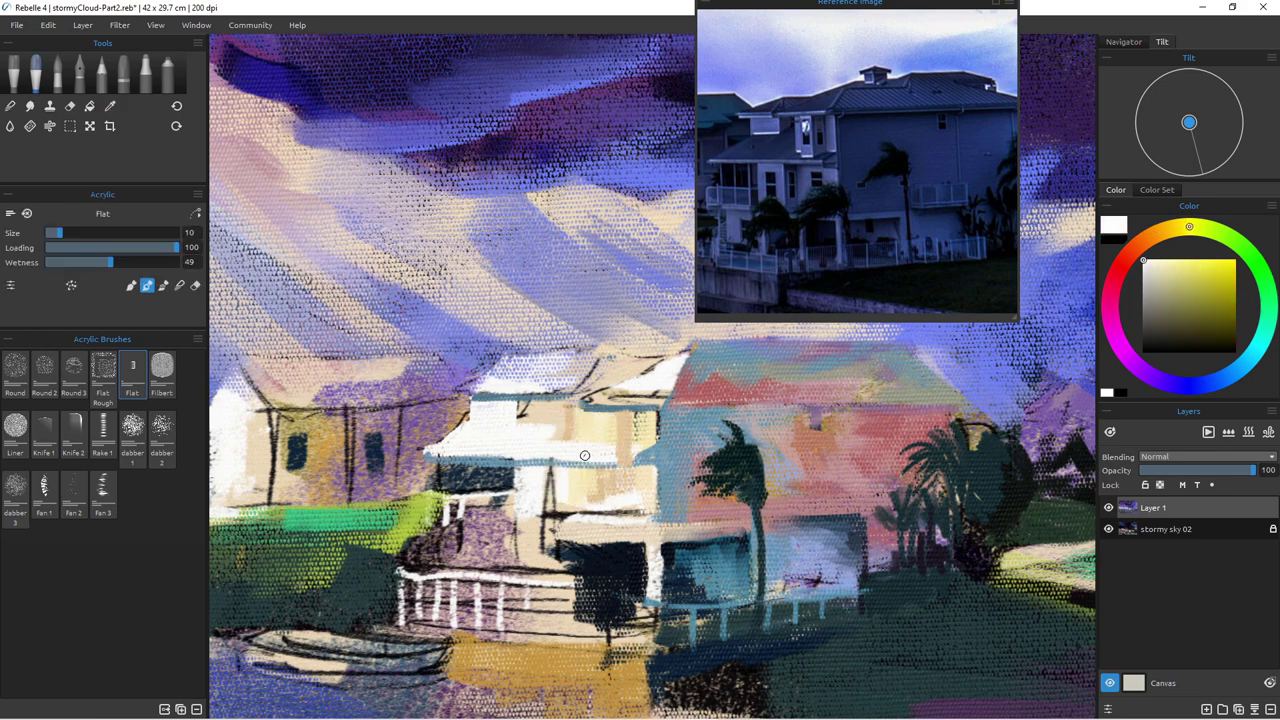
Step: Paint a thin white highlight along the eave of the central house's lower roof with a smaller Flat brush
key("bracketleft")
key("bracketleft")
key("bracketleft")
key("bracketleft")
left_click_drag(636, 460, 595, 456)
Step: Paint the central house's upper-floor window in sampled blue-grey and accent it with near-white, using the Flat brush at size 4
key("bracketright")
key("bracketright")
left_click(590, 408, "alt")
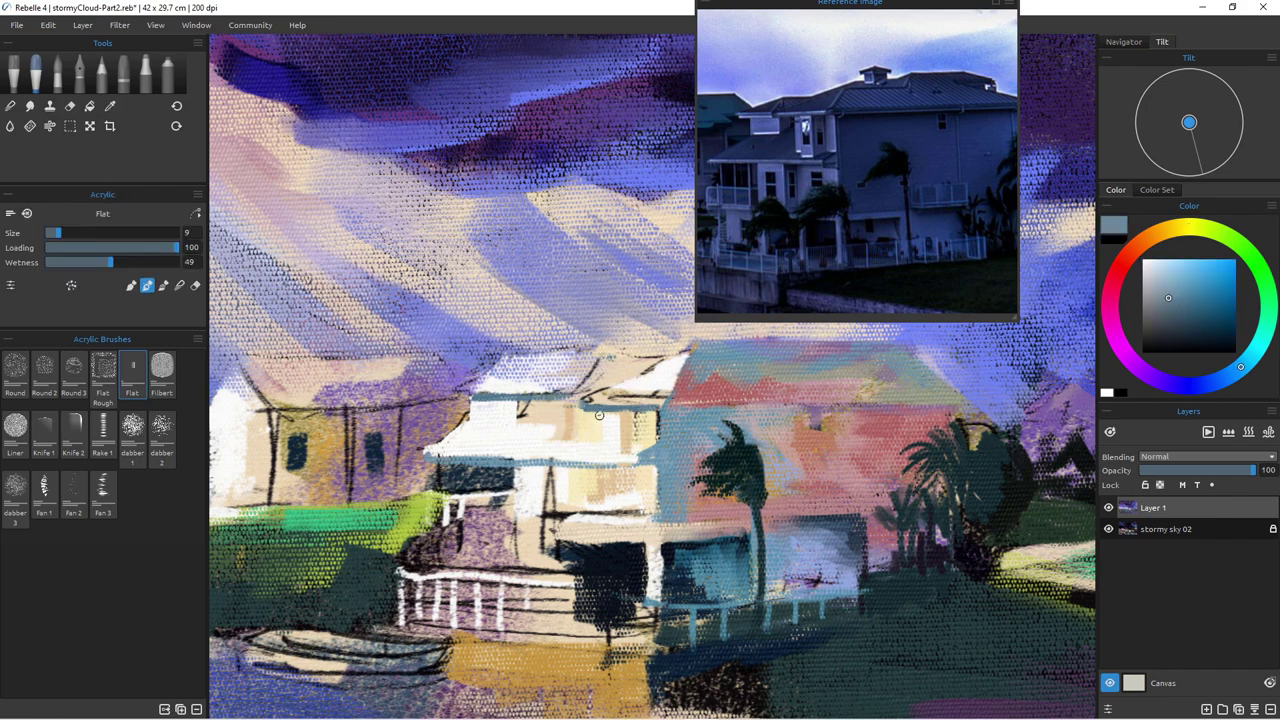
key("bracketleft")
key("bracketleft")
key("bracketleft")
key("bracketleft")
left_click_drag(613, 412, 613, 446)
left_click_drag(613, 430, 613, 445)
left_click(590, 444, "alt")
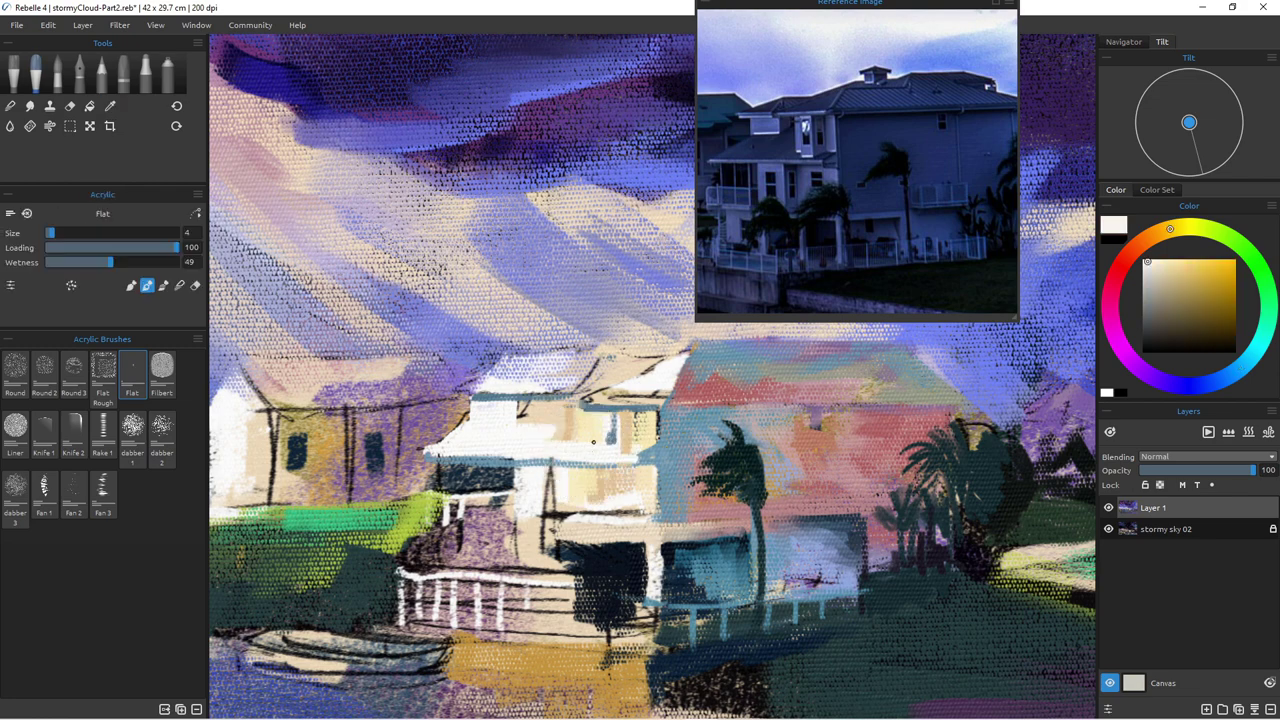
left_click_drag(611, 415, 611, 431)
Step: Cover the white upper wall and lower roof of the central house with sampled cream, enlarging the Flat brush to size 18
left_click(588, 422, "alt")
left_click(645, 428, "alt")
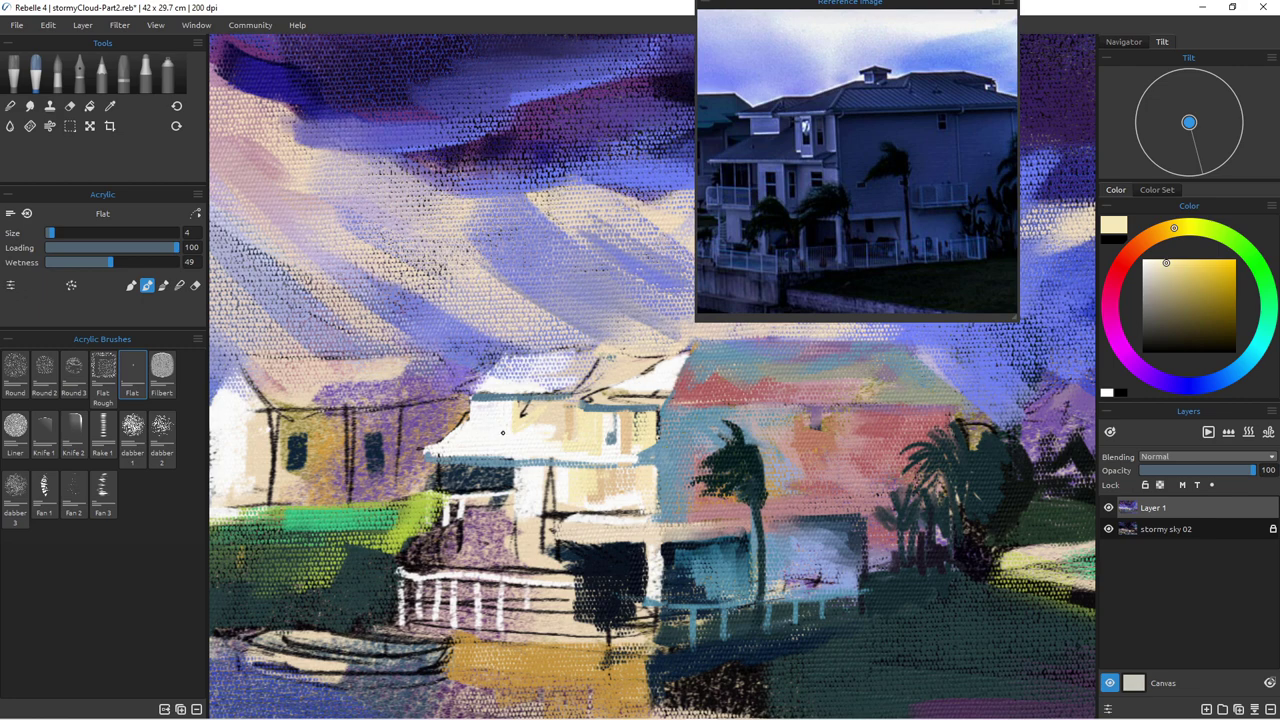
left_click_drag(510, 425, 478, 426)
left_click(486, 441, "alt")
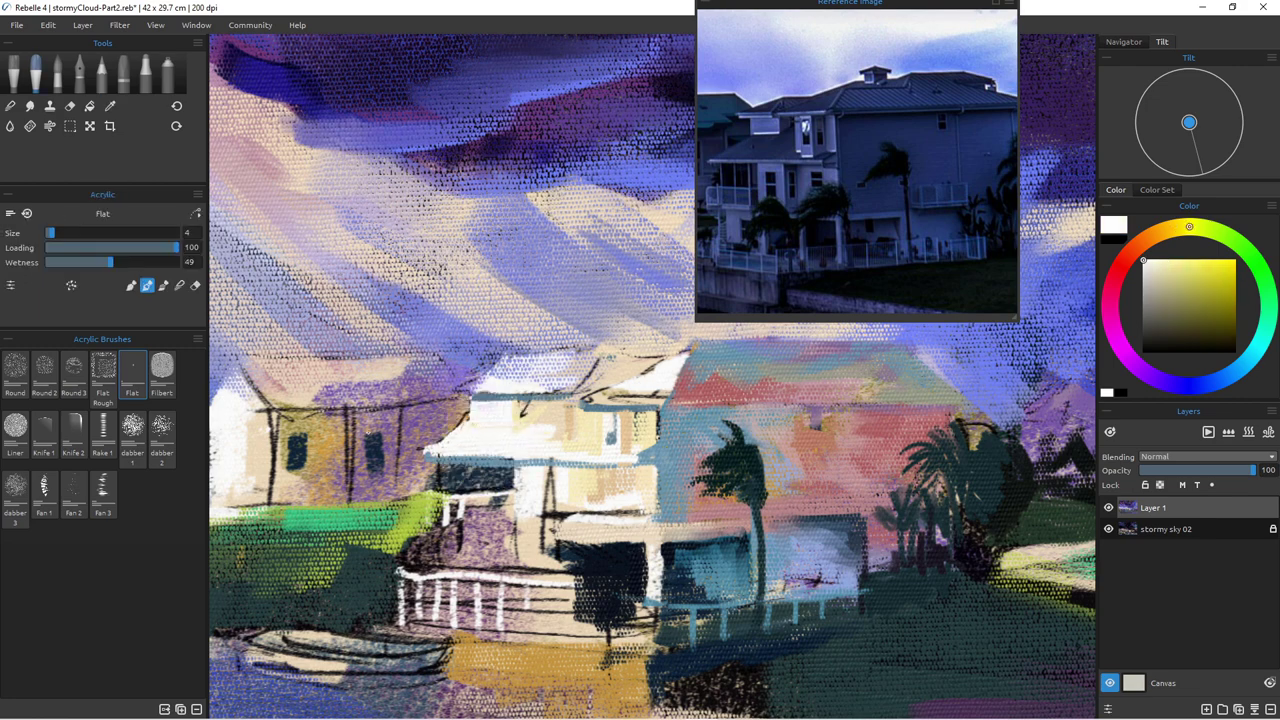
left_click(517, 415, "alt")
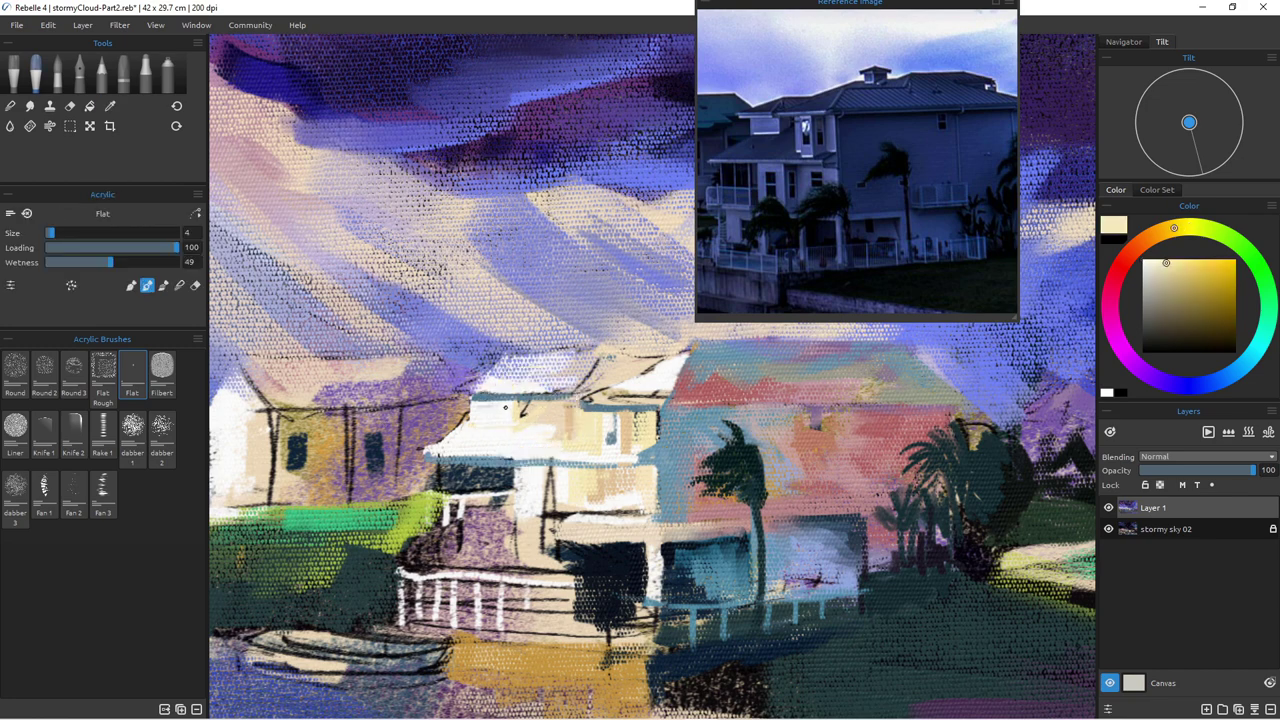
mouse_move(505, 418)
left_mouse_down()
mouse_move(484, 420)
mouse_move(533, 435)
left_mouse_up()
key("]")
left_click_drag(543, 438, 486, 454)
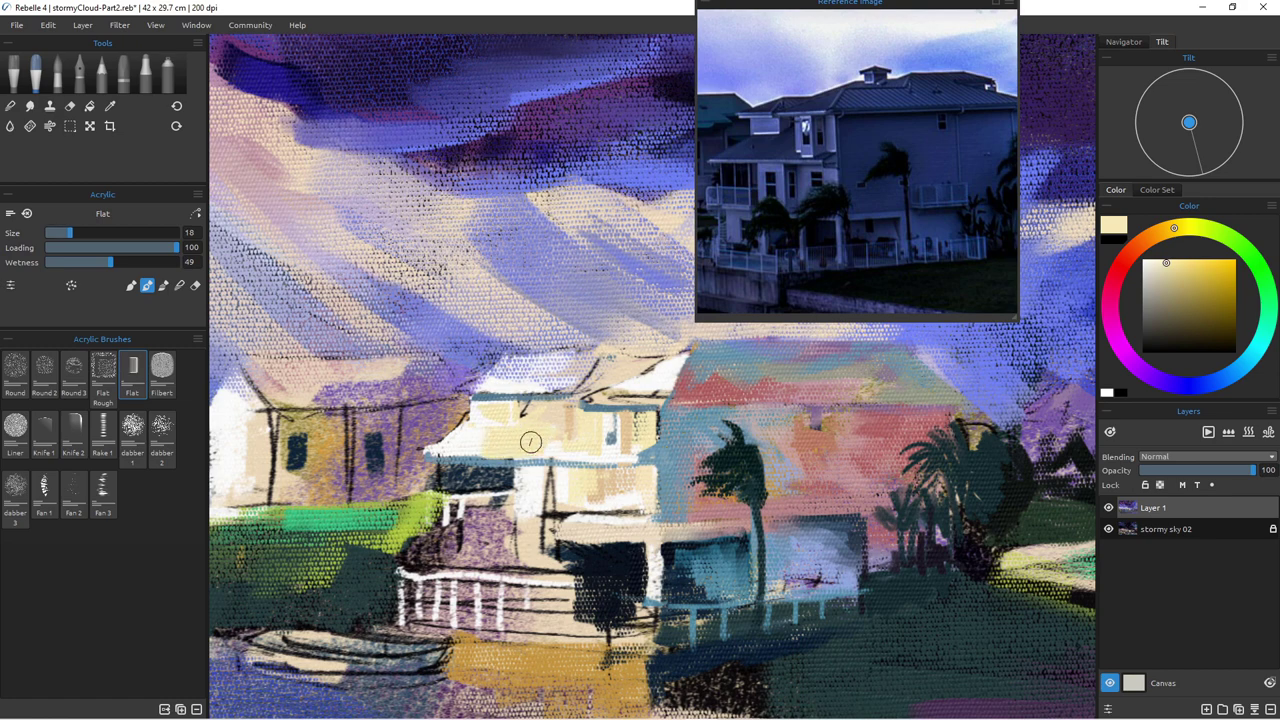
Step: Refine the outer end of the lower roof with cream and white at brush size 10
key("bracketleft")
key("bracketleft")
key("bracketleft")
key("bracketleft")
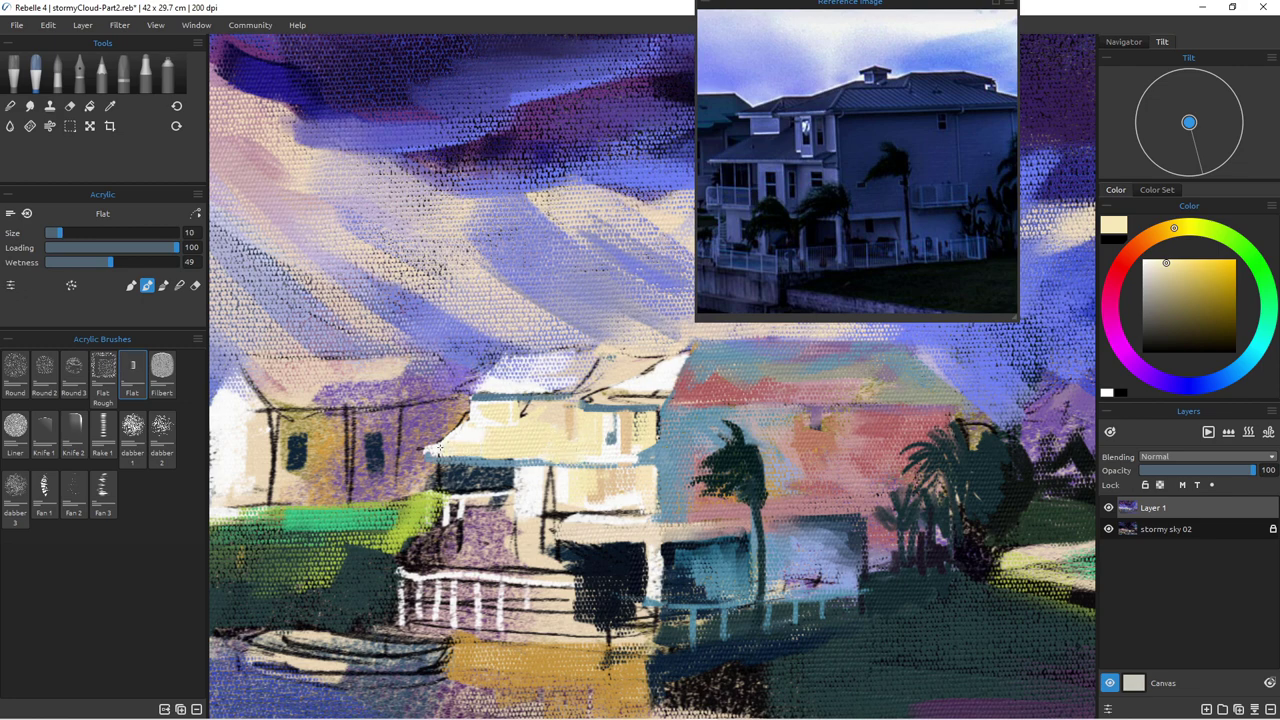
left_click(465, 436, "alt")
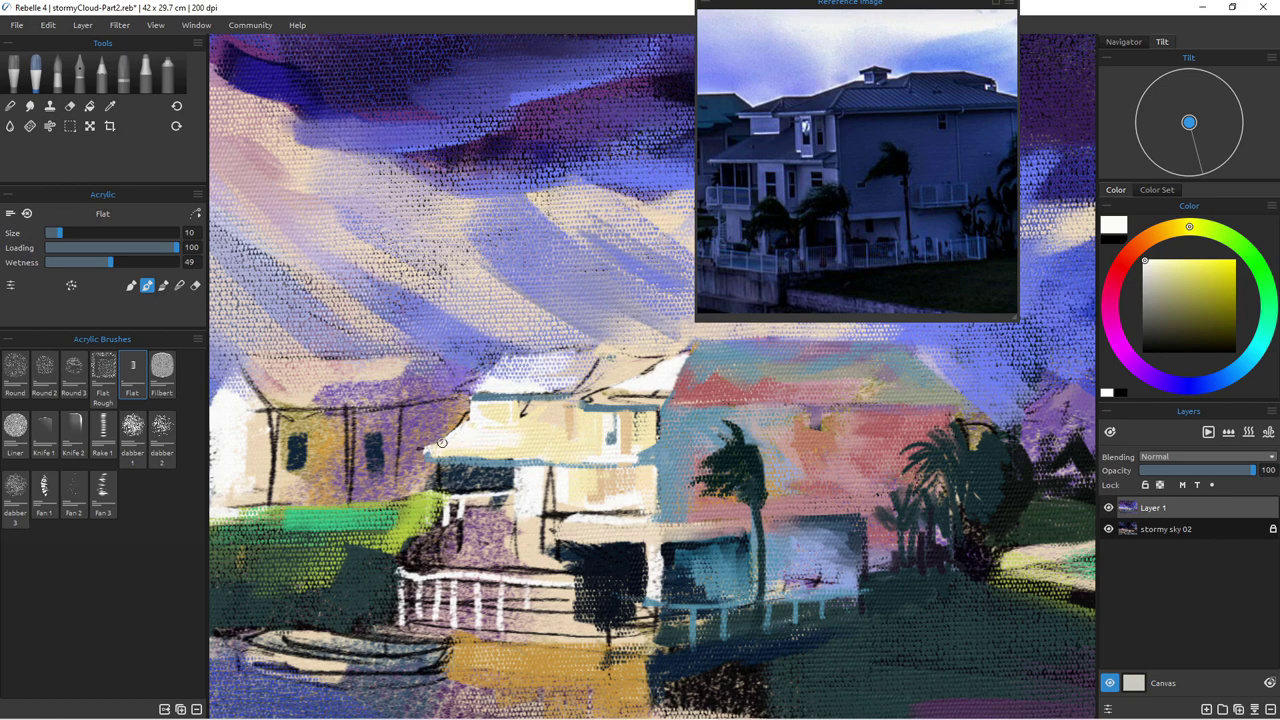
Step: Shade the central house's upper wall above the lower roof with sampled tan, adjusting the Flat brush to size 12
left_click(657, 420, "alt")
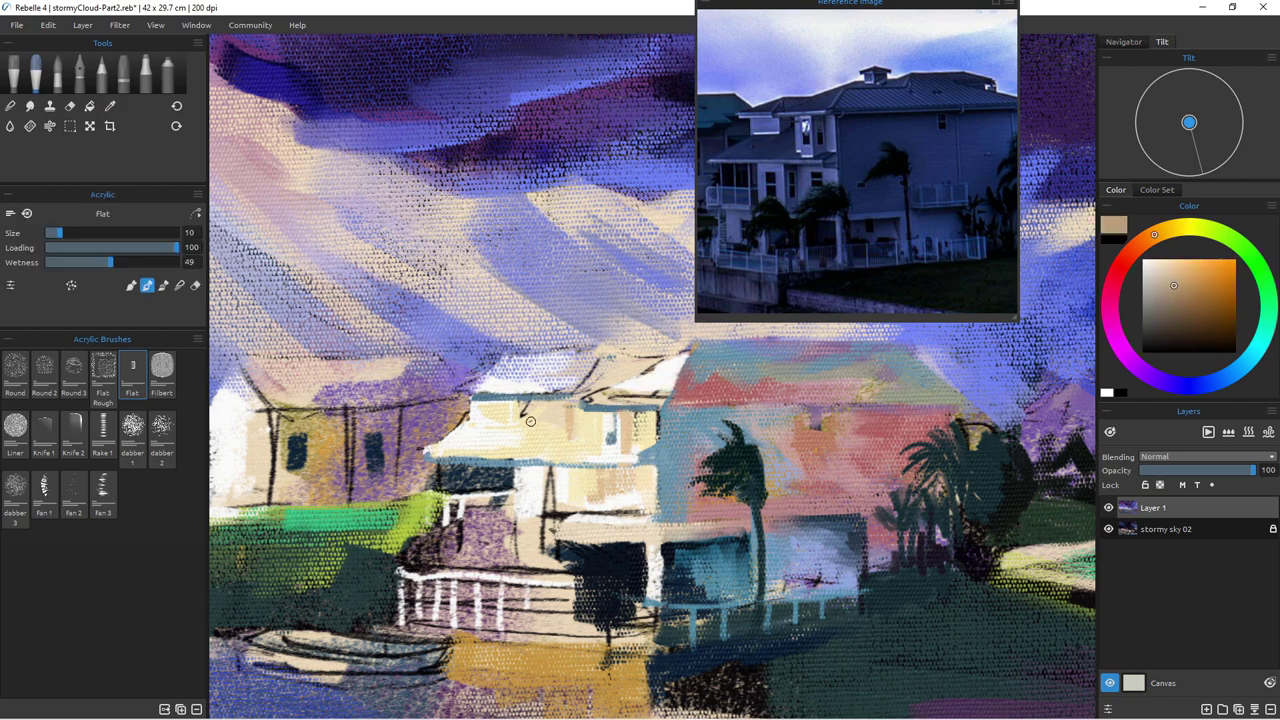
key("bracketleft")
key("bracketleft")
key("bracketleft")
key("bracketleft")
key("bracketright")
key("bracketright")
key("bracketright")
key("bracketright")
key("bracketright")
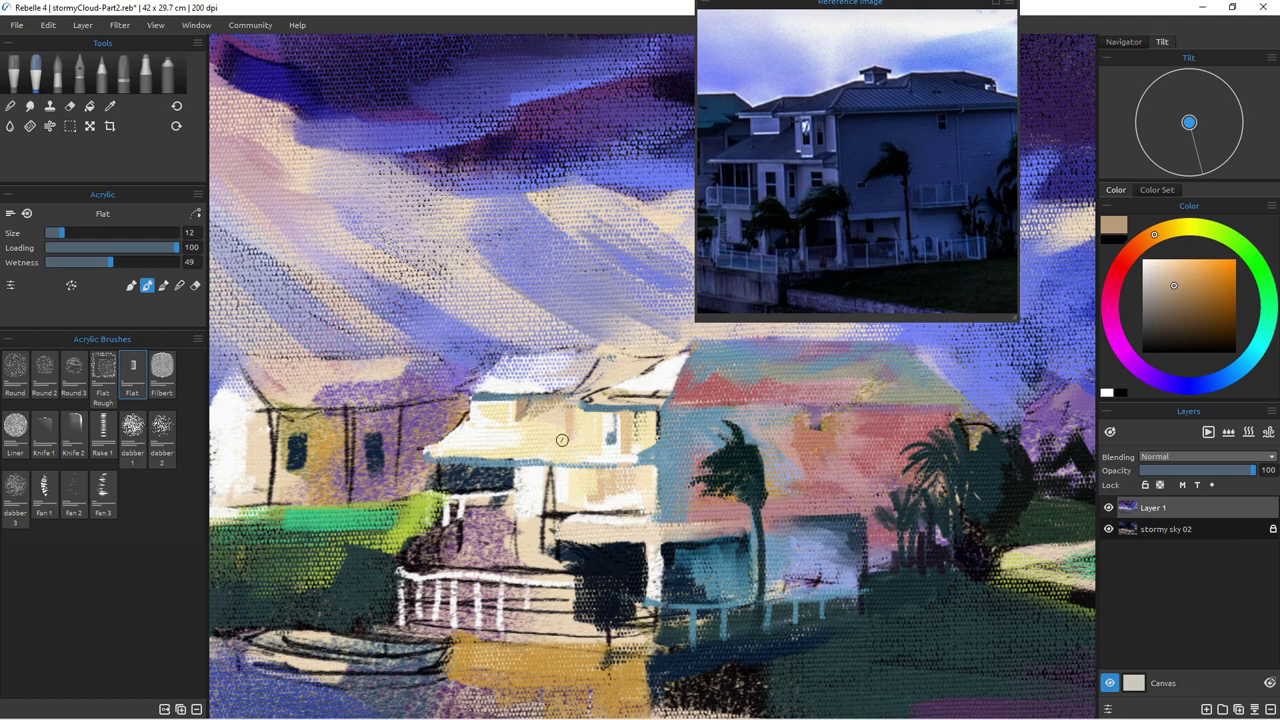
Step: Paint a blue-grey shadow under the upper roof's eave at brush size 7 and blend the wall paint beneath it
left_click(496, 400, "alt")
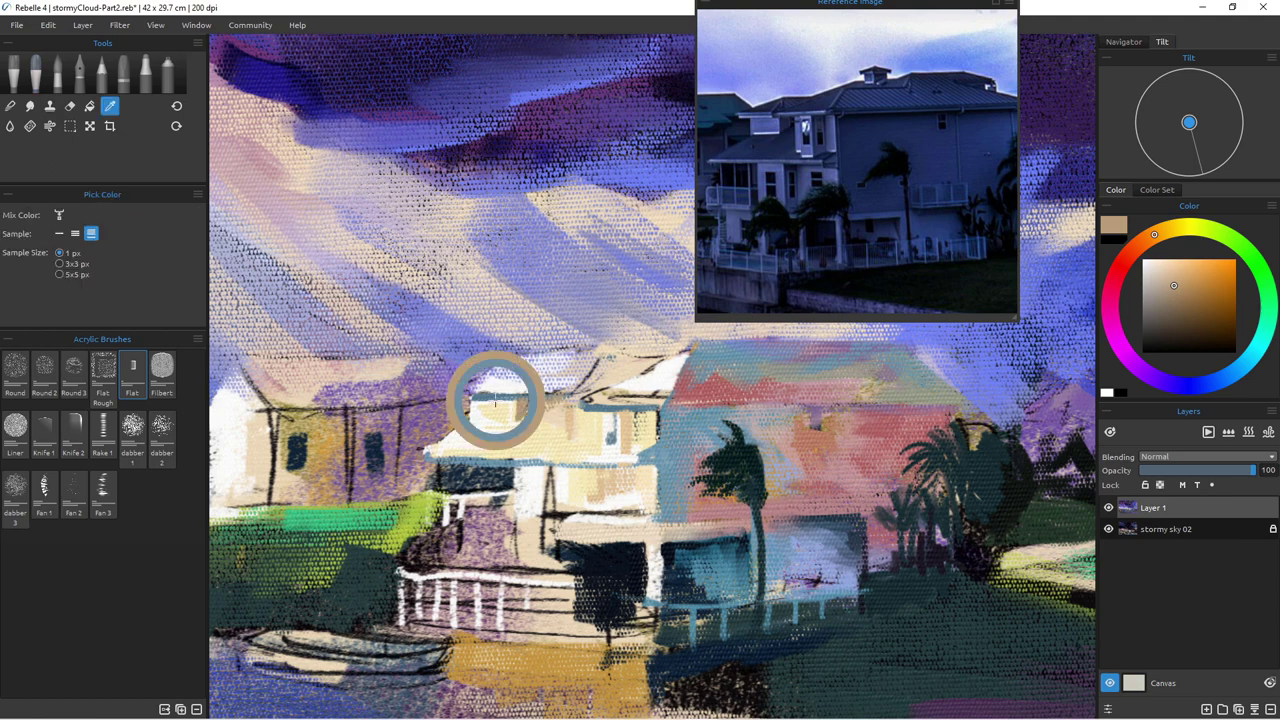
key("bracketleft")
key("bracketleft")
key("bracketleft")
key("bracketleft")
key("bracketleft")
left_click_drag(567, 399, 512, 398)
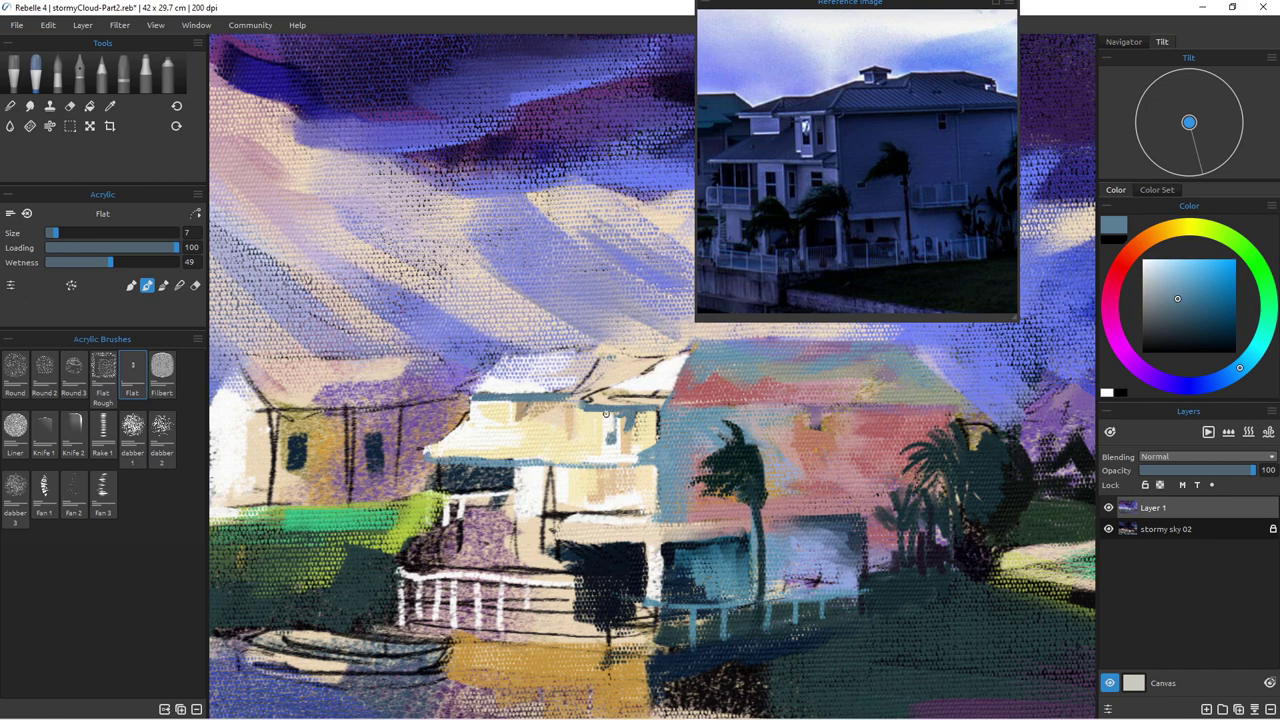
key("4")
left_click(179, 286)
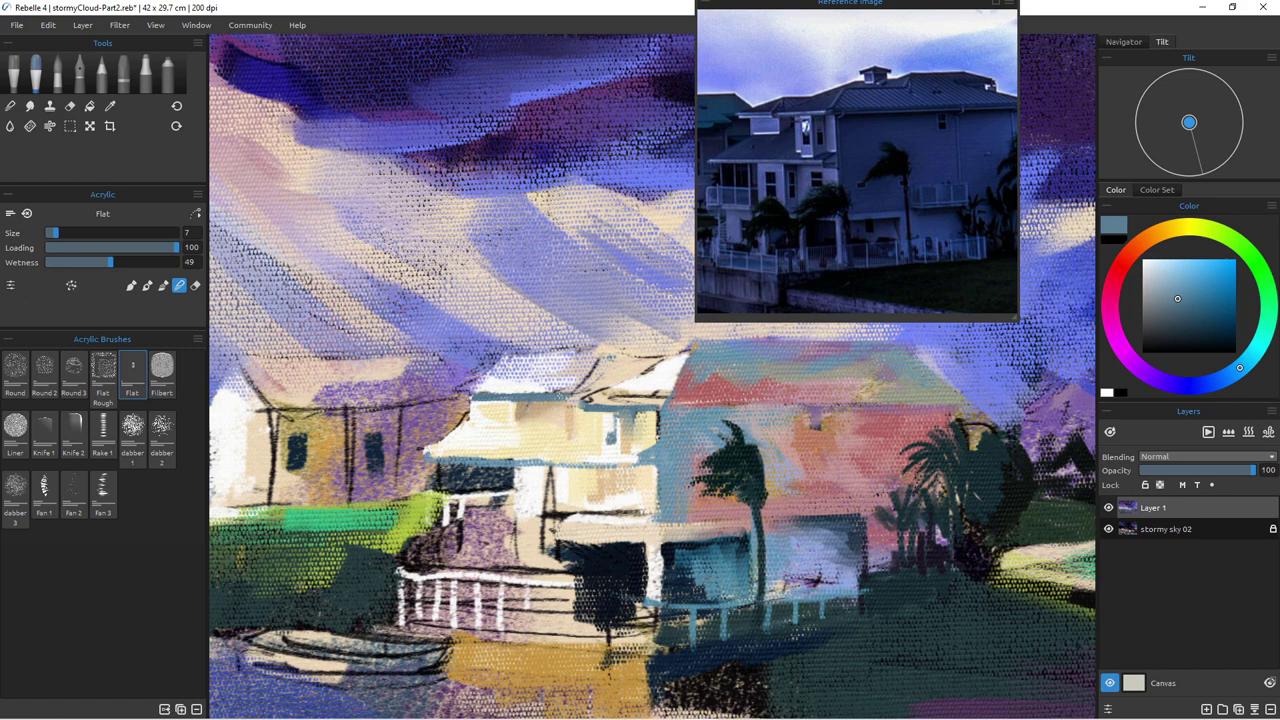
Step: Paint crisp white edges along both upper roof eaves of the central house with the Flat brush at size 7
left_click(485, 440, "alt")
left_click(484, 440, "ctrl")
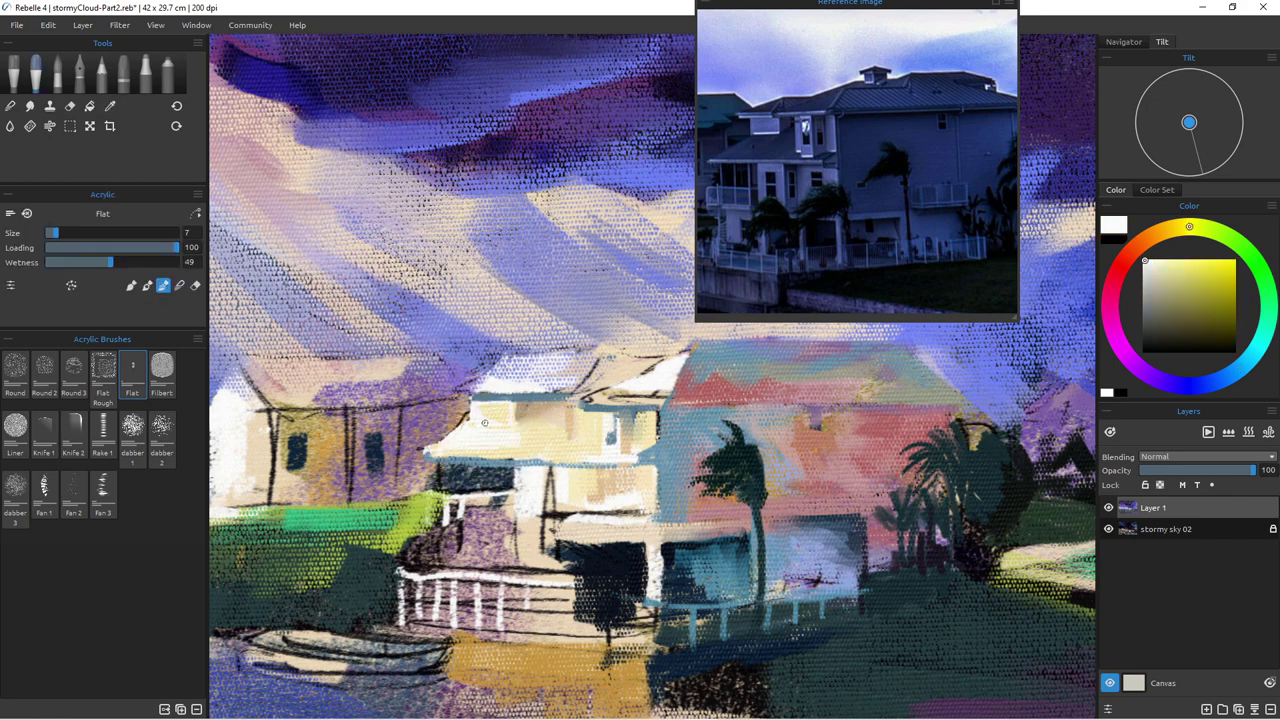
left_click_drag(569, 393, 520, 394)
key("bracketright")
left_click_drag(564, 396, 468, 395)
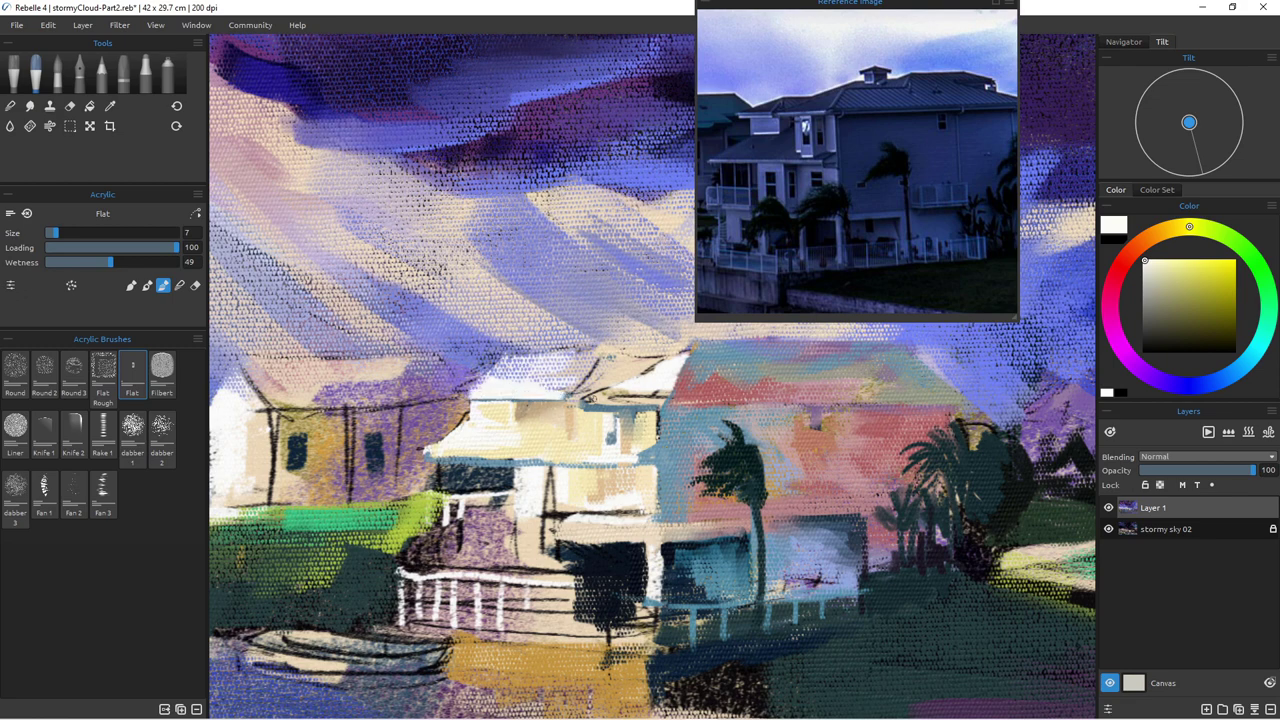
mouse_move(653, 405)
left_mouse_down()
mouse_move(579, 404)
mouse_move(647, 406)
mouse_move(596, 404)
left_mouse_up()
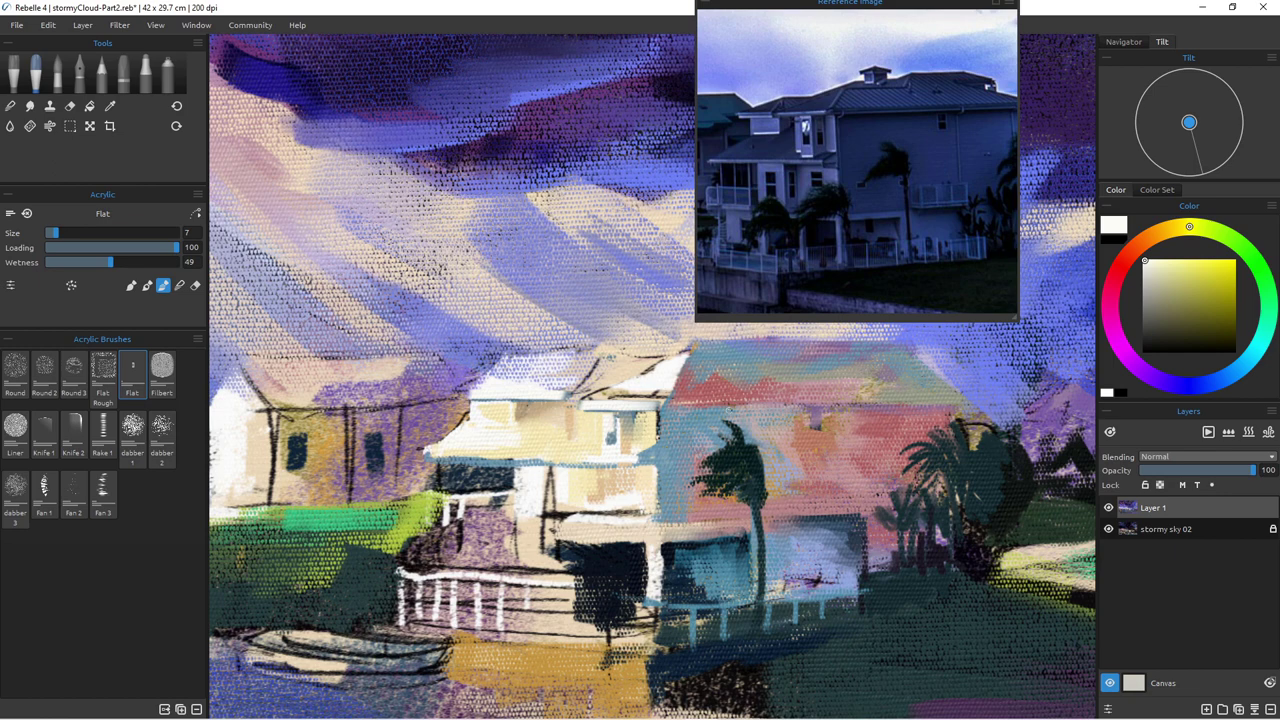
Step: Fill the white upper roof slope with a sampled pale warm grey, enlarging the Flat brush to size 16
left_click(557, 370, "alt")
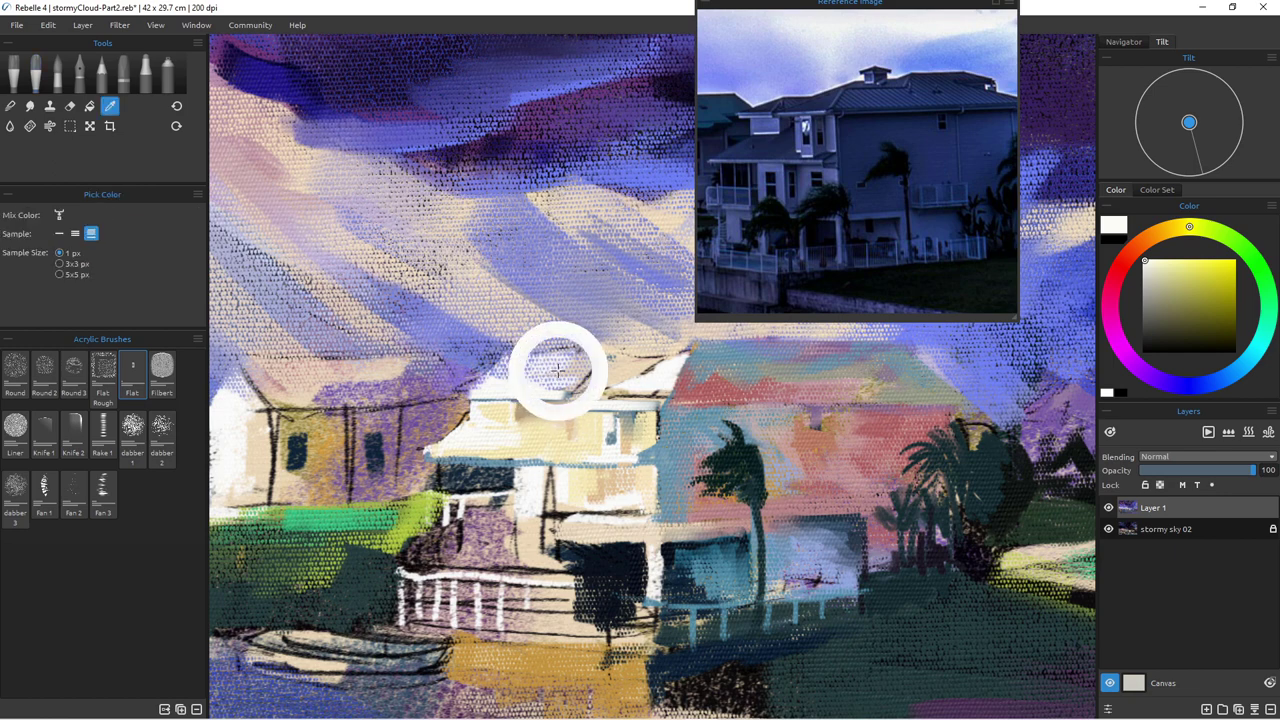
key("]")
key("]")
key("]")
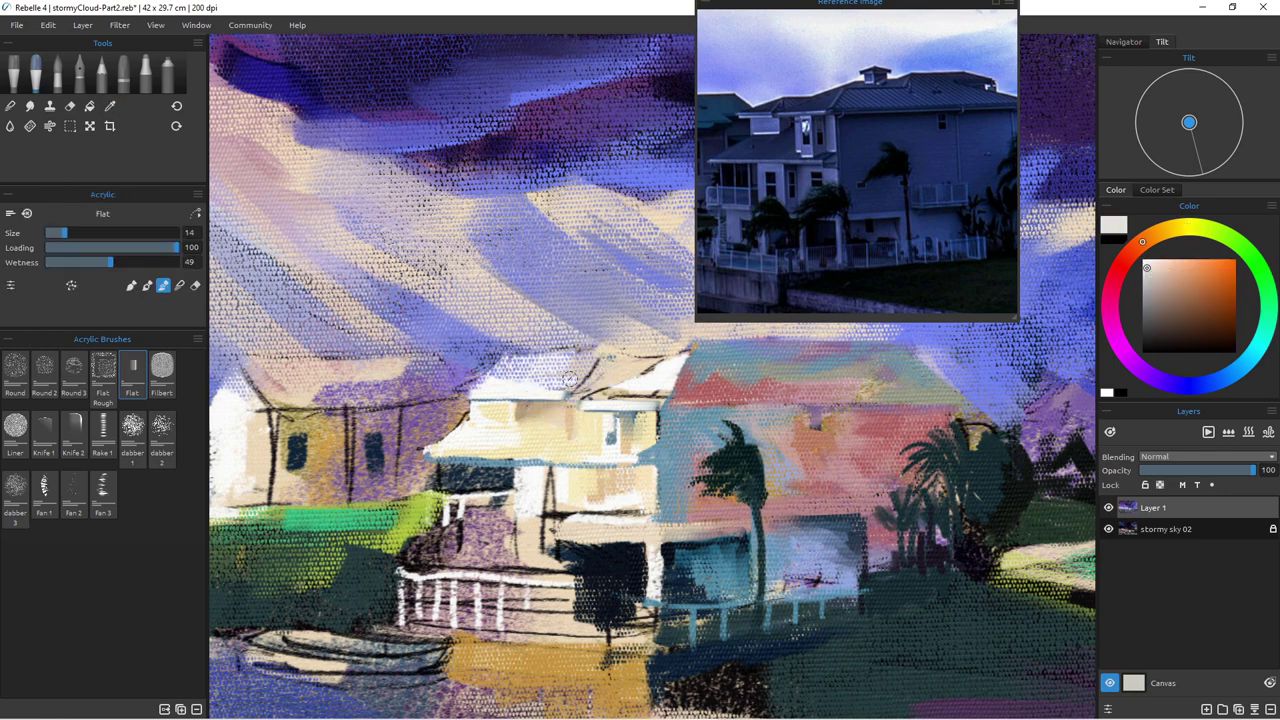
left_click_drag(557, 394, 508, 393)
left_click_drag(548, 388, 495, 384)
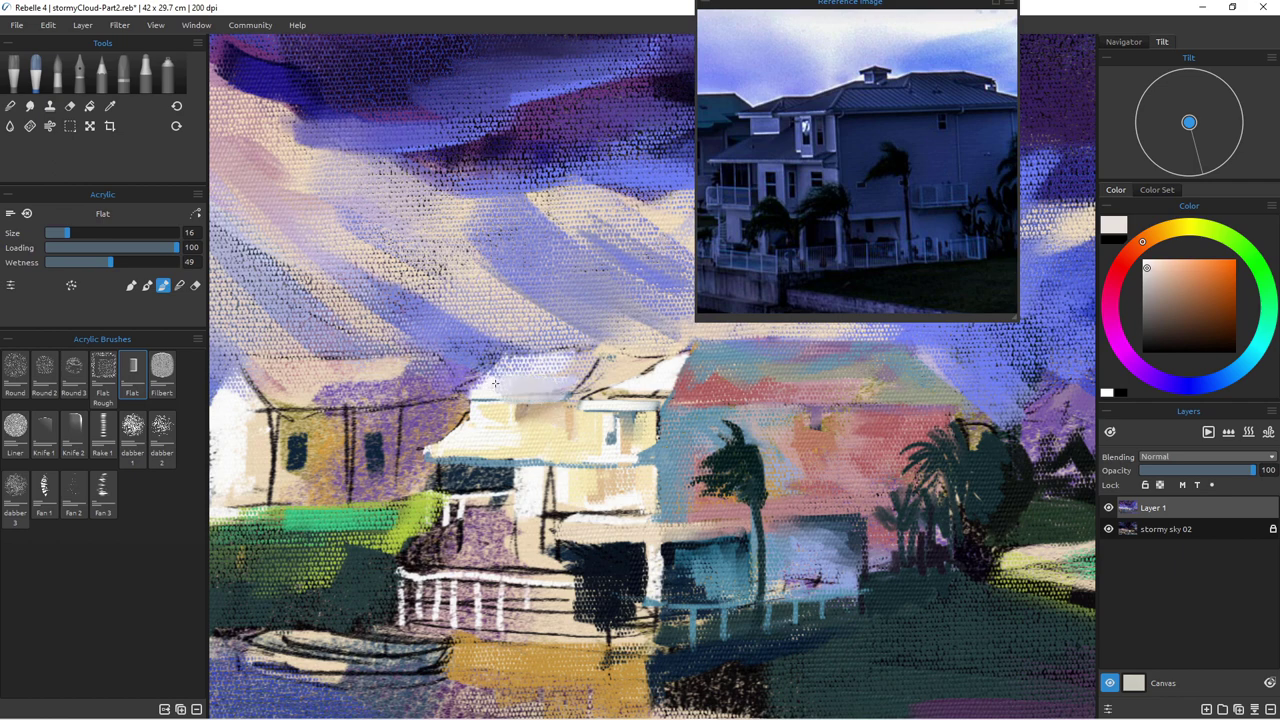
Step: Paint the off-white lower part of the small front roof beside the red roof at brush size 10
key("bracketleft")
key("bracketleft")
key("bracketleft")
key("bracketleft")
key("bracketleft")
key("bracketleft")
left_click_drag(610, 394, 658, 396)
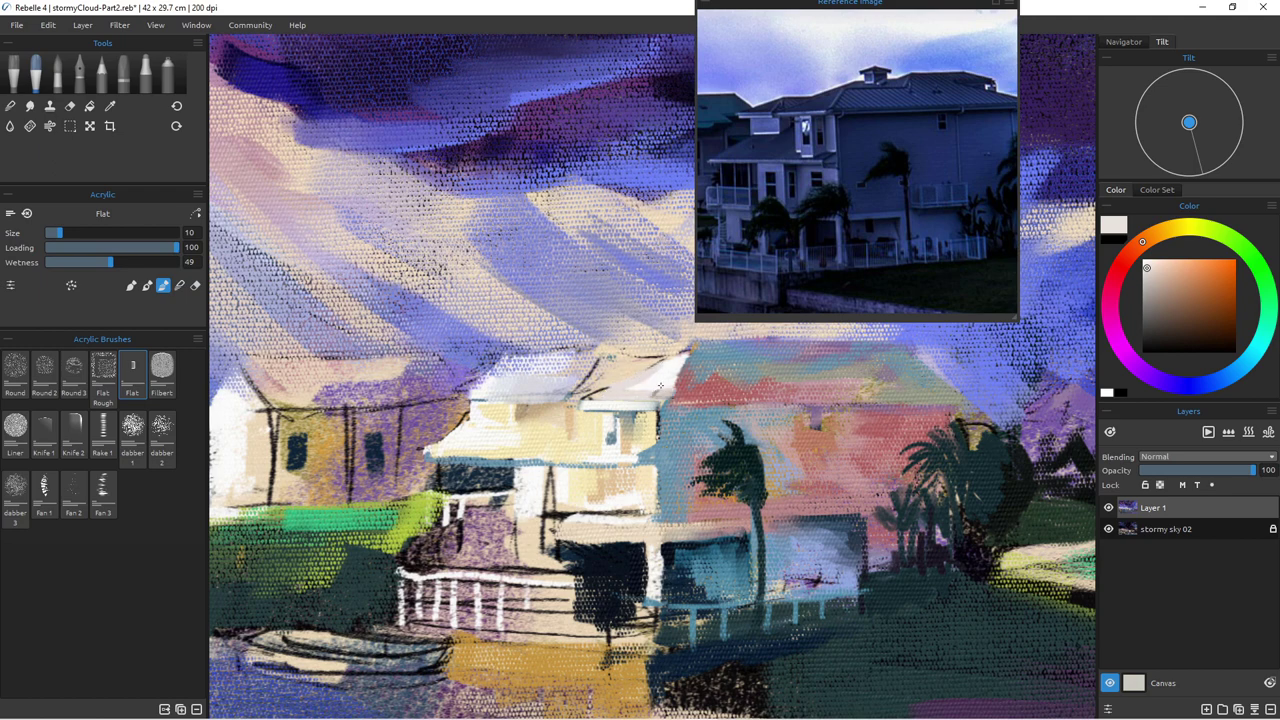
left_click_drag(647, 392, 662, 390)
Step: Brush sampled muted red onto the small front roof and down its sloping edge to the eave
left_click(677, 395, "alt")
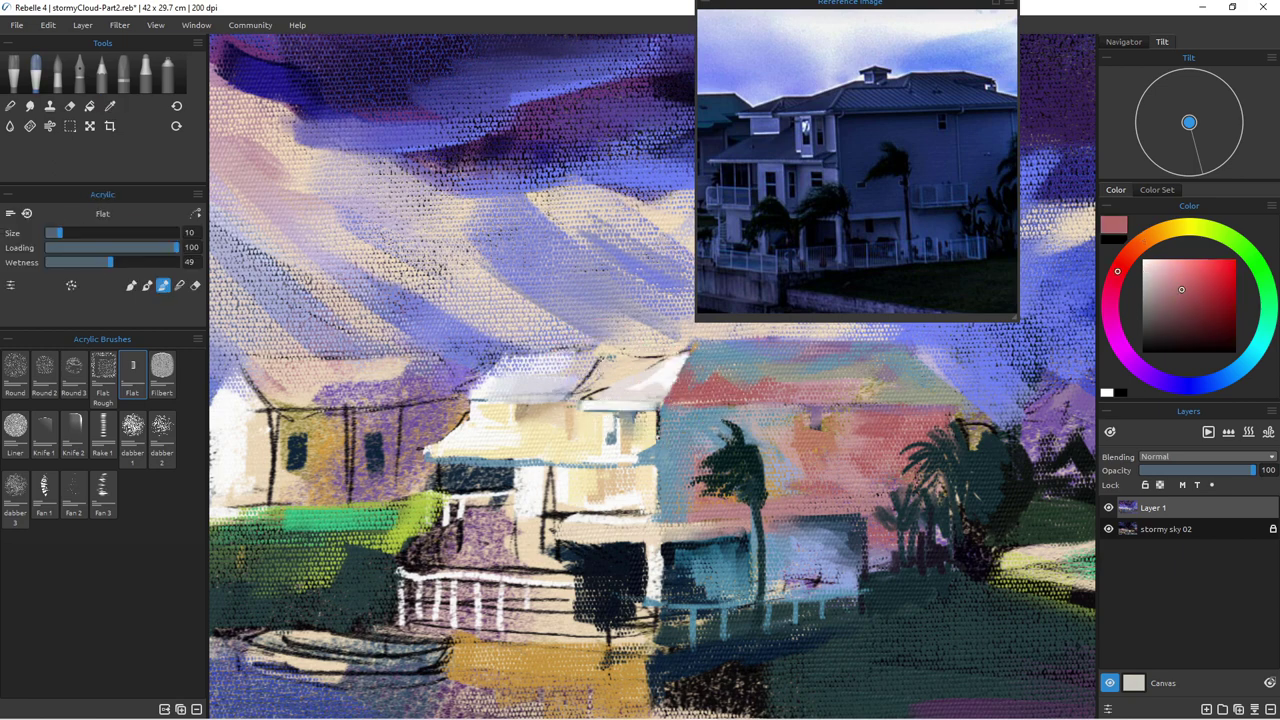
mouse_move(626, 366)
left_mouse_down()
mouse_move(604, 378)
mouse_move(618, 364)
mouse_move(647, 369)
mouse_move(605, 368)
mouse_move(587, 393)
mouse_move(630, 371)
mouse_move(585, 390)
left_mouse_up()
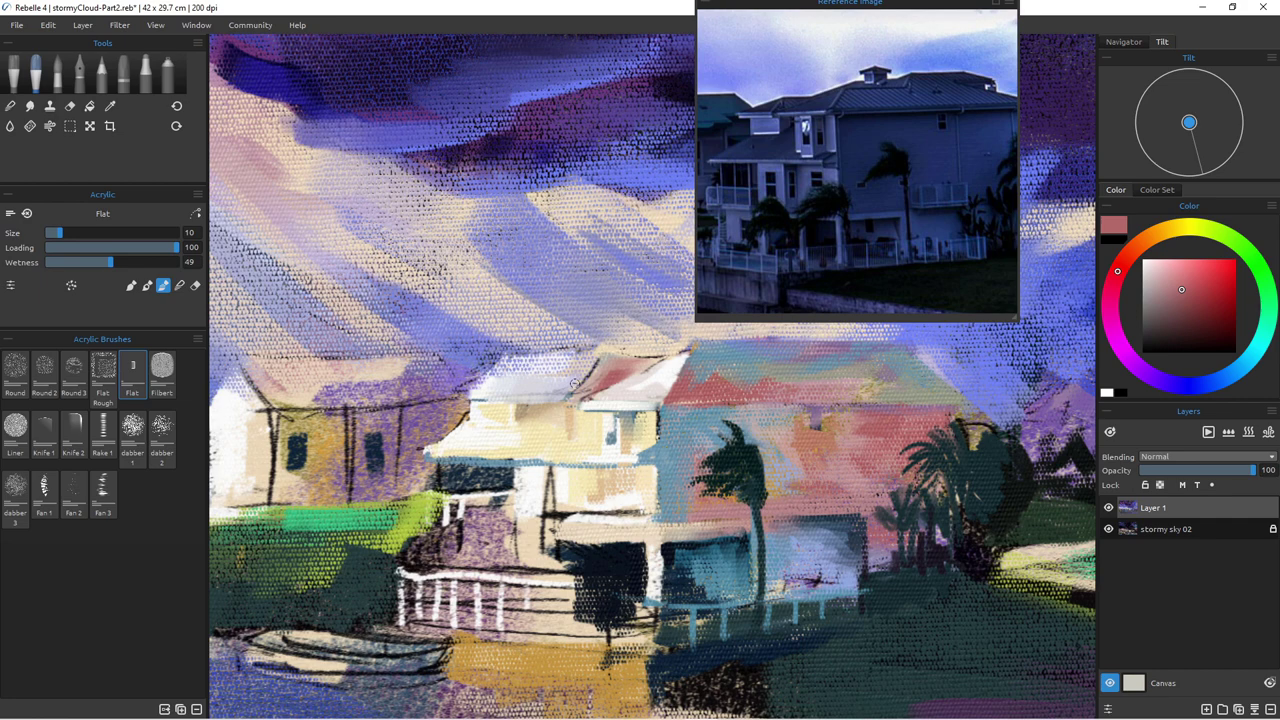
left_click_drag(592, 381, 578, 395)
Step: Touch up the upper wall and lower roof with sampled cream and near-white, using a small Flat brush of size 5 to 6
left_click(502, 412, "alt")
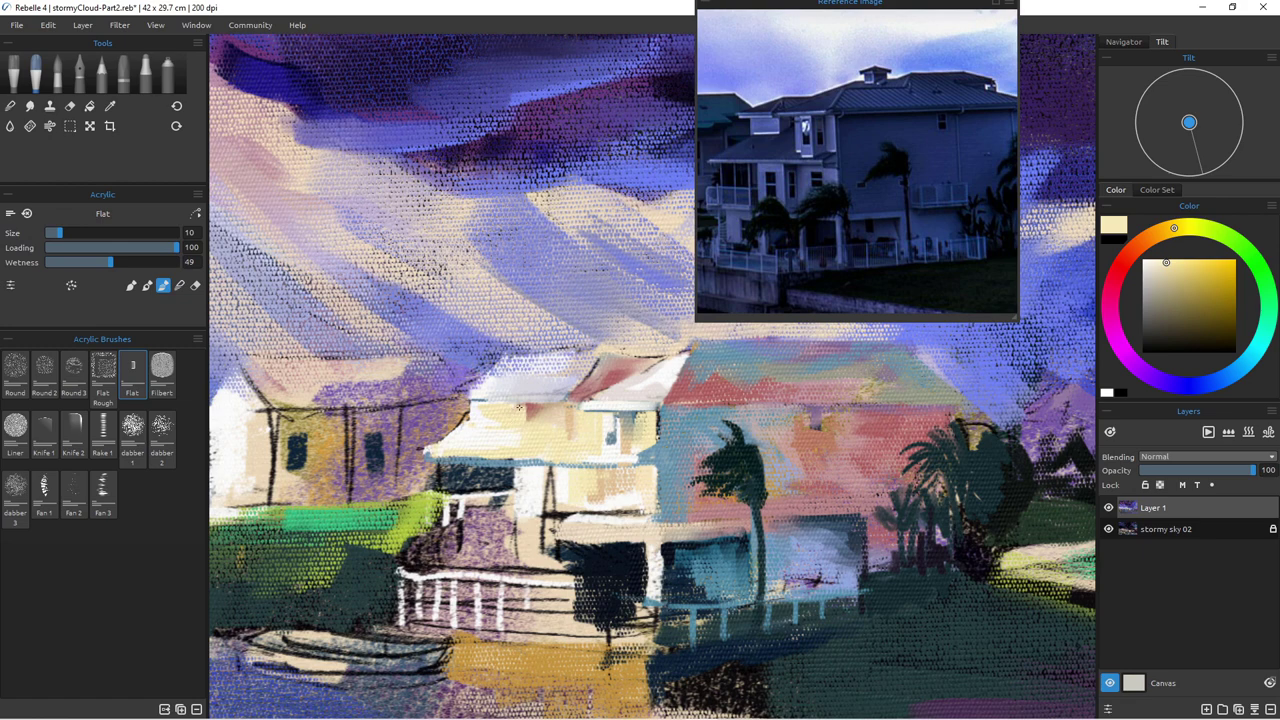
left_click(491, 430, "alt")
key("bracketleft")
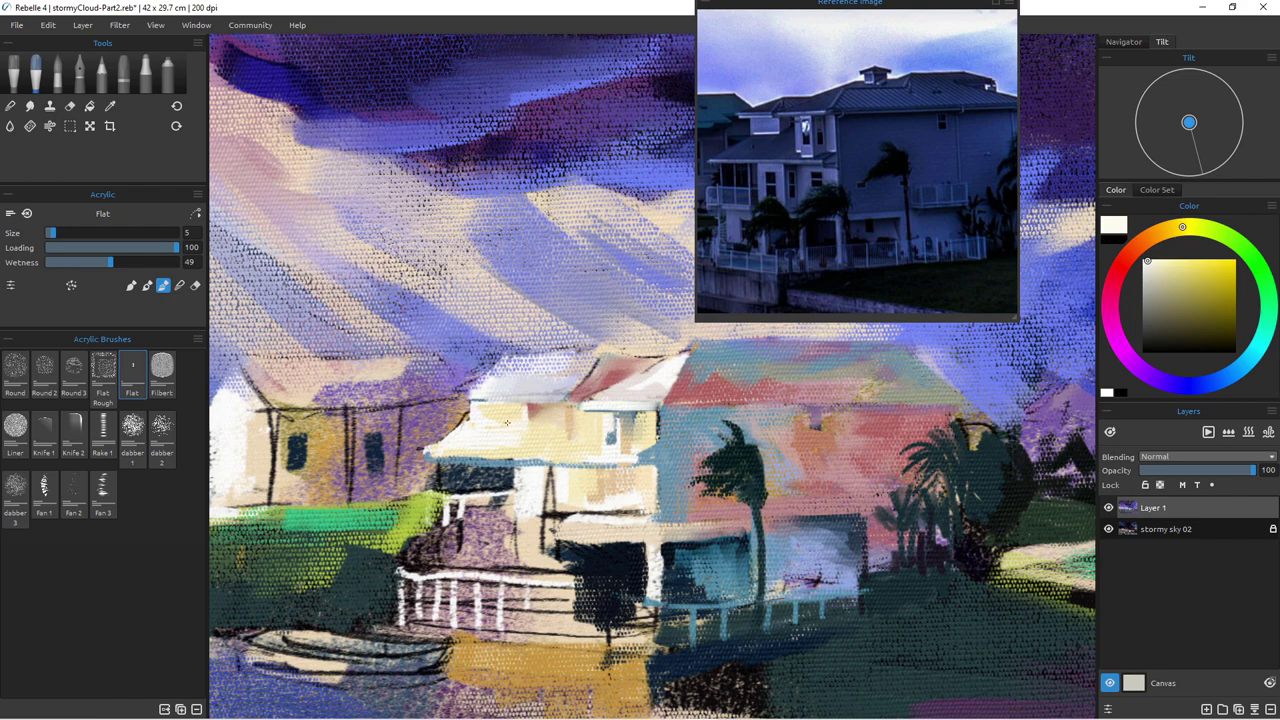
left_click(536, 437, "alt")
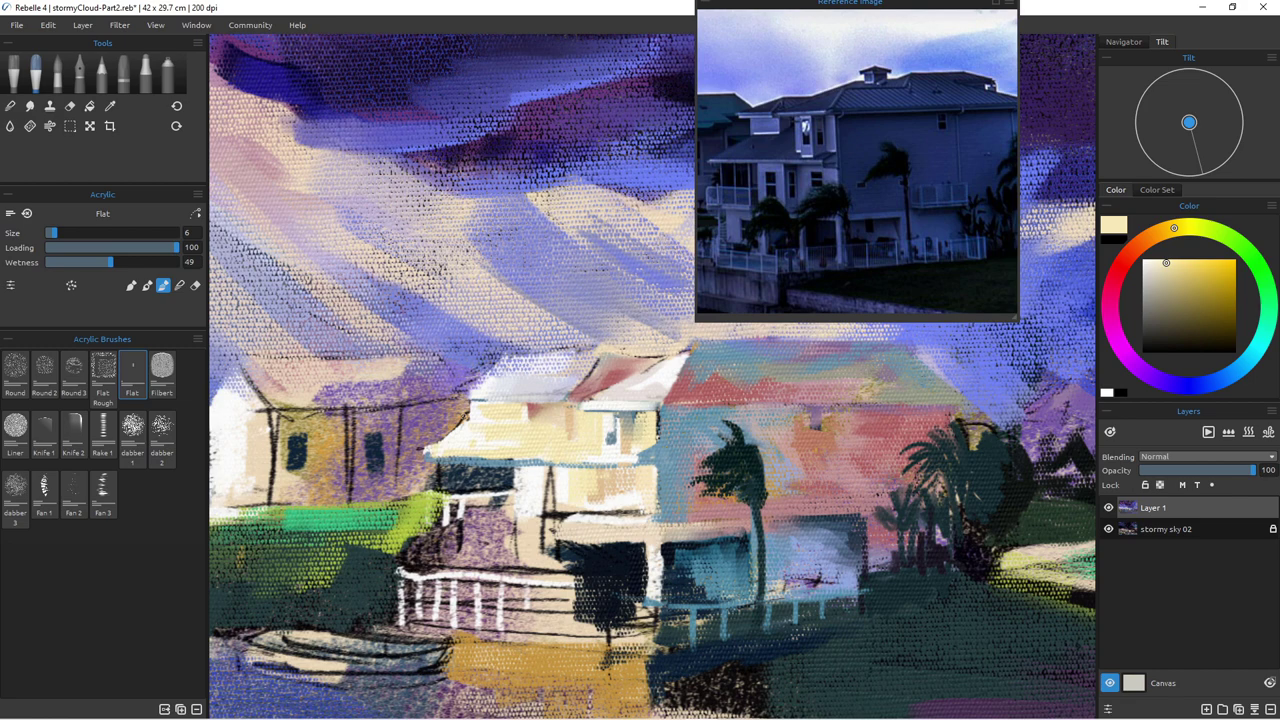
Step: Paint three white porch columns down from the lower roof with the Flat brush at size 6
left_click(532, 485, "alt")
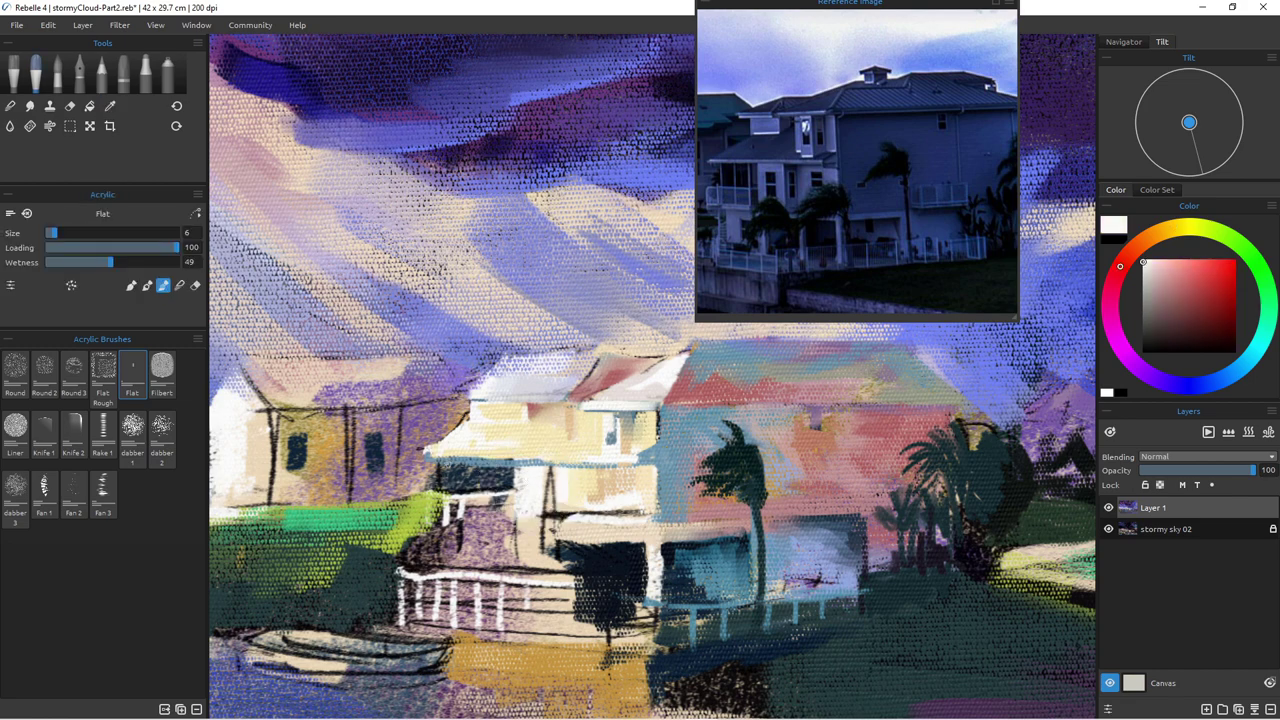
left_click_drag(445, 458, 449, 546)
left_click_drag(471, 460, 472, 542)
left_click_drag(470, 464, 470, 538)
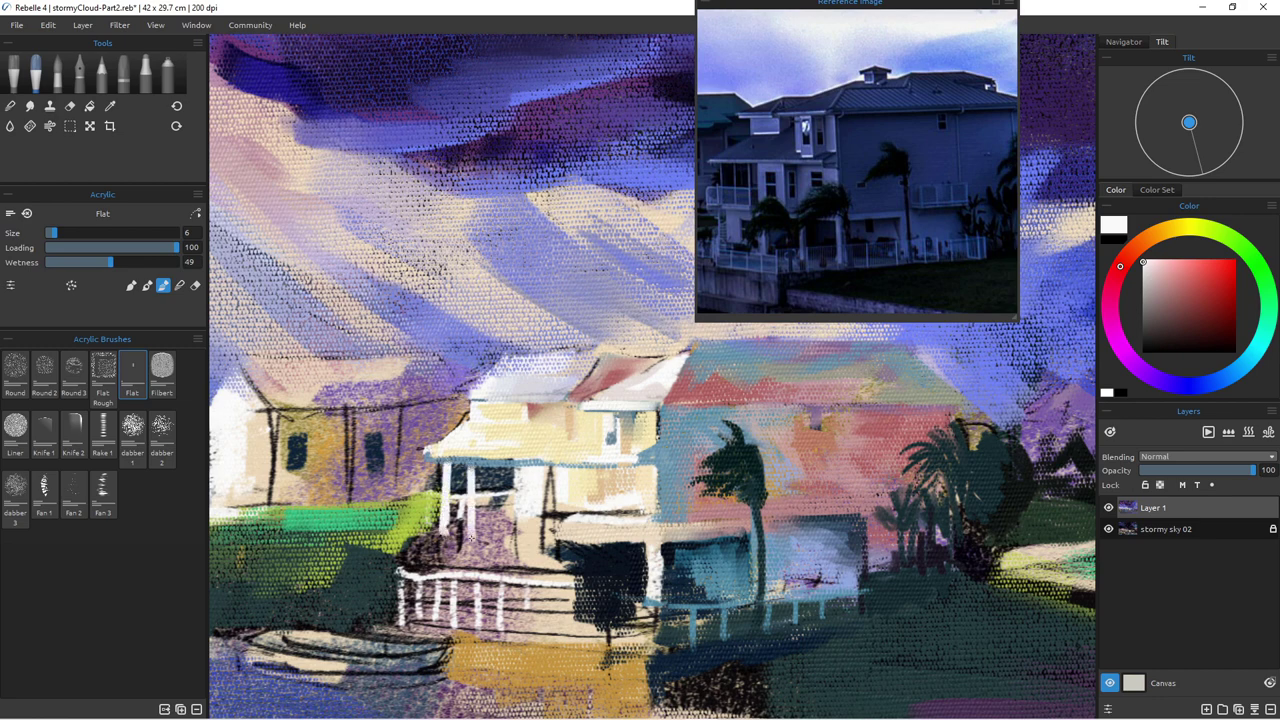
left_click_drag(494, 460, 496, 558)
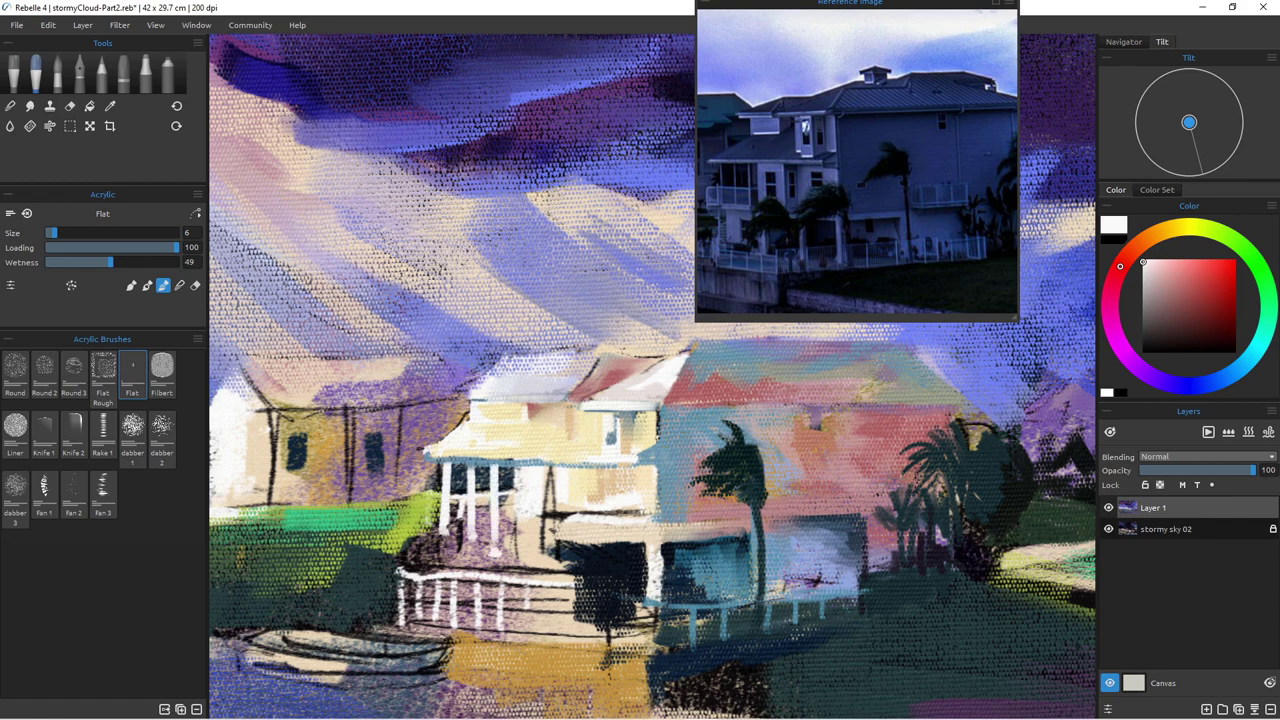
Step: Fill the gaps between and beside the porch columns with muted mauve
left_click(625, 565, "alt")
left_click_drag(508, 472, 507, 519)
left_click_drag(501, 471, 516, 518)
left_click_drag(486, 472, 479, 520)
left_click(431, 419, "alt")
mouse_move(480, 476)
left_mouse_down()
mouse_move(480, 526)
mouse_move(505, 526)
mouse_move(500, 492)
mouse_move(512, 531)
left_mouse_up()
mouse_move(463, 477)
left_mouse_down()
mouse_move(463, 526)
mouse_move(451, 514)
left_mouse_up()
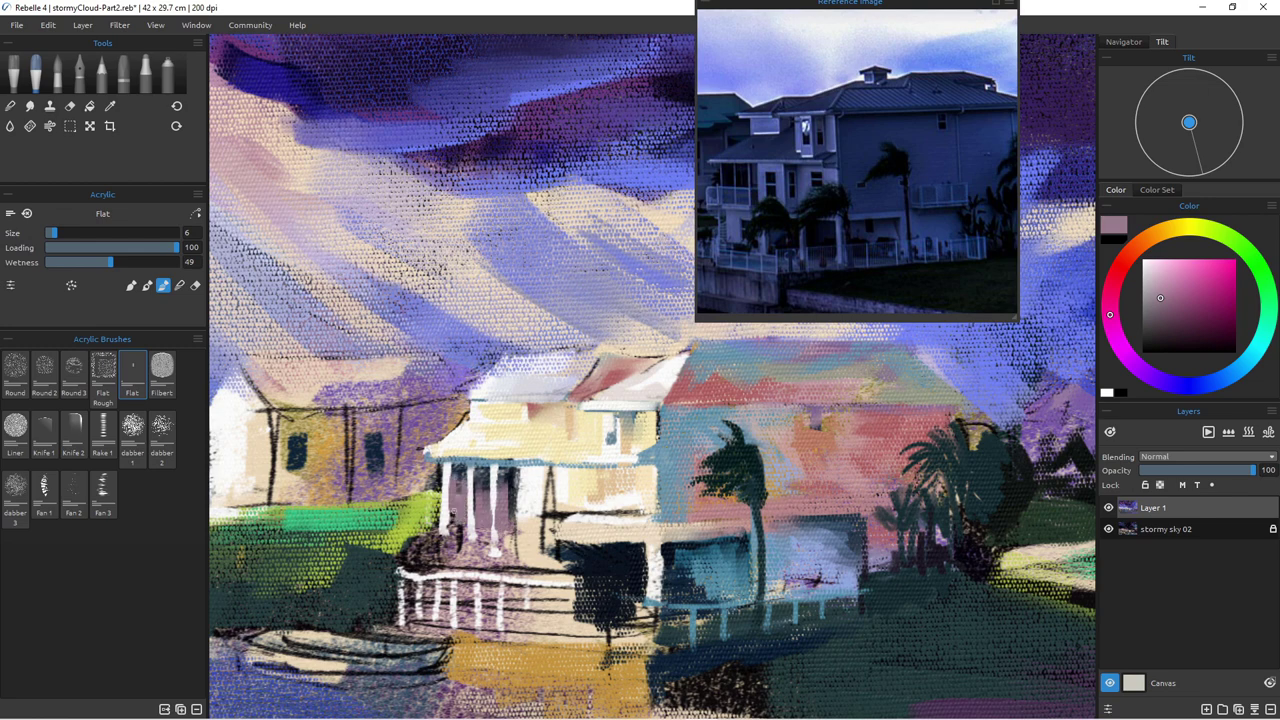
left_click_drag(467, 466, 466, 503)
Step: Add small strokes of sampled cream and light tan around the porch columns
left_click(520, 436, "alt")
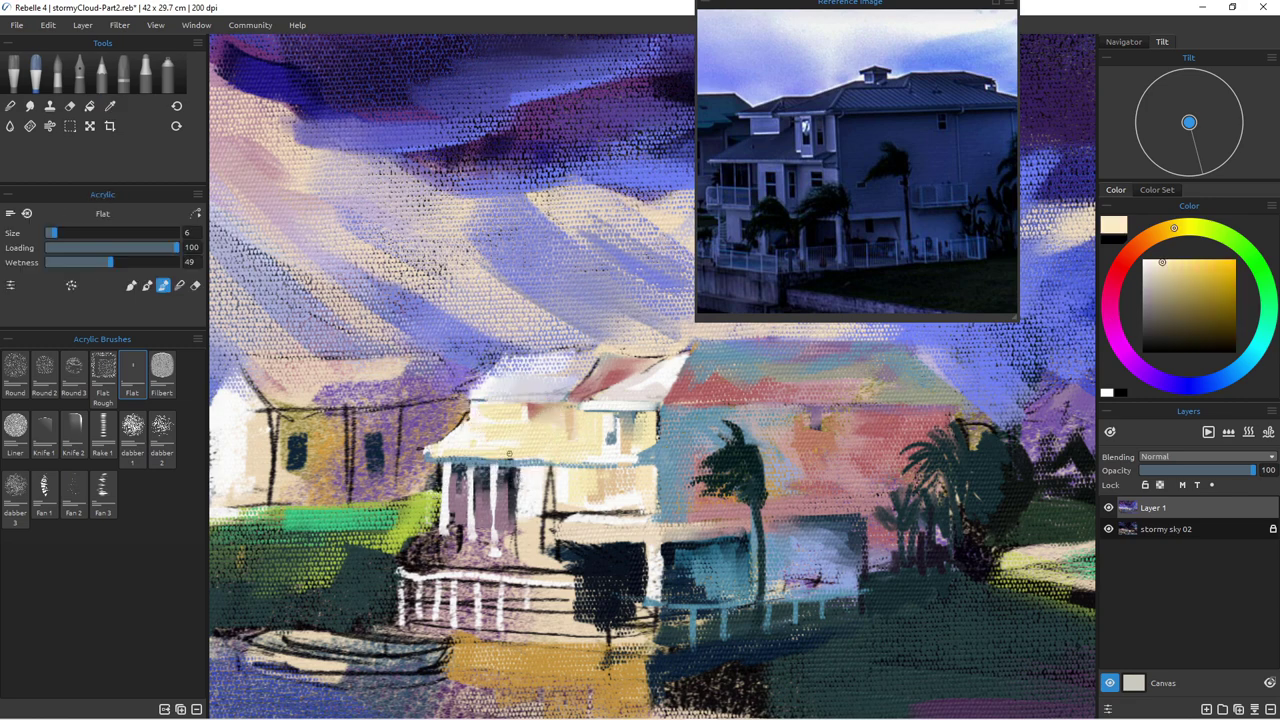
mouse_move(491, 475)
left_mouse_down()
mouse_move(491, 508)
mouse_move(496, 498)
mouse_move(474, 508)
left_mouse_up()
left_click(627, 433, "alt")
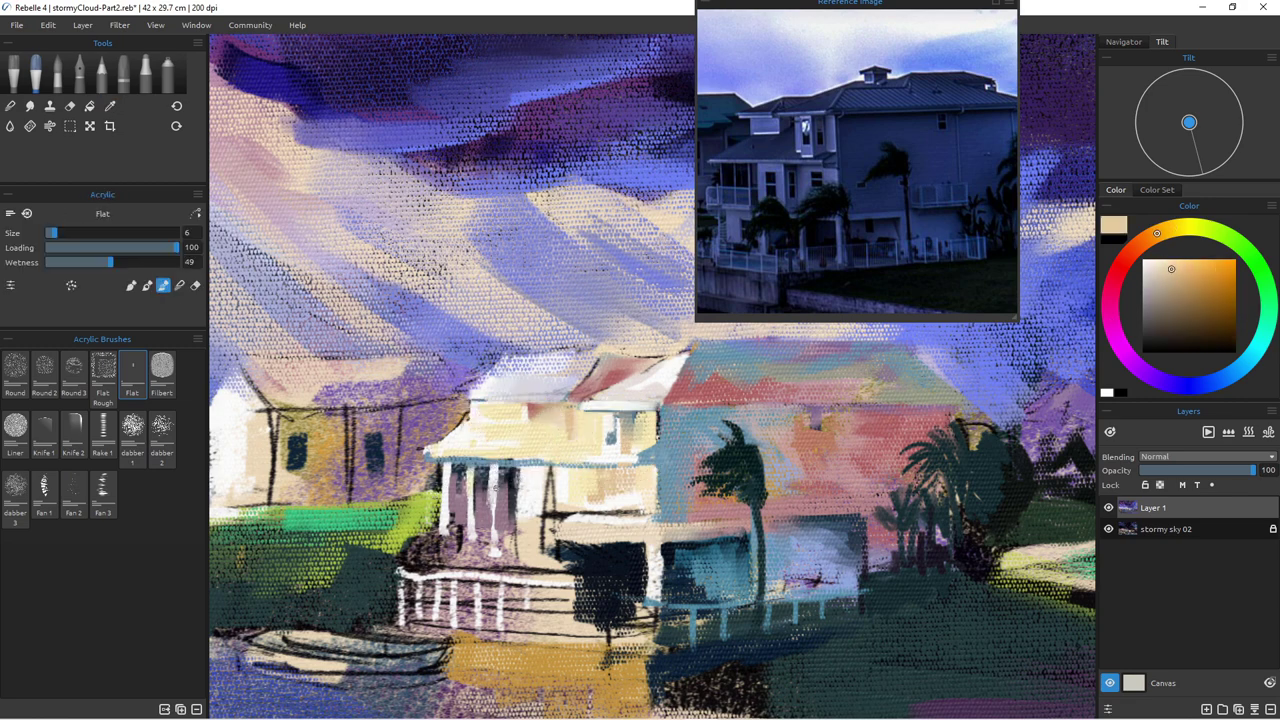
mouse_move(493, 466)
left_mouse_down()
mouse_move(492, 508)
mouse_move(441, 463)
mouse_move(476, 503)
mouse_move(497, 473)
mouse_move(486, 504)
left_mouse_up()
Step: Darken the recesses behind the porch columns under the lower roof with sampled dark blue-grey
left_click(452, 468, "alt")
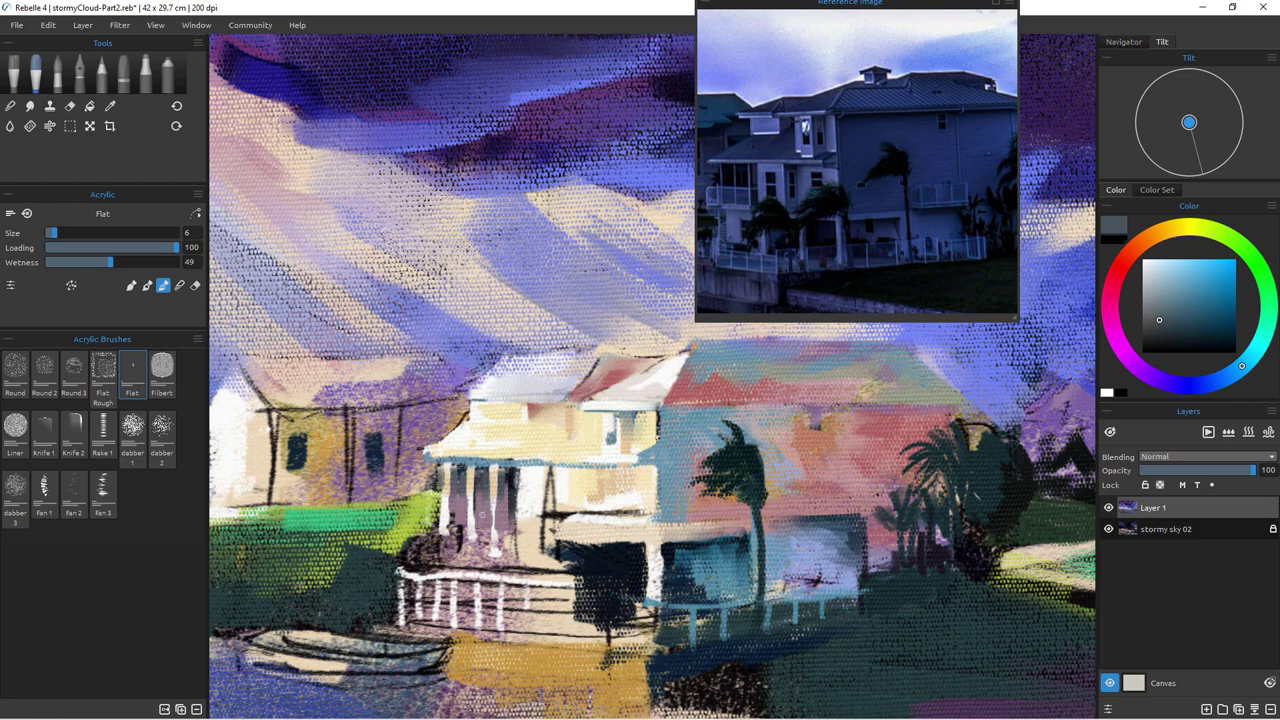
left_click(485, 478, "alt")
left_click_drag(487, 469, 487, 510)
mouse_move(488, 466)
left_mouse_down()
mouse_move(490, 486)
mouse_move(466, 513)
left_mouse_up()
left_click_drag(464, 465, 466, 528)
mouse_move(440, 464)
left_mouse_down()
mouse_move(439, 520)
mouse_move(449, 502)
mouse_move(452, 527)
left_mouse_up()
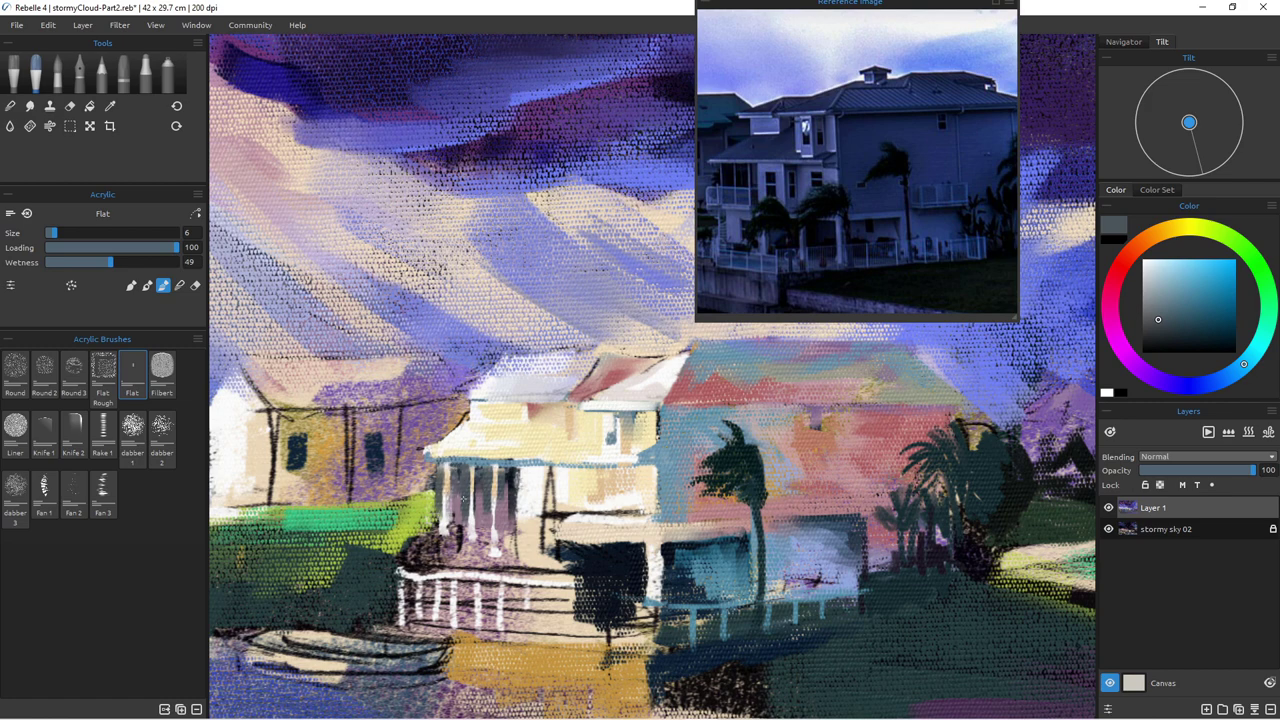
left_click_drag(506, 473, 506, 508)
Step: Add sampled mauve strokes to the wall beside the porch and cover its dark sketch lines with sampled light tan
left_click(502, 494, "alt")
mouse_move(530, 478)
left_mouse_down()
mouse_move(526, 528)
mouse_move(556, 501)
left_mouse_up()
left_click(566, 406, "alt")
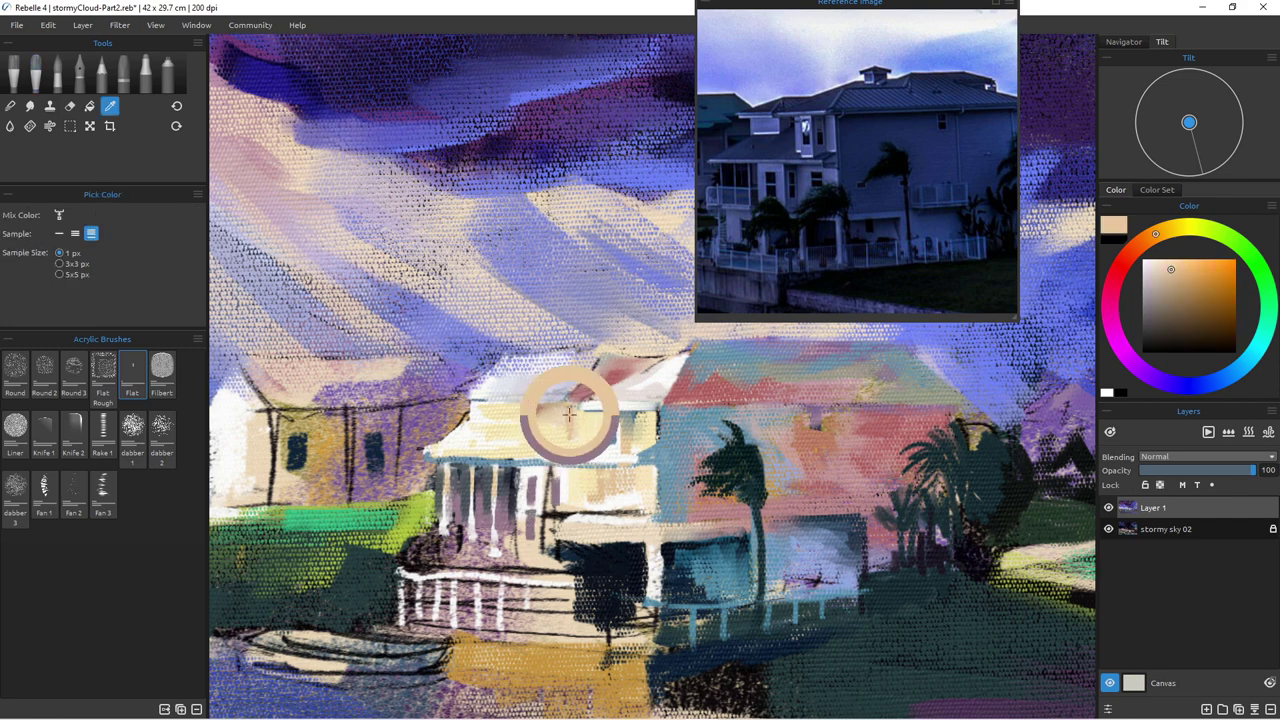
left_click_drag(560, 478, 551, 533)
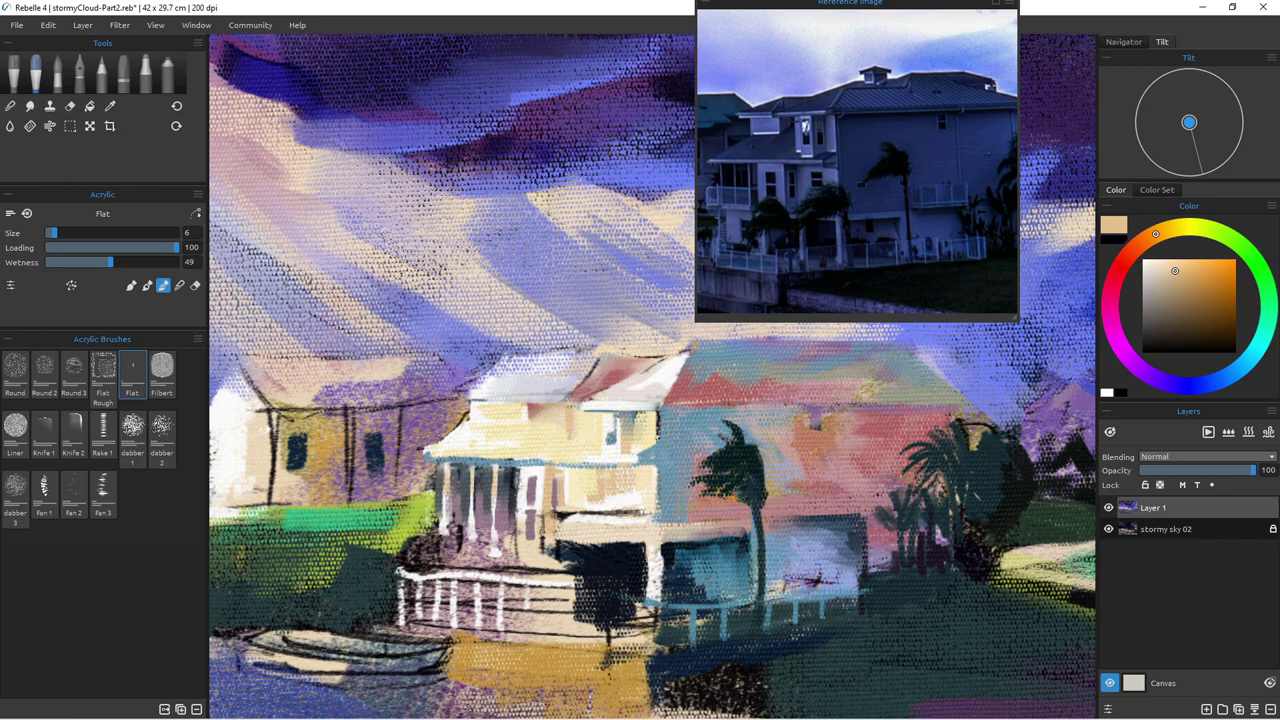
Step: Paint sampled white vertical frame strokes on the wall beside the porch columns and a white stroke along the ledge below
left_click(528, 502, "alt")
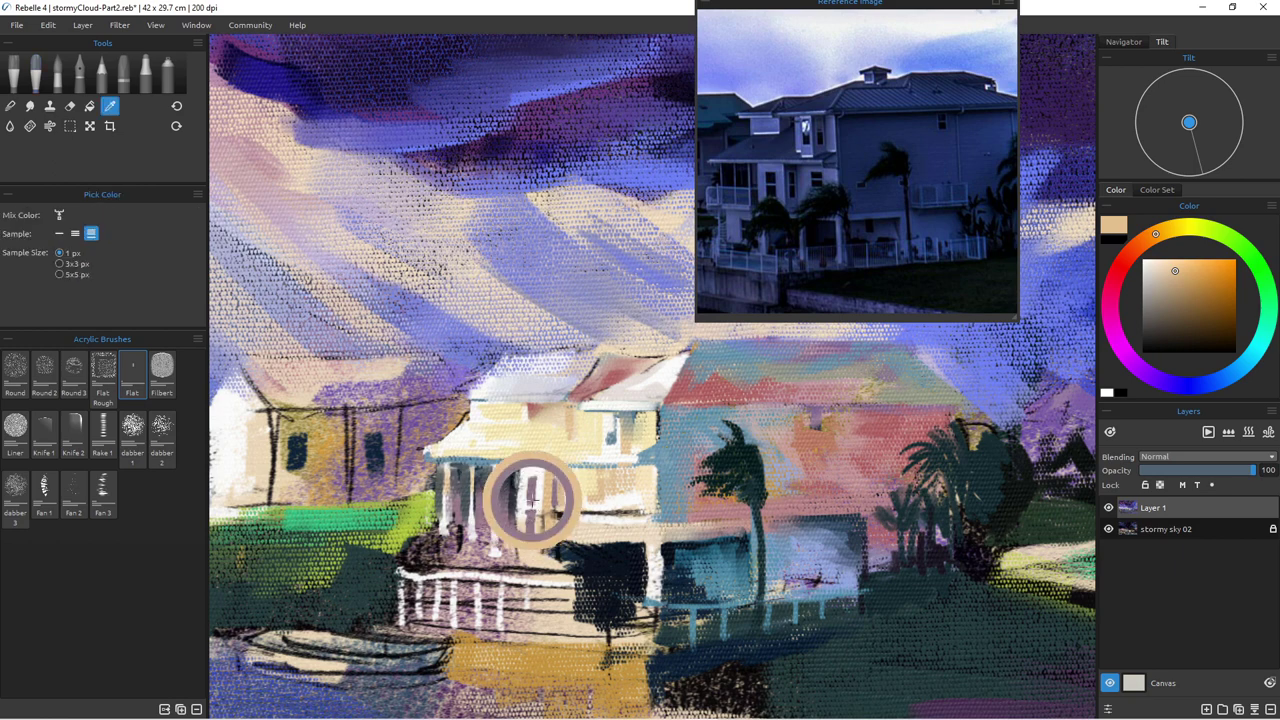
left_click(539, 469, "alt")
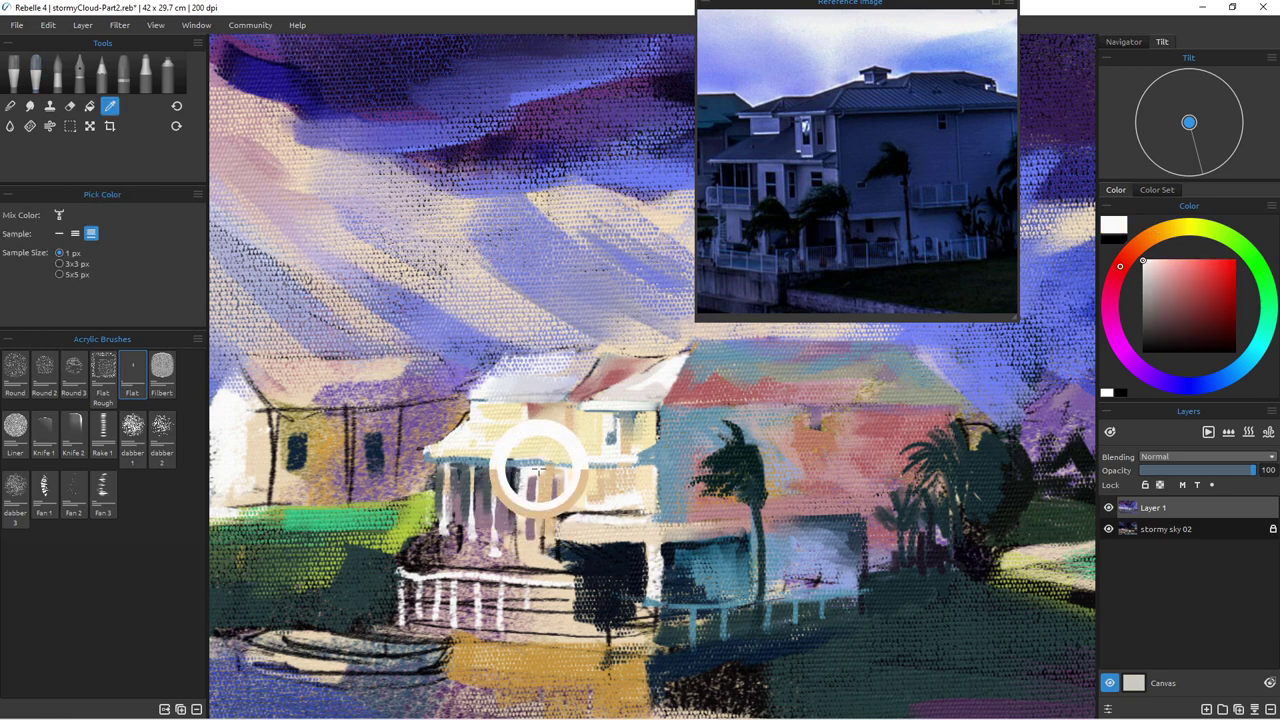
left_click_drag(541, 516, 541, 534)
left_click_drag(543, 470, 543, 541)
left_click_drag(520, 466, 519, 556)
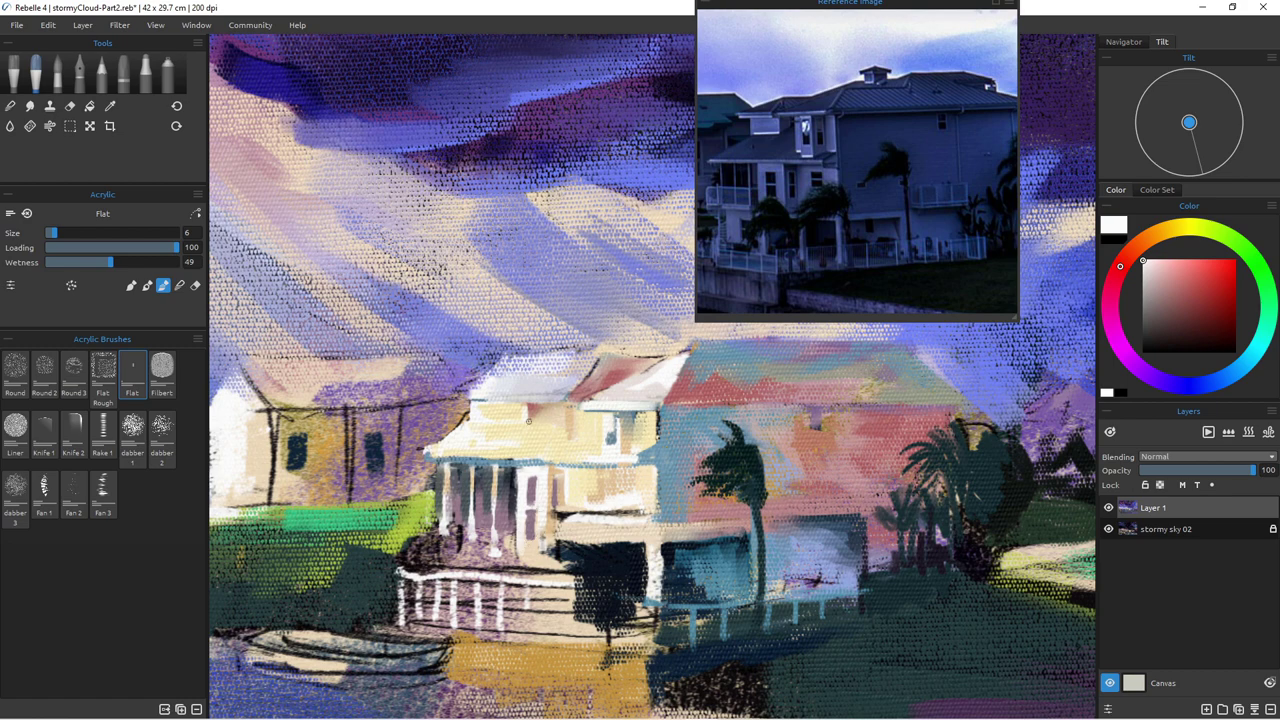
left_click_drag(553, 537, 620, 542)
Step: Add sampled mauve window shapes to the cream wall below the upper window
left_click(543, 498, "alt")
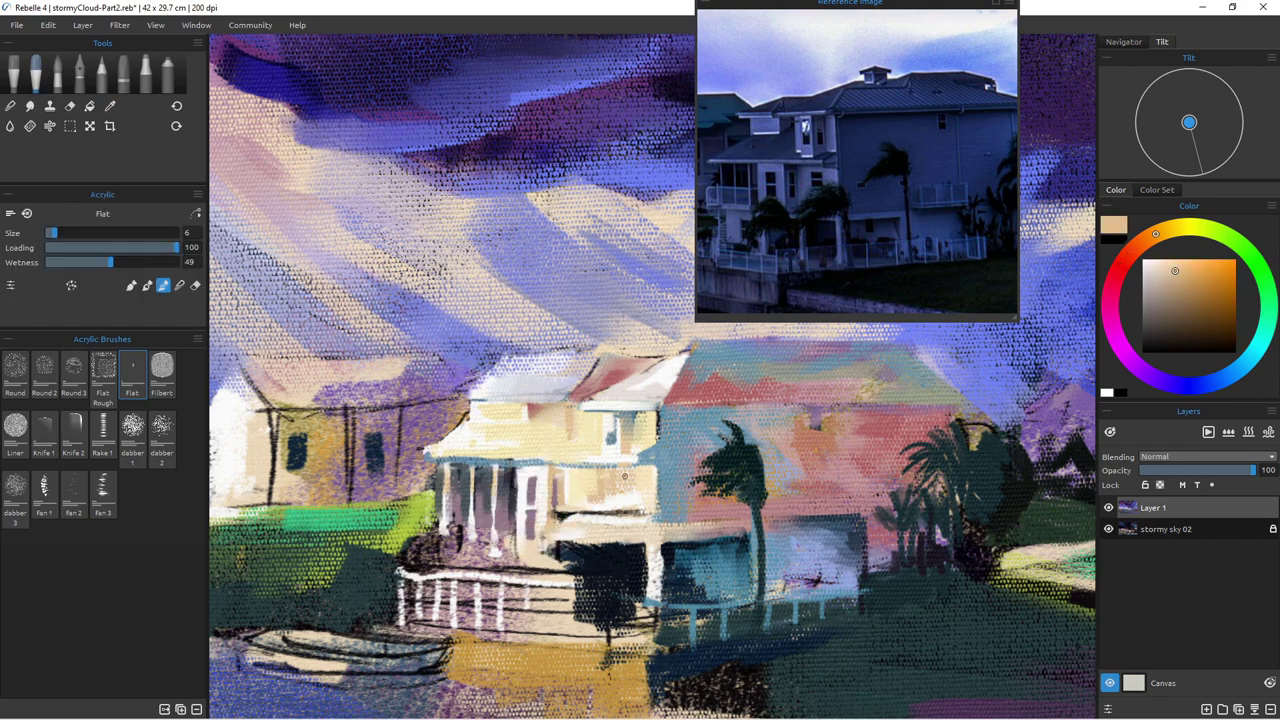
left_click(530, 490, "alt")
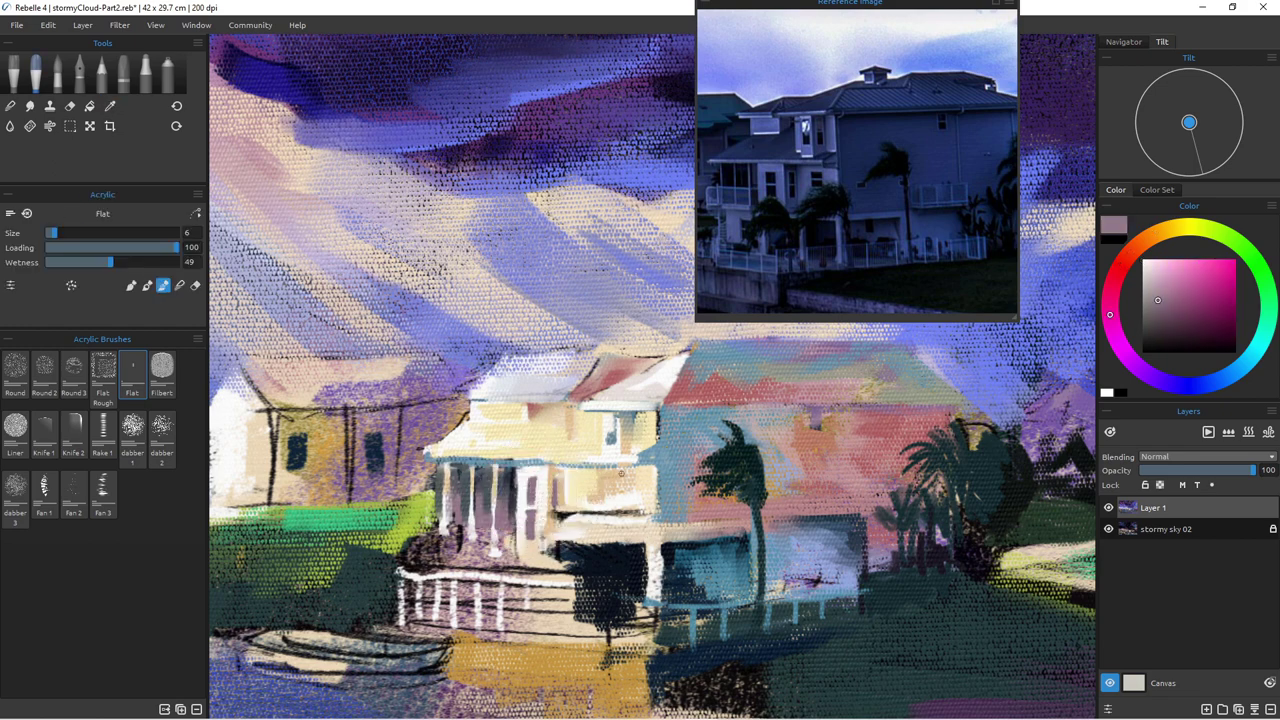
mouse_move(626, 474)
left_mouse_down()
mouse_move(602, 481)
mouse_move(630, 495)
mouse_move(603, 484)
mouse_move(557, 510)
left_mouse_up()
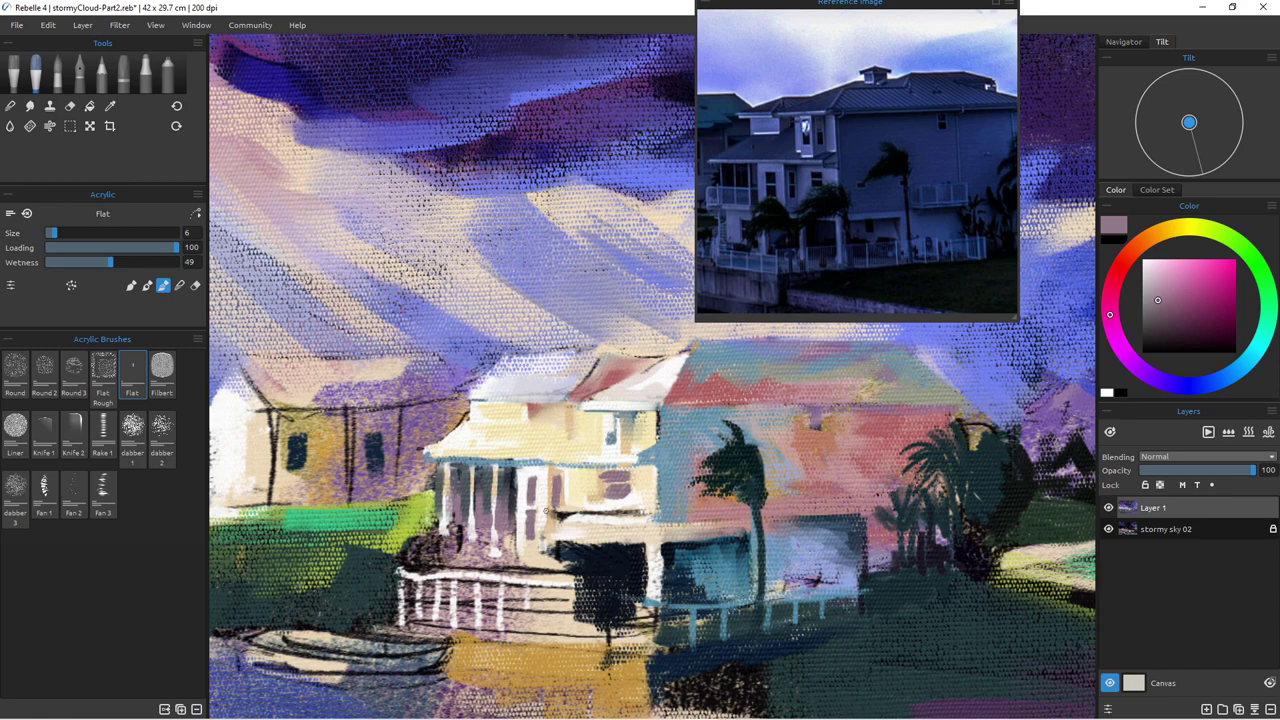
Step: Touch up the lower roof's edge above the porch columns with thin sampled white strokes at brush size 3
left_click(601, 460, "alt")
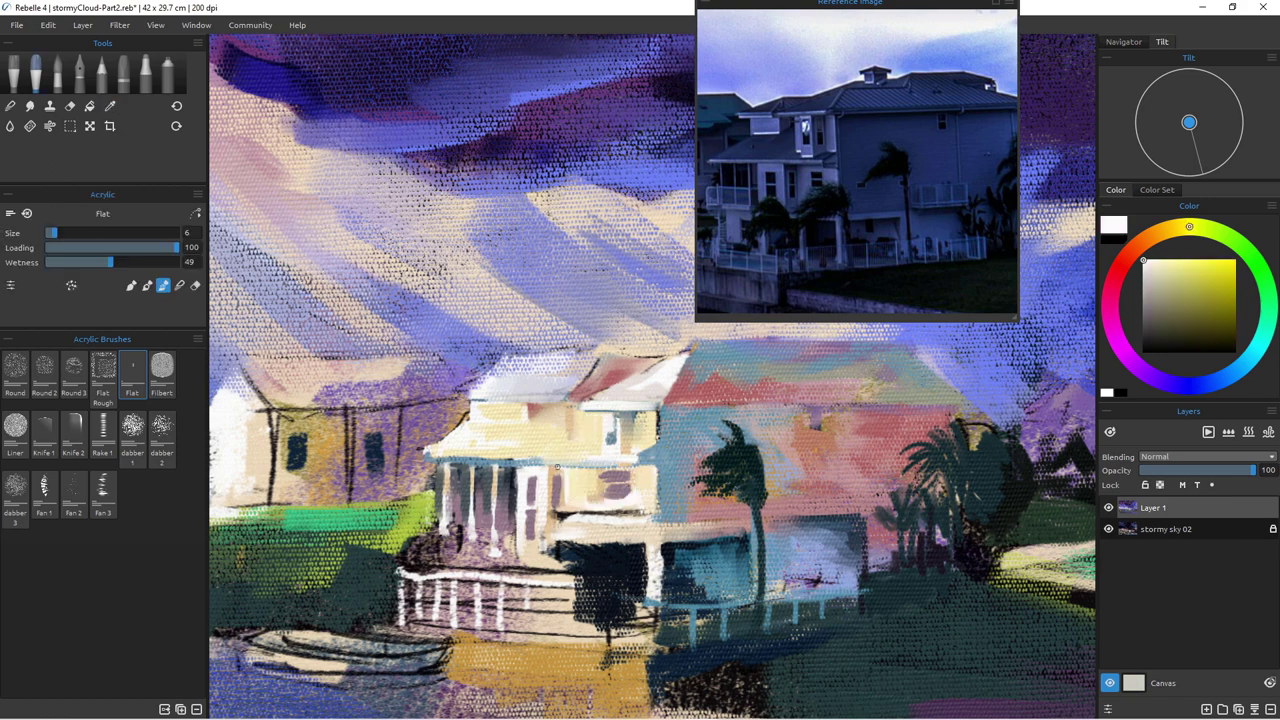
key("b")
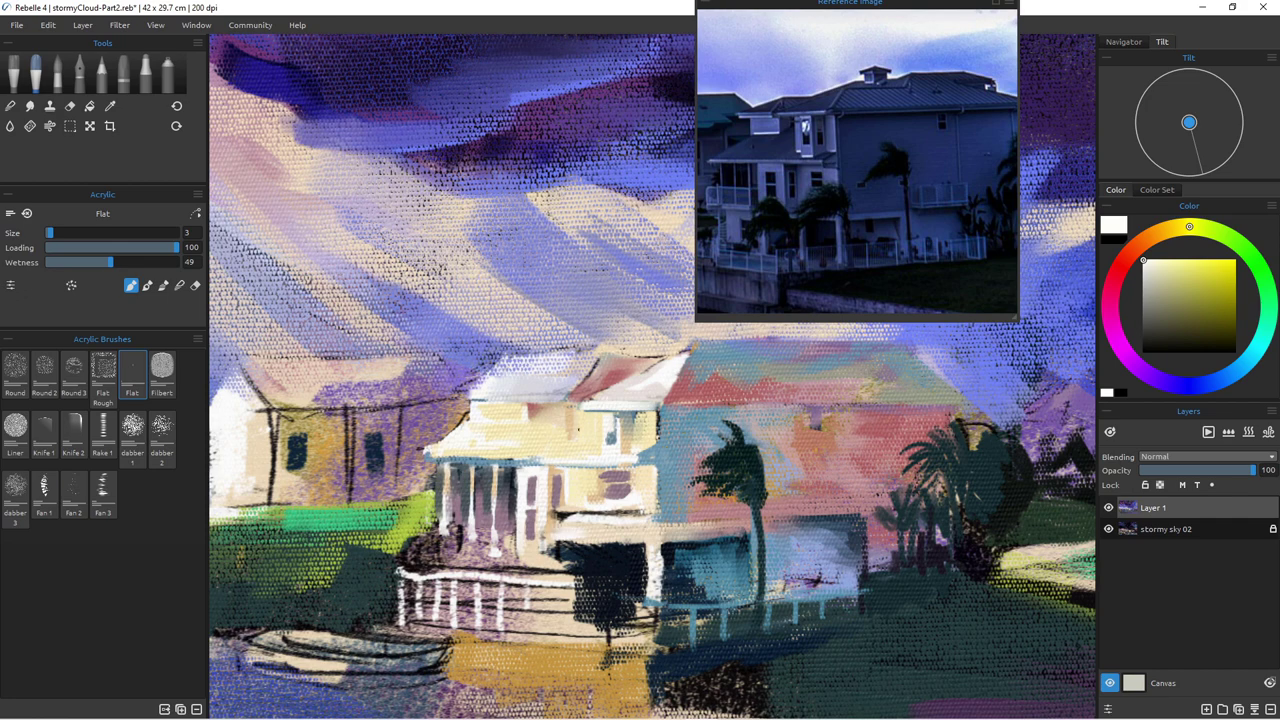
mouse_move(473, 460)
left_mouse_down()
mouse_move(542, 461)
mouse_move(471, 461)
mouse_move(497, 460)
left_mouse_up()
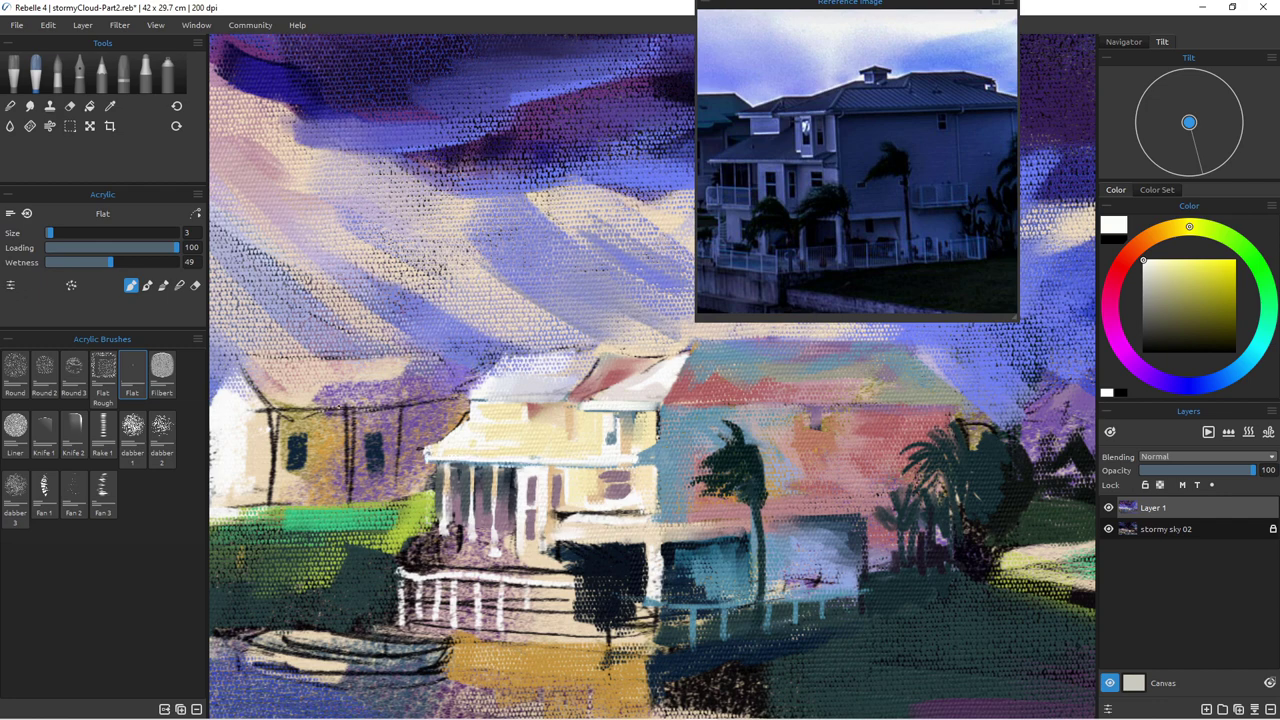
Step: Paint a dark green windblown palm over the house corner beside the ledge, using a larger brush and the existing palm's sampled colour
left_click(735, 467, "alt")
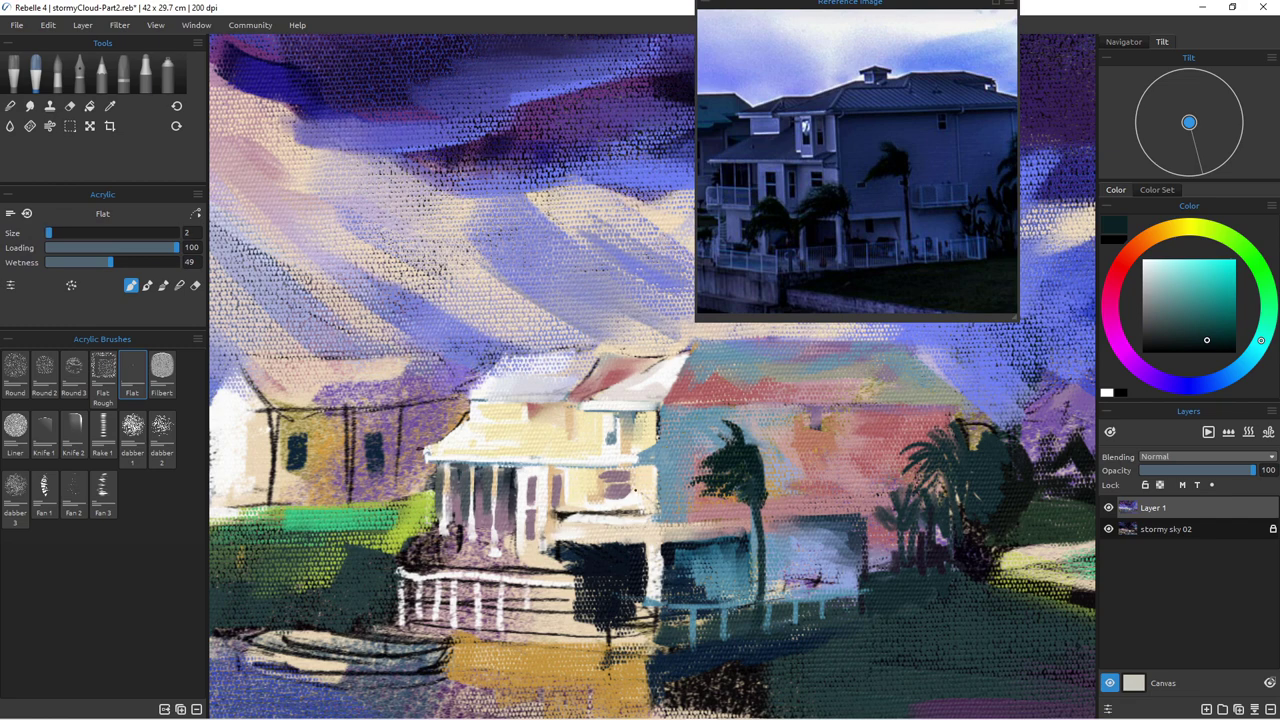
key("]")
key("]")
key("]")
key("]")
key("]")
key("]")
key("]")
key("]")
key("]")
key("]")
key("]")
key("]")
key("]")
key("]")
mouse_move(642, 488)
left_mouse_down()
mouse_move(656, 525)
mouse_move(636, 523)
mouse_move(657, 531)
mouse_move(629, 521)
mouse_move(609, 541)
mouse_move(630, 546)
mouse_move(624, 526)
mouse_move(612, 540)
mouse_move(656, 526)
mouse_move(662, 594)
left_mouse_up()
Step: Paint a second, smaller dark green palm in front of the porch, with thin trunks reaching down to the fence
key("[")
key("[")
key("[")
key("[")
key("[")
key("[")
key("[")
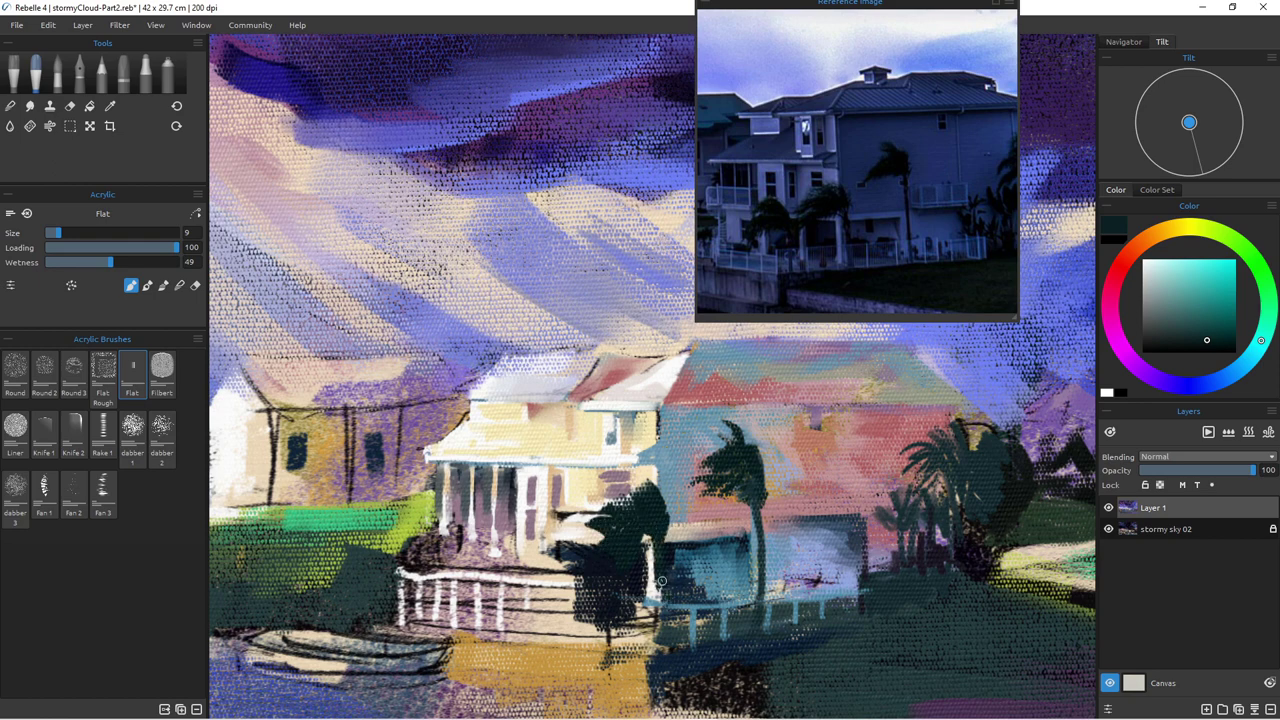
mouse_move(527, 516)
left_mouse_down()
mouse_move(560, 546)
mouse_move(515, 547)
mouse_move(515, 566)
mouse_move(544, 548)
mouse_move(557, 564)
mouse_move(528, 554)
mouse_move(516, 575)
mouse_move(496, 566)
mouse_move(512, 552)
mouse_move(510, 585)
mouse_move(537, 564)
left_mouse_up()
key("[")
left_click_drag(553, 572, 555, 646)
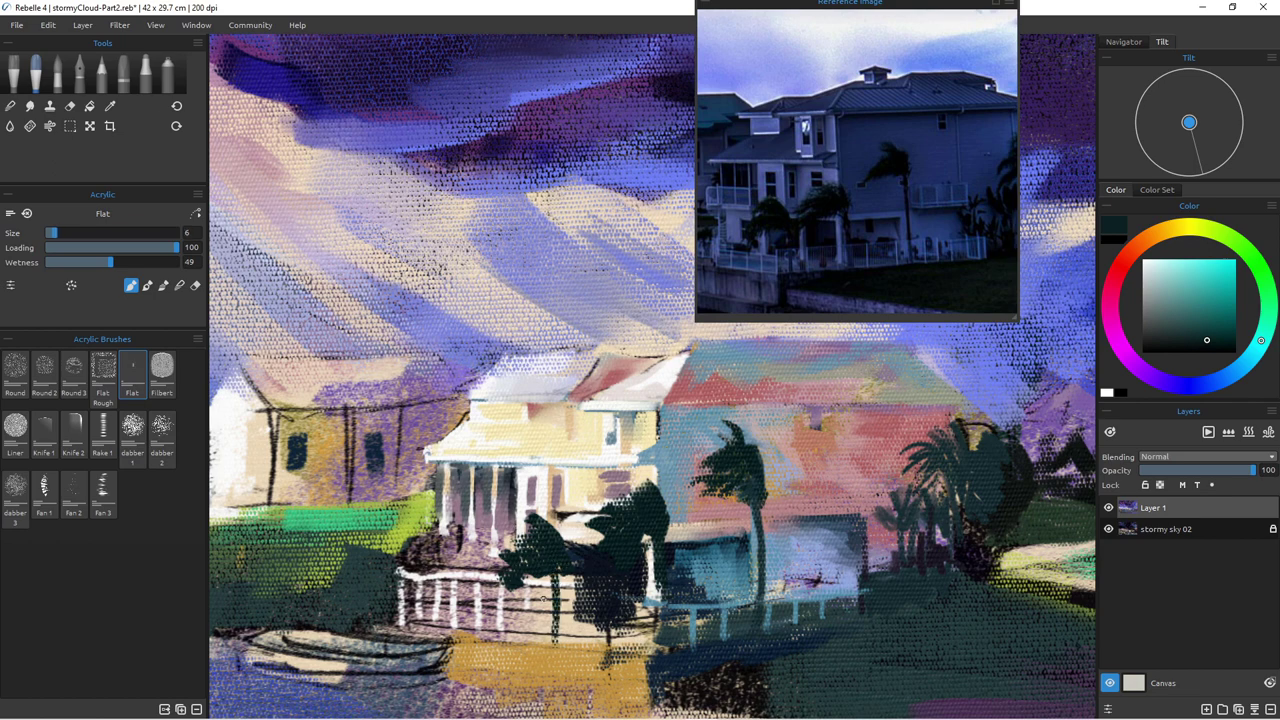
left_click_drag(555, 573, 557, 643)
left_click_drag(545, 577, 545, 642)
left_click_drag(522, 569, 524, 616)
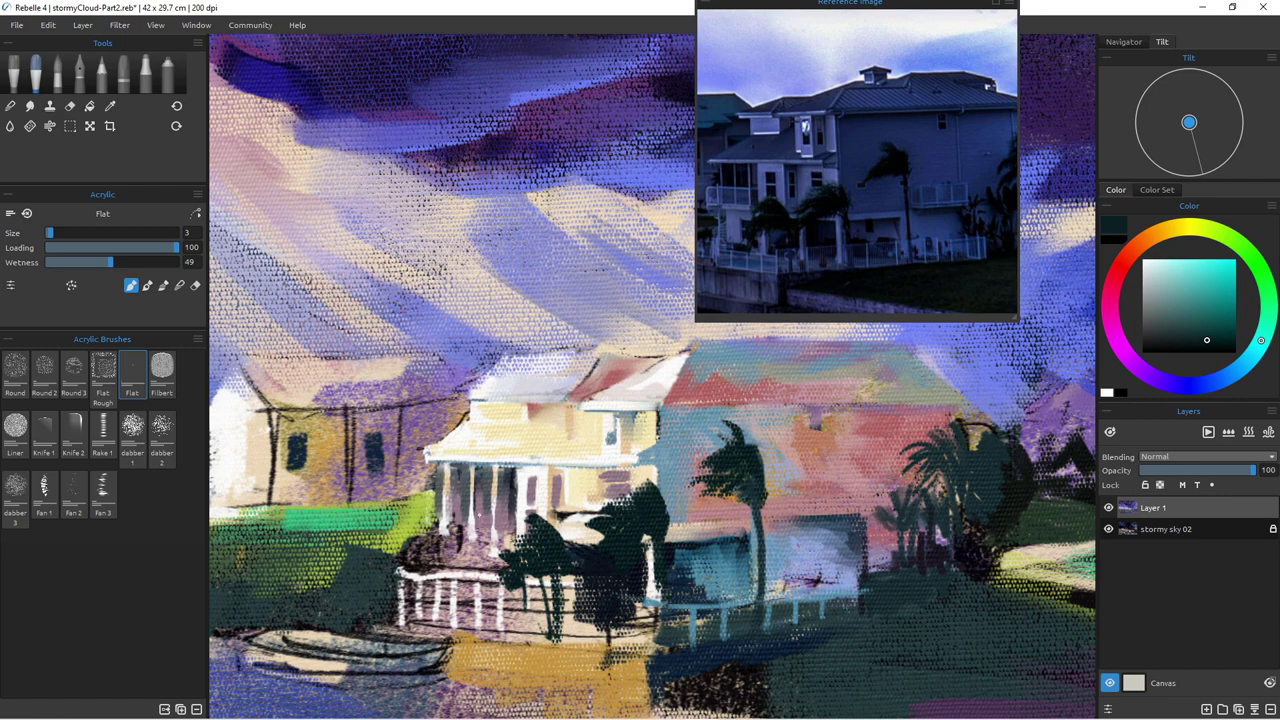
Step: Fill the wall below the porch with sampled pinkish mauve and add sampled yellow-green grass strokes beside it
left_click(478, 519, "alt")
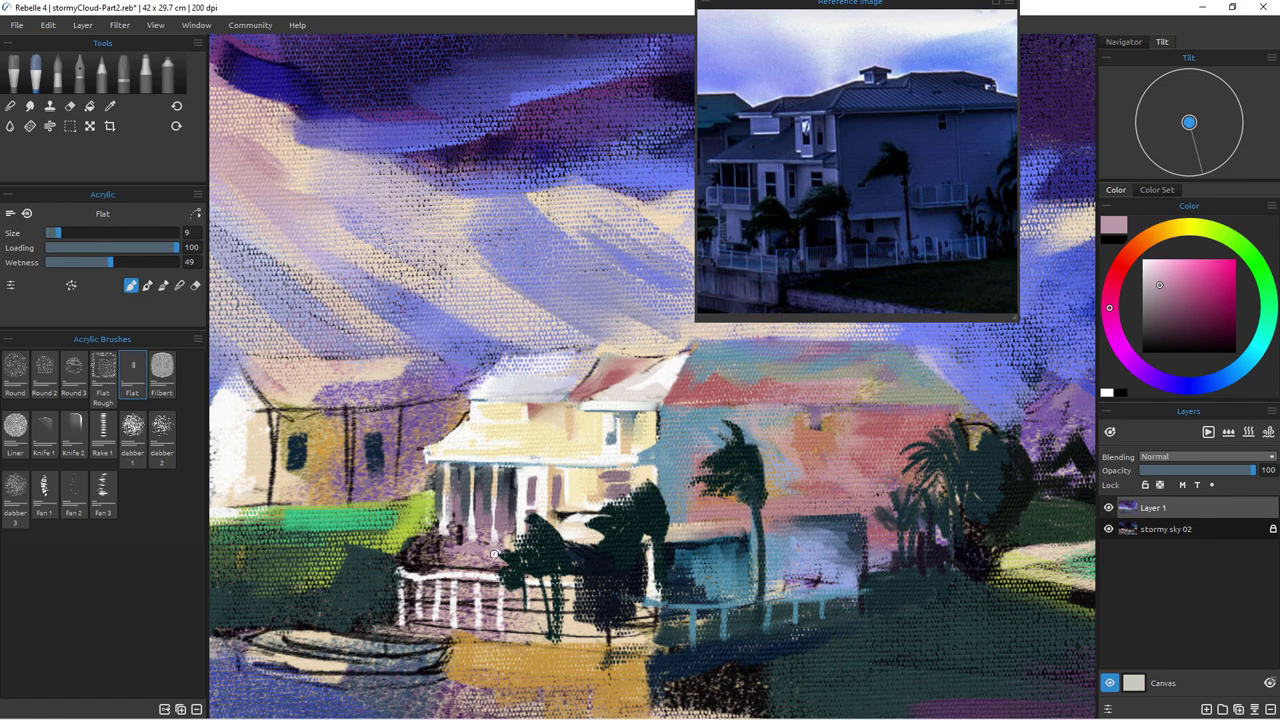
mouse_move(452, 552)
left_mouse_down()
mouse_move(490, 566)
mouse_move(478, 576)
mouse_move(500, 588)
mouse_move(442, 575)
left_mouse_up()
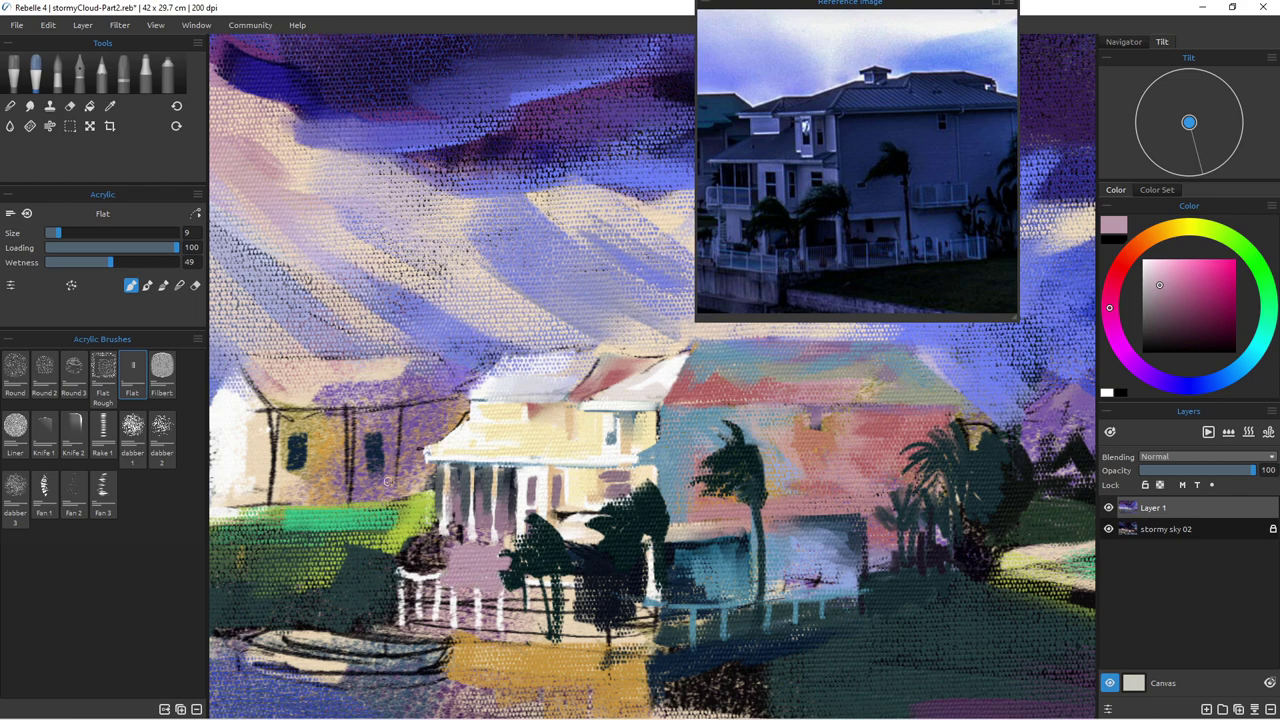
left_click(415, 518, "alt")
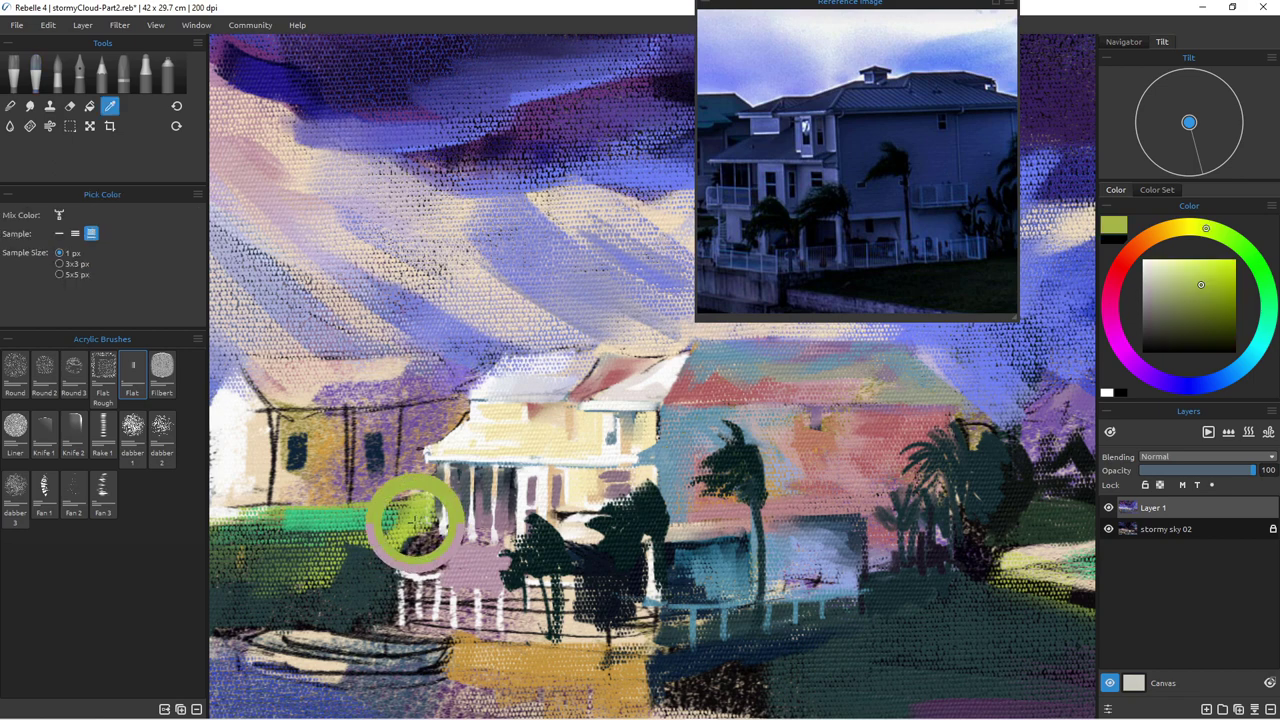
left_click_drag(428, 545, 433, 530)
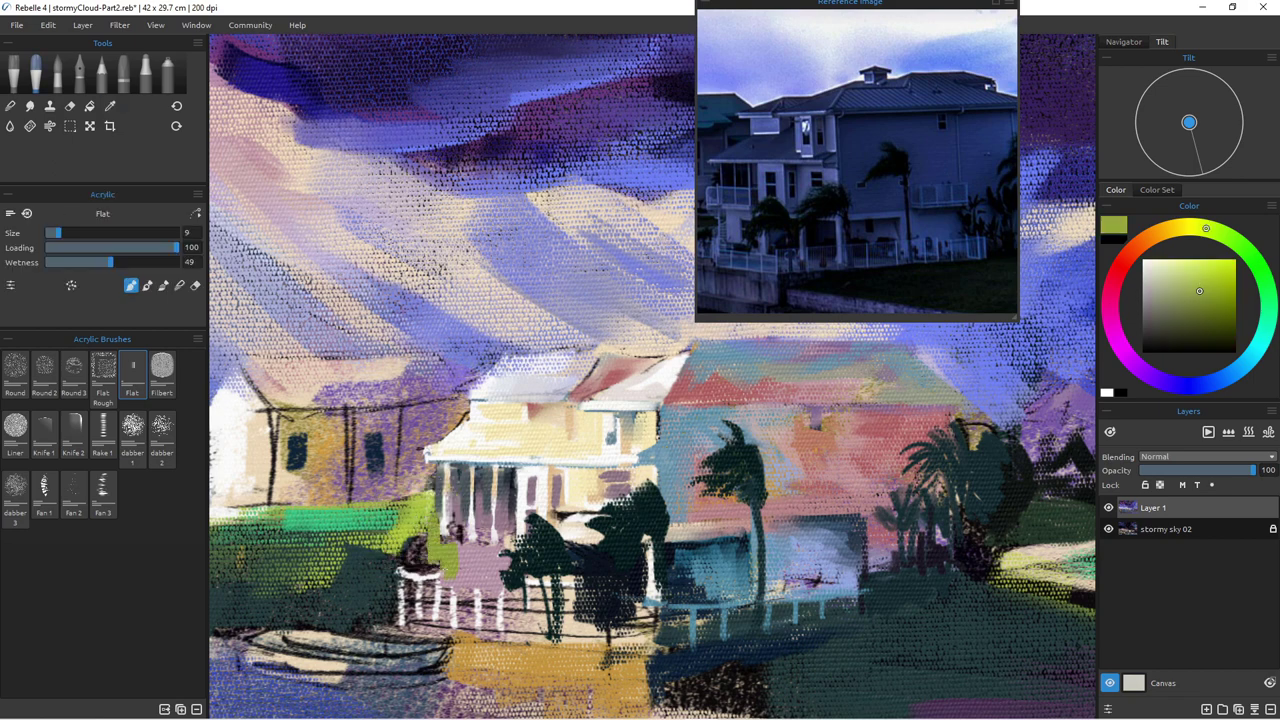
Step: Darken the shrubs beside the porch with sampled dark brown and extend the foliage with sampled dark green
left_click(412, 552, "alt")
mouse_move(425, 548)
left_mouse_down()
mouse_move(455, 566)
mouse_move(380, 560)
mouse_move(450, 584)
mouse_move(378, 570)
mouse_move(396, 552)
mouse_move(400, 572)
mouse_move(415, 563)
left_mouse_up()
left_click(358, 572, "alt")
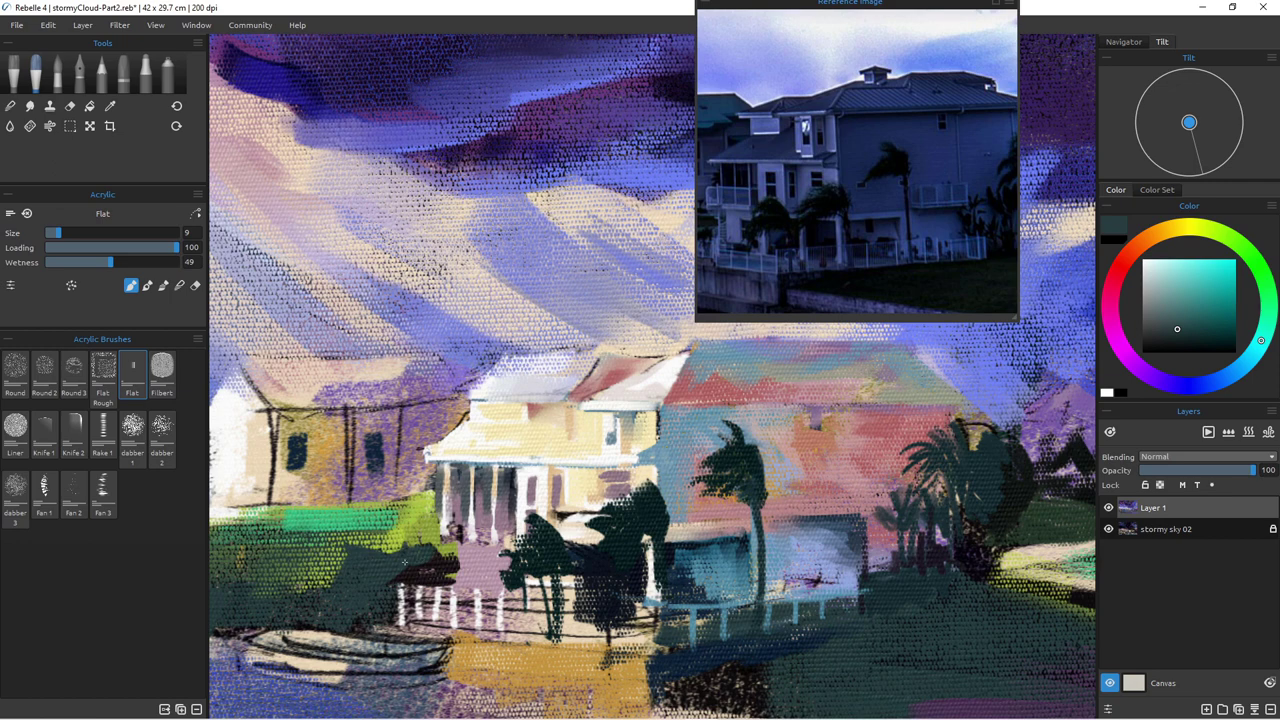
mouse_move(422, 500)
left_mouse_down()
mouse_move(430, 485)
mouse_move(432, 520)
mouse_move(415, 495)
mouse_move(394, 512)
mouse_move(416, 517)
mouse_move(400, 519)
left_mouse_up()
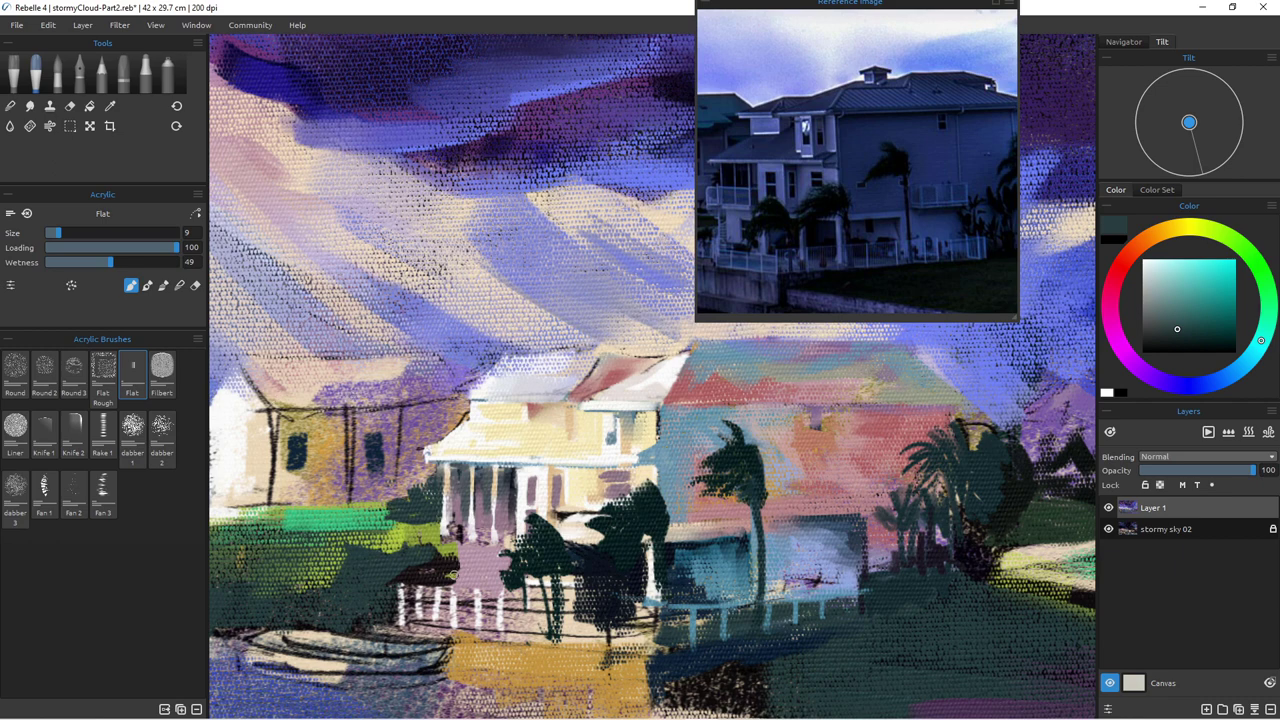
Step: Clean up the wall below the porch with sampled mauve and paint a white ledge along the base of the porch columns
left_click(481, 568, "alt")
mouse_move(465, 548)
left_mouse_down()
mouse_move(464, 590)
mouse_move(460, 550)
mouse_move(461, 573)
left_mouse_up()
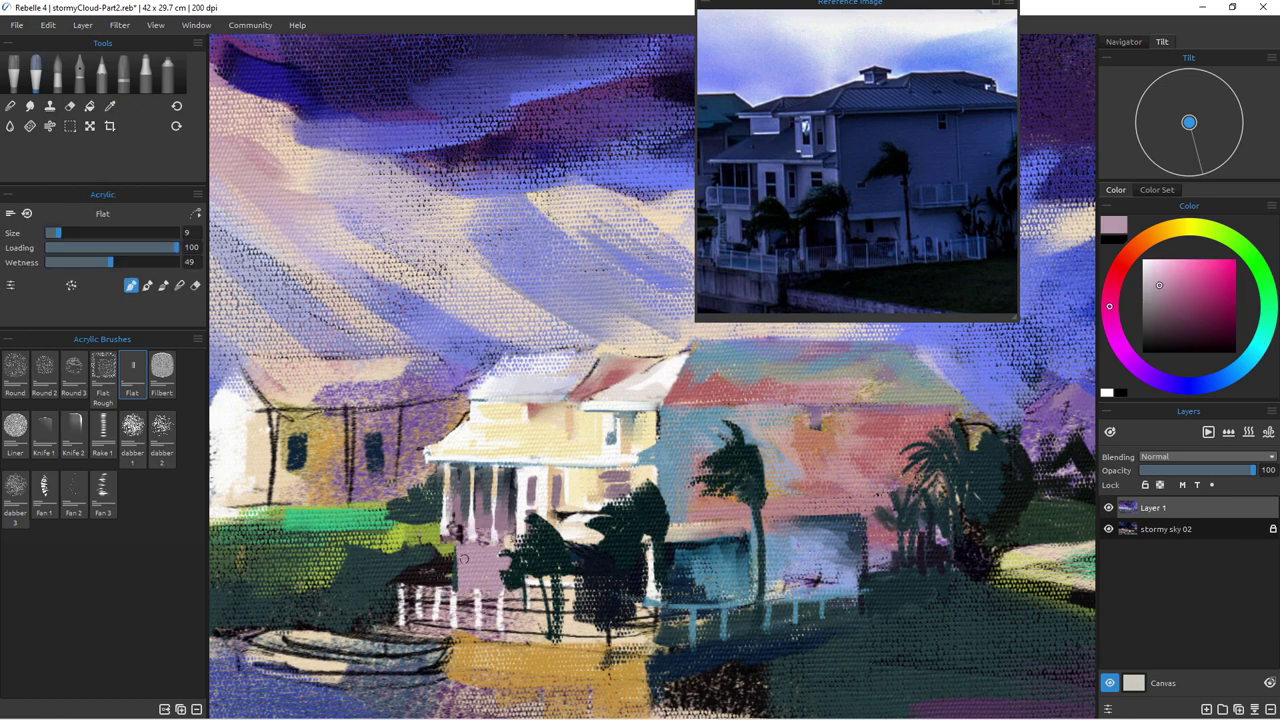
left_click(492, 448, "alt")
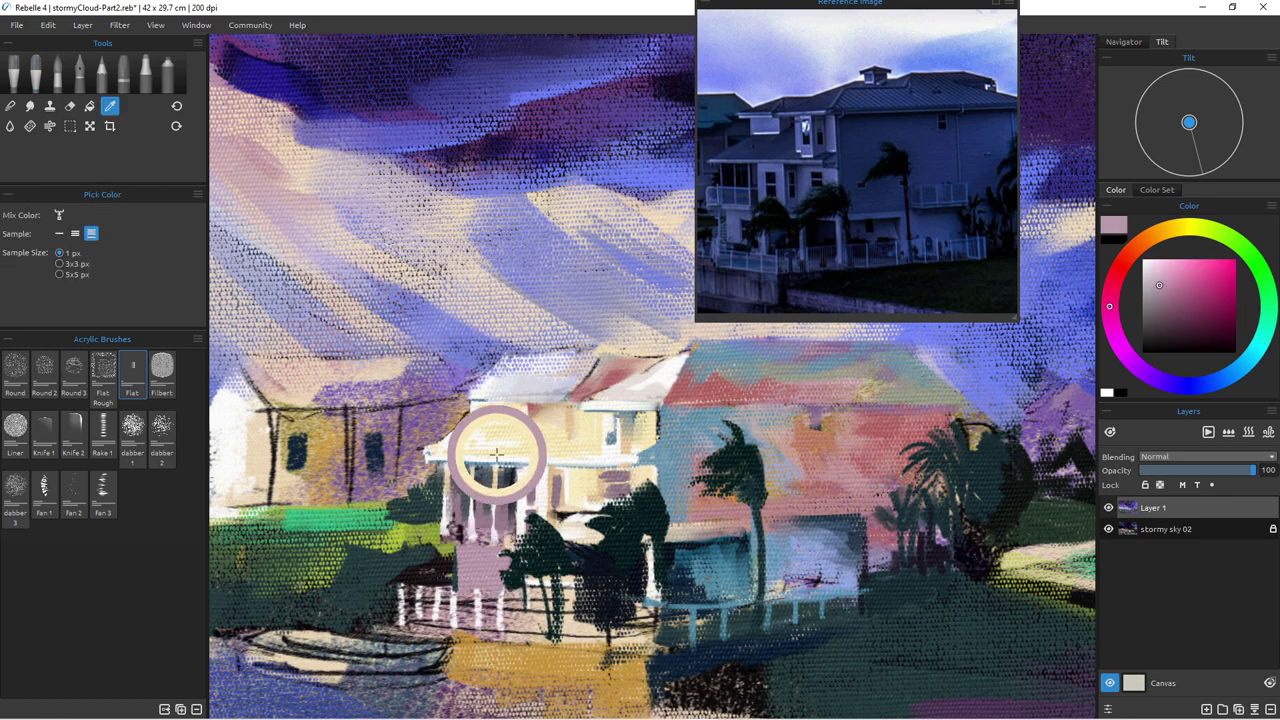
left_click_drag(520, 536, 446, 530)
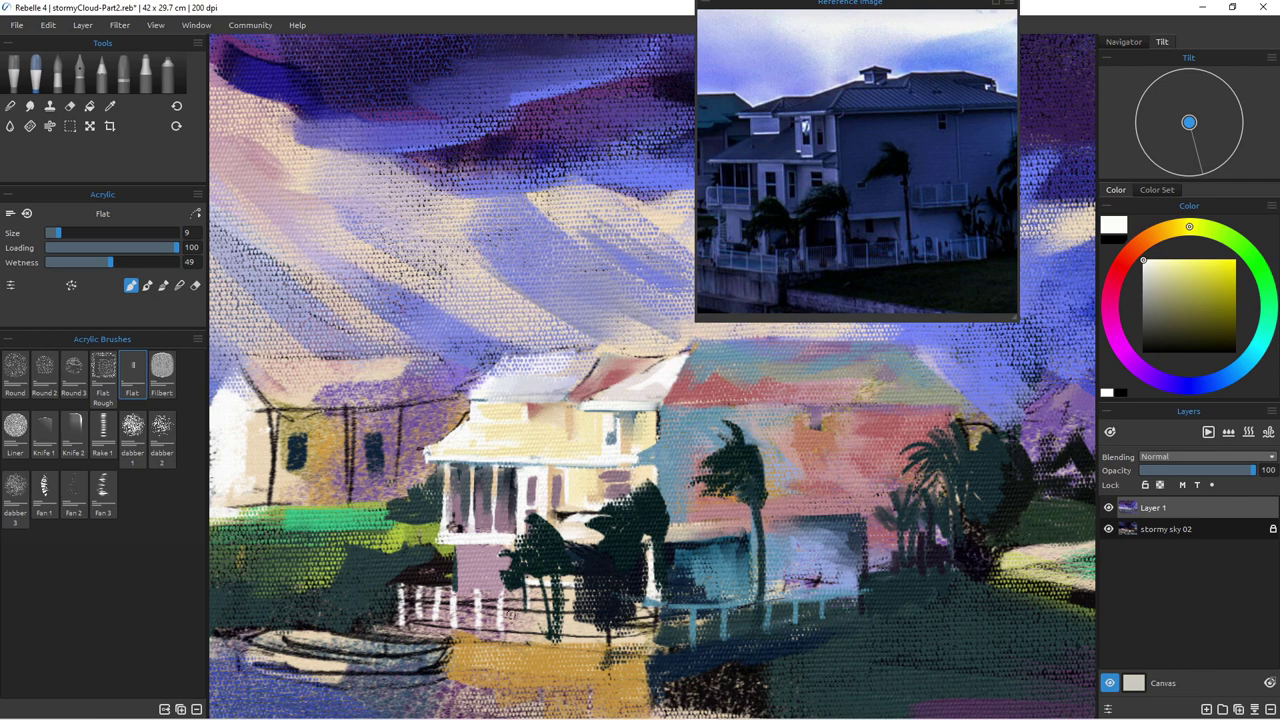
Step: Cover the sketch lines around the lower wall and fence with sampled cream and pinkish mauve strokes
left_click(558, 632, "alt")
left_click_drag(543, 619, 502, 617)
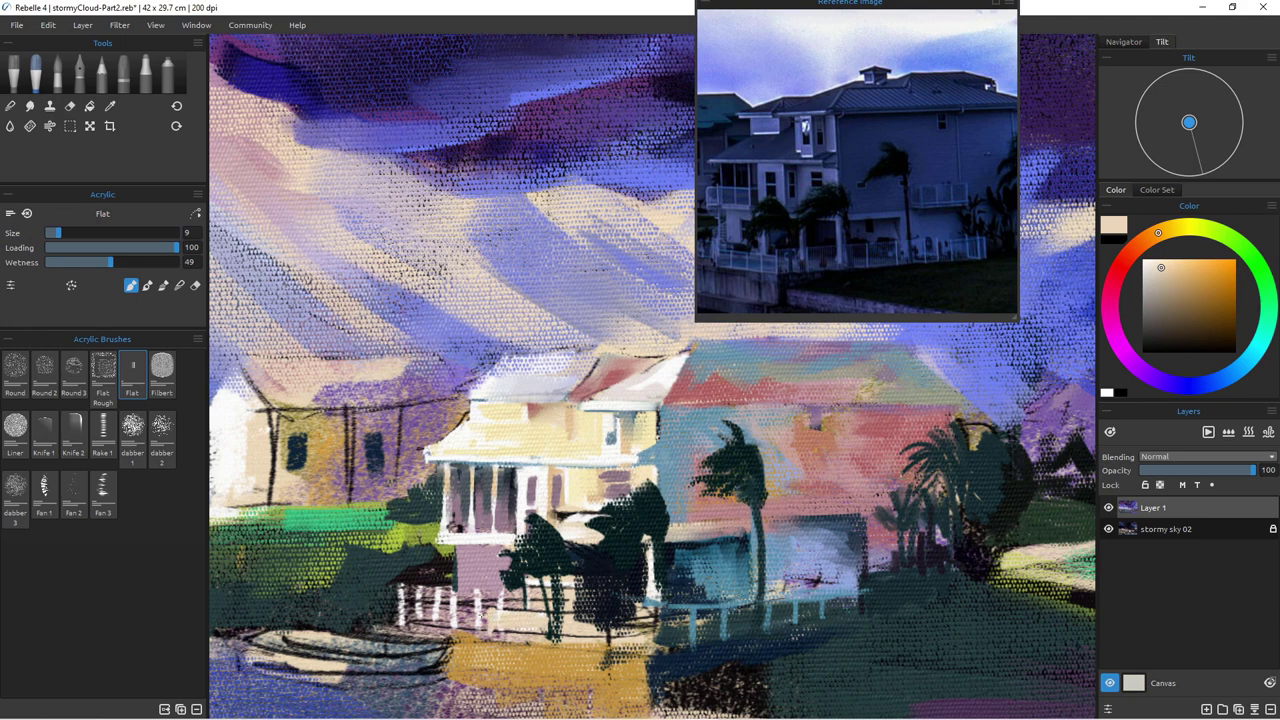
left_click(470, 592, "alt")
mouse_move(486, 610)
left_mouse_down()
mouse_move(488, 629)
mouse_move(513, 602)
mouse_move(541, 609)
left_mouse_up()
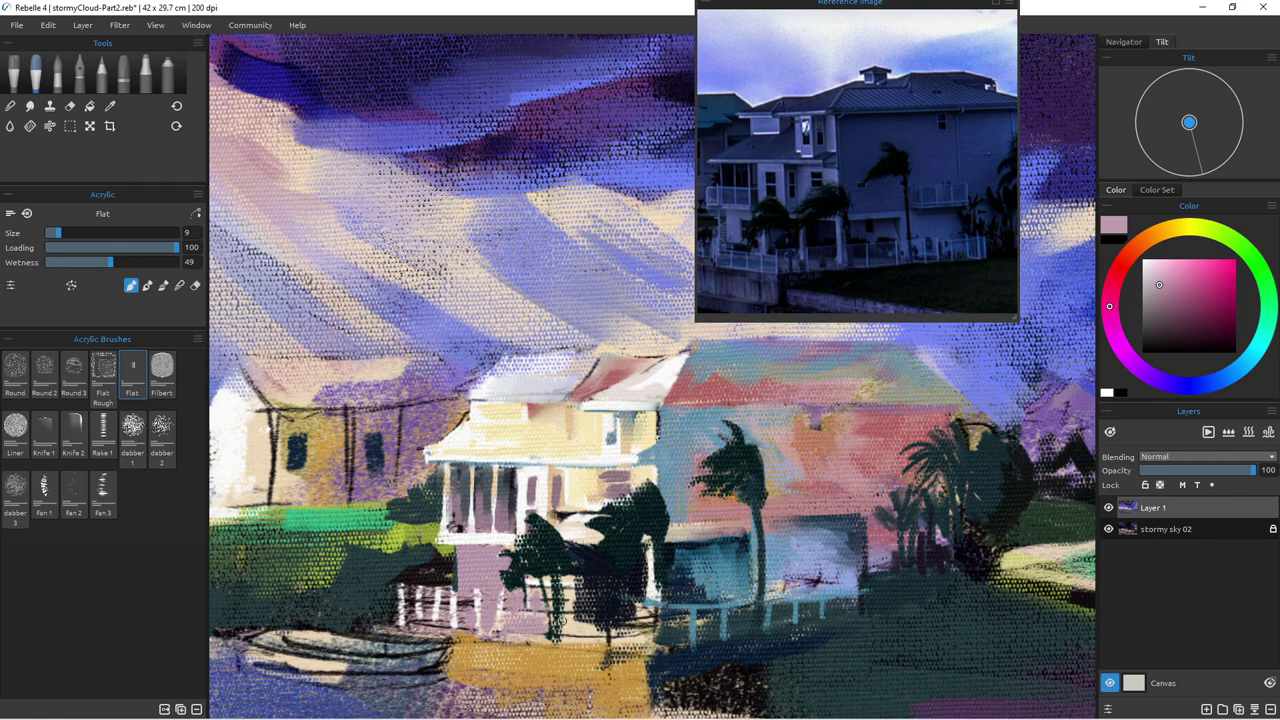
Step: Paint sampled white fence posts in front of the palms with the brush reduced to size 7 and 5
left_click(450, 608, "alt")
key("bracketleft")
key("bracketleft")
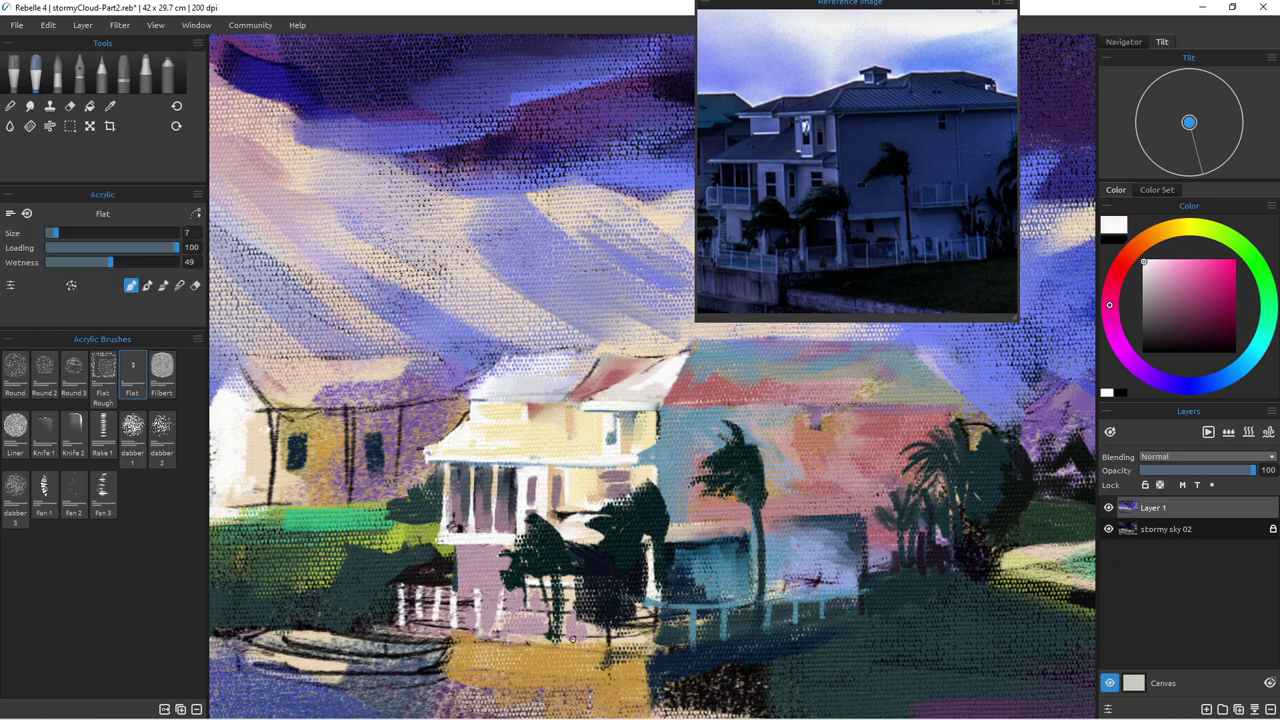
mouse_move(573, 602)
left_mouse_down()
mouse_move(574, 636)
mouse_move(644, 648)
left_mouse_up()
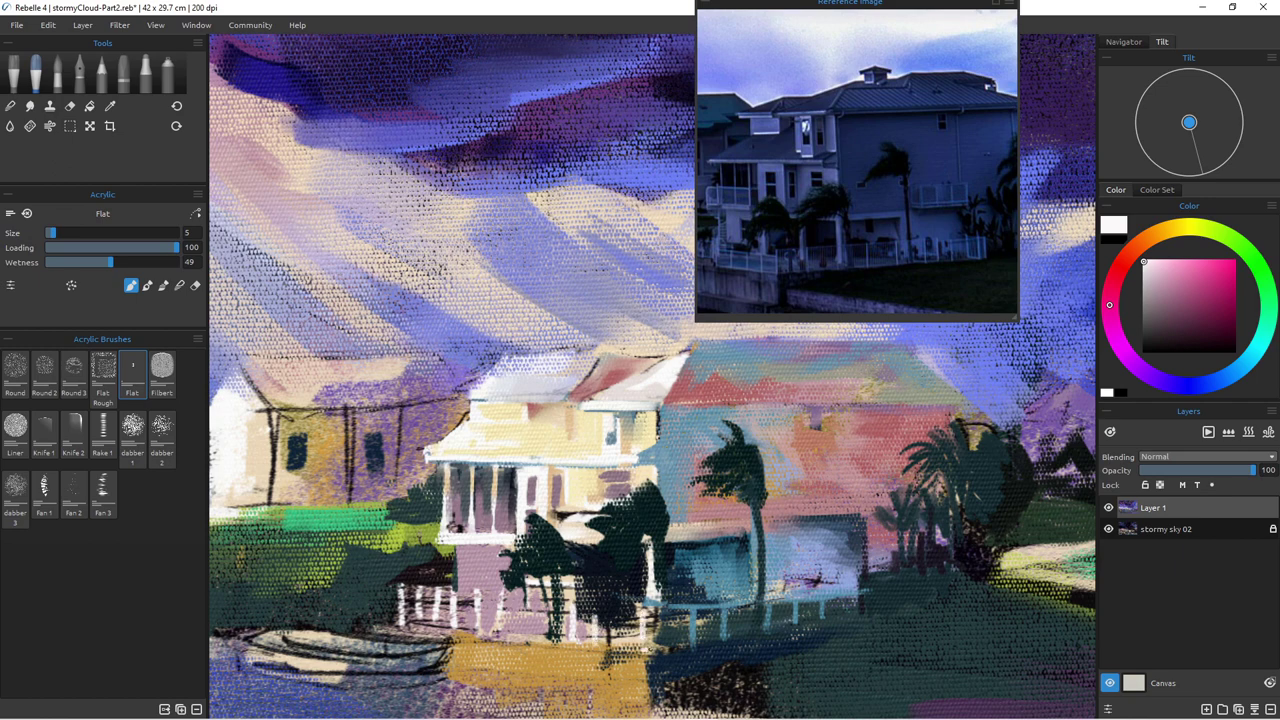
left_click_drag(529, 600, 530, 638)
Step: Add sampled dark strokes behind the railing beside the boat and along the base of the fence
left_click(471, 574, "alt")
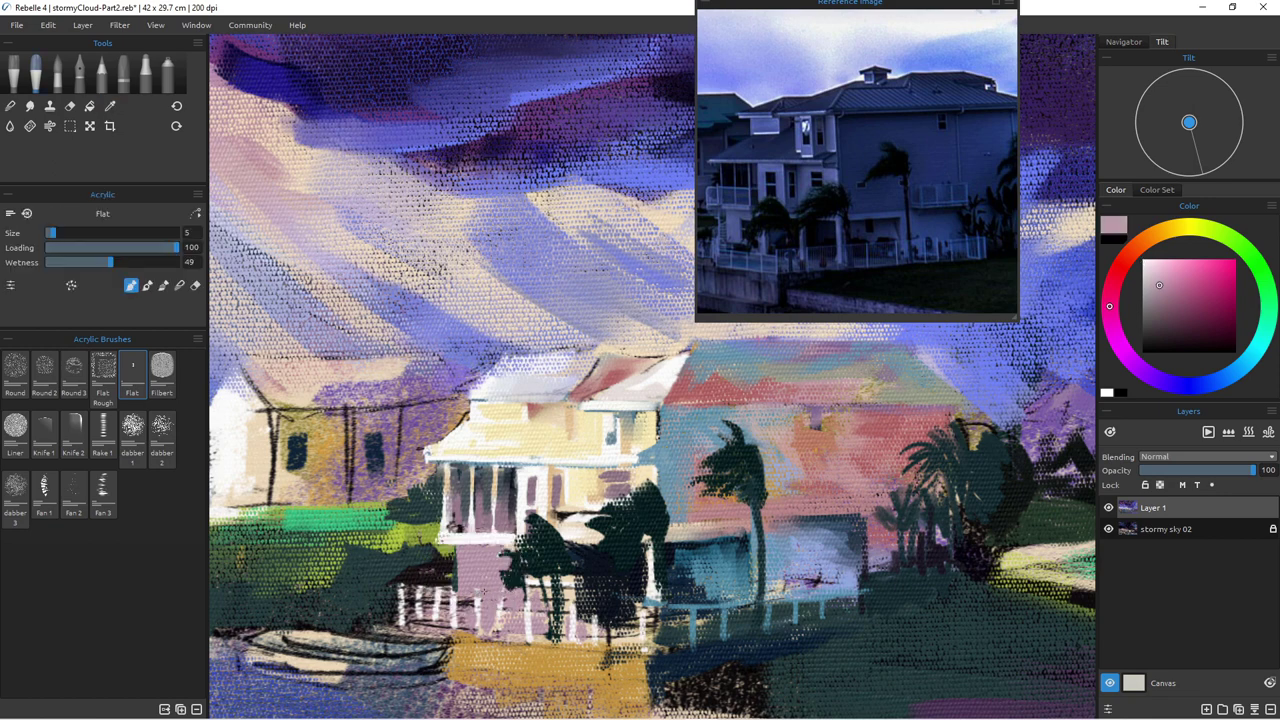
left_click(404, 584, "alt")
left_click_drag(442, 590, 398, 588)
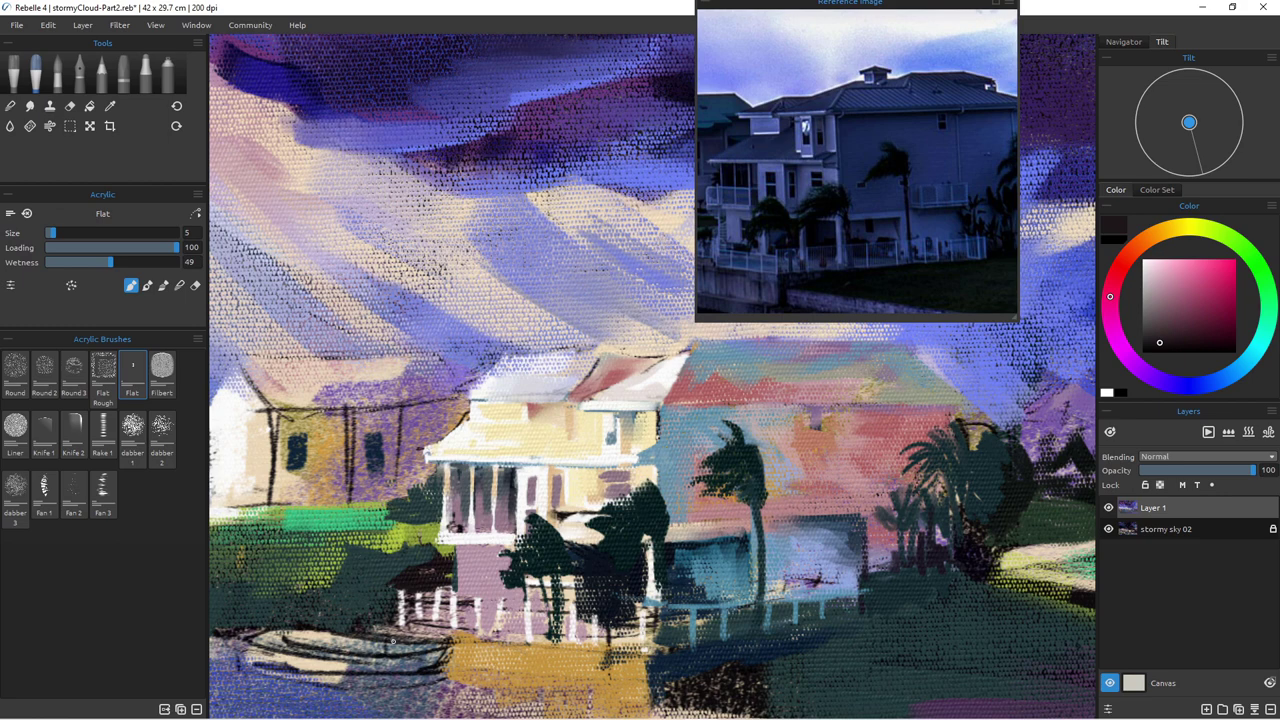
left_click_drag(452, 642, 654, 656)
Step: Paint sampled cream highlights on the ochre bank below the fence, enlarging the brush to size 16
left_click(514, 457, "alt")
mouse_move(538, 644)
left_mouse_down()
mouse_move(537, 677)
mouse_move(569, 646)
mouse_move(494, 634)
mouse_move(522, 640)
left_mouse_up()
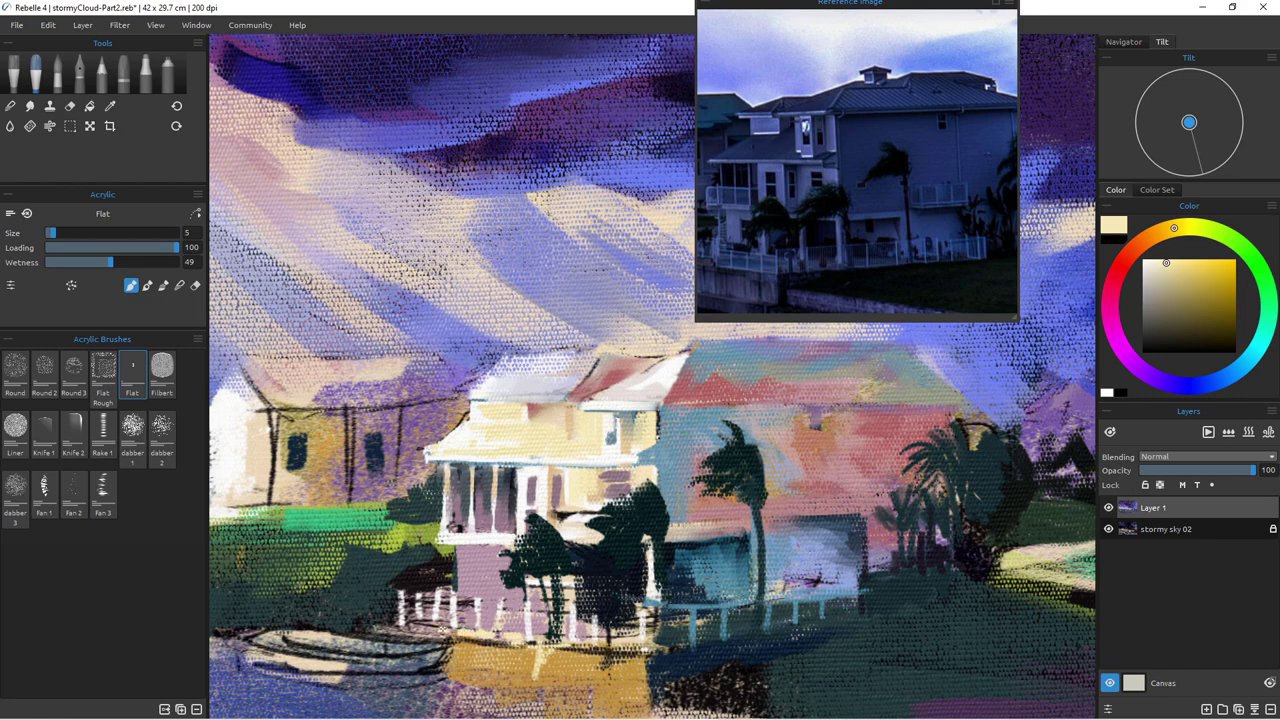
key("bracketright")
left_click_drag(458, 645, 608, 660)
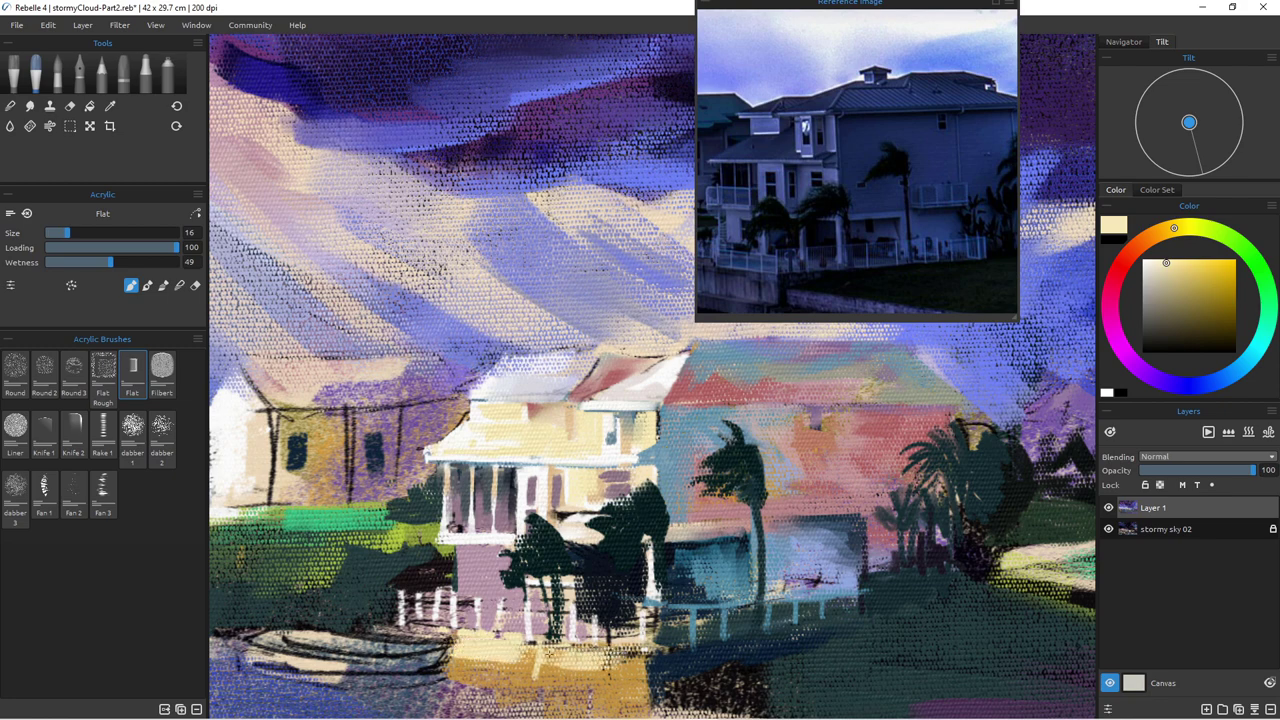
Step: Brush sampled mauve over the bank beside the boat, below the fence, and reduce the brush to size 10
left_click(445, 694, "alt")
mouse_move(449, 674)
left_mouse_down()
mouse_move(472, 641)
mouse_move(456, 656)
mouse_move(504, 640)
left_mouse_up()
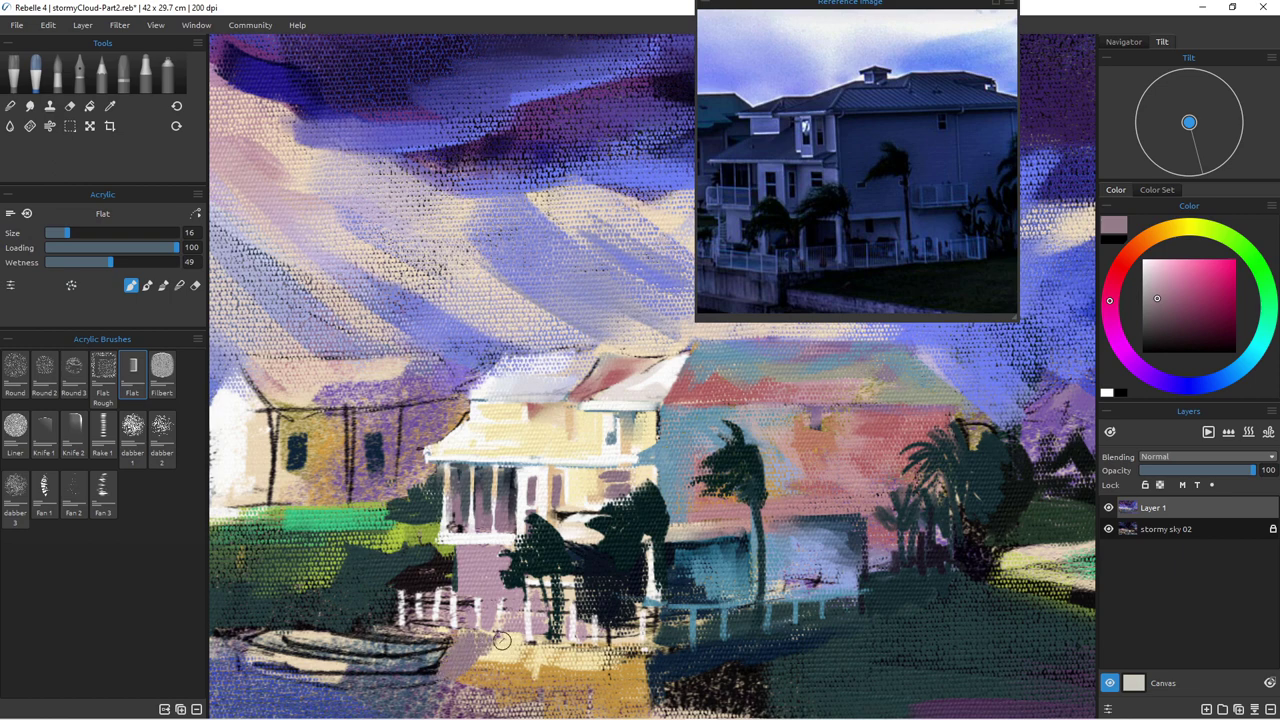
key("[")
key("[")
key("[")
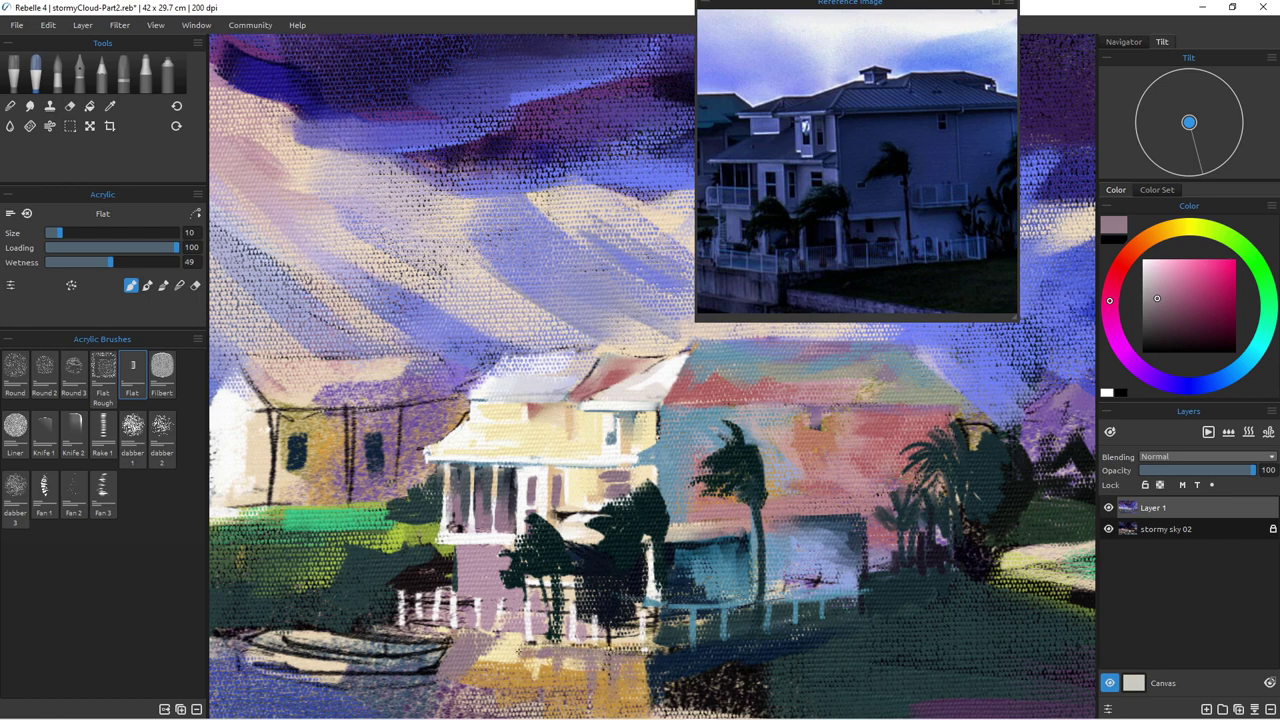
scroll(500, 632, "up", 1)
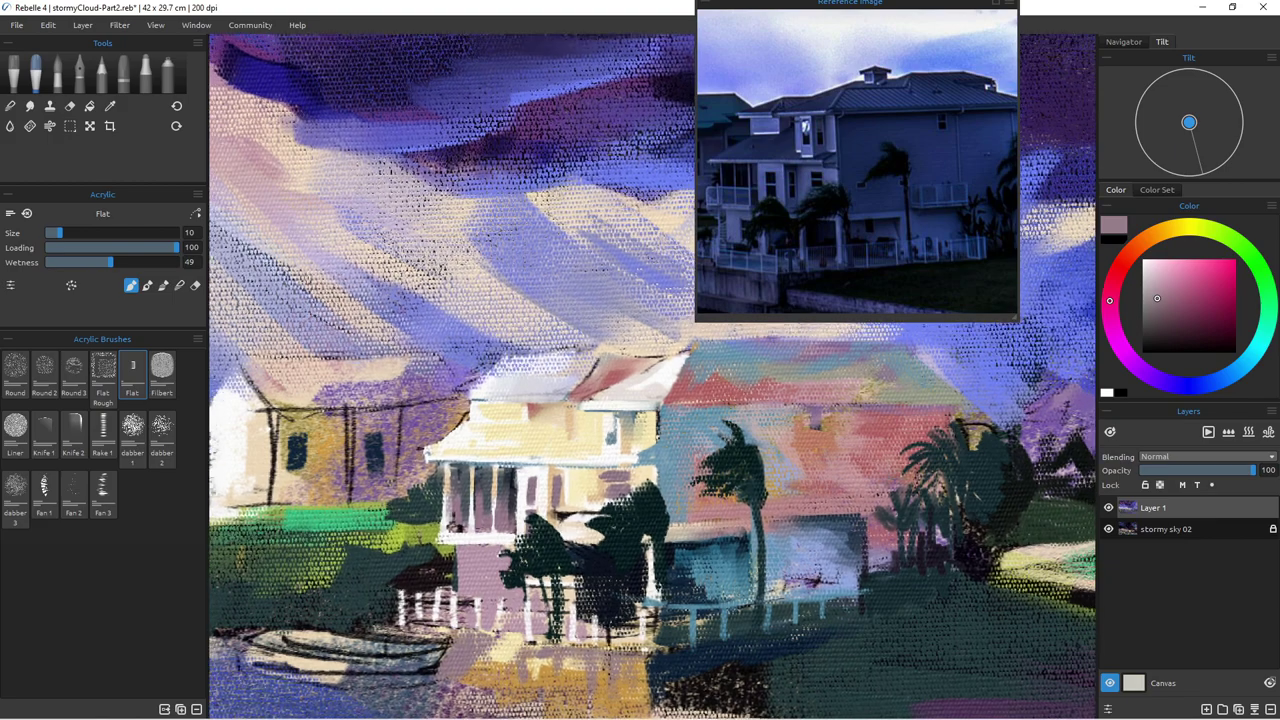
scroll(570, 640, "down", 10)
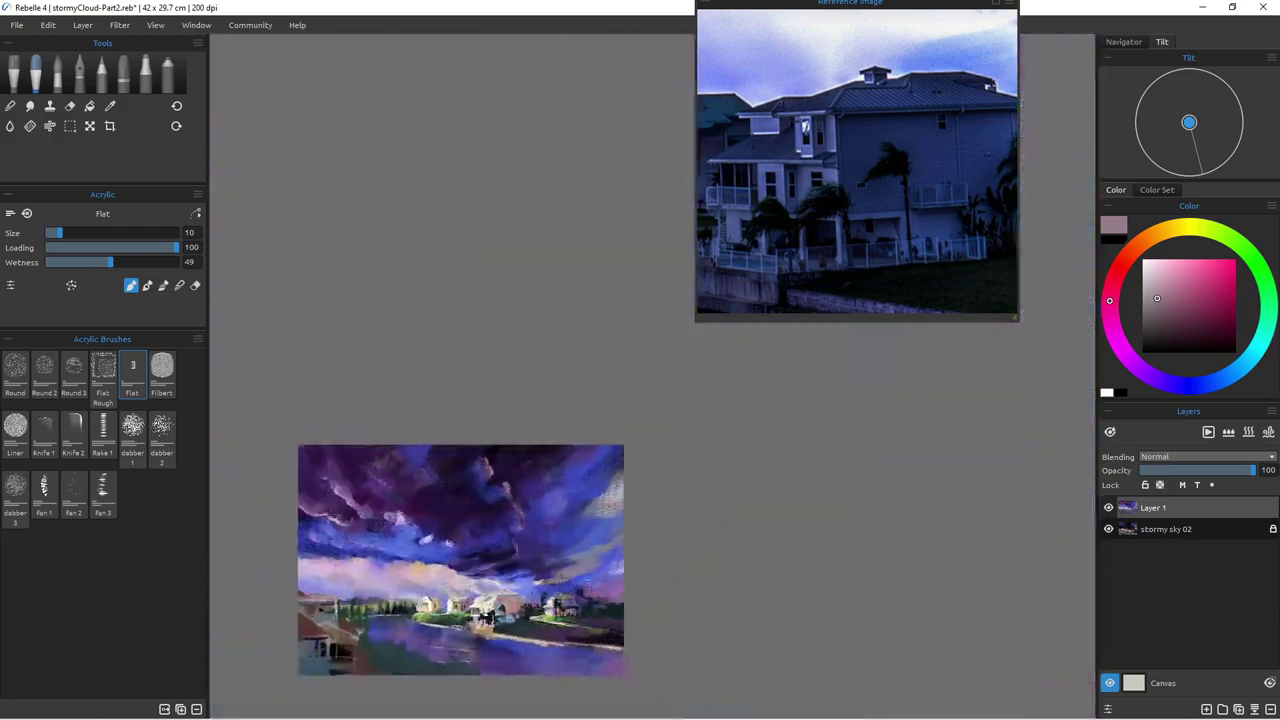
scroll(450, 630, "up", 4)
scroll(415, 634, "up", 3)
left_click_drag(415, 634, 429, 592)
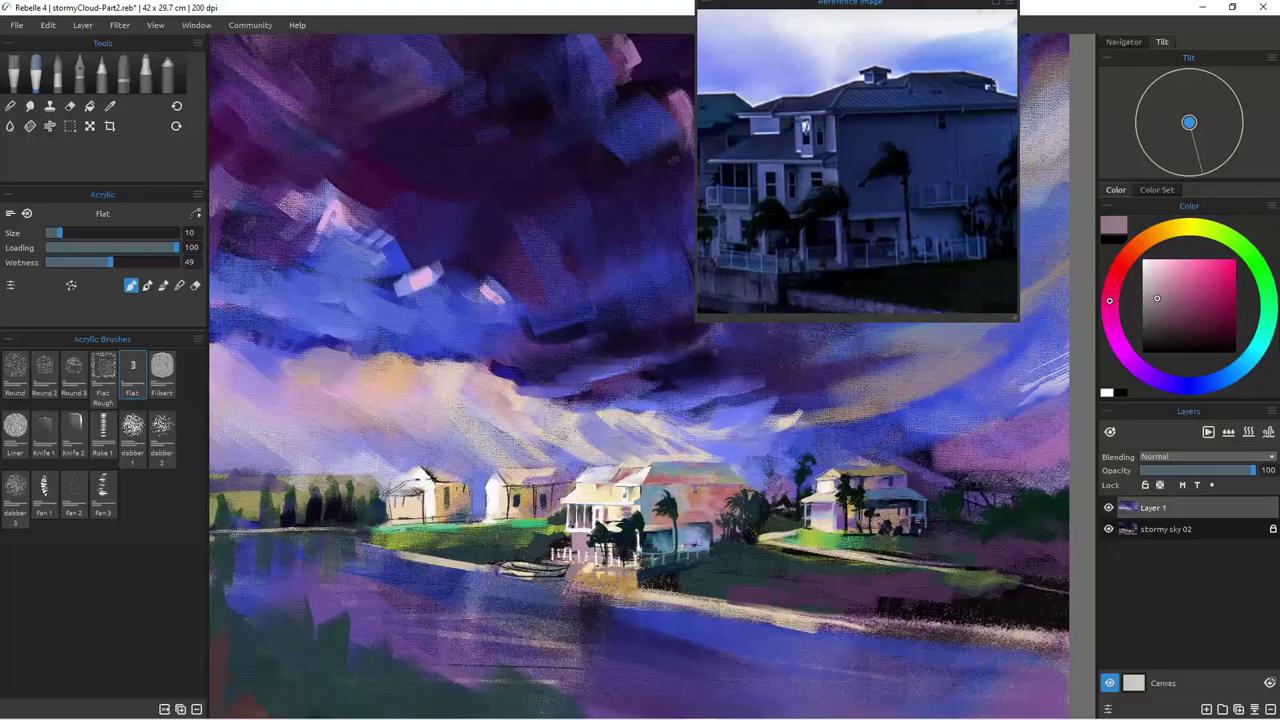
Step: Paint sampled dark indigo broadly over the bank and cream shoreline to the right of the central house with brush size 100
scroll(525, 618, "down", 2)
scroll(525, 618, "up", 2)
scroll(525, 618, "down", 2)
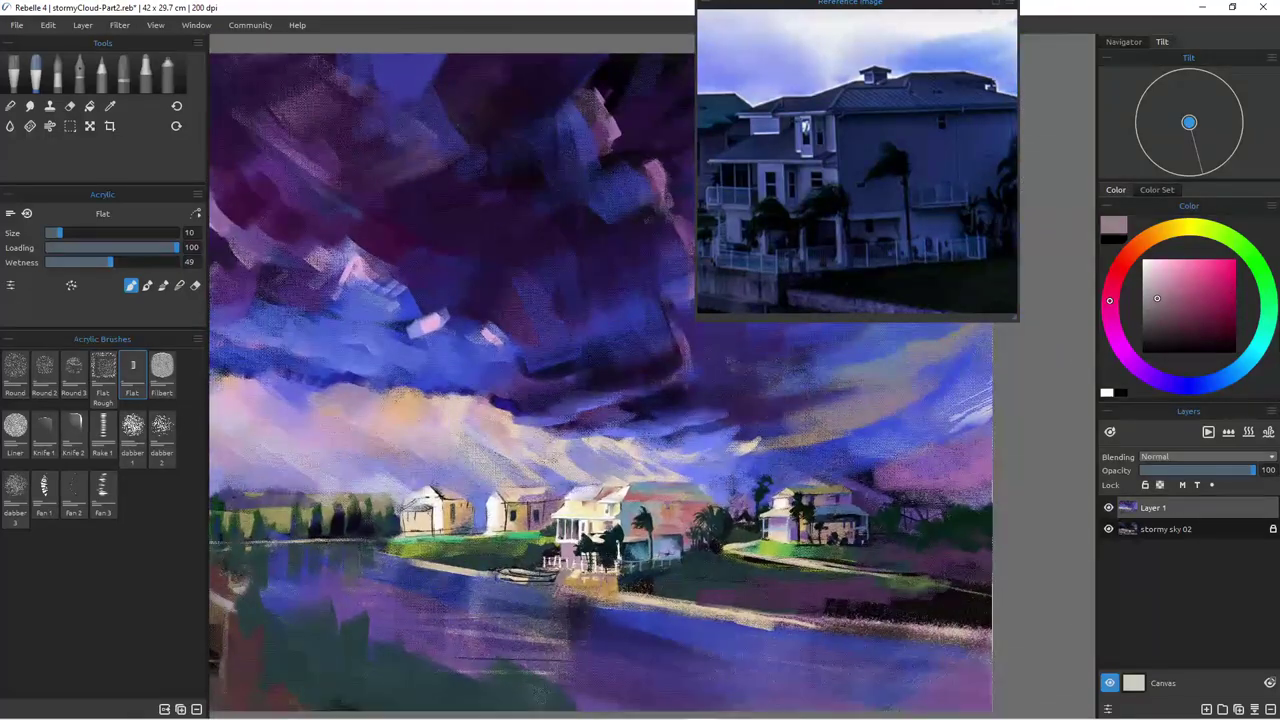
scroll(549, 517, "down", 3)
scroll(549, 517, "up", 2)
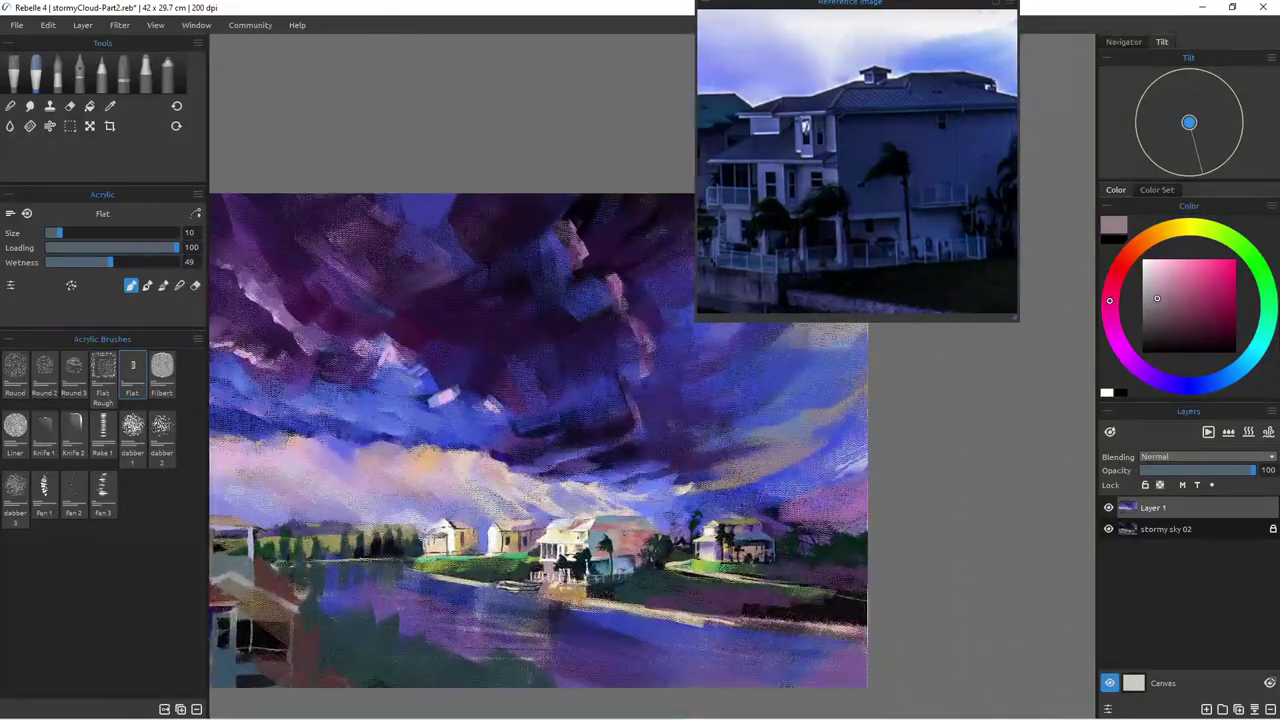
left_click(610, 641, "alt")
key("[")
key("[")
key("]")
key("]")
key("]")
key("]")
key("]")
key("]")
key("]")
key("]")
key("]")
key("]")
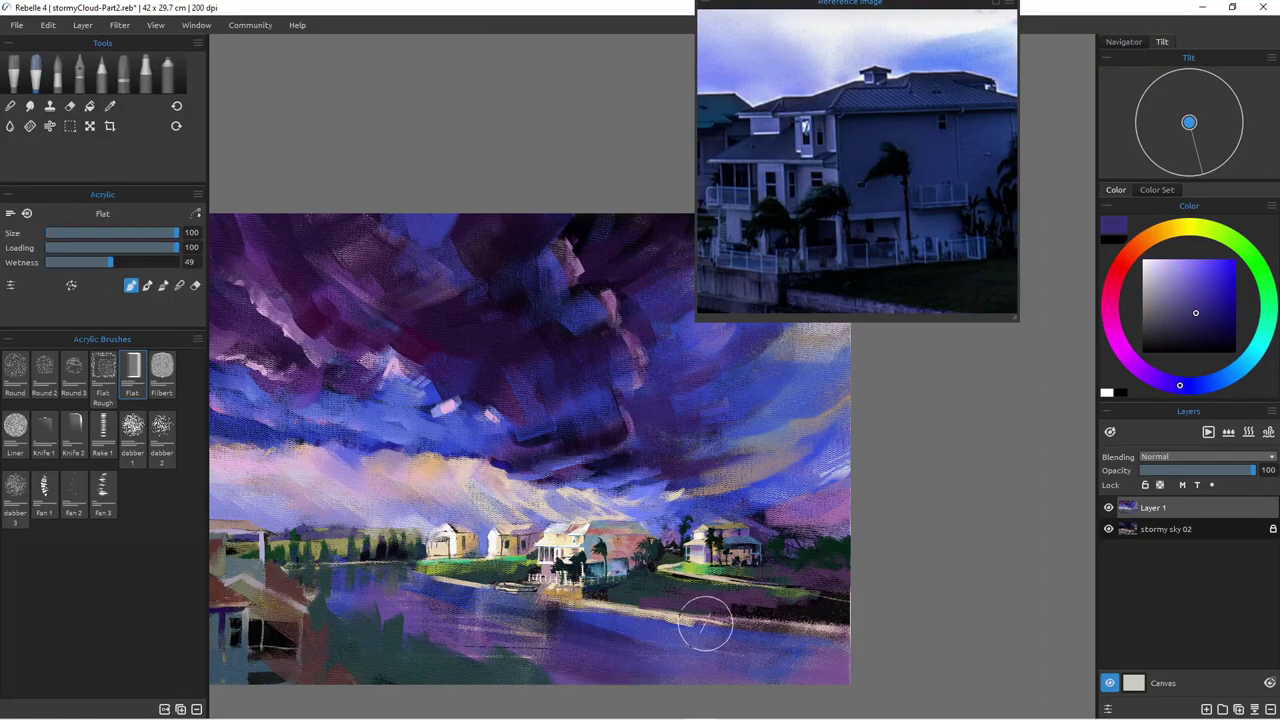
mouse_move(831, 627)
left_mouse_down()
mouse_move(609, 607)
mouse_move(694, 645)
mouse_move(621, 617)
mouse_move(669, 649)
mouse_move(594, 602)
mouse_move(716, 621)
left_mouse_up()
Step: Extend the indigo over the water and bank edge below the central house, reducing the brush to size 60 and 40
key("bracketleft")
key("bracketleft")
key("bracketleft")
key("bracketleft")
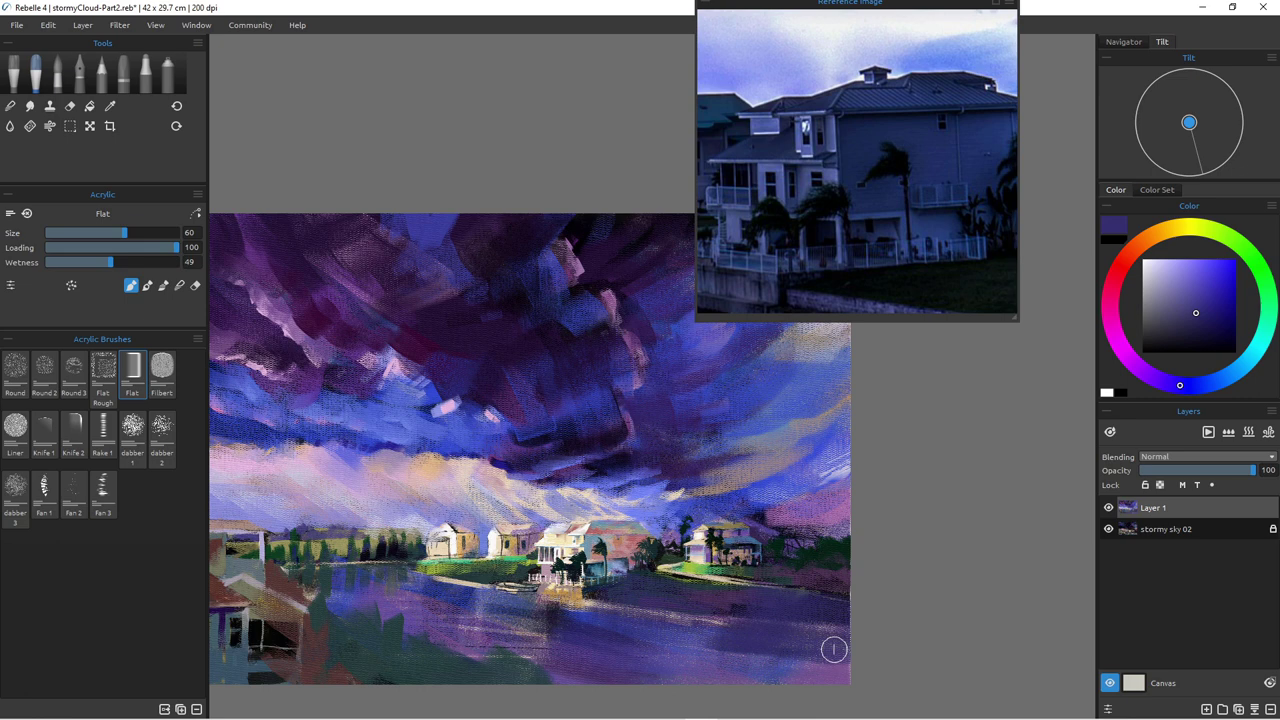
left_click_drag(662, 608, 710, 630)
key("bracketleft")
key("bracketleft")
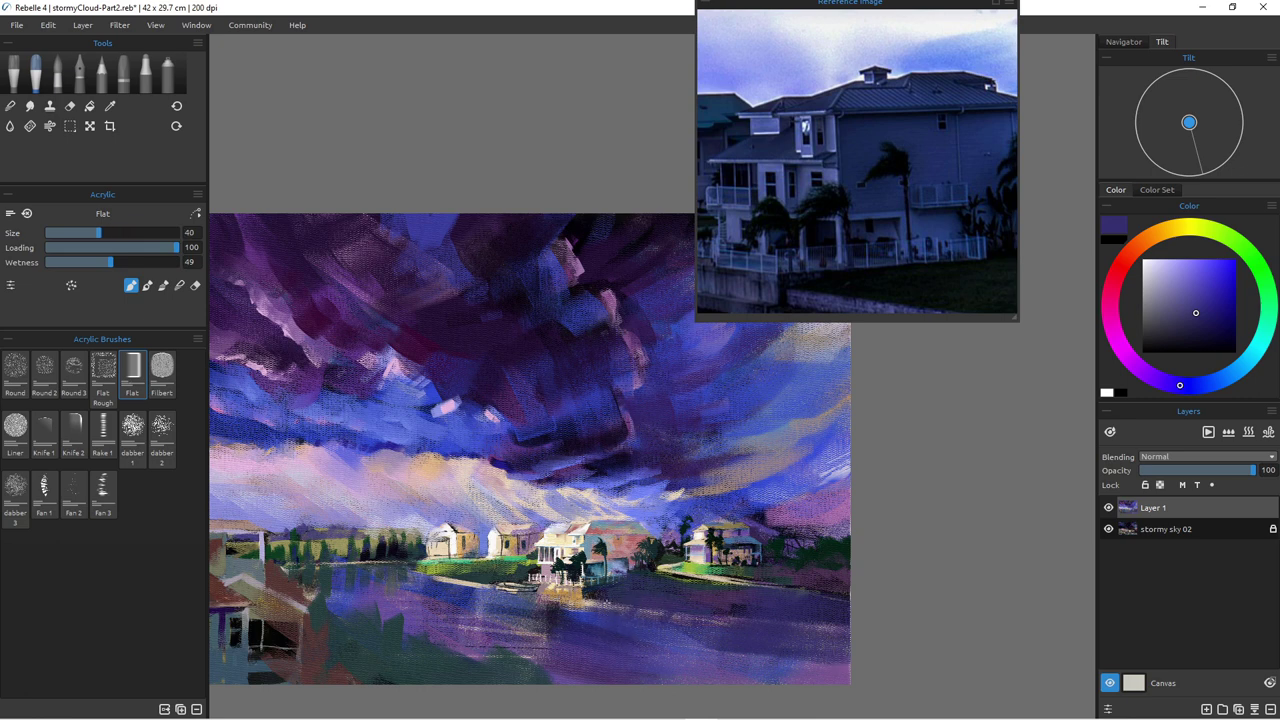
Step: Brush sampled blue across the water in the painting's lower right with the brush enlarged to size 70
left_click(607, 624, "alt")
key("]")
key("]")
key("]")
left_click_drag(695, 650, 793, 657)
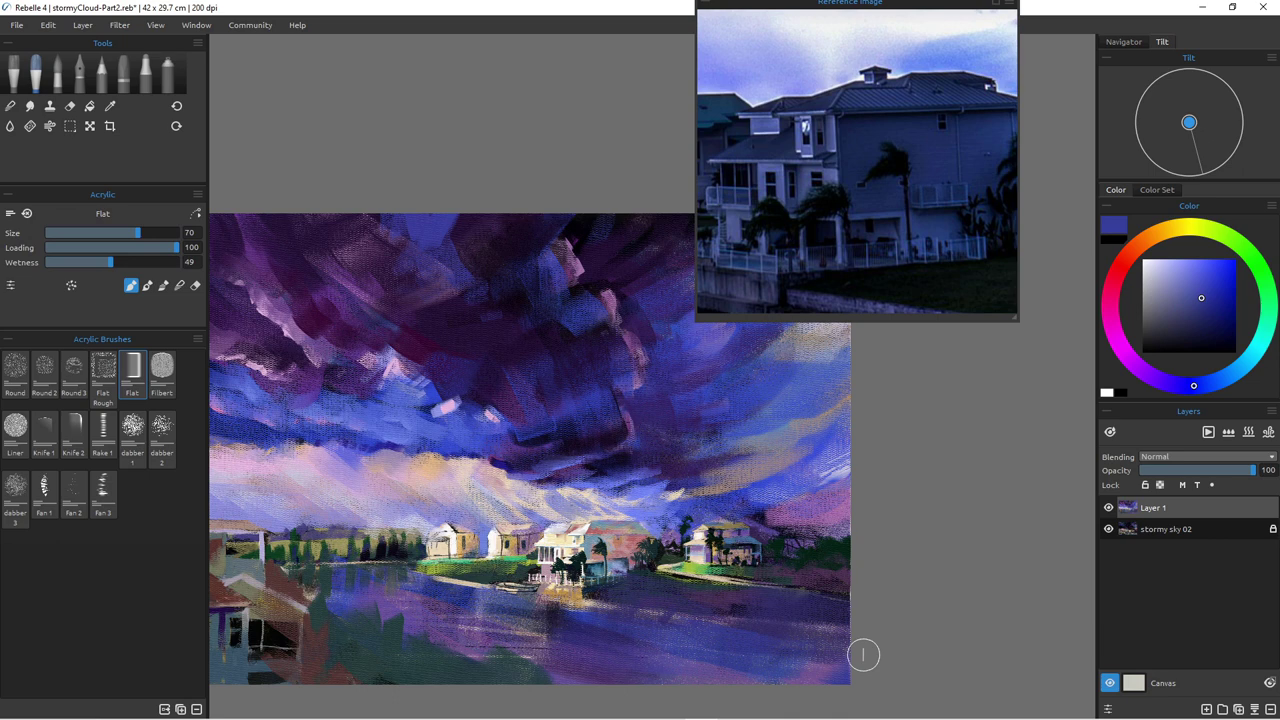
Step: Paint sampled dark olive over the bank below the rightmost house
key("i")
left_click(745, 573)
left_click(743, 574, "alt")
left_click_drag(740, 600, 812, 604)
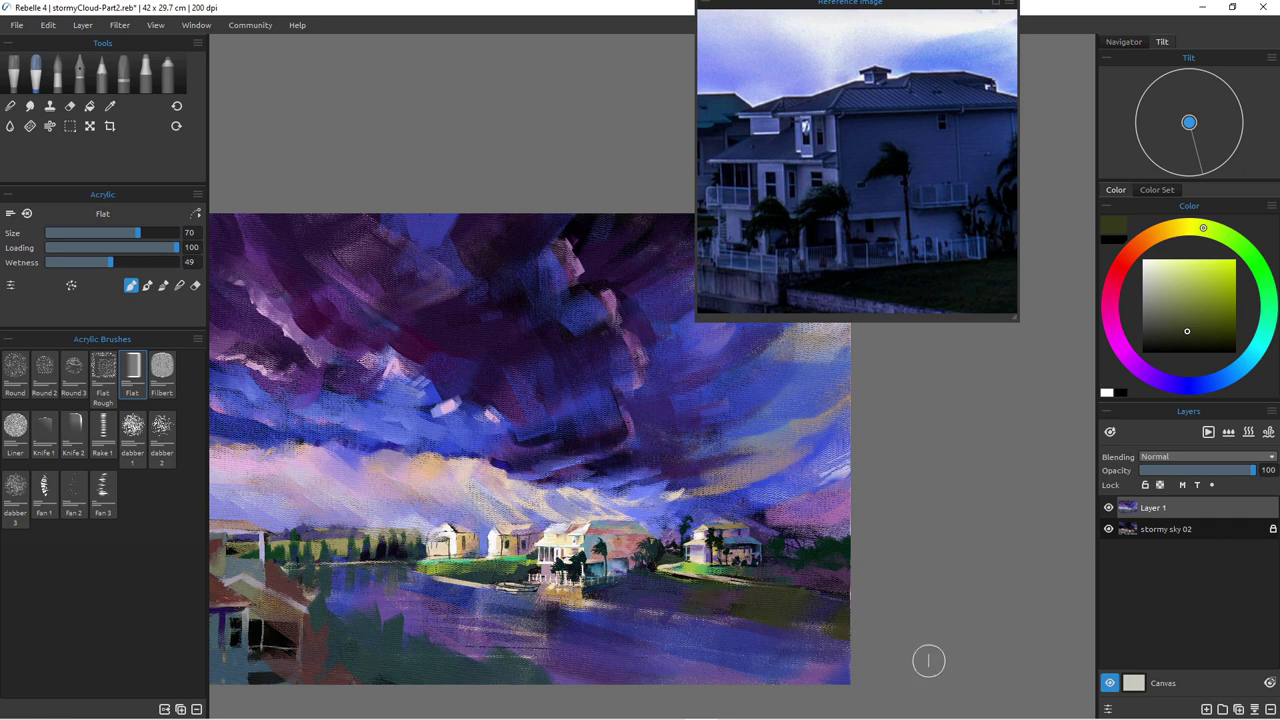
Step: Review the whole painting, return to the houses and boat, and reposition the reference photo on the moored boats
scroll(582, 582, "down", 4)
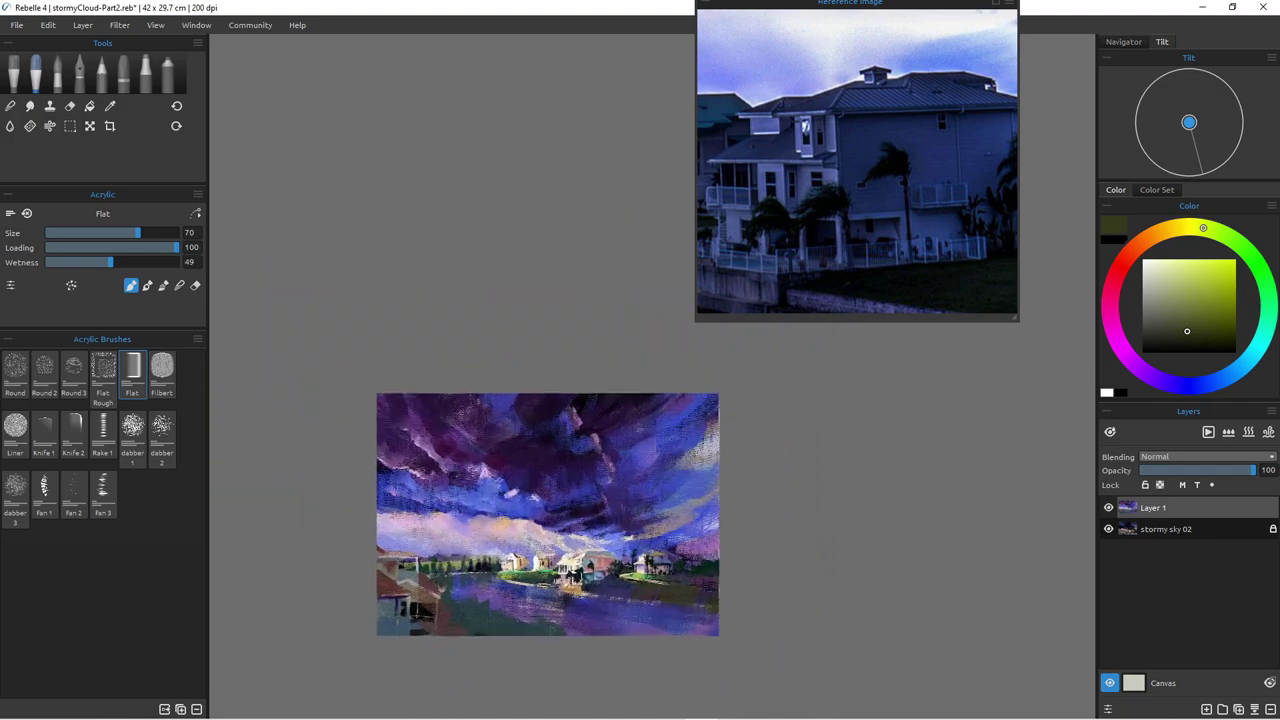
scroll(582, 582, "up", 7)
scroll(582, 582, "down", 1)
mouse_move(582, 582)
left_mouse_down()
mouse_move(680, 502)
mouse_move(703, 526)
left_mouse_up()
scroll(680, 502, "down", 2)
scroll(680, 502, "up", 1)
scroll(580, 554, "up", 3)
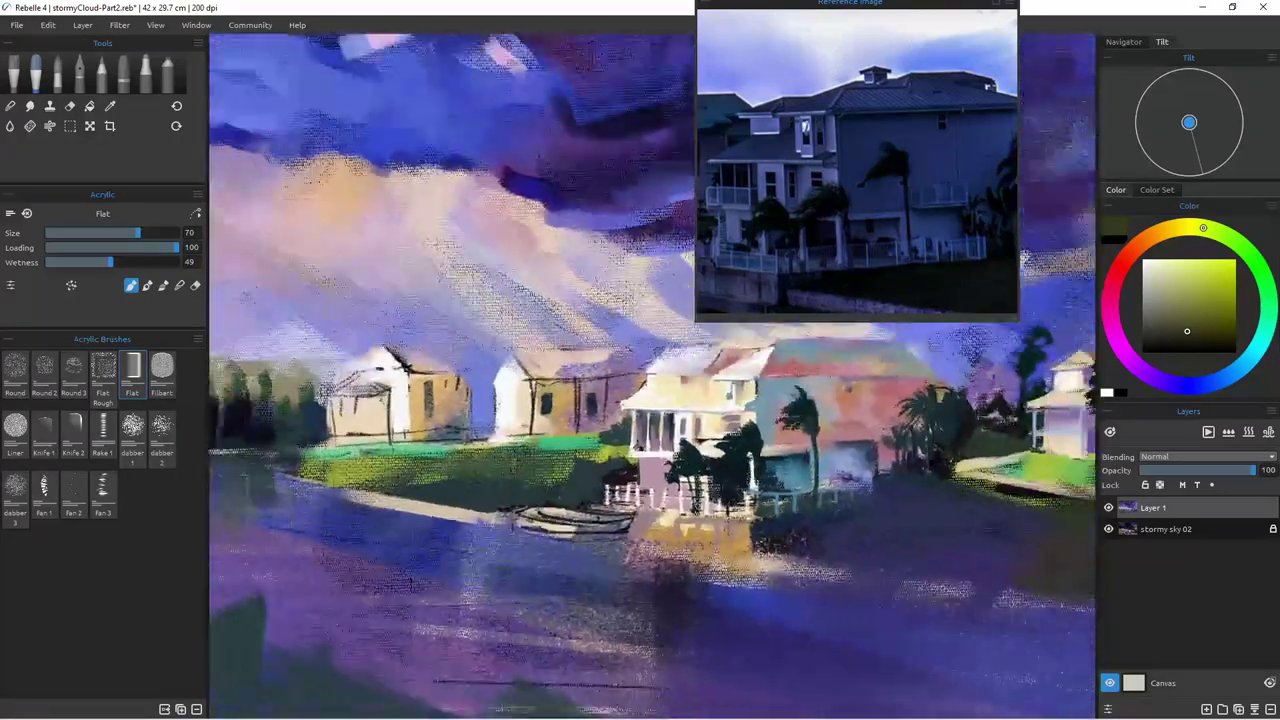
scroll(580, 552, "down", 1)
mouse_move(755, 215)
left_mouse_down()
mouse_move(902, 153)
mouse_move(985, 190)
mouse_move(995, 179)
left_mouse_up()
Step: Paint olive and sampled mauve over the boat's stern and the adjoining bank, reducing the brush to size 14
left_click_drag(606, 537, 598, 528)
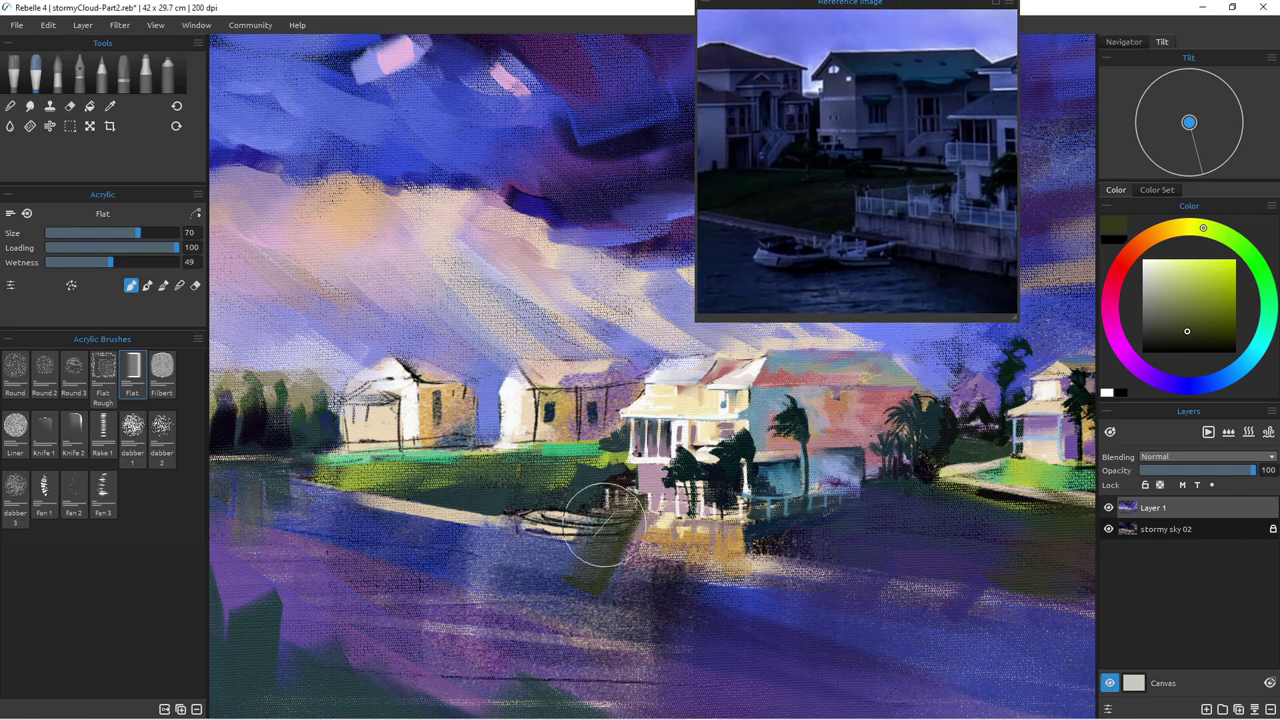
left_click(674, 528, "alt")
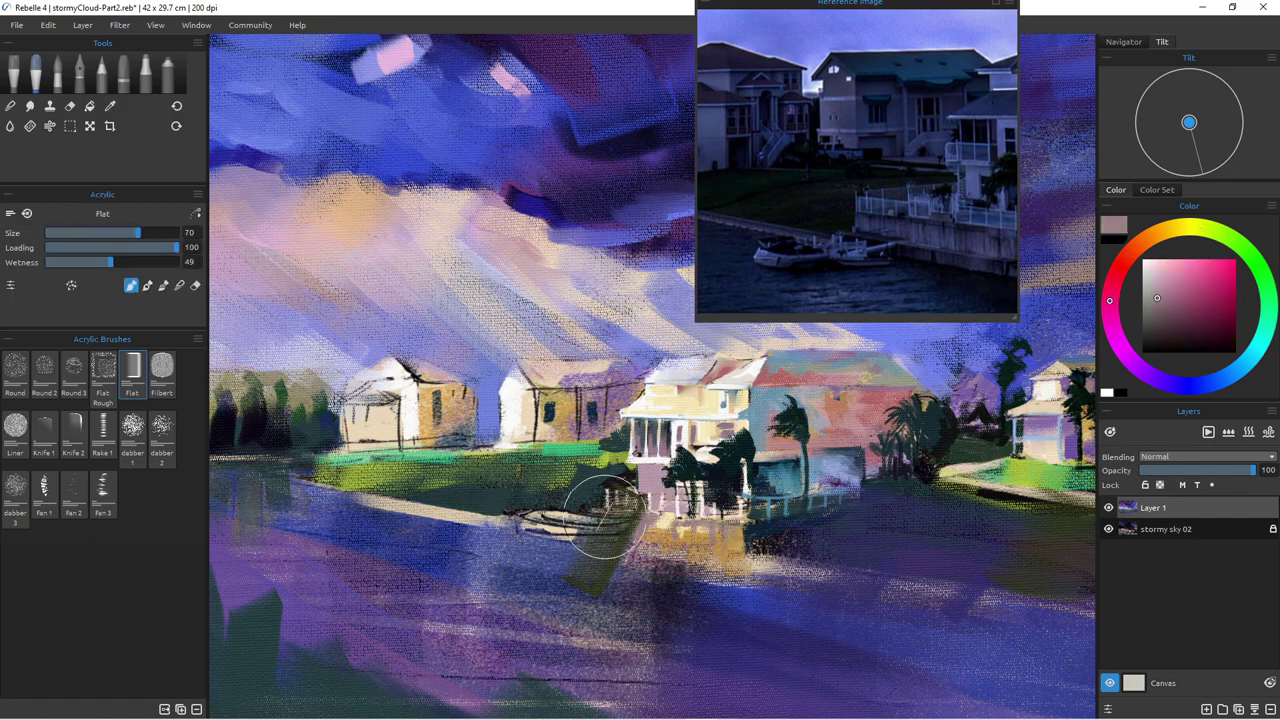
key("ctrl+alt")
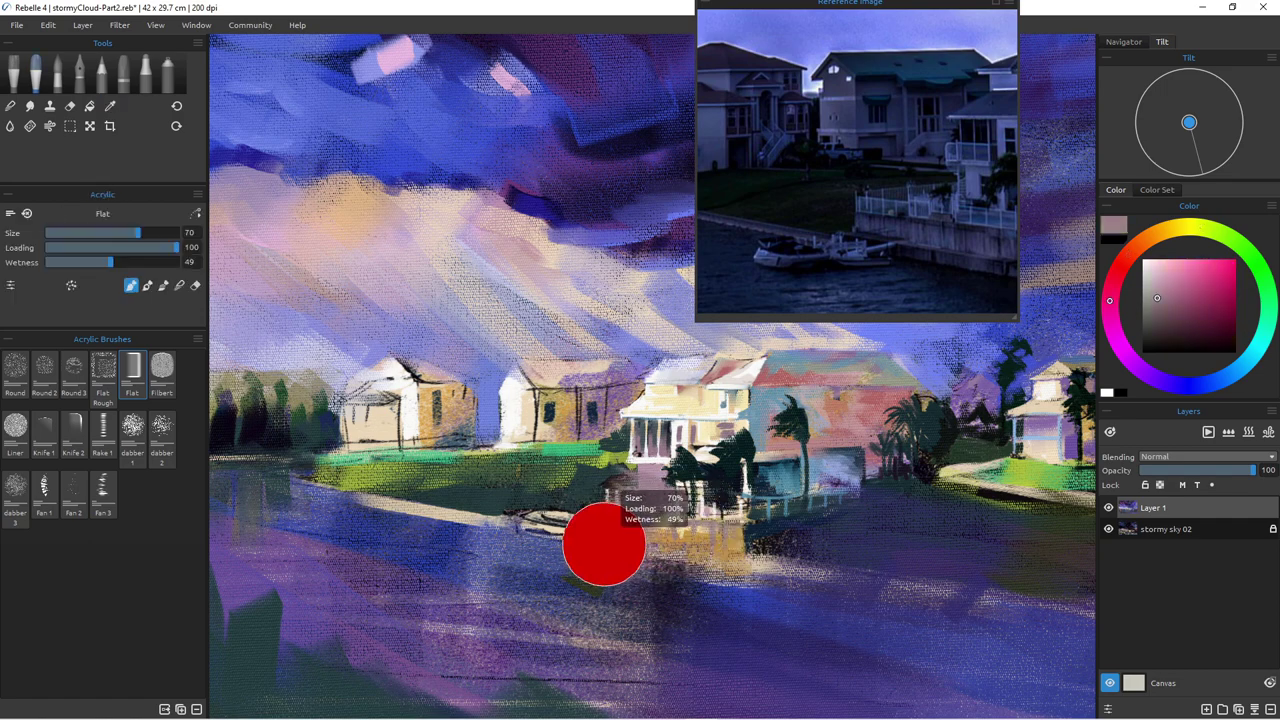
key("ctrl+z")
key("[")
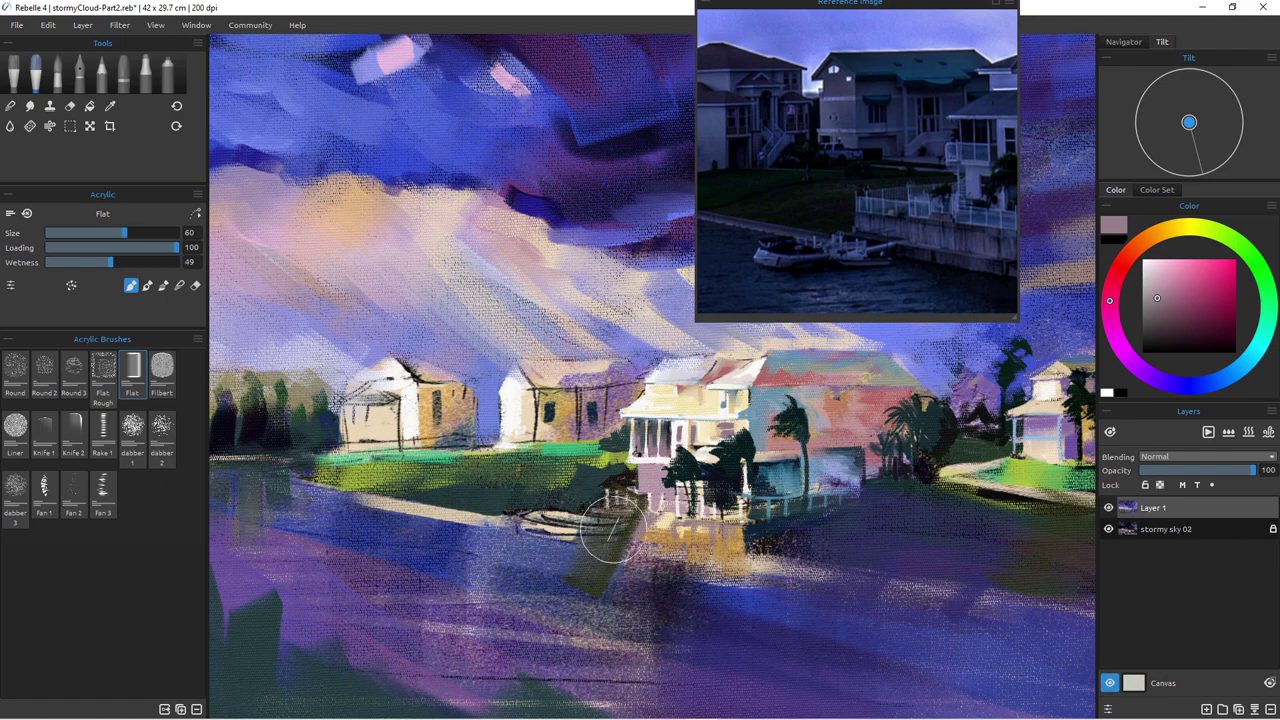
left_click_drag(607, 530, 589, 518)
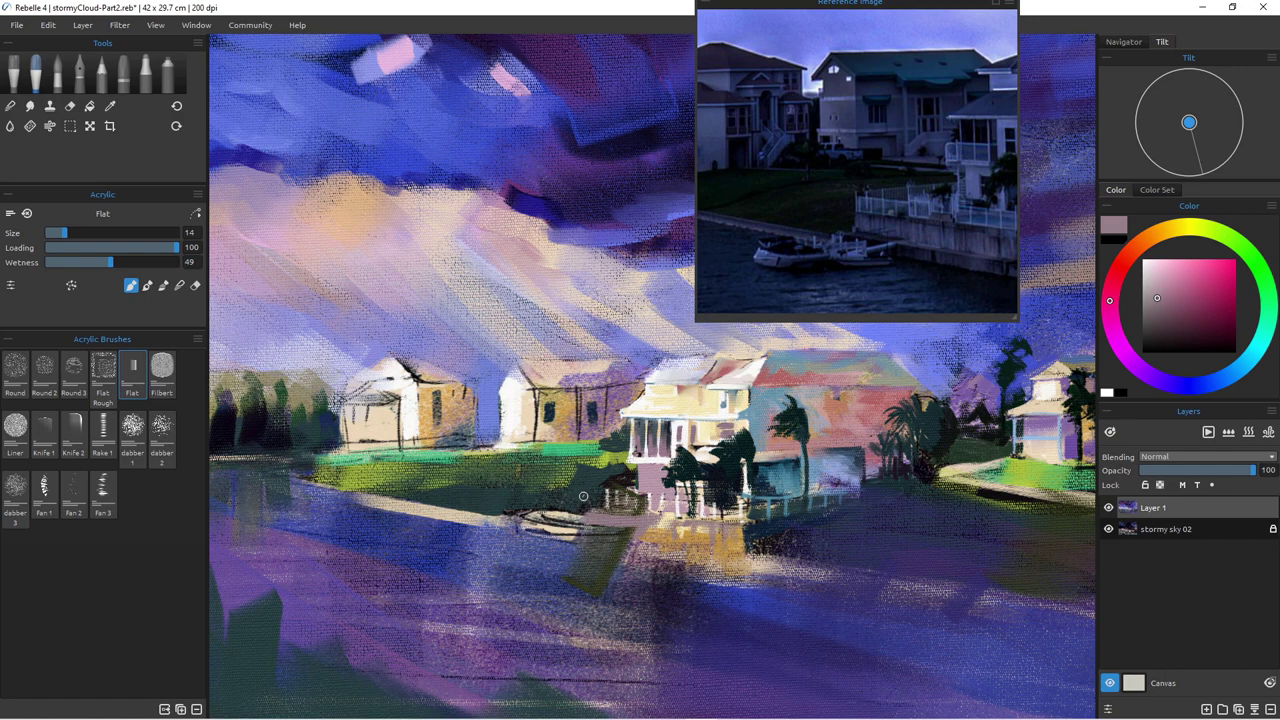
Step: Cover the boat's upper outline with sampled dark green and paint a sampled near-black line for its rim
left_click(588, 500, "alt")
mouse_move(589, 506)
left_mouse_down()
mouse_move(601, 521)
mouse_move(500, 509)
mouse_move(577, 515)
left_mouse_up()
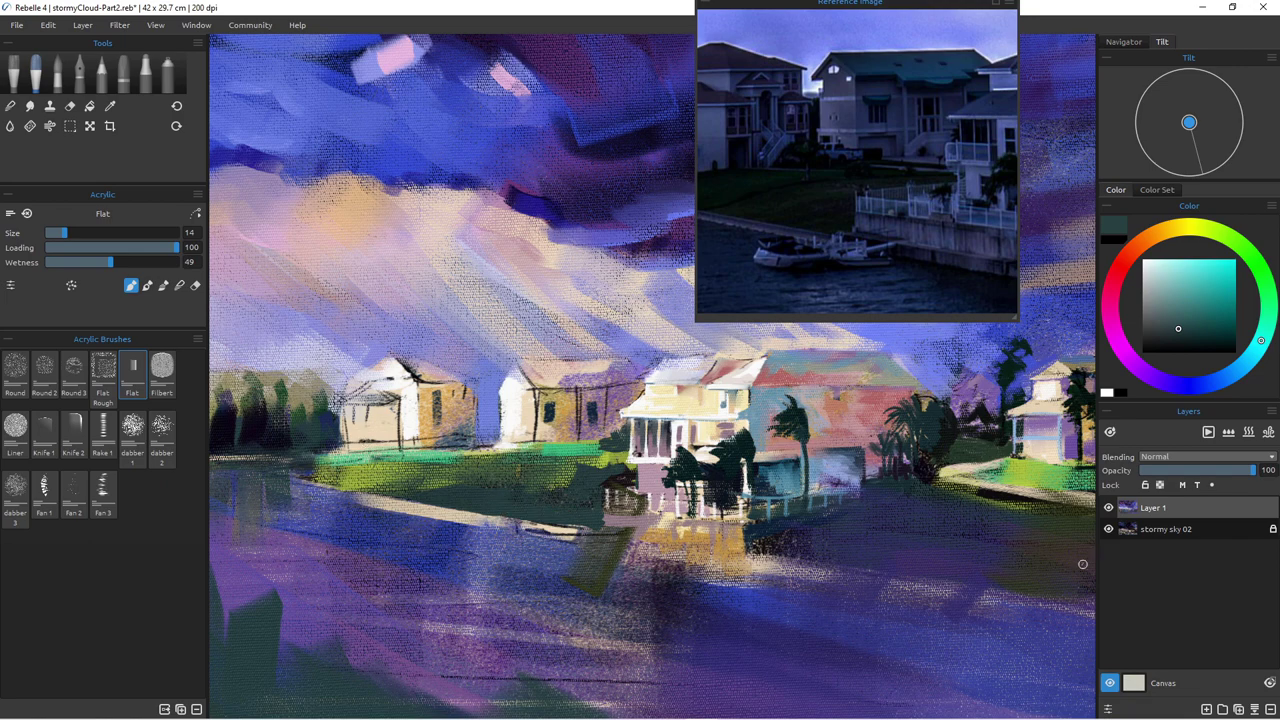
left_click(541, 530, "alt")
left_click_drag(622, 541, 515, 527)
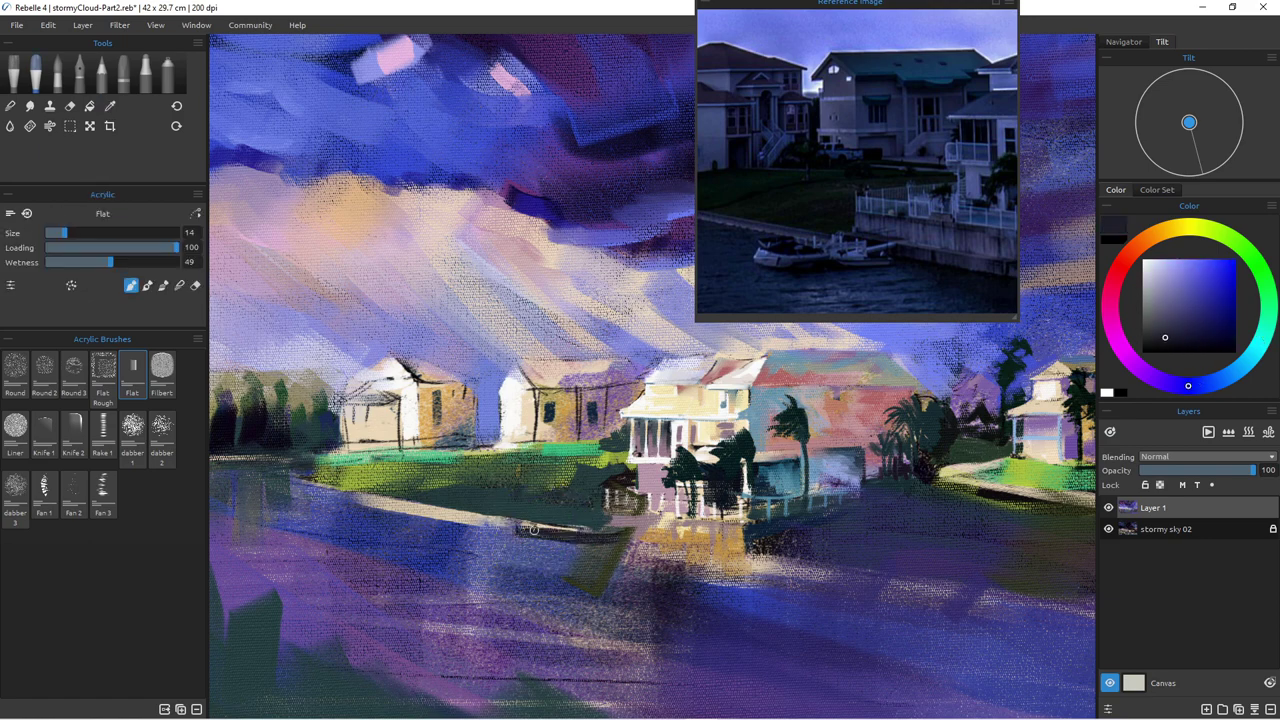
Step: Paint the boat's hull below the dark rim in cream sampled from the shoreline
left_click(479, 520, "alt")
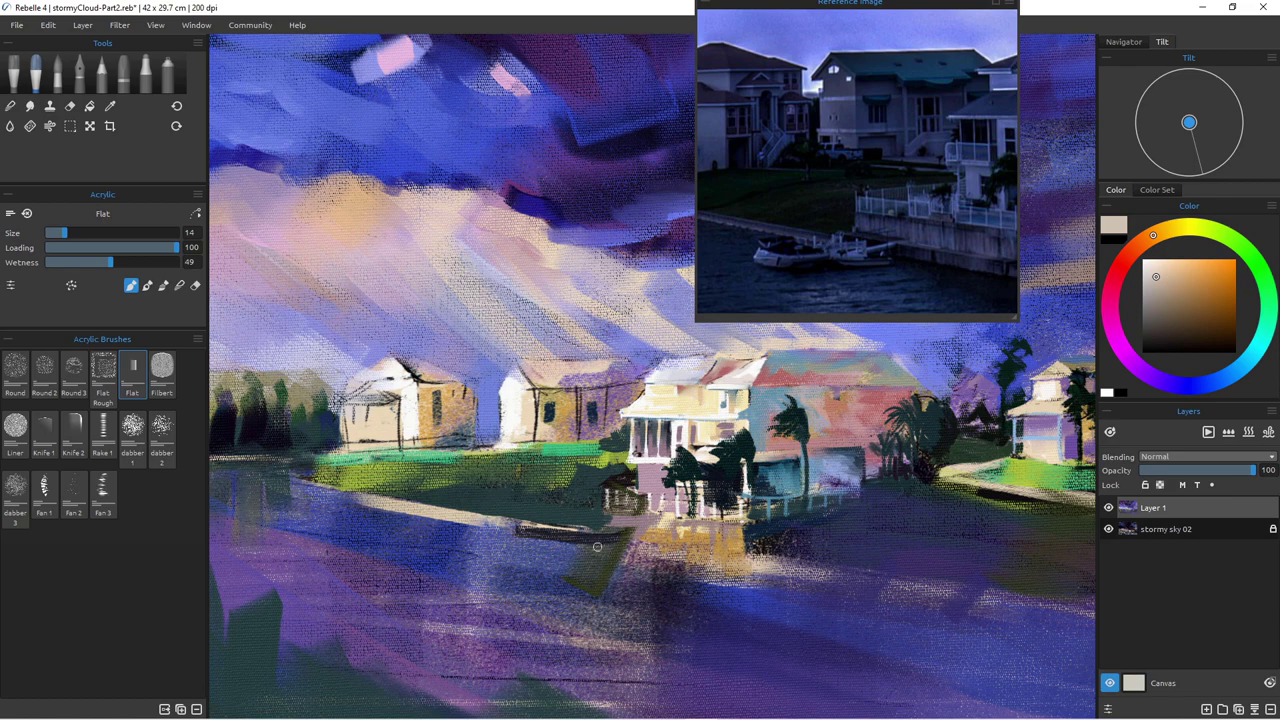
mouse_move(622, 544)
left_mouse_down()
mouse_move(568, 552)
mouse_move(516, 538)
left_mouse_up()
mouse_move(612, 549)
left_mouse_down()
mouse_move(625, 542)
mouse_move(610, 555)
left_mouse_up()
Step: Paint sampled water blues beneath the hull and over the stray olive stroke
left_click(507, 555, "alt")
left_click_drag(508, 554, 571, 556)
left_click(566, 563, "alt")
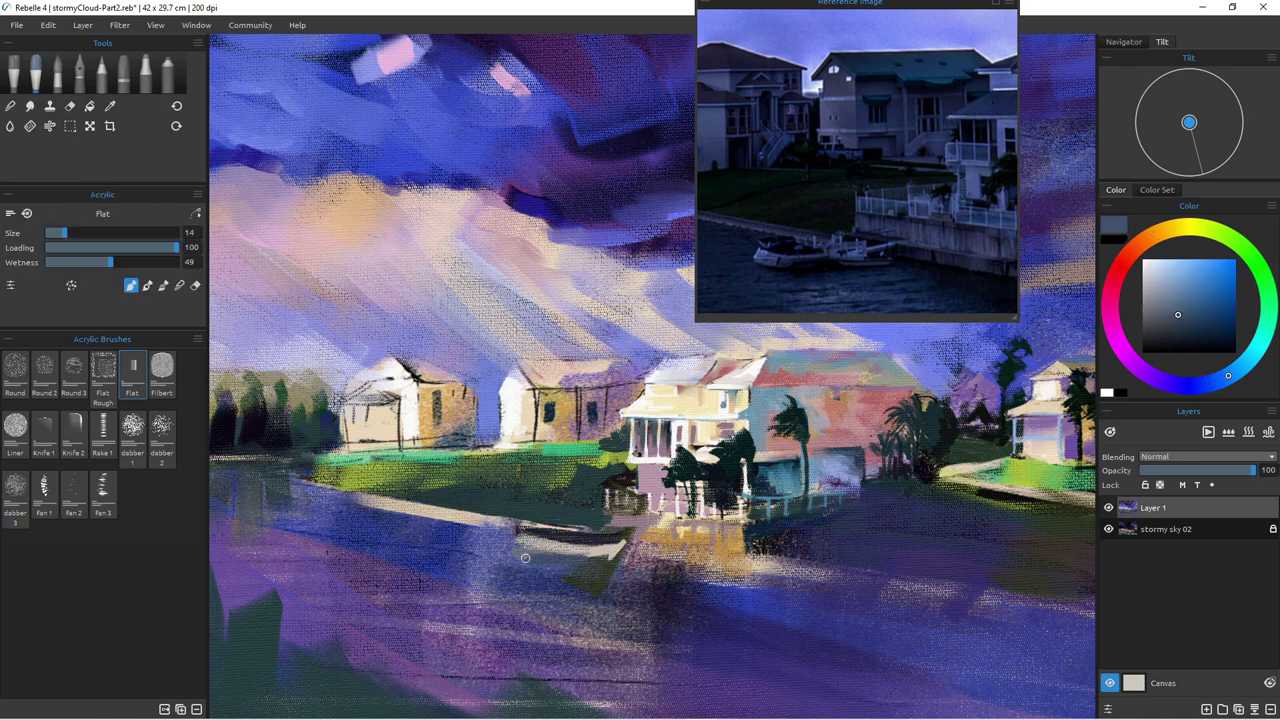
left_click(583, 600, "alt")
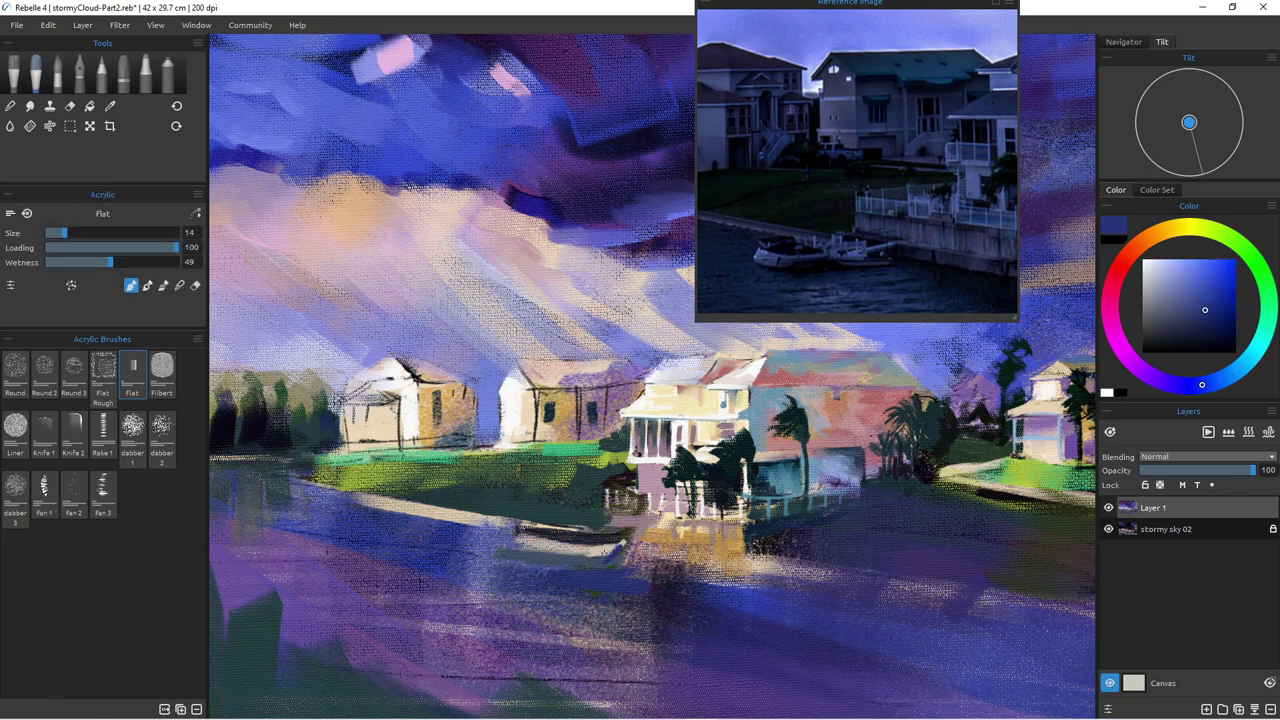
Step: Touch up the hull with sampled cream and thicken the boat's interior with sampled near-black
left_click(598, 550, "alt")
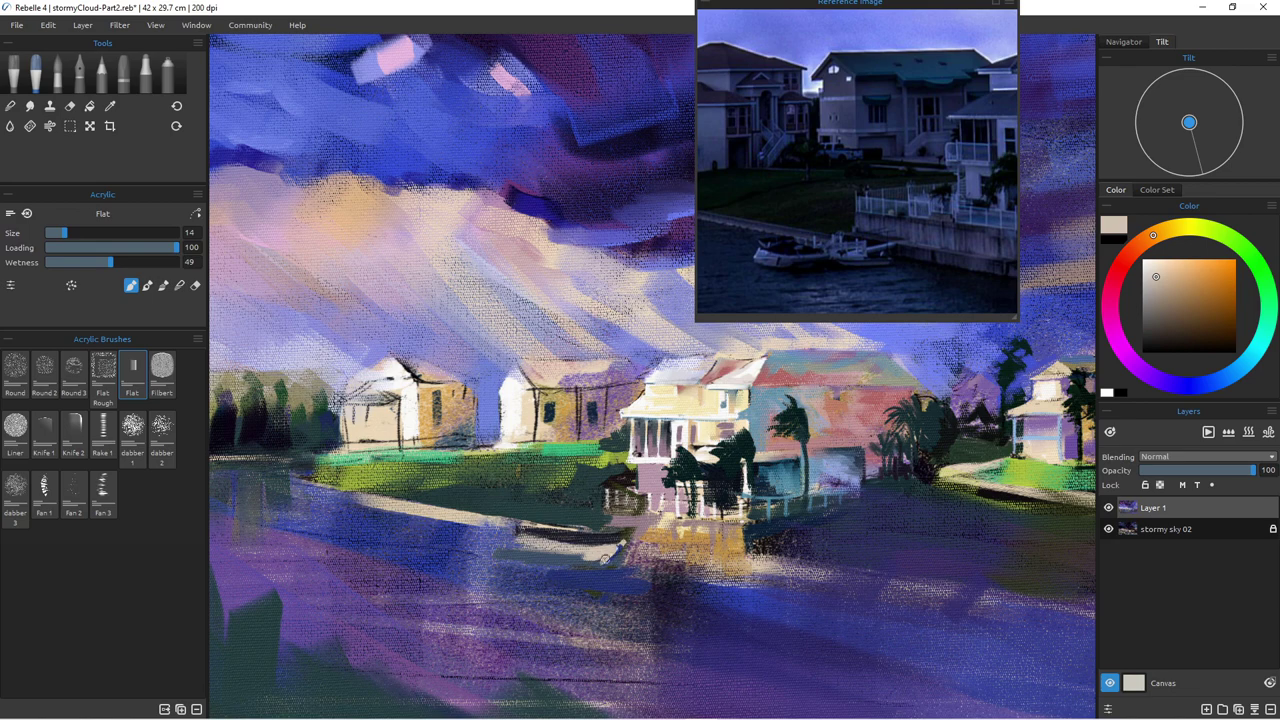
left_click(605, 539, "alt")
left_click_drag(627, 537, 520, 535)
left_click(597, 538, "alt")
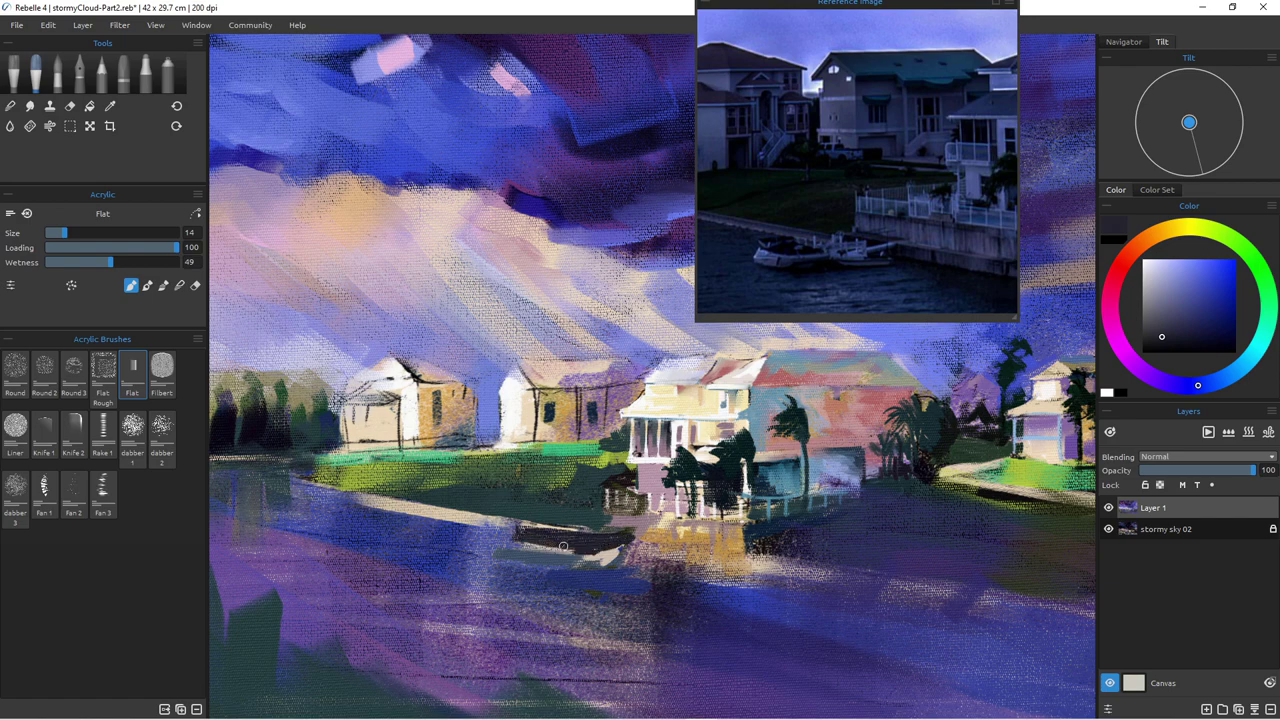
Step: Repaint the boat's side and bow in sampled cream and pale grey
left_click(600, 557, "alt")
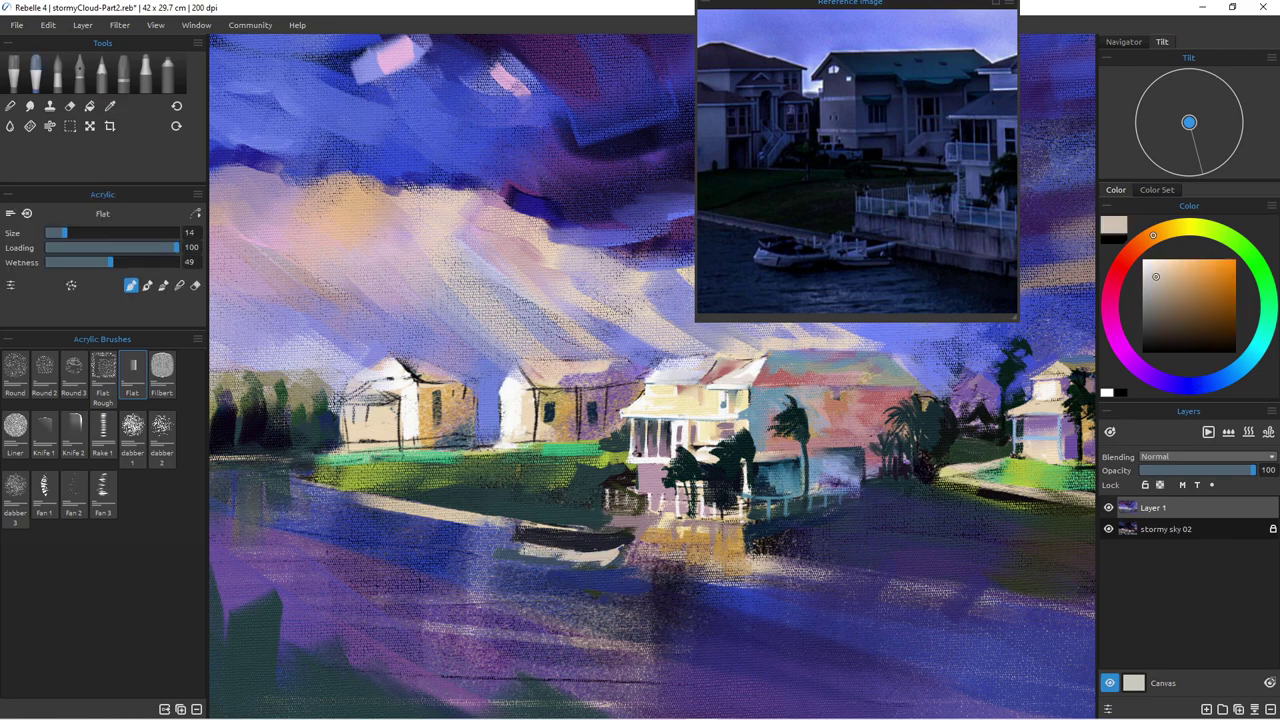
left_click(486, 523, "alt")
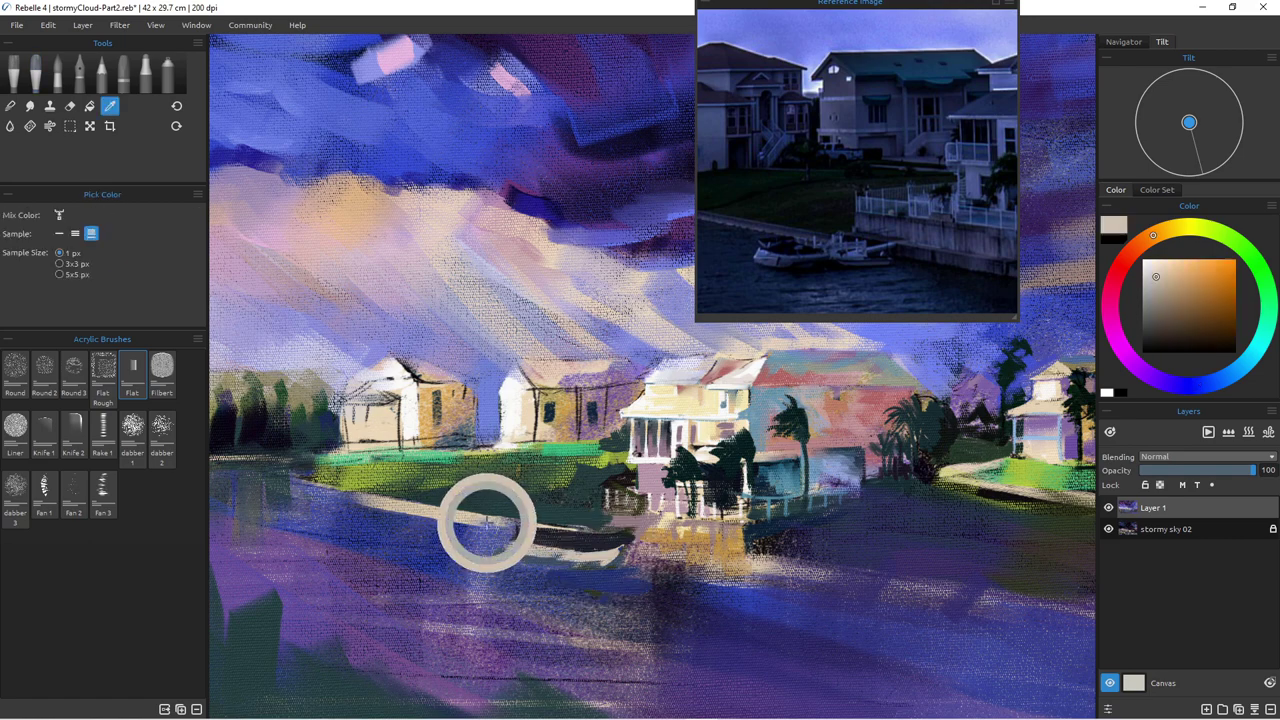
mouse_move(558, 535)
left_mouse_down()
mouse_move(626, 538)
mouse_move(565, 531)
left_mouse_up()
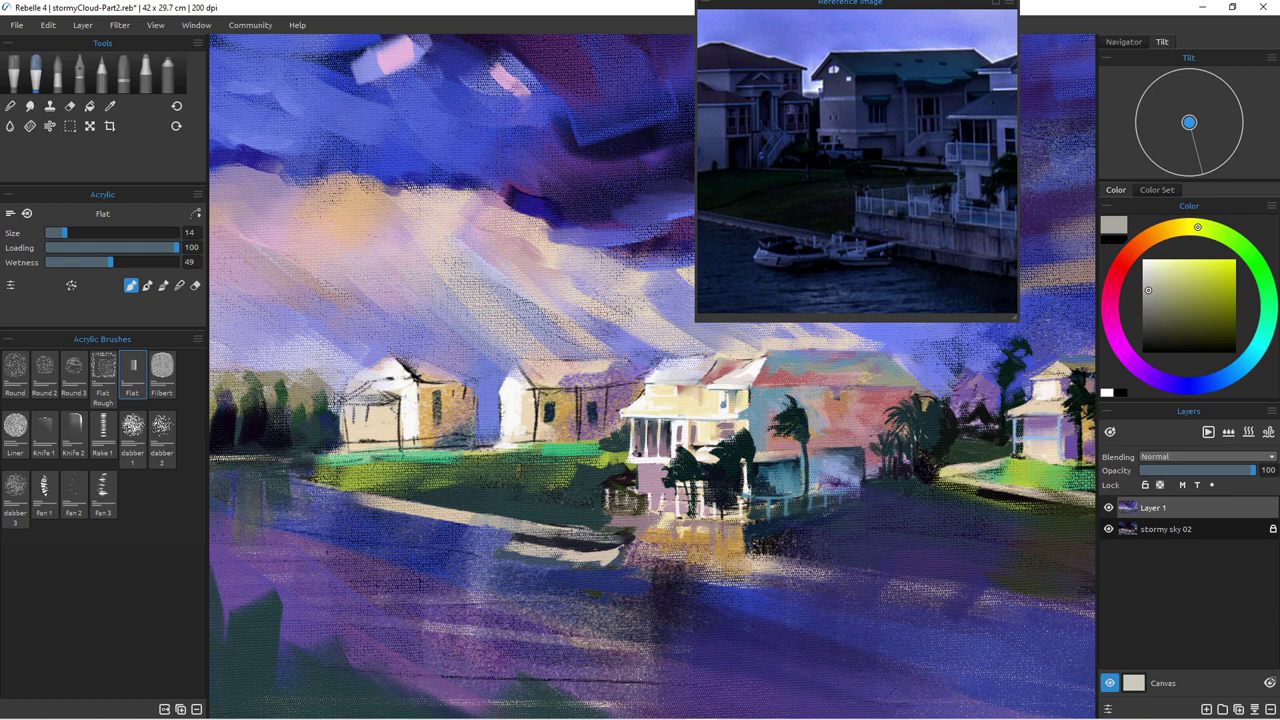
Step: Rework the bank between the boat and the fence with sampled mauve and dark green strokes
left_click(623, 520, "alt")
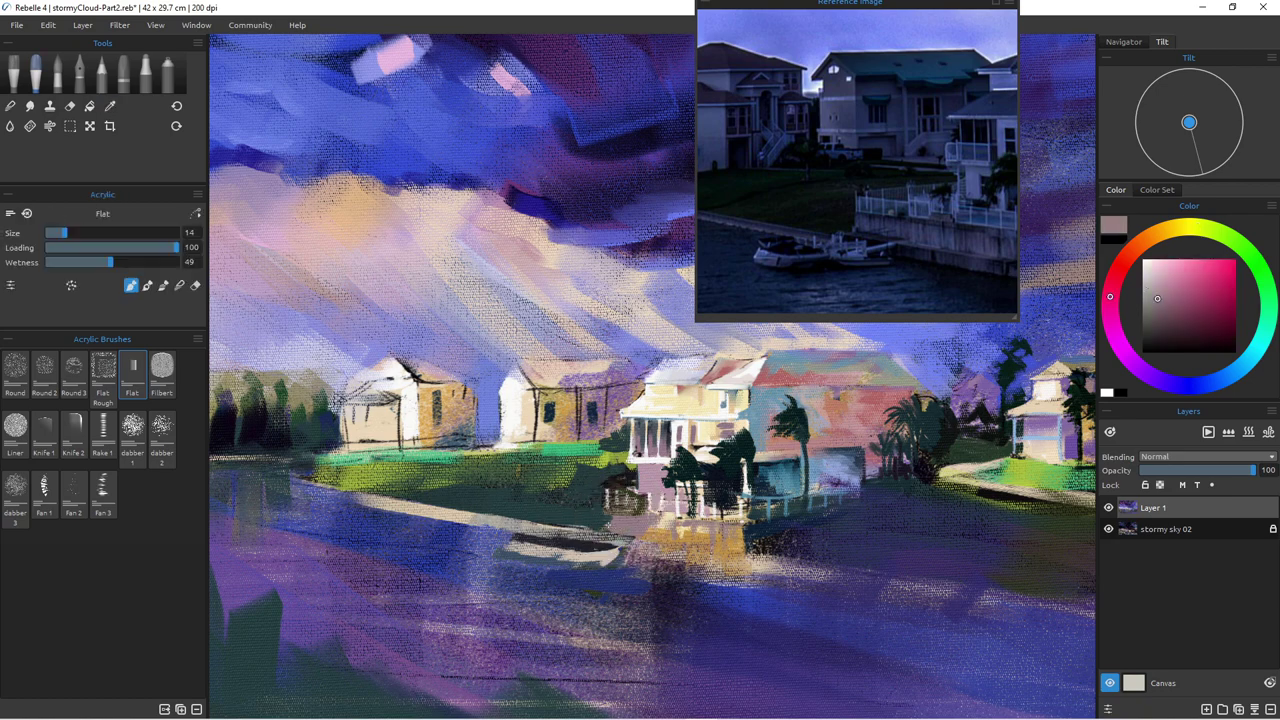
mouse_move(624, 530)
left_mouse_down()
mouse_move(589, 518)
mouse_move(615, 533)
left_mouse_up()
left_click(589, 516, "alt")
left_click(624, 525, "alt")
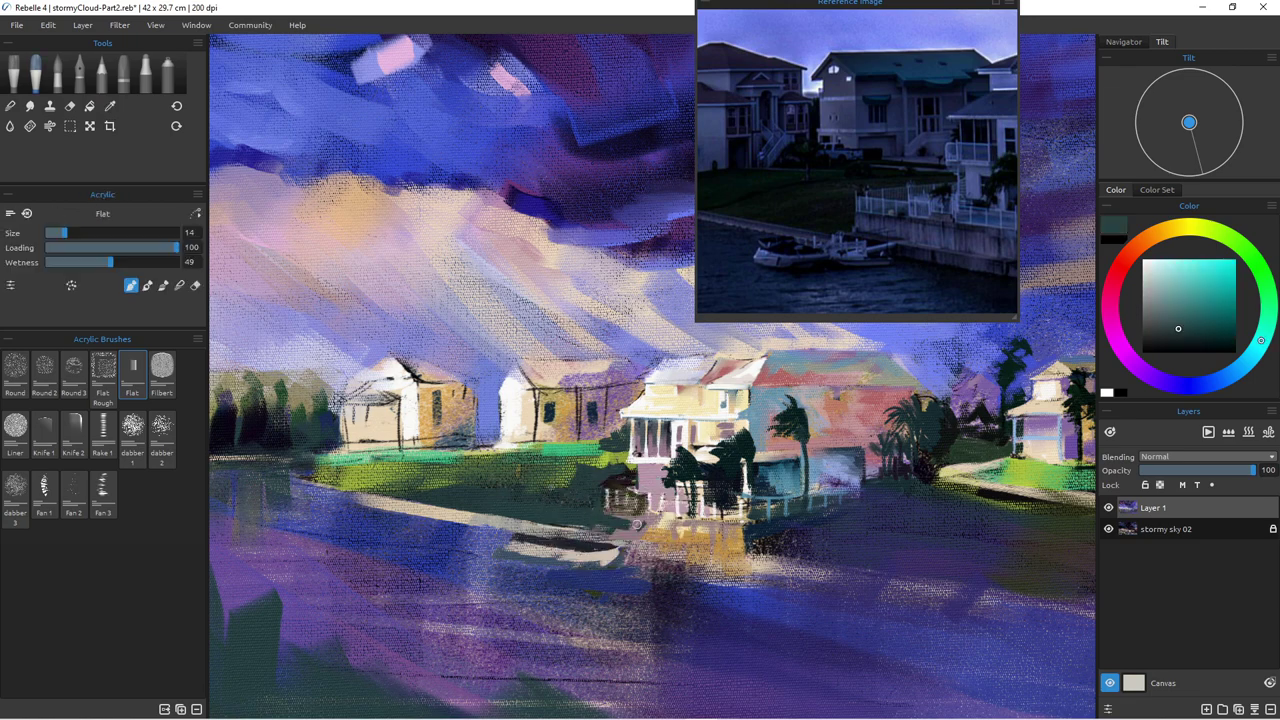
left_click(615, 524, "alt")
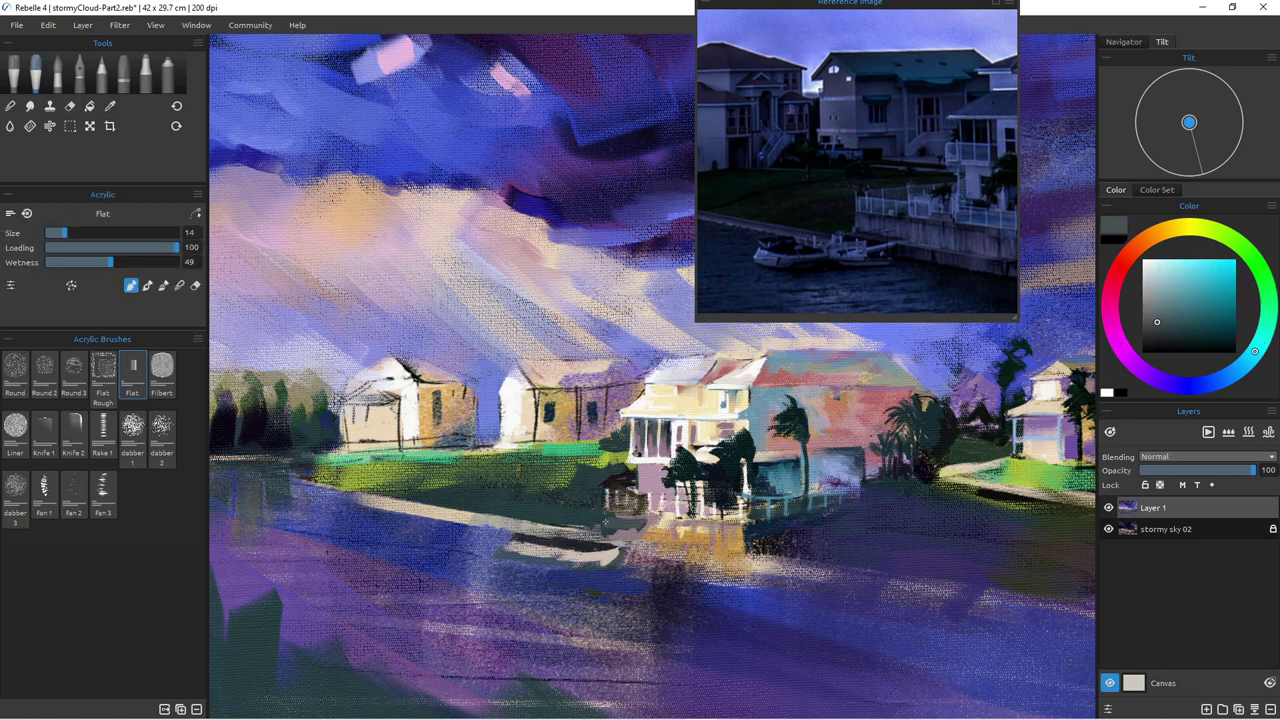
left_click(618, 526, "alt")
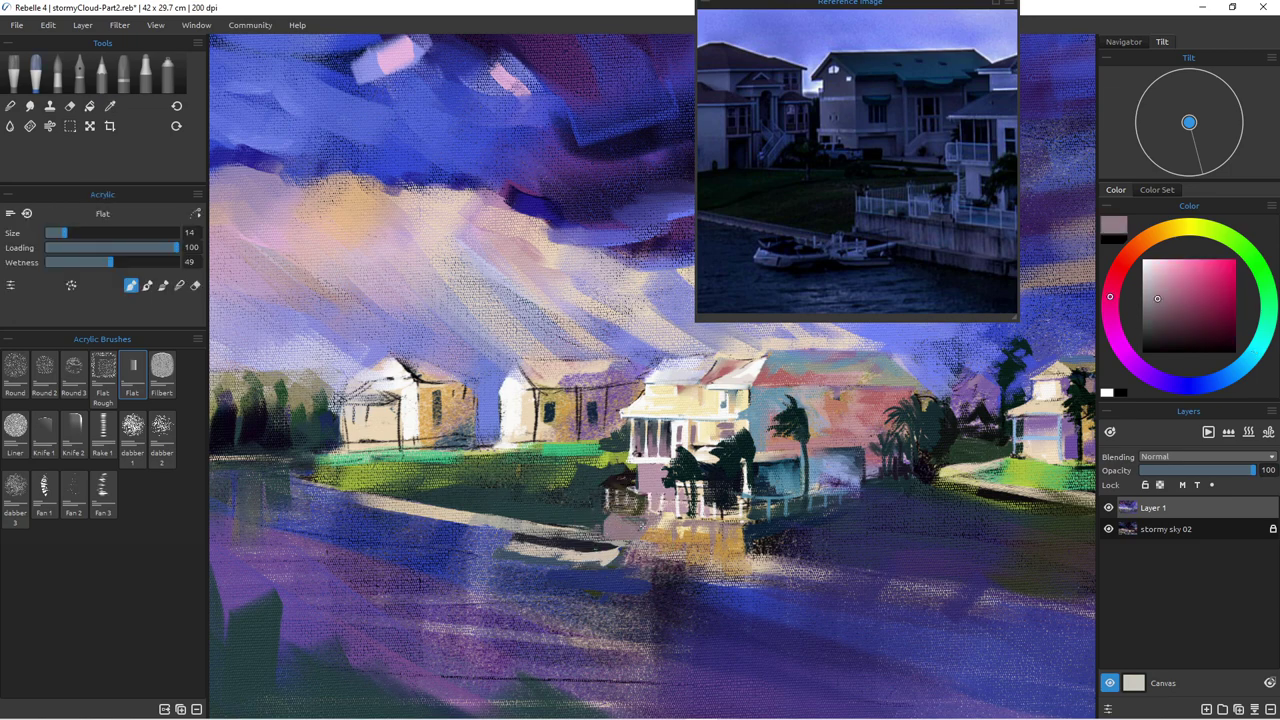
left_click_drag(640, 524, 681, 533)
Step: Paint mauve along the shoreline behind the boat with brush size 9, and add sampled ochre at the fence's near end
key("[")
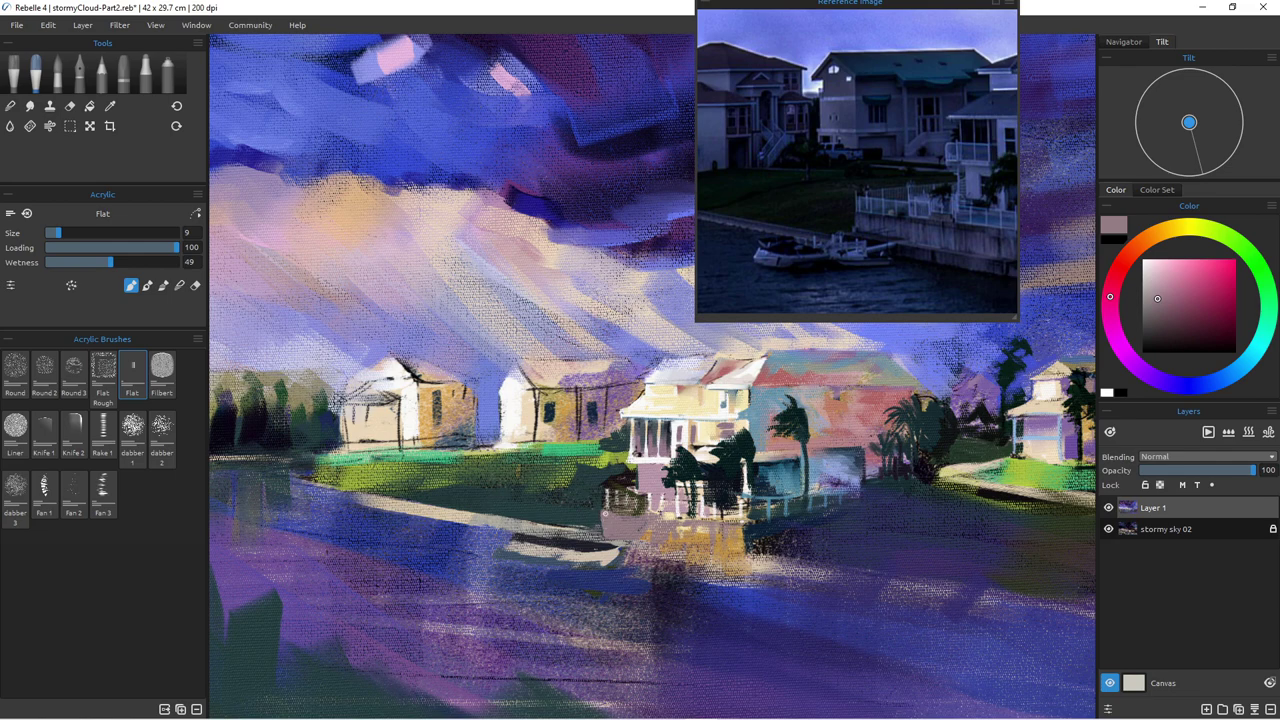
mouse_move(611, 541)
left_mouse_down()
mouse_move(650, 547)
mouse_move(428, 507)
left_mouse_up()
left_click_drag(529, 528, 333, 490)
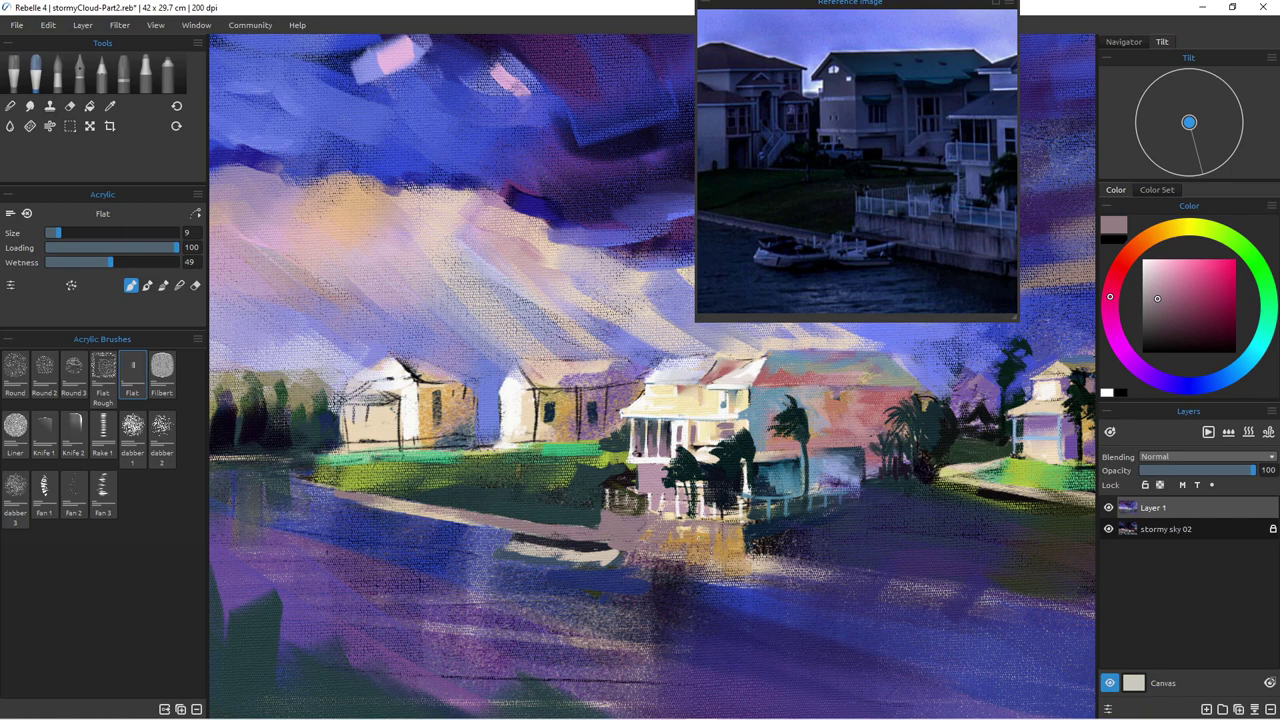
left_click(701, 540, "alt")
mouse_move(609, 514)
left_mouse_down()
mouse_move(629, 519)
mouse_move(608, 528)
left_mouse_up()
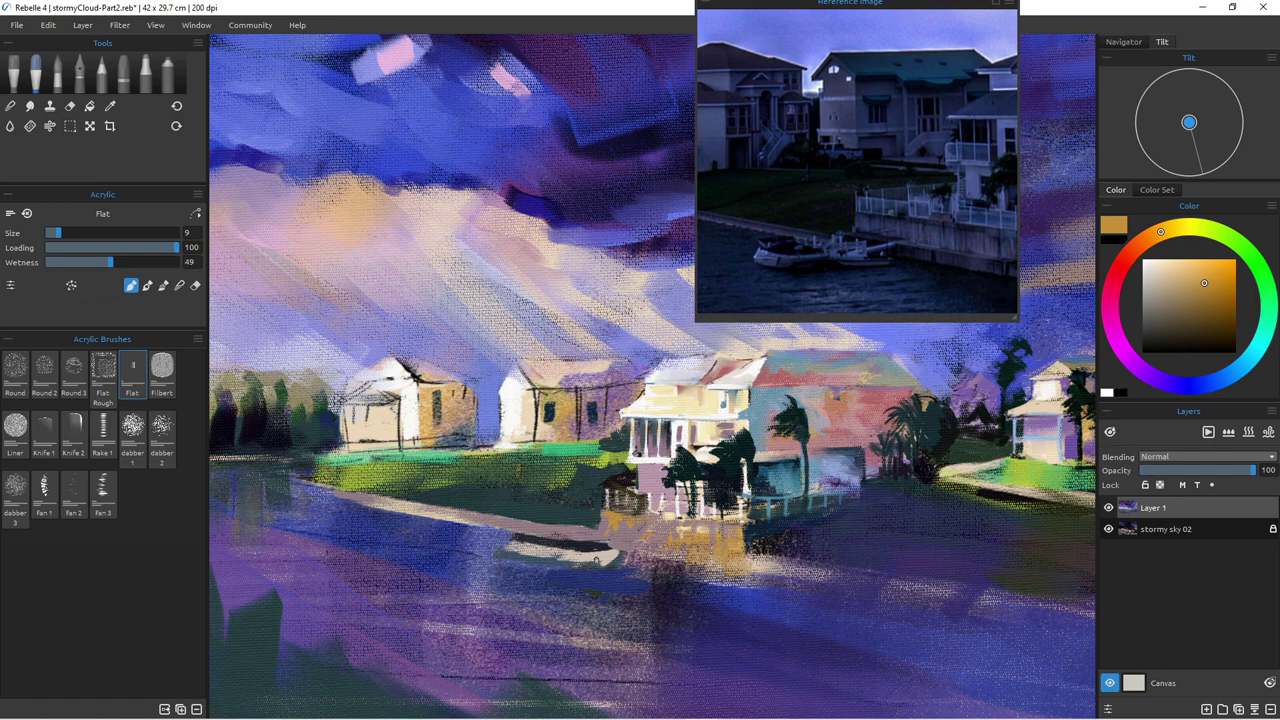
Step: Refine the boat's bow and outline with sampled grey and water blue strokes
left_click(600, 549, "alt")
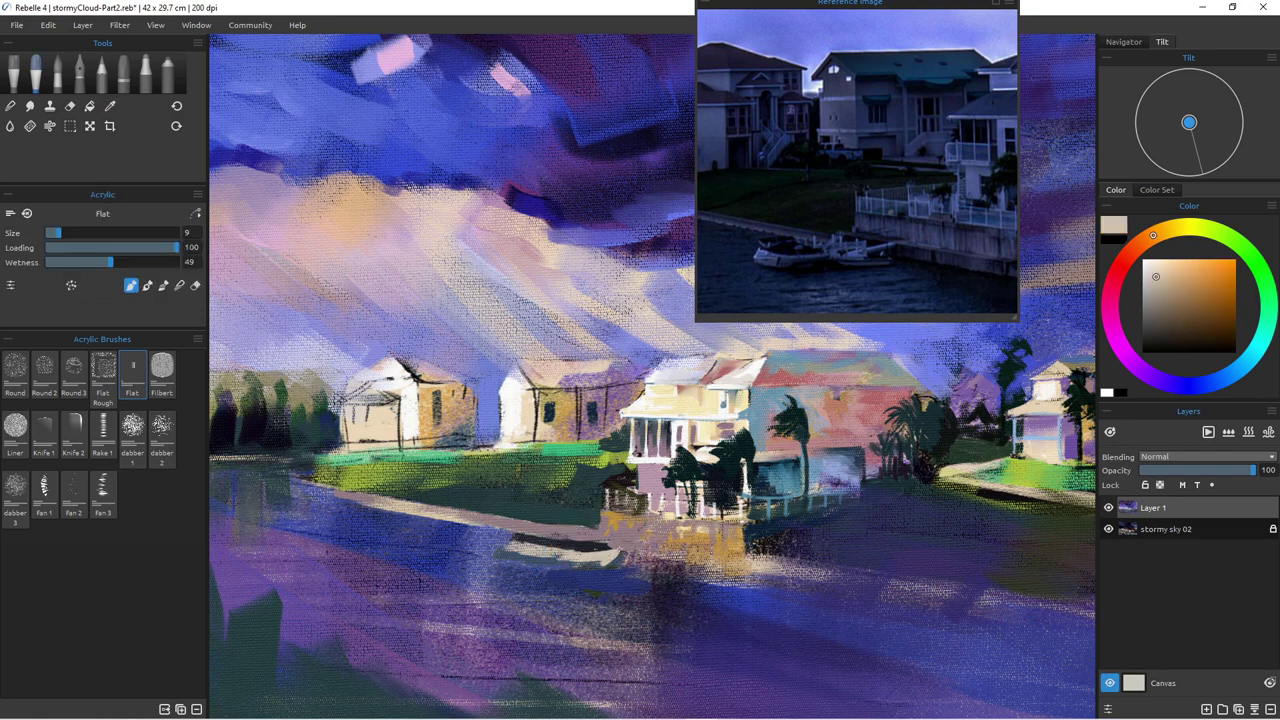
left_click(582, 552, "alt")
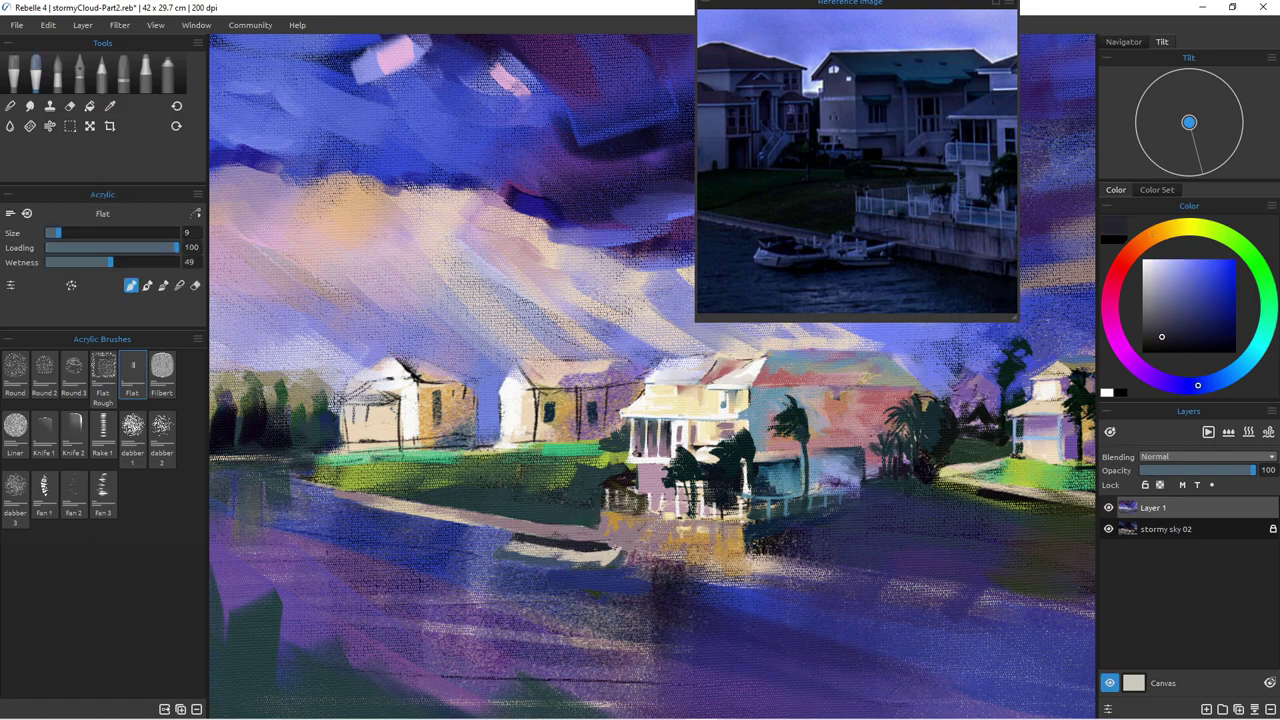
left_click(500, 534, "alt")
left_click_drag(500, 534, 552, 540)
left_click(443, 534, "alt")
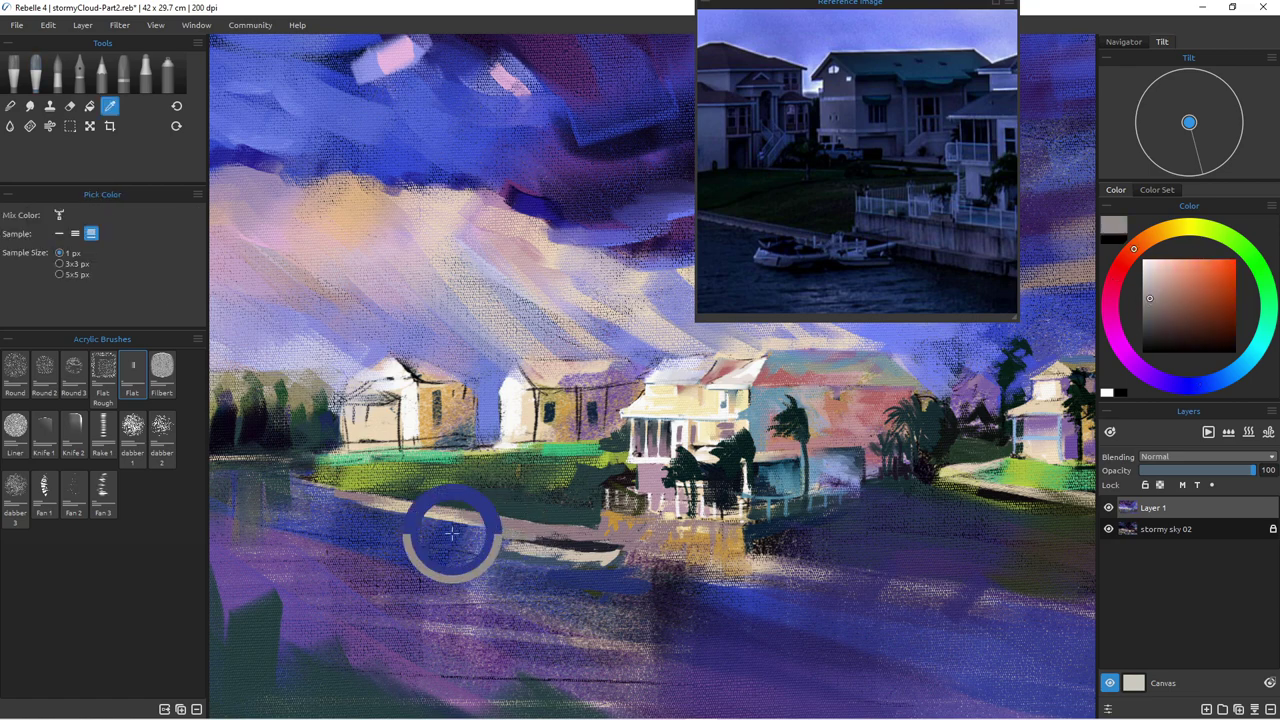
left_click_drag(505, 535, 549, 539)
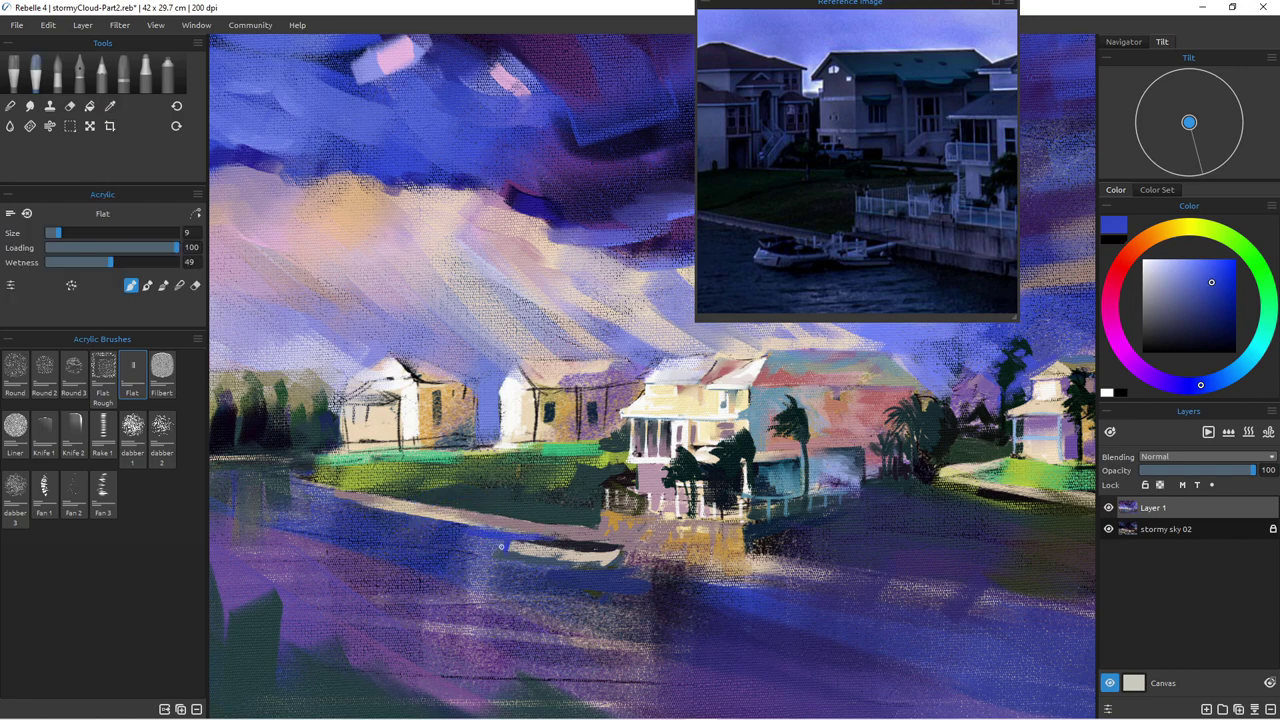
Step: Refine the moored boat's outline and side with sampled dark grey and cream strokes
left_click(558, 548, "alt")
mouse_move(557, 547)
left_mouse_down()
mouse_move(517, 541)
mouse_move(571, 545)
mouse_move(515, 543)
left_mouse_up()
left_click(561, 545, "alt")
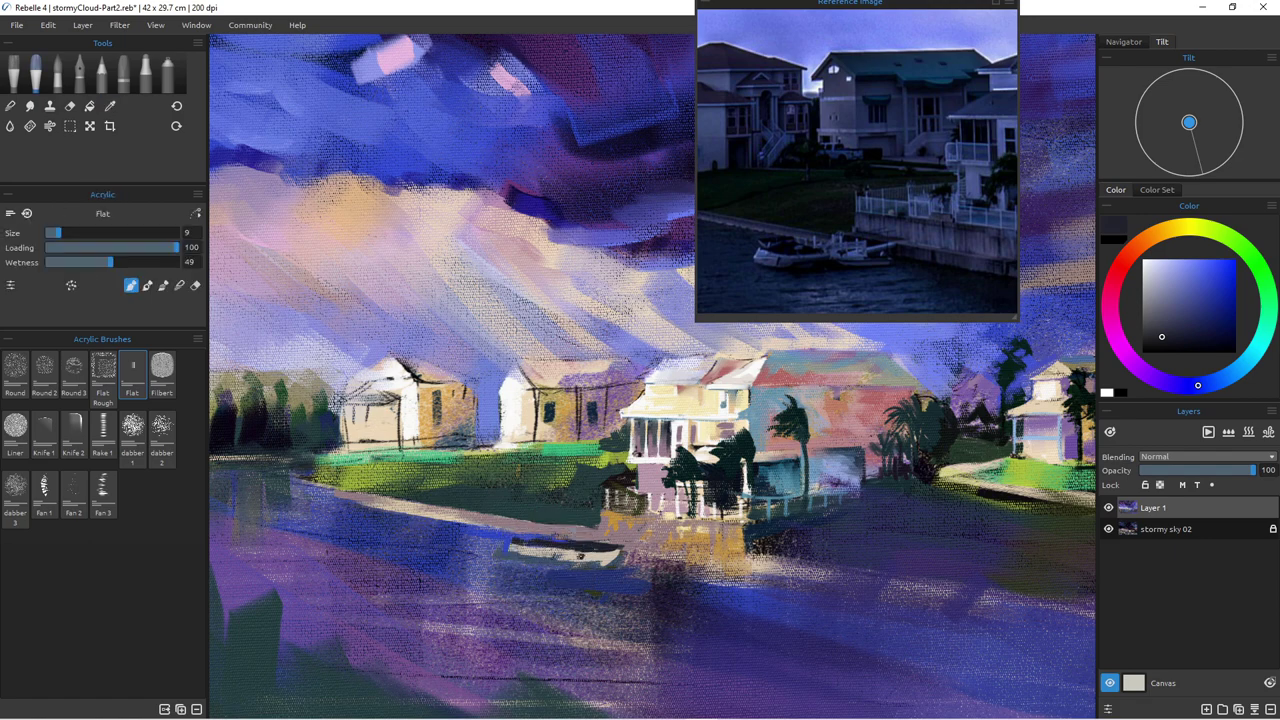
left_click(522, 548, "alt")
mouse_move(542, 555)
left_mouse_down()
mouse_move(592, 561)
mouse_move(526, 557)
left_mouse_up()
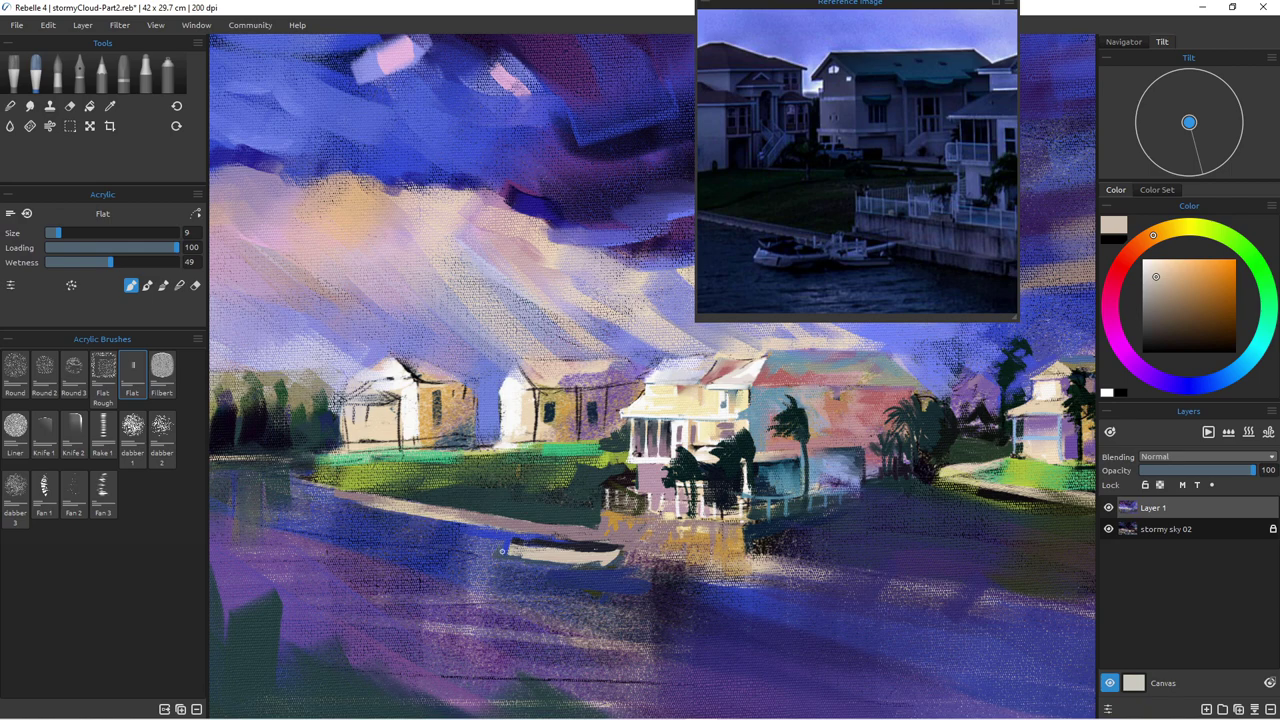
Step: Paint the boat's cream reflection in the water beneath its hull with brush size 20
key("]")
key("]")
key("]")
key("]")
key("]")
key("]")
key("]")
key("]")
key("]")
key("]")
key("]")
mouse_move(595, 564)
left_mouse_down()
mouse_move(610, 595)
mouse_move(579, 562)
mouse_move(580, 599)
mouse_move(564, 559)
mouse_move(565, 588)
mouse_move(571, 555)
mouse_move(559, 584)
mouse_move(531, 565)
mouse_move(518, 595)
mouse_move(494, 564)
left_mouse_up()
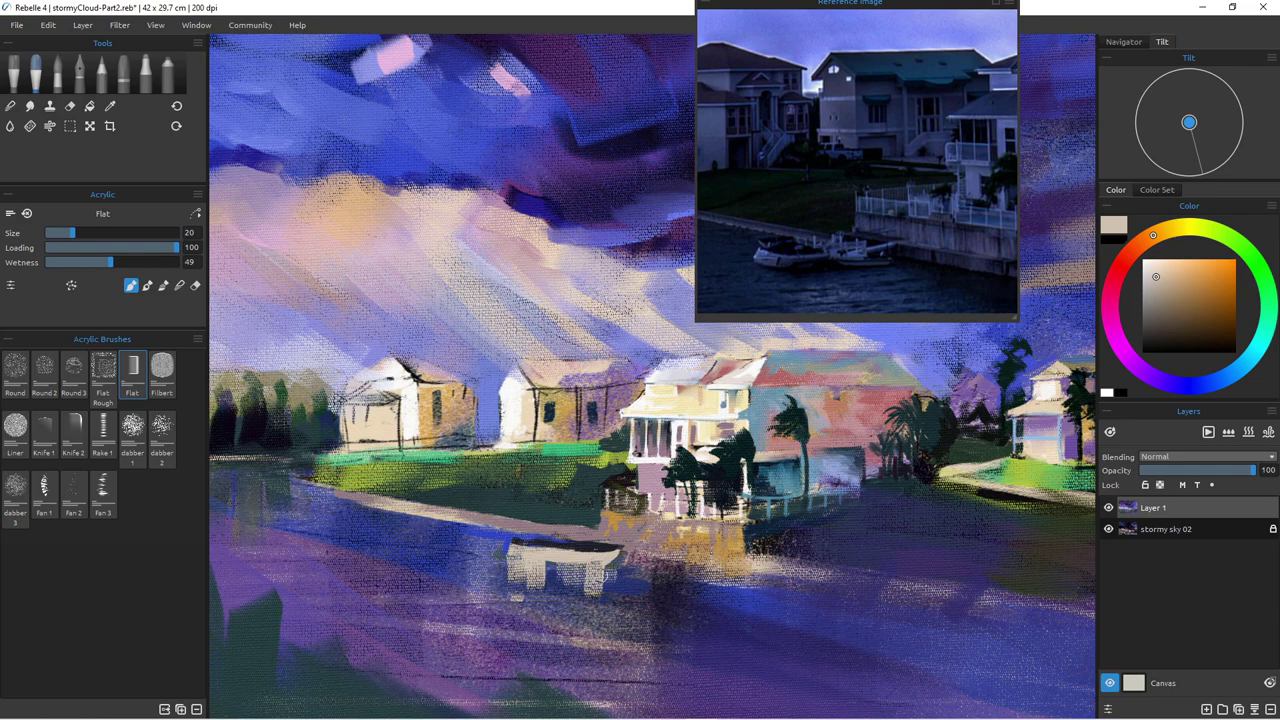
Step: Shade the boat's hull with sampled mauve-brown at brush size 14 and blend the transition
left_click(657, 528, "alt")
key("bracketleft")
key("bracketleft")
key("bracketleft")
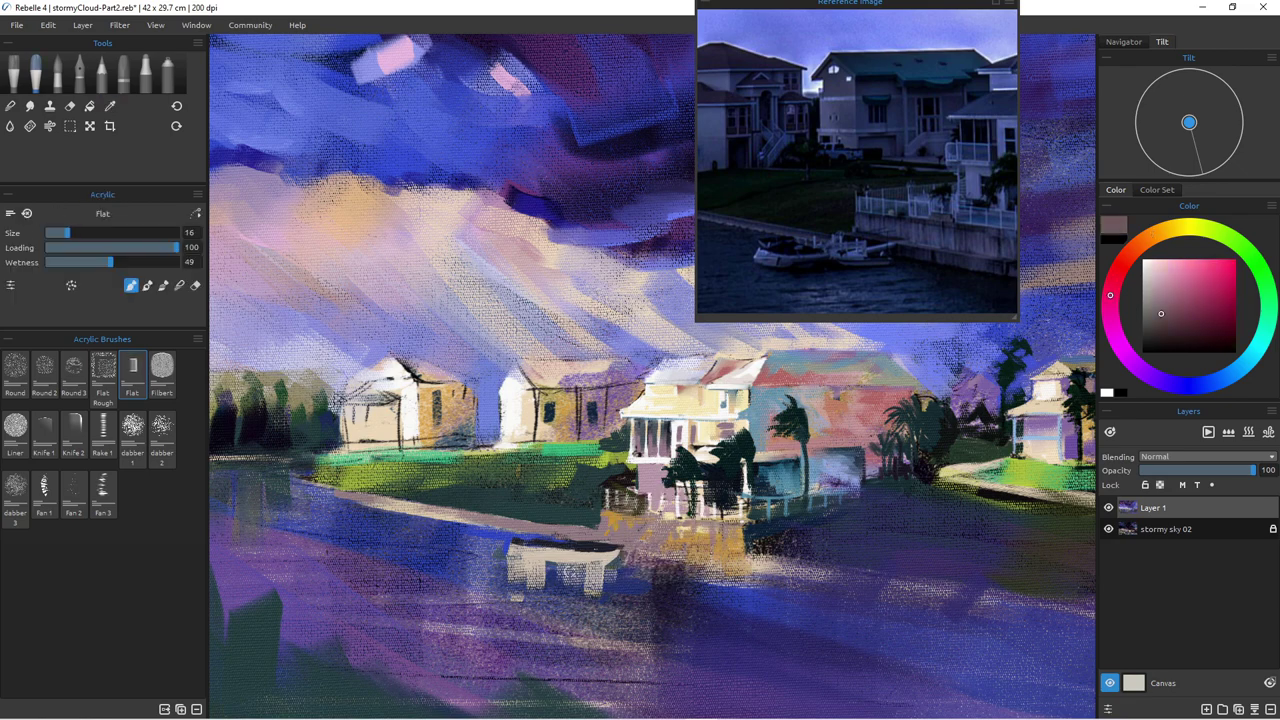
left_click_drag(608, 558, 554, 556)
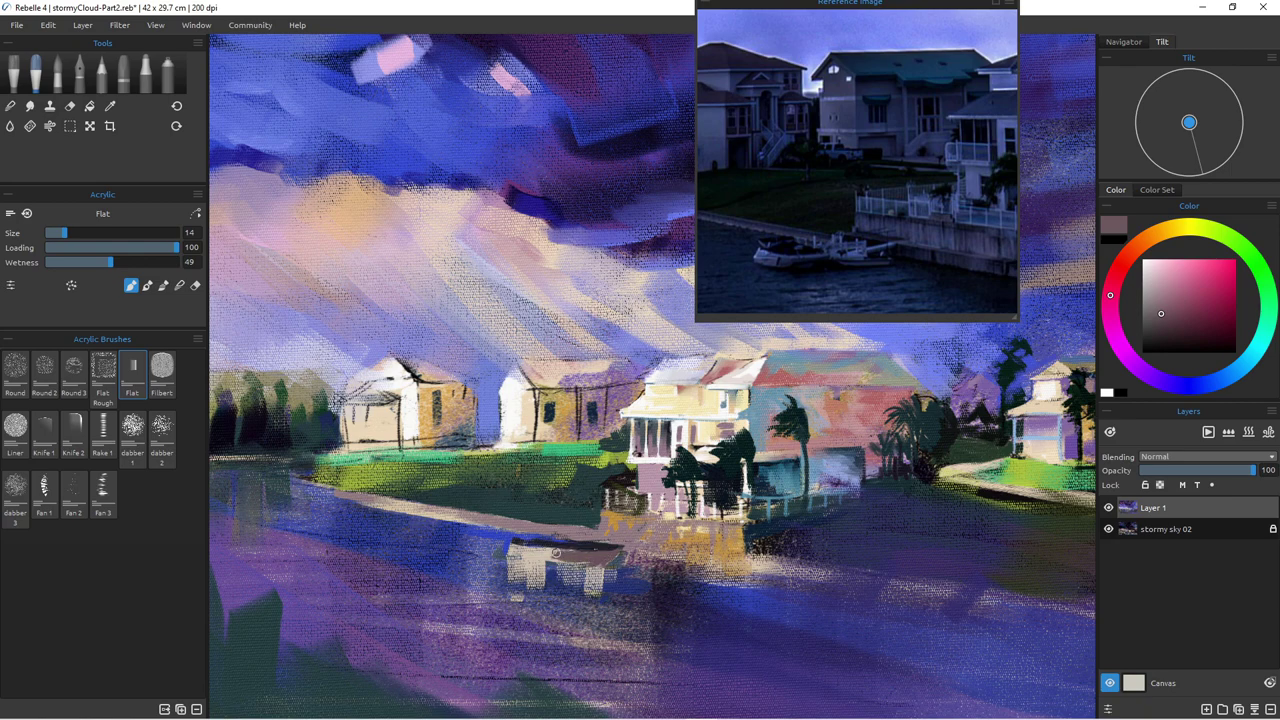
left_click(179, 285)
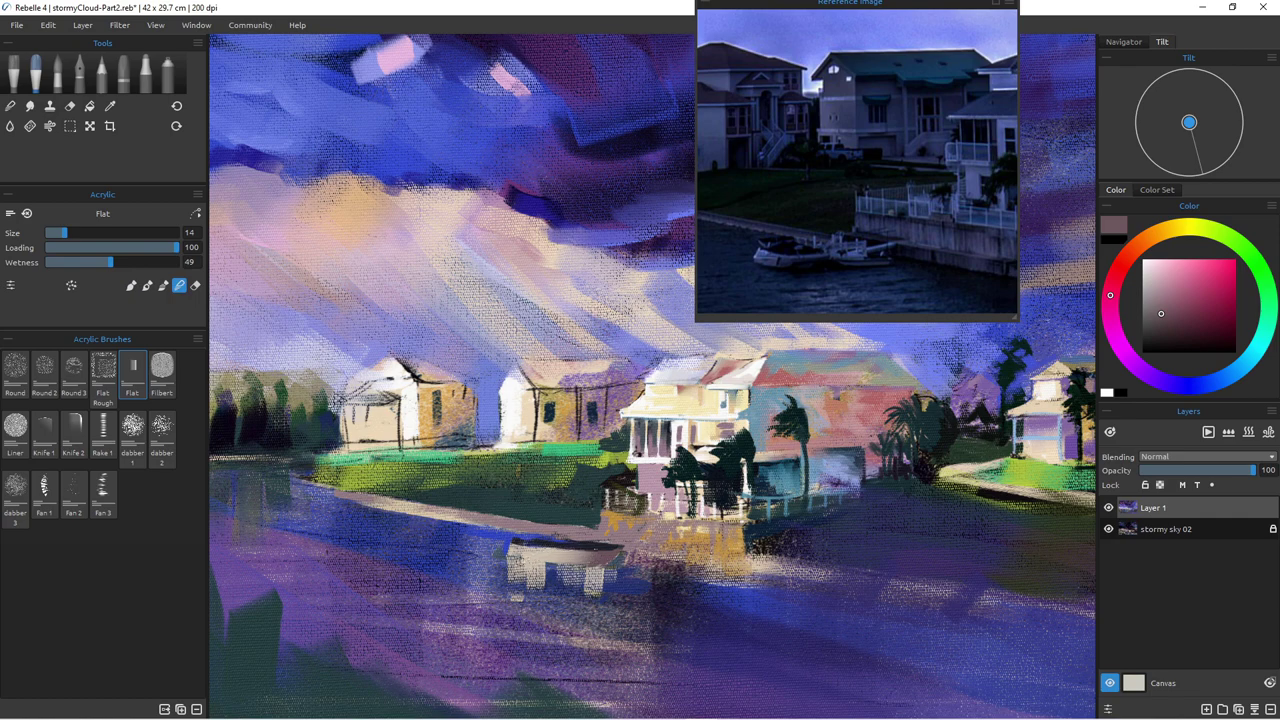
Step: Highlight the boat's rim and bow with white strokes at brush size 6
key("i")
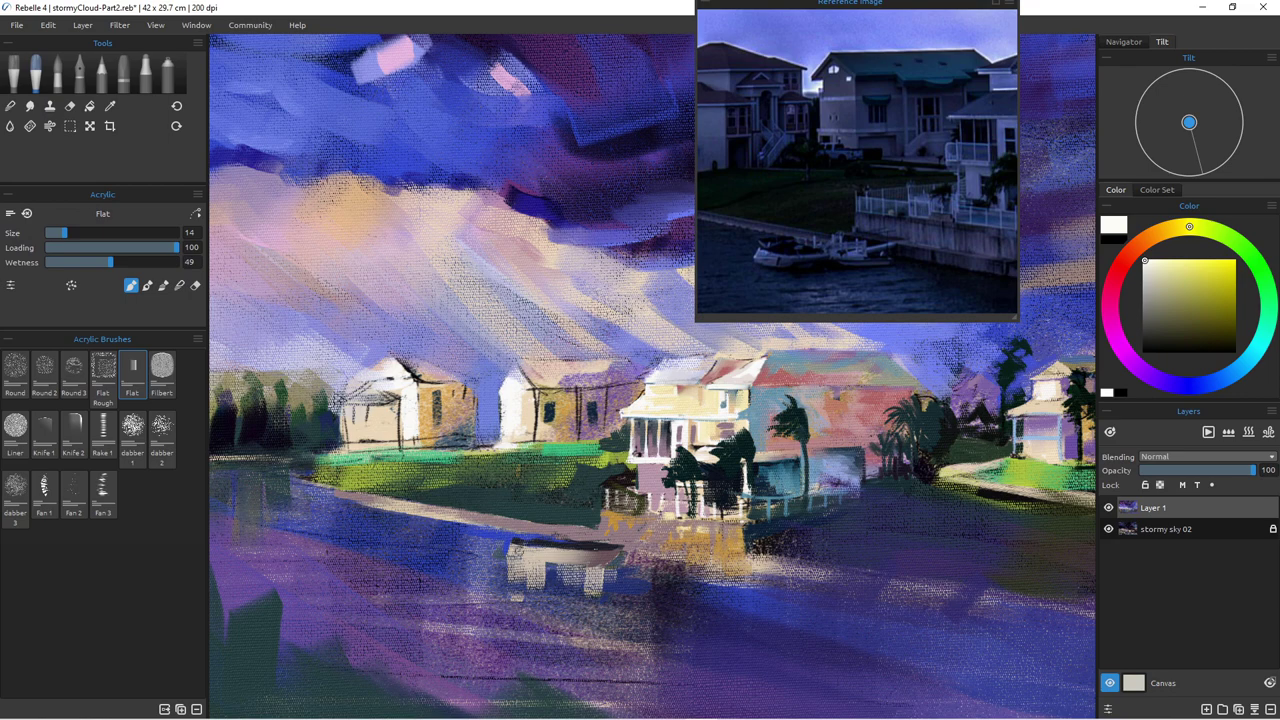
key("bracketleft")
key("bracketleft")
key("bracketleft")
key("bracketleft")
key("bracketleft")
left_click_drag(510, 545, 566, 549)
left_click_drag(584, 542, 536, 540)
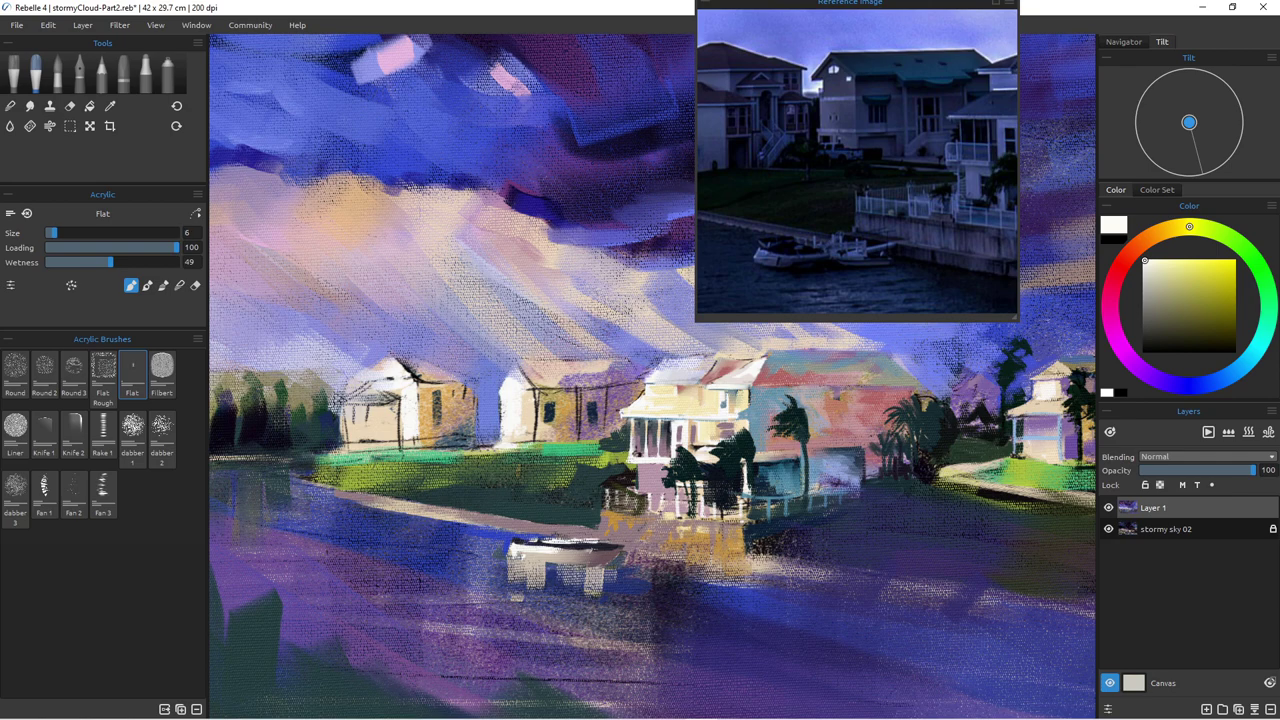
Step: Touch up the white fence posts in front of the central house with brush size 3
left_click_drag(617, 487, 619, 509)
scroll(480, 536, "down", 6)
scroll(482, 534, "up", 1)
mouse_move(482, 534)
left_mouse_down()
mouse_move(529, 503)
mouse_move(438, 556)
left_mouse_up()
scroll(530, 509, "up", 2)
scroll(530, 509, "down", 1)
scroll(438, 556, "up", 3)
scroll(440, 555, "up", 1)
scroll(440, 555, "down", 1)
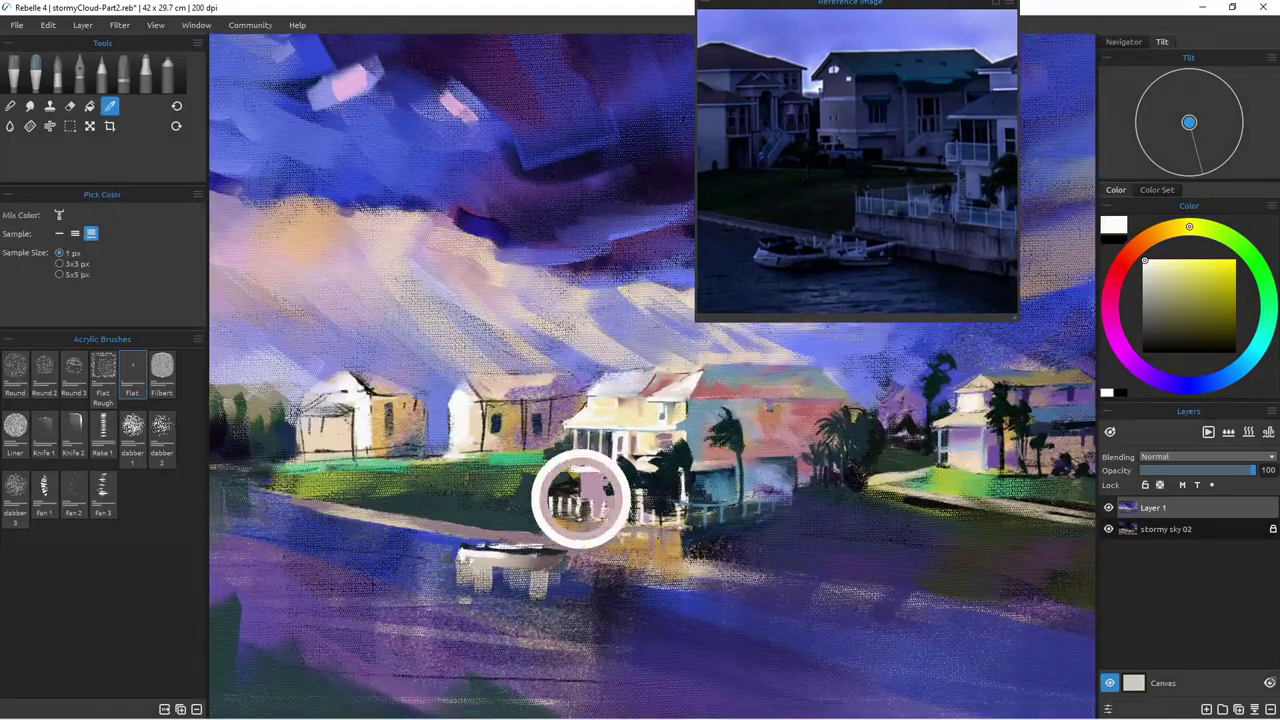
Step: Paint the central house's mauve lower wall as a reflection beside the boat, using the sampled color at brush size 50
left_click(586, 486, "alt")
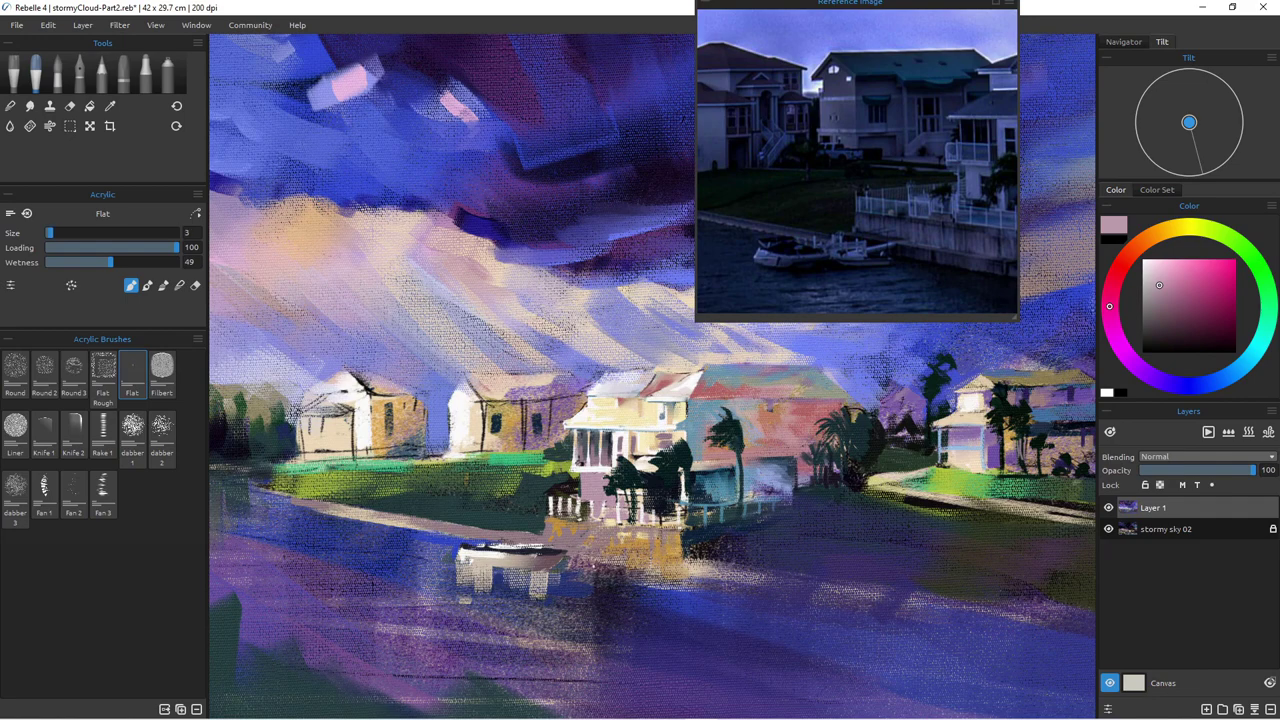
key("bracketright")
key("bracketright")
key("bracketright")
key("bracketright")
key("bracketright")
key("bracketright")
key("bracketright")
key("bracketright")
key("bracketleft")
key("bracketleft")
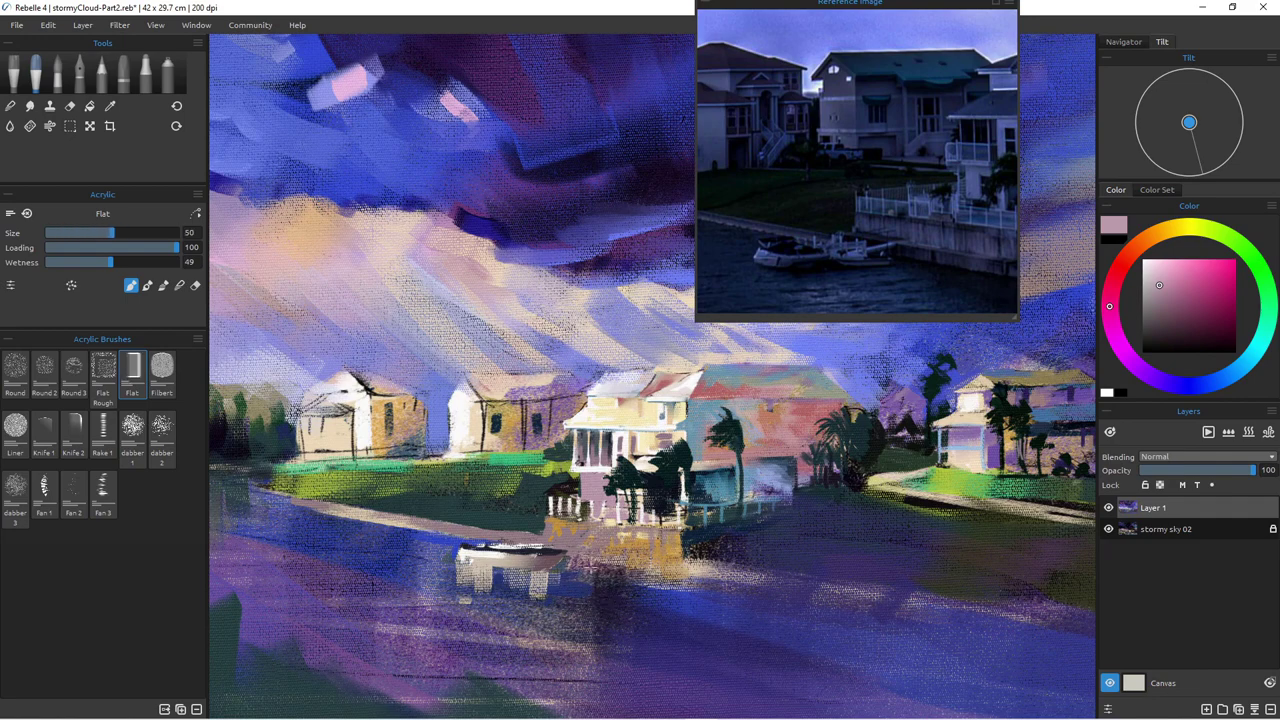
left_click_drag(591, 578, 596, 645)
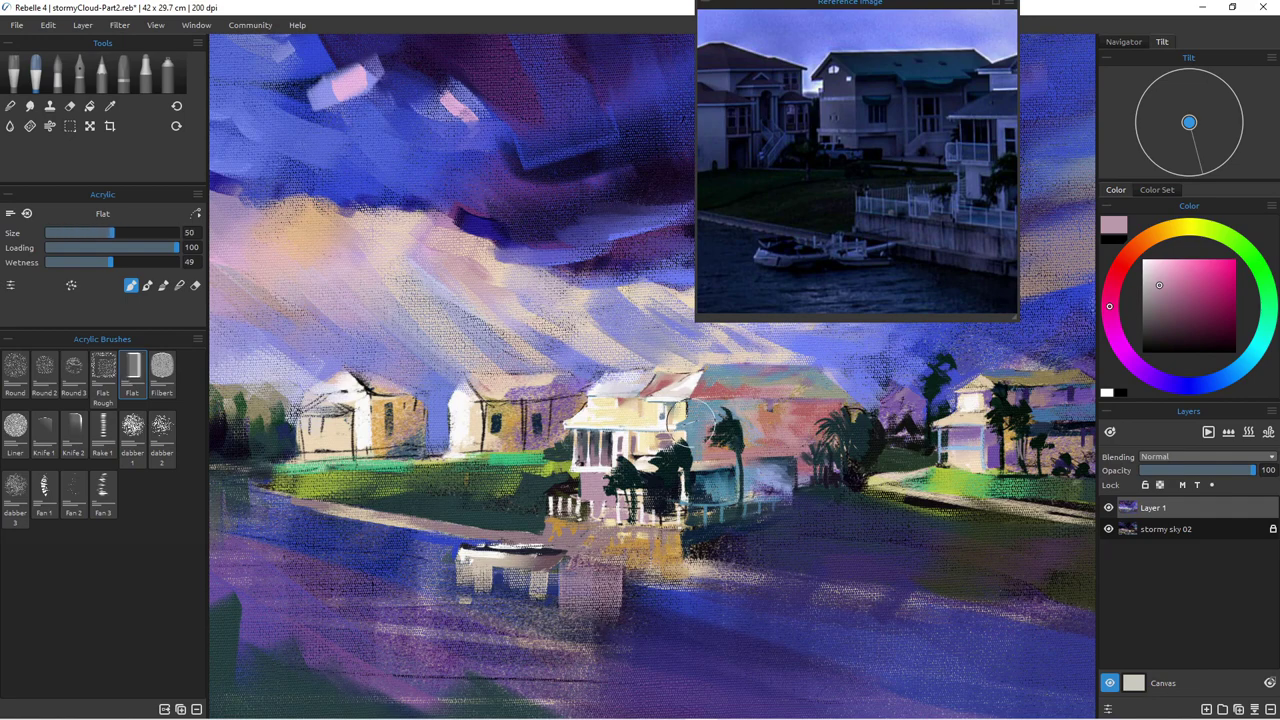
Step: Paint sampled grey-blue reflection strokes in the water below the central house's shaded wall at brush size 50
left_click(692, 424, "alt")
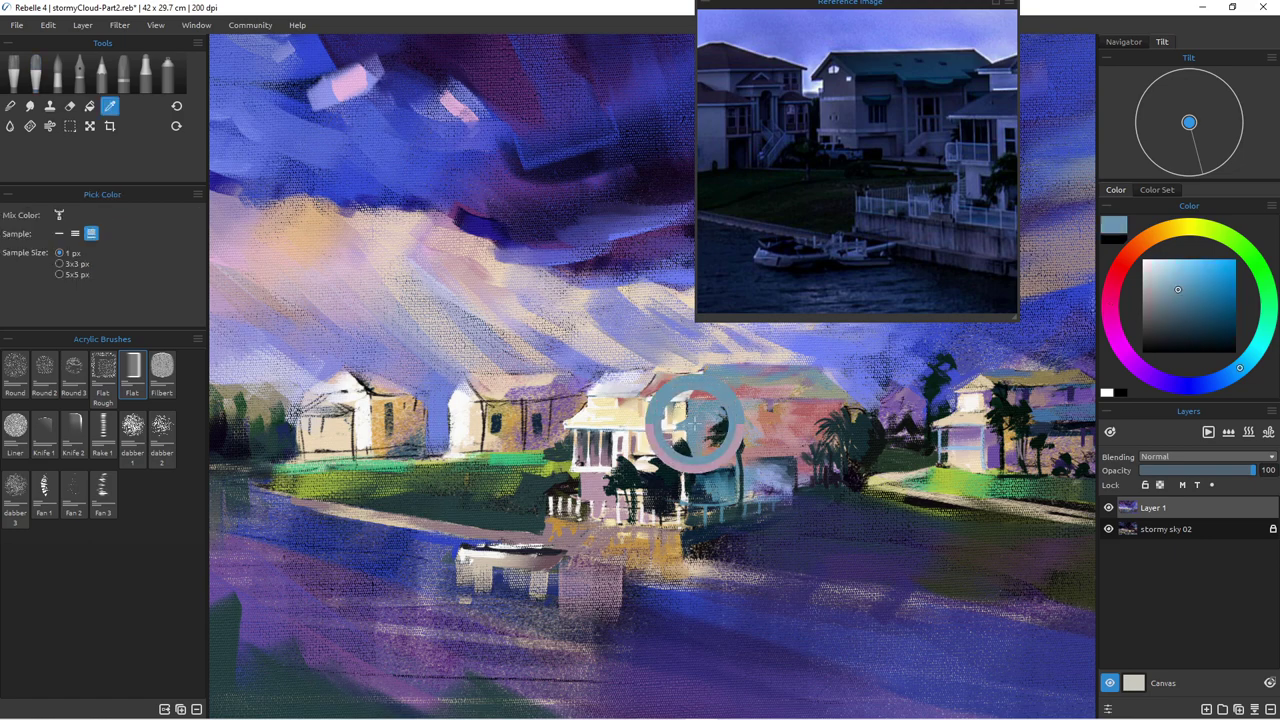
left_click(690, 606)
mouse_move(740, 612)
left_mouse_down()
mouse_move(787, 620)
mouse_move(705, 645)
mouse_move(700, 608)
mouse_move(696, 668)
left_mouse_up()
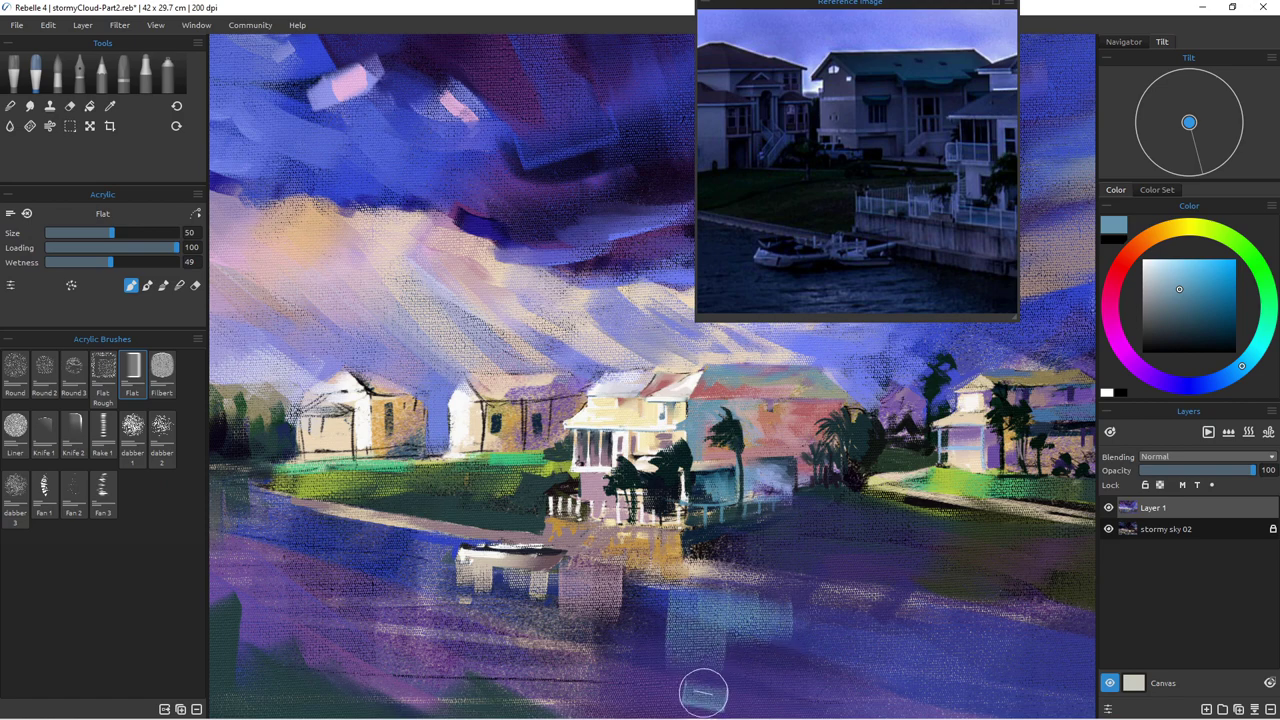
Step: Add dark teal strokes sampled from the trees over the blue reflection, varying the brush size between 70 and 25
left_click(677, 462, "alt")
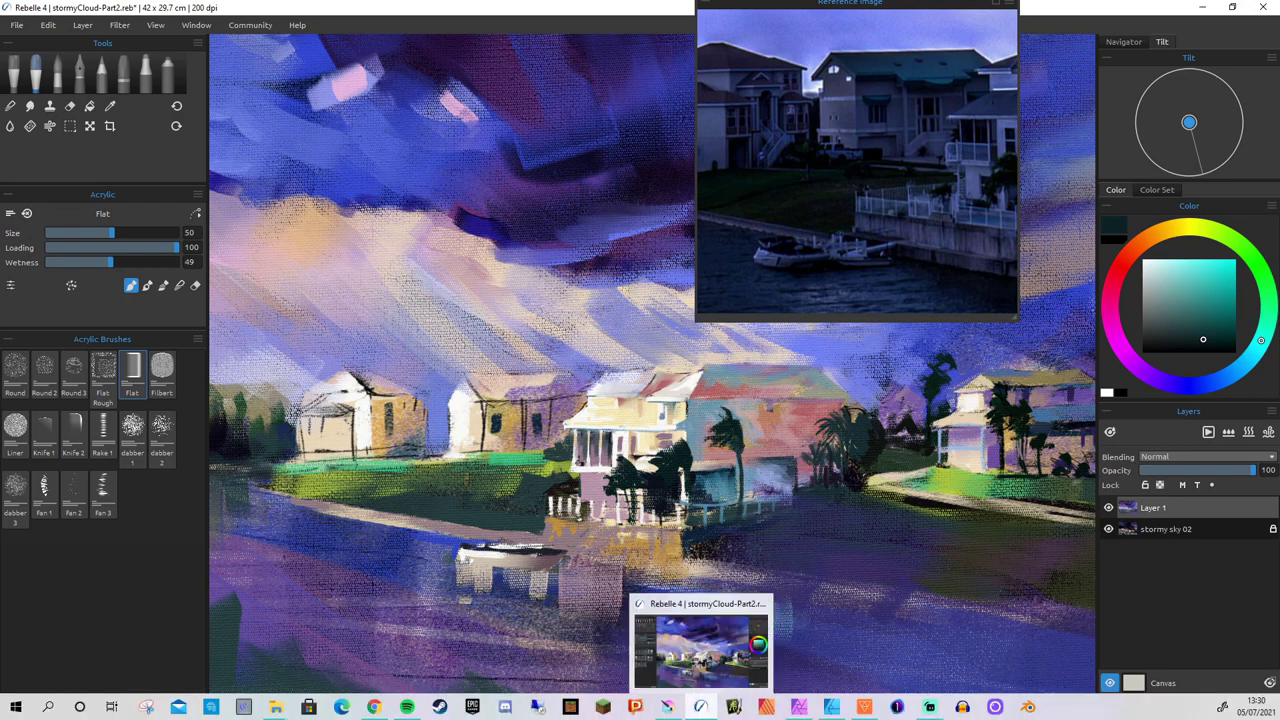
key("]")
key("]")
key("]")
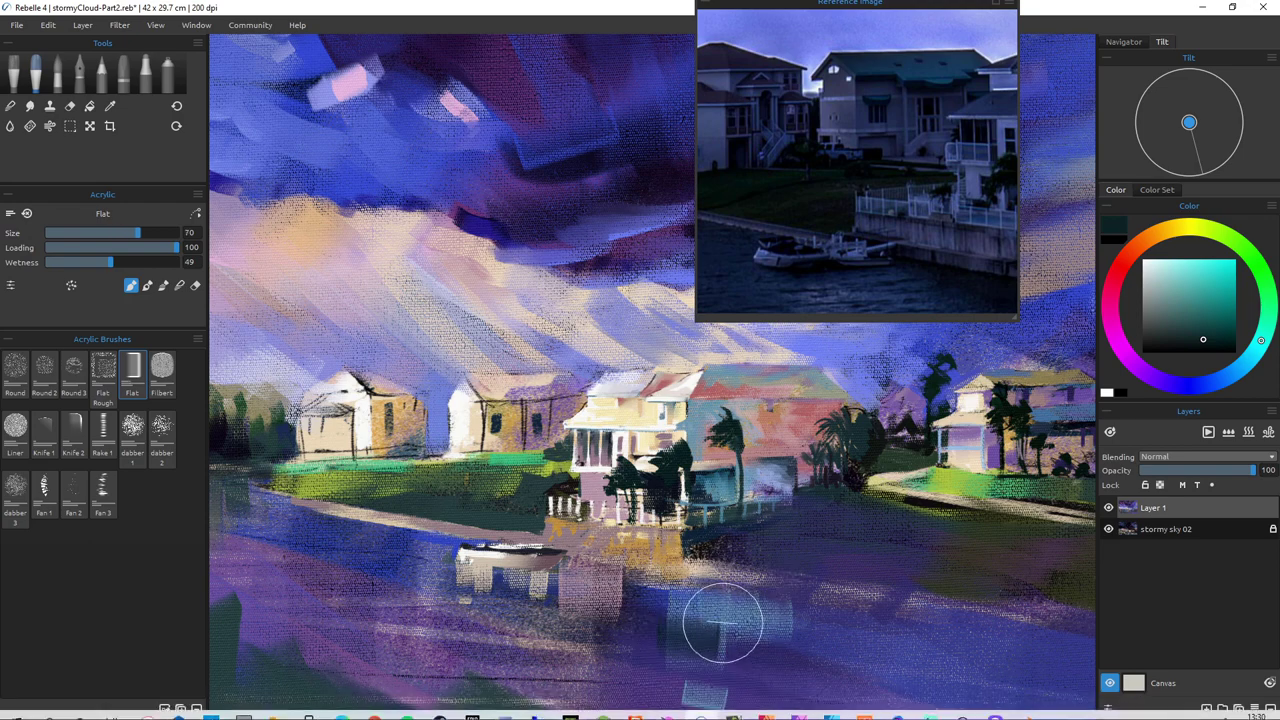
key("bracketleft")
key("bracketleft")
key("bracketleft")
key("bracketleft")
key("bracketleft")
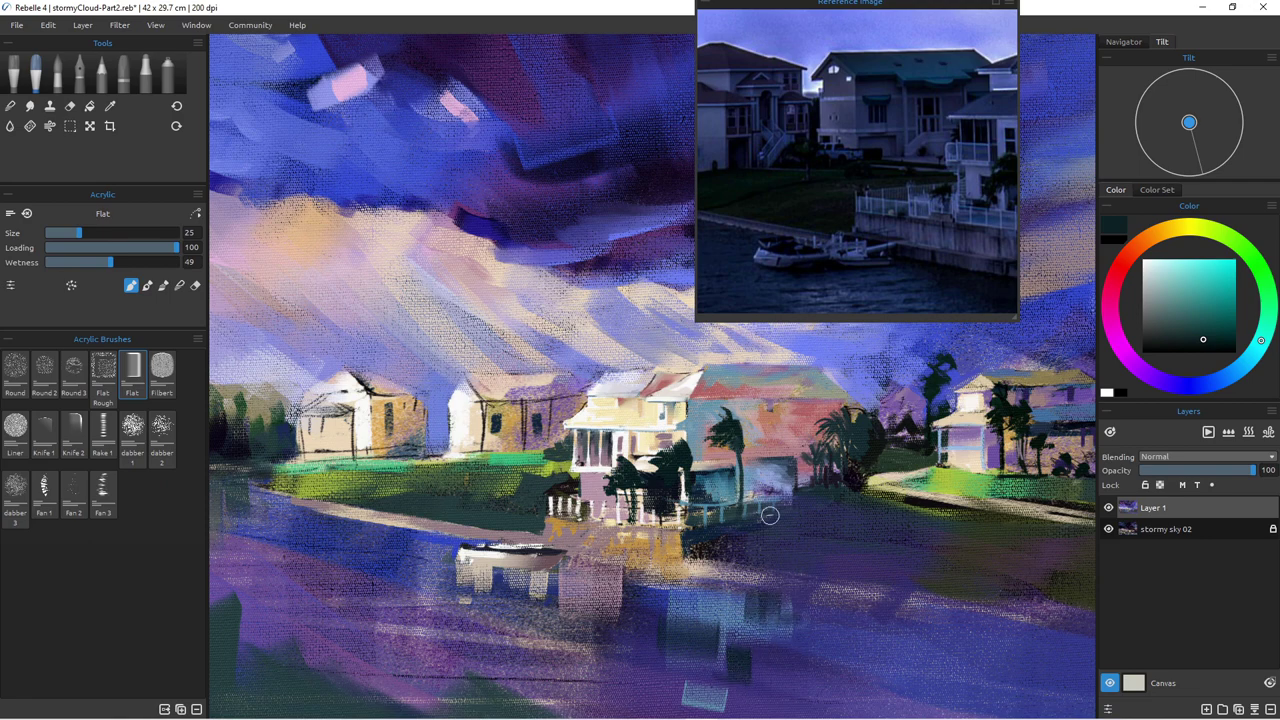
Step: Paint the pink side wall's reflection in the water with the sampled pink at brush size 70
left_click(785, 421, "alt")
key("bracketright")
key("bracketright")
key("bracketright")
key("bracketright")
key("bracketright")
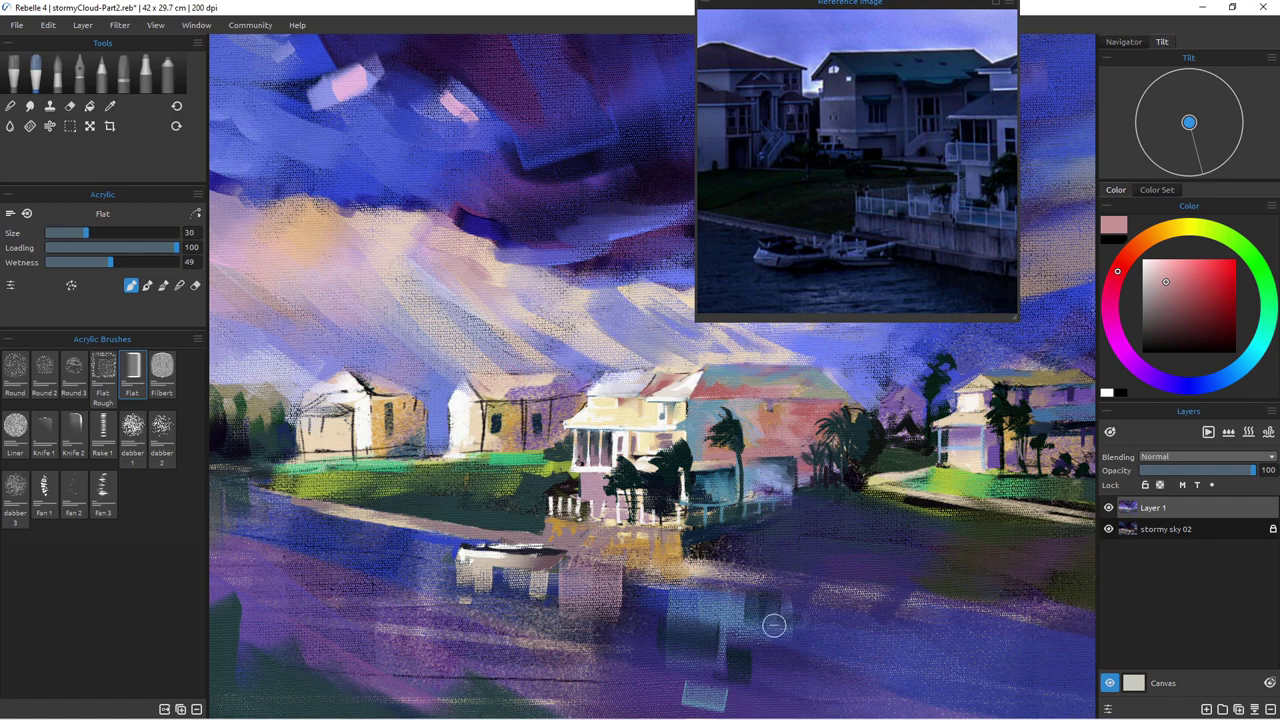
mouse_move(764, 609)
left_mouse_down()
mouse_move(764, 672)
mouse_move(781, 647)
mouse_move(804, 657)
mouse_move(790, 630)
mouse_move(817, 612)
mouse_move(830, 678)
left_mouse_up()
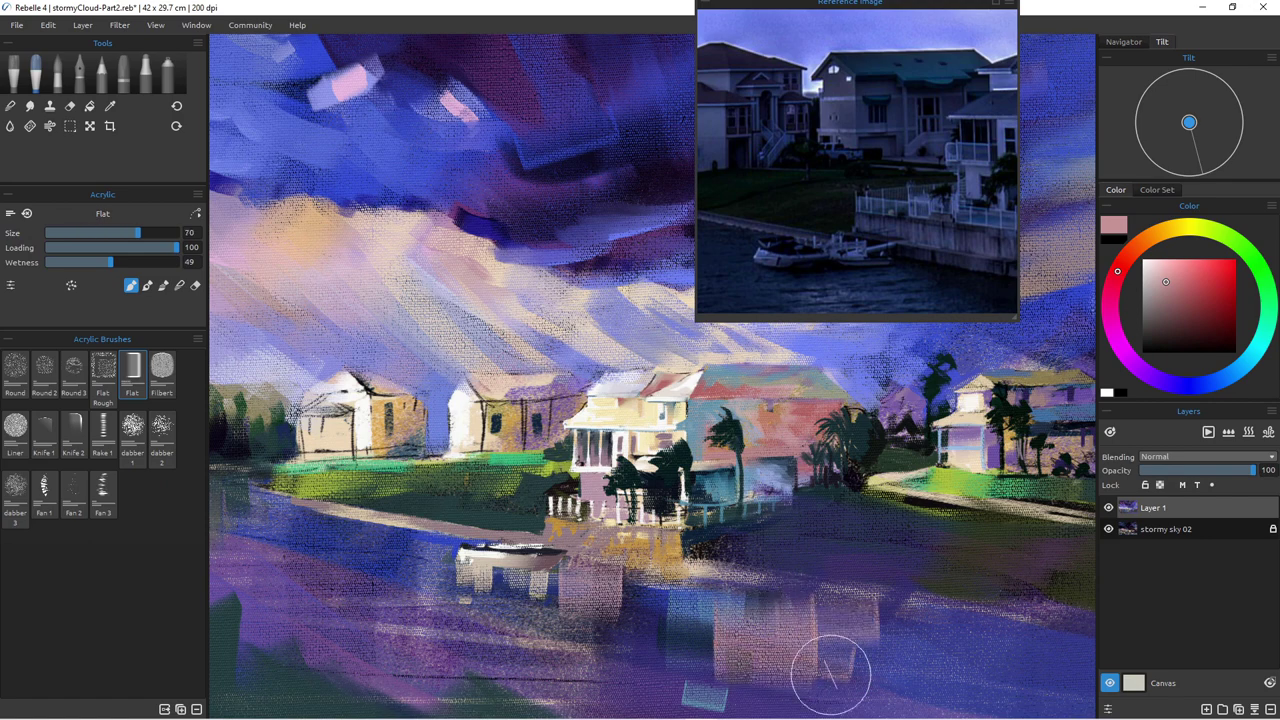
Step: Strengthen the pink reflection at brush size 50 and trim its edges with sampled dark purple at size 25
key("bracketleft")
key("bracketleft")
key("bracketleft")
key("bracketleft")
key("bracketleft")
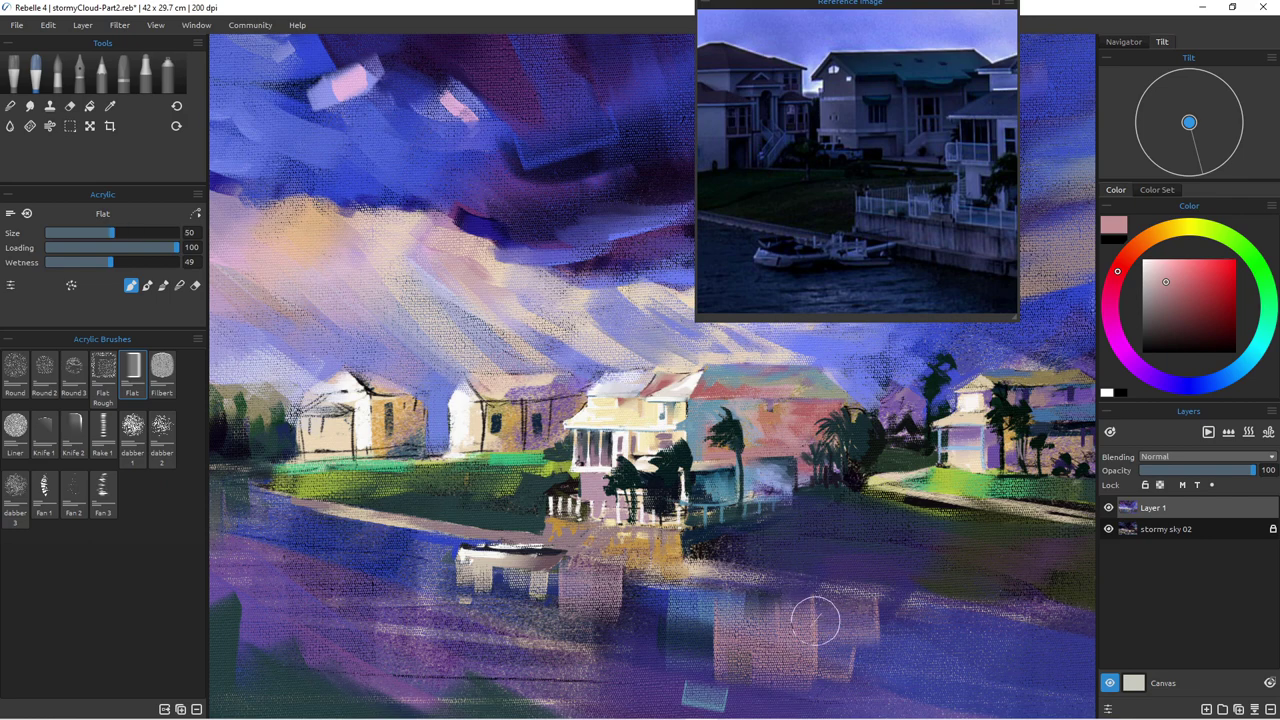
mouse_move(836, 612)
left_mouse_down()
mouse_move(766, 602)
mouse_move(815, 614)
left_mouse_up()
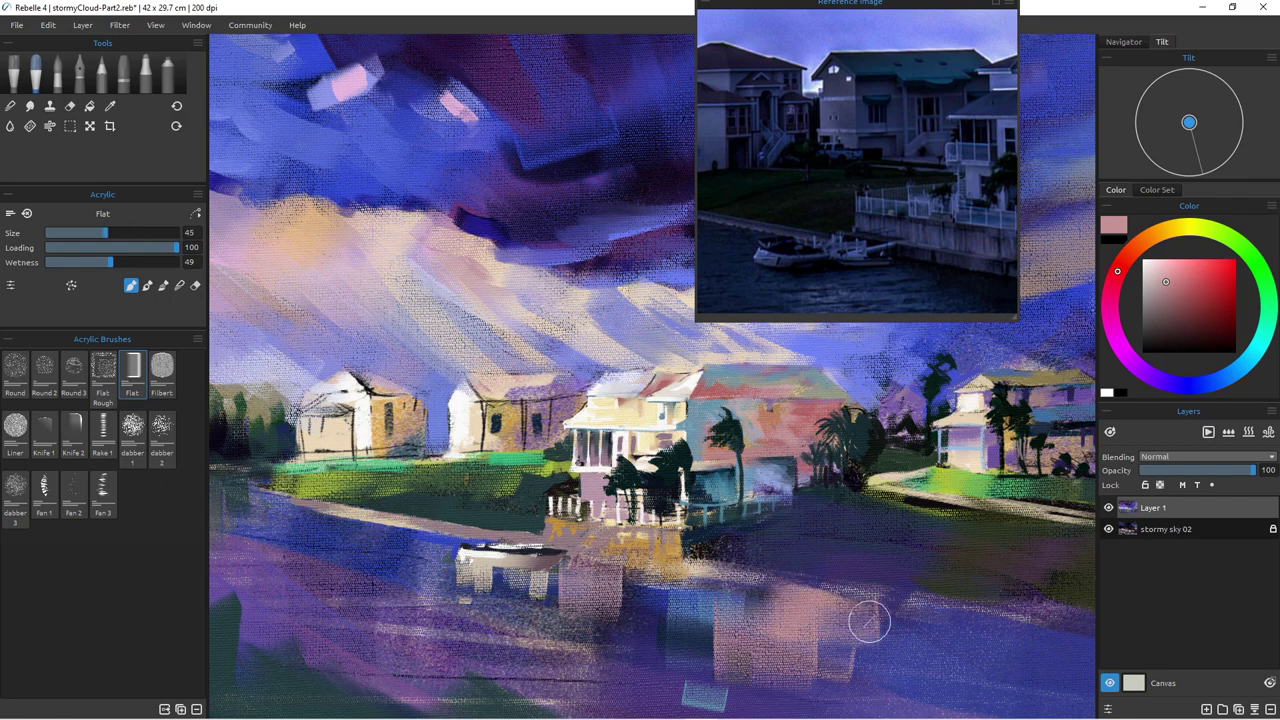
key("bracketleft")
key("bracketleft")
key("bracketleft")
key("bracketleft")
left_click(809, 579, "alt")
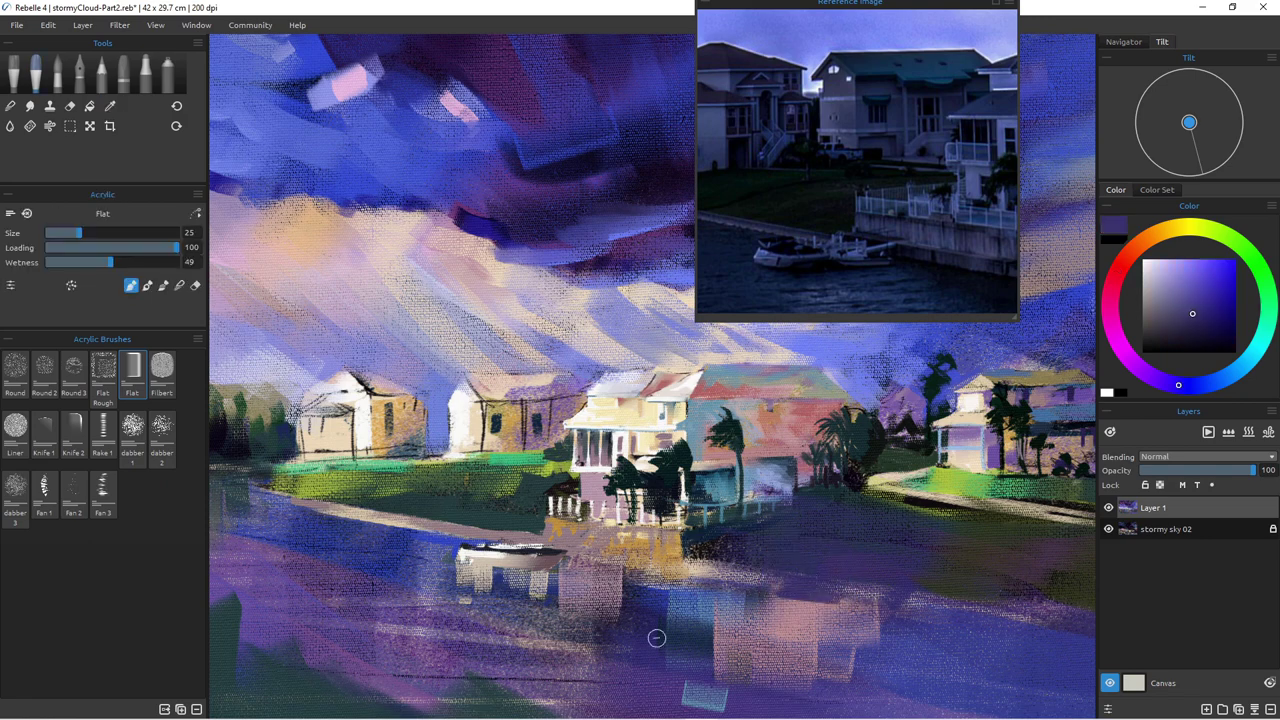
Step: Blend the central house's blue and pink reflections into the water with the blend mode at brush size 45
scroll(625, 646, "down", 10)
scroll(625, 646, "up", 4)
scroll(625, 646, "down", 1)
scroll(518, 597, "up", 4)
scroll(518, 597, "down", 4)
scroll(516, 590, "up", 2)
left_click(179, 286)
key("]")
key("]")
key("]")
key("]")
key("]")
key("]")
key("]")
key("]")
key("]")
key("bracketleft")
key("bracketleft")
key("bracketleft")
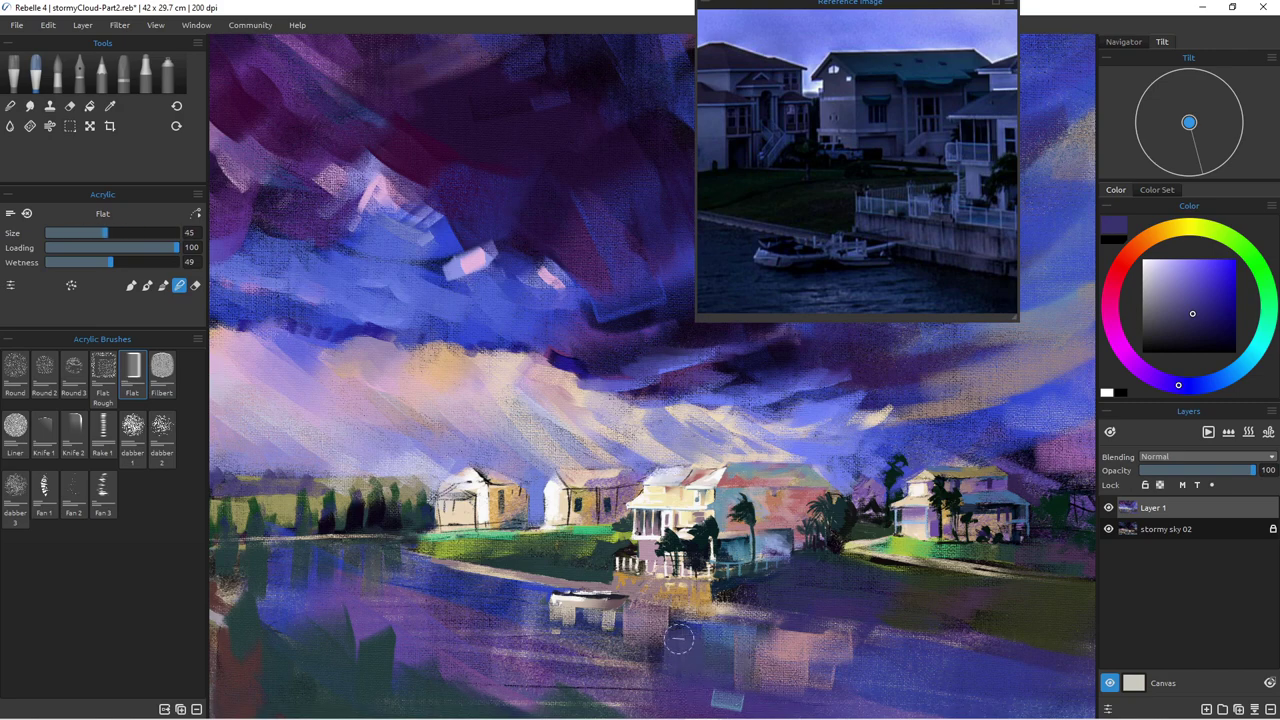
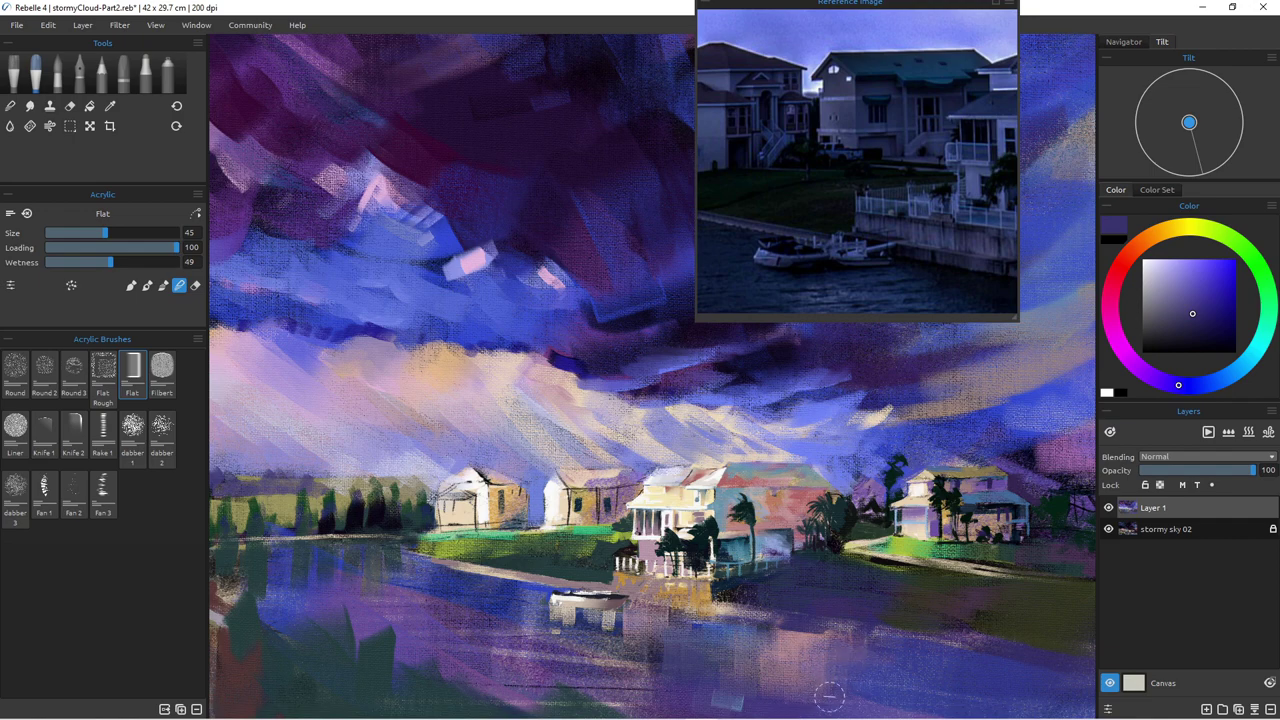
Step: Paint sampled water blue along the pink reflection's edge and add a dark teal reflection of the neighbouring palms
mouse_move(580, 606)
left_mouse_down()
mouse_move(592, 628)
mouse_move(571, 463)
left_mouse_up()
scroll(611, 609, "up", 8)
scroll(611, 609, "down", 7)
scroll(600, 550, "down", 3)
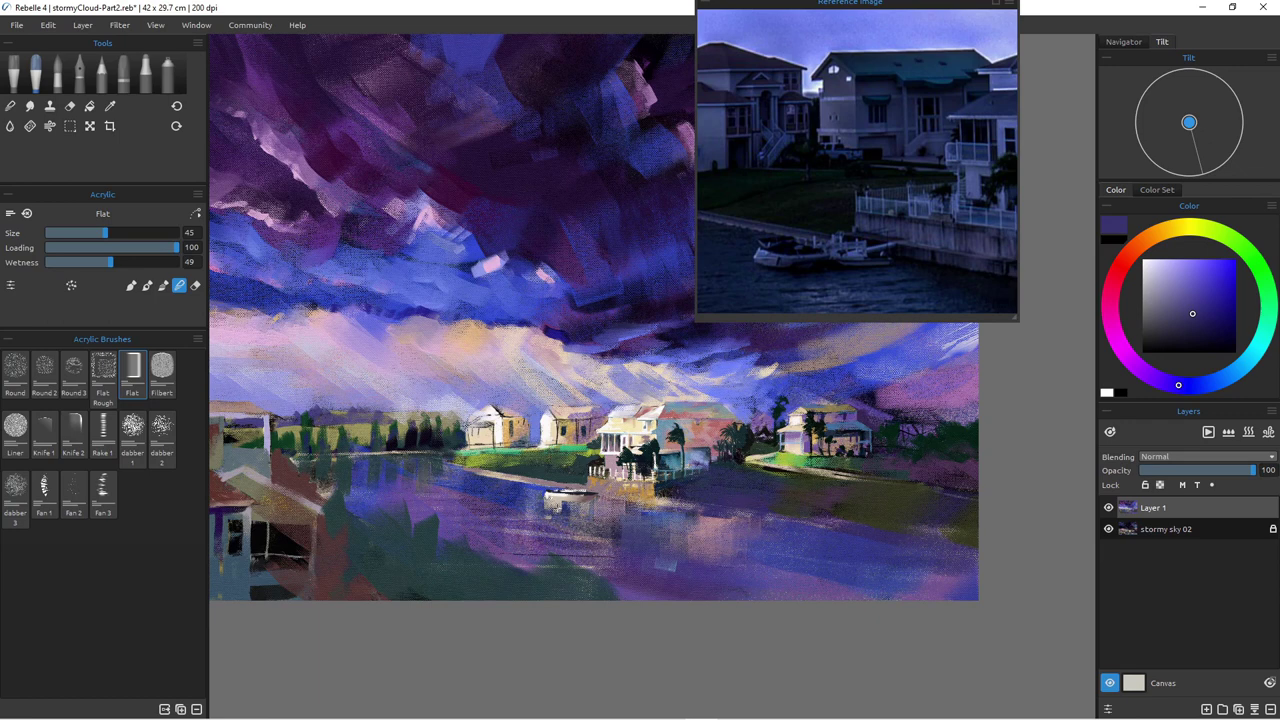
left_click(803, 546, "alt")
left_click_drag(786, 543, 749, 527)
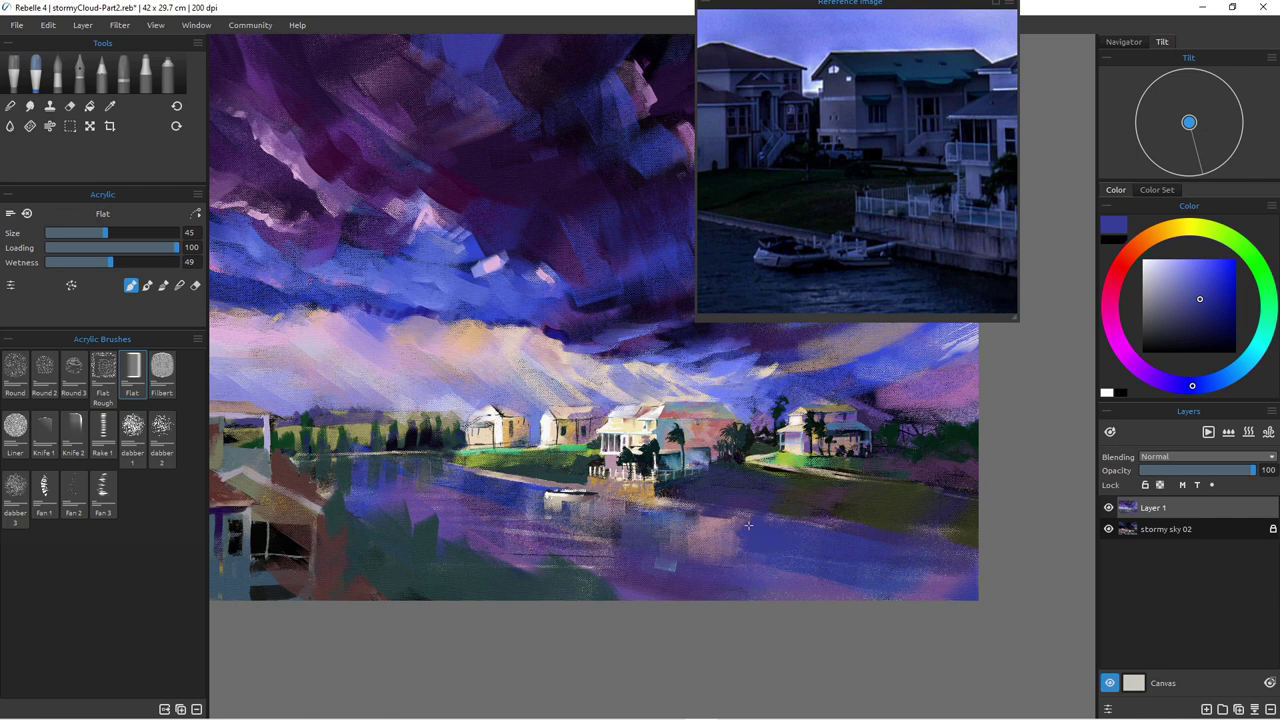
left_click(737, 440, "alt")
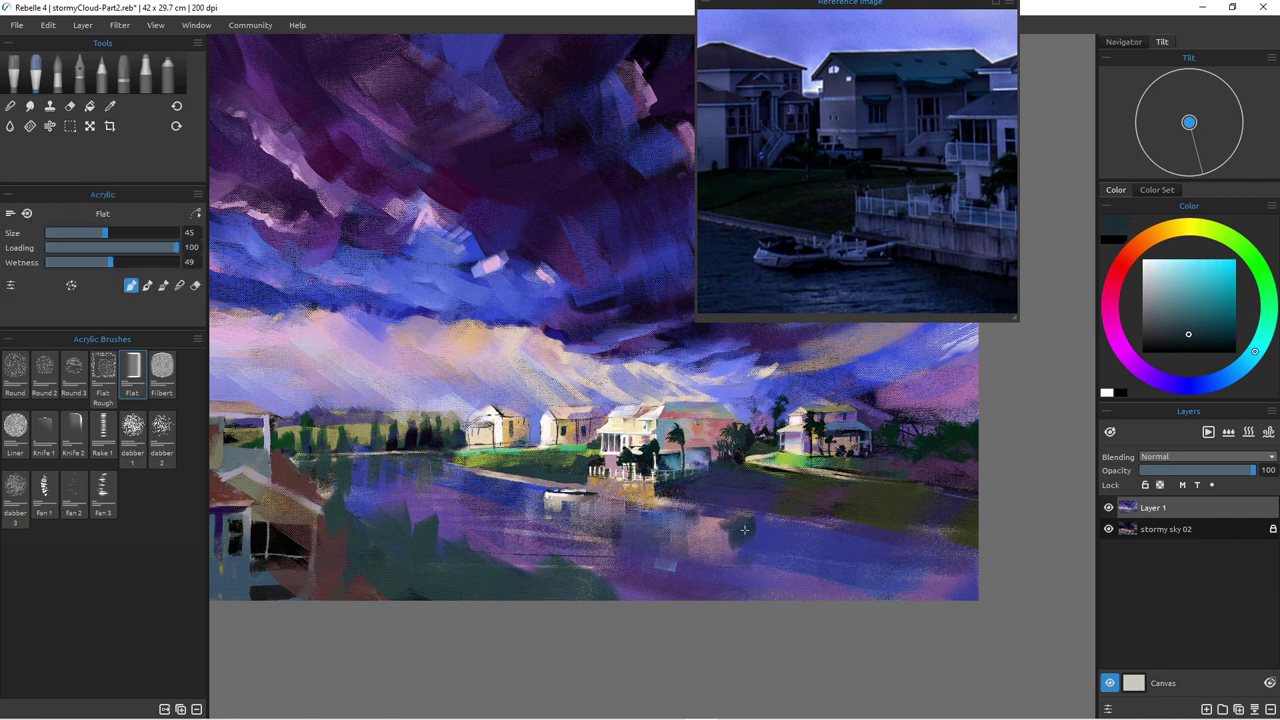
Step: Add pale yellow reflections in the water below the far house and the central house at brush size 45
left_click(795, 450, "alt")
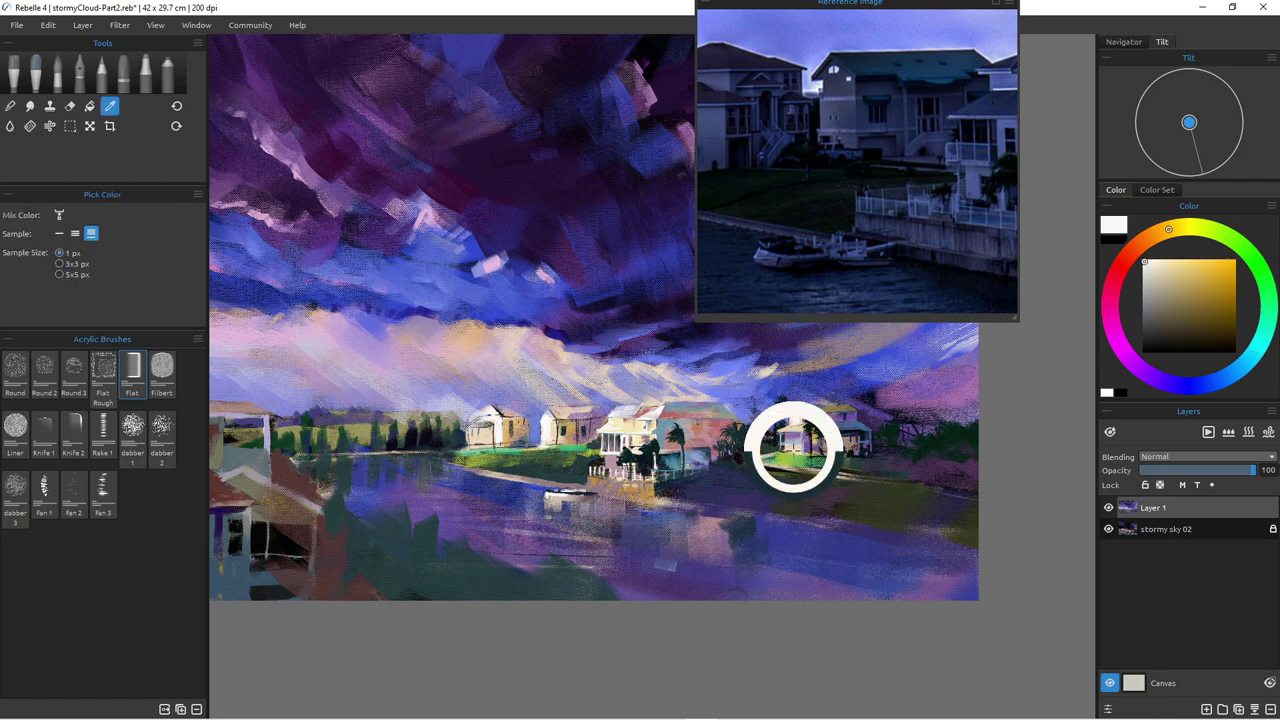
left_click_drag(780, 541, 785, 580)
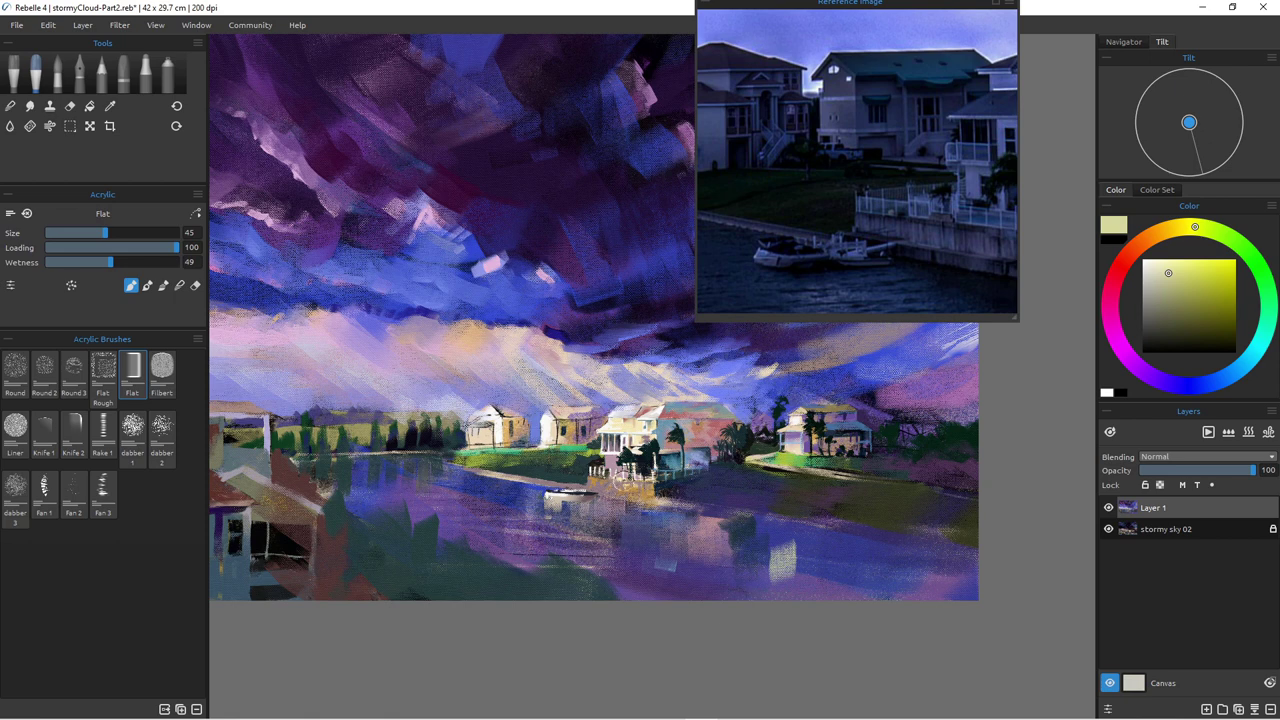
left_click_drag(644, 528, 640, 582)
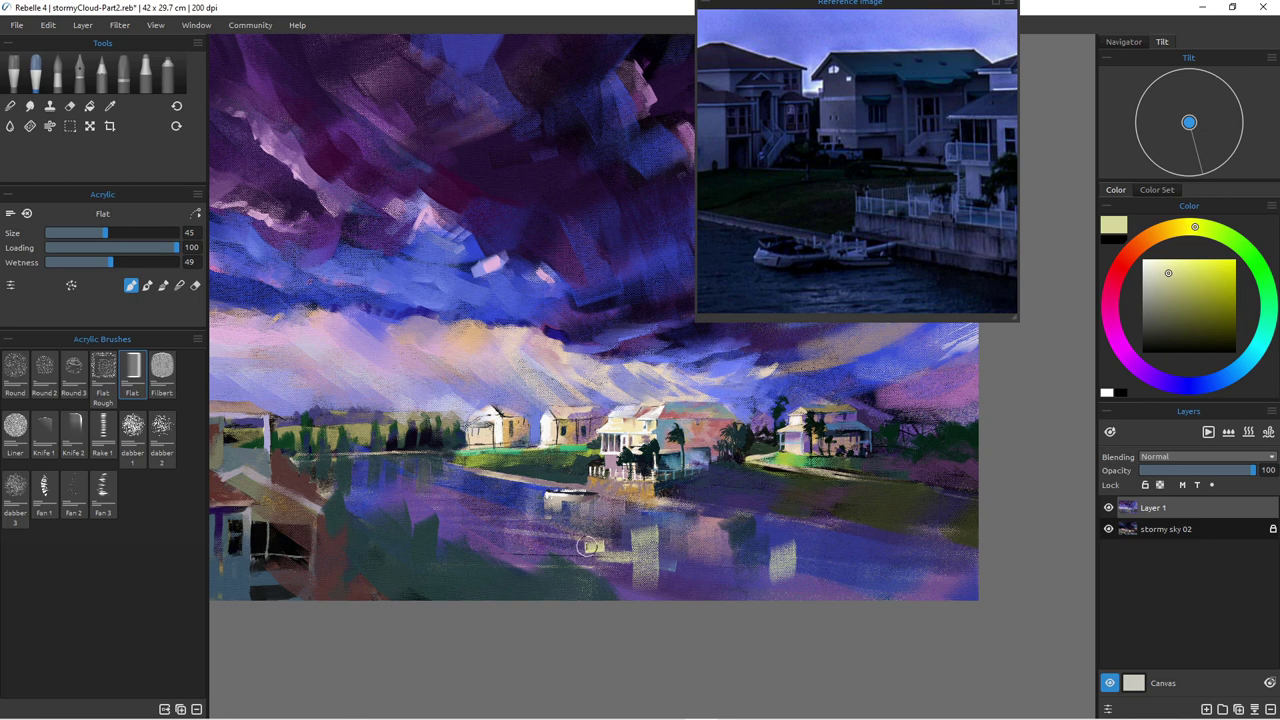
Step: Blend the pale yellow reflections into the water using the blend mode at brush sizes 25 and 35
left_click(179, 285)
key("bracketleft")
key("bracketleft")
key("bracketleft")
key("bracketleft")
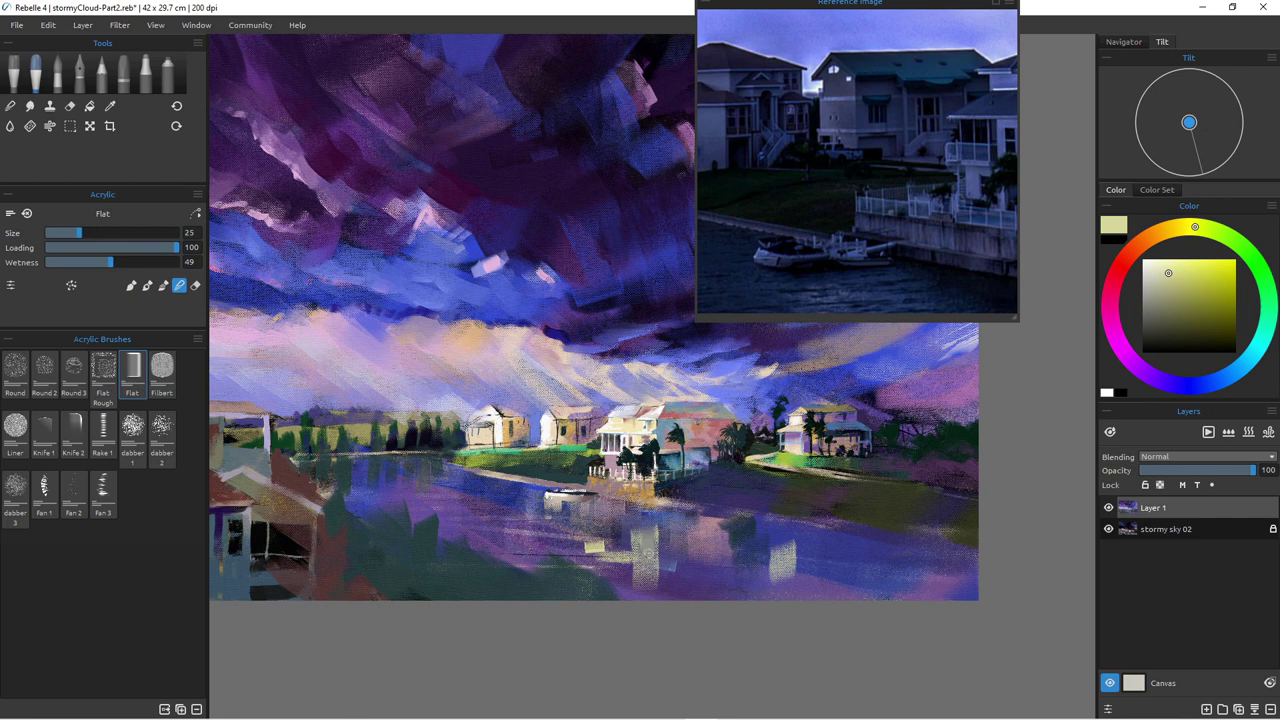
left_click_drag(638, 554, 638, 525)
mouse_move(635, 582)
left_mouse_down()
mouse_move(629, 546)
mouse_move(581, 551)
mouse_move(604, 555)
left_mouse_up()
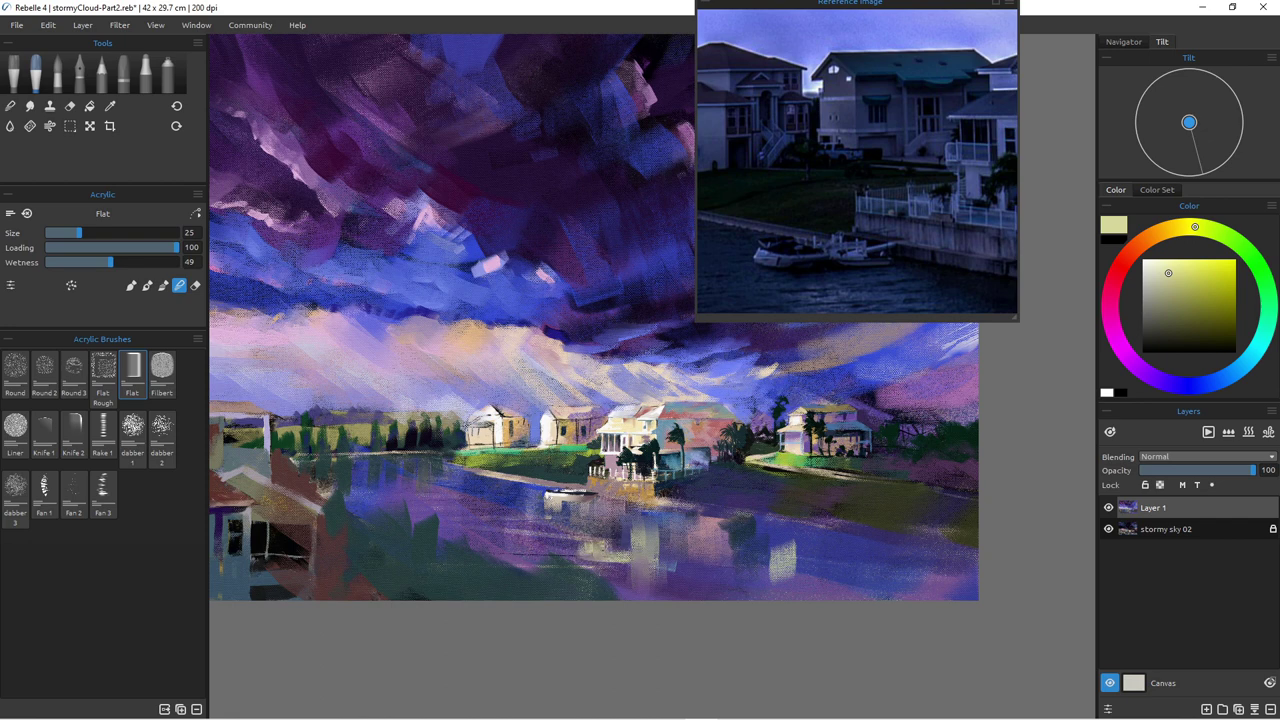
left_click_drag(633, 526, 632, 546)
key("bracketleft")
key("bracketright")
key("bracketright")
key("bracketright")
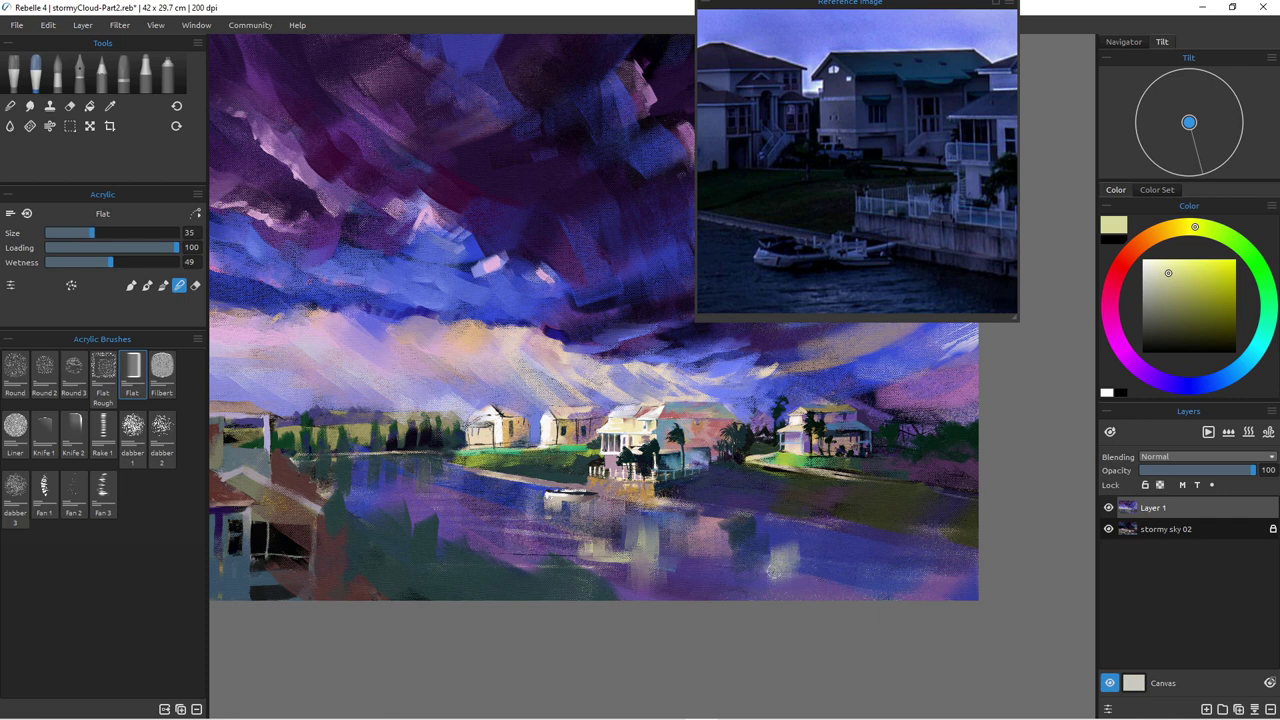
Step: Paint horizontal streaks of sampled water blue across the house reflections with the paint mode at brush size 14
key("bracketleft")
key("bracketleft")
key("bracketleft")
key("bracketleft")
left_click(147, 286)
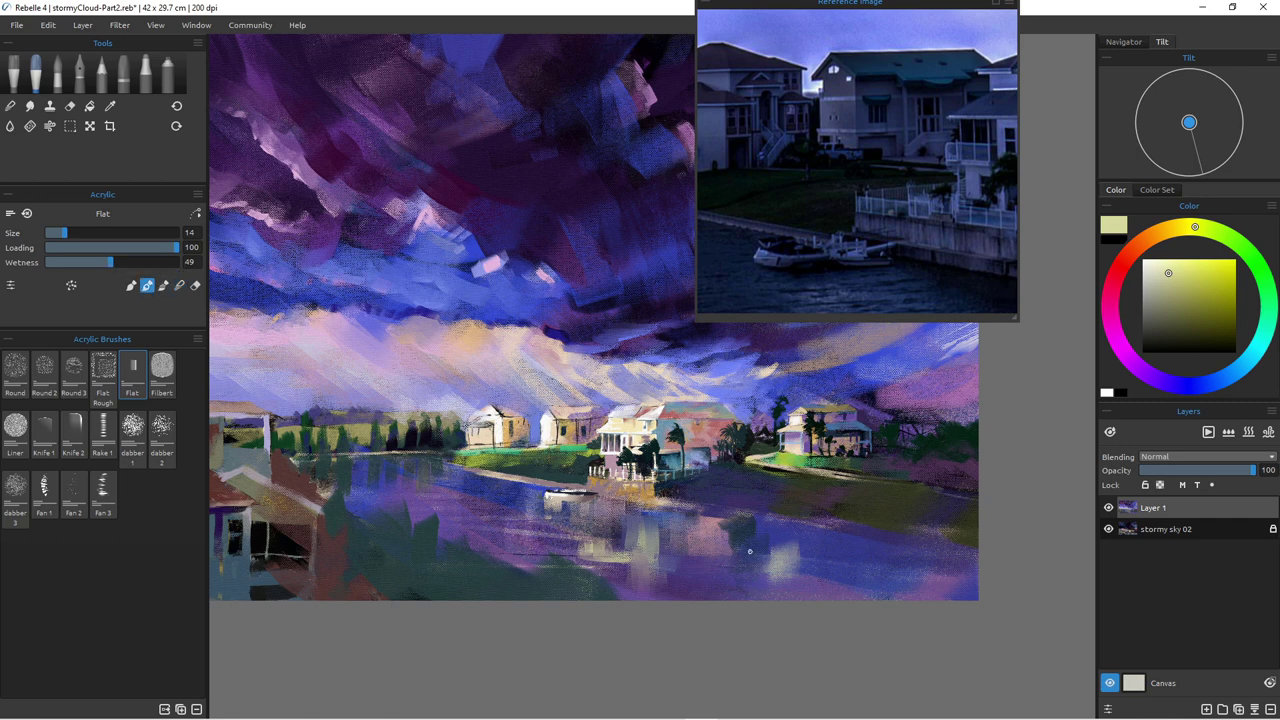
left_click(843, 572, "alt")
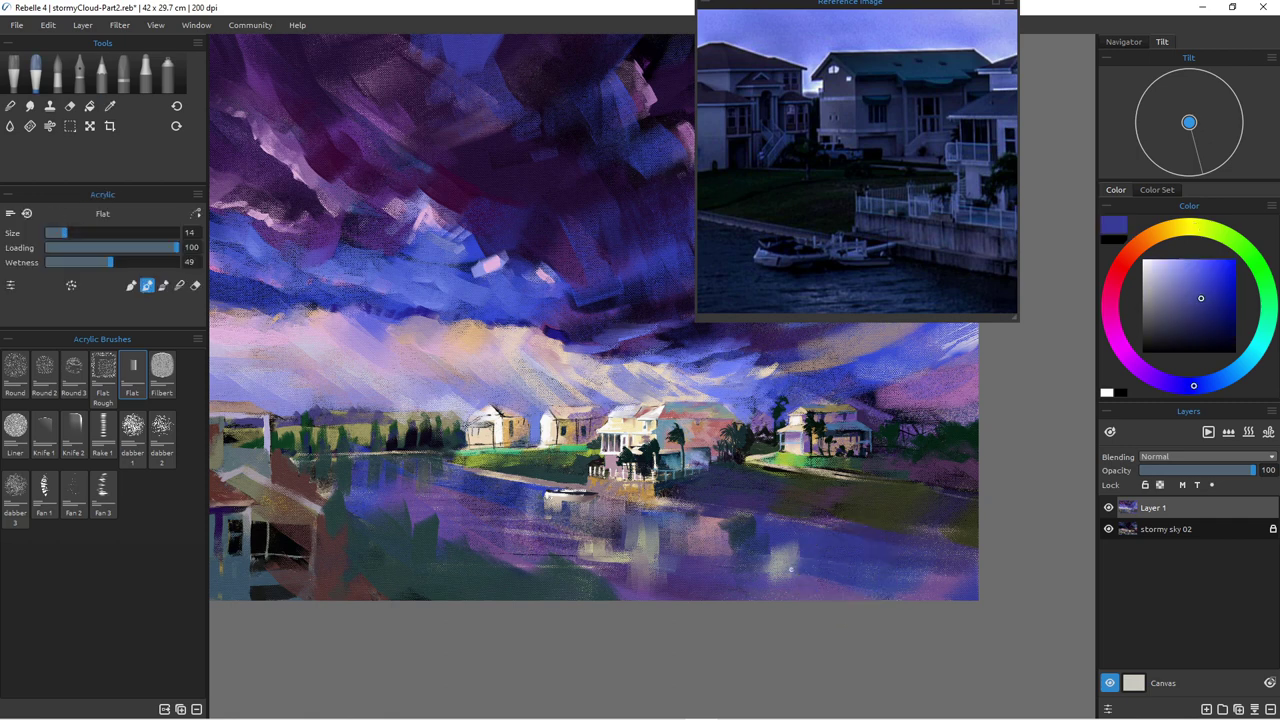
left_click_drag(864, 568, 657, 557)
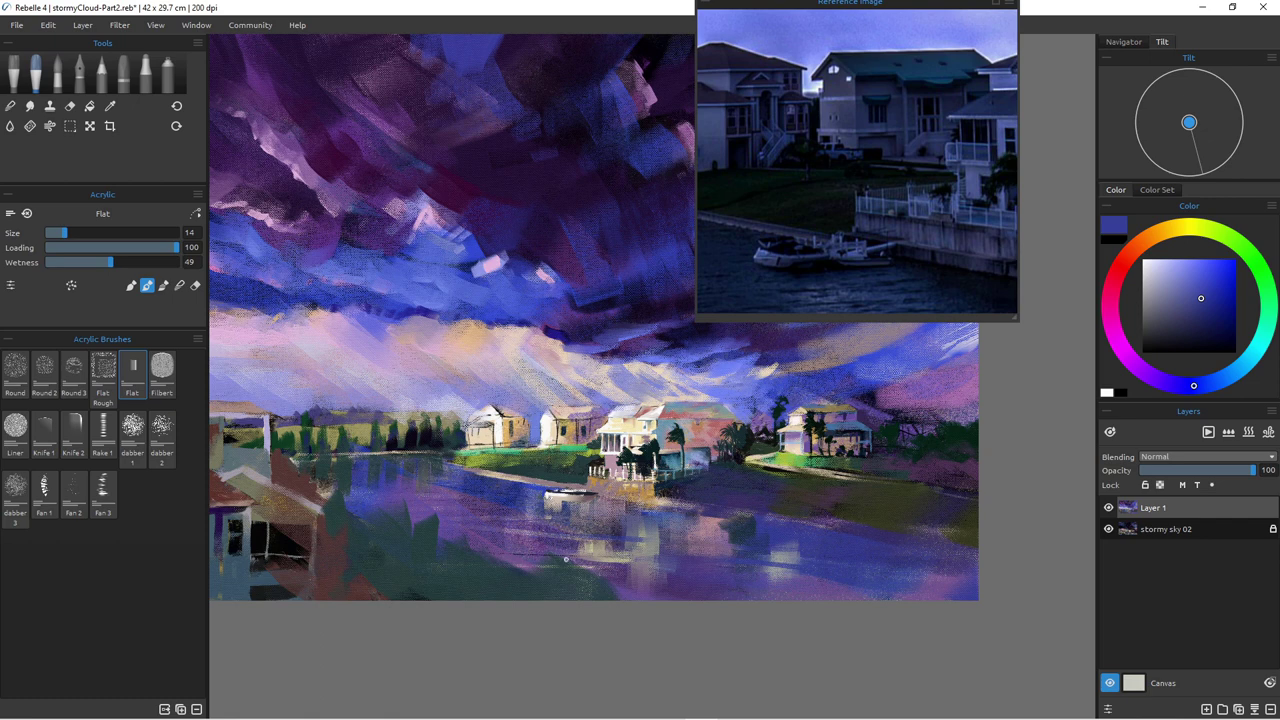
left_click_drag(638, 572, 826, 583)
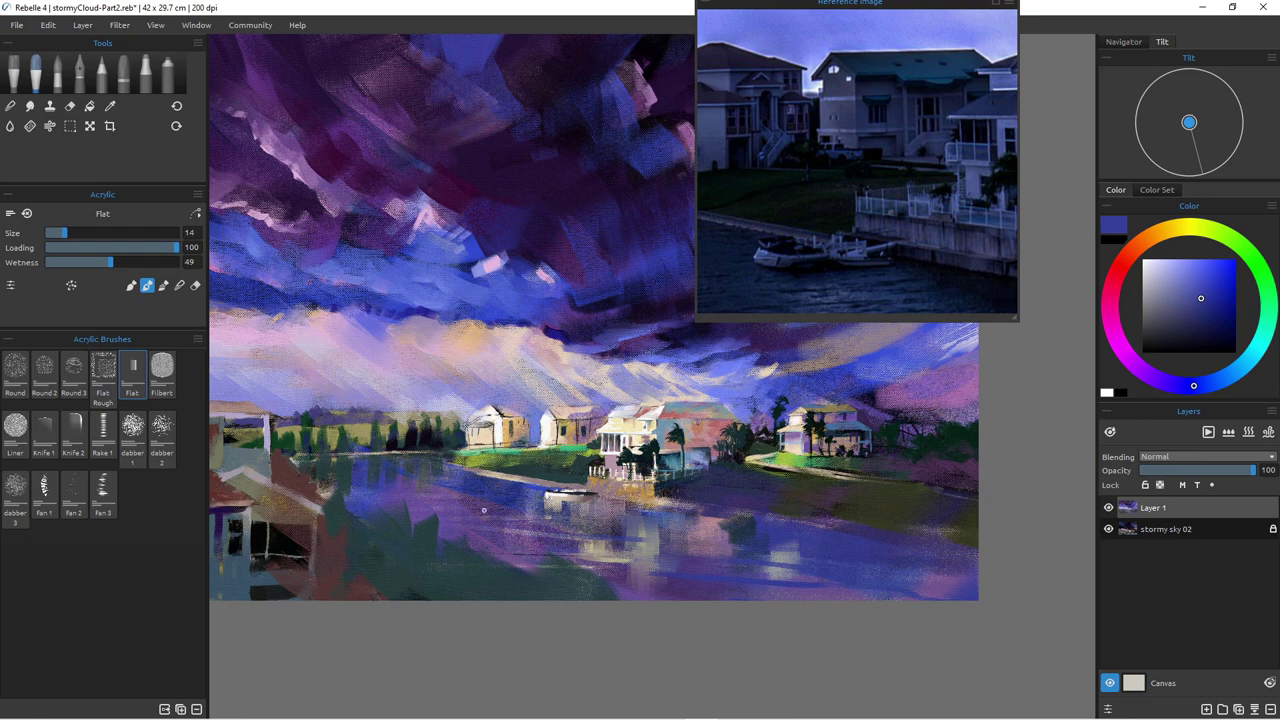
Step: Pan the reference photo to show more sky and paint sampled mauve shading on the side wall of the second house from the left
scroll(476, 501, "up", 4)
scroll(476, 501, "down", 11)
scroll(476, 501, "up", 7)
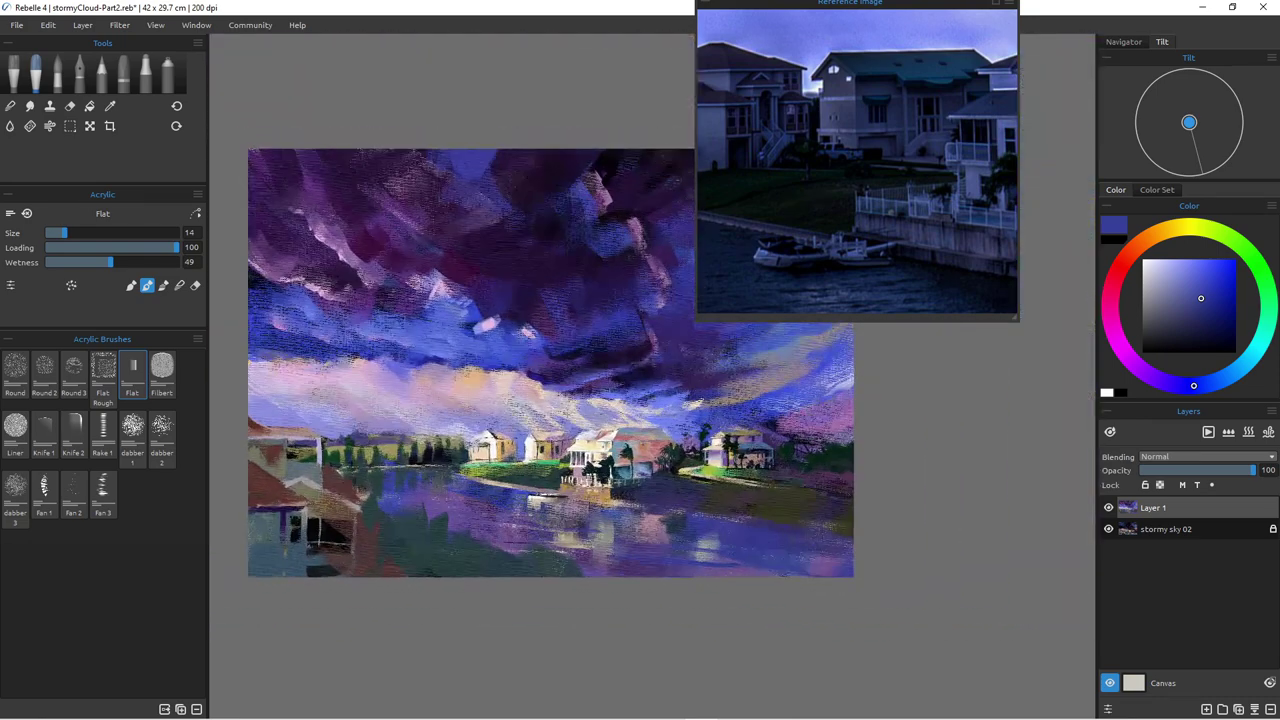
scroll(536, 436, "up", 4)
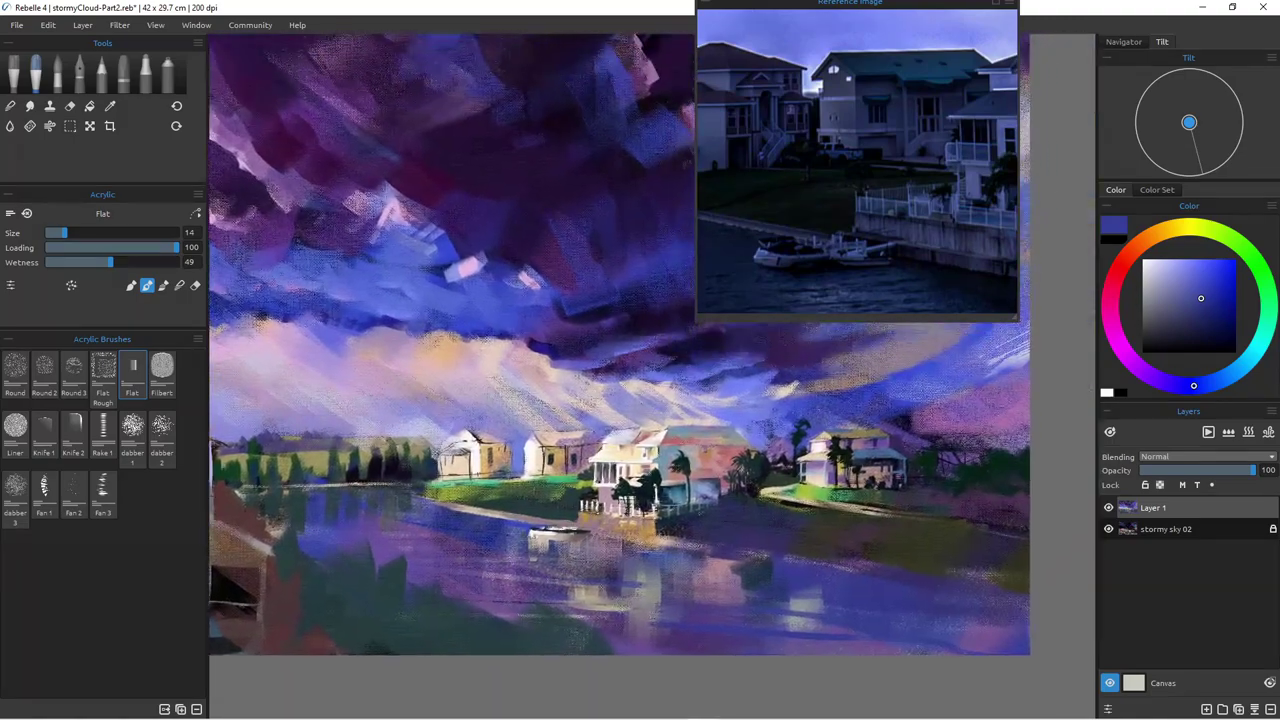
scroll(653, 367, "down", 2)
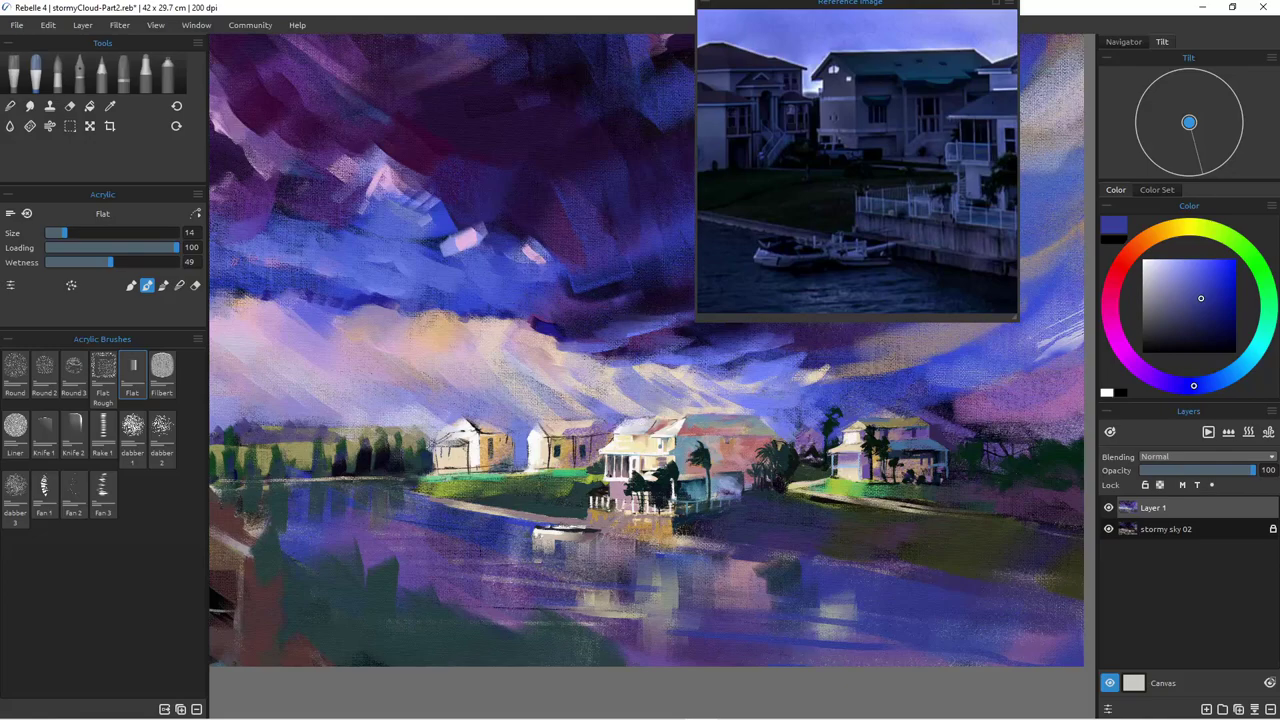
scroll(505, 513, "up", 2)
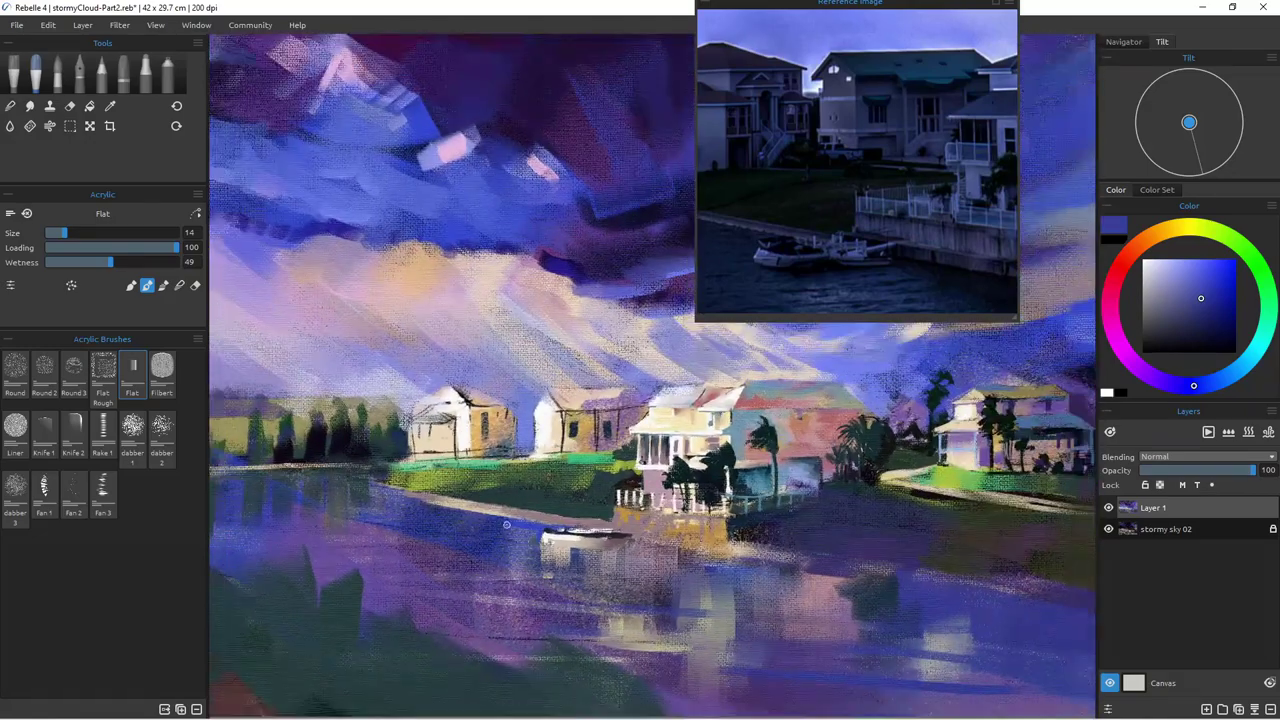
left_click_drag(870, 165, 834, 196)
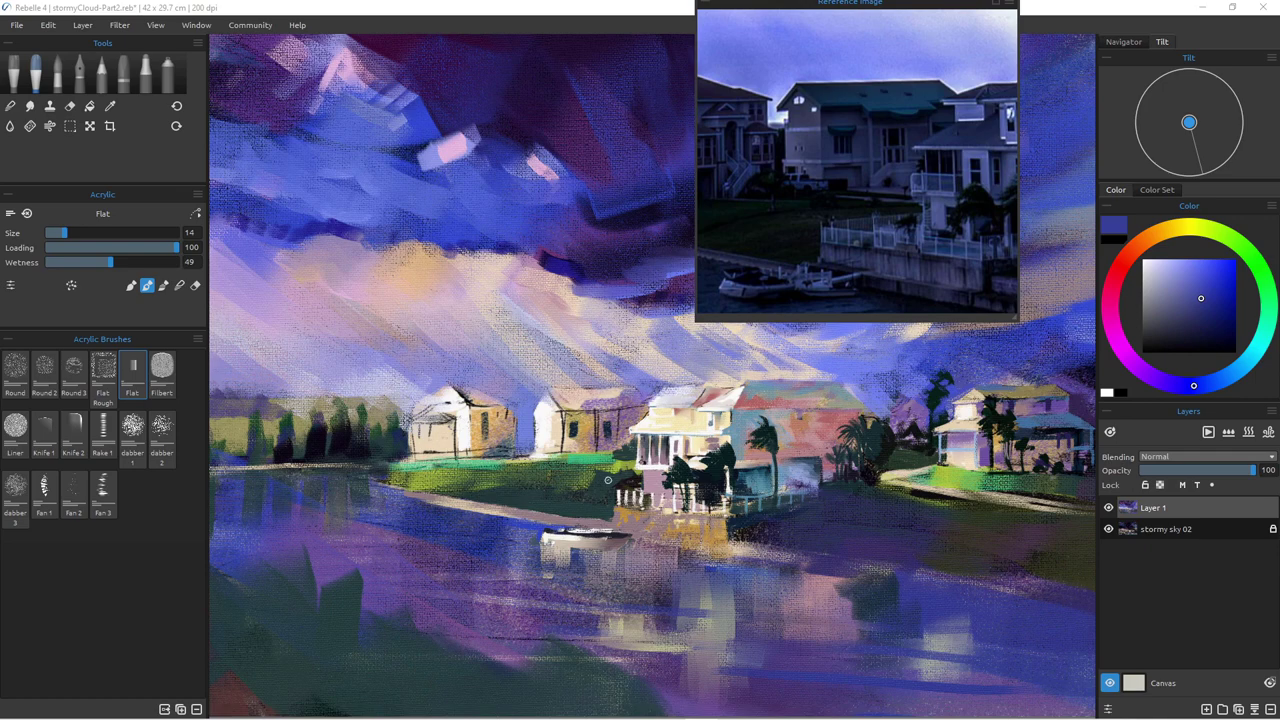
left_click(611, 410, "alt")
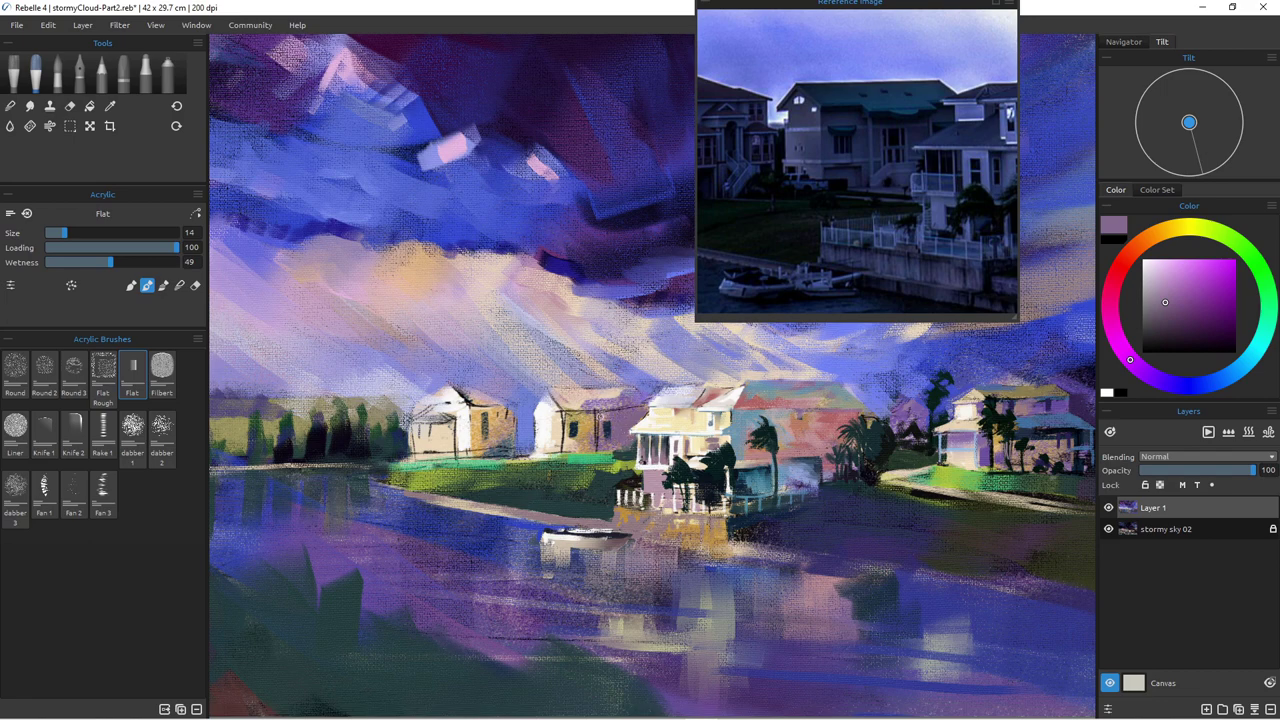
left_click(624, 424, "alt")
left_click_drag(1187, 308, 1178, 316)
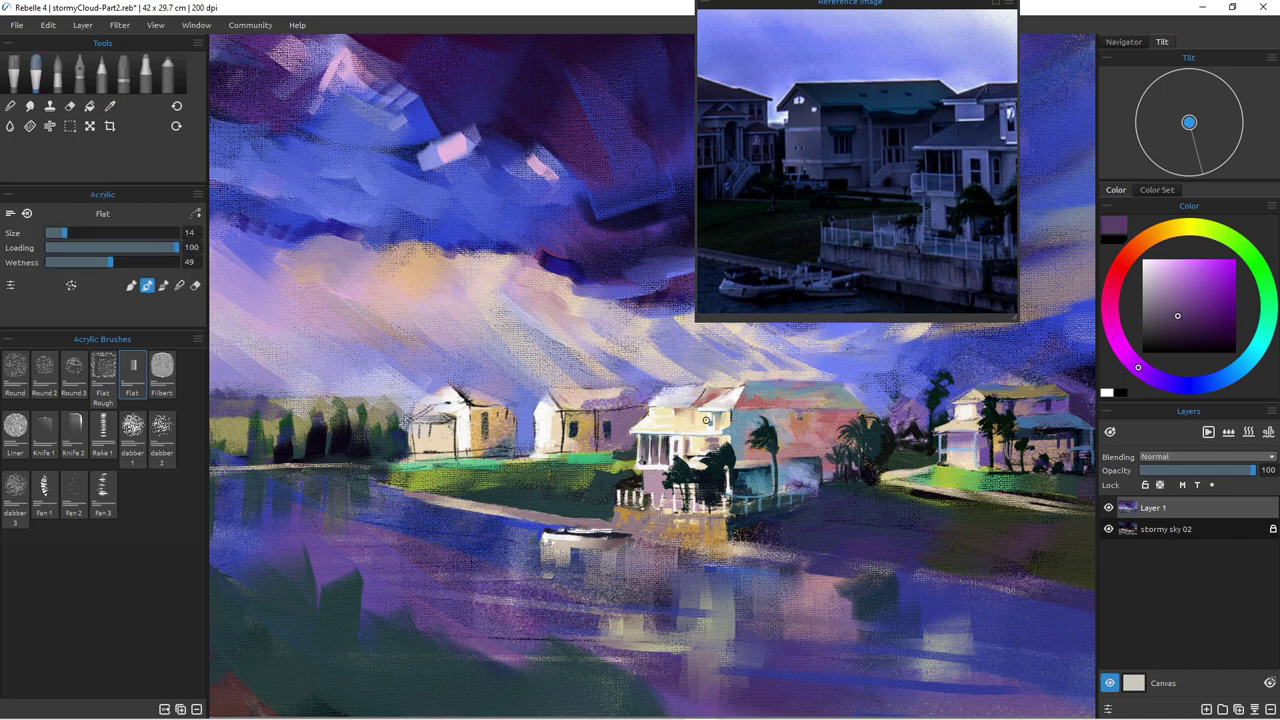
mouse_move(622, 411)
left_mouse_down()
mouse_move(621, 442)
mouse_move(594, 446)
mouse_move(620, 430)
mouse_move(567, 446)
mouse_move(586, 414)
mouse_move(620, 414)
mouse_move(590, 411)
left_mouse_up()
Step: Refine the second house's roof and window with sampled muted ochre and grey
left_click(605, 417, "alt")
left_click(580, 420, "alt")
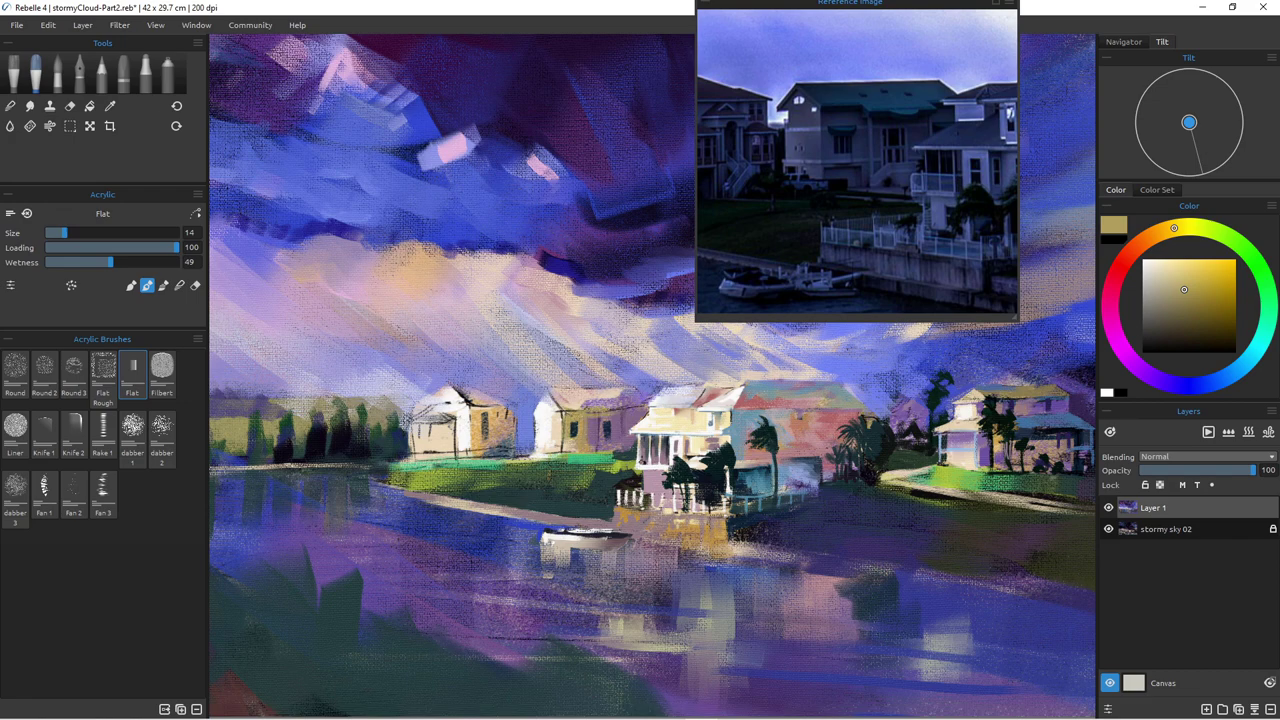
key("alt")
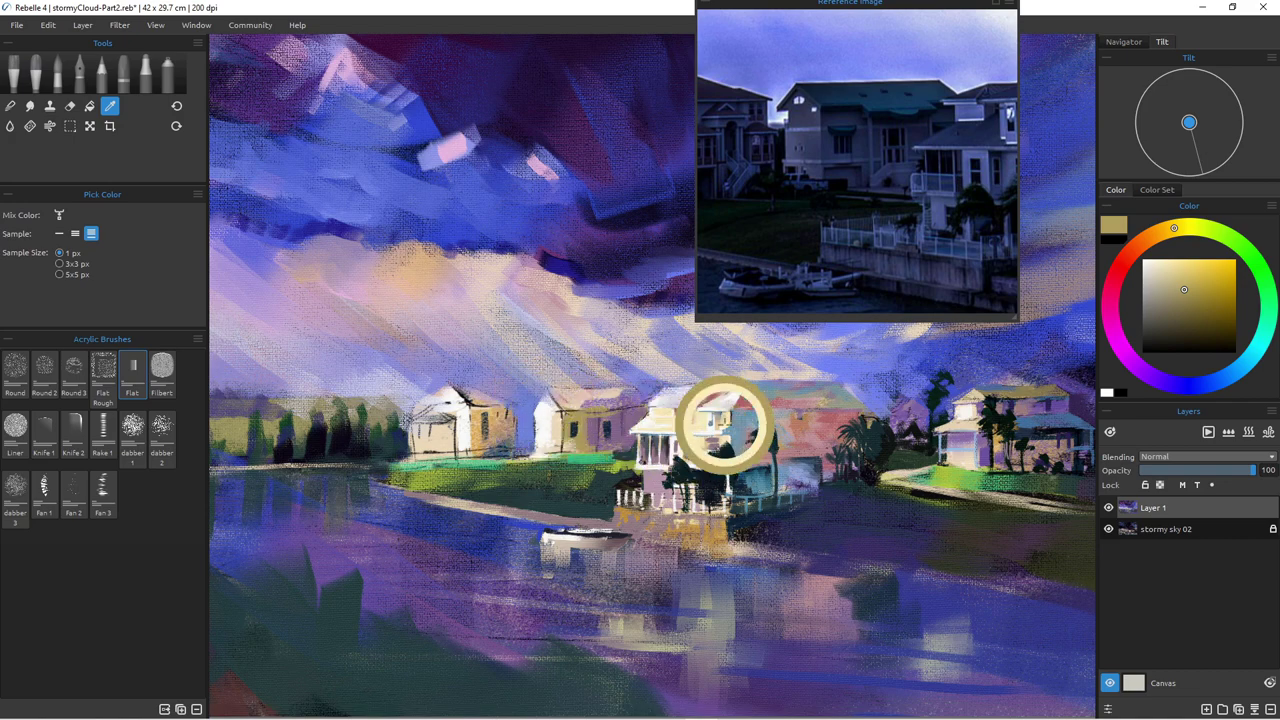
left_click_drag(752, 398, 752, 398)
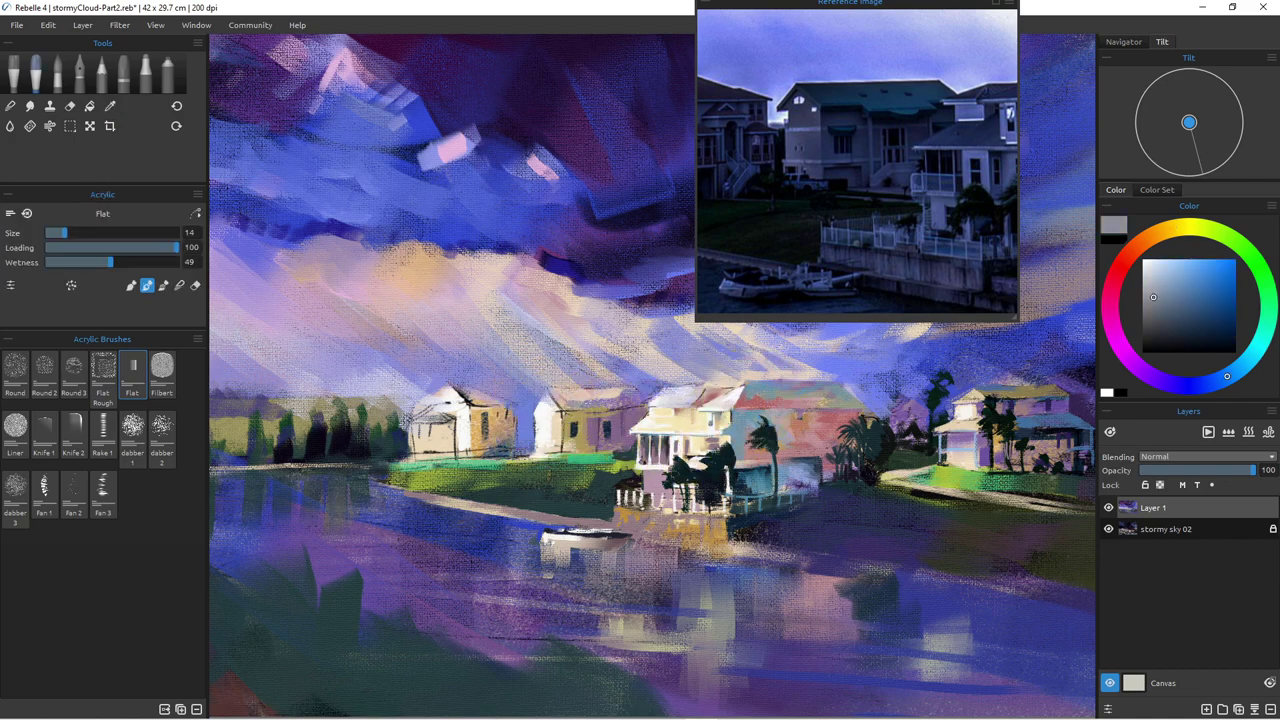
mouse_move(554, 391)
left_mouse_down()
mouse_move(562, 406)
mouse_move(601, 395)
left_mouse_up()
left_click_drag(565, 434, 573, 448)
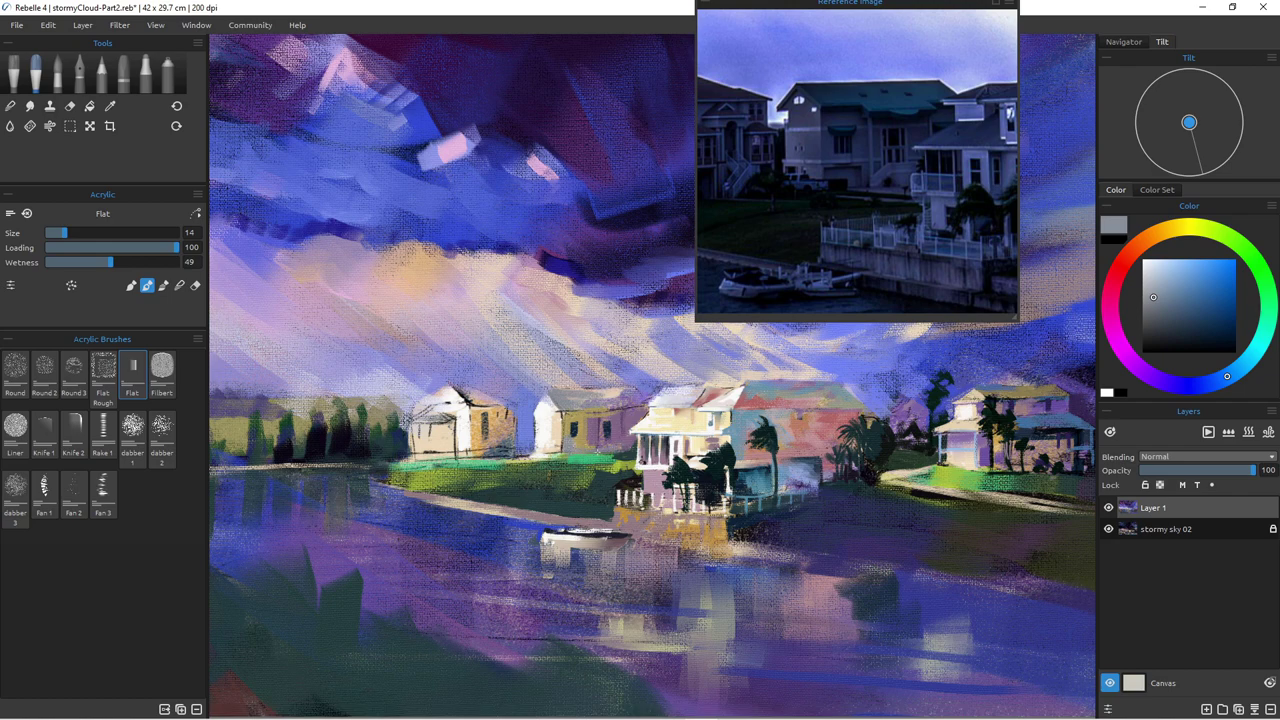
Step: Paint sampled orange over the side wall and roof of the leftmost far-bank house, panning the reference photo to the matching house
left_click(502, 416, "alt")
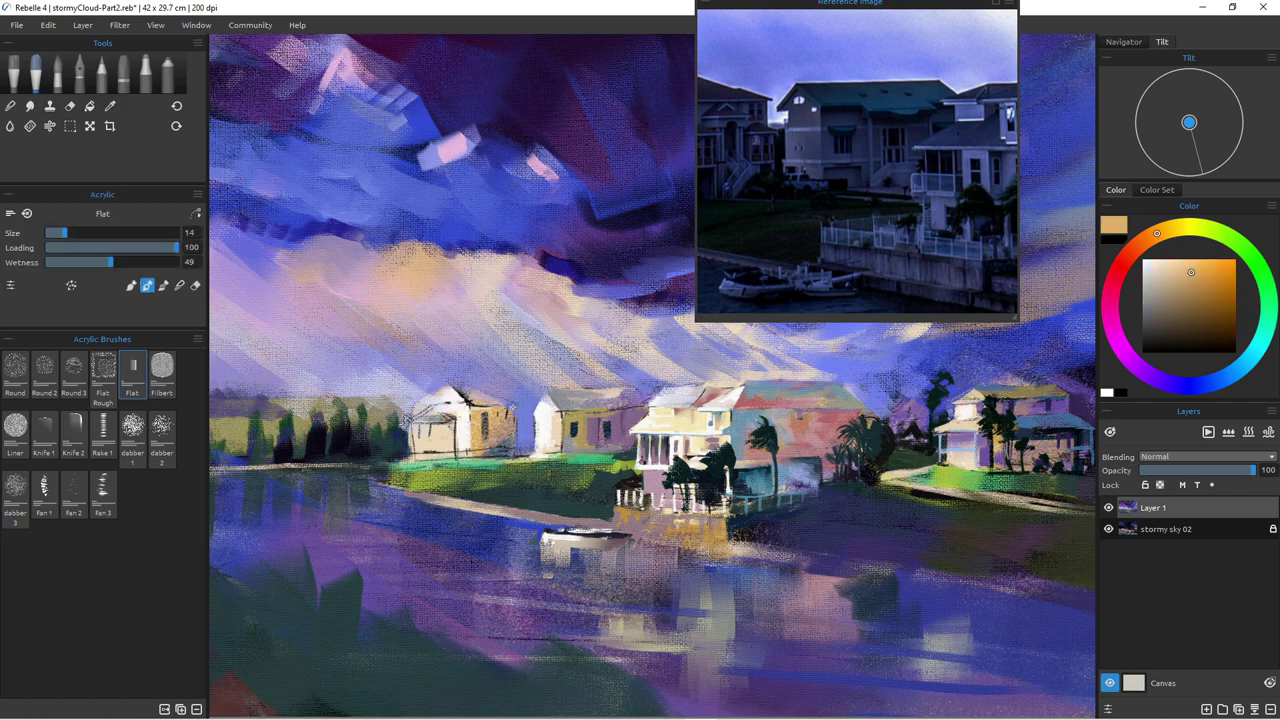
left_click_drag(473, 416, 474, 410)
left_click_drag(745, 248, 924, 249)
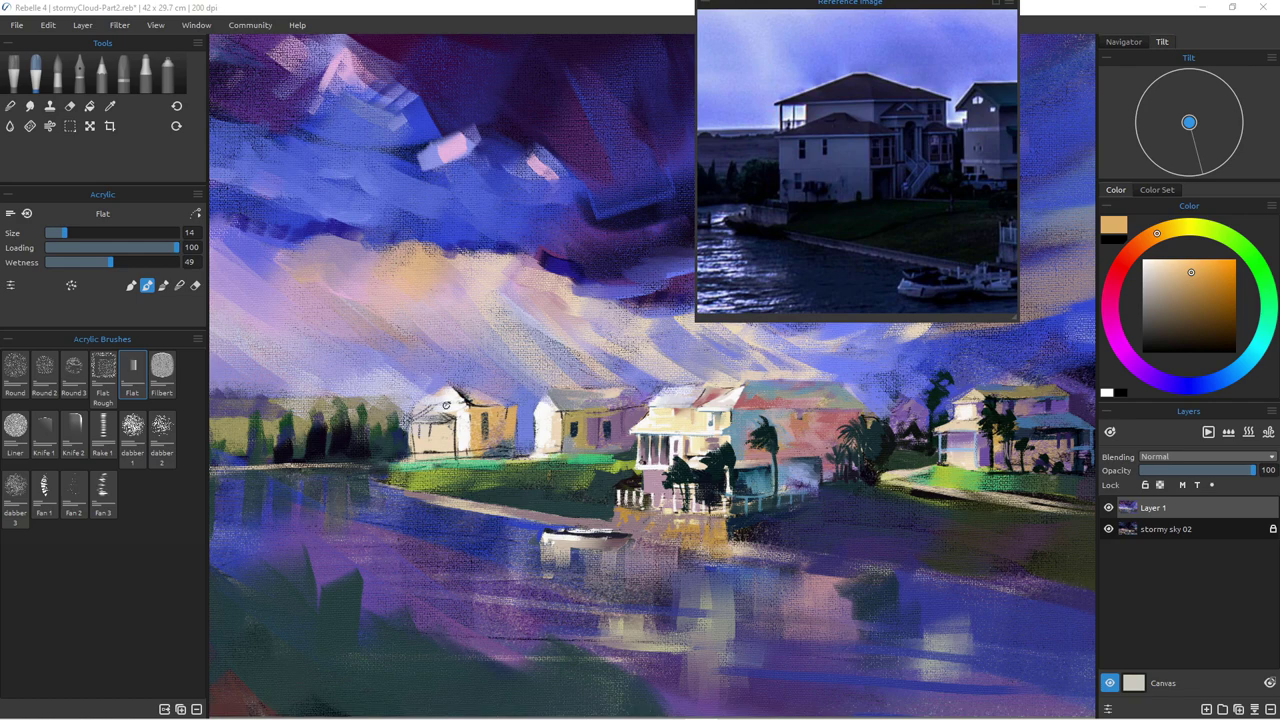
left_click_drag(457, 388, 506, 404)
Step: Paint the leftmost far-bank house's roof with pinks sampled from the central house and its own roof at brush size 8
left_click(736, 420, "alt")
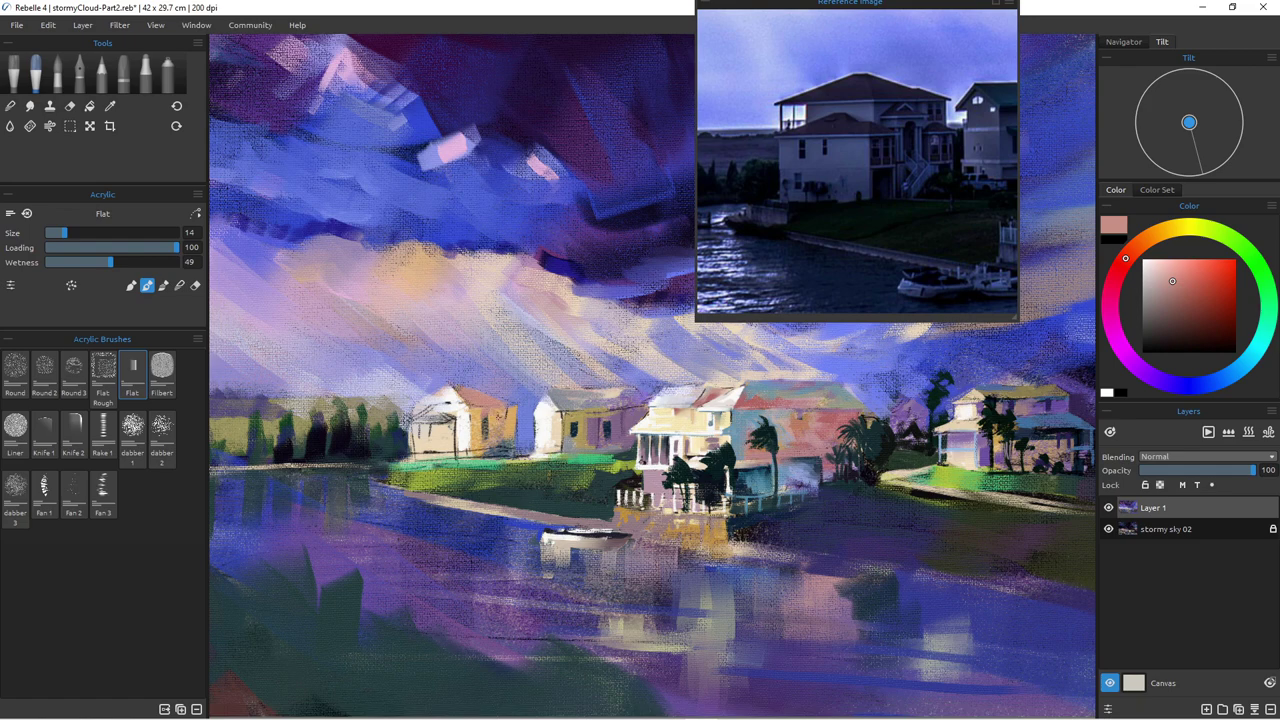
left_click(737, 400, "alt")
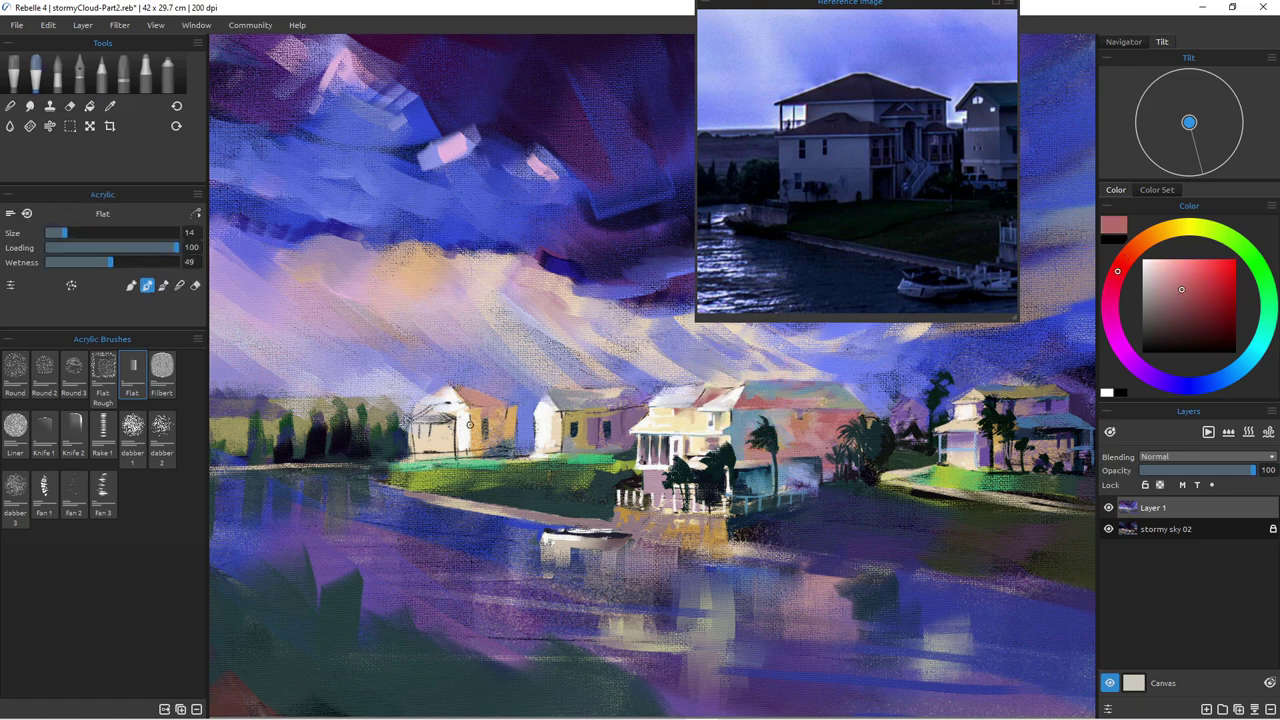
key("bracketleft")
key("bracketleft")
key("bracketleft")
key("bracketleft")
key("bracketleft")
key("bracketleft")
key("bracketleft")
left_click_drag(483, 416, 501, 413)
left_click(464, 390, "alt")
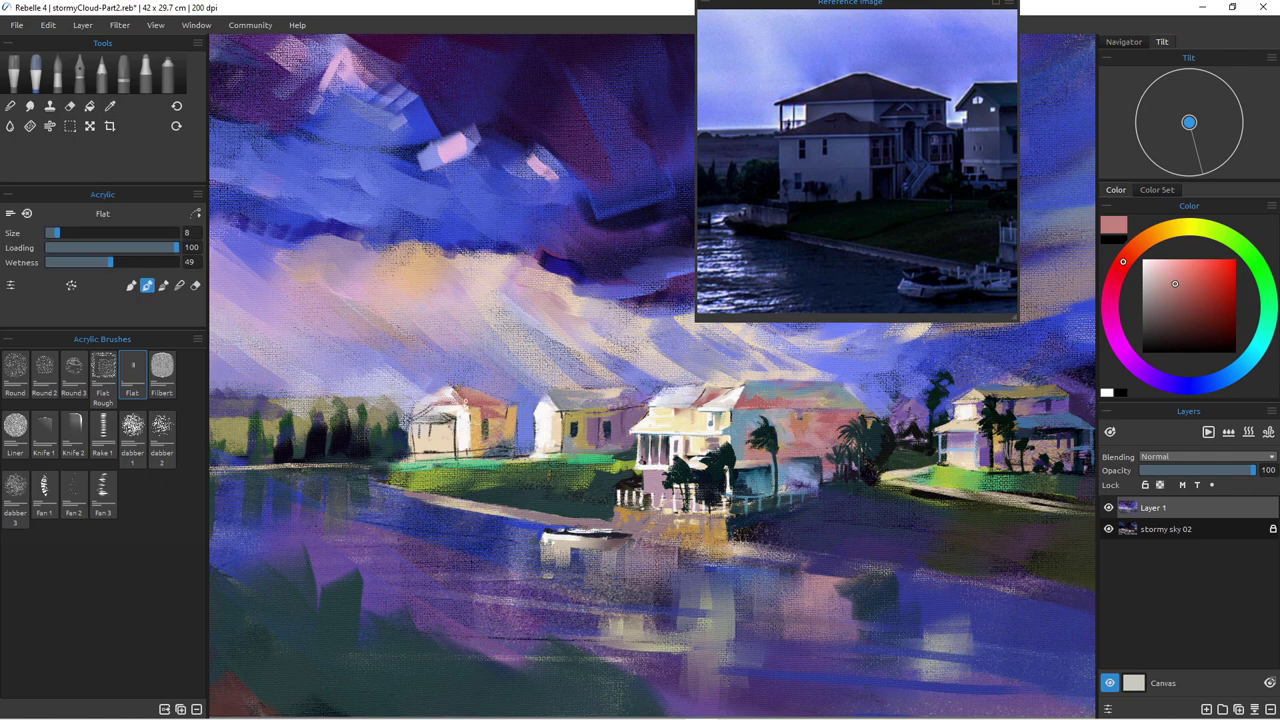
left_click_drag(436, 410, 449, 420)
Step: Repaint the leftmost far-bank house's front wall in sampled cream and its side wall in sampled orange at brush size 14
left_click(445, 425, "alt")
left_click_drag(431, 427, 445, 426)
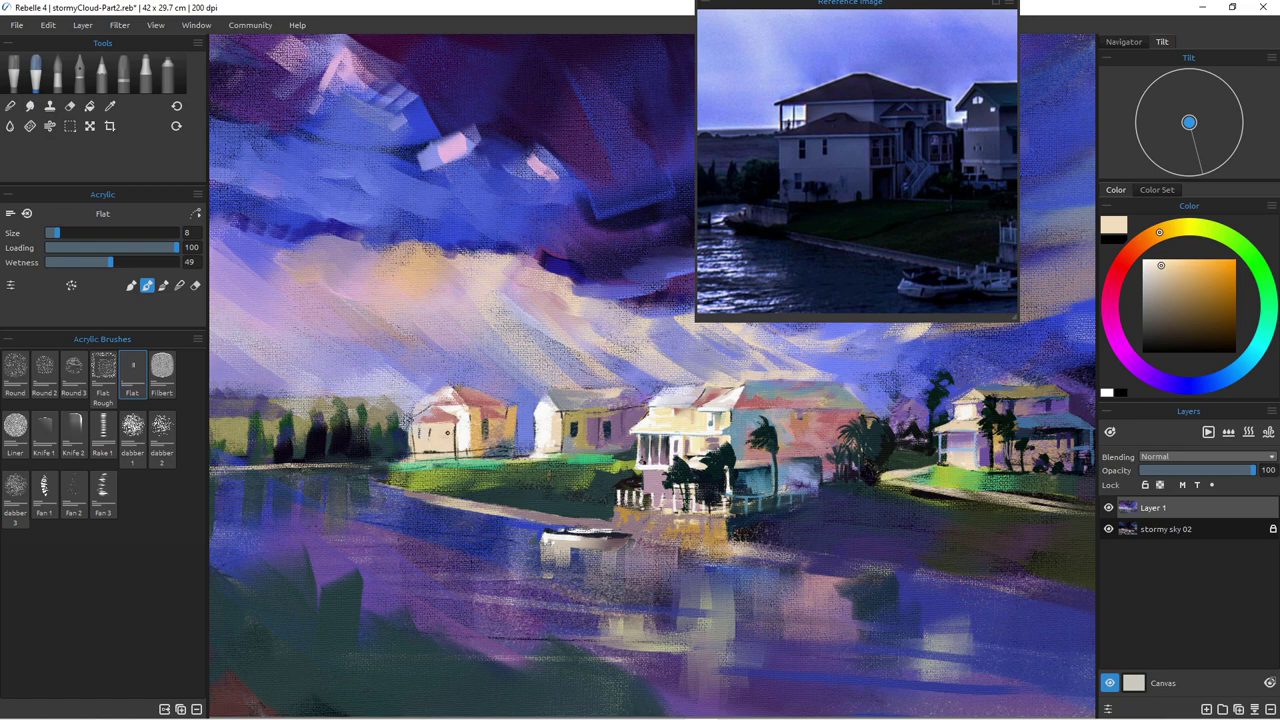
left_click(457, 424, "alt")
left_click(463, 433, "alt")
key("]")
key("]")
left_click_drag(469, 432, 468, 450)
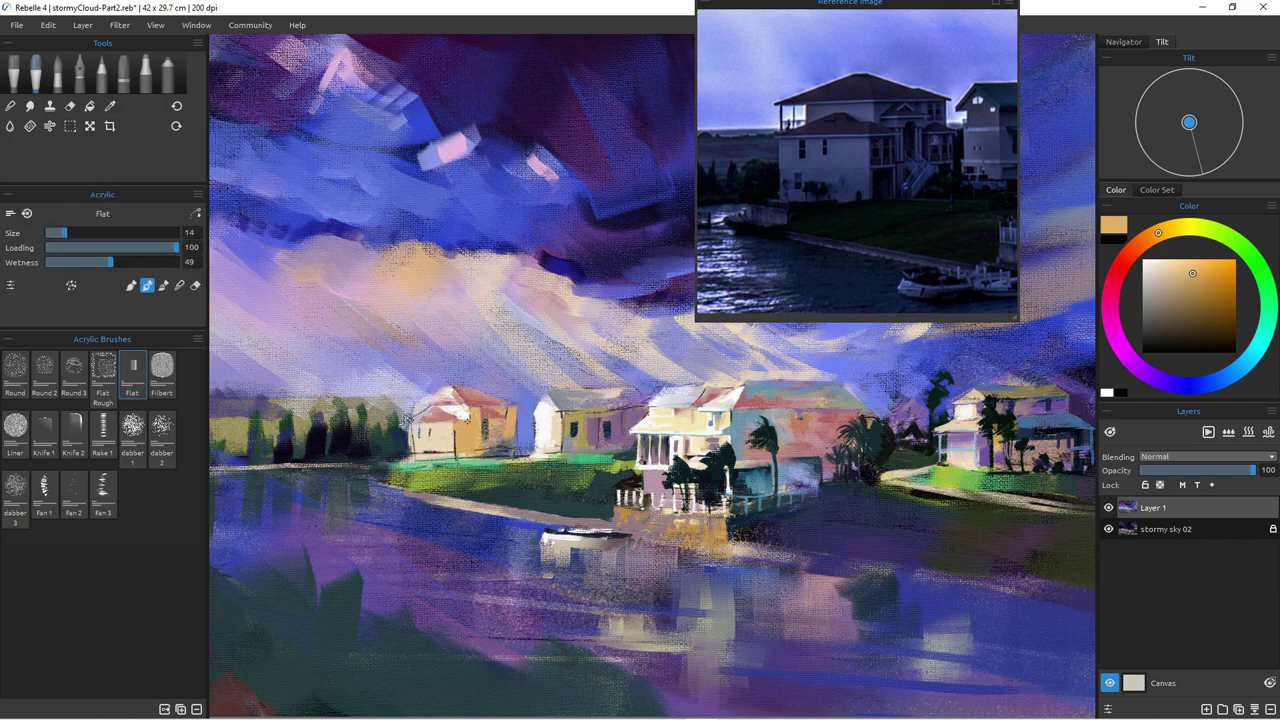
Step: Touch up the leftmost far-bank house's roof and walls with sampled pink and orange at brush size 9
left_click(441, 413, "alt")
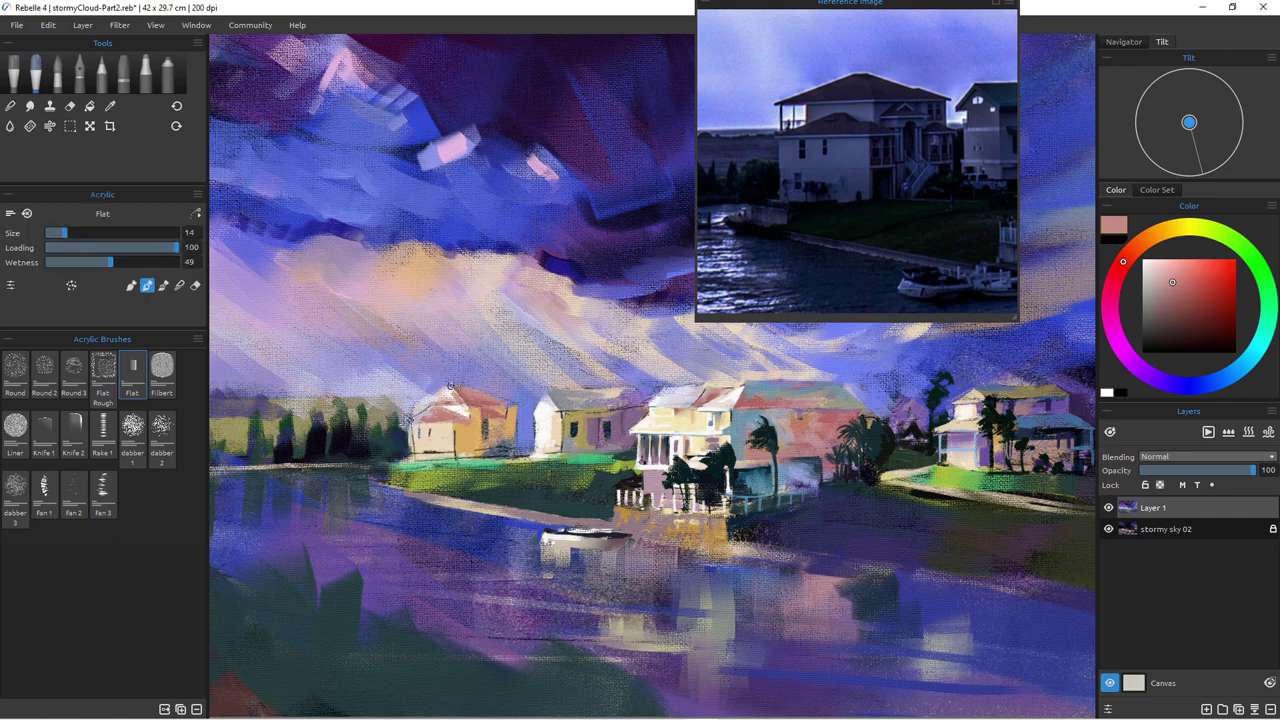
key("bracketleft")
key("bracketleft")
key("bracketleft")
key("bracketleft")
key("bracketleft")
left_click(463, 432, "alt")
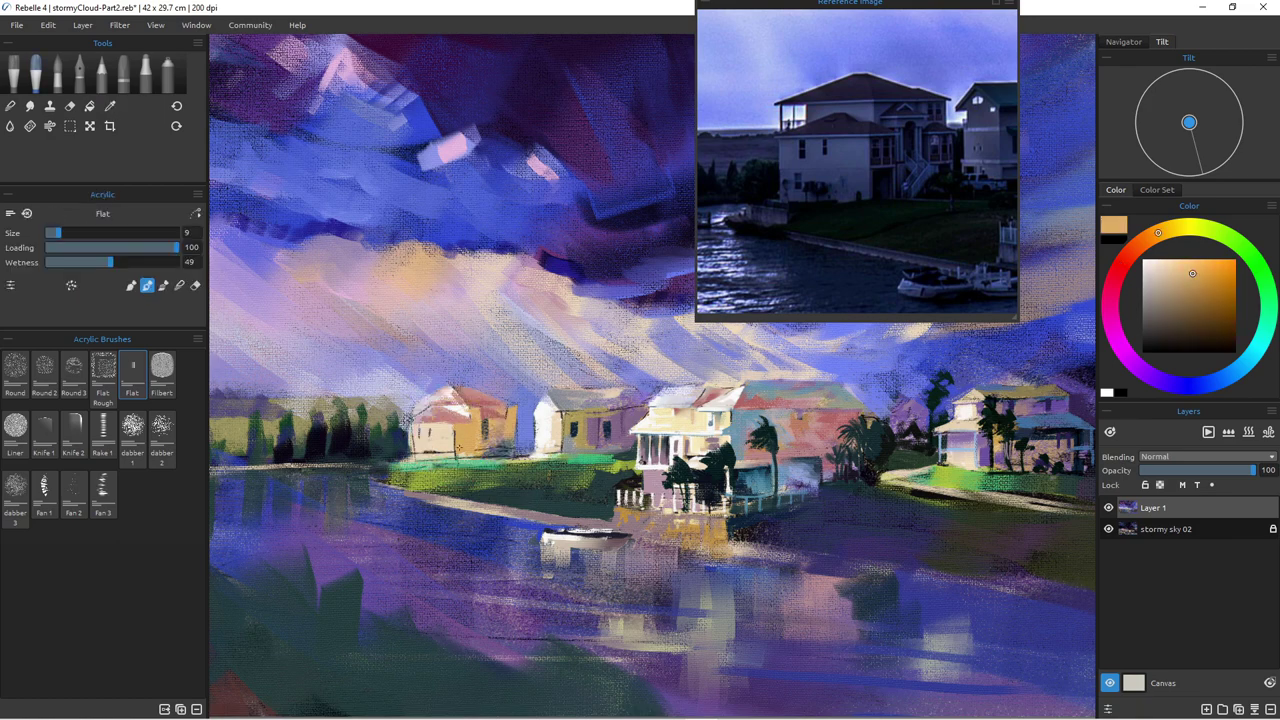
Step: Add dark blue accents along the leftmost far-bank house's base and mauve shading on its side wall
left_click(407, 440, "alt")
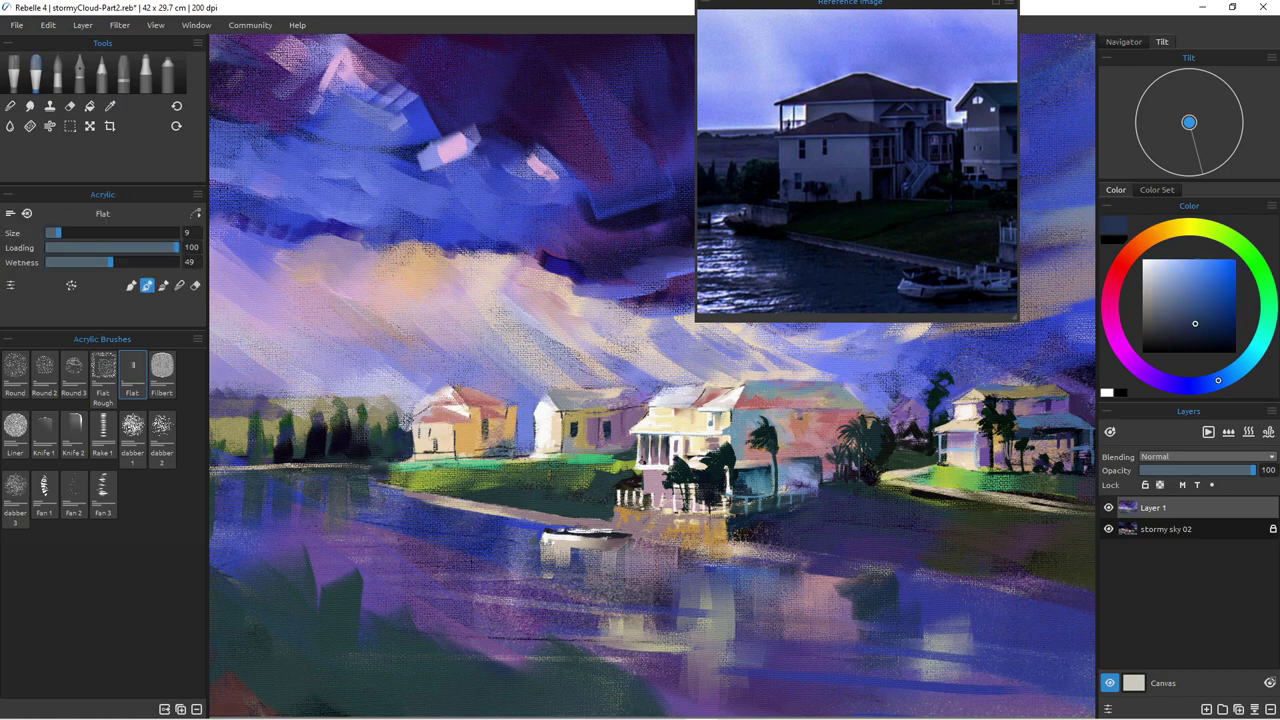
left_click_drag(415, 457, 453, 453)
left_click(612, 425, "alt")
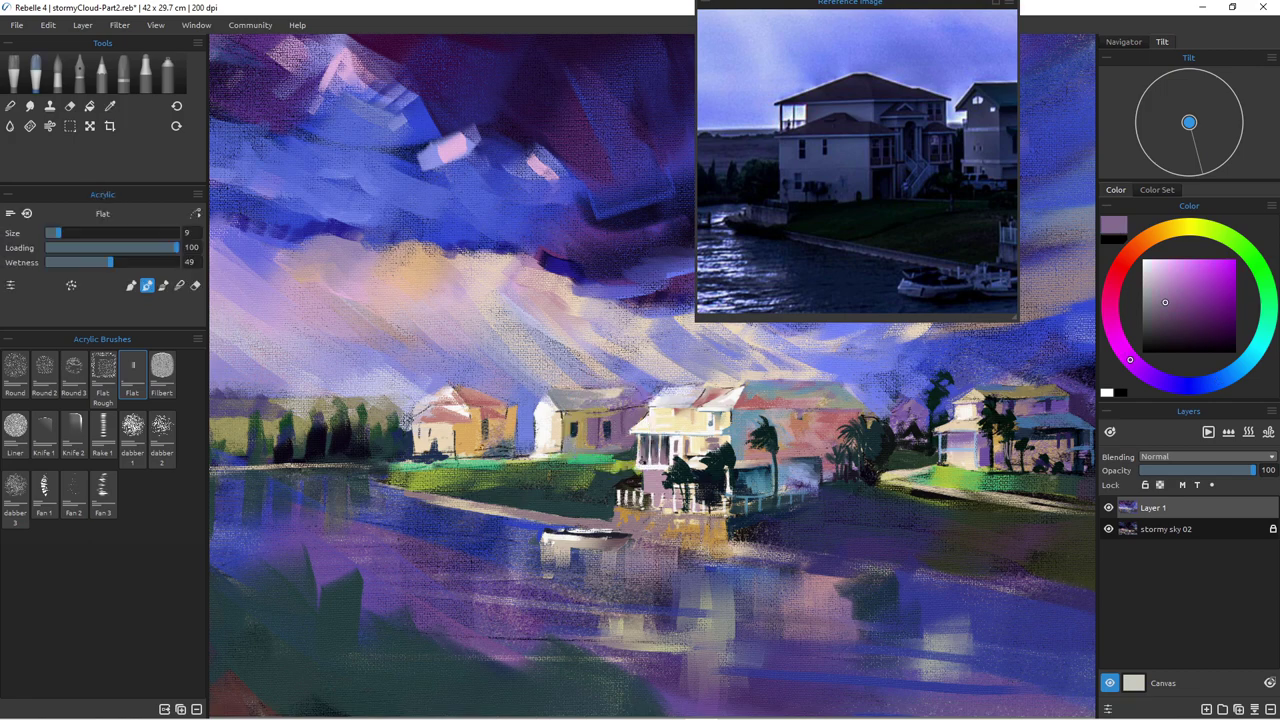
left_click(625, 420, "alt")
mouse_move(458, 428)
left_mouse_down()
mouse_move(456, 454)
mouse_move(472, 457)
left_mouse_up()
mouse_move(472, 408)
left_mouse_down()
mouse_move(478, 444)
mouse_move(456, 454)
mouse_move(526, 443)
left_mouse_up()
Step: Darken the area along the second house's left gable edge with dark blue sampled from the distant trees
left_click(536, 415, "alt")
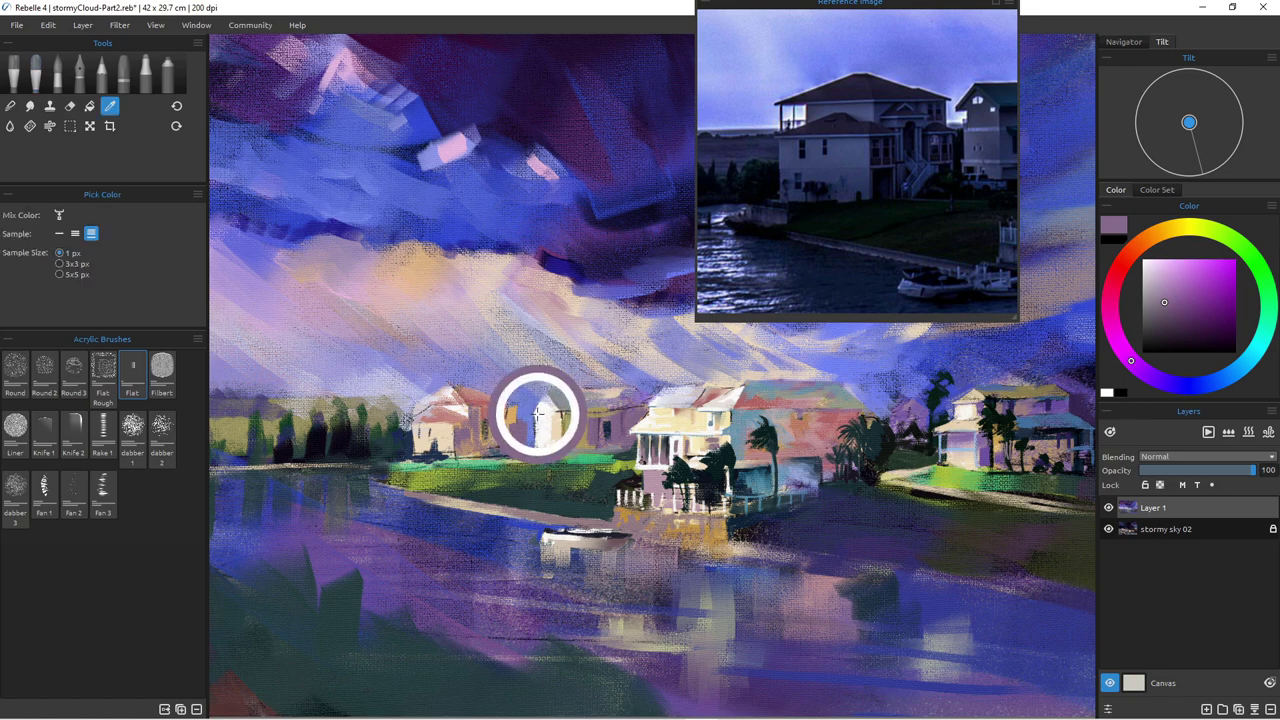
left_click(487, 406, "alt")
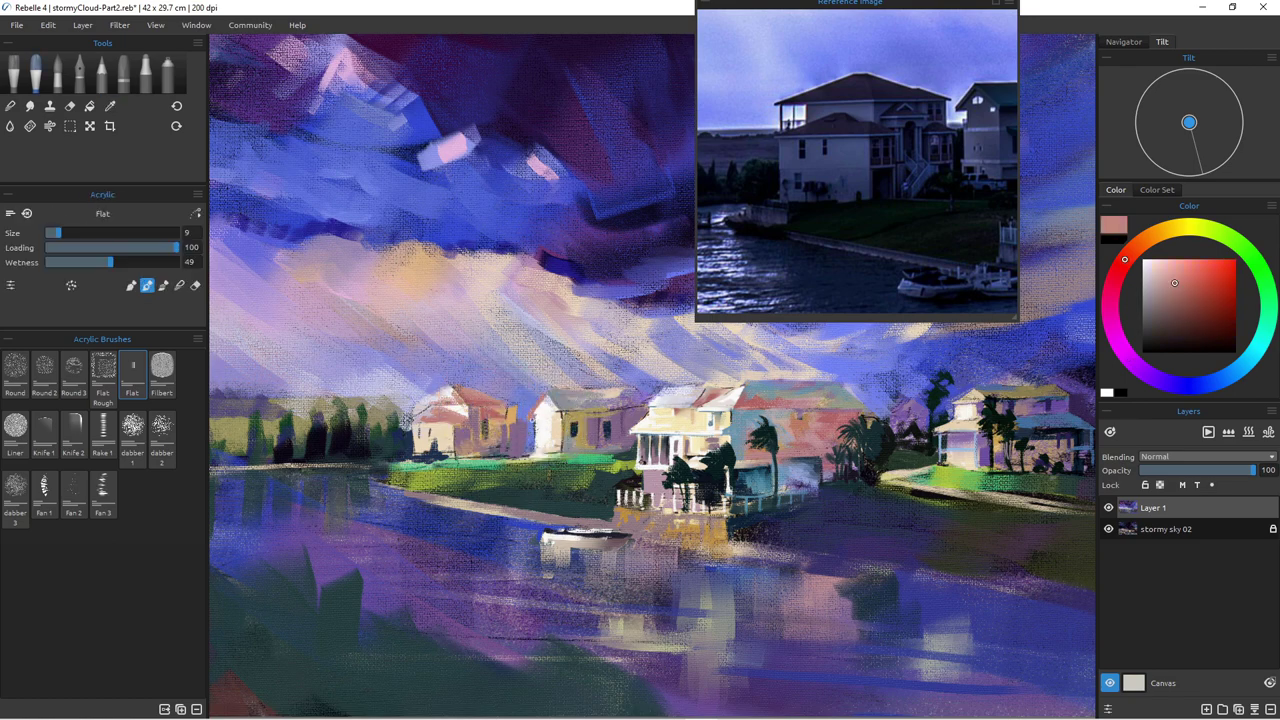
left_click(394, 436, "alt")
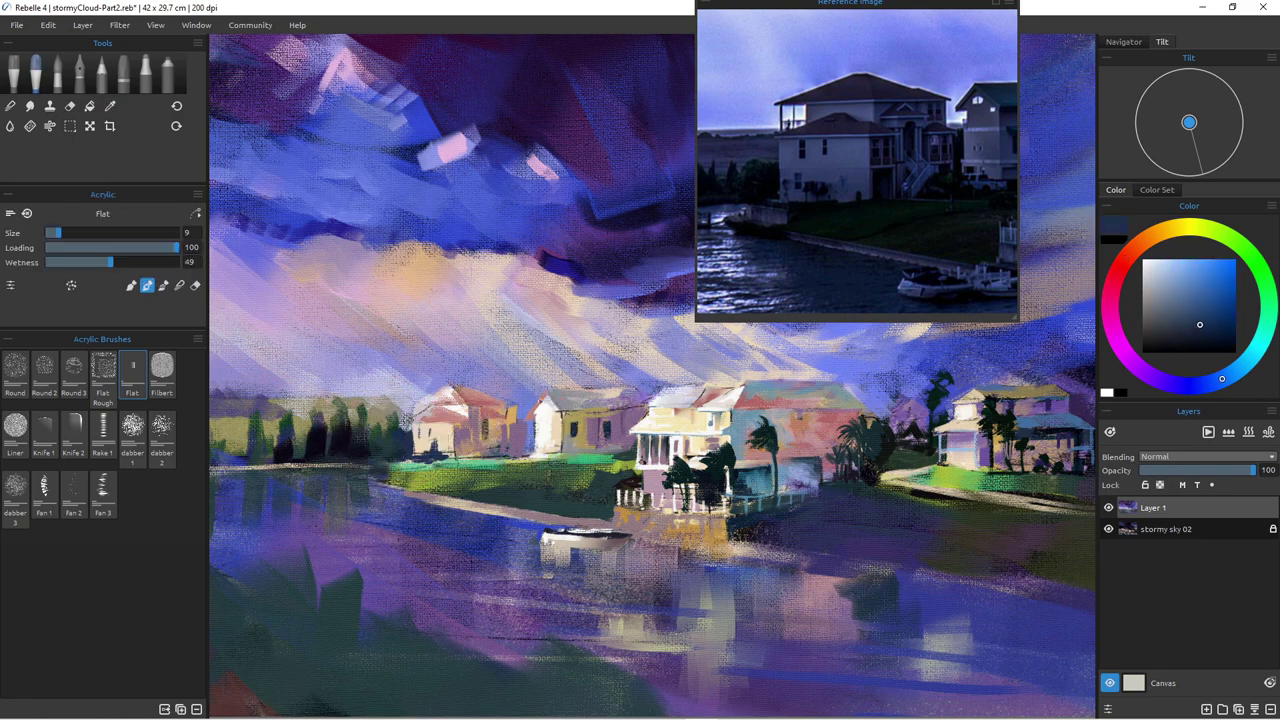
left_click_drag(544, 391, 530, 415)
Step: Touch up the leftmost far-bank house's roof with sampled pink and its front wall's outer edge with sampled pale lavender-white
left_click(471, 402, "alt")
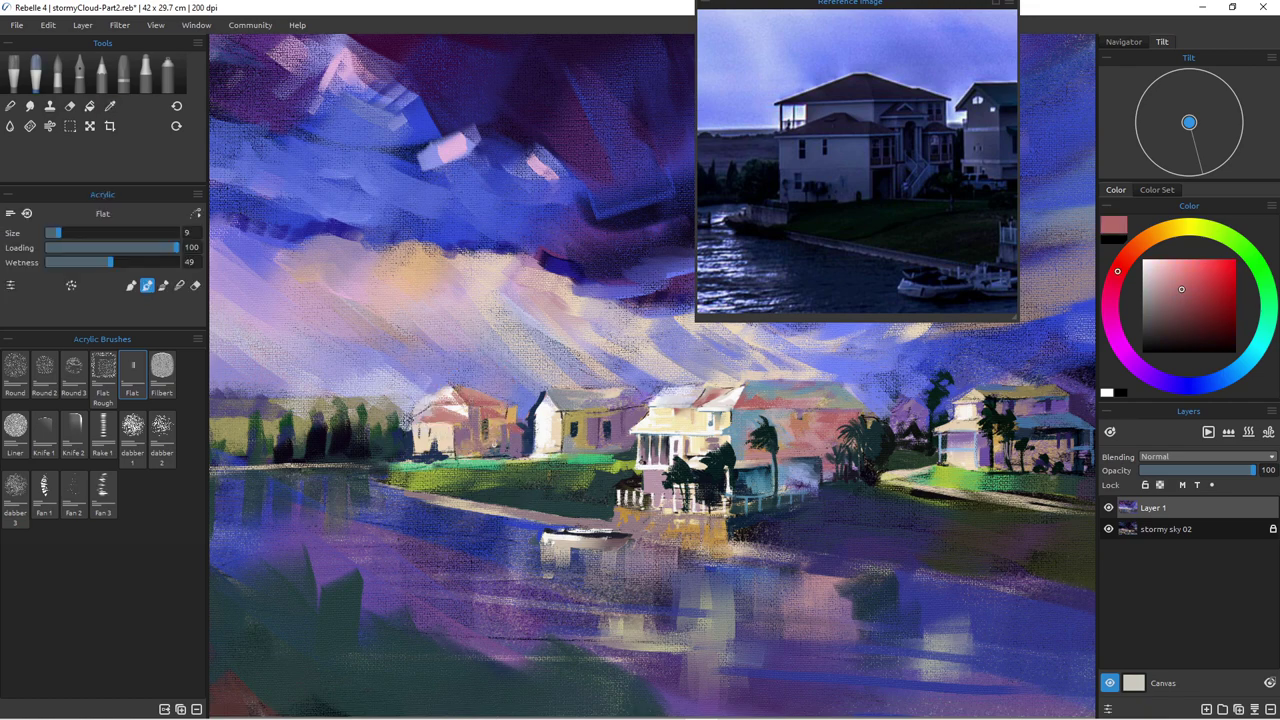
left_click(388, 358, "alt")
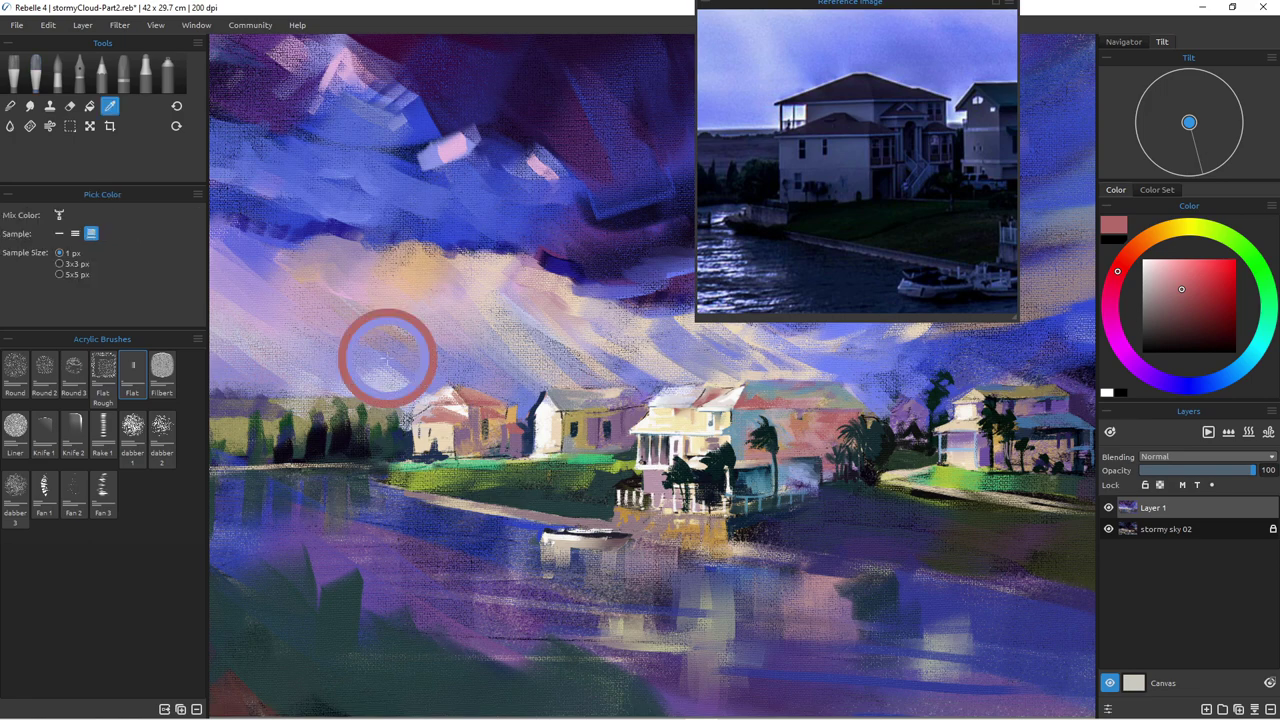
left_click(414, 430, "alt")
left_click_drag(412, 430, 411, 448)
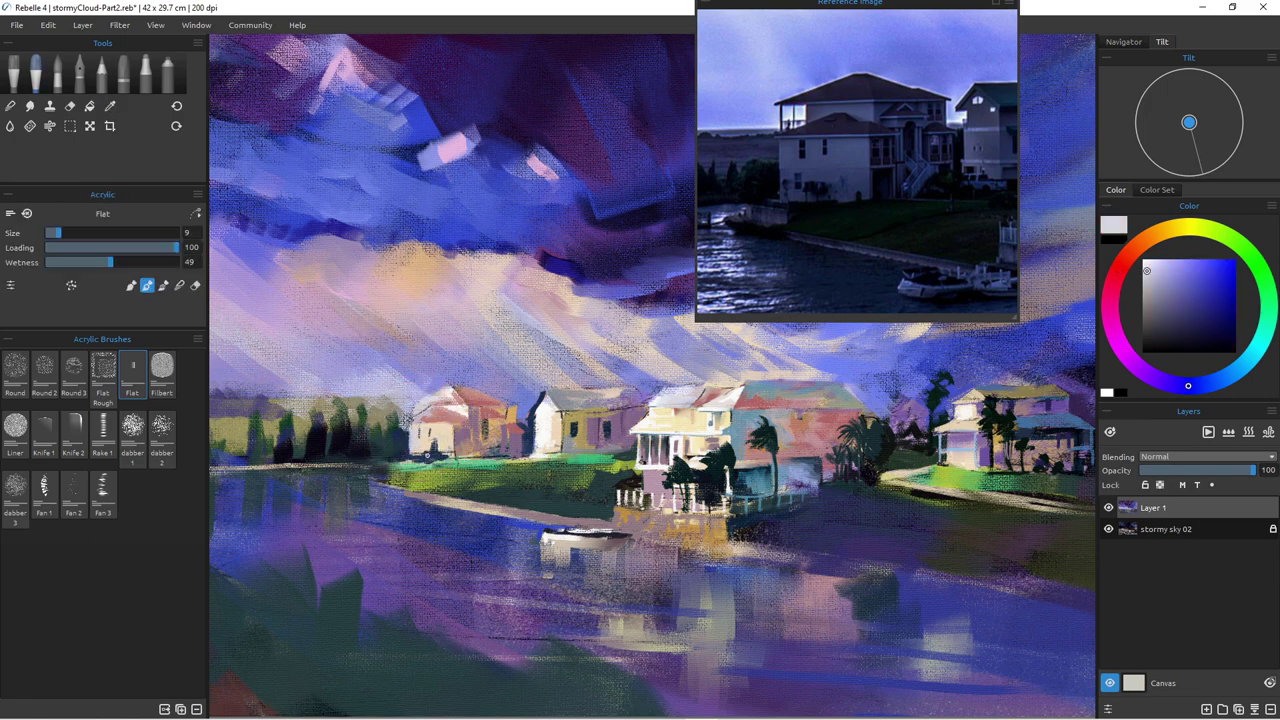
Step: Refine the same house's lower wall and roof edge with sampled dusty mauve, sky lavender and salmon pink
left_click(445, 448, "alt")
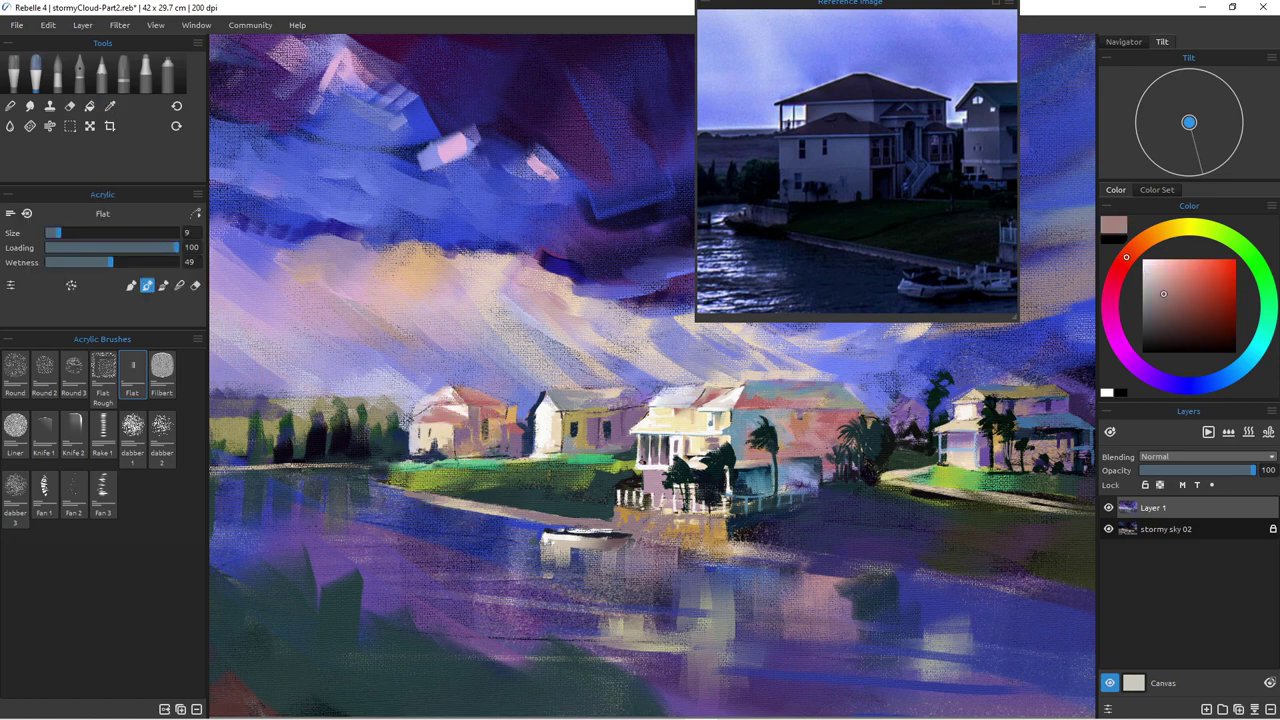
left_click(429, 375, "alt")
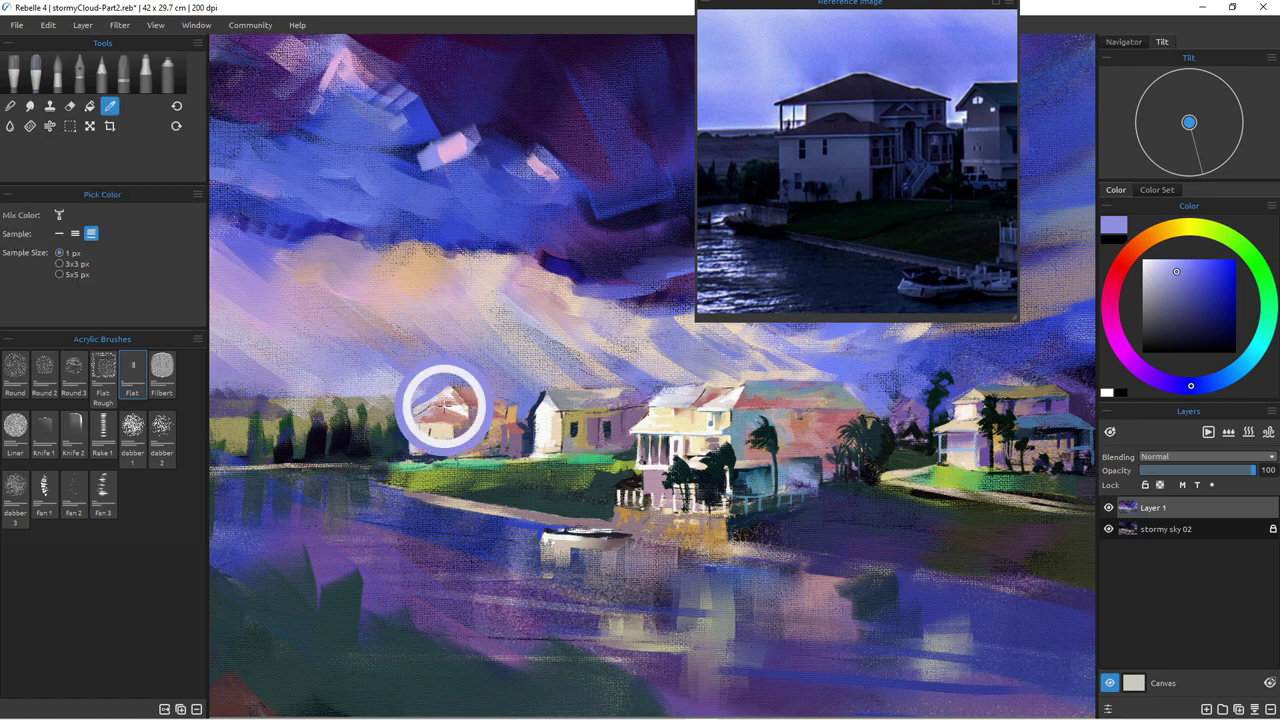
left_click(425, 404, "alt")
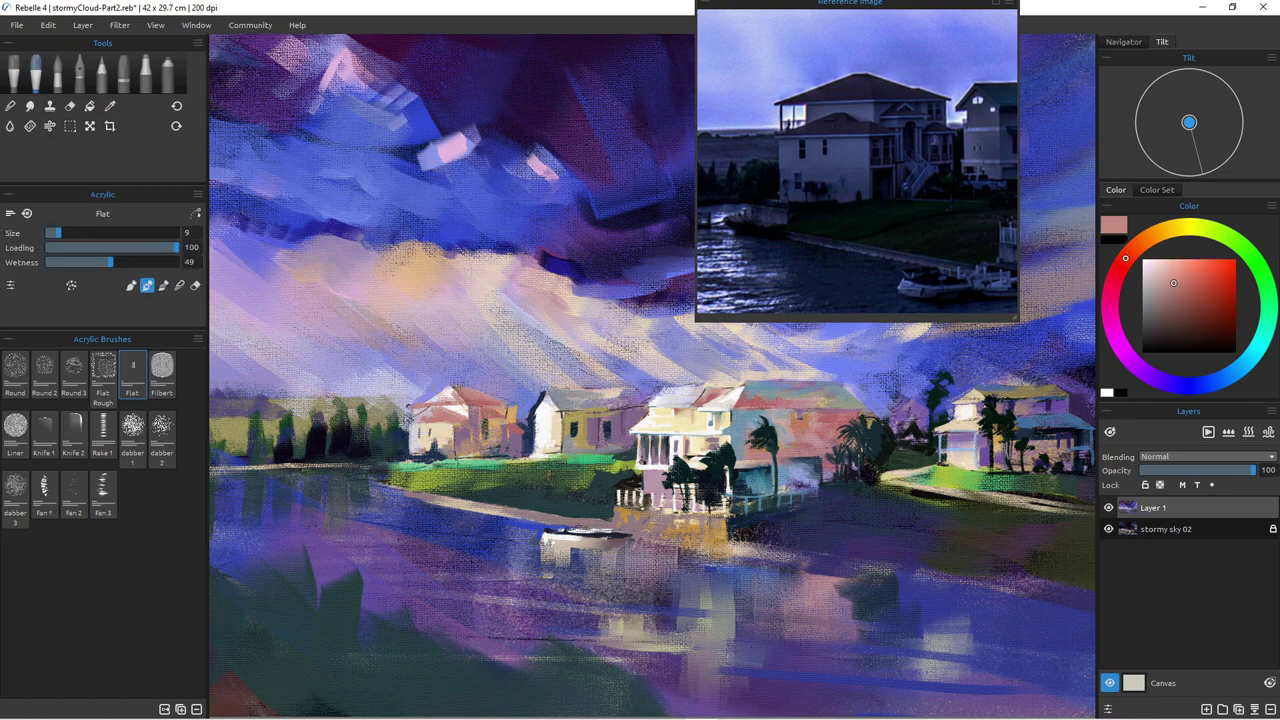
Step: Try dark blue outlines sampled from the distant trees along the leftmost house's roof edges, reducing the brush size to 3
left_click(382, 436, "alt")
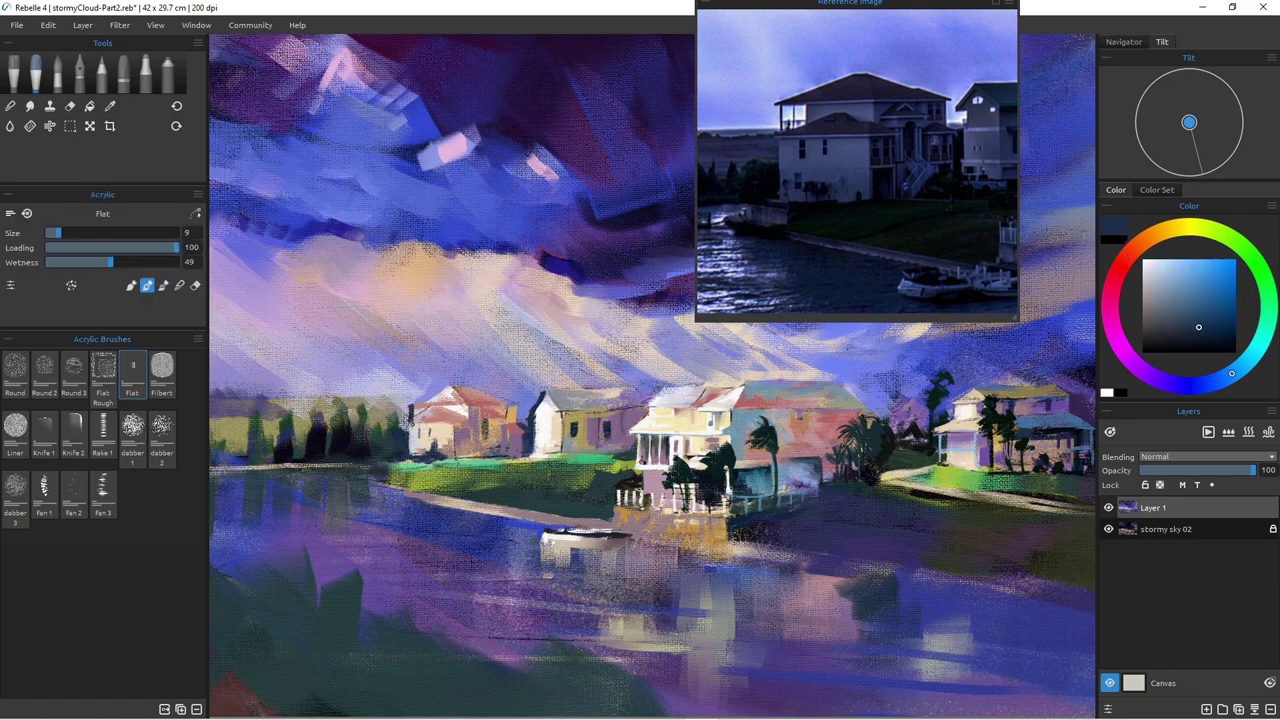
left_click_drag(413, 392, 478, 420)
key("ctrl+z")
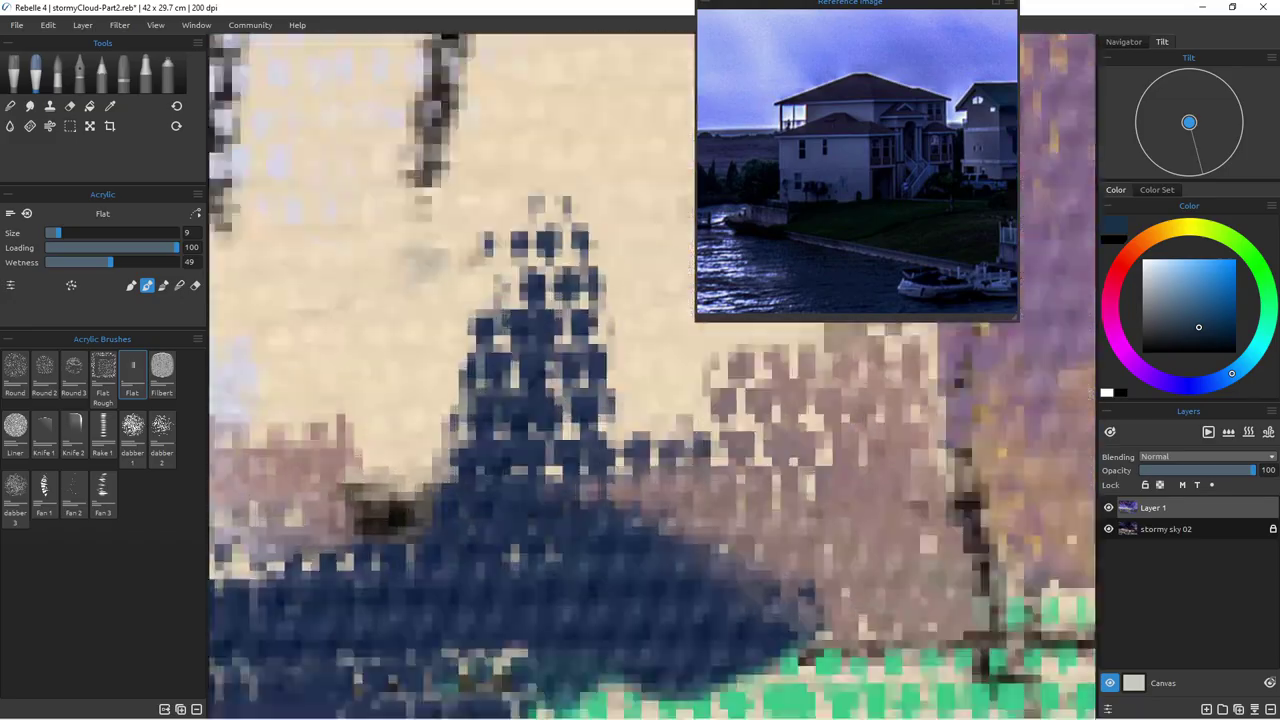
scroll(443, 445, "down", 8)
left_click_drag(443, 445, 596, 464)
key("[")
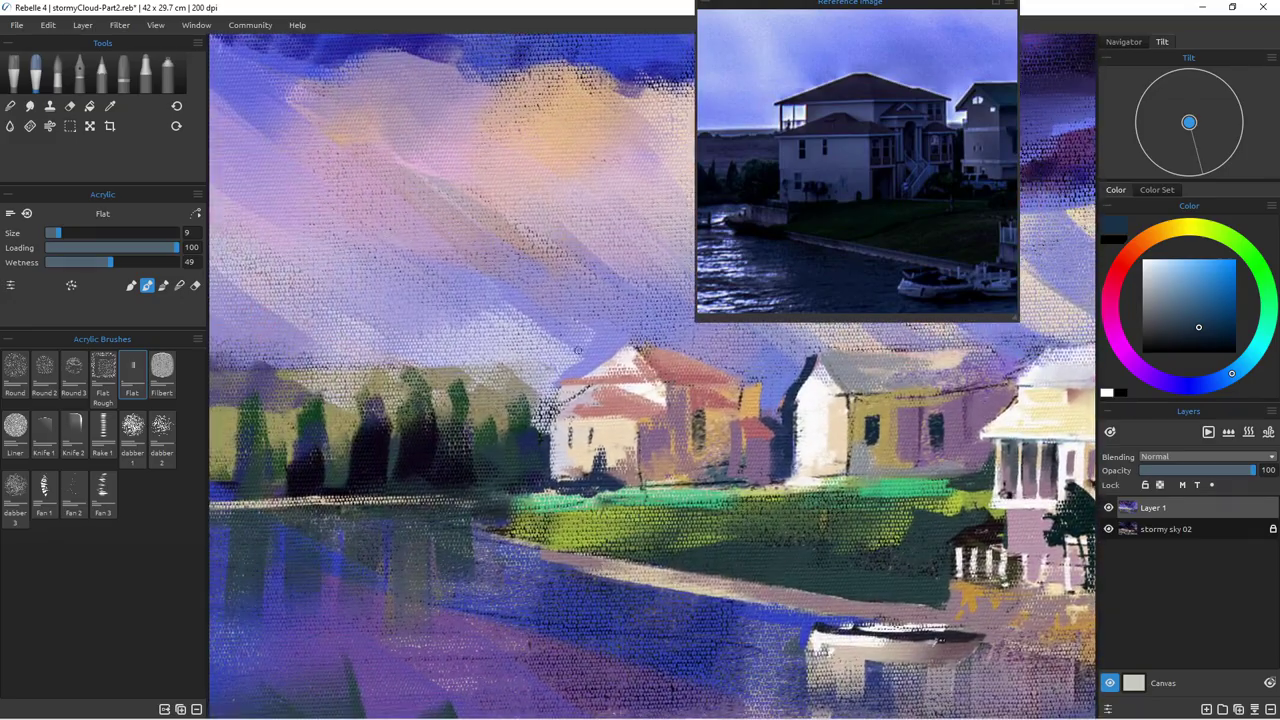
key("bracketleft")
key("bracketleft")
mouse_move(663, 385)
left_mouse_down()
mouse_move(549, 386)
mouse_move(554, 410)
mouse_move(591, 382)
left_mouse_up()
key("ctrl+z")
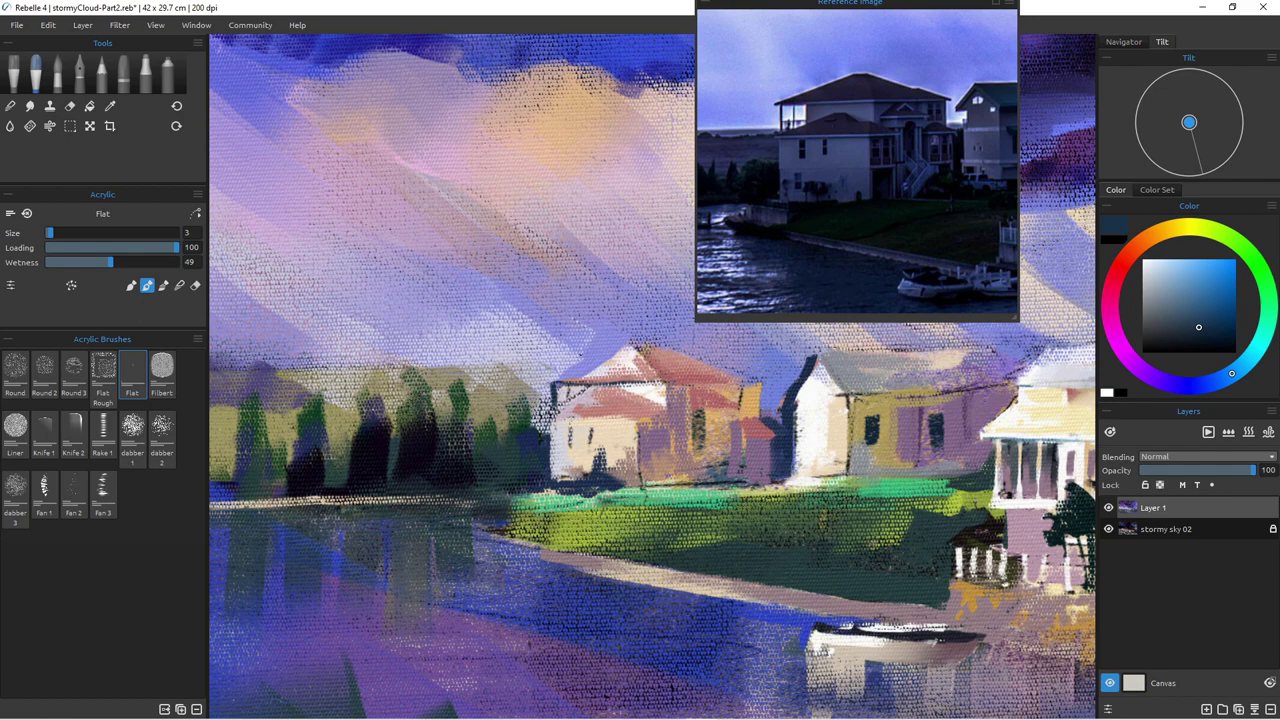
Step: Repaint the leftmost house's front roof slope with sampled pale pink and touch up its ridge with sampled red
left_click(620, 357, "alt")
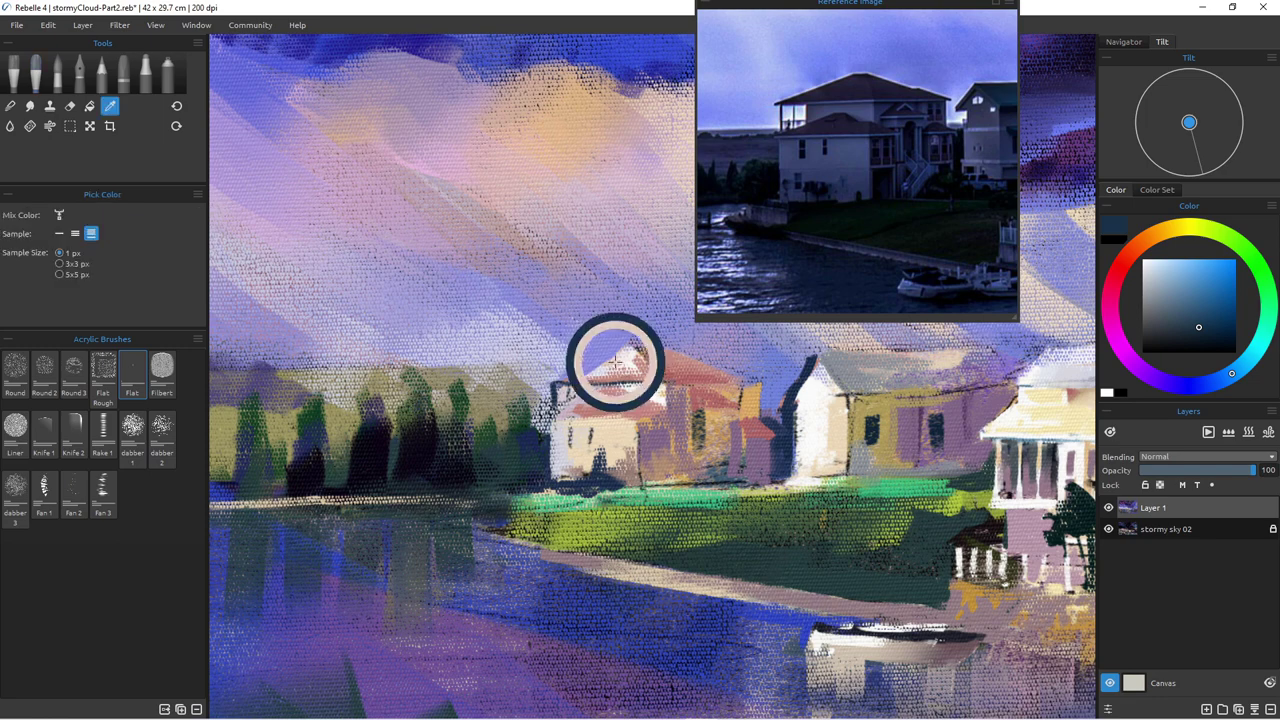
left_click_drag(619, 352, 557, 382)
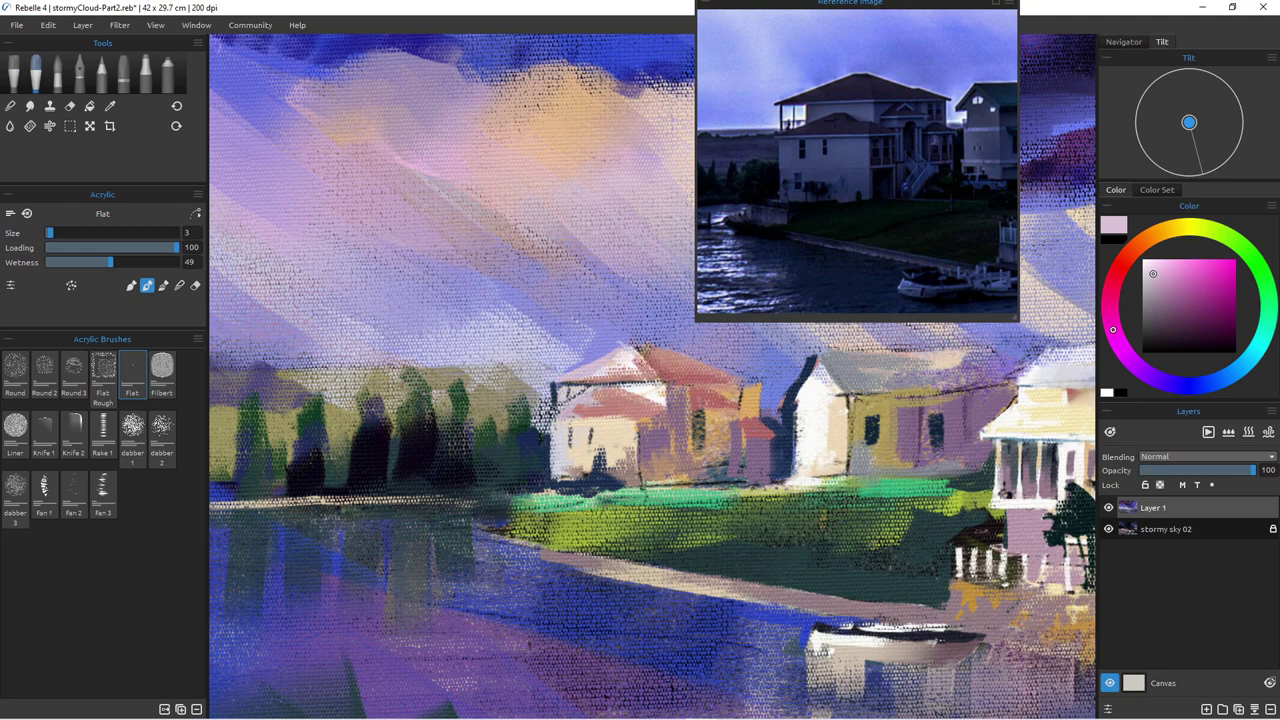
mouse_move(628, 355)
left_mouse_down()
mouse_move(662, 381)
mouse_move(620, 366)
left_mouse_up()
left_click(652, 358, "alt")
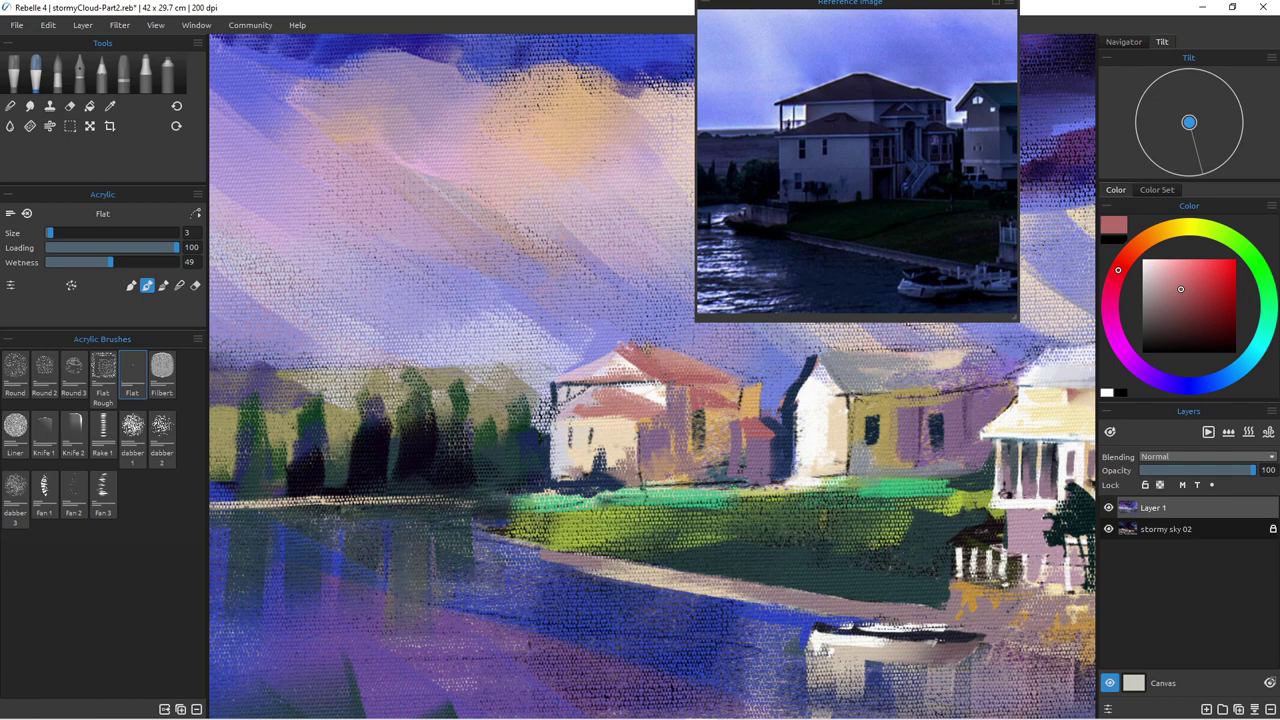
Step: Trim the leftmost house's upper roofline with sampled sky lavender, touching up the roof with pink and raising the brush size to 7
left_click(663, 337, "alt")
left_click_drag(636, 345, 713, 369)
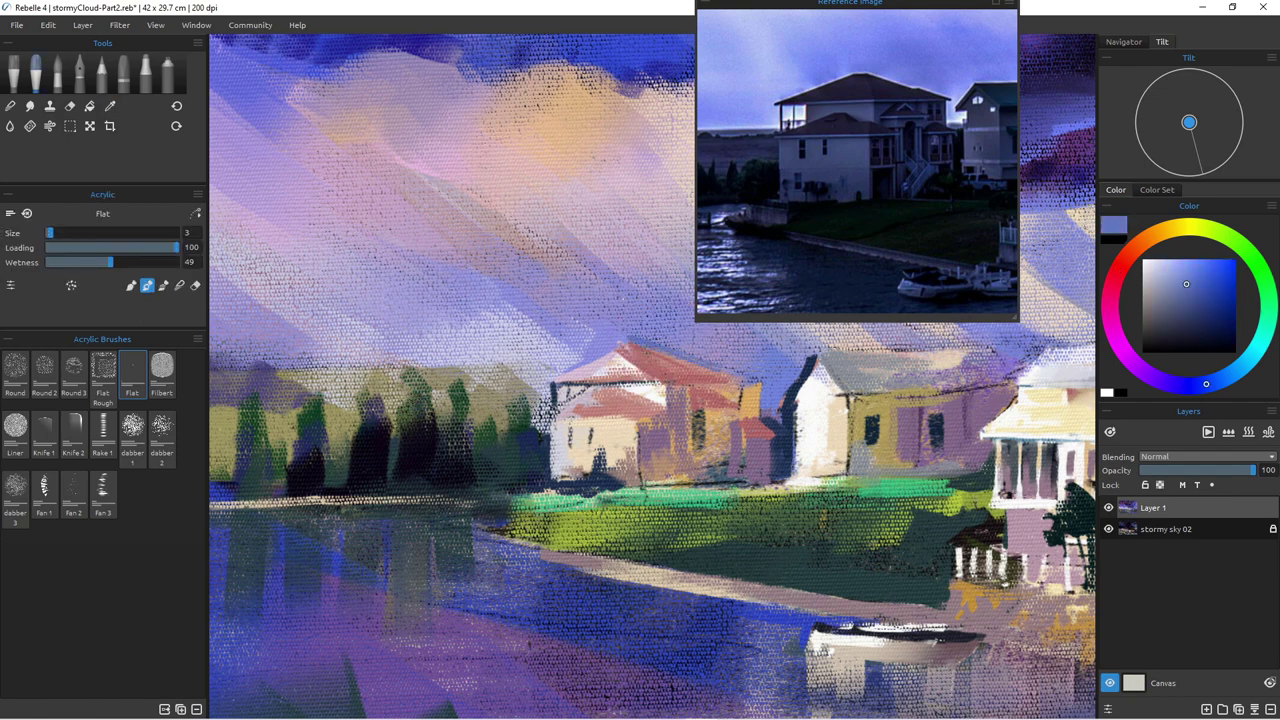
left_click(586, 343, "alt")
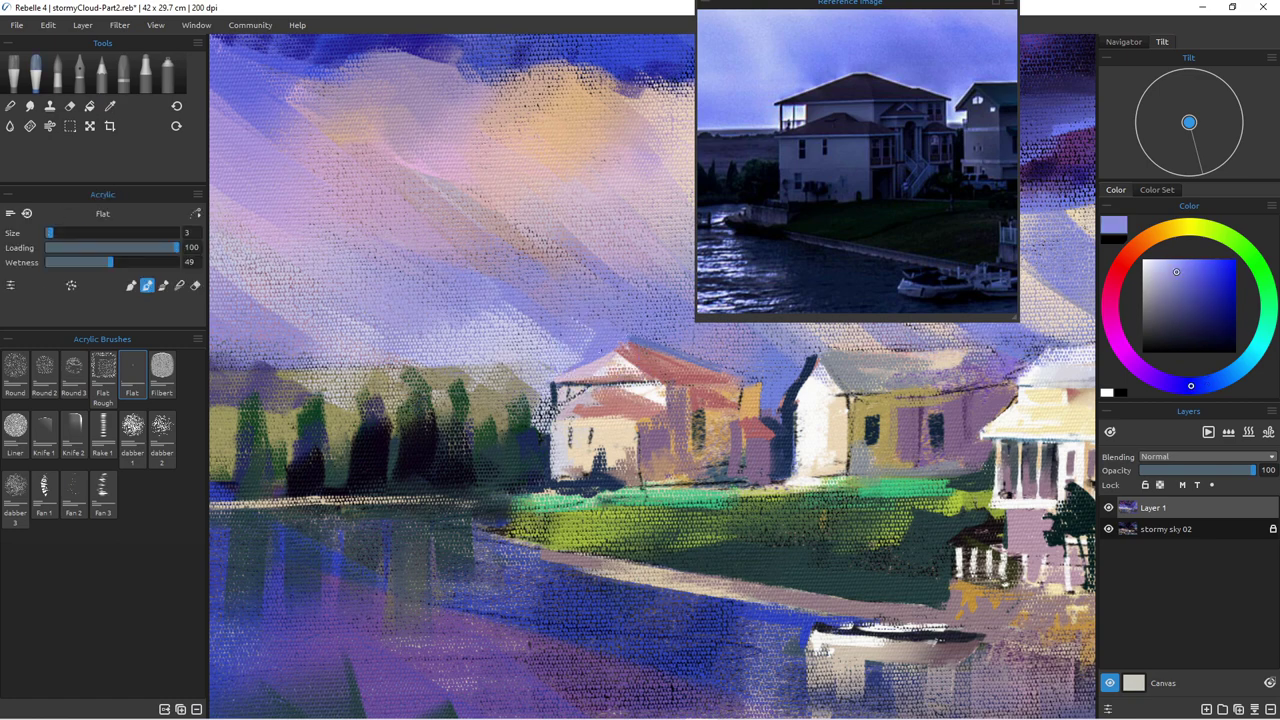
left_click(623, 362, "alt")
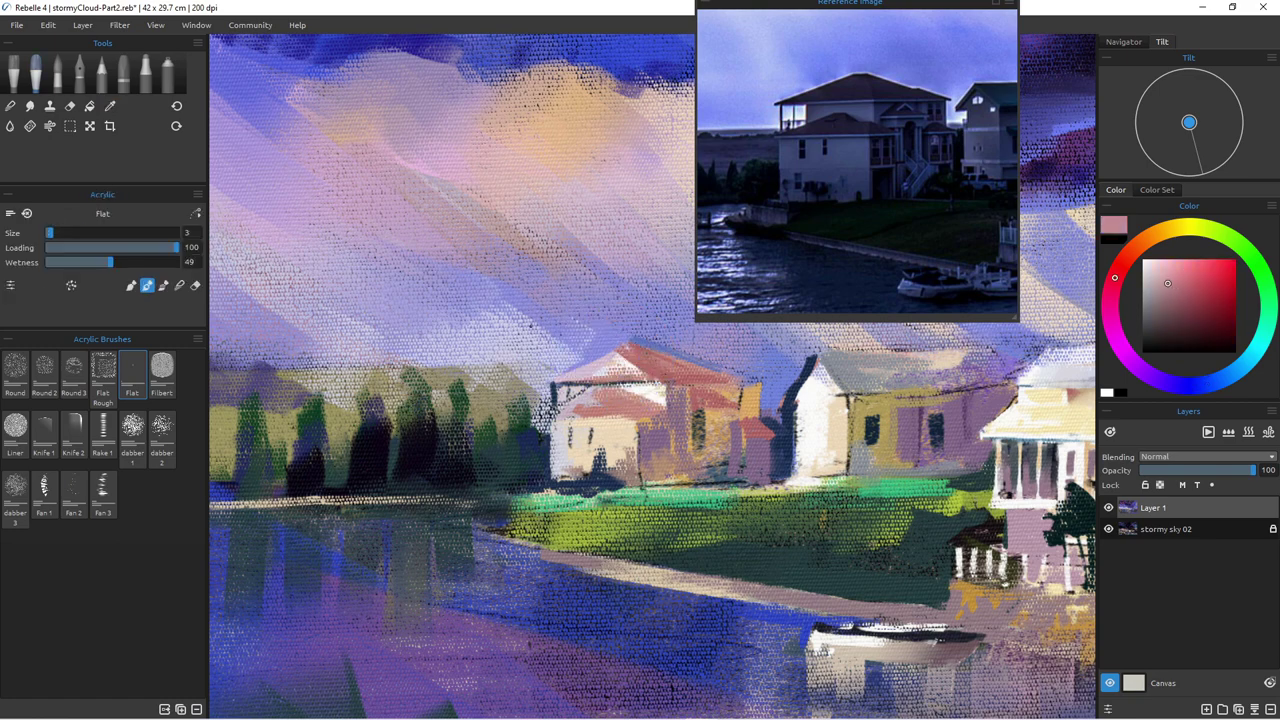
left_click(603, 347, "alt")
left_click_drag(629, 338, 661, 347)
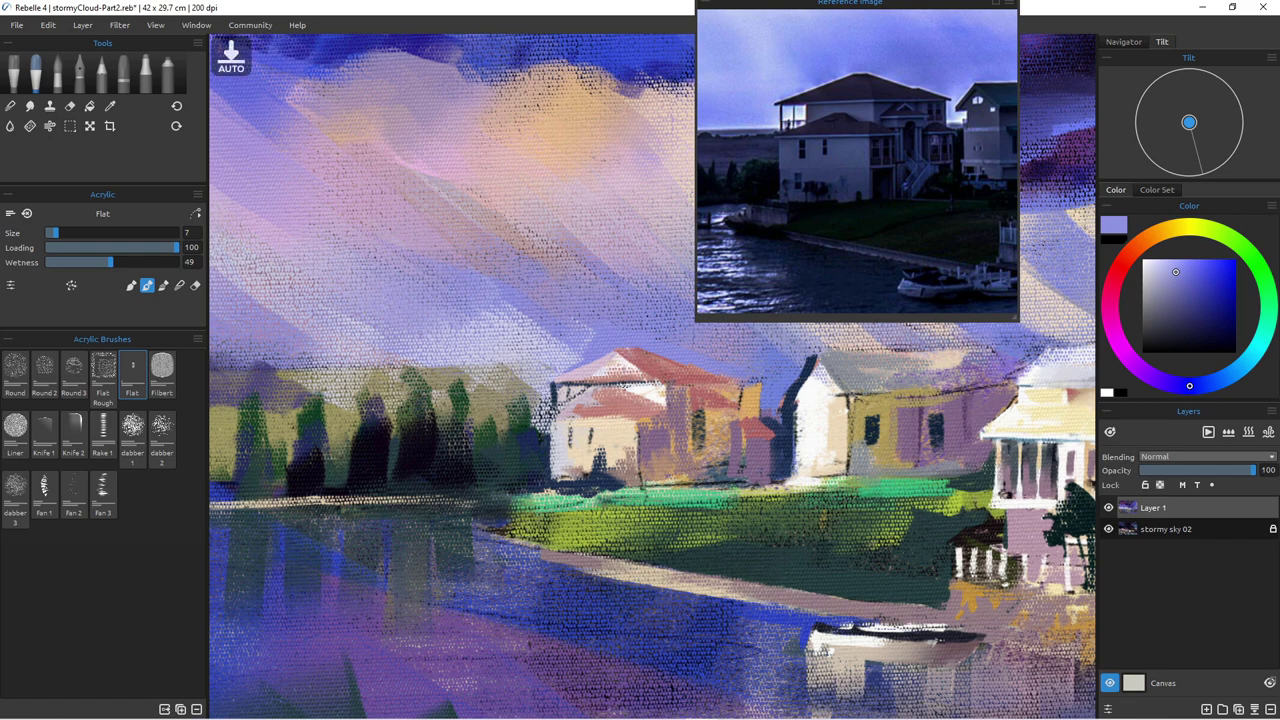
Step: Paint sampled white highlights on the leftmost house's front wall between the upper and lower roofs
left_click(643, 386, "alt")
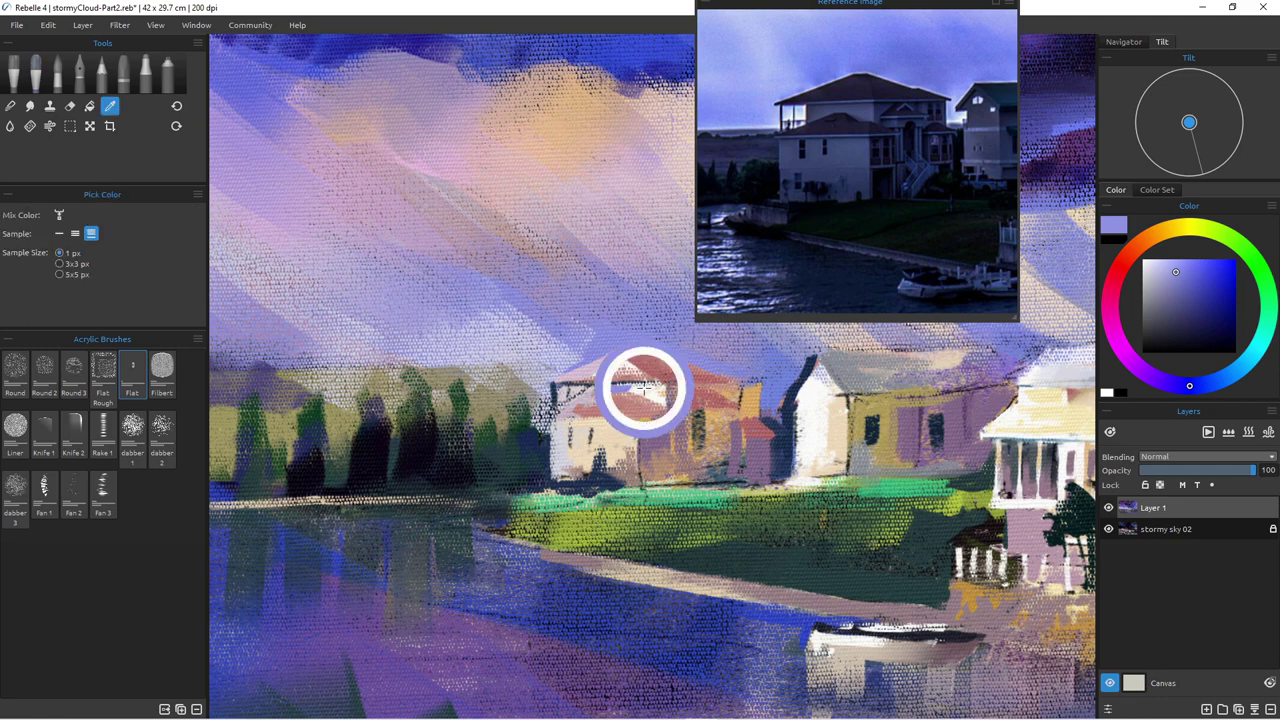
left_click_drag(605, 385, 566, 386)
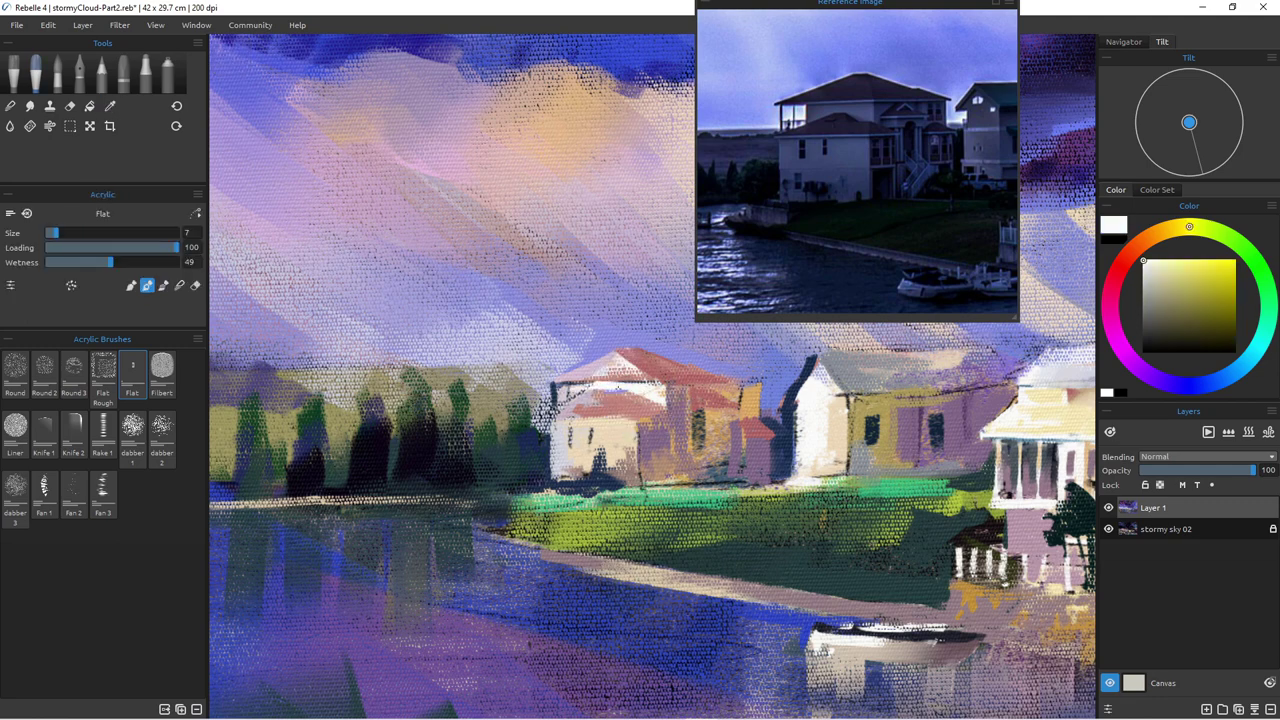
mouse_move(655, 384)
left_mouse_down()
mouse_move(608, 386)
mouse_move(660, 385)
mouse_move(653, 404)
left_mouse_up()
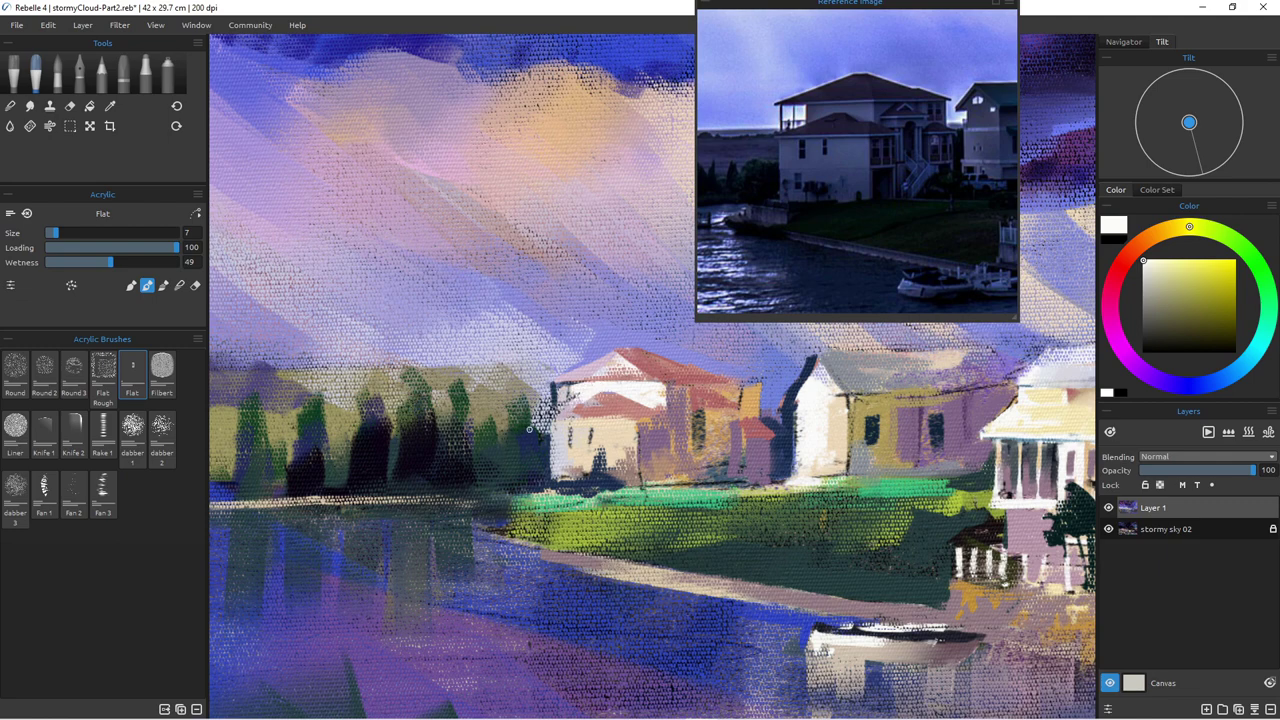
Step: Clean up the background along the leftmost house's outer wall edge with sampled sky lavender and pale grey-green
left_click(540, 378, "alt")
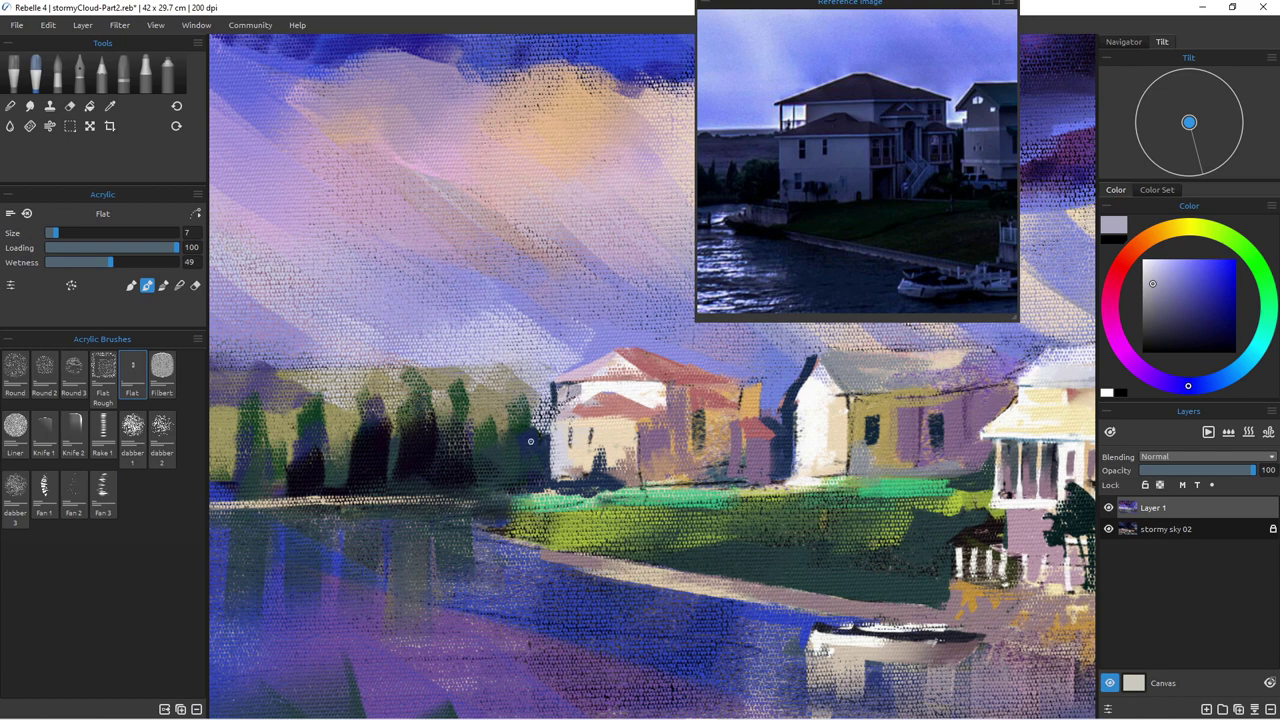
left_click(555, 424, "alt")
left_click(532, 415, "alt")
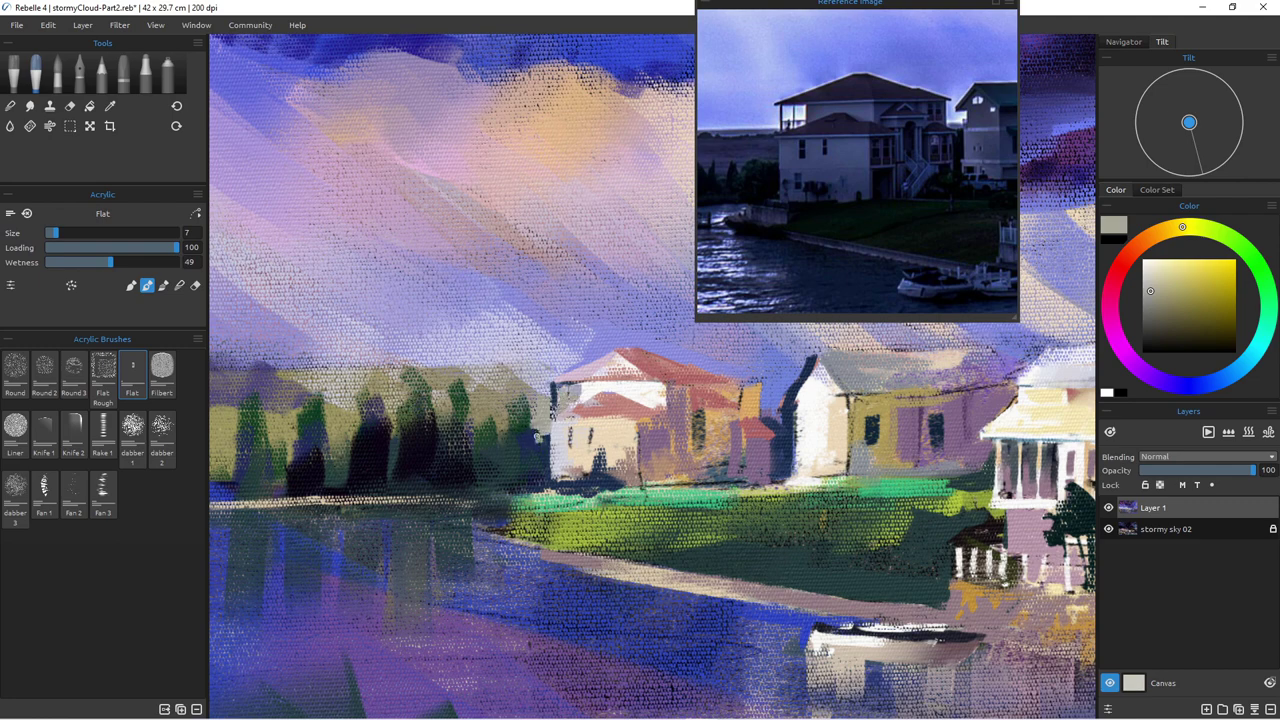
Step: Shade the leftmost house's far side wall with sampled mauve and extend its roof's far corner with sampled red
left_click(676, 410, "alt")
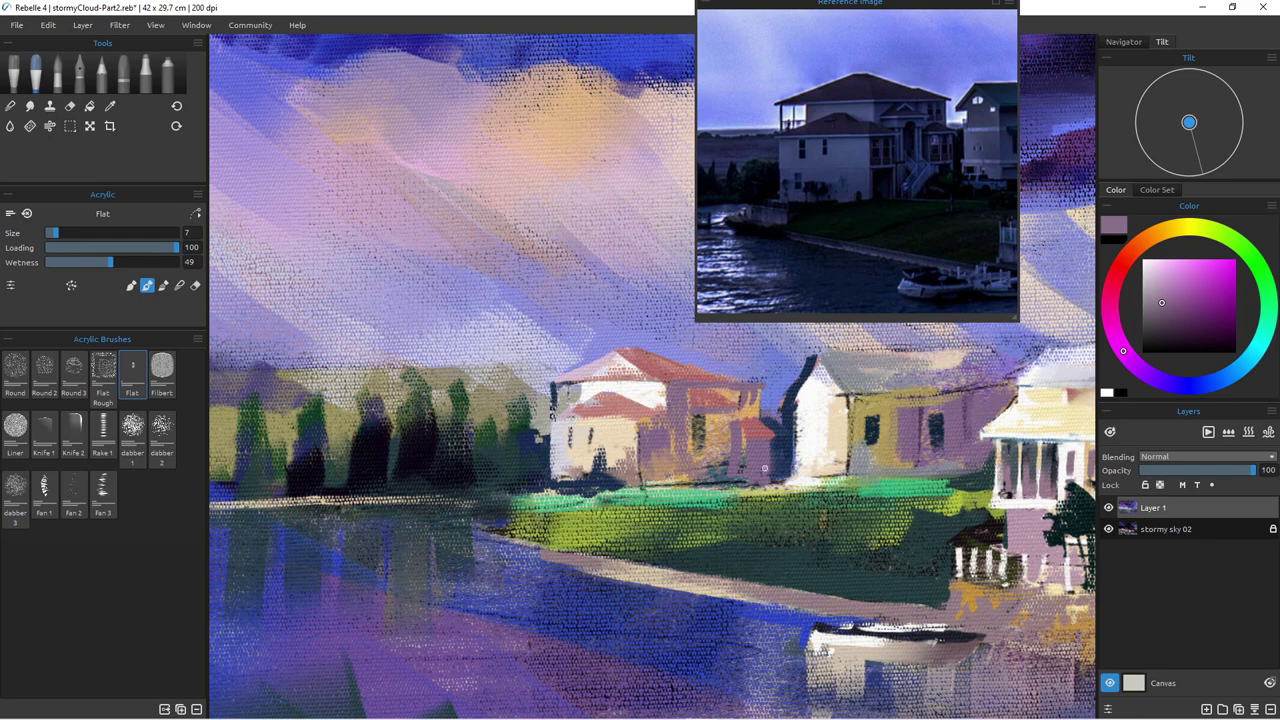
left_click(686, 371, "alt")
left_click_drag(757, 378, 720, 368)
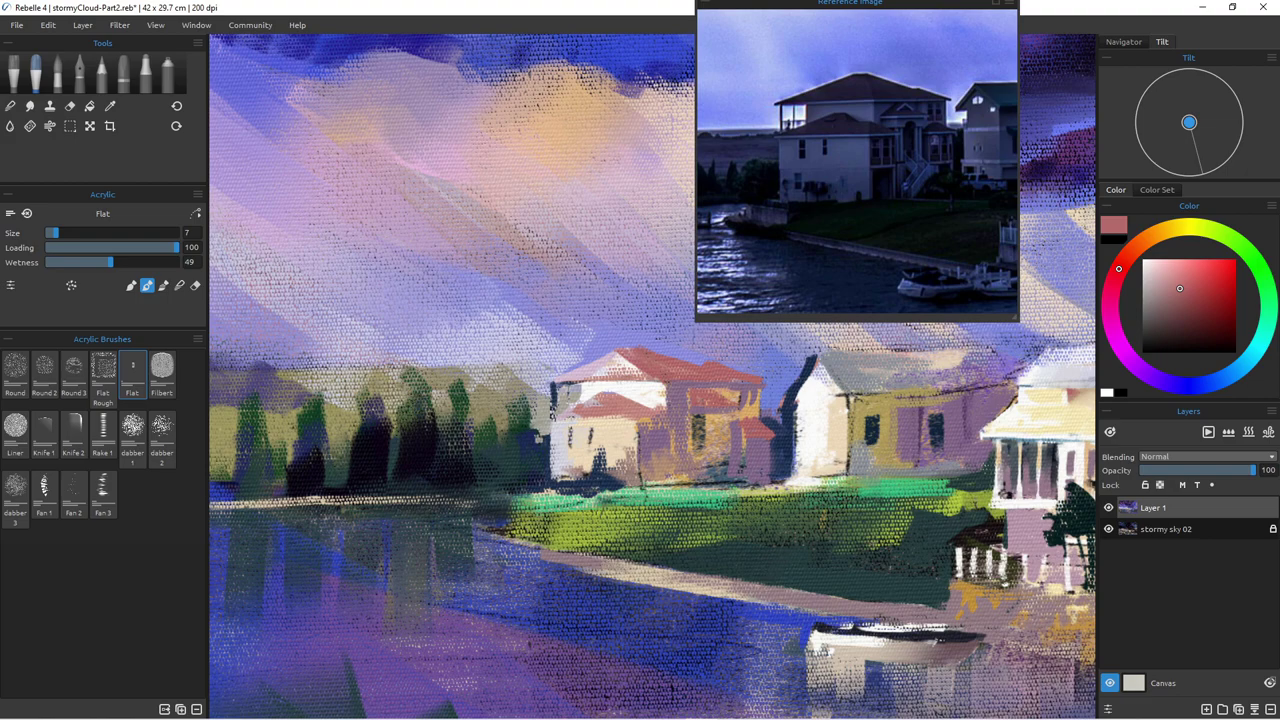
Step: Paint the leftmost house's front-wall reflection in the water with sampled cream, enlarging the flat brush to size 30
scroll(622, 500, "down", 10)
scroll(622, 500, "up", 5)
scroll(624, 502, "down", 1)
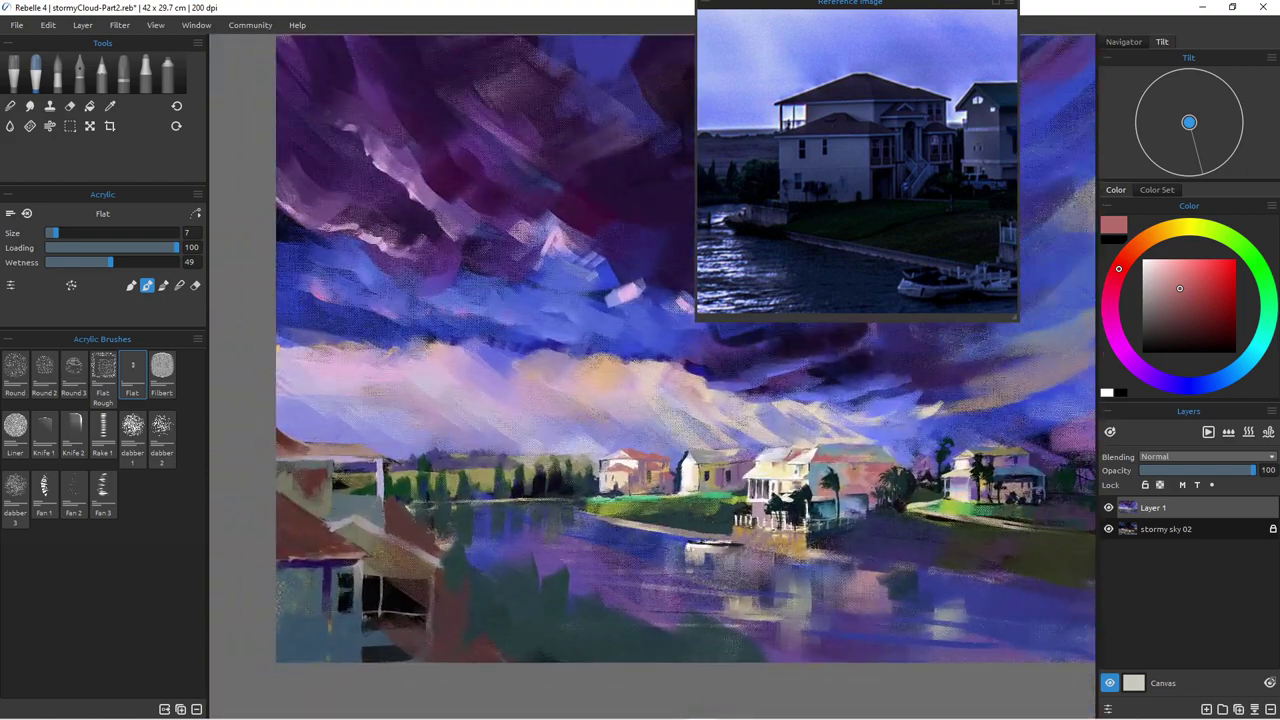
left_click_drag(624, 502, 560, 452)
scroll(650, 350, "up", 1)
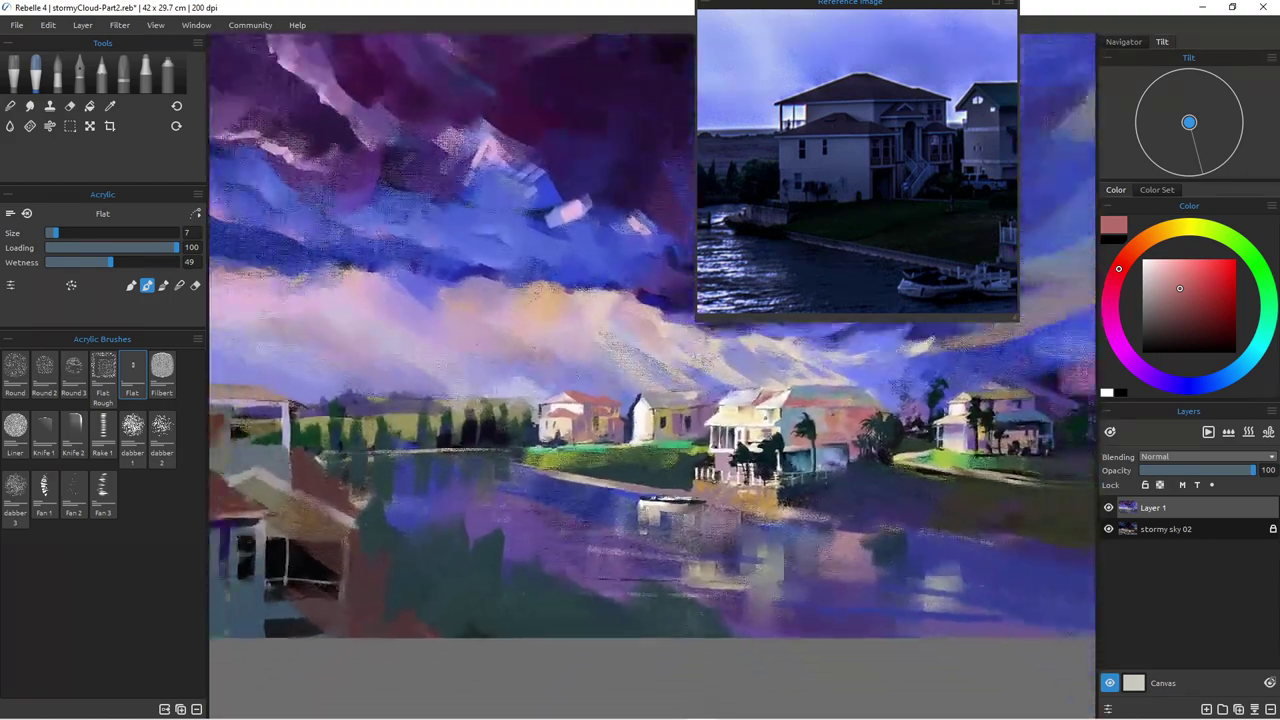
left_click(557, 414, "alt")
key("]")
key("]")
key("]")
key("]")
key("]")
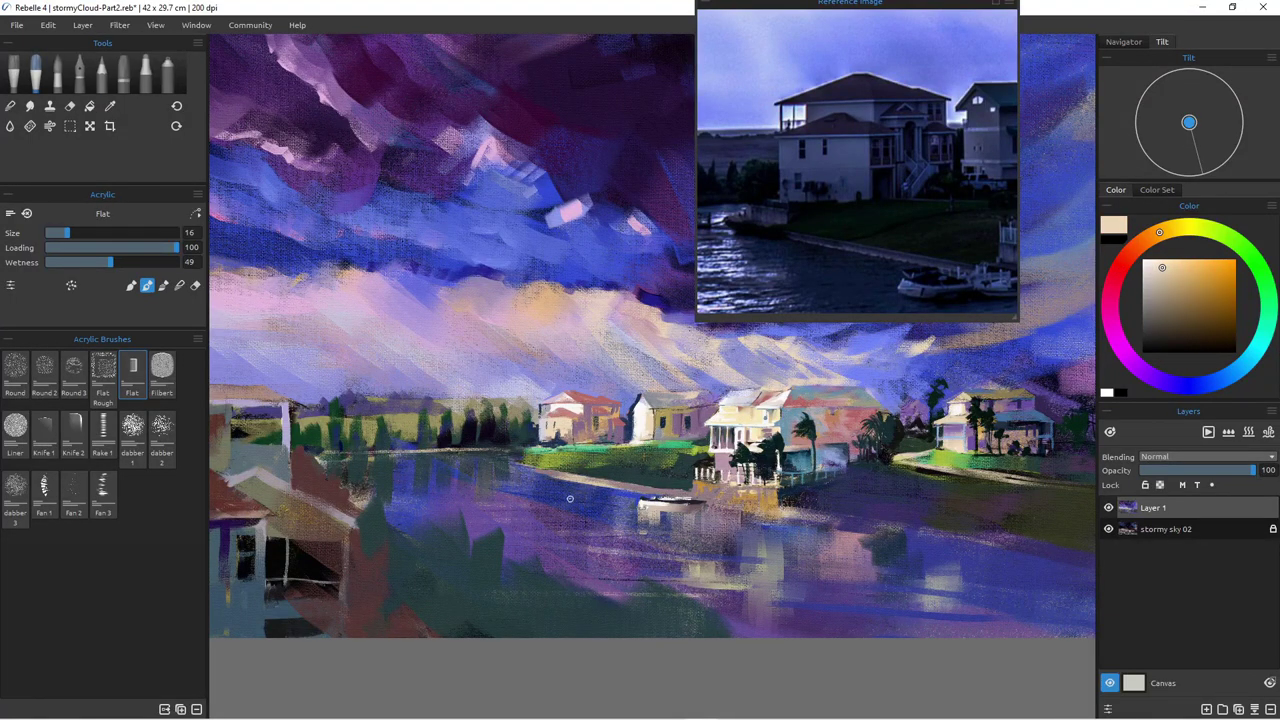
left_click_drag(567, 484, 568, 511)
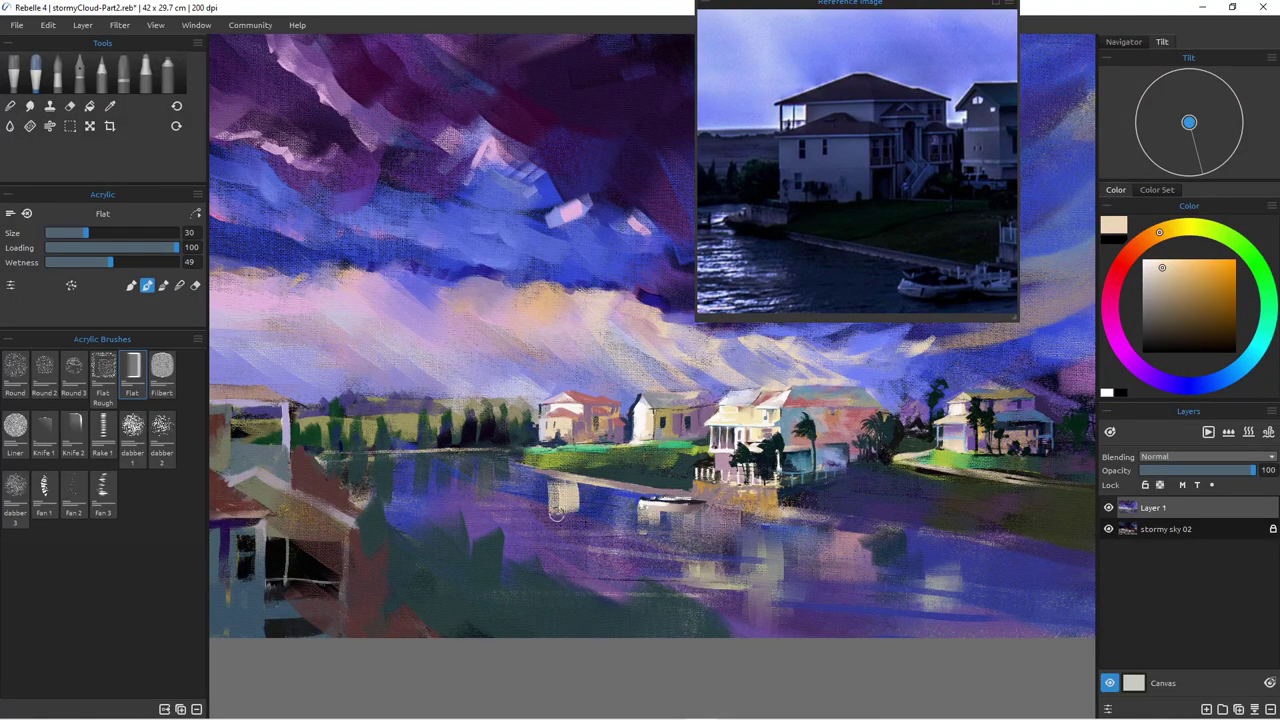
Step: Add sampled brown and red strokes to the leftmost house's reflection and an off-white reflection below the second house
left_click(598, 421, "alt")
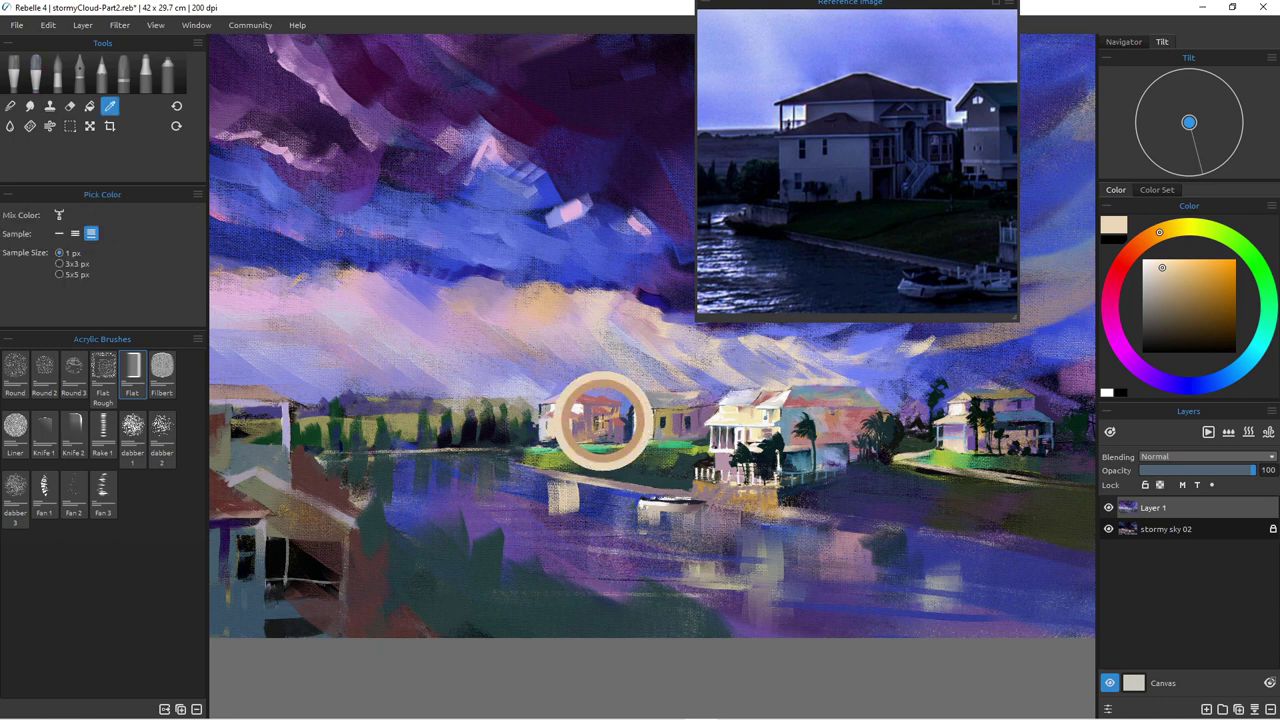
mouse_move(604, 488)
left_mouse_down()
mouse_move(580, 511)
mouse_move(548, 506)
left_mouse_up()
left_click(600, 402, "alt")
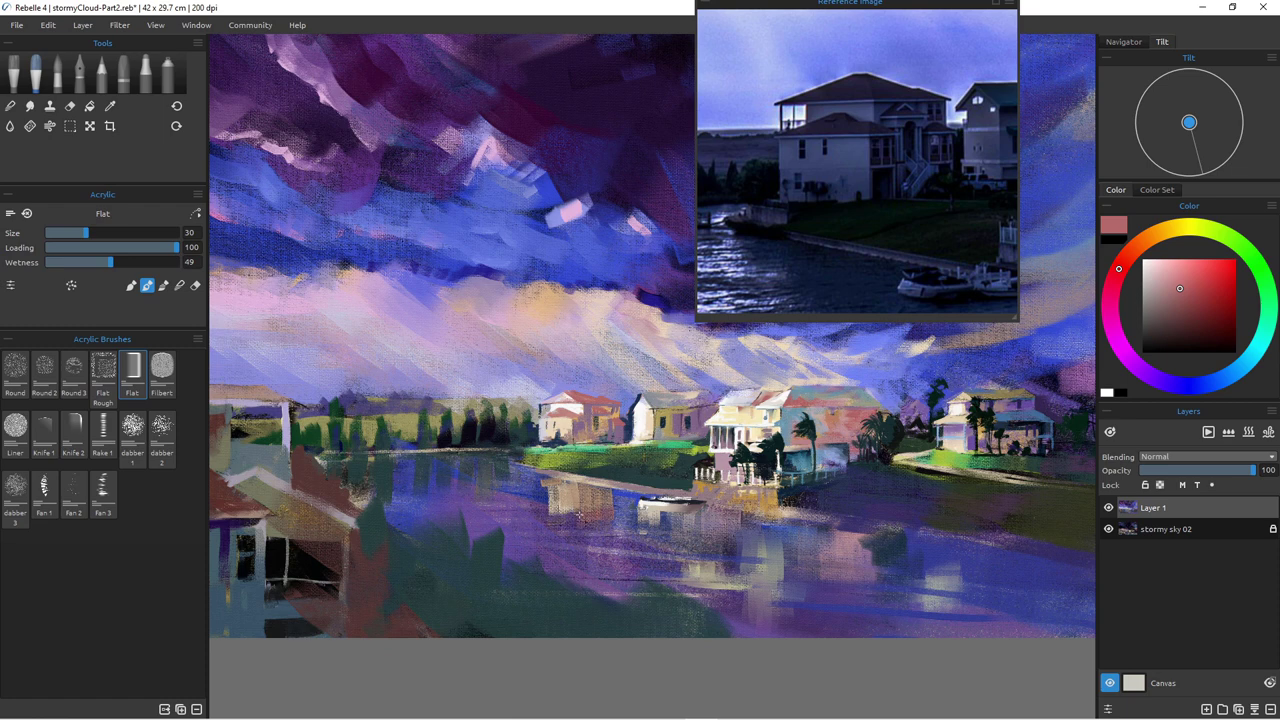
left_click(636, 425, "alt")
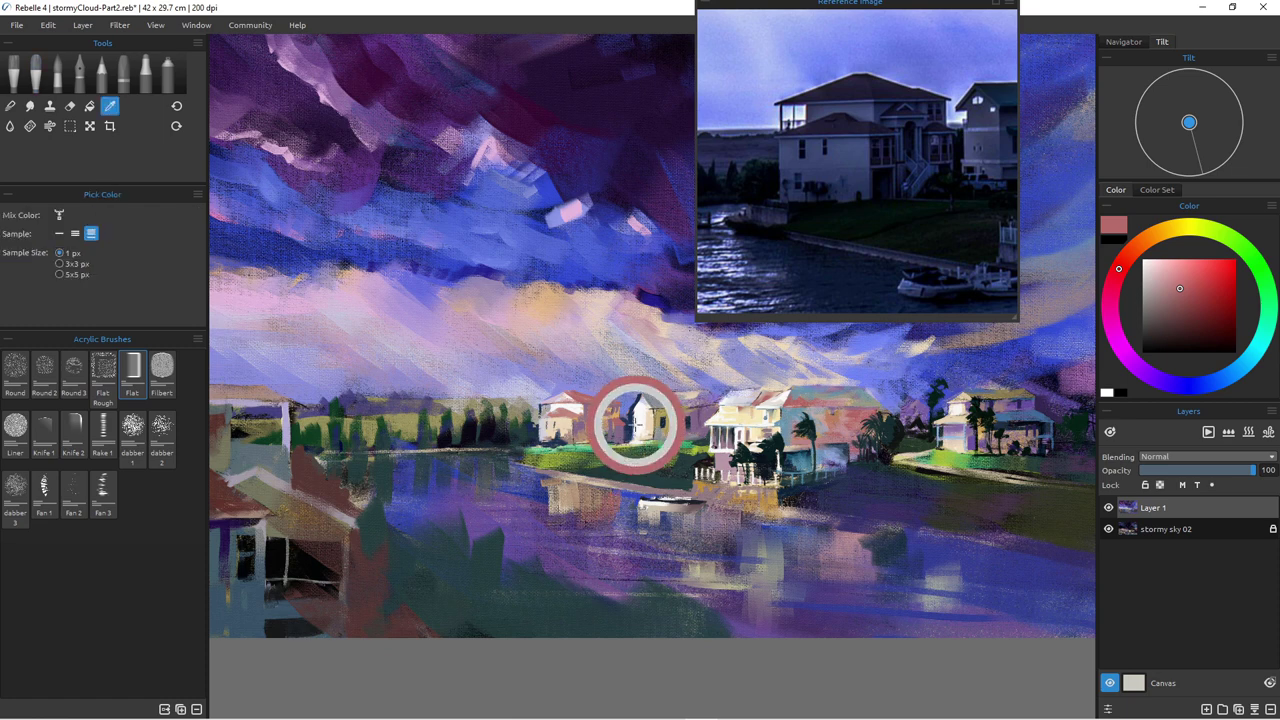
left_click_drag(636, 503, 638, 530)
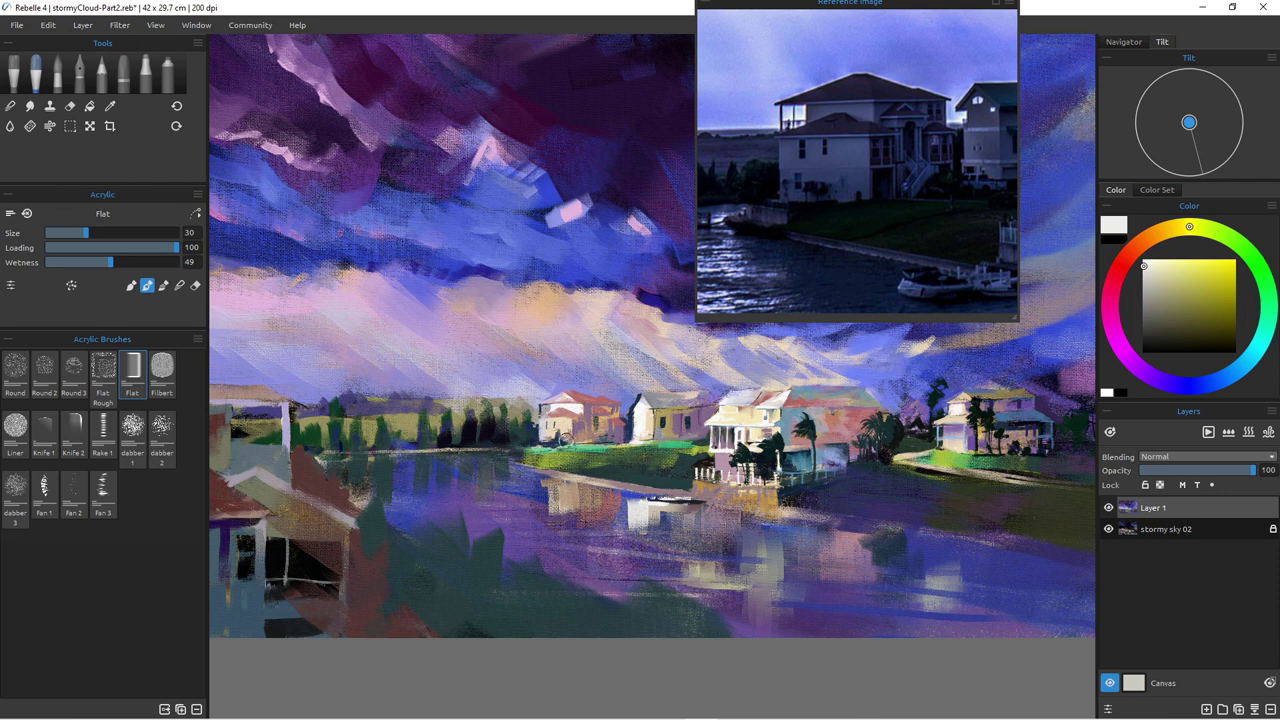
Step: Touch up the leftmost house's reflection with sampled cream and water lavender, and blend its outer edge into the water
left_click(562, 443, "alt")
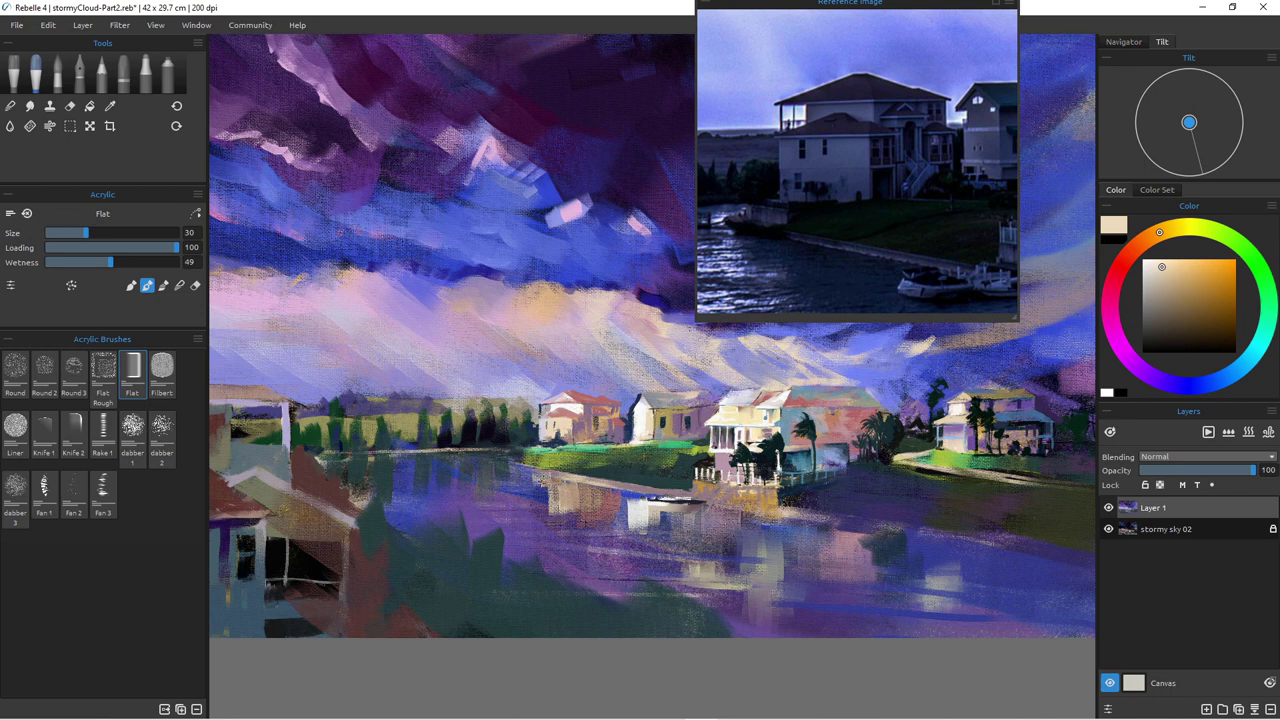
left_click(524, 484, "alt")
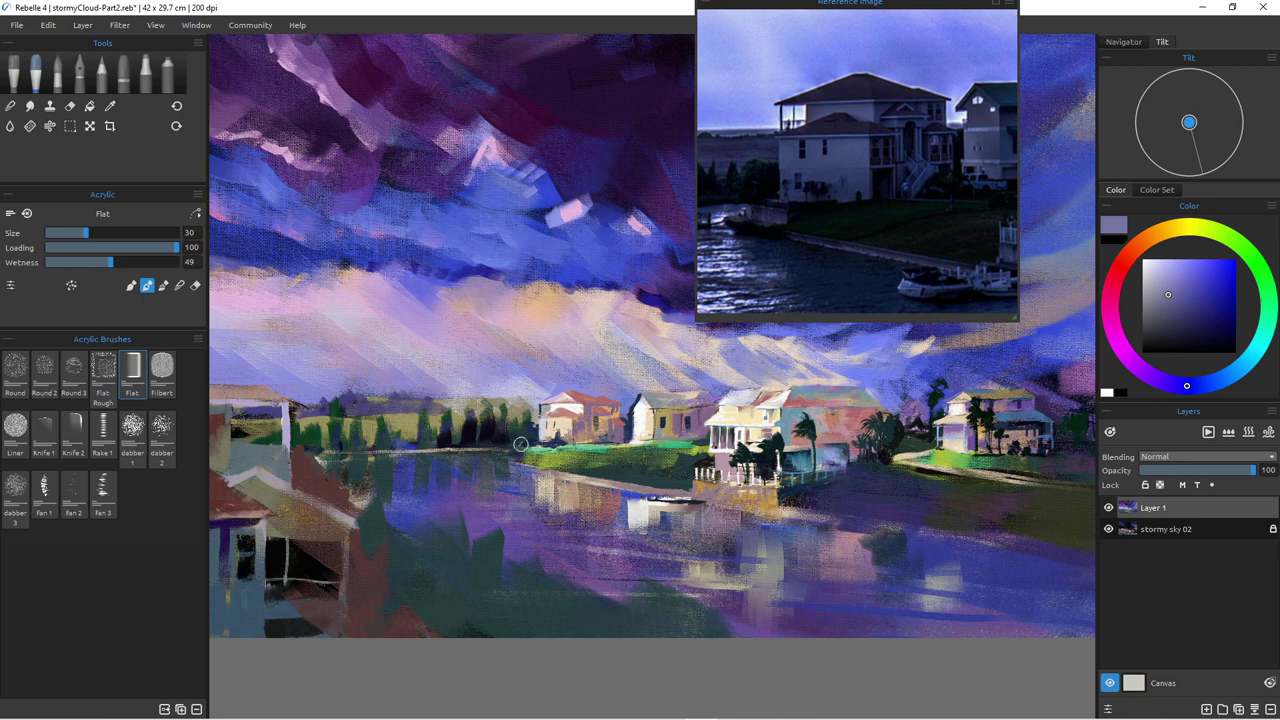
left_click(179, 286)
left_click_drag(534, 480, 540, 509)
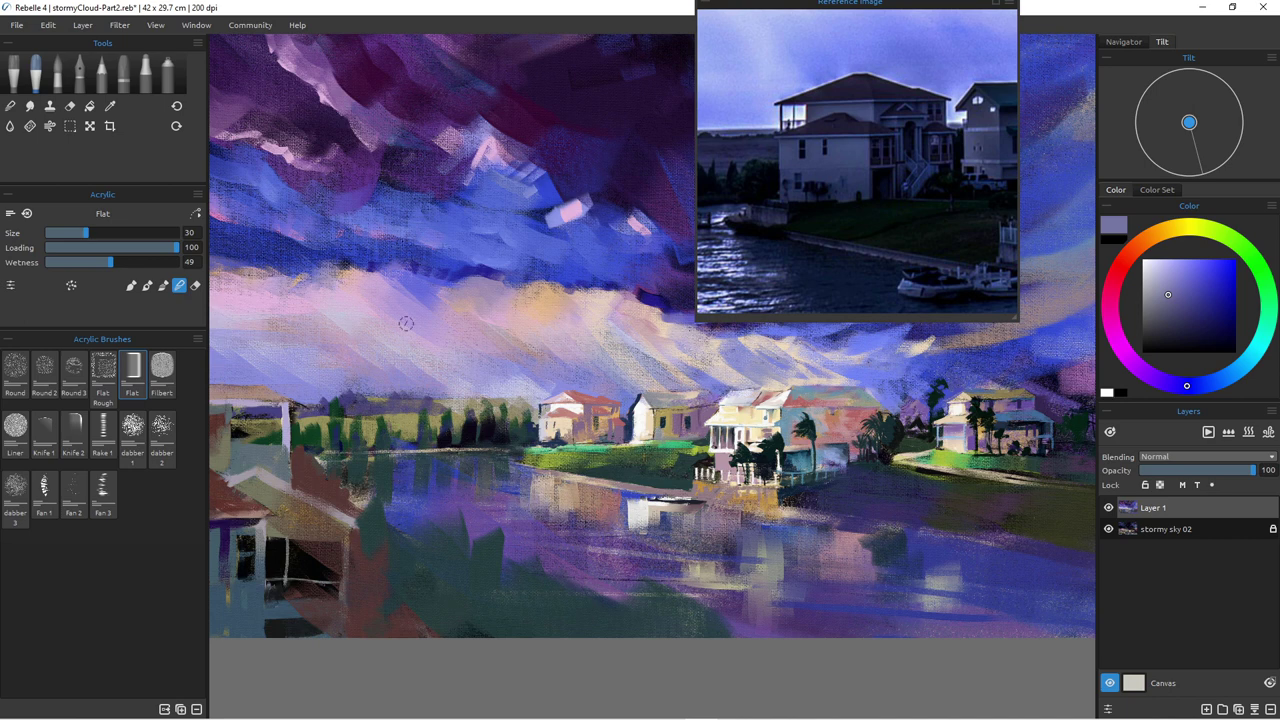
Step: Paint sampled water blue across the water around the moored boat's reflection with the flat brush at size 14
key("i")
left_click(506, 490)
left_click(506, 490, "alt")
key("bracketleft")
key("bracketleft")
key("bracketleft")
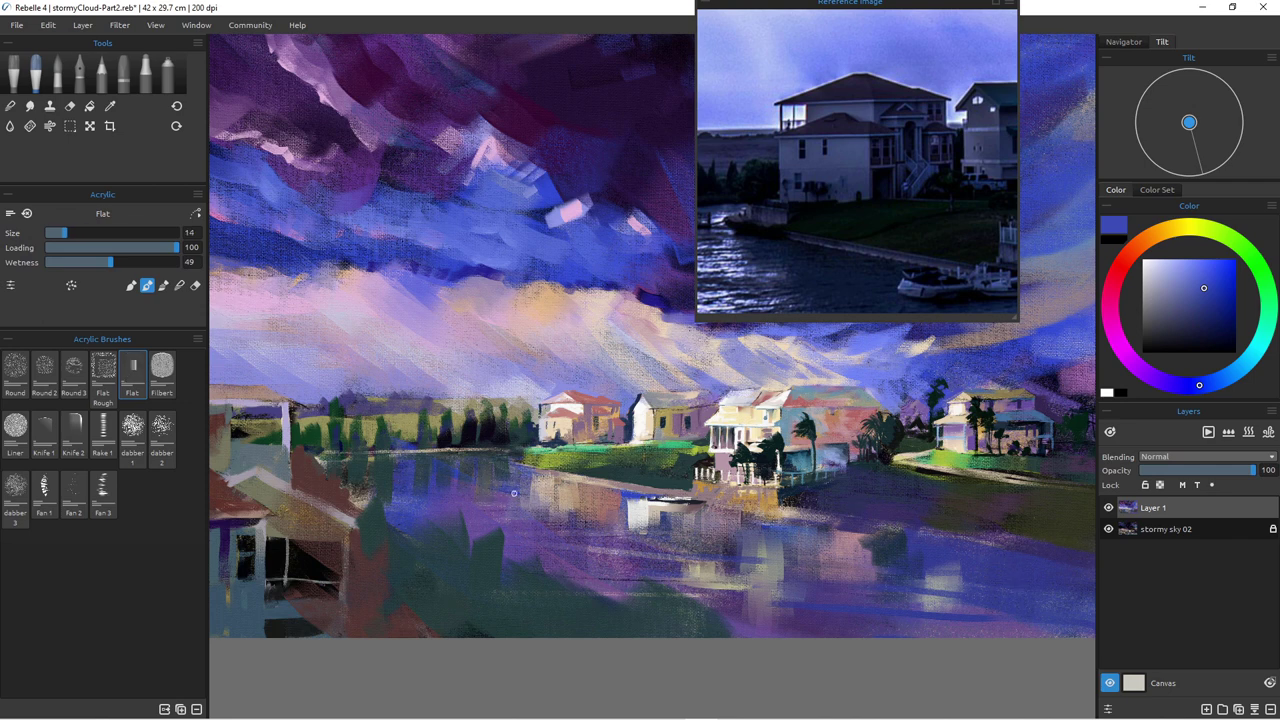
left_click_drag(517, 494, 591, 497)
key("ctrl+z")
left_click_drag(662, 508, 593, 513)
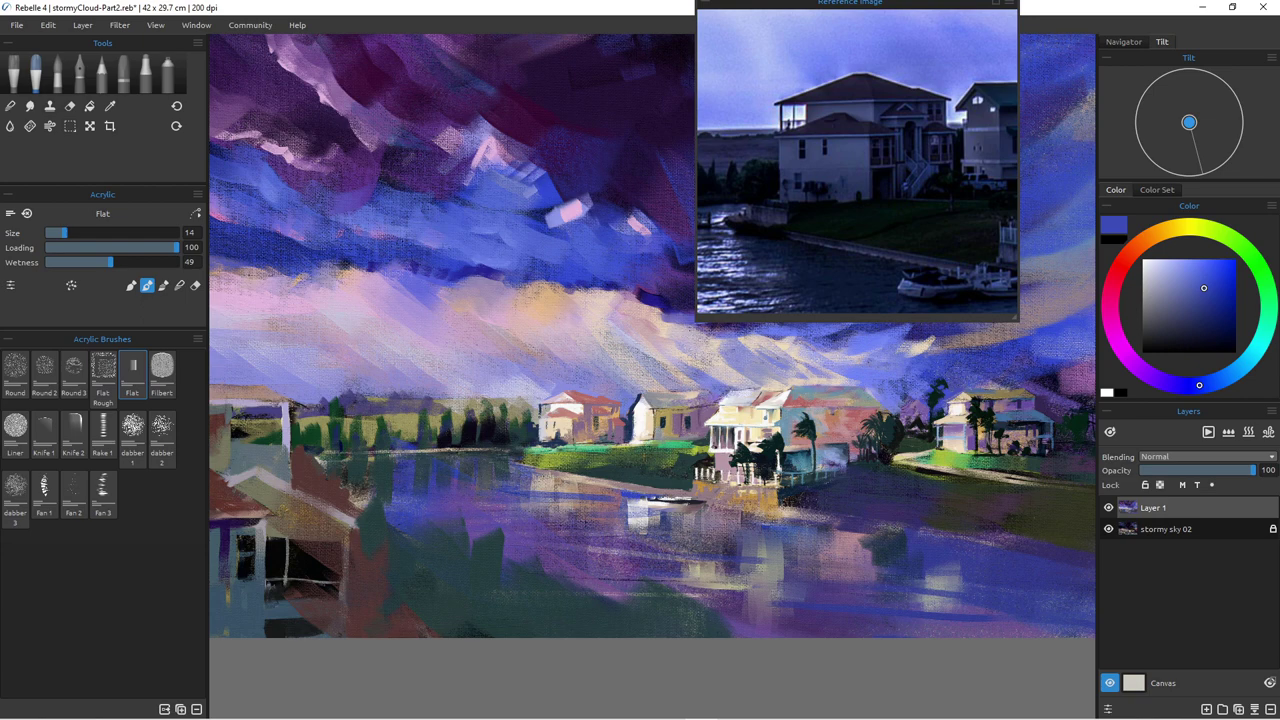
Step: Hide the reference image and examine the whole painting's composition and values from a distance
scroll(530, 557, "down", 8)
scroll(530, 557, "up", 6)
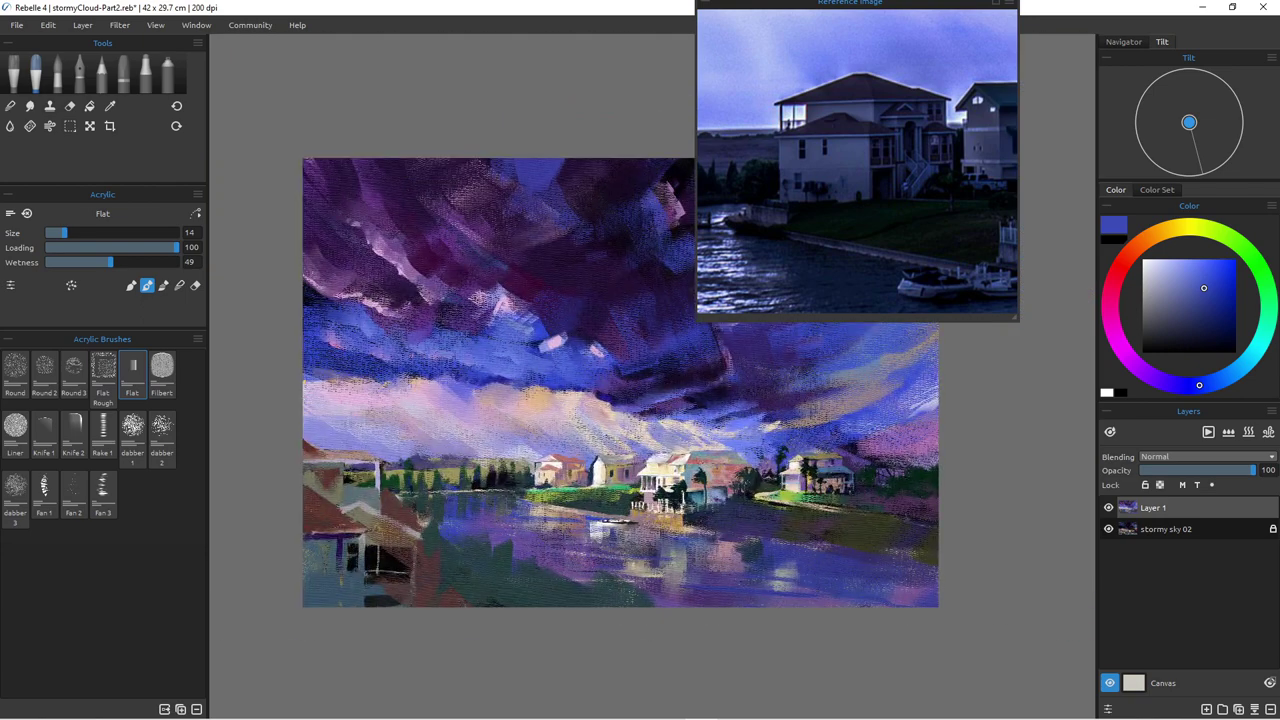
scroll(525, 560, "down", 2)
left_click_drag(525, 560, 498, 579)
scroll(498, 579, "up", 1)
scroll(520, 550, "up", 4)
scroll(520, 550, "down", 3)
scroll(508, 538, "up", 1)
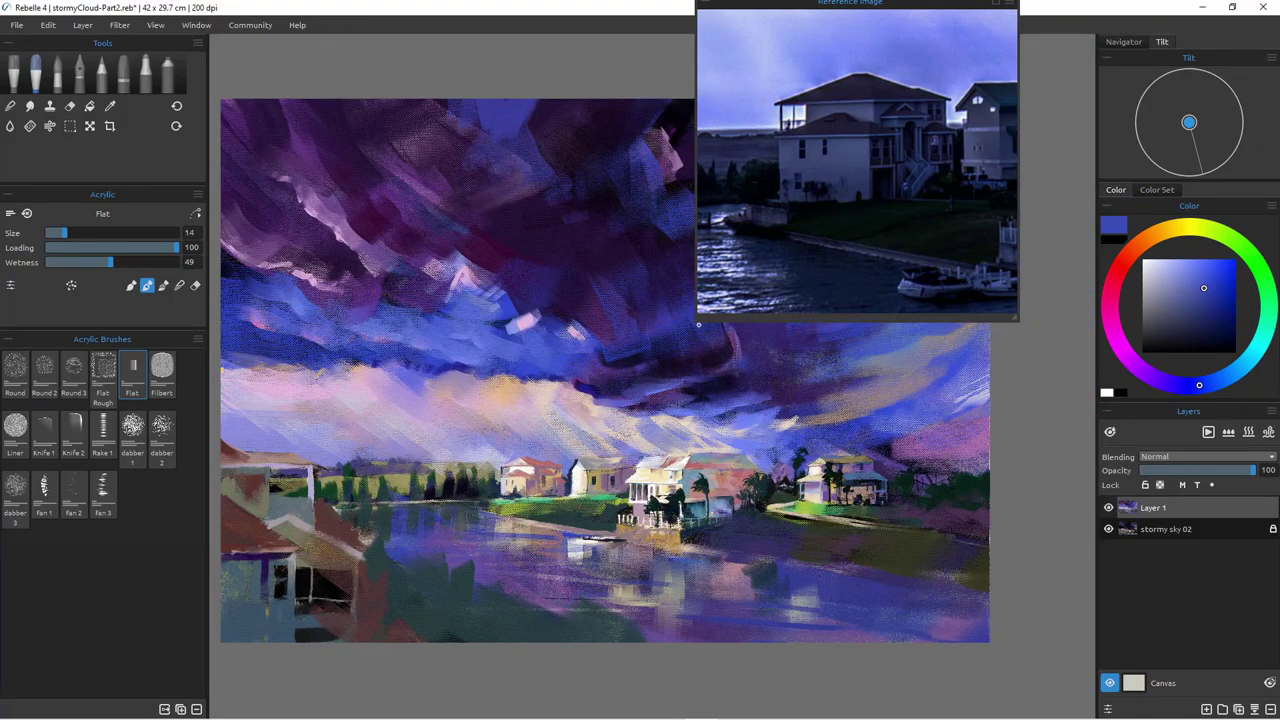
key("shift+r")
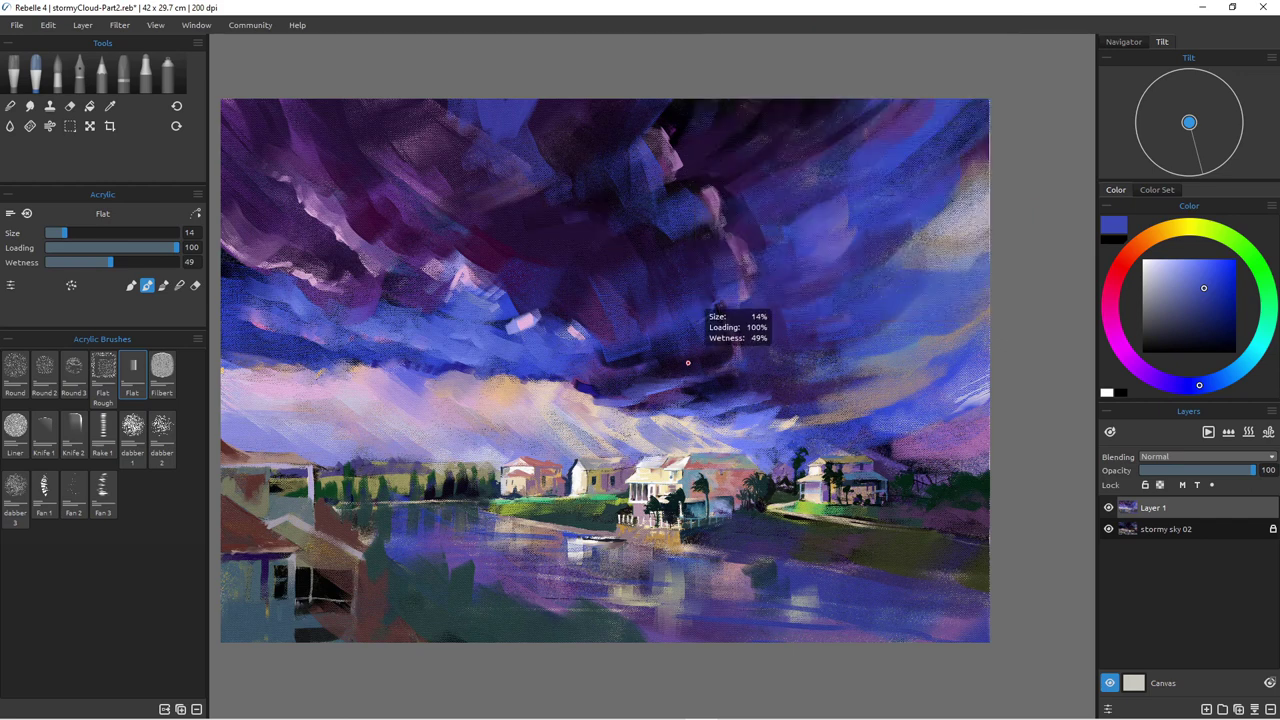
key("ctrl+z")
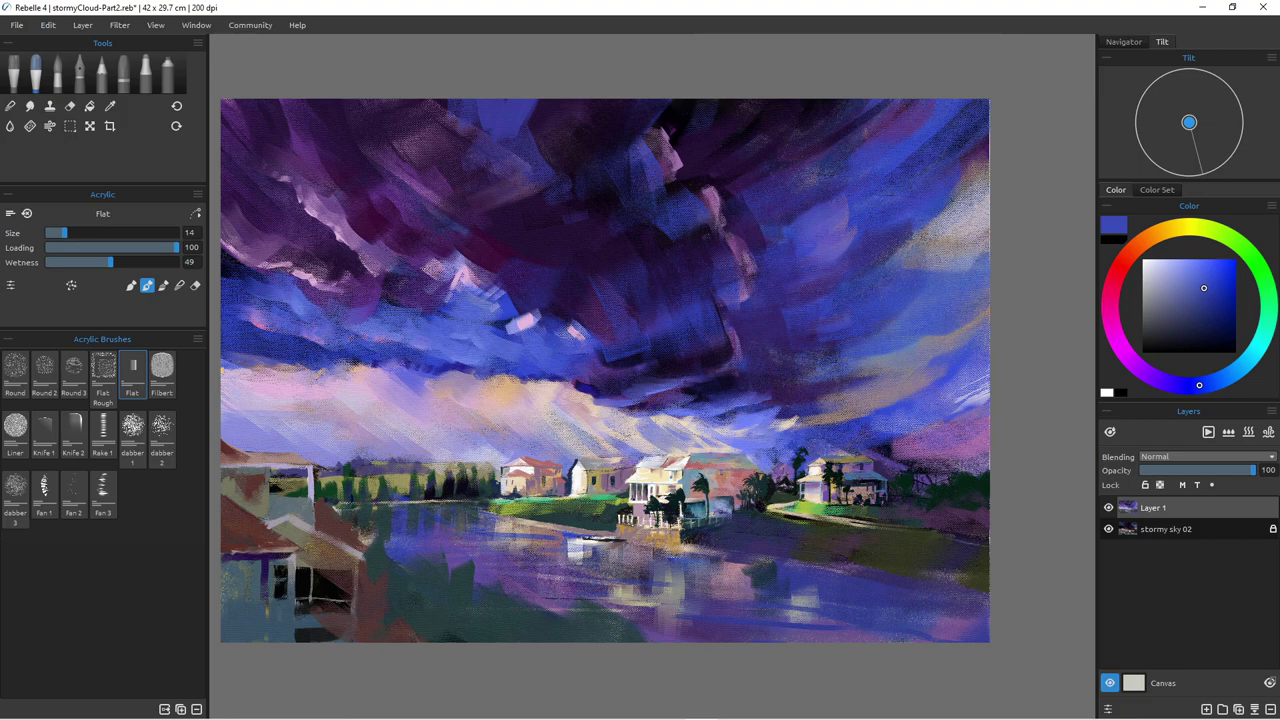
scroll(585, 380, "up", 10)
scroll(585, 380, "down", 18)
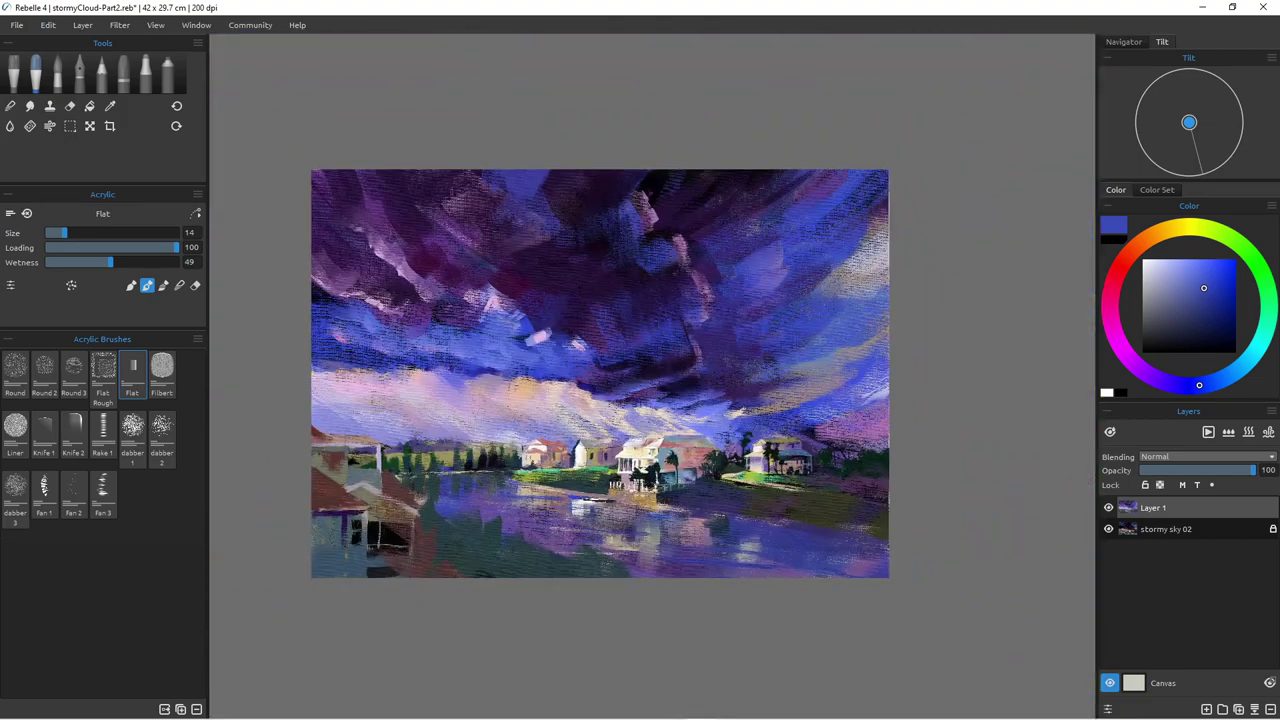
scroll(585, 380, "up", 4)
scroll(585, 380, "down", 1)
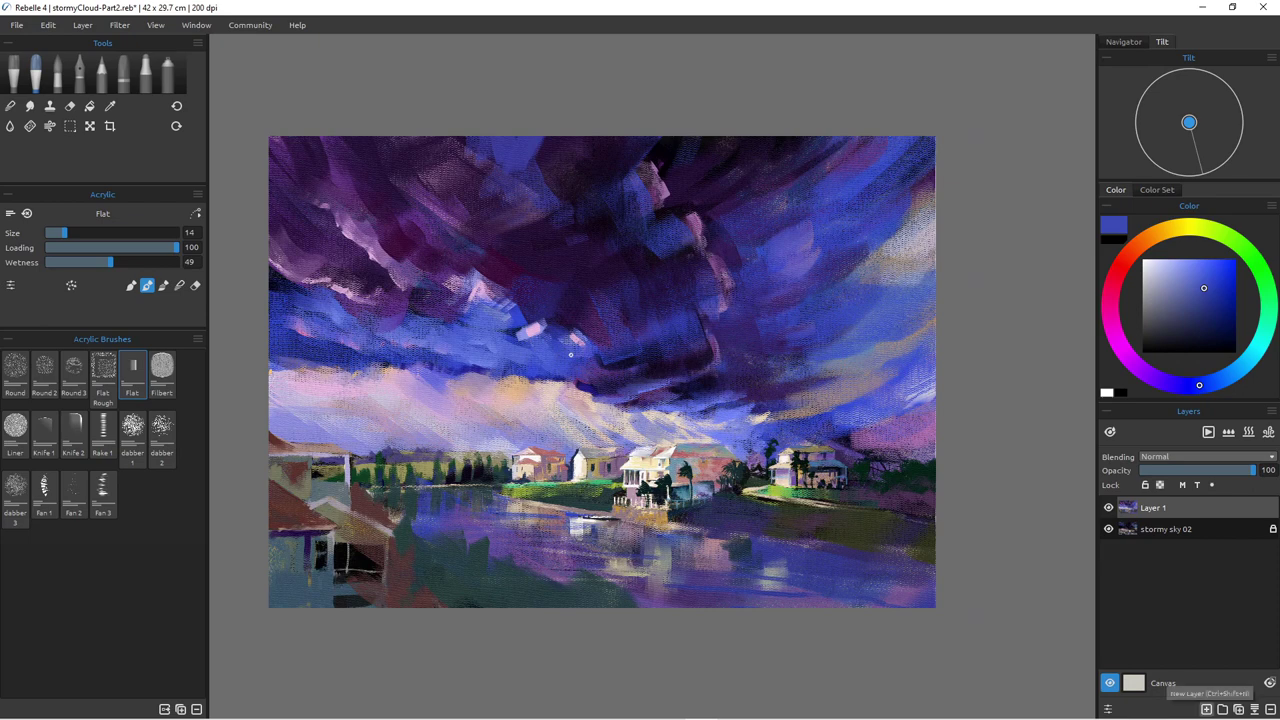
Step: Add a new layer above the painting and set its blending mode to Multiply
key("ctrl+shift+n")
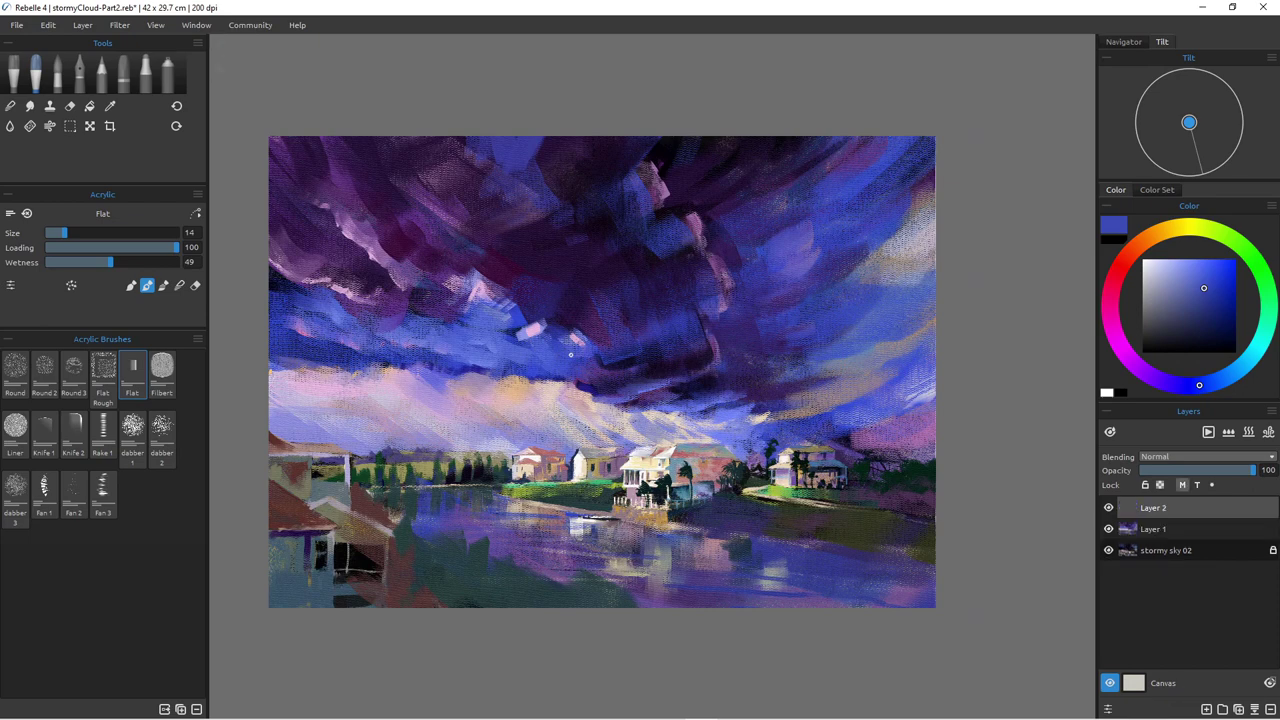
left_click(1205, 456)
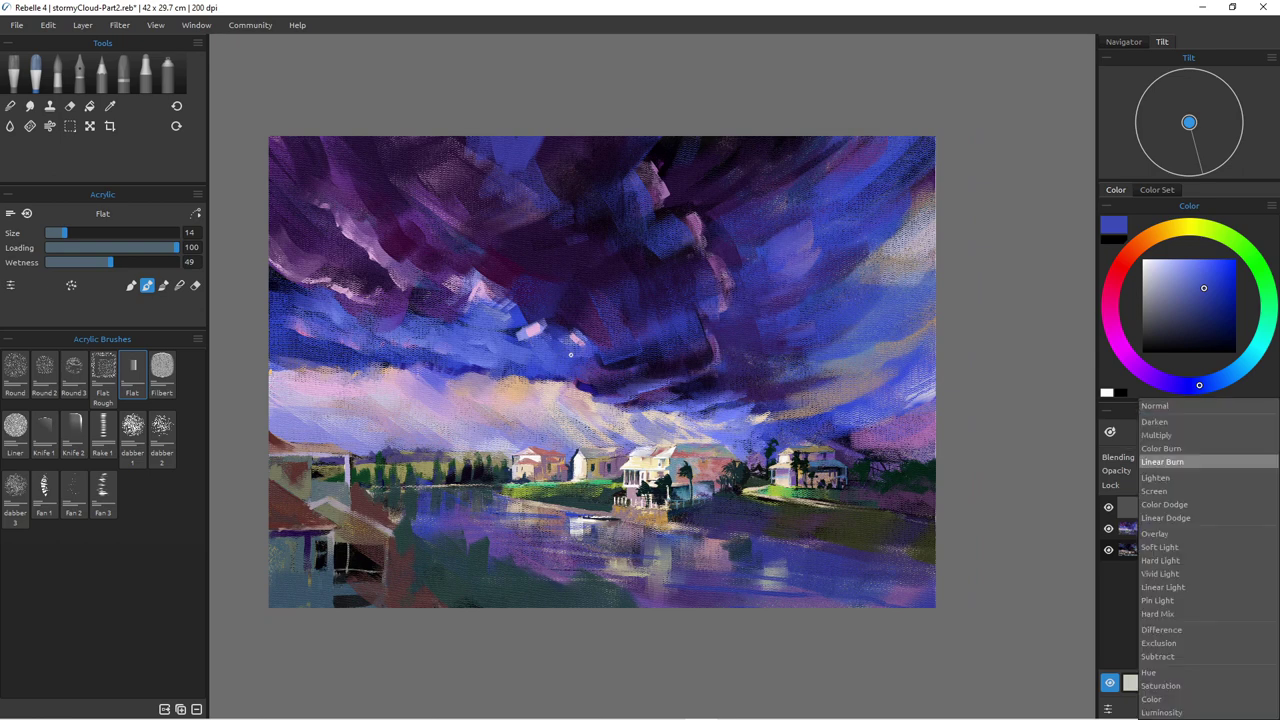
left_click(1190, 441)
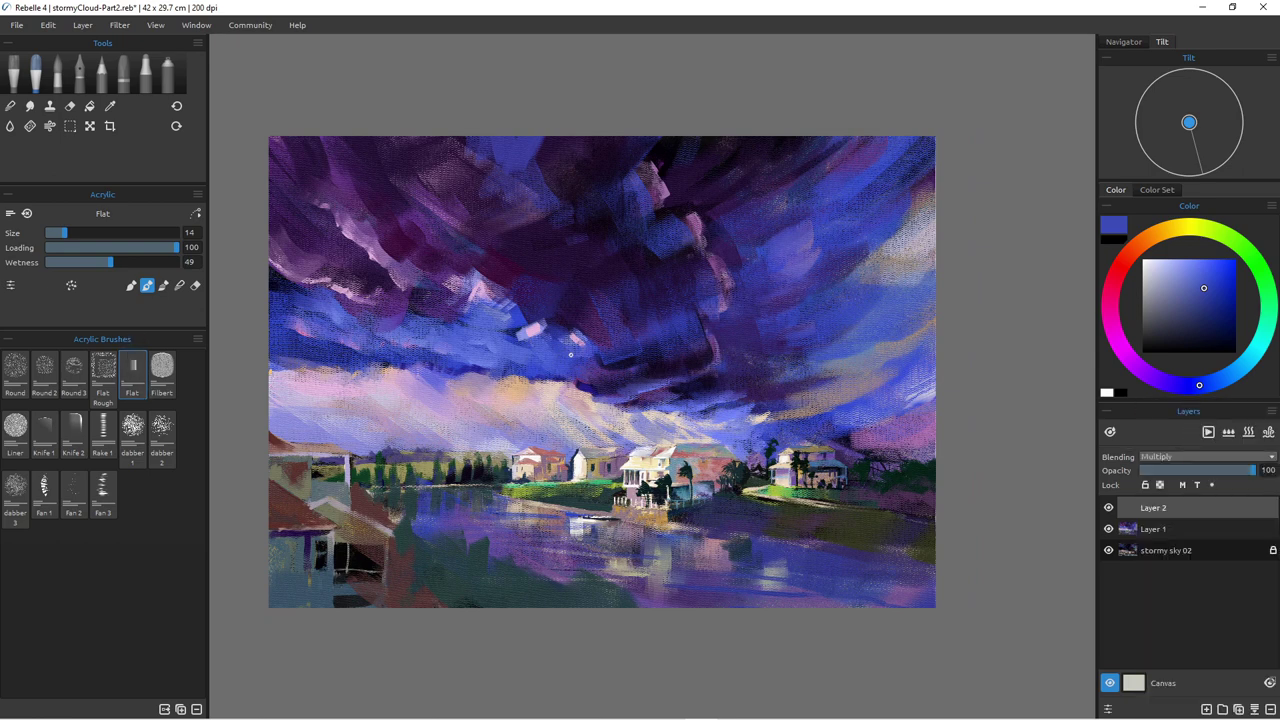
Step: Darken the storm clouds across the upper sky with a deep violet, using the flat brush at size 100
key("0")
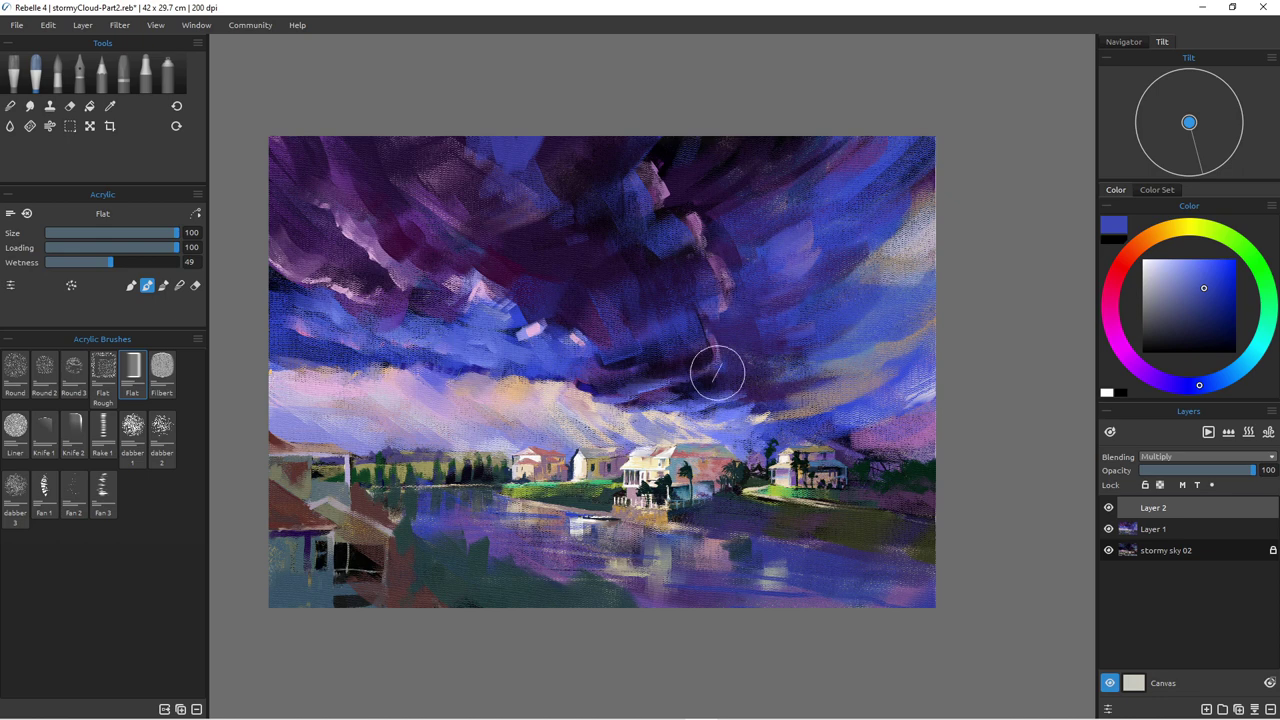
left_click(1151, 376)
left_click_drag(1204, 289, 1208, 308)
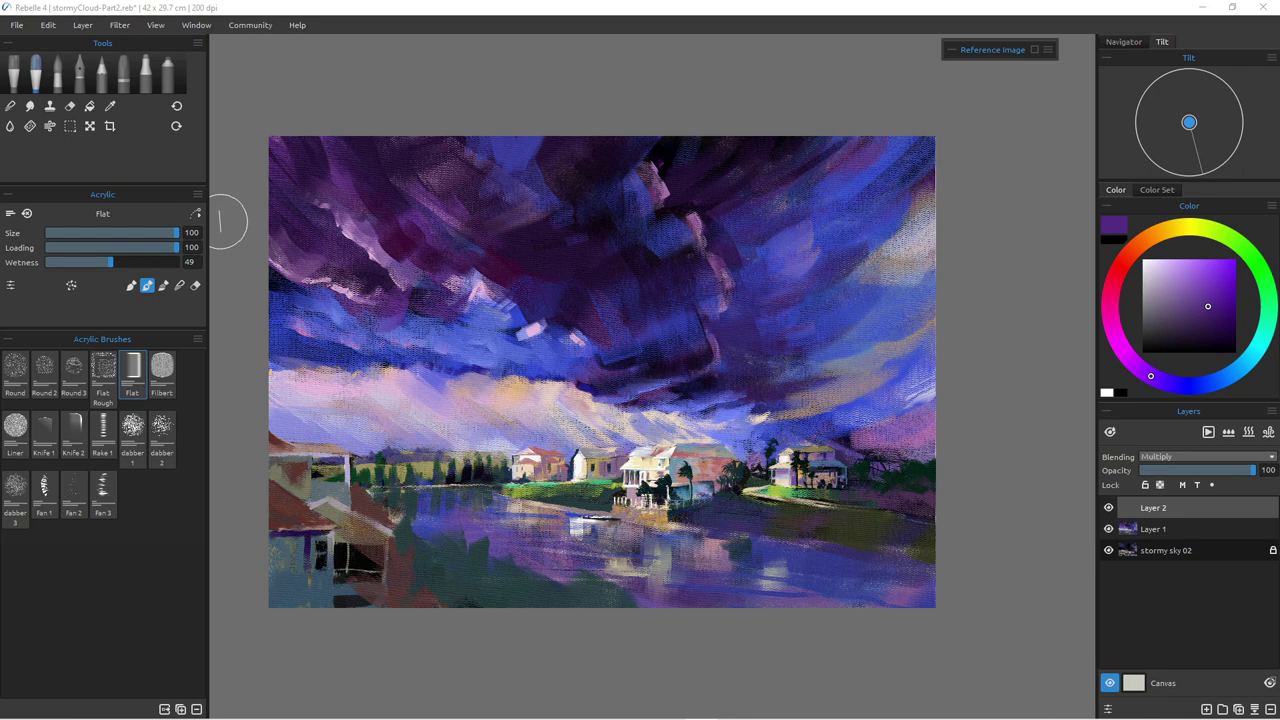
mouse_move(632, 197)
left_mouse_down()
mouse_move(619, 217)
mouse_move(669, 248)
left_mouse_up()
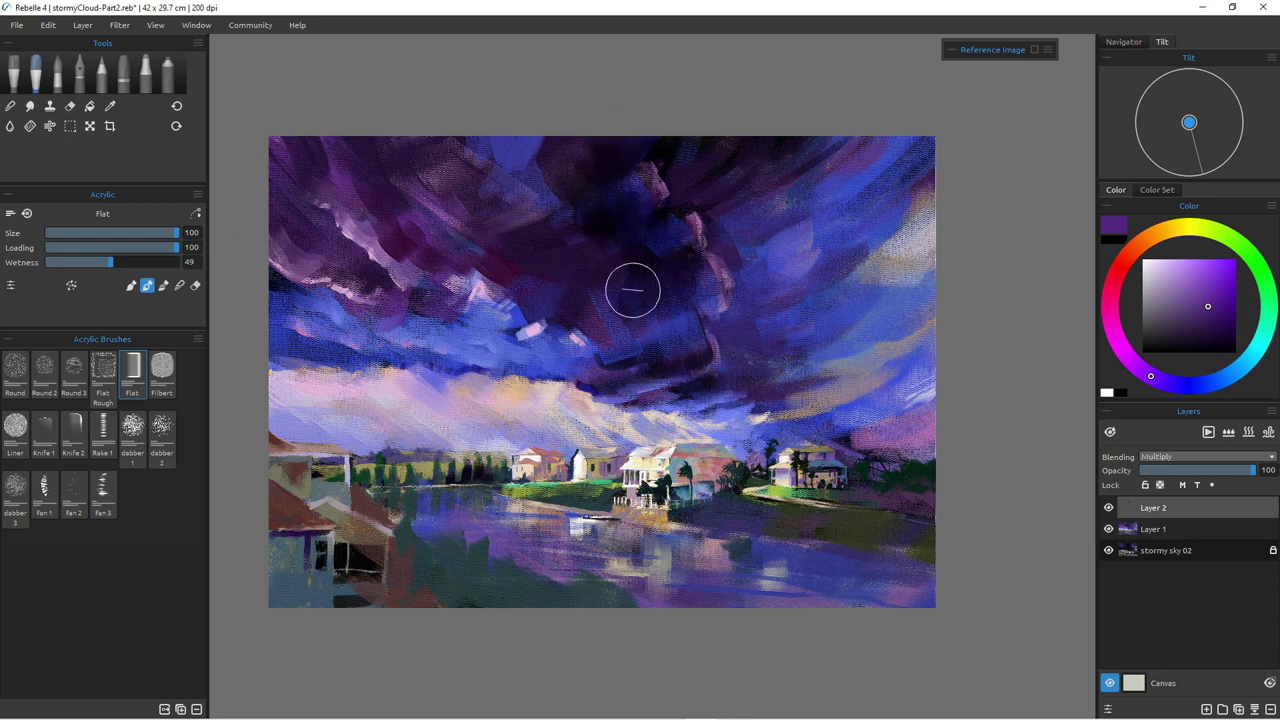
left_click_drag(549, 203, 531, 187)
mouse_move(526, 126)
left_mouse_down()
mouse_move(552, 212)
mouse_move(457, 110)
mouse_move(483, 248)
mouse_move(314, 183)
mouse_move(314, 163)
mouse_move(368, 146)
mouse_move(474, 232)
mouse_move(430, 197)
left_mouse_up()
left_click_drag(294, 109, 335, 190)
left_click_drag(285, 165, 348, 220)
left_click_drag(278, 205, 419, 302)
mouse_move(532, 279)
left_mouse_down()
mouse_move(580, 318)
mouse_move(655, 326)
left_mouse_up()
mouse_move(672, 240)
left_mouse_down()
mouse_move(737, 189)
mouse_move(785, 240)
mouse_move(837, 217)
mouse_move(835, 259)
mouse_move(763, 326)
mouse_move(840, 345)
mouse_move(765, 385)
mouse_move(733, 310)
mouse_move(800, 390)
left_mouse_up()
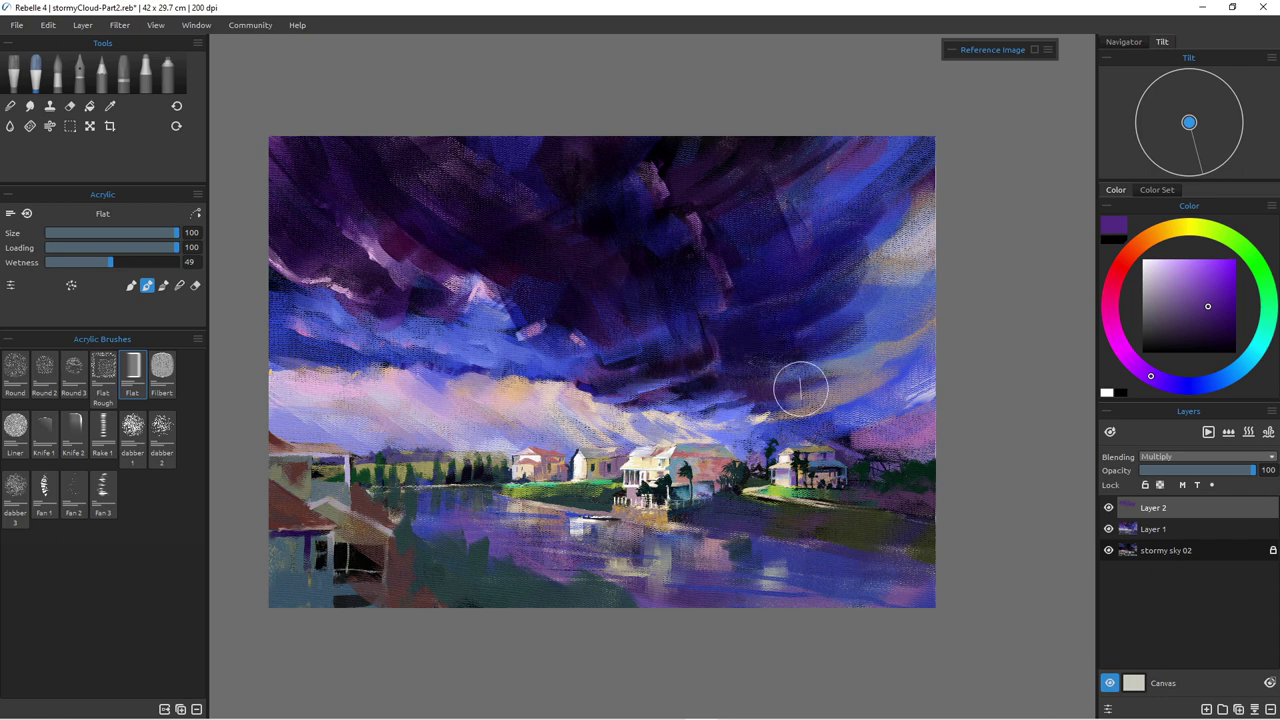
mouse_move(570, 328)
left_mouse_down()
mouse_move(548, 354)
mouse_move(657, 387)
left_mouse_up()
Step: Darken the rightmost house and its bank with violet, and shade the central house's far side with a smaller flat brush
mouse_move(723, 420)
left_mouse_down()
mouse_move(722, 390)
mouse_move(727, 406)
mouse_move(762, 407)
mouse_move(788, 442)
mouse_move(803, 424)
mouse_move(768, 421)
mouse_move(823, 432)
mouse_move(833, 494)
mouse_move(870, 503)
mouse_move(842, 472)
mouse_move(938, 563)
left_mouse_up()
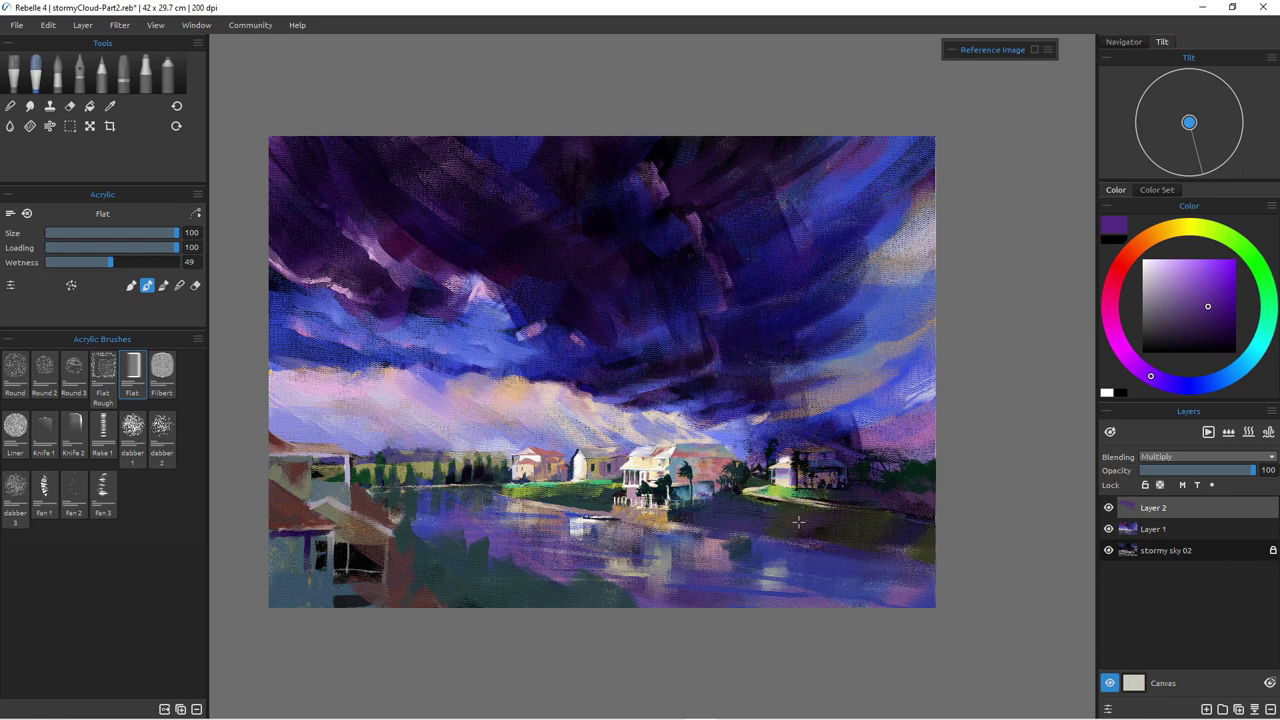
key("bracketleft")
key("bracketleft")
key("bracketleft")
key("bracketleft")
key("bracketleft")
mouse_move(712, 450)
left_mouse_down()
mouse_move(732, 484)
mouse_move(698, 488)
mouse_move(688, 468)
mouse_move(731, 467)
left_mouse_up()
Step: Shade the far side walls of the second and leftmost houses with violet, using the flat brush at sizes 30 and 35
key("bracketleft")
key("bracketleft")
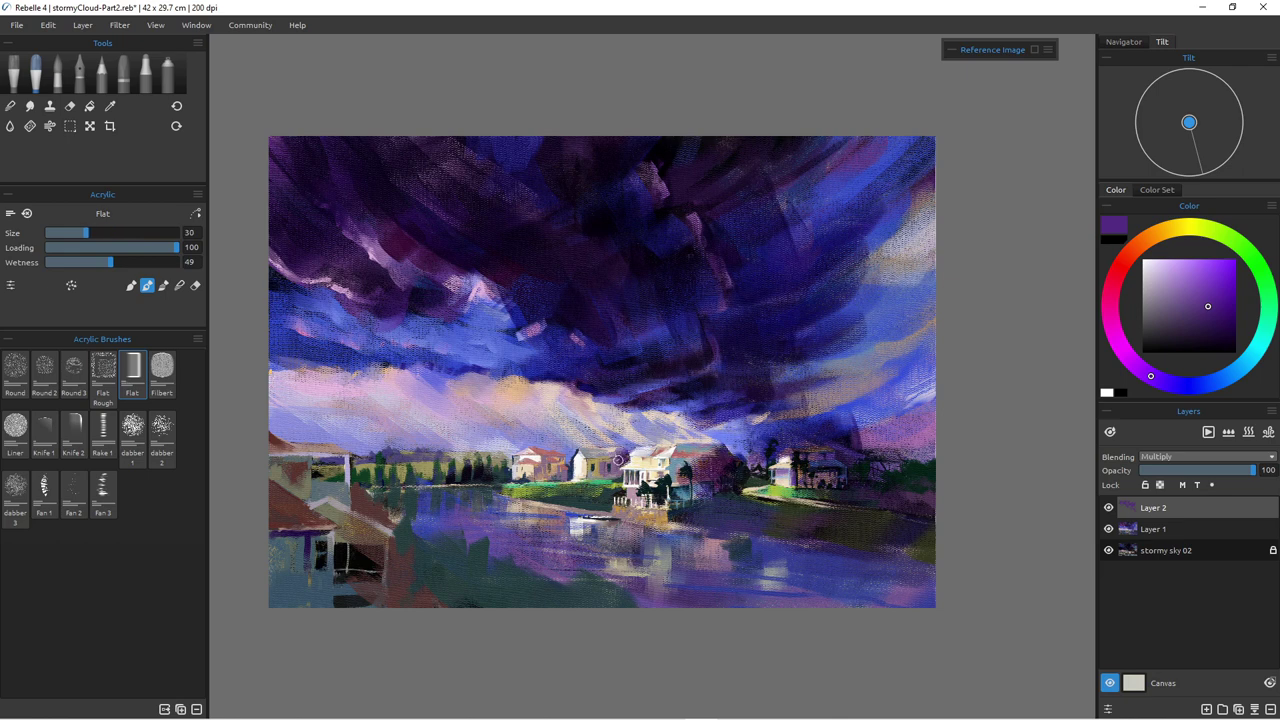
mouse_move(610, 458)
left_mouse_down()
mouse_move(612, 478)
mouse_move(594, 470)
left_mouse_up()
key("bracketright")
mouse_move(558, 460)
left_mouse_down()
mouse_move(574, 480)
mouse_move(546, 490)
mouse_move(571, 485)
left_mouse_up()
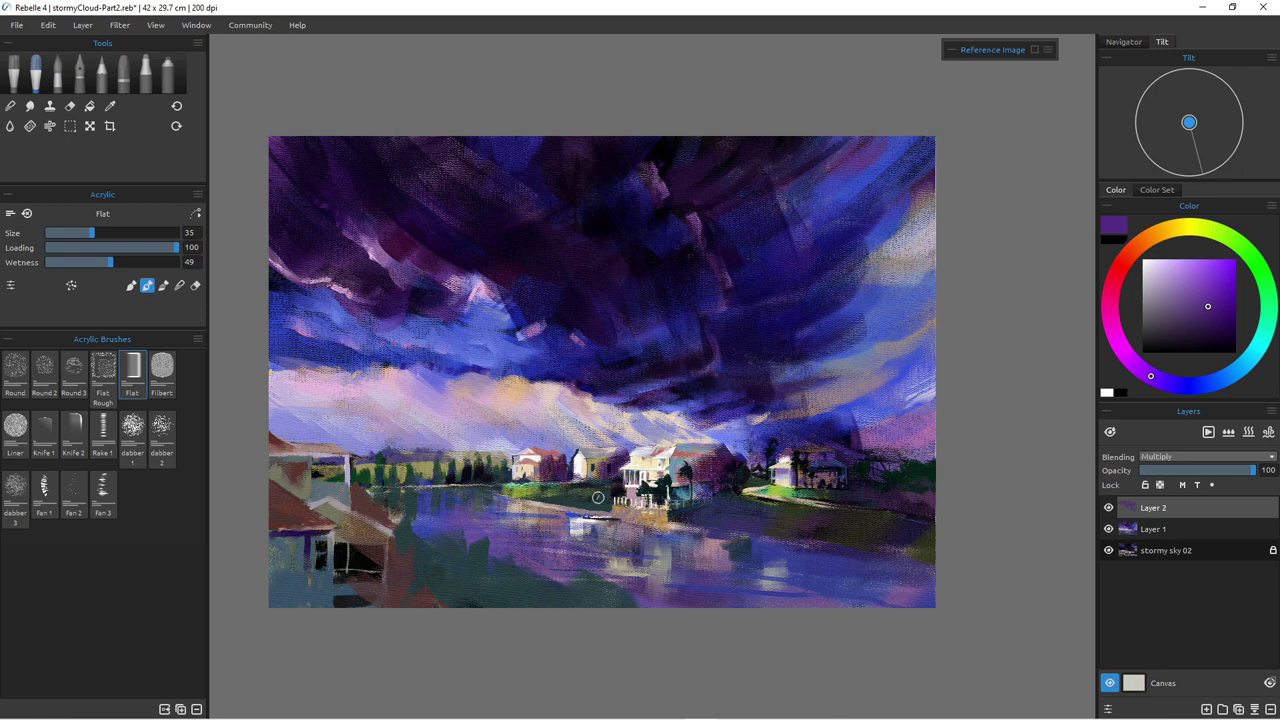
Step: Darken the central house's shaded roof with violet and erase stray shading at its sunlit outer edge with the Chisel eraser
scroll(704, 522, "up", 5)
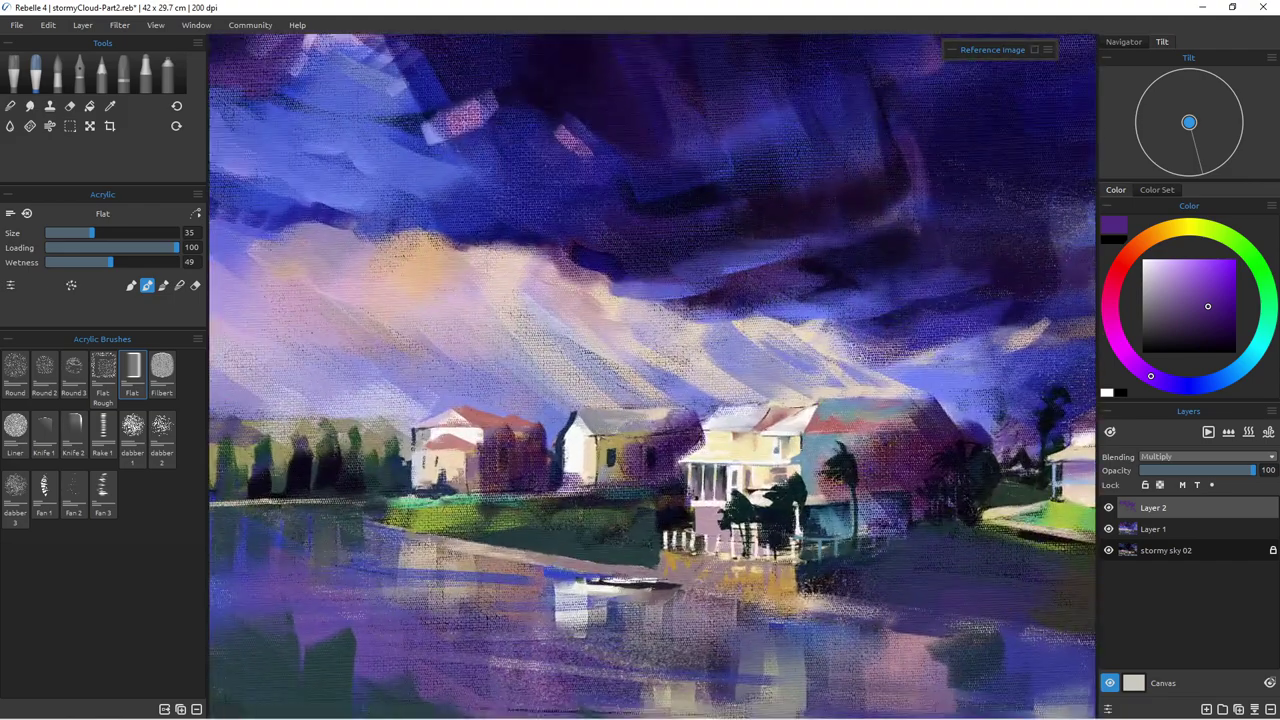
scroll(507, 415, "up", 1)
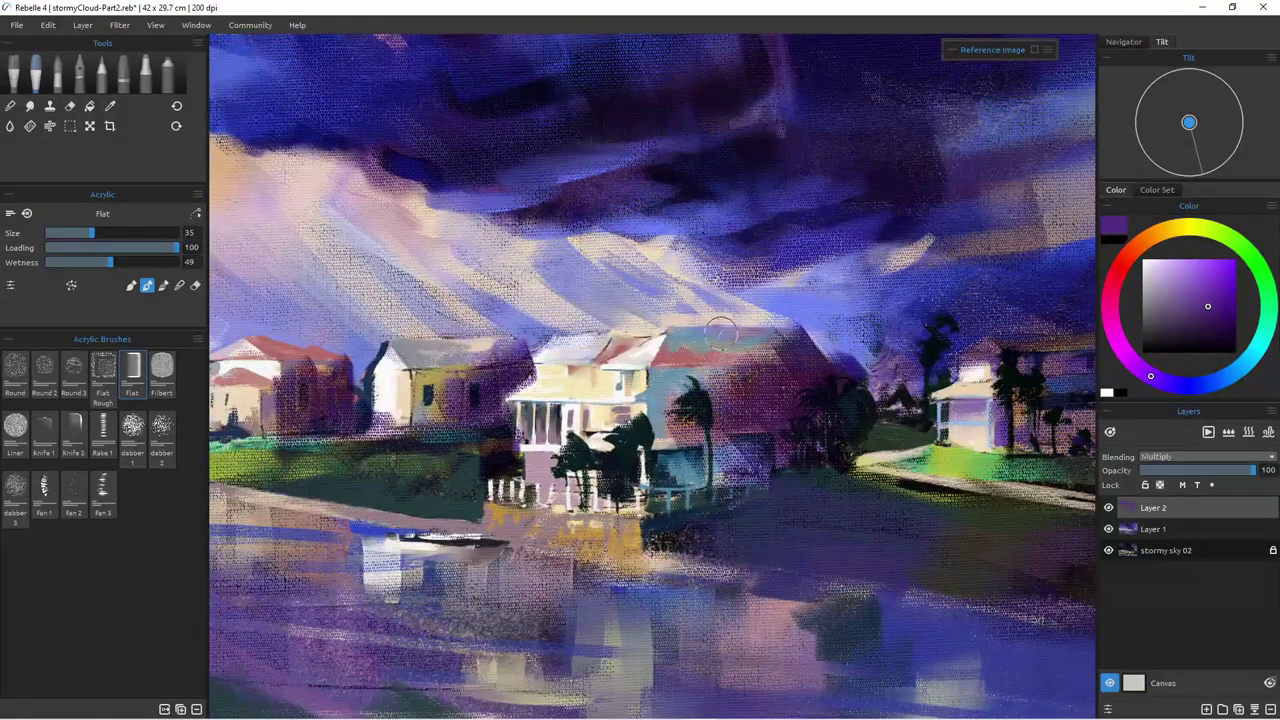
left_click_drag(779, 350, 712, 355)
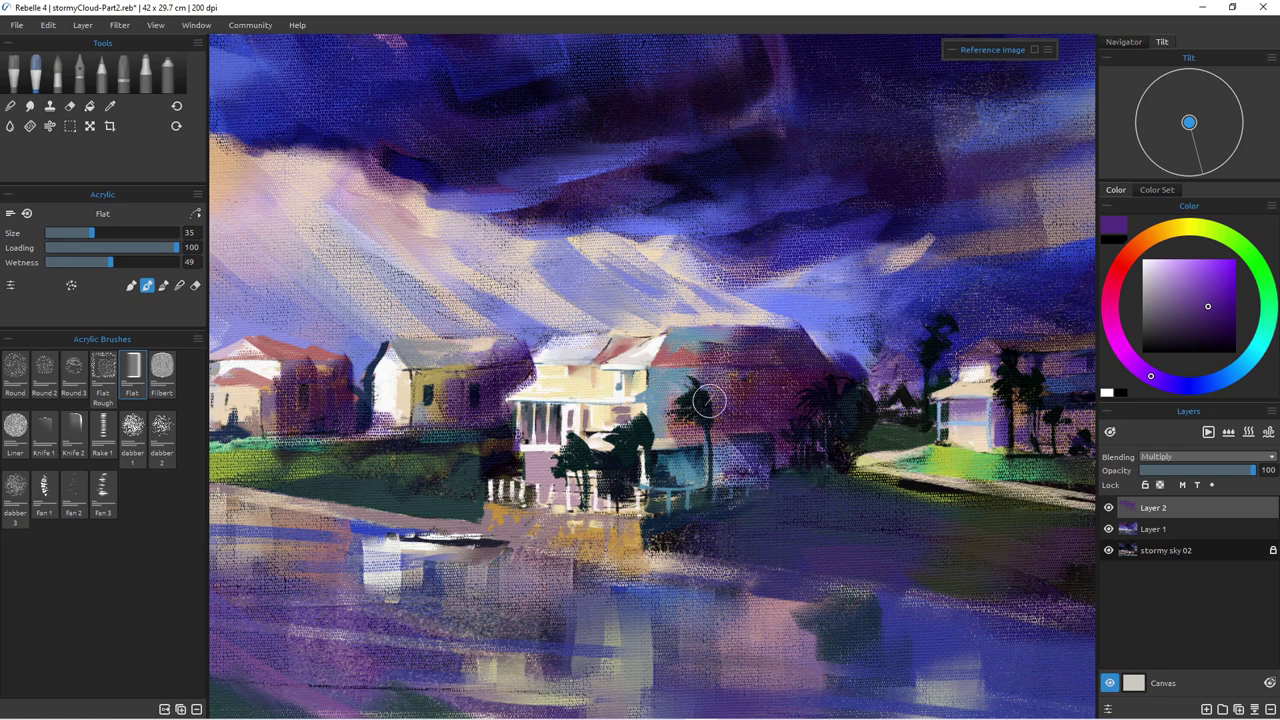
key("e")
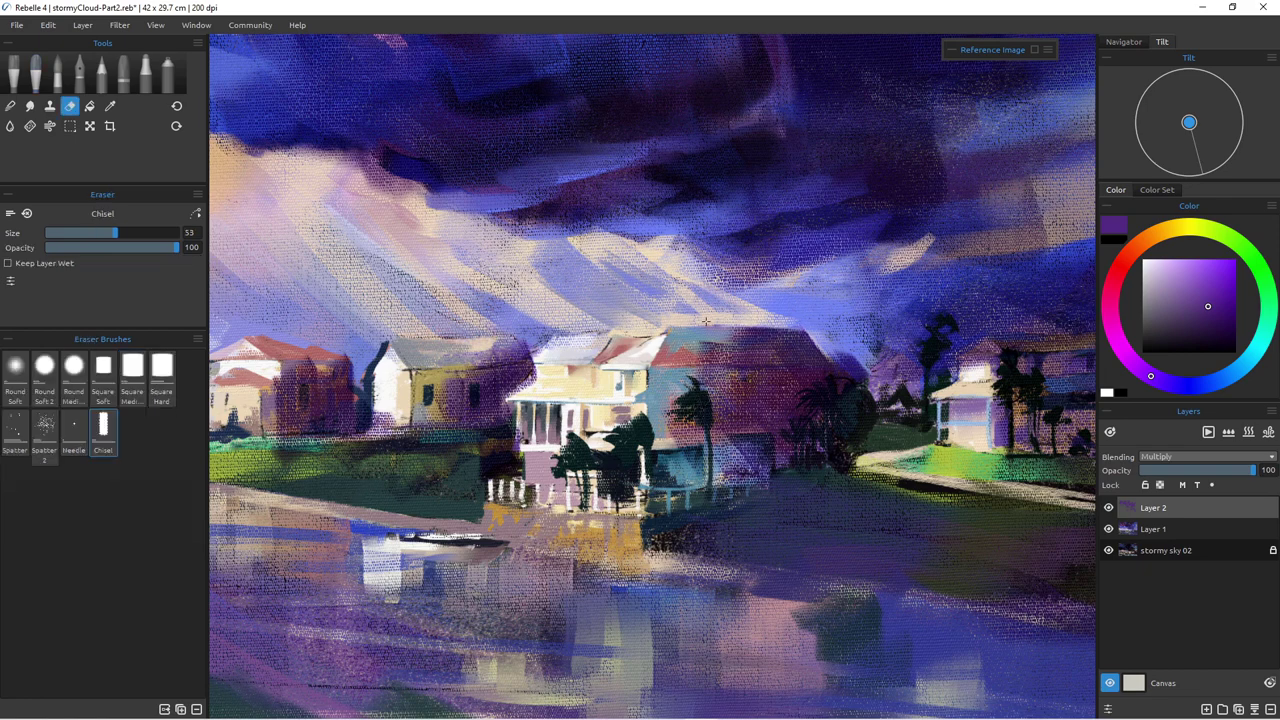
key("e")
key("e")
left_click_drag(536, 351, 530, 369)
key("e")
Step: Add small violet shadows to the central house's front edge and between its porch posts, reducing the flat brush to size 10
left_click_drag(532, 365, 523, 370)
key("[")
key("bracketleft")
key("bracketleft")
key("bracketleft")
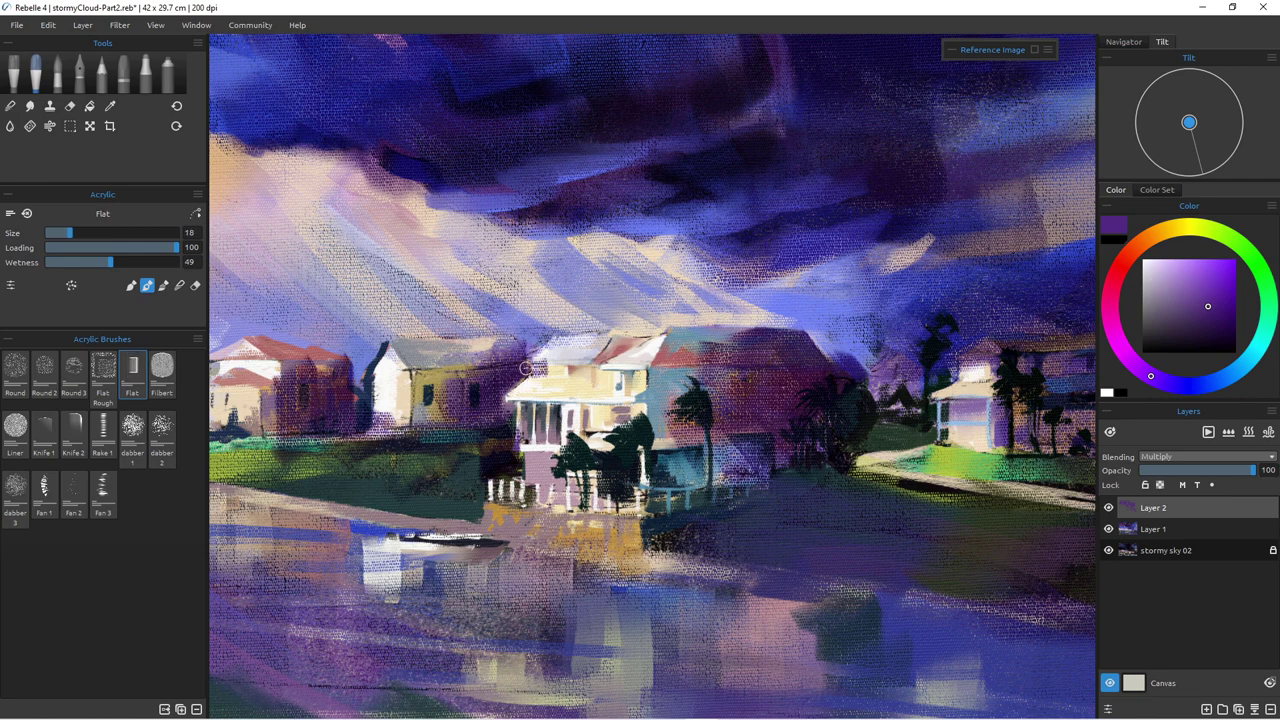
mouse_move(515, 401)
left_mouse_down()
mouse_move(511, 430)
mouse_move(555, 438)
left_mouse_up()
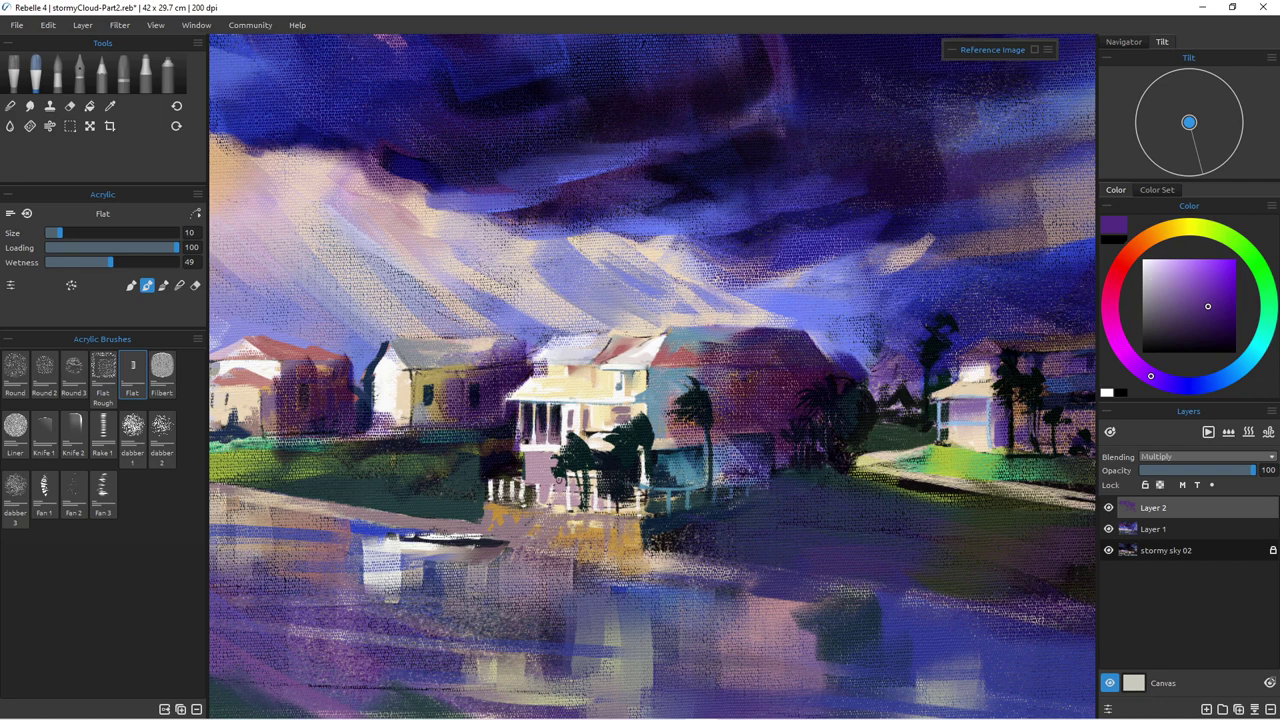
Step: Clean up the shading around the central house's porch roof and the second house's roof edge, alternating Chisel eraser and flat brush
key("e")
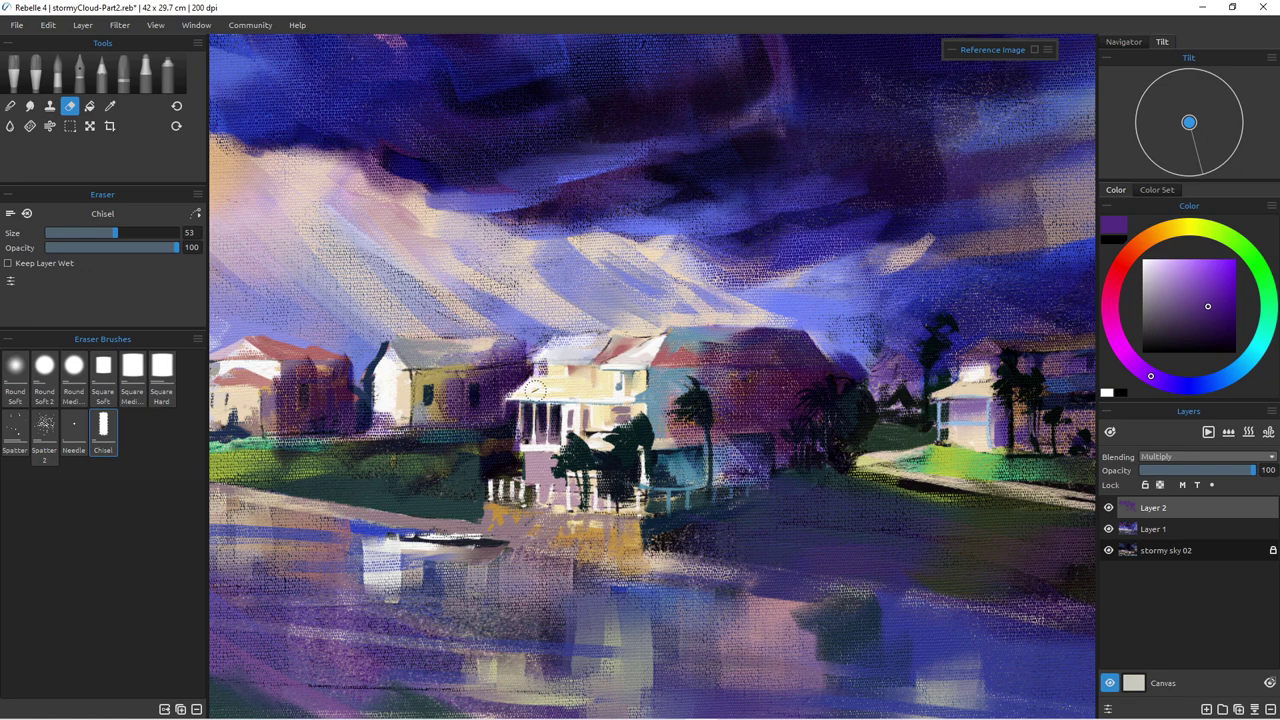
key("e")
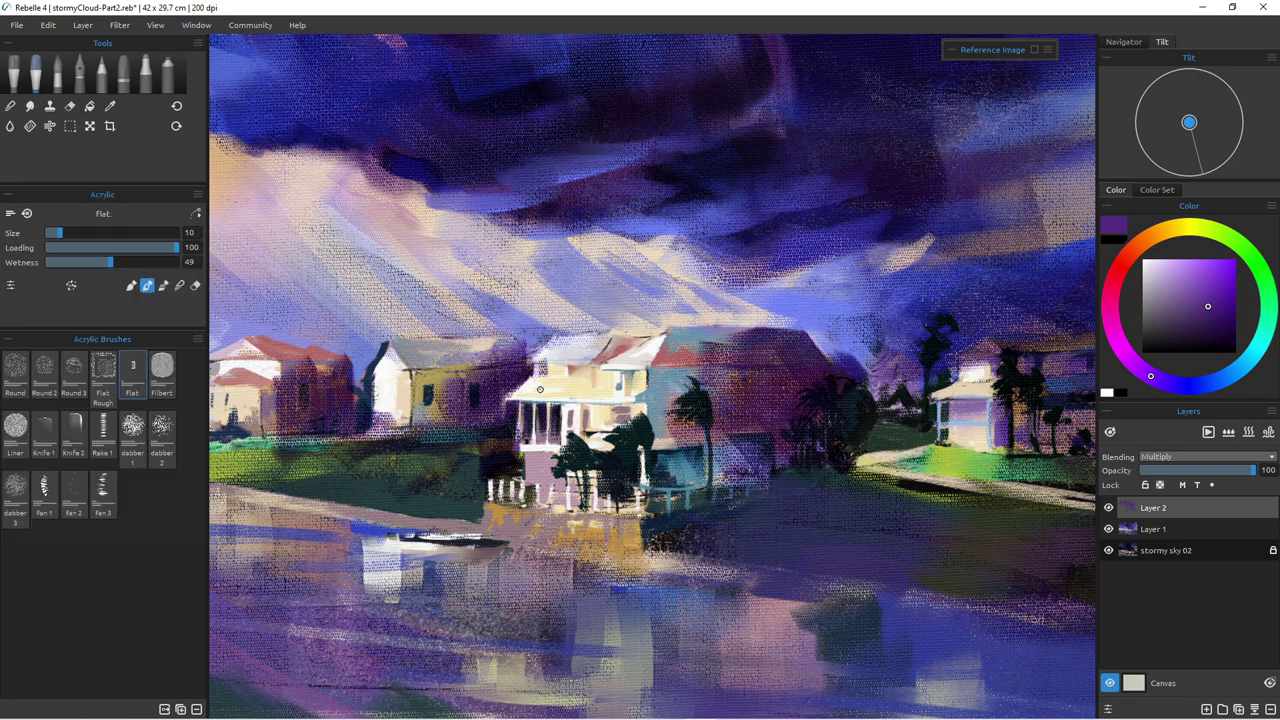
key("e")
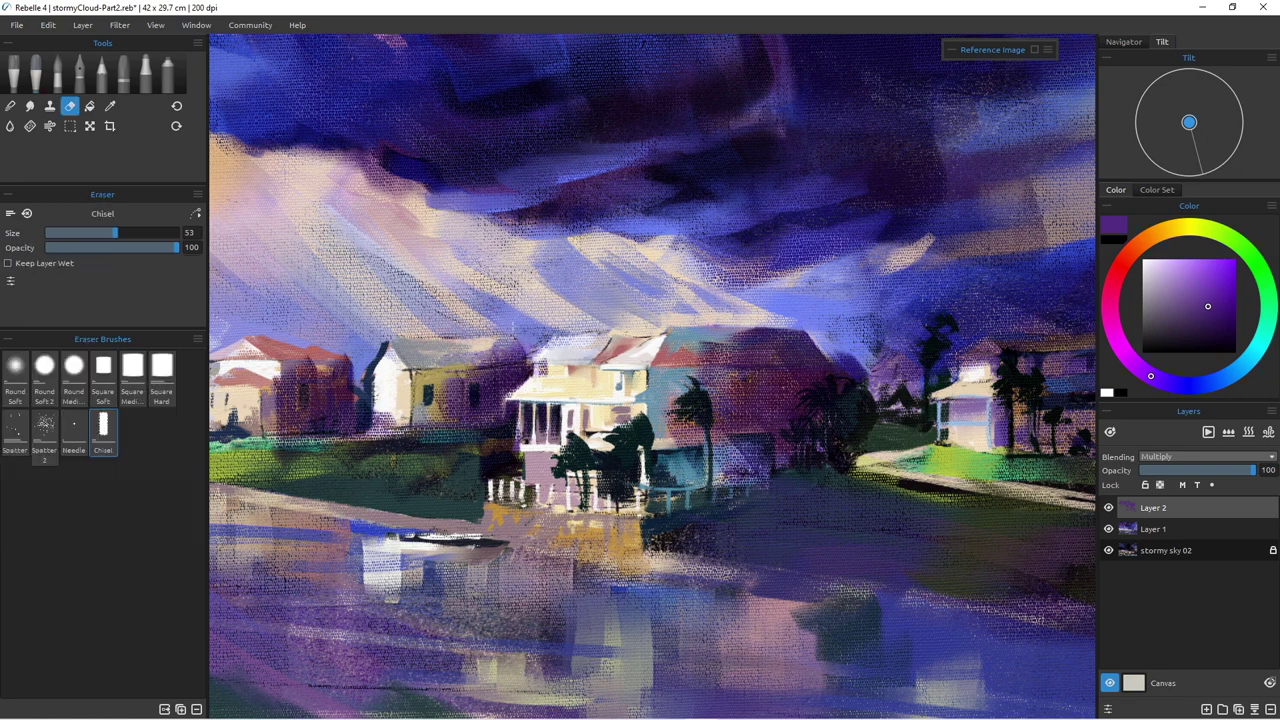
key("e")
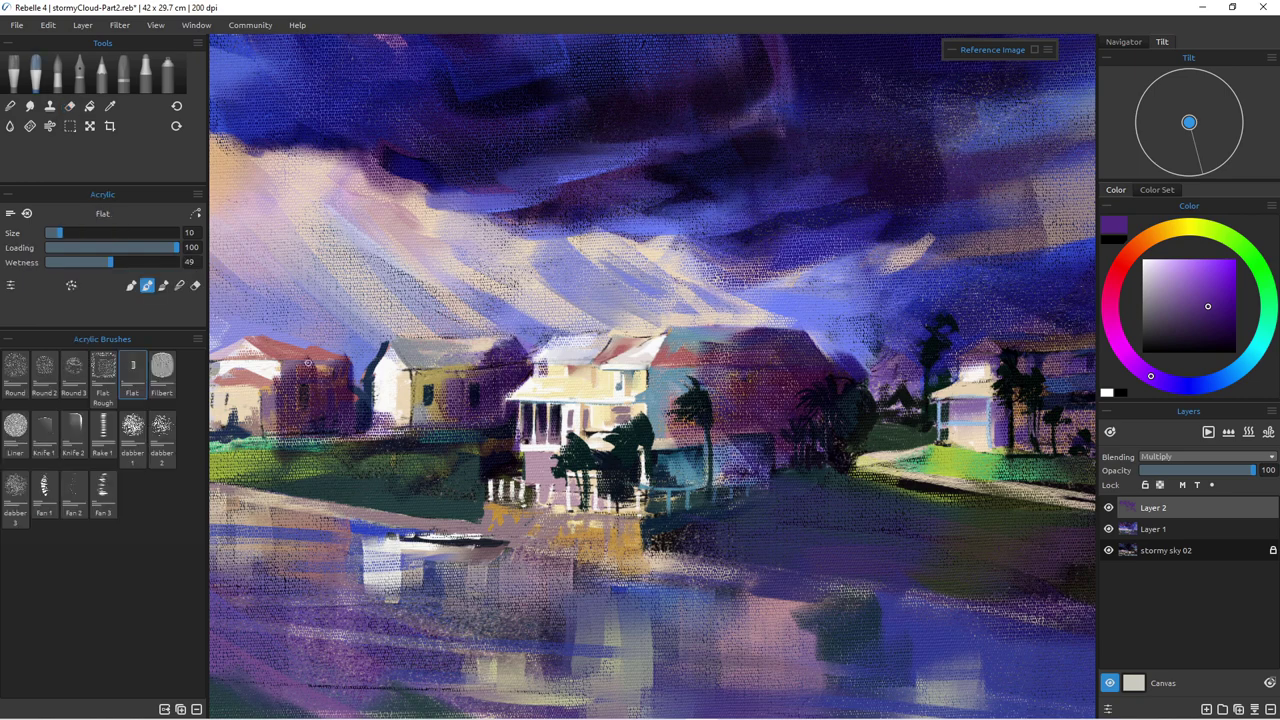
Step: Erase the rough shading on the leftmost house's side wall and repaint it in violet with the flat brush at sizes 14 to 16
key("e")
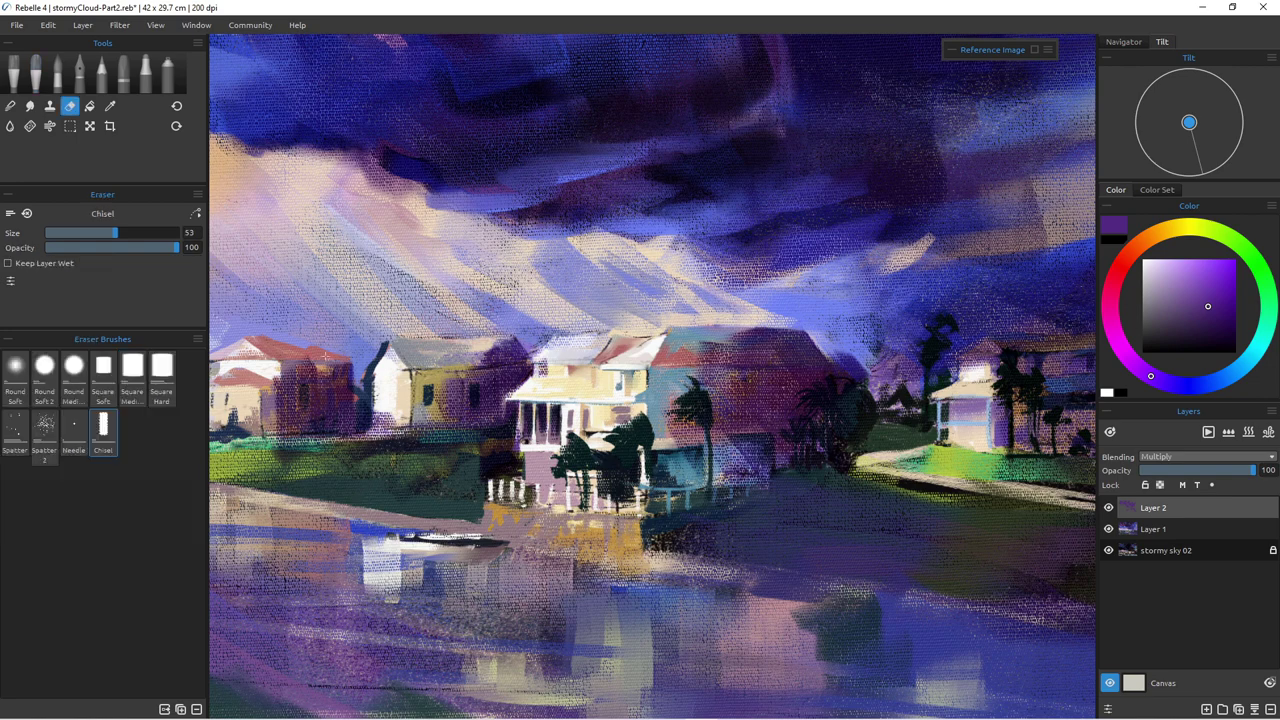
mouse_move(282, 359)
left_mouse_down()
mouse_move(342, 367)
mouse_move(272, 388)
mouse_move(282, 406)
left_mouse_up()
key("e")
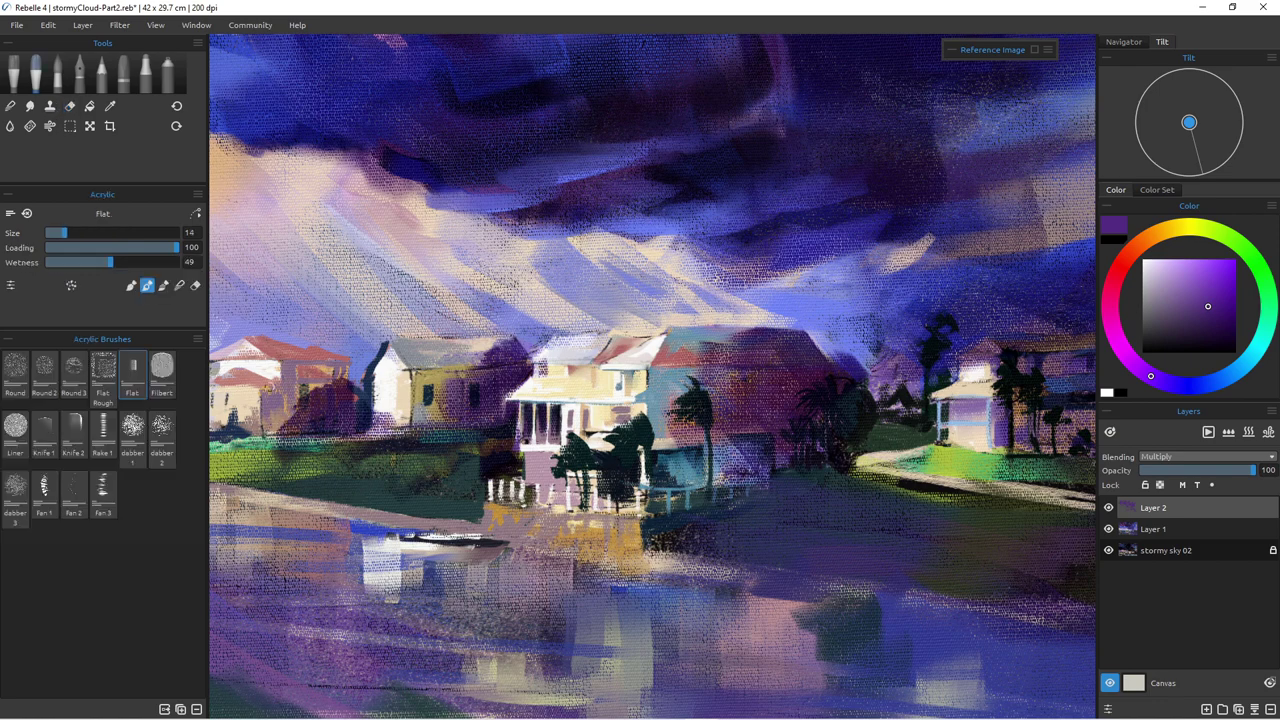
mouse_move(269, 398)
left_mouse_down()
mouse_move(284, 424)
mouse_move(270, 422)
left_mouse_up()
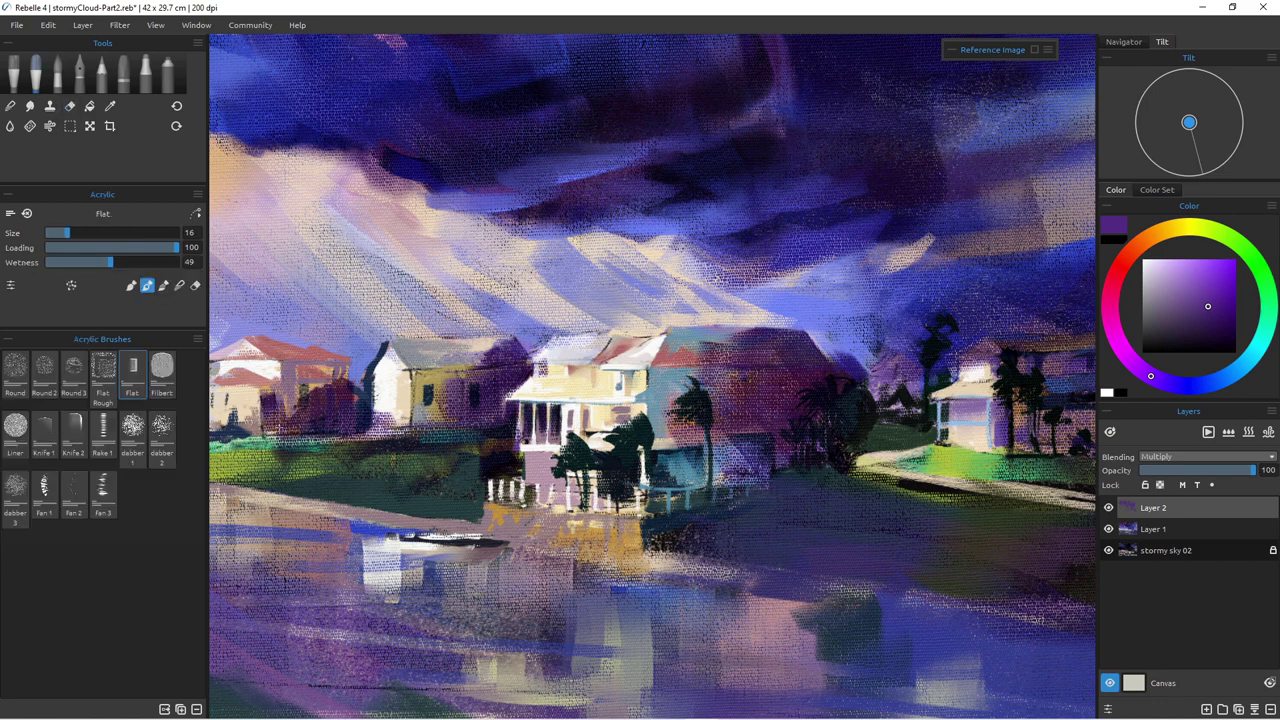
mouse_move(337, 370)
left_mouse_down()
mouse_move(343, 399)
mouse_move(270, 343)
mouse_move(343, 366)
mouse_move(314, 353)
mouse_move(332, 384)
mouse_move(316, 405)
left_mouse_up()
Step: Darken the rightmost house's roof edge and the base of its shaded wall with violet, using the flat brush at size 14
key("bracketleft")
key("bracketleft")
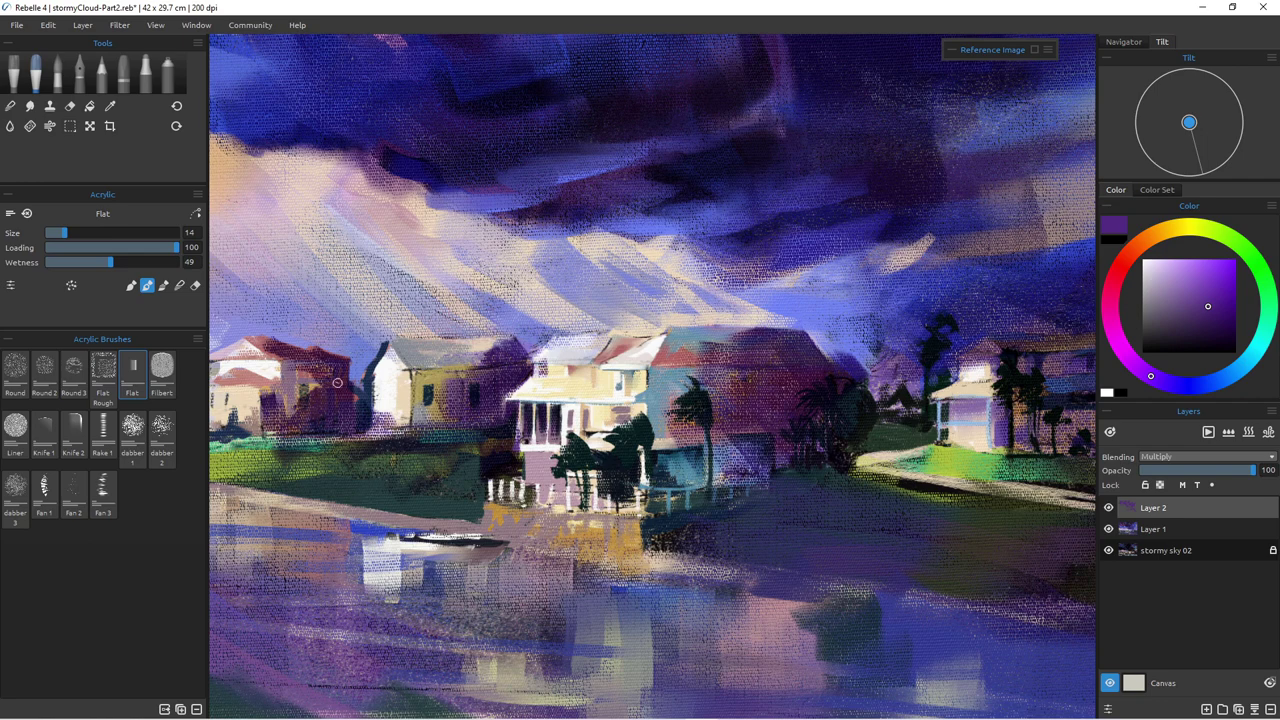
left_click_drag(993, 337, 1020, 350)
mouse_move(999, 409)
left_mouse_down()
mouse_move(989, 454)
mouse_move(1087, 447)
mouse_move(1040, 451)
mouse_move(1010, 420)
mouse_move(1080, 465)
left_mouse_up()
Step: Deepen the shadows around the central house's base, fence and waterline and along the neighbouring grassy bank, enlarging the brush to size 18
mouse_move(742, 495)
left_mouse_down()
mouse_move(838, 504)
mouse_move(881, 488)
mouse_move(796, 464)
mouse_move(846, 493)
mouse_move(771, 486)
mouse_move(685, 493)
left_mouse_up()
key("]")
key("]")
mouse_move(696, 445)
left_mouse_down()
mouse_move(692, 482)
mouse_move(664, 462)
mouse_move(708, 504)
mouse_move(741, 458)
mouse_move(752, 488)
mouse_move(706, 492)
left_mouse_up()
mouse_move(515, 465)
left_mouse_down()
mouse_move(520, 488)
mouse_move(560, 506)
mouse_move(538, 474)
mouse_move(618, 515)
mouse_move(645, 510)
mouse_move(660, 530)
mouse_move(600, 532)
mouse_move(662, 546)
left_mouse_up()
mouse_move(442, 464)
left_mouse_down()
mouse_move(471, 491)
mouse_move(445, 513)
mouse_move(346, 501)
left_mouse_up()
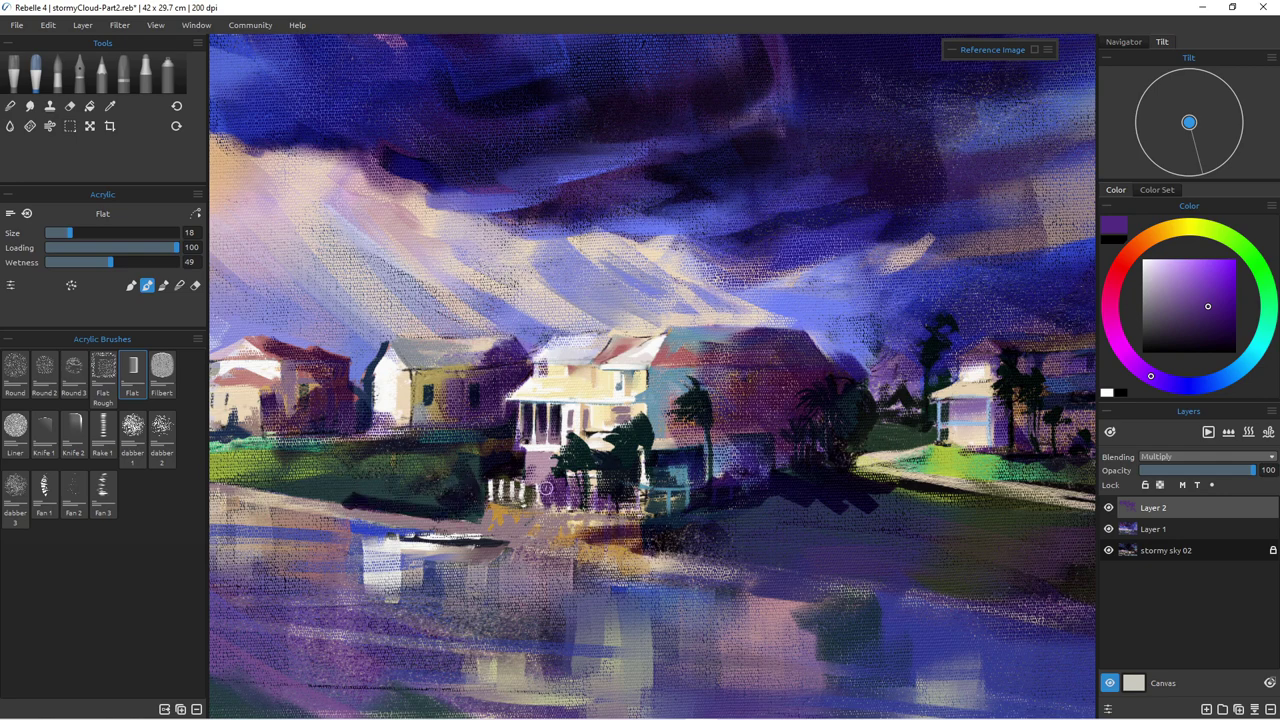
Step: Darken the right-hand bank, the water below the central house and the foreground foliage with broader violet strokes
scroll(578, 528, "down", 8)
scroll(578, 528, "up", 4)
scroll(578, 528, "down", 3)
scroll(578, 528, "up", 1)
left_click_drag(578, 528, 694, 471)
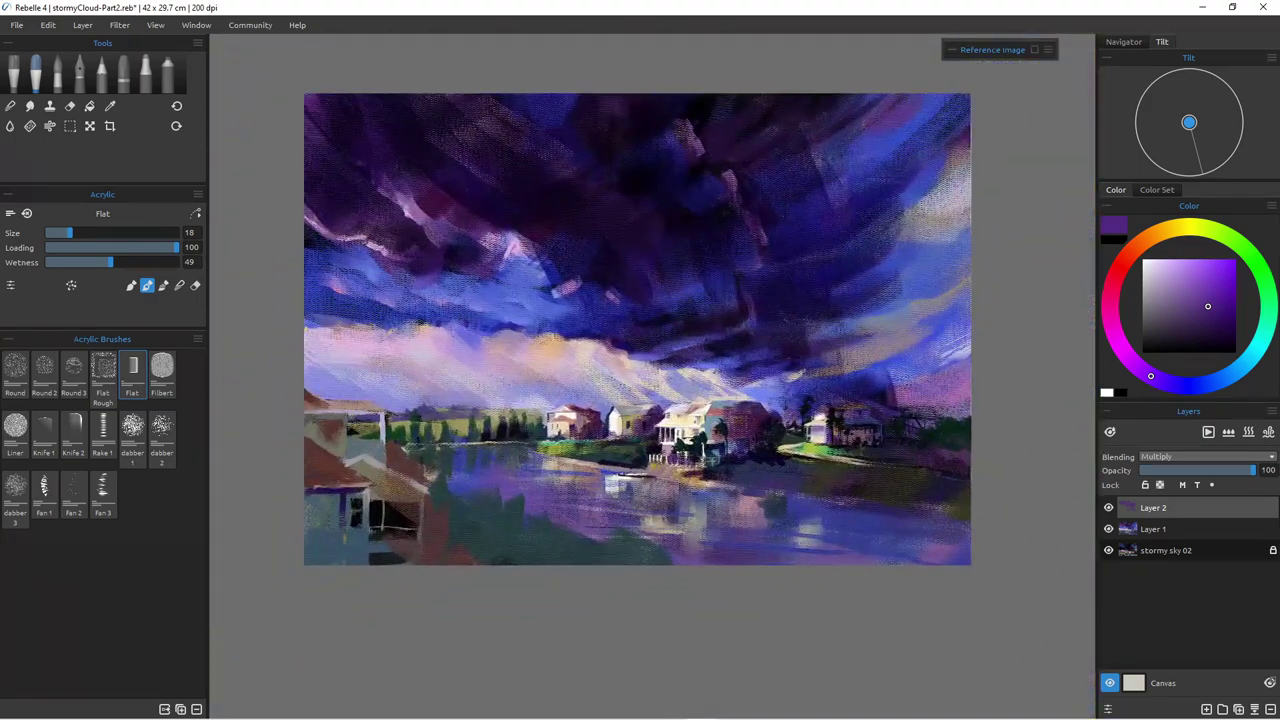
scroll(637, 358, "down", 1)
key("bracketright")
key("bracketright")
key("bracketright")
key("bracketright")
key("bracketright")
left_click_drag(814, 480, 904, 503)
mouse_move(774, 482)
left_mouse_down()
mouse_move(942, 535)
mouse_move(755, 504)
mouse_move(937, 551)
mouse_move(820, 548)
mouse_move(875, 541)
mouse_move(728, 524)
mouse_move(777, 544)
mouse_move(650, 540)
left_mouse_up()
mouse_move(467, 484)
left_mouse_down()
mouse_move(480, 529)
mouse_move(501, 535)
mouse_move(485, 495)
mouse_move(509, 544)
mouse_move(519, 532)
mouse_move(560, 550)
left_mouse_up()
Step: Darken the foreground house and the foliage beside it with violet, using the flat brush at size 100
key("]")
key("]")
key("]")
key("]")
key("]")
key("]")
key("]")
key("]")
key("]")
key("]")
key("]")
mouse_move(346, 449)
left_mouse_down()
mouse_move(417, 543)
mouse_move(345, 425)
mouse_move(386, 451)
mouse_move(390, 437)
mouse_move(417, 491)
mouse_move(457, 506)
mouse_move(509, 557)
mouse_move(563, 559)
left_mouse_up()
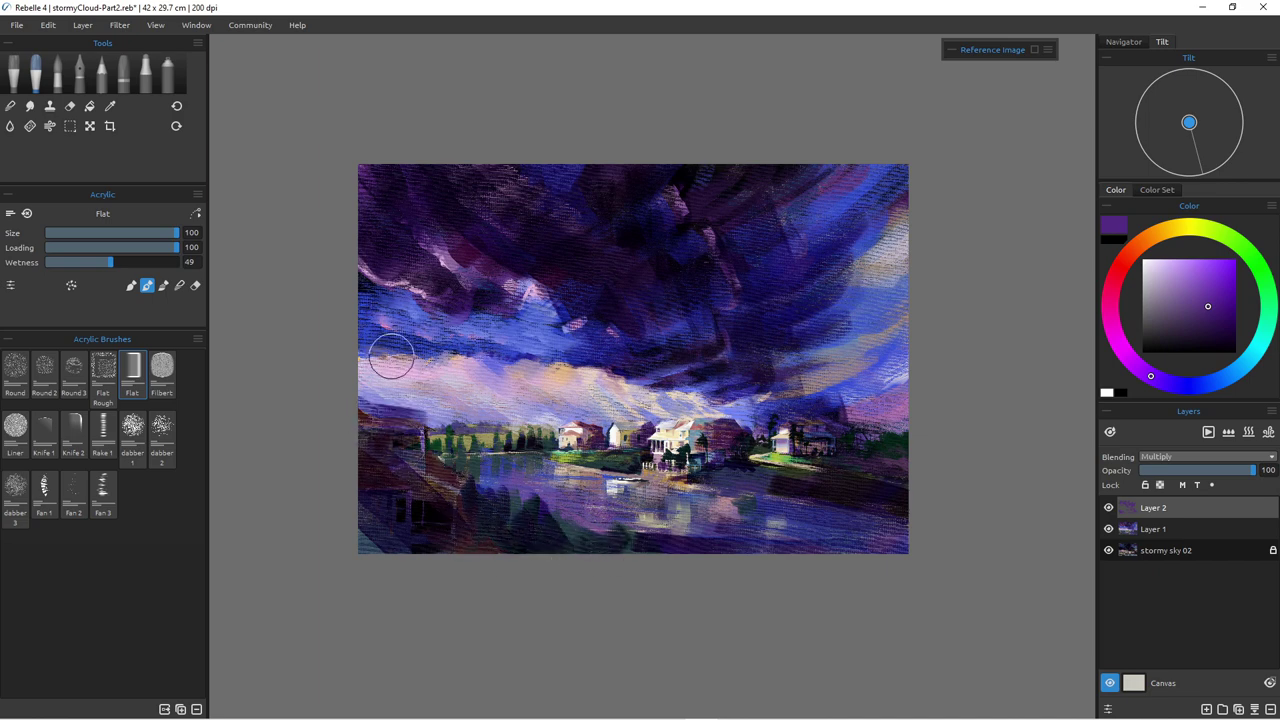
Step: Erase the violet overspill from the sky above the foreground house's roof, using the Chisel eraser at size 53
scroll(455, 468, "up", 10)
scroll(455, 468, "down", 5)
left_click_drag(332, 154, 475, 154)
left_click_drag(437, 294, 568, 335)
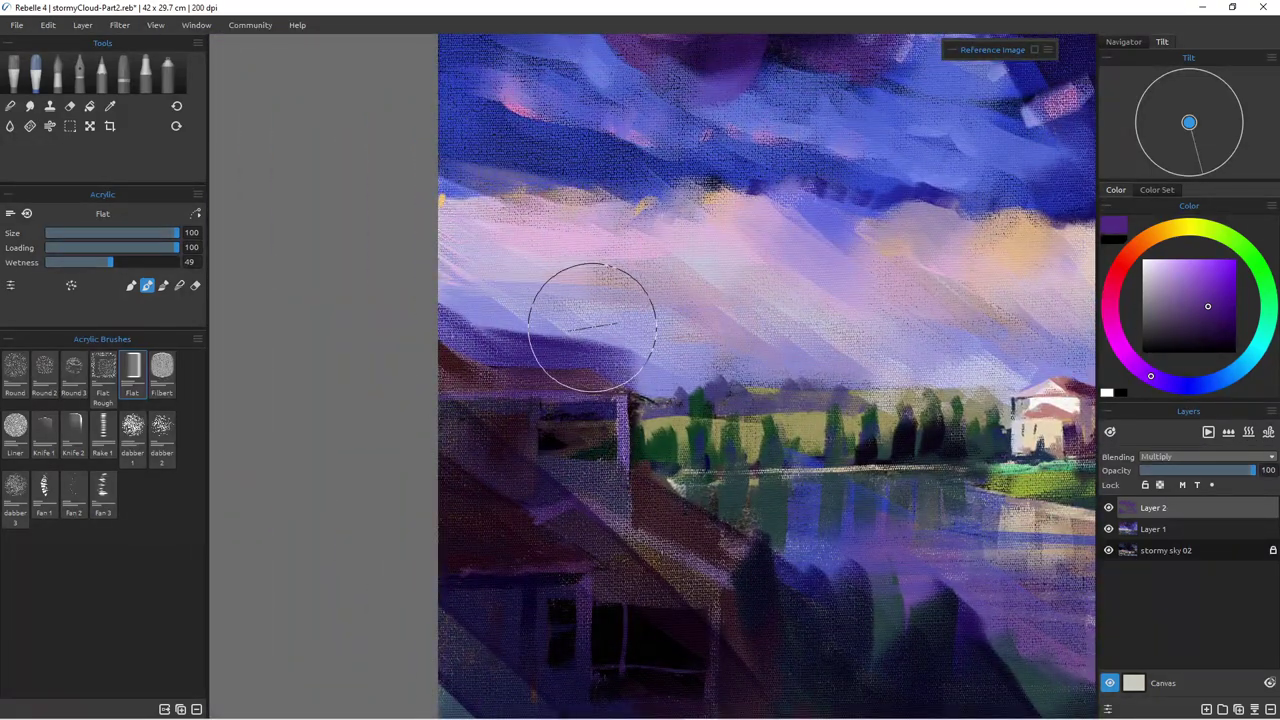
key("e")
left_click_drag(631, 351, 442, 331)
mouse_move(631, 346)
left_mouse_down()
mouse_move(464, 320)
mouse_move(456, 337)
mouse_move(630, 365)
mouse_move(486, 353)
left_mouse_up()
mouse_move(486, 353)
left_mouse_down()
mouse_move(630, 353)
mouse_move(486, 343)
mouse_move(625, 378)
left_mouse_up()
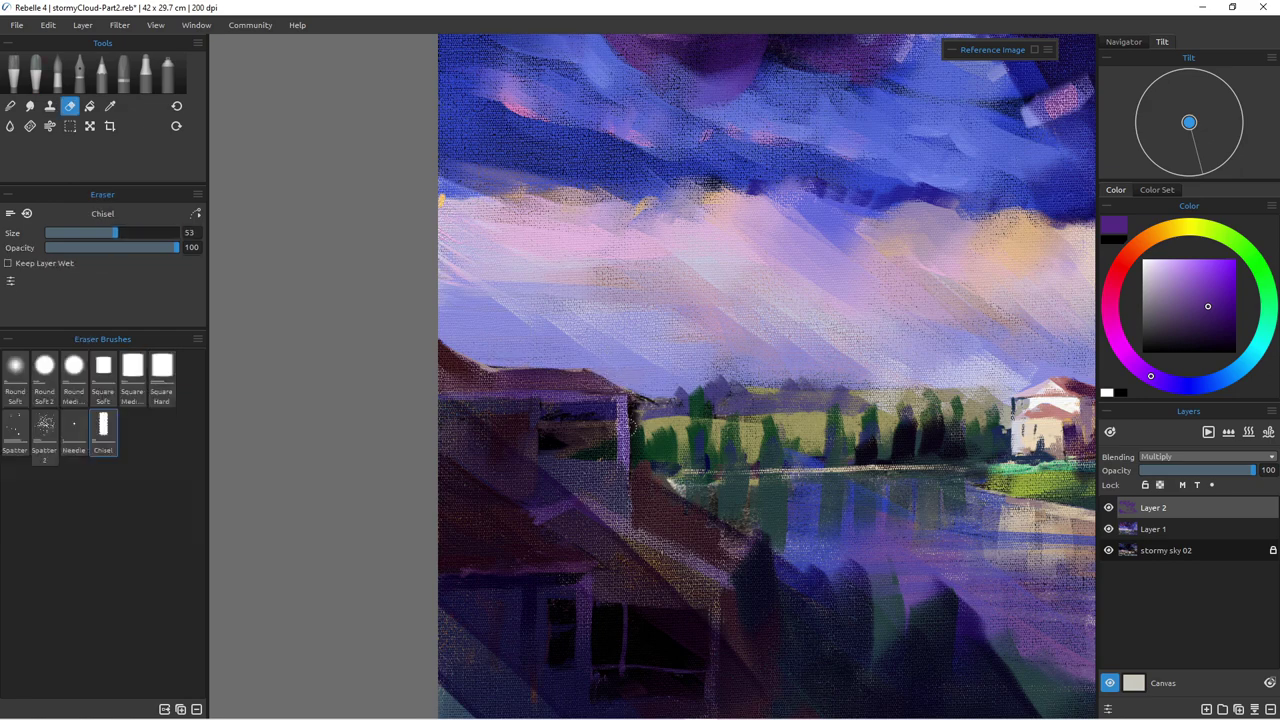
Step: Erase violet from the foreground house's porch post, eaves and adjoining foliage tips, and return to the flat brush
left_click_drag(622, 398, 623, 478)
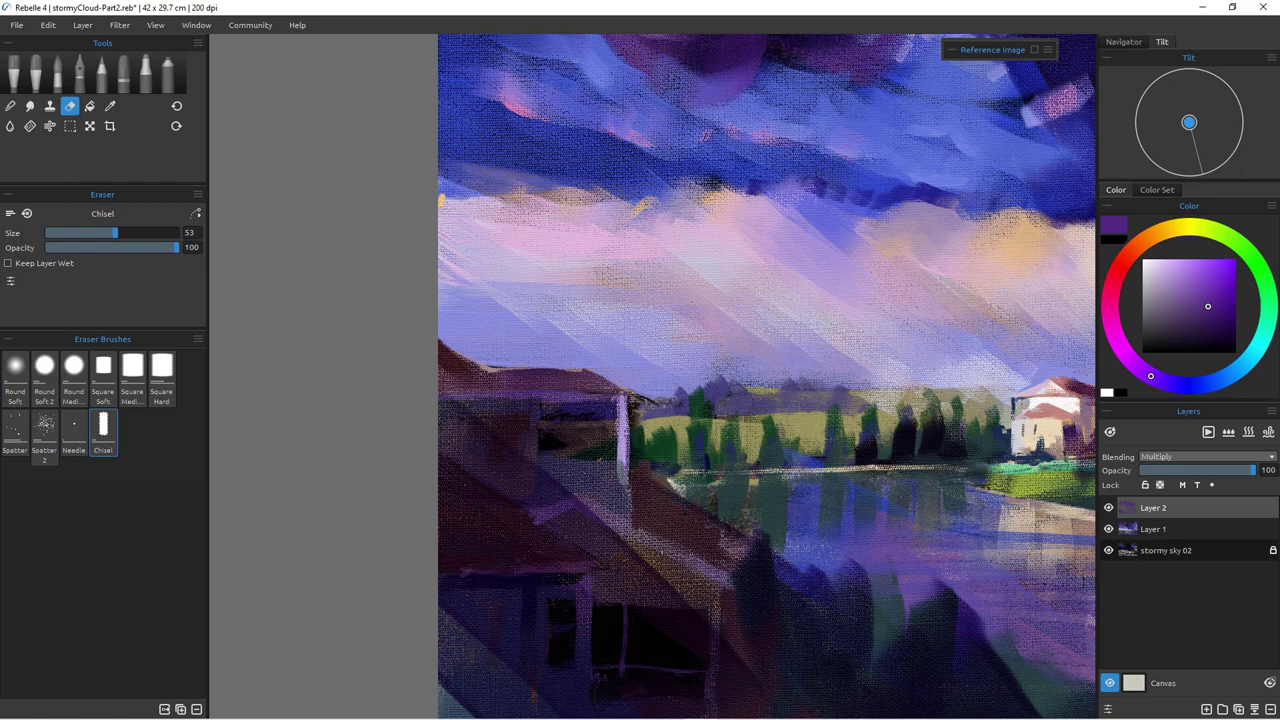
left_click_drag(618, 398, 533, 388)
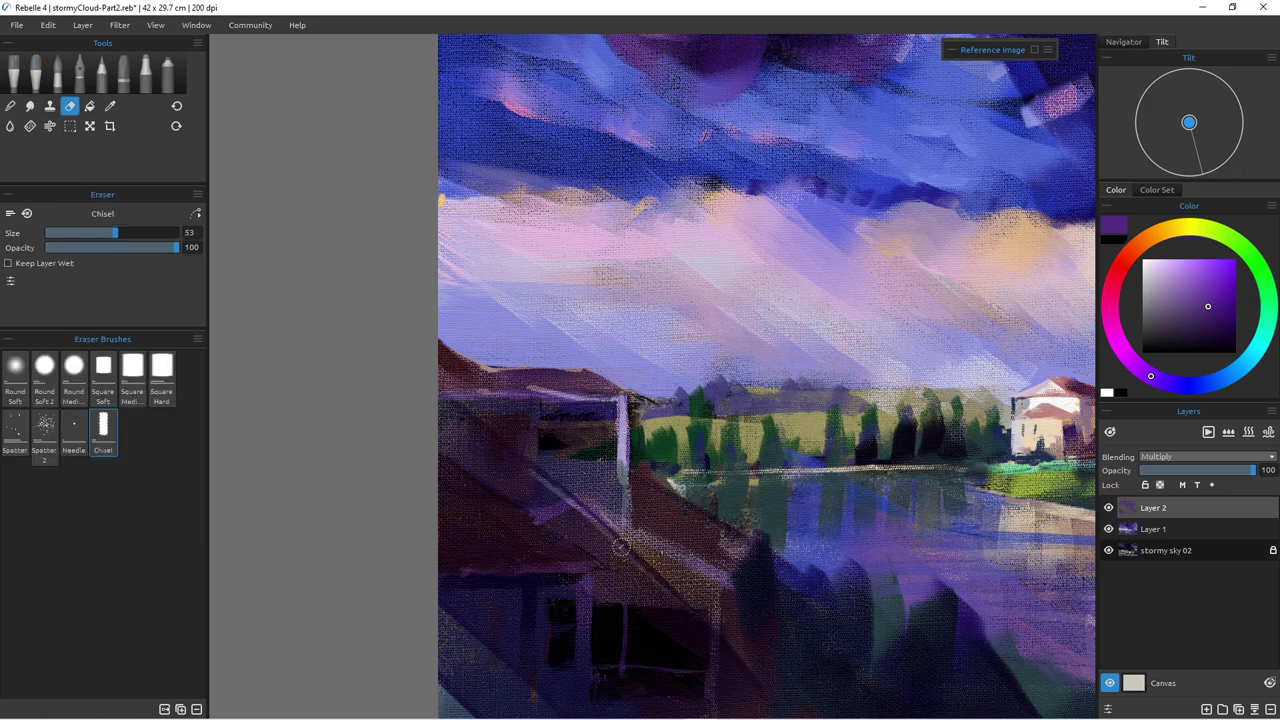
left_click_drag(778, 554, 758, 532)
left_click_drag(862, 573, 838, 578)
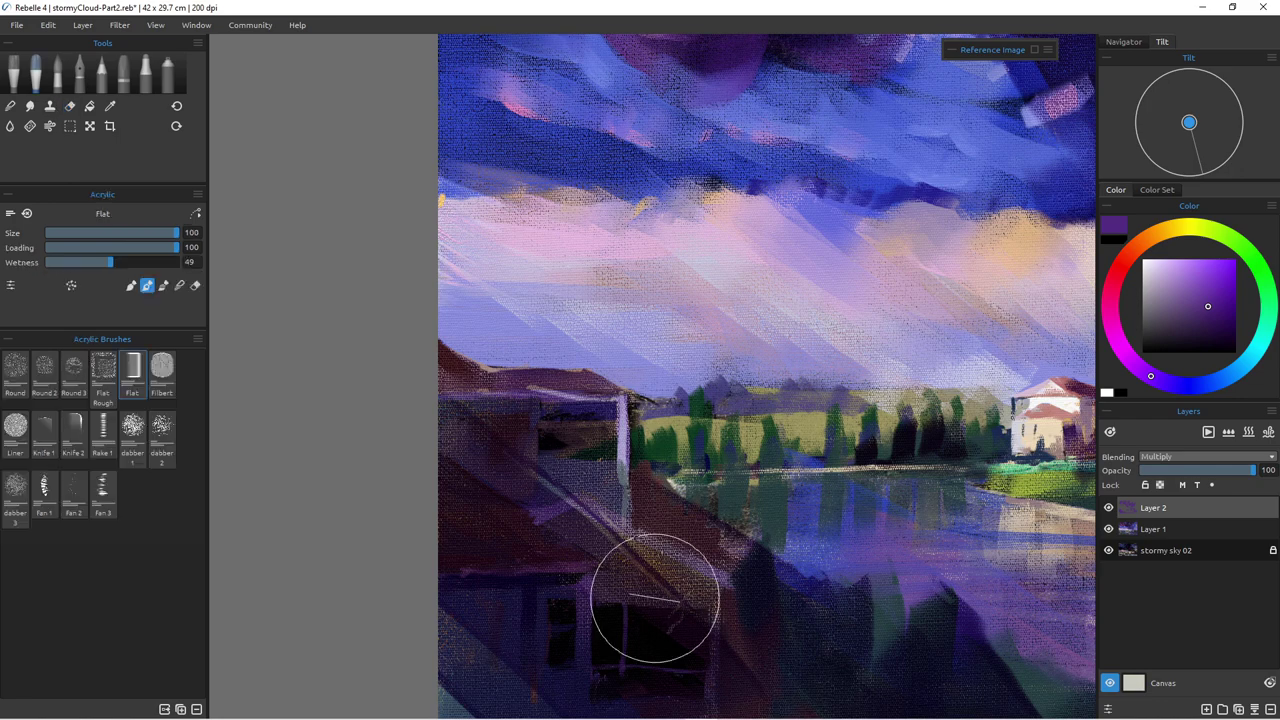
key("b")
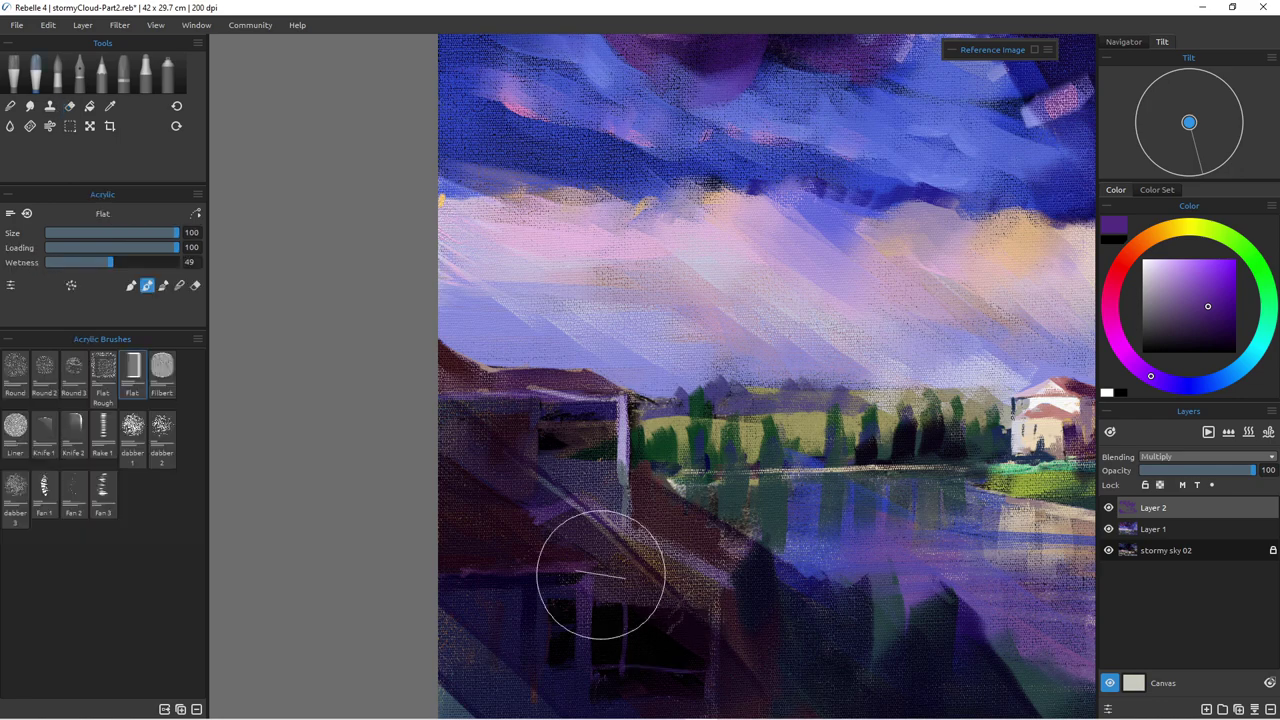
Step: Try to shade the cloud edge above the pale sky on the painting's left side with violet at size 100
scroll(662, 514, "up", 10)
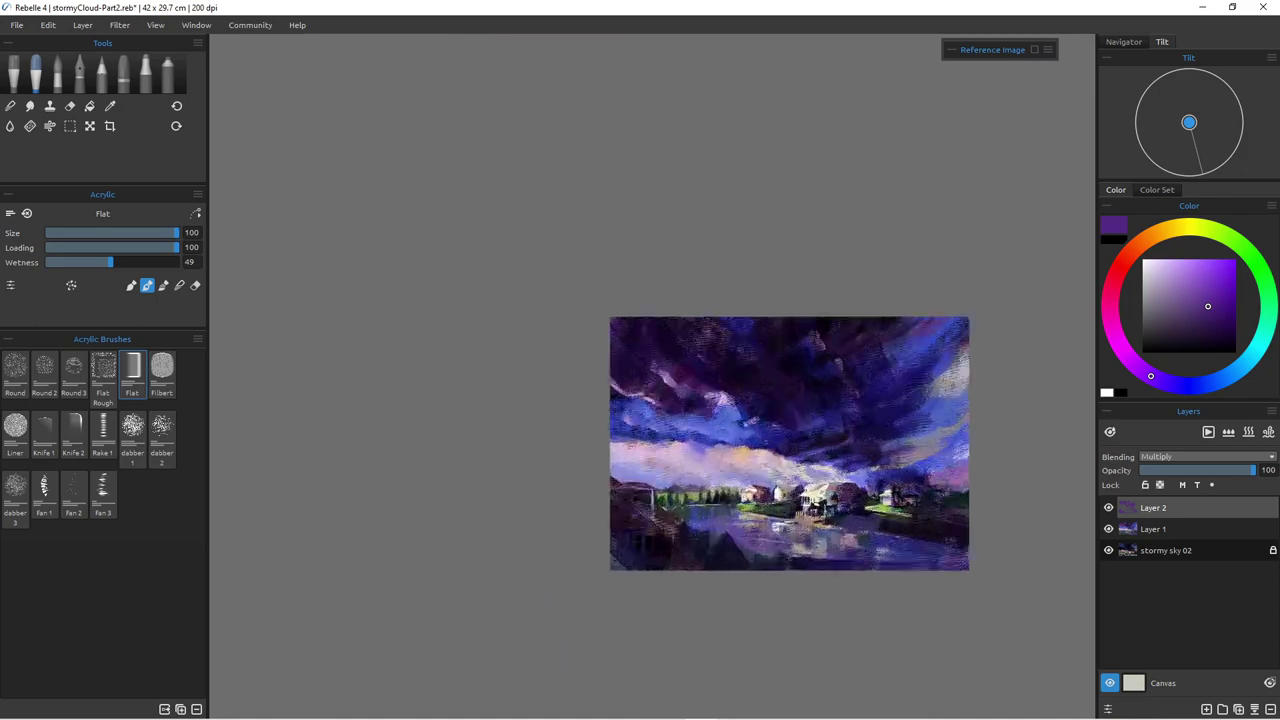
left_click_drag(662, 514, 360, 505)
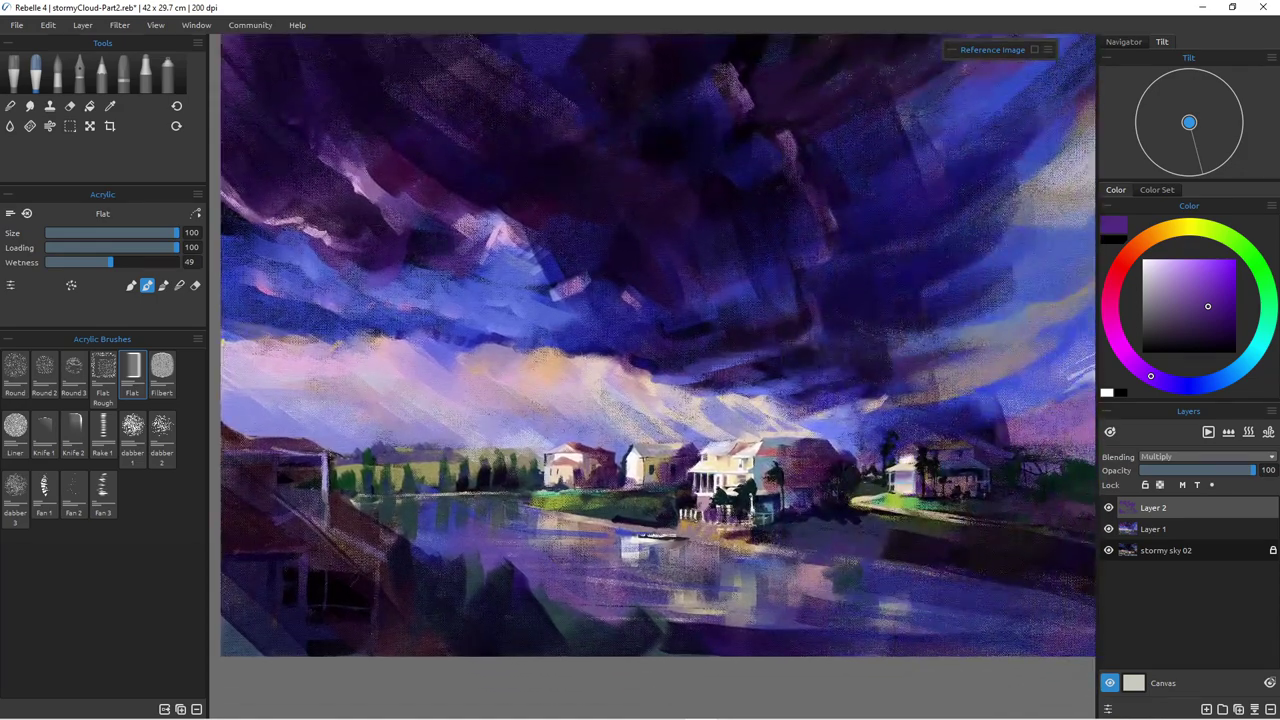
scroll(498, 480, "down", 5)
scroll(498, 480, "up", 5)
left_click_drag(498, 470, 513, 461)
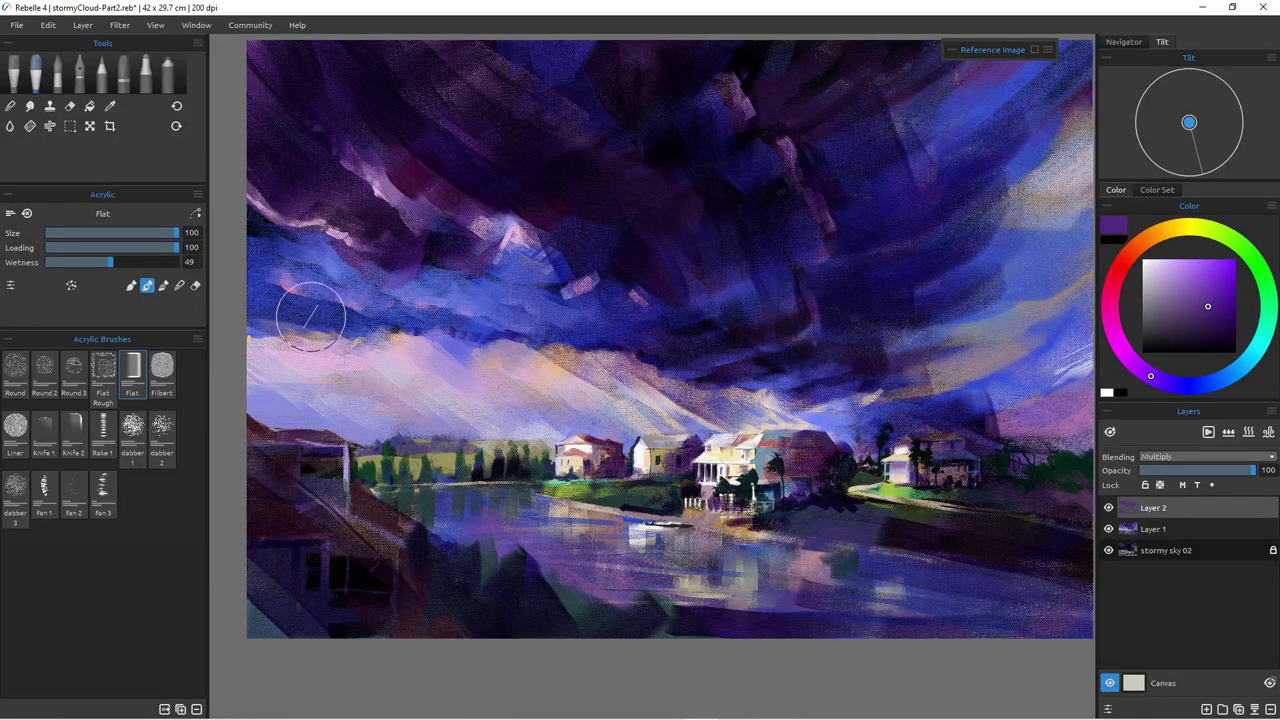
left_click_drag(297, 309, 346, 367)
left_click_drag(250, 298, 315, 352)
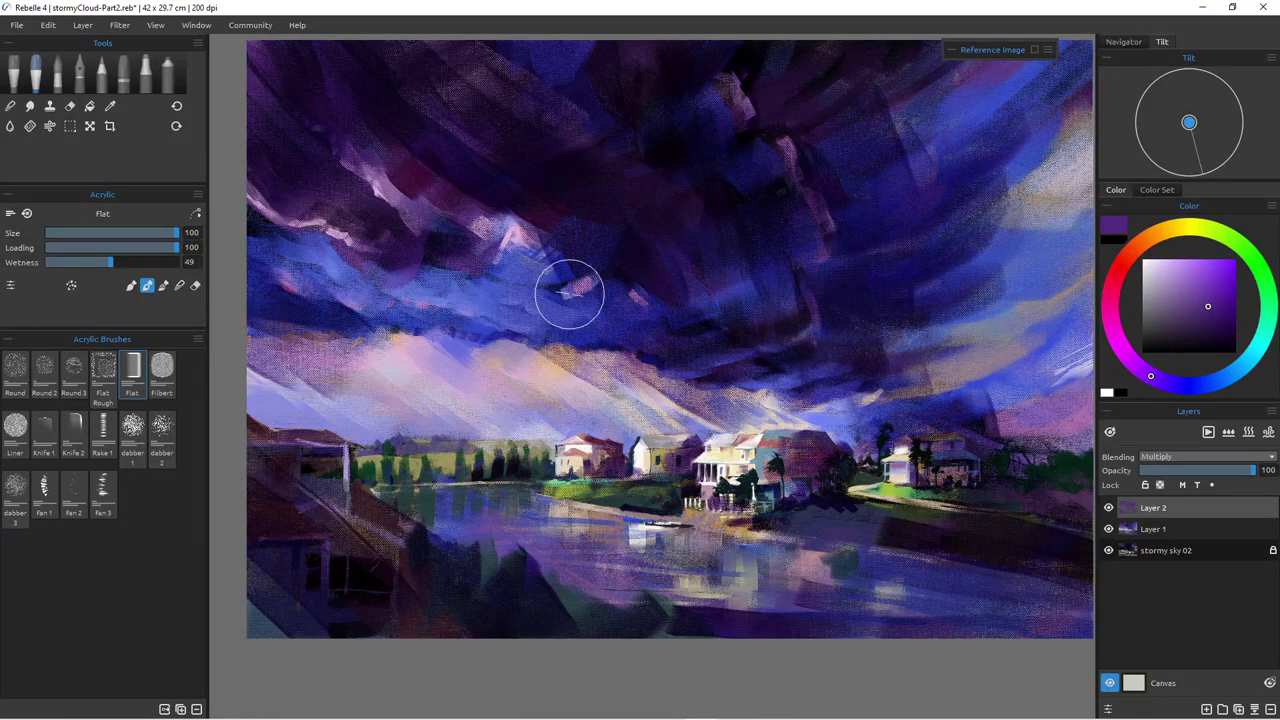
Step: Pick a muted blue and shade the pale sky above the foreground house, the distant treeline and the cloud edge with it
left_click_drag(1180, 386, 1184, 386)
left_click_drag(1185, 293, 1190, 291)
left_click_drag(265, 390, 382, 437)
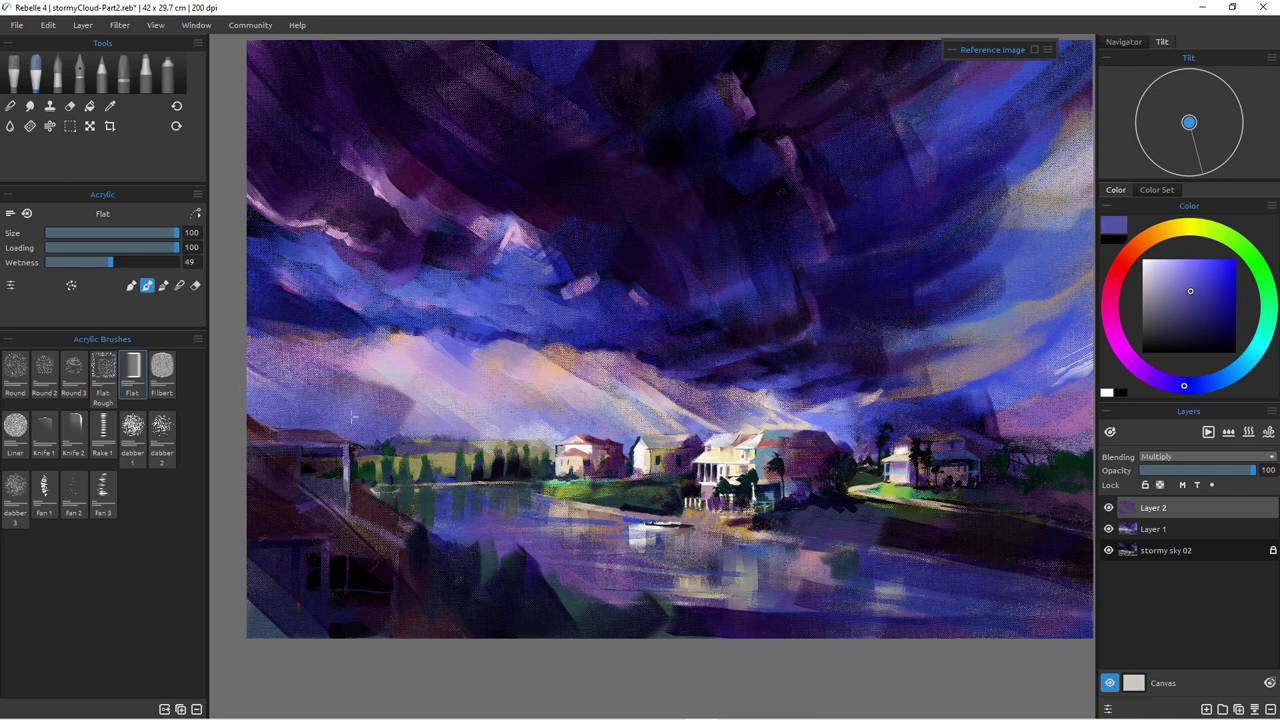
left_click_drag(346, 397, 459, 457)
left_click_drag(403, 409, 536, 474)
left_click_drag(325, 292, 384, 350)
left_click_drag(350, 305, 436, 356)
left_click_drag(250, 340, 301, 400)
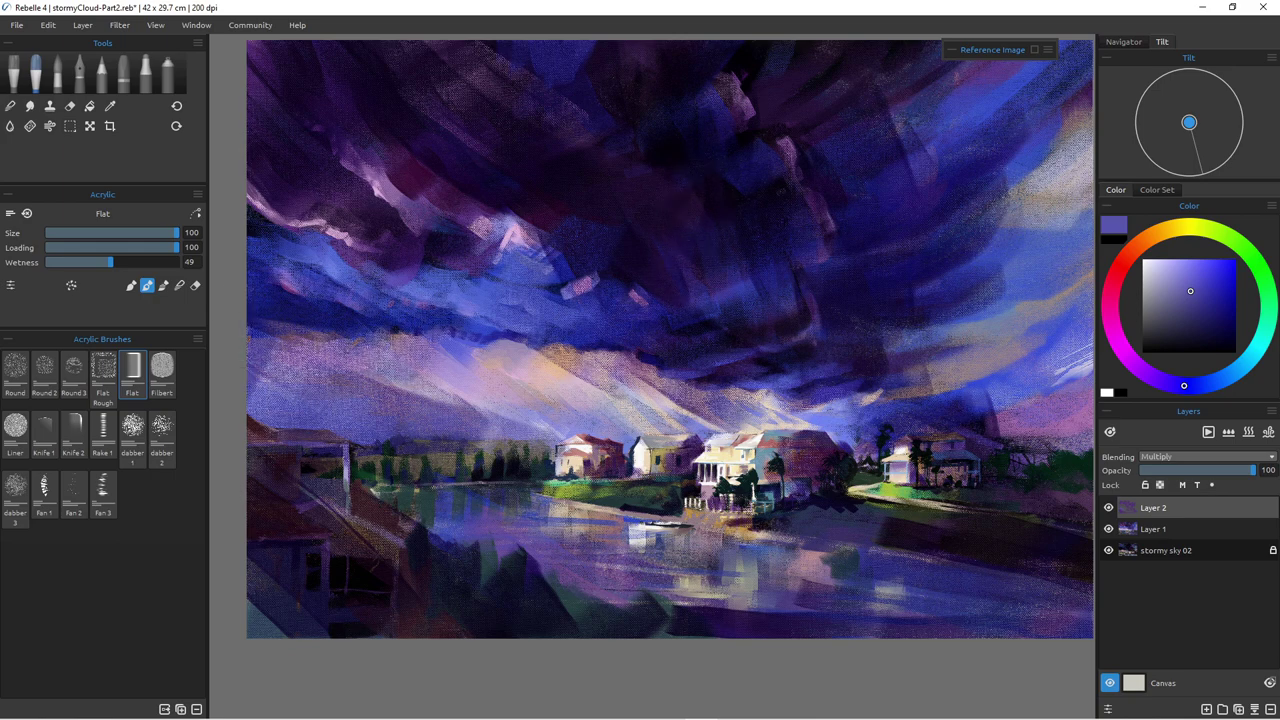
Step: Tone down the bright sky along the painting's right edge with muted blue strokes at size 100
scroll(657, 271, "down", 3)
scroll(669, 265, "up", 1)
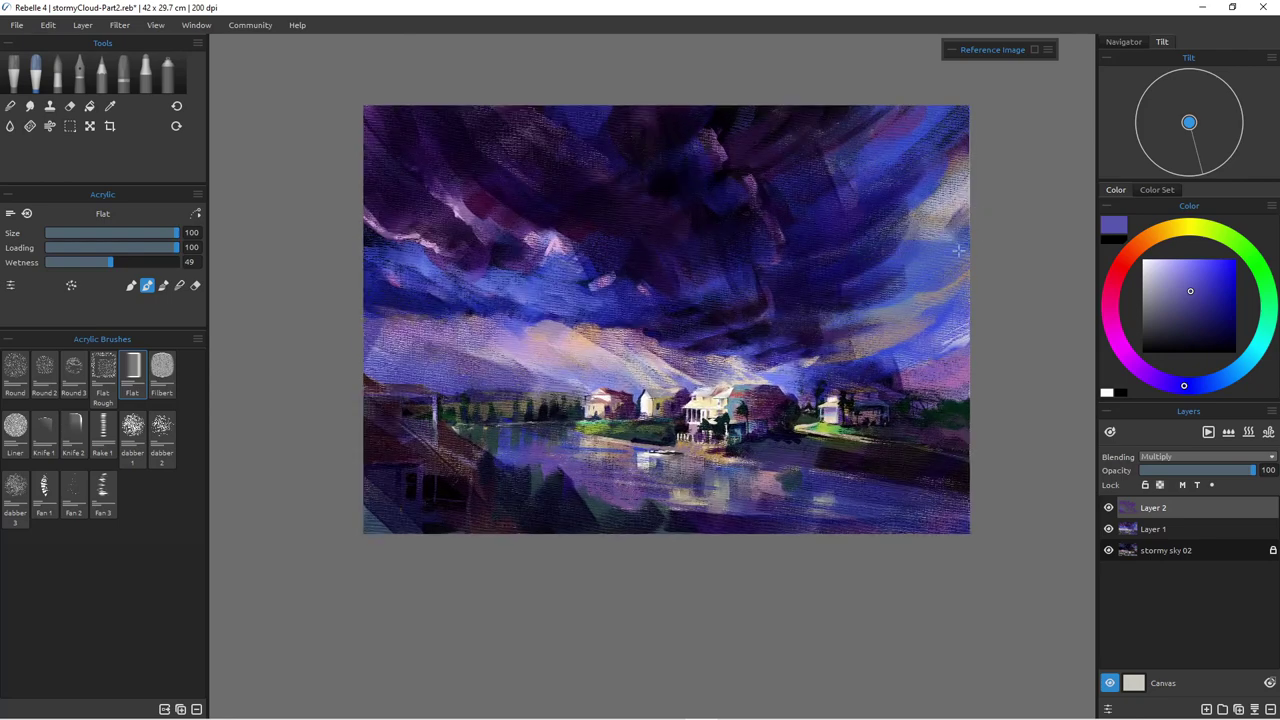
left_click_drag(968, 233, 876, 300)
left_click_drag(951, 290, 909, 312)
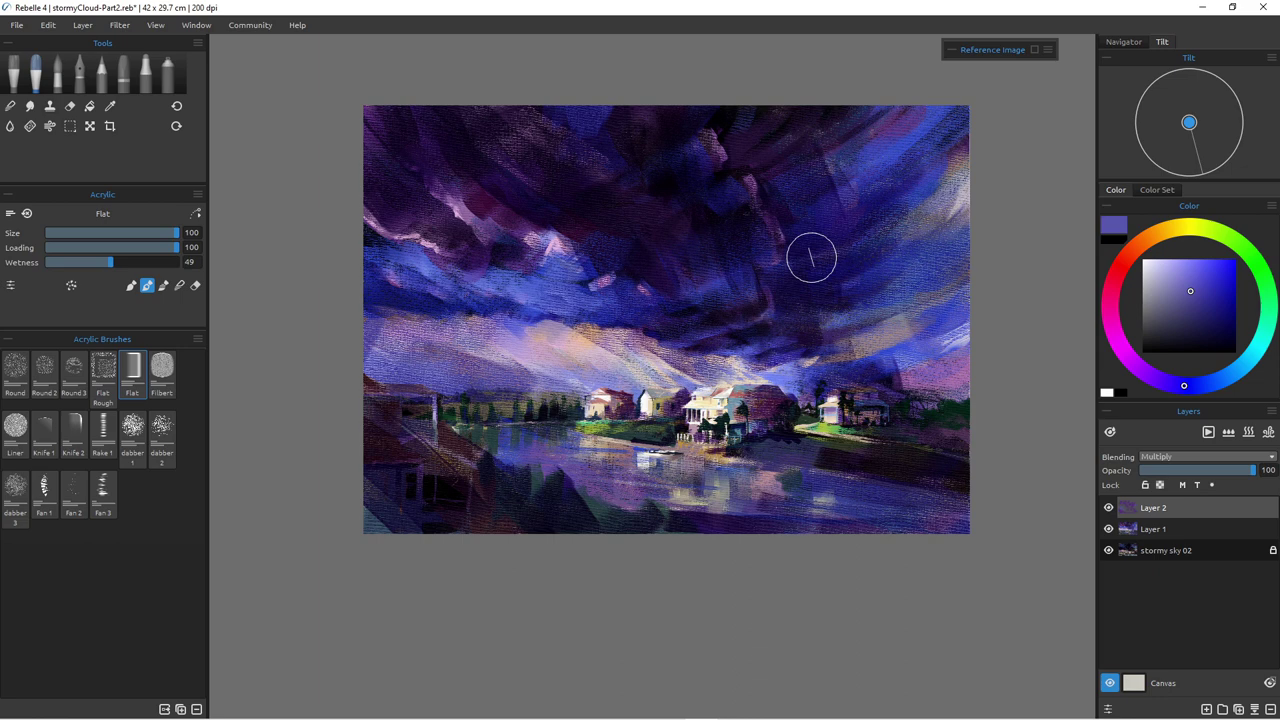
Step: Reduce the opacity of the Multiply shading layer to 90
double_click(1268, 470)
scroll(626, 462, "up", 3)
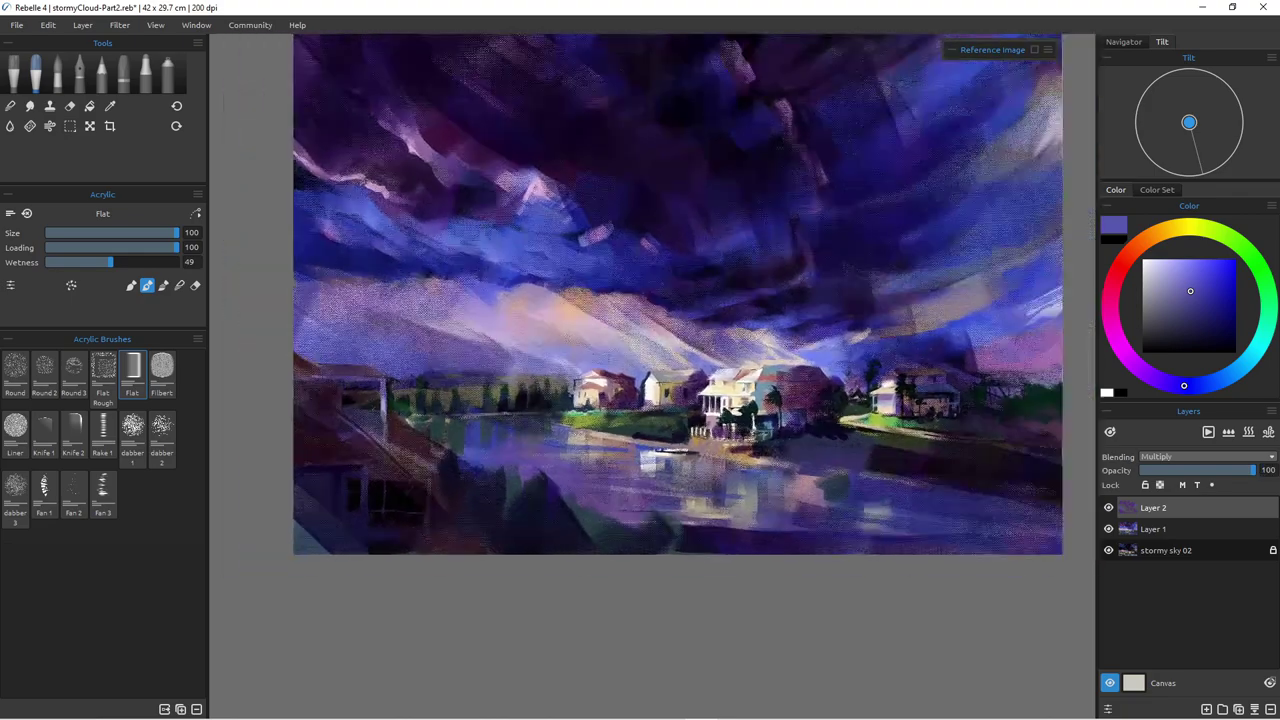
left_click_drag(638, 410, 624, 516)
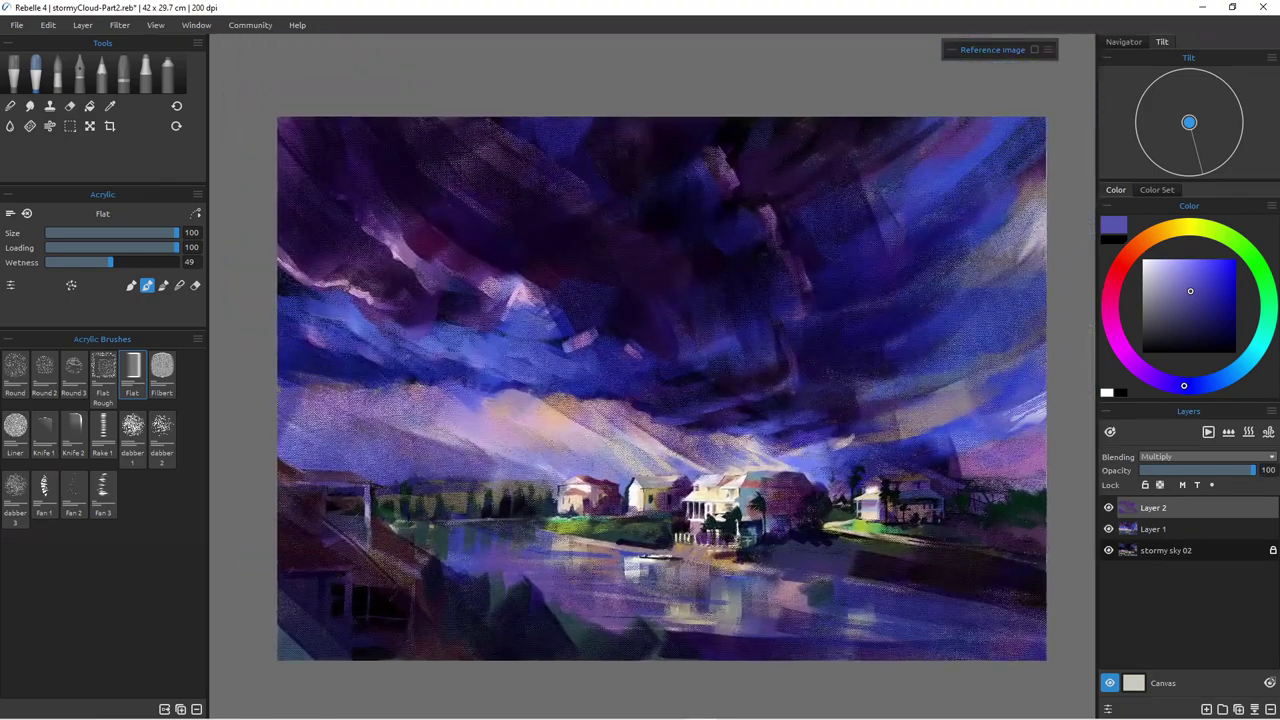
scroll(625, 515, "up", 3)
scroll(625, 515, "down", 1)
scroll(642, 392, "down", 3)
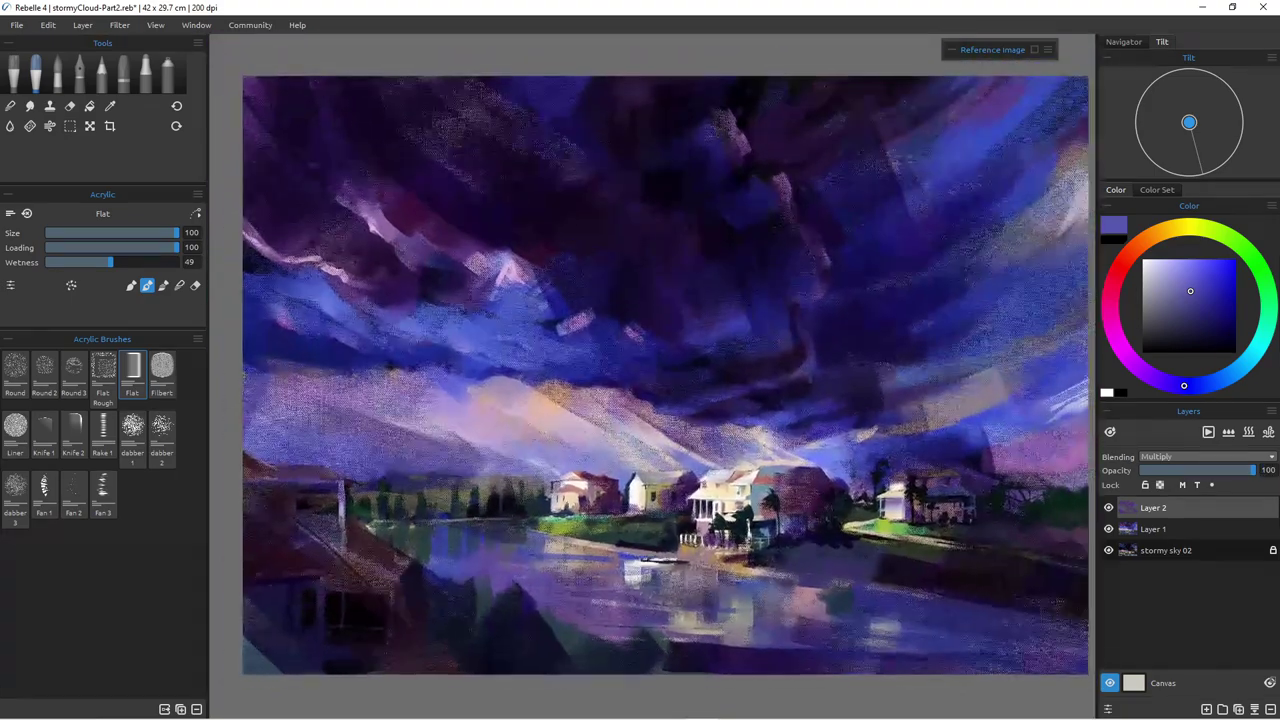
scroll(690, 505, "up", 1)
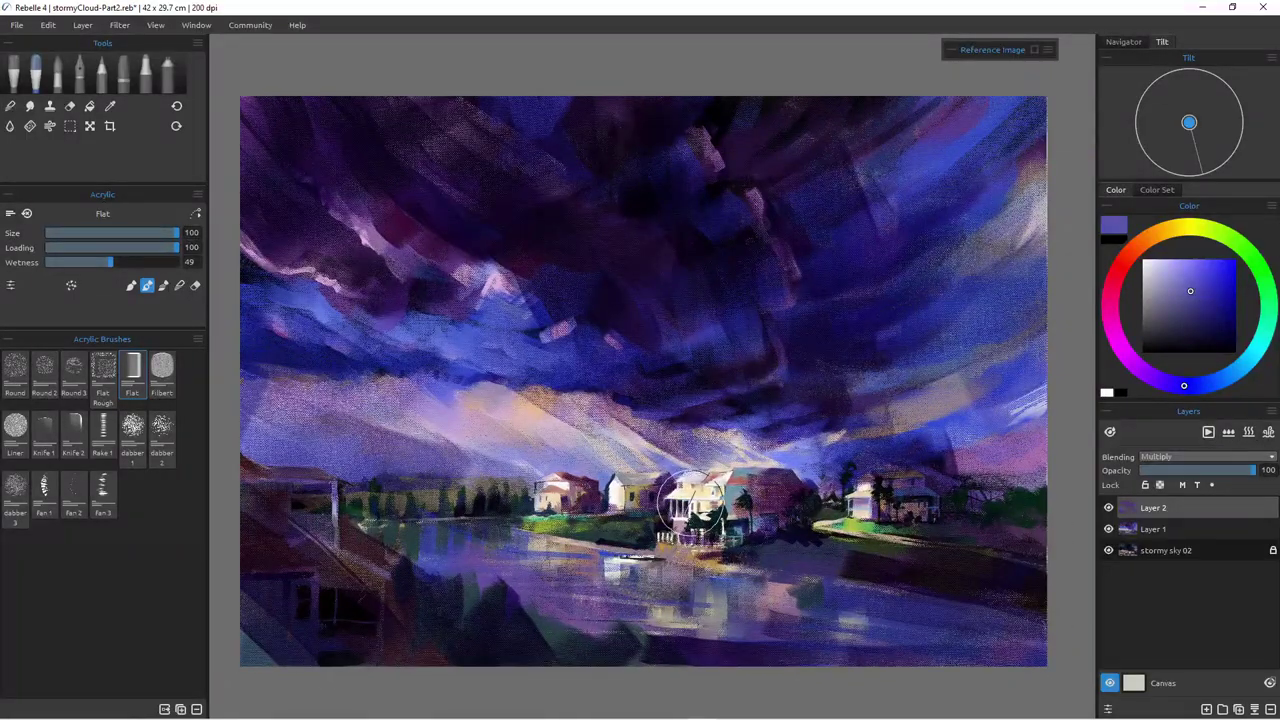
left_click_drag(1250, 470, 1229, 470)
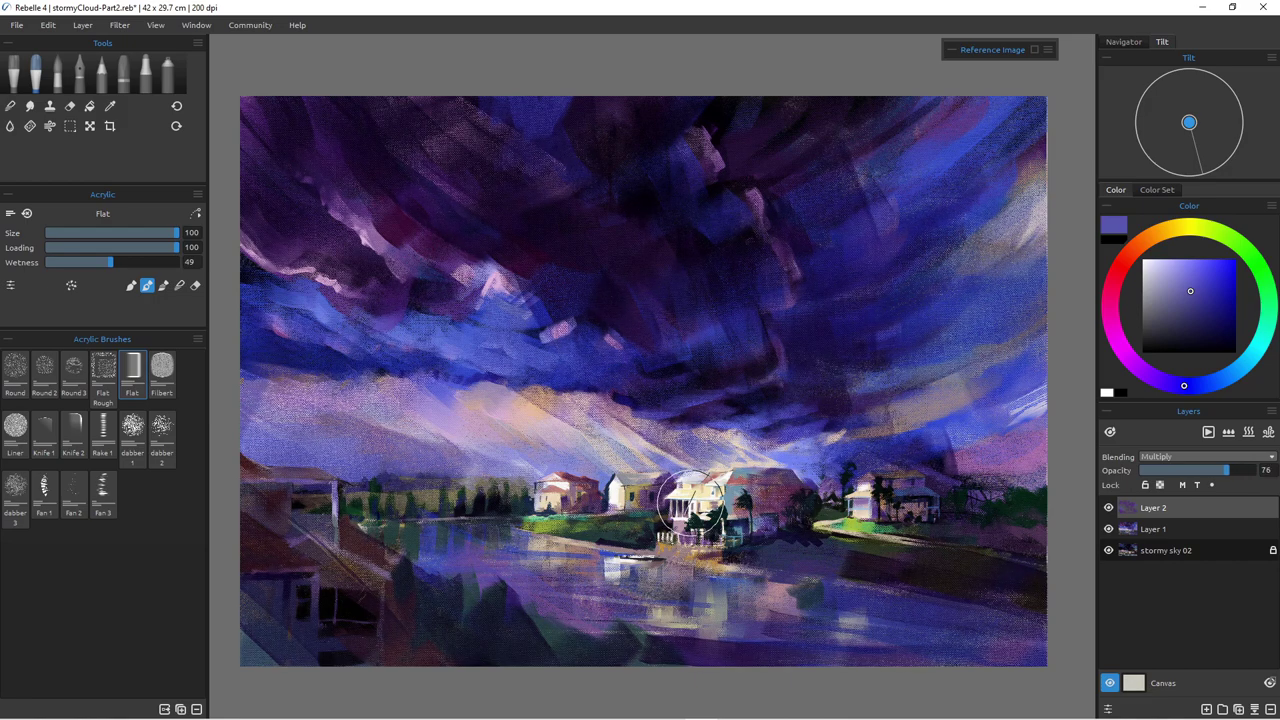
key("minus")
key("minus")
key("minus")
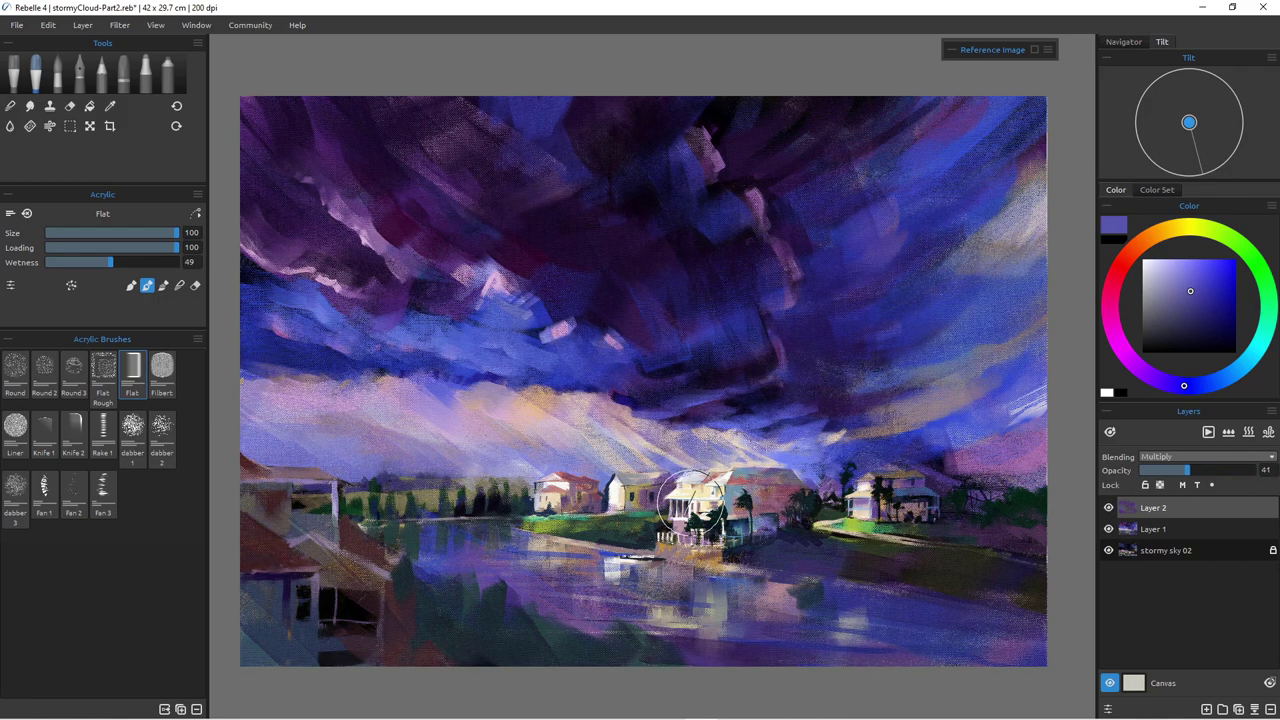
key("plus")
key("plus")
key("plus")
key("plus")
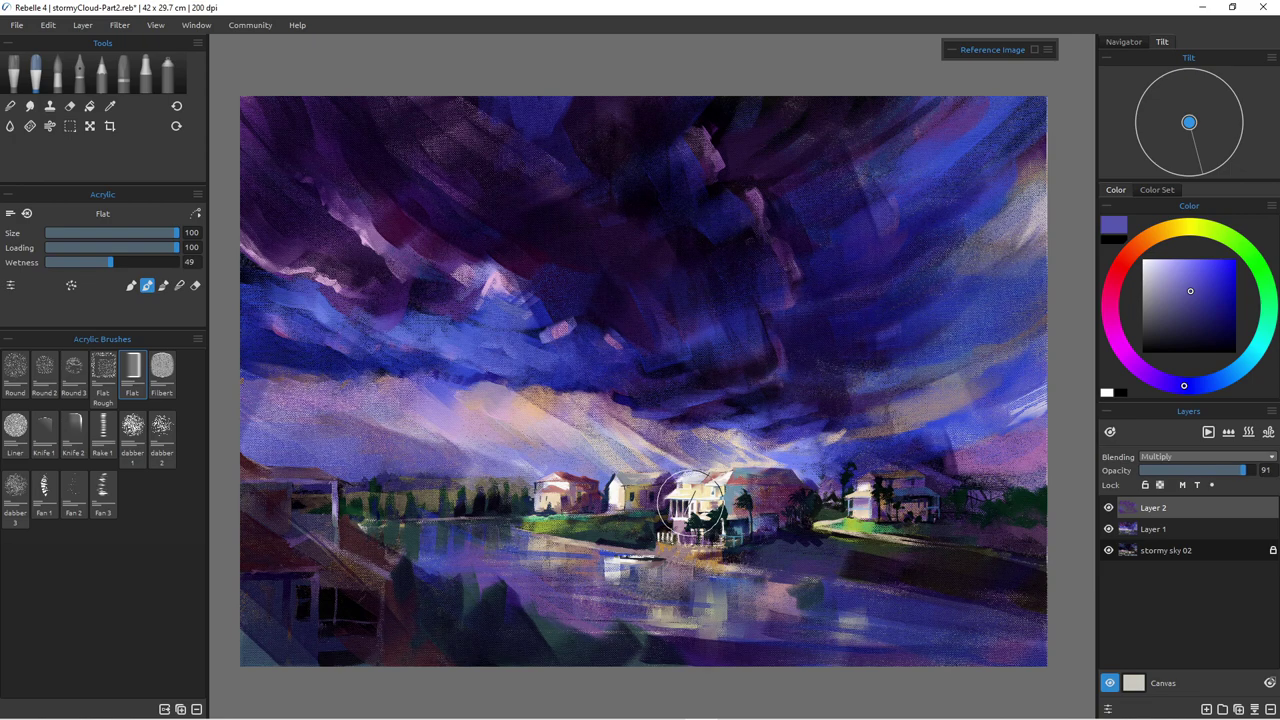
key("minus")
key("plus")
key("minus")
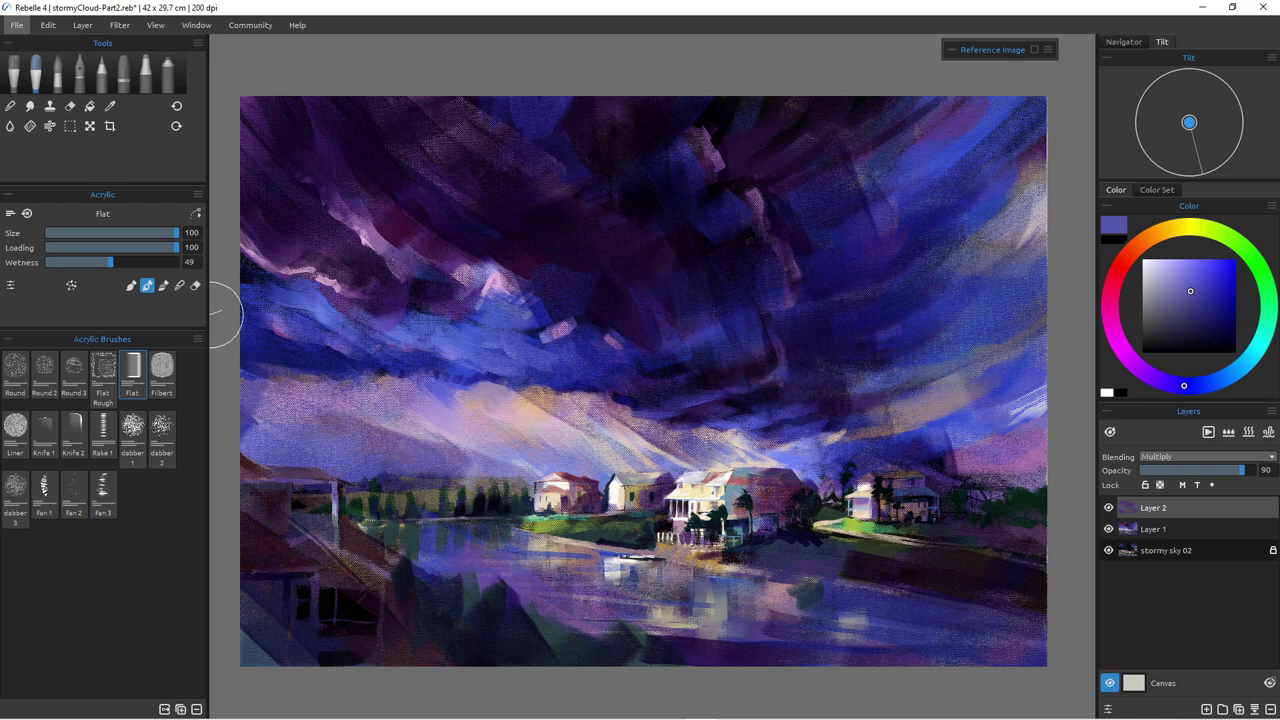
Step: Pick a pale lavender for the flat brush at size 40 and add a new layer above Layer 2
key("bracketleft")
key("bracketleft")
key("bracketleft")
key("bracketleft")
key("bracketleft")
key("bracketleft")
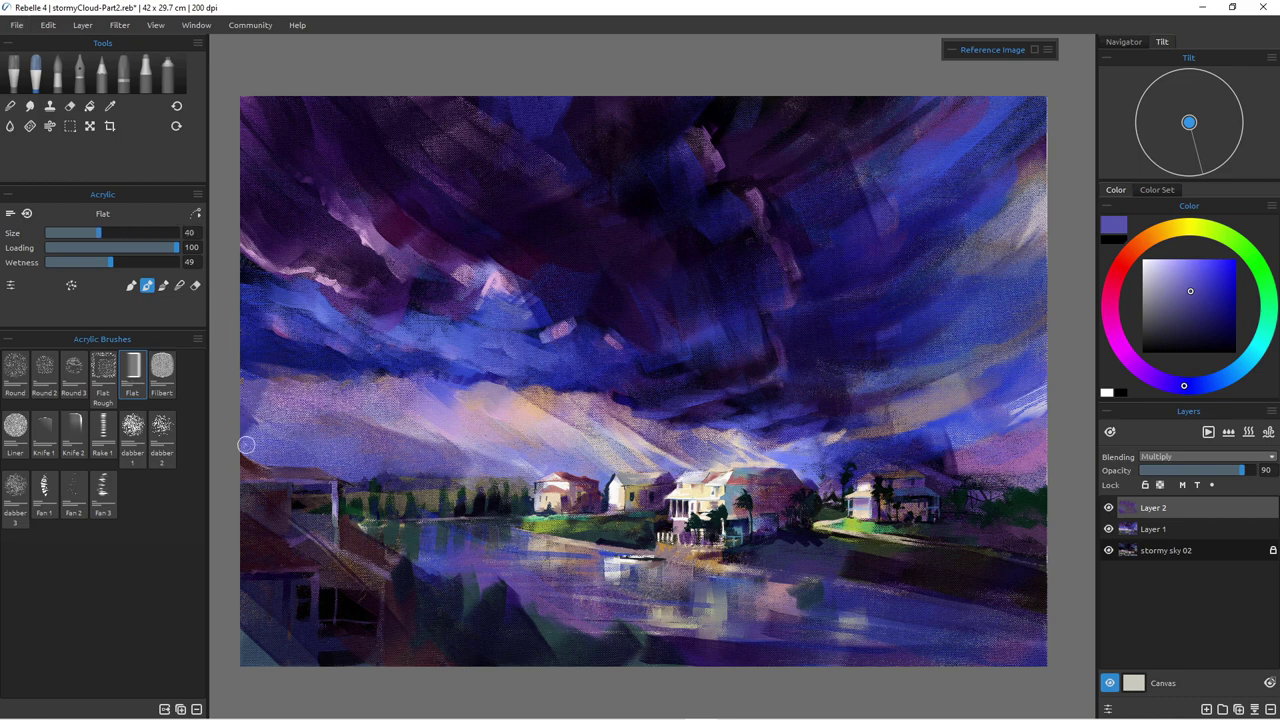
left_click(1165, 266)
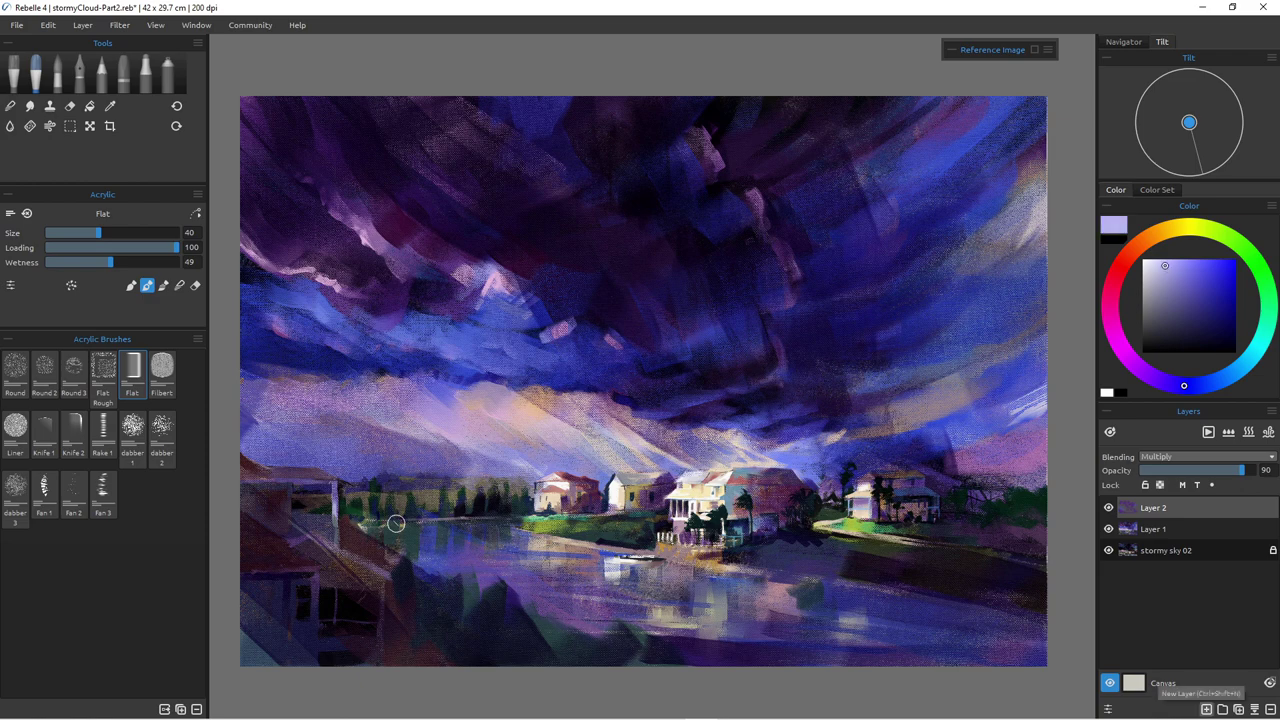
key("ctrl+shift+n")
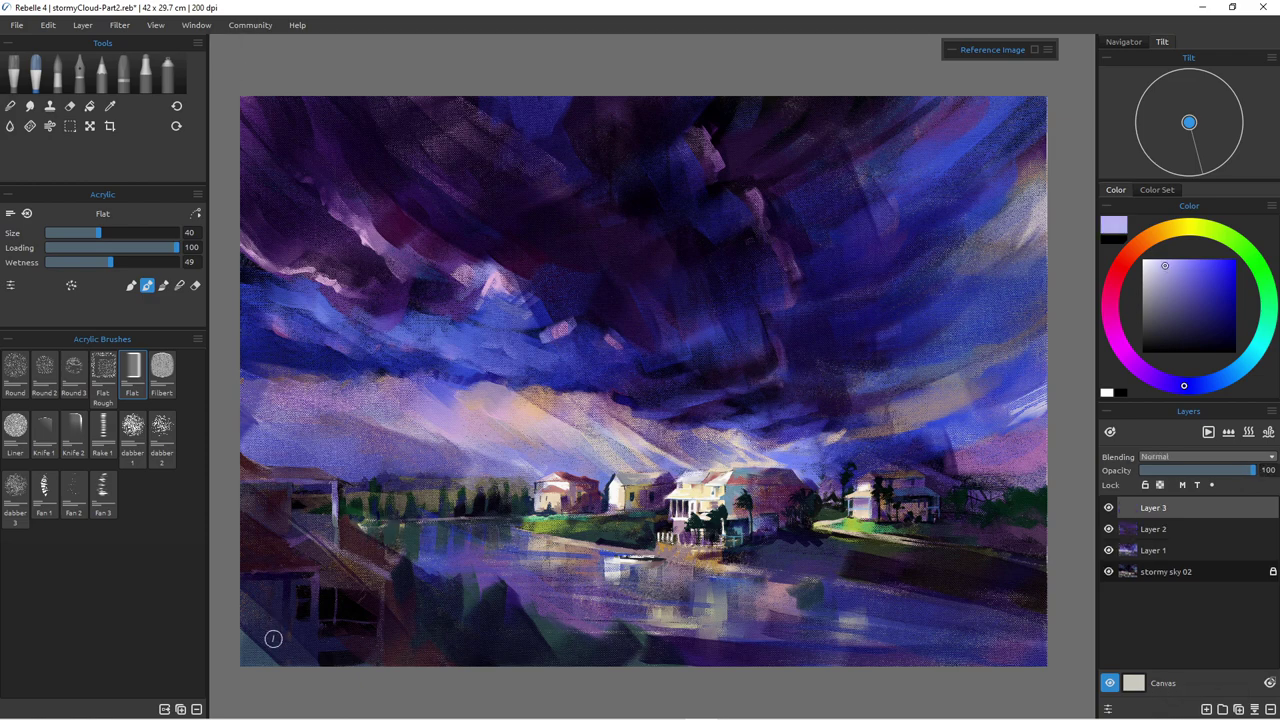
Step: Sign the painting's lower-left corner in pale lavender with the flat brush reduced to size 7, and lower the signature layer's opacity to 33
key("bracketleft")
key("bracketleft")
key("bracketleft")
key("bracketleft")
key("bracketleft")
key("bracketleft")
key("bracketleft")
key("bracketleft")
key("bracketleft")
key("bracketleft")
key("bracketleft")
key("bracketleft")
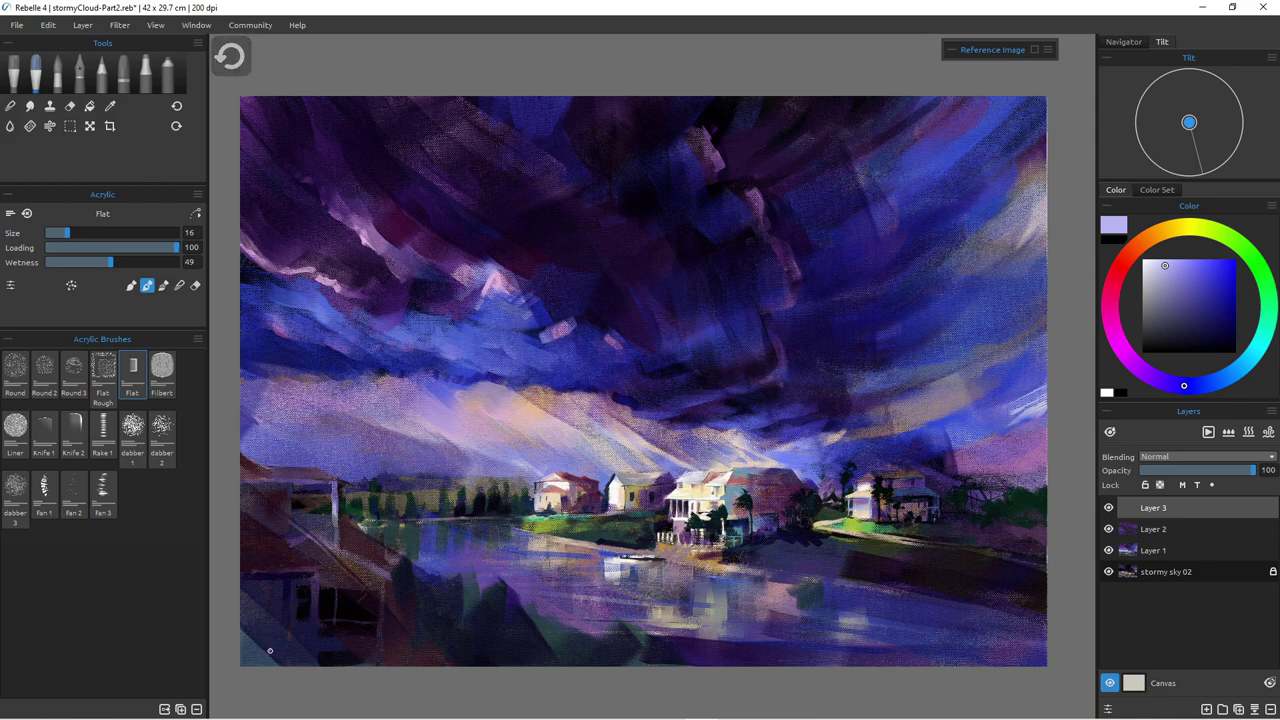
key("bracketleft")
key("bracketleft")
key("bracketleft")
key("bracketleft")
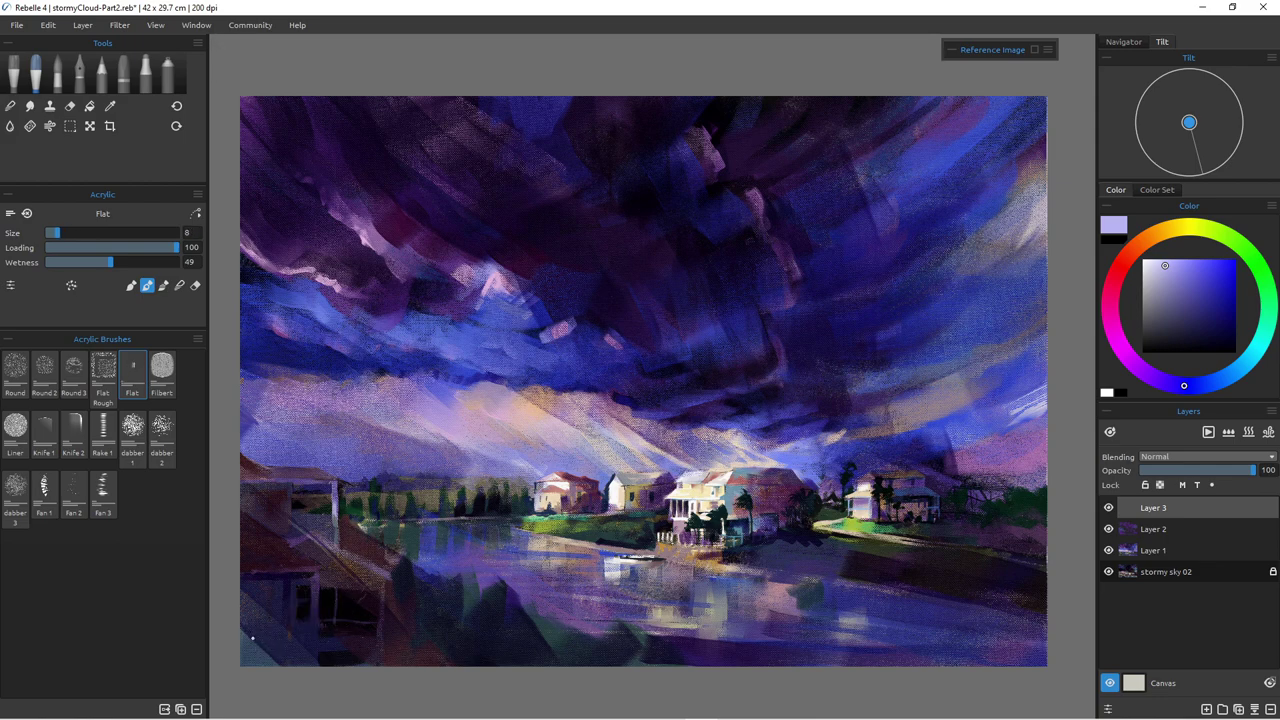
mouse_move(259, 627)
left_mouse_down()
mouse_move(274, 625)
mouse_move(278, 650)
mouse_move(300, 638)
mouse_move(326, 650)
mouse_move(346, 621)
mouse_move(366, 646)
mouse_move(378, 632)
left_mouse_up()
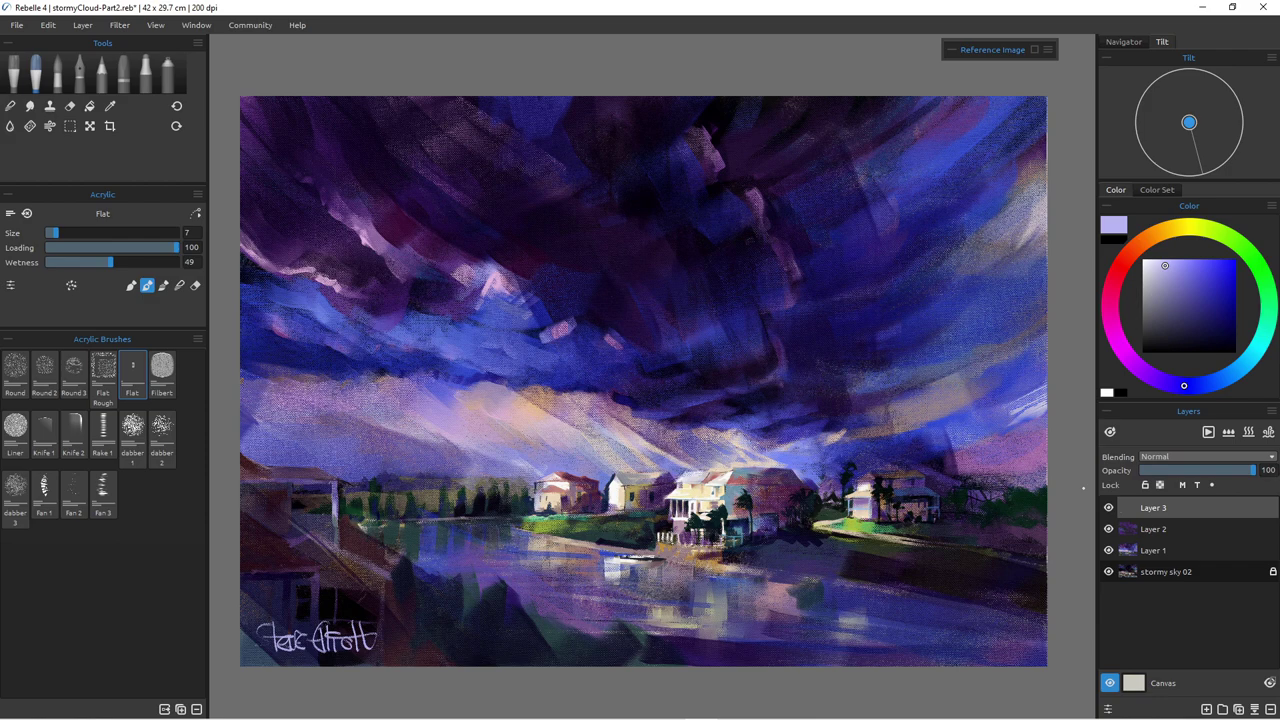
left_click_drag(1253, 470, 1180, 470)
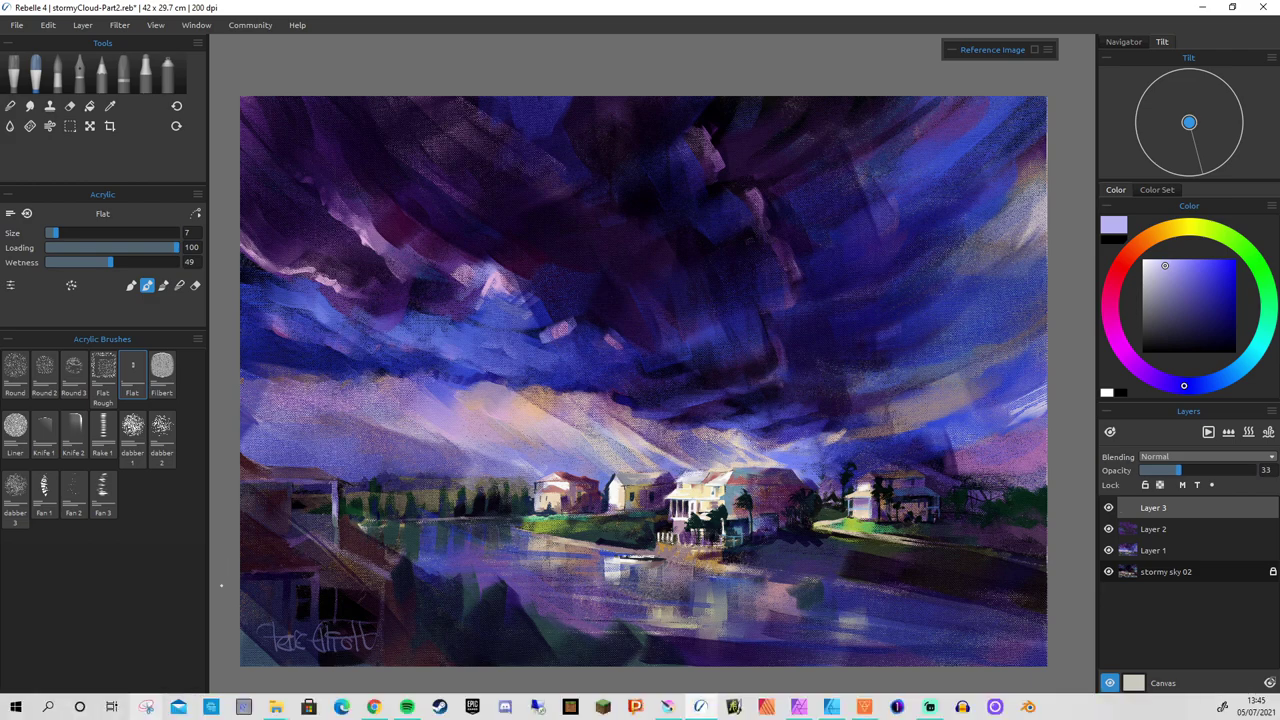
Step: Expand the reference image, zoom it out to the whole photo, and enlarge it beside the painting for comparison
scroll(665, 358, "down", 2)
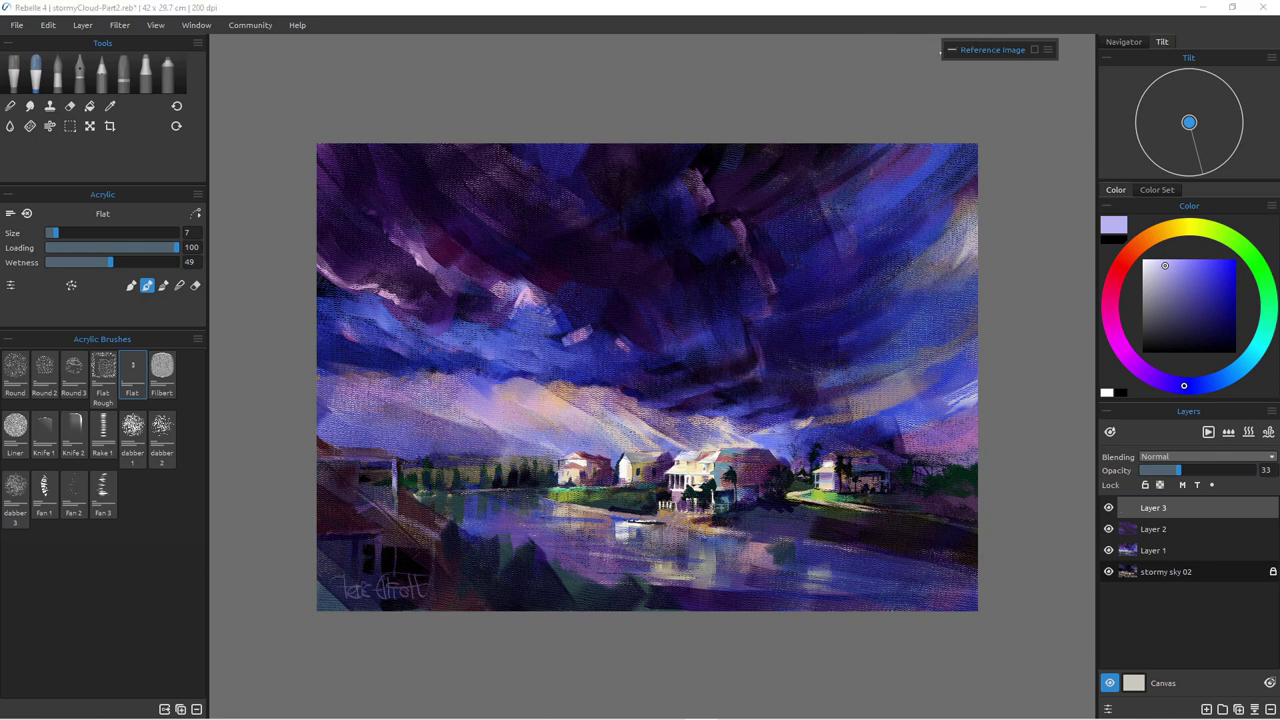
left_click(950, 50)
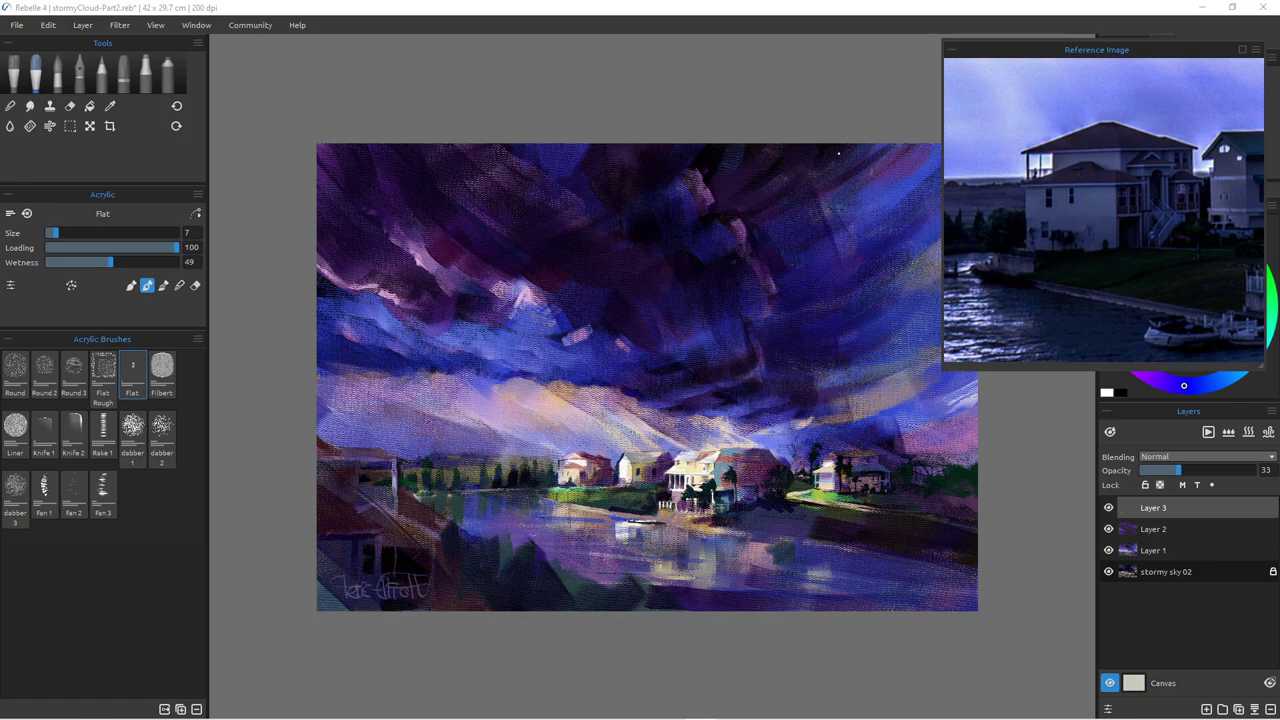
scroll(1104, 210, "down", 6)
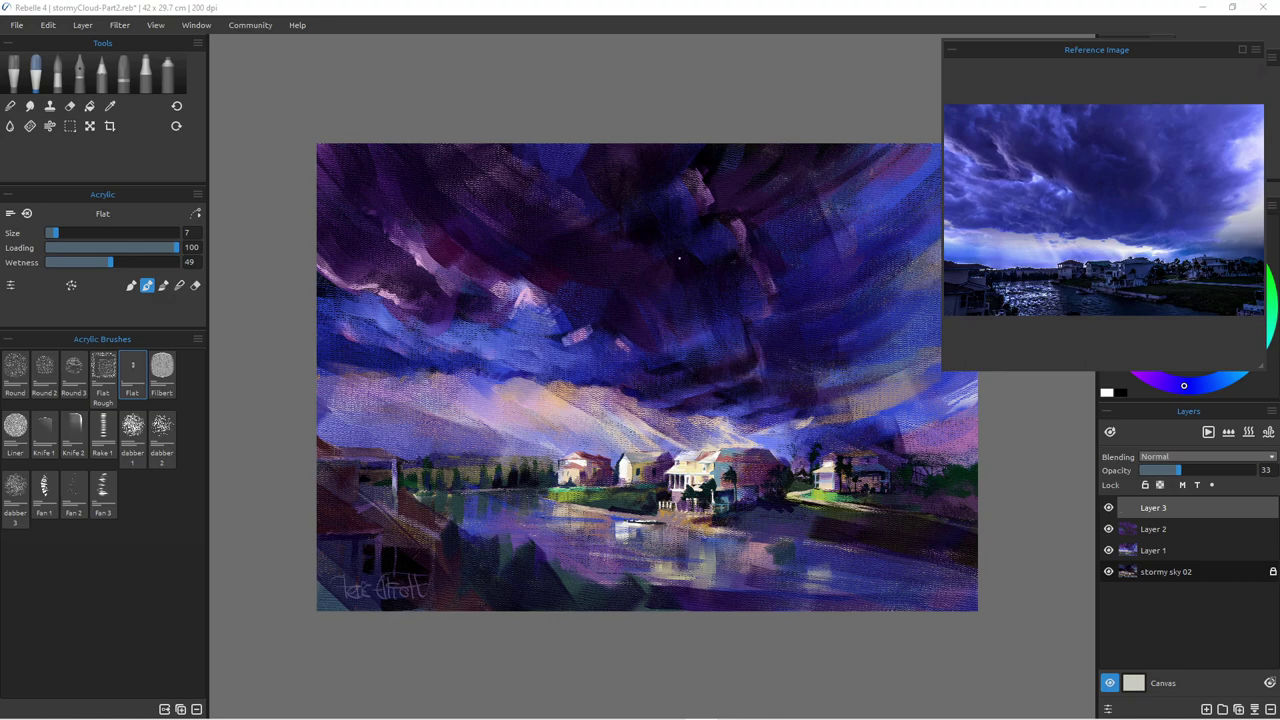
left_click_drag(1097, 49, 1091, 208)
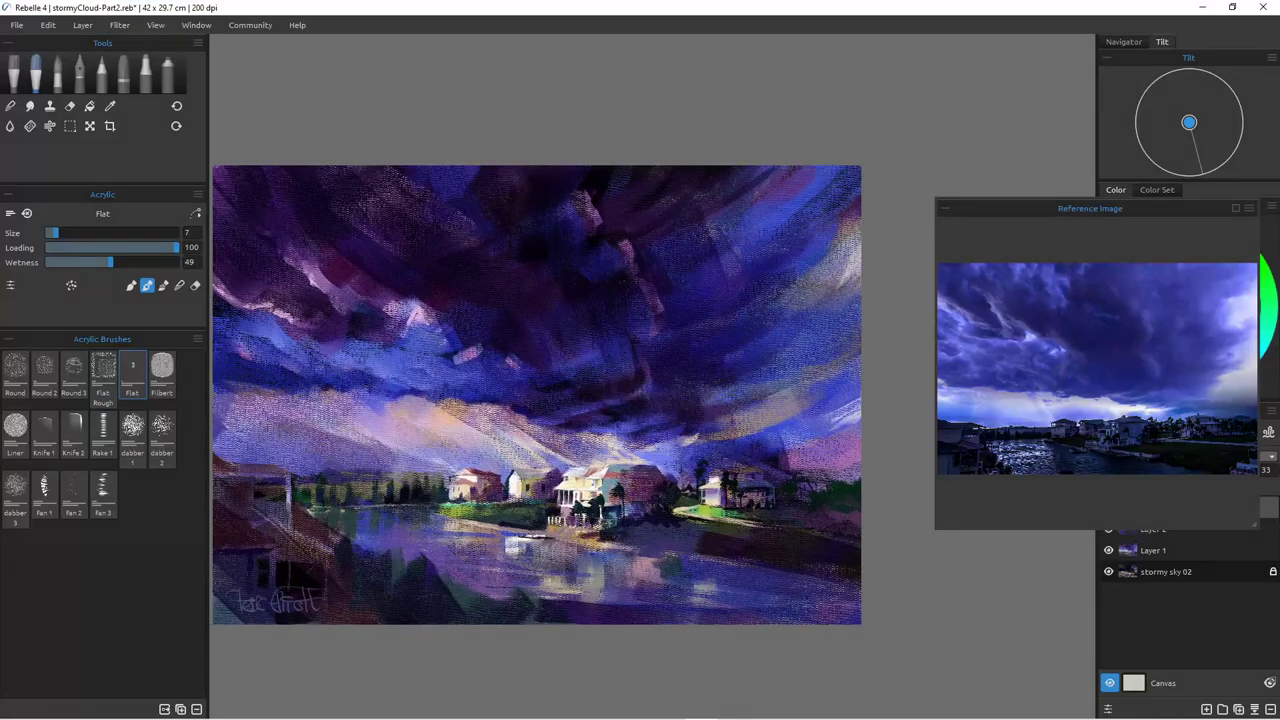
left_click_drag(935, 303, 869, 294)
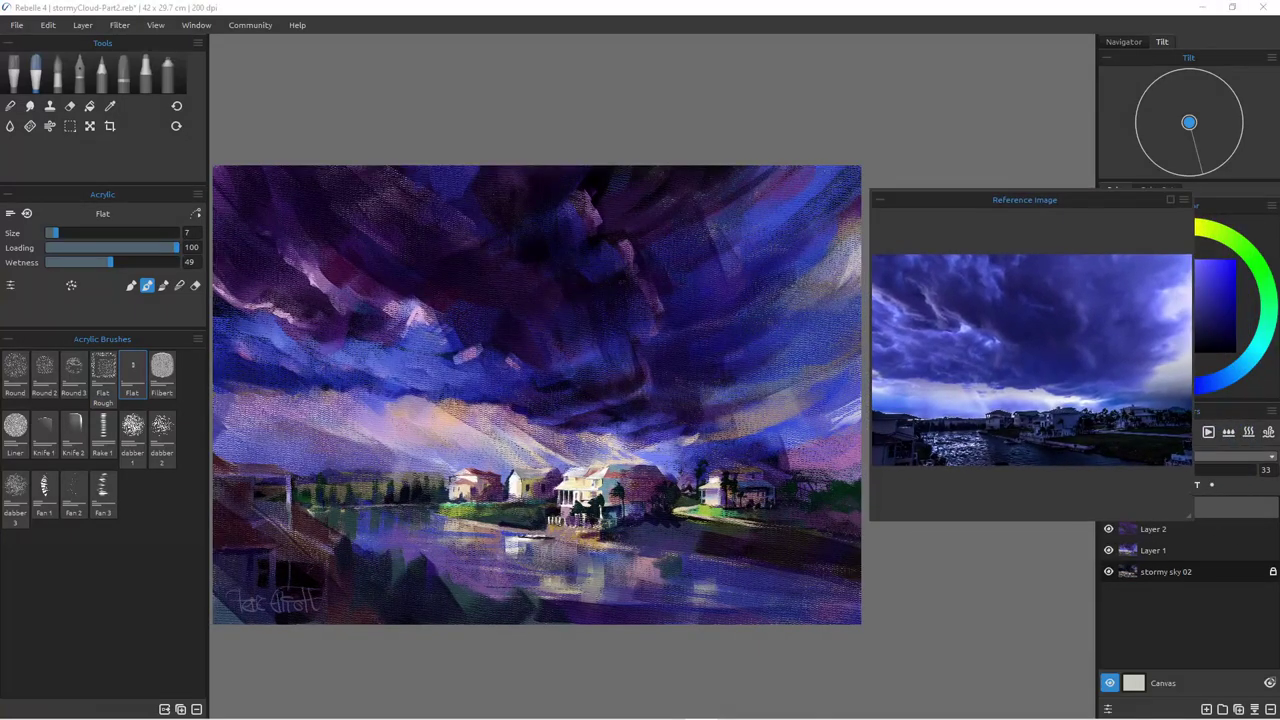
left_click_drag(1189, 516, 1279, 653)
left_click_drag(1085, 200, 1057, 132)
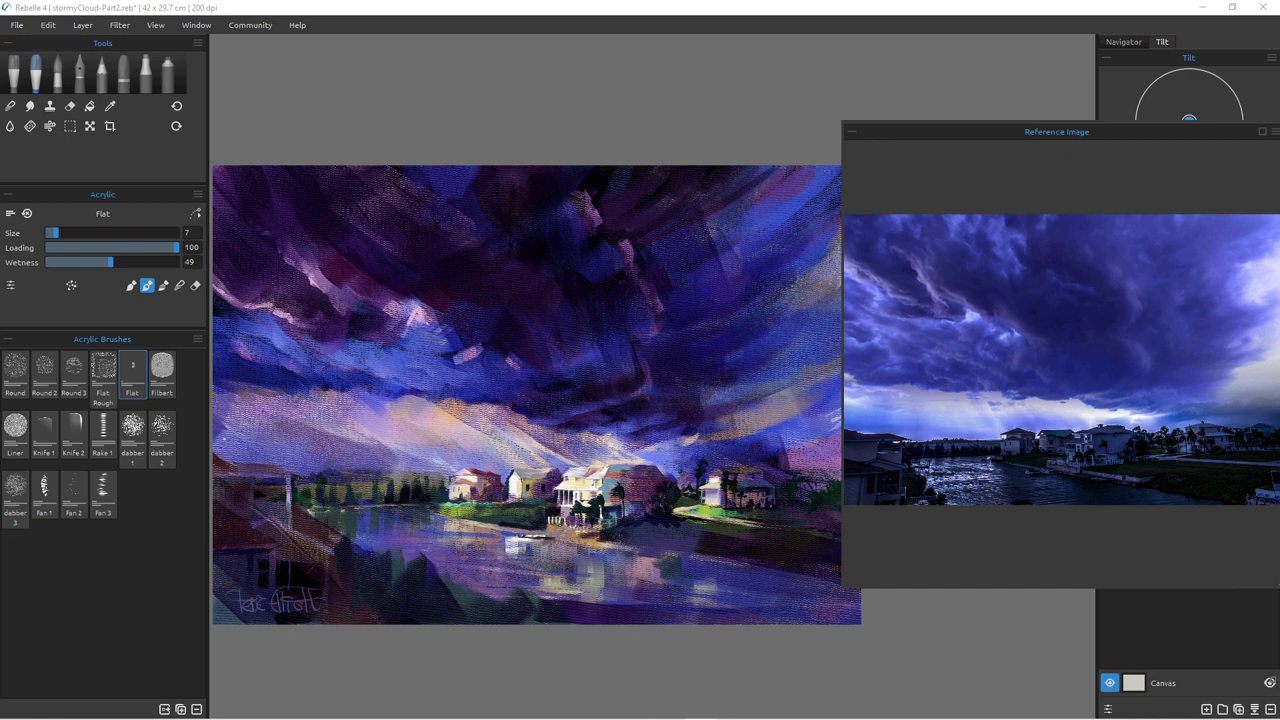
Step: Reposition the reference image over the upper-right part of the painting so both skies can be compared side by side
left_click_drag(1057, 132, 743, 66)
left_click(1157, 265)
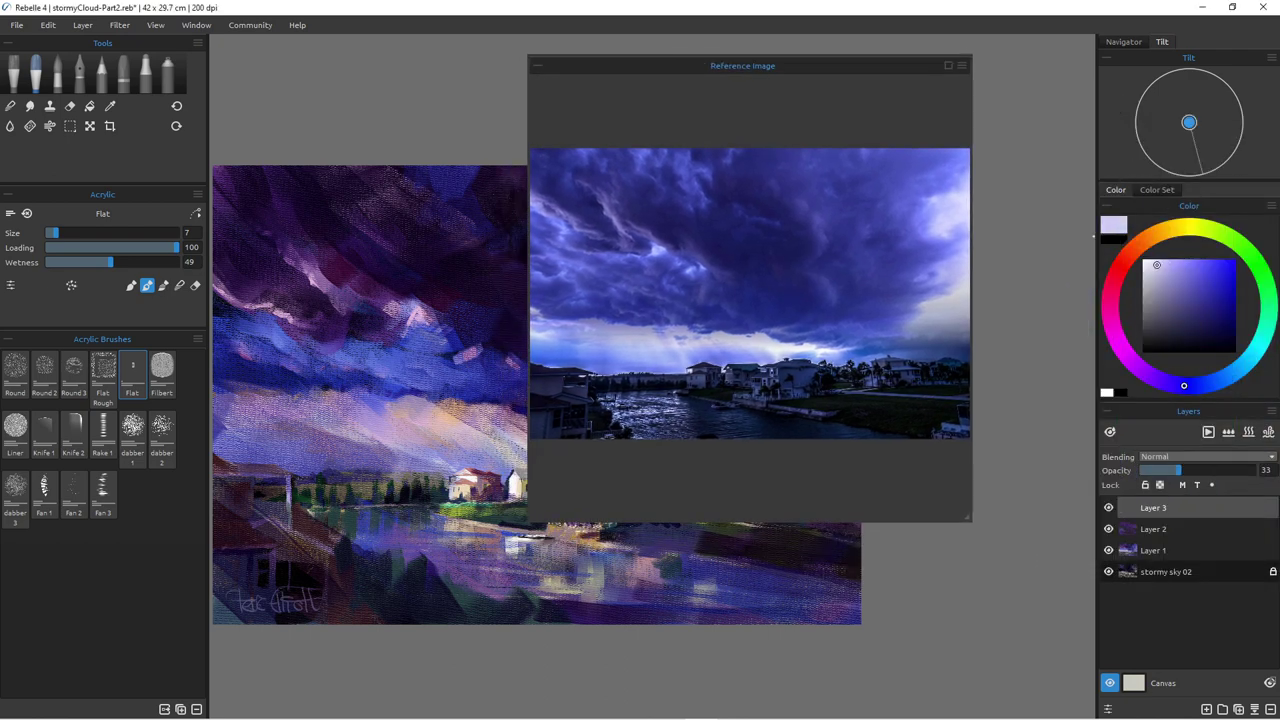
left_click_drag(968, 161, 1111, 157)
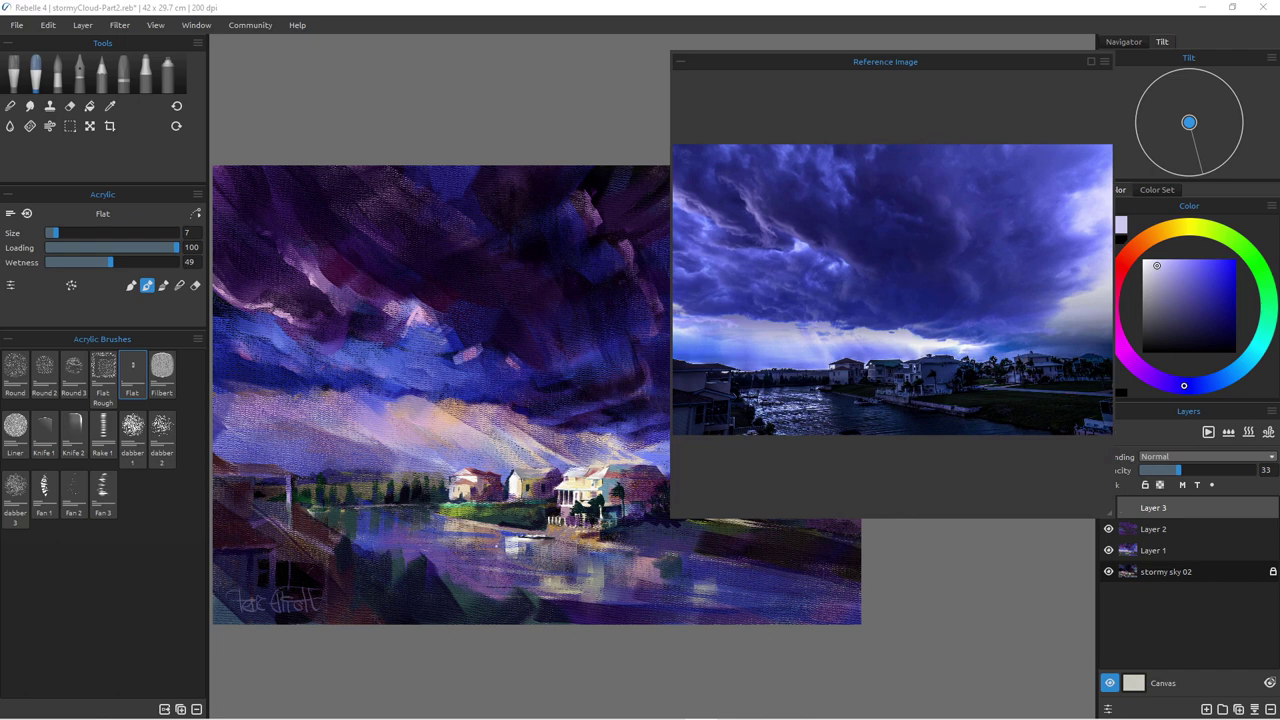
Step: Set the flat brush to size 14 and add a new layer above Layer 3
key("]")
key("]")
key("]")
key("]")
key("]")
key("]")
key("]")
key("]")
key("]")
key("]")
key("[")
key("[")
key("[")
key("[")
key("[")
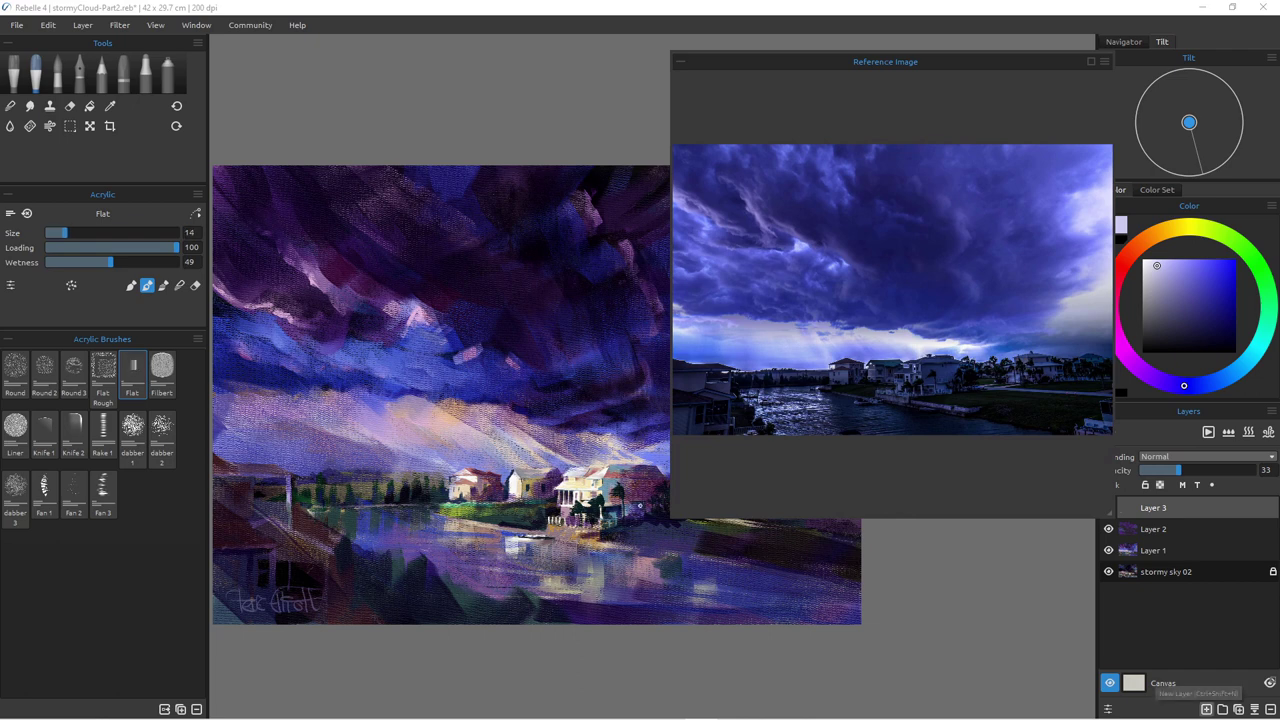
left_click(1206, 708)
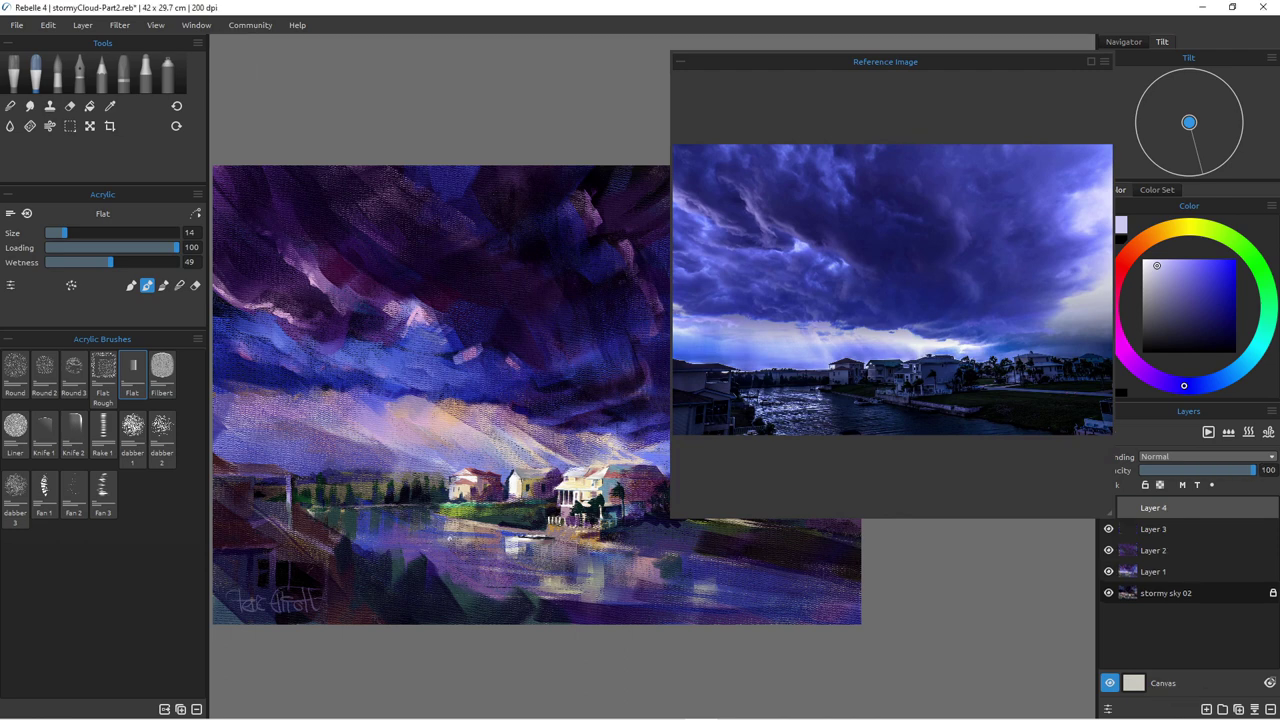
Step: Paint pale lavender ripple strokes across the water in front of the houses and lower the new layer's opacity to 46
left_click_drag(479, 529, 386, 541)
left_click_drag(494, 537, 398, 549)
mouse_move(478, 550)
left_mouse_down()
mouse_move(388, 556)
mouse_move(357, 545)
left_mouse_up()
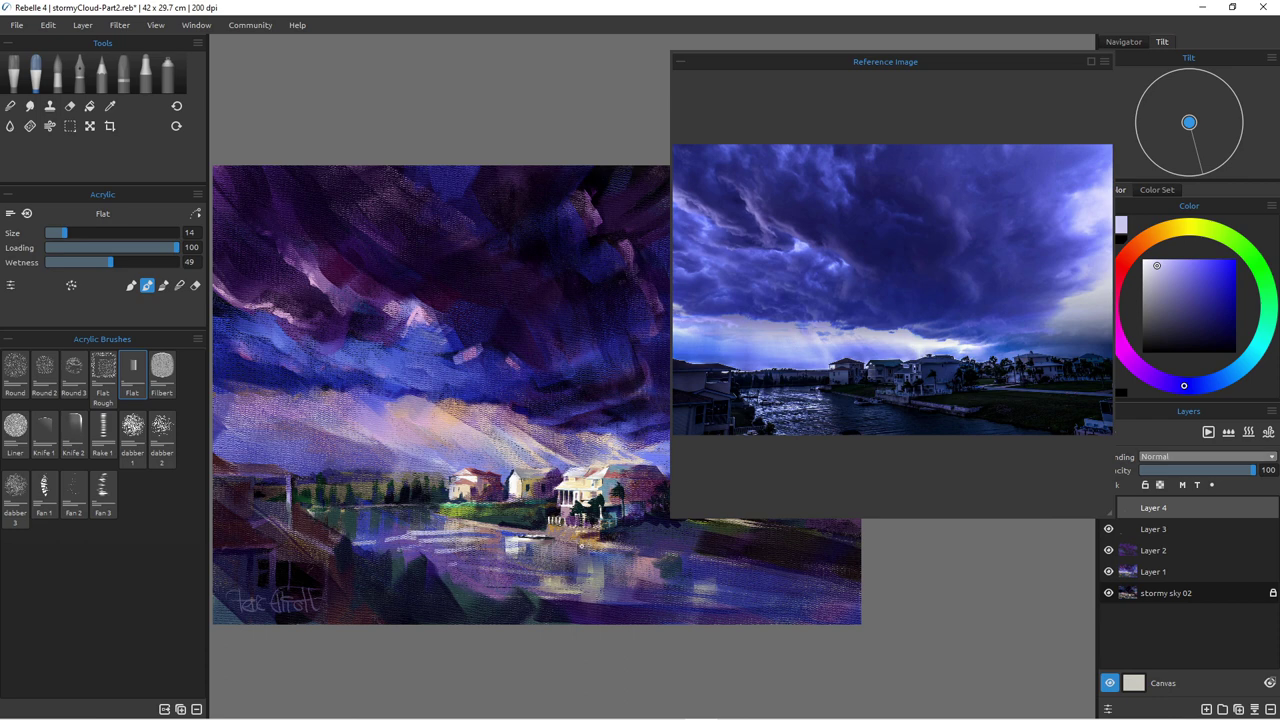
left_click(1187, 470)
mouse_move(1187, 470)
left_mouse_down()
mouse_move(1205, 470)
mouse_move(1193, 470)
left_mouse_up()
key("4")
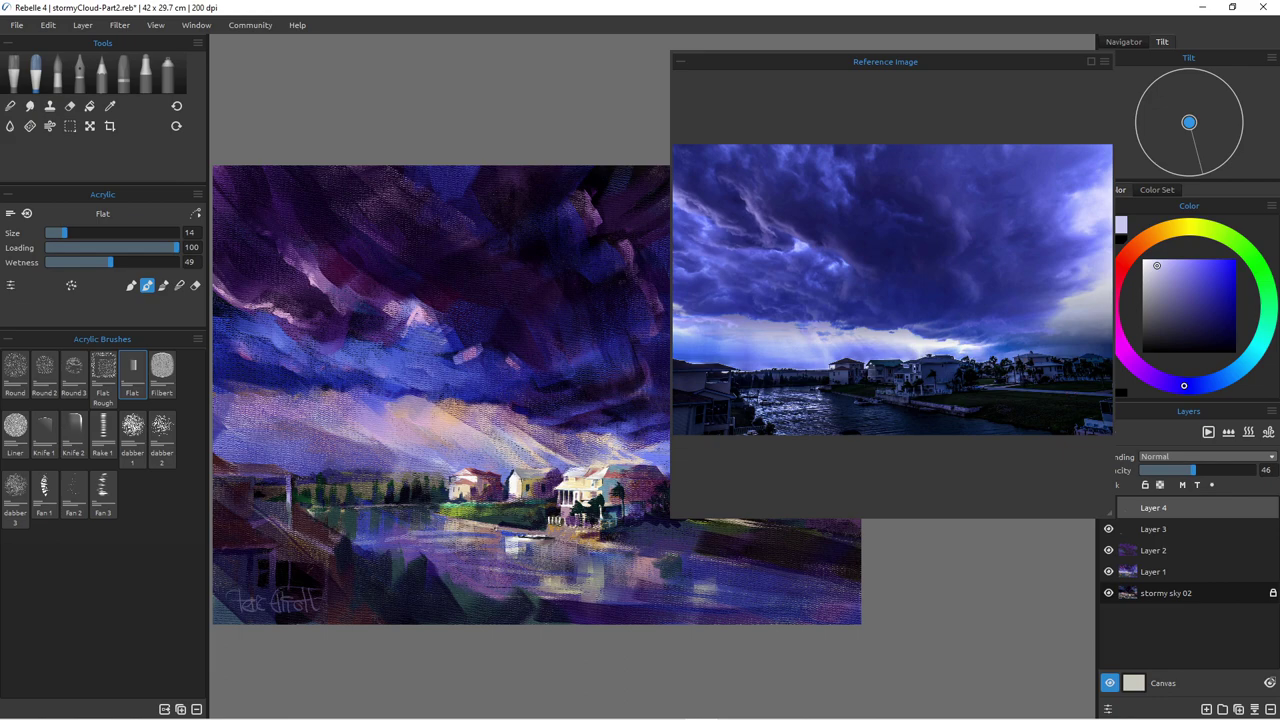
Step: Collapse the reference image and paint near-white ripple highlights across the water below the boat with the flat brush
left_click(677, 61)
left_click_drag(537, 395, 565, 376)
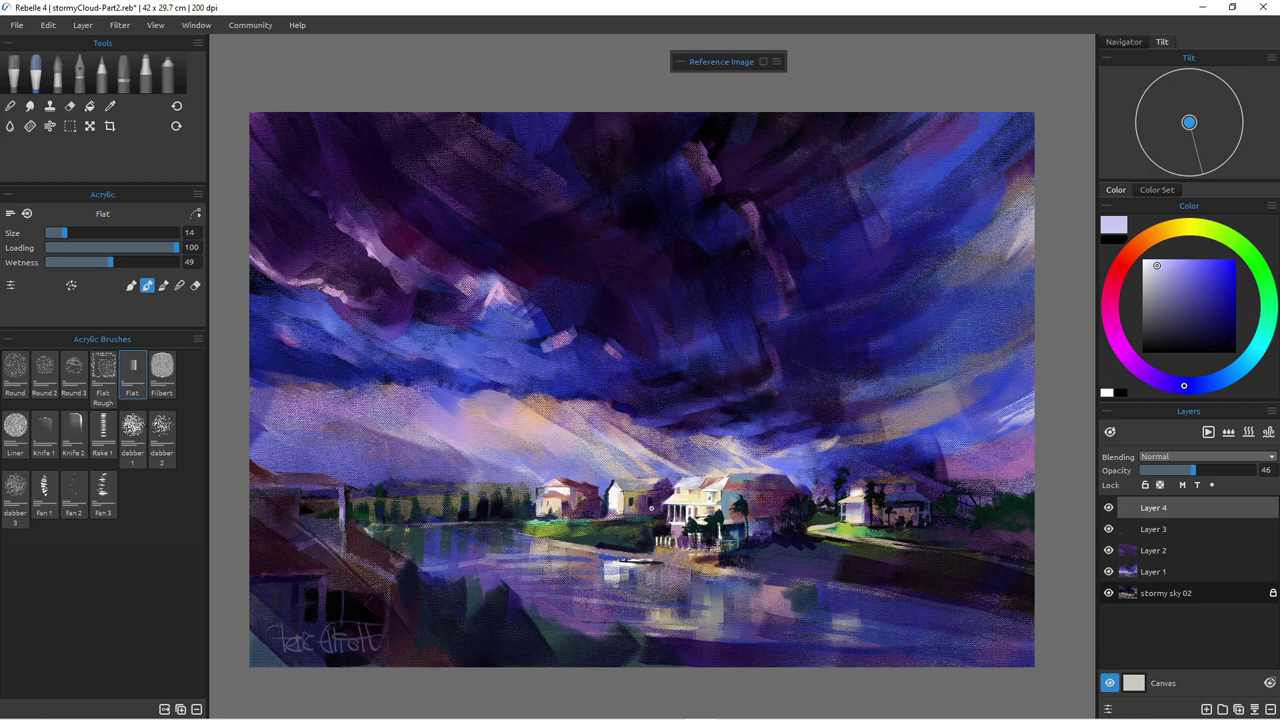
left_click(1144, 265)
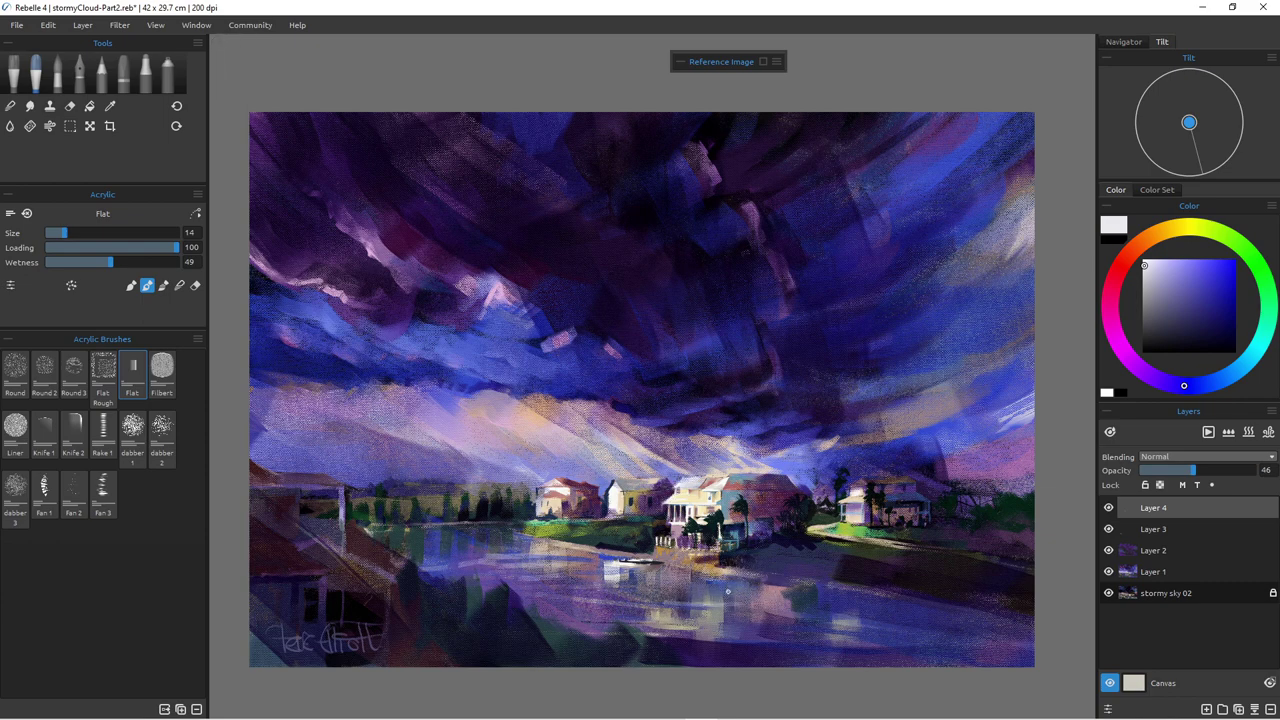
left_click_drag(680, 605, 575, 606)
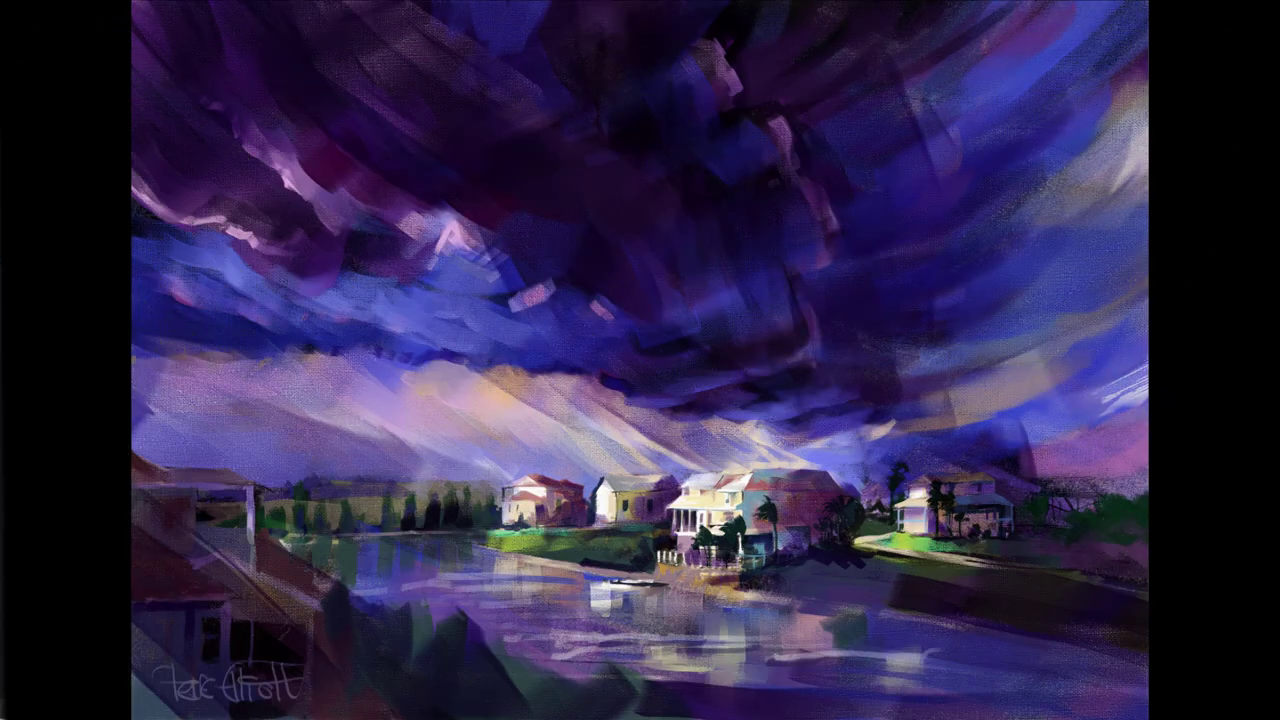